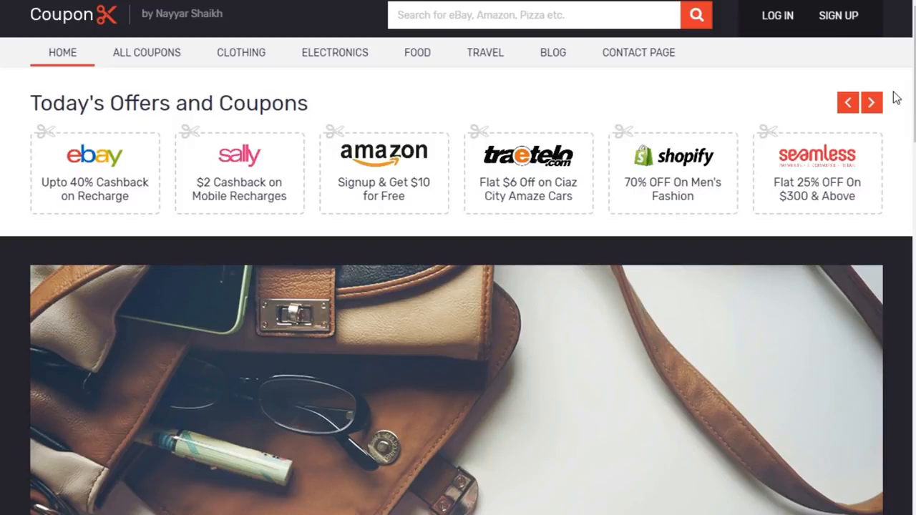
Scroll down the Coupon demo homepage past Today's Offers to the Clothing coupons
drag(914, 98, 880, 42)
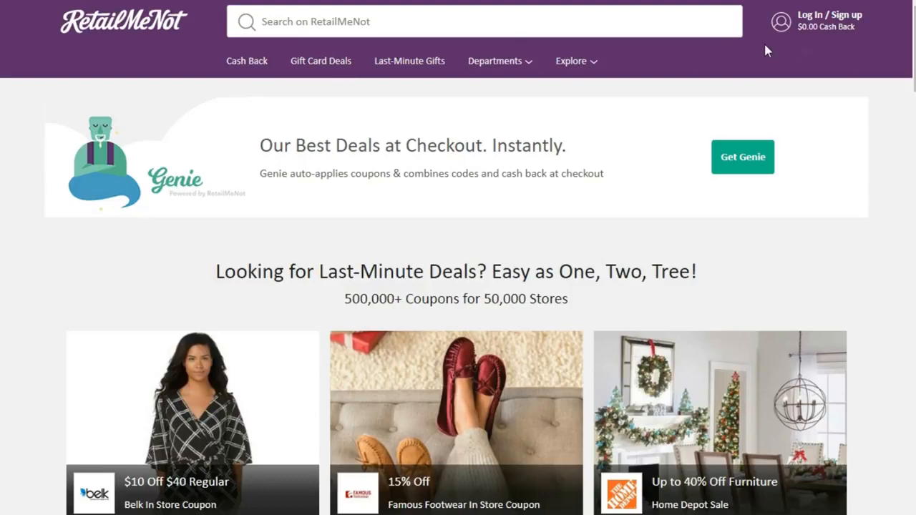
Reveal and copy the Kohl's 30% Off with Kohls Card code from Top Offers, then close it
scroll(458, 258, down, 3)
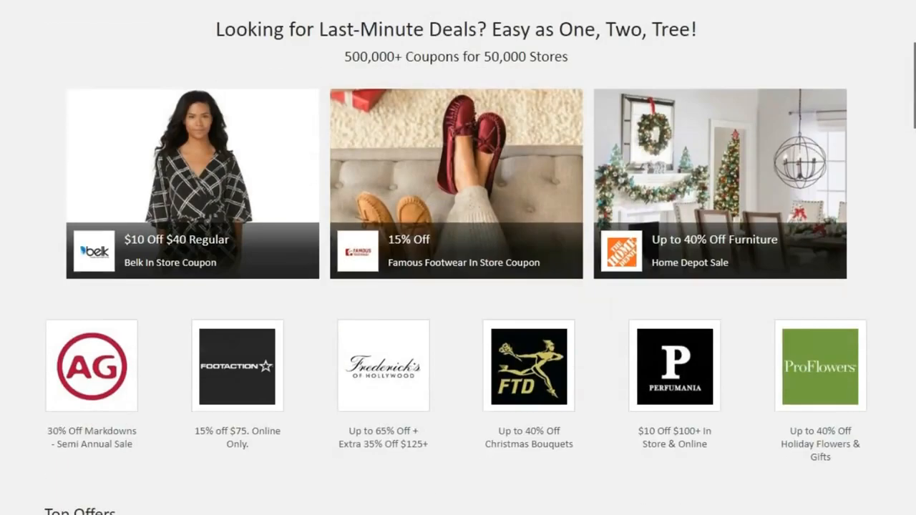
scroll(83, 181, down, 1)
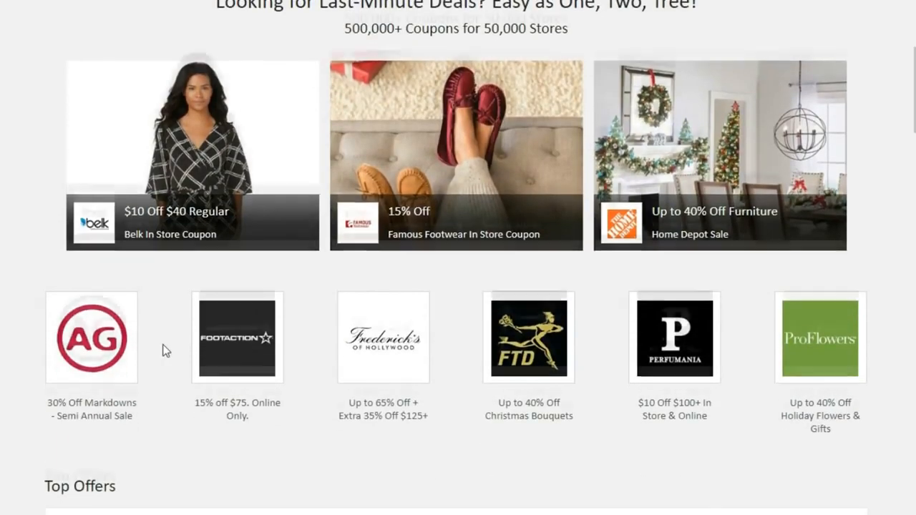
scroll(165, 351, down, 1)
scroll(851, 301, down, 4)
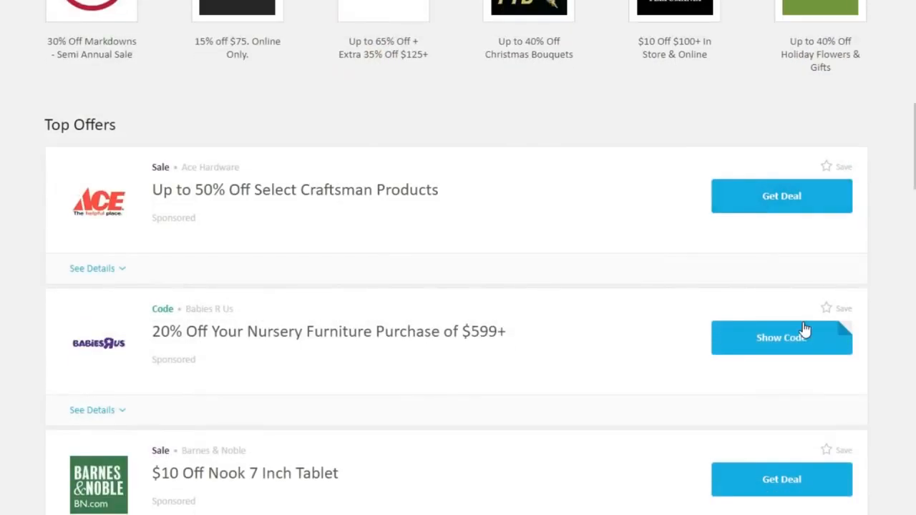
scroll(804, 328, down, 16)
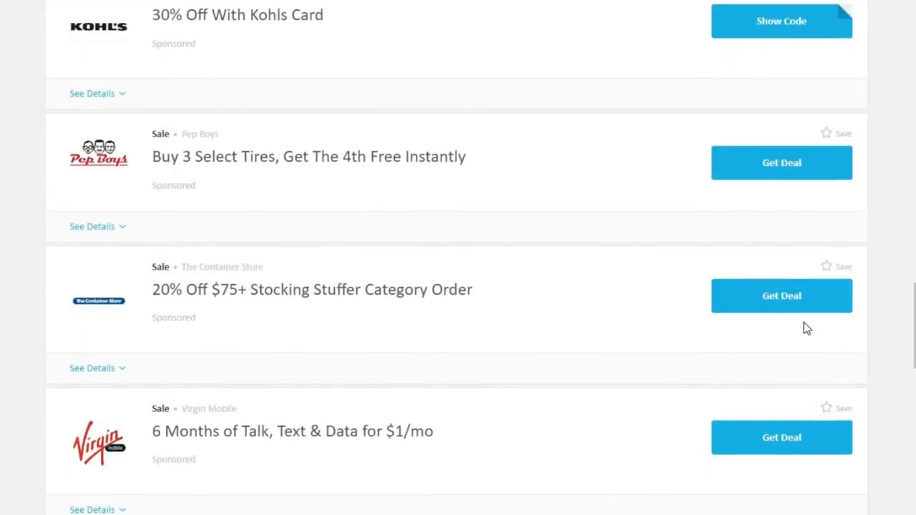
scroll(804, 328, down, 10)
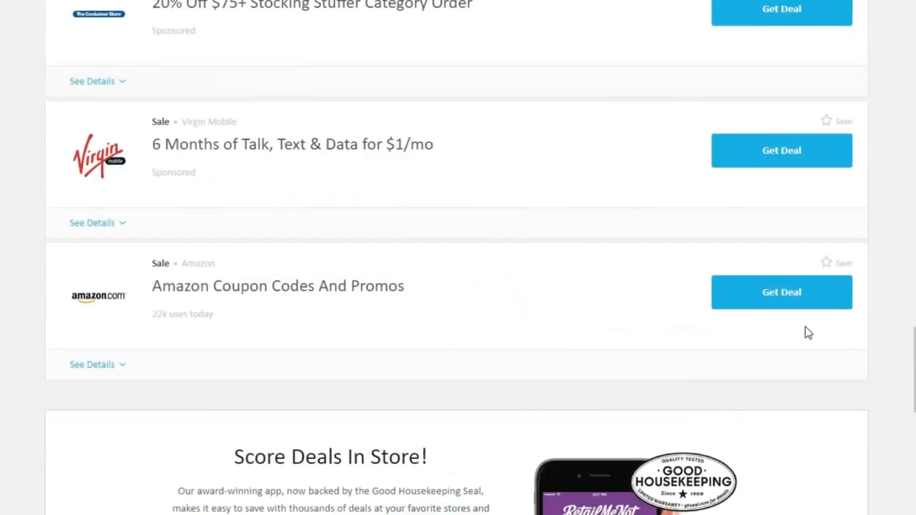
scroll(778, 268, up, 6)
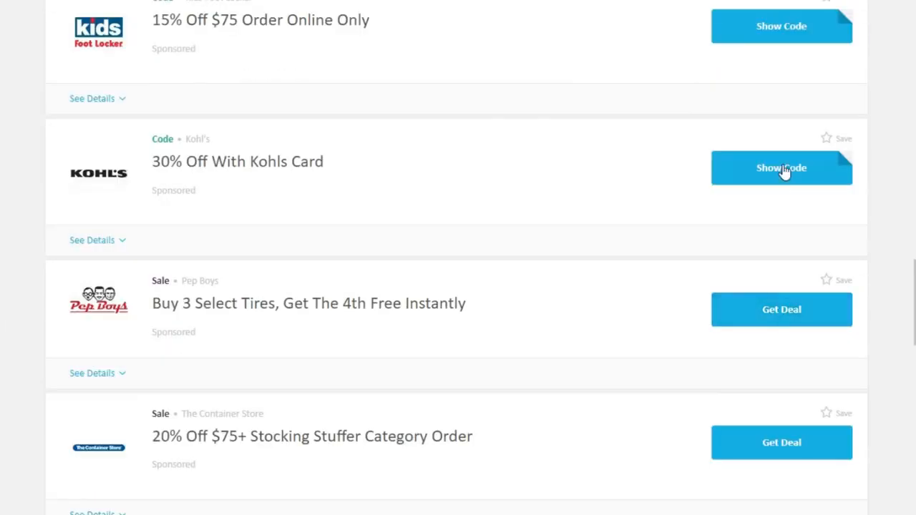
click(785, 176)
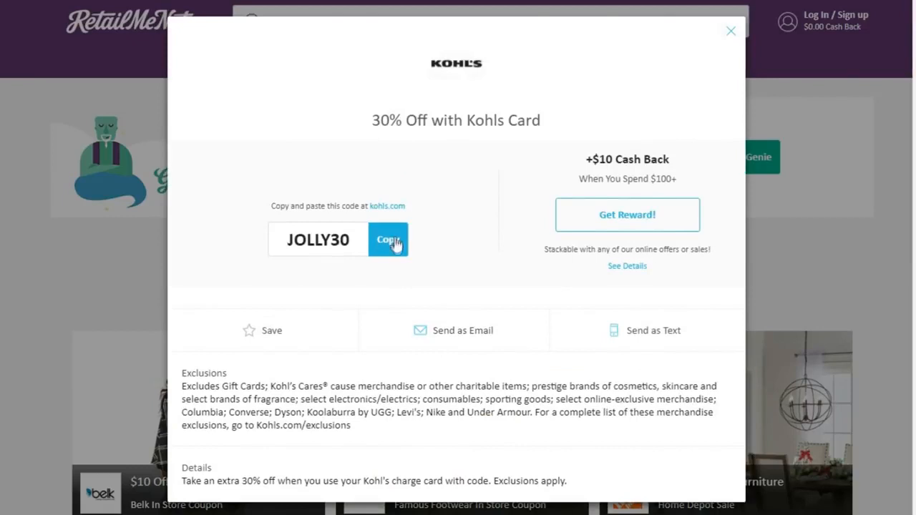
click(398, 246)
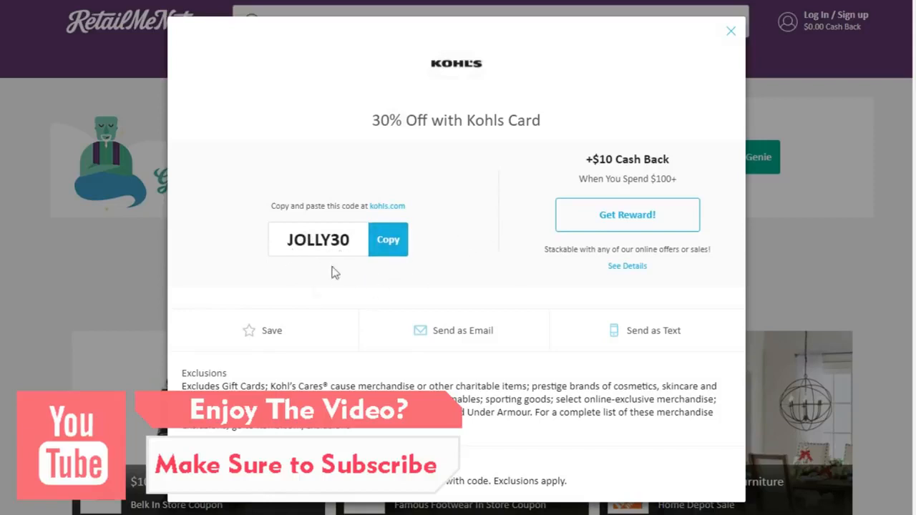
click(730, 33)
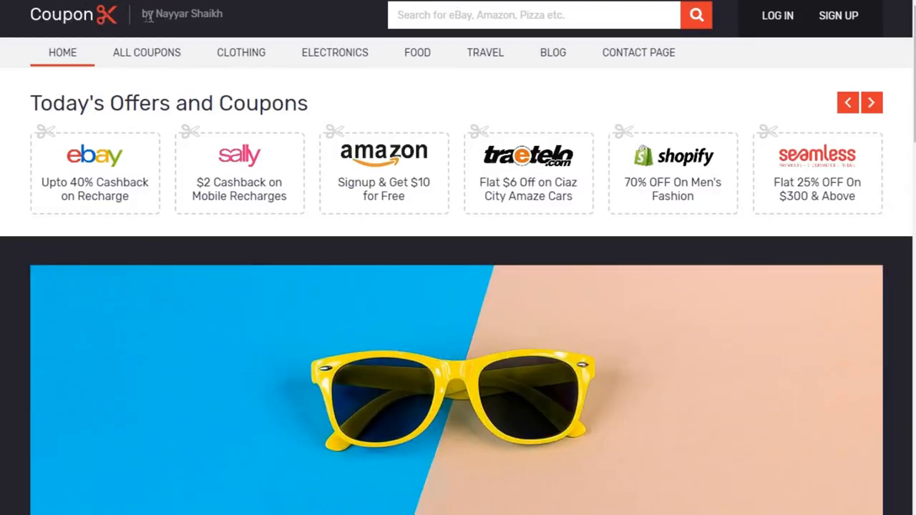
Look over the homepage logo, byline and the Today's Offers and Coupons heading
mouse_move(144, 16)
mouse_down()
mouse_move(241, 20)
mouse_move(146, 12)
mouse_up()
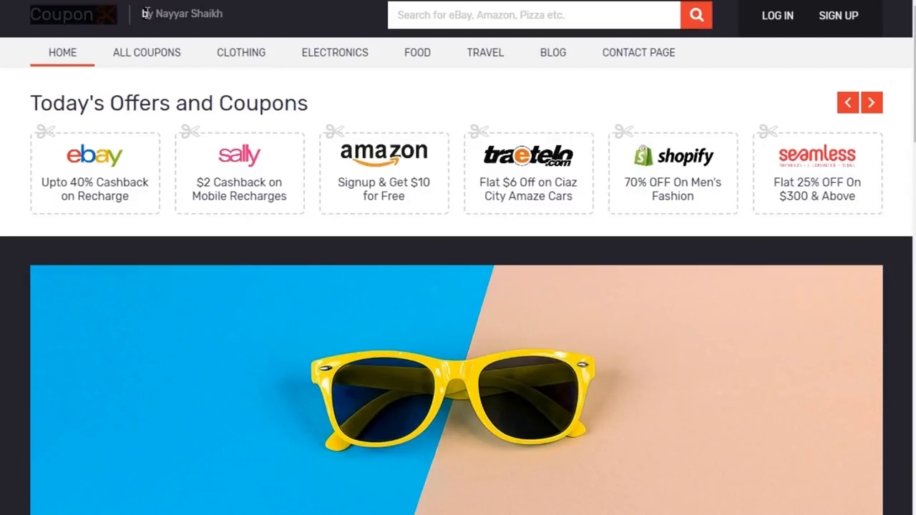
click(206, 18)
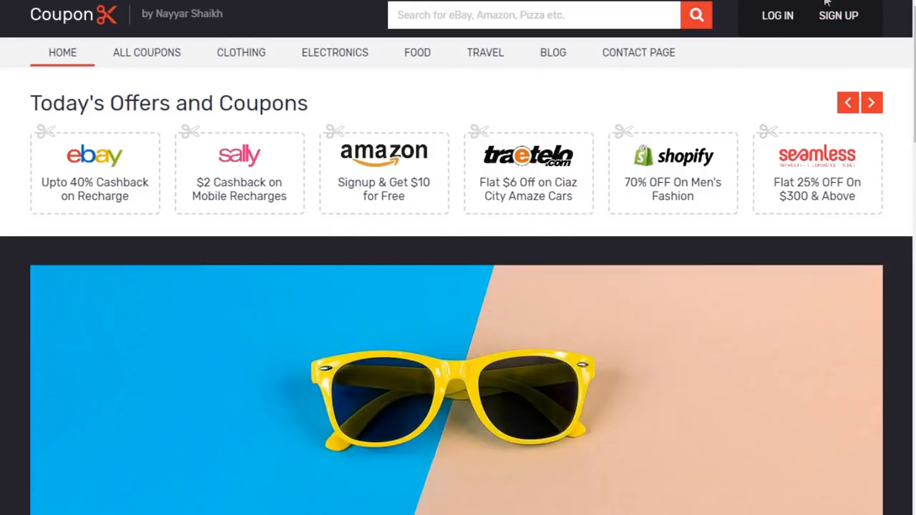
scroll(827, 4, down, 10)
scroll(458, 258, down, 10)
scroll(458, 257, up, 10)
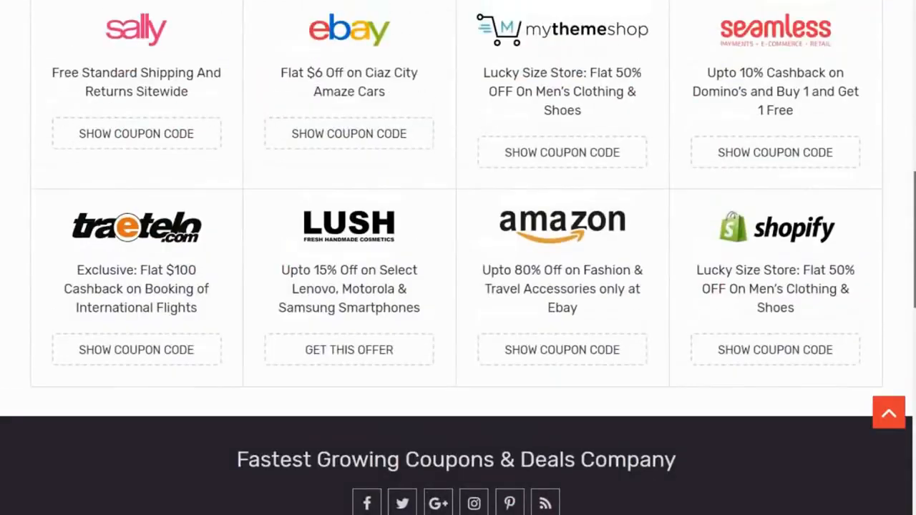
drag(914, 240, 914, 74)
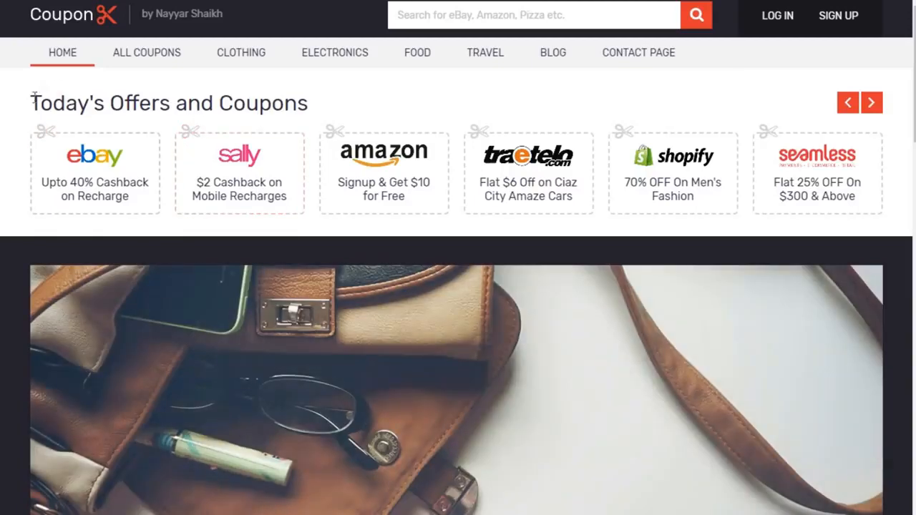
drag(33, 103, 405, 100)
click(405, 101)
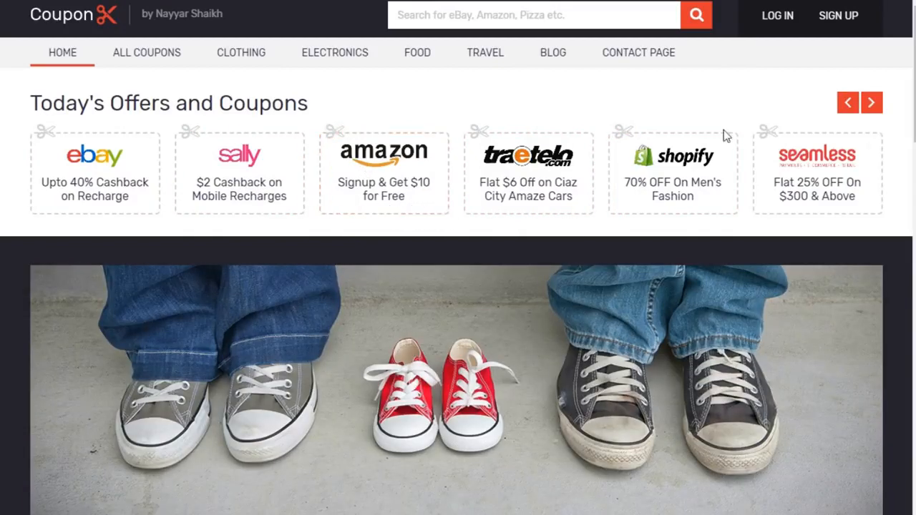
Advance the Today's Offers carousel until the Amazon card leads the row
click(871, 102)
drag(543, 178, 272, 184)
click(874, 103)
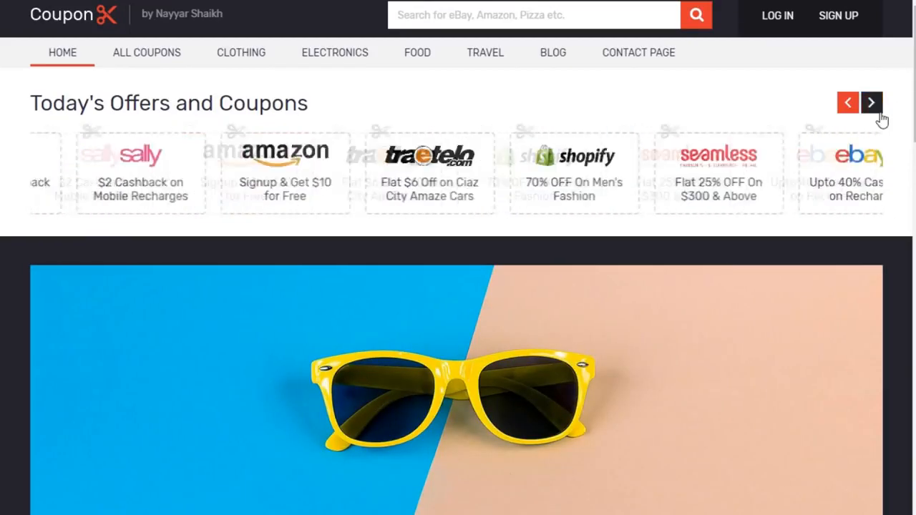
click(873, 104)
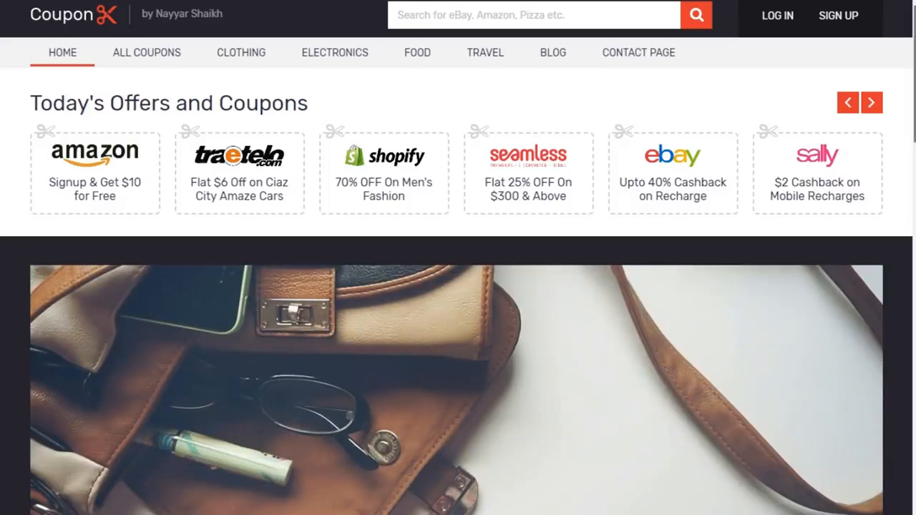
Cycle the hero banner through its five slides, from Men's Fashion to the Ciaz cars offer
scroll(458, 257, down, 2)
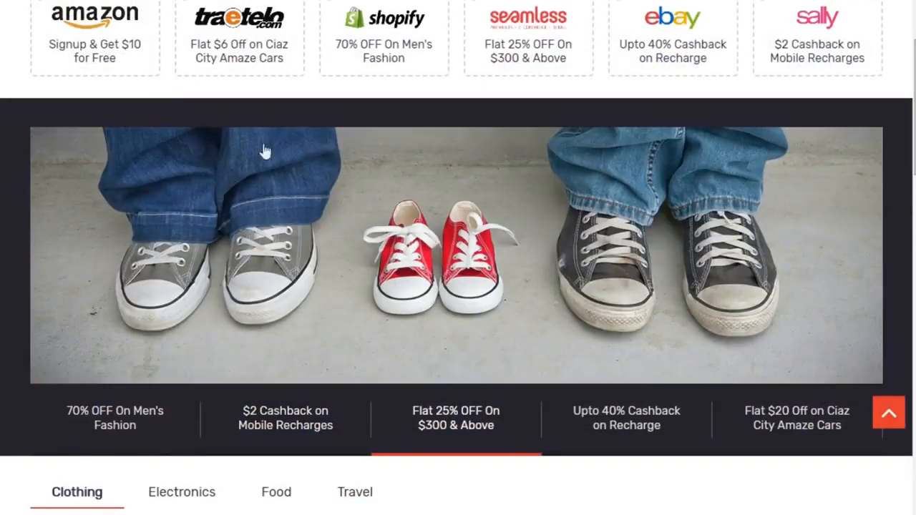
click(141, 428)
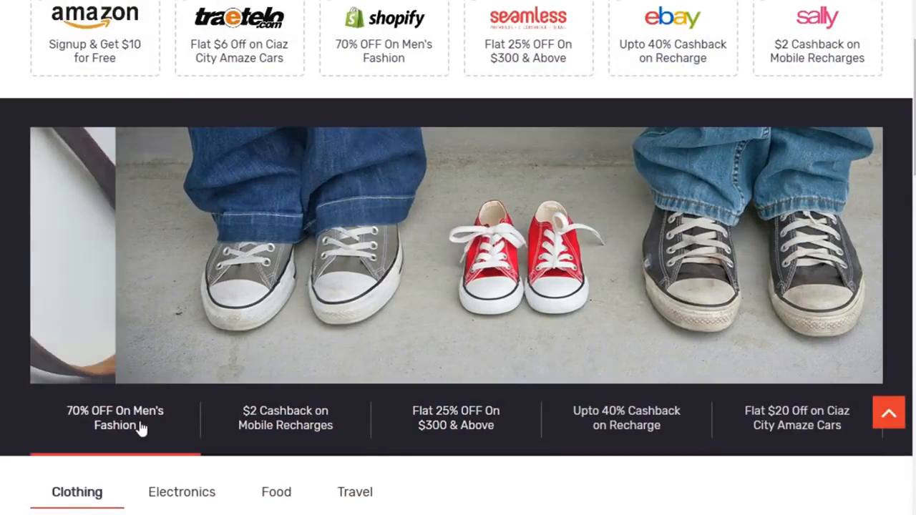
click(266, 429)
click(449, 426)
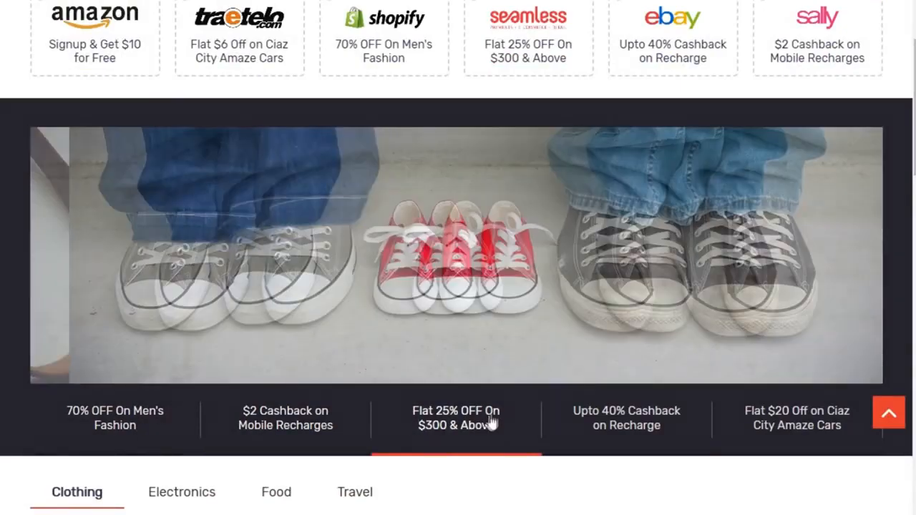
click(638, 425)
click(811, 425)
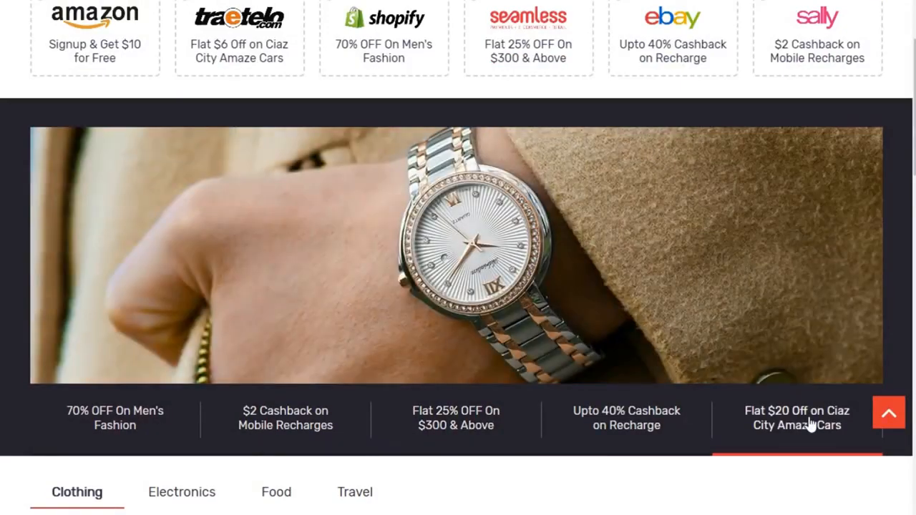
Revisit earlier slides, settle on $2 Cashback on Mobile Recharges, and scroll to the coupon tabs
click(119, 436)
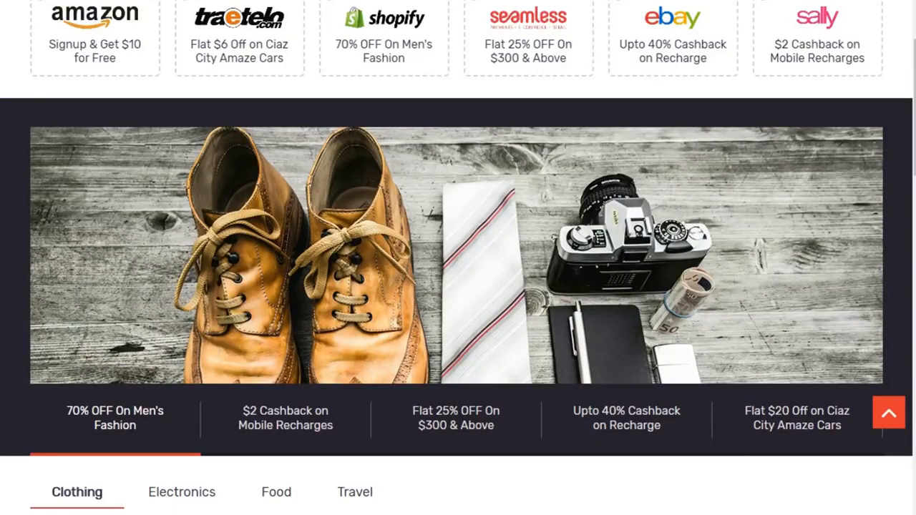
click(347, 446)
click(487, 425)
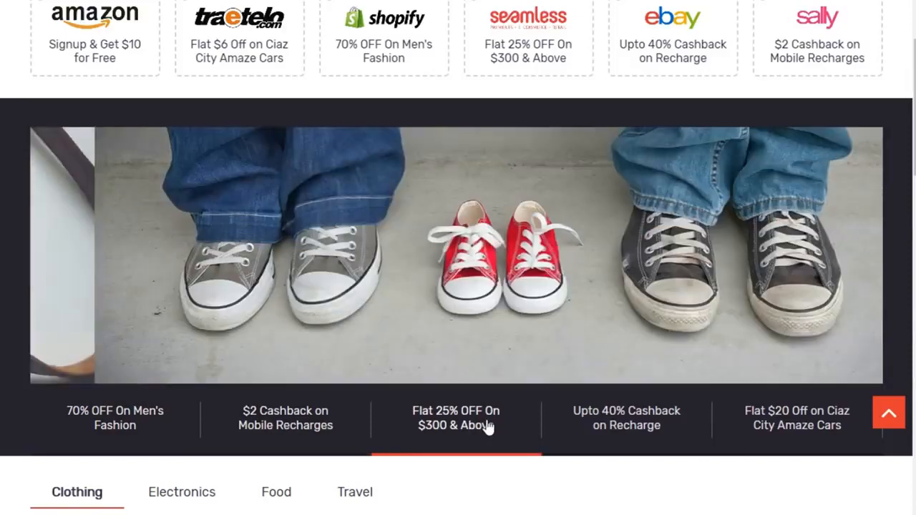
click(242, 430)
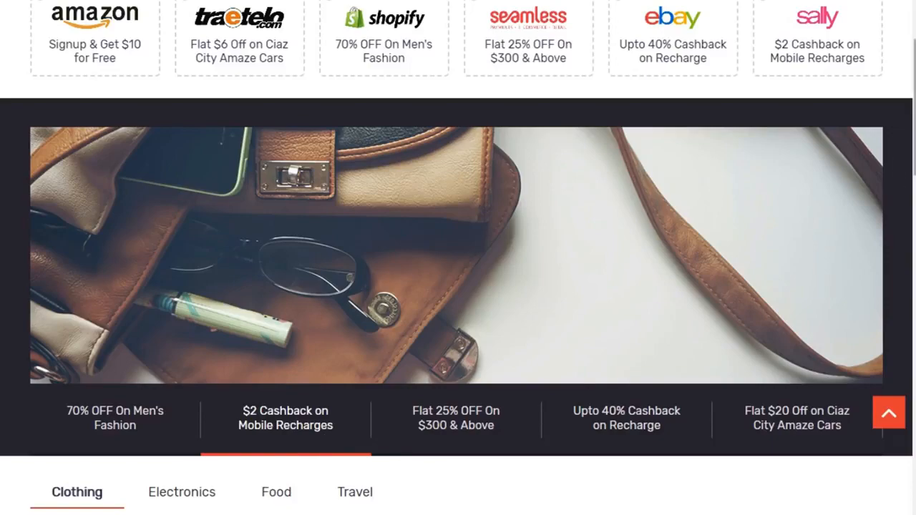
scroll(458, 258, down, 5)
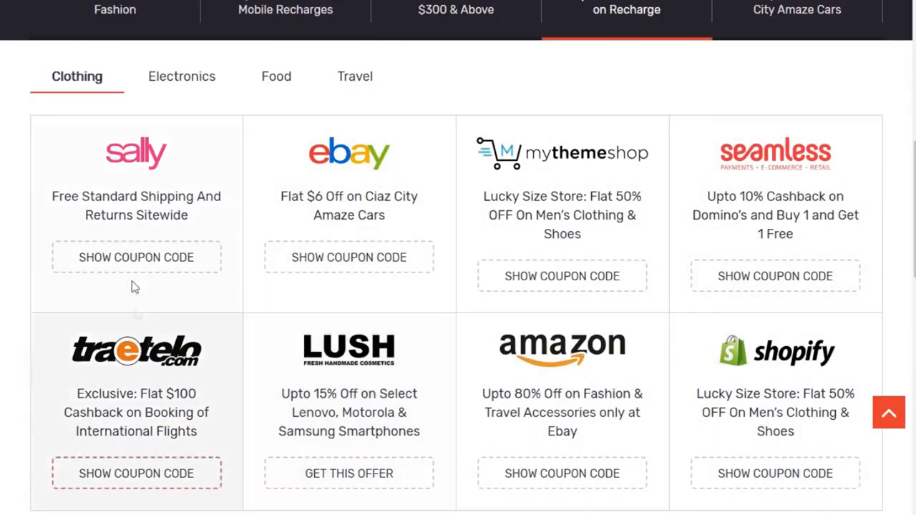
Browse the Electronics, Food and Travel coupon categories
click(195, 85)
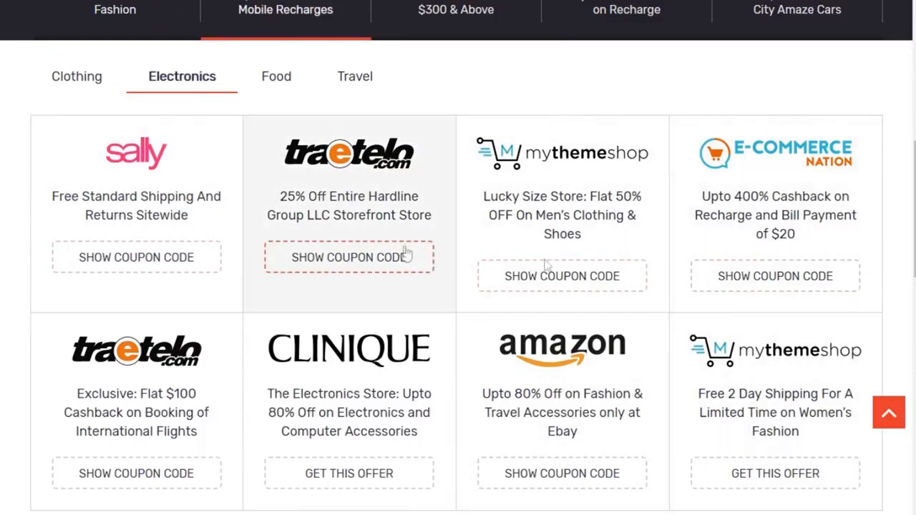
click(277, 80)
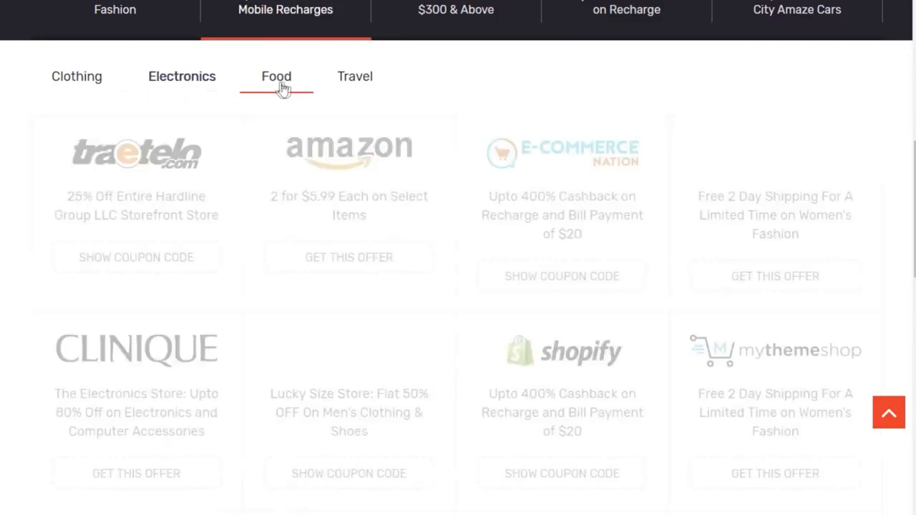
click(356, 77)
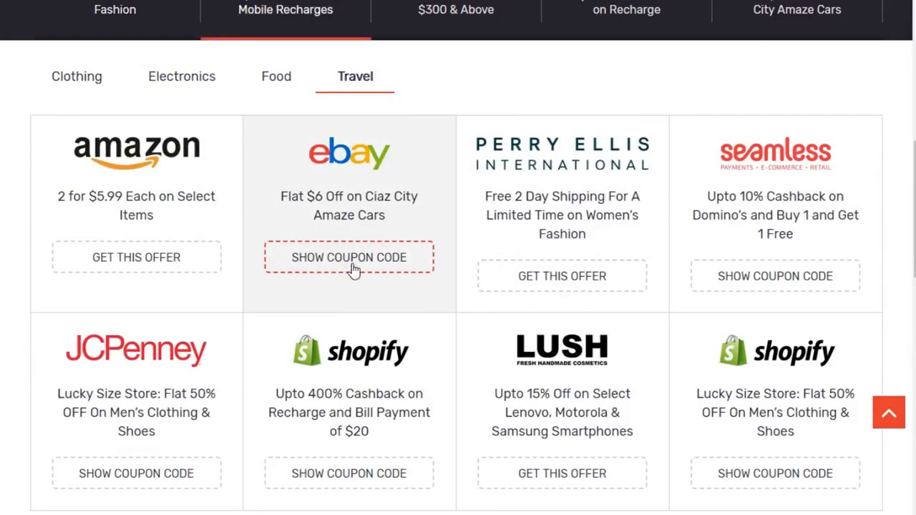
Open the eBay Flat $6 Off on Ciaz City Amaze Cars coupon, then return home to Popular Stores
click(306, 255)
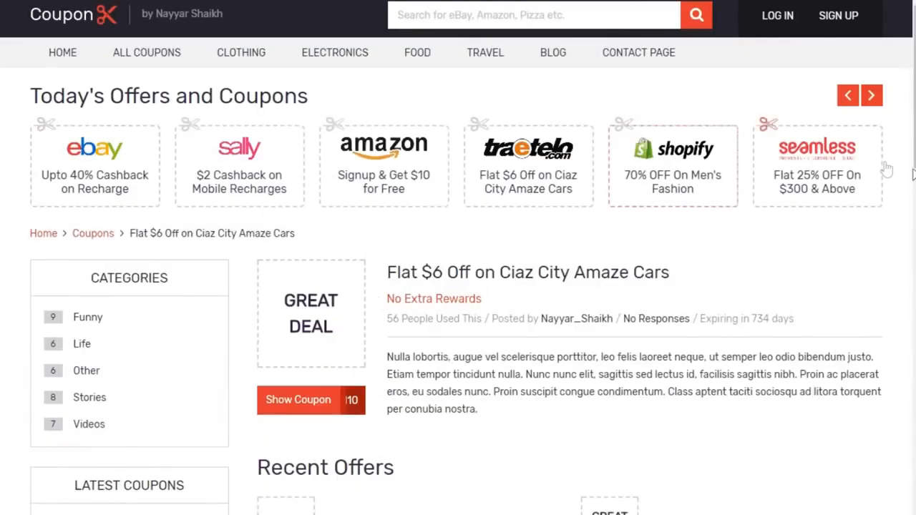
click(60, 23)
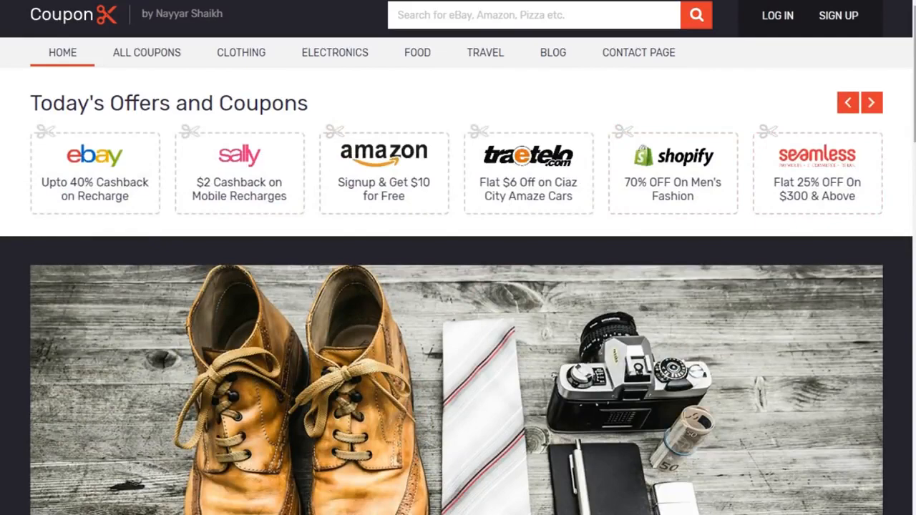
drag(915, 75, 915, 307)
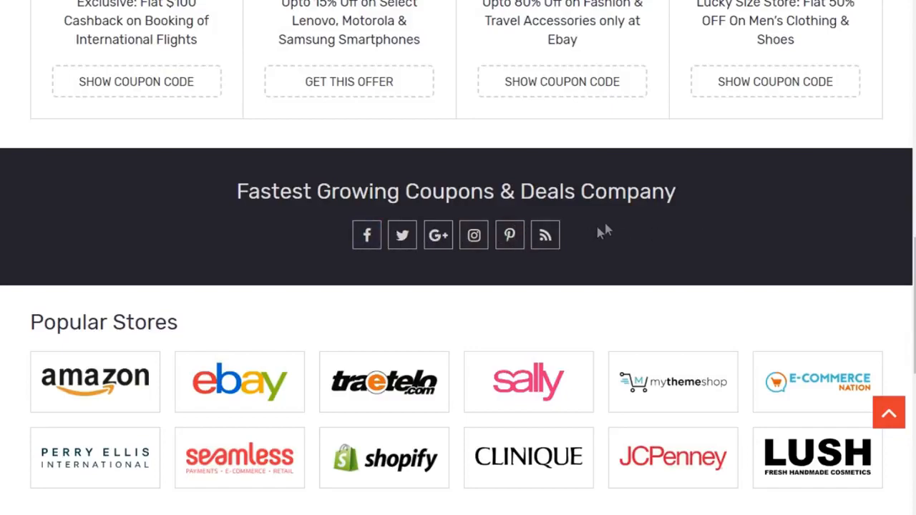
scroll(328, 266, down, 3)
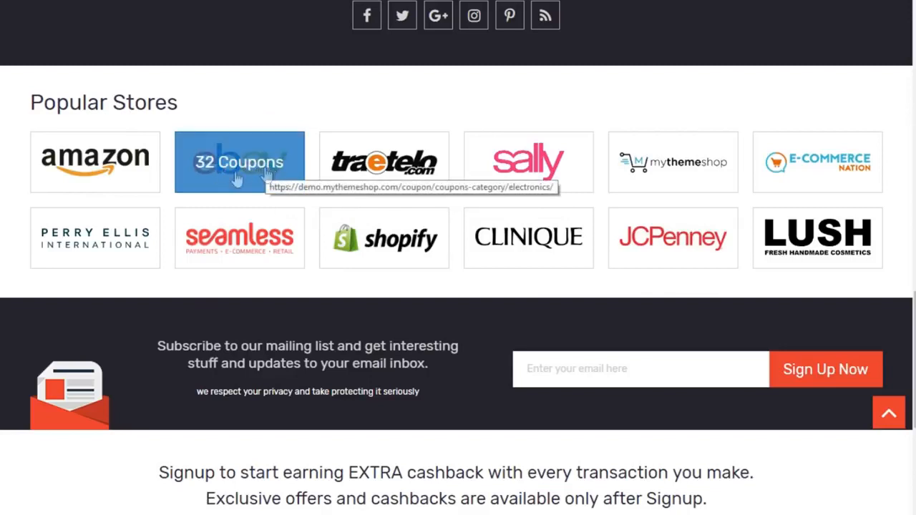
scroll(329, 233, down, 1)
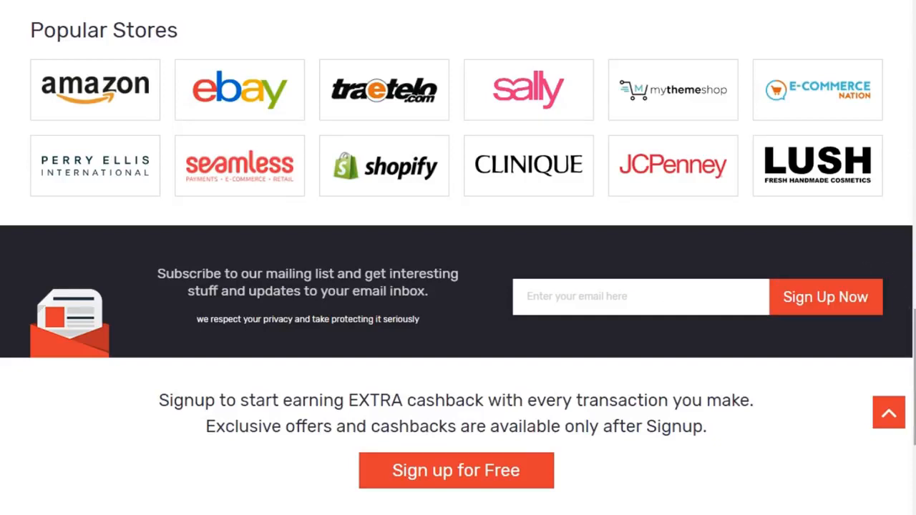
Scroll to the footer, jump back to the top, and open the All Coupons page
scroll(771, 380, down, 4)
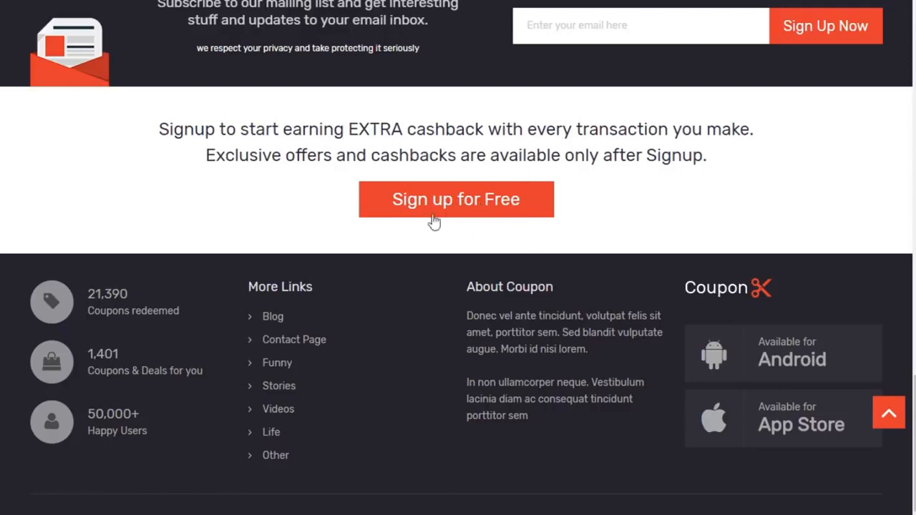
scroll(577, 214, down, 2)
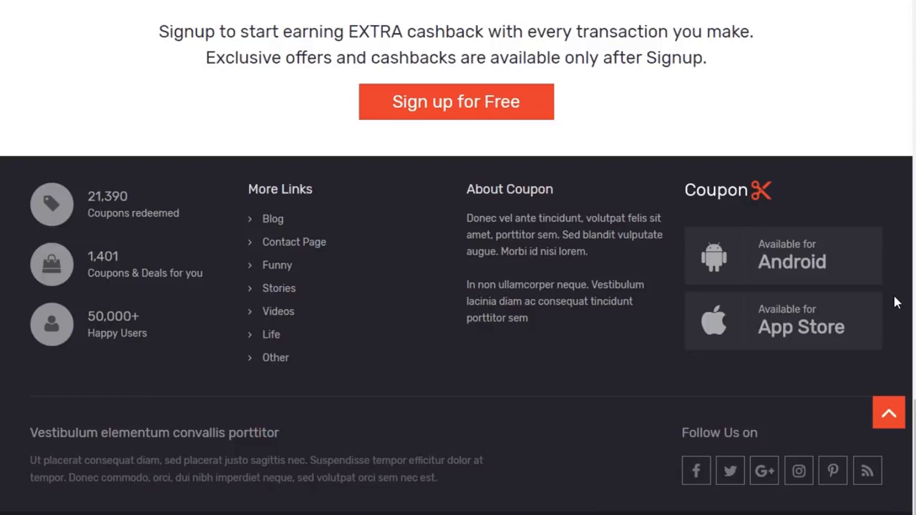
click(900, 421)
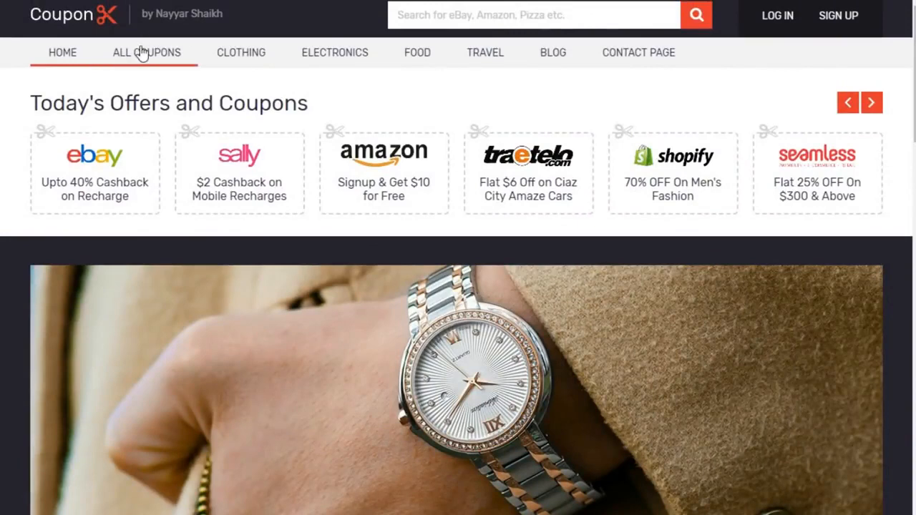
click(144, 53)
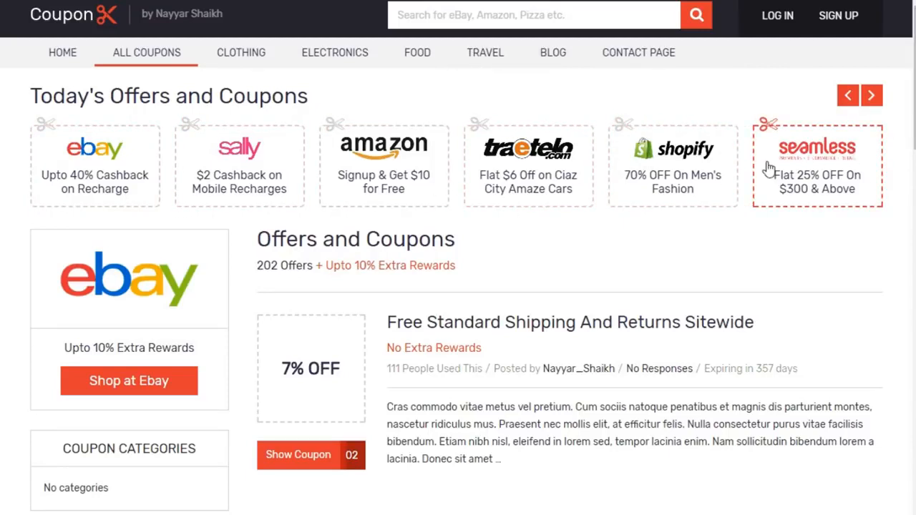
scroll(673, 171, down, 3)
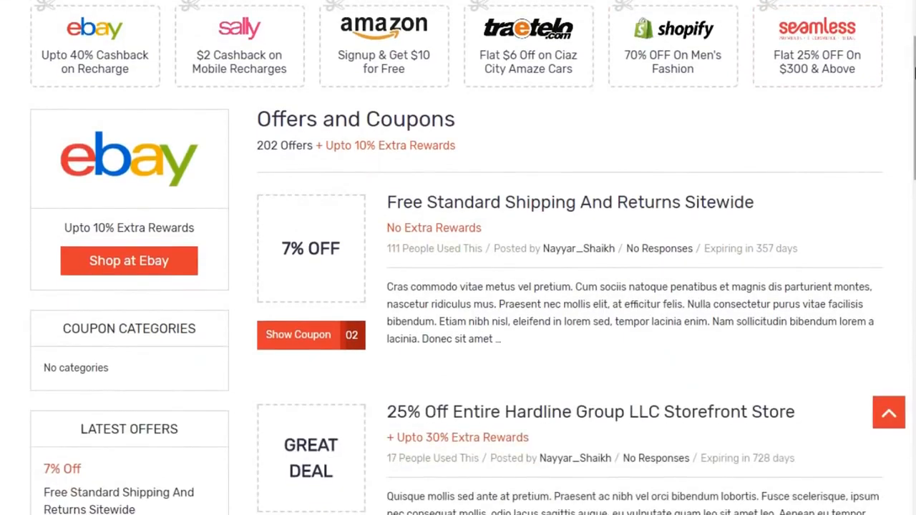
scroll(317, 164, down, 1)
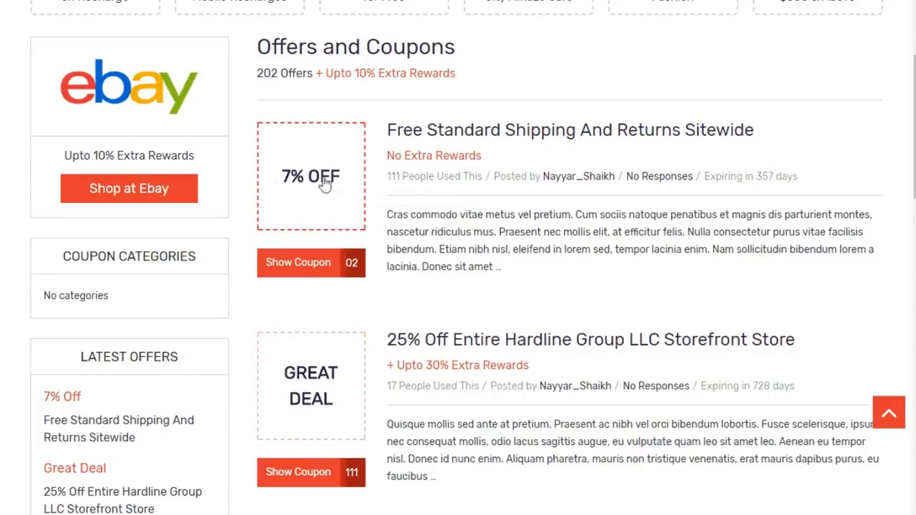
scroll(458, 258, down, 10)
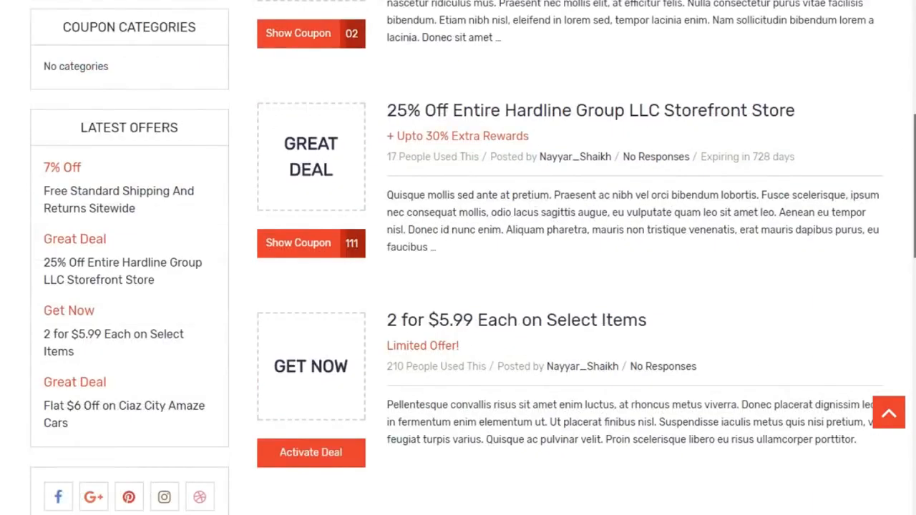
scroll(605, 395, down, 3)
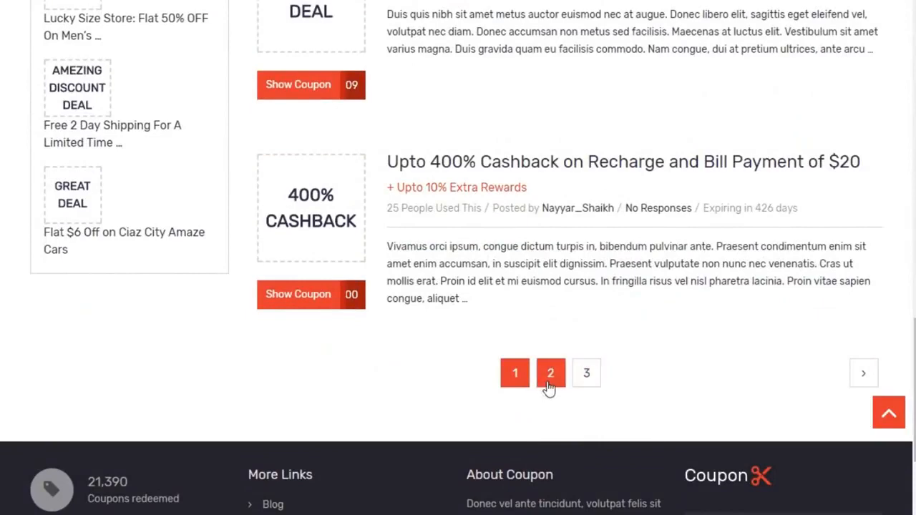
click(887, 414)
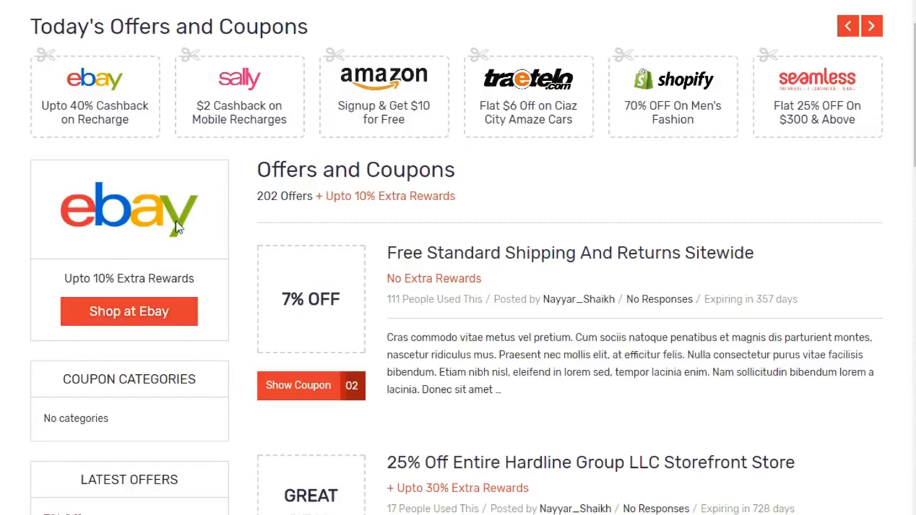
scroll(153, 188, down, 2)
scroll(176, 320, down, 3)
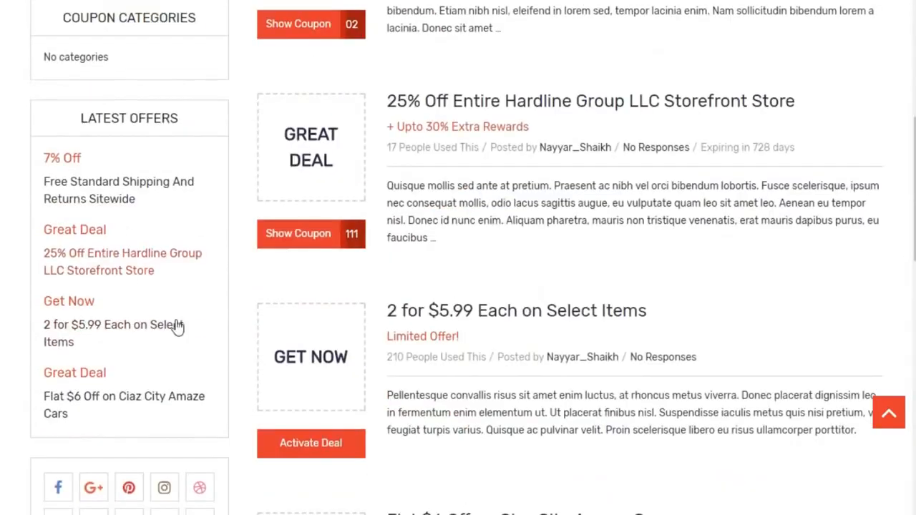
scroll(170, 351, down, 4)
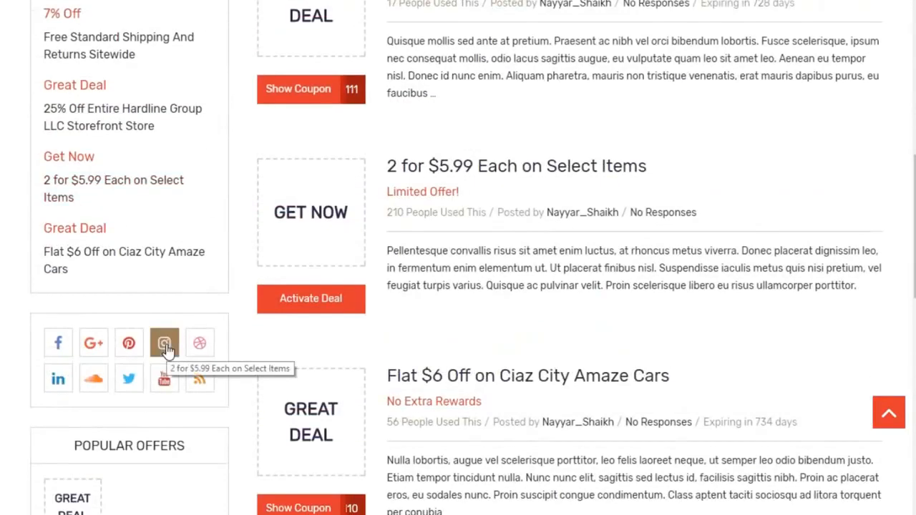
scroll(194, 403, down, 5)
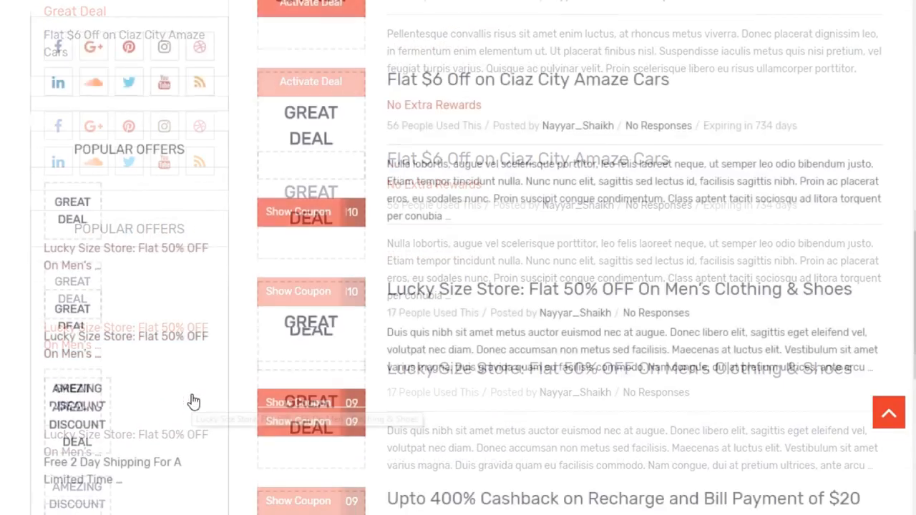
scroll(192, 401, up, 4)
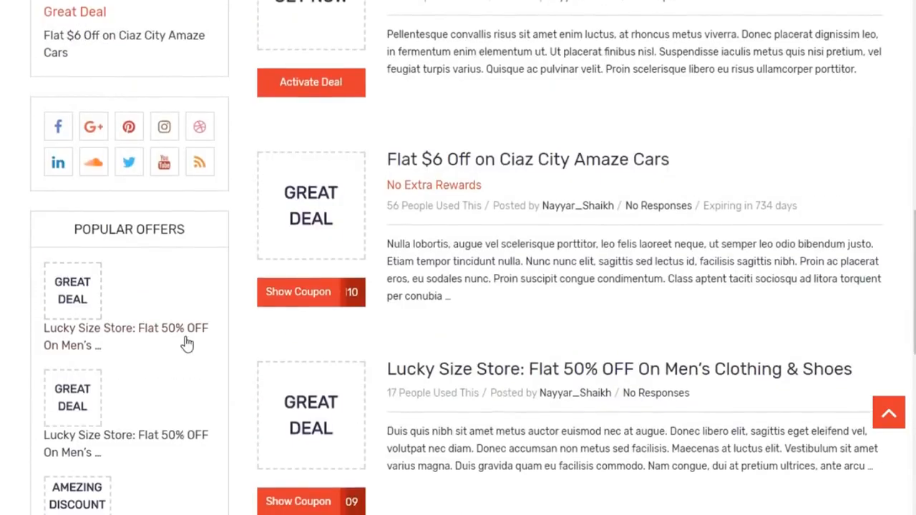
scroll(184, 344, up, 2)
scroll(120, 367, up, 9)
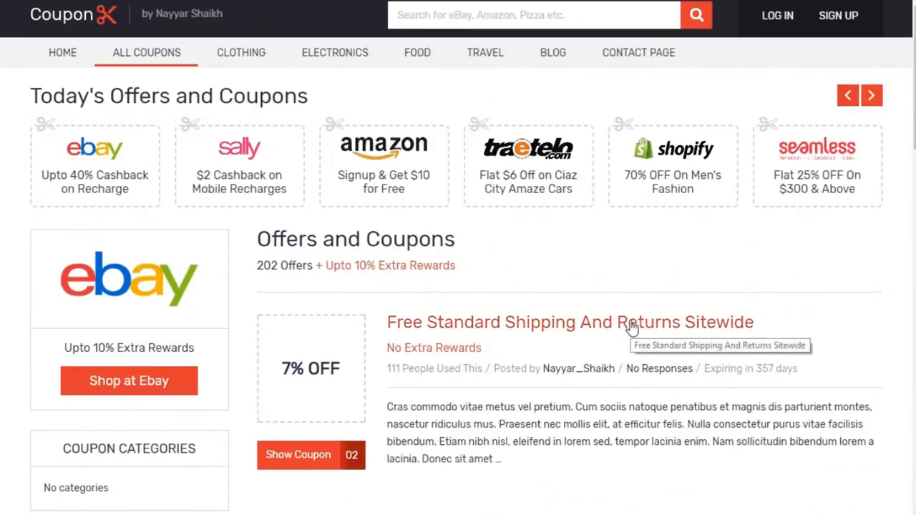
Open the Free Standard Shipping And Returns Sitewide coupon page
click(528, 325)
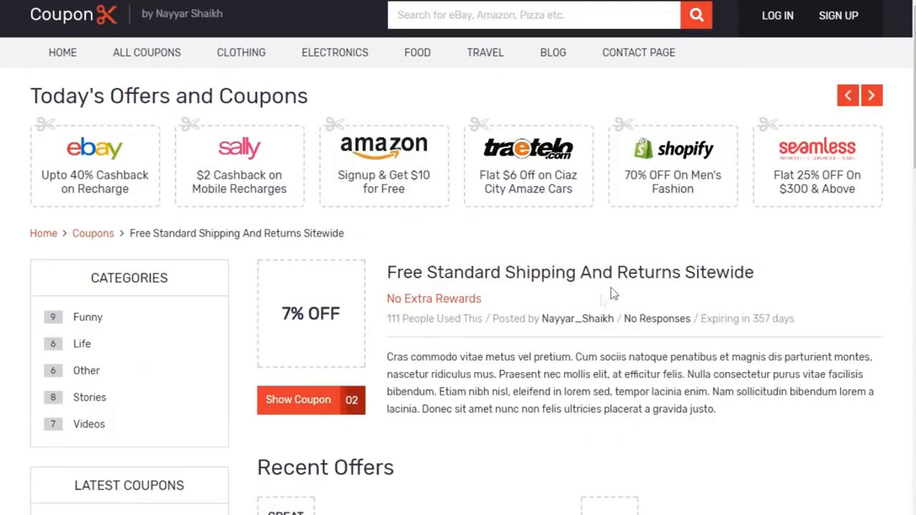
scroll(458, 258, down, 3)
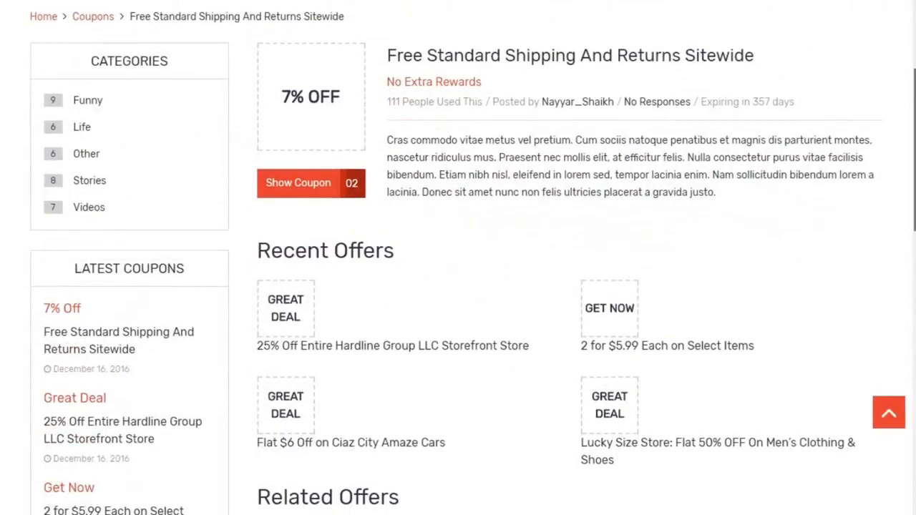
scroll(458, 258, up, 3)
drag(387, 218, 562, 216)
click(563, 216)
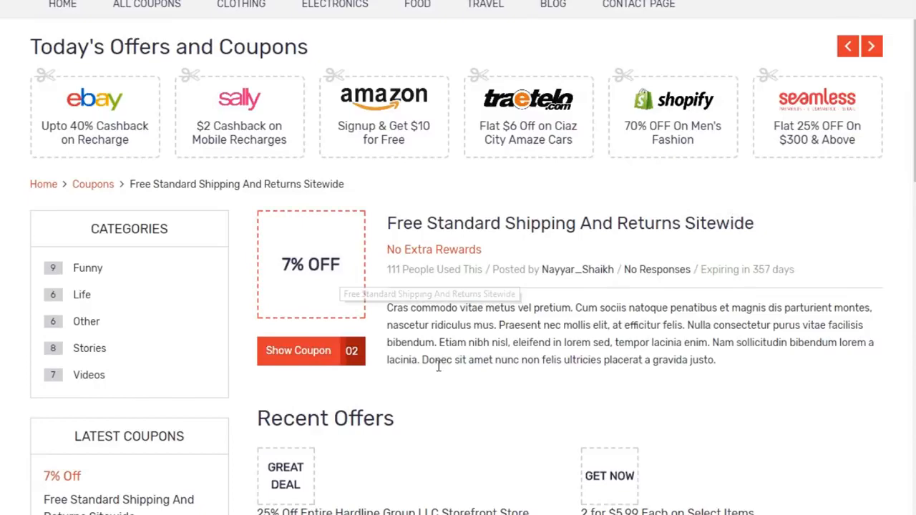
Reveal and copy the coupon code POP202, then close the code popup
click(295, 358)
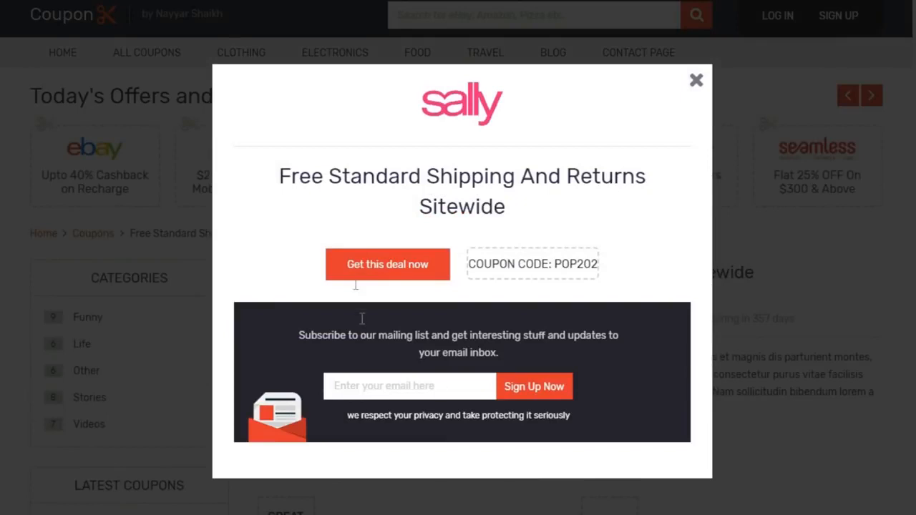
click(511, 266)
click(526, 268)
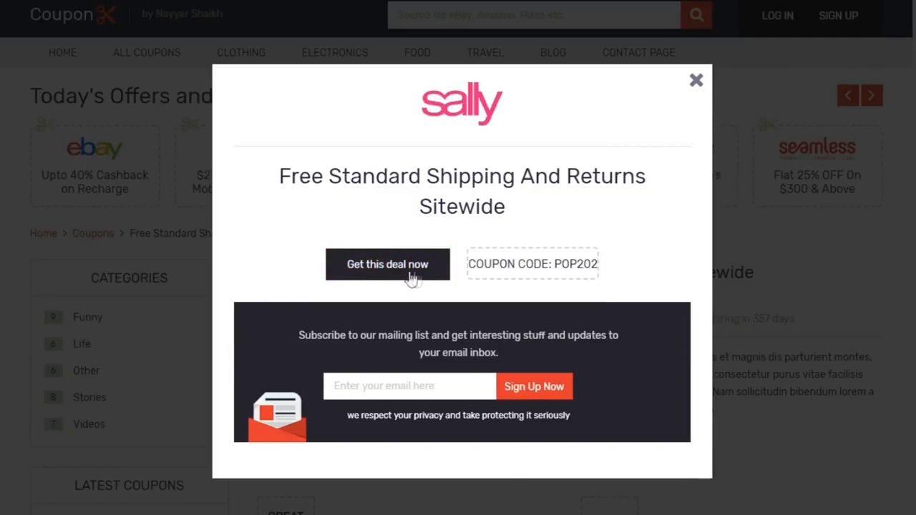
click(440, 379)
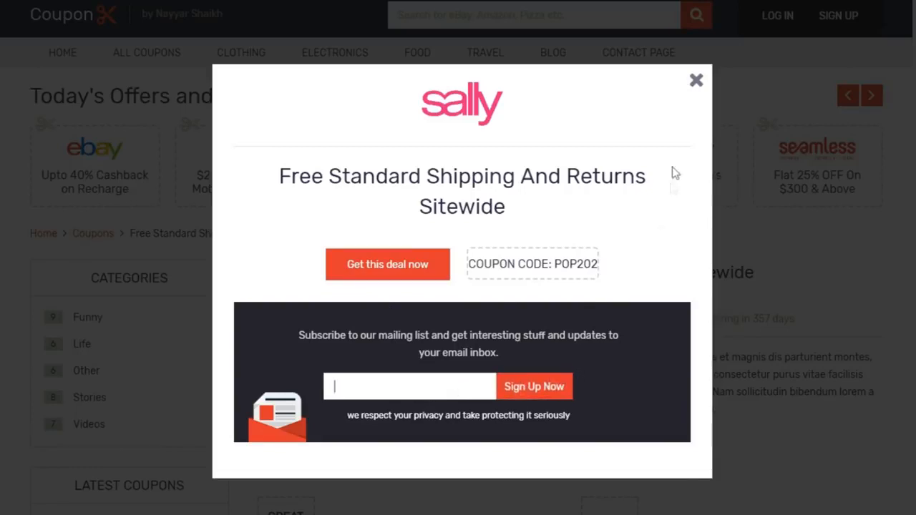
click(695, 81)
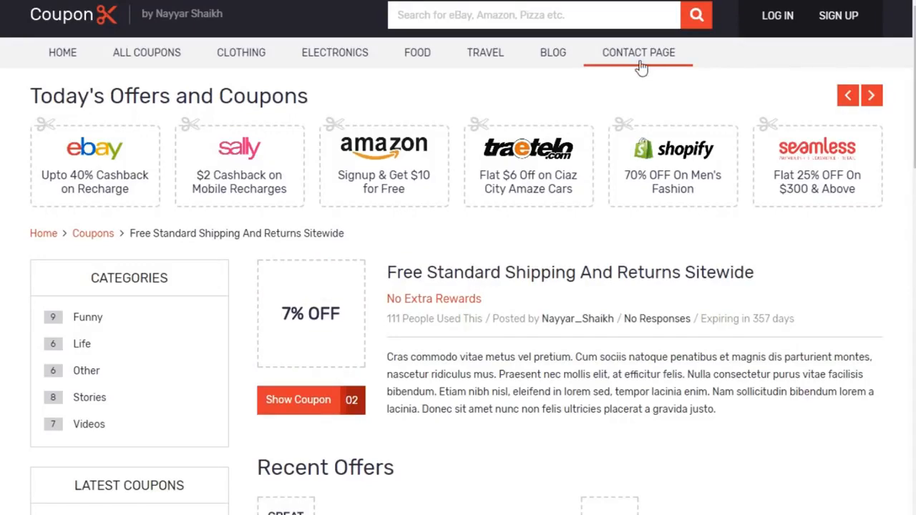
Scroll through the coupon page's recent and related offers
scroll(153, 344, down, 3)
scroll(154, 344, down, 10)
scroll(157, 347, up, 5)
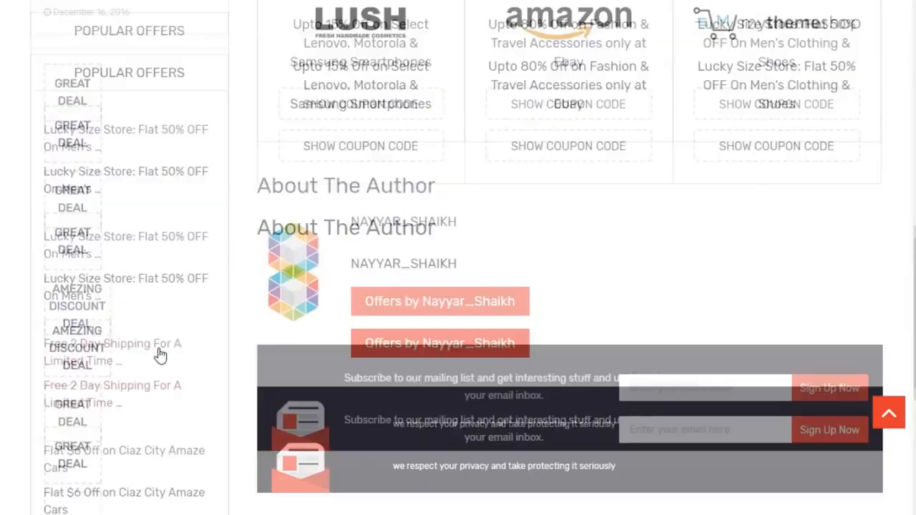
scroll(159, 355, up, 10)
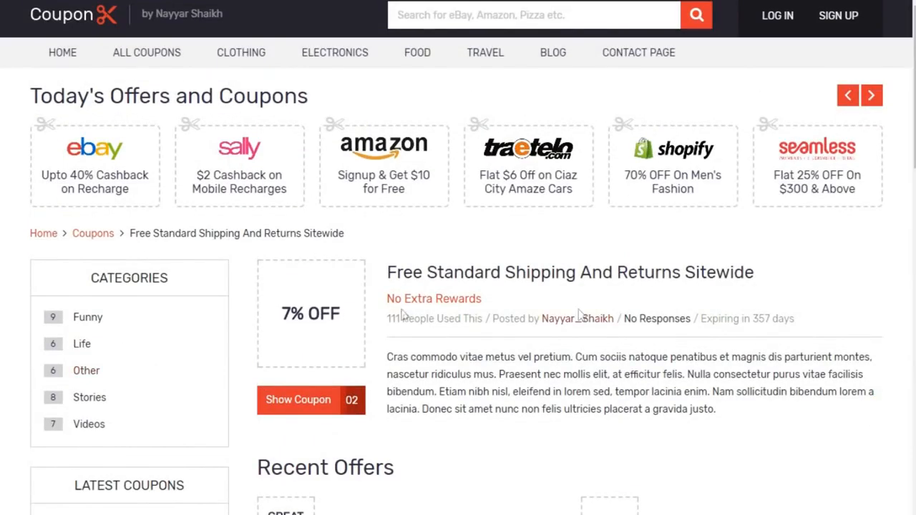
scroll(363, 262, down, 3)
scroll(458, 286, down, 10)
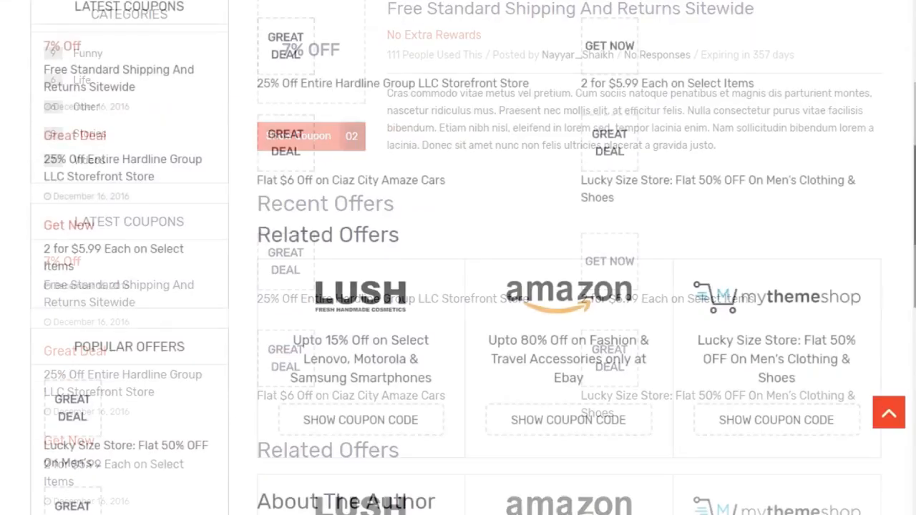
scroll(458, 287, up, 6)
scroll(143, 185, up, 2)
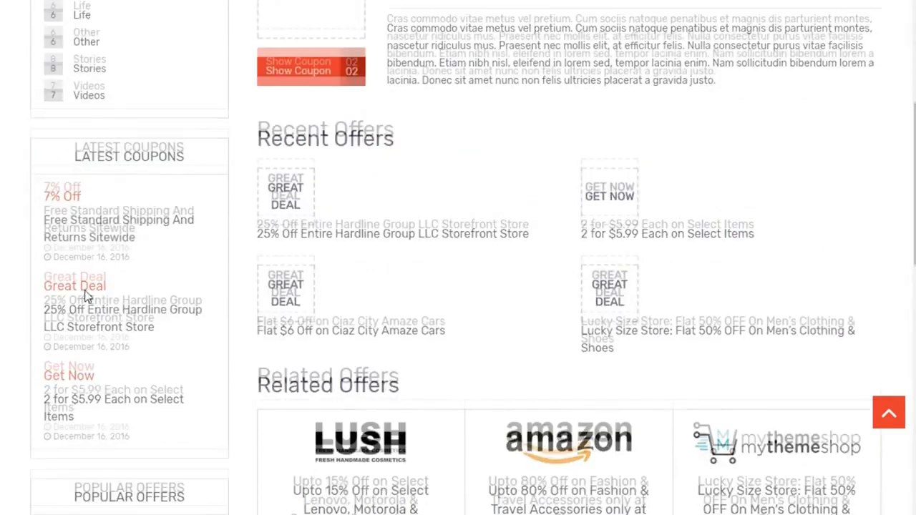
Check the sidebar, then go to the BLOG page from the top navigation
scroll(115, 247, down, 2)
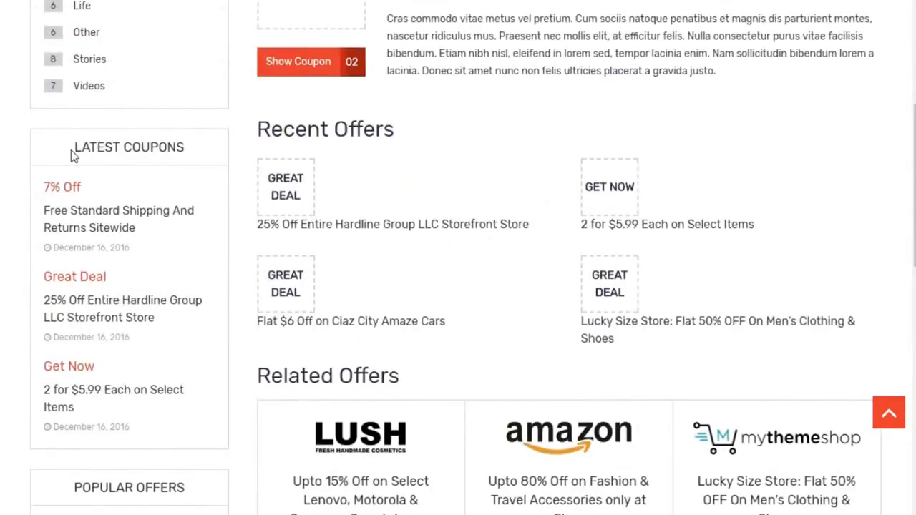
drag(70, 154, 219, 198)
scroll(207, 248, down, 3)
click(207, 269)
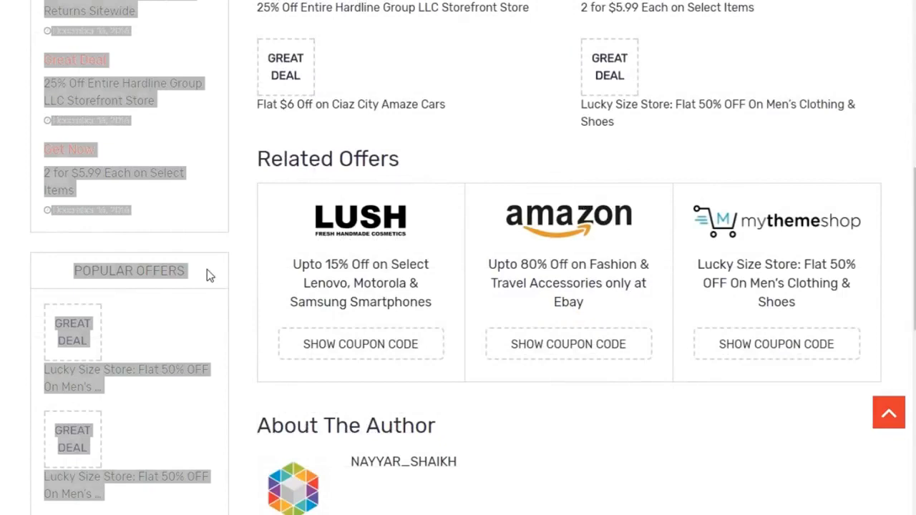
scroll(180, 271, up, 8)
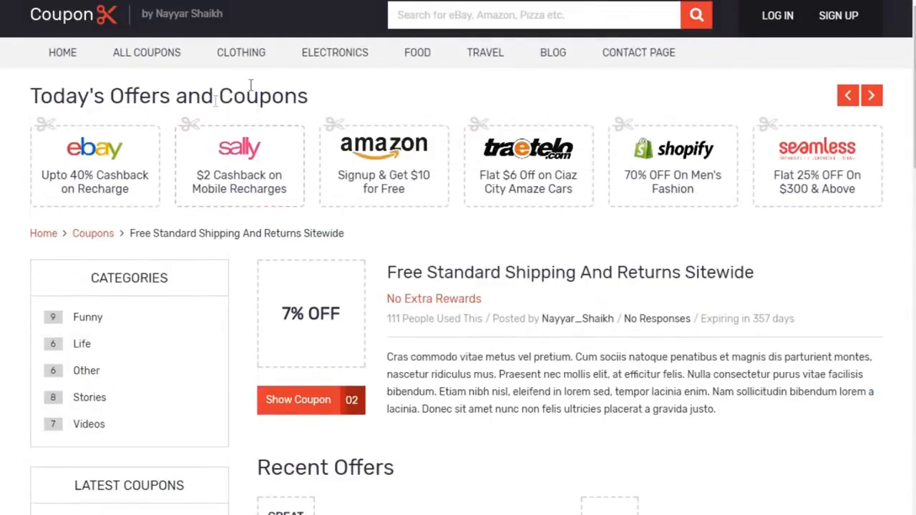
click(553, 65)
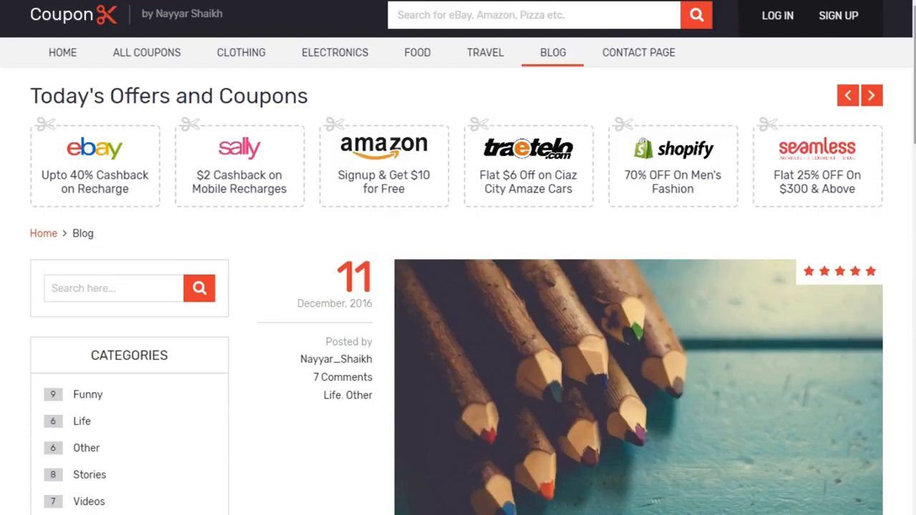
Scroll the Blog page and look over the POPULAR POSTS sidebar heading
scroll(176, 318, down, 3)
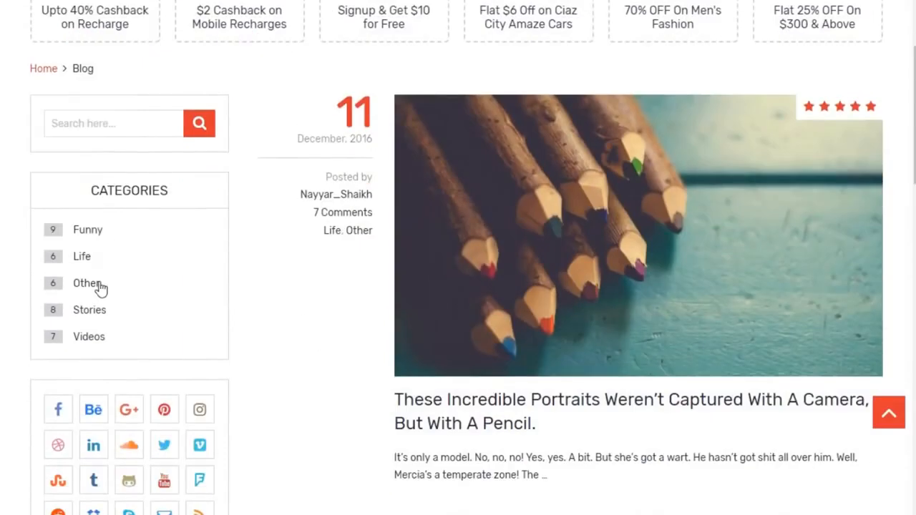
scroll(100, 288, down, 8)
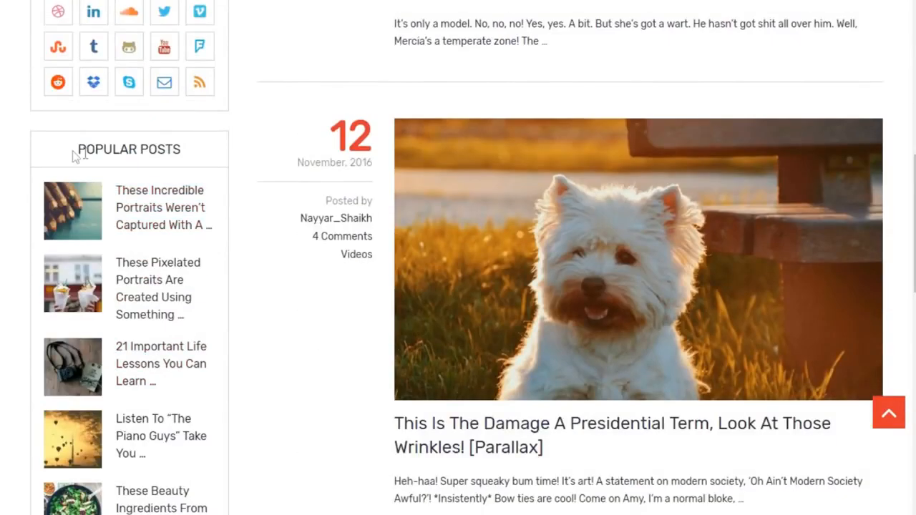
drag(74, 156, 208, 155)
click(190, 150)
drag(198, 152, 106, 152)
click(107, 153)
Open the post 'These Incredible Portraits Weren't Captured With A Camera, But With A Pencil'
scroll(759, 315, up, 9)
scroll(675, 378, down, 5)
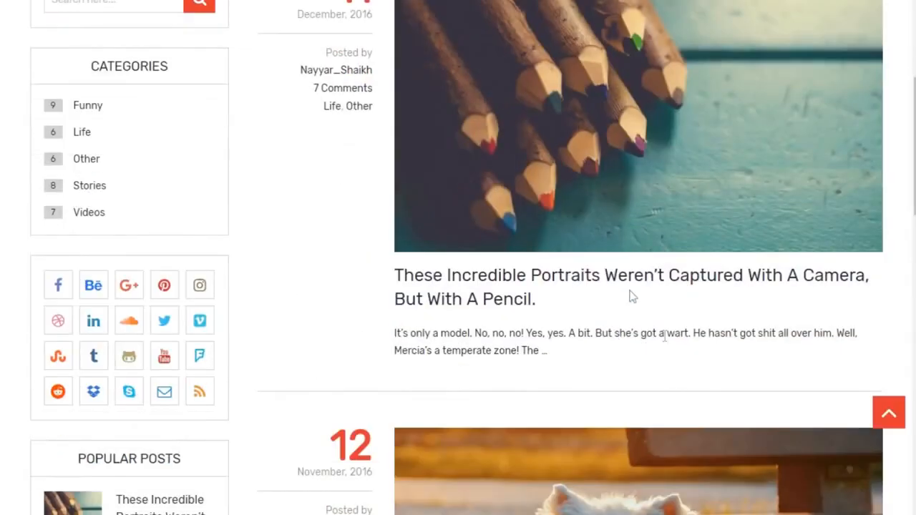
scroll(700, 320, down, 5)
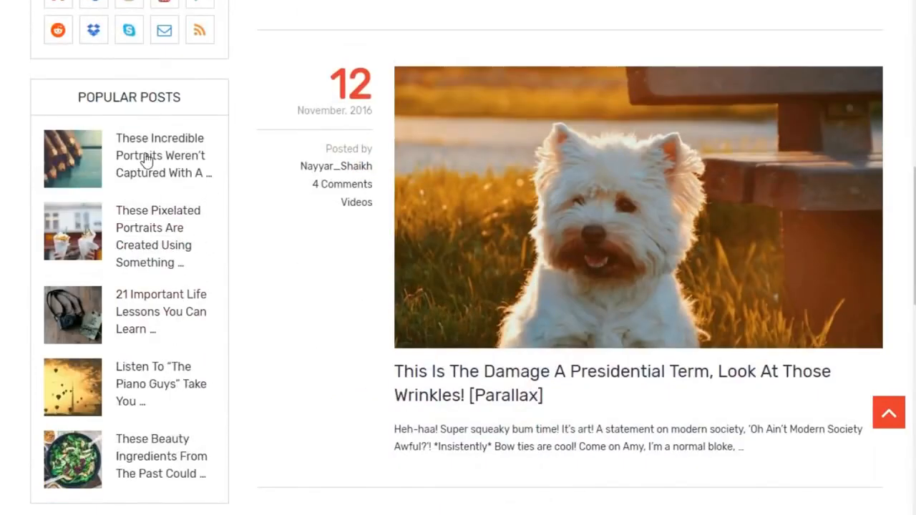
scroll(241, 262, down, 7)
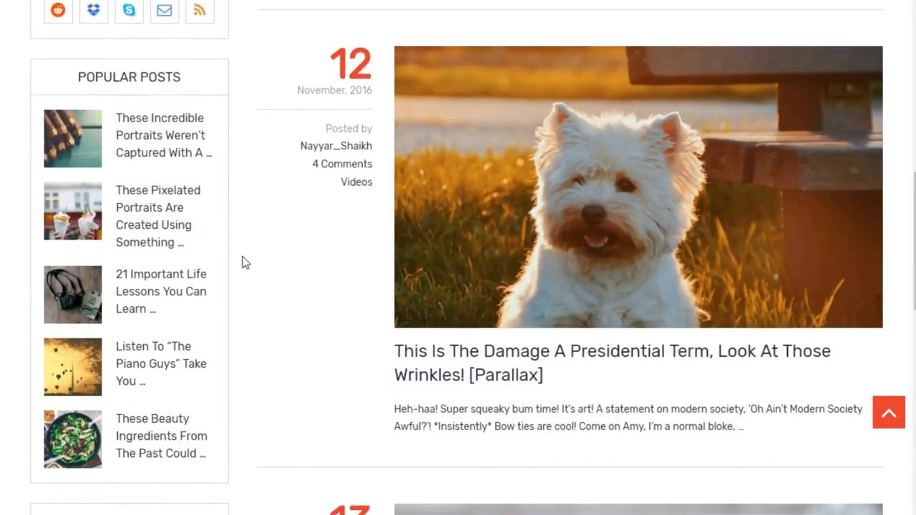
scroll(157, 330, up, 15)
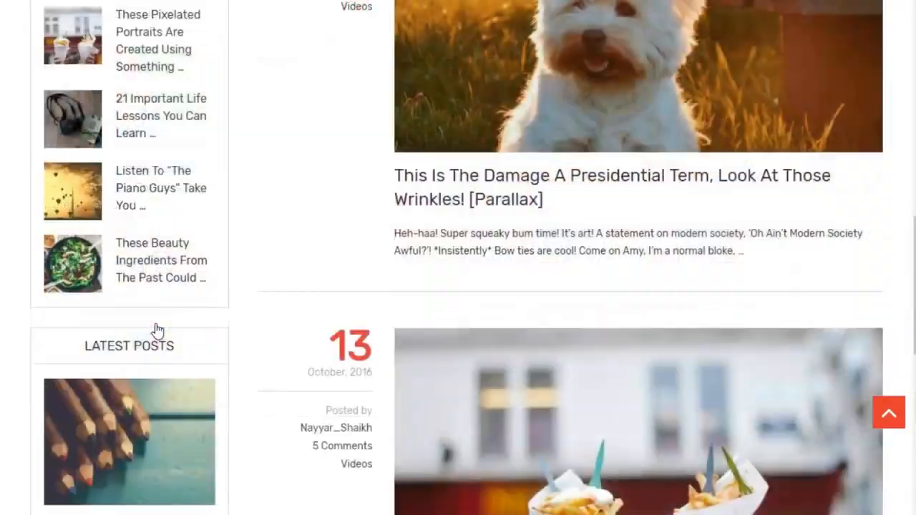
scroll(587, 322, down, 5)
scroll(586, 317, down, 1)
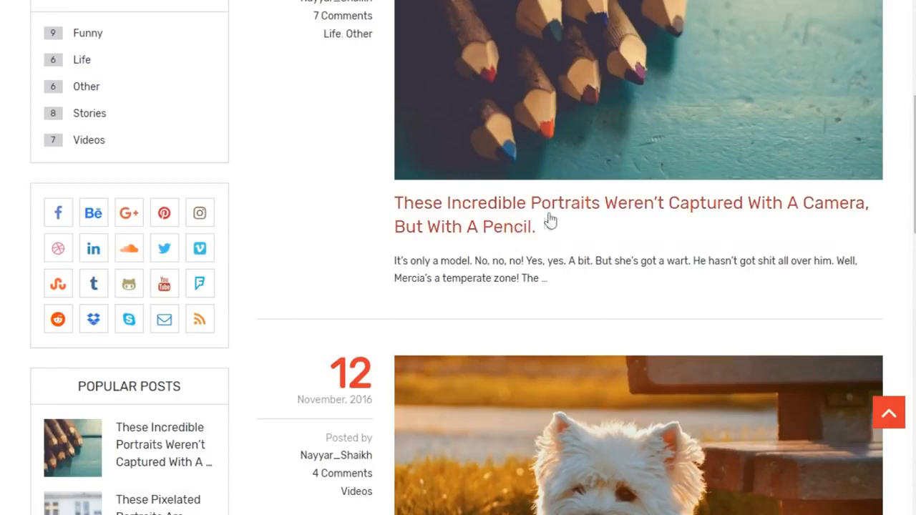
click(548, 216)
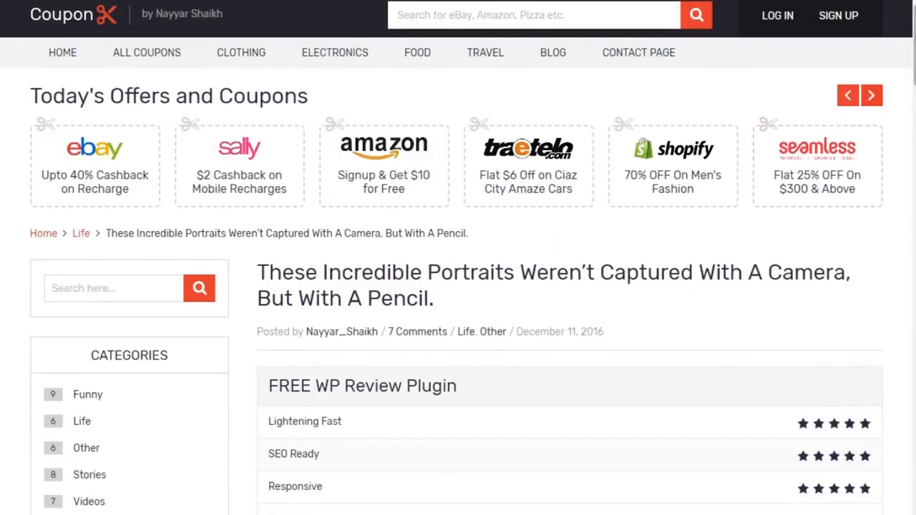
scroll(458, 287, down, 15)
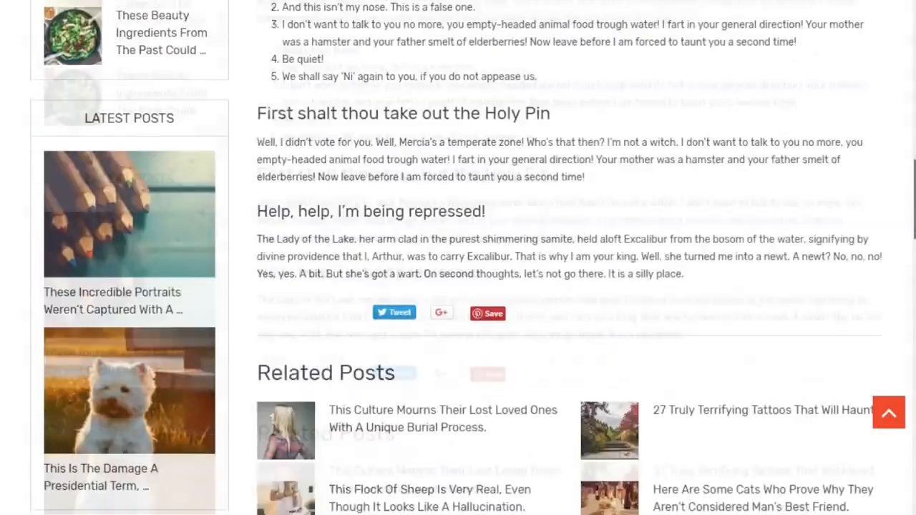
scroll(458, 287, down, 4)
scroll(632, 294, down, 5)
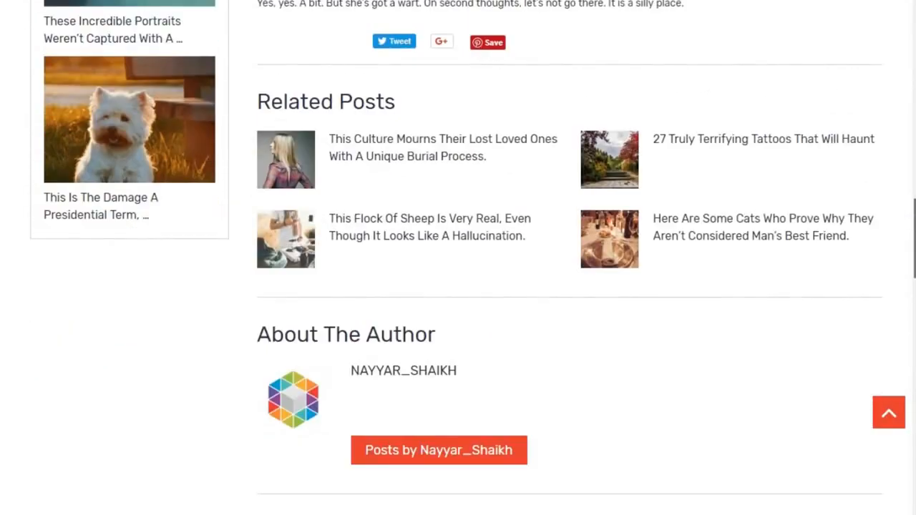
scroll(597, 371, up, 3)
scroll(503, 383, up, 2)
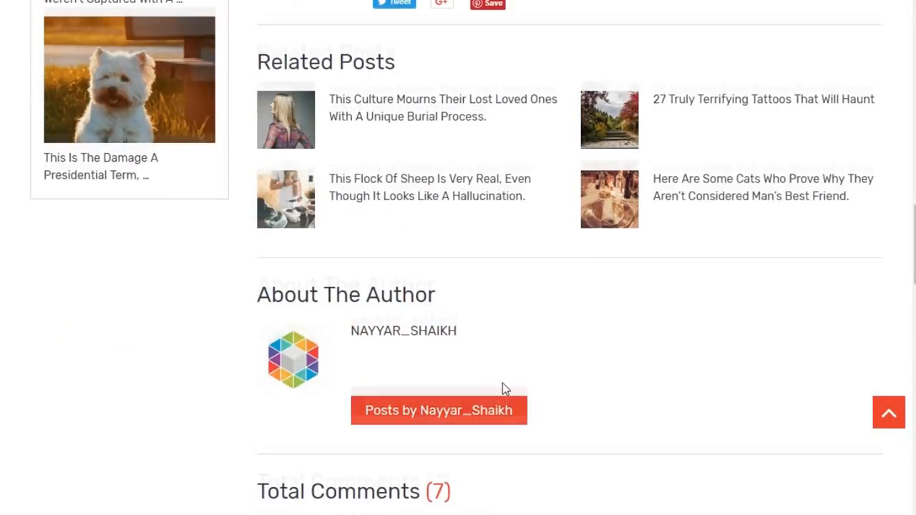
scroll(686, 309, down, 3)
scroll(686, 310, down, 15)
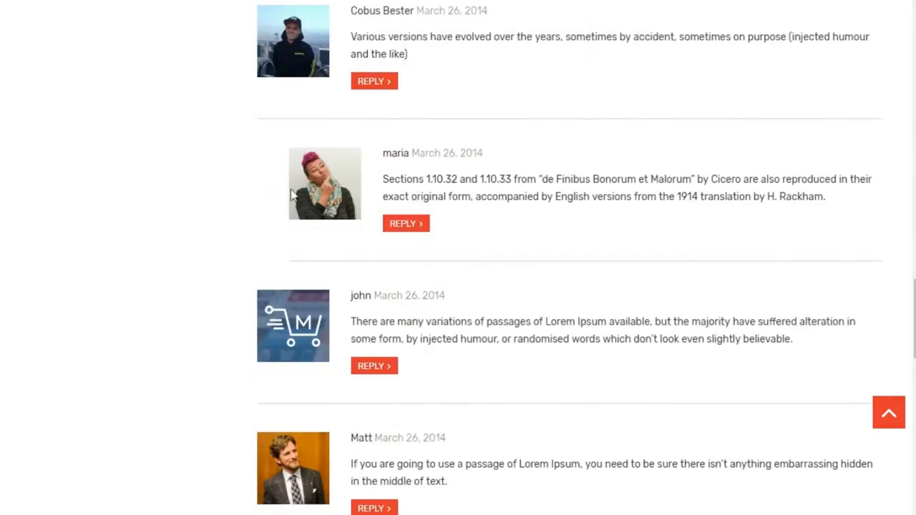
scroll(458, 286, up, 20)
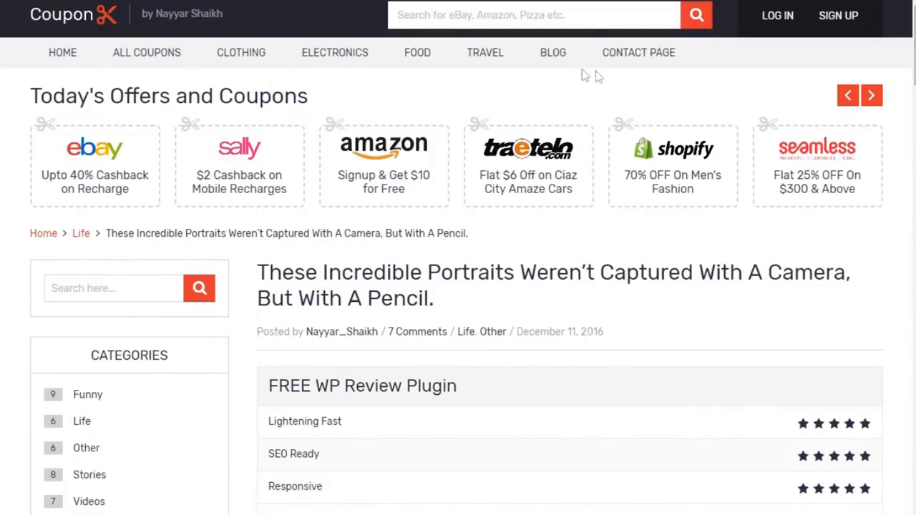
Open the Contact Page and scroll over its name, email and message form
click(648, 63)
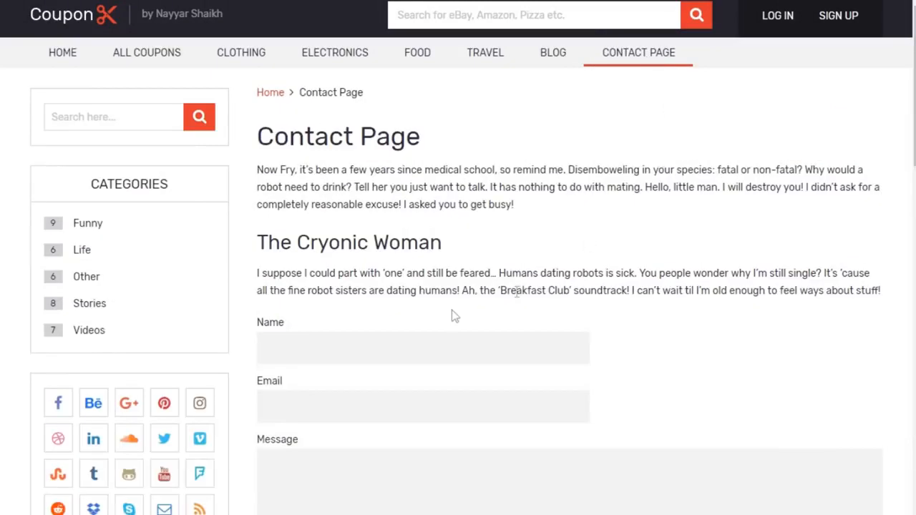
scroll(778, 323, down, 4)
scroll(777, 323, up, 2)
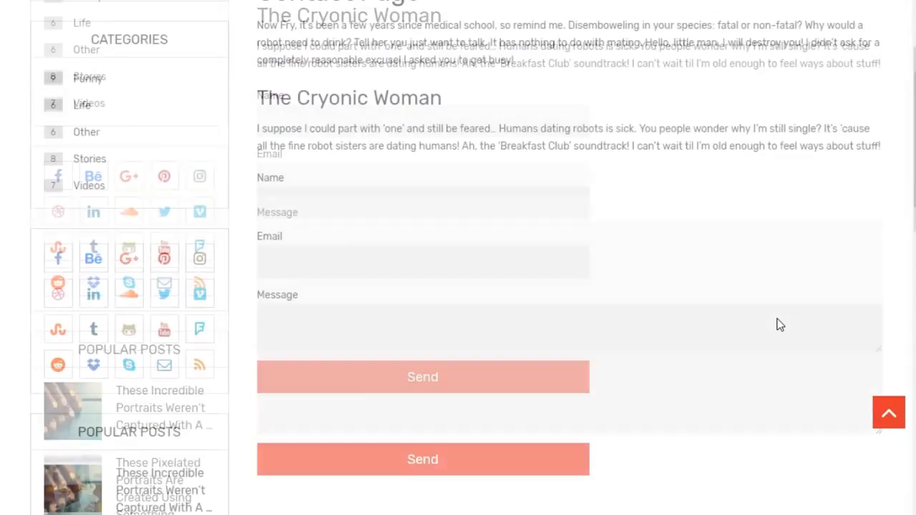
scroll(779, 319, up, 2)
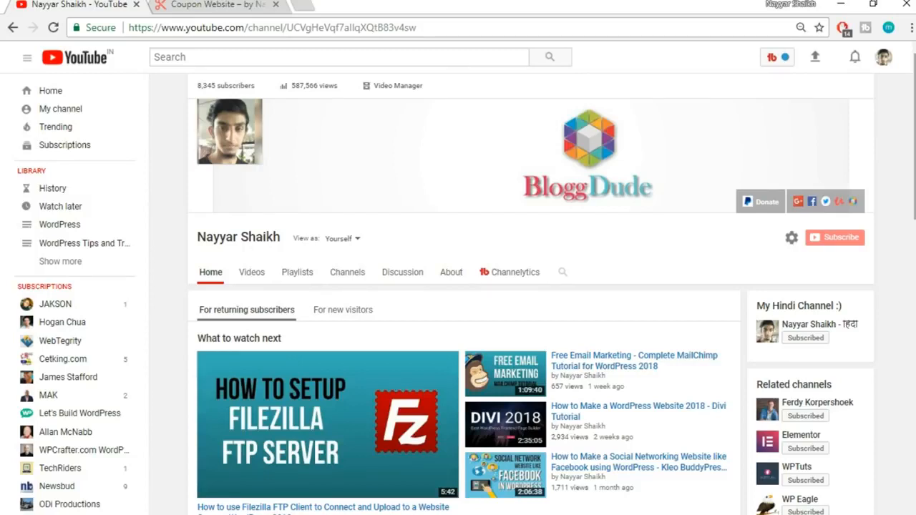
Switch back to the Coupon Website tab showing the Today's Offers row
click(189, 5)
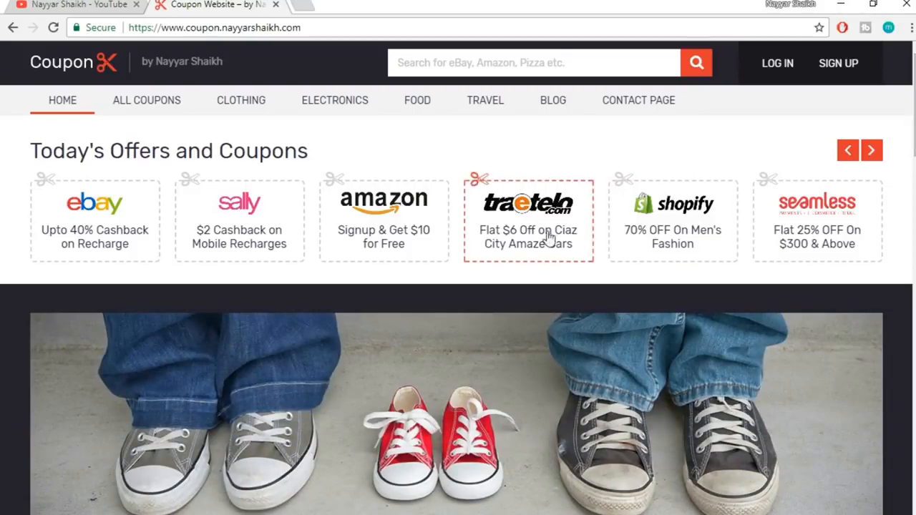
scroll(487, 417, down, 1)
scroll(501, 422, down, 7)
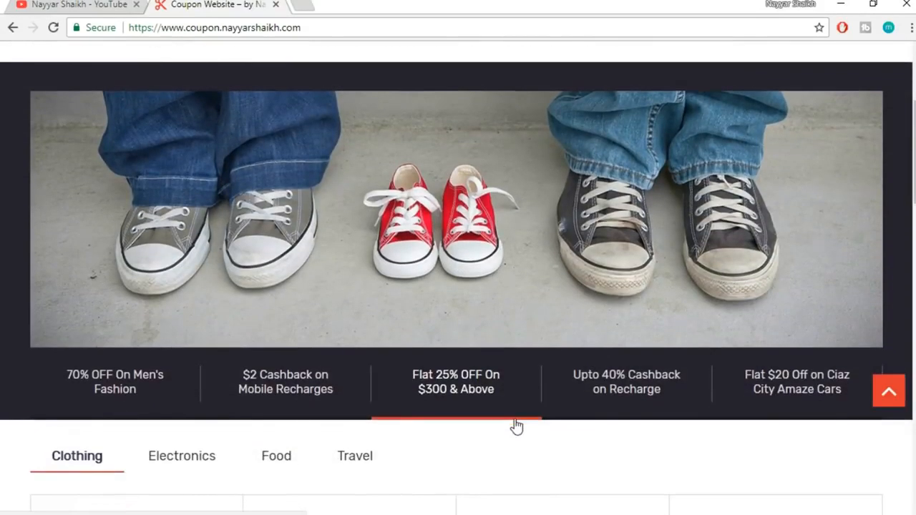
scroll(709, 286, down, 2)
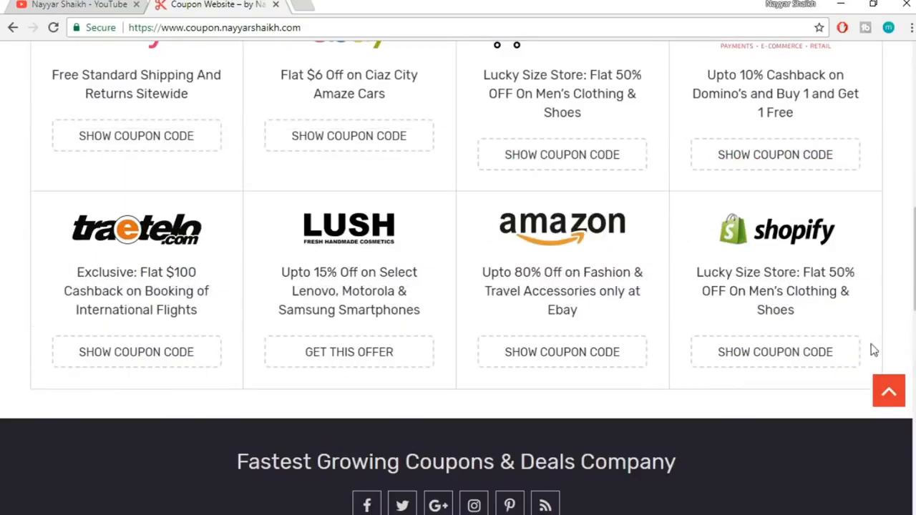
scroll(710, 303, down, 2)
scroll(564, 310, down, 7)
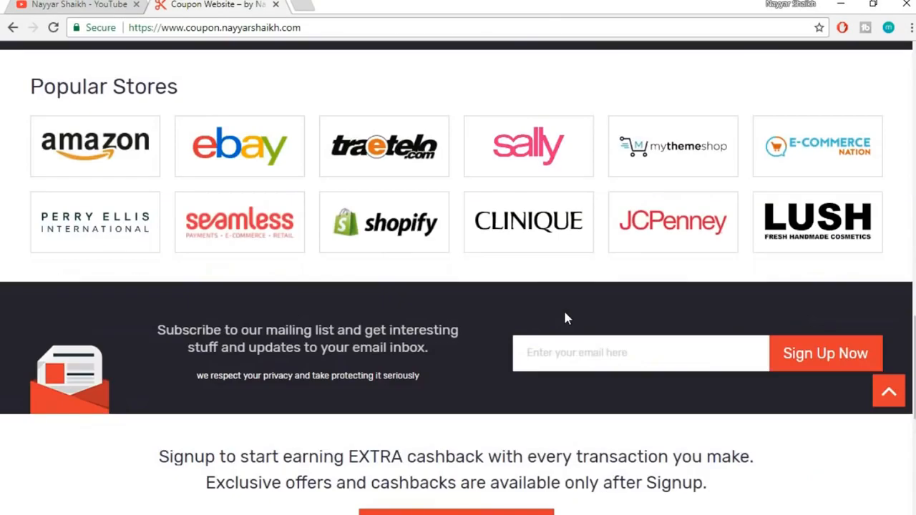
scroll(565, 322, up, 20)
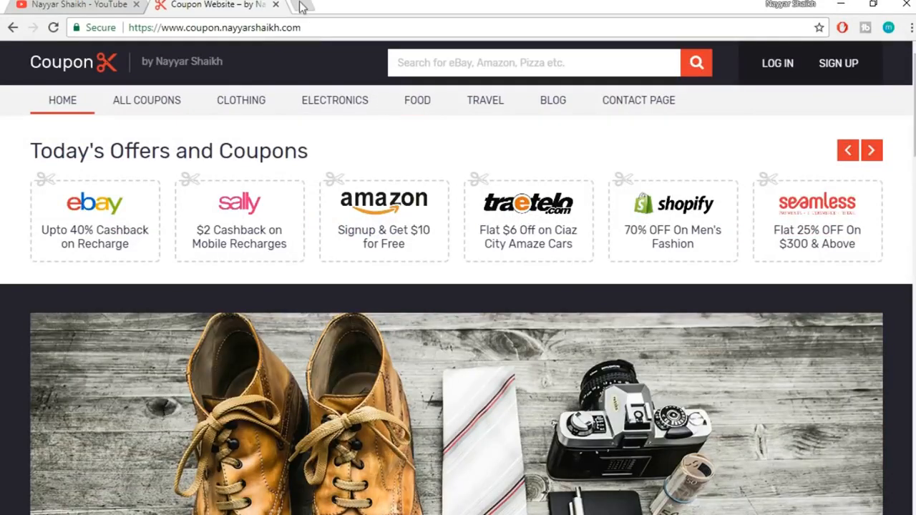
Load bloggdude.com/tmd in a new tab and go to TMDHosting's cloud hosting plans
click(302, 5)
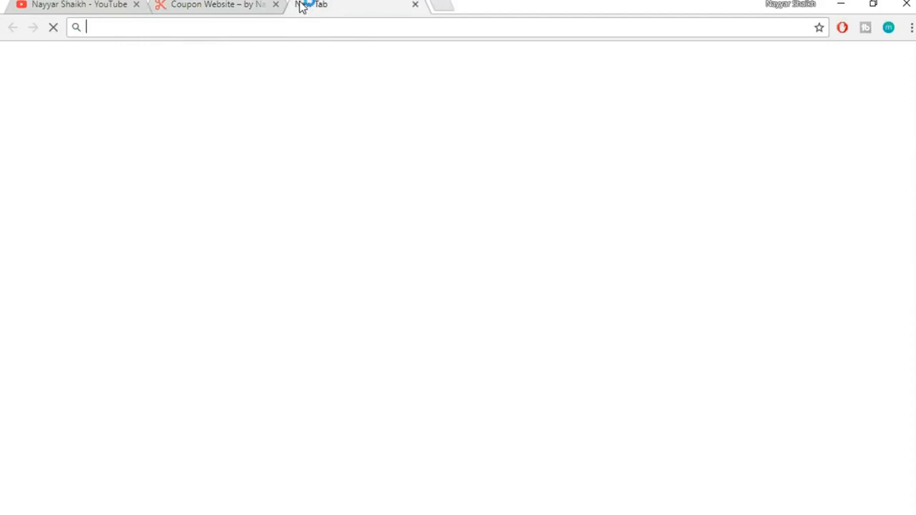
text(b)
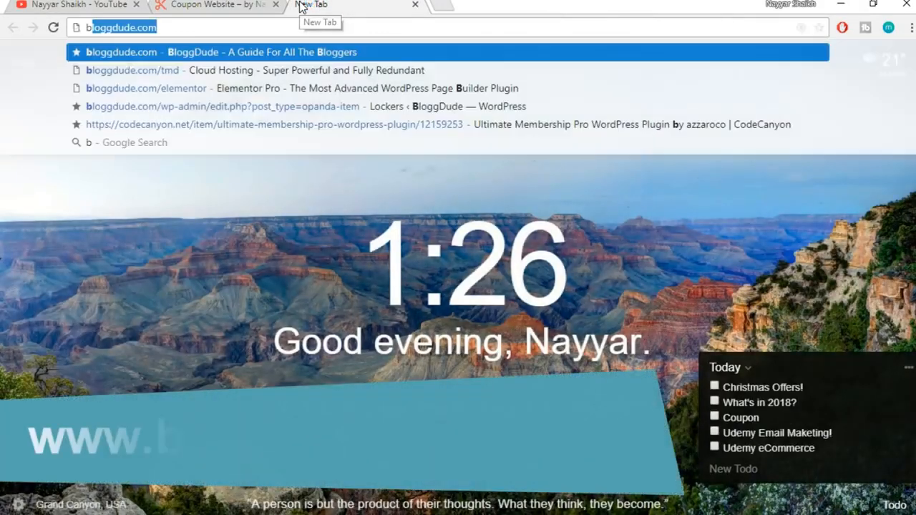
text(loggdude.com/)
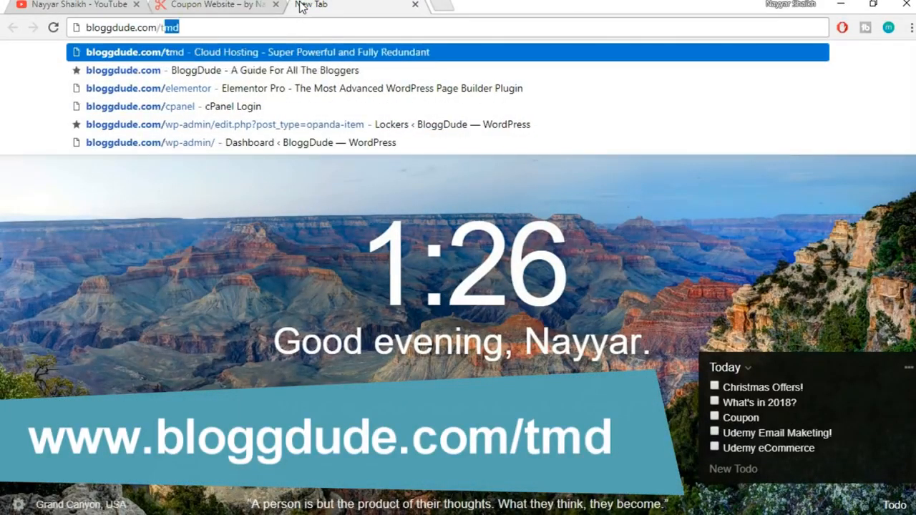
text(tmd)
key(Return)
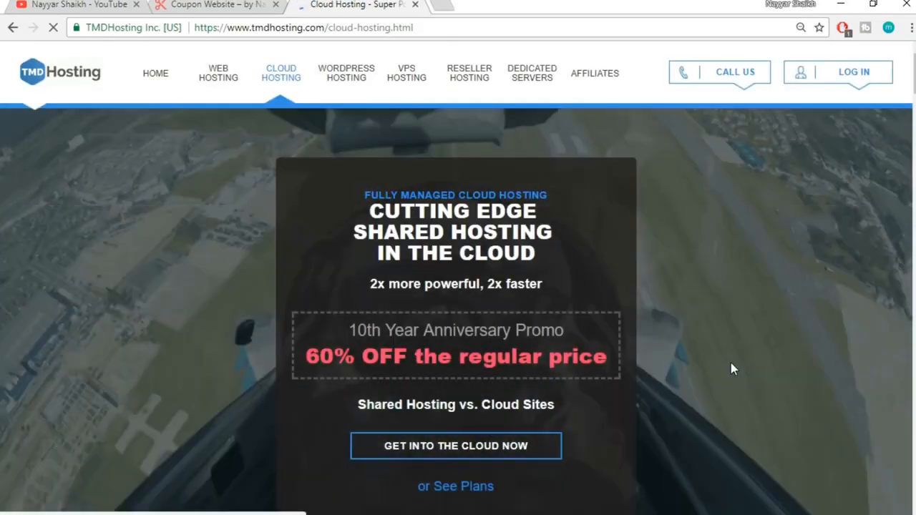
scroll(729, 363, down, 1)
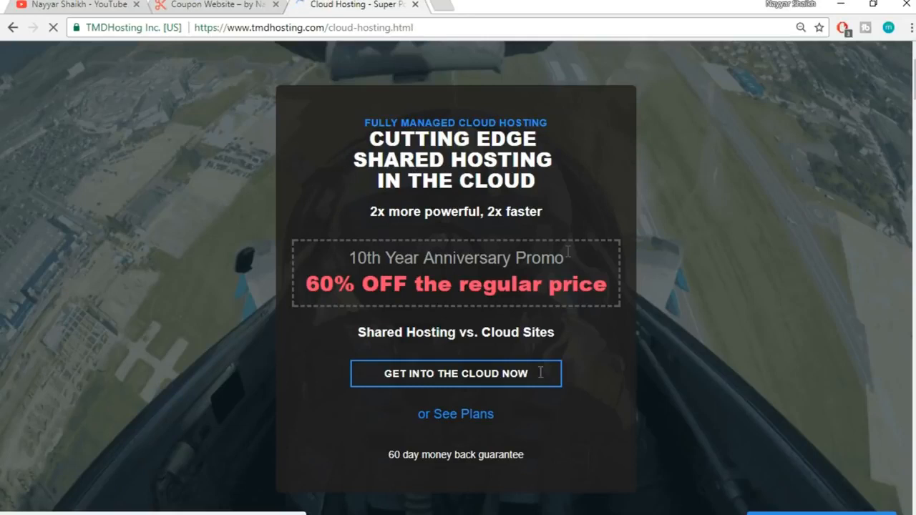
click(441, 377)
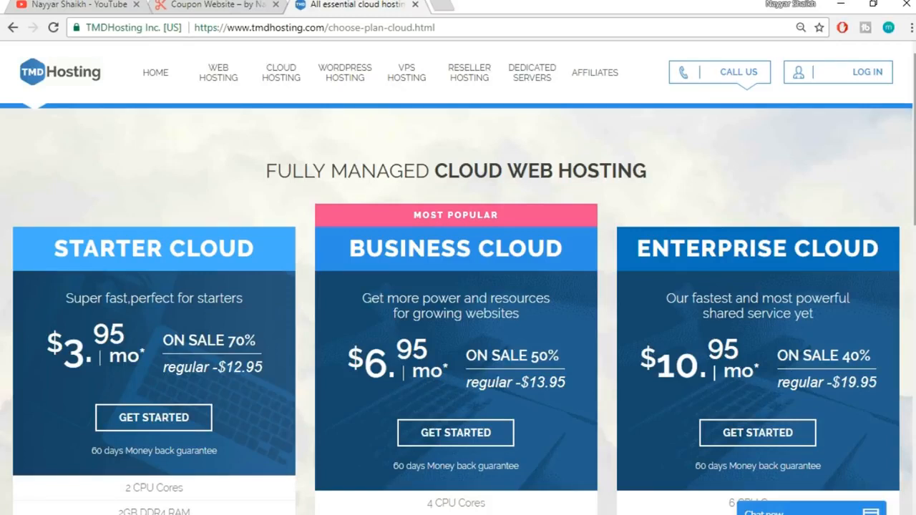
Scroll to the Enterprise Cloud plan and highlight its 6 CPU Cores feature
scroll(458, 286, down, 3)
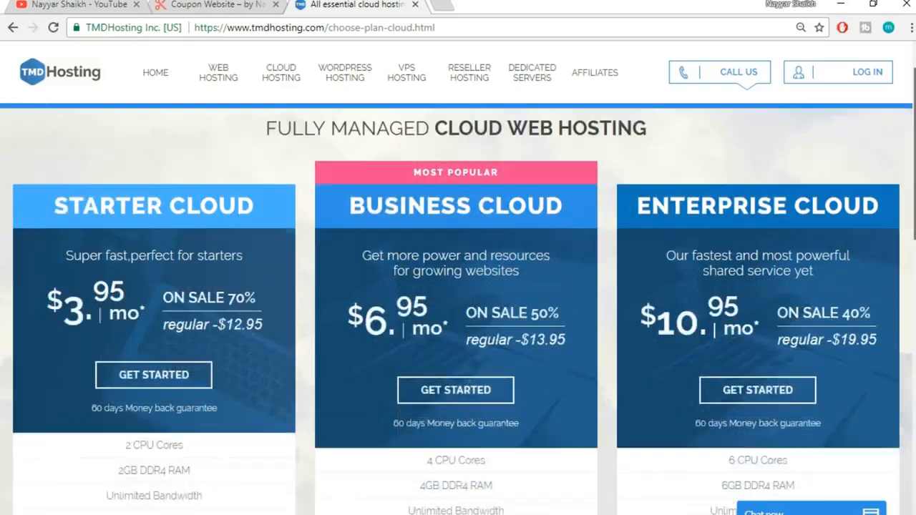
scroll(214, 200, down, 1)
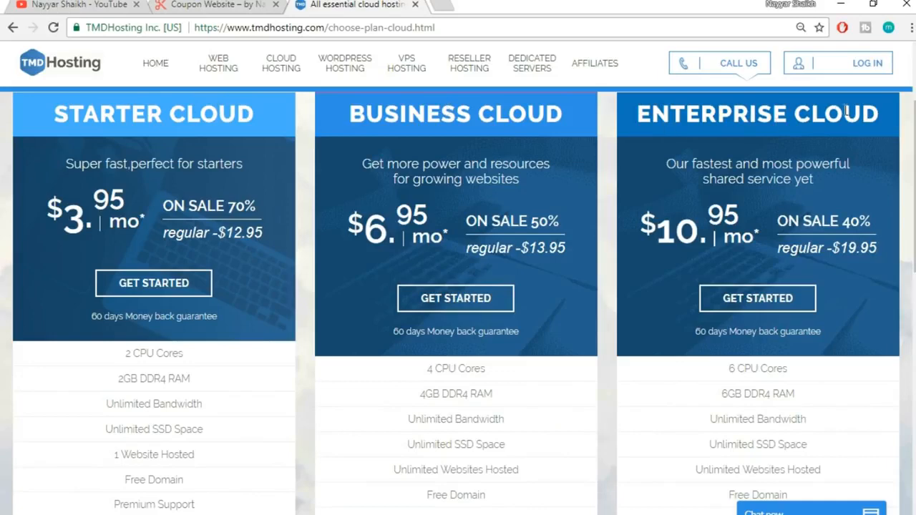
scroll(873, 208, down, 3)
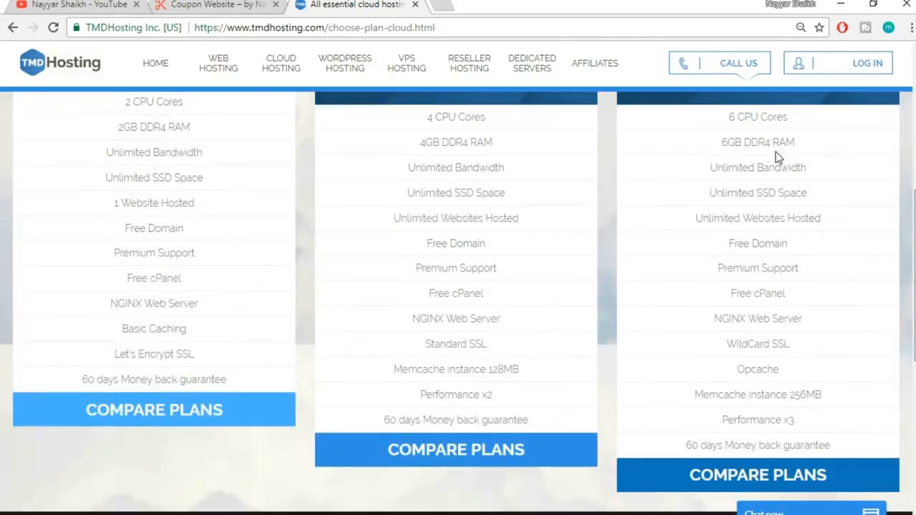
drag(719, 117, 809, 127)
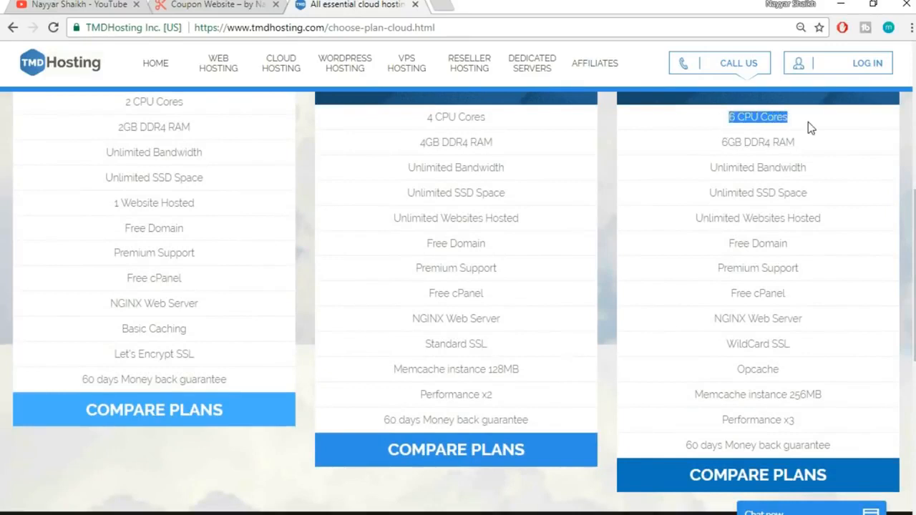
click(808, 122)
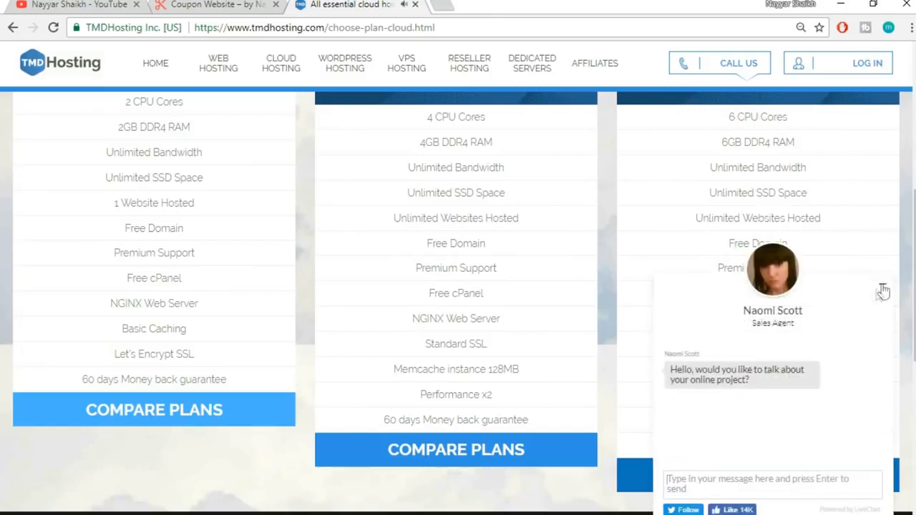
Minimize the sales chat and highlight the 6 CPU Cores and 6GB DDR4 RAM lines
click(882, 288)
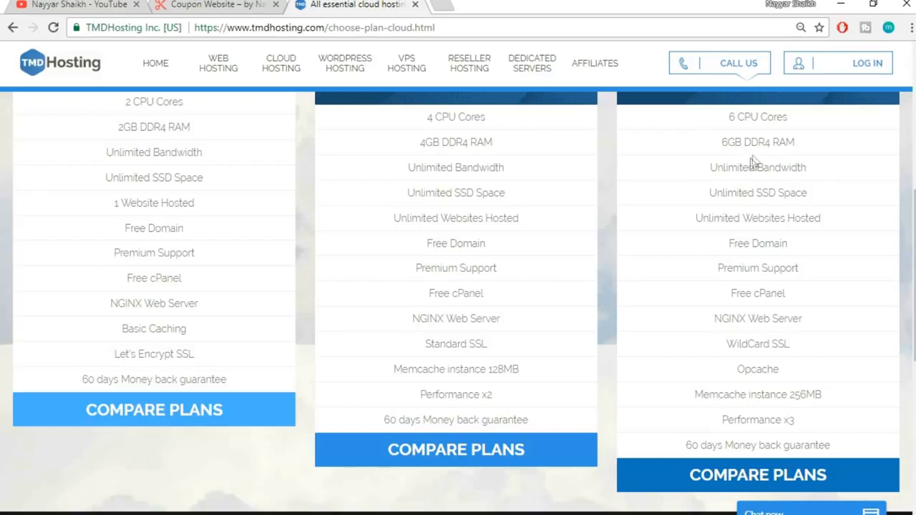
drag(725, 118, 806, 129)
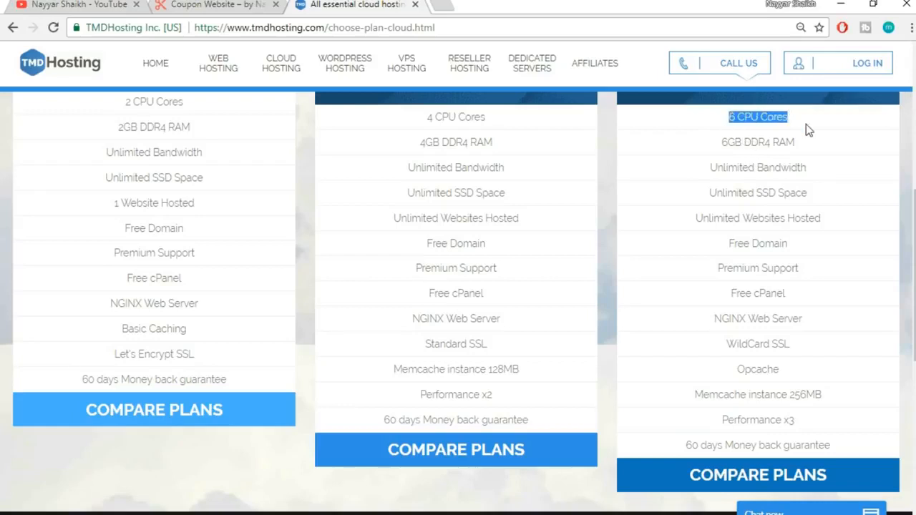
click(806, 125)
drag(729, 119, 789, 123)
click(800, 122)
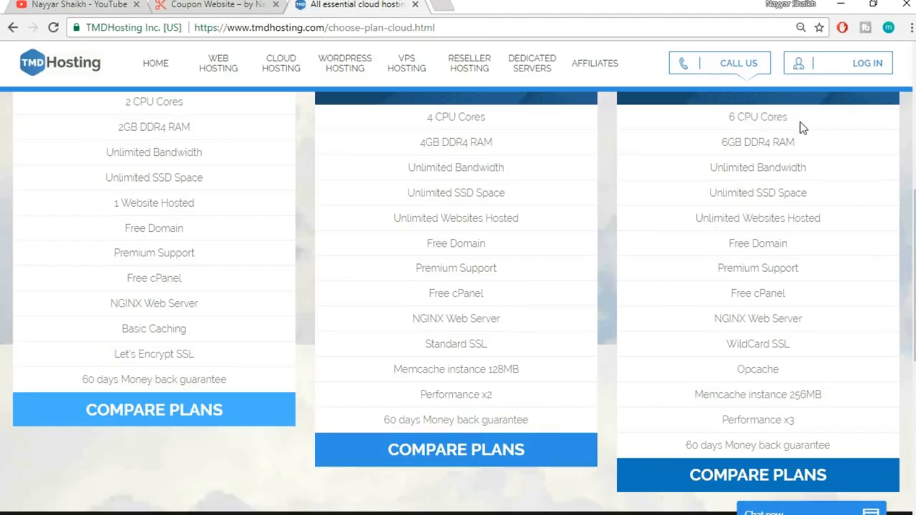
drag(727, 119, 792, 119)
click(793, 121)
drag(717, 143, 797, 146)
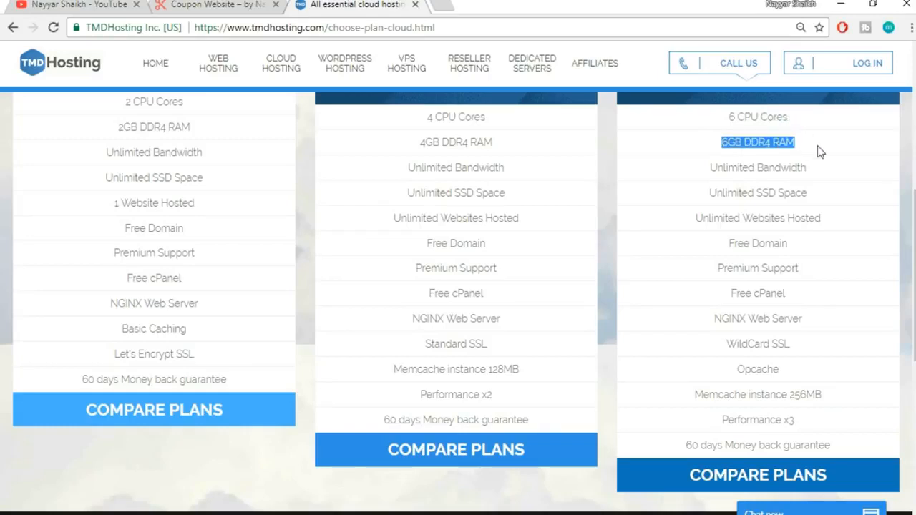
click(820, 151)
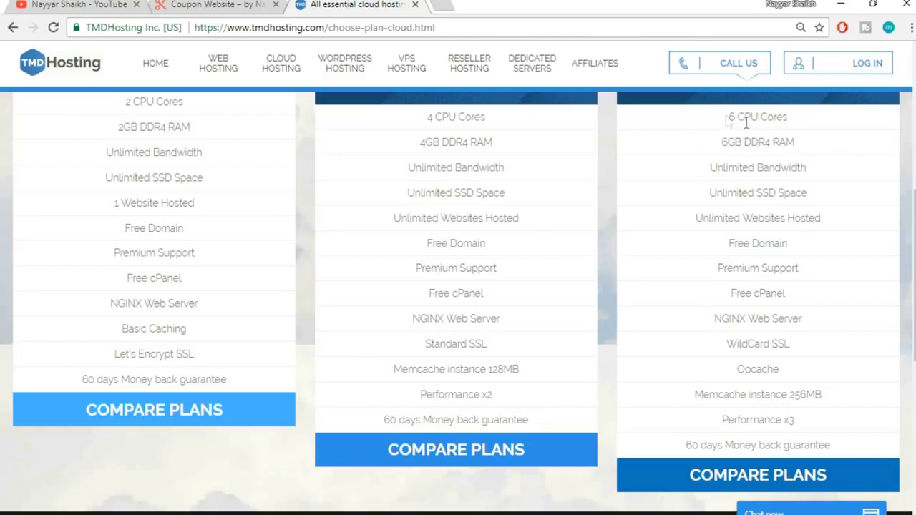
drag(730, 117, 798, 145)
click(810, 142)
Highlight the Unlimited SSD Space line in the Enterprise Cloud column
triple_click(743, 192)
click(822, 191)
drag(823, 191, 756, 191)
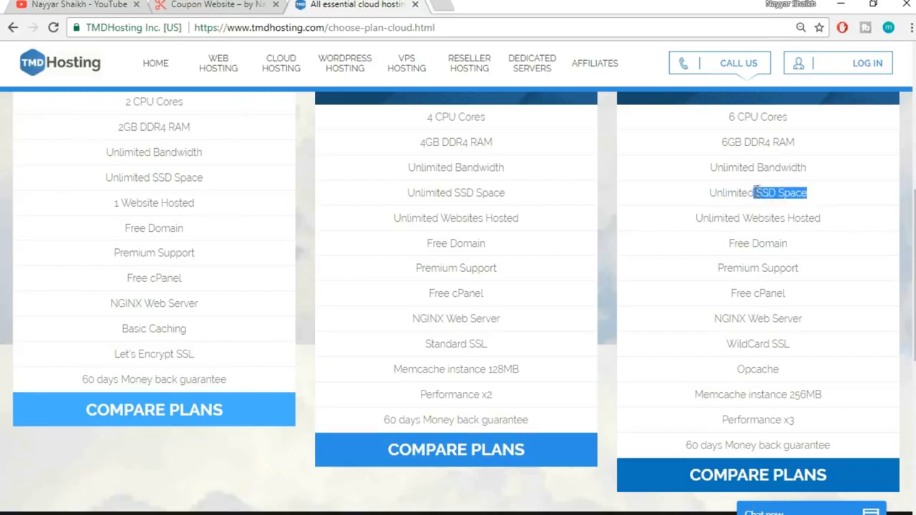
click(834, 198)
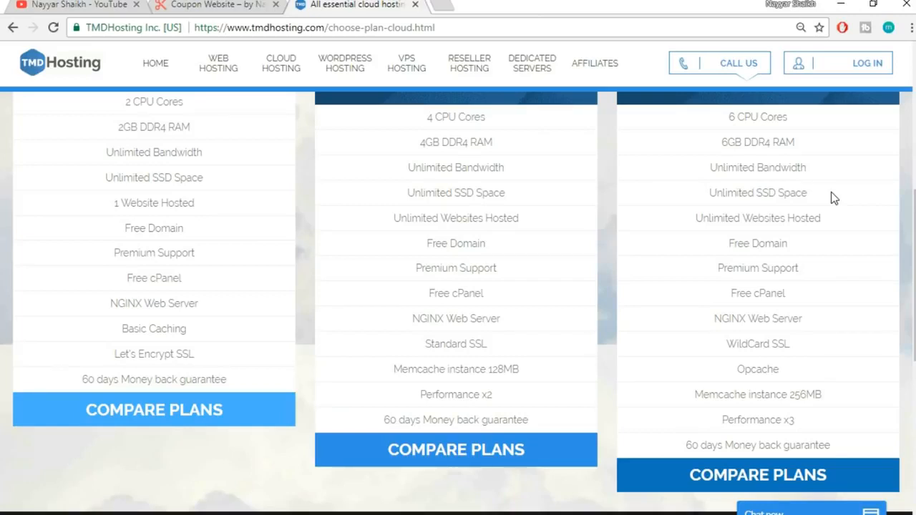
Search Google for 'ssd vs hdd web hosting' in a new tab and show image results
click(450, 4)
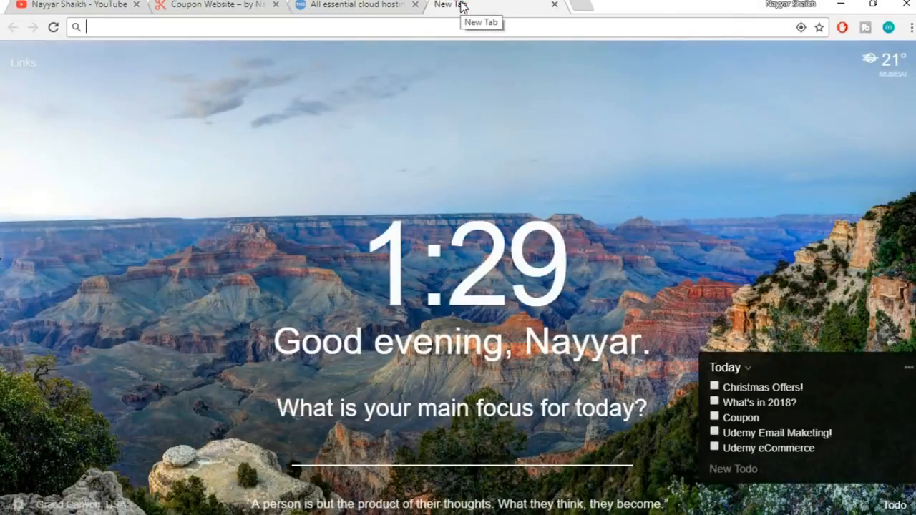
text(ssd)
key(Down)
key(Down)
key(Down)
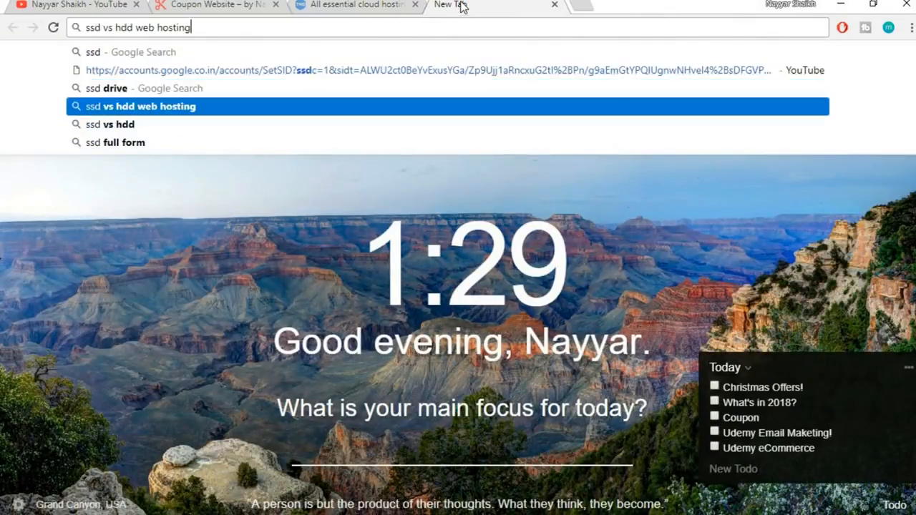
key(Return)
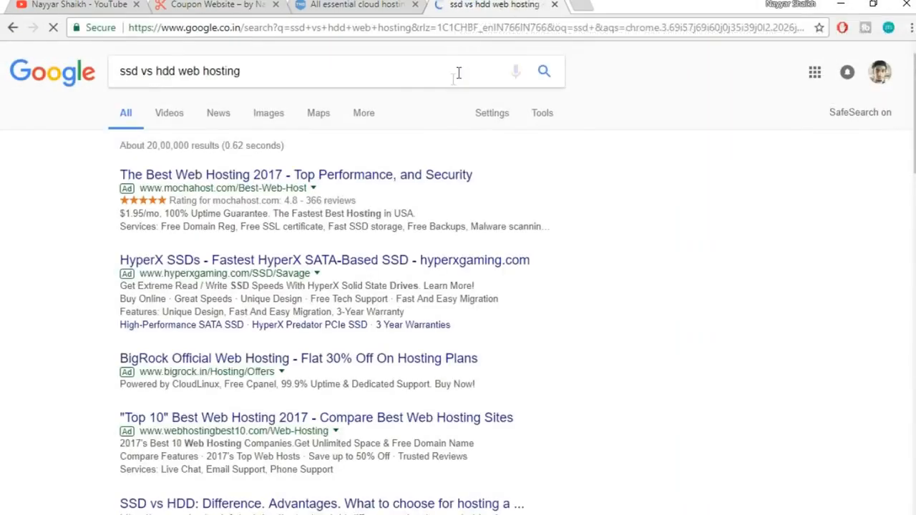
scroll(336, 286, down, 7)
scroll(337, 286, down, 7)
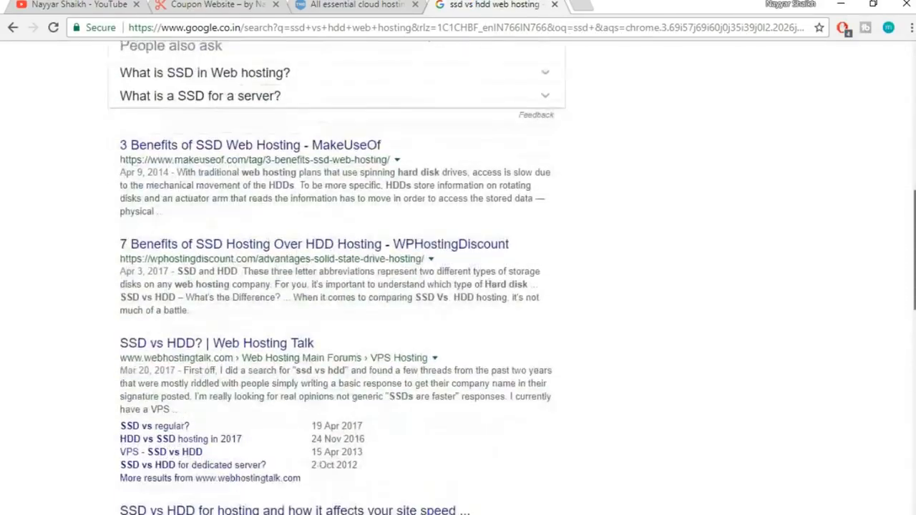
scroll(336, 286, up, 10)
scroll(336, 286, up, 3)
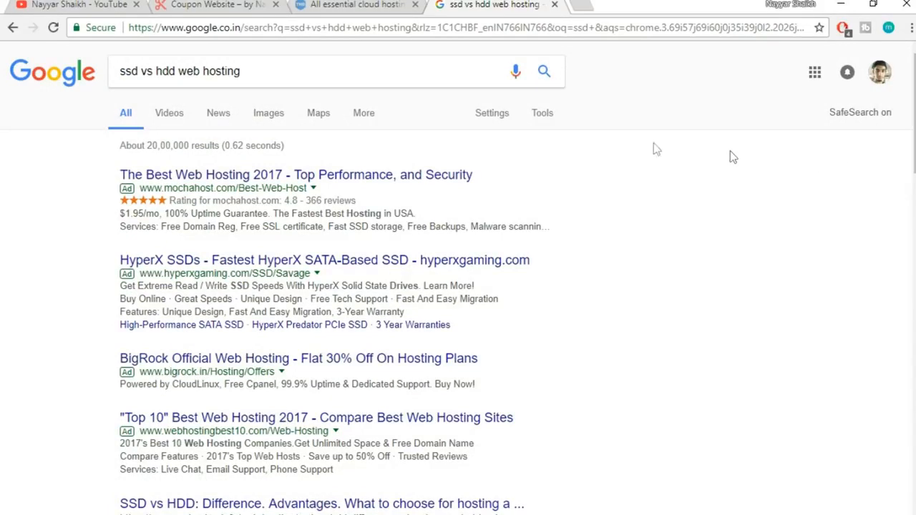
click(259, 122)
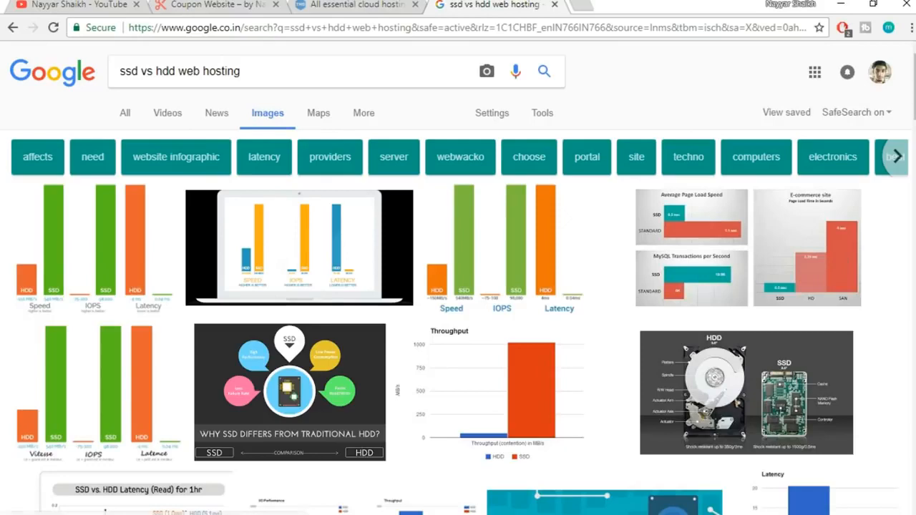
Enlarge the first image result, MaxterHost's SSD vs HDD speed, IOPS and latency chart
click(123, 256)
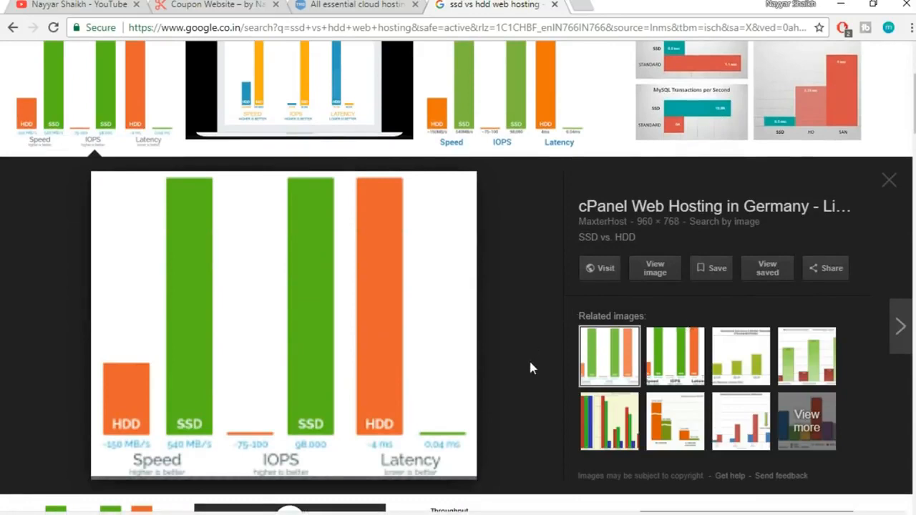
scroll(515, 348, down, 1)
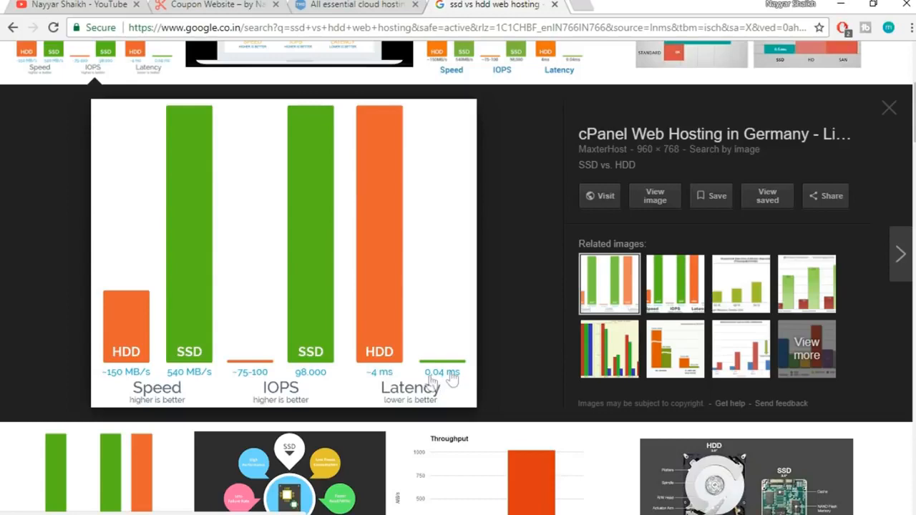
scroll(504, 371, up, 3)
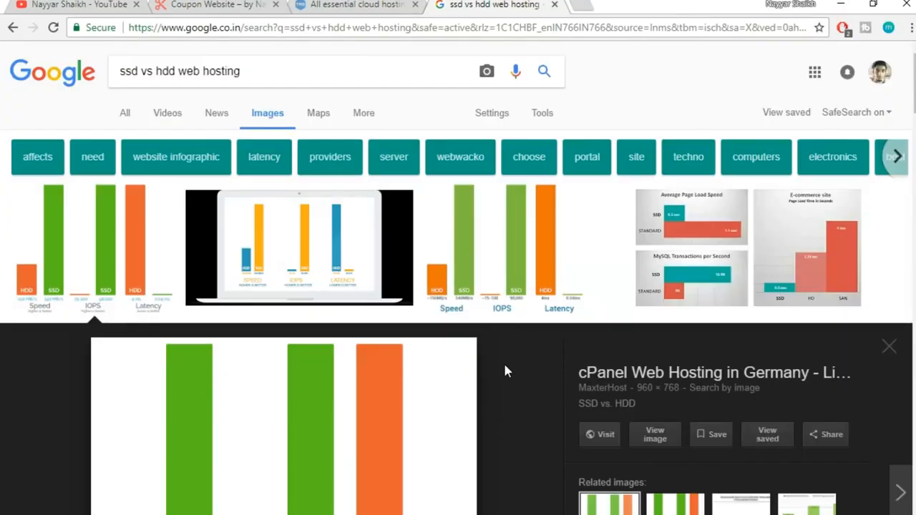
Close the Google tab and highlight Unlimited SSD Space in the third plan
click(554, 5)
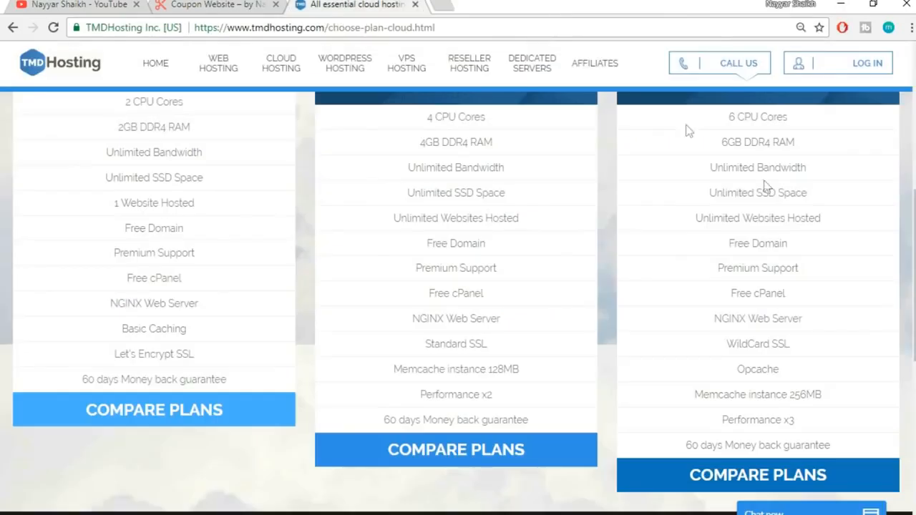
drag(757, 193, 816, 193)
click(816, 194)
drag(705, 197, 800, 189)
click(818, 196)
Highlight the Unlimited Websites Hosted and Free Domain features of the third plan
drag(692, 218, 833, 223)
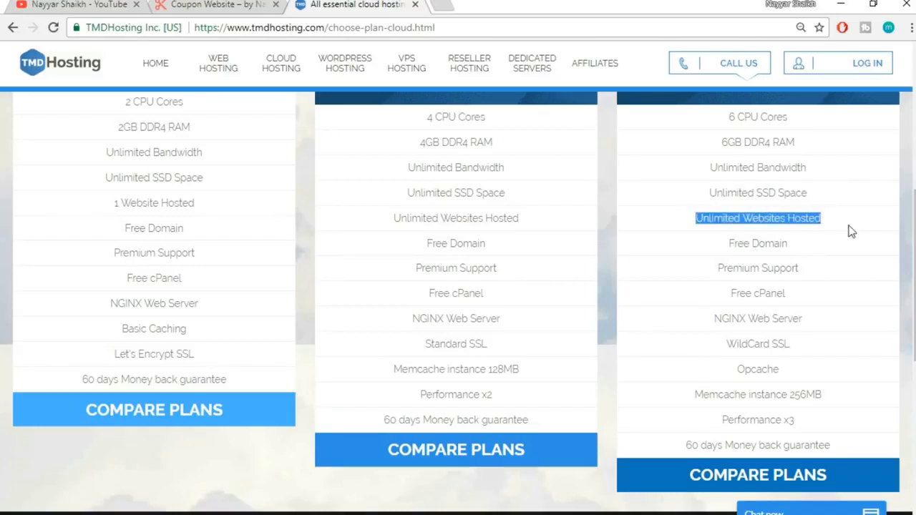
click(851, 231)
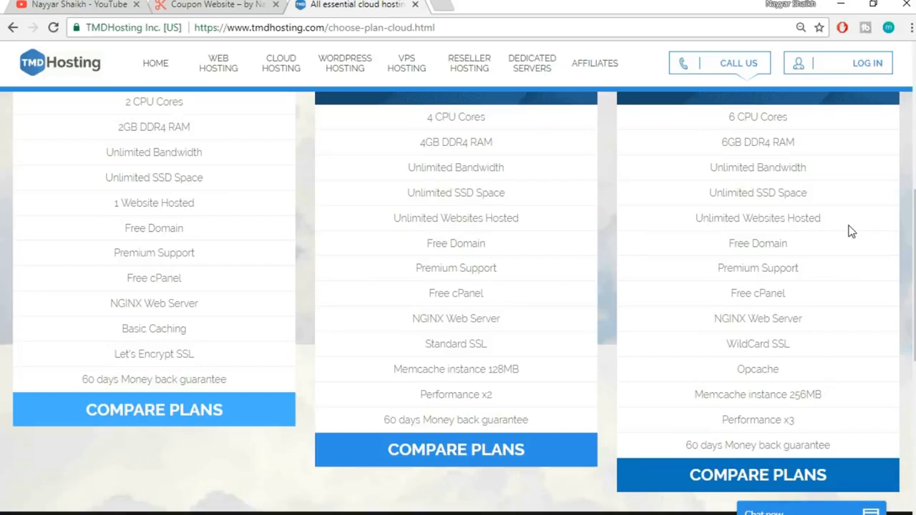
drag(830, 220, 754, 219)
click(824, 236)
drag(697, 220, 824, 220)
click(827, 223)
drag(697, 221, 789, 216)
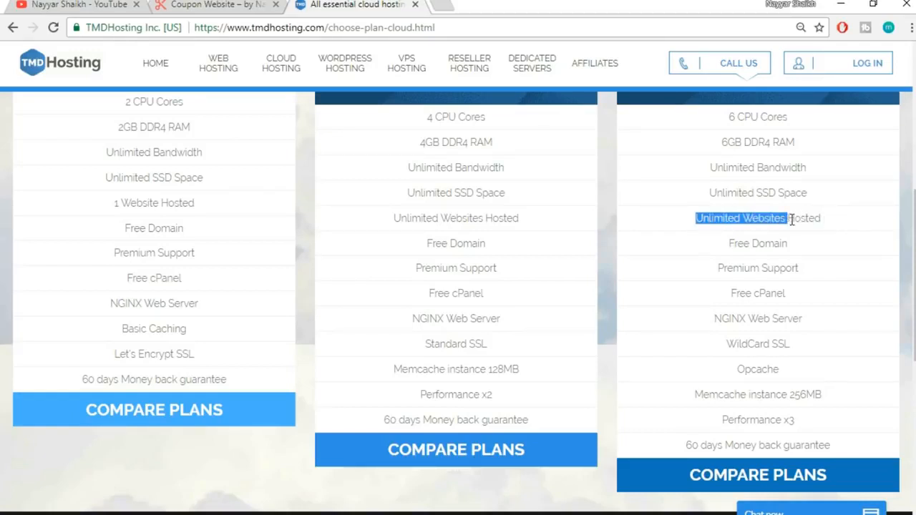
click(792, 219)
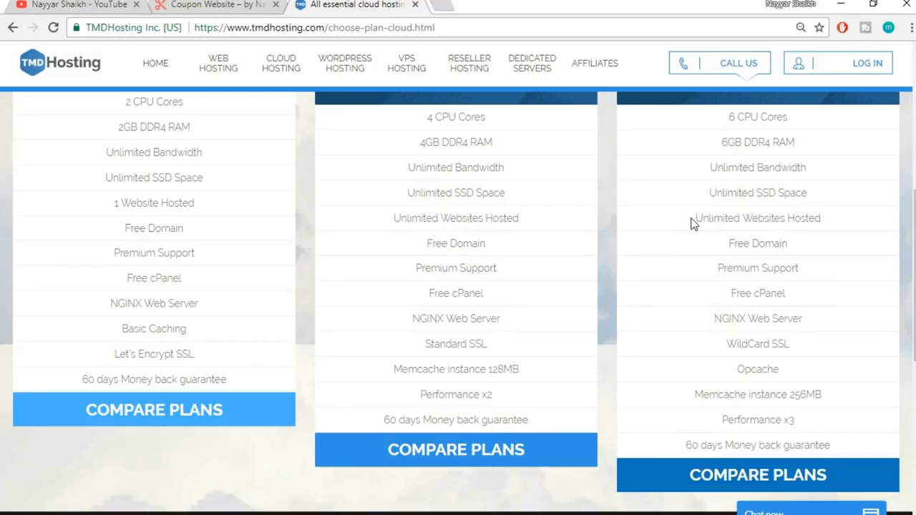
drag(724, 243, 797, 240)
click(798, 242)
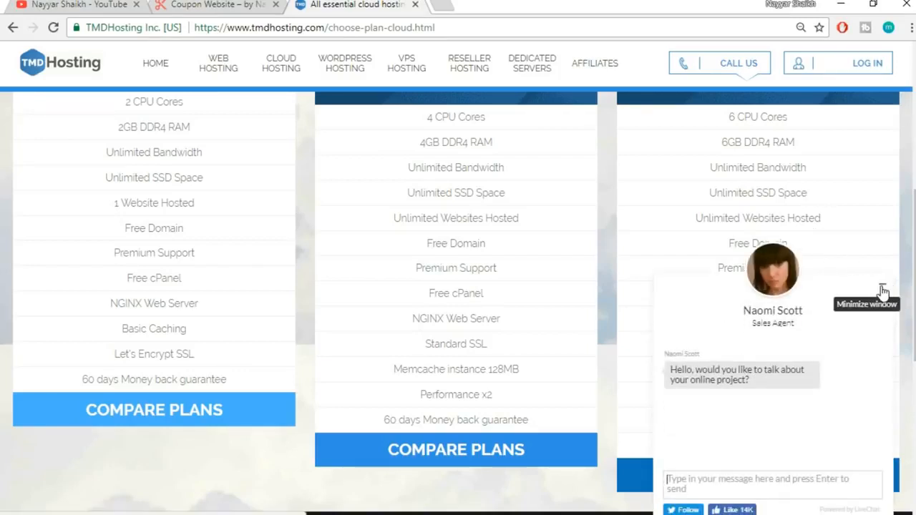
Minimize the chat, highlight Premium Support, NGINX Web Server and WildCard SSL, then return to Coupon Website
click(883, 286)
drag(711, 271, 724, 296)
click(821, 290)
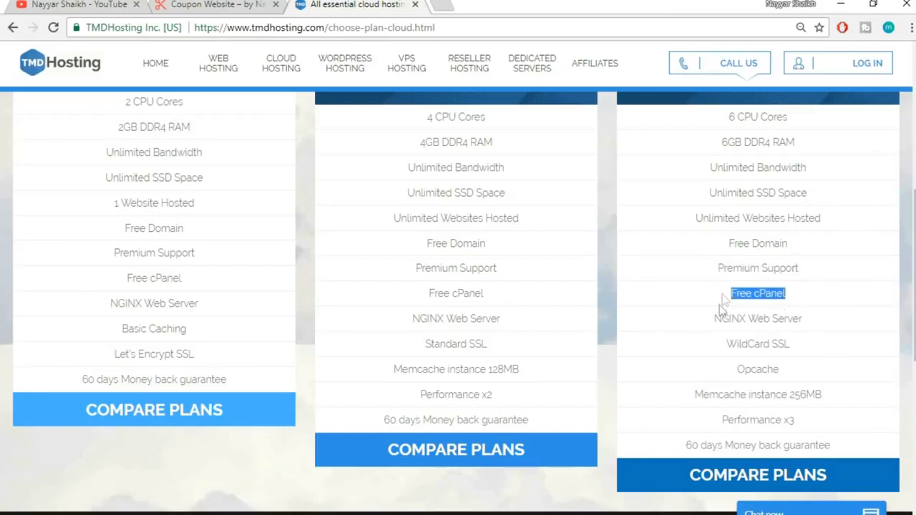
drag(819, 317, 707, 319)
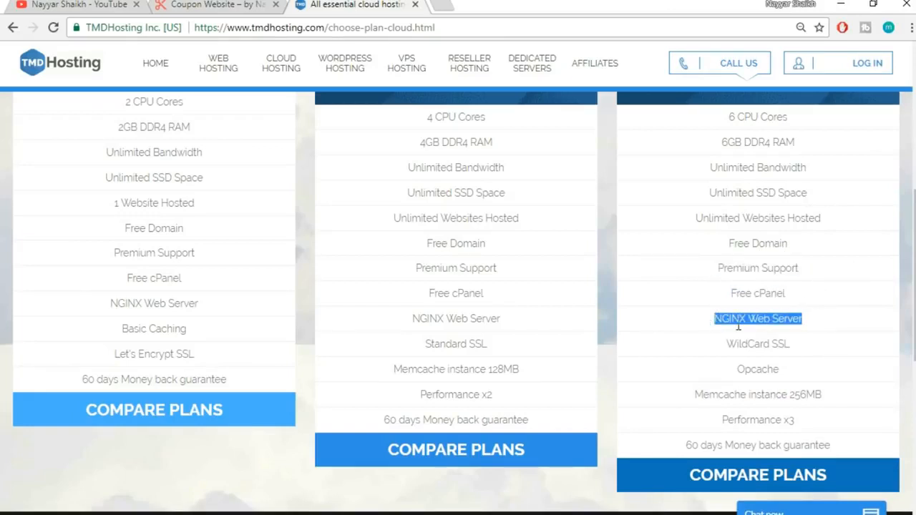
drag(814, 349, 726, 345)
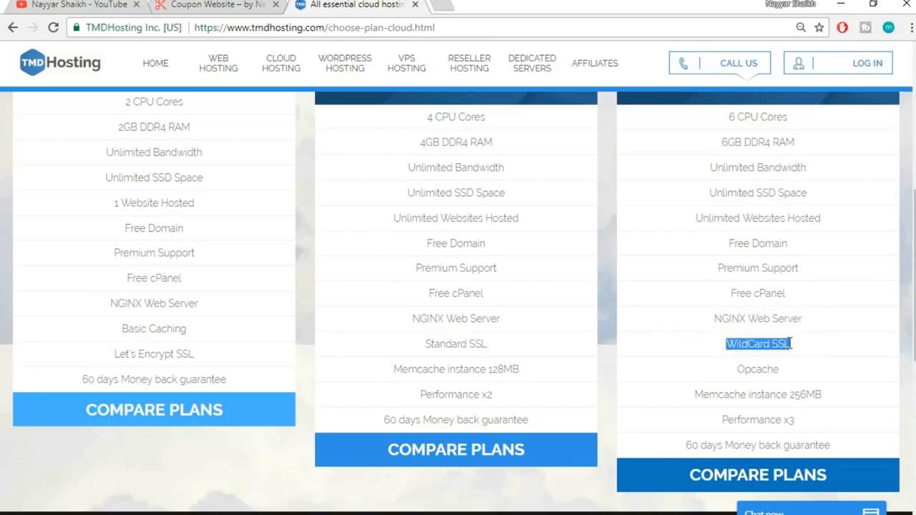
click(215, 5)
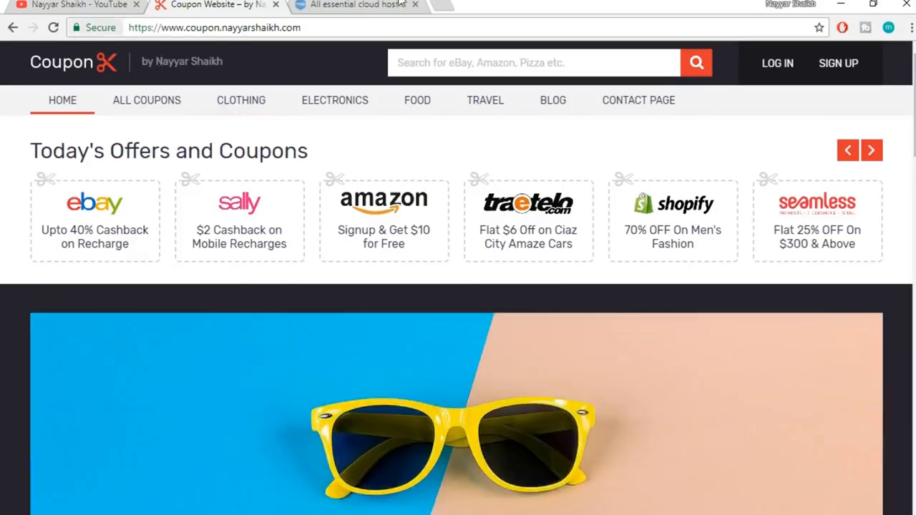
Cycle through the open tabs, highlight WildCard SSL, and return to TMDHosting's cloud plans
click(395, 4)
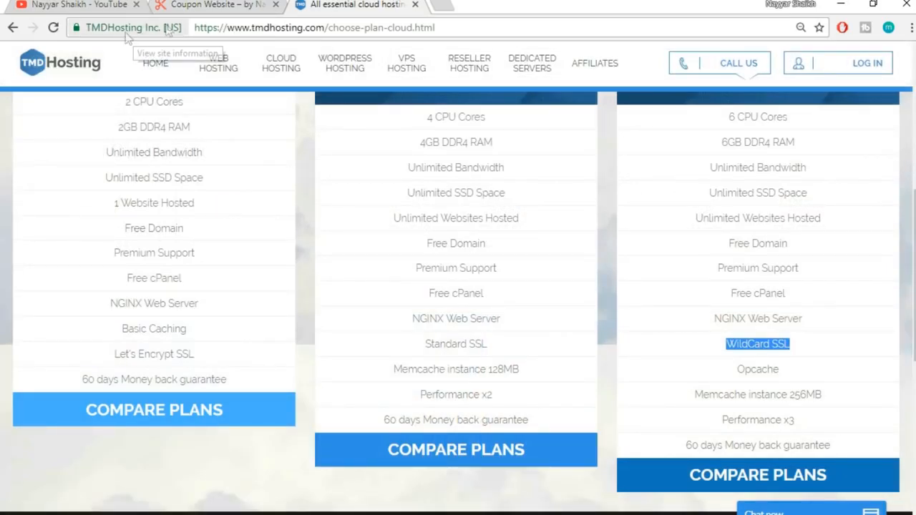
click(49, 4)
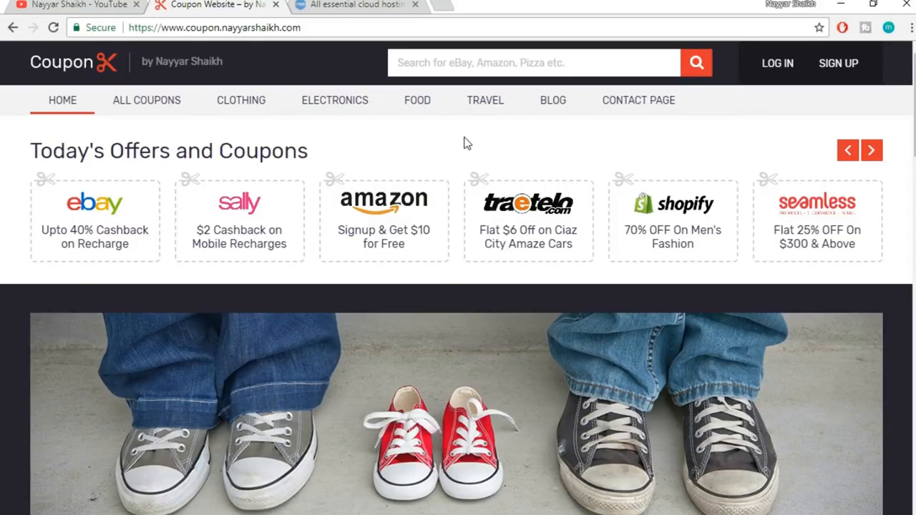
click(336, 5)
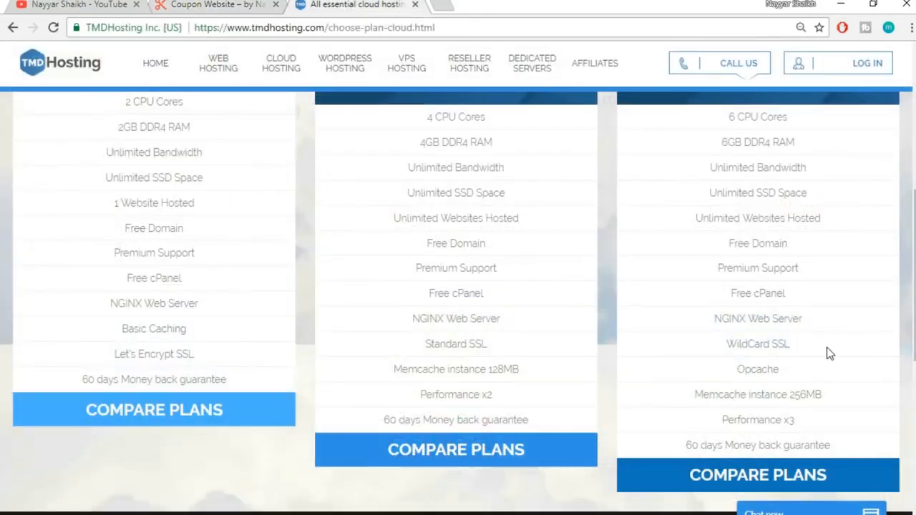
drag(803, 347, 775, 342)
click(715, 348)
click(808, 341)
click(257, 5)
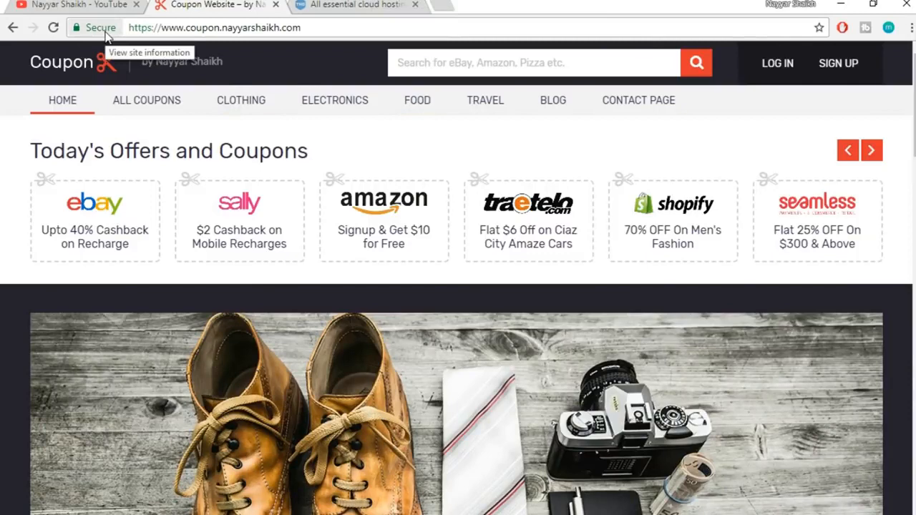
key(ctrl+Tab)
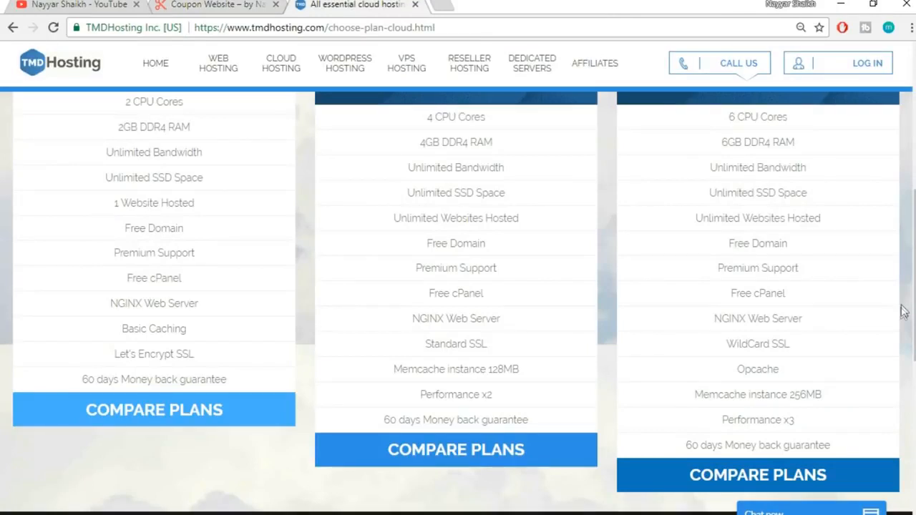
Highlight Enterprise Cloud's WildCard SSL, Opcache, Performance x3 and money-back guarantee features
double_click(780, 344)
click(801, 346)
double_click(774, 370)
click(812, 373)
double_click(762, 370)
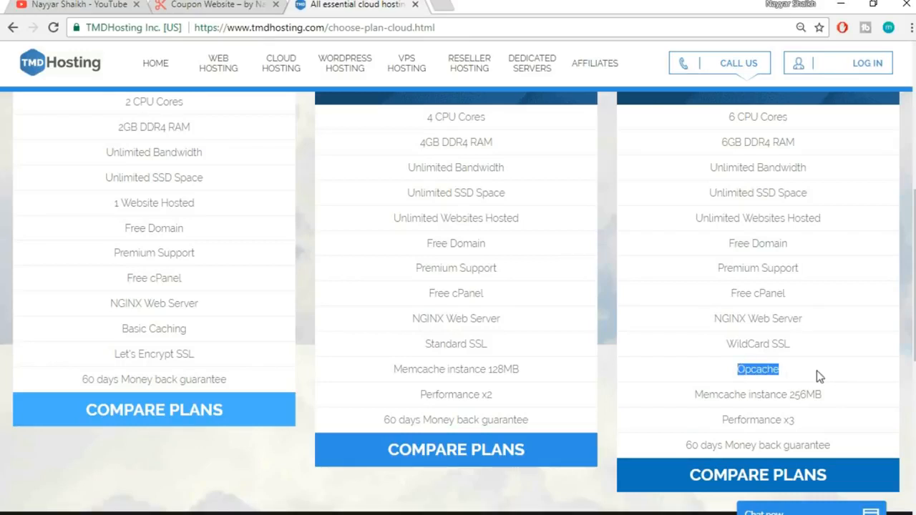
scroll(849, 374, down, 1)
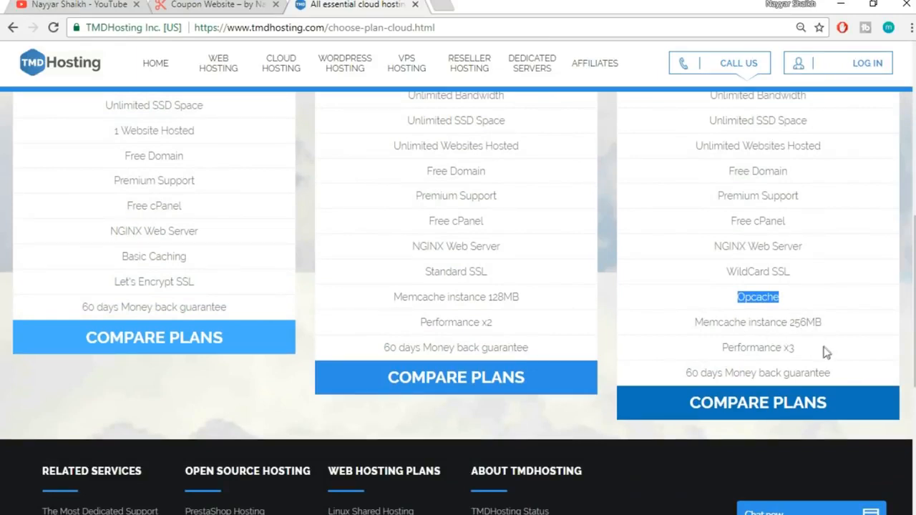
drag(815, 354, 720, 348)
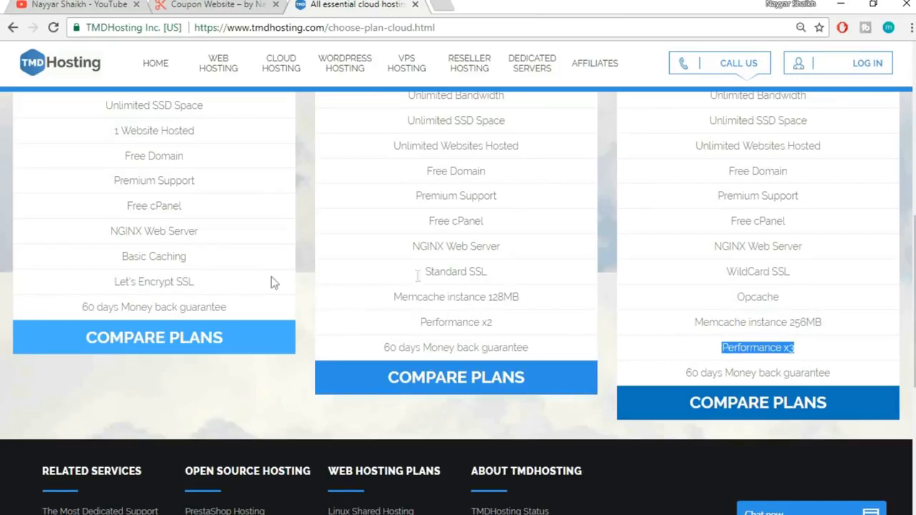
drag(685, 375, 853, 376)
click(854, 377)
Review the Starter Cloud plan, highlighting its 1 Website Hosted limit
scroll(854, 379, up, 6)
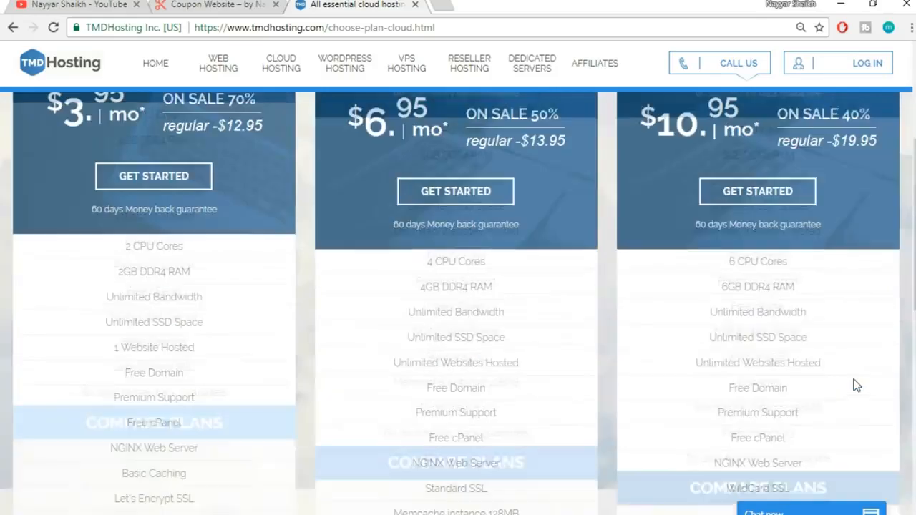
scroll(852, 376, down, 1)
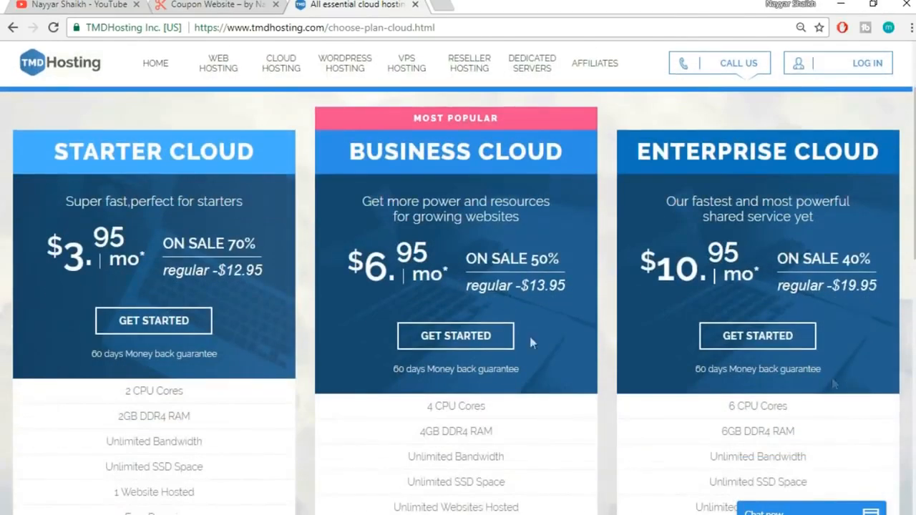
scroll(802, 318, down, 1)
scroll(801, 317, up, 1)
drag(52, 151, 259, 152)
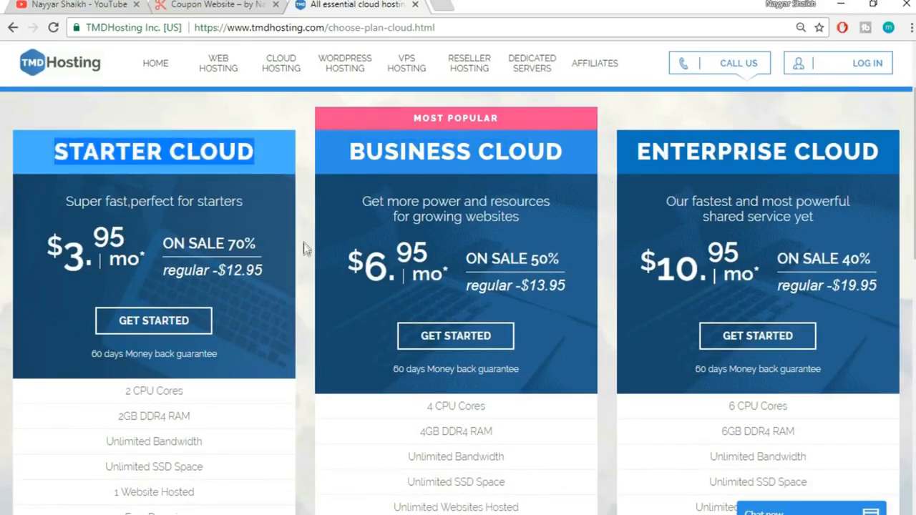
scroll(303, 244, down, 1)
scroll(301, 249, down, 1)
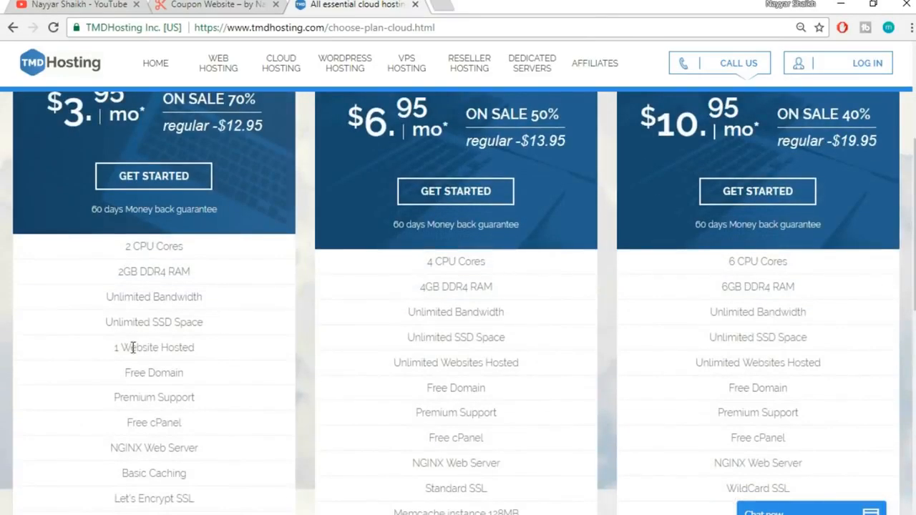
drag(106, 353, 225, 362)
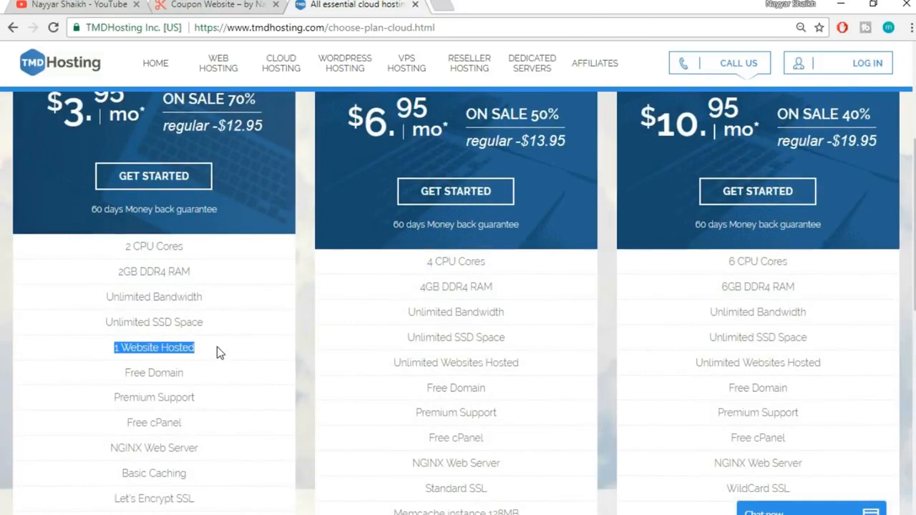
click(217, 347)
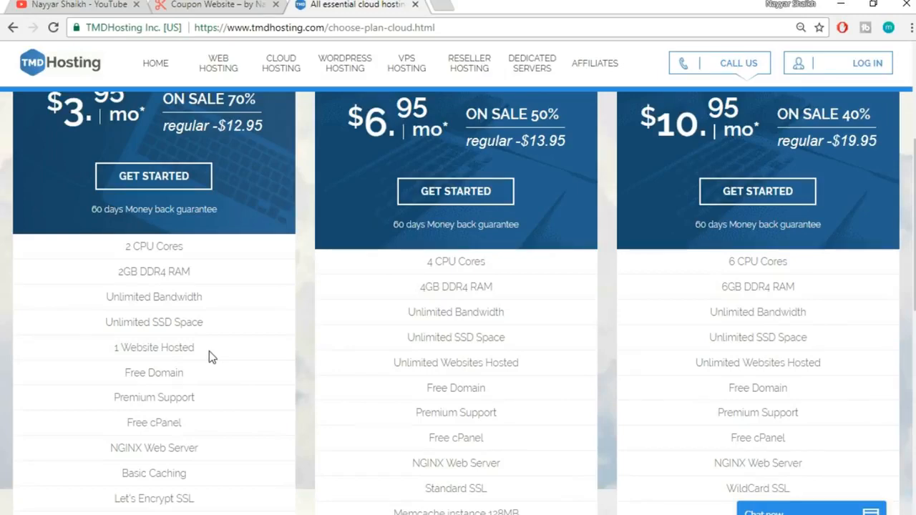
Review the Business Cloud plan, then start ordering Enterprise Cloud
scroll(209, 366, up, 2)
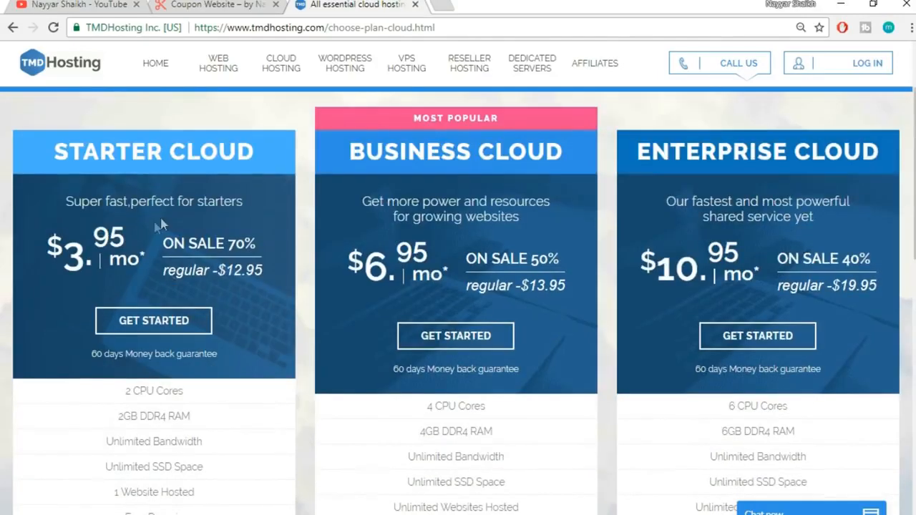
drag(349, 151, 529, 131)
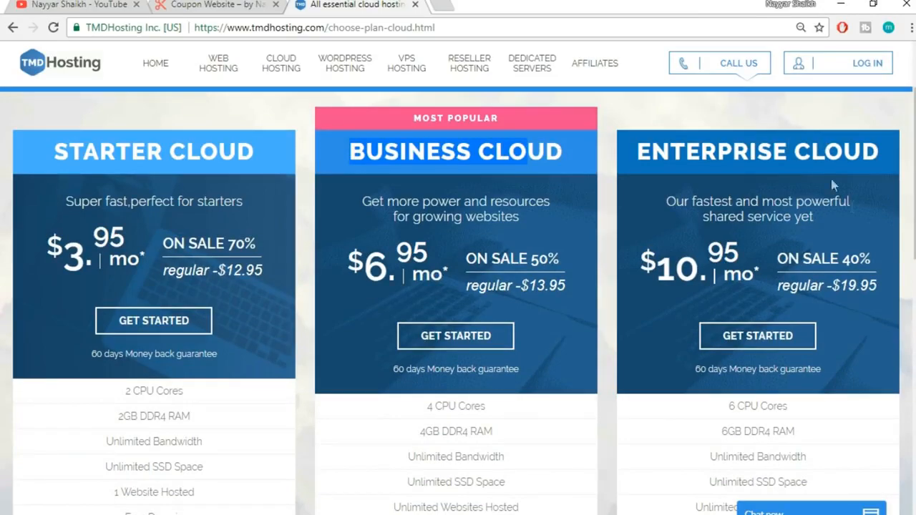
scroll(877, 301, down, 4)
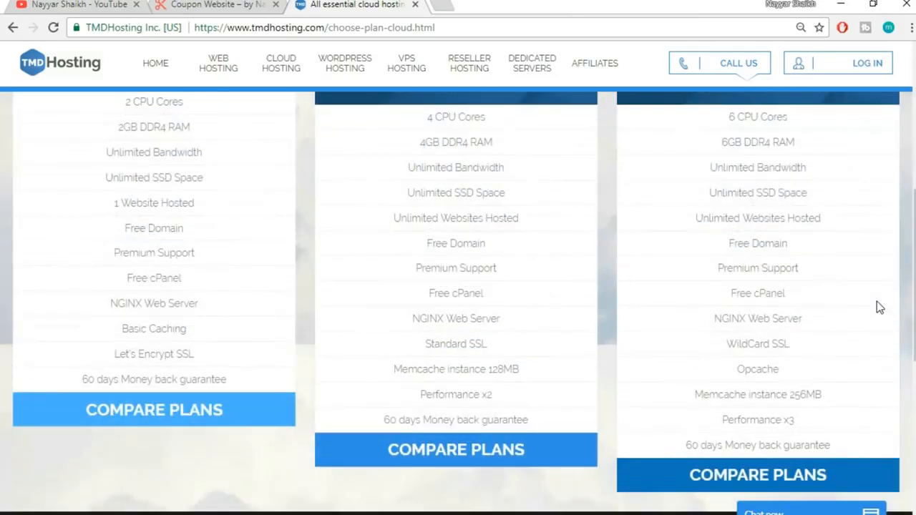
scroll(876, 302, up, 5)
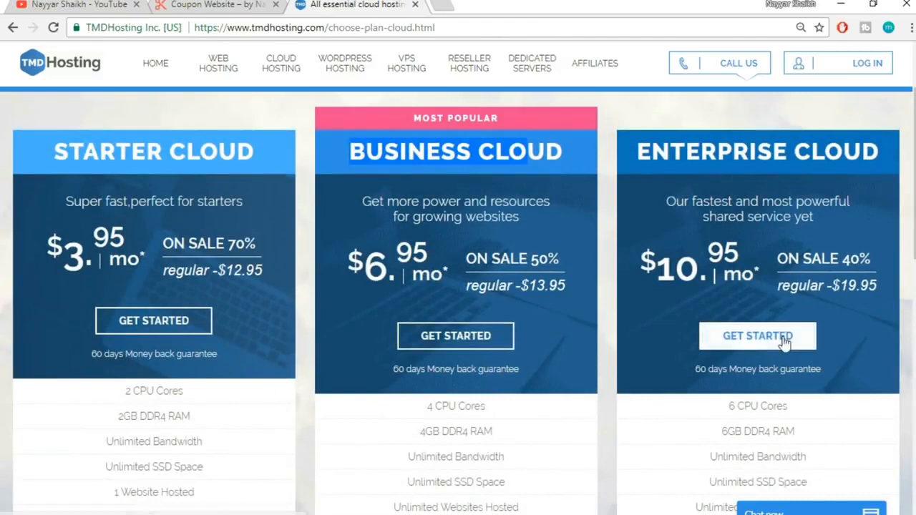
click(758, 339)
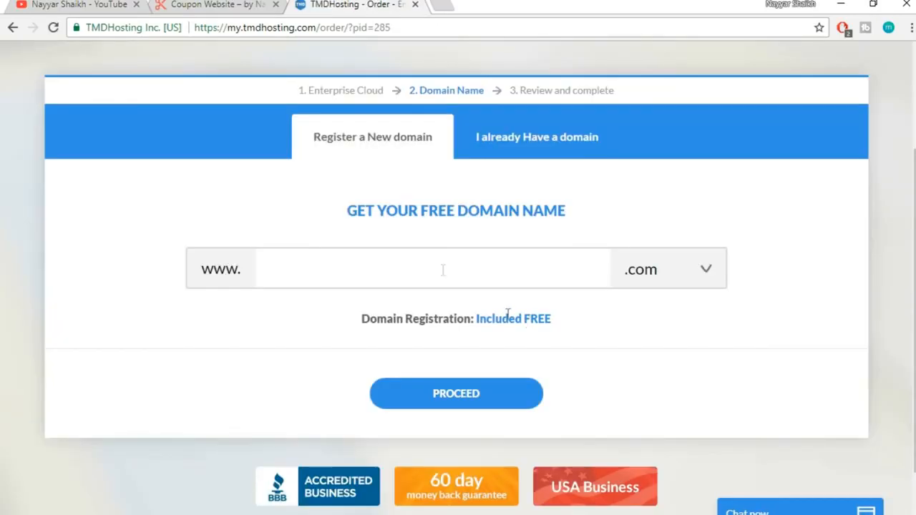
Enter the chosen domain name with the .com extension and proceed to contact information
click(425, 269)
text(nayyarshaik)
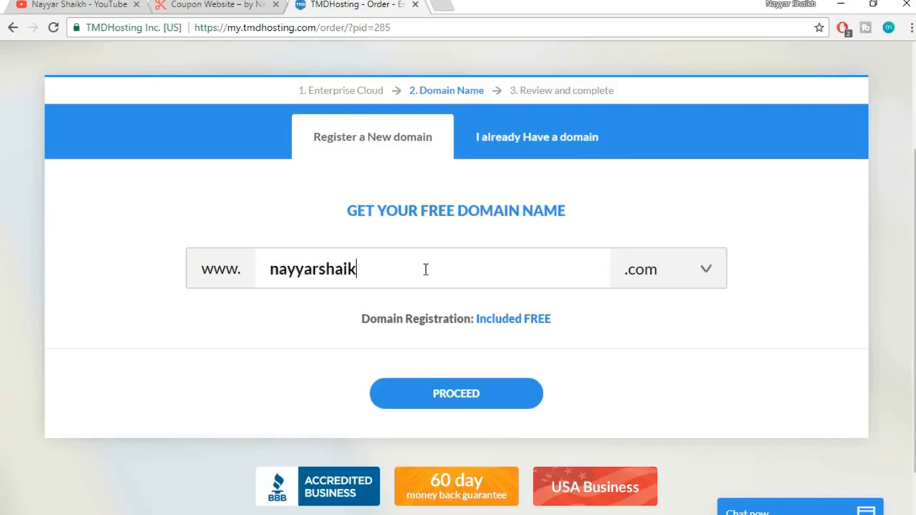
text(h1)
click(643, 282)
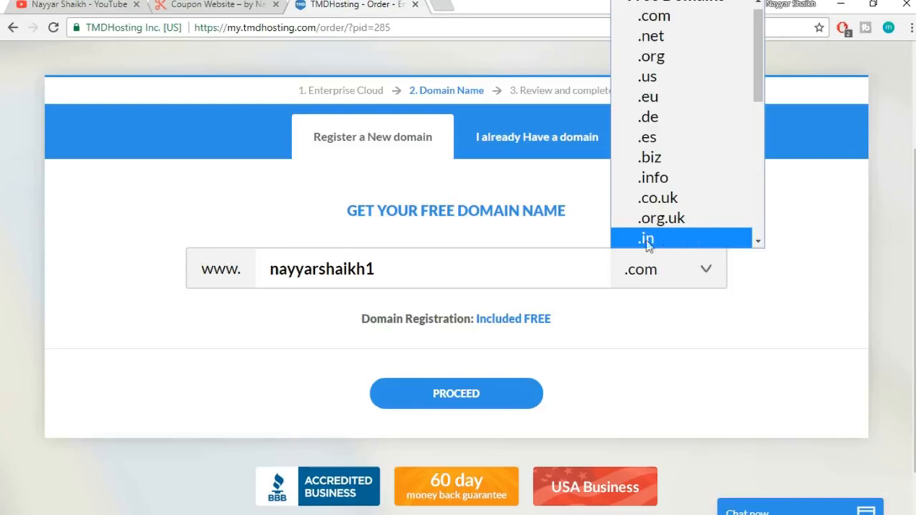
scroll(685, 239, up, 1)
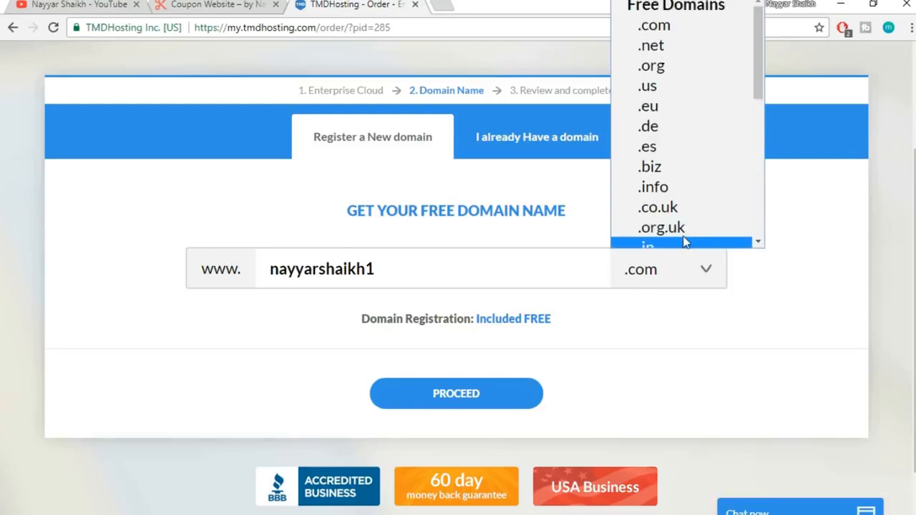
click(673, 30)
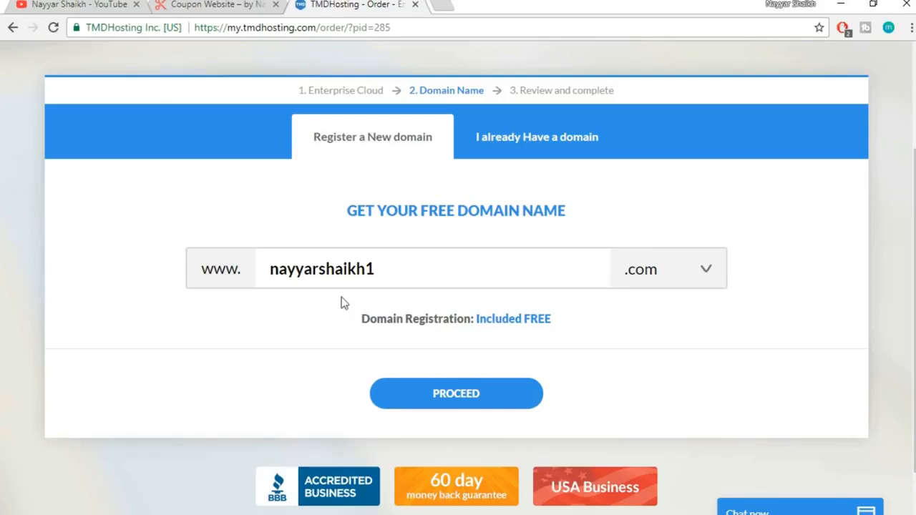
drag(268, 266, 288, 267)
click(422, 271)
click(288, 267)
click(476, 394)
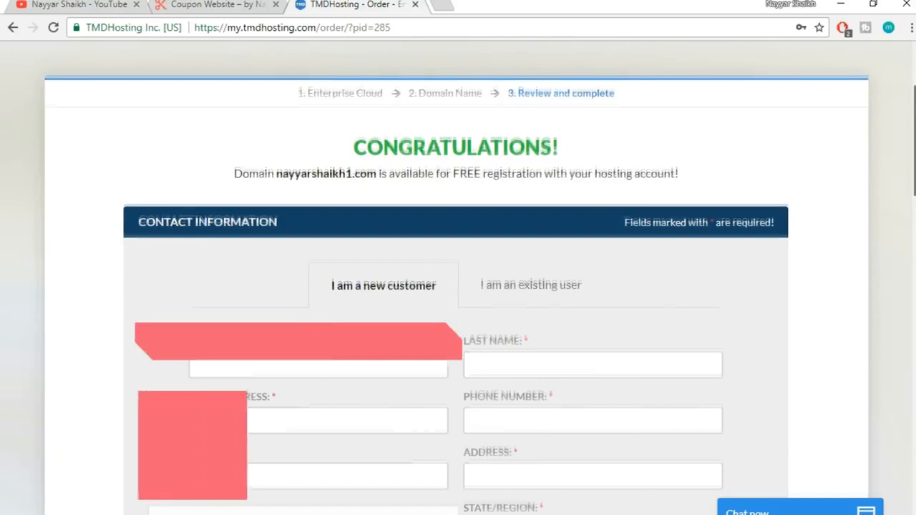
scroll(836, 363, down, 3)
drag(914, 204, 914, 217)
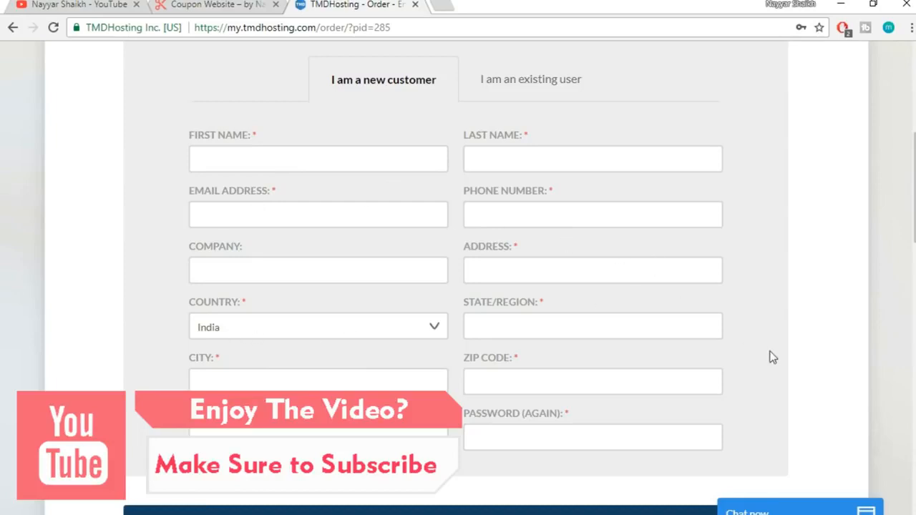
scroll(773, 358, down, 6)
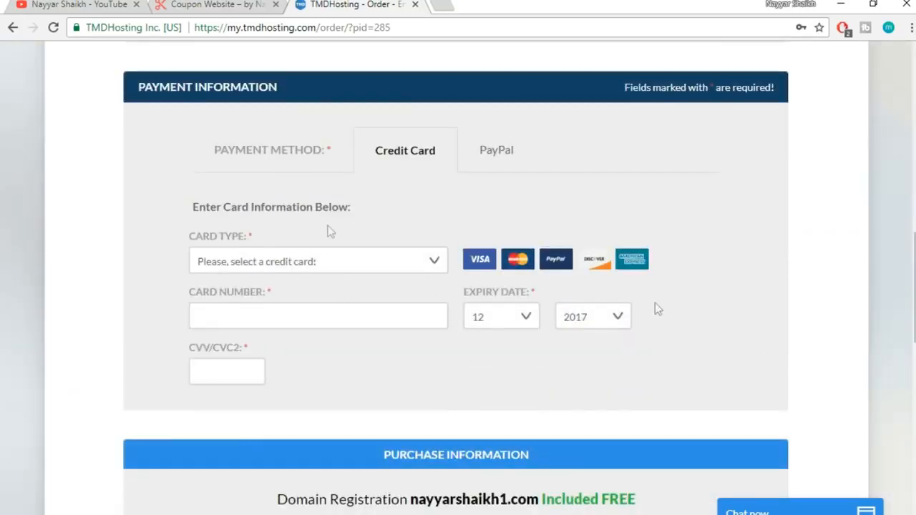
click(383, 267)
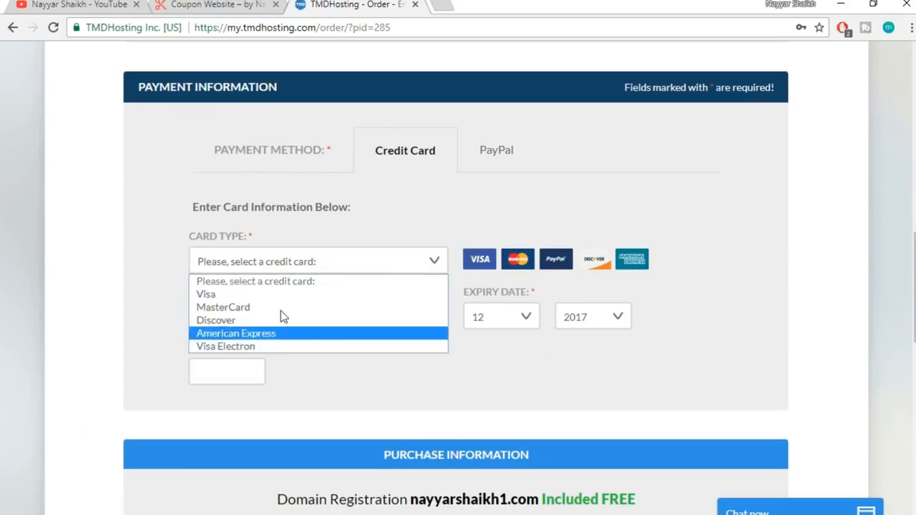
click(141, 309)
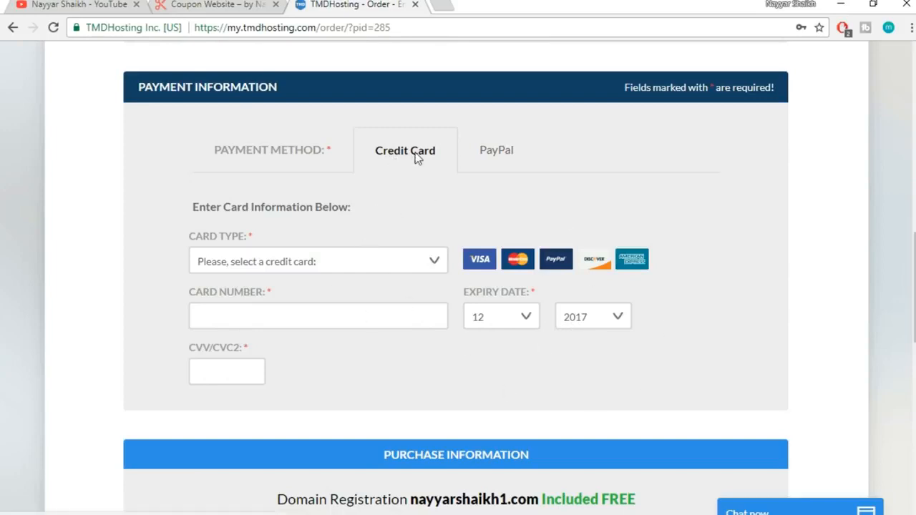
click(501, 158)
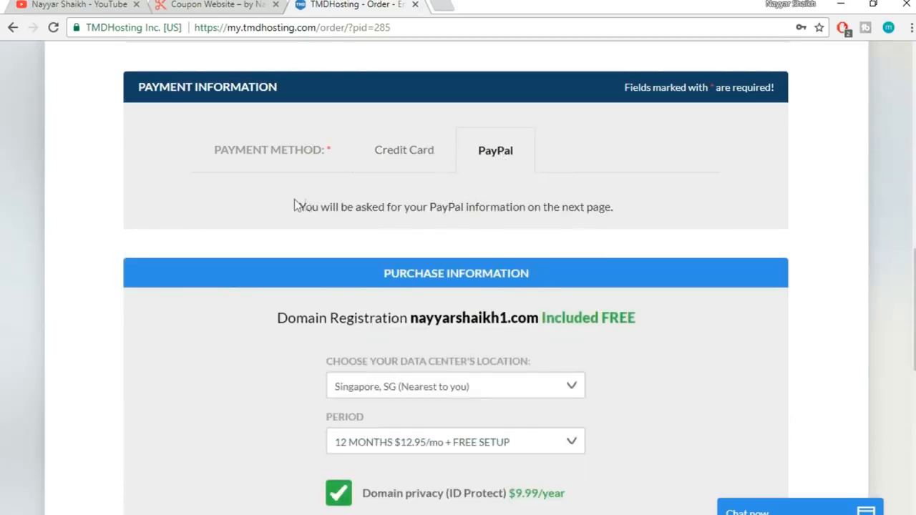
drag(301, 207, 591, 214)
click(591, 214)
click(406, 159)
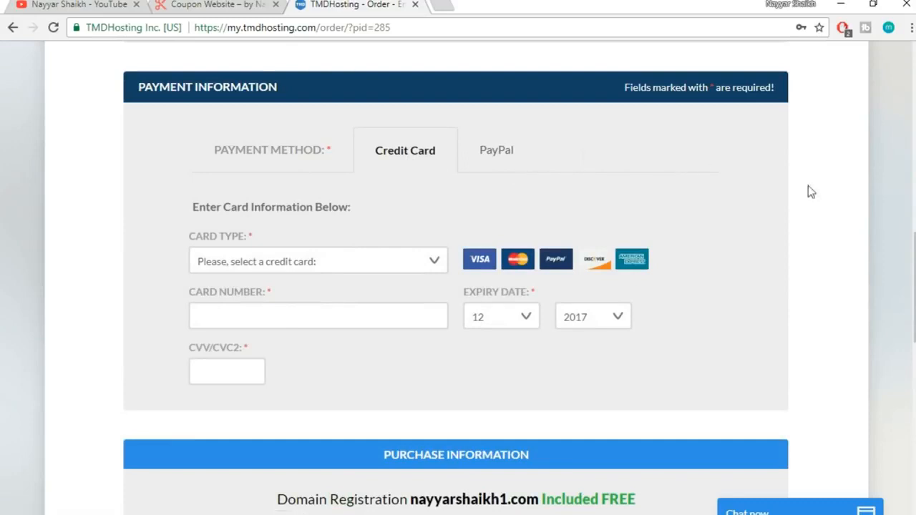
scroll(899, 234, down, 5)
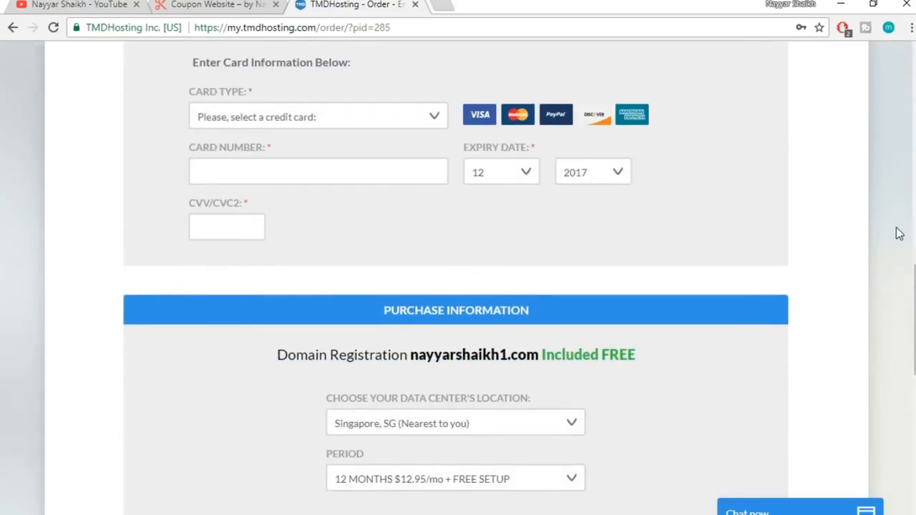
scroll(898, 233, down, 1)
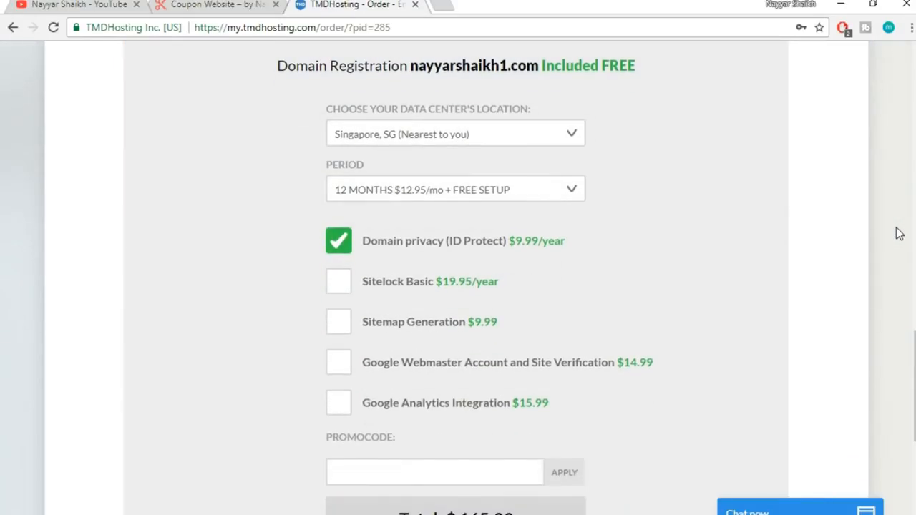
click(456, 141)
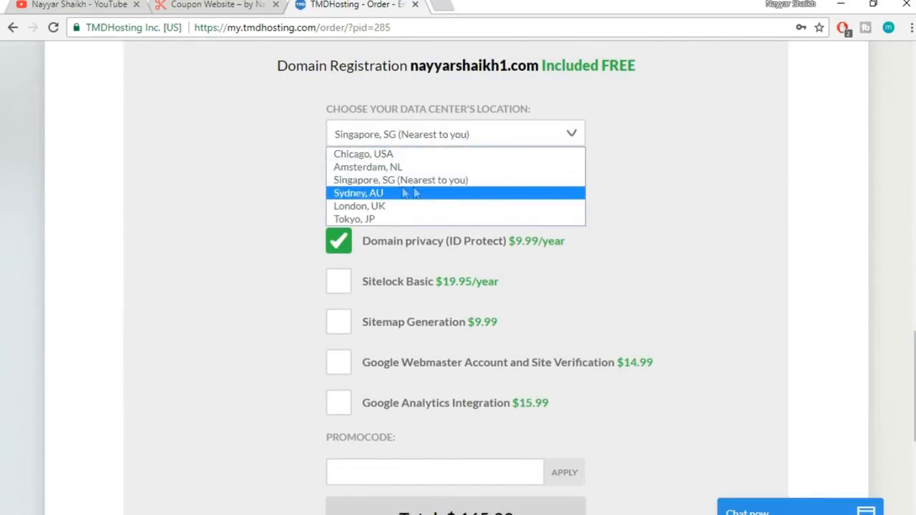
click(485, 182)
click(497, 140)
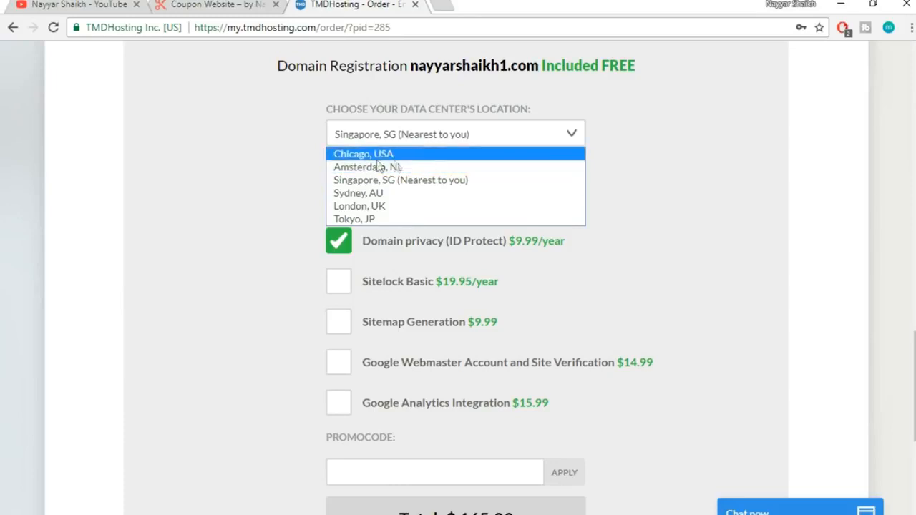
click(438, 180)
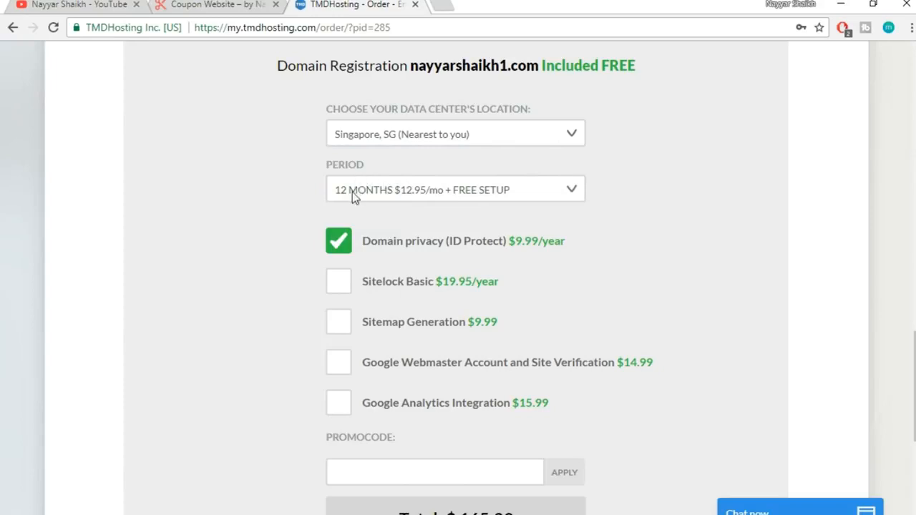
click(425, 188)
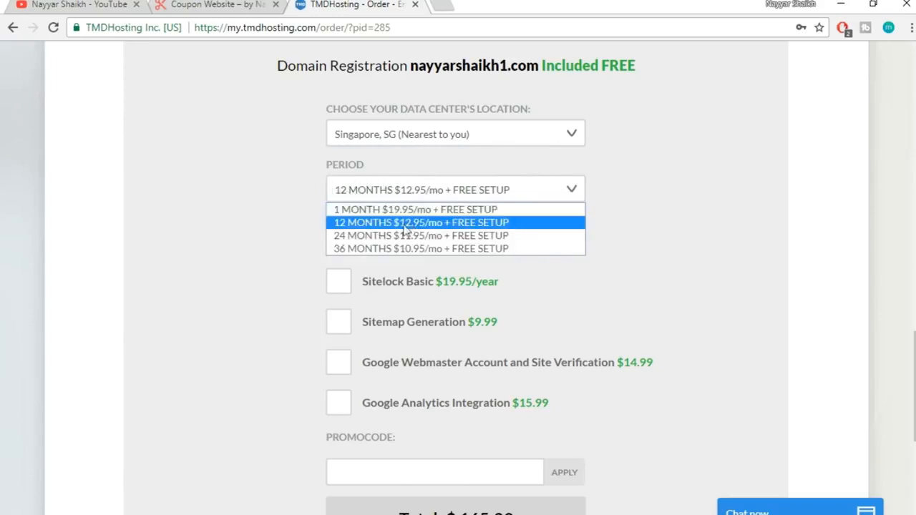
click(381, 226)
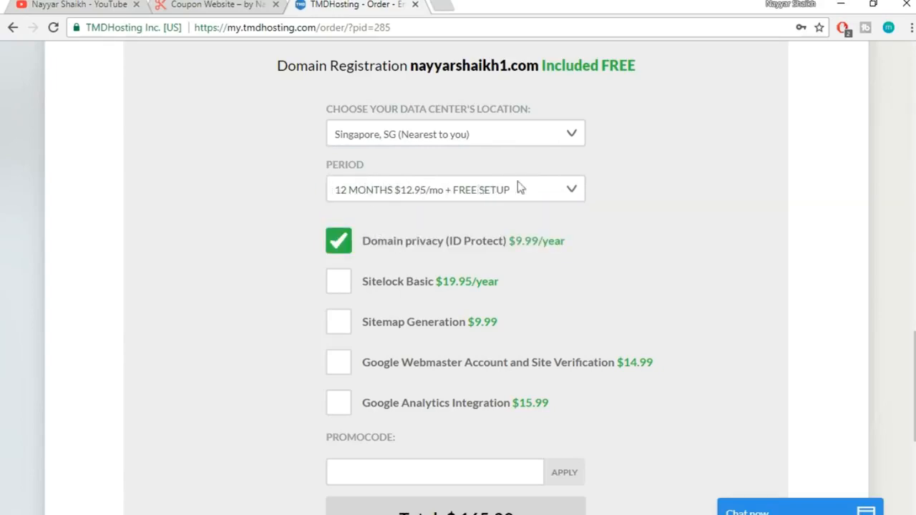
click(480, 194)
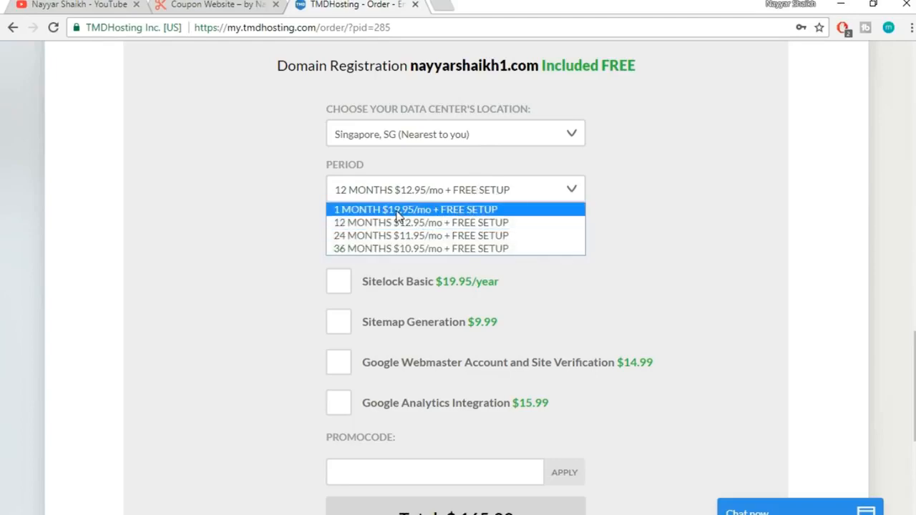
click(399, 215)
click(441, 190)
click(613, 199)
click(521, 192)
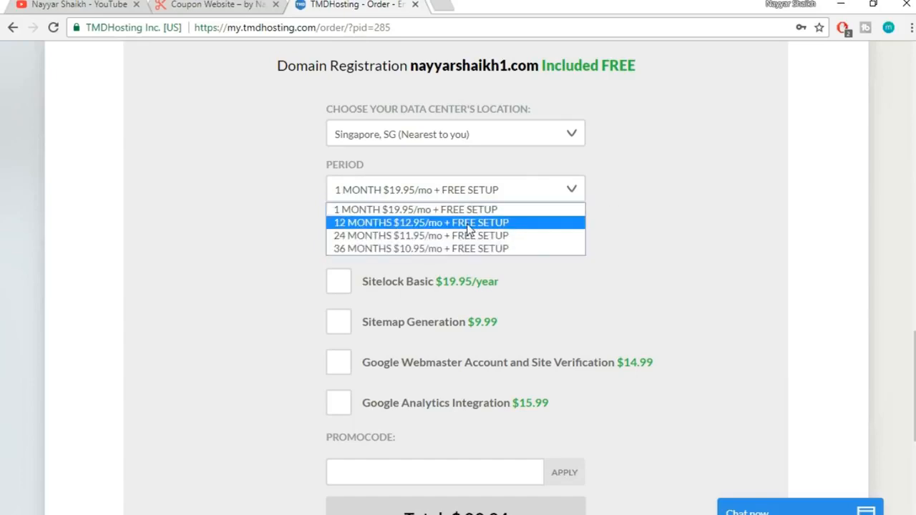
click(450, 223)
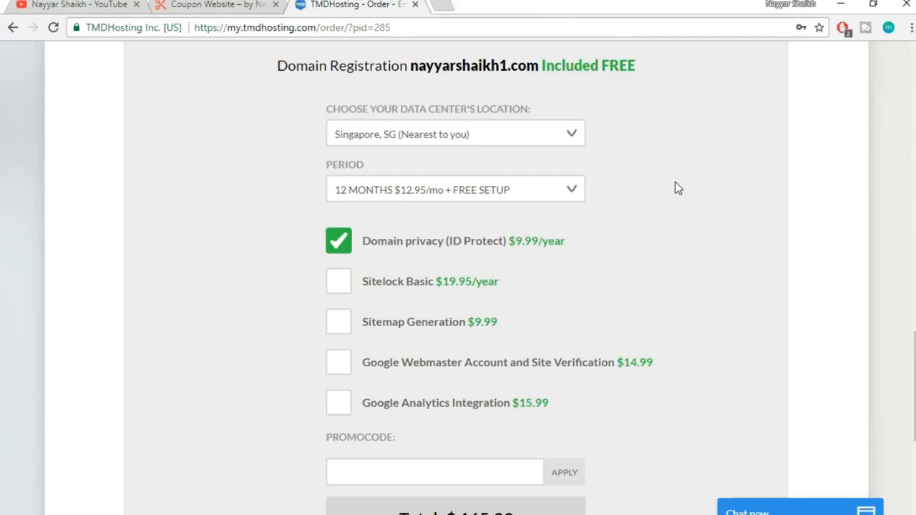
click(534, 191)
click(493, 209)
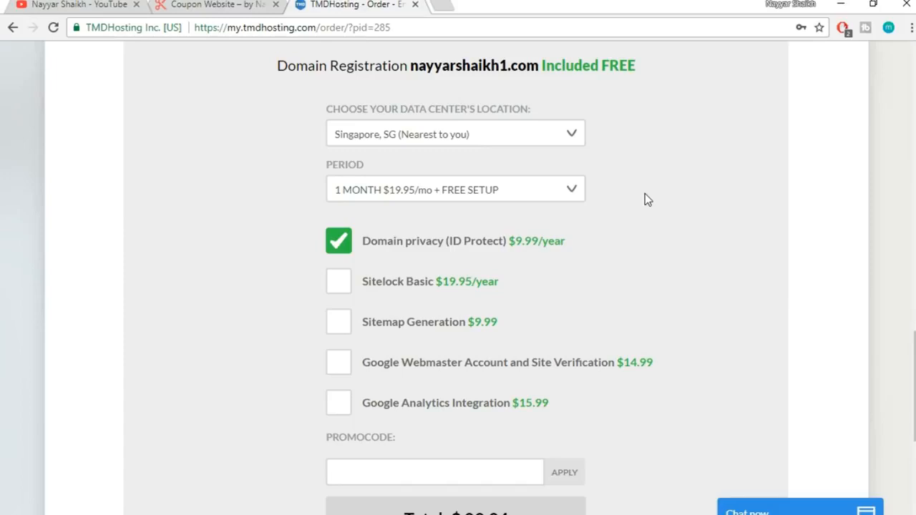
click(530, 190)
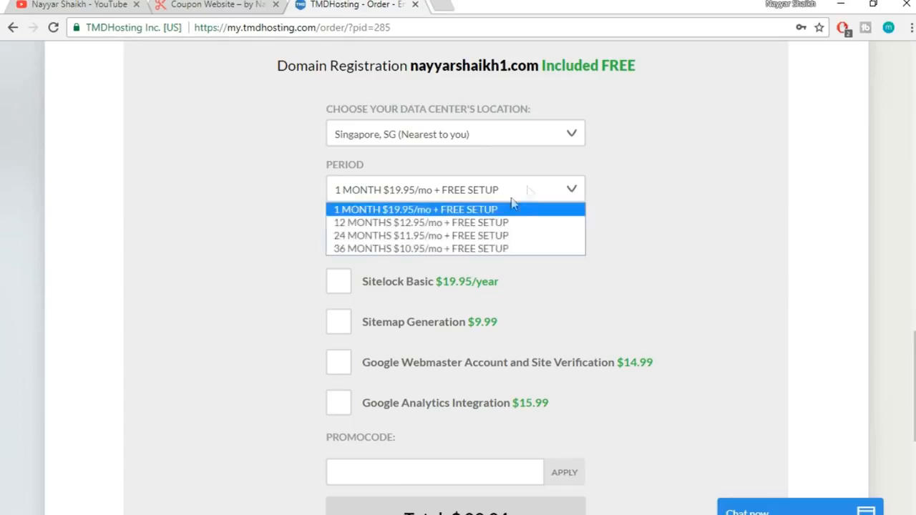
click(454, 227)
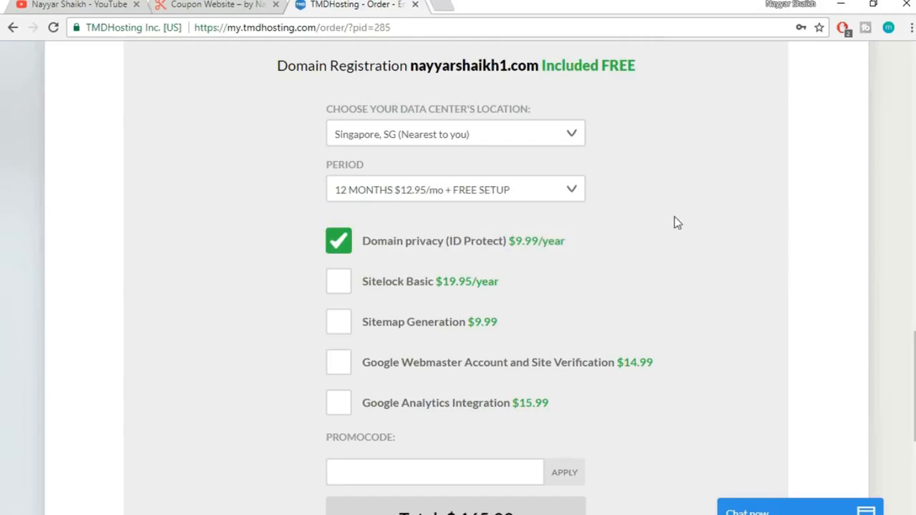
click(495, 196)
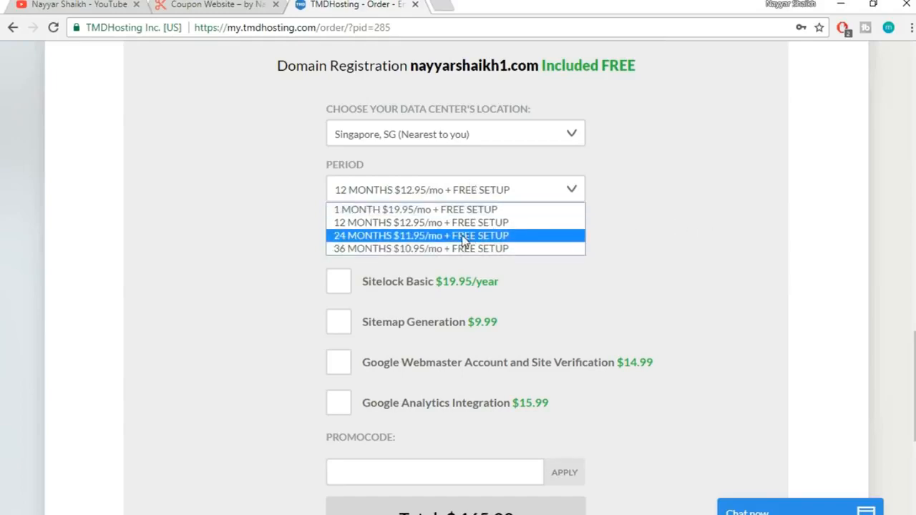
click(511, 222)
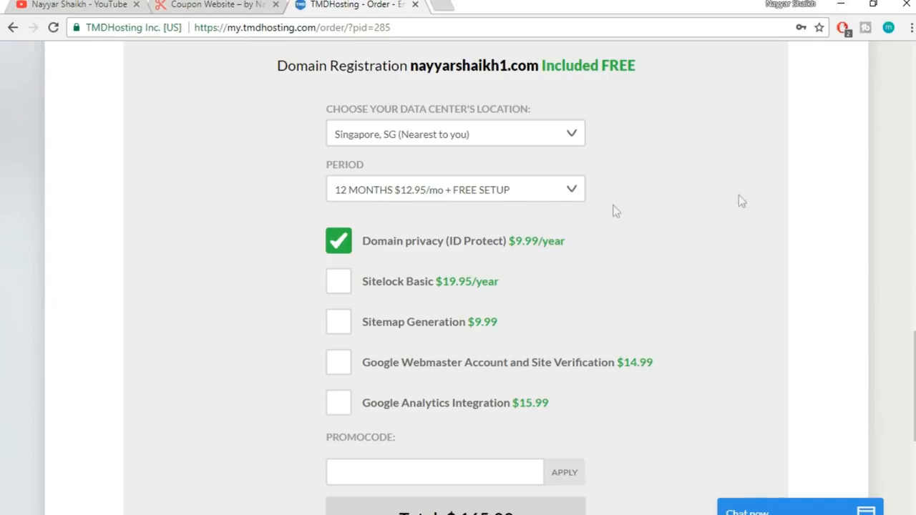
scroll(761, 227, down, 1)
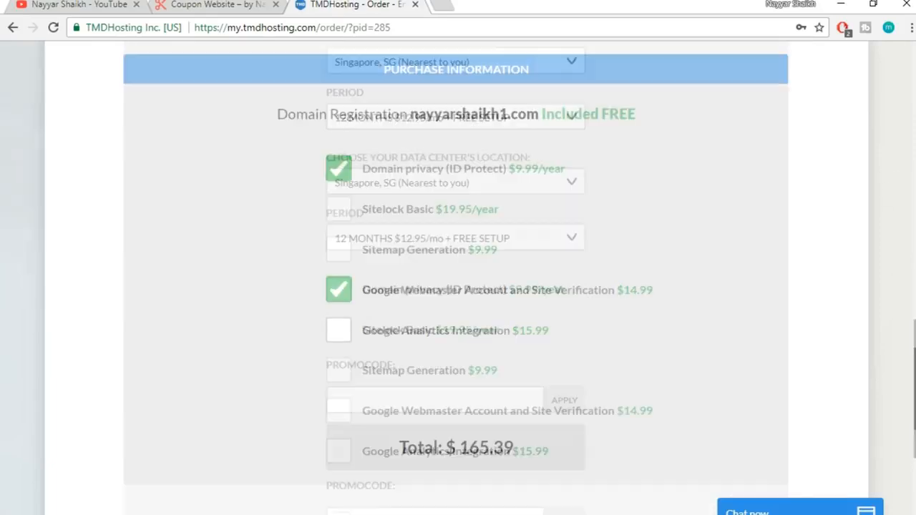
drag(913, 351, 912, 160)
drag(914, 214, 914, 181)
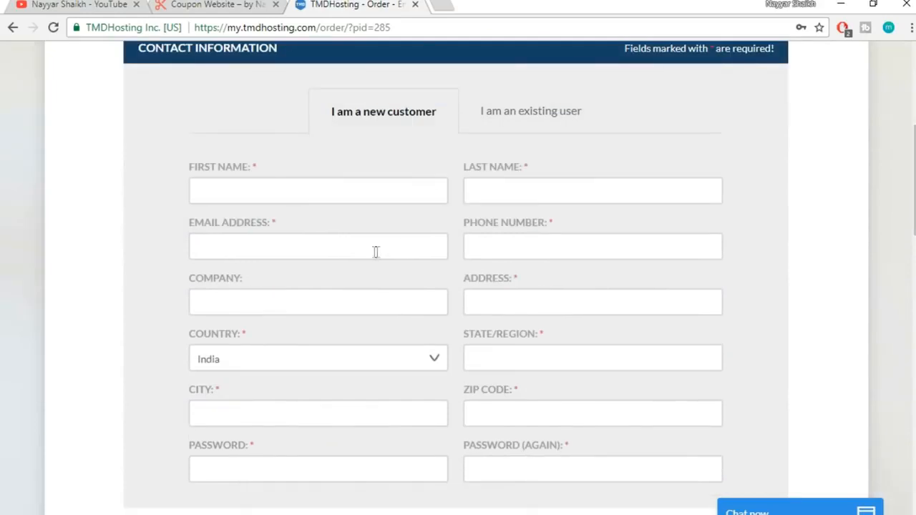
scroll(821, 293, down, 1)
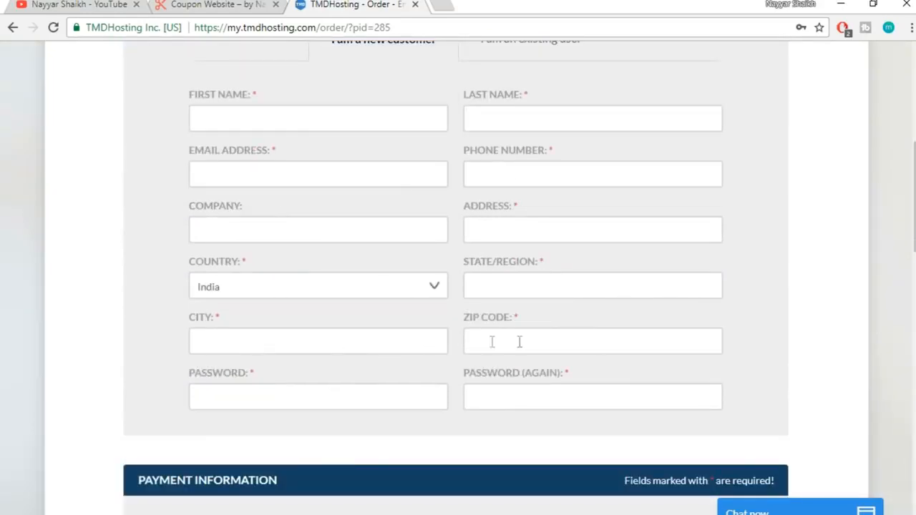
drag(914, 229, 914, 423)
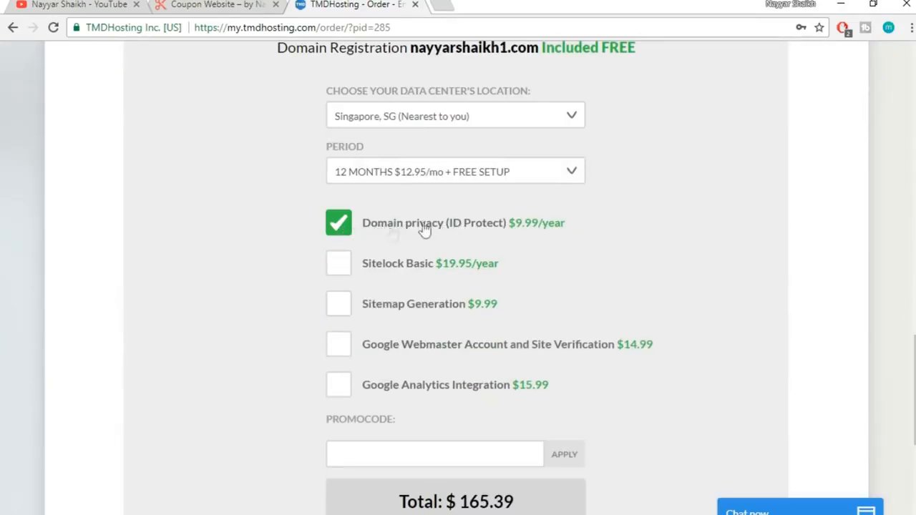
Apply the promo code for a 7% discount, bringing the total to $154.51
scroll(427, 233, down, 3)
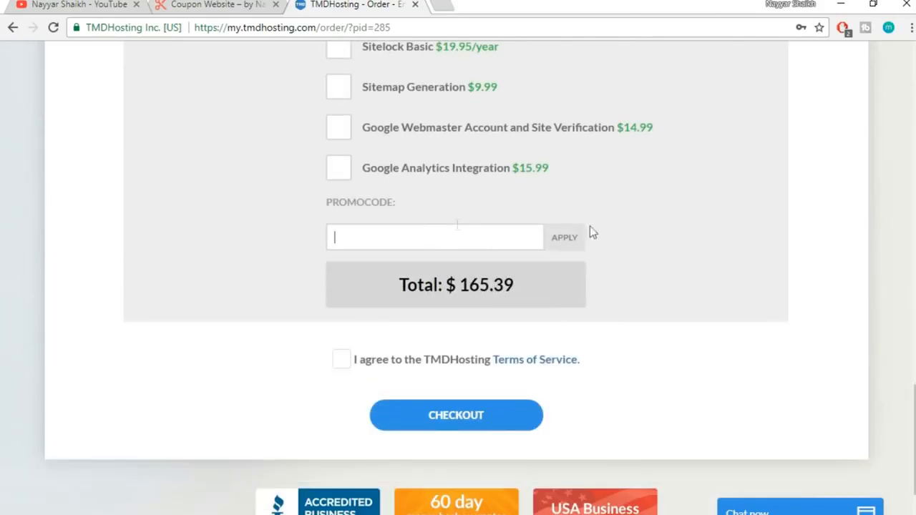
scroll(510, 226, down, 1)
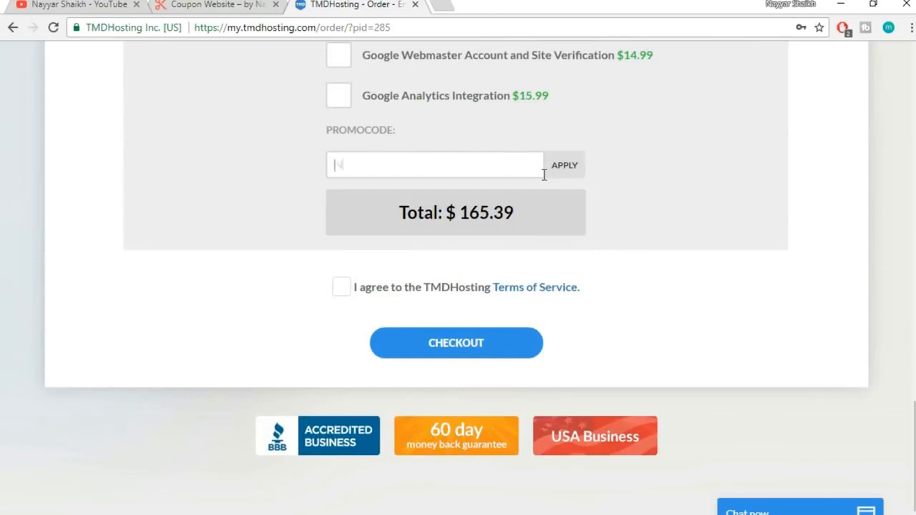
text(NAYYAR7)
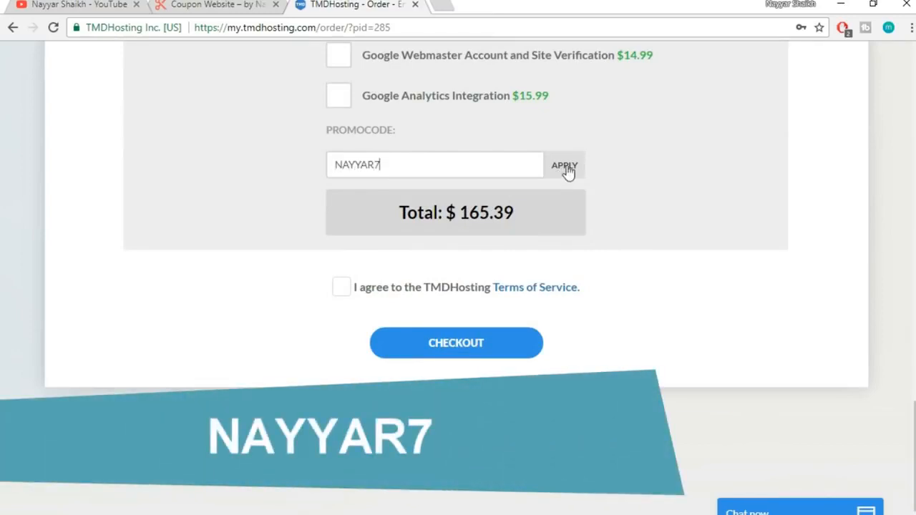
click(565, 167)
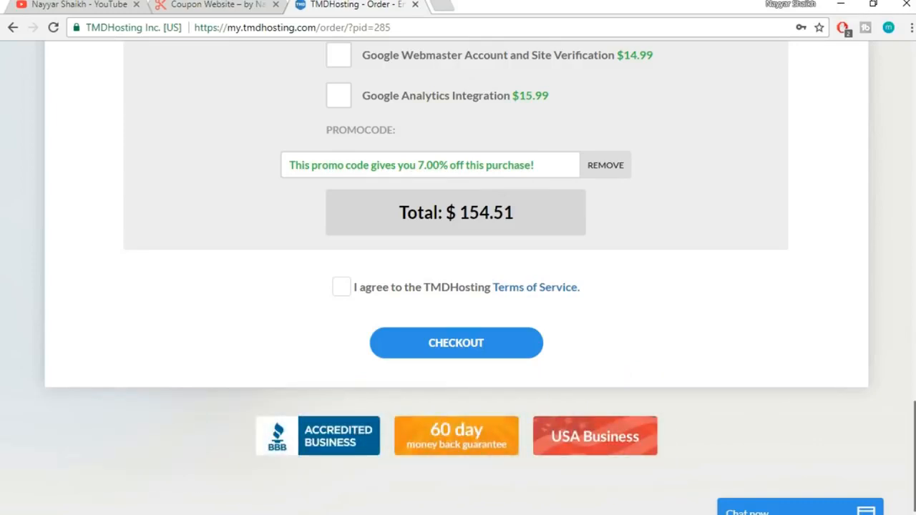
Accept the TMDHosting Terms of Service
scroll(459, 277, up, 20)
scroll(458, 278, down, 12)
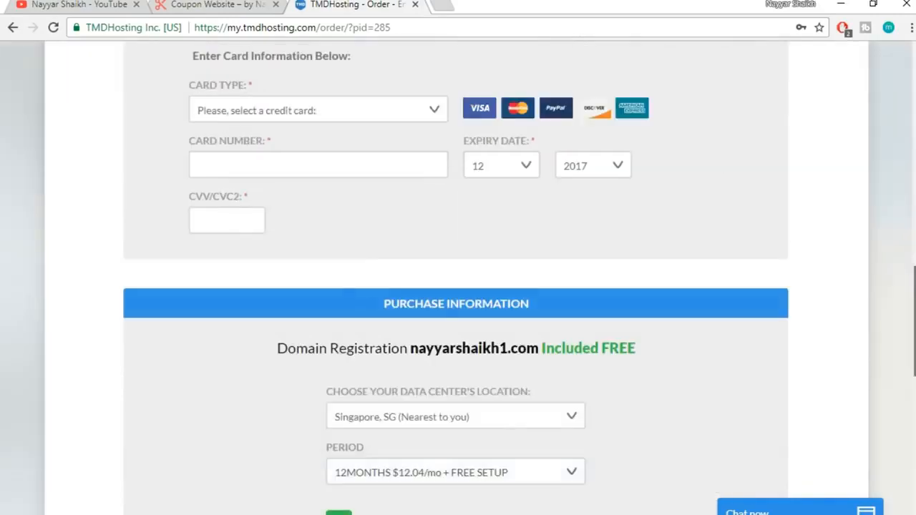
scroll(842, 373, down, 9)
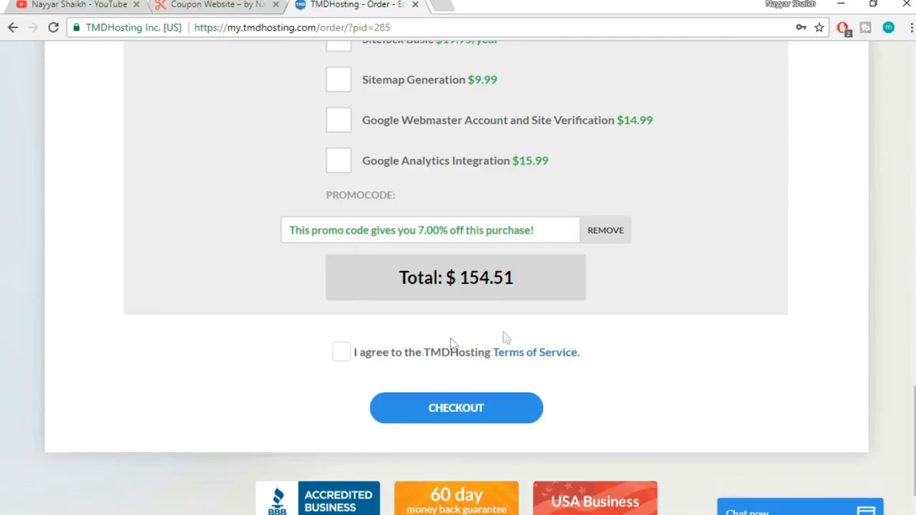
click(341, 355)
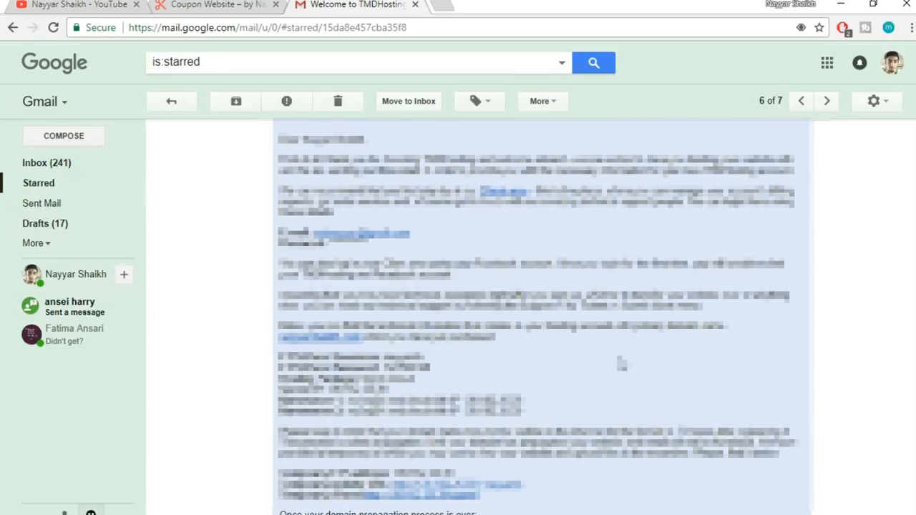
Open the cPanel link from the TMDHosting welcome email in a new browser tab
right_click(408, 505)
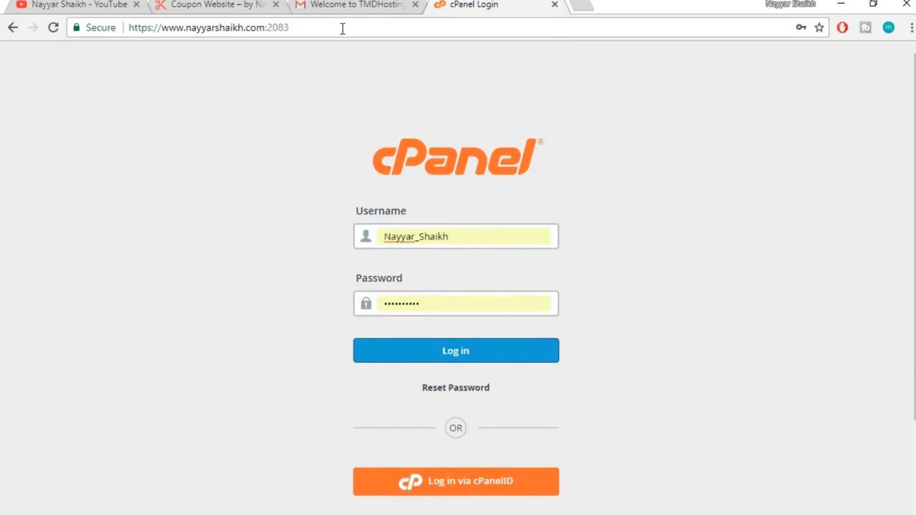
Go to nayyarshaikh.com/cpanel and log in with the saved cPanel username and password
click(343, 29)
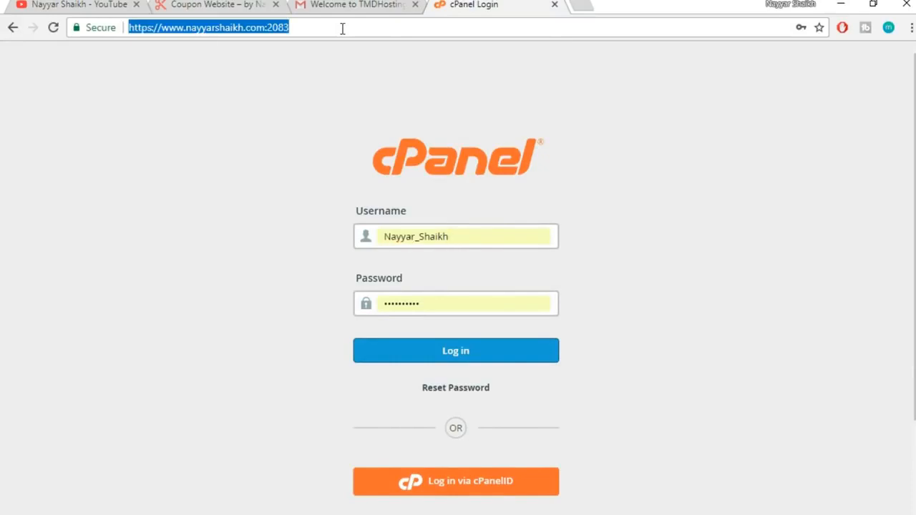
text(nayyarshai)
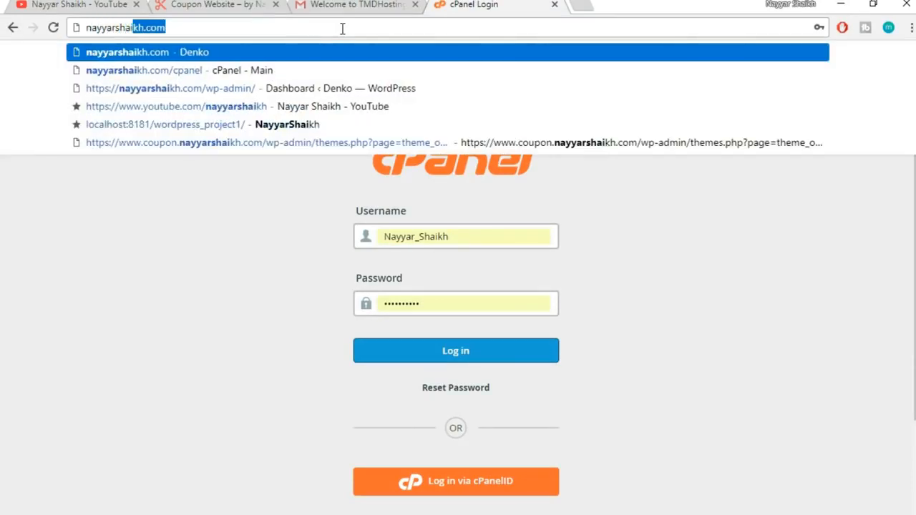
text(kh.com)
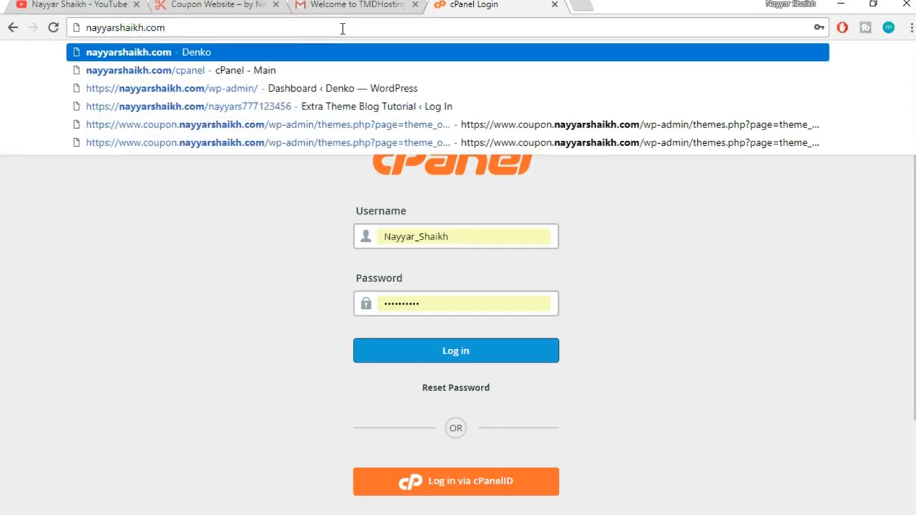
text(/c)
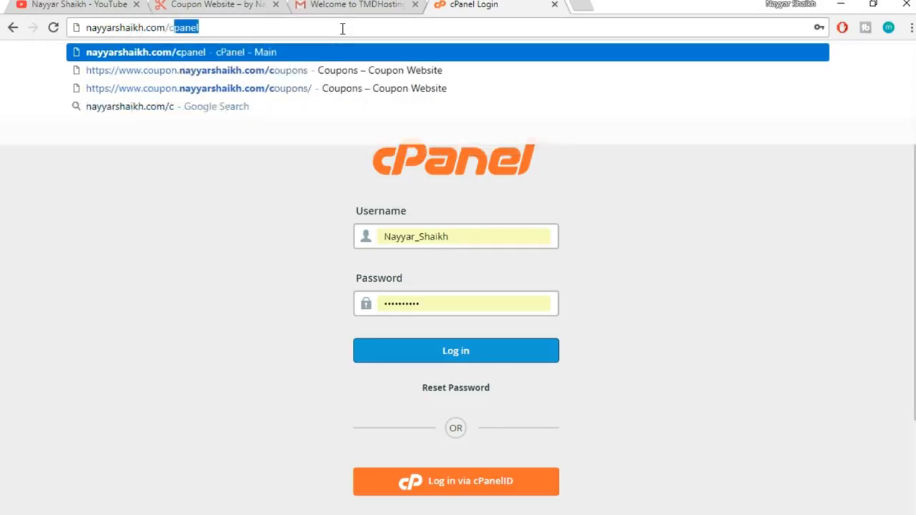
text(panel)
key(Return)
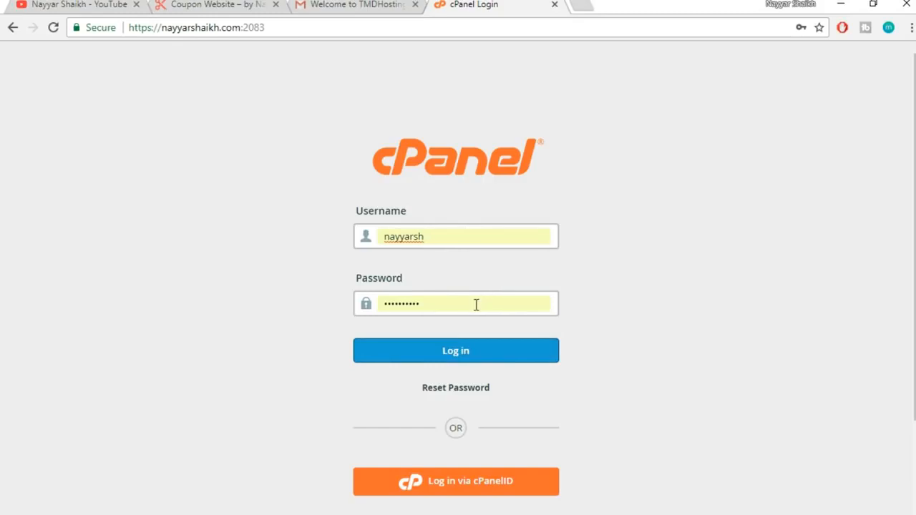
click(501, 352)
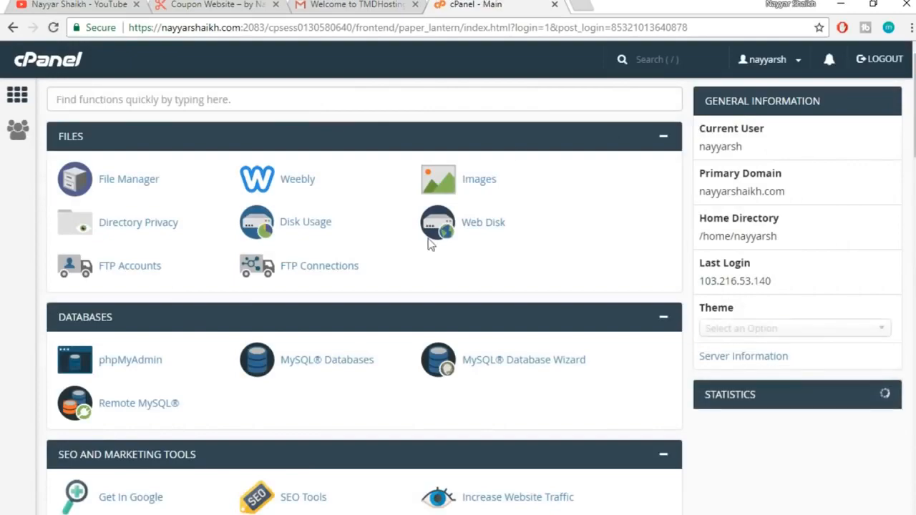
scroll(458, 297, down, 5)
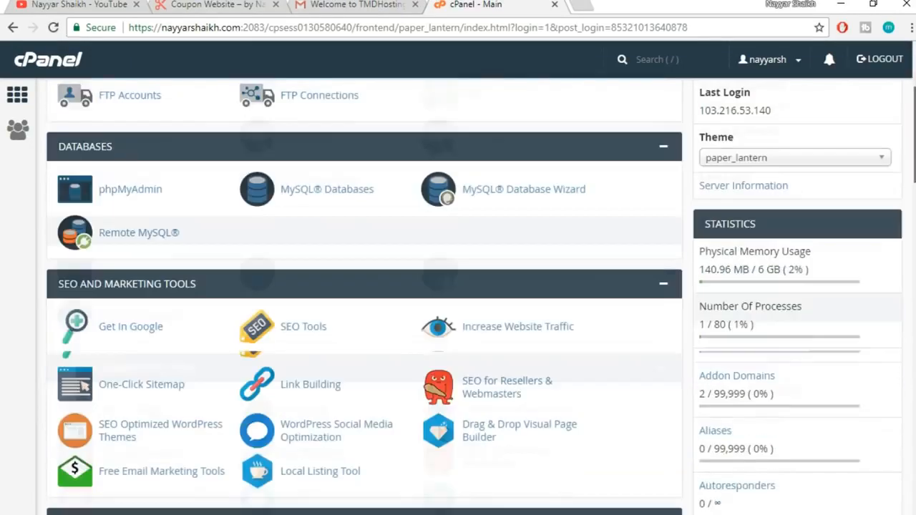
scroll(458, 297, down, 2)
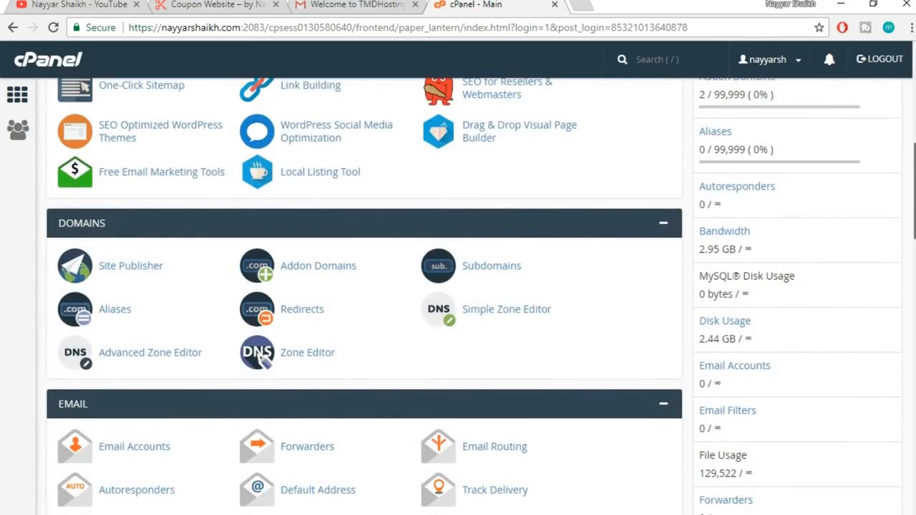
scroll(262, 357, down, 2)
scroll(261, 358, up, 9)
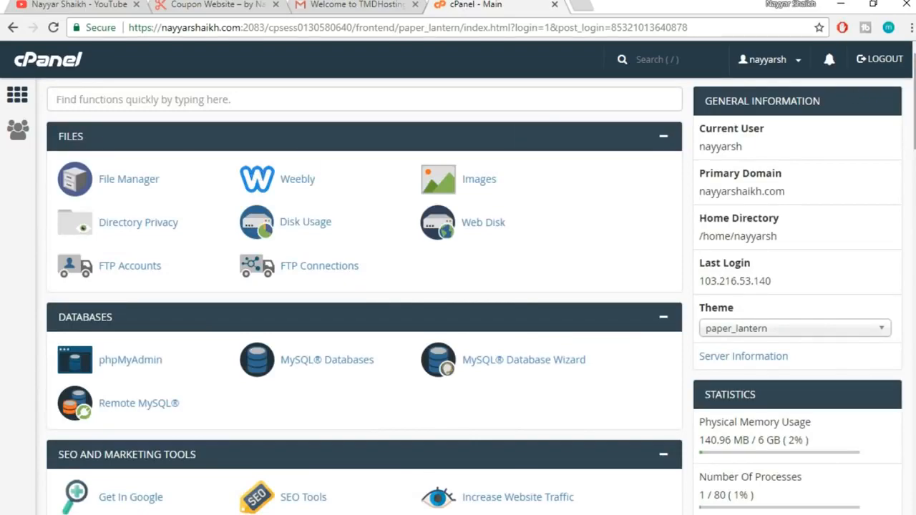
scroll(259, 176, down, 8)
scroll(358, 297, down, 10)
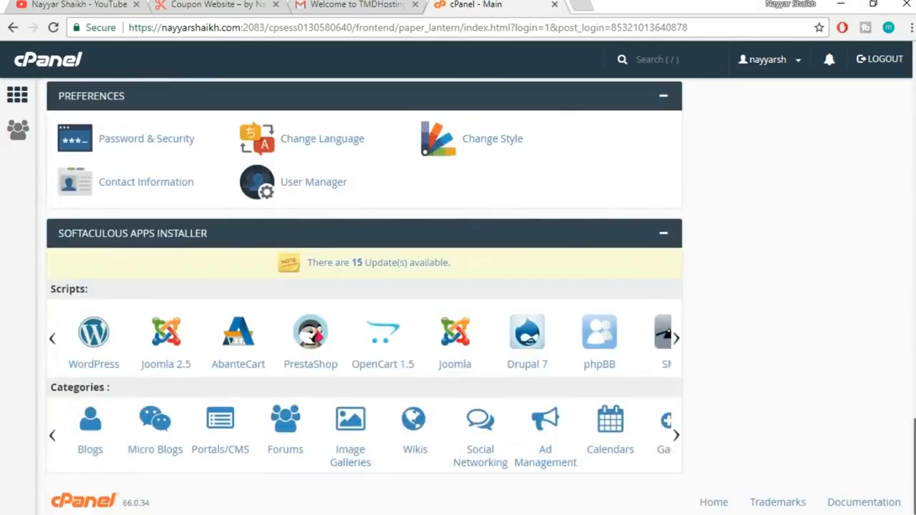
scroll(358, 297, up, 10)
scroll(358, 297, up, 3)
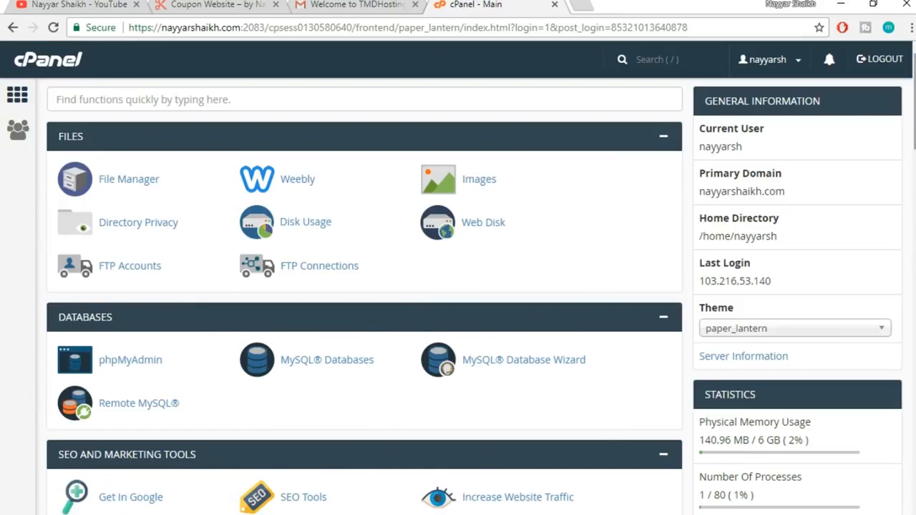
scroll(358, 297, down, 9)
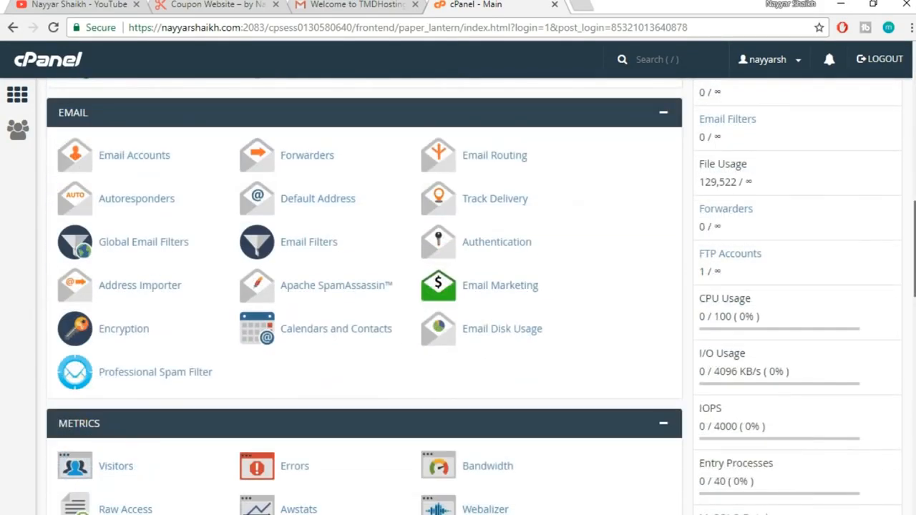
scroll(358, 297, down, 15)
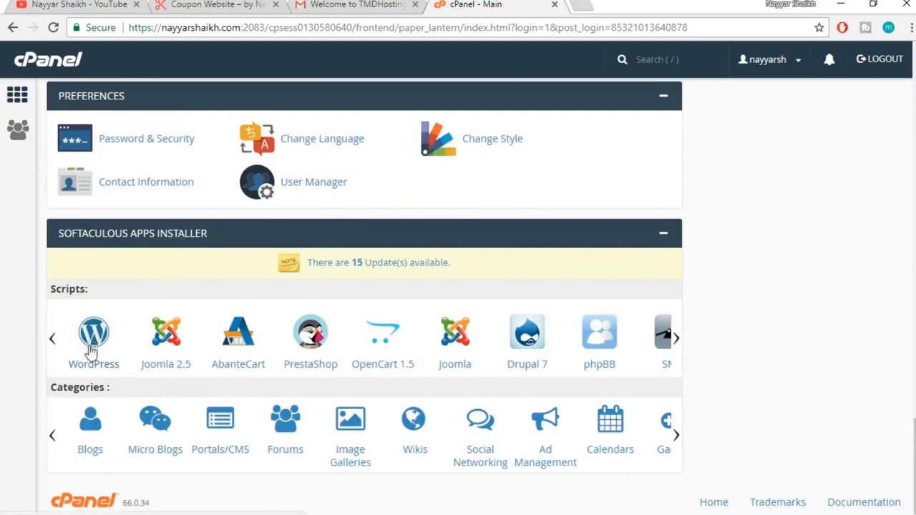
click(87, 340)
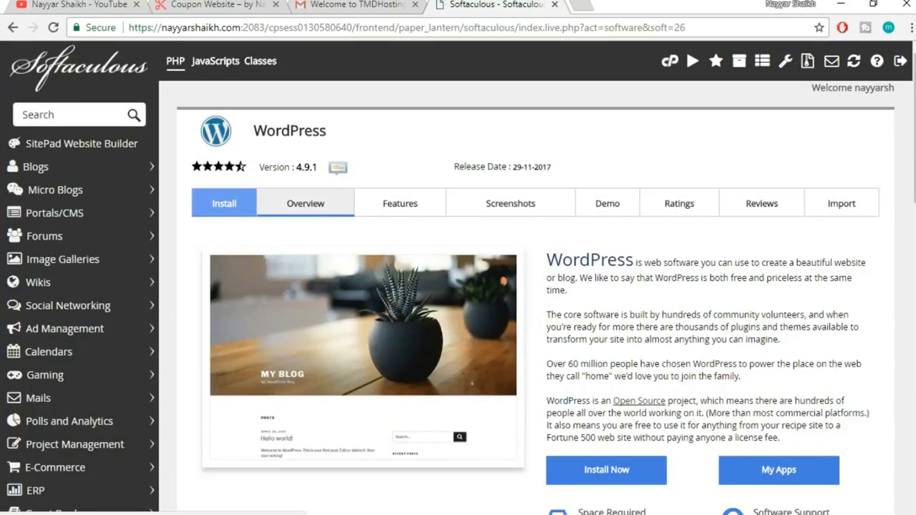
scroll(855, 366, down, 1)
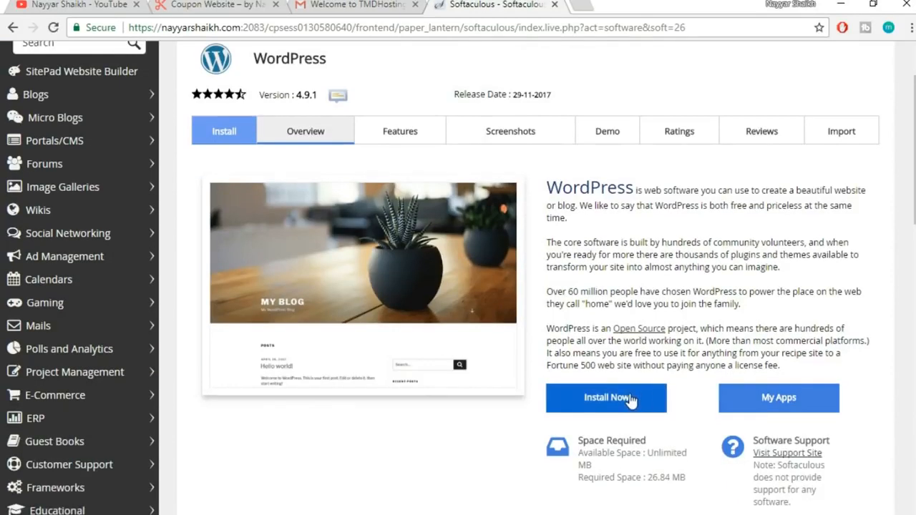
click(640, 397)
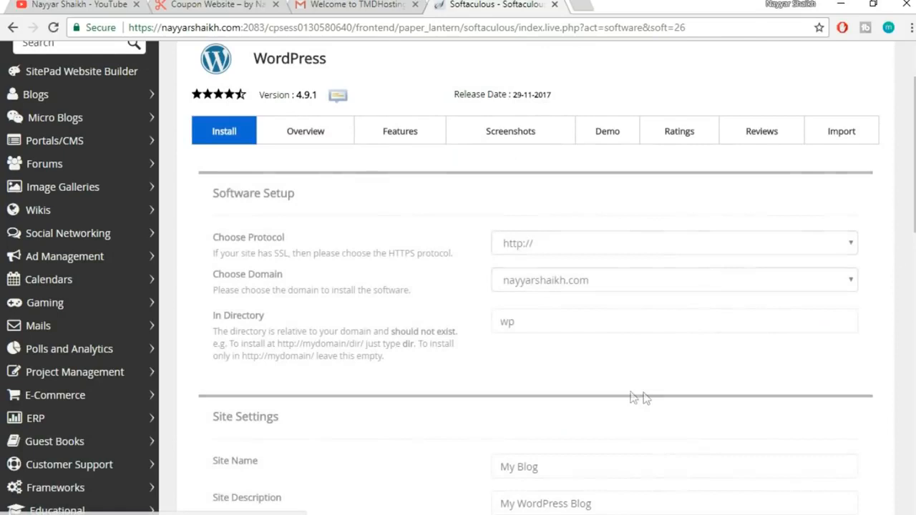
click(647, 242)
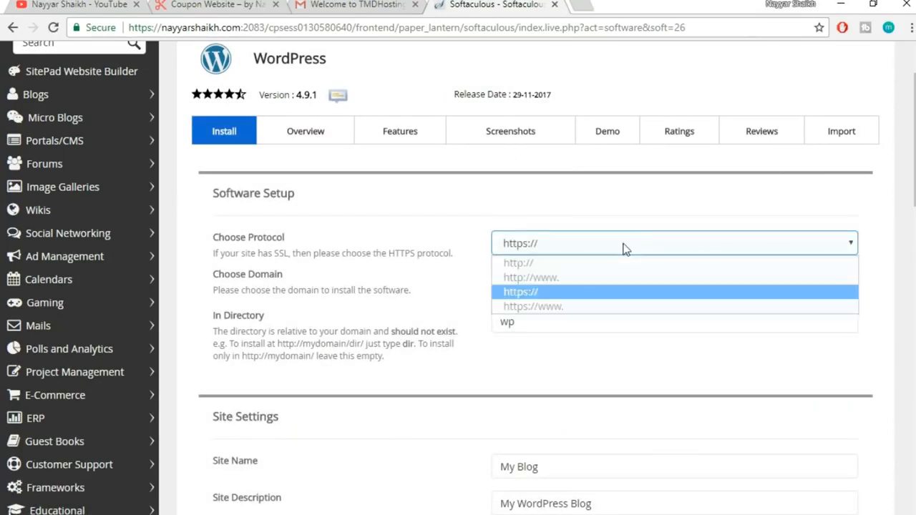
click(550, 308)
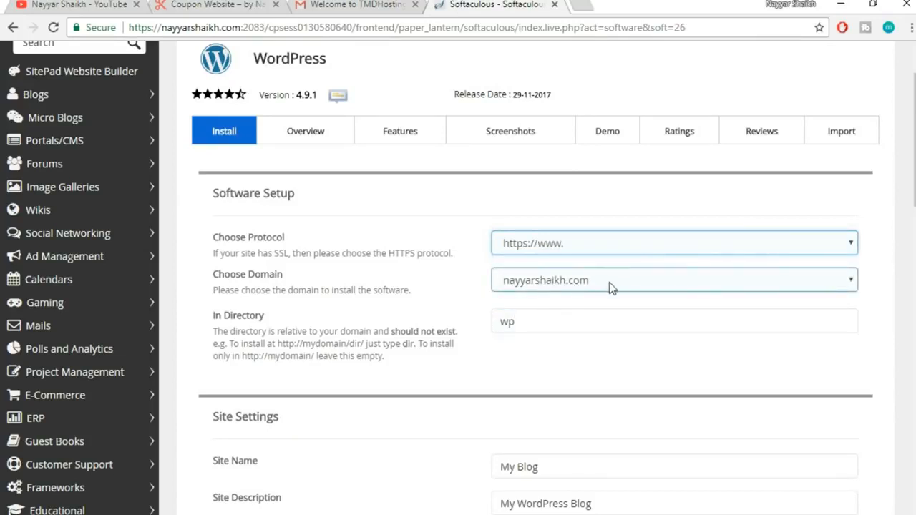
Choose the demo subdomain as install location and clear the default 'wp' directory
click(592, 281)
click(592, 280)
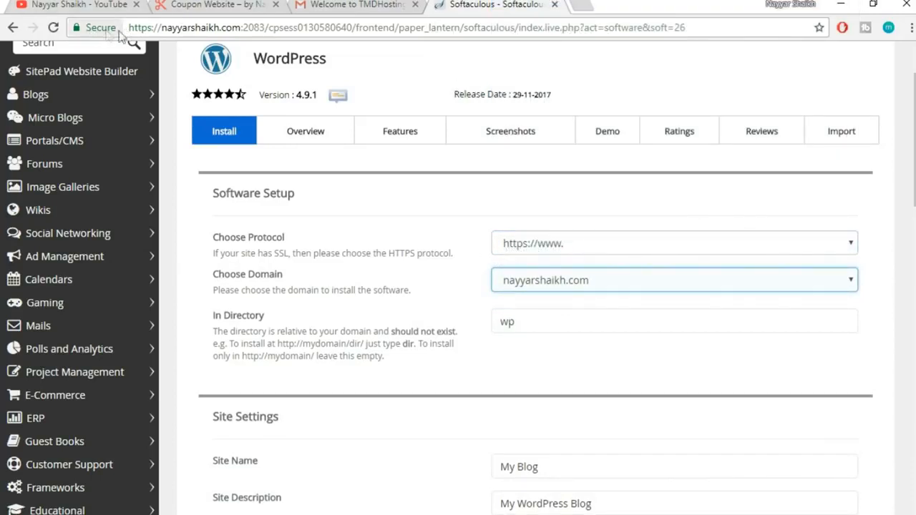
click(557, 286)
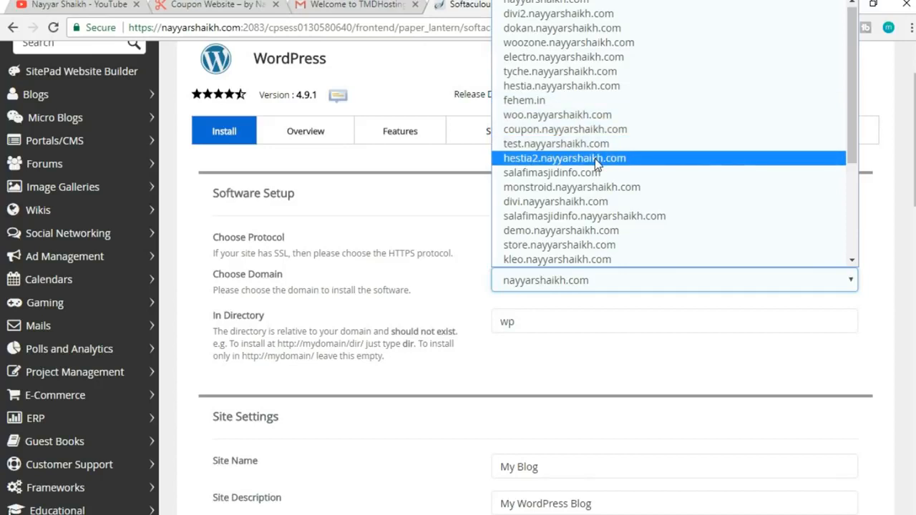
click(580, 232)
drag(556, 327, 484, 337)
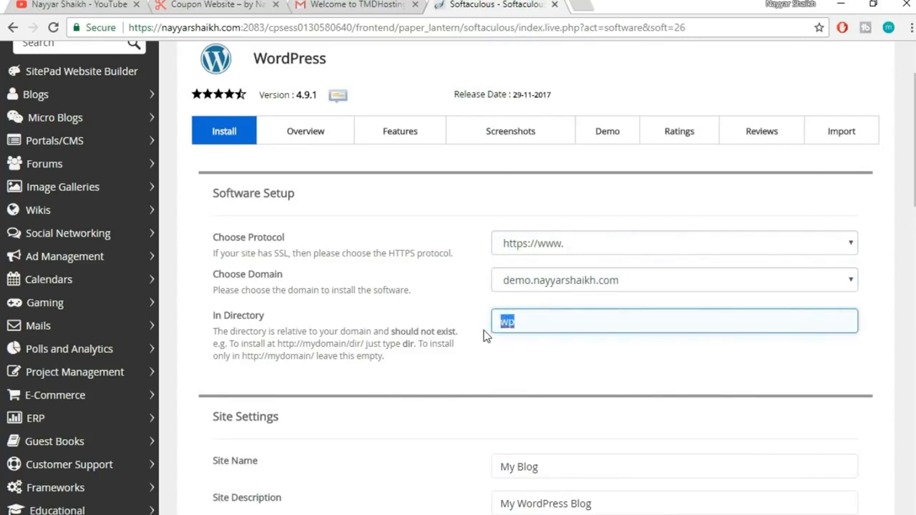
click(566, 382)
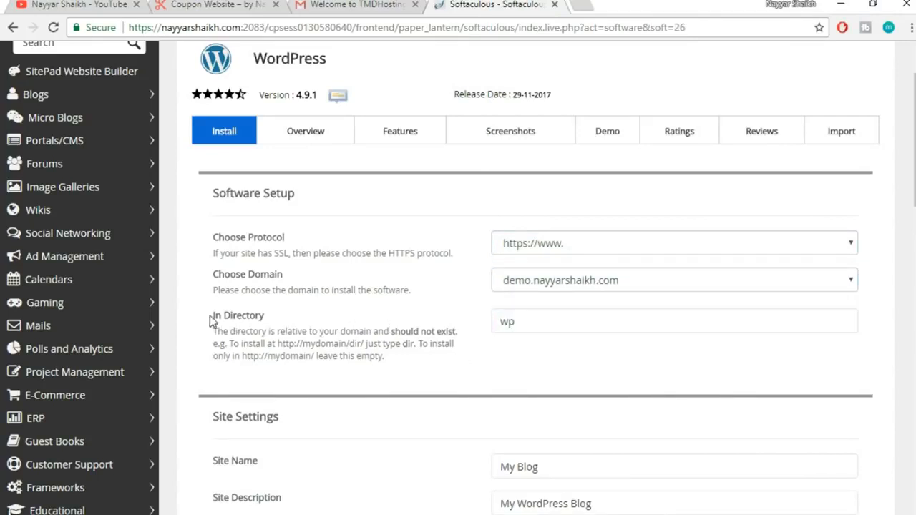
click(571, 323)
drag(571, 323, 447, 319)
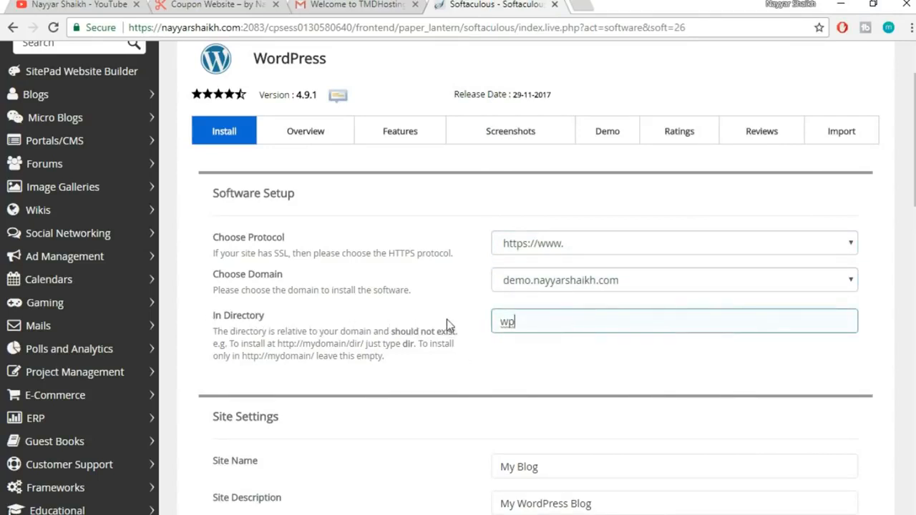
click(538, 323)
Replace the default site name 'My Blog' with BloggDude
scroll(720, 341, down, 4)
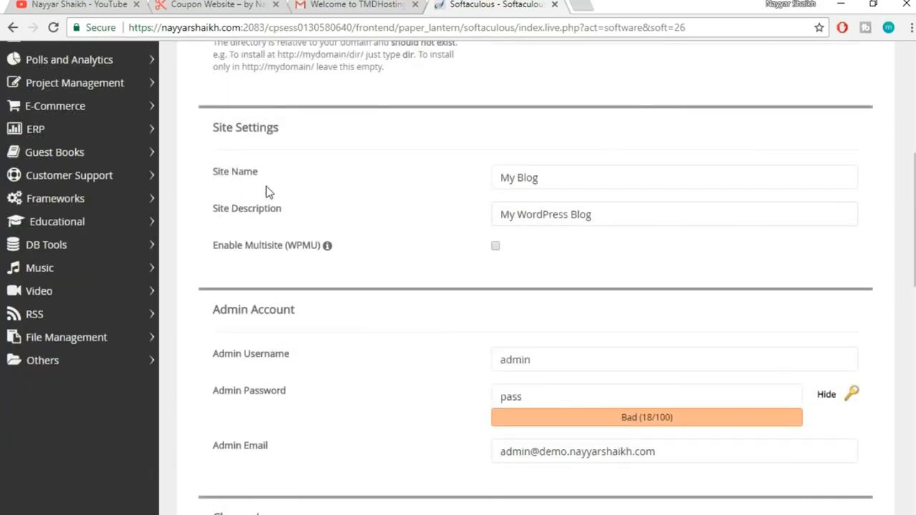
click(610, 178)
drag(552, 186, 483, 184)
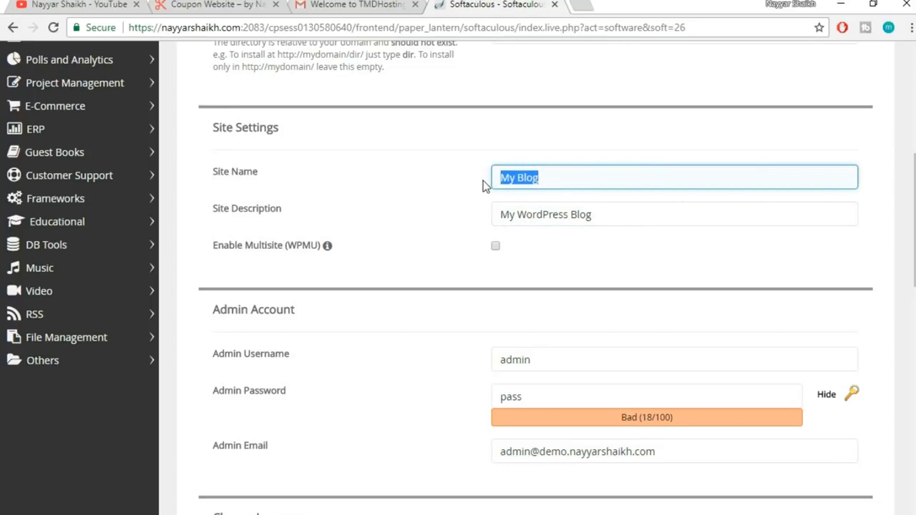
text(B)
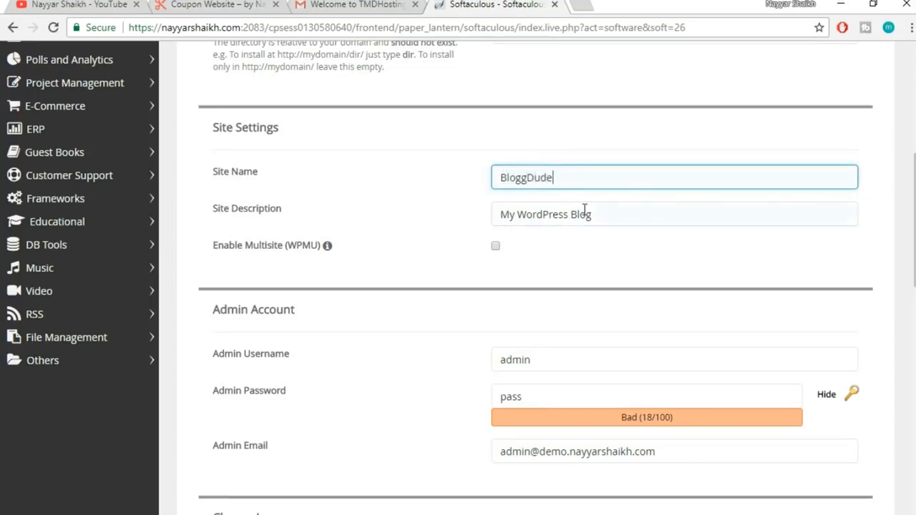
drag(617, 209, 428, 219)
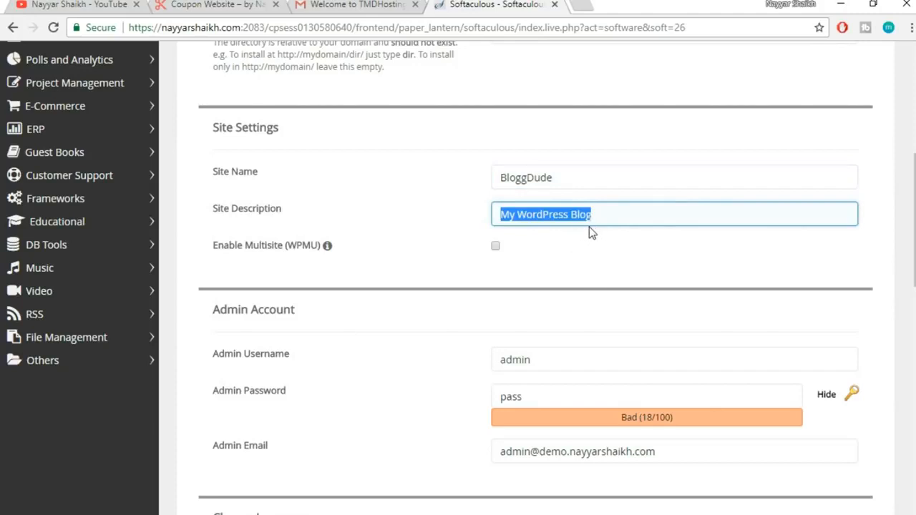
scroll(603, 267, down, 2)
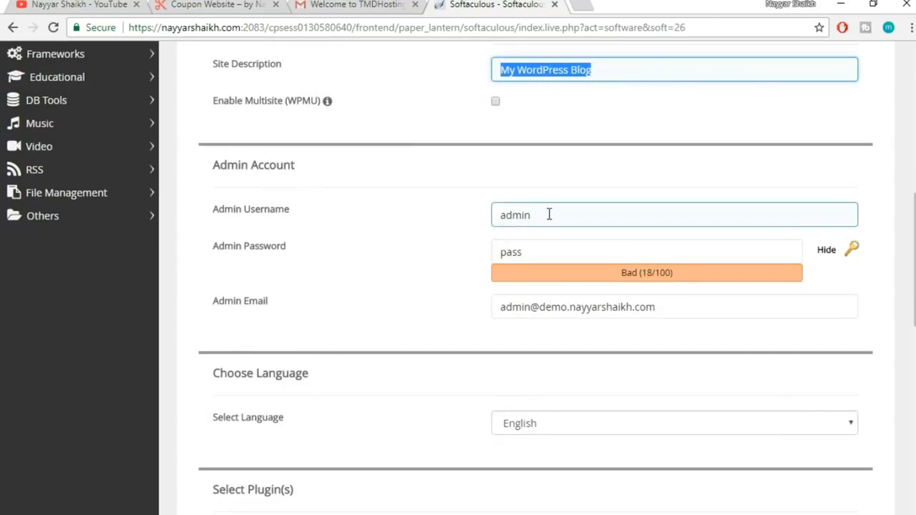
Replace the default admin username with the saved username suggestion
key(Tab)
key(Tab)
key(Tab)
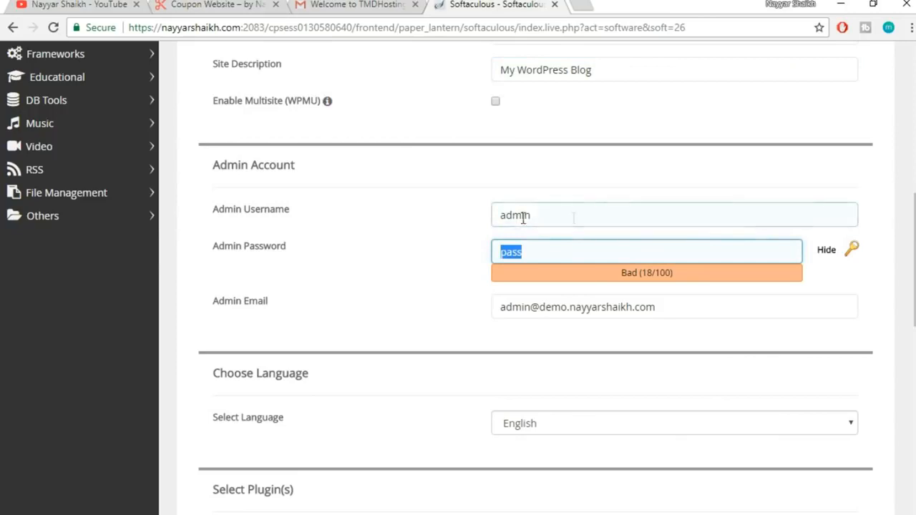
drag(553, 212, 487, 217)
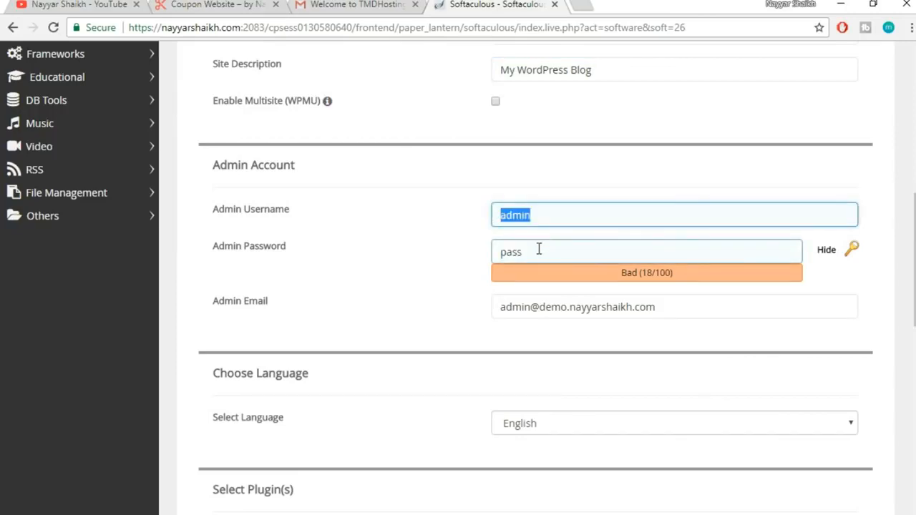
click(452, 252)
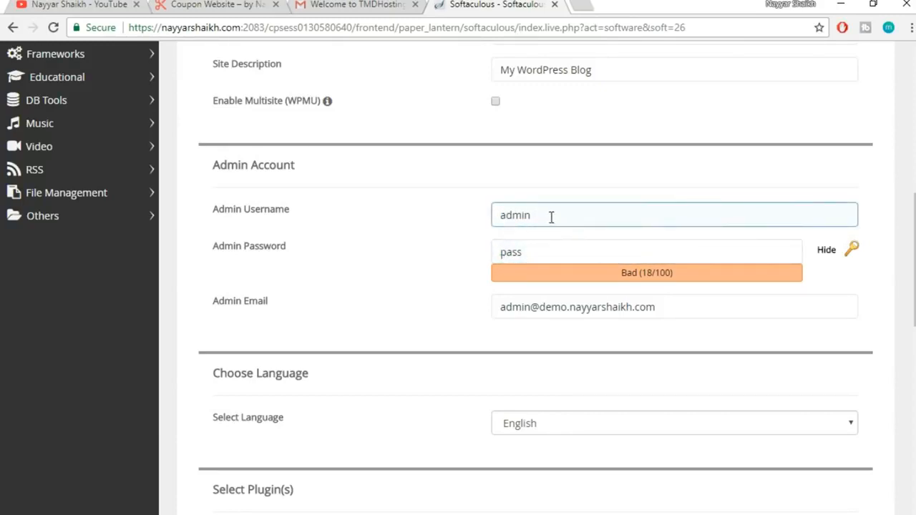
drag(551, 217, 361, 227)
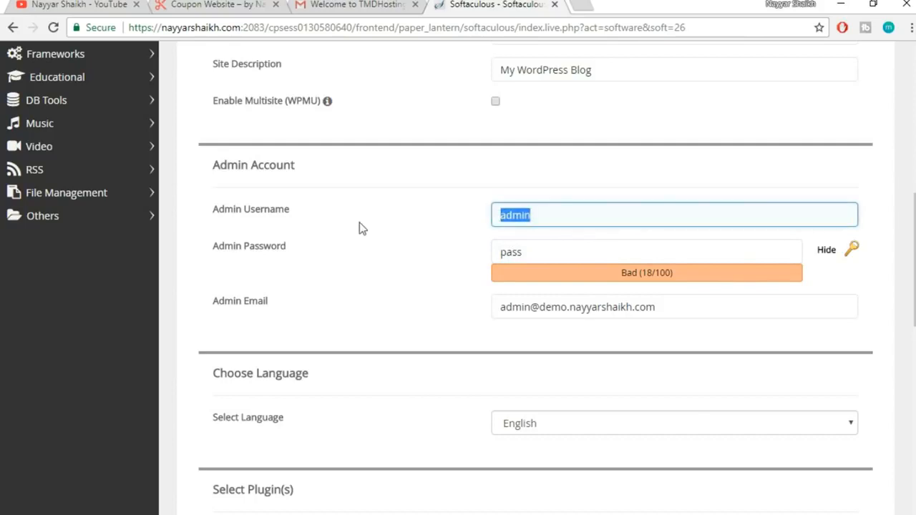
text(Nayyar_Shaikh)
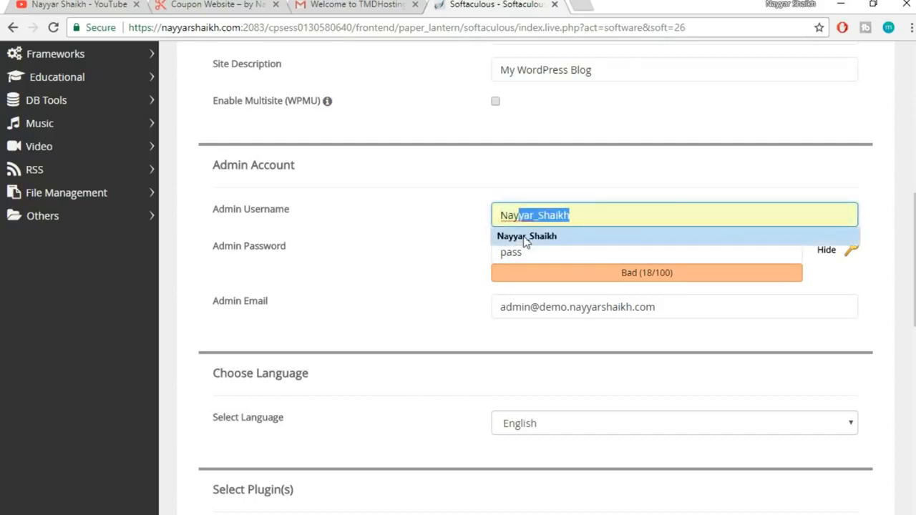
click(531, 240)
Mask the admin password field and enter a new admin password
drag(539, 252, 451, 256)
click(823, 251)
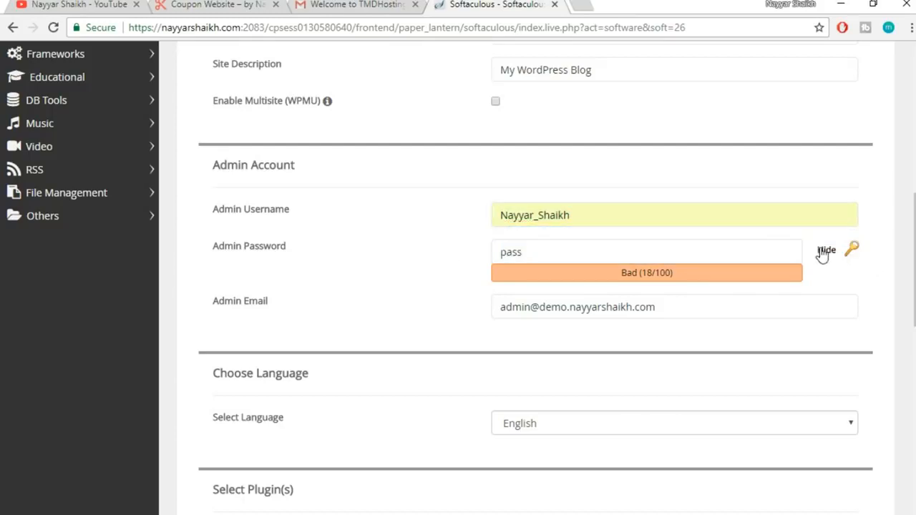
drag(587, 254, 462, 258)
text(1234)
key(ctrl+a)
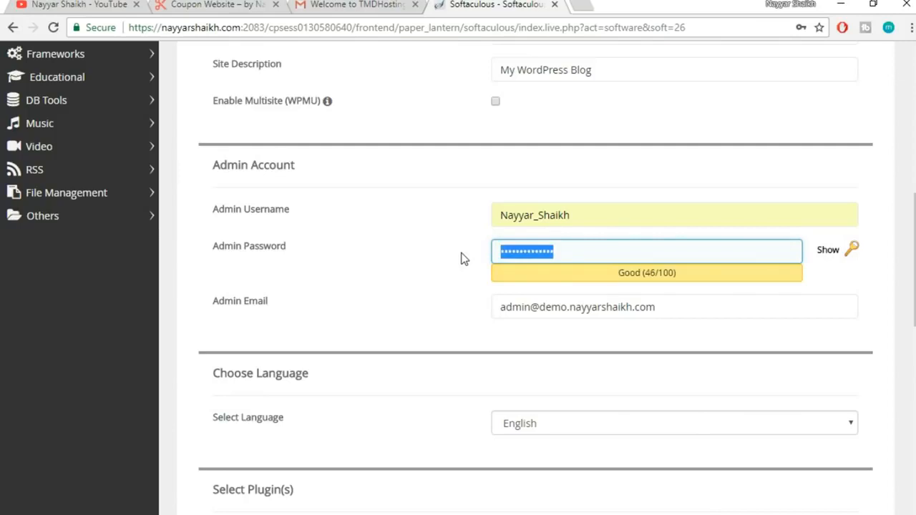
text(•••••••)
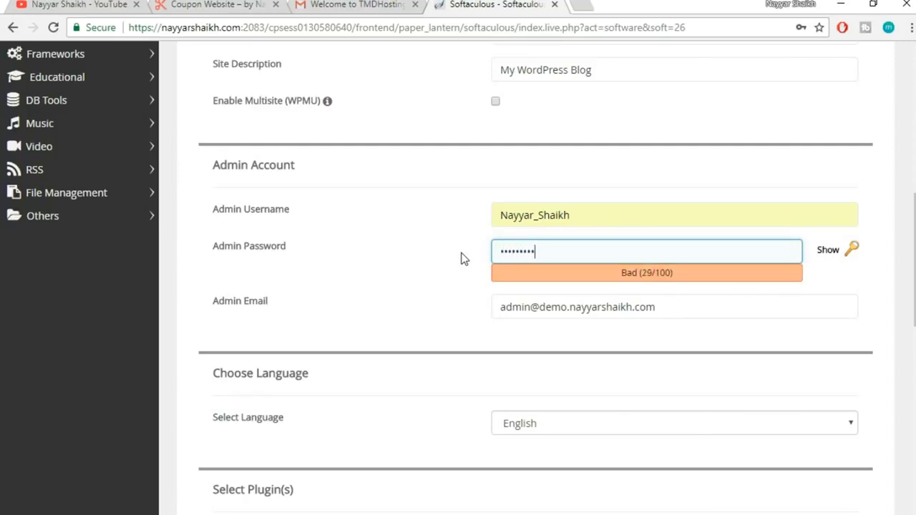
Replace the default admin e-mail with the saved e-mail suggestion
drag(746, 306, 485, 298)
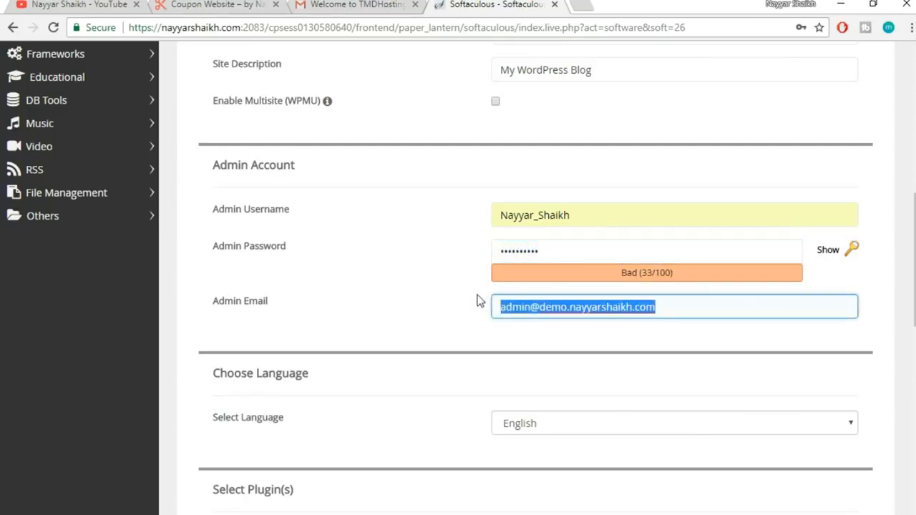
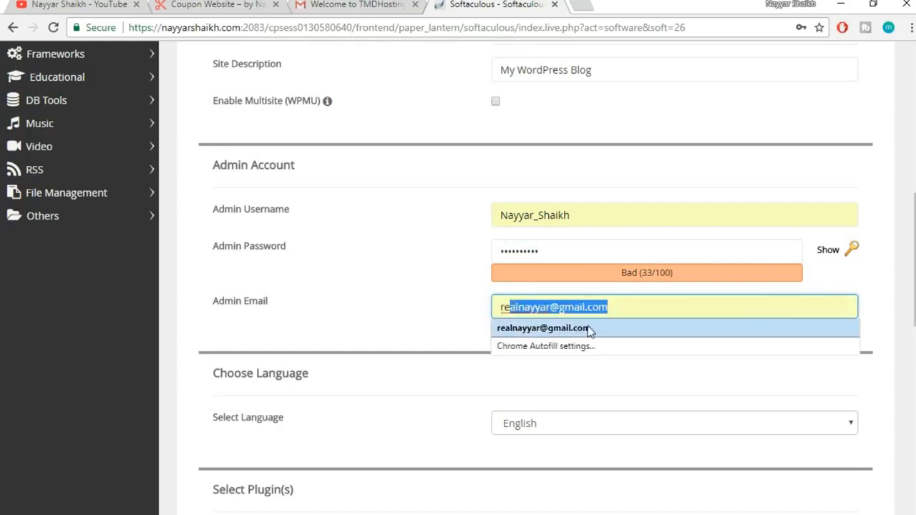
click(544, 328)
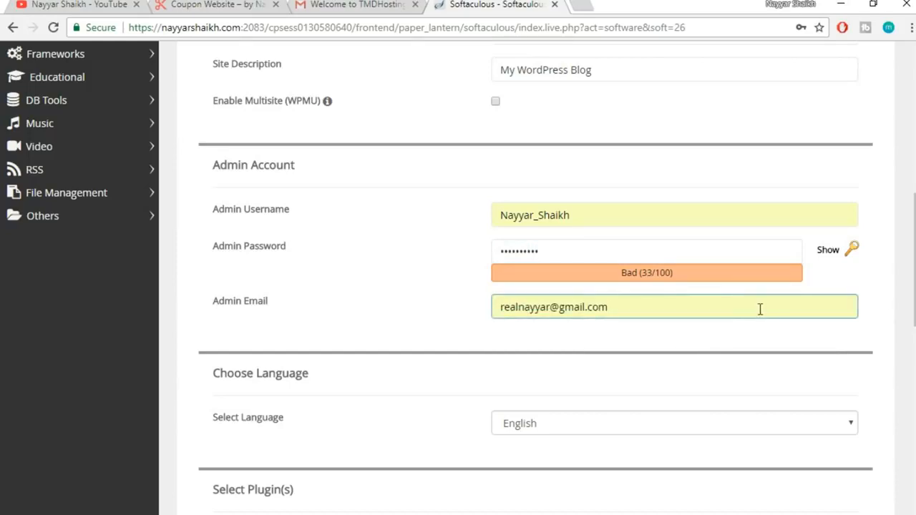
scroll(895, 315, down, 1)
scroll(602, 421, down, 9)
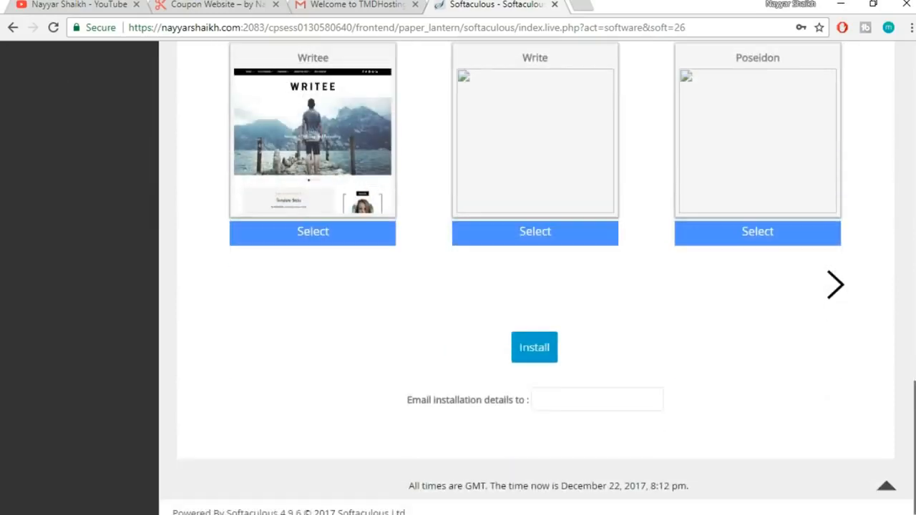
Run the WordPress install until Softaculous lists the site URL and wp-admin URL
click(543, 356)
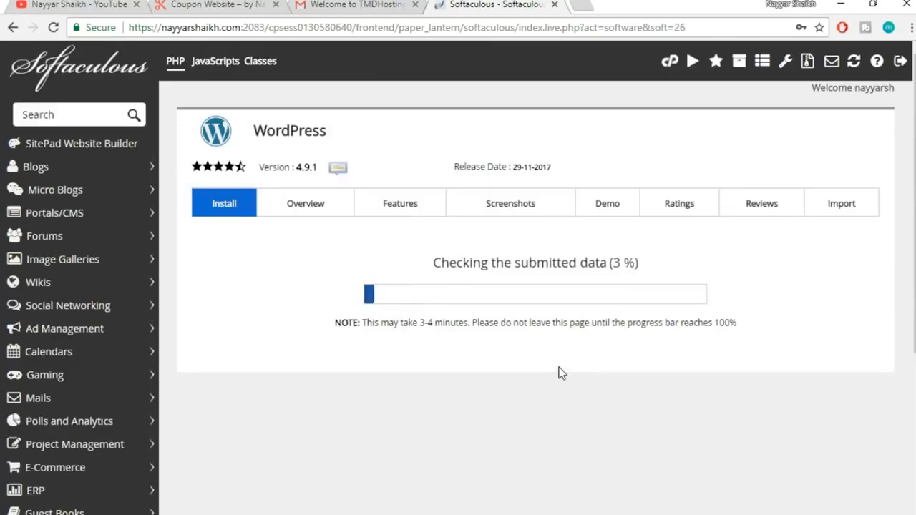
scroll(820, 310, down, 1)
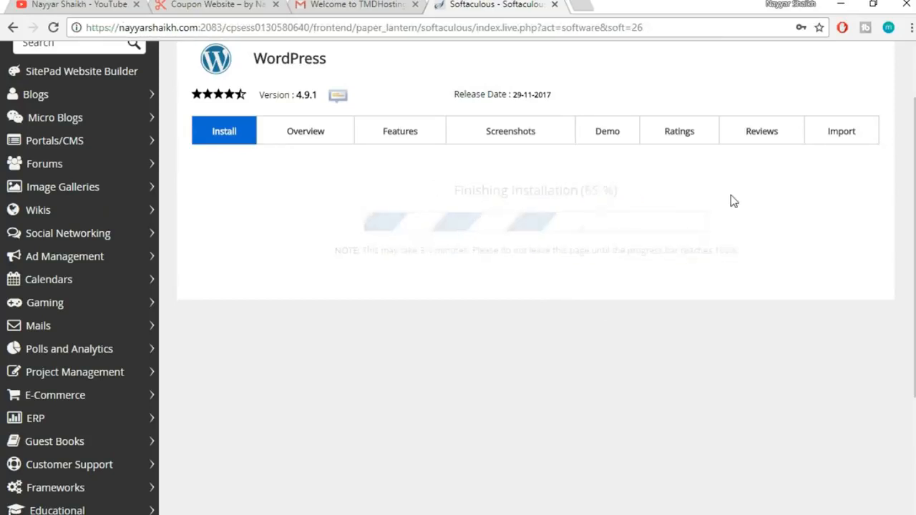
scroll(824, 305, down, 1)
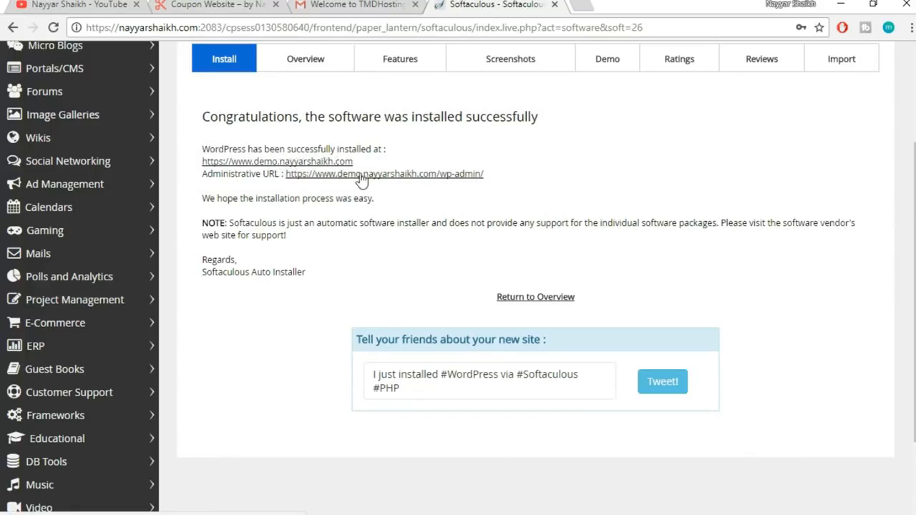
Open the new site's wp-admin and close the welcome-email and Softaculous tabs
click(401, 179)
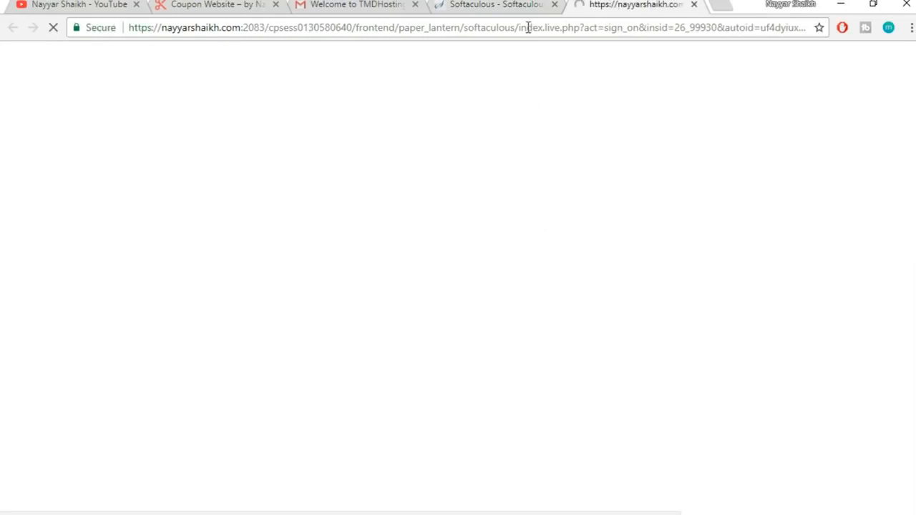
click(413, 4)
click(413, 5)
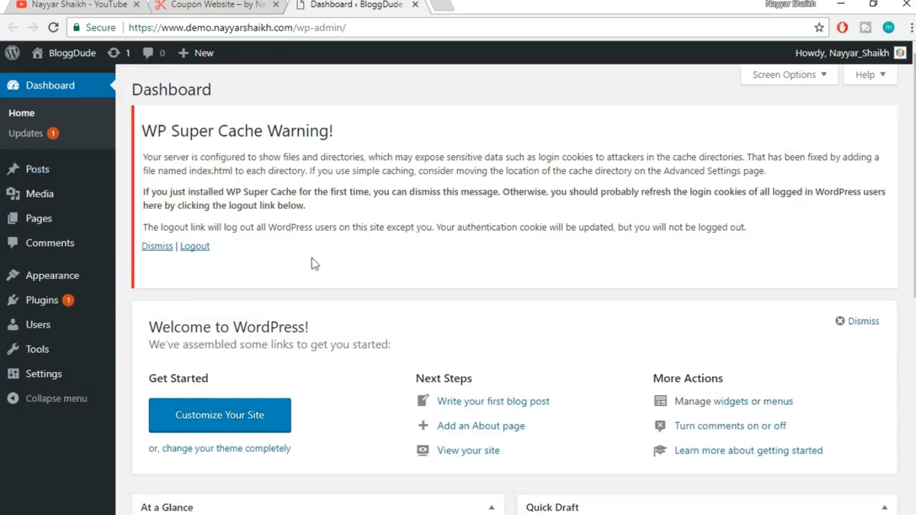
Dismiss the WP Super Cache warning and bring up the Plugins list
drag(146, 133, 220, 133)
click(350, 157)
click(195, 247)
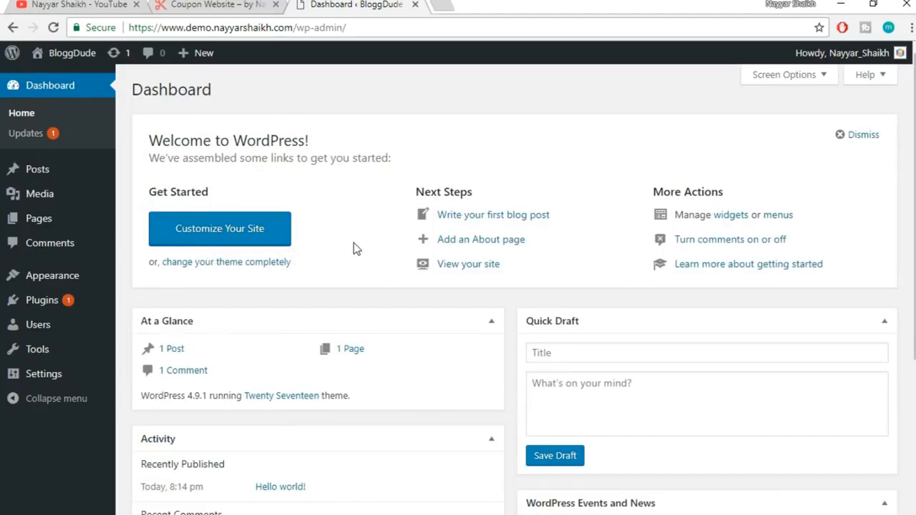
click(28, 301)
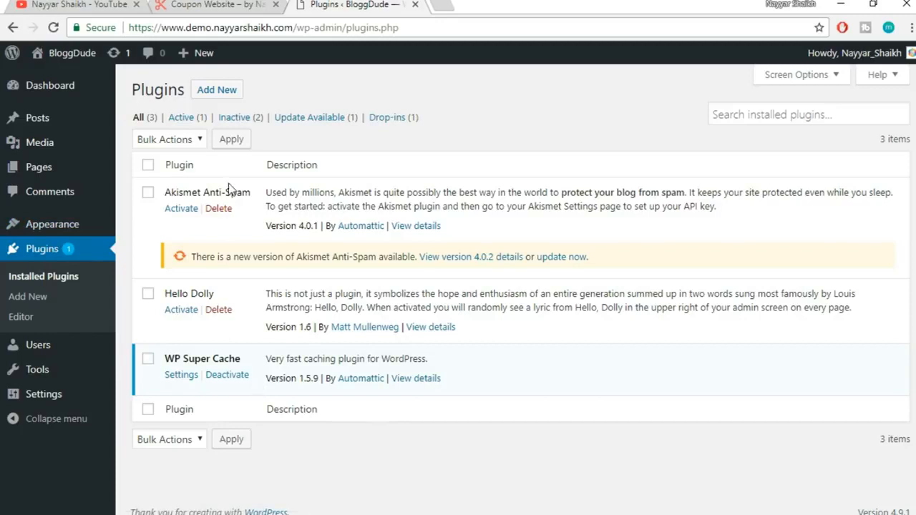
Deactivate WP Super Cache, then bulk-delete it along with Akismet Anti-Spam and Hello Dolly
click(227, 375)
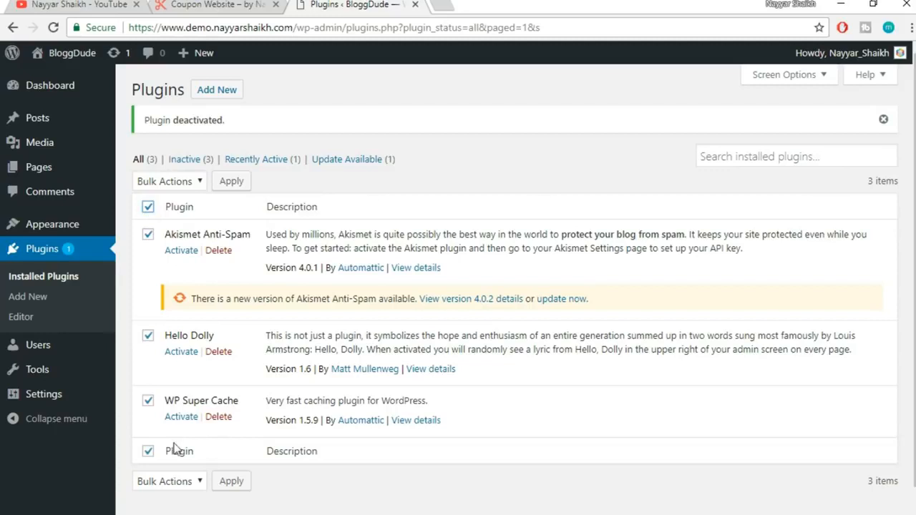
click(181, 185)
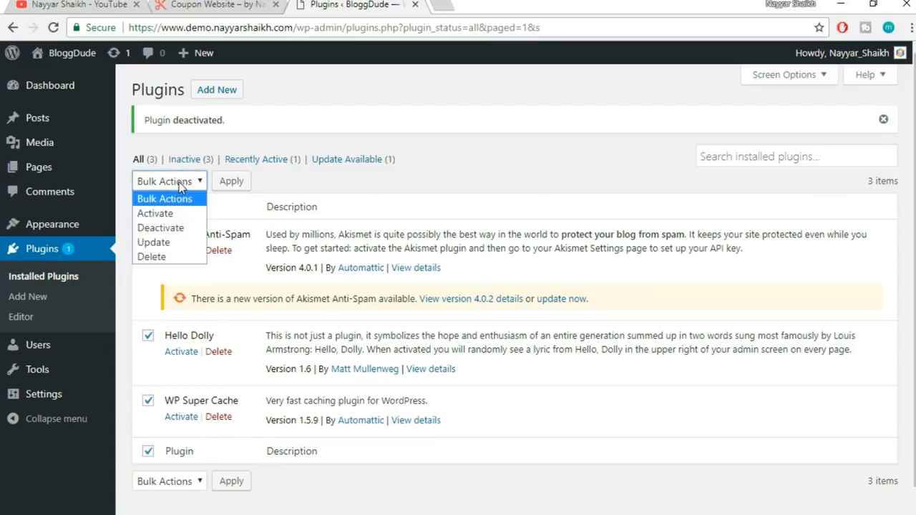
click(170, 257)
click(229, 182)
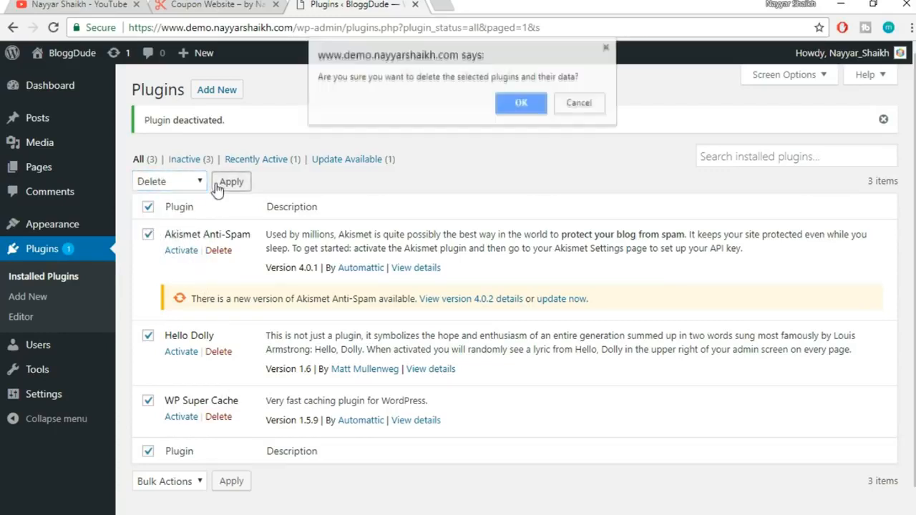
click(520, 108)
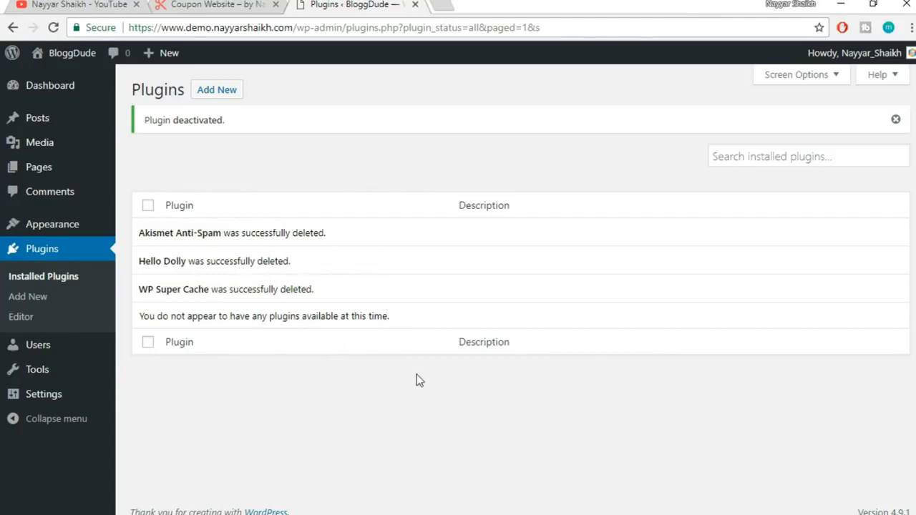
In Appearance > Themes, delete Twenty Fifteen and Twenty Sixteen, keeping Twenty Seventeen
mouse_move(47, 229)
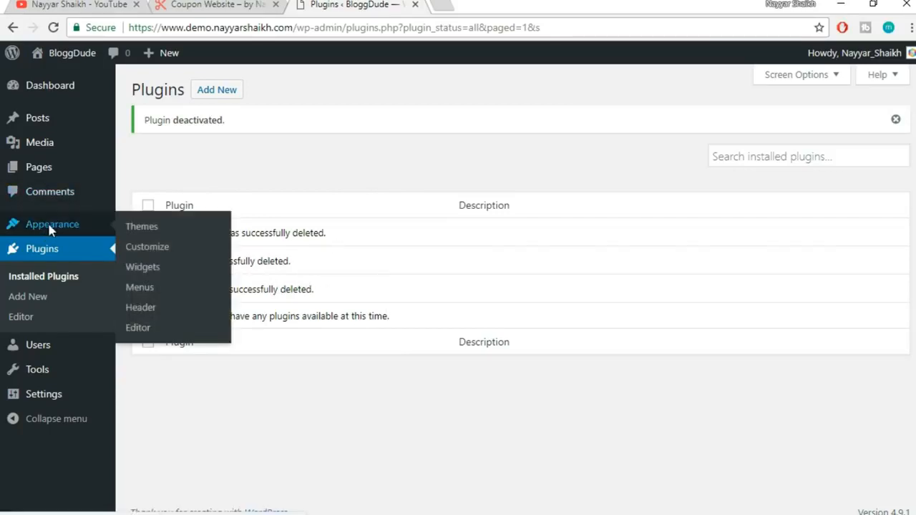
click(50, 227)
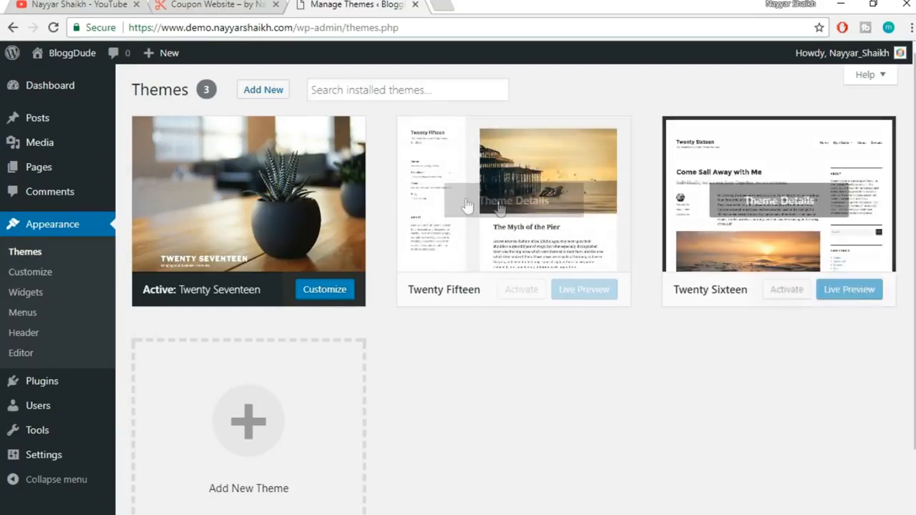
click(544, 192)
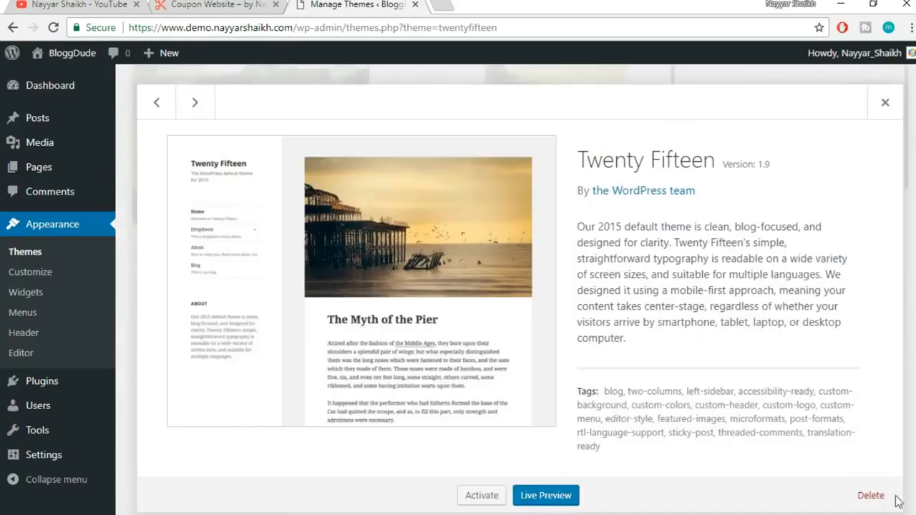
click(887, 497)
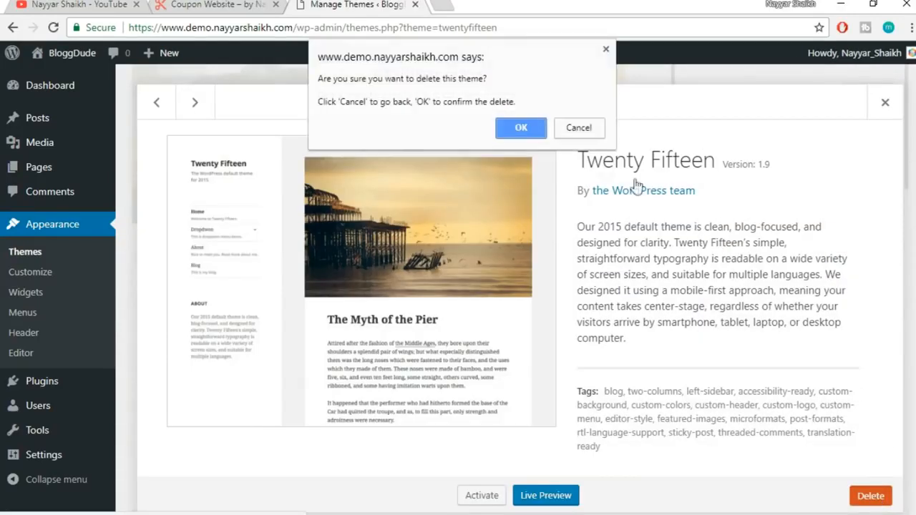
click(521, 128)
click(542, 212)
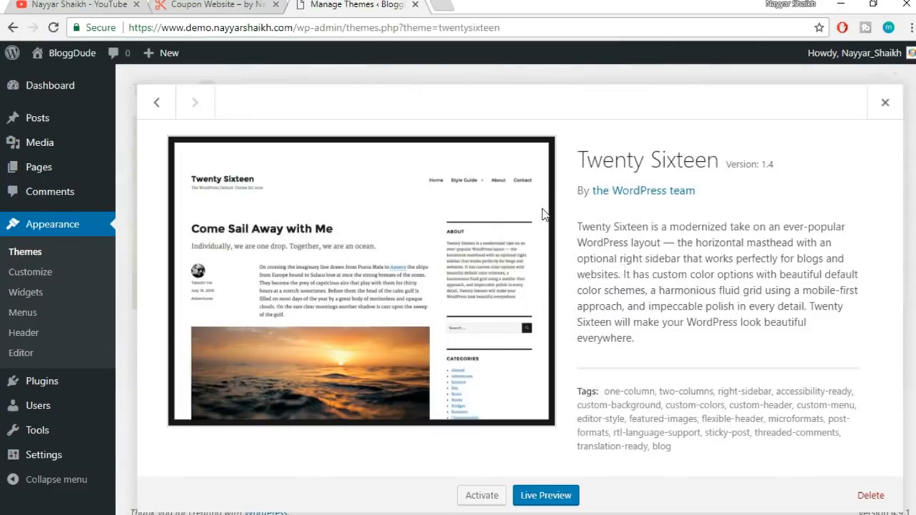
click(871, 495)
click(520, 127)
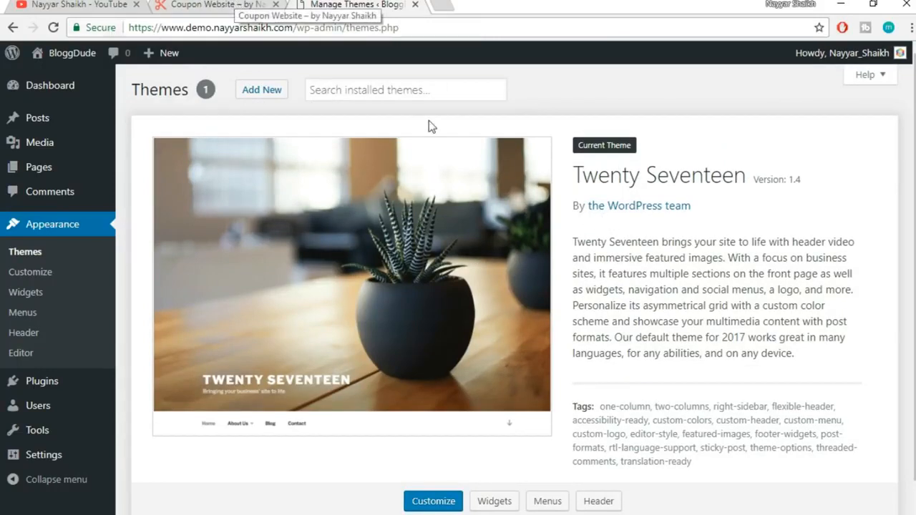
mouse_move(60, 67)
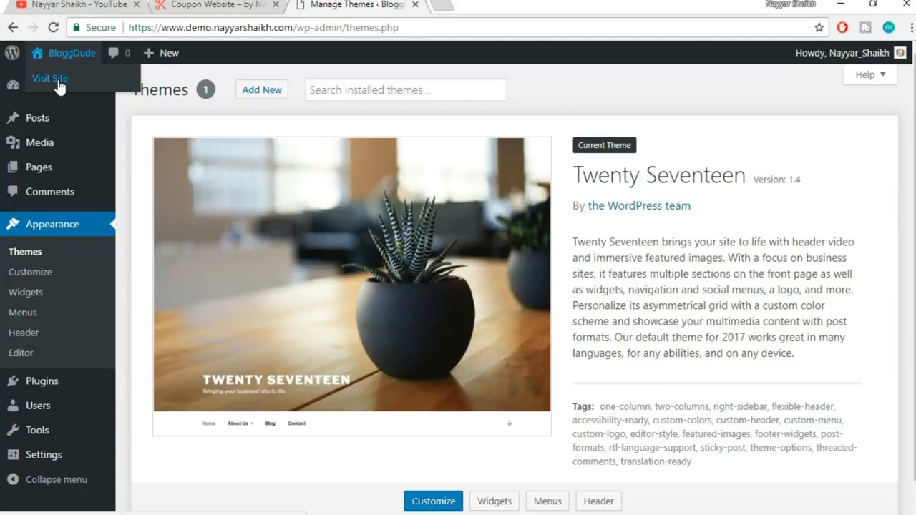
Open the live BloggDude site in a new tab and browse its Twenty Seventeen front page
right_click(60, 87)
click(123, 91)
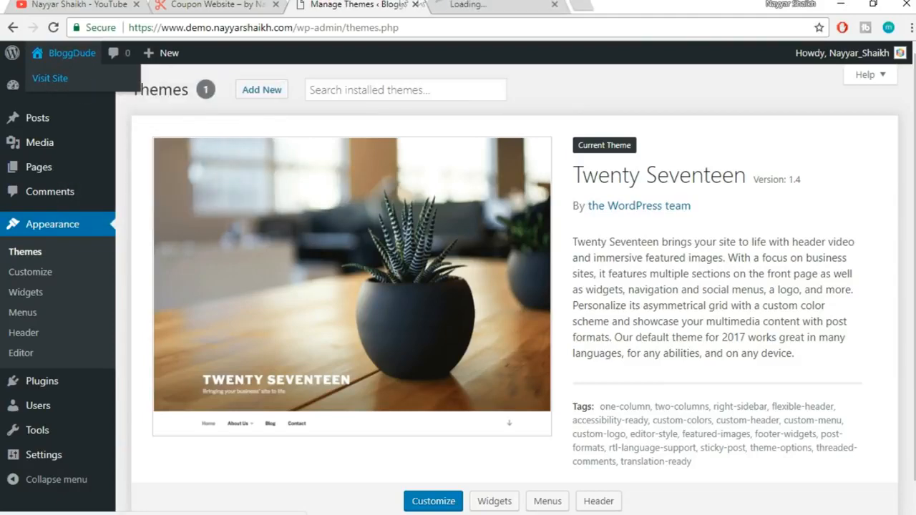
click(494, 5)
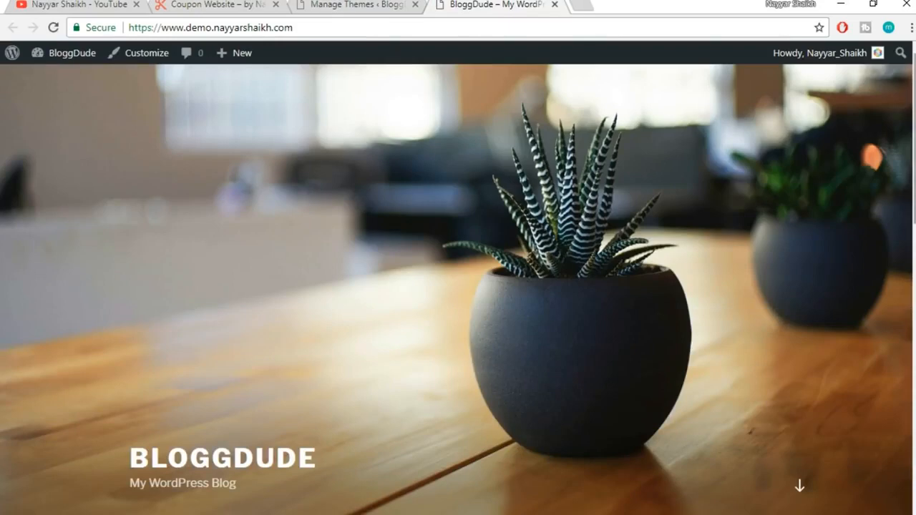
scroll(459, 287, down, 10)
scroll(458, 287, up, 5)
scroll(458, 287, up, 5)
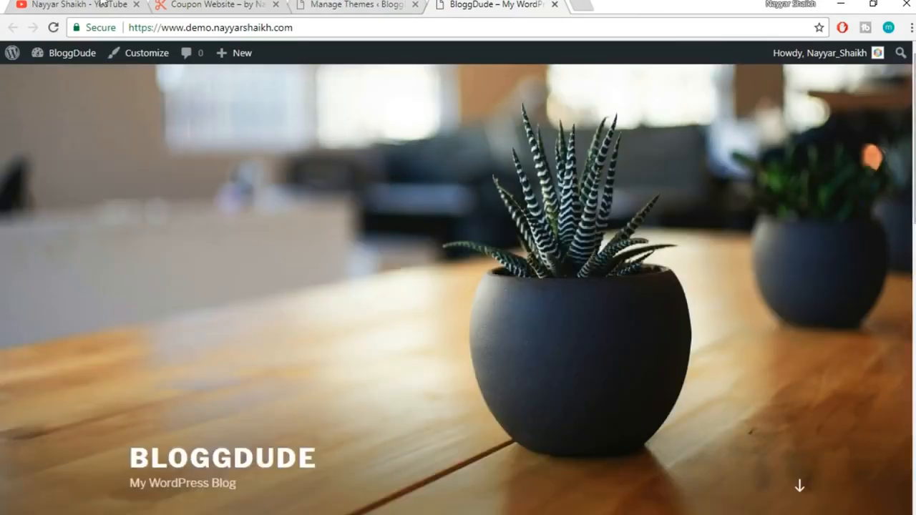
Compare the coupon website and themes admin tabs with the live site, then start a blank tab
click(193, 3)
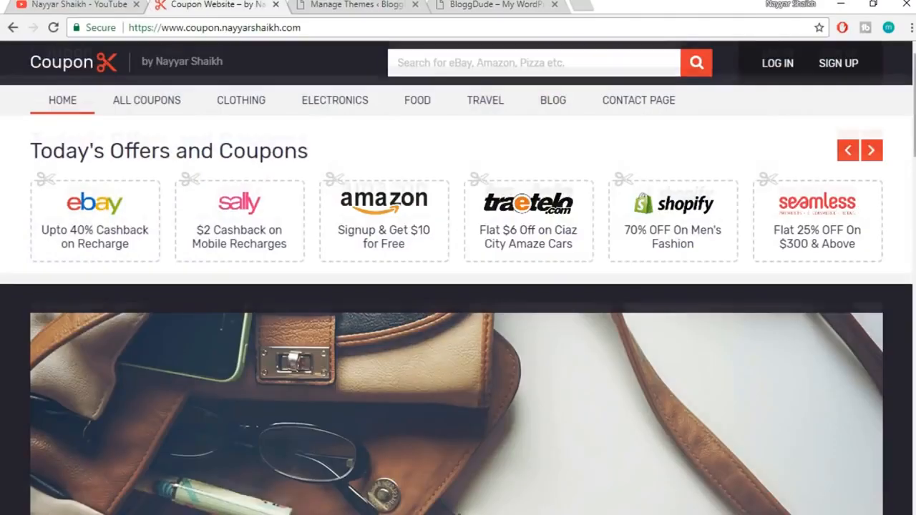
scroll(855, 215, down, 10)
drag(915, 296, 915, 105)
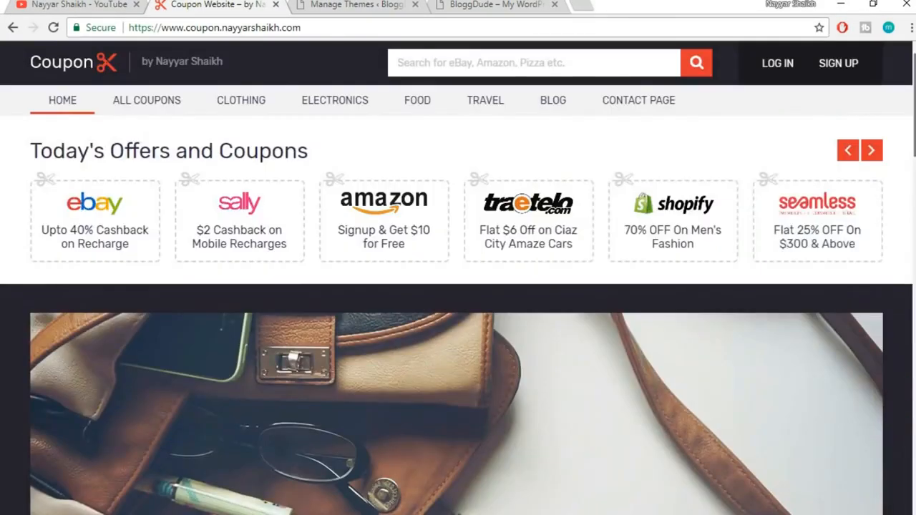
click(476, 5)
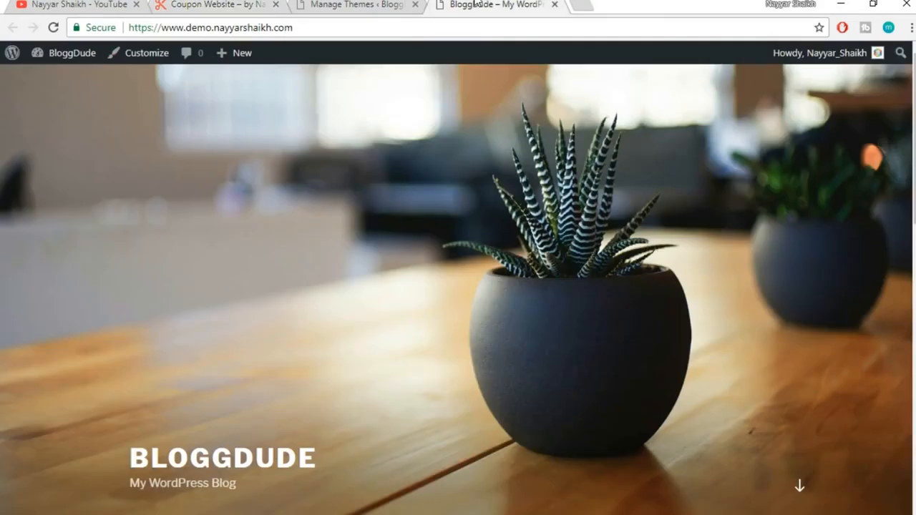
click(351, 6)
click(505, 5)
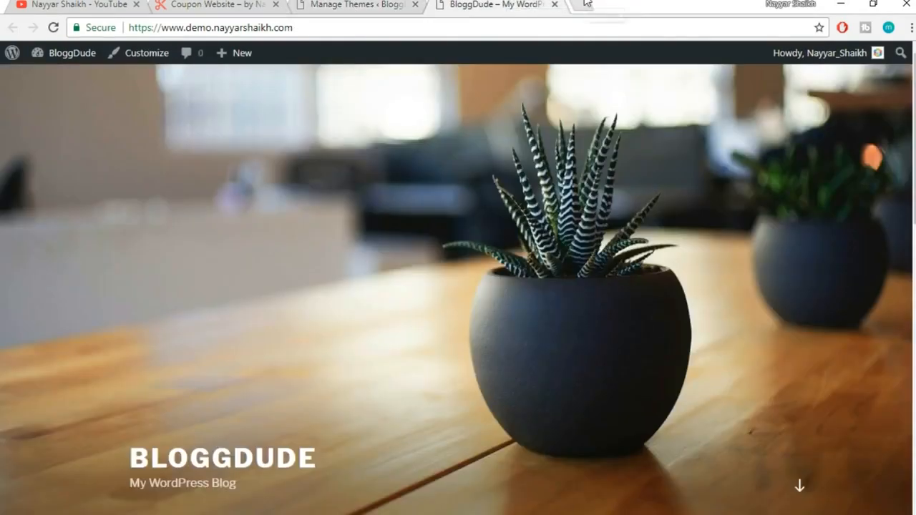
click(583, 5)
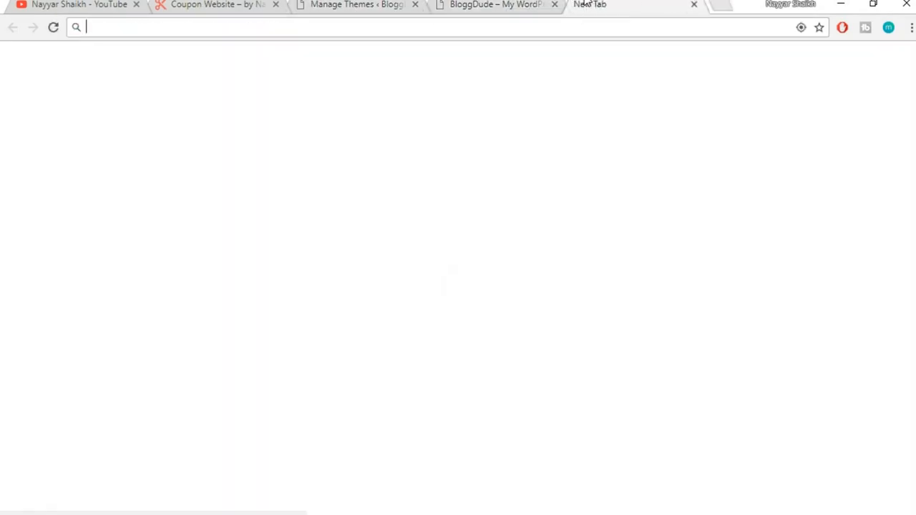
Load bloggdude.com/coupon in the new tab
text(bloggdude.com)
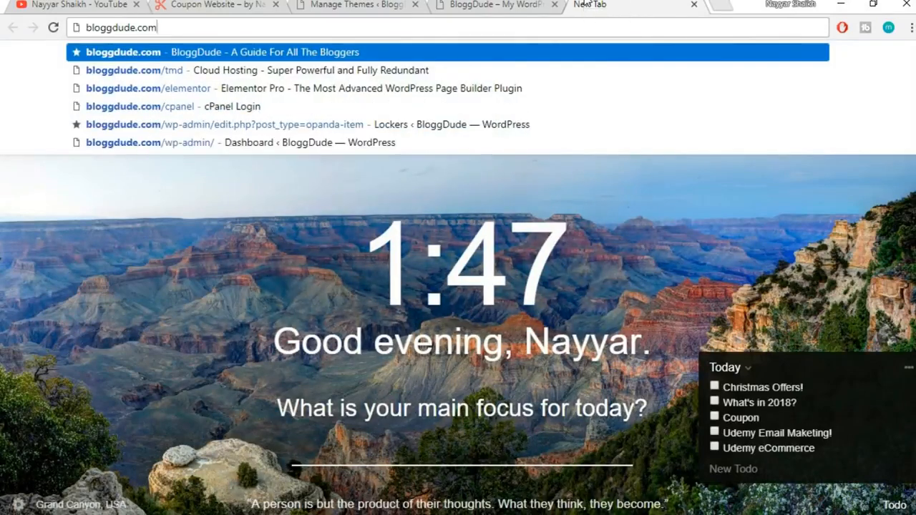
text(/coupon)
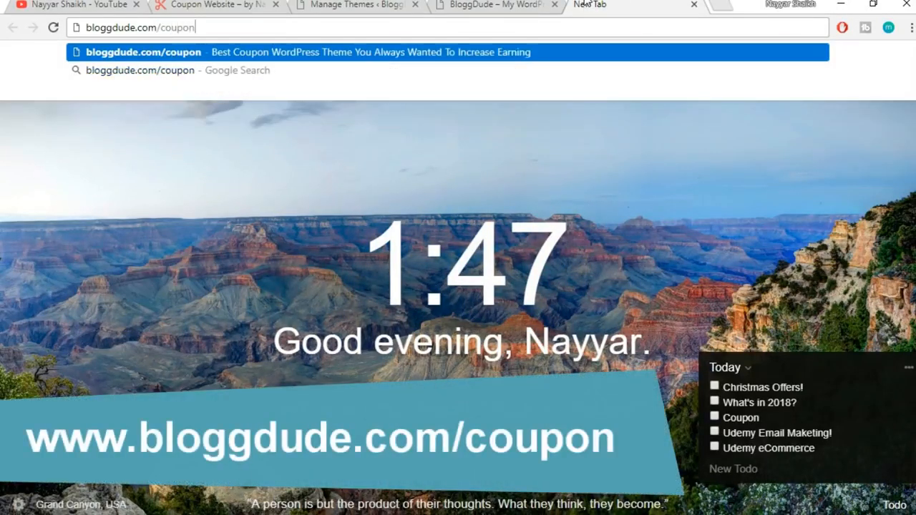
key(Return)
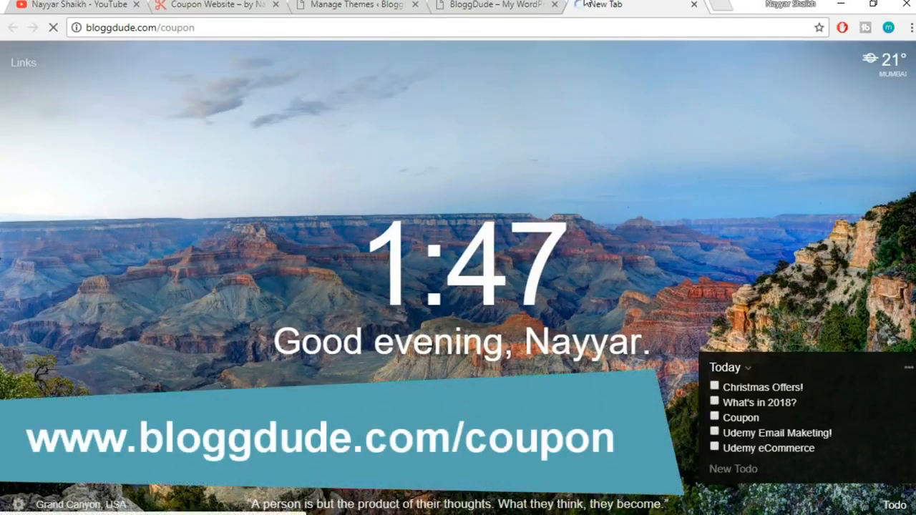
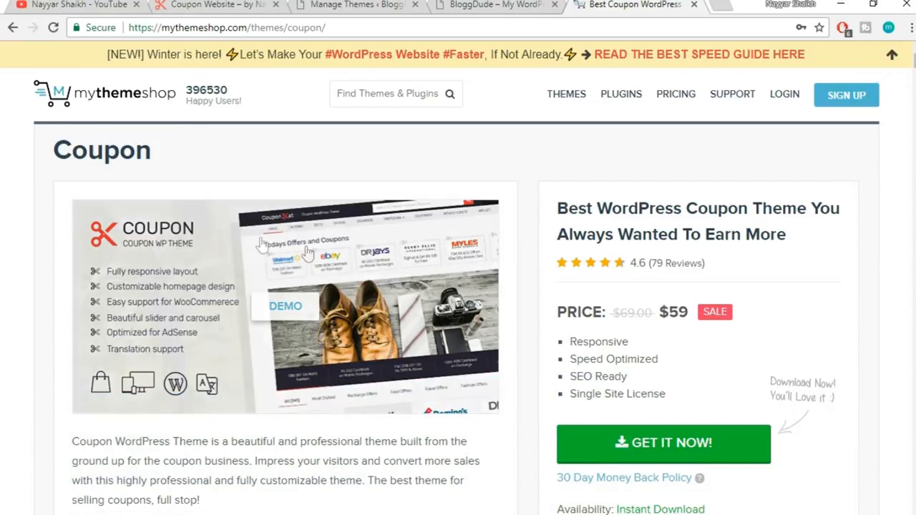
Dismiss the winter promo banner and point out the Coupon theme's $59 sale price
scroll(904, 278, down, 1)
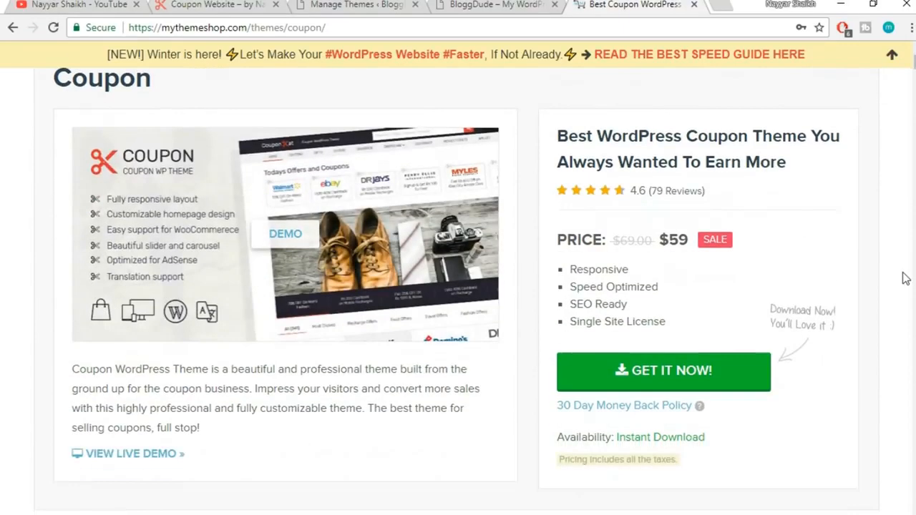
scroll(904, 278, up, 1)
click(895, 60)
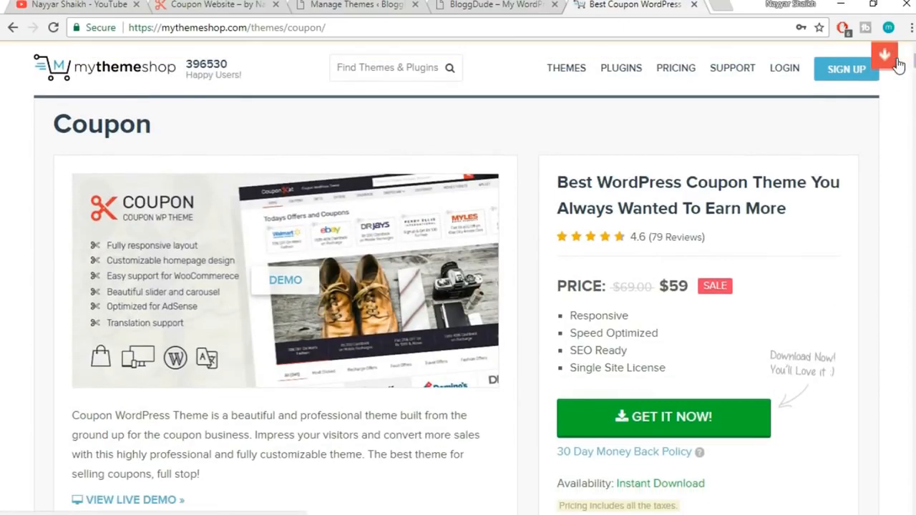
drag(688, 286, 672, 285)
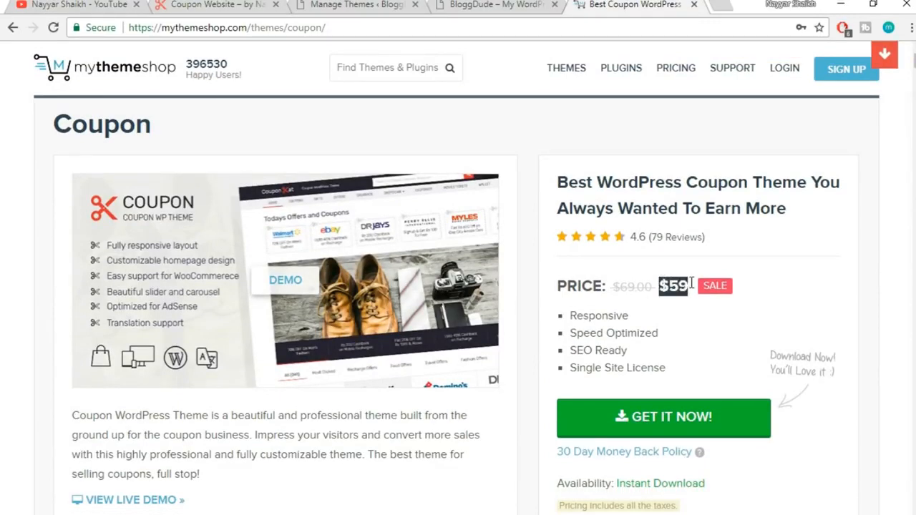
click(691, 283)
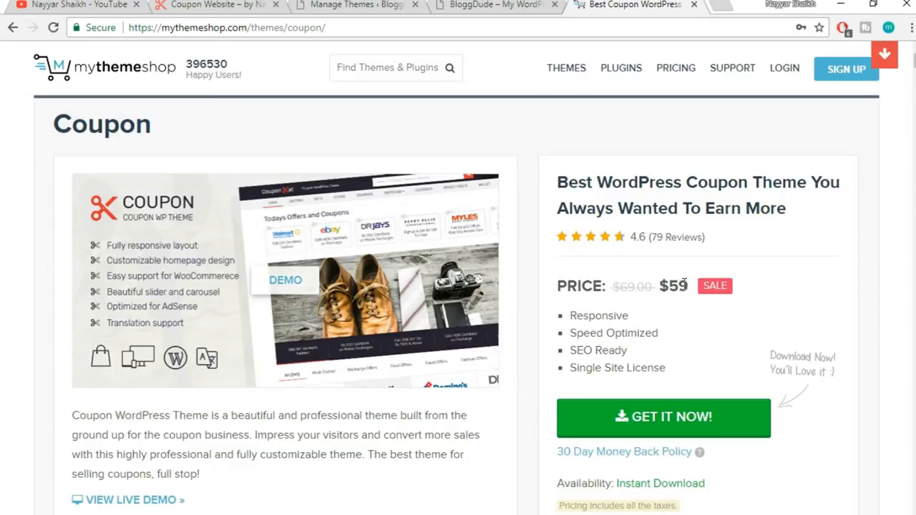
drag(689, 285, 660, 285)
click(663, 287)
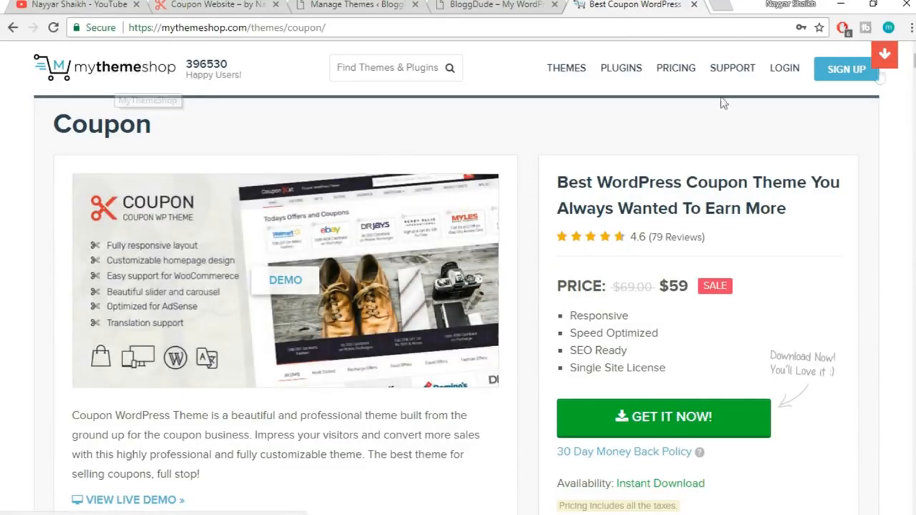
Open the Pricing page, scan the plans table and point out the Free Theme plan
click(668, 75)
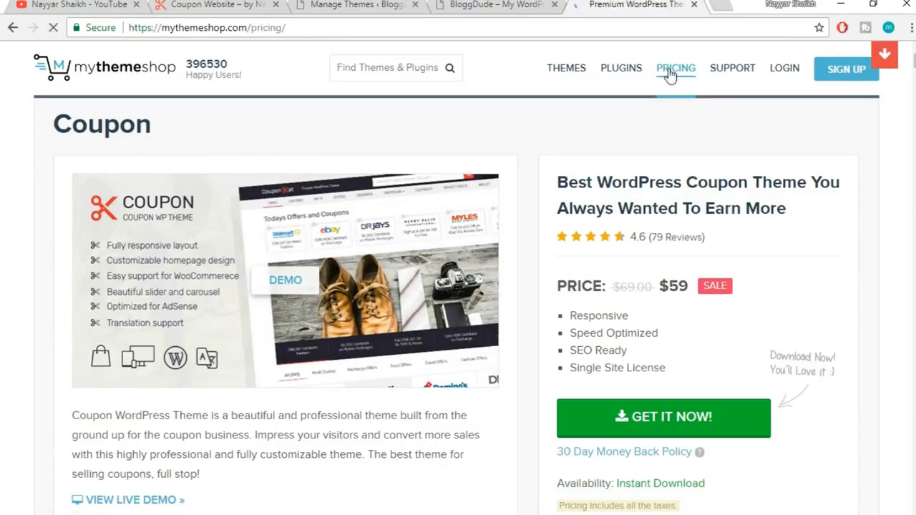
scroll(876, 203, down, 2)
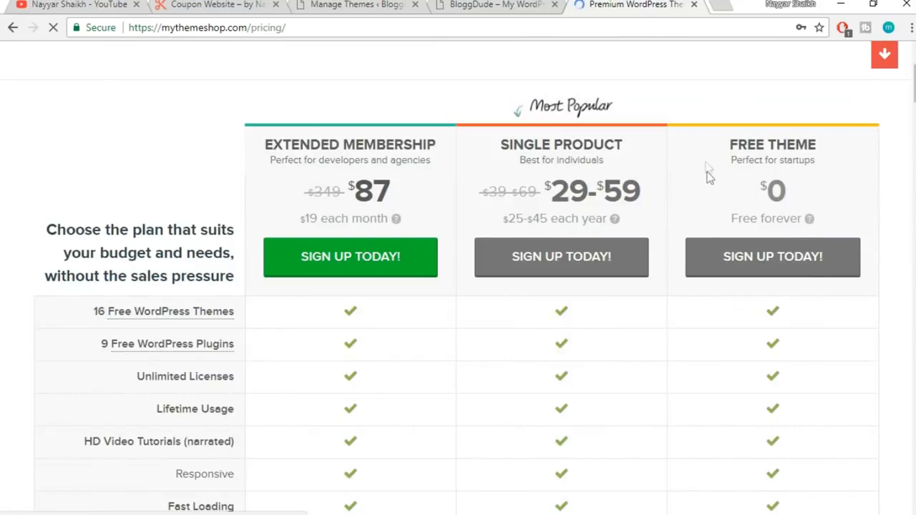
scroll(878, 294, down, 10)
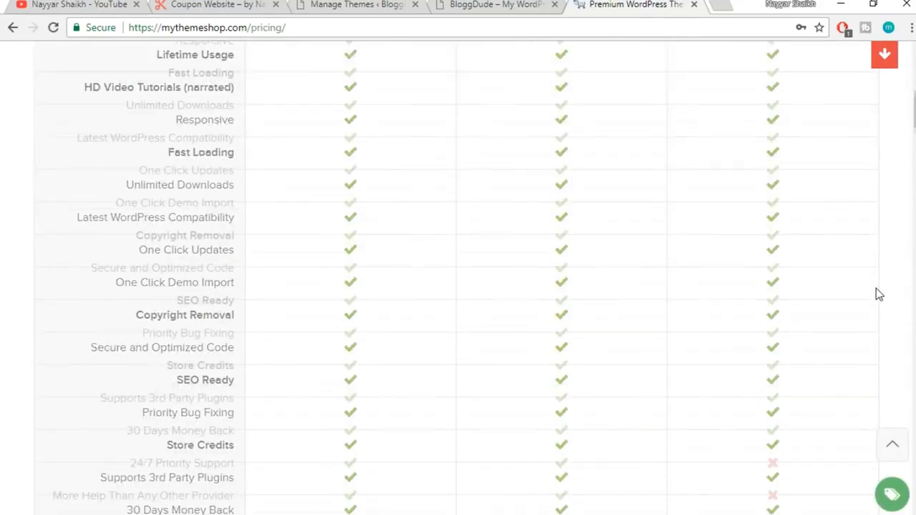
scroll(877, 286, up, 2)
scroll(875, 280, up, 8)
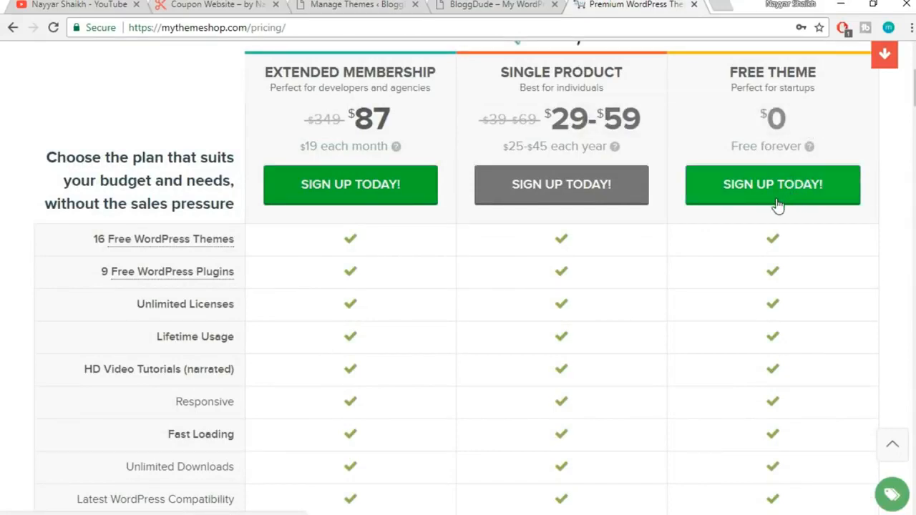
scroll(601, 246, up, 3)
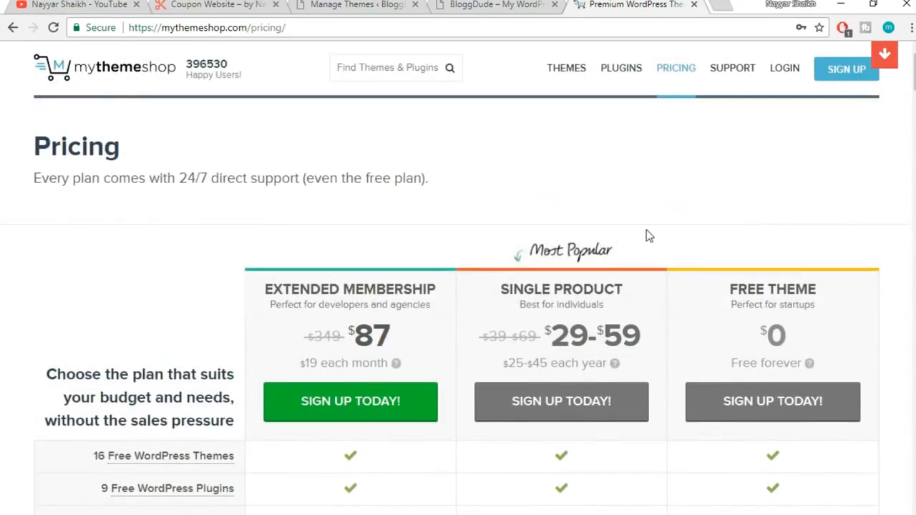
scroll(677, 248, down, 1)
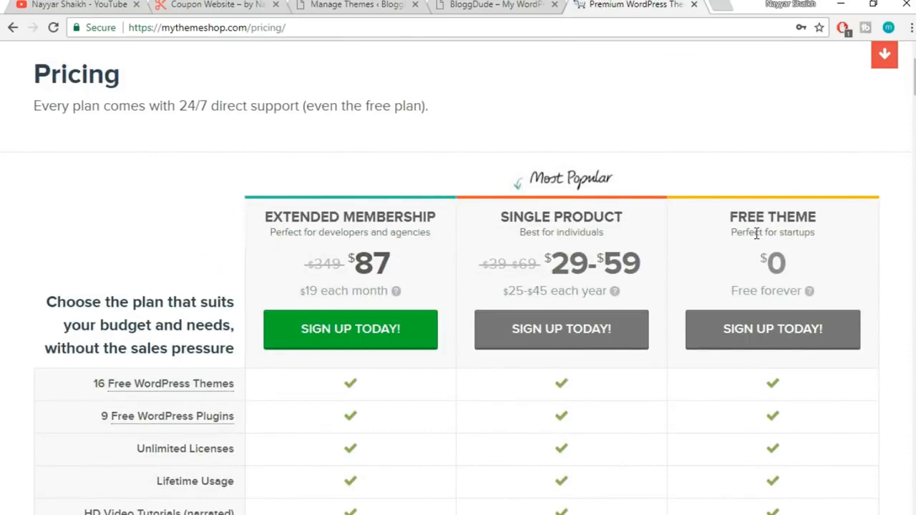
drag(730, 212, 831, 226)
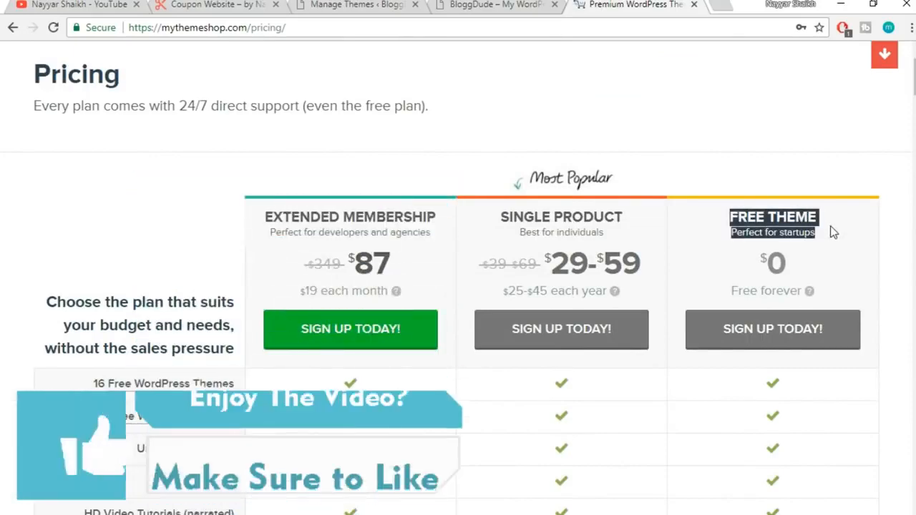
click(828, 231)
scroll(845, 244, down, 2)
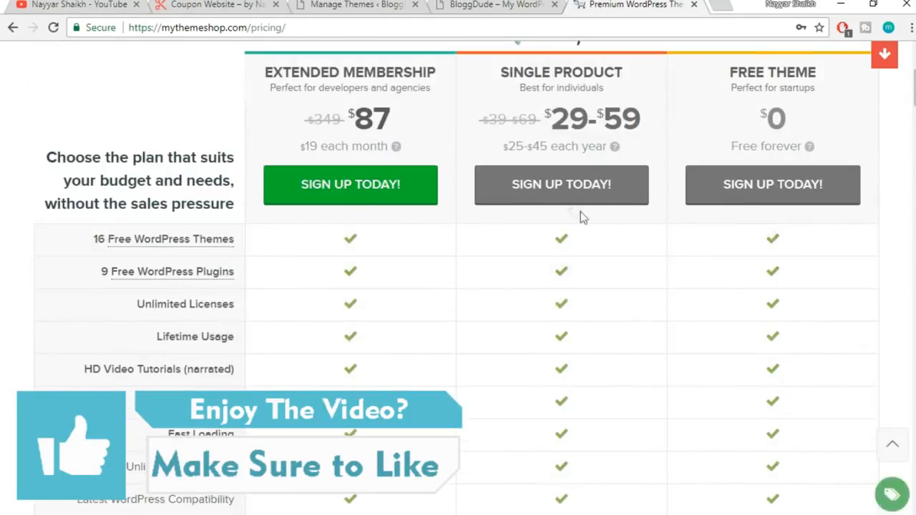
Point out the Single Product plan and its $59 price
drag(502, 72, 626, 77)
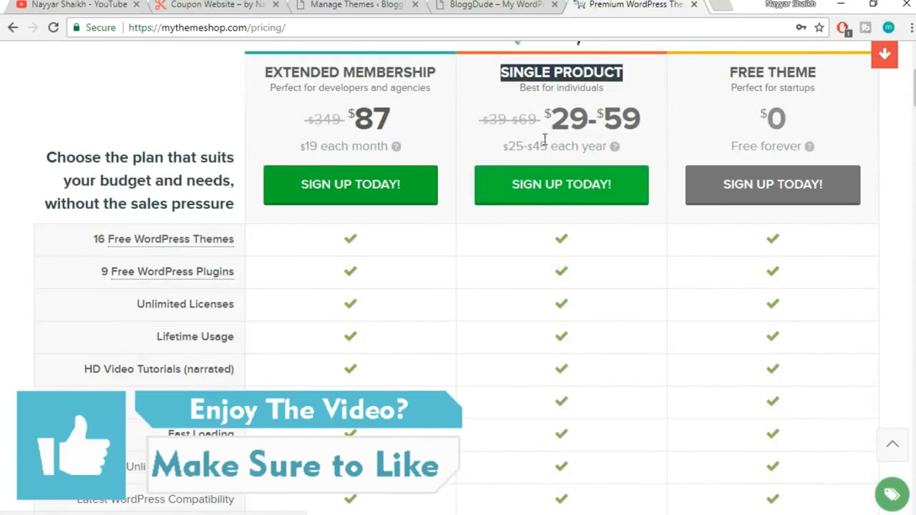
click(632, 84)
drag(494, 78, 640, 78)
drag(641, 119, 605, 120)
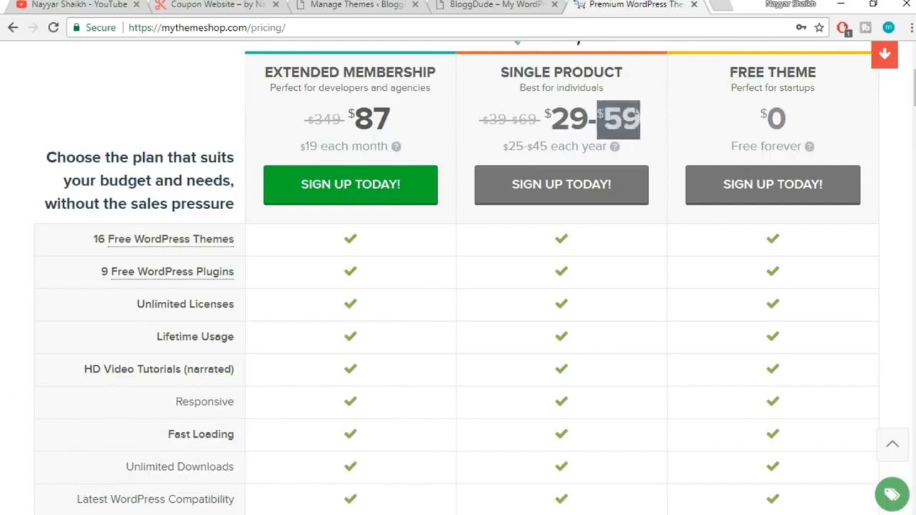
click(638, 115)
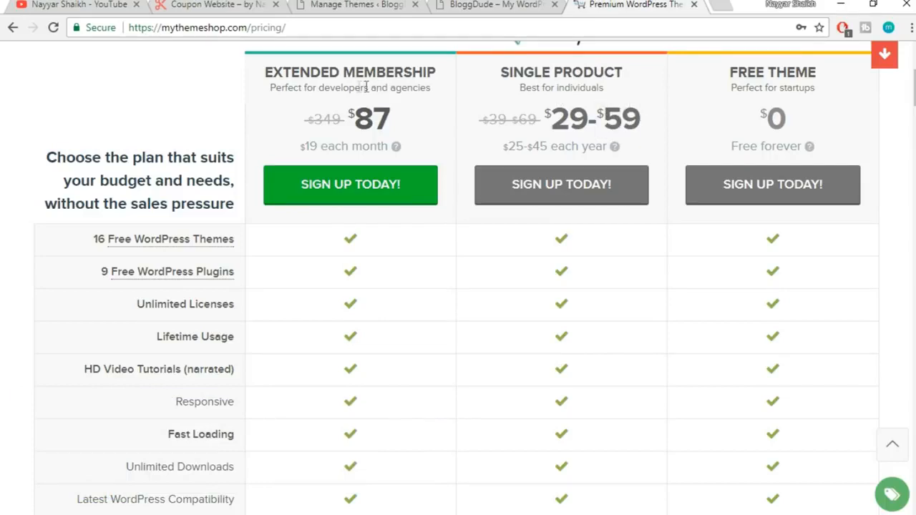
Single out the Extended Membership plan heading and its $87 price
drag(265, 72, 434, 70)
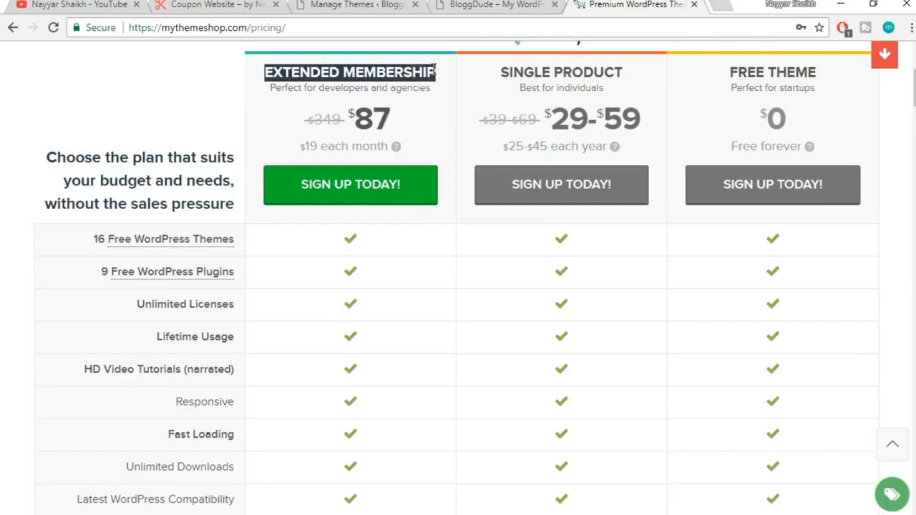
drag(401, 117, 356, 114)
click(399, 120)
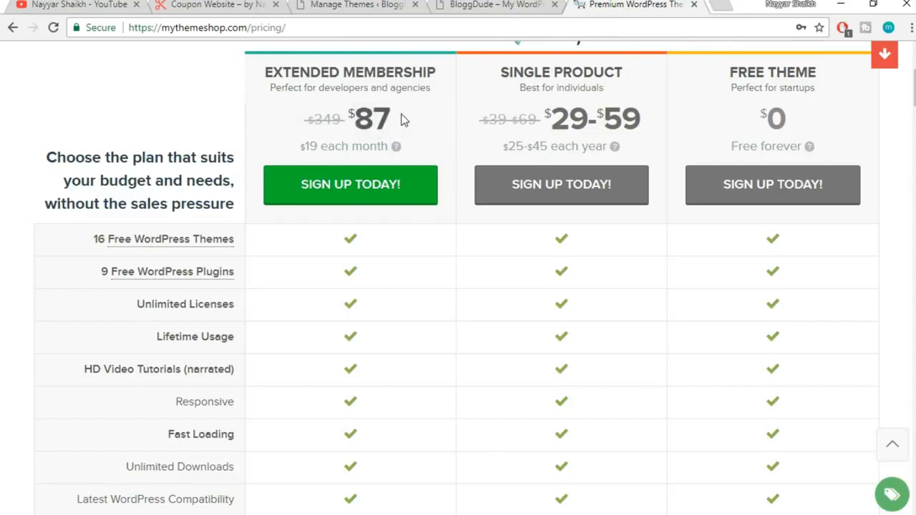
drag(387, 122, 356, 113)
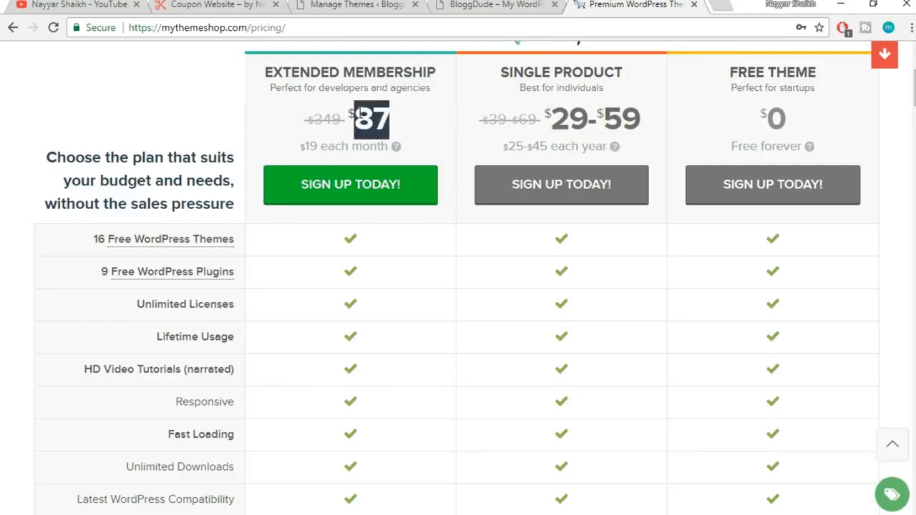
click(394, 119)
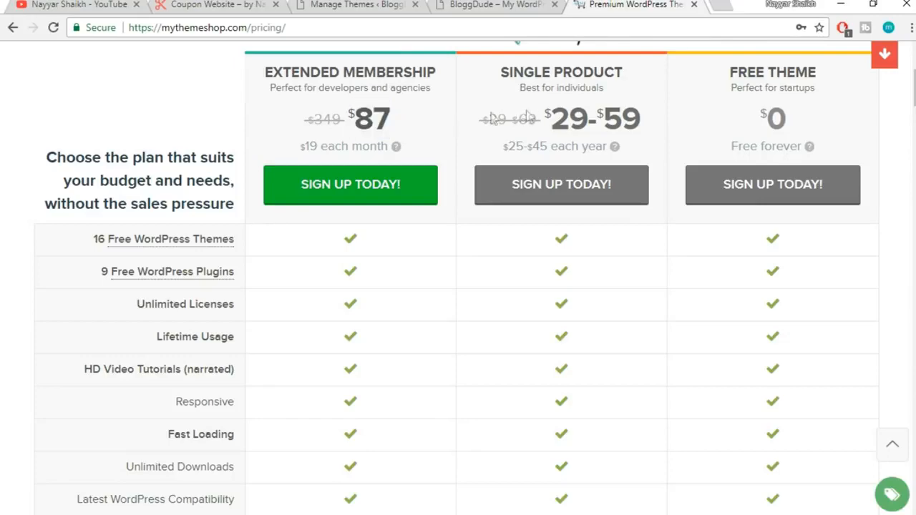
scroll(396, 330, down, 8)
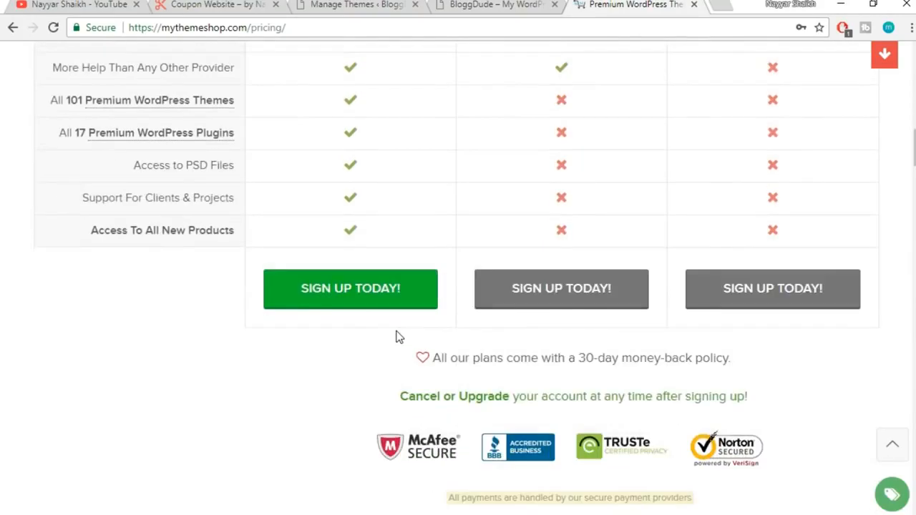
scroll(317, 253, up, 1)
mouse_move(101, 184)
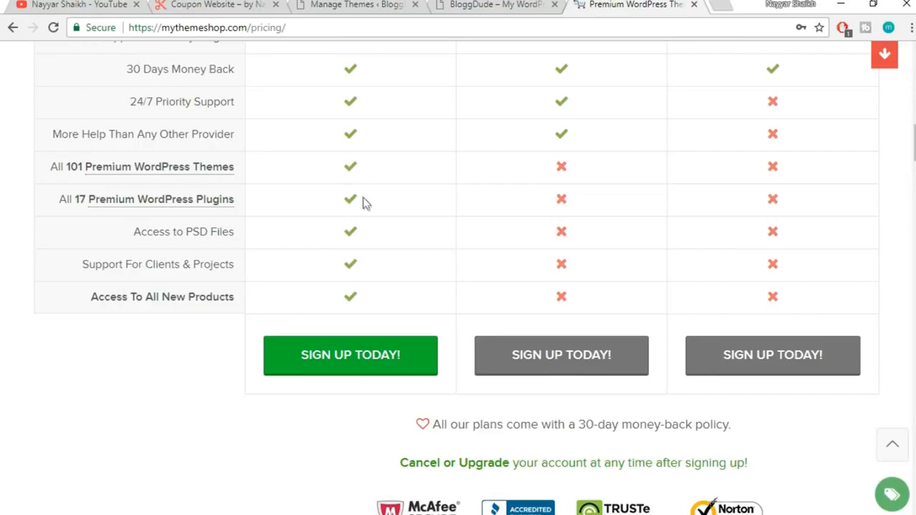
scroll(396, 309, up, 13)
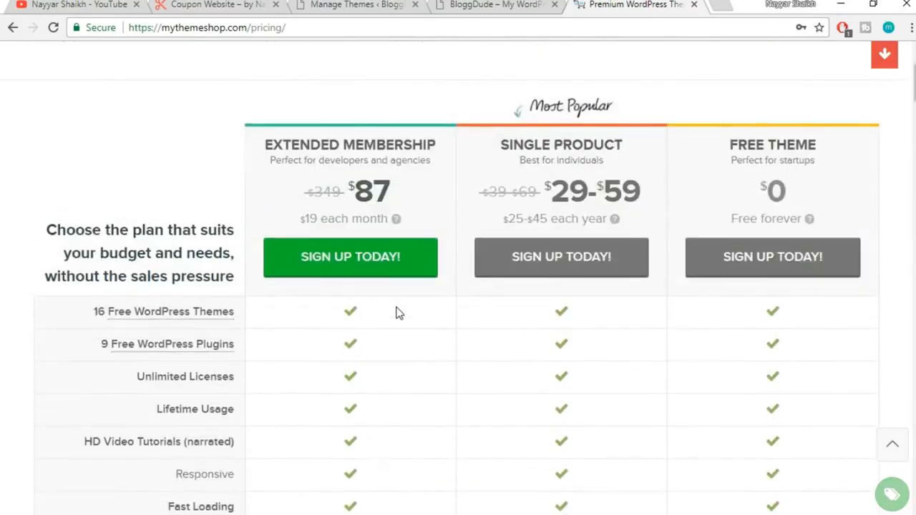
scroll(398, 307, down, 2)
double_click(398, 193)
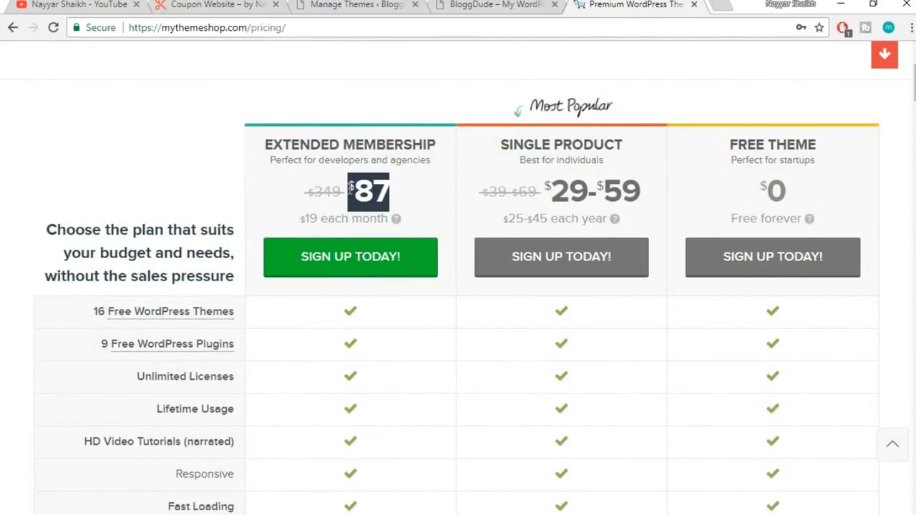
click(397, 193)
Compare the $87 Extended Membership price with the $59 Single Product price
scroll(406, 315, down, 8)
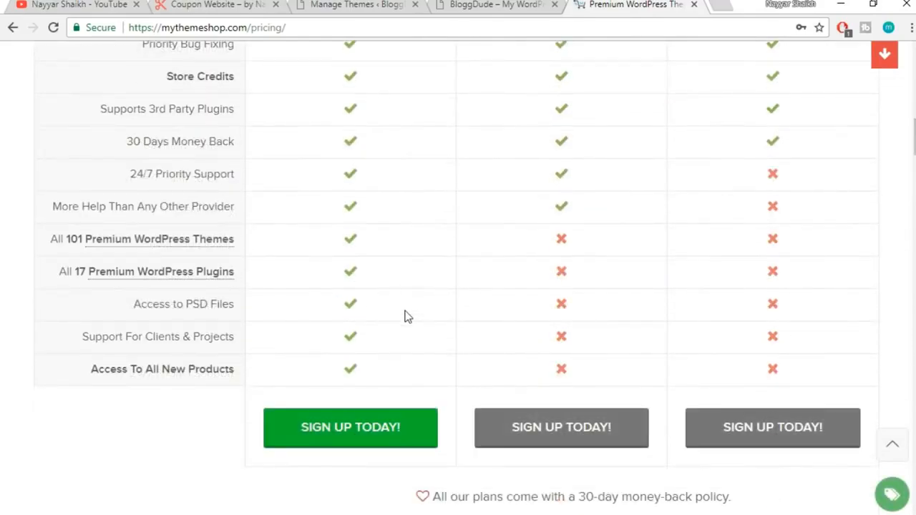
mouse_move(120, 279)
scroll(373, 306, up, 10)
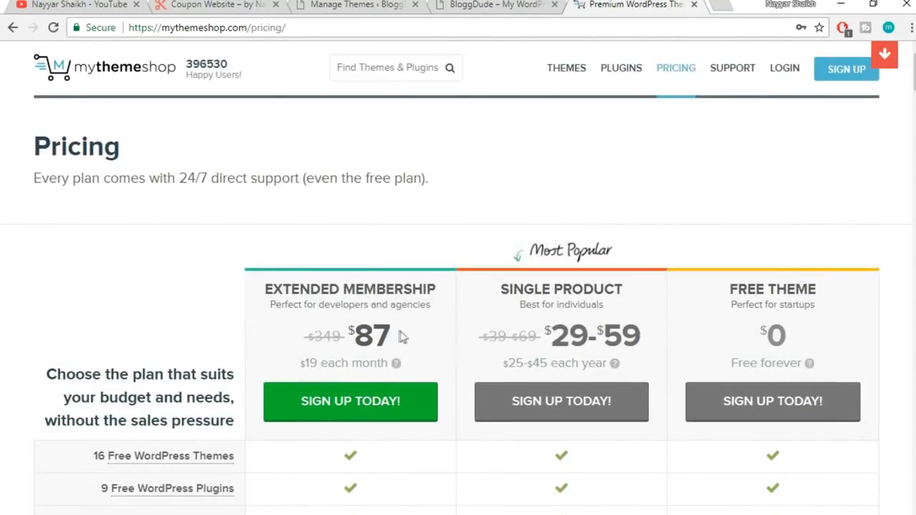
drag(401, 337, 341, 335)
click(392, 331)
drag(650, 339, 600, 337)
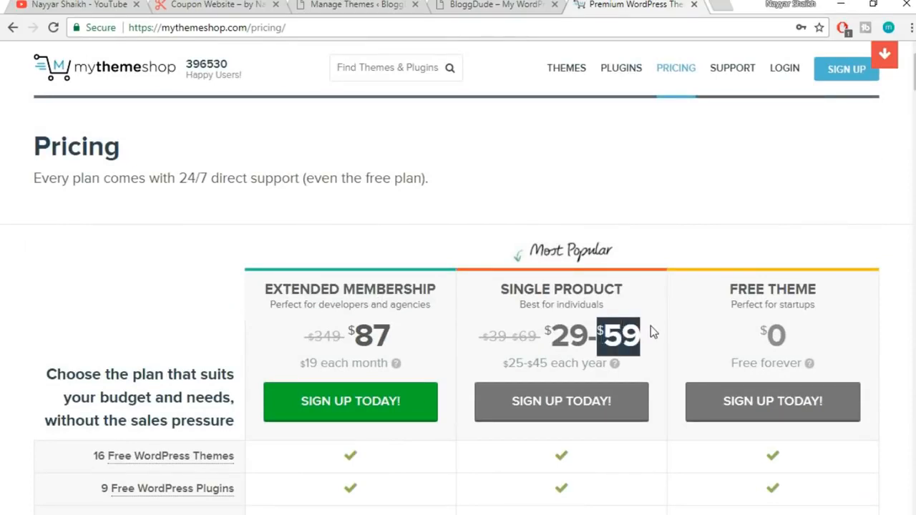
drag(414, 334, 364, 334)
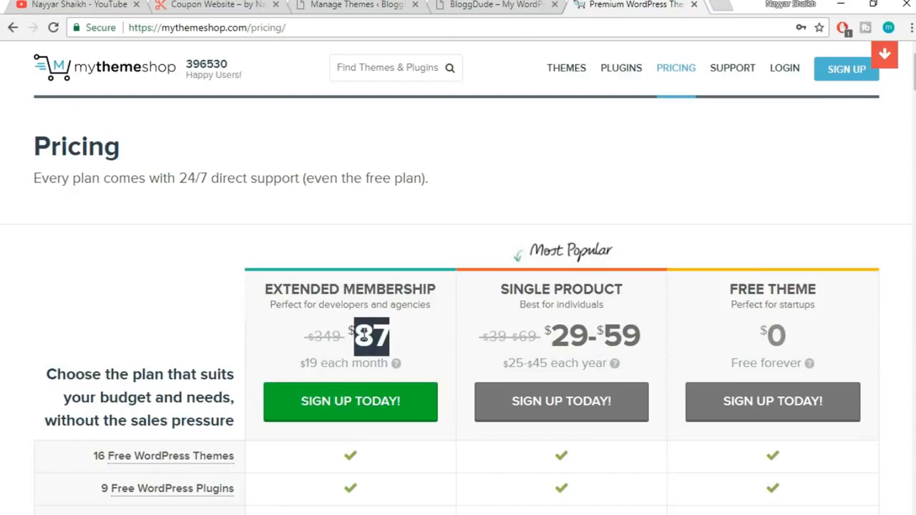
scroll(423, 335, down, 10)
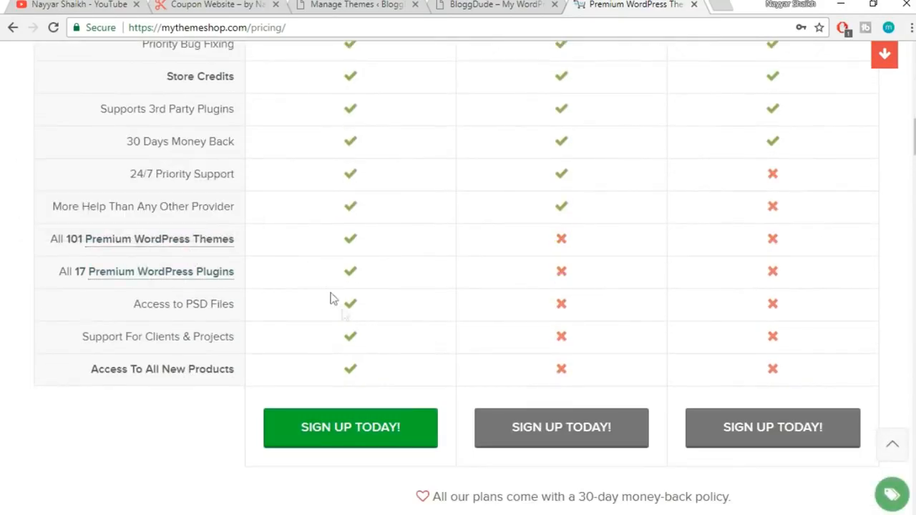
scroll(392, 363, up, 5)
scroll(393, 363, up, 8)
click(339, 119)
Mark the Extended Membership plan name again and return to the top of the table
drag(263, 81, 439, 77)
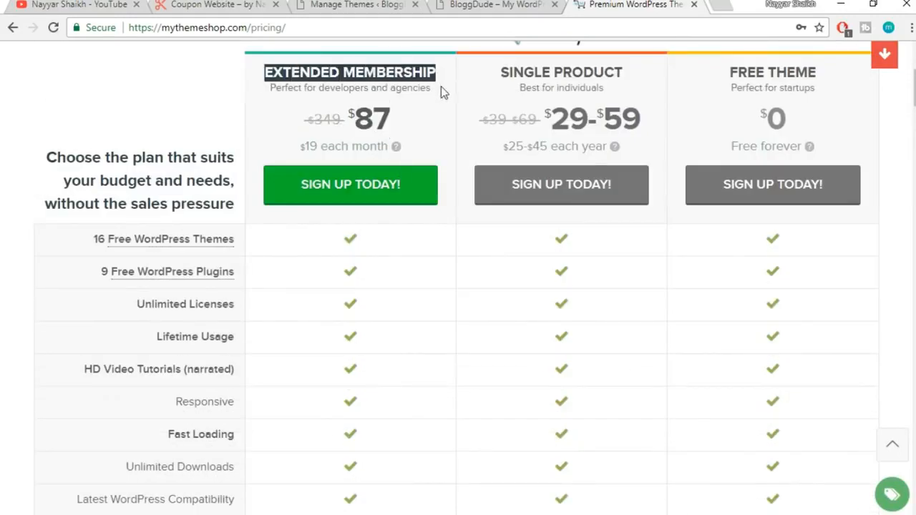
scroll(429, 327, down, 5)
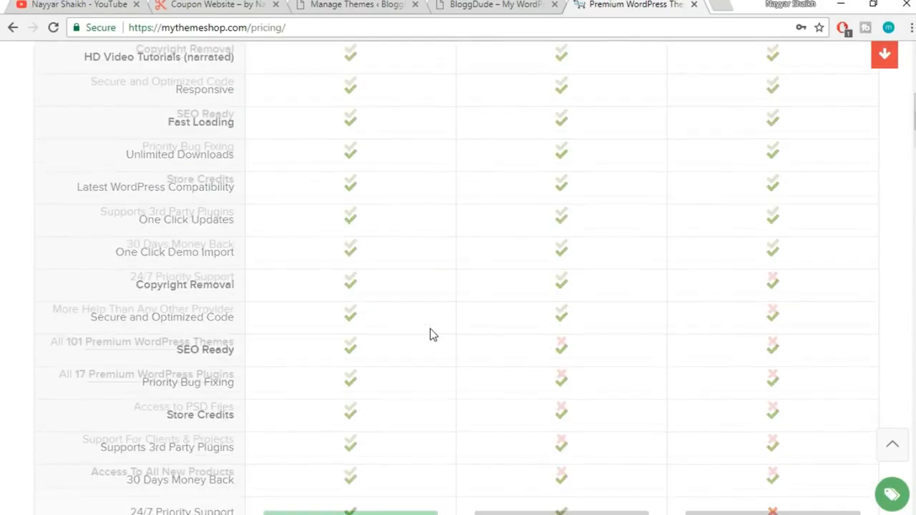
scroll(430, 331, down, 5)
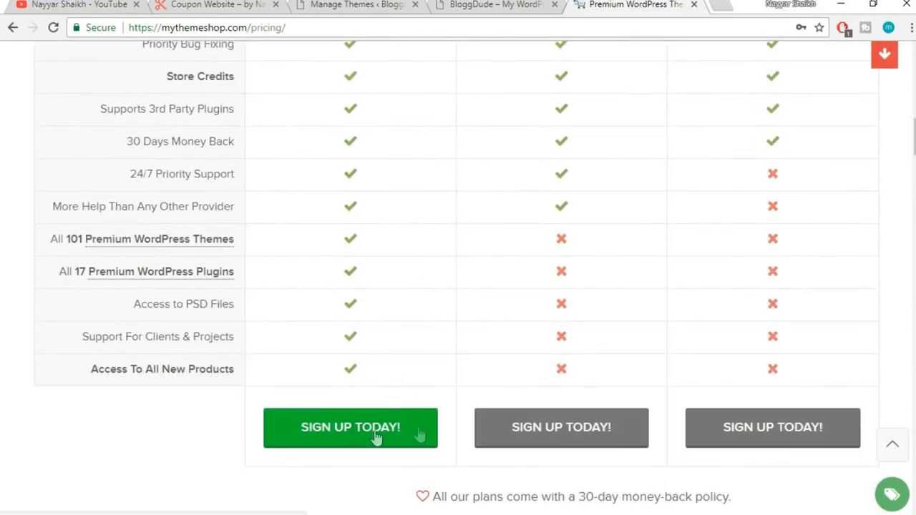
scroll(411, 407, up, 10)
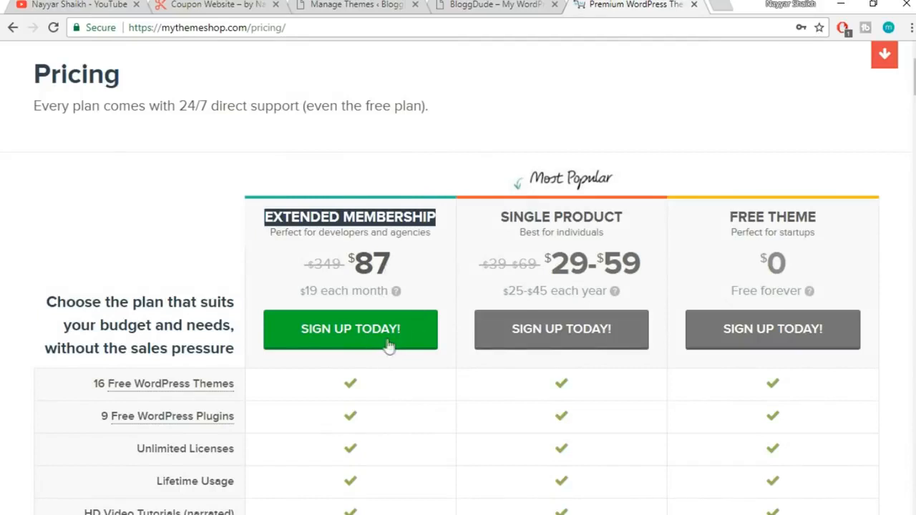
Sign up for Extended Membership and point out the 15 store credits deducted
click(378, 335)
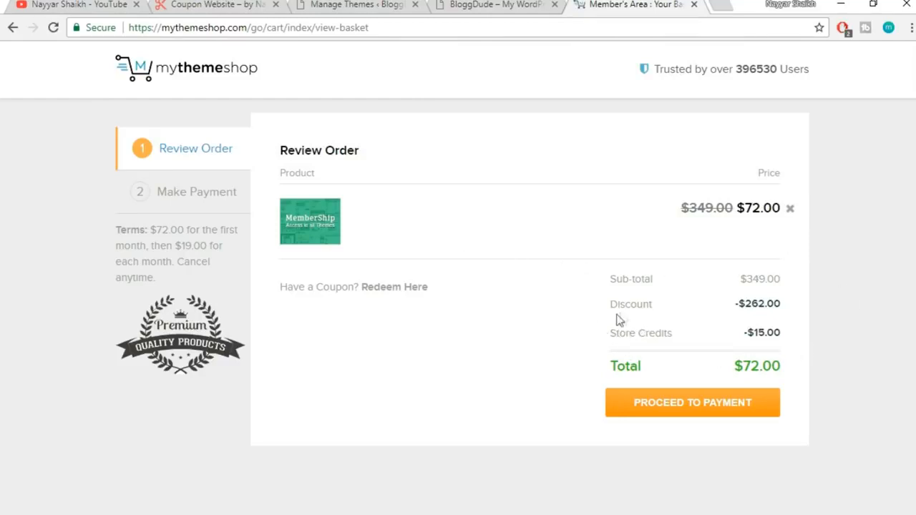
drag(595, 343, 706, 337)
click(706, 337)
drag(685, 339, 617, 336)
click(707, 338)
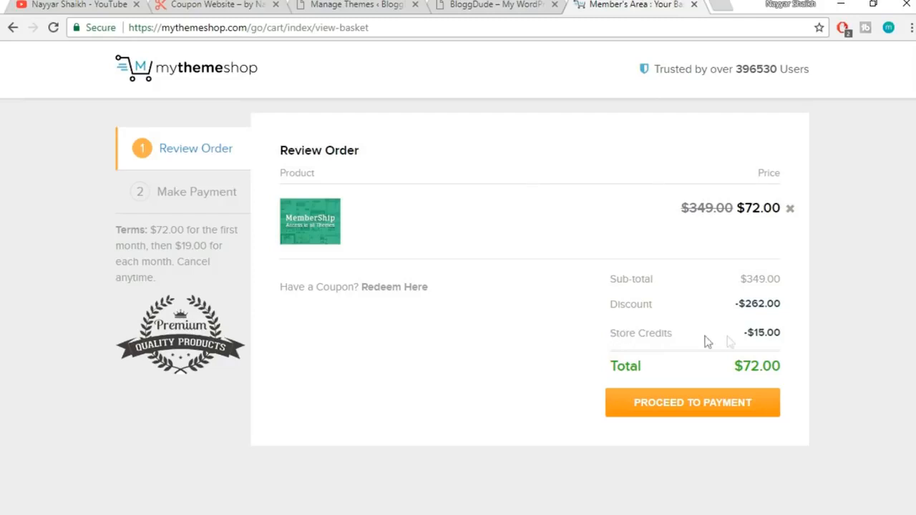
drag(754, 332, 767, 334)
click(770, 333)
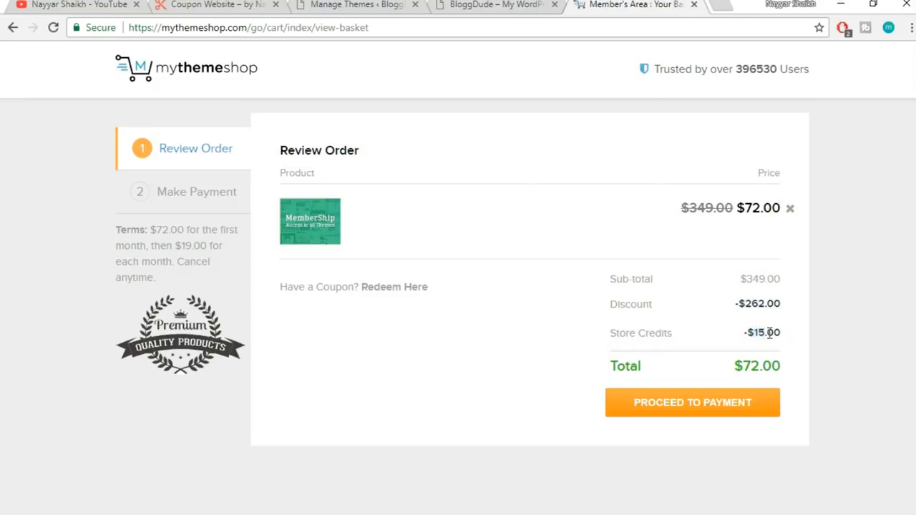
Review the $72 order total and proceed to the payment-method step
drag(802, 370, 646, 372)
click(721, 372)
drag(761, 362, 777, 363)
click(790, 364)
drag(608, 371, 769, 368)
click(777, 370)
click(709, 419)
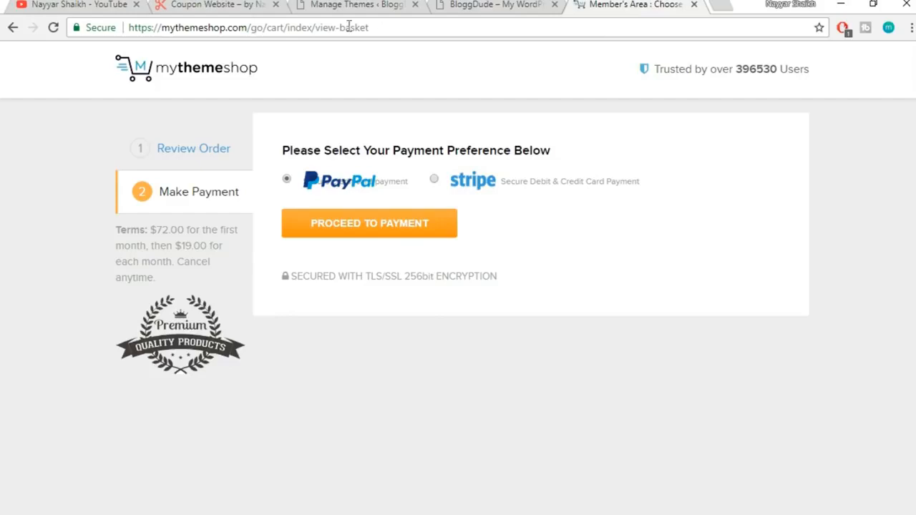
Leave checkout for the MyThemeShop homepage and open the Member's Area dashboard
drag(250, 27, 612, 24)
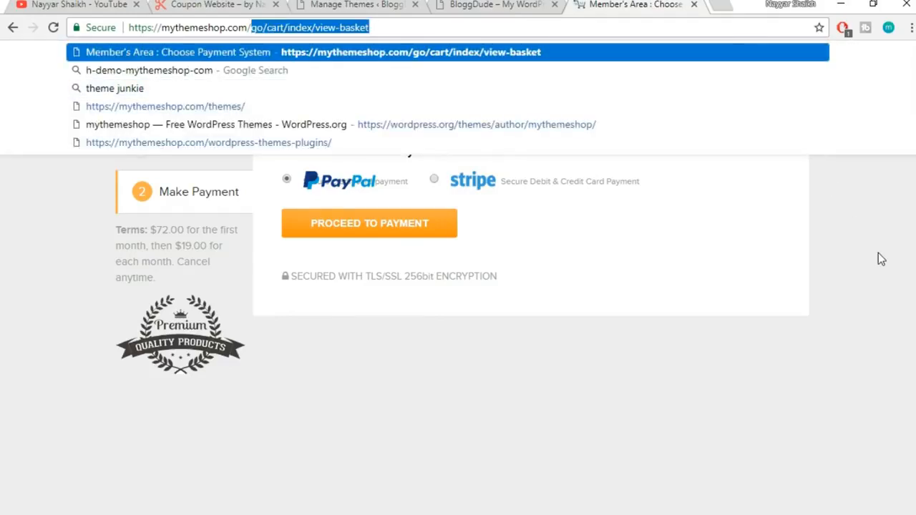
key(BackSpace)
key(Return)
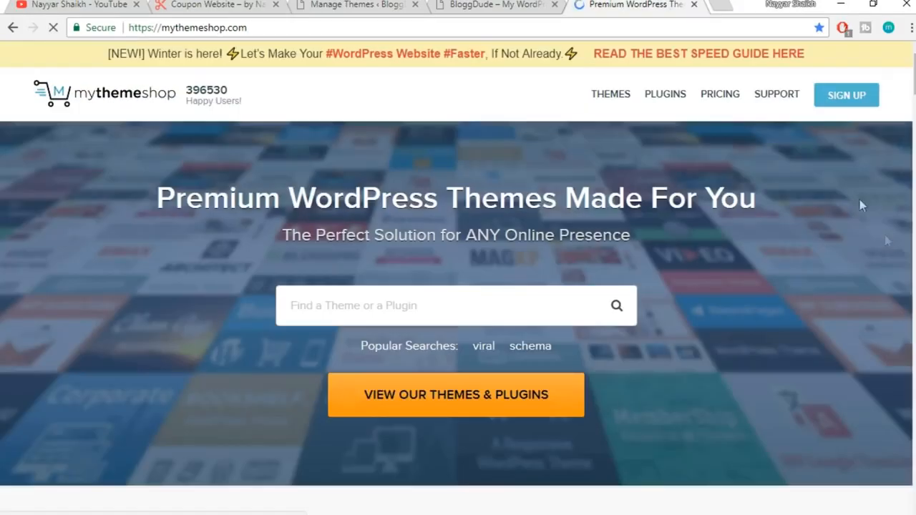
mouse_move(823, 100)
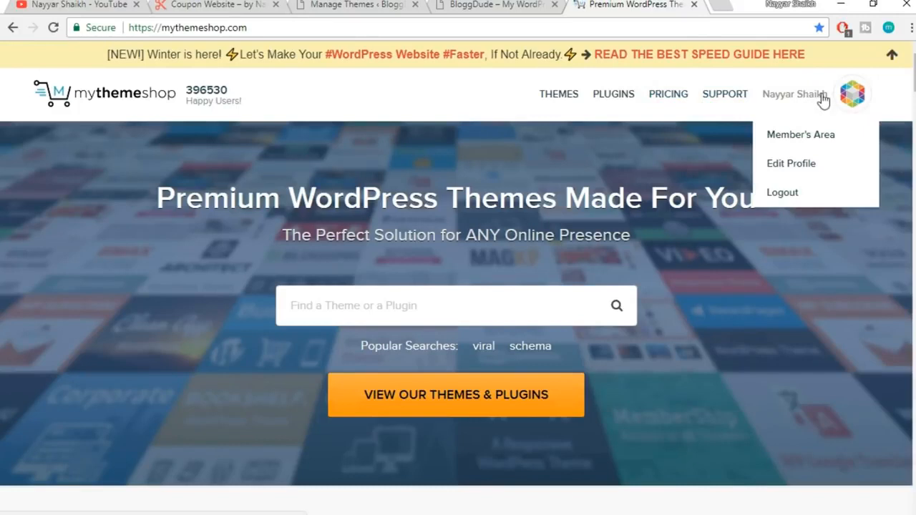
click(820, 141)
scroll(874, 205, down, 1)
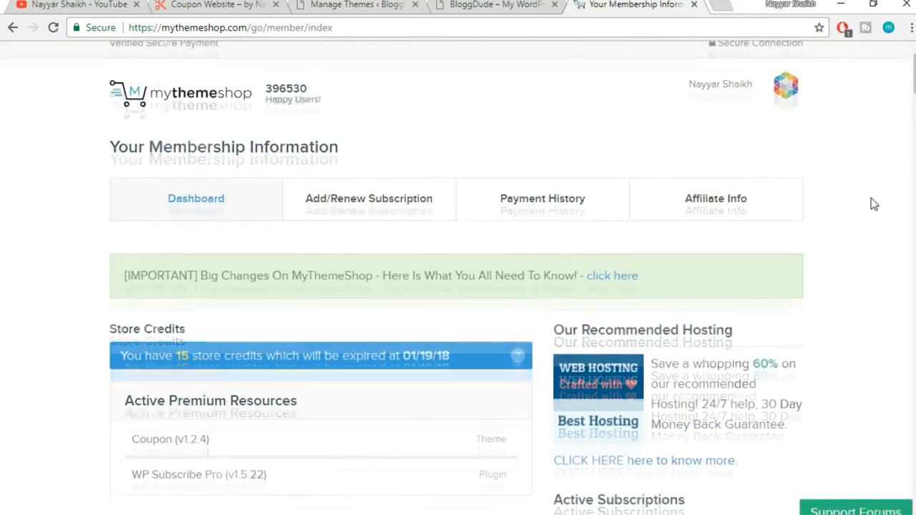
scroll(874, 204, down, 2)
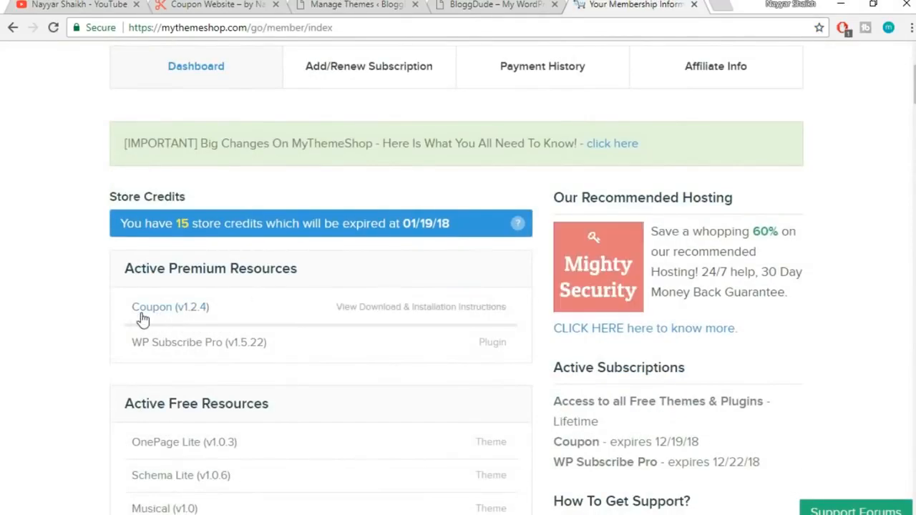
Expand the Coupon (v1.2.4) install instructions and download its theme files, cancelling the duplicate download
click(263, 322)
scroll(303, 321, down, 3)
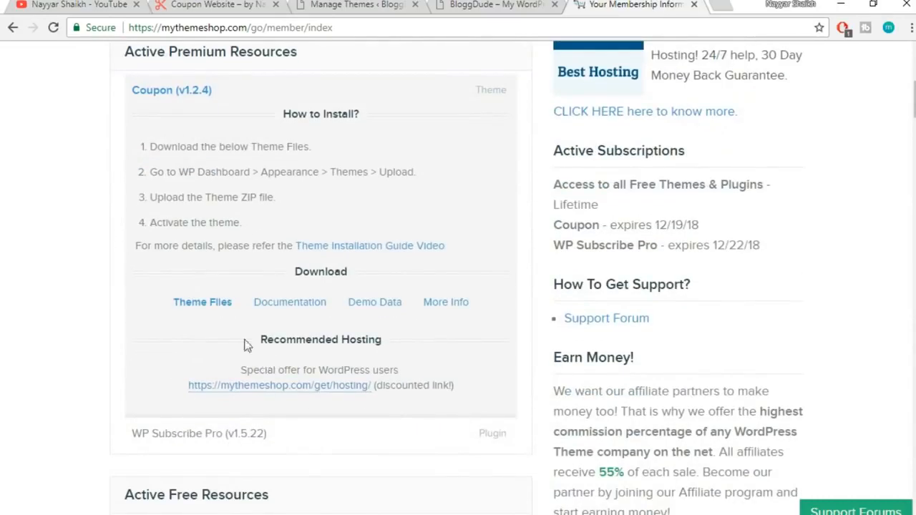
scroll(241, 321, up, 1)
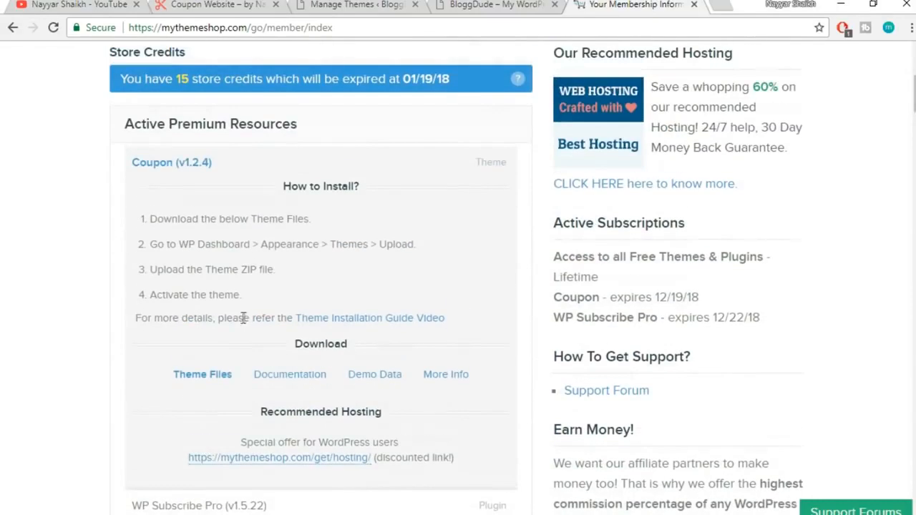
click(220, 385)
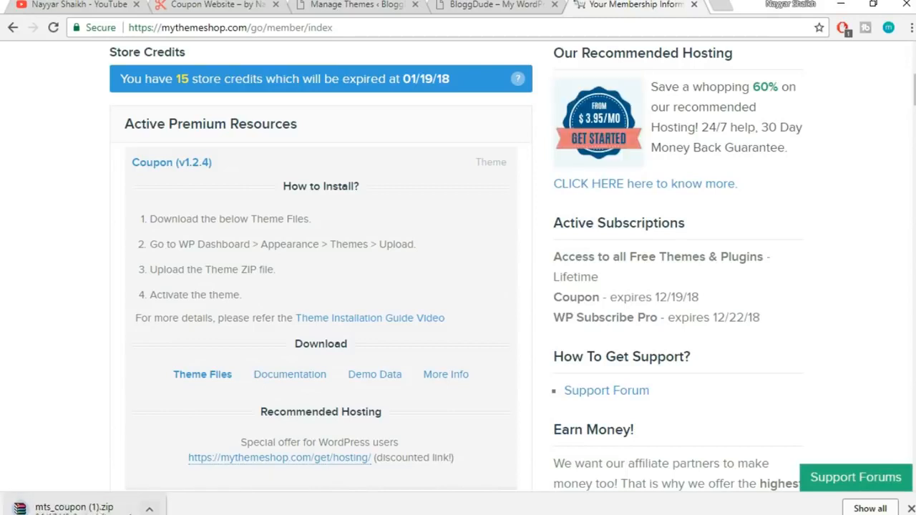
click(149, 509)
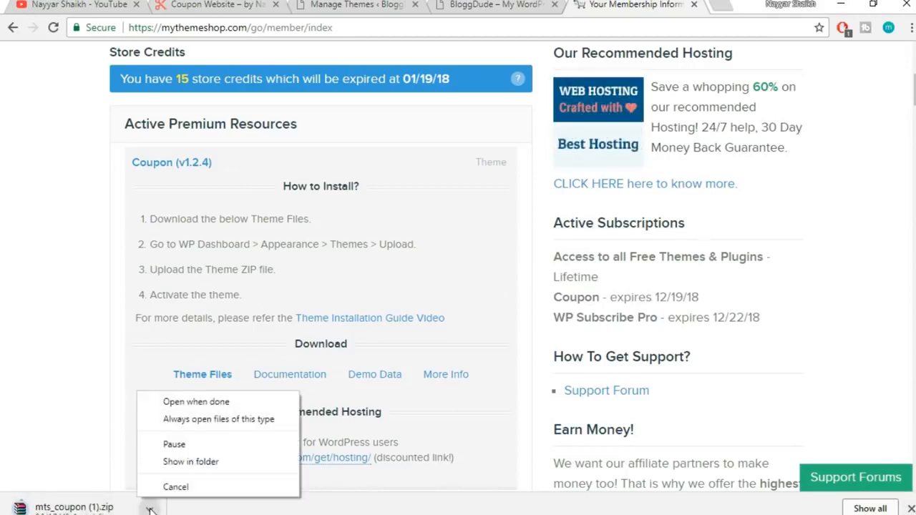
click(174, 488)
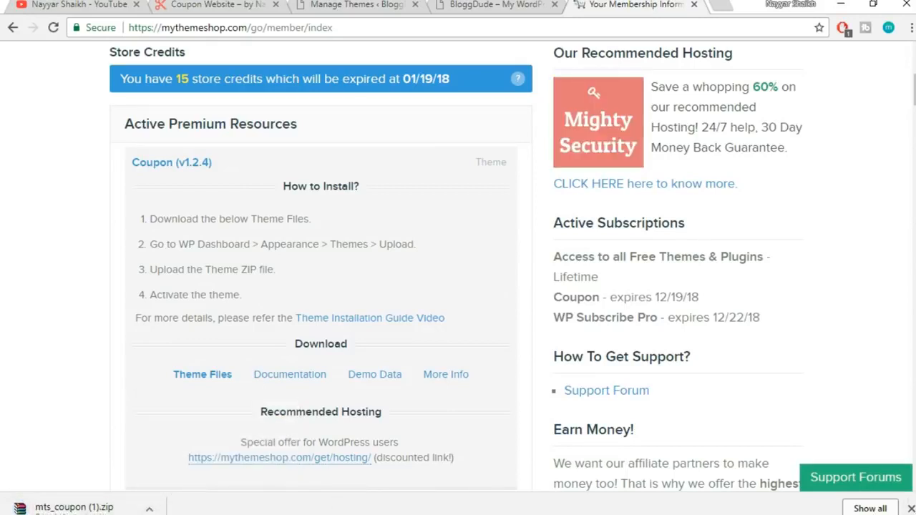
click(910, 508)
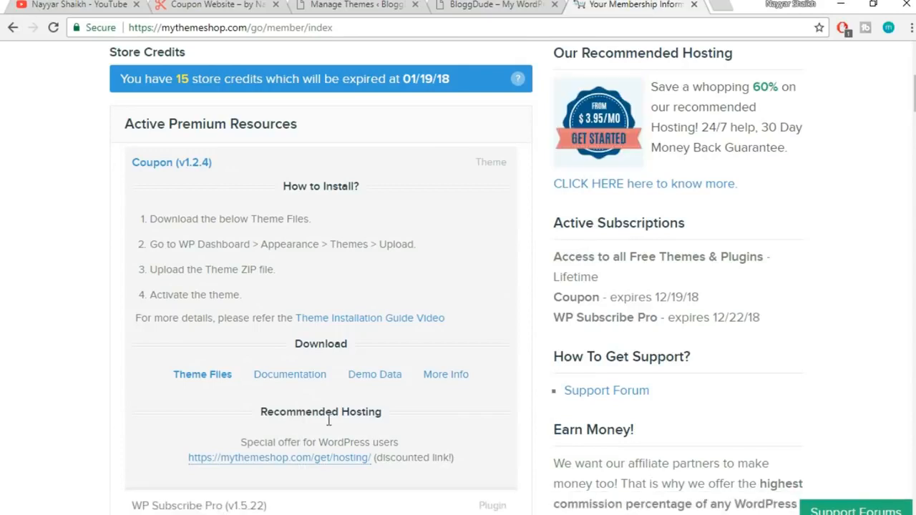
scroll(329, 422, up, 2)
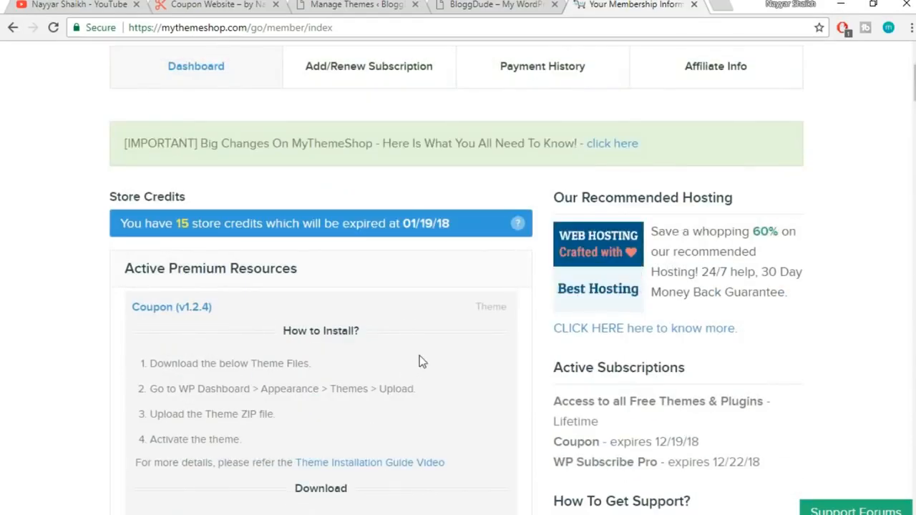
scroll(572, 301, up, 2)
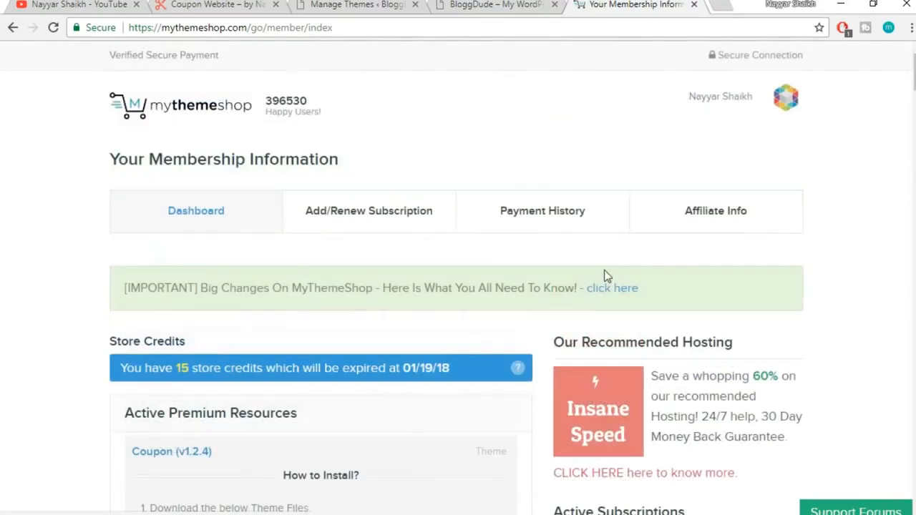
Close the MyThemeShop tab and choose mts_coupon.zip in WordPress's Upload Theme form
click(694, 5)
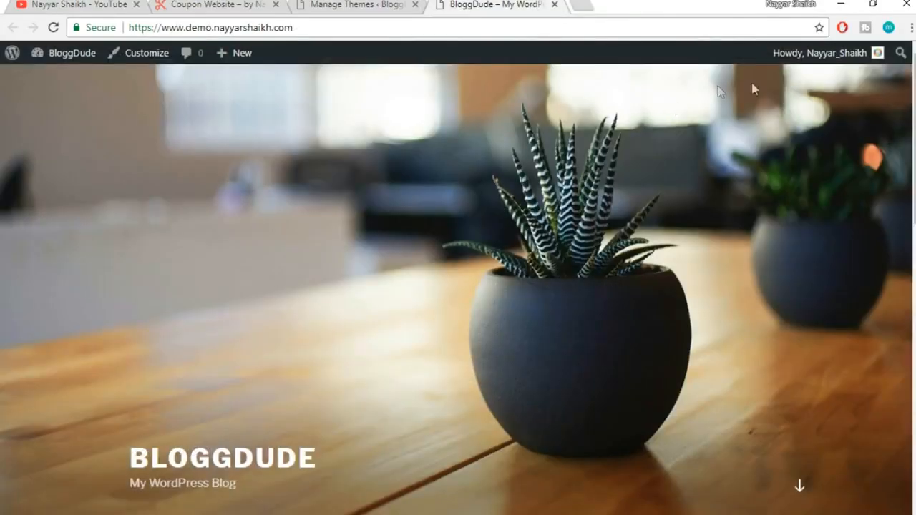
click(353, 5)
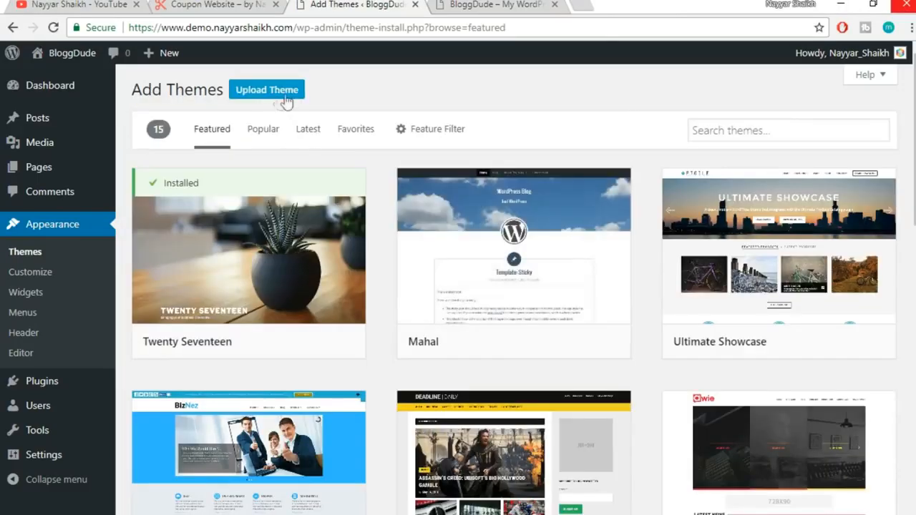
click(279, 96)
click(410, 219)
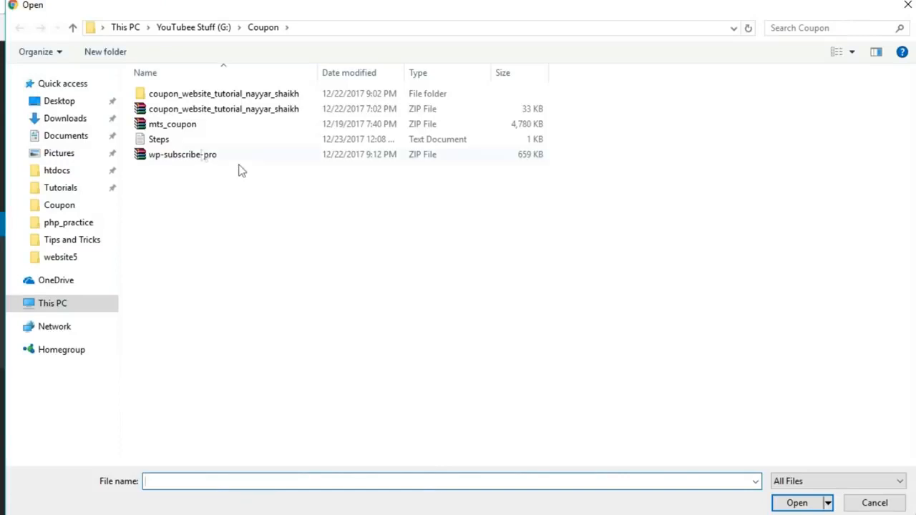
click(177, 129)
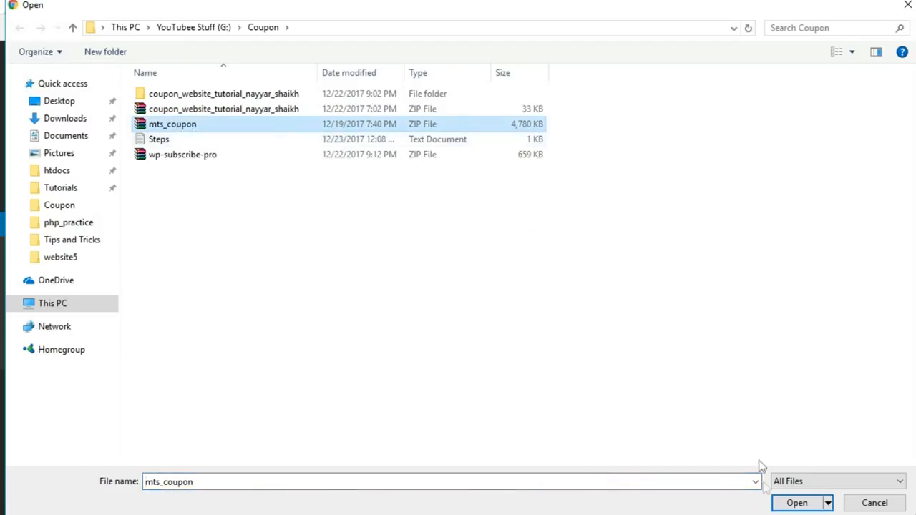
click(794, 503)
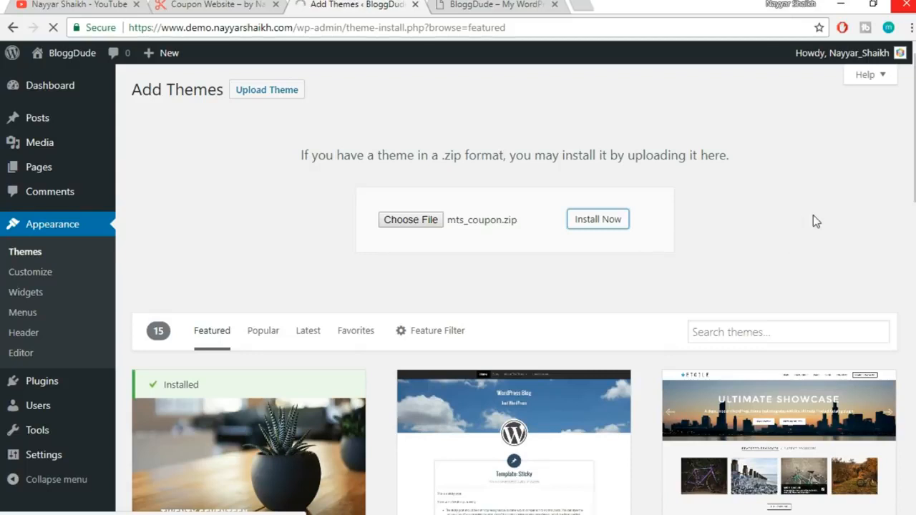
Install the Coupon theme from mts_coupon.zip until WordPress reports 'Theme installed successfully'
click(66, 5)
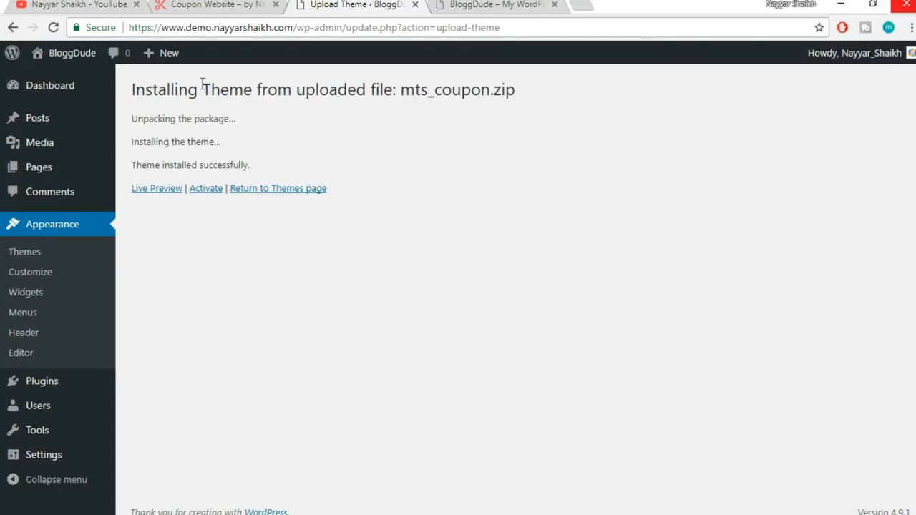
click(78, 6)
Browse the YouTube channel's latest videos, then return to the WordPress theme install result
scroll(460, 342, down, 2)
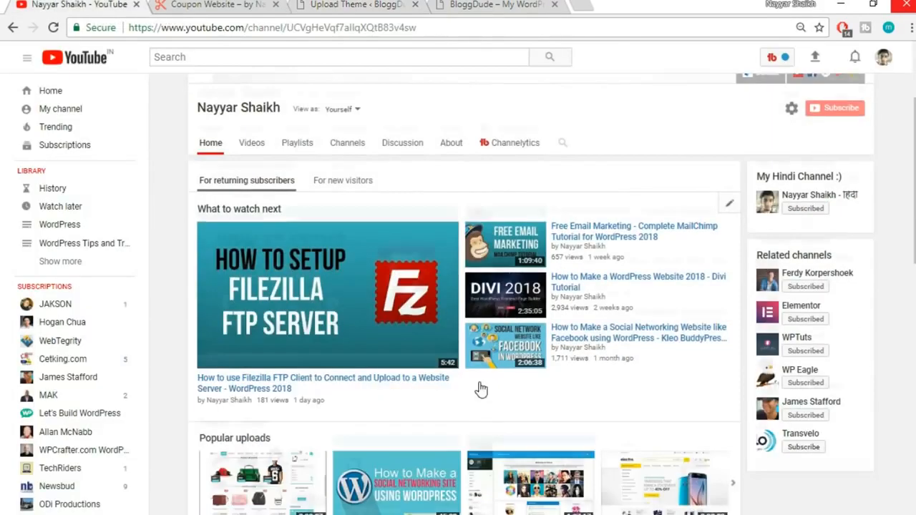
scroll(426, 401, down, 4)
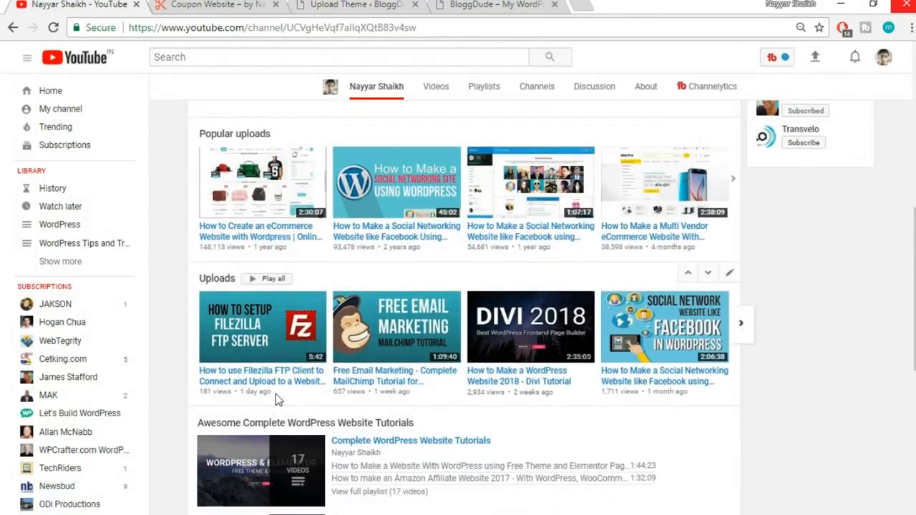
drag(275, 393, 245, 392)
click(250, 401)
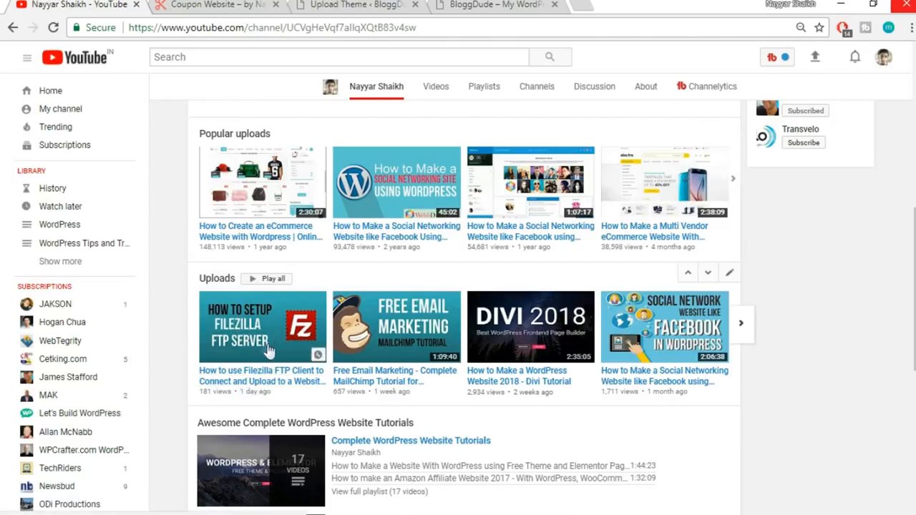
scroll(265, 315, down, 1)
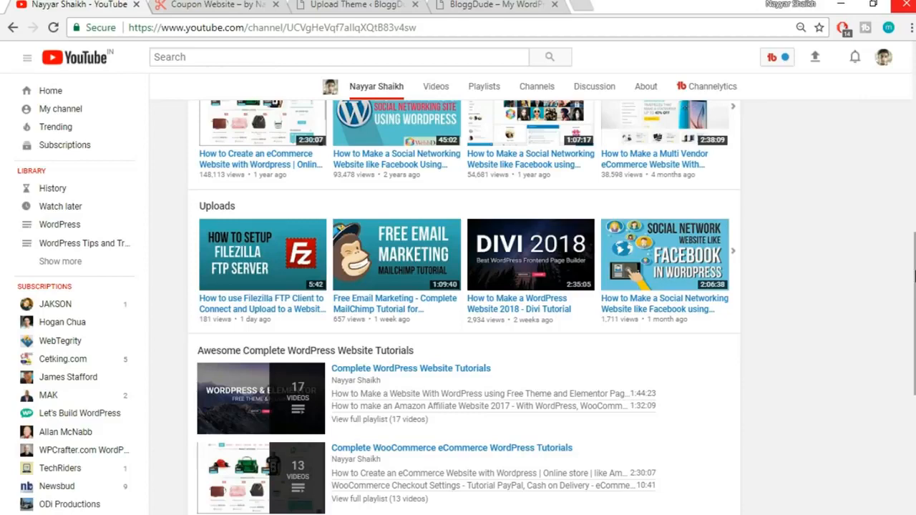
click(394, 5)
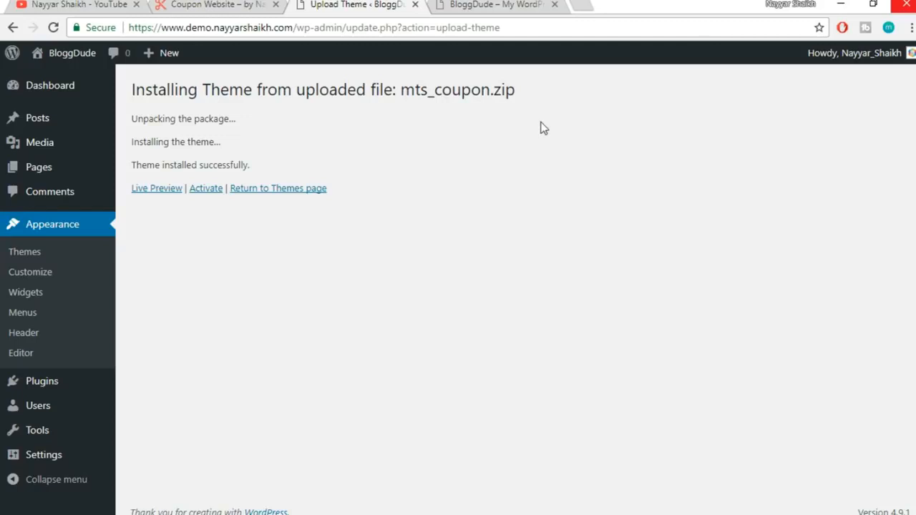
click(114, 5)
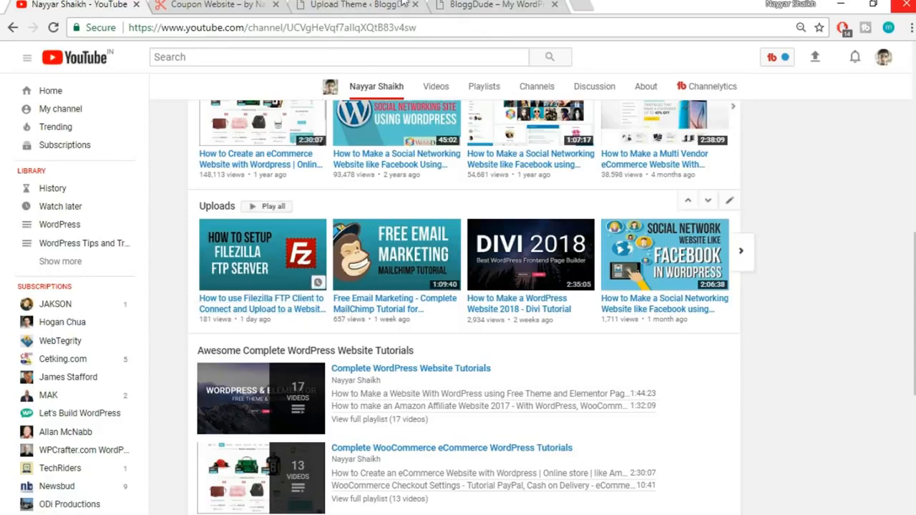
click(380, 5)
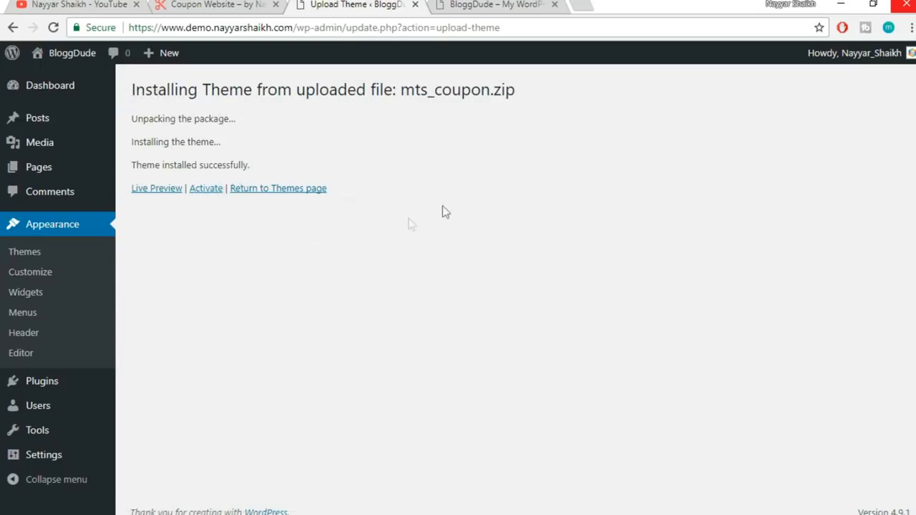
Activate the newly installed Coupon theme and dismiss its welcome message
click(207, 191)
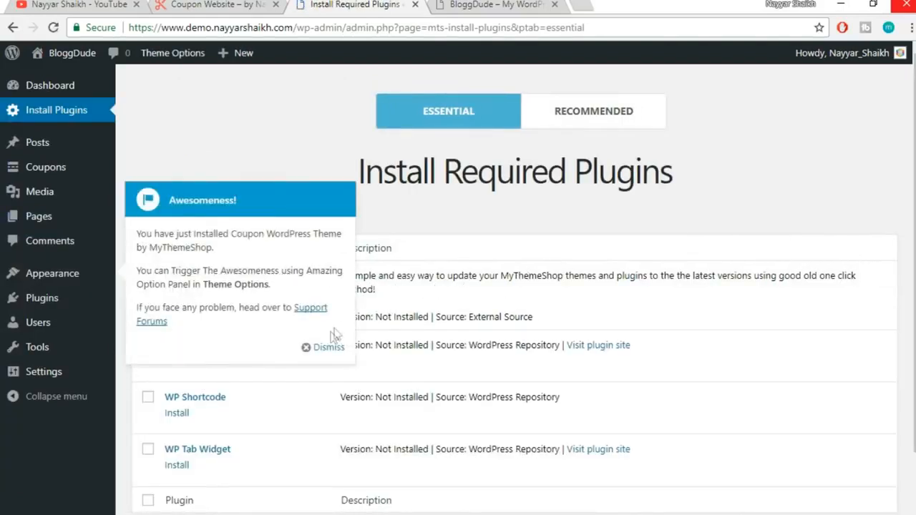
click(328, 348)
scroll(640, 306, down, 1)
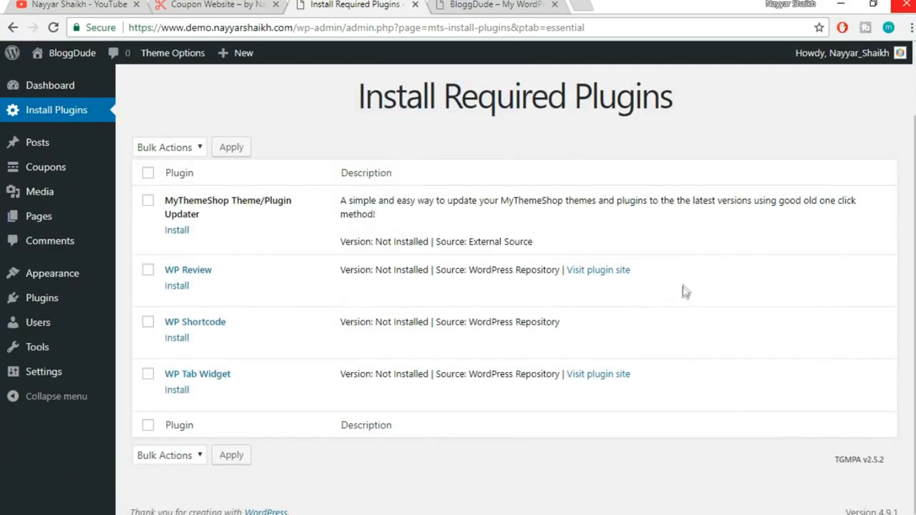
drag(445, 102, 691, 102)
click(692, 102)
Bulk-install all four required theme plugins
click(148, 175)
click(177, 148)
click(177, 180)
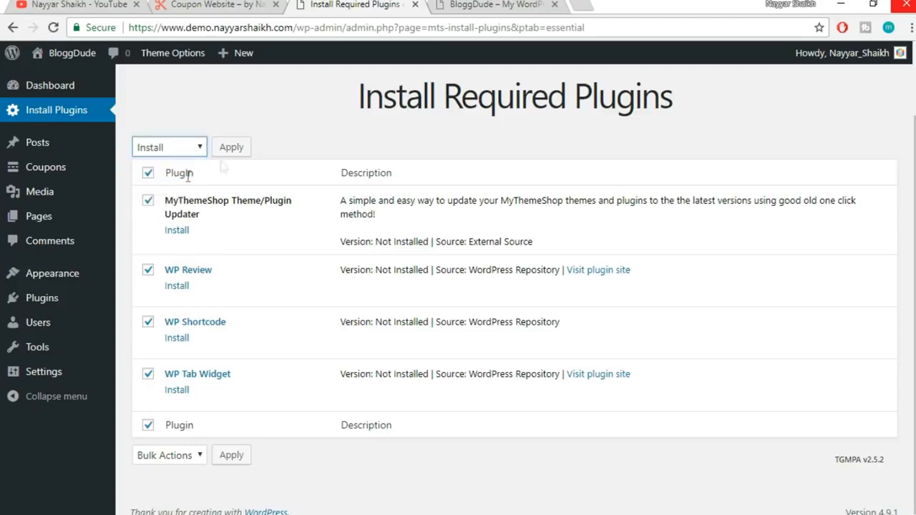
click(242, 148)
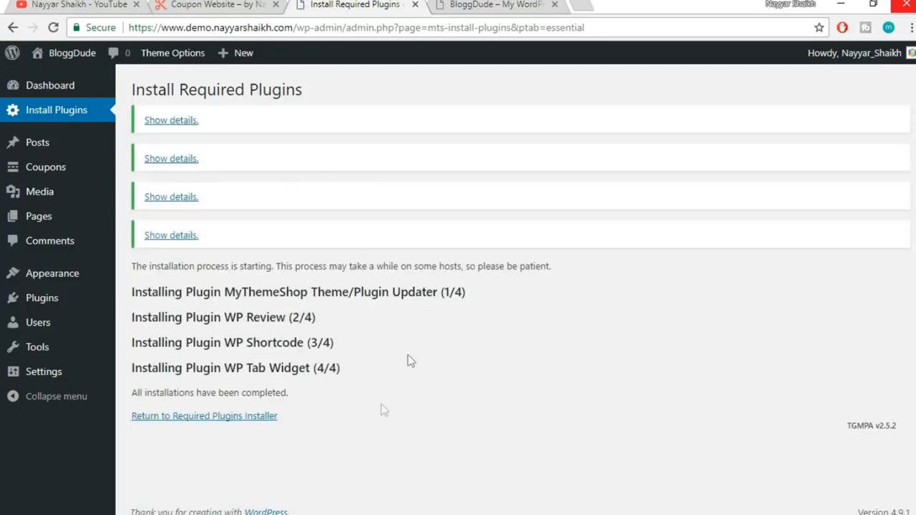
click(244, 424)
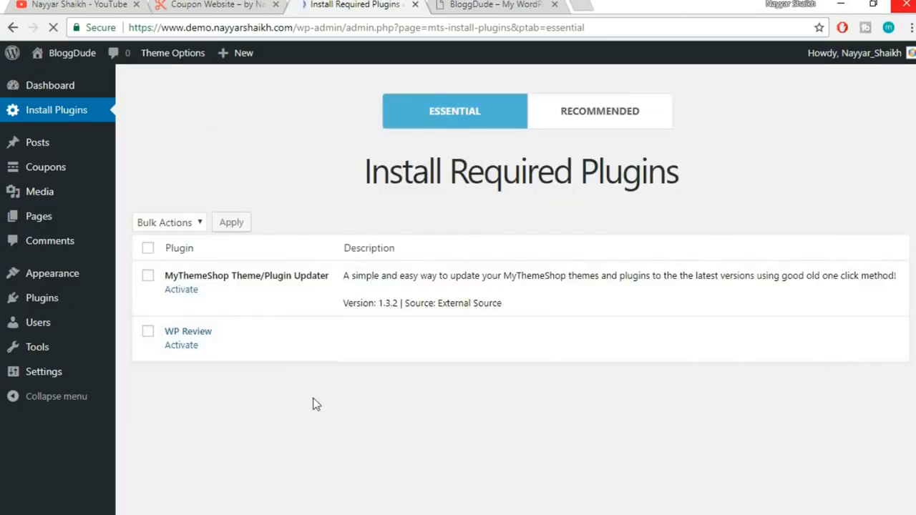
Bulk-activate the four installed plugins
scroll(350, 392, down, 1)
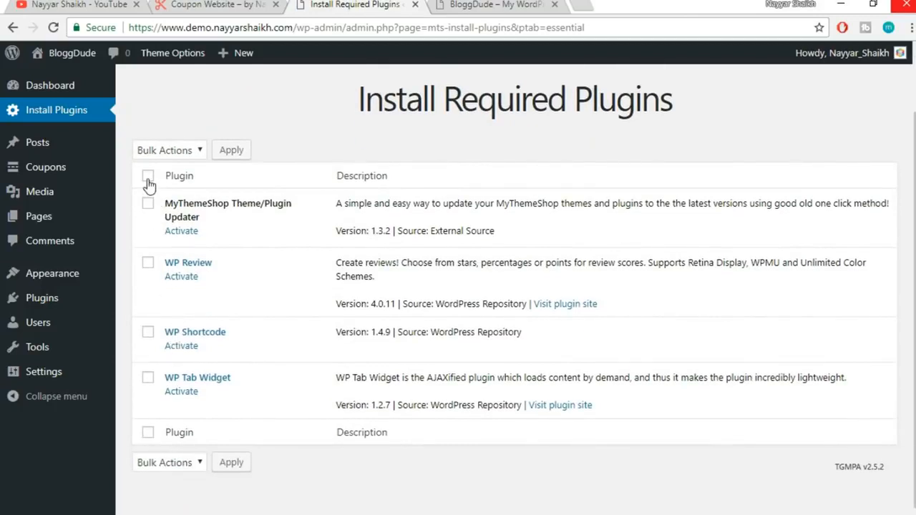
click(147, 179)
click(190, 151)
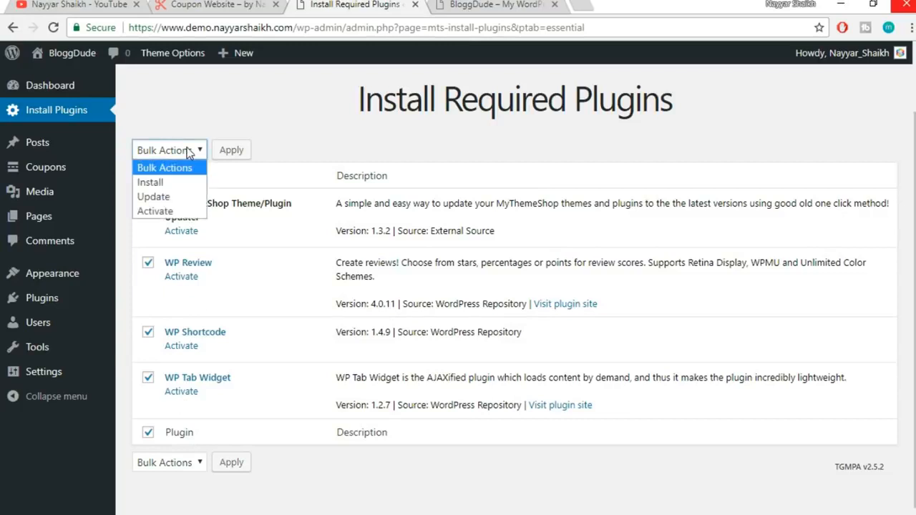
click(155, 211)
click(228, 152)
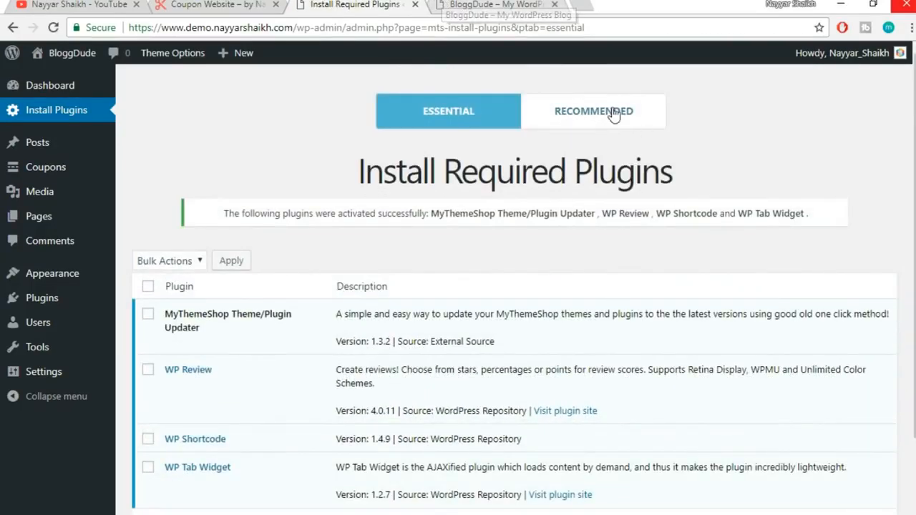
click(613, 118)
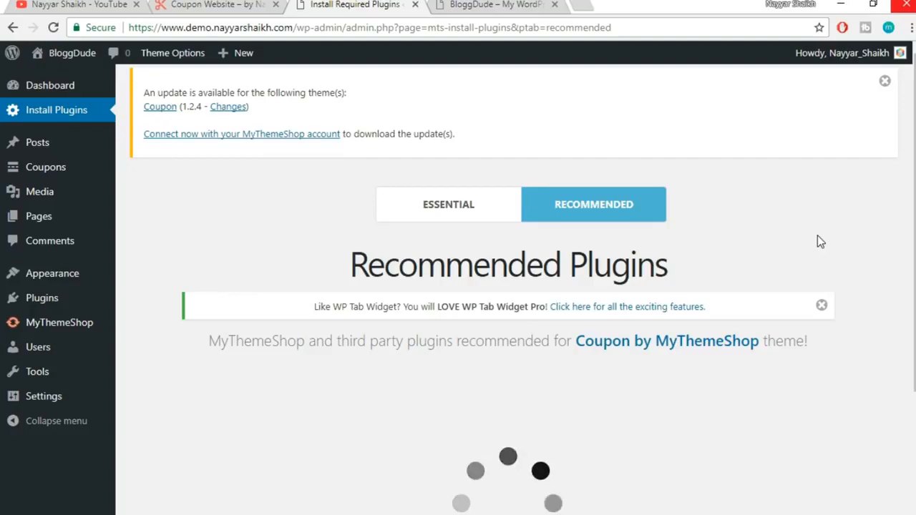
Scroll through the theme's recommended plugin cards, then go to Plugins > Add New
scroll(818, 236, down, 3)
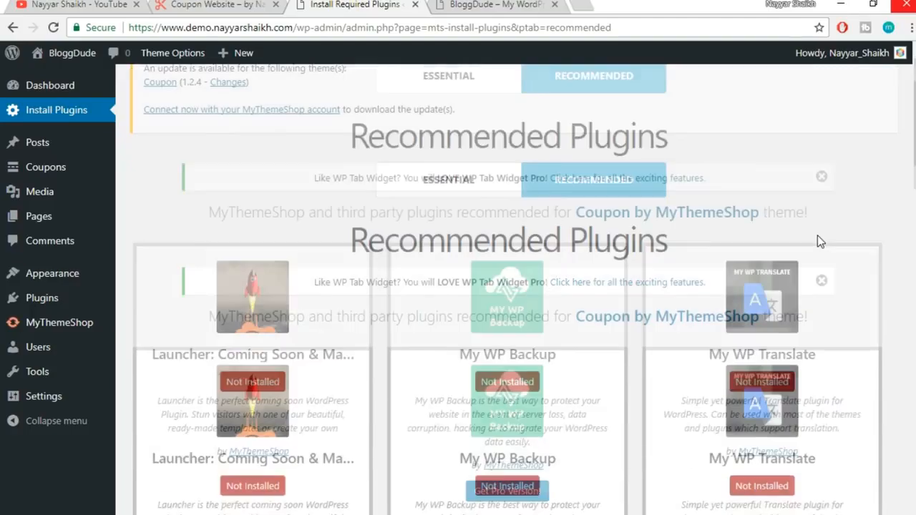
scroll(817, 235, down, 9)
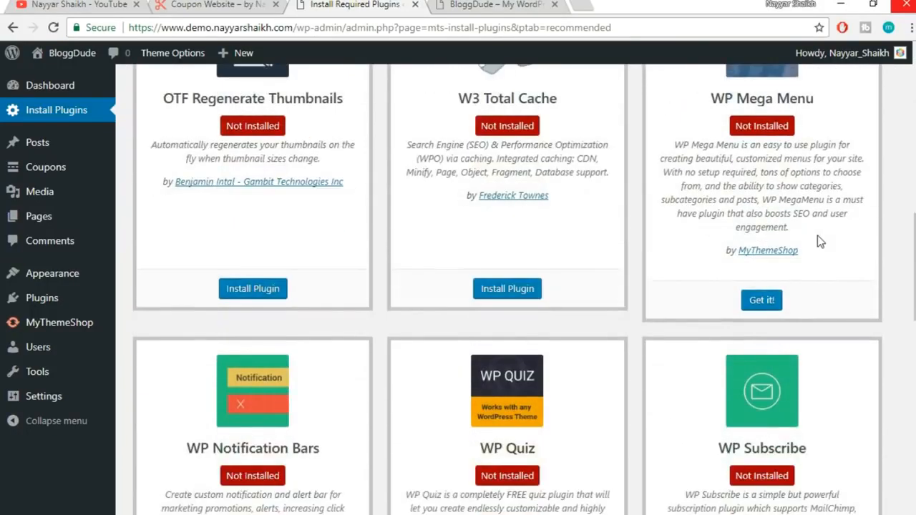
scroll(817, 235, down, 1)
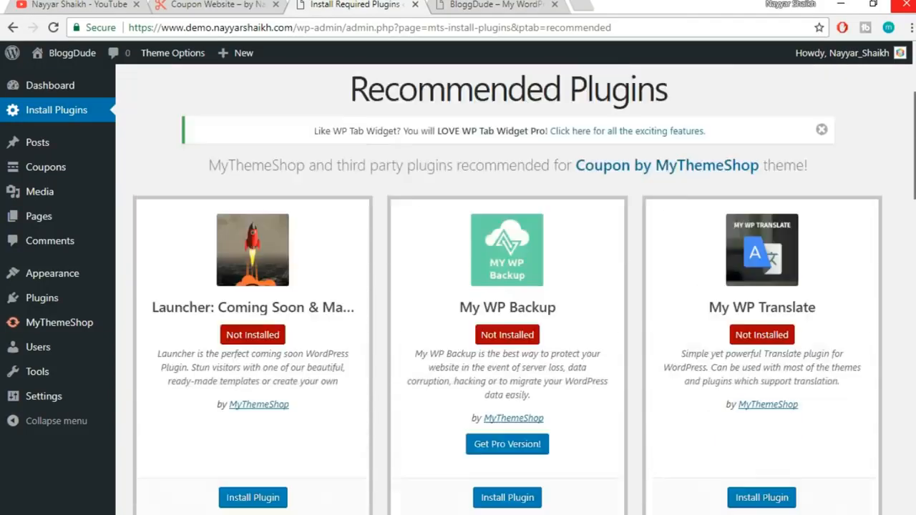
scroll(515, 287, up, 3)
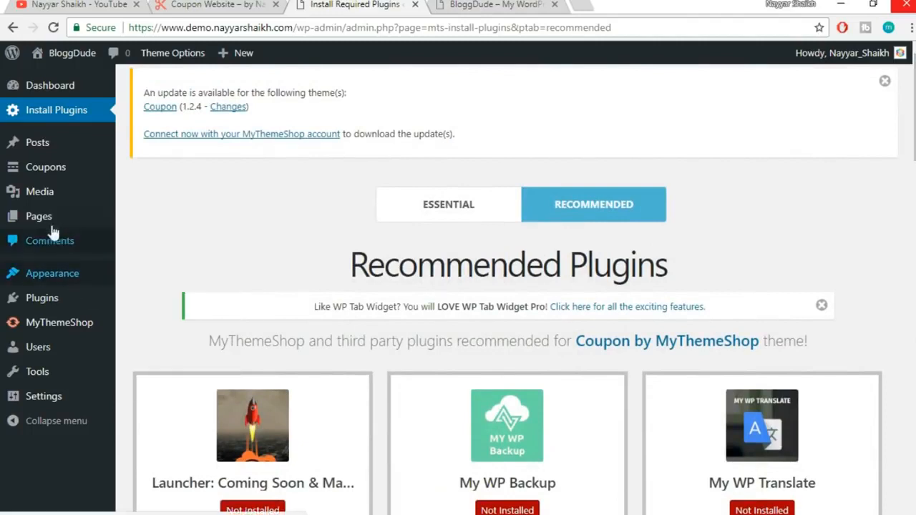
mouse_move(52, 302)
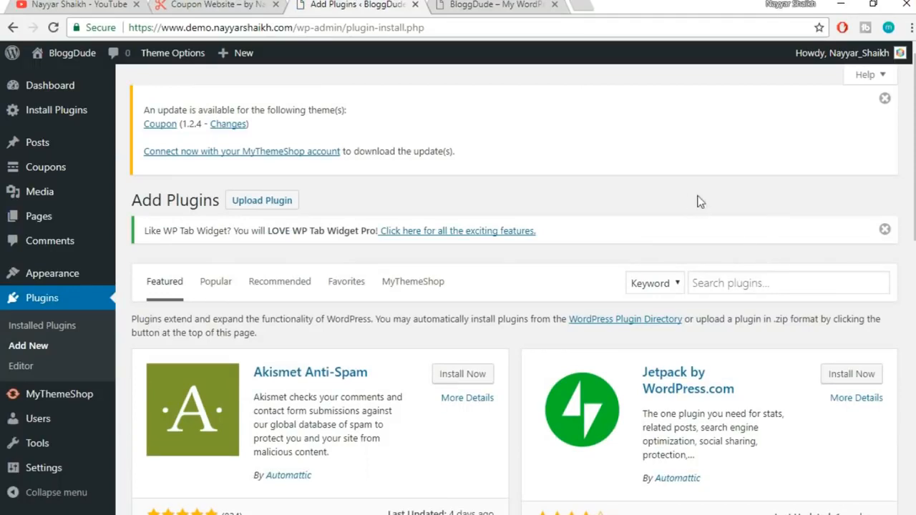
Upload wp-subscribe-pro.zip as a new plugin and install it
click(278, 205)
click(432, 373)
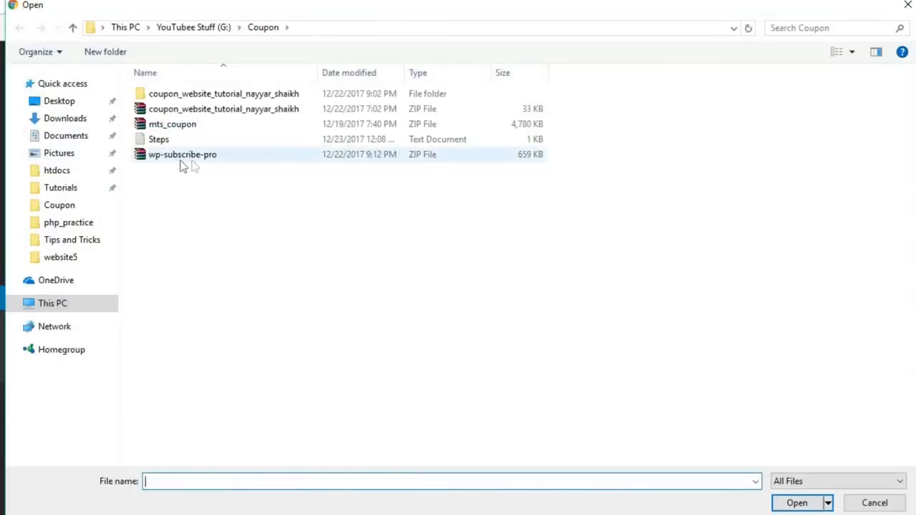
click(199, 164)
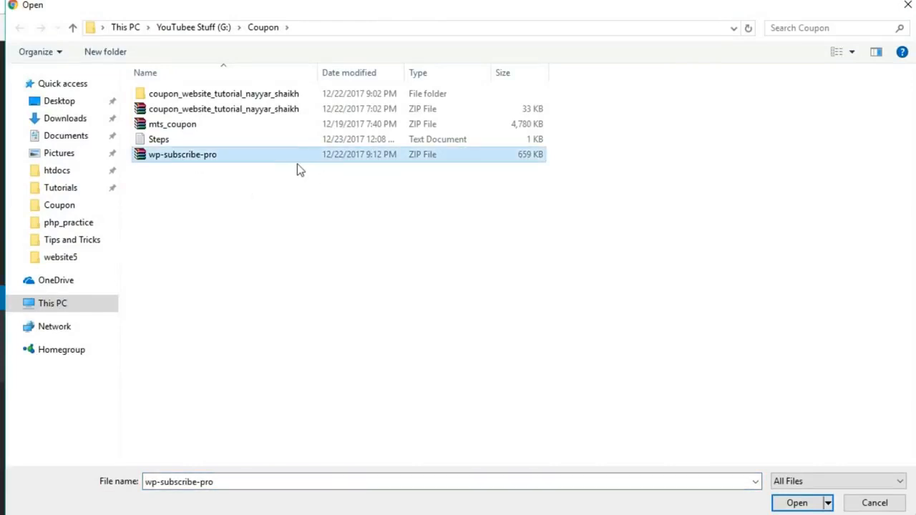
click(796, 504)
click(595, 371)
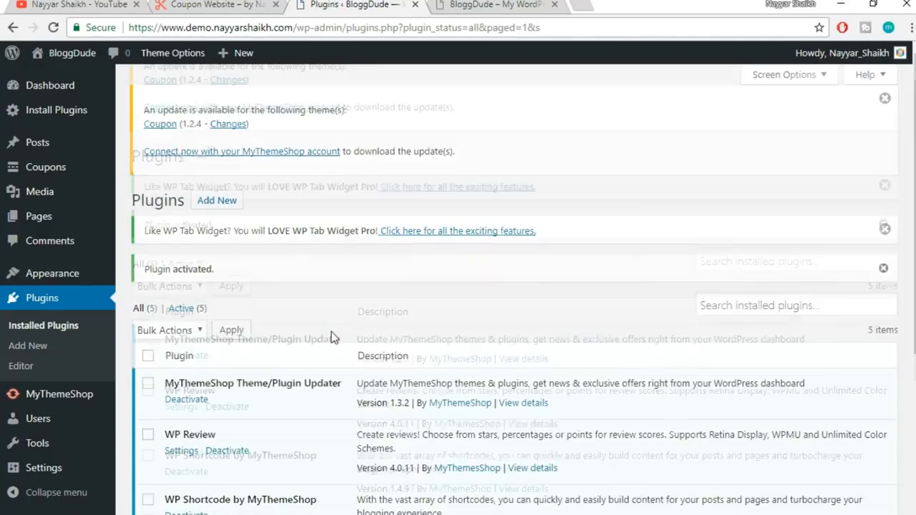
scroll(333, 350, down, 4)
scroll(334, 347, up, 3)
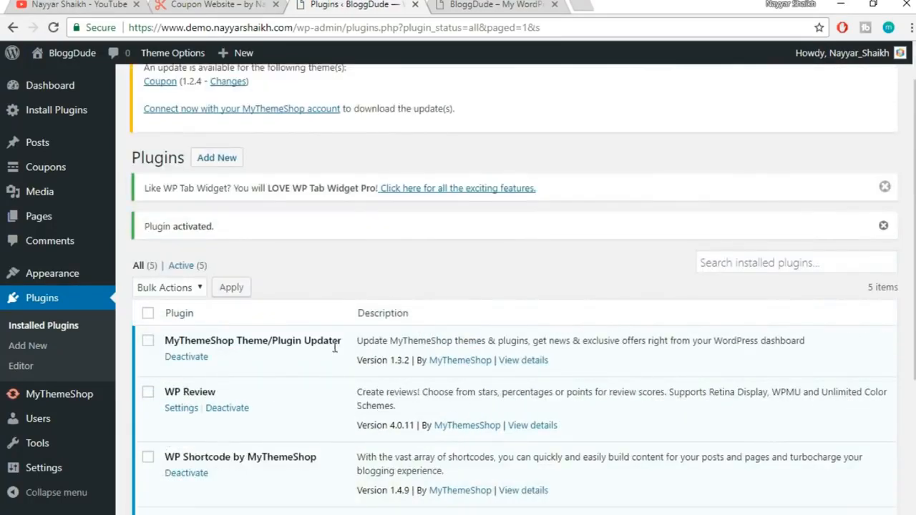
click(455, 5)
click(53, 27)
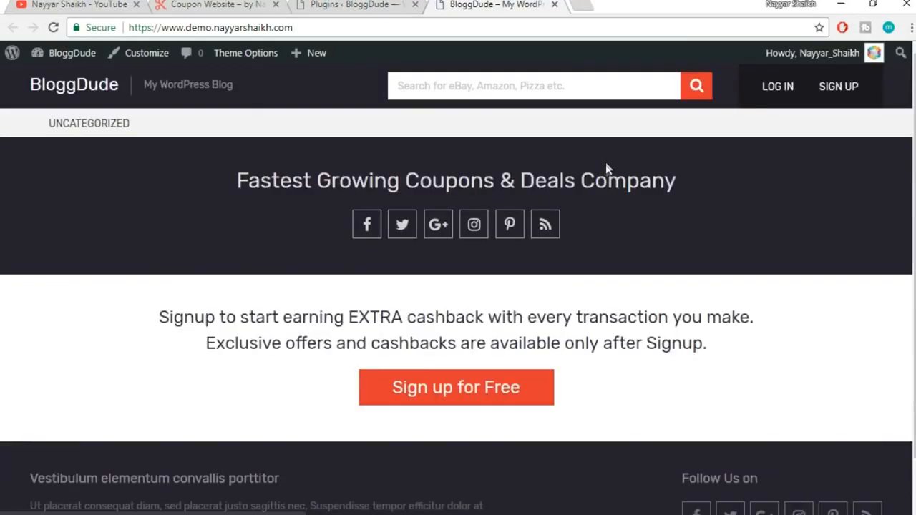
mouse_move(914, 165)
mouse_down()
mouse_move(914, 228)
mouse_move(914, 154)
mouse_up()
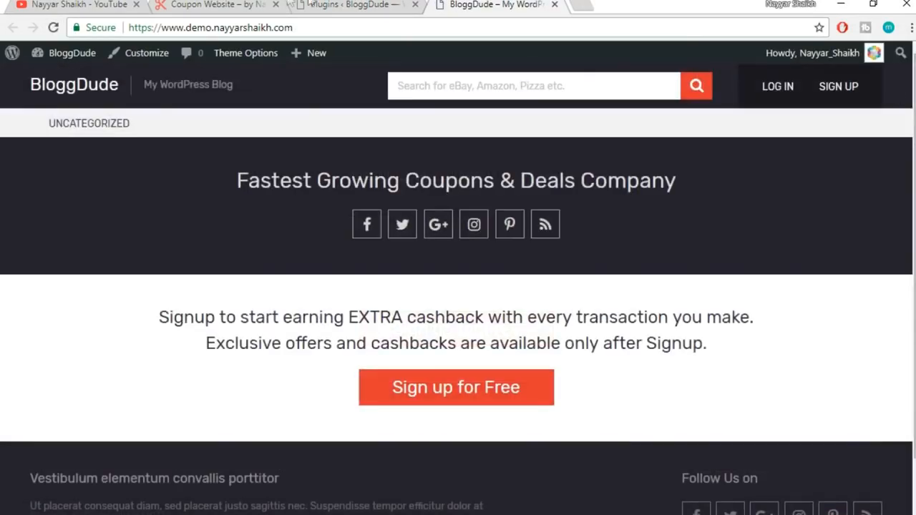
click(222, 4)
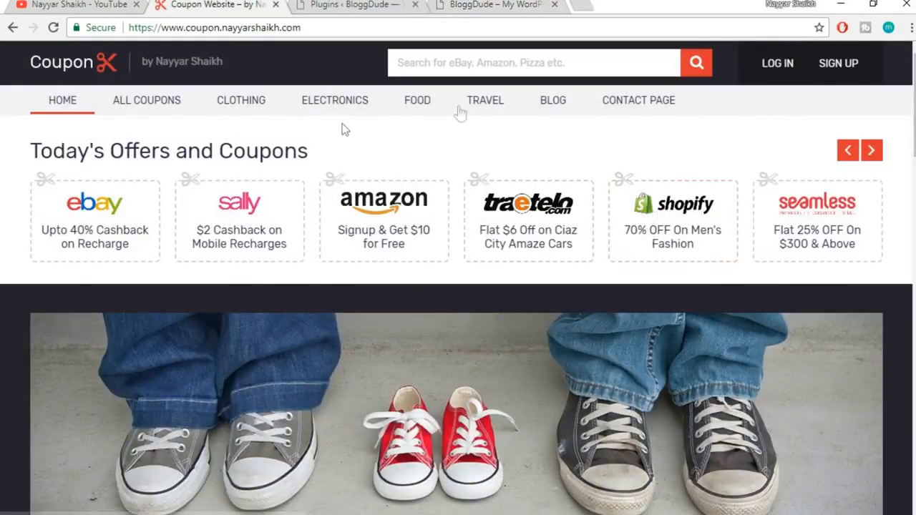
click(533, 7)
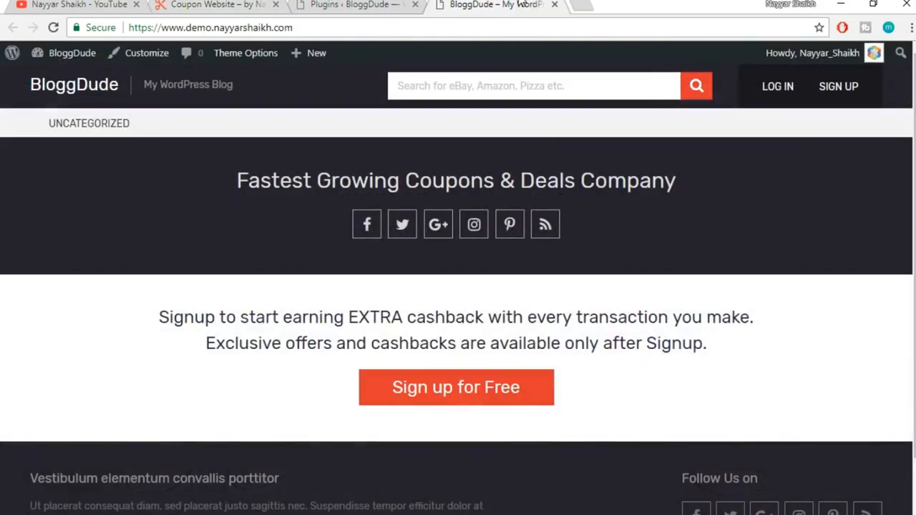
scroll(737, 225, down, 5)
scroll(737, 231, up, 2)
click(321, 5)
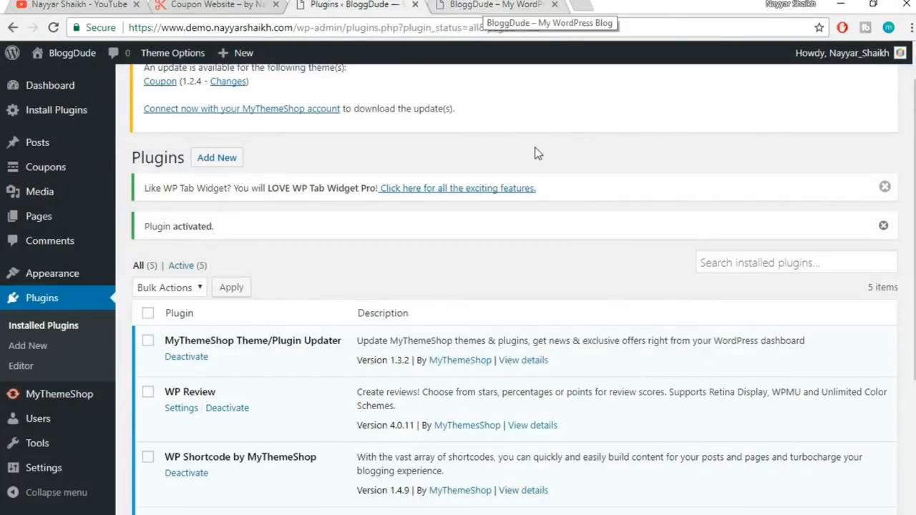
scroll(572, 216, up, 1)
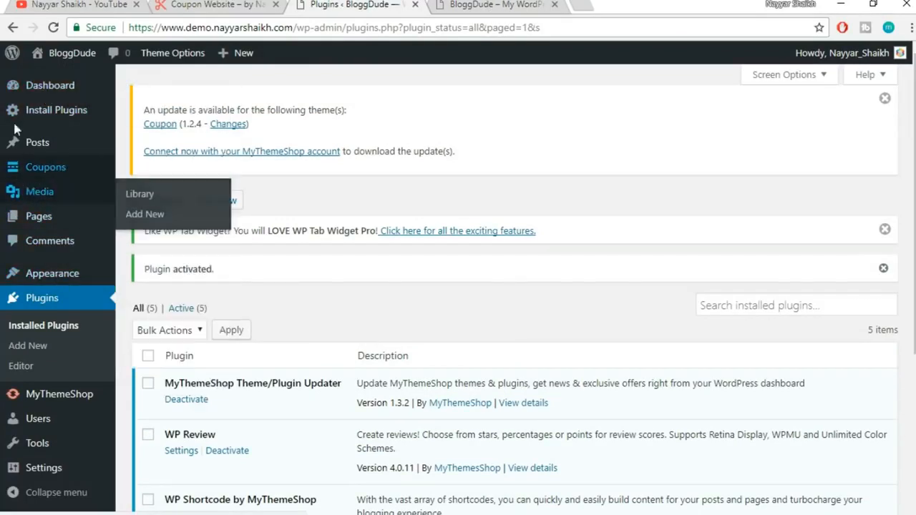
mouse_move(12, 171)
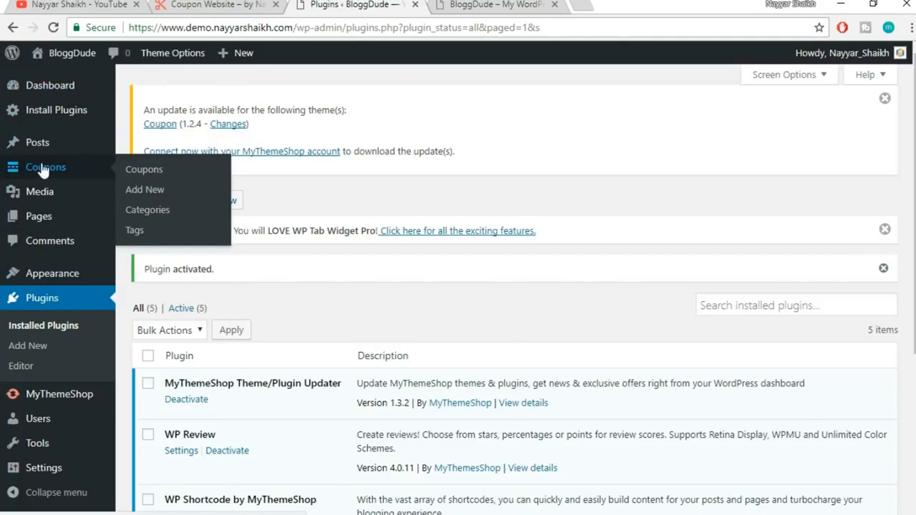
Start a new coupon and type the title '60% OFF on Hostgator HOsting Plans' followed by a coupon code
click(145, 192)
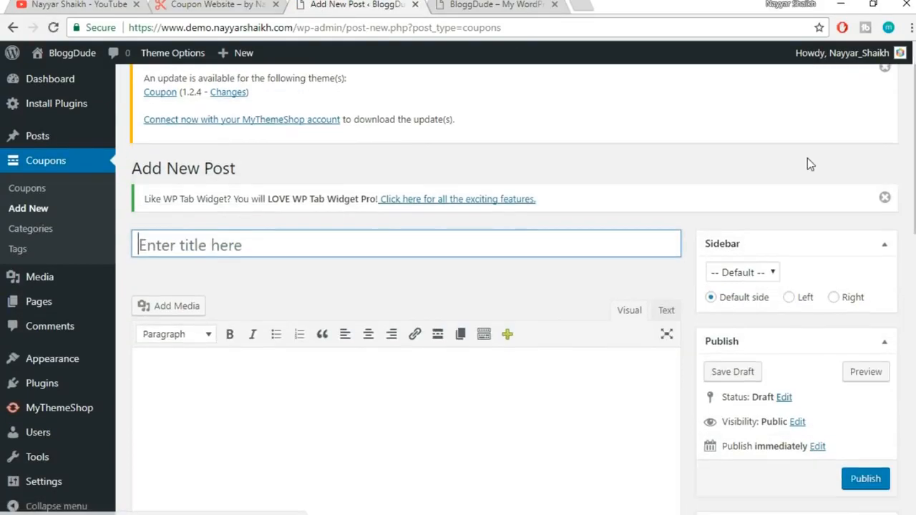
scroll(236, 215, down, 1)
scroll(323, 205, down, 2)
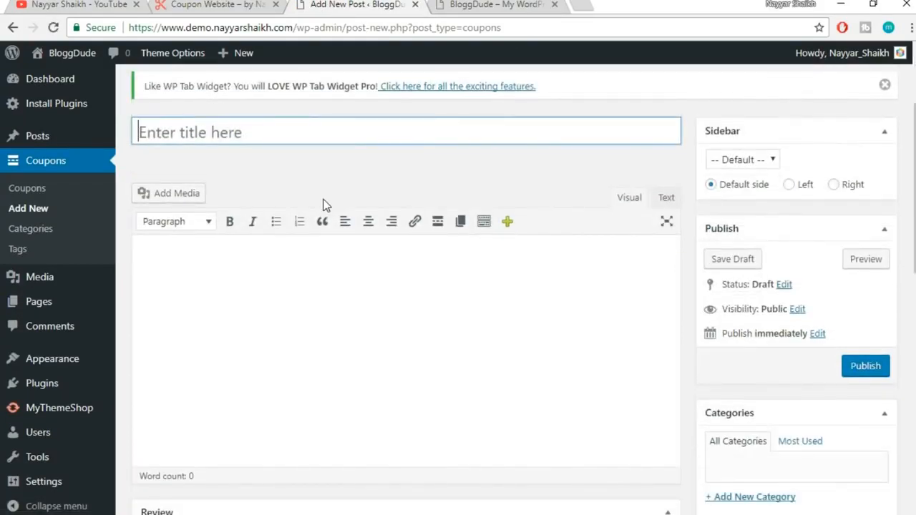
text(69)
key(BackSpace)
text(0)
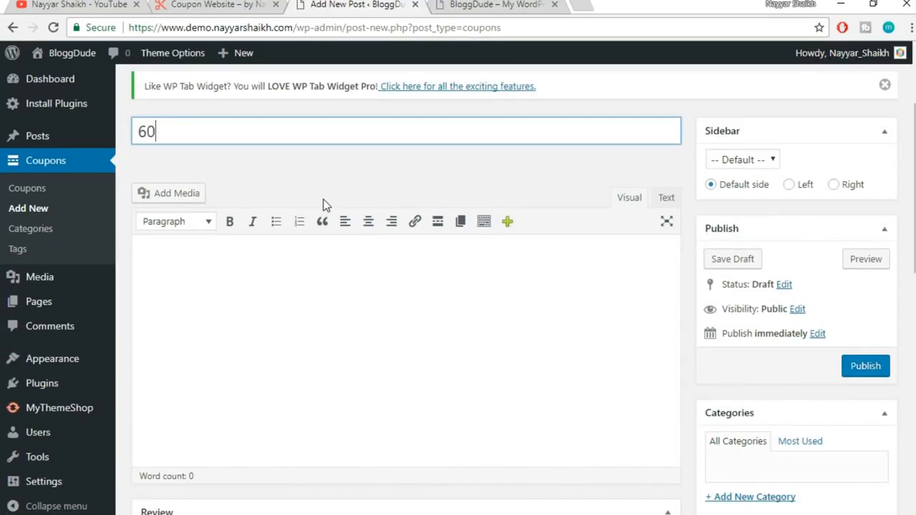
text(% OFF on Hostgator )
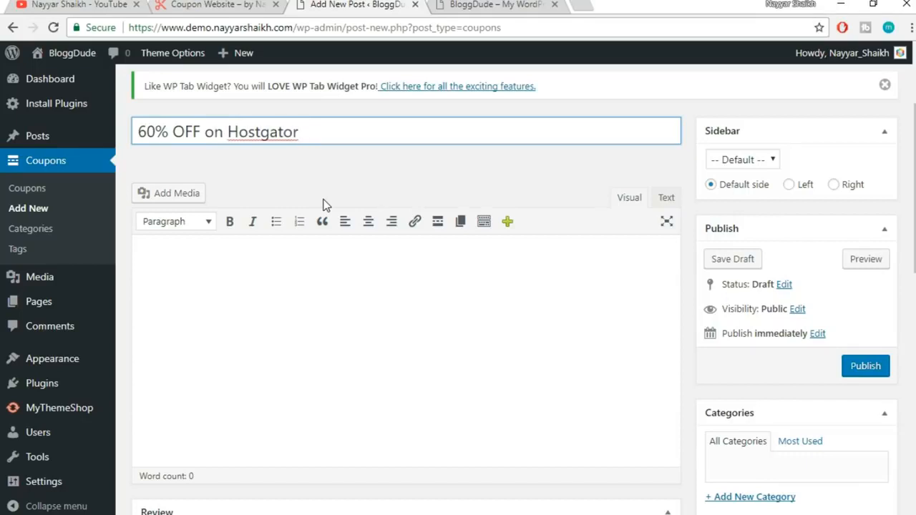
text(HOsting )
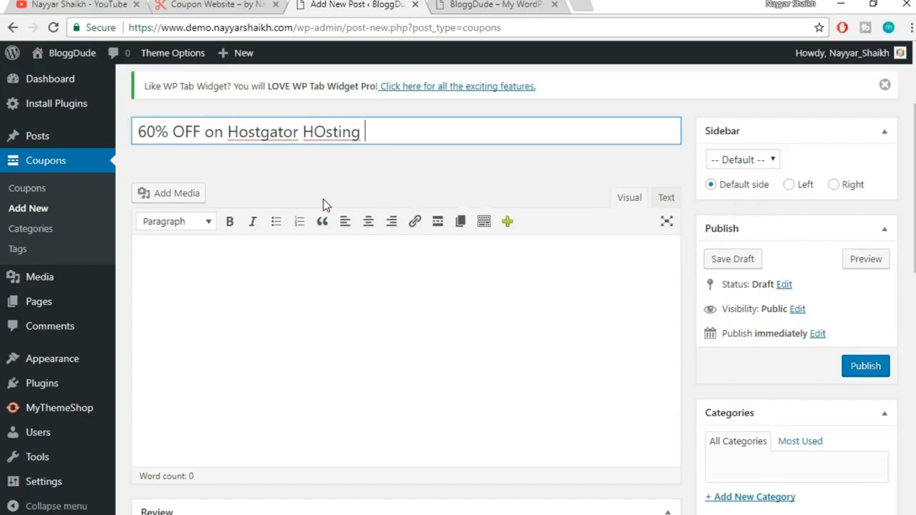
text(Plans NAYYAR60)
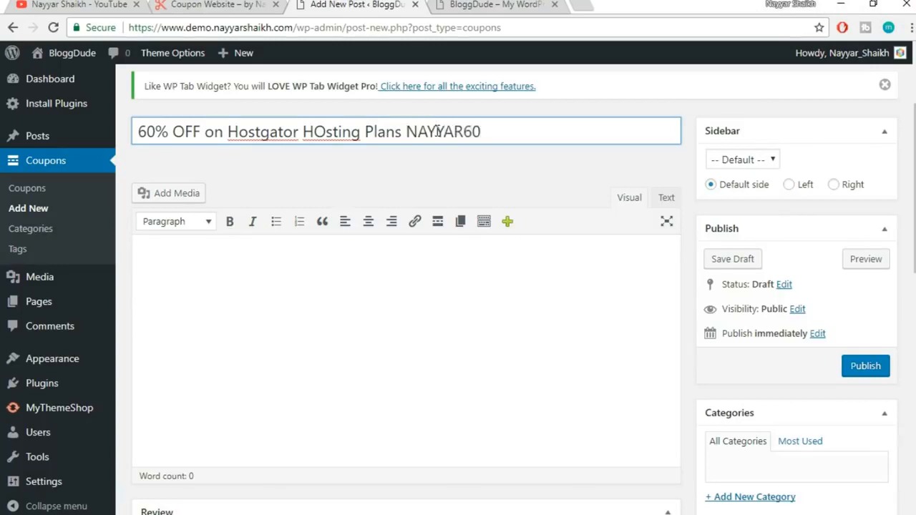
Remove the trailing coupon code and correct 'HOsting' to 'Hosting' so the draft saves
drag(499, 131, 408, 131)
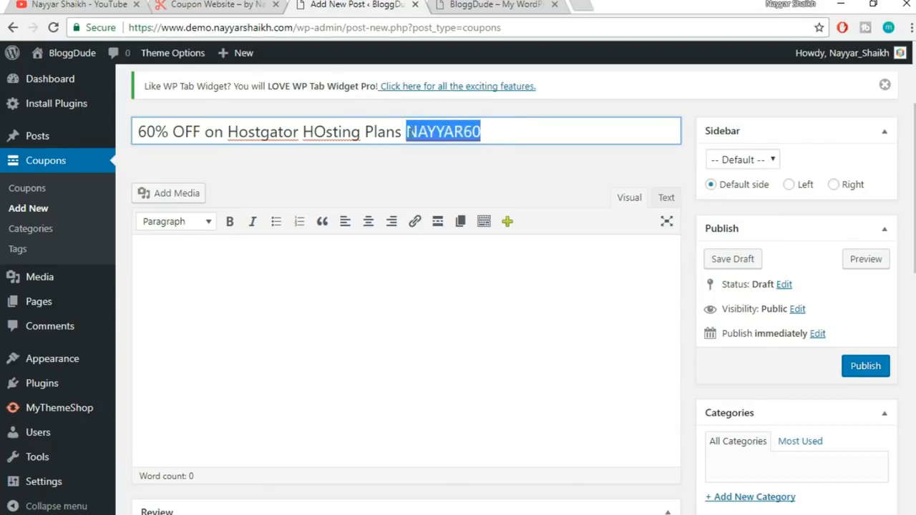
click(514, 130)
drag(510, 130, 407, 131)
key(ctrl+x)
key(Left)
key(Left)
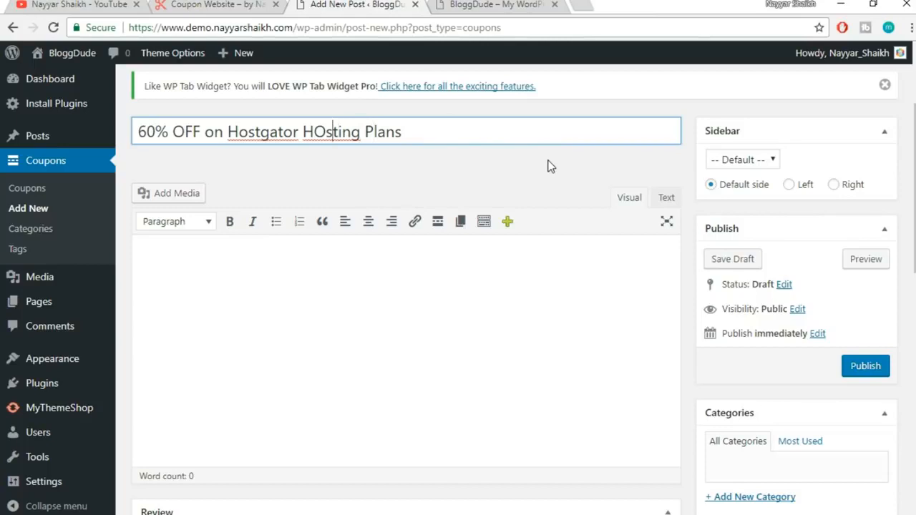
key(BackSpace)
text(o)
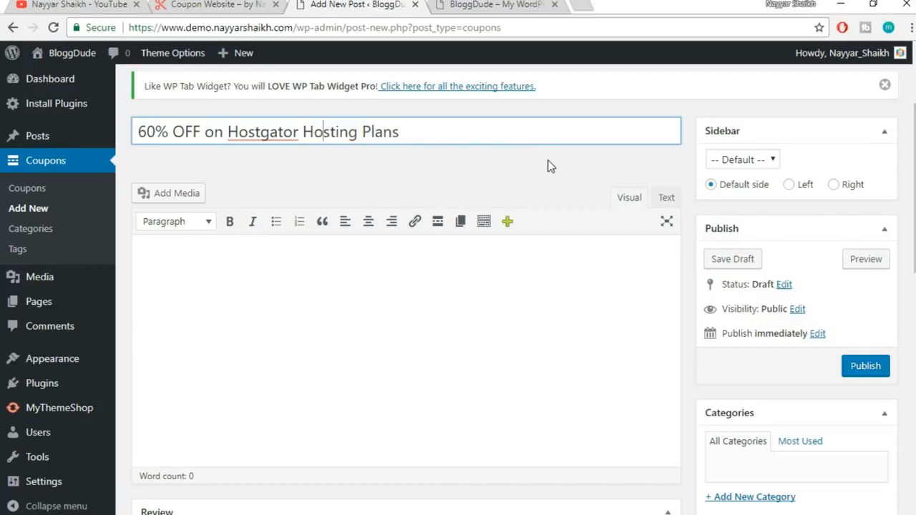
click(521, 164)
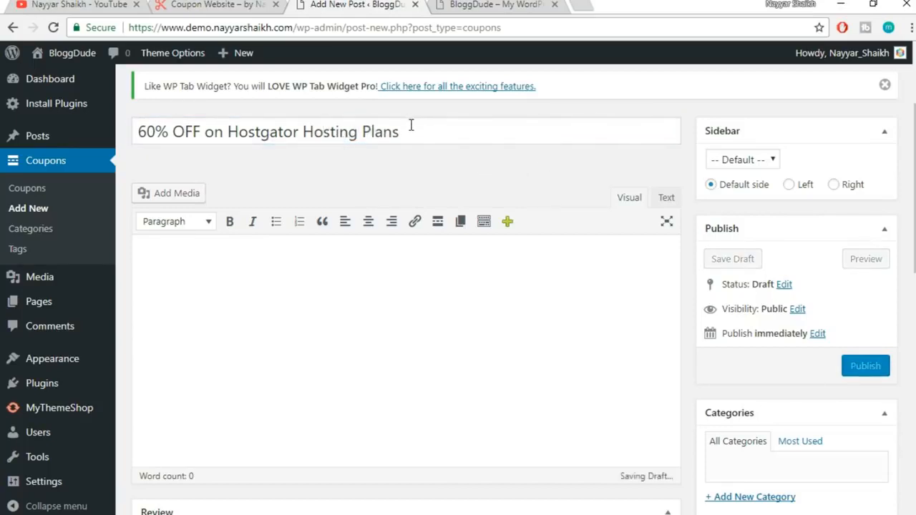
click(395, 330)
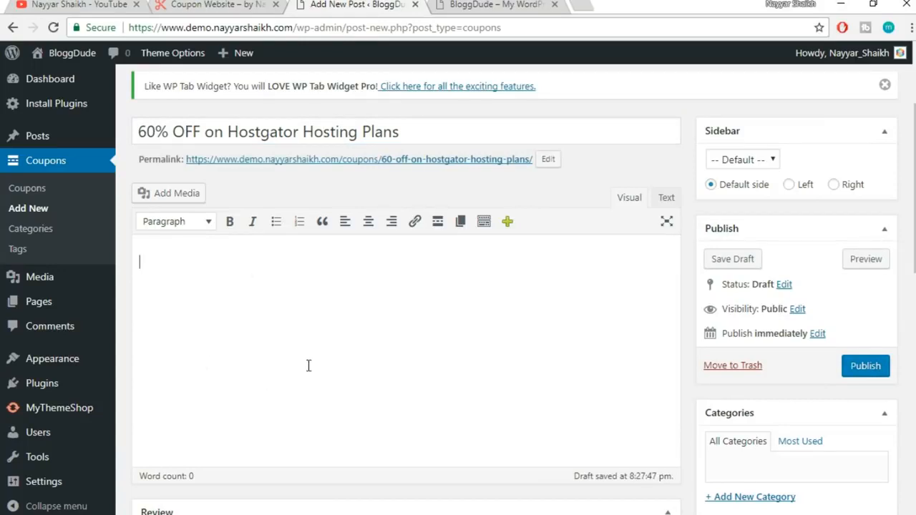
Go to lipsum.com in a new browser tab
click(586, 5)
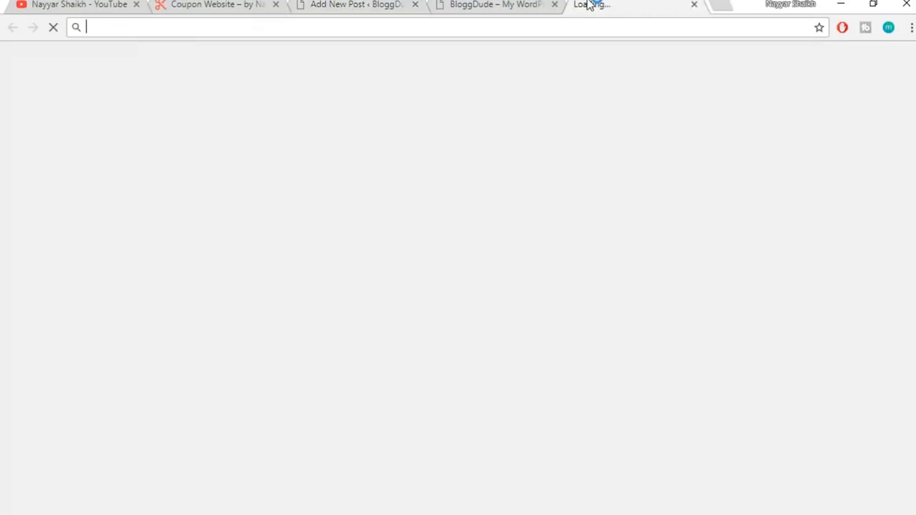
text(lip[s)
key(BackSpace)
key(BackSpace)
key(BackSpace)
text(st.nayyarshaikh.com)
key(Return)
click(577, 26)
text(lips)
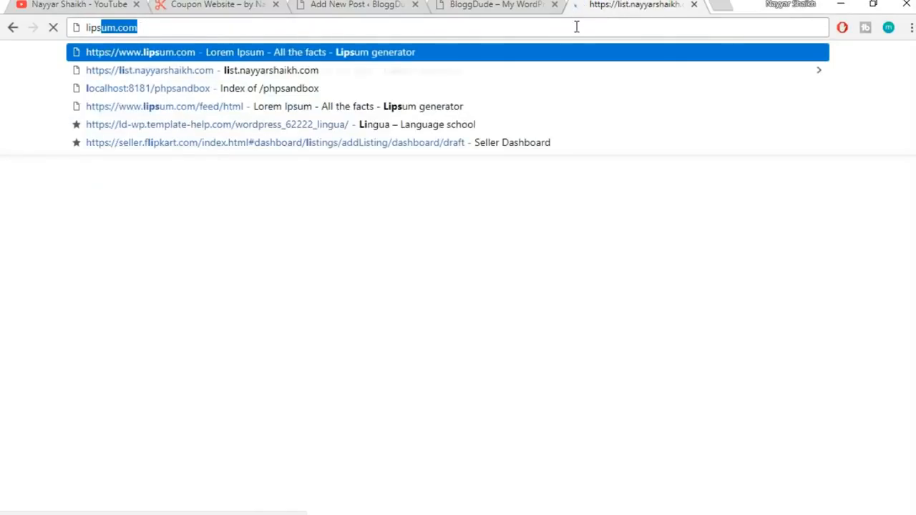
key(Return)
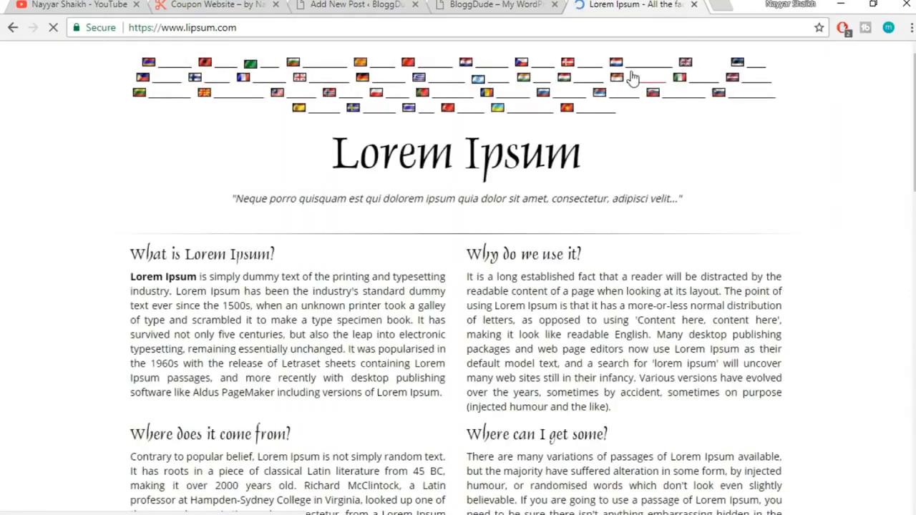
Generate Lorem Ipsum and copy the opening sentences of the first paragraph
scroll(732, 187, down, 7)
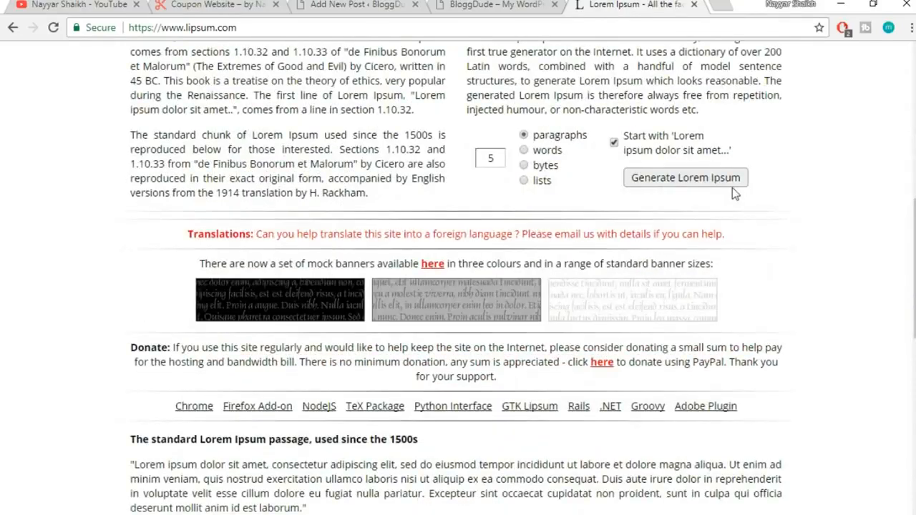
click(729, 179)
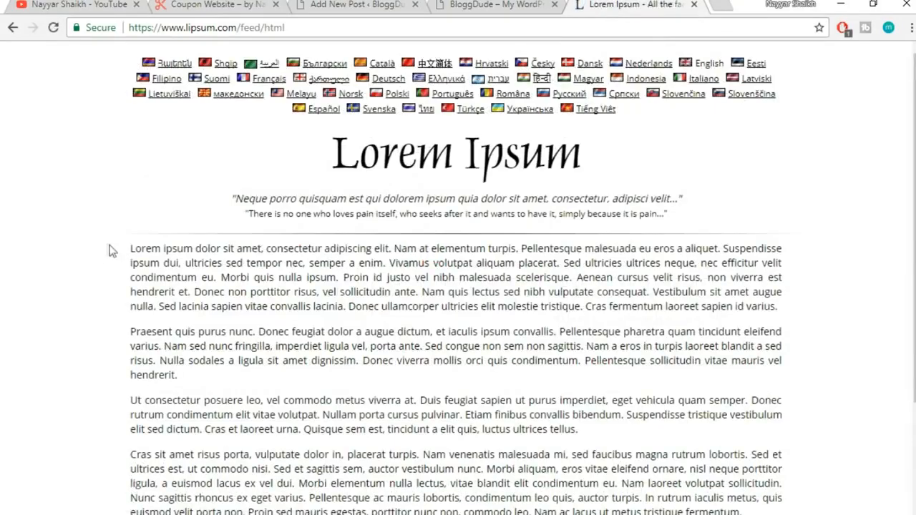
drag(131, 247, 217, 277)
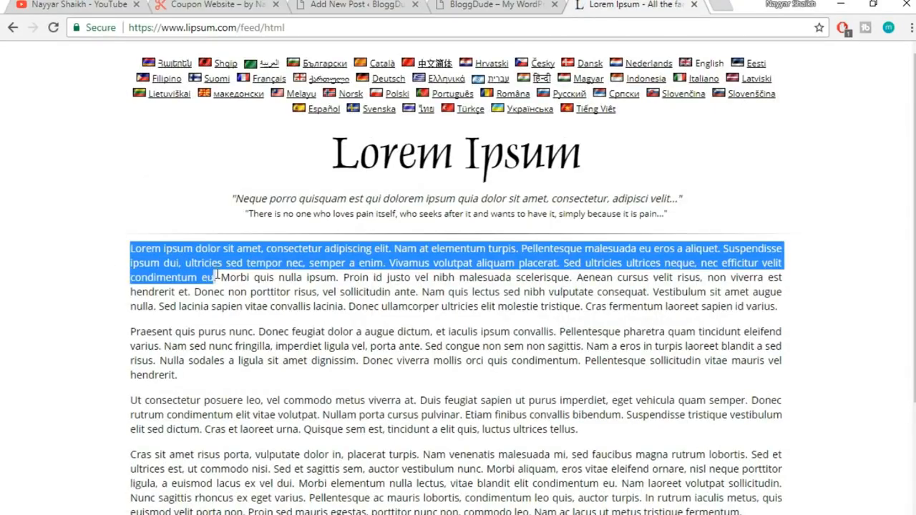
key(ctrl+c)
Paste the copied Lorem Ipsum text into the coupon's body
click(315, 5)
click(297, 306)
key(ctrl+v)
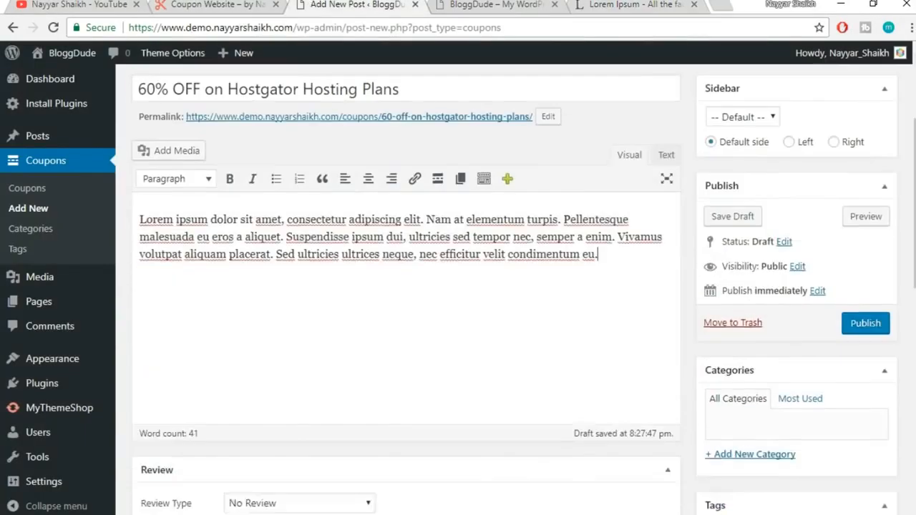
scroll(666, 307, down, 3)
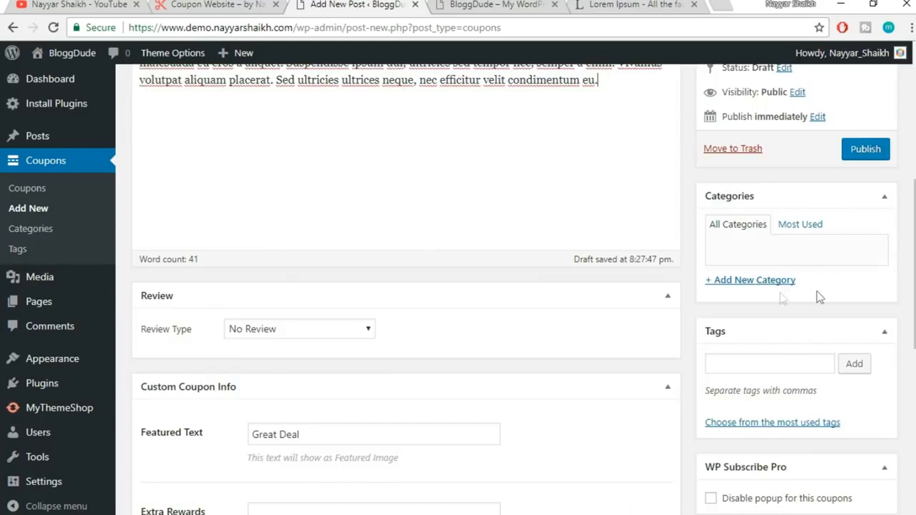
Create a new category named 'Hosting' for the coupon
click(768, 287)
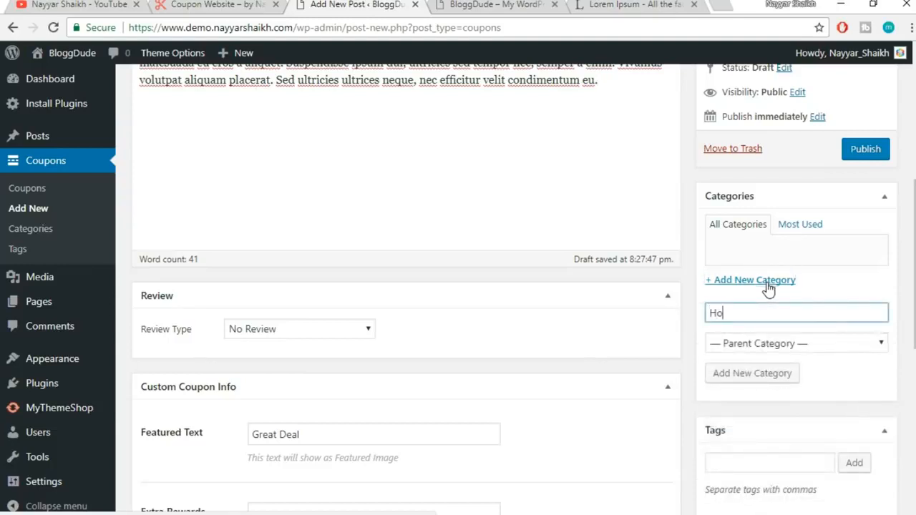
text(Hosting)
click(755, 385)
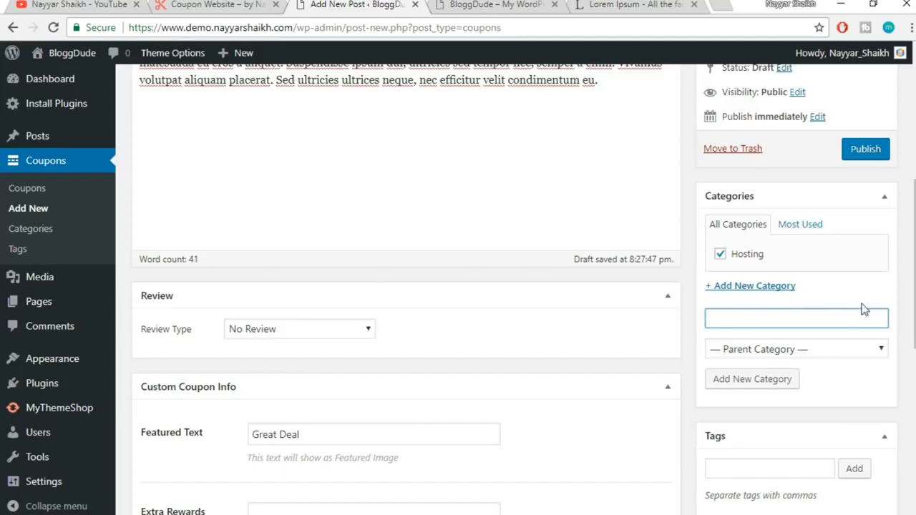
scroll(888, 302, down, 2)
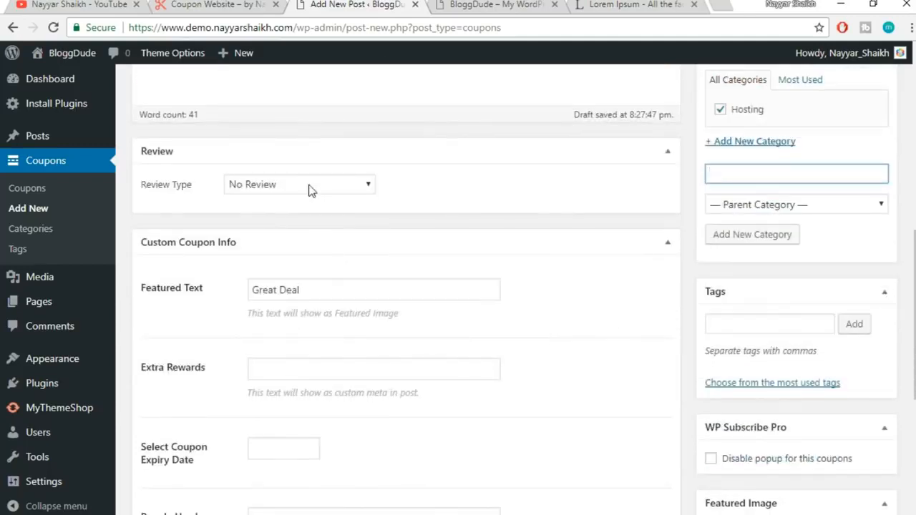
Set the review type to Star and the review heading to 'Leave a Review!'
click(308, 187)
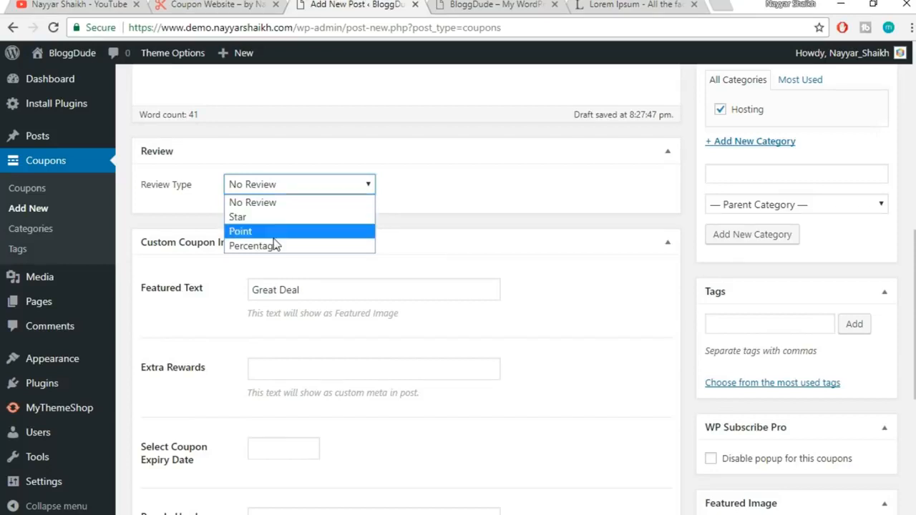
click(284, 217)
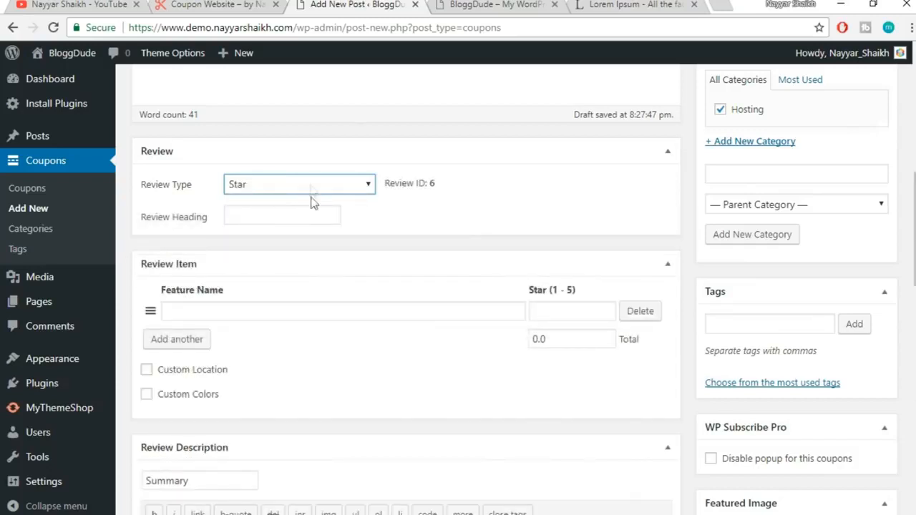
click(276, 210)
click(255, 215)
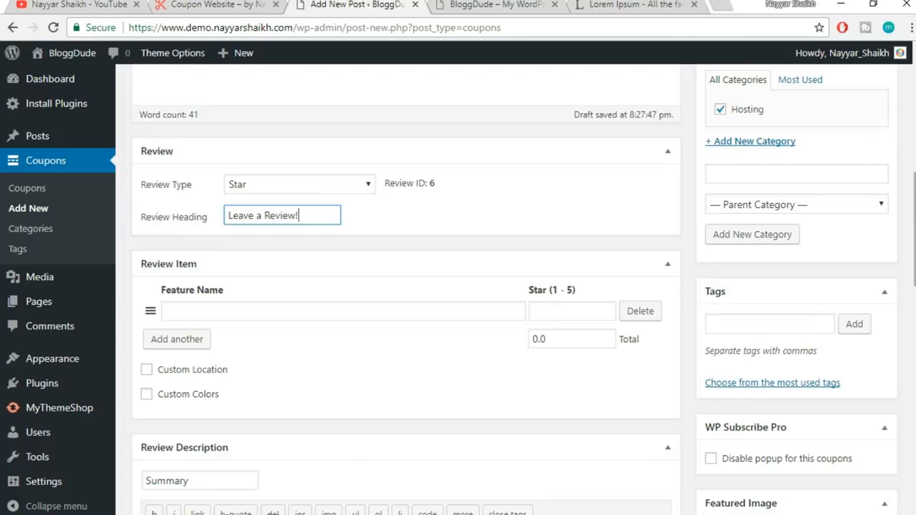
scroll(477, 221, down, 3)
scroll(491, 194, up, 1)
Collapse the Review Item section
click(286, 158)
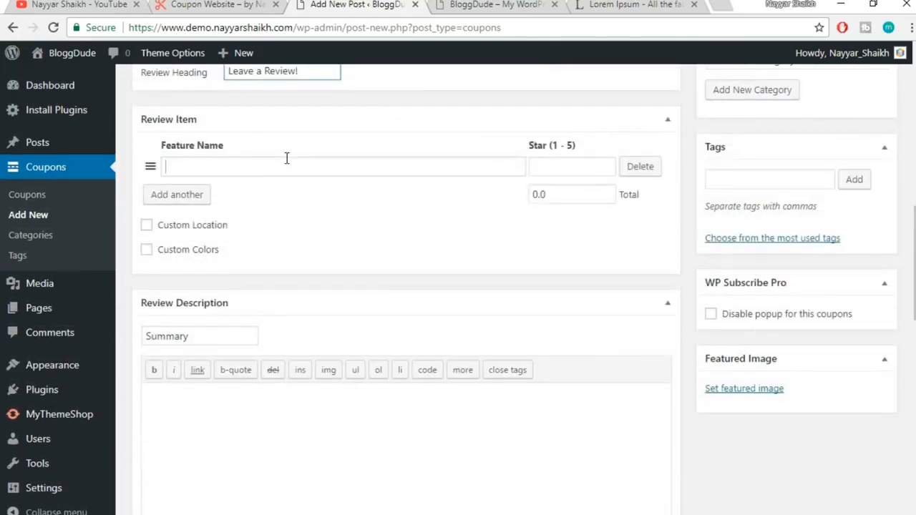
click(667, 122)
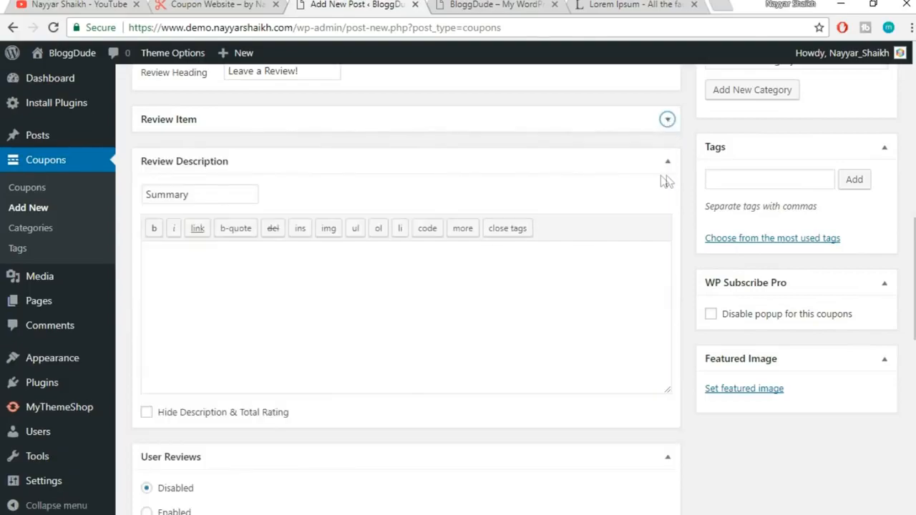
scroll(476, 286, down, 2)
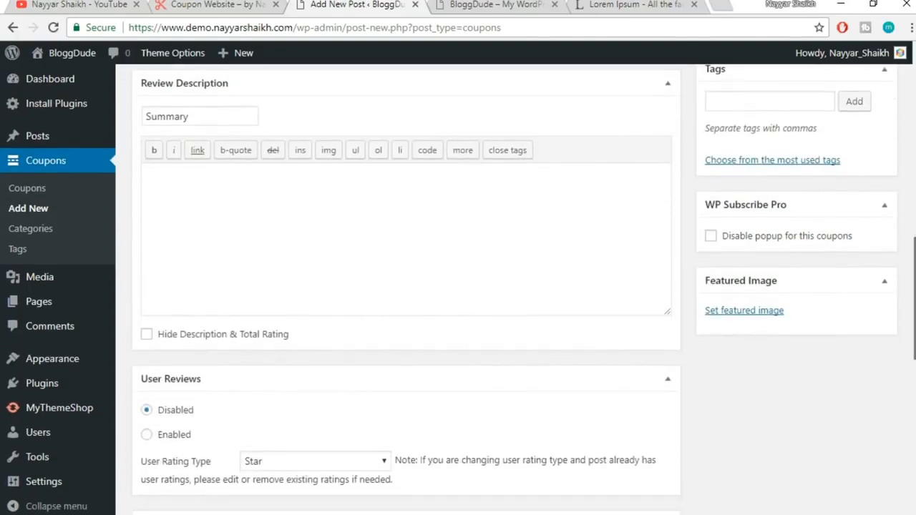
scroll(477, 287, up, 10)
scroll(693, 188, down, 8)
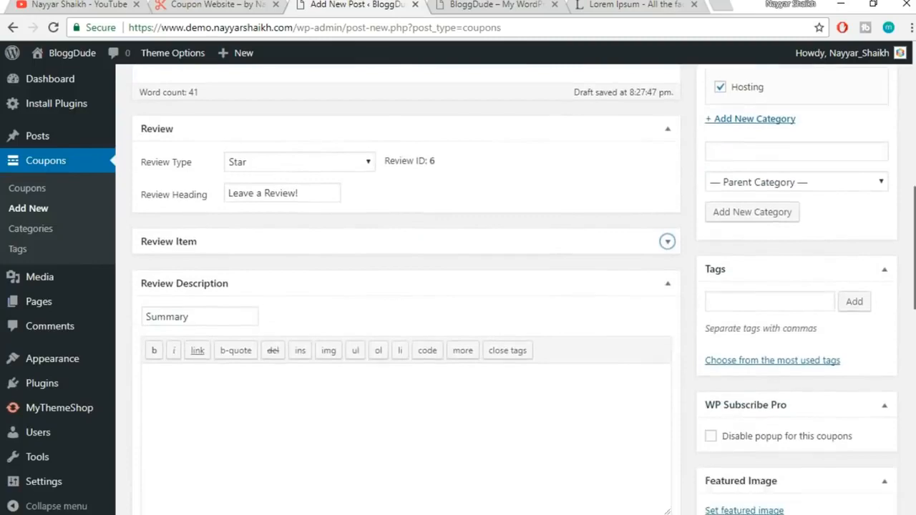
Add the tags 'hosting' and 'hostgator' to the coupon
click(760, 222)
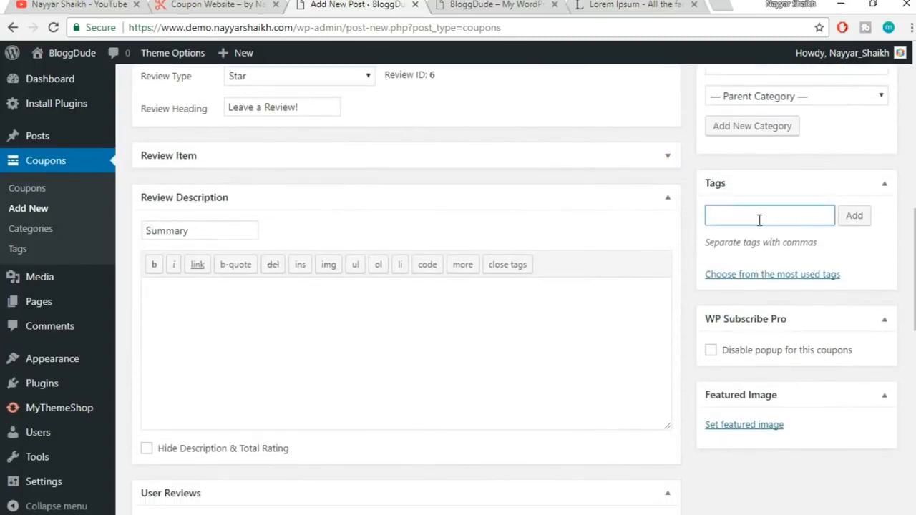
text(hosting)
key(Return)
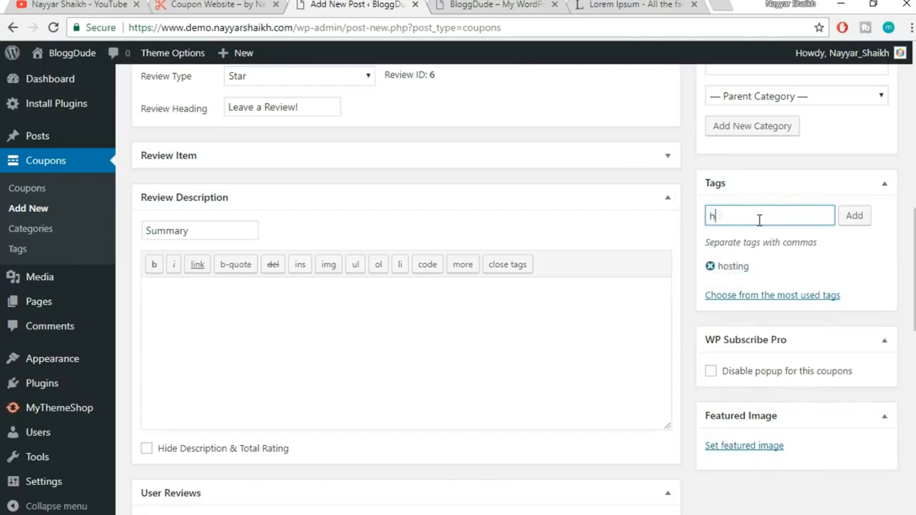
text(hostagt)
key(BackSpace)
text(or)
key(Return)
Collapse the Review Description box
scroll(329, 327, down, 1)
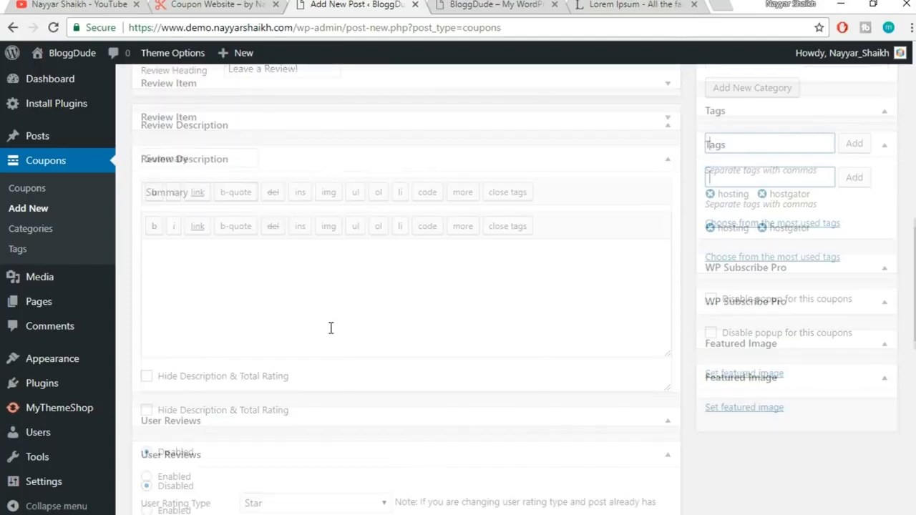
click(659, 132)
scroll(626, 211, up, 2)
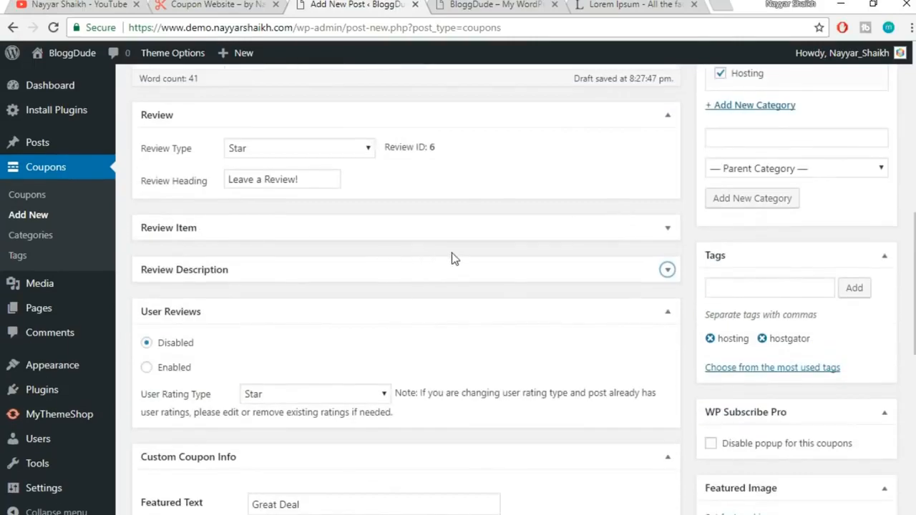
scroll(620, 295, down, 1)
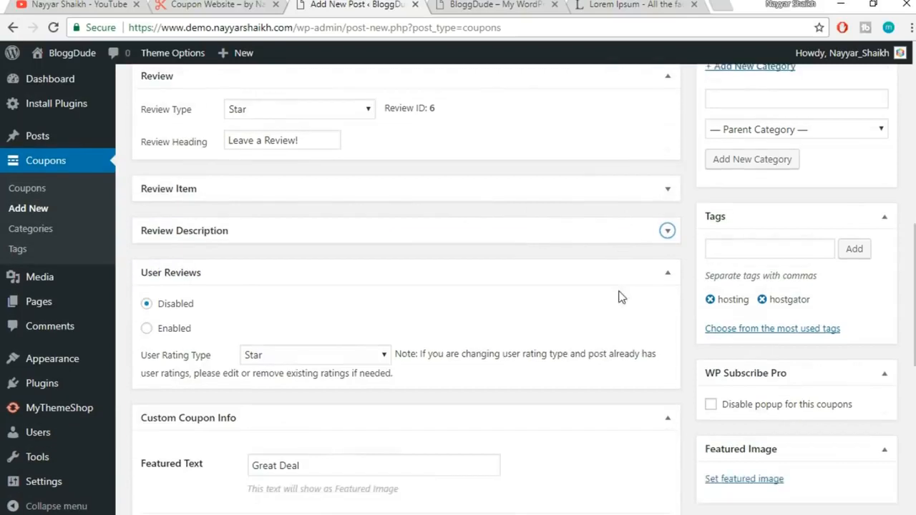
scroll(621, 297, down, 2)
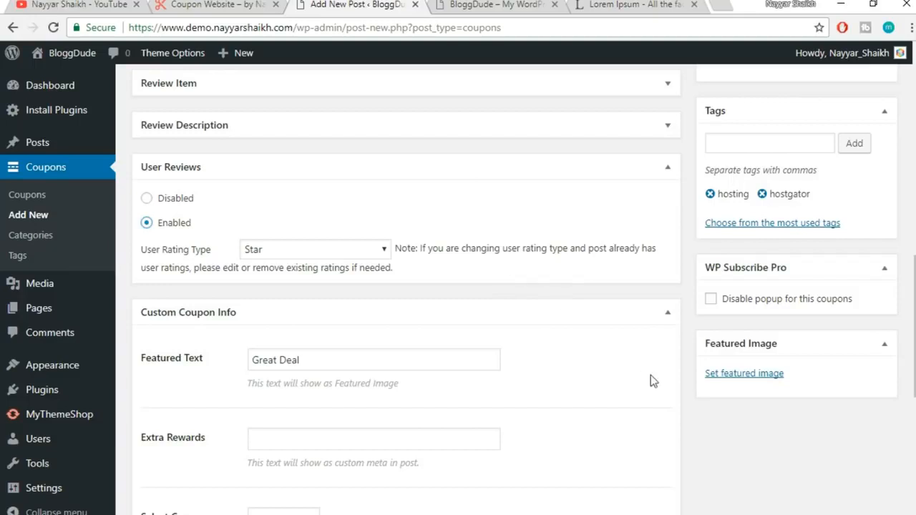
scroll(651, 375, down, 2)
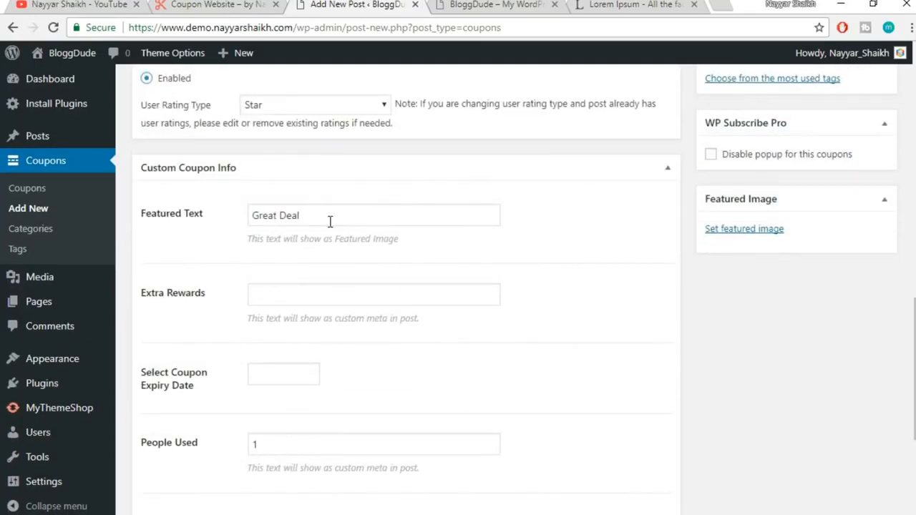
scroll(354, 203, down, 1)
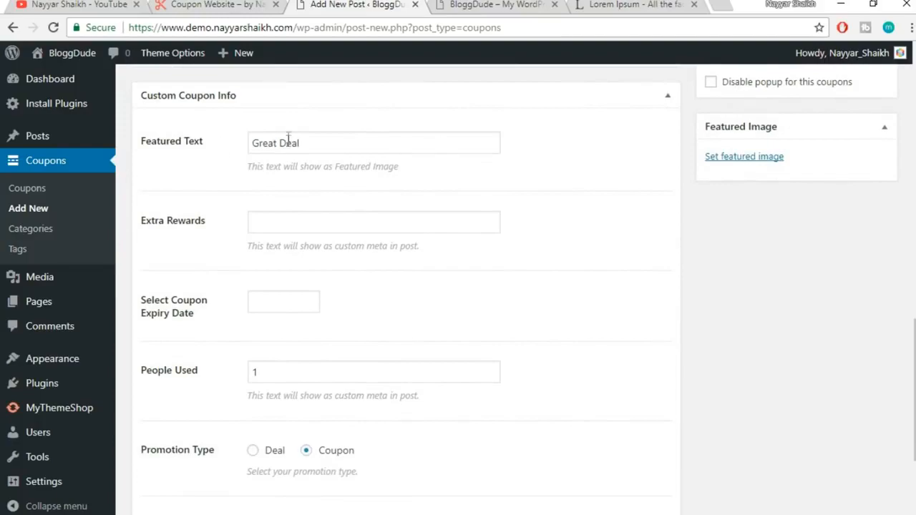
Compare the live Flat $6 Off on Ciaz coupon's GREAT DEAL text with the coupon editor
click(219, 4)
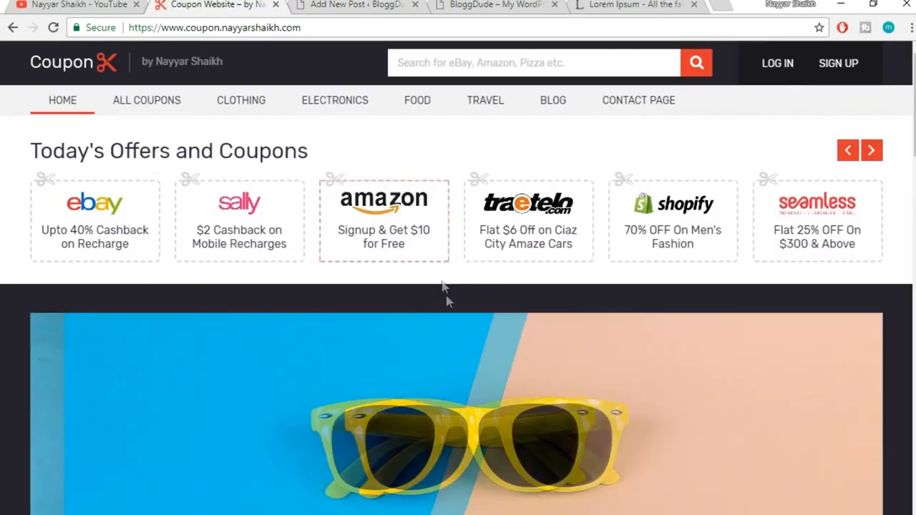
scroll(444, 301, down, 5)
click(343, 213)
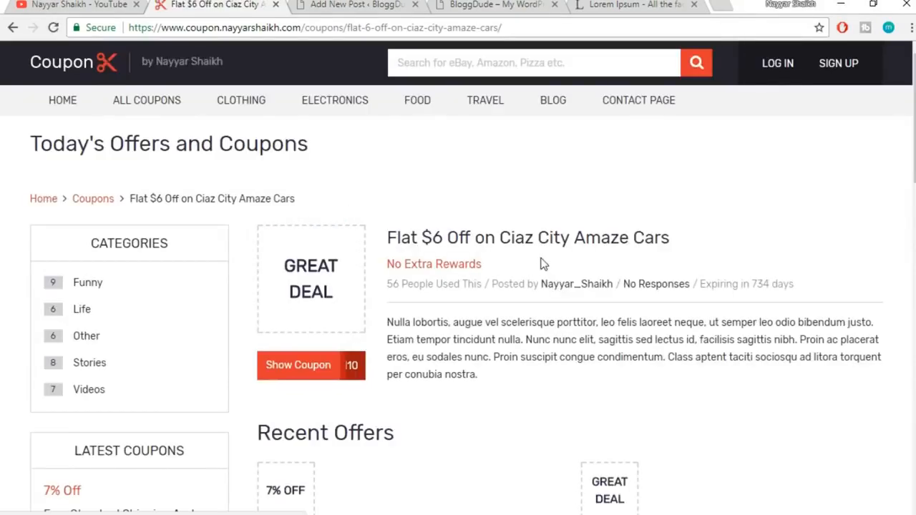
scroll(620, 325, down, 2)
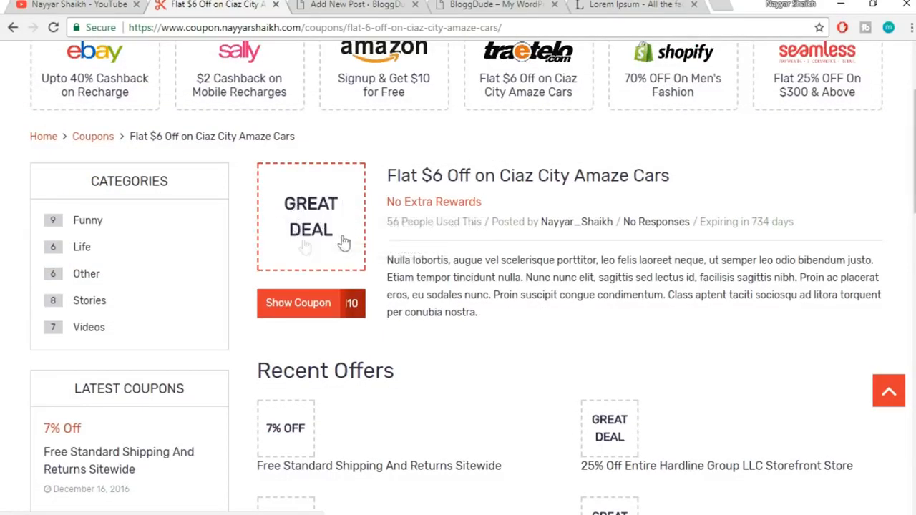
click(337, 4)
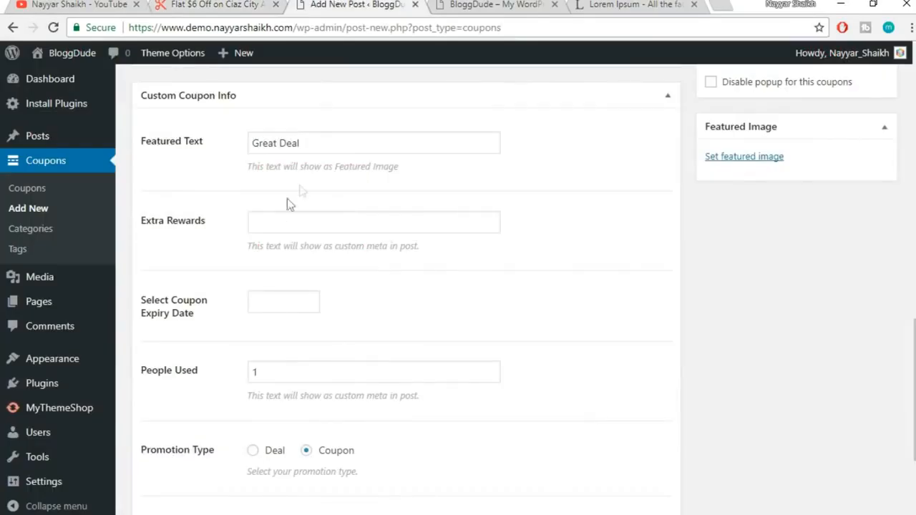
drag(316, 147, 224, 143)
click(247, 4)
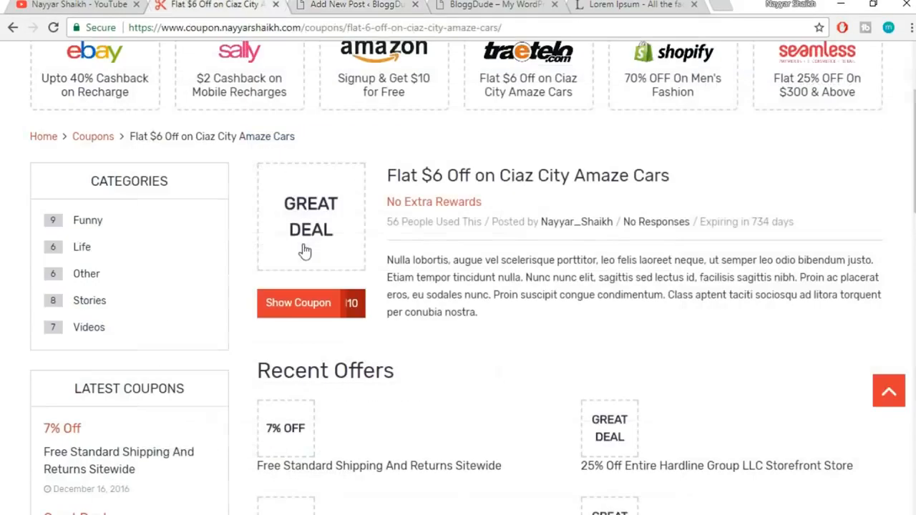
click(372, 5)
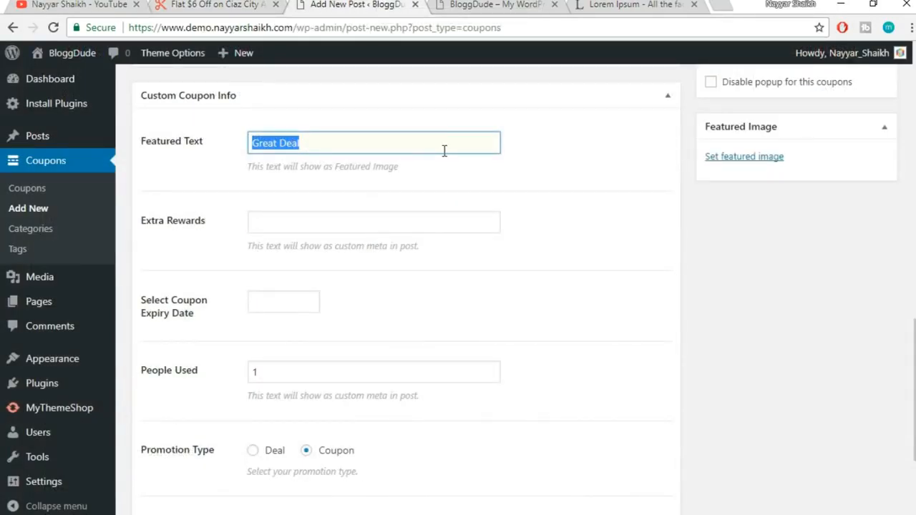
Enter '60% OFF' as featured text and '+ Free Domain' as extra rewards
text(60)
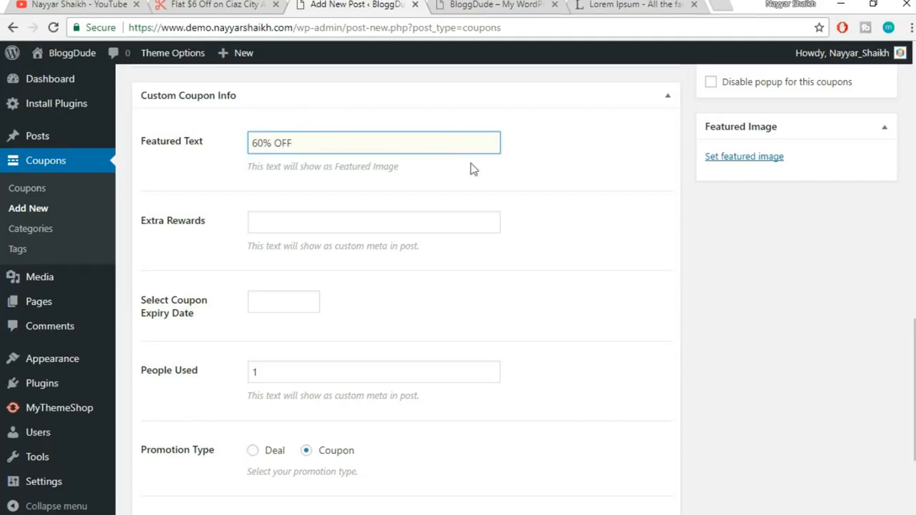
click(356, 223)
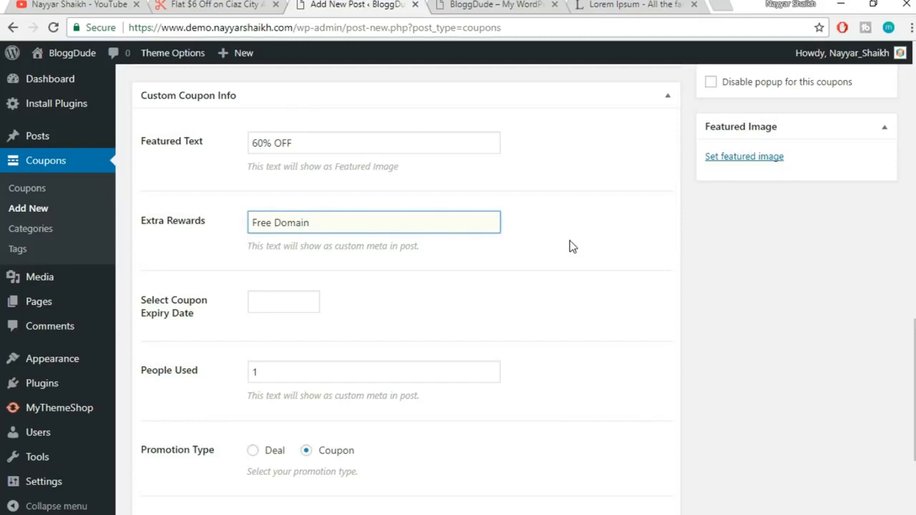
text(+)
click(534, 287)
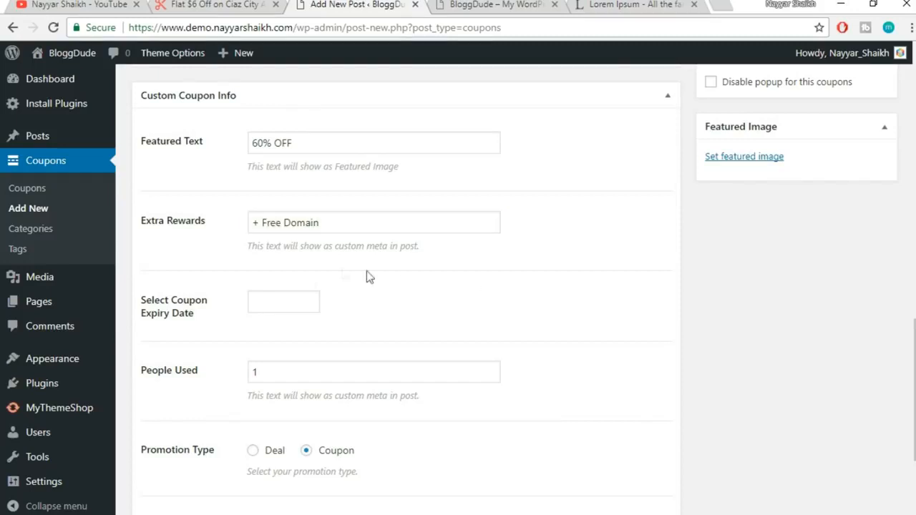
scroll(367, 275, down, 2)
Set the coupon's expiry date to 12/31/2027
click(297, 154)
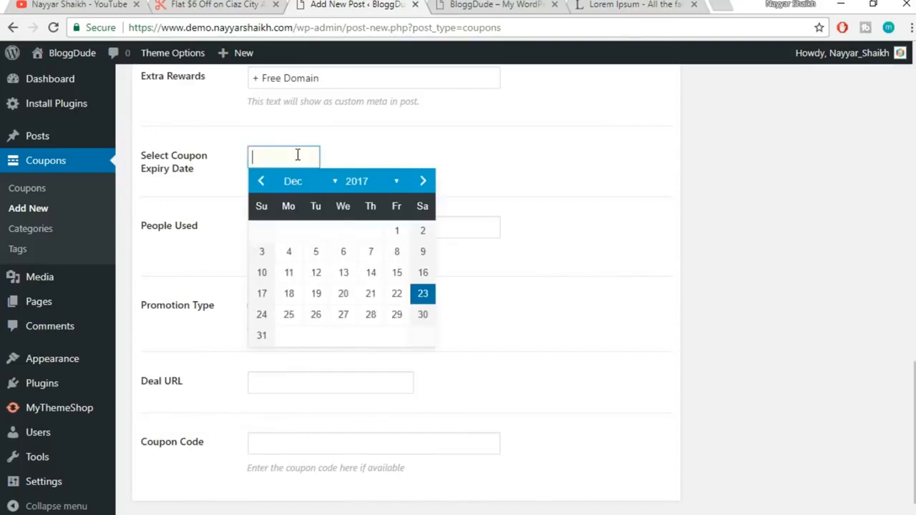
click(387, 184)
scroll(376, 401, down, 3)
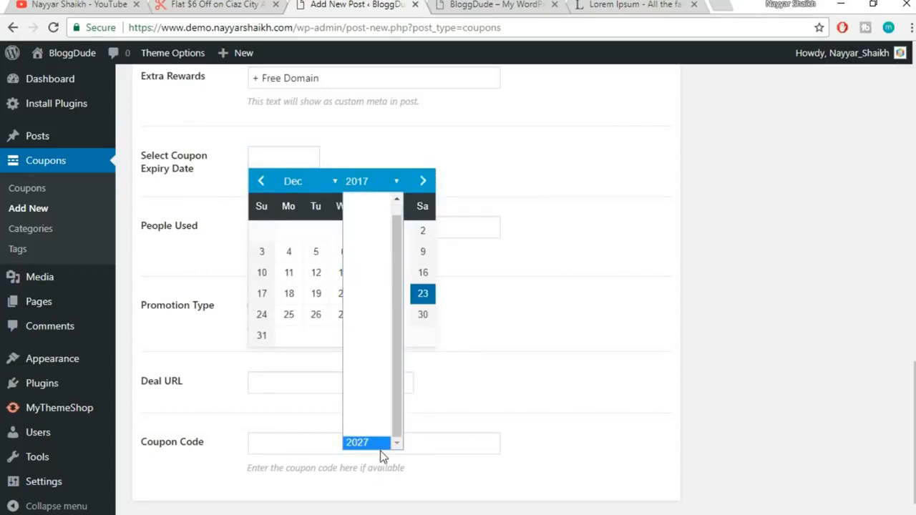
click(381, 445)
scroll(408, 351, down, 1)
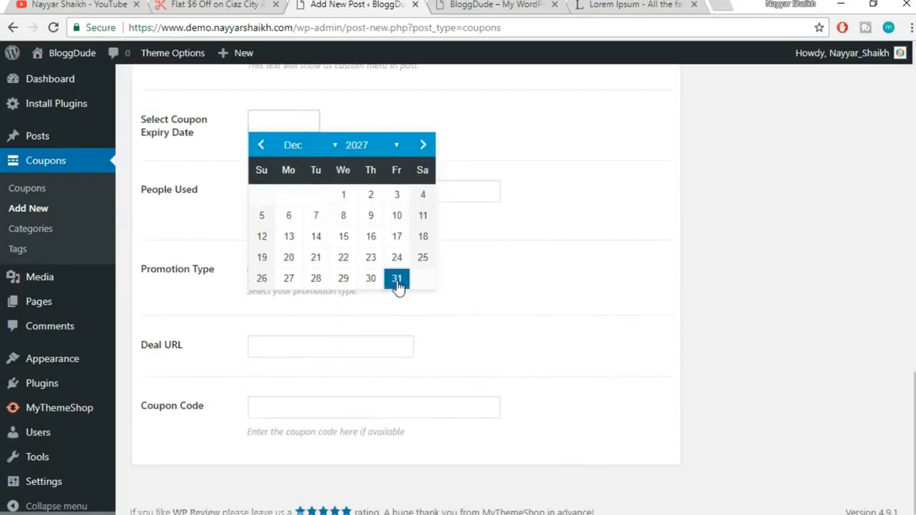
click(397, 280)
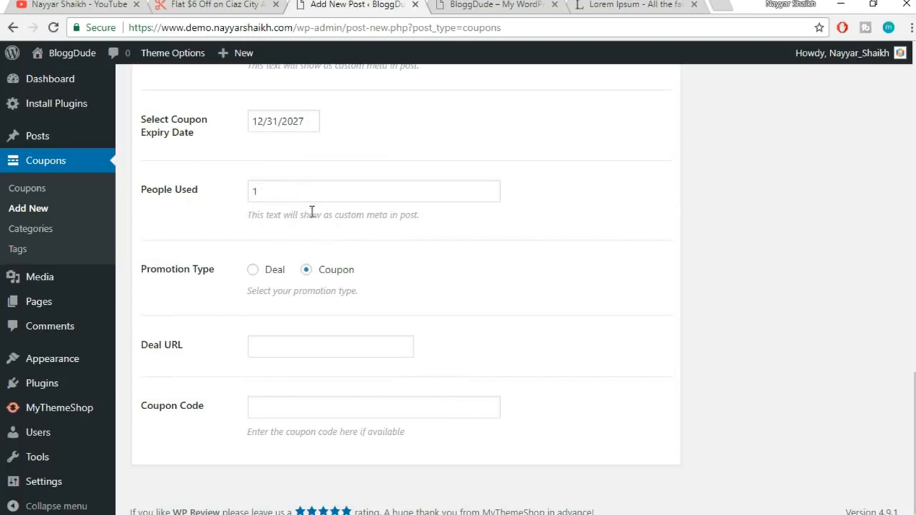
Enter the Hostgator deal link as the Deal URL
click(215, 4)
click(308, 346)
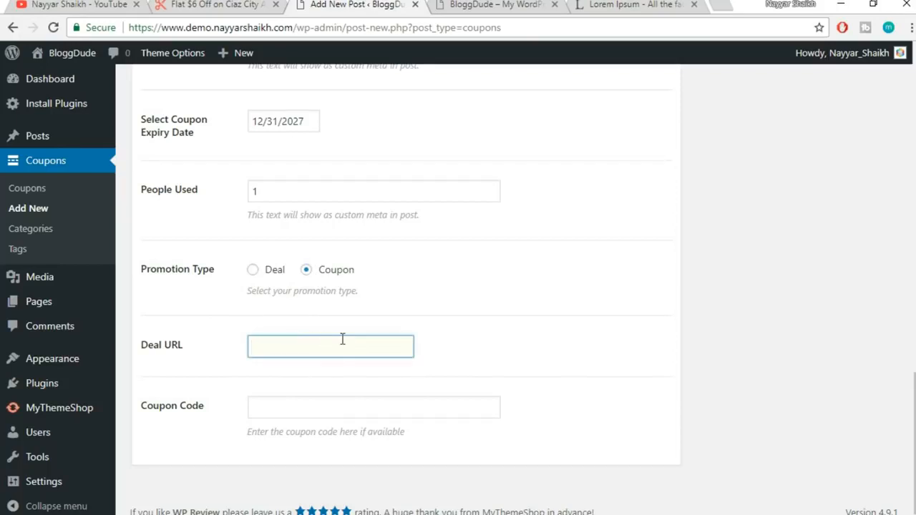
text(http://)
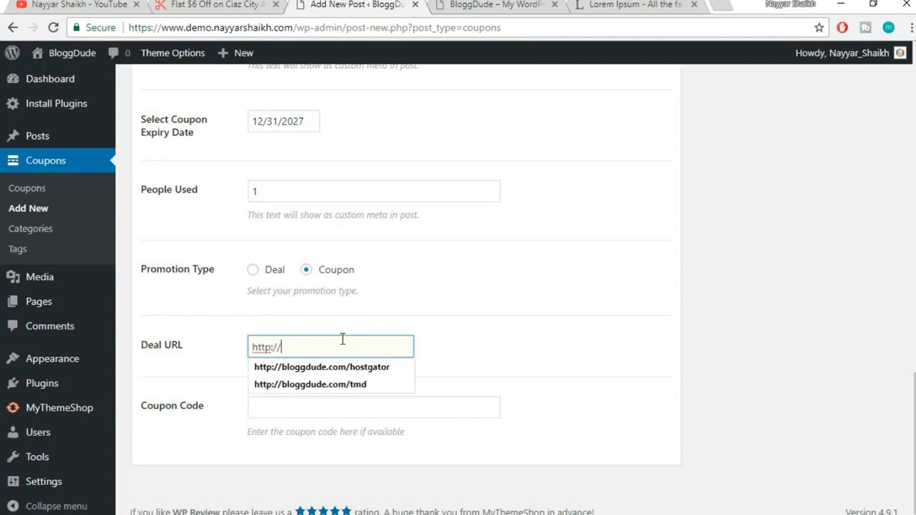
key(Down)
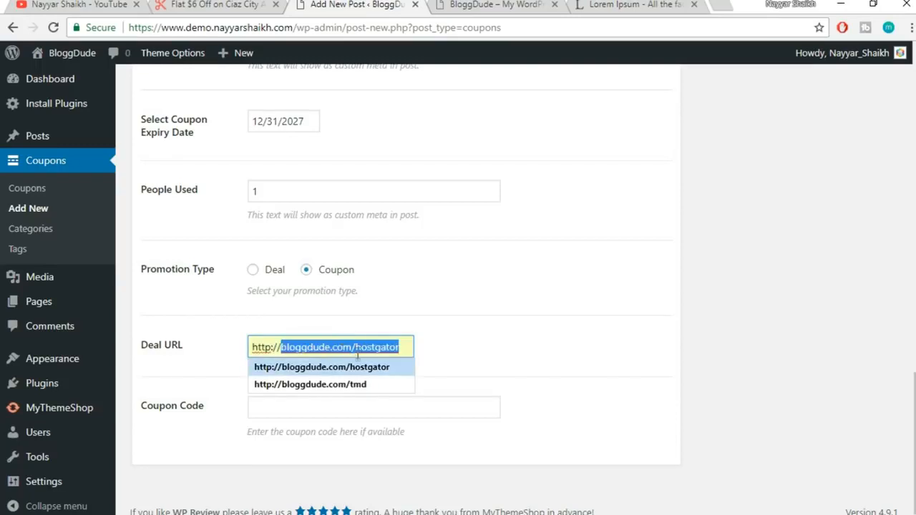
click(357, 372)
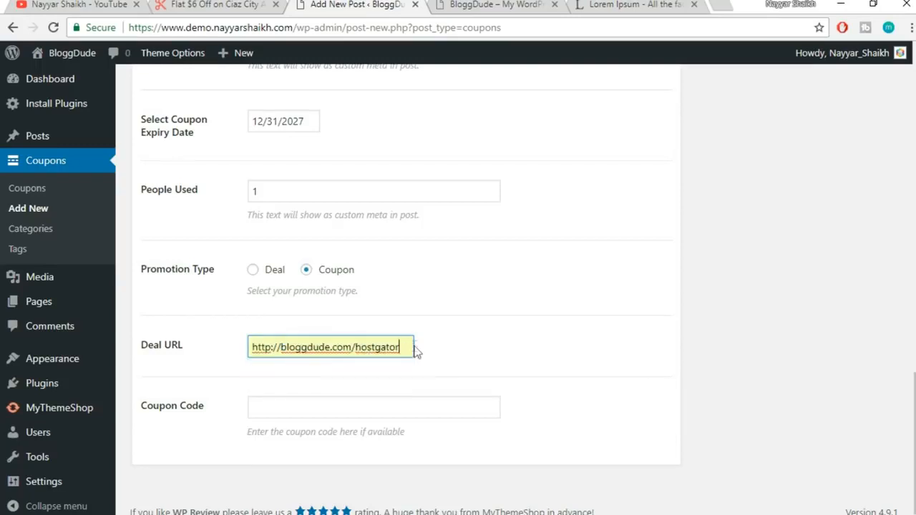
drag(403, 348, 251, 346)
click(302, 347)
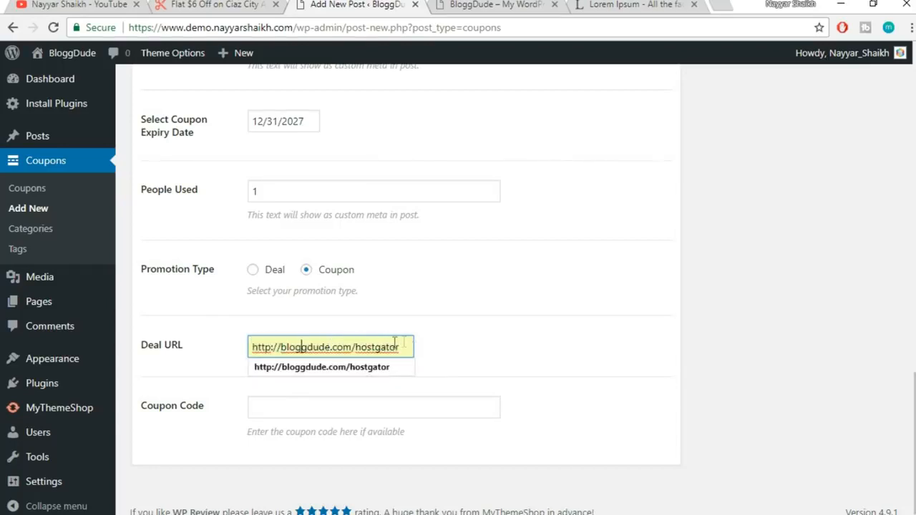
click(459, 348)
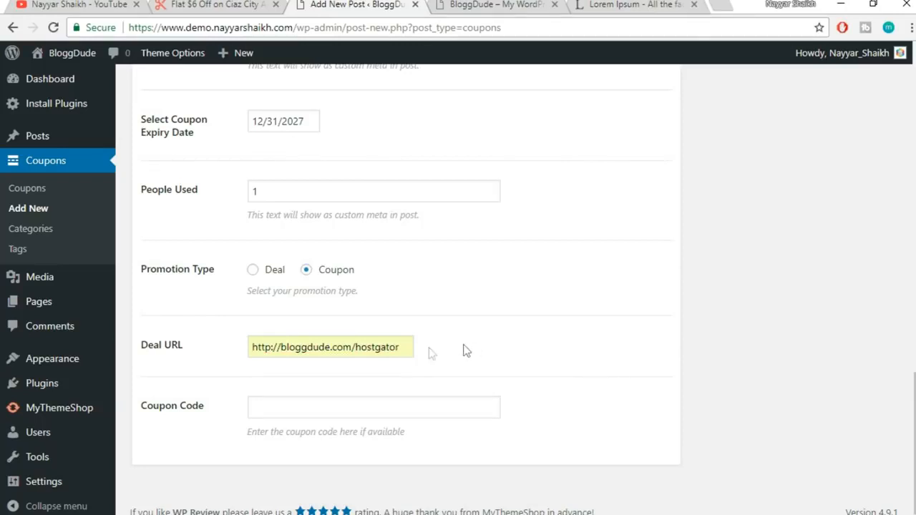
Enter the Hostgator coupon code in the Coupon Code field
click(366, 400)
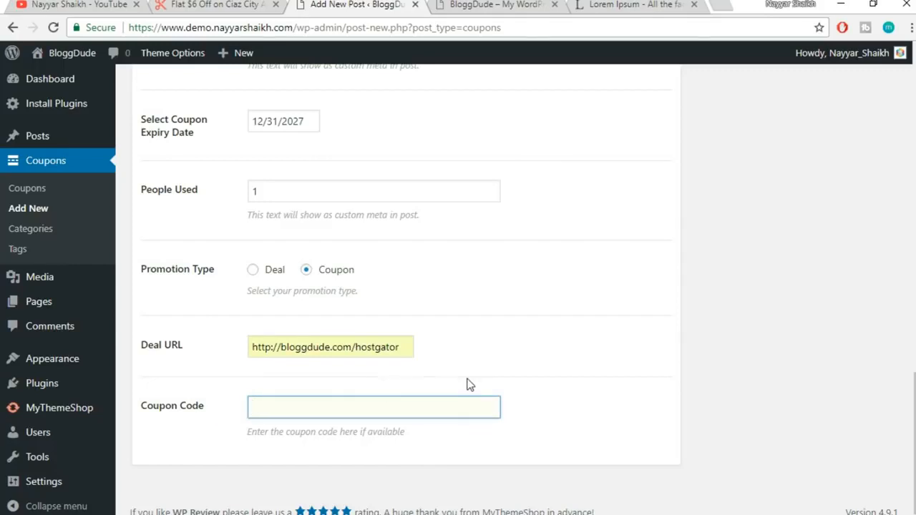
text(NAYYAR)
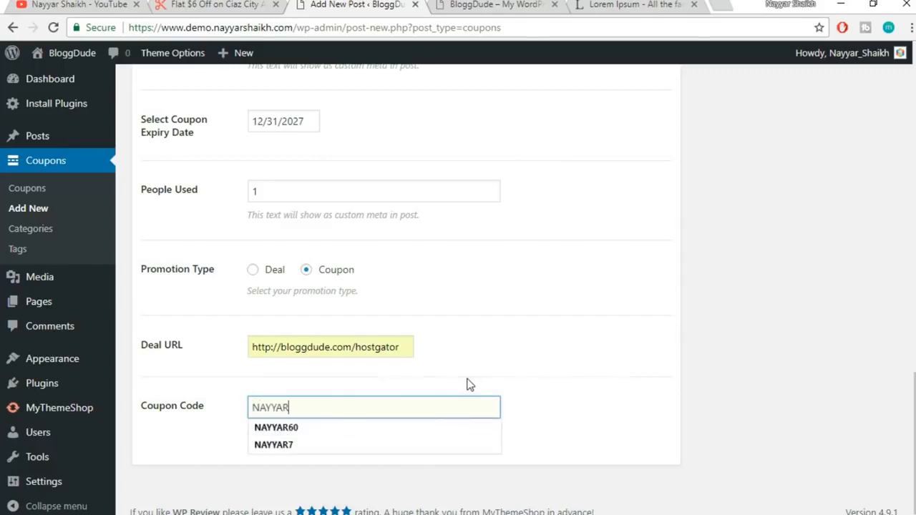
text(60)
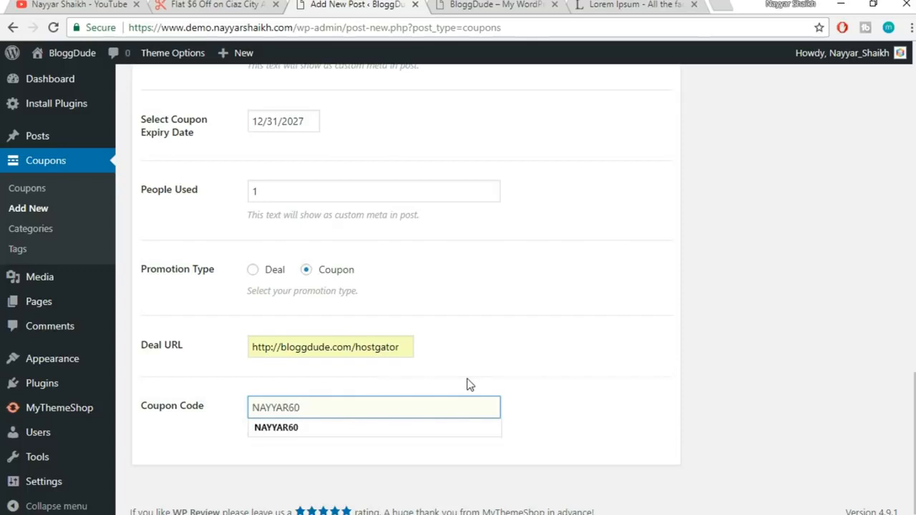
click(613, 353)
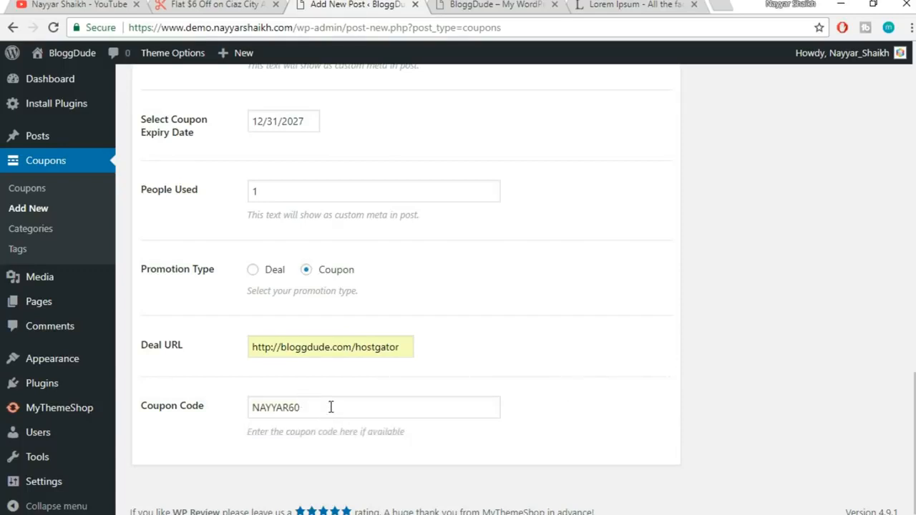
drag(331, 408, 227, 413)
click(692, 406)
scroll(595, 461, up, 5)
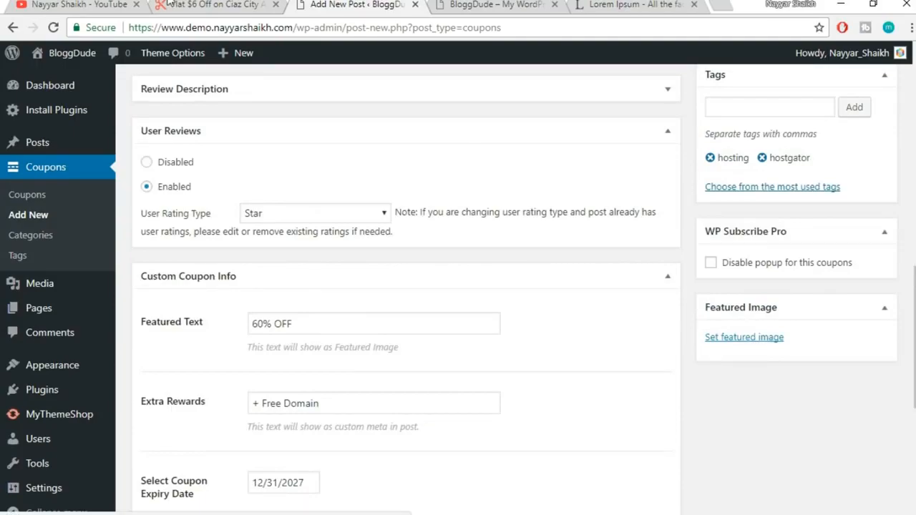
key(ctrl+shift+Tab)
scroll(533, 309, down, 1)
scroll(536, 310, down, 6)
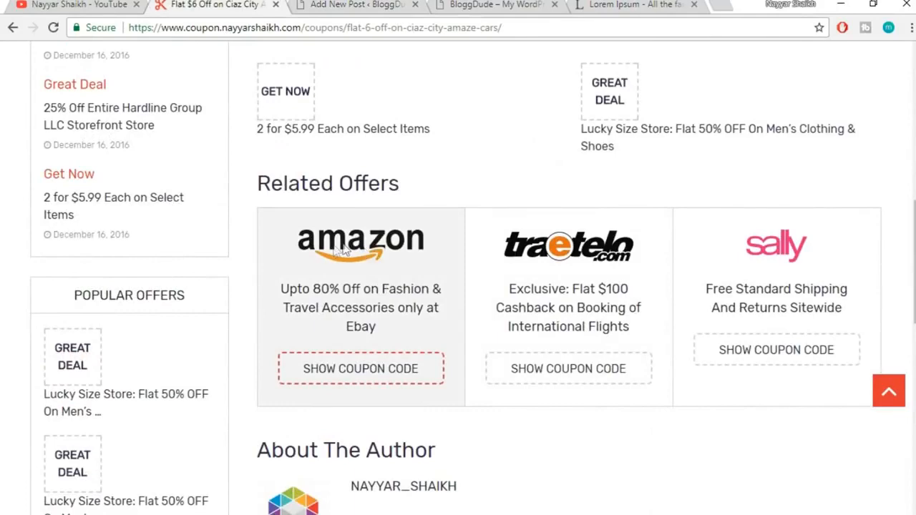
scroll(799, 268, down, 3)
scroll(659, 251, up, 3)
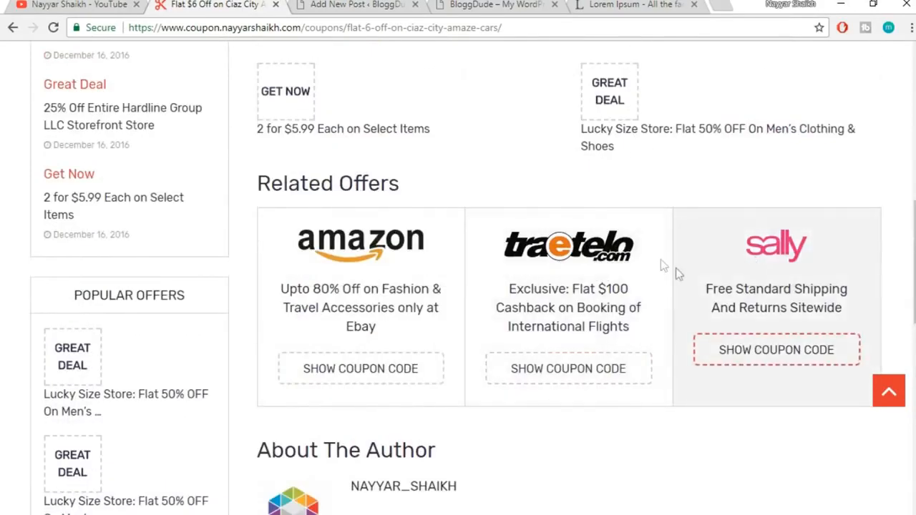
key(ctrl+Tab)
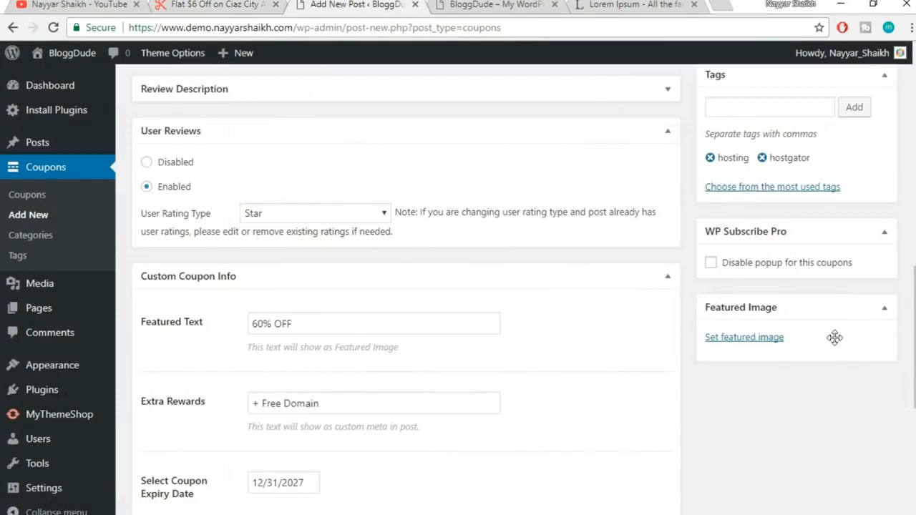
click(763, 346)
click(491, 318)
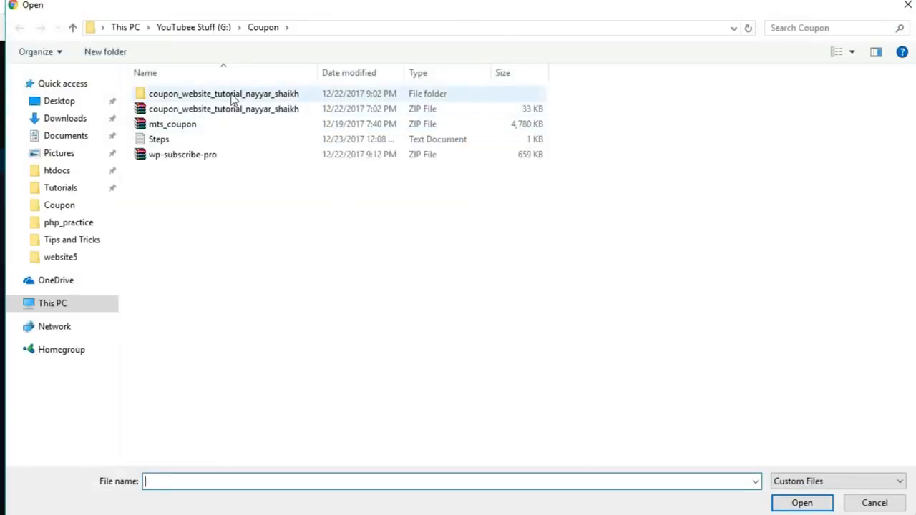
double_click(232, 97)
double_click(215, 123)
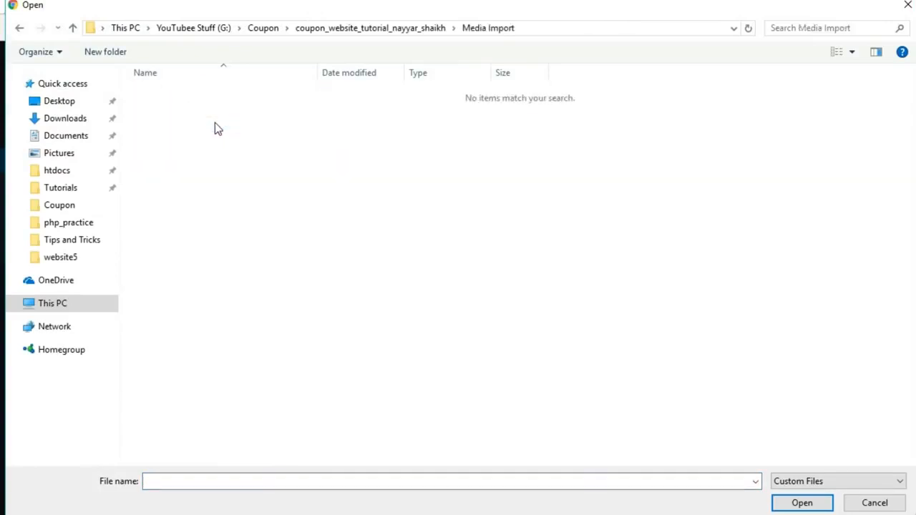
key(BackSpace)
key(BackSpace)
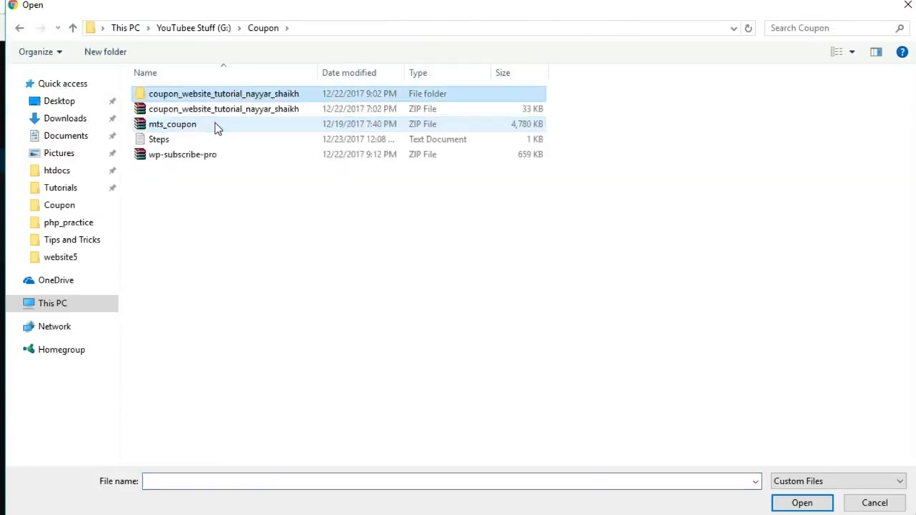
click(907, 7)
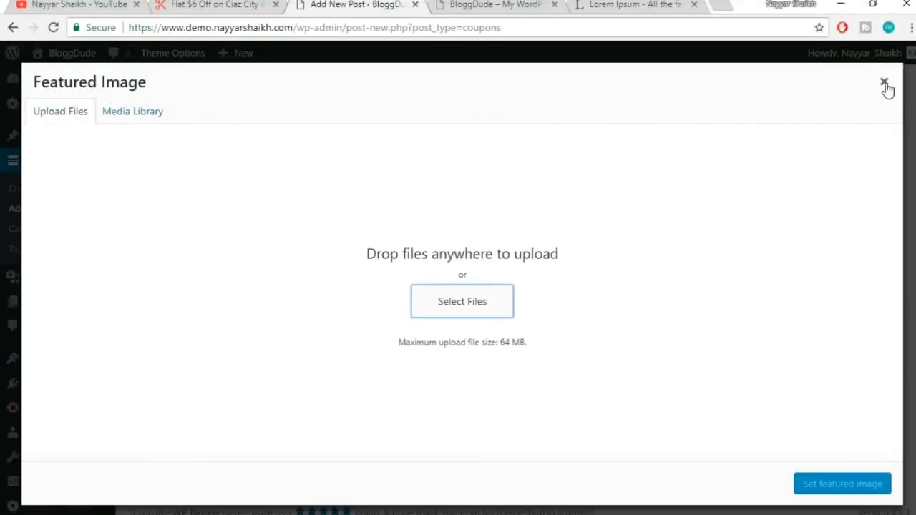
click(887, 87)
scroll(887, 351, up, 10)
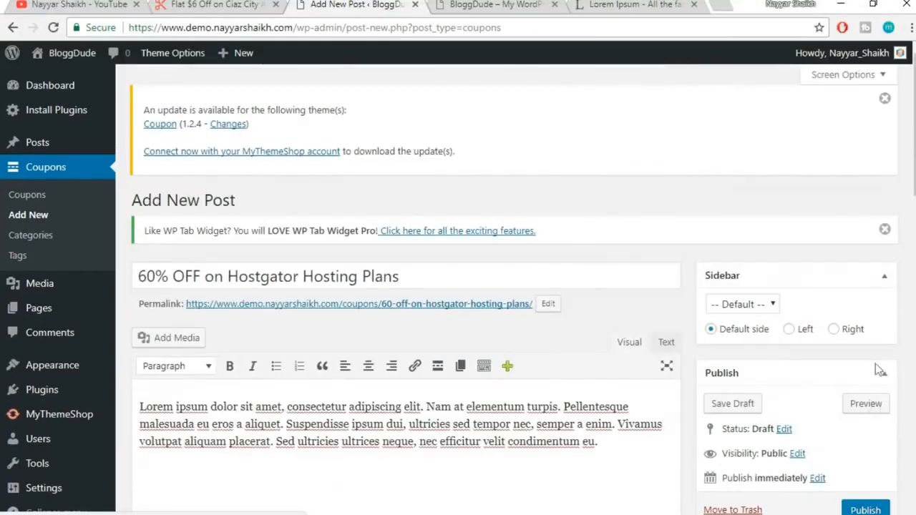
scroll(879, 413, down, 3)
Publish the Hostgator hosting coupon post from the Publish box
click(872, 367)
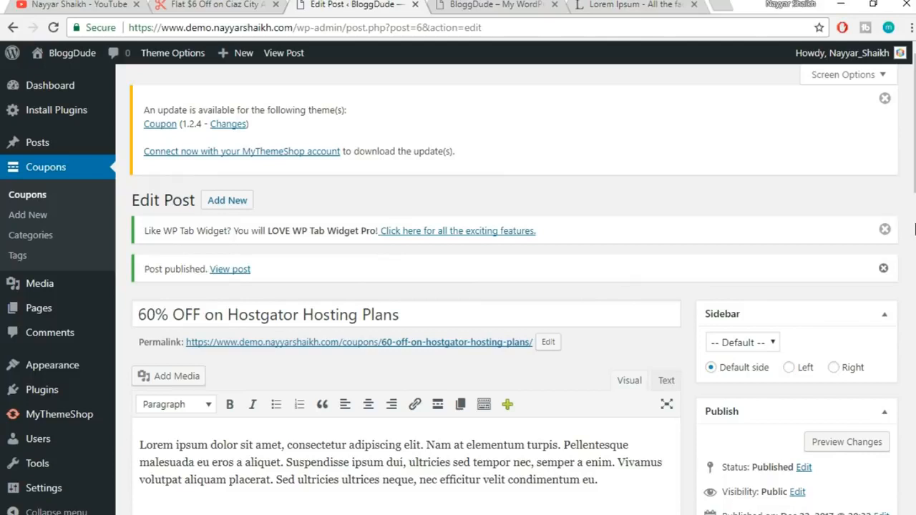
Go to bloggdude.com in a new tab and open the How to Make a Coupon Website article
click(730, 4)
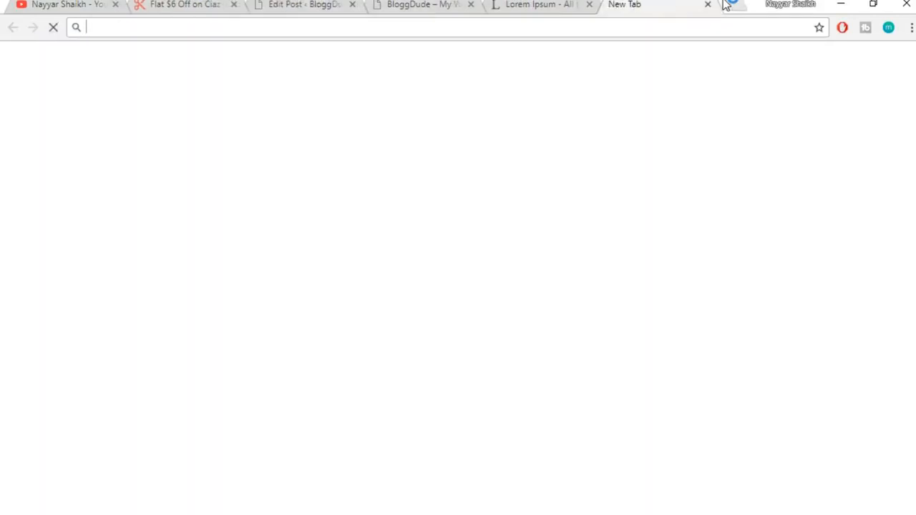
text(blo)
key(Return)
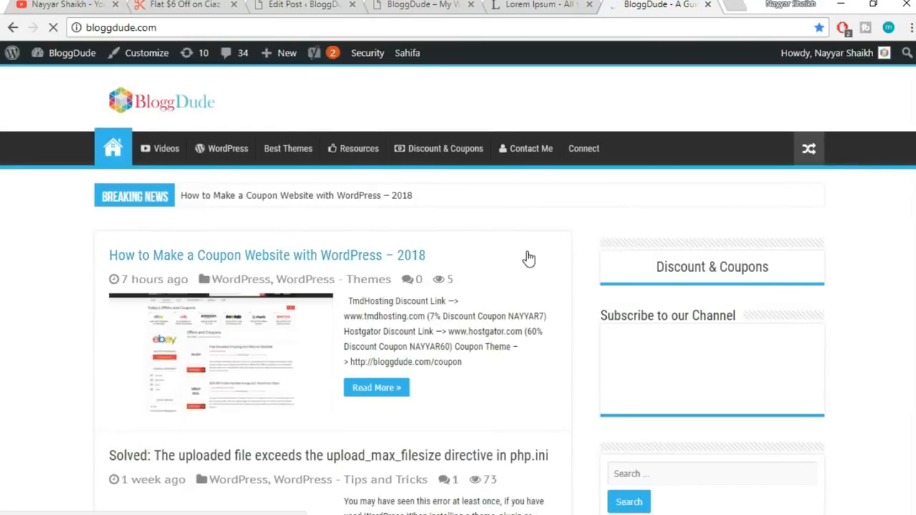
scroll(528, 255, down, 3)
scroll(525, 250, up, 2)
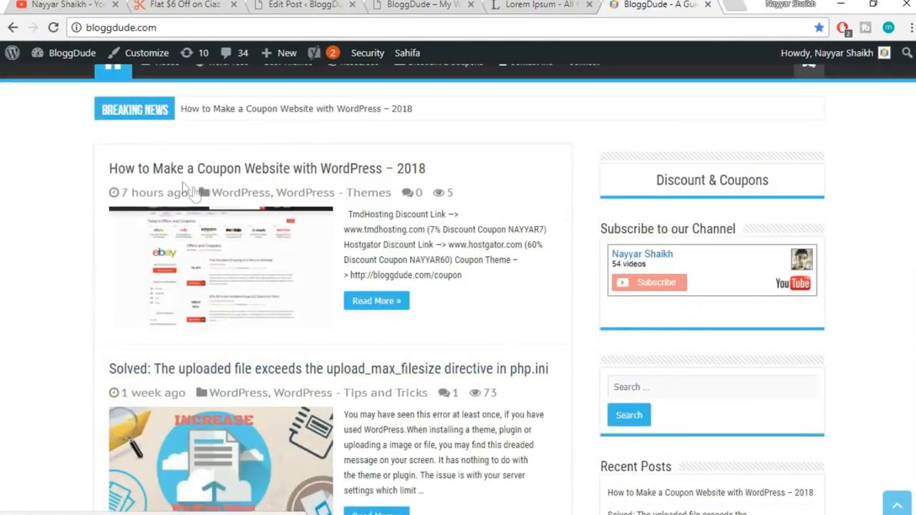
click(354, 169)
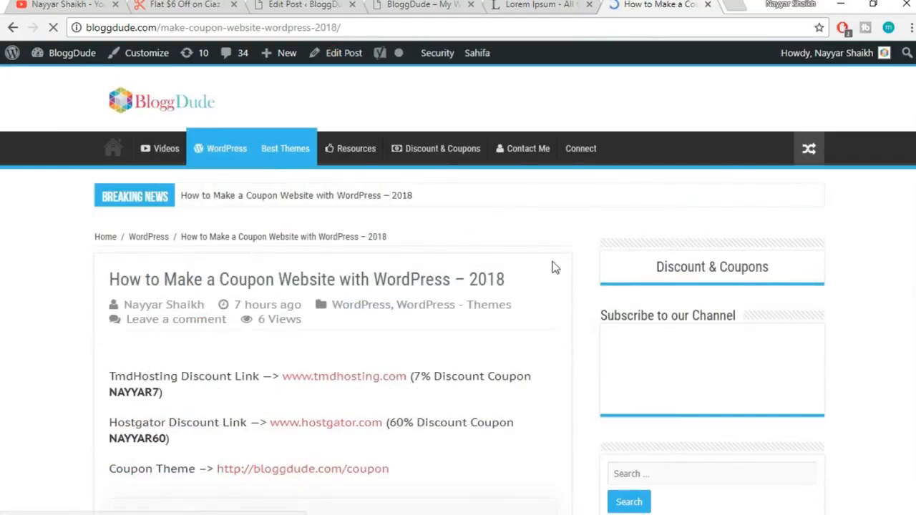
Read through the article, highlighting the Hostgator 60% discount and Coupon Theme lines
scroll(555, 268, down, 5)
scroll(556, 267, up, 3)
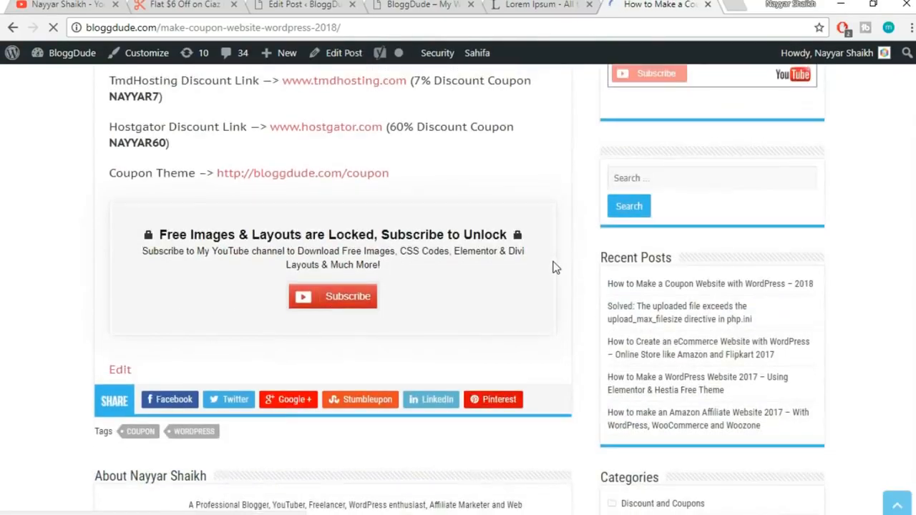
scroll(229, 268, down, 2)
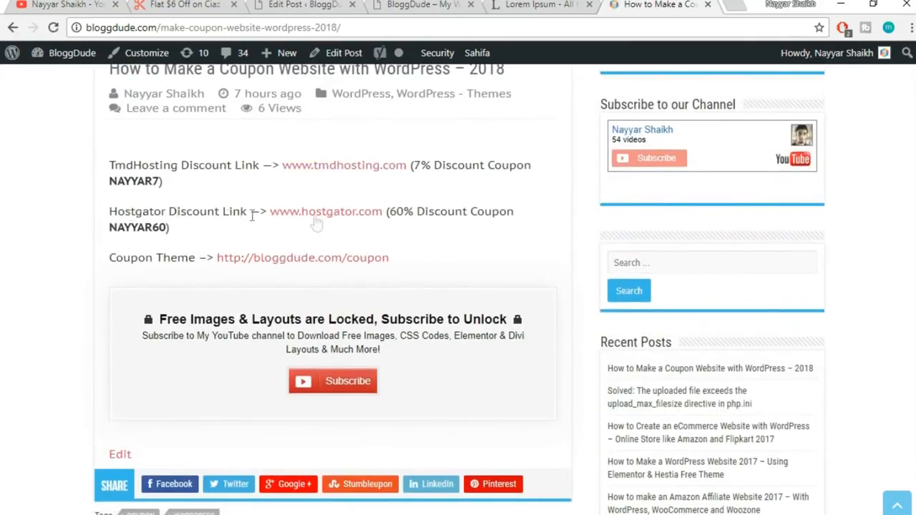
drag(413, 226, 415, 225)
click(414, 225)
drag(108, 262, 245, 272)
click(246, 272)
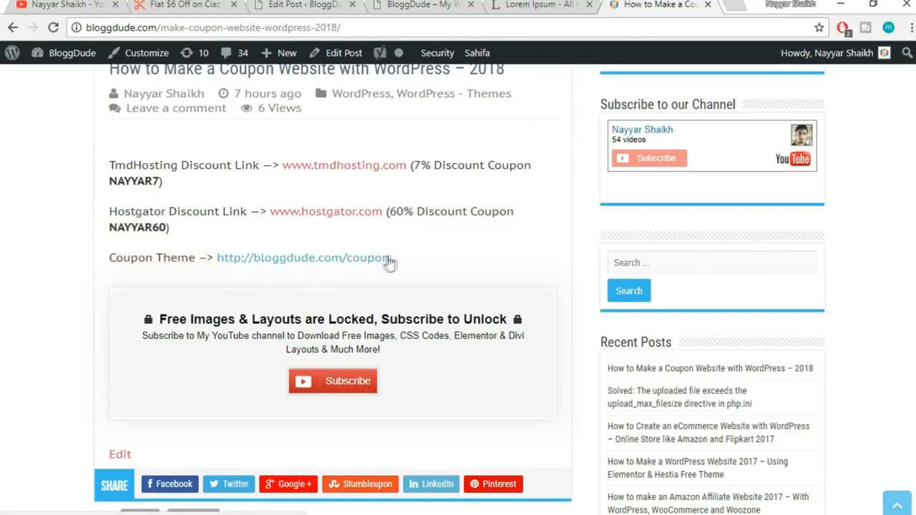
scroll(471, 249, down, 1)
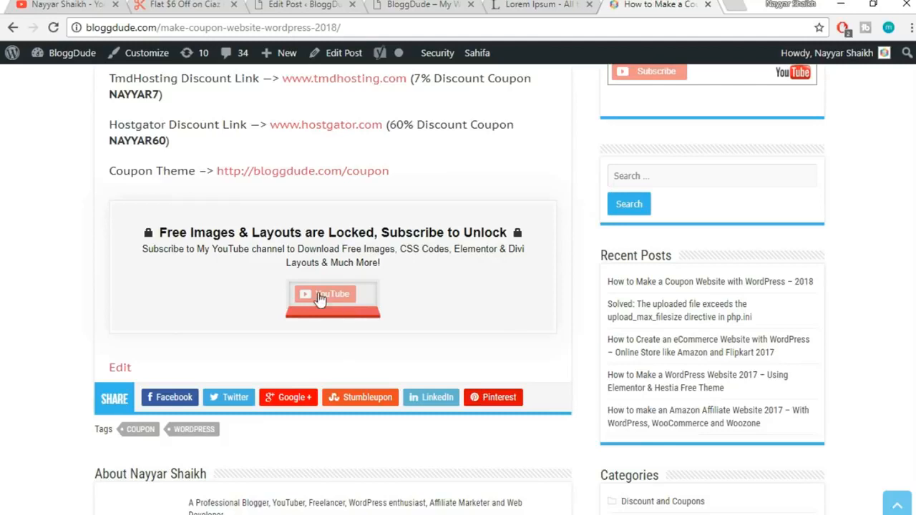
Subscribe to the BloggDude YouTube channel with a Google account to unlock the free downloads
click(337, 301)
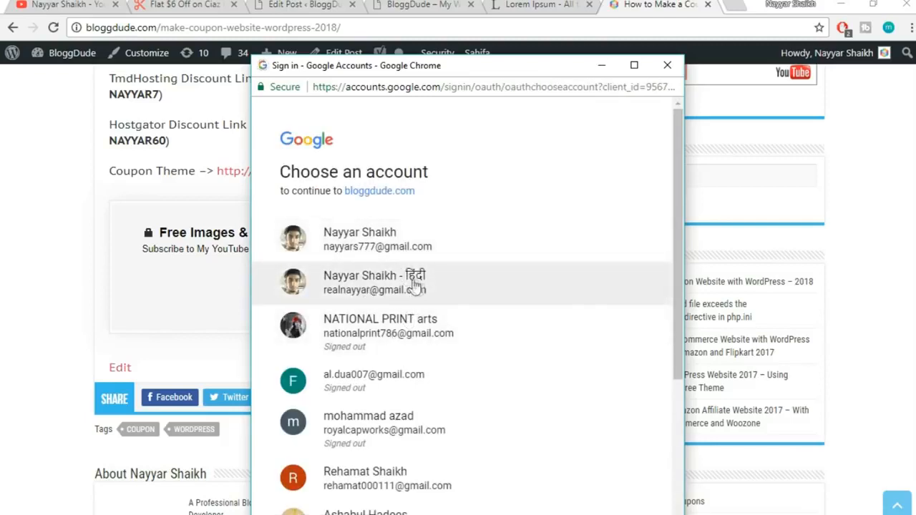
click(415, 284)
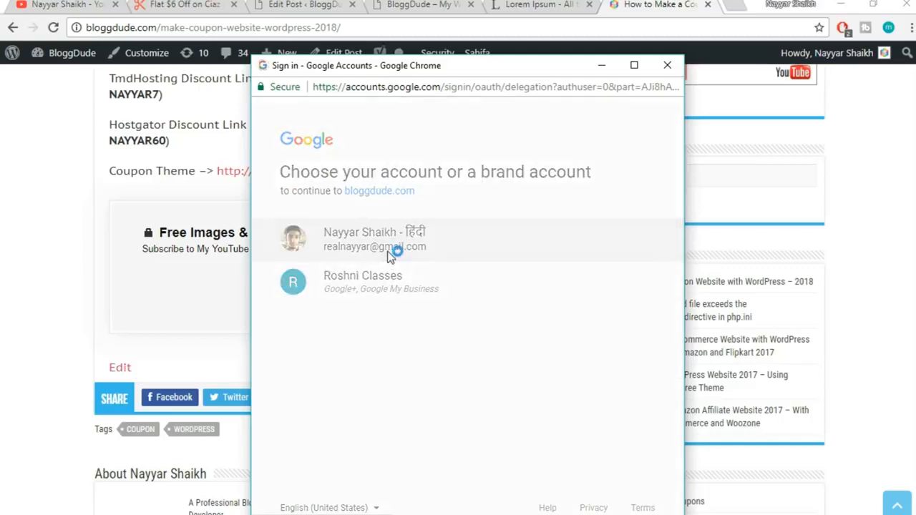
click(390, 258)
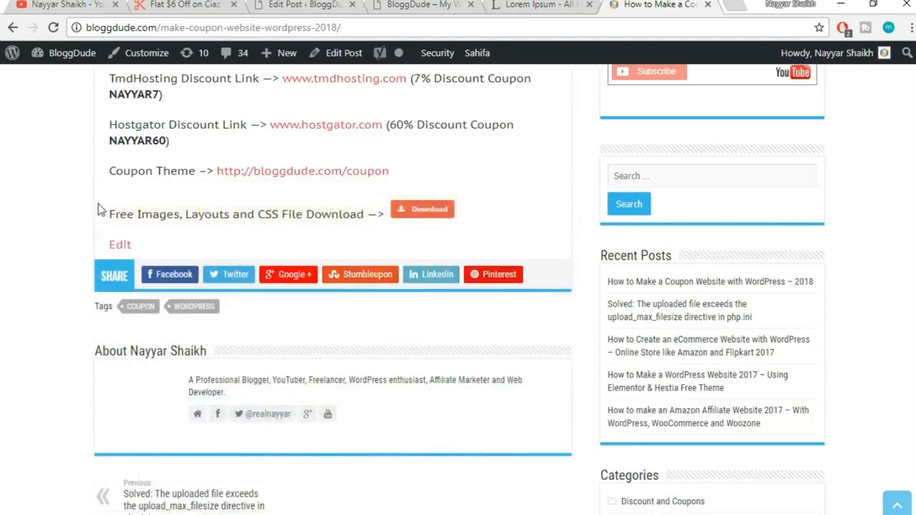
Download the free images and layouts zip, dismiss the download notice, and close the article tab
mouse_move(103, 211)
mouse_down()
mouse_move(371, 211)
mouse_move(108, 214)
mouse_up()
click(376, 208)
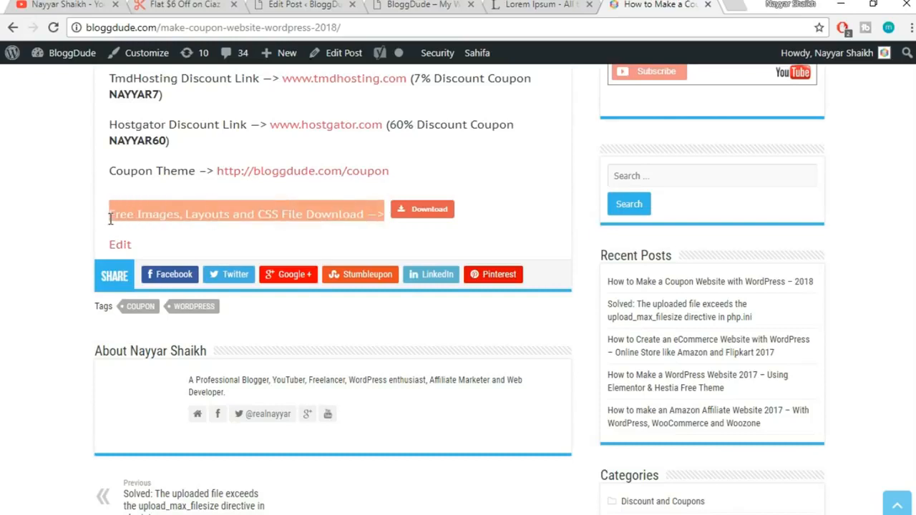
click(527, 225)
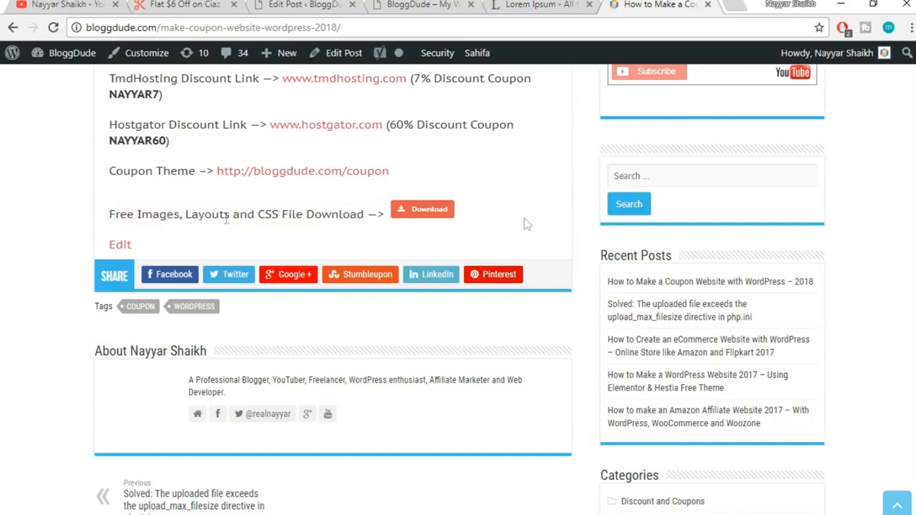
click(439, 214)
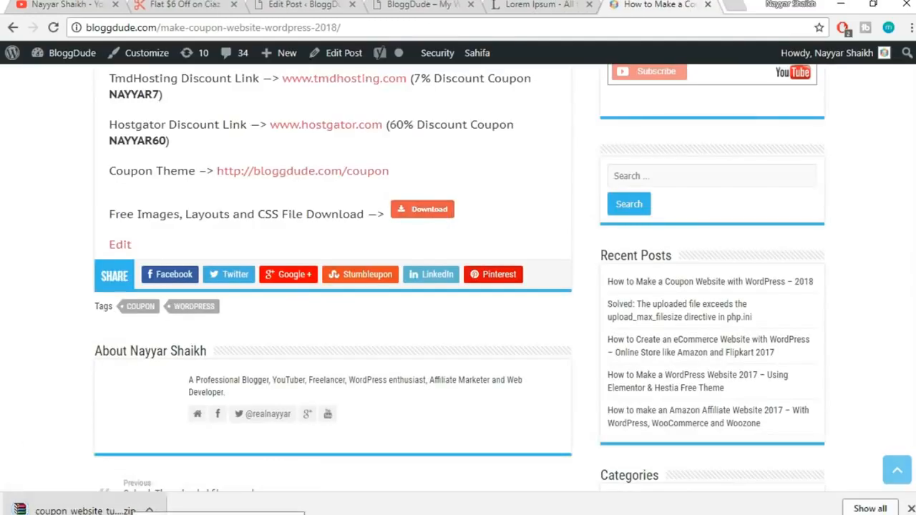
click(910, 509)
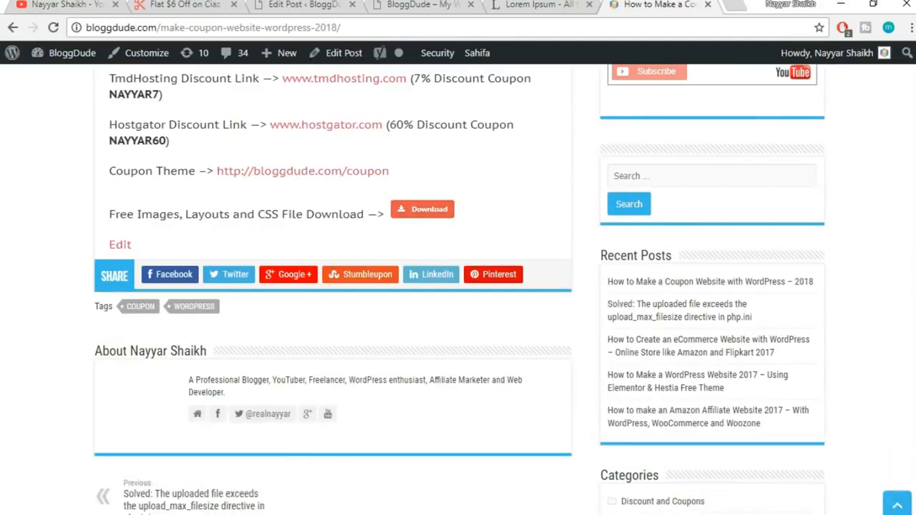
click(707, 5)
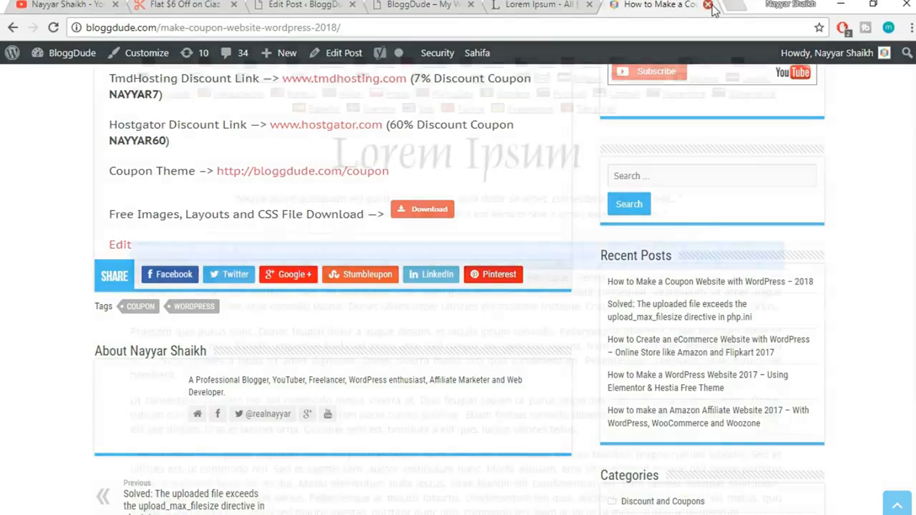
click(345, 5)
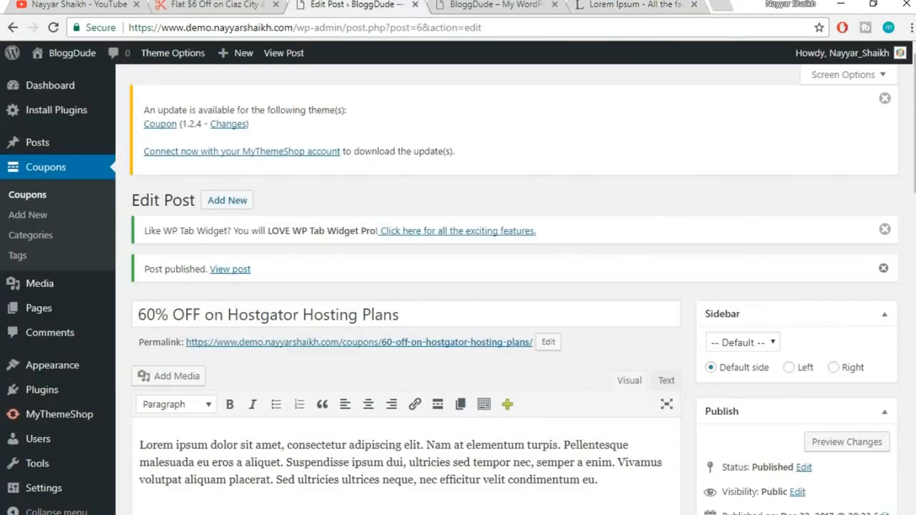
key(super+e)
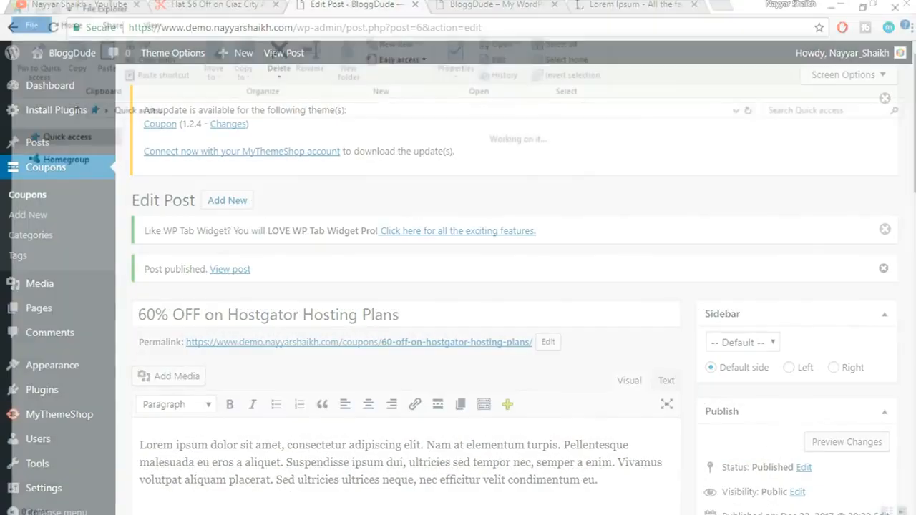
click(64, 262)
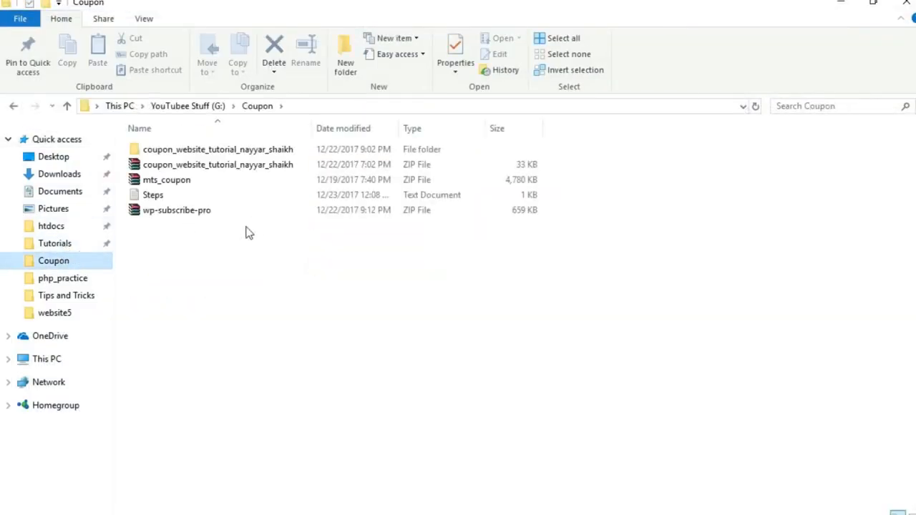
double_click(218, 151)
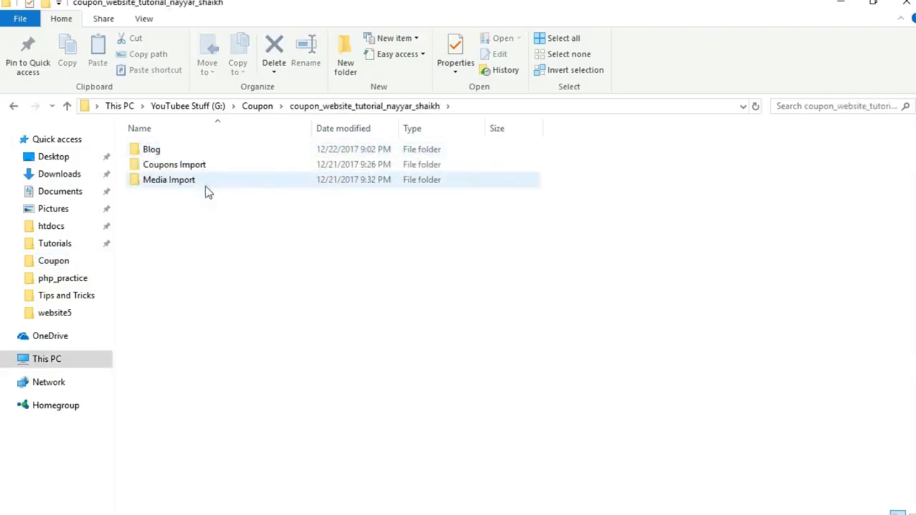
click(169, 184)
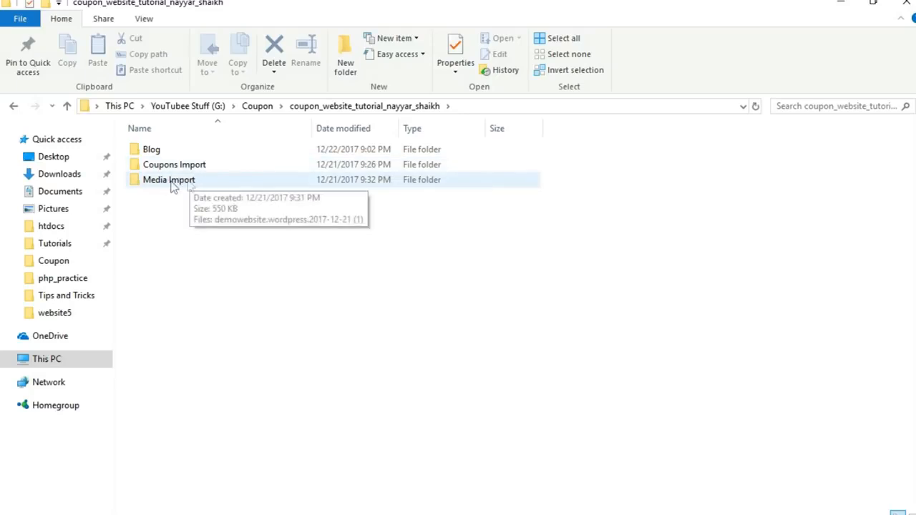
double_click(177, 181)
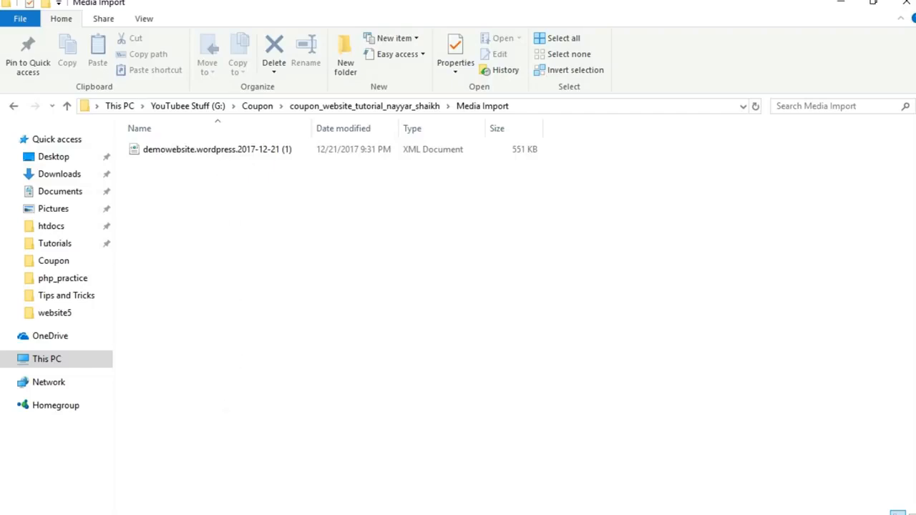
key(alt+Tab)
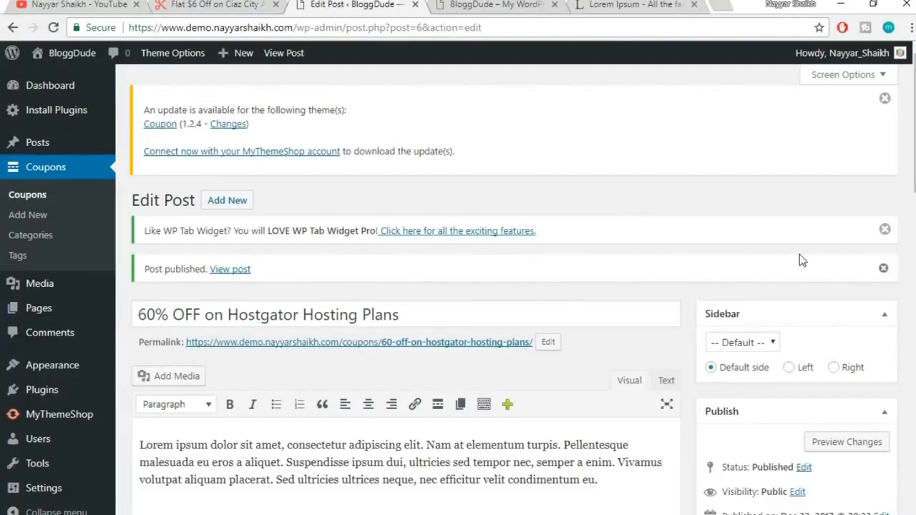
click(243, 4)
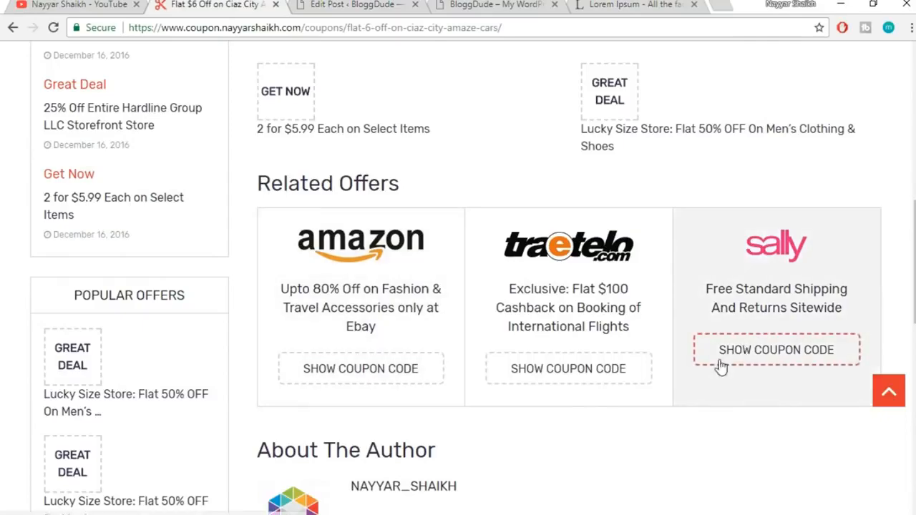
scroll(721, 367, down, 3)
scroll(685, 337, up, 3)
scroll(653, 354, up, 5)
scroll(653, 352, up, 3)
scroll(653, 351, down, 2)
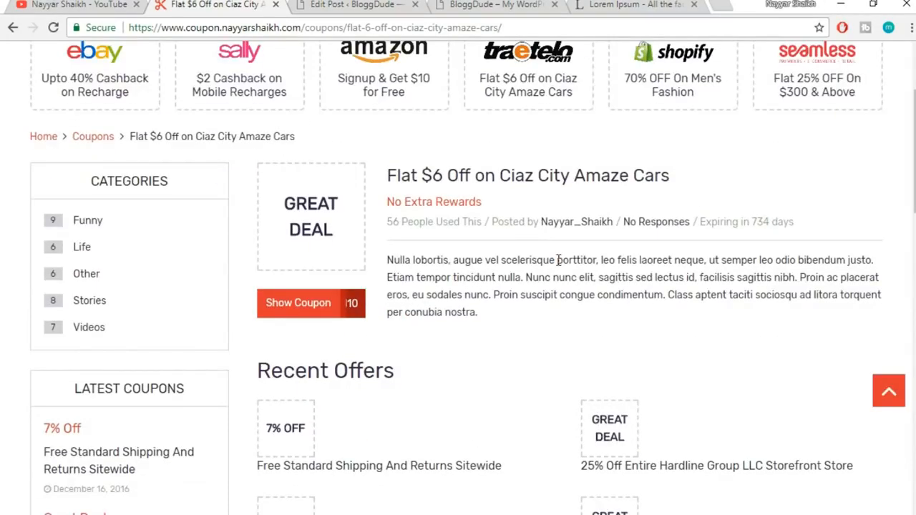
click(333, 4)
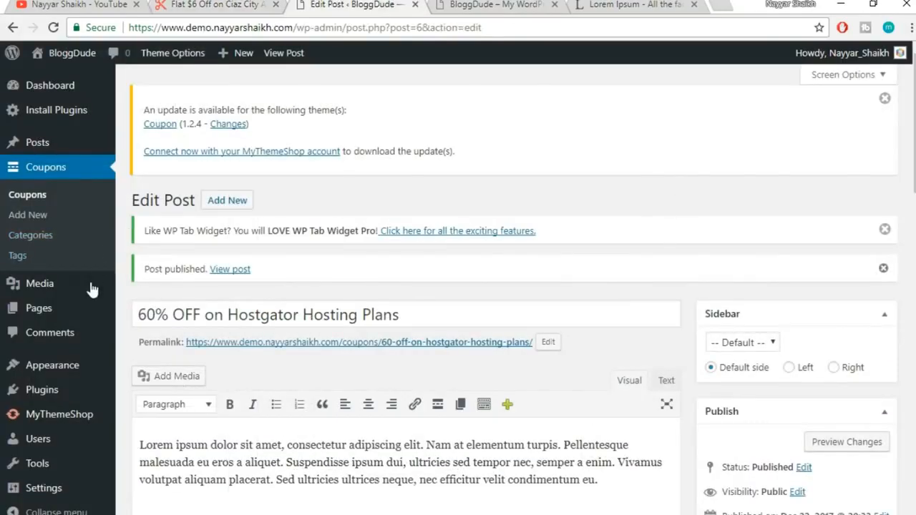
scroll(71, 280, down, 3)
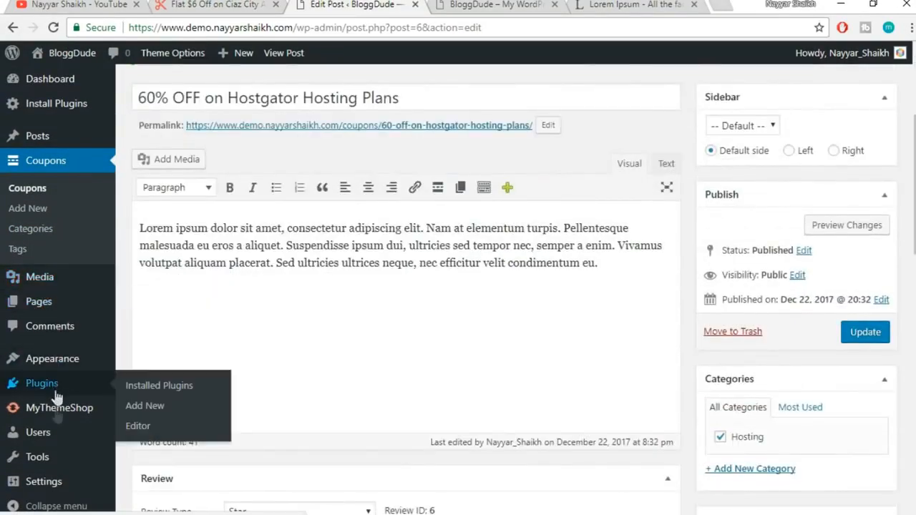
mouse_move(74, 464)
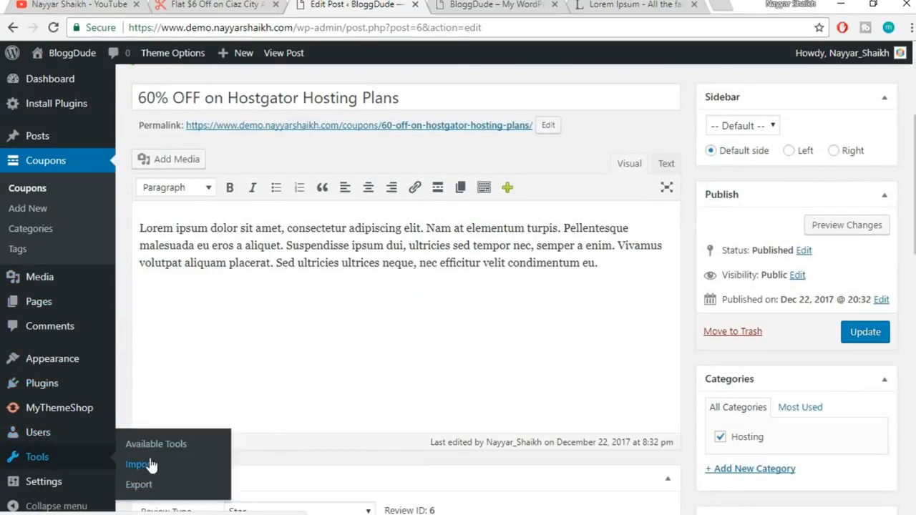
From Tools > Import, install the WordPress importer and run it to reach the WXR upload page
click(176, 465)
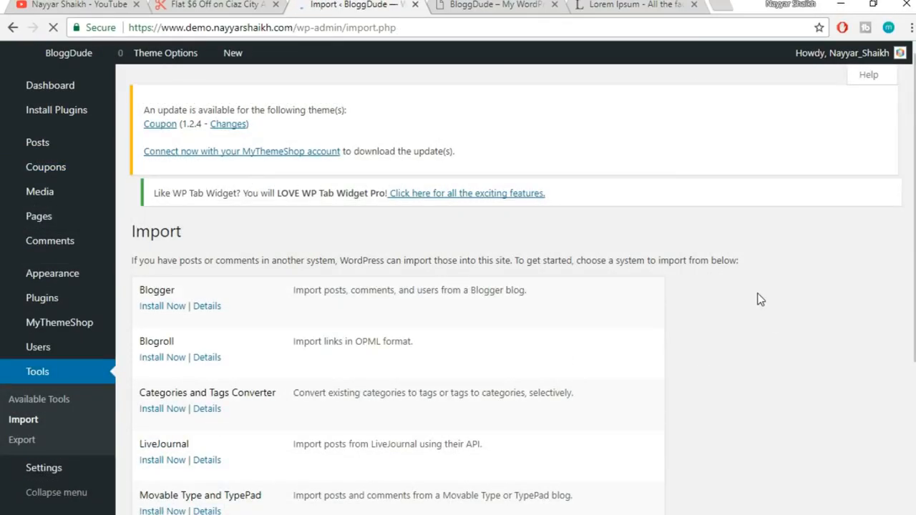
scroll(730, 306, down, 3)
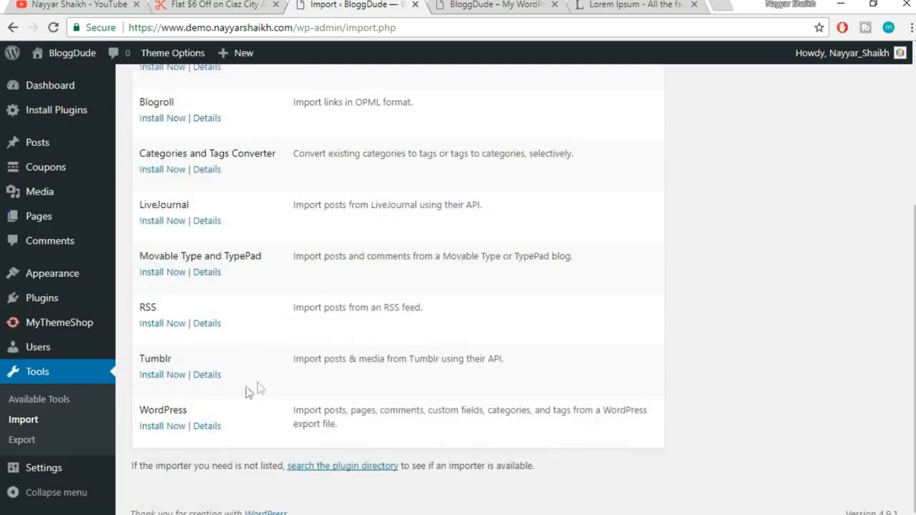
drag(140, 412, 191, 405)
click(193, 404)
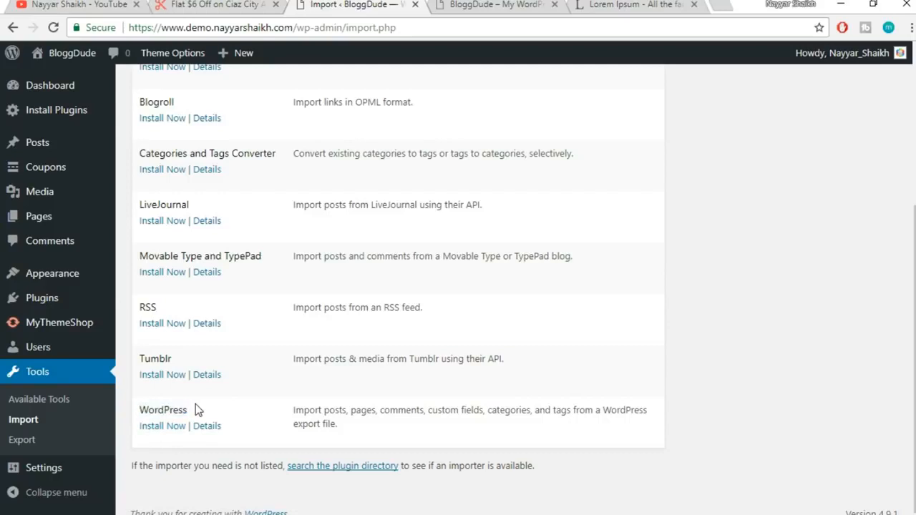
click(154, 429)
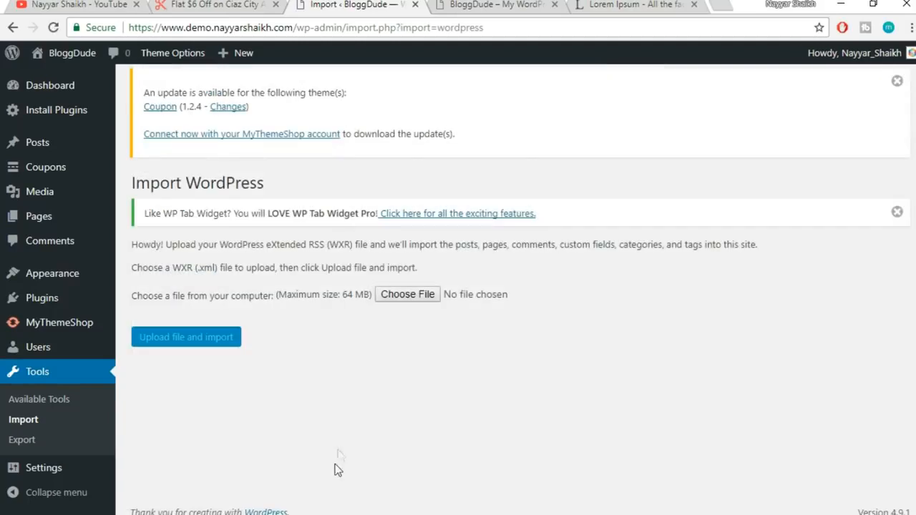
Upload the demowebsite.wordpress XML from the project's Media Import folder
click(407, 294)
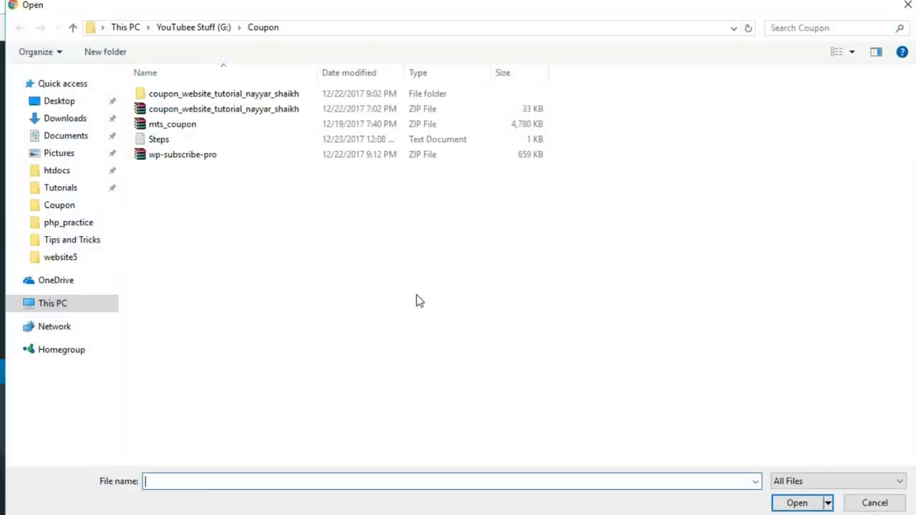
double_click(231, 95)
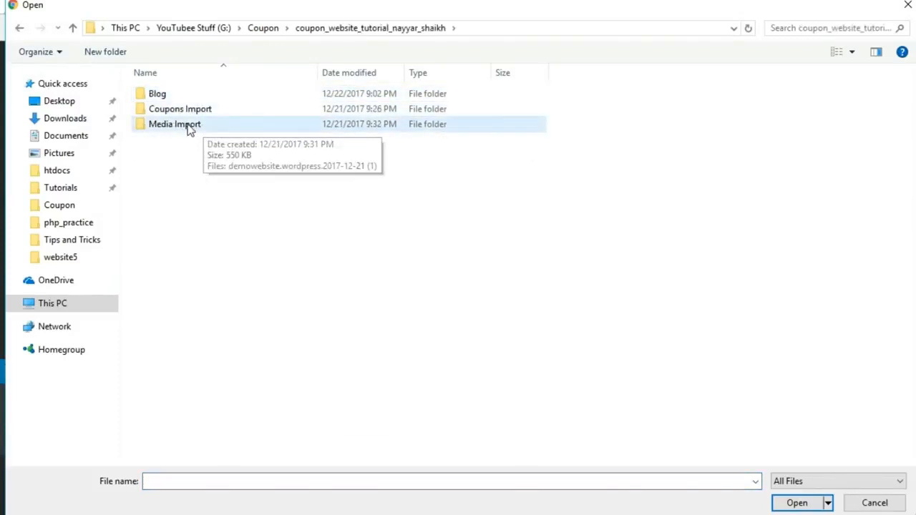
double_click(189, 127)
click(211, 96)
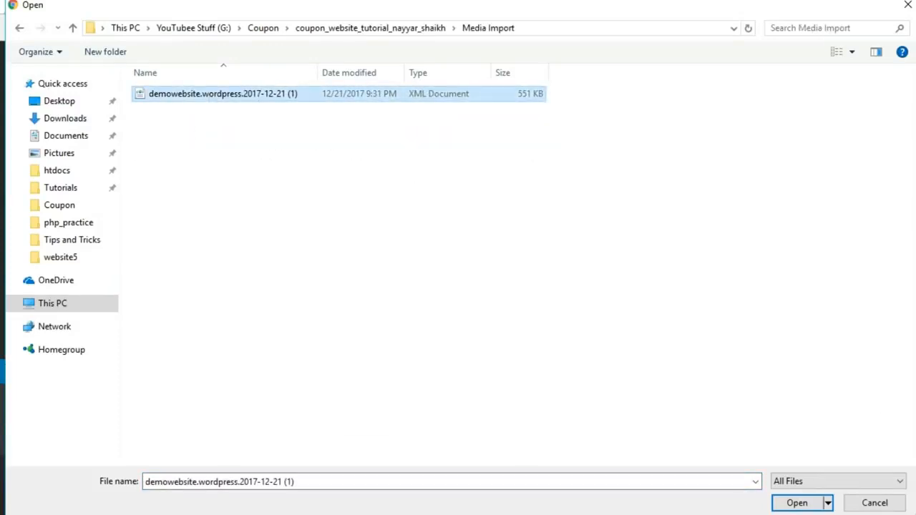
click(794, 504)
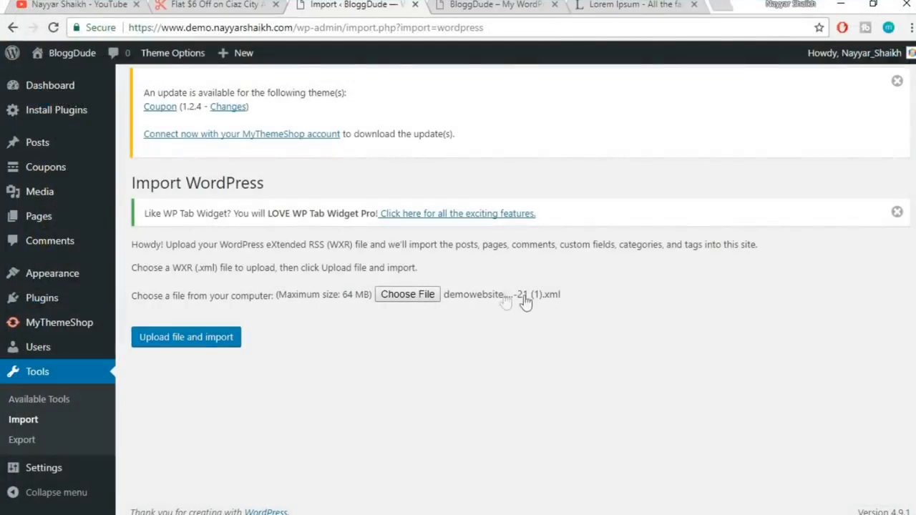
click(188, 341)
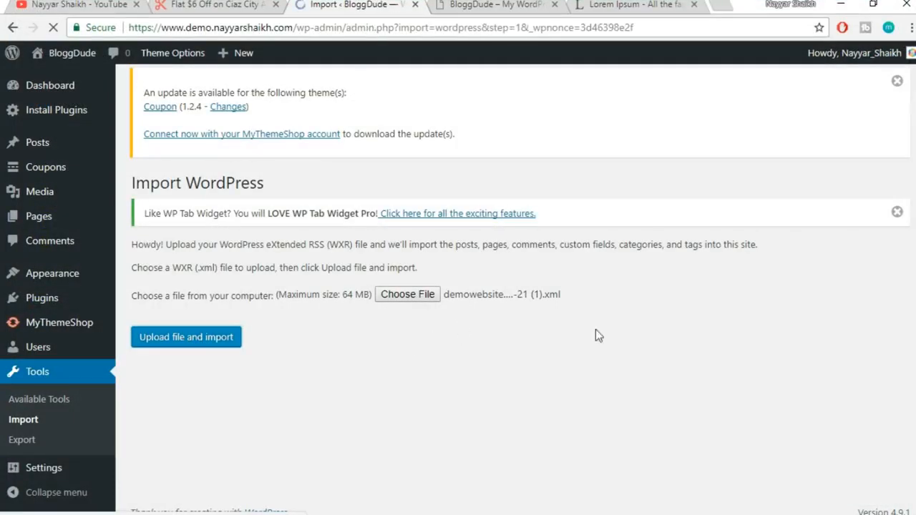
Assign imported posts to the existing user, enable attachment downloads, and submit the import
scroll(608, 342, down, 1)
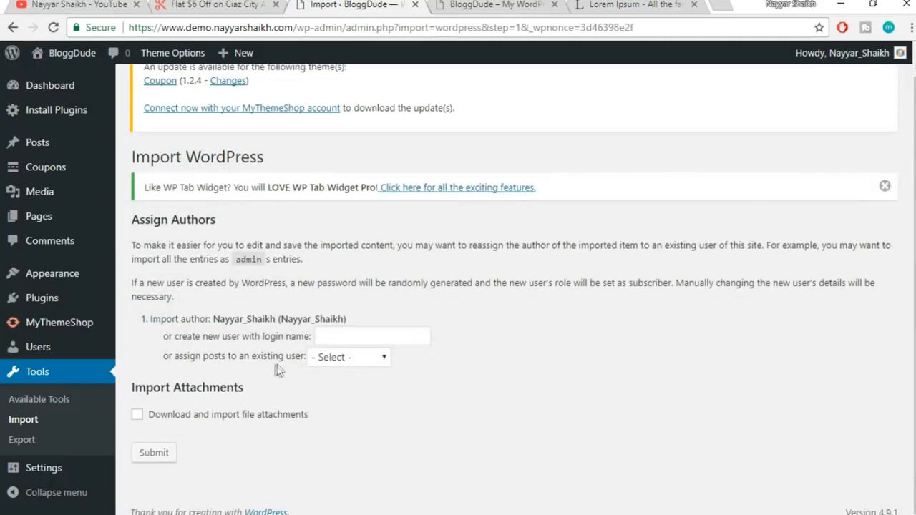
click(338, 358)
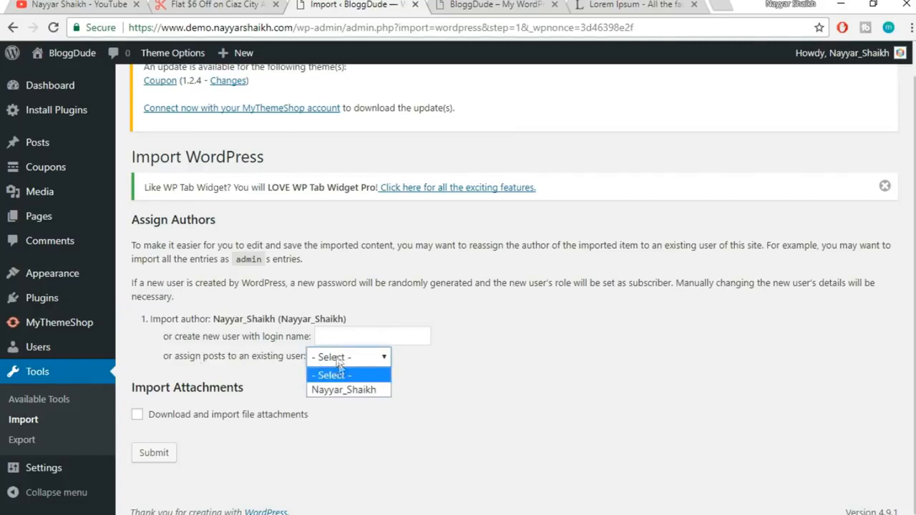
click(366, 390)
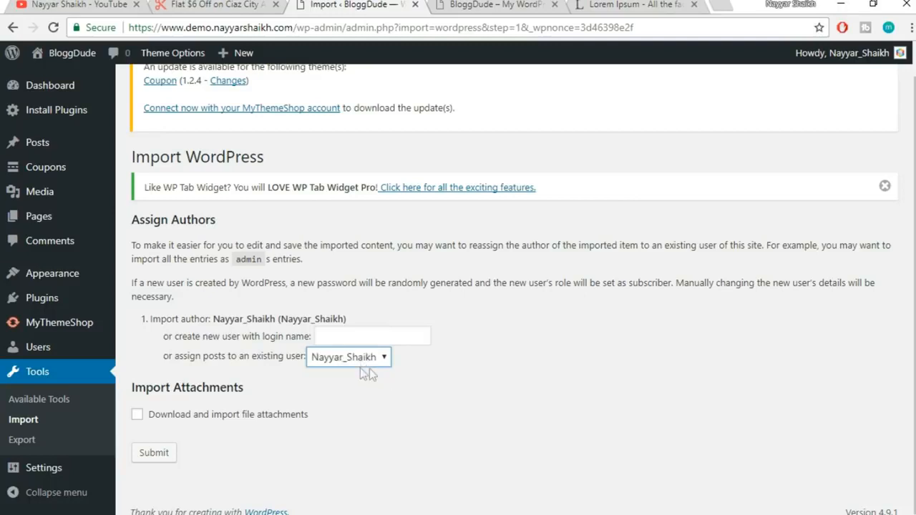
click(159, 417)
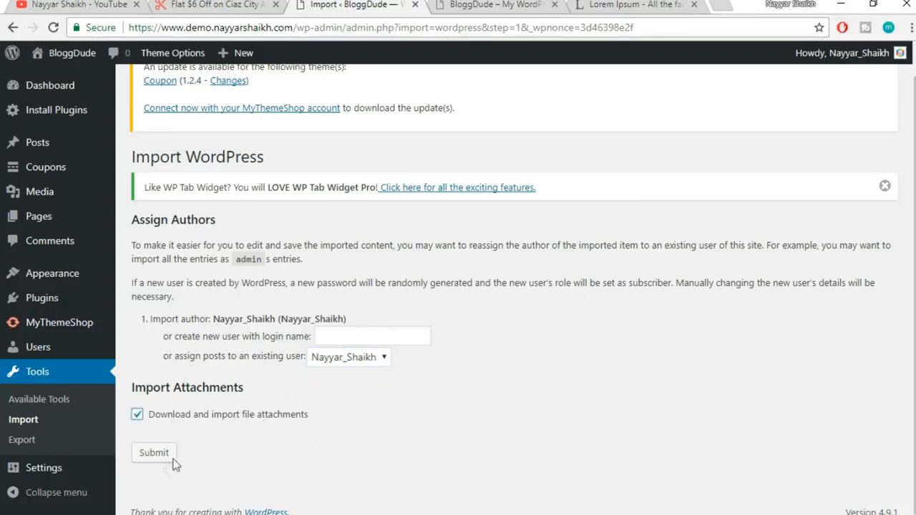
click(156, 454)
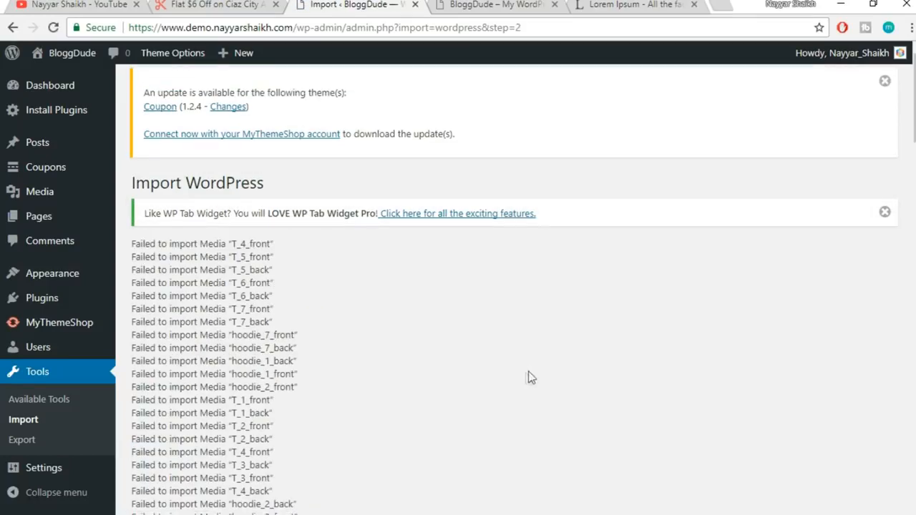
Review the import results, then return to Tools > Import and relaunch the WordPress importer
scroll(517, 393, down, 1)
scroll(514, 386, down, 10)
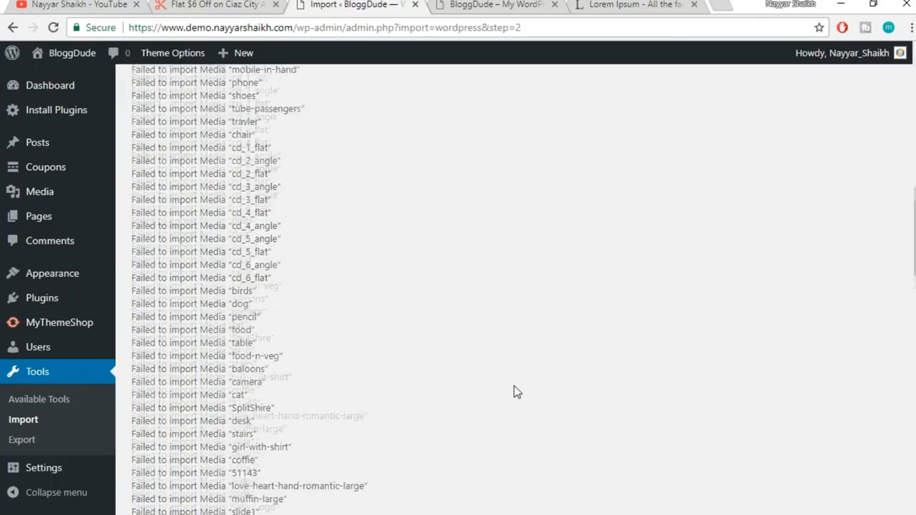
scroll(514, 385, down, 20)
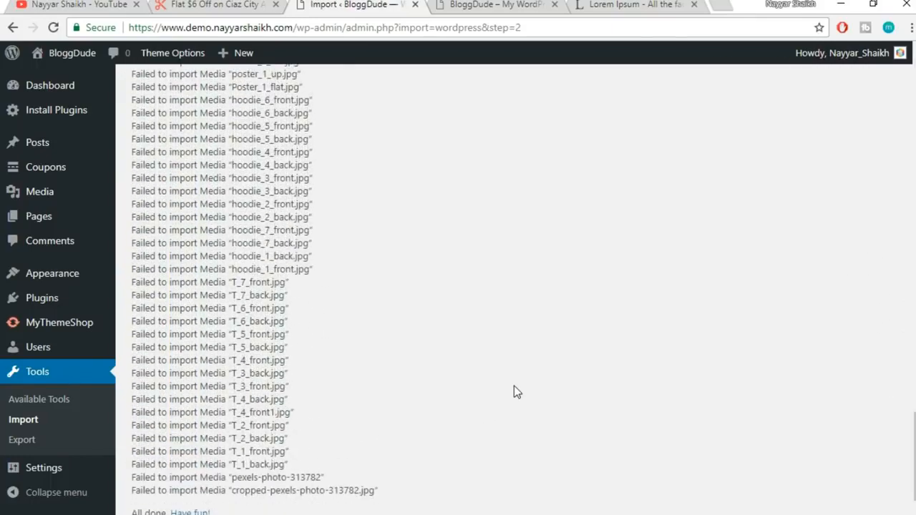
scroll(514, 386, up, 20)
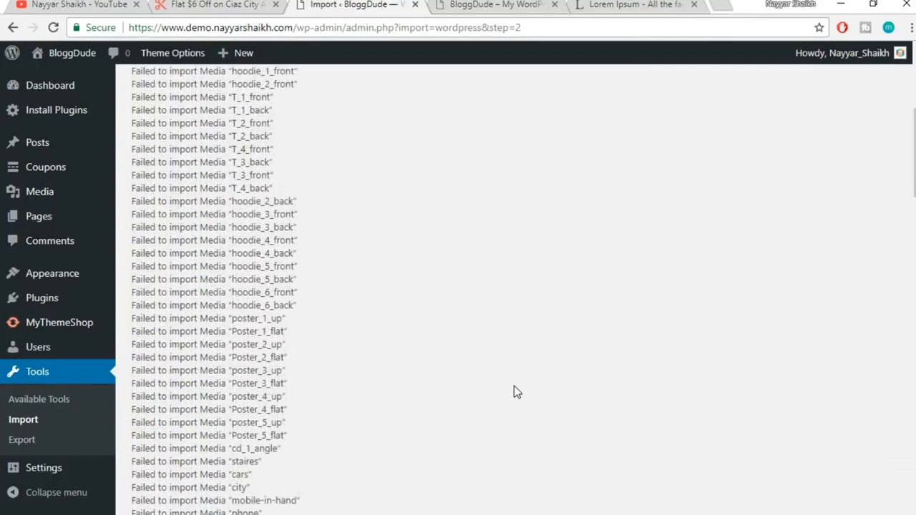
mouse_move(52, 195)
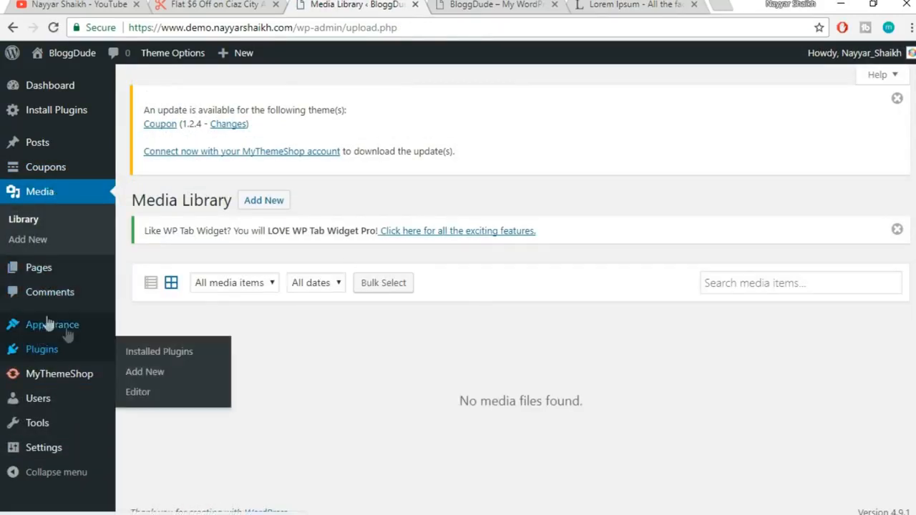
click(180, 437)
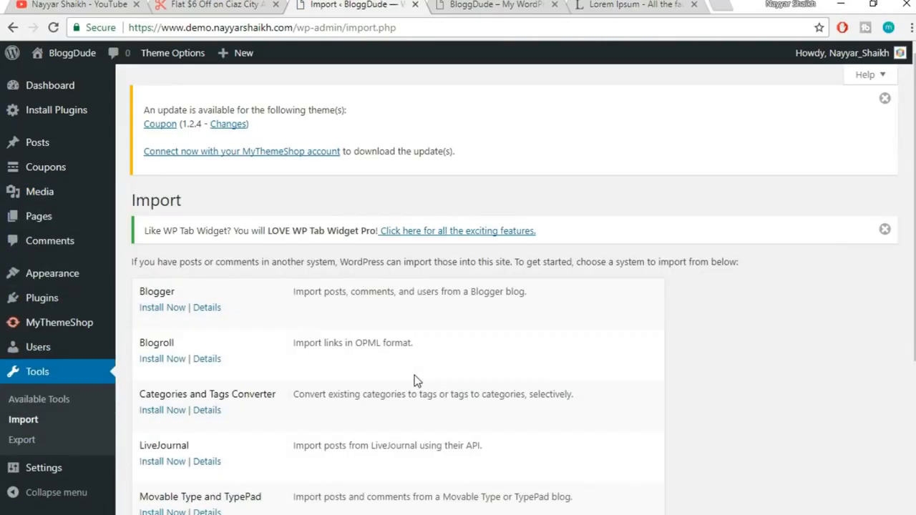
scroll(414, 375, down, 3)
click(178, 427)
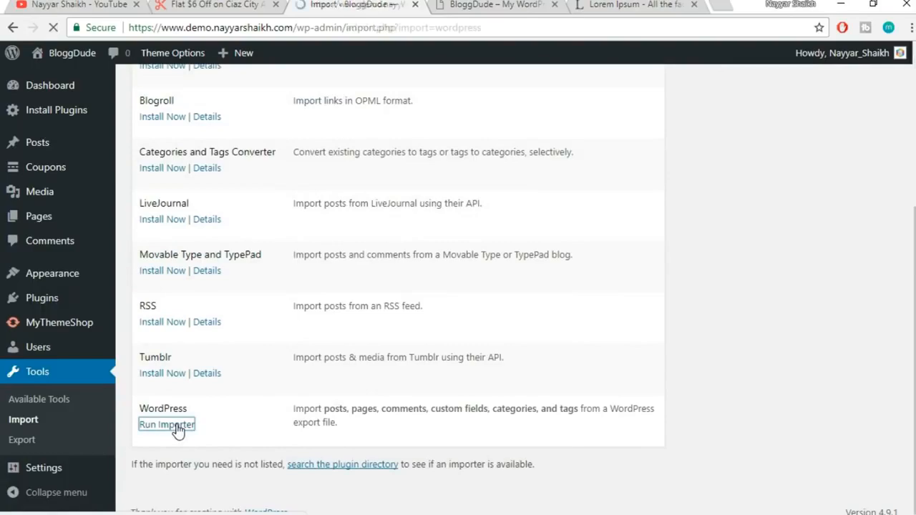
Upload the demowebsite.wordpress.2017-12-21 (1) export file
click(407, 296)
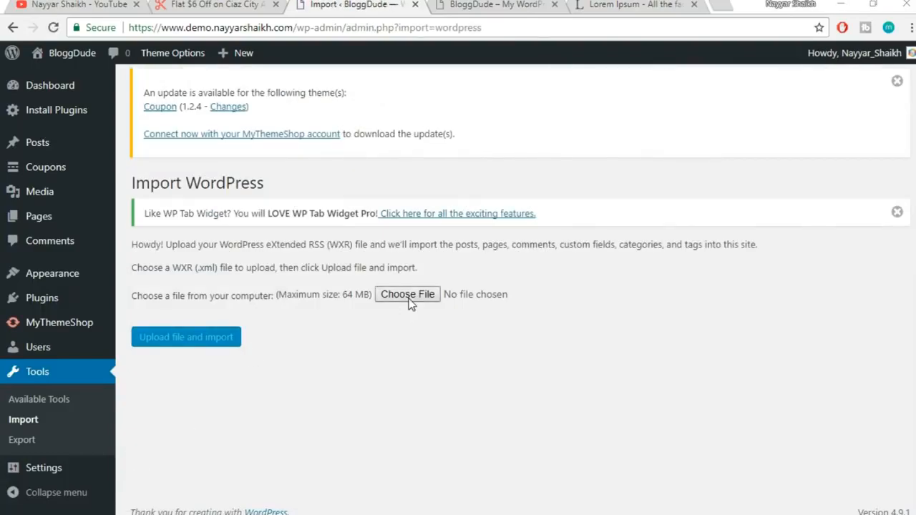
click(224, 101)
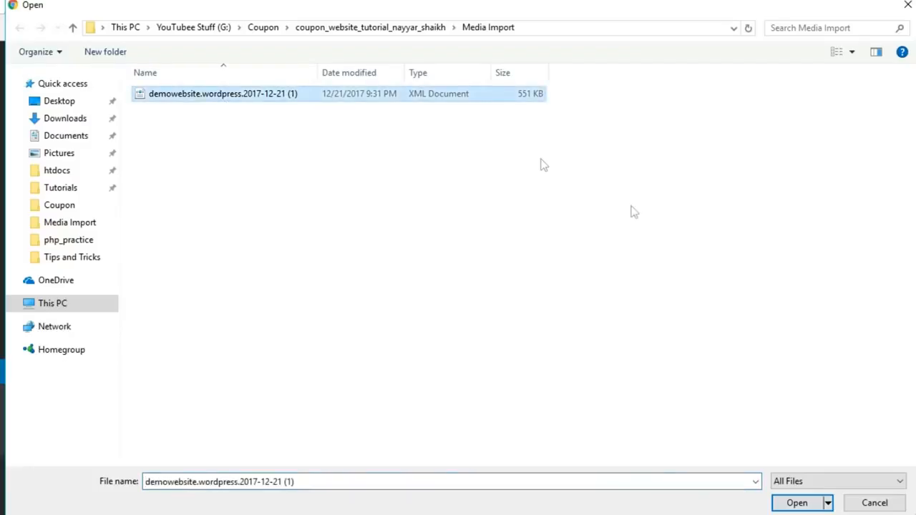
click(794, 501)
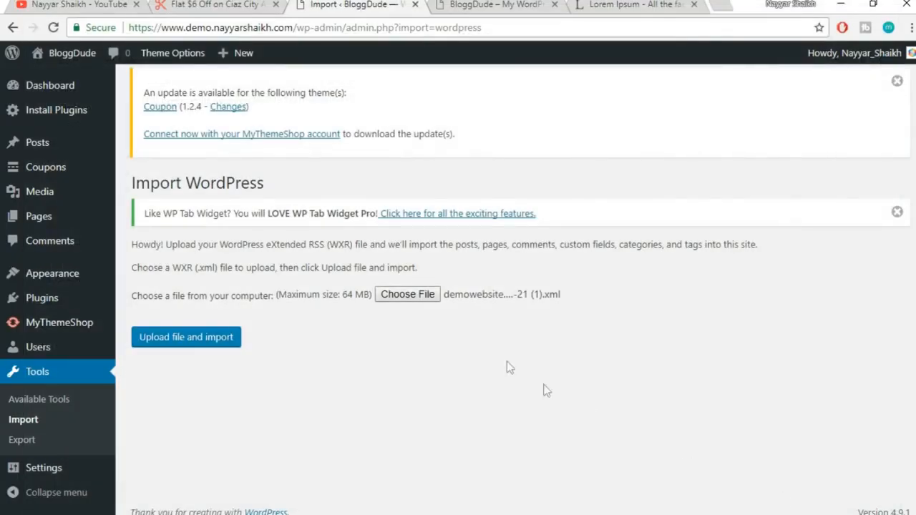
click(214, 337)
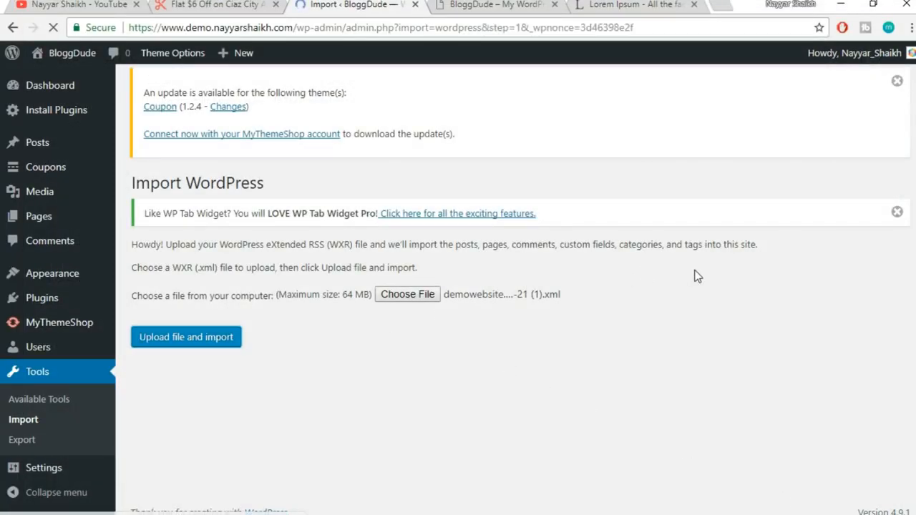
Assign the posts to the existing user, enable attachment downloads, and submit
scroll(695, 277, down, 2)
click(364, 358)
click(353, 389)
click(235, 416)
click(154, 452)
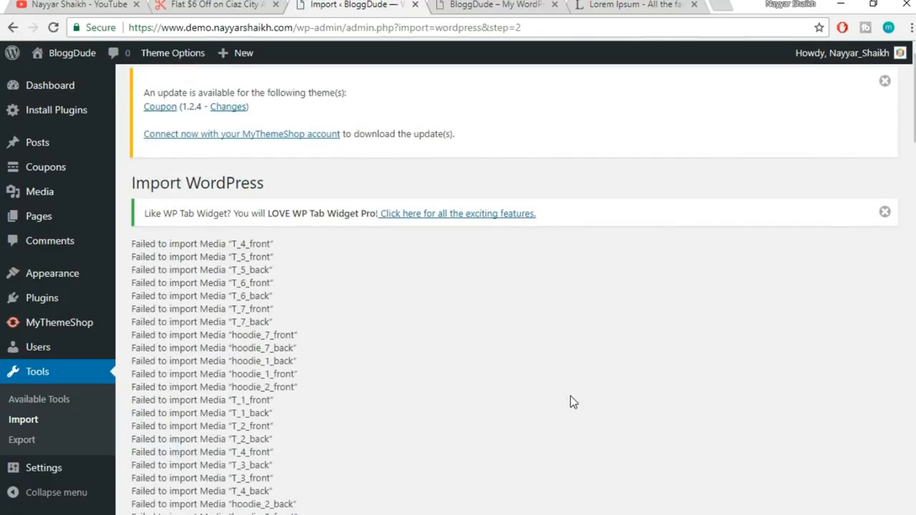
scroll(571, 398, down, 20)
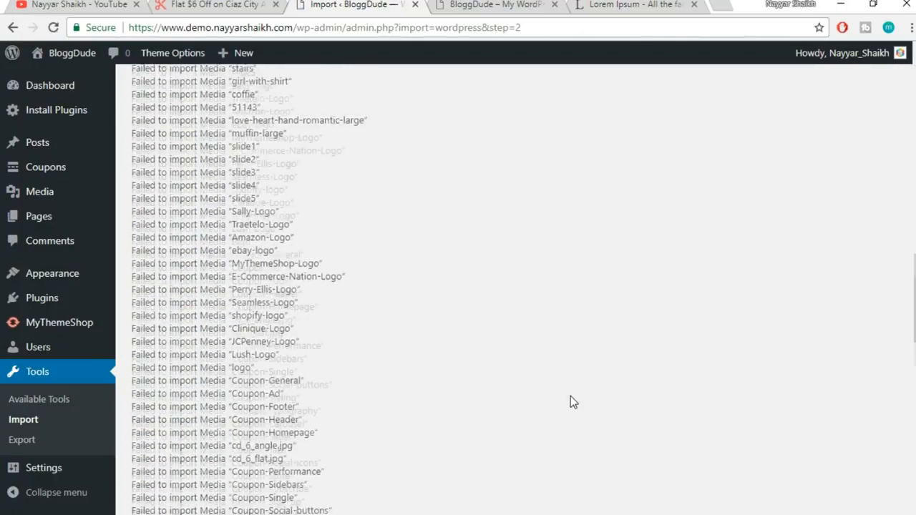
scroll(570, 395, down, 10)
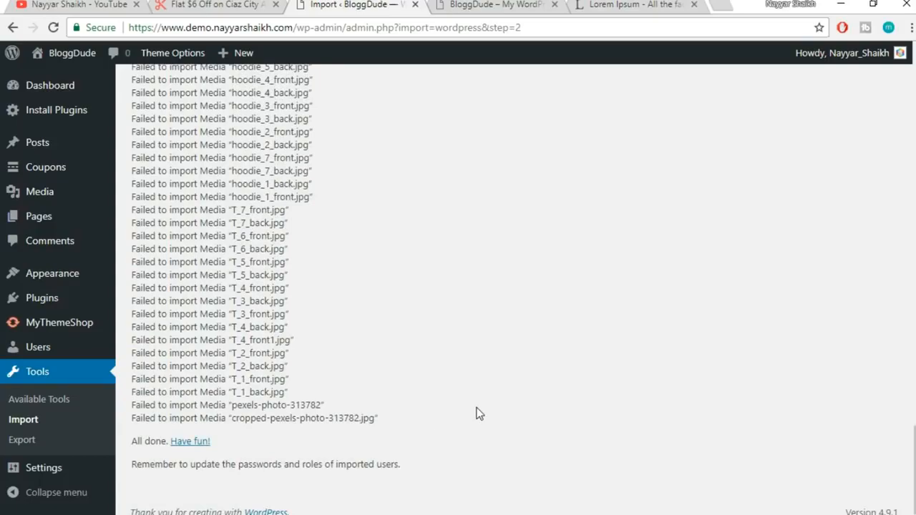
scroll(479, 413, up, 10)
scroll(476, 414, up, 12)
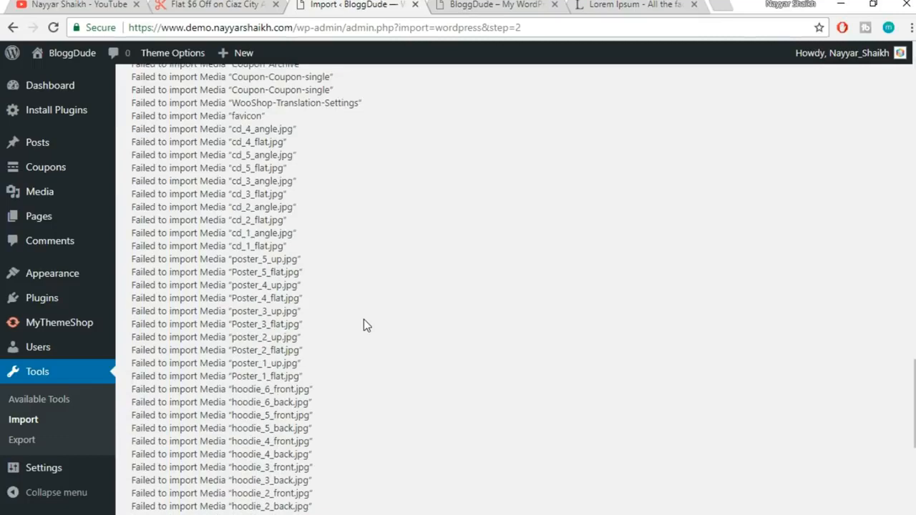
scroll(364, 326, up, 3)
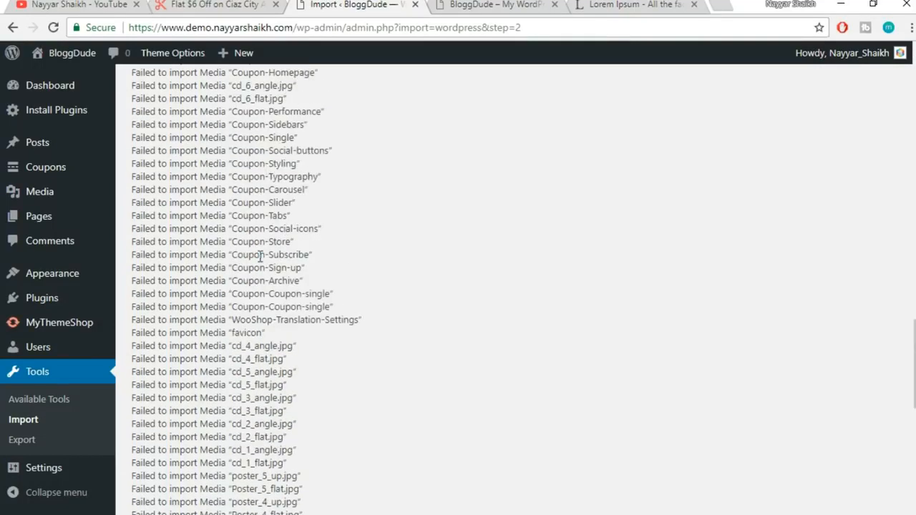
scroll(234, 251, up, 3)
scroll(242, 260, up, 4)
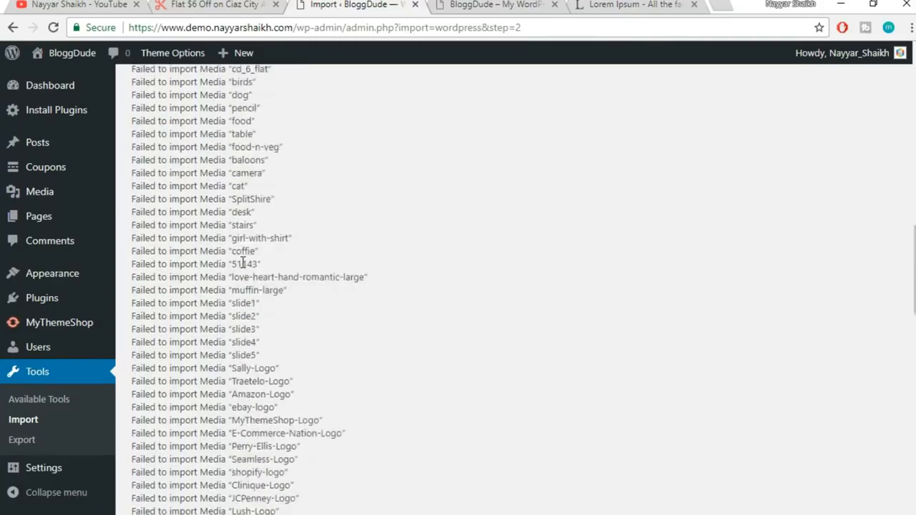
scroll(242, 265, up, 4)
scroll(256, 290, up, 3)
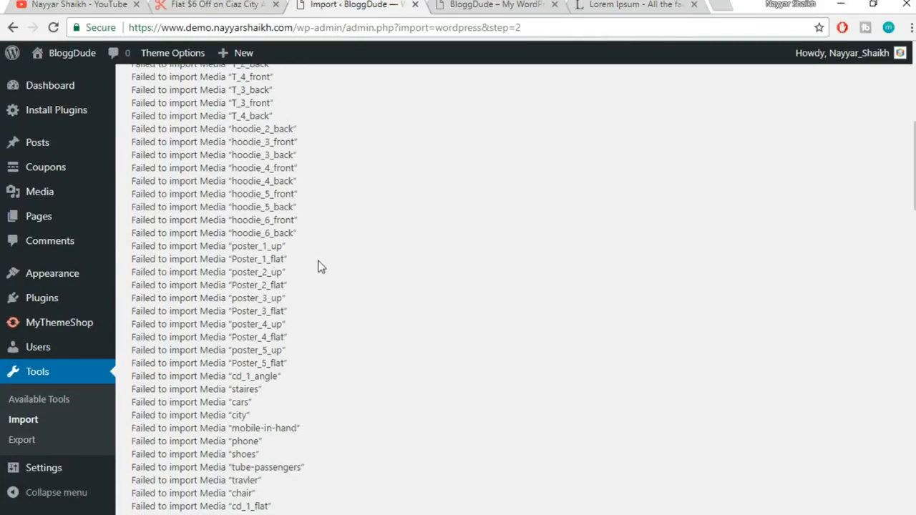
scroll(279, 349, up, 4)
scroll(270, 372, down, 15)
scroll(270, 372, down, 12)
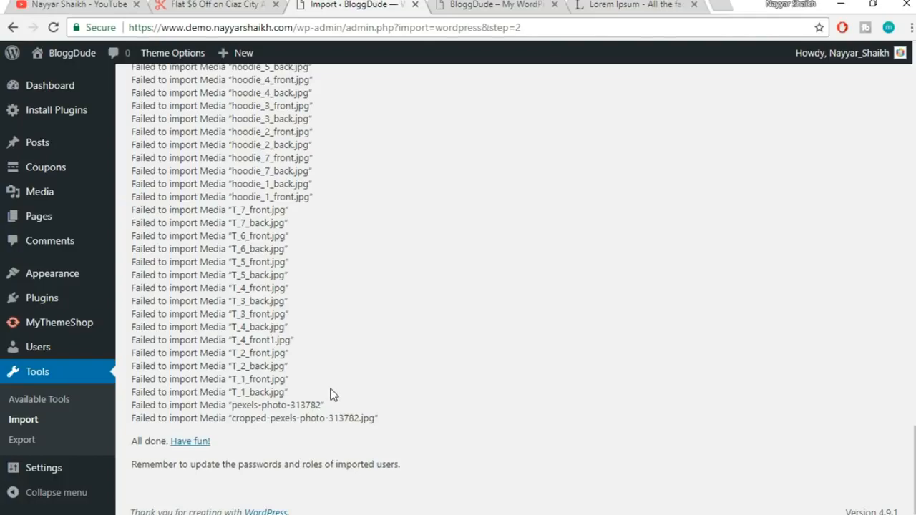
scroll(213, 290, up, 15)
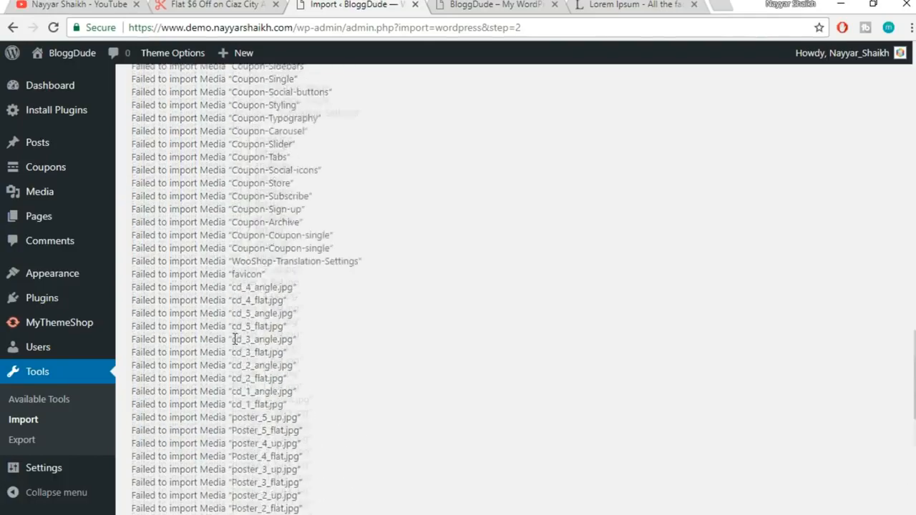
scroll(235, 339, up, 8)
scroll(235, 338, down, 15)
scroll(234, 339, down, 20)
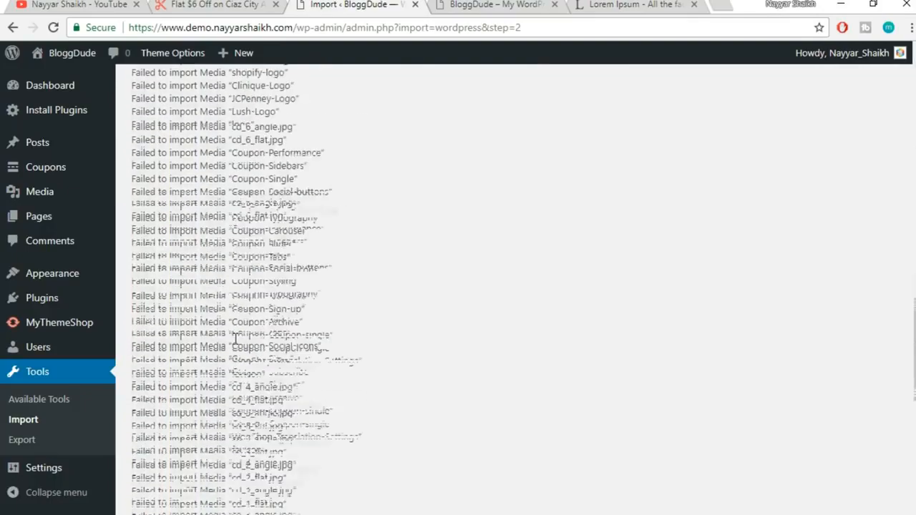
scroll(235, 339, down, 5)
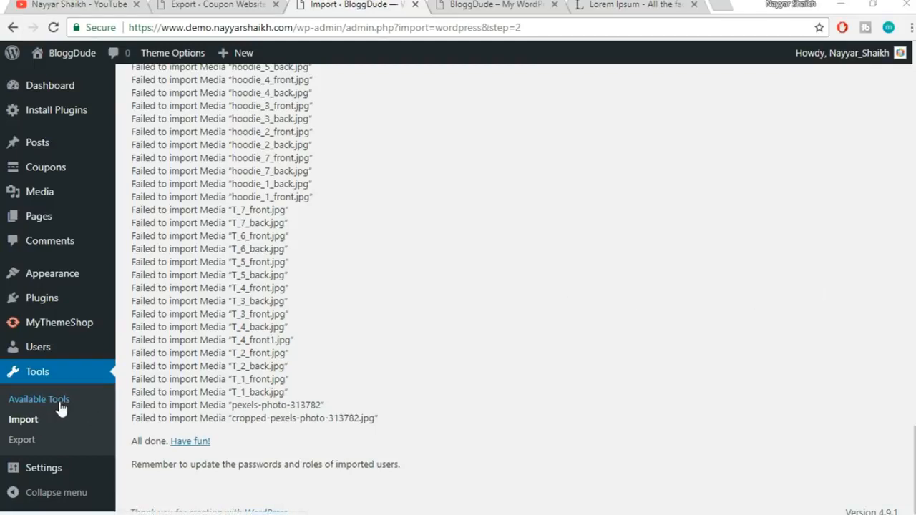
Relaunch the WordPress importer and upload couponwebsite.wordpress.2017-12-22.xml
click(29, 425)
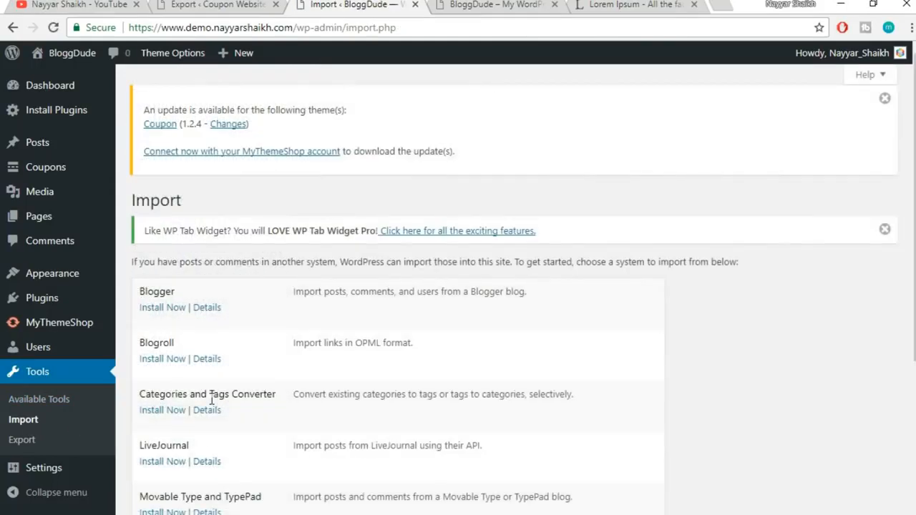
scroll(518, 306, down, 3)
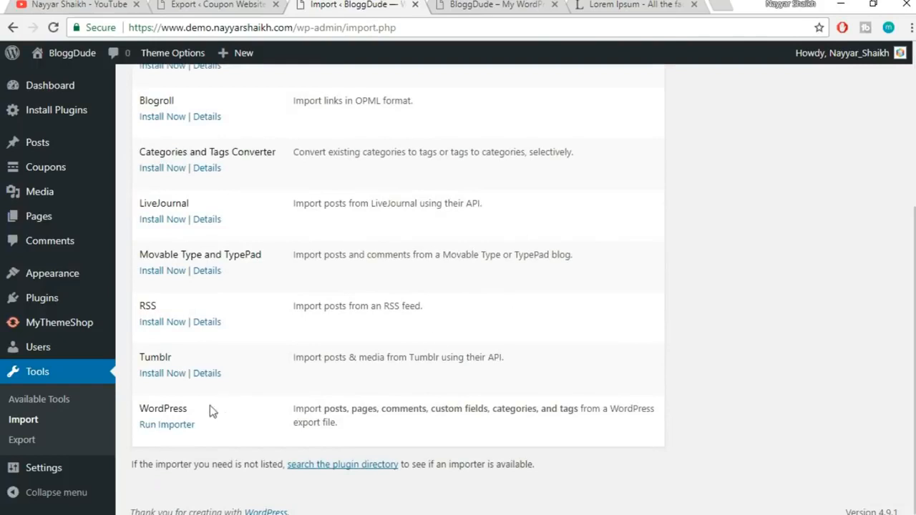
click(173, 425)
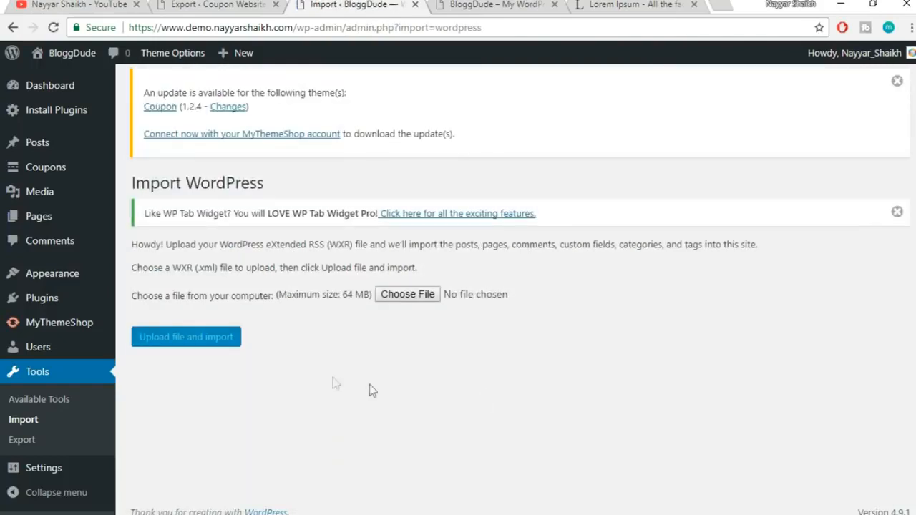
click(408, 294)
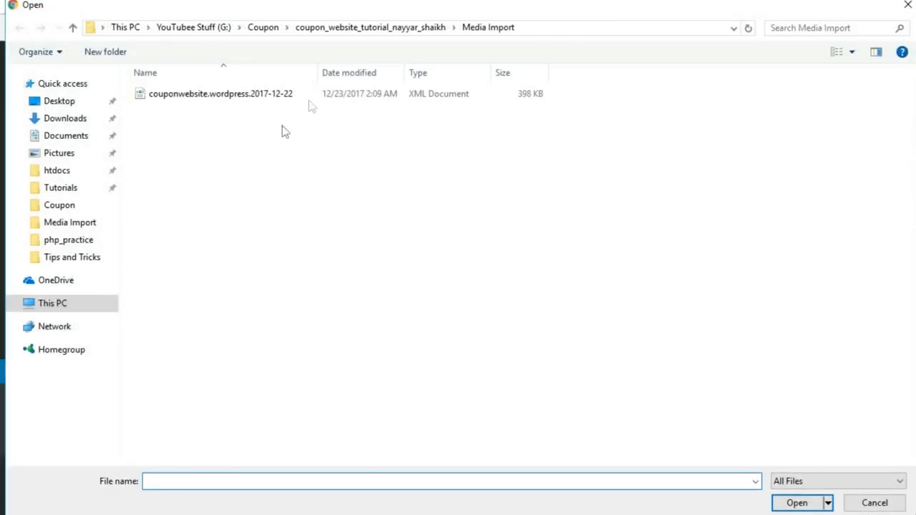
click(301, 100)
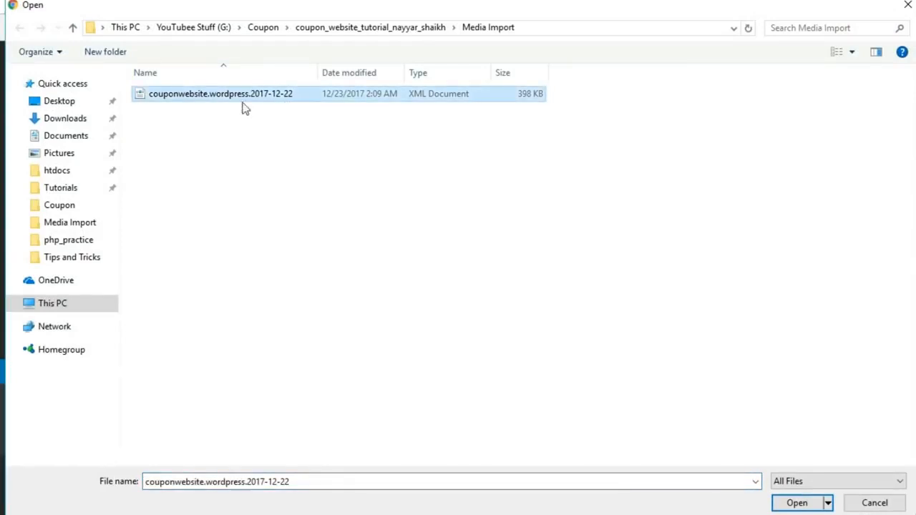
click(799, 502)
click(224, 340)
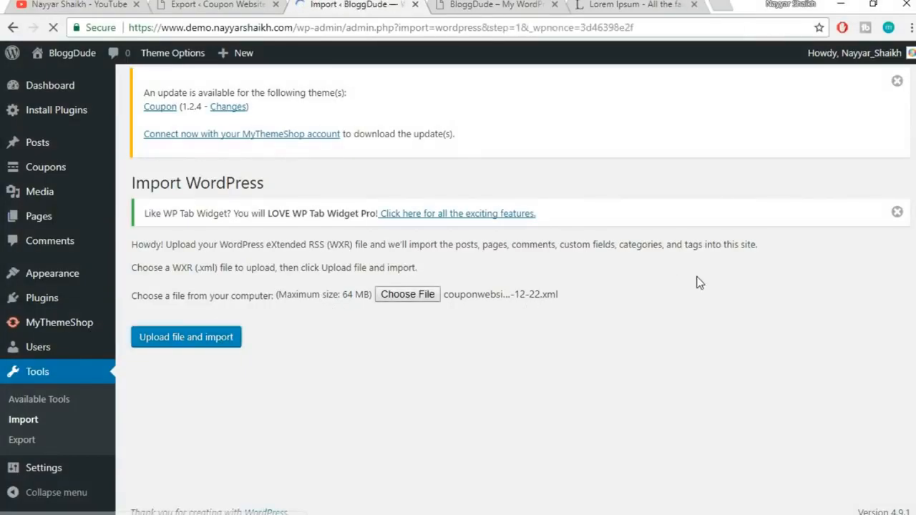
Assign the posts to the existing user, enable attachment downloads, and submit
scroll(544, 322, down, 1)
click(362, 358)
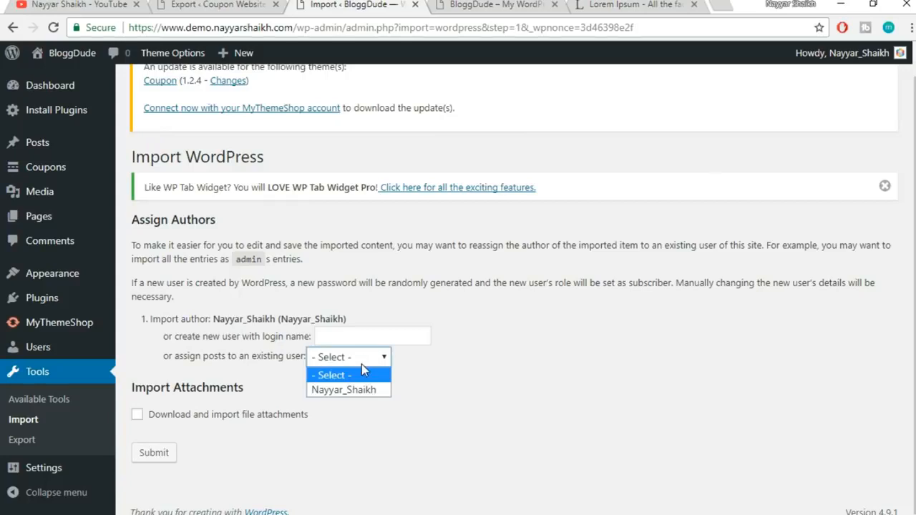
click(356, 390)
click(155, 418)
click(169, 453)
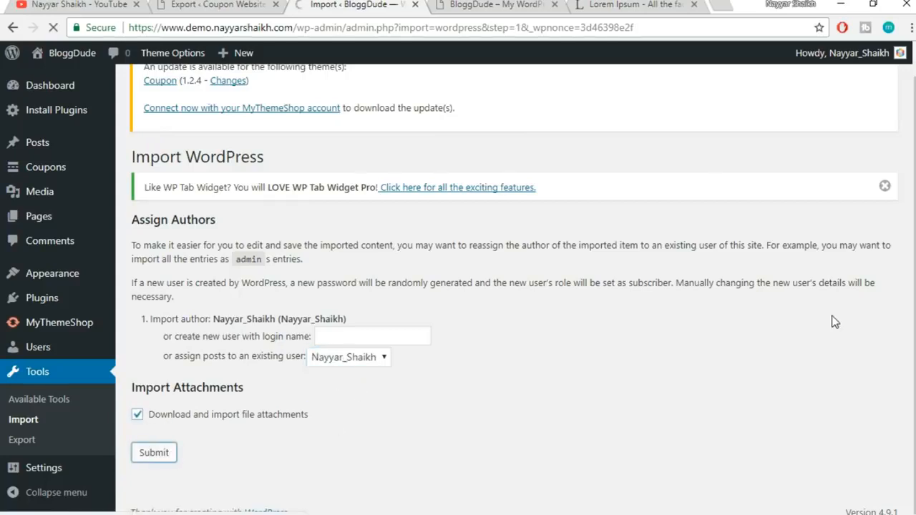
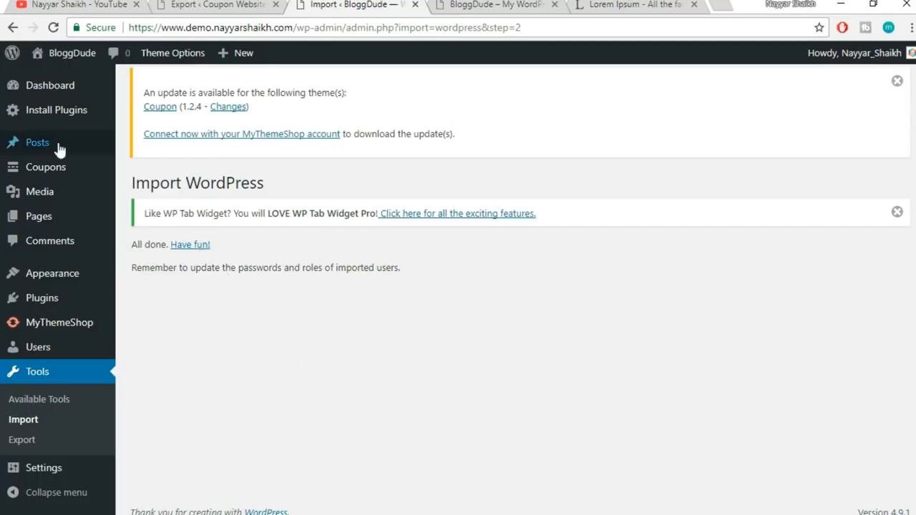
Scroll through the imported images and brand logos in the Media Library grid and return to the top
mouse_move(44, 201)
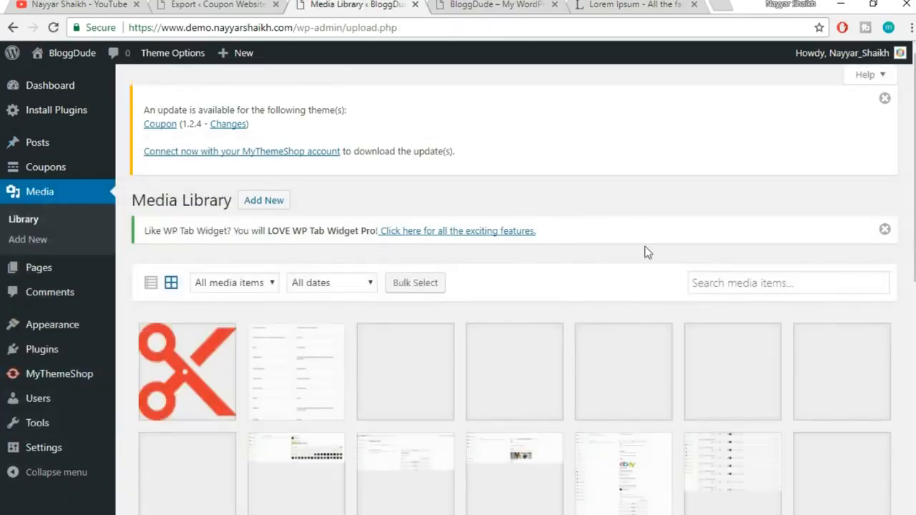
scroll(650, 265, down, 4)
scroll(650, 267, down, 5)
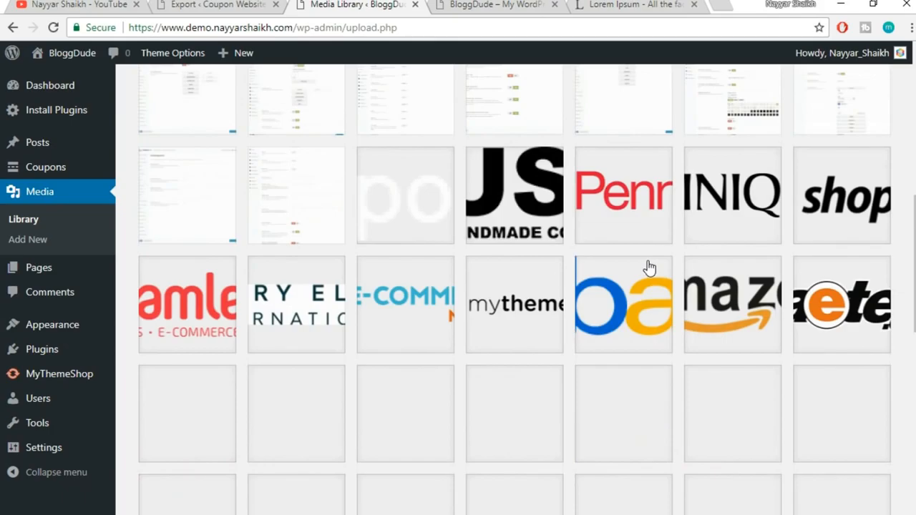
scroll(649, 267, down, 10)
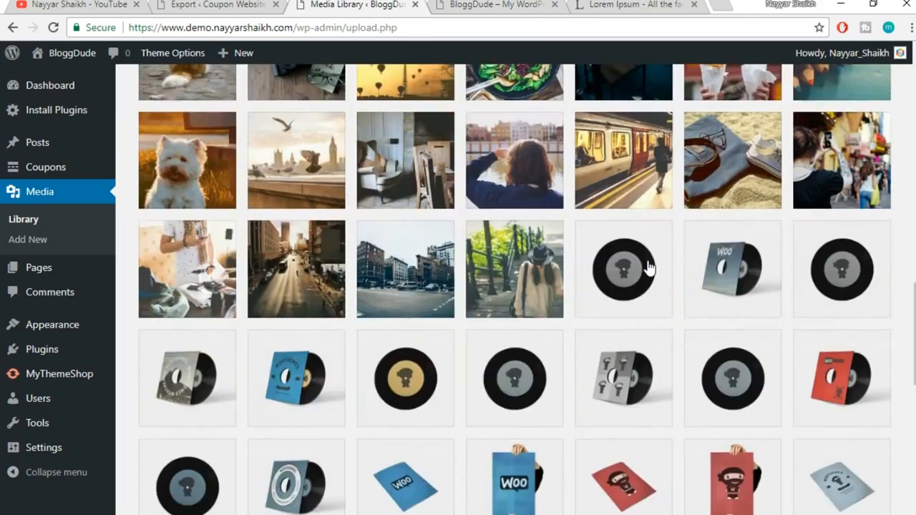
scroll(650, 306, up, 10)
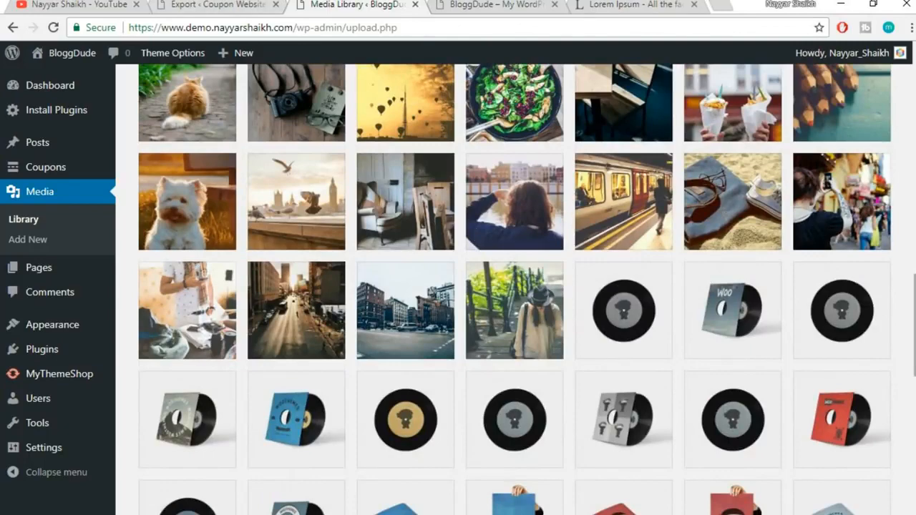
drag(915, 308, 915, 84)
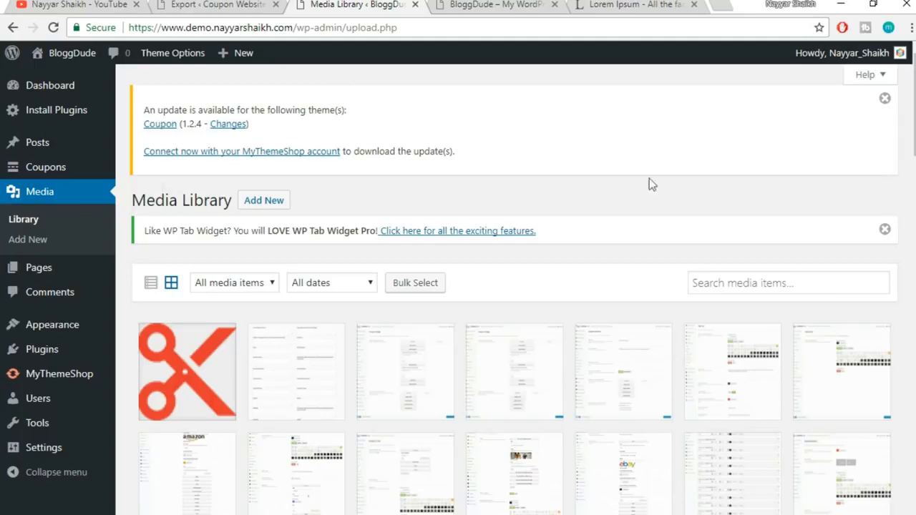
mouse_move(51, 173)
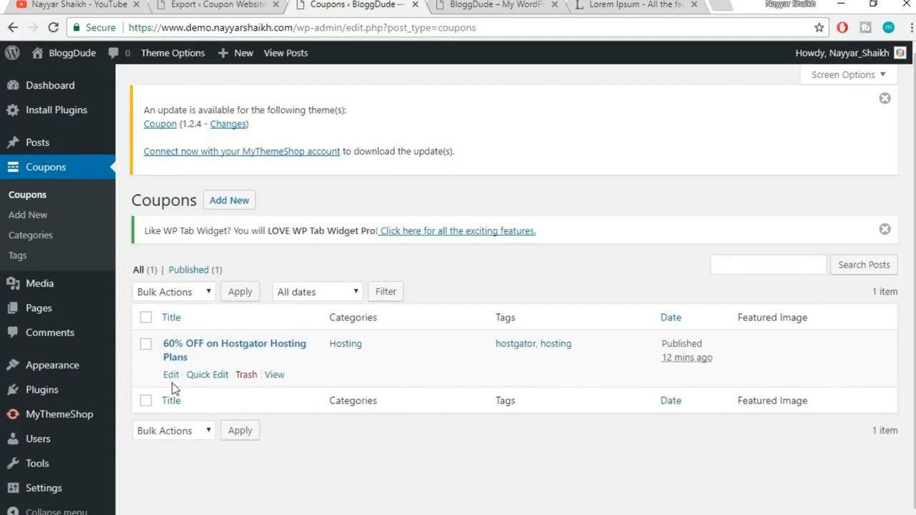
Set ebay-logo from the Media Library as the Hostgator coupon's featured image and update the coupon
click(173, 375)
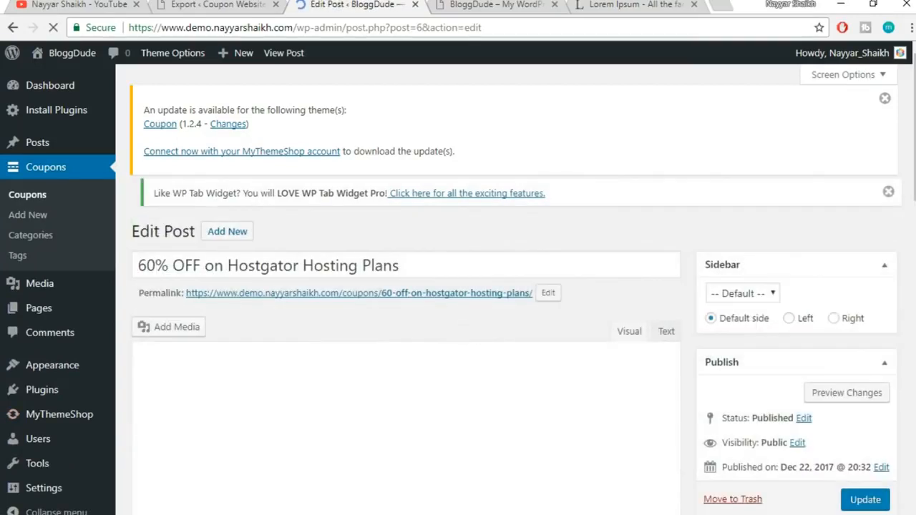
scroll(782, 356, down, 8)
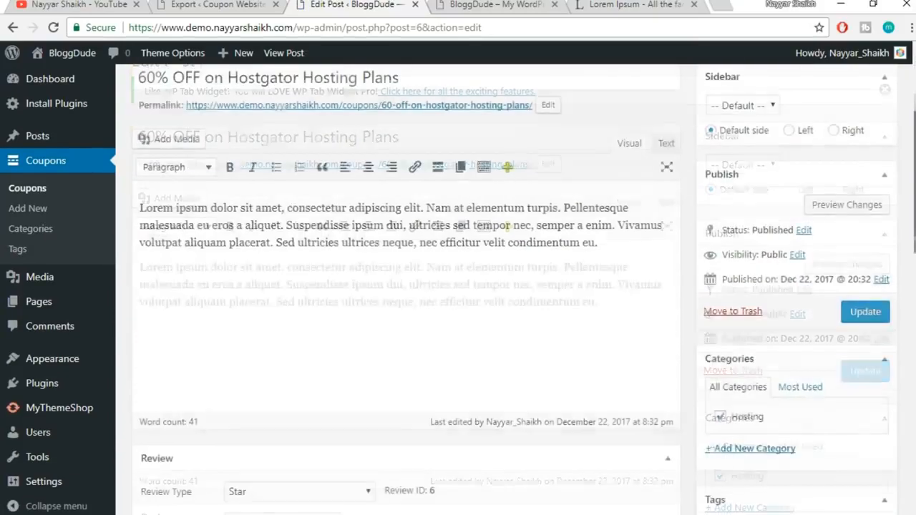
click(747, 349)
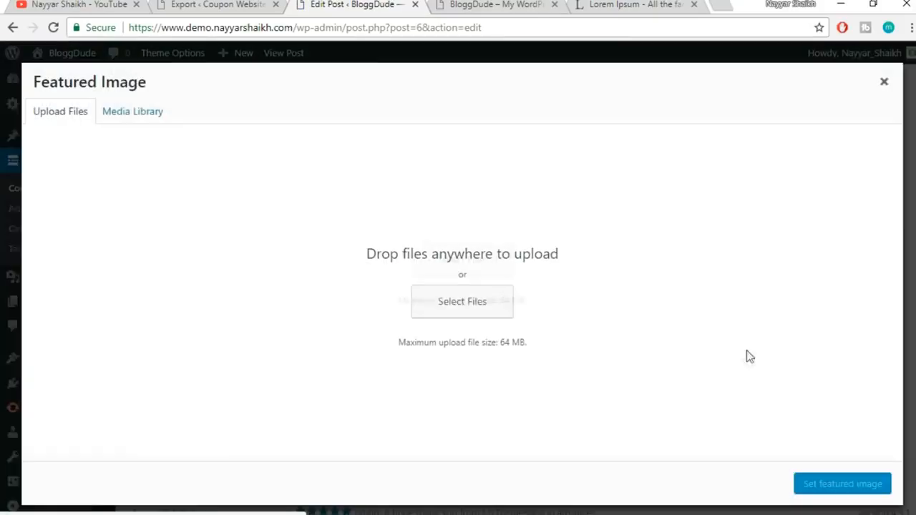
click(119, 117)
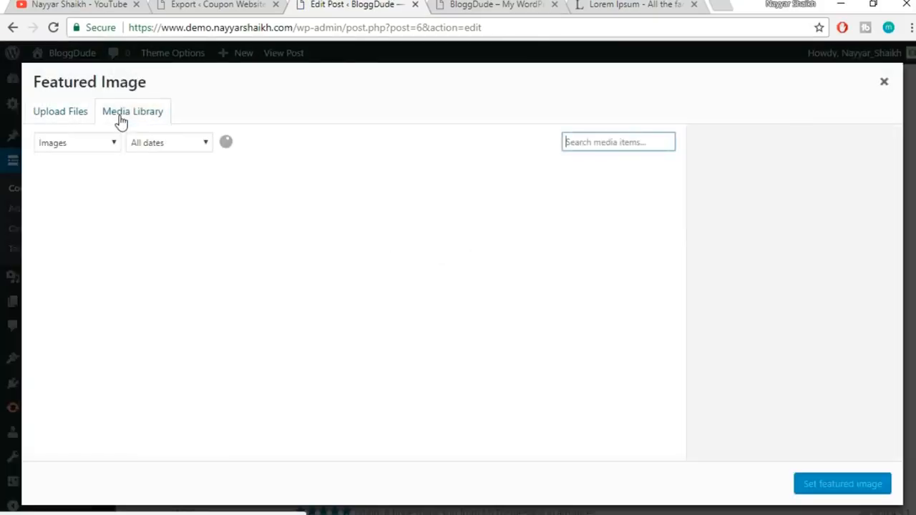
scroll(372, 287, down, 2)
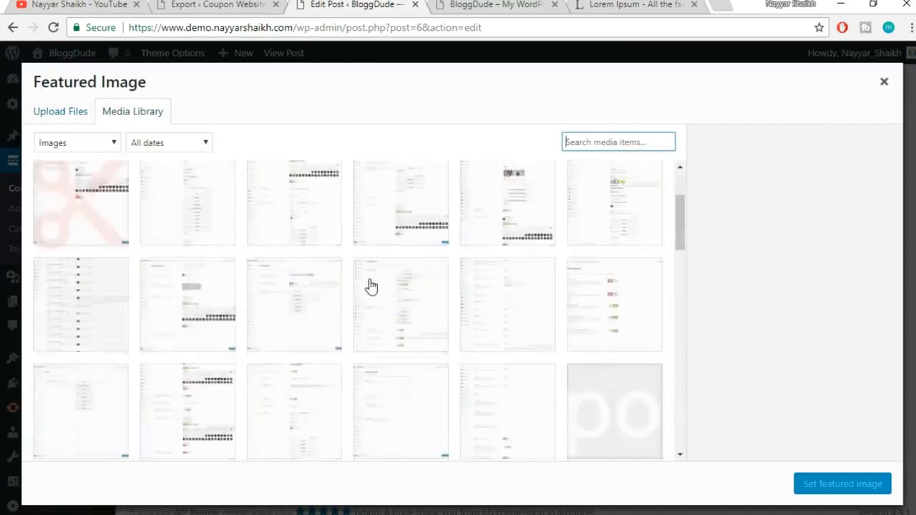
scroll(372, 287, down, 1)
drag(683, 248, 679, 263)
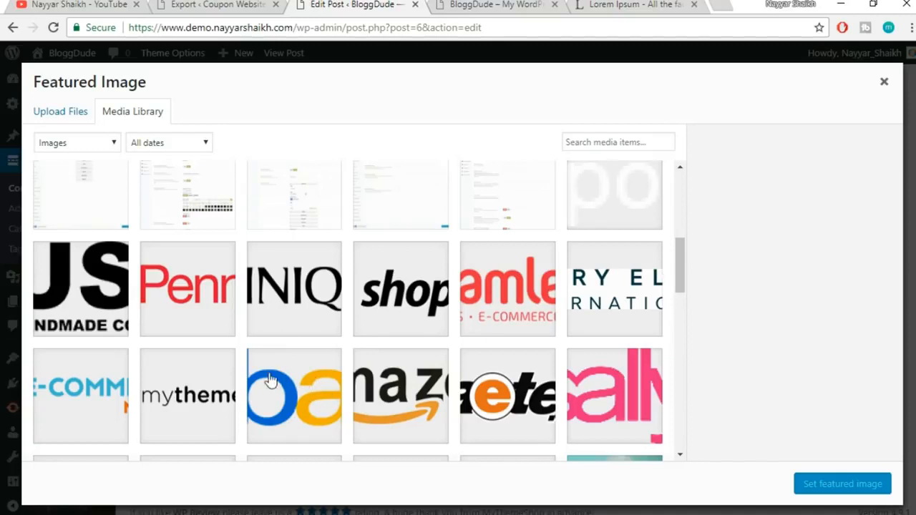
click(324, 369)
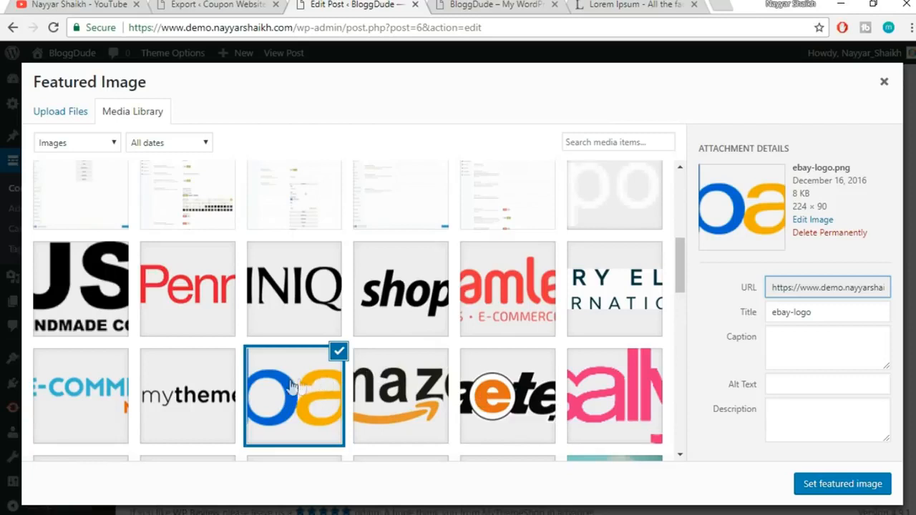
click(838, 489)
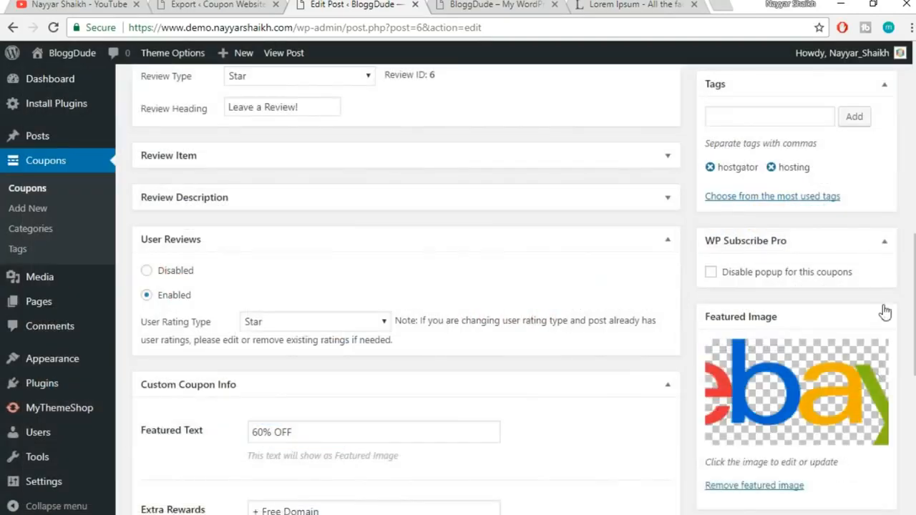
scroll(907, 290, up, 9)
scroll(907, 290, down, 2)
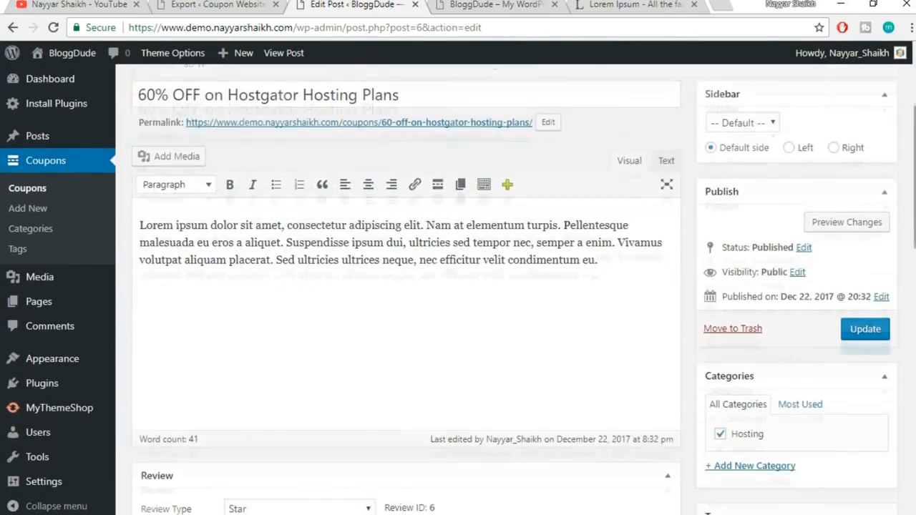
click(868, 336)
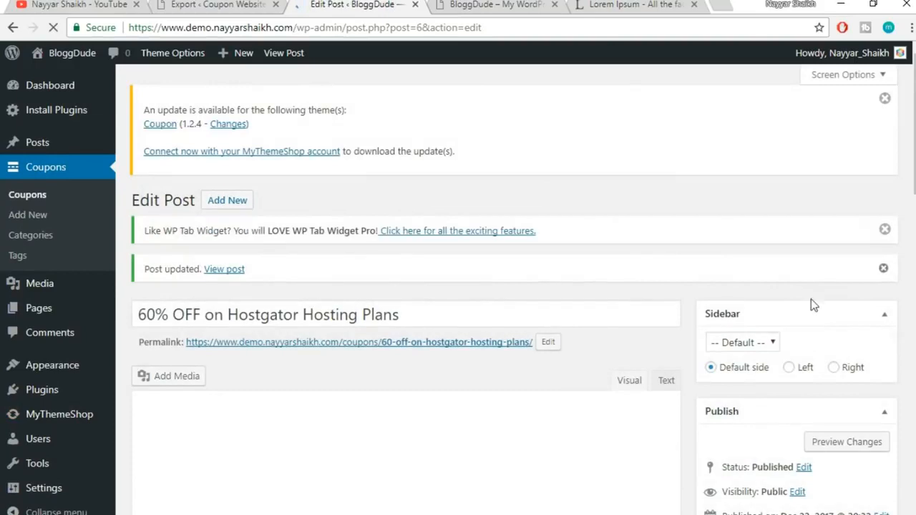
right_click(242, 275)
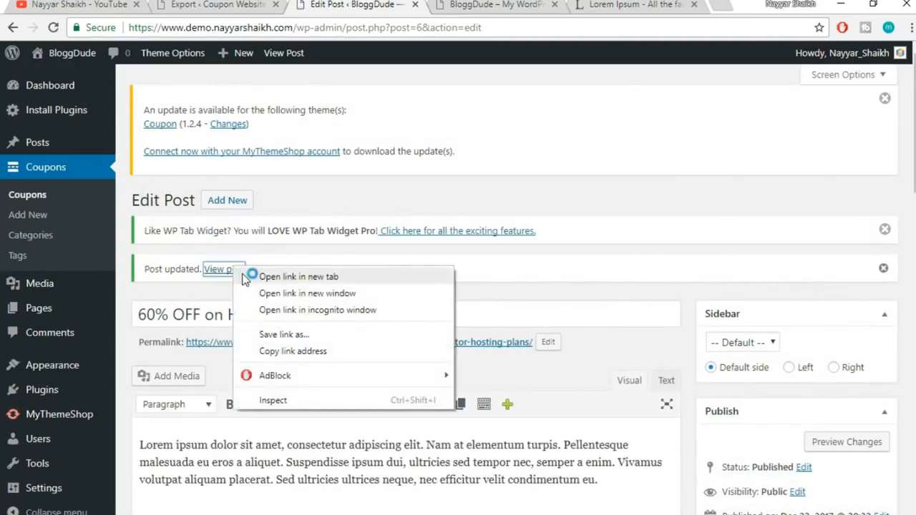
click(252, 277)
click(444, 4)
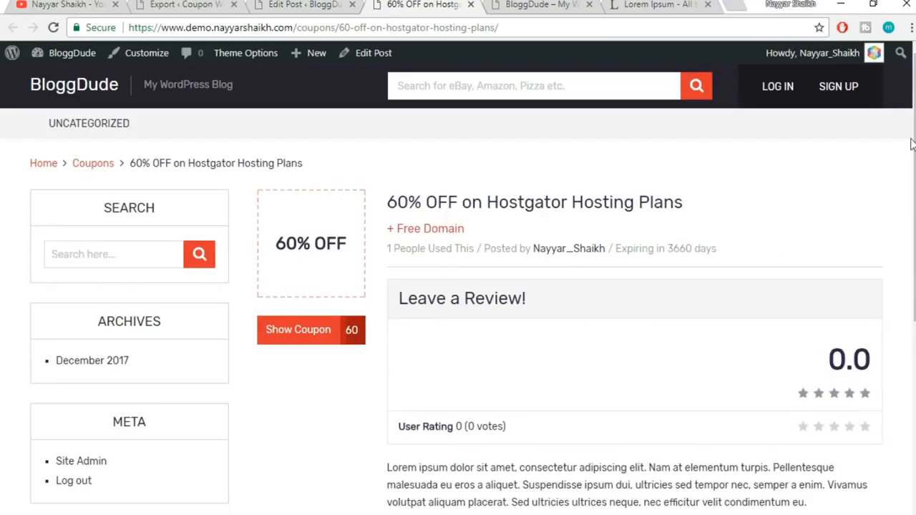
scroll(913, 215, down, 2)
scroll(458, 286, up, 2)
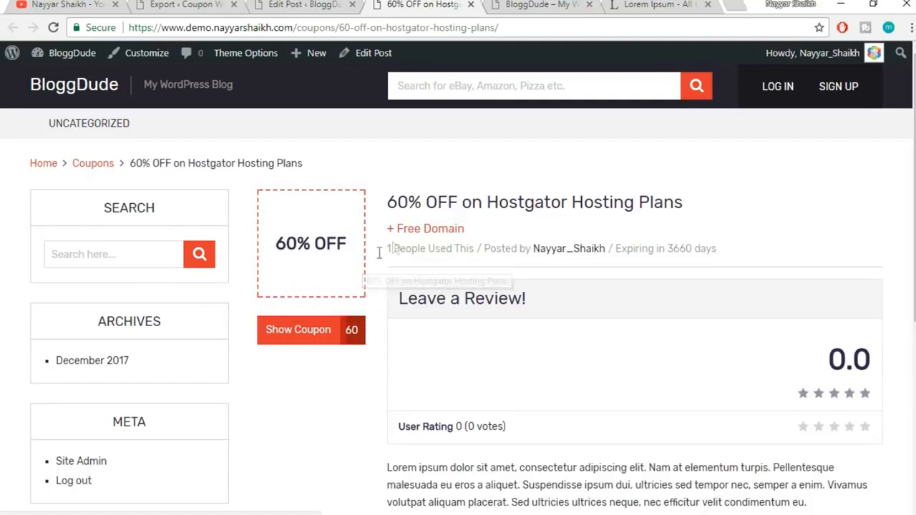
click(470, 6)
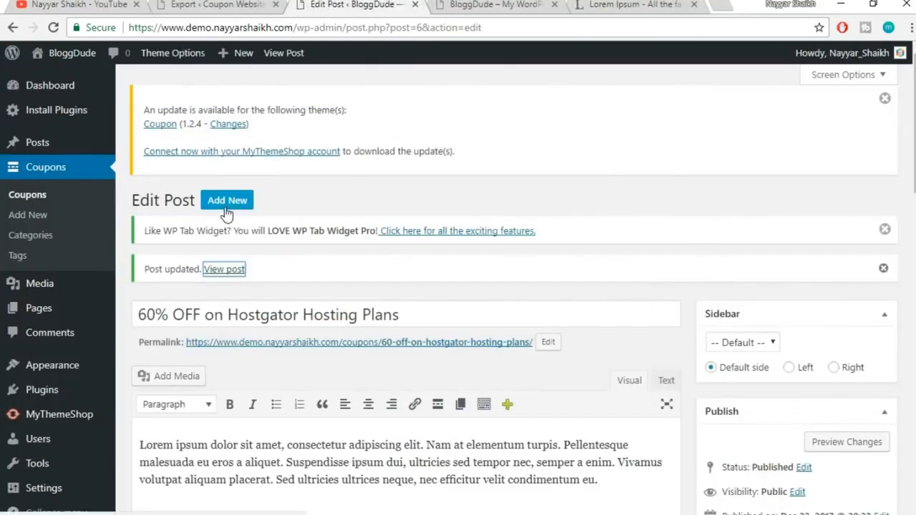
scroll(644, 339, down, 3)
scroll(644, 399, down, 3)
scroll(642, 397, up, 10)
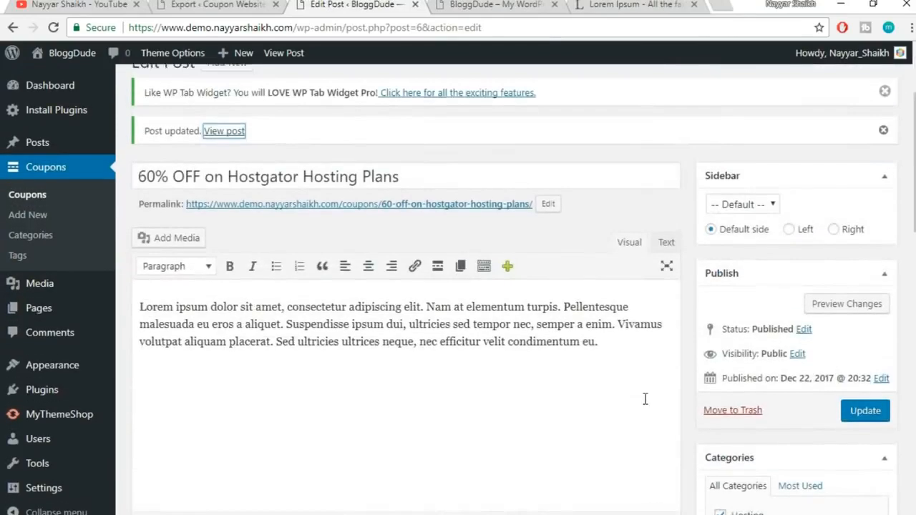
Start a new coupon titled '7% OFF on TmdHosting Cloud Hosting Plans'
click(226, 202)
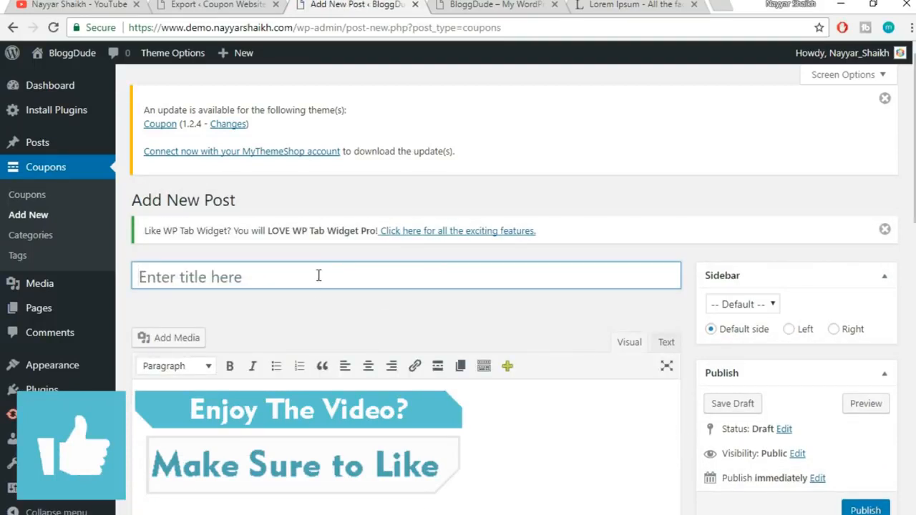
text(7)
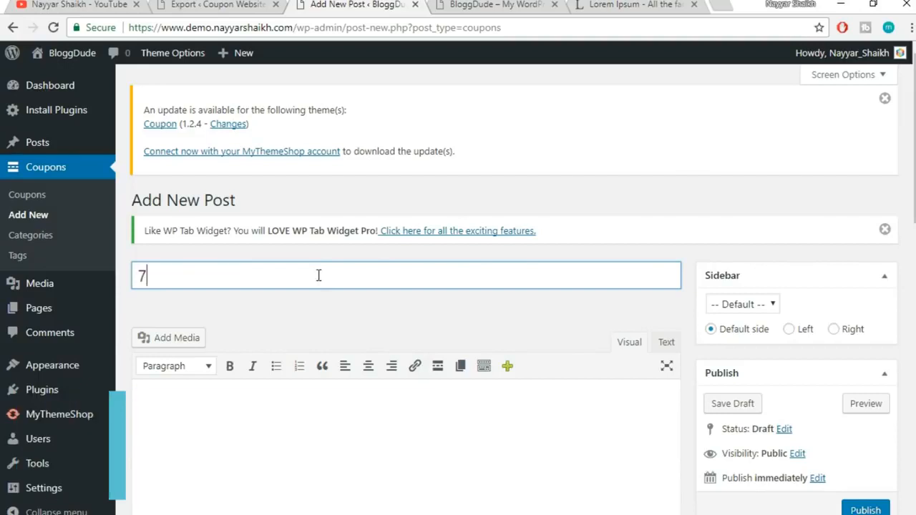
text(% OF)
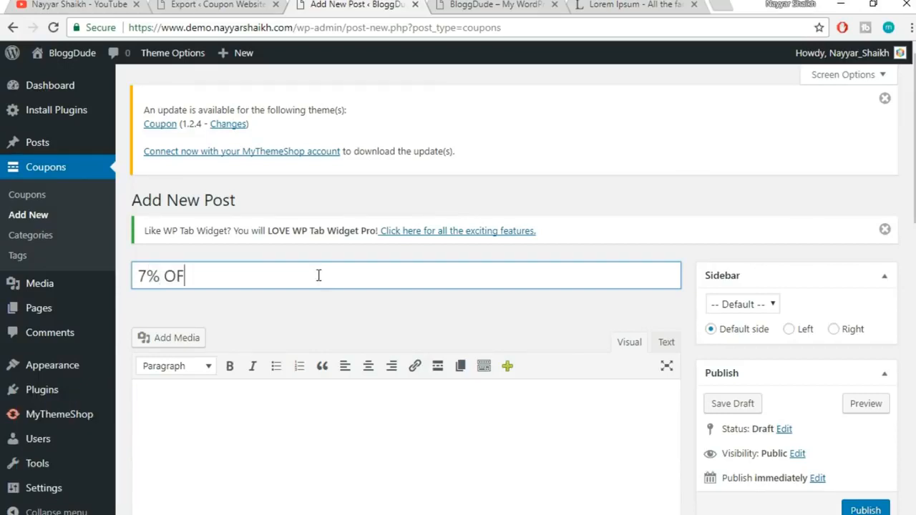
text(F on TMD)
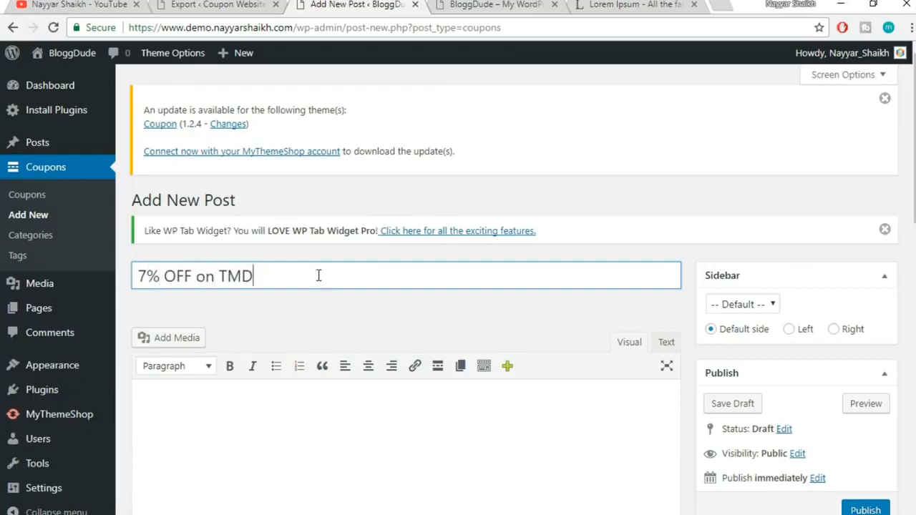
text(mdHosting Cloud )
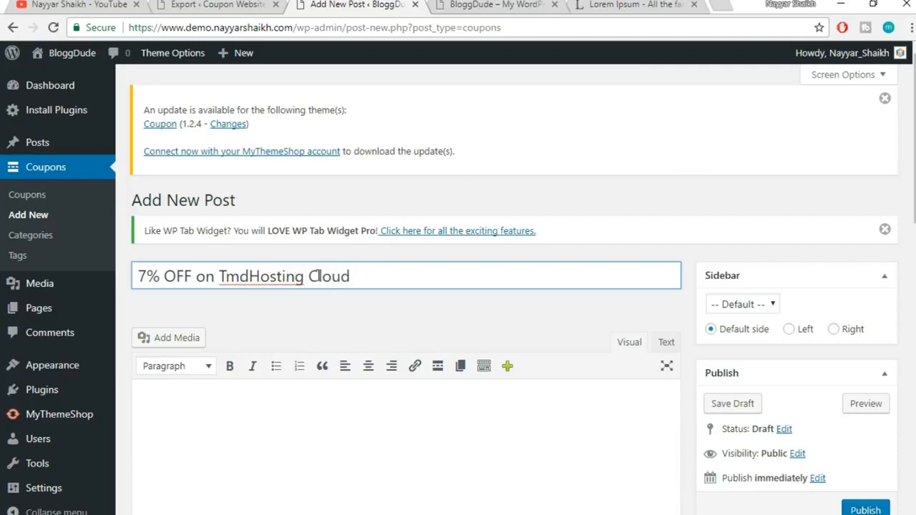
text(Hosting Plans)
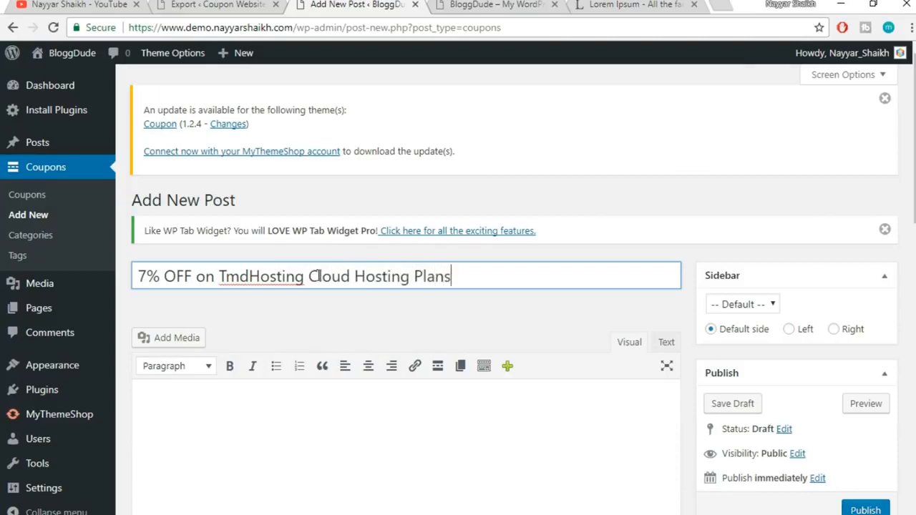
scroll(660, 131, down, 3)
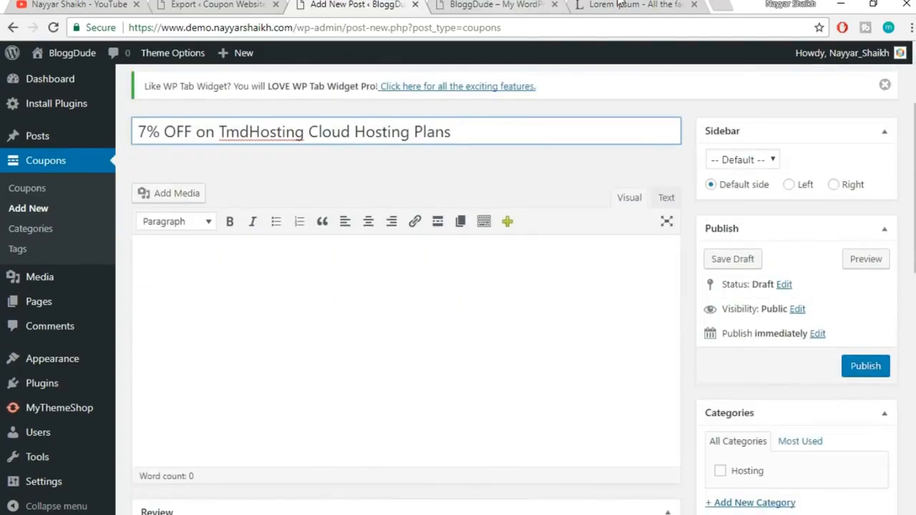
Paste the copied Lorem ipsum paragraph into the coupon body as its description
click(614, 10)
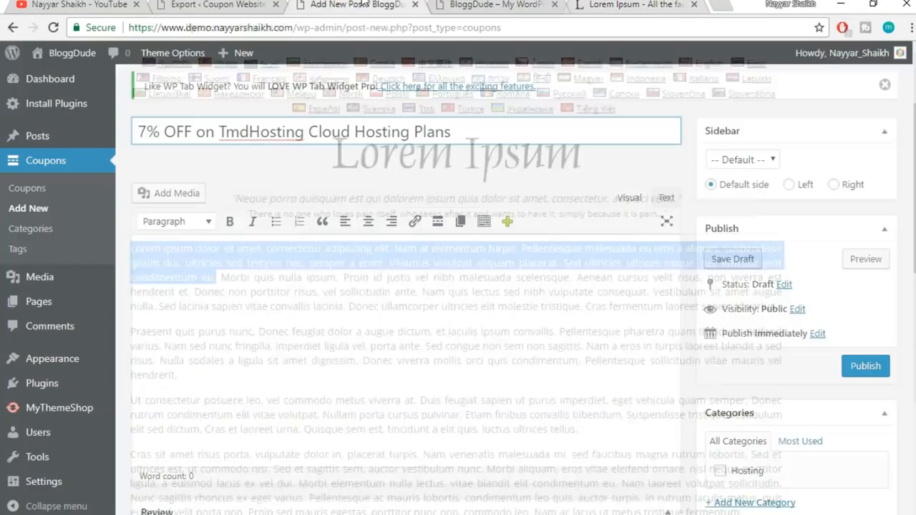
click(362, 5)
click(410, 338)
text(Lorem ipsum dolor sit amet, consectetur adipiscing elit. Nam at elementum turpis. Pellentesque malesuada eu eros a aliquet. Suspendisse ipsum dui, ultricies sed tempor nec, semper a enim. Vivamus volutpat aliquam placerat. Sed ultricies ultrices neque, nec efficitur velit condimentum eu.)
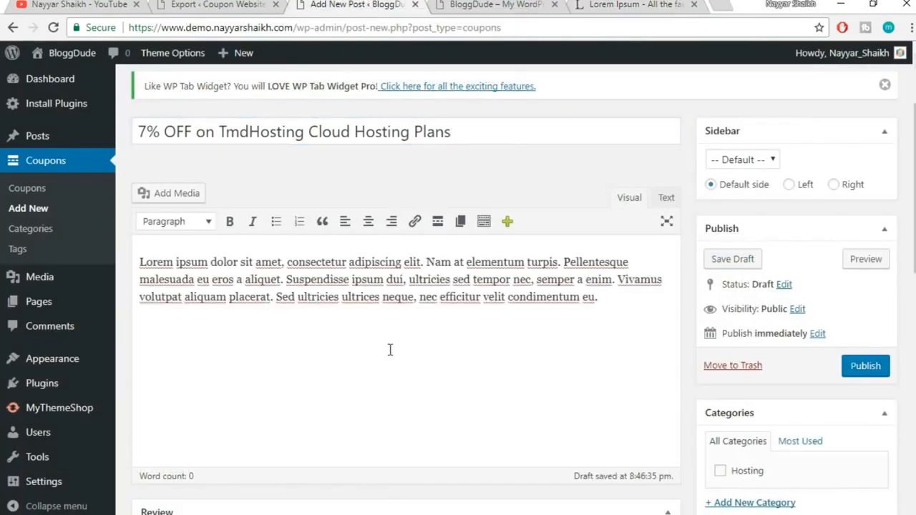
scroll(388, 350, down, 1)
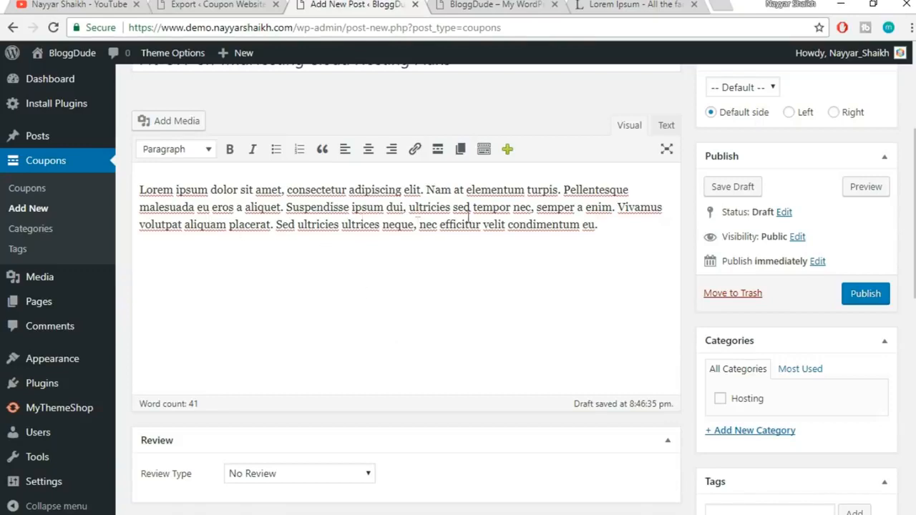
scroll(527, 287, up, 2)
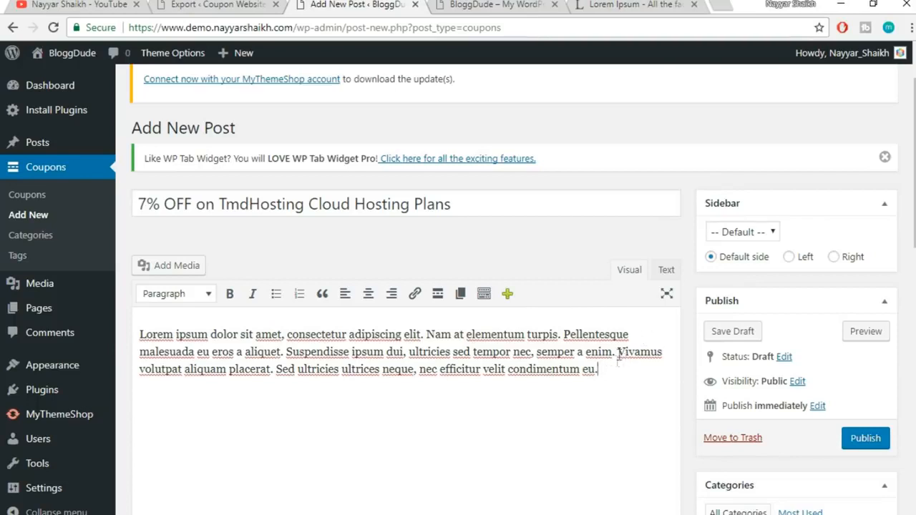
drag(613, 376, 134, 318)
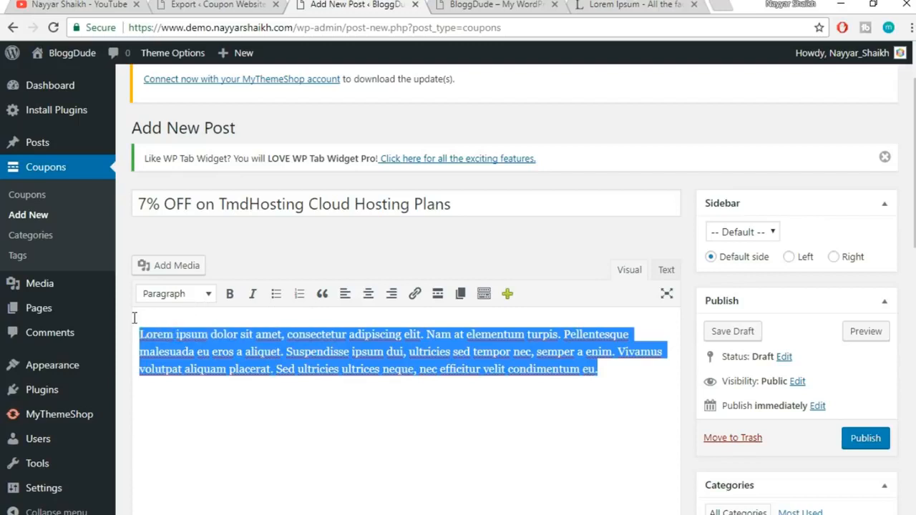
click(285, 352)
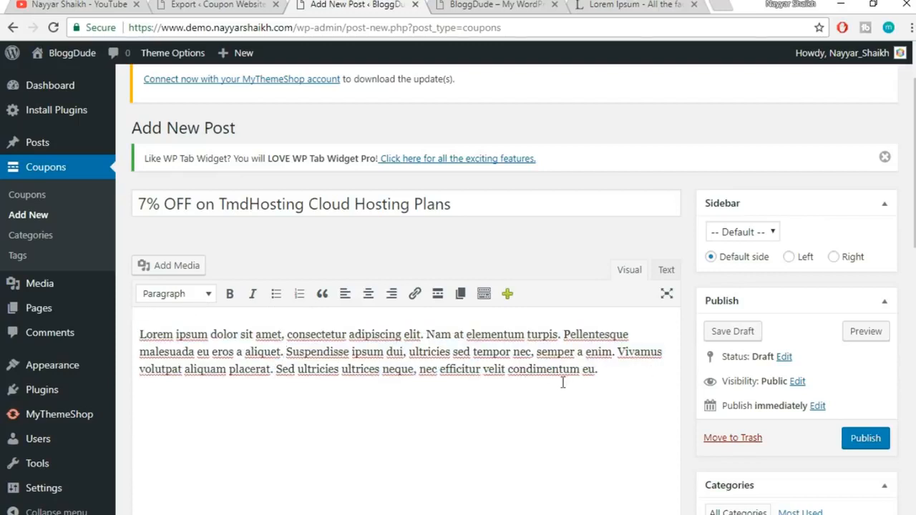
File the coupon under Hosting and replace the Great Deal featured text with 7% OFF
scroll(407, 287, down, 3)
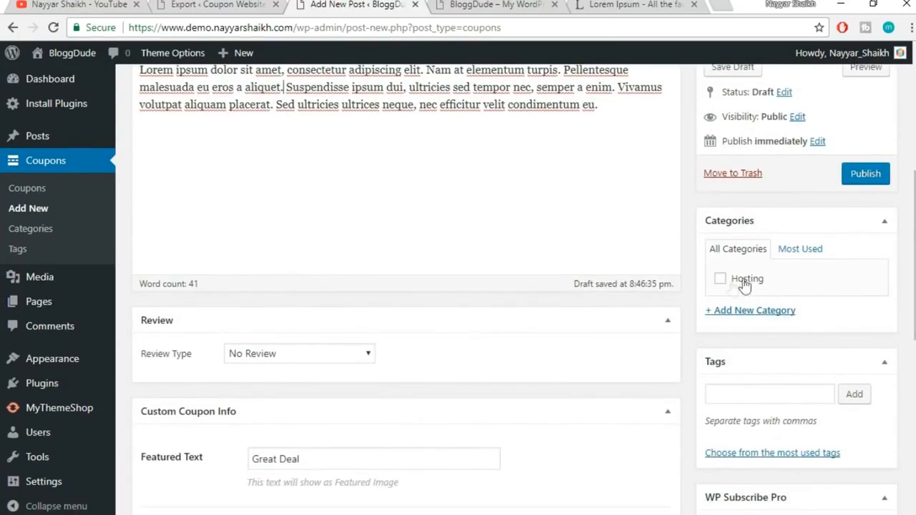
click(748, 279)
scroll(722, 235, down, 1)
scroll(722, 235, down, 2)
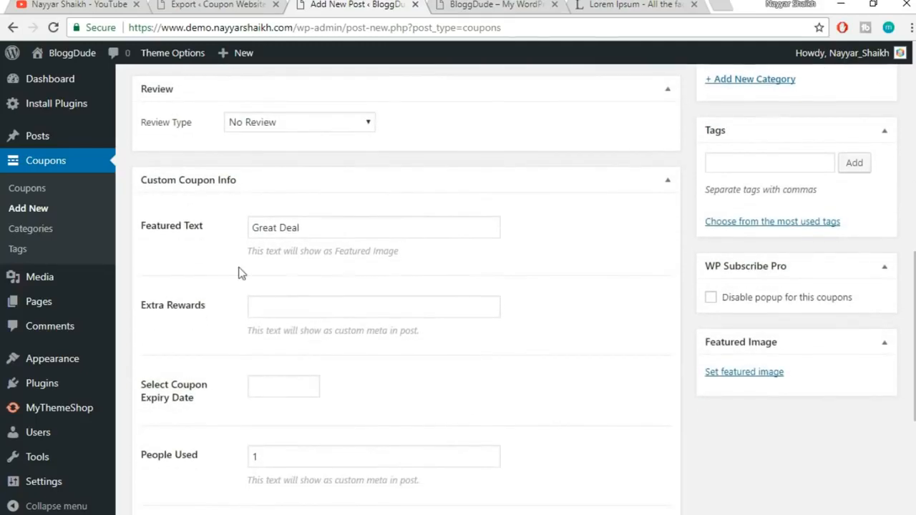
drag(334, 225, 147, 231)
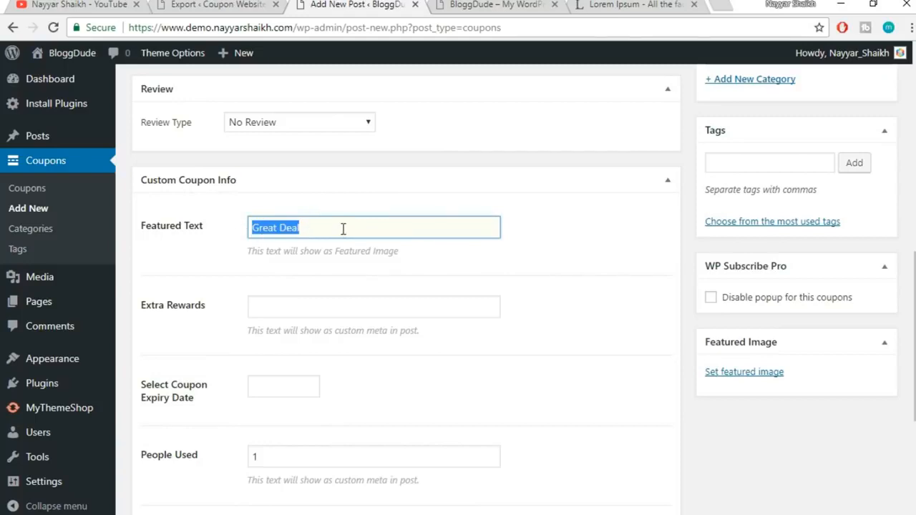
text(7)
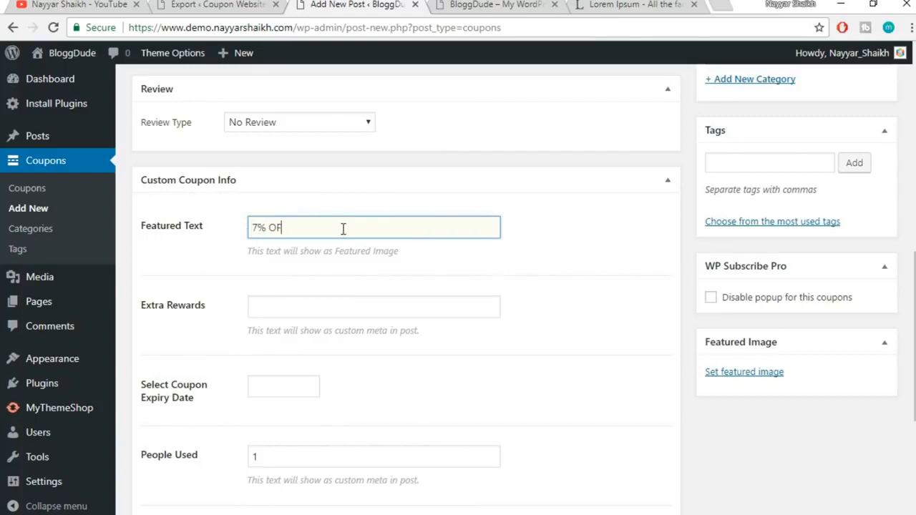
Tag the coupon tmdhosting and hosting
click(743, 166)
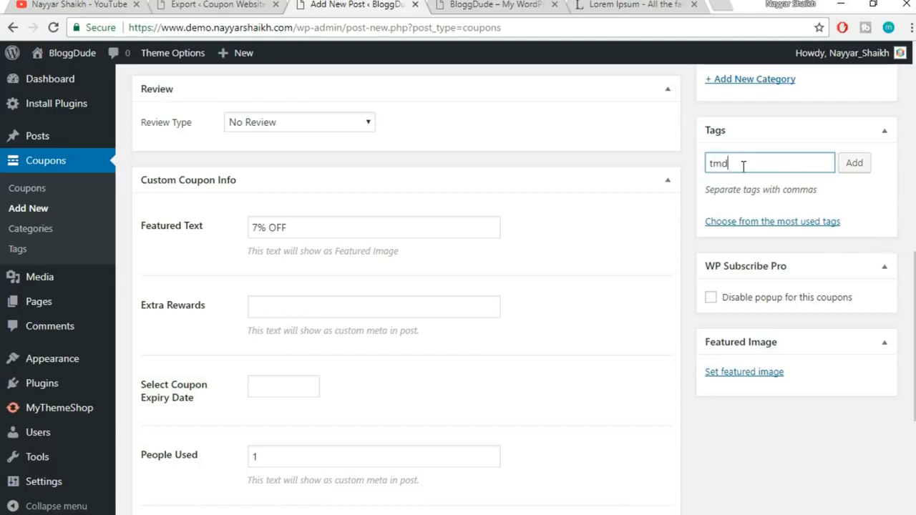
text(tmdhosting)
key(Return)
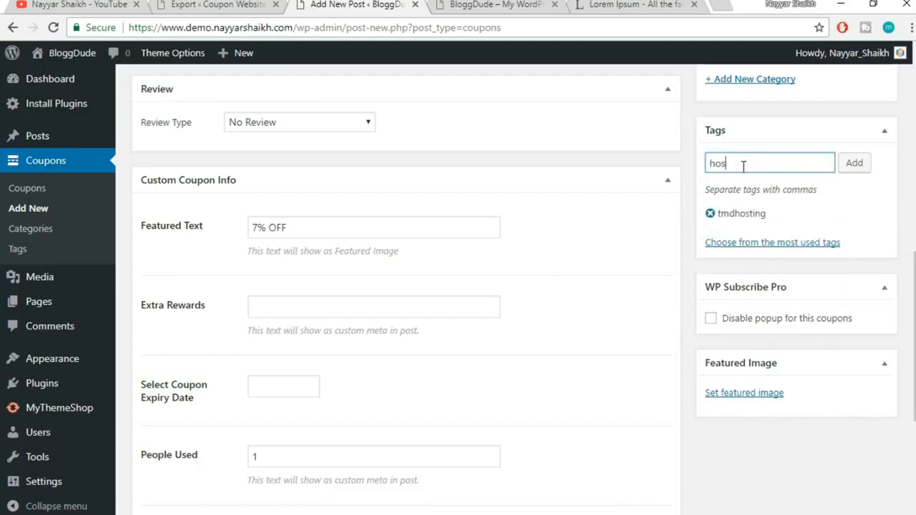
text(hos)
key(Down)
key(Down)
key(Return)
click(853, 163)
Enter '+ Free Domain' as extra rewards and set the expiry date to 12/31/2026
scroll(612, 309, down, 2)
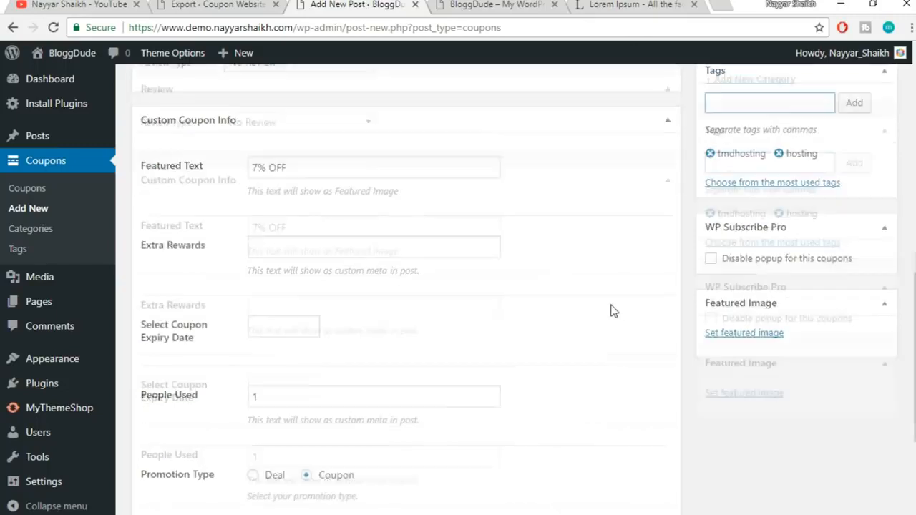
click(310, 239)
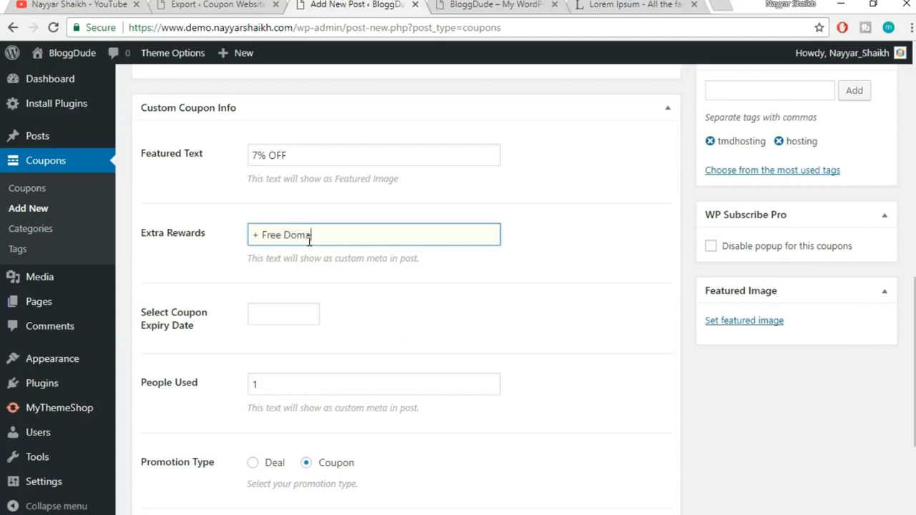
scroll(350, 315, down, 2)
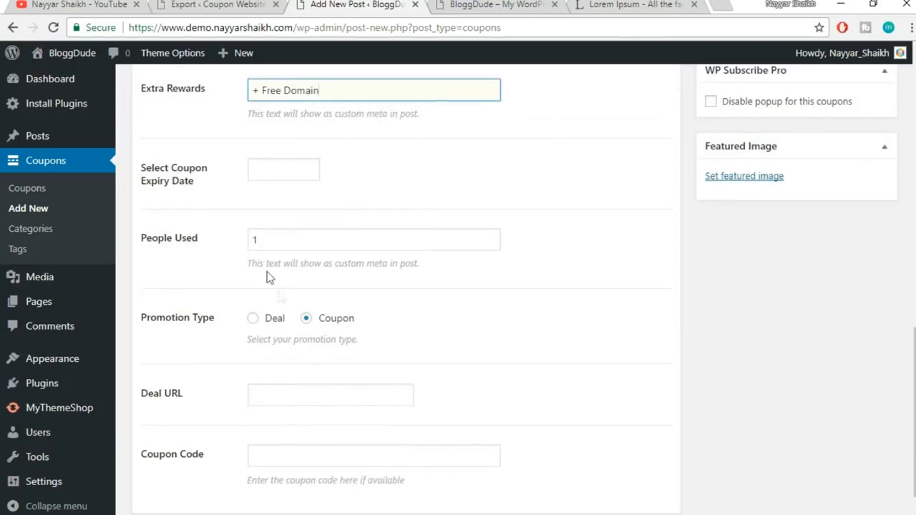
click(275, 172)
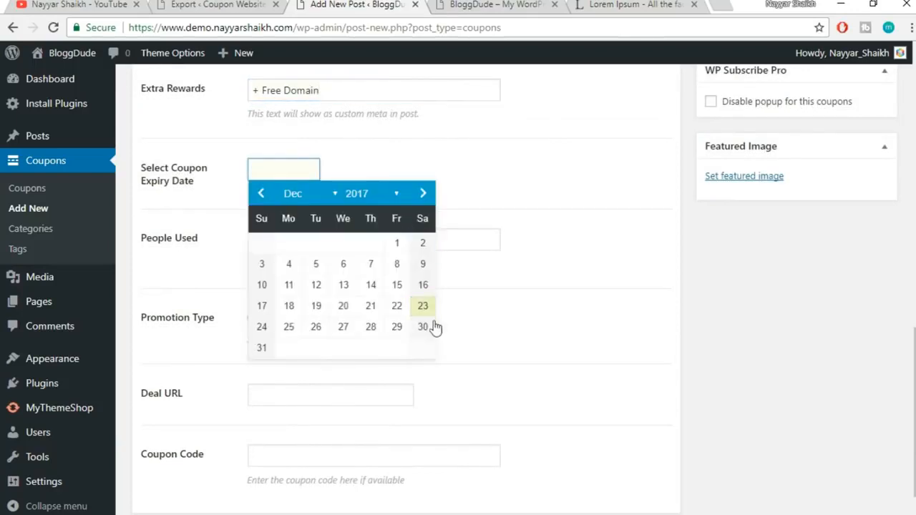
click(371, 195)
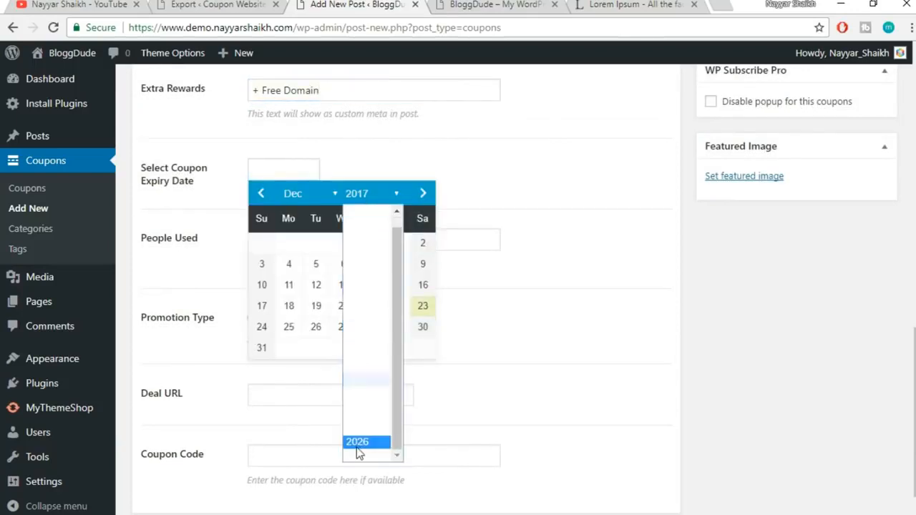
click(353, 438)
click(371, 327)
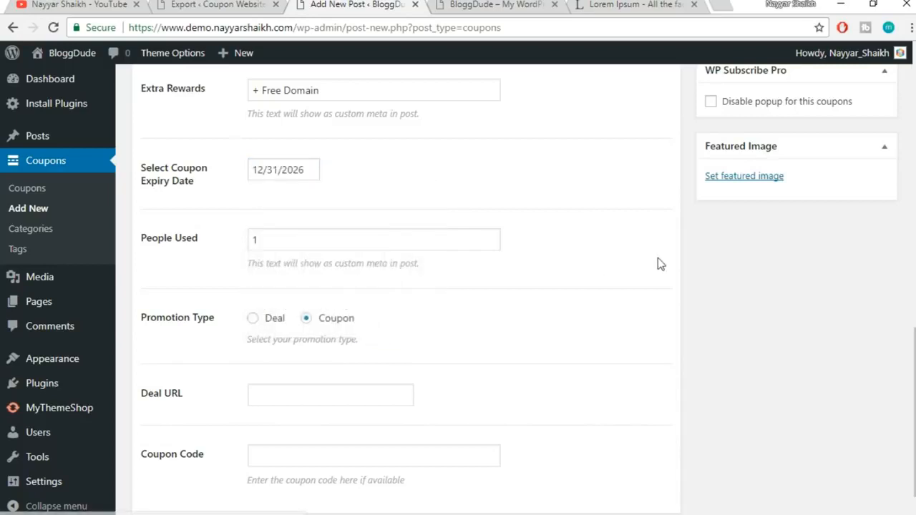
scroll(658, 257, down, 1)
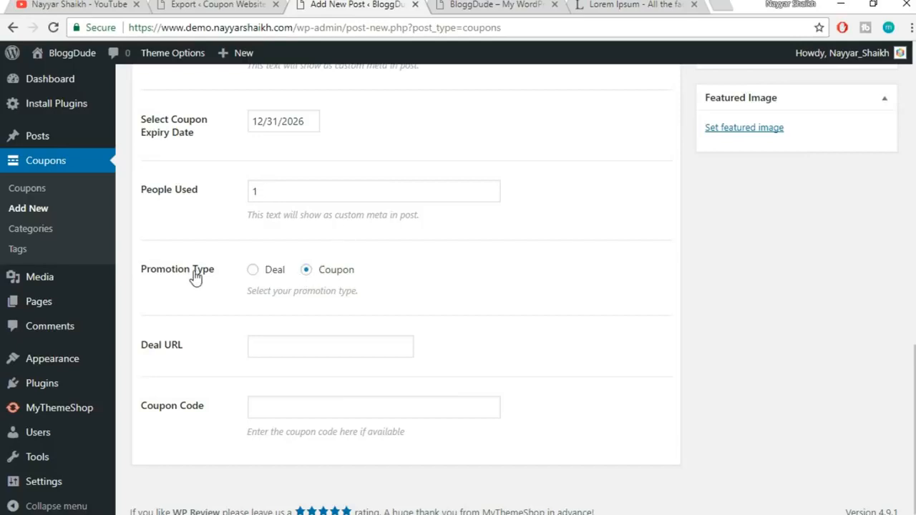
click(317, 341)
text(ht)
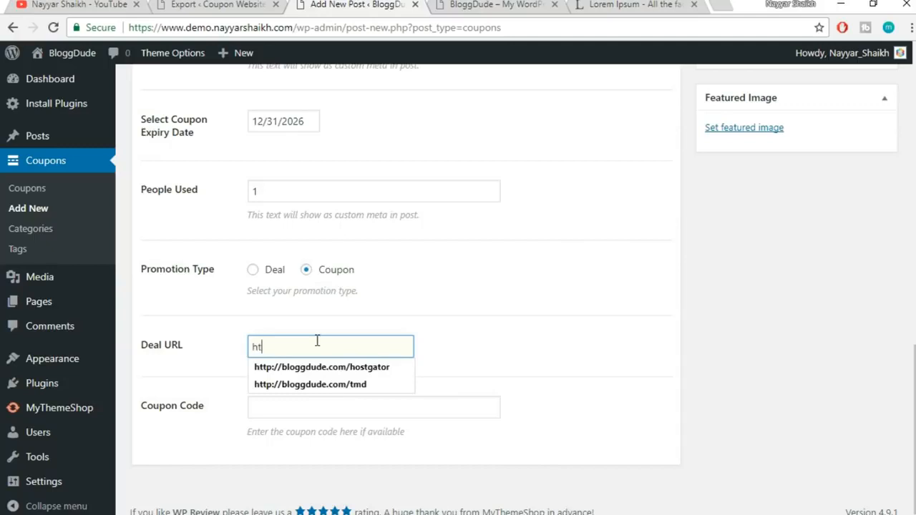
key(Down)
key(Down)
key(Return)
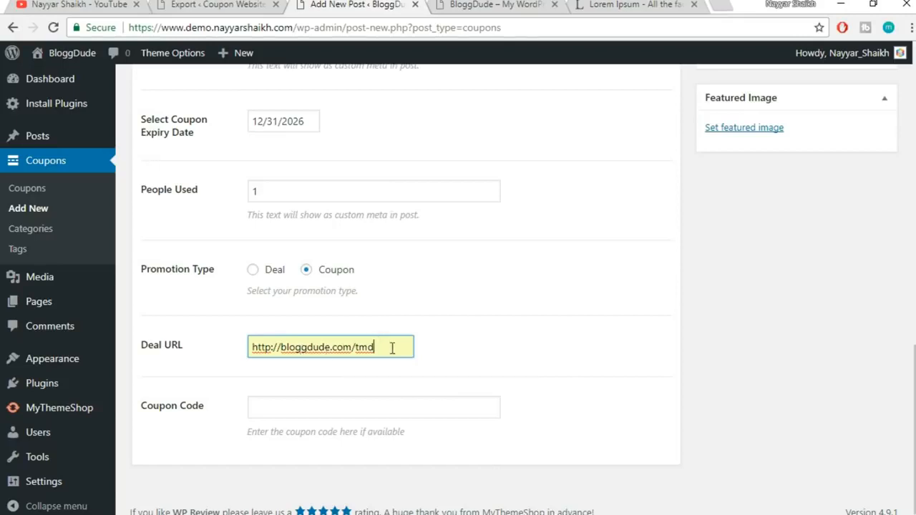
drag(390, 348, 247, 355)
click(464, 346)
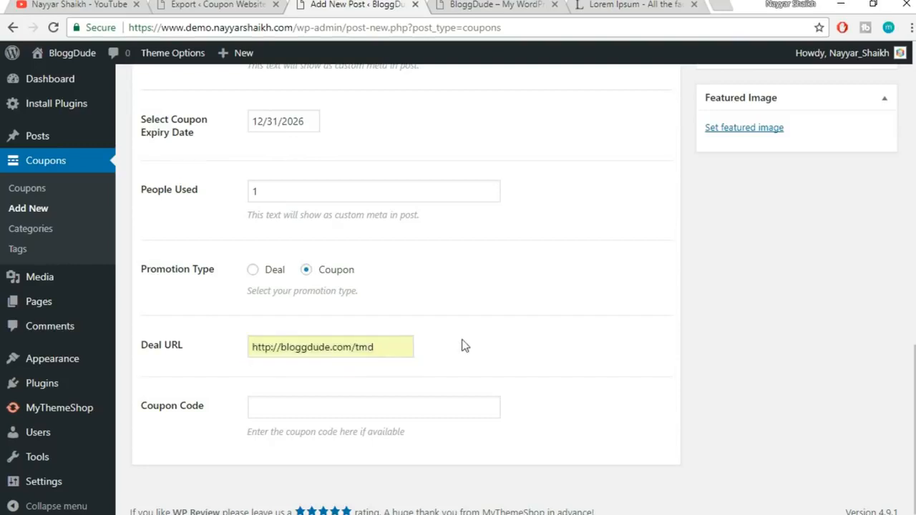
Fill in the Coupon Code field with the promo code
click(317, 412)
text(NAYYAR7)
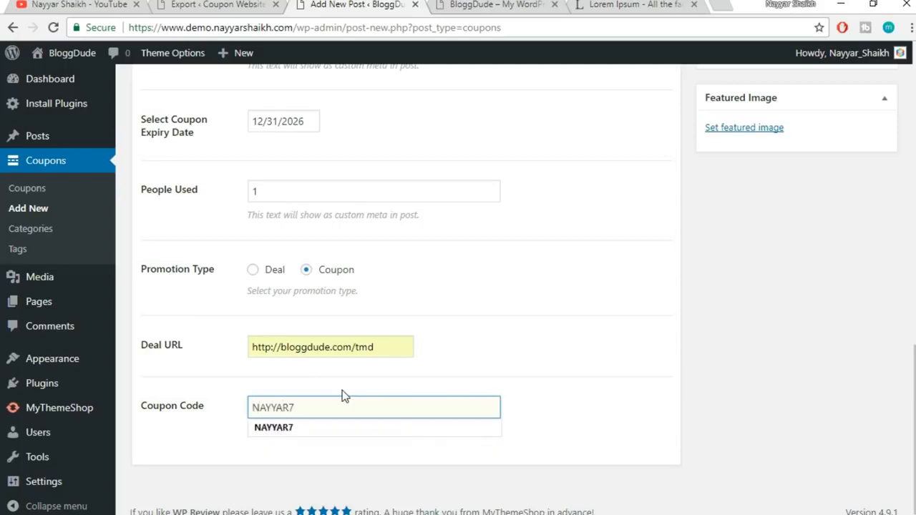
click(337, 428)
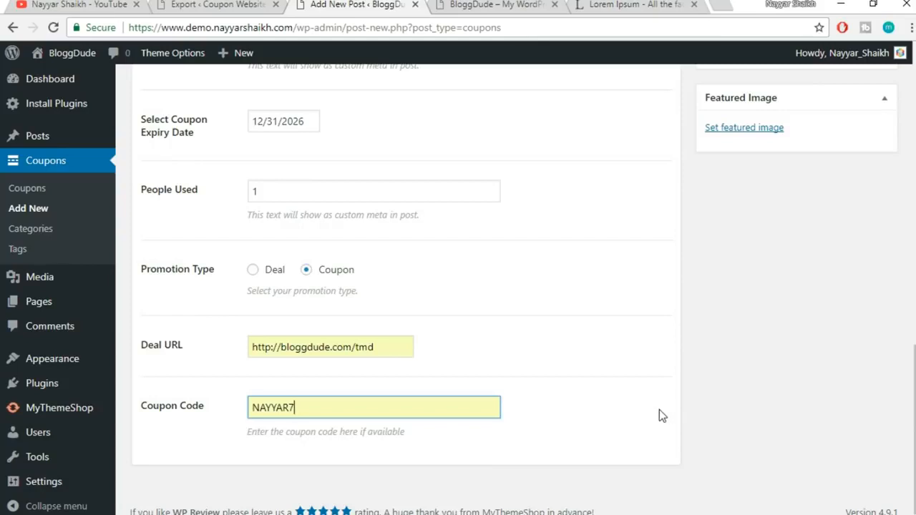
drag(296, 409, 180, 408)
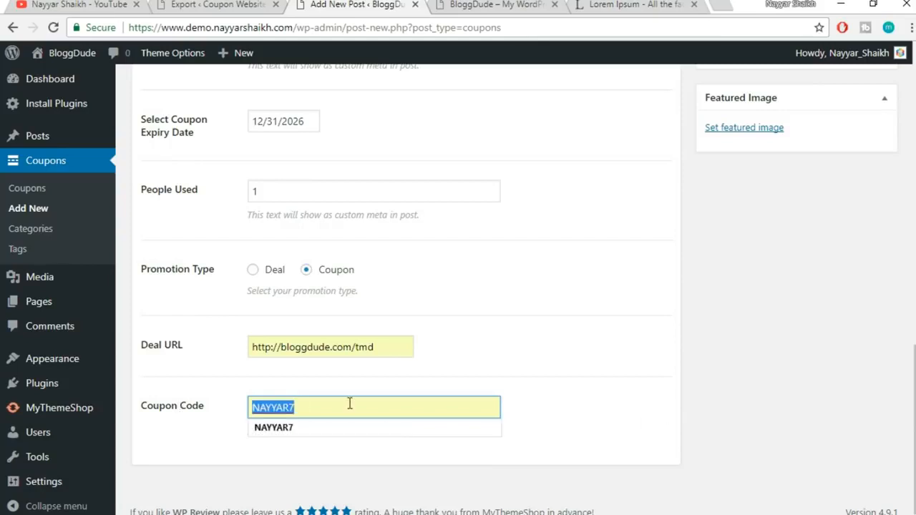
click(486, 369)
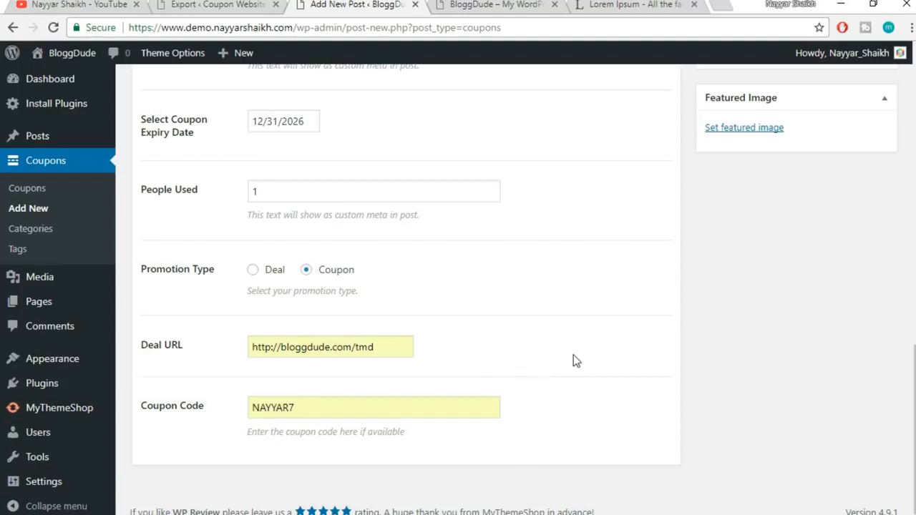
scroll(809, 384, up, 2)
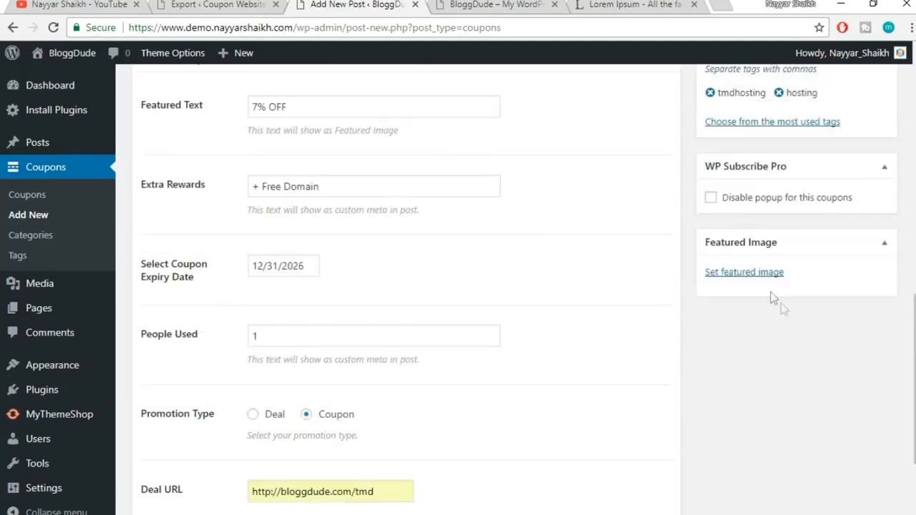
Make the Amazon logo the TmdHosting coupon's featured image and publish the coupon
click(753, 276)
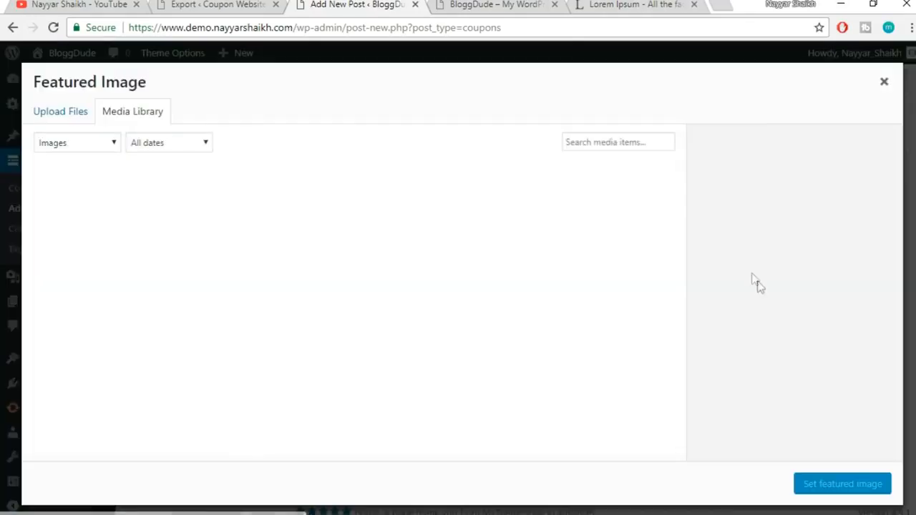
scroll(589, 376, down, 6)
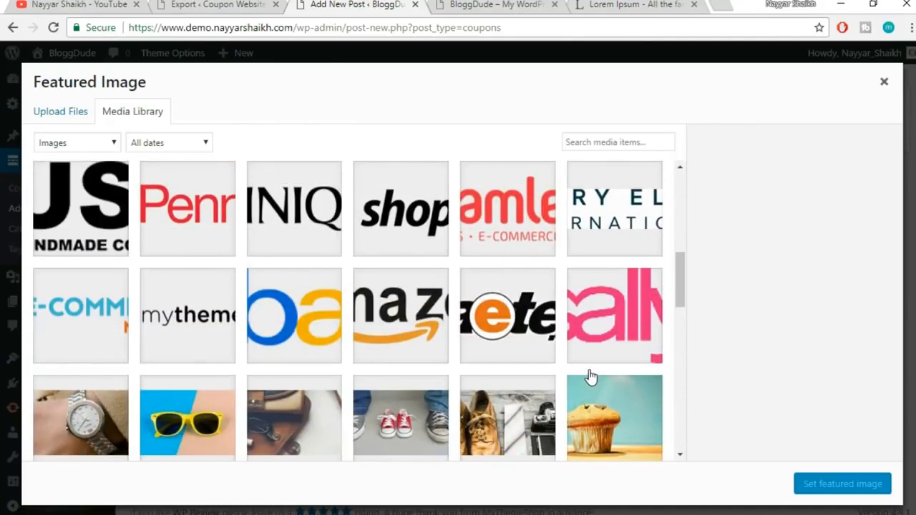
click(367, 314)
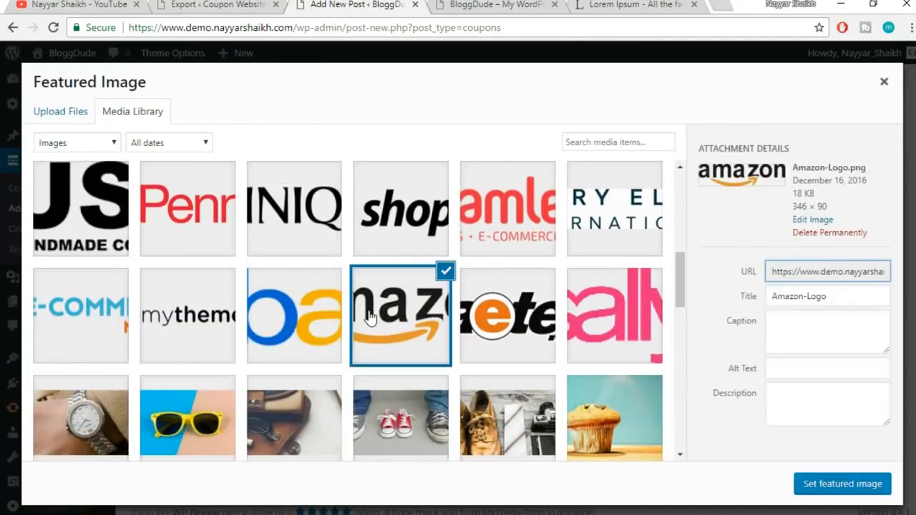
click(844, 490)
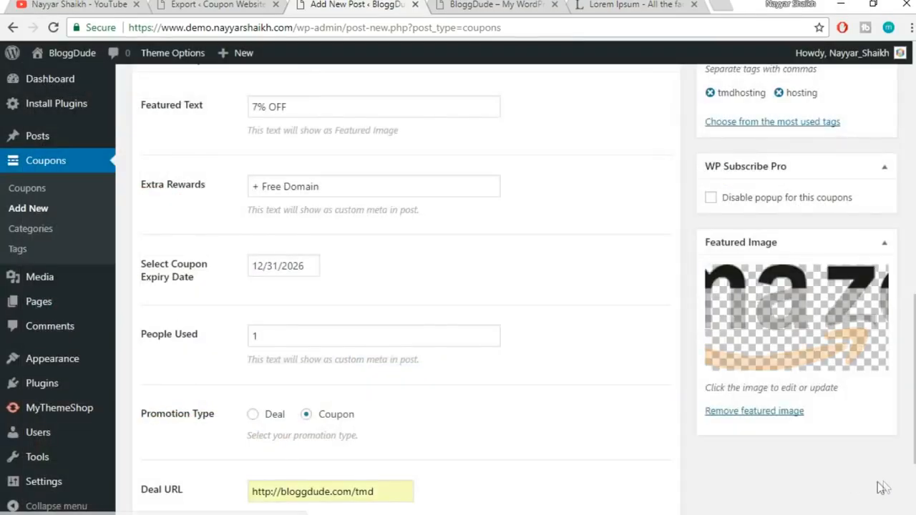
scroll(886, 488, up, 15)
click(866, 471)
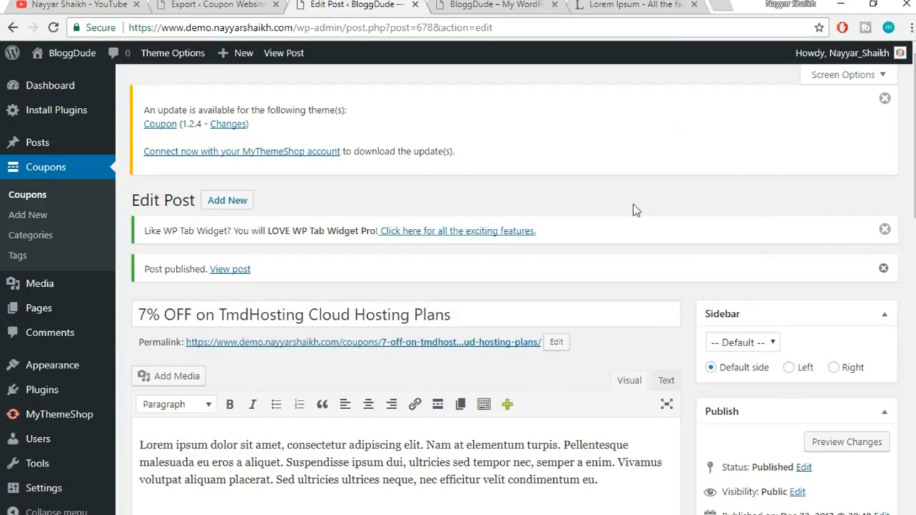
Open the published coupon in a new tab and test its deal link to the hosting site
click(241, 272)
right_click(241, 272)
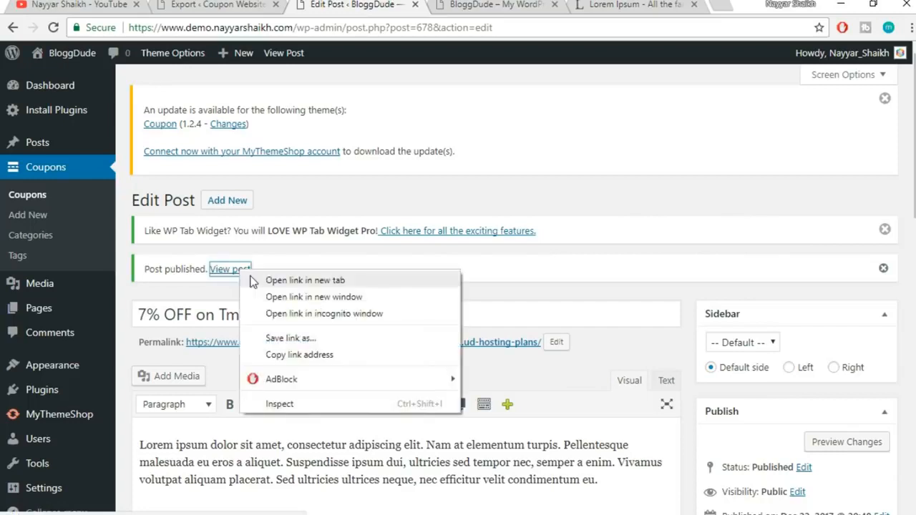
click(262, 283)
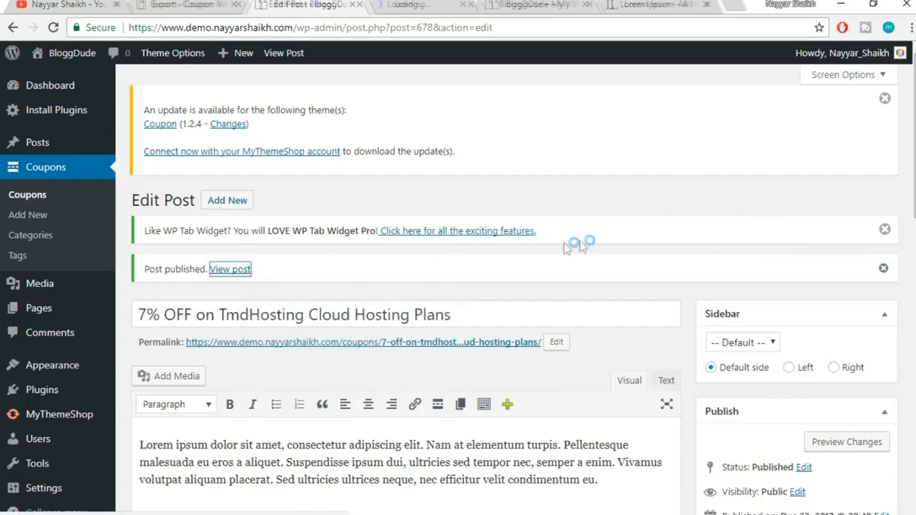
click(443, 5)
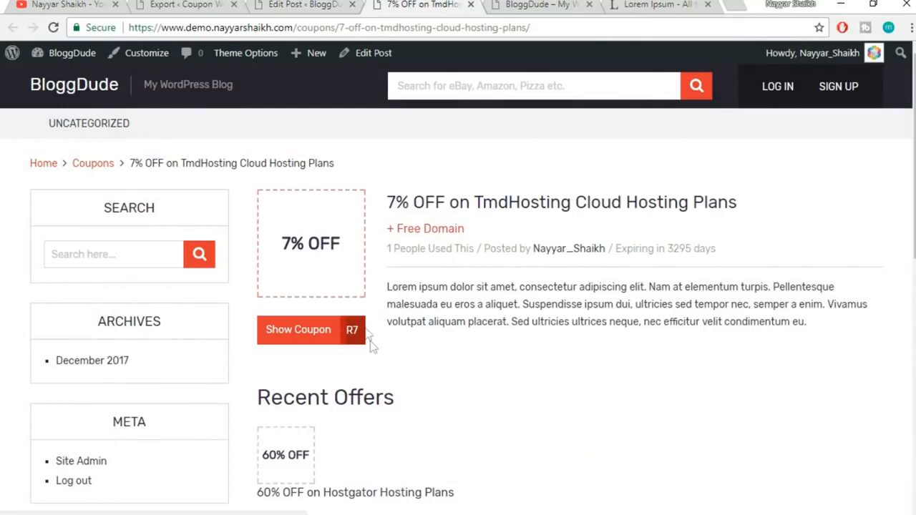
click(304, 345)
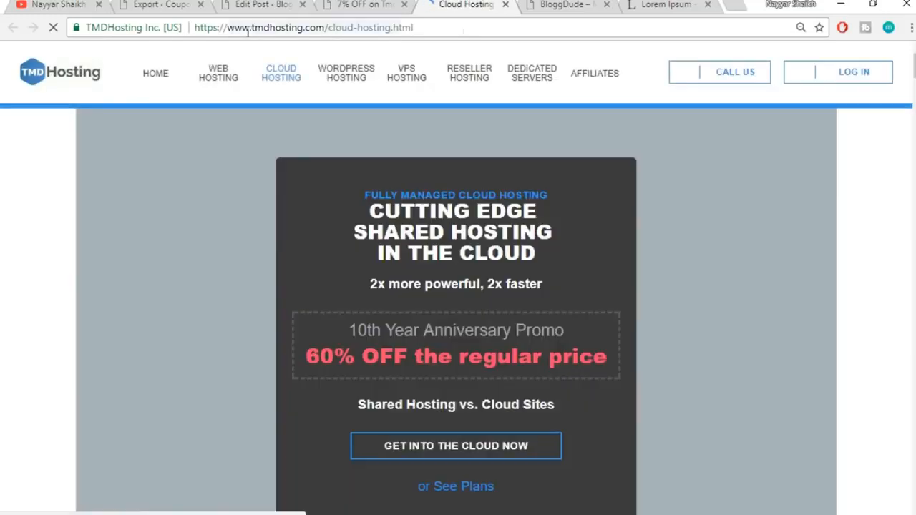
drag(227, 27, 476, 32)
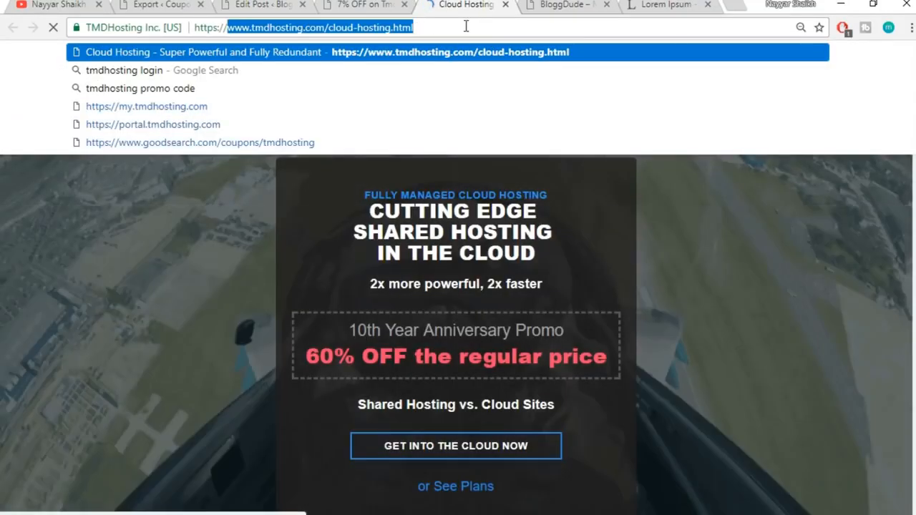
click(506, 5)
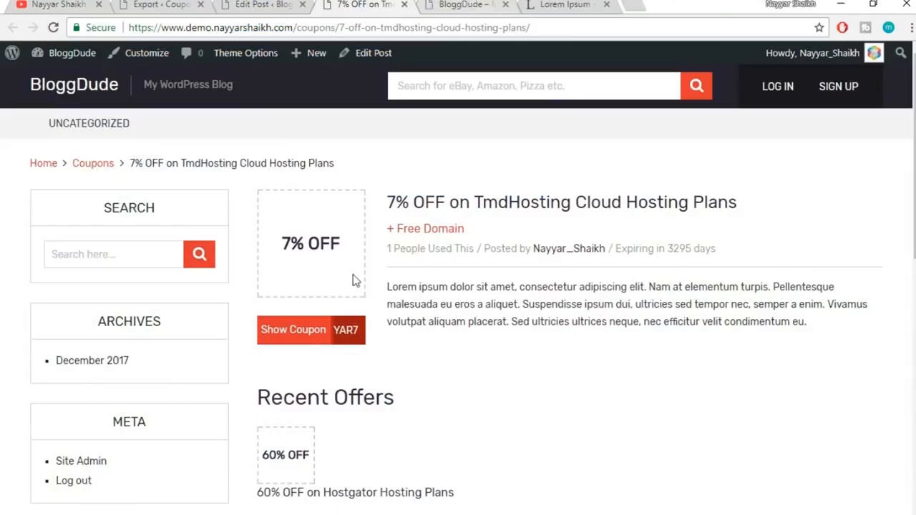
Reveal the coupon code popup, copy the code, and close the popup
click(329, 331)
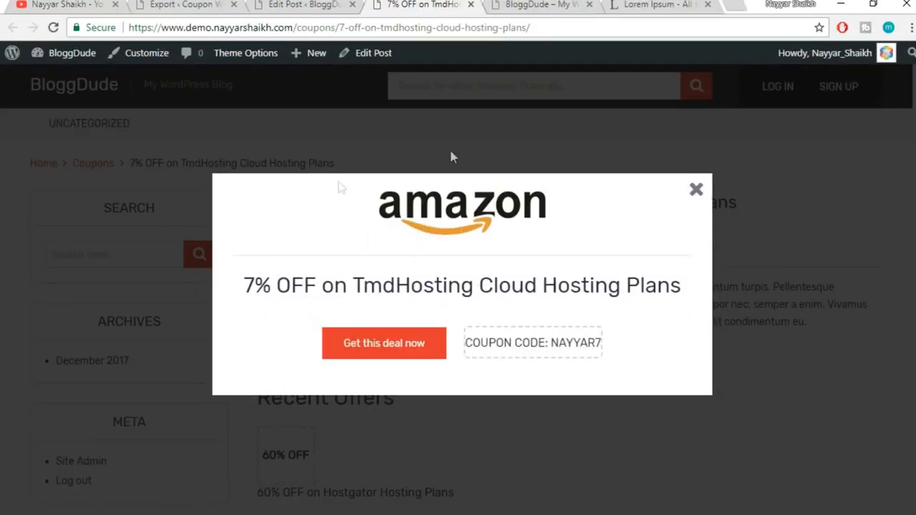
drag(247, 286, 504, 278)
click(528, 294)
click(531, 350)
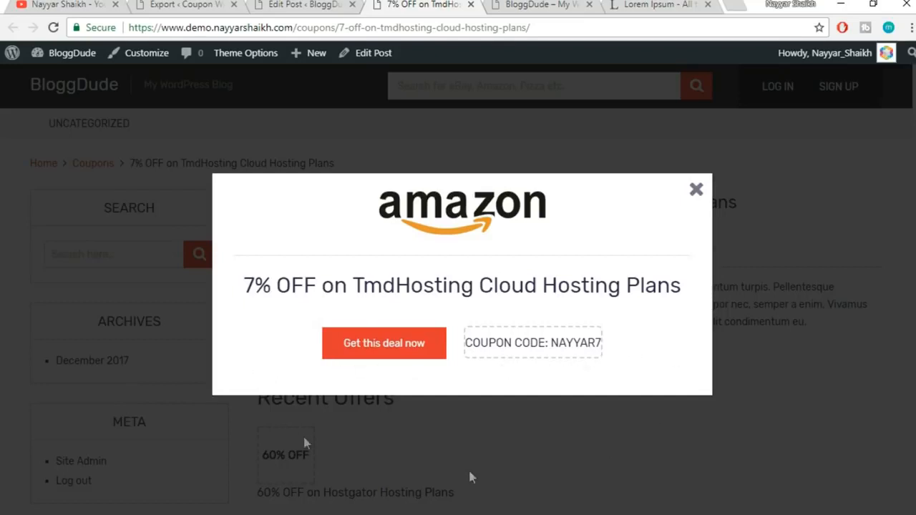
click(695, 192)
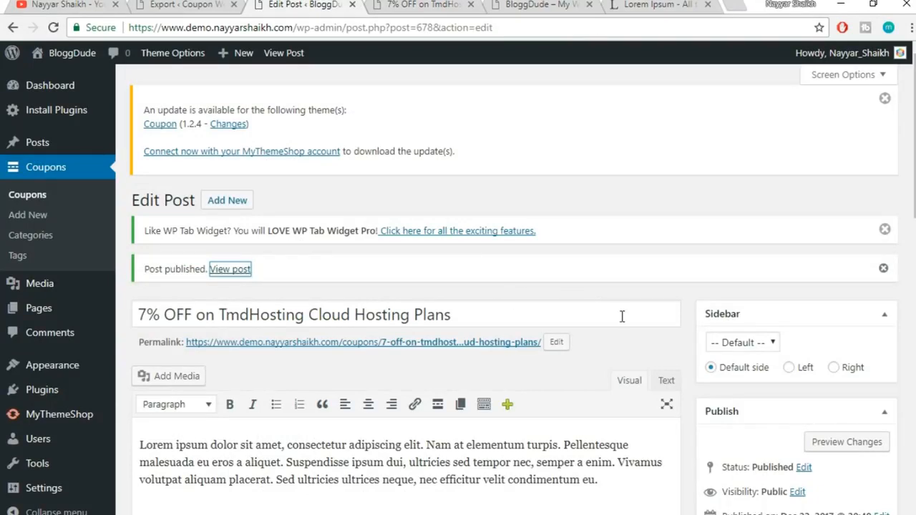
scroll(621, 319, down, 1)
scroll(623, 324, up, 1)
click(610, 294)
scroll(612, 300, down, 1)
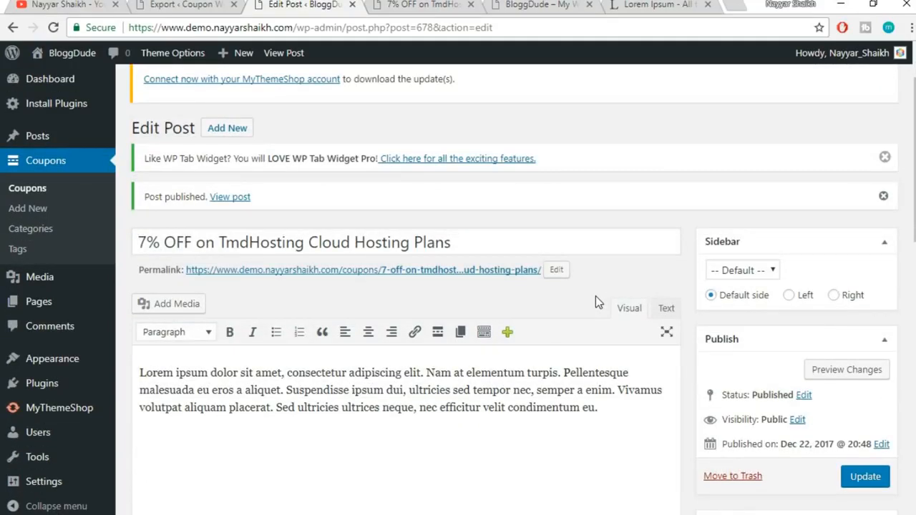
scroll(596, 296, down, 2)
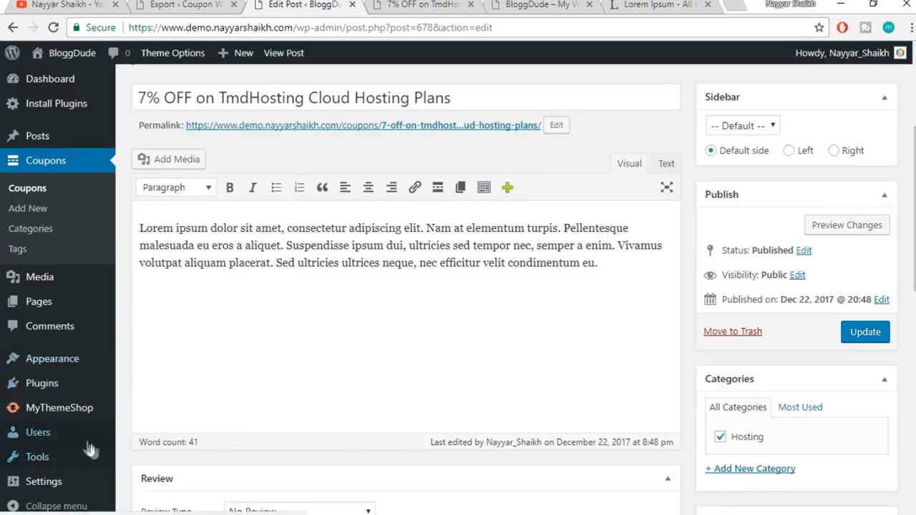
scroll(43, 448, down, 1)
mouse_move(40, 466)
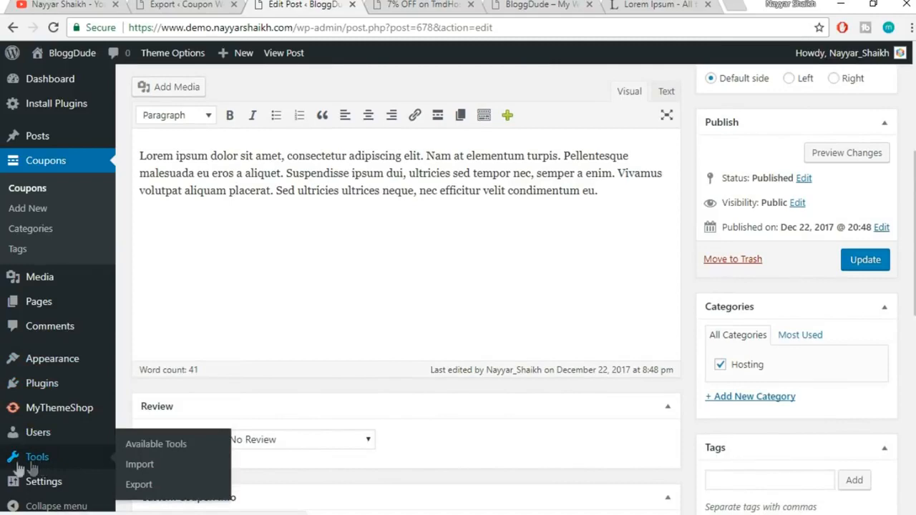
Upload couponwebsite.wordpress.2017-12-22 (1).xml from the Coupons Import folder to the WordPress importer
click(151, 465)
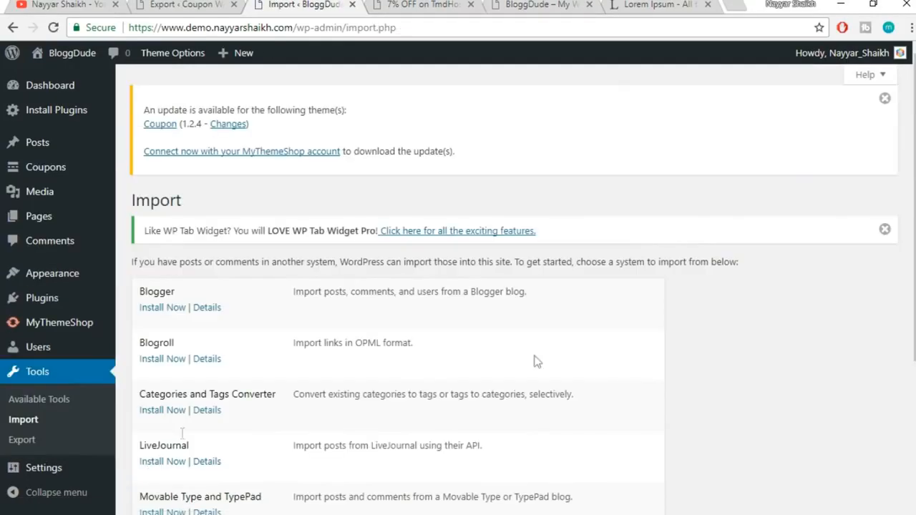
scroll(590, 347, down, 4)
click(175, 428)
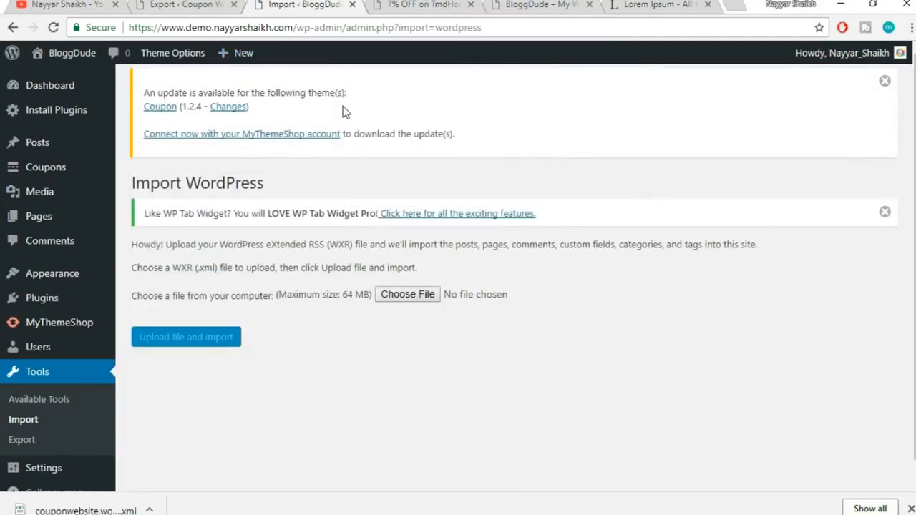
click(404, 299)
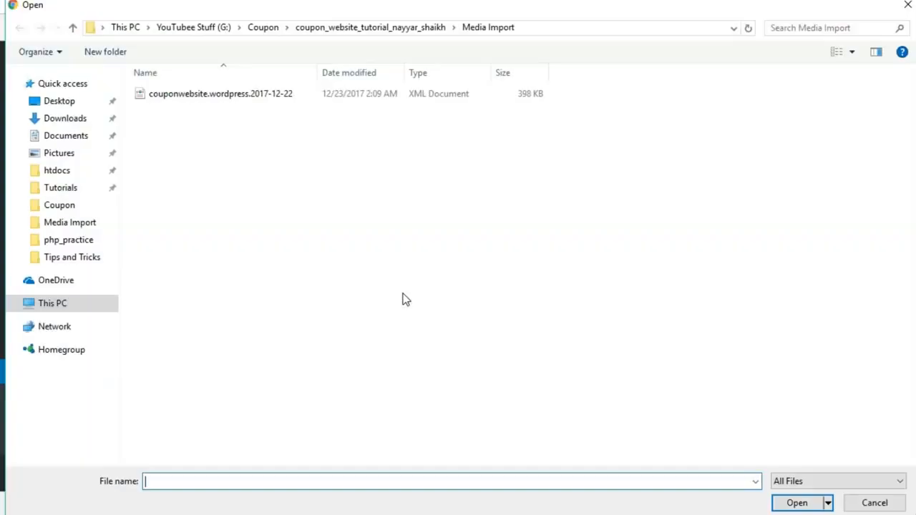
click(251, 31)
double_click(232, 97)
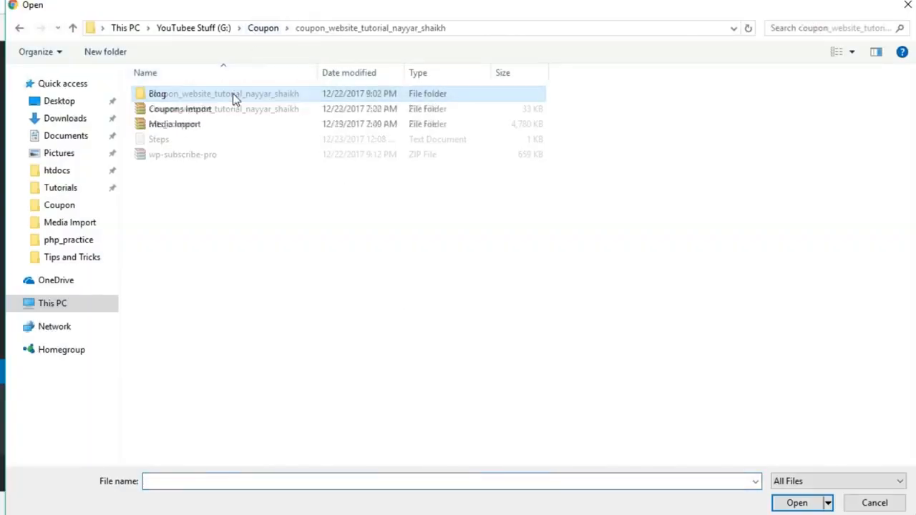
click(218, 113)
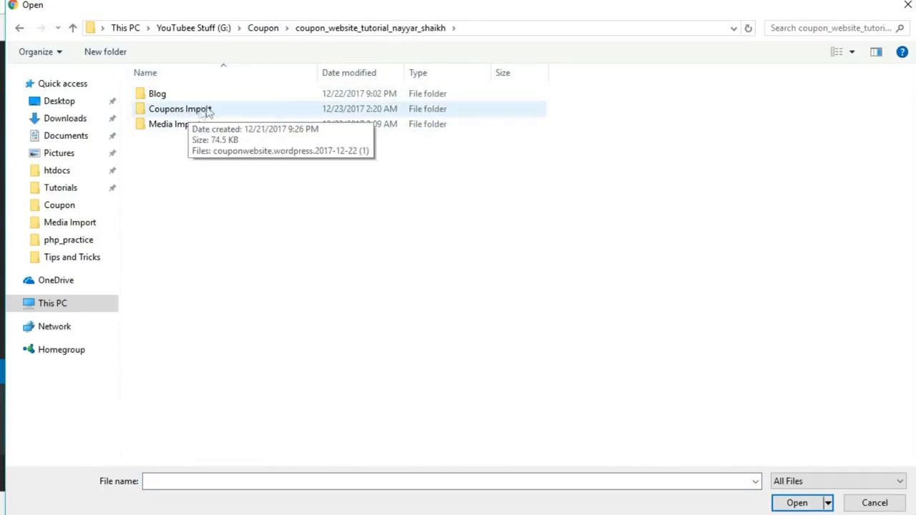
double_click(207, 109)
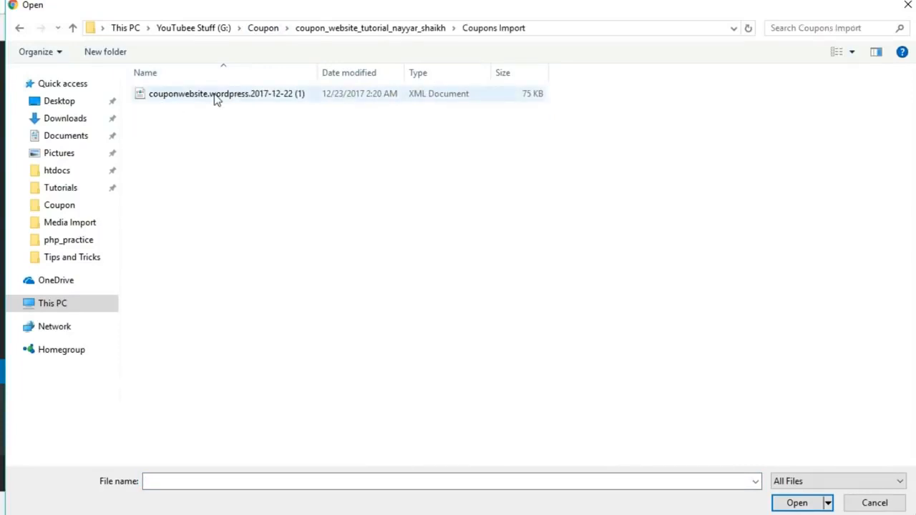
click(222, 97)
click(797, 503)
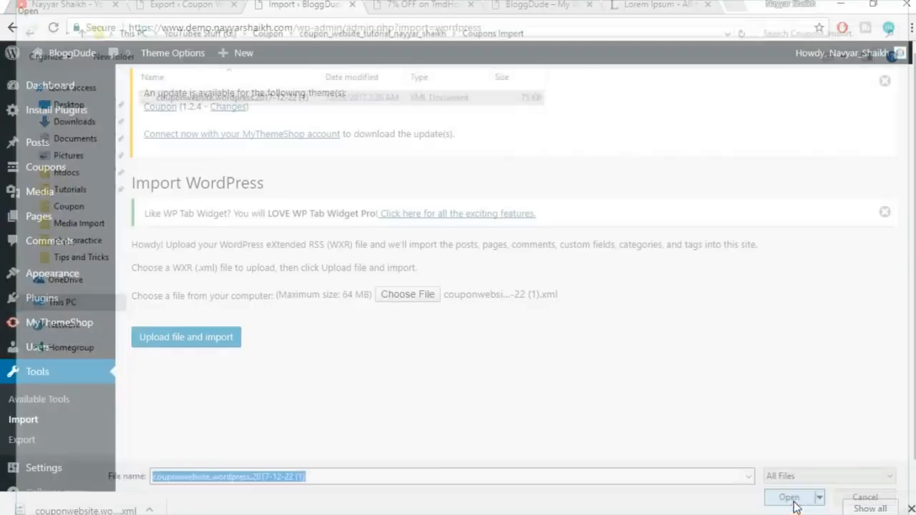
click(173, 344)
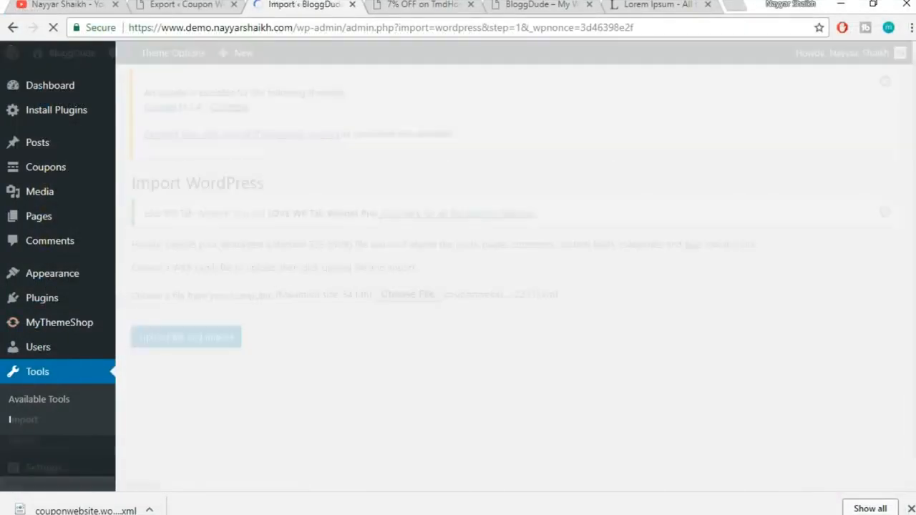
Map the imported author to the existing user, include file attachments, and run the import
scroll(719, 319, down, 1)
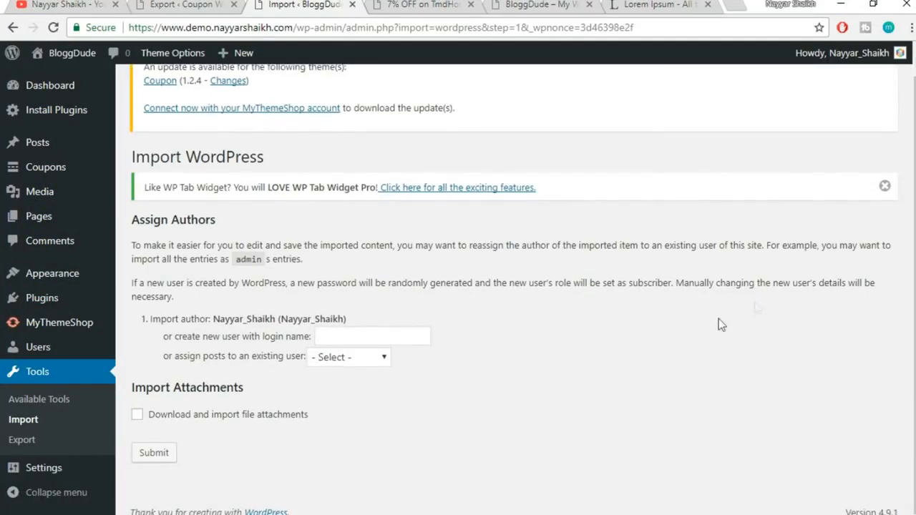
click(351, 358)
click(344, 390)
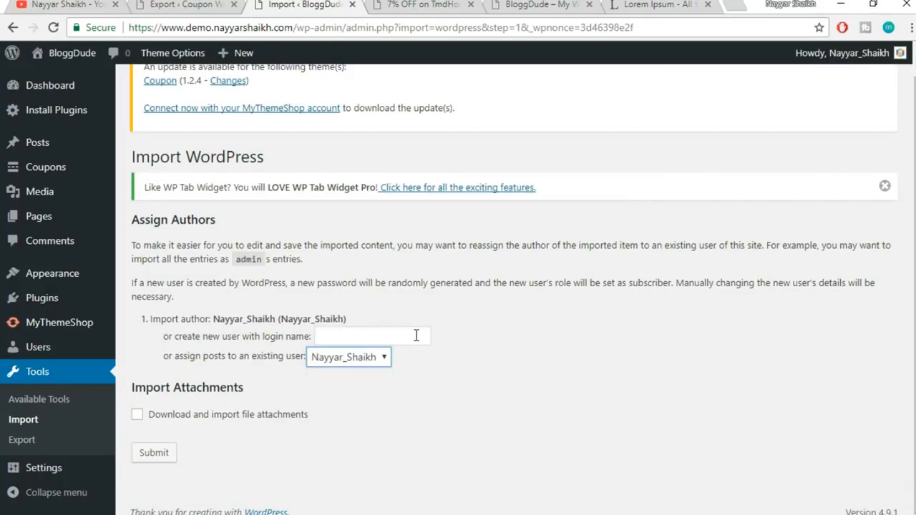
click(394, 335)
click(271, 403)
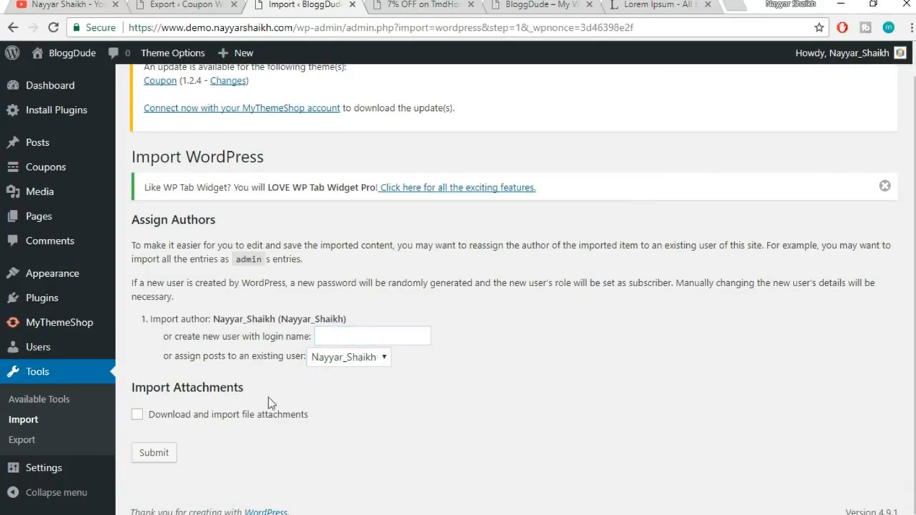
click(196, 423)
click(154, 453)
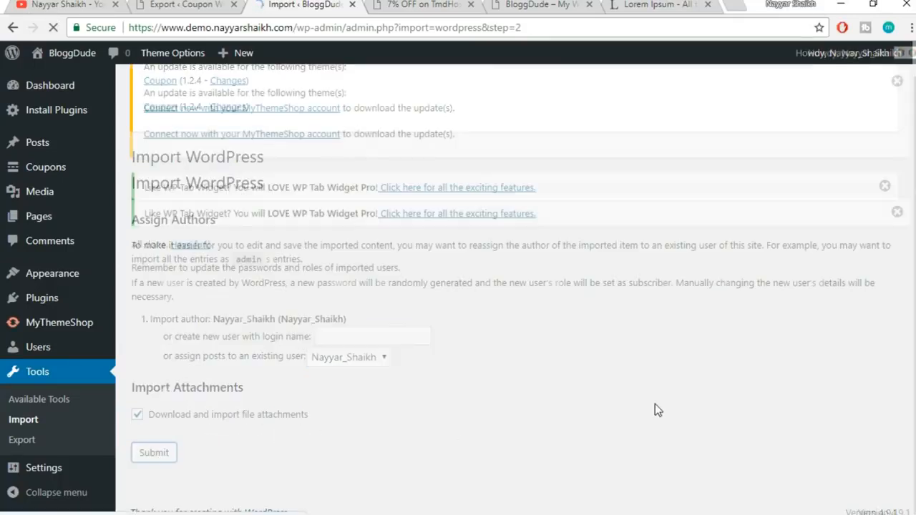
drag(430, 275, 175, 271)
click(155, 264)
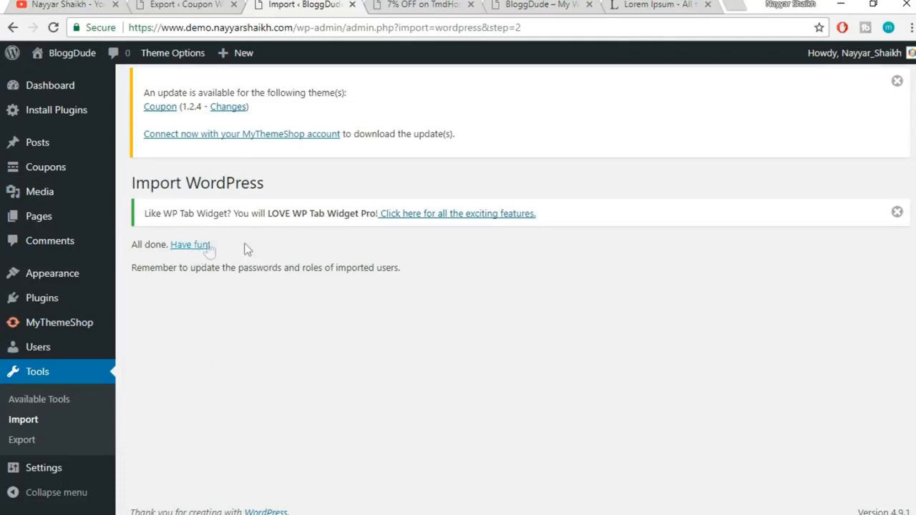
Scroll through the Coupons list to check all 18 published coupons with their brand logos
mouse_move(43, 176)
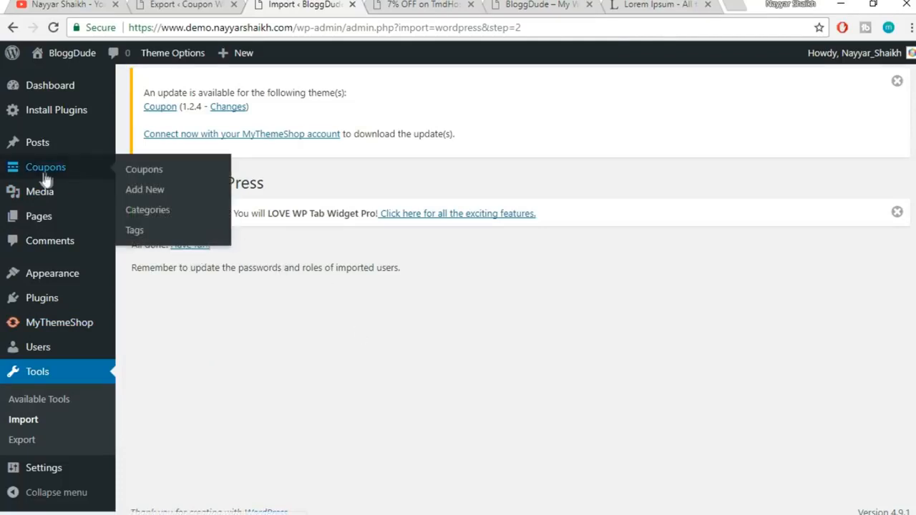
click(143, 171)
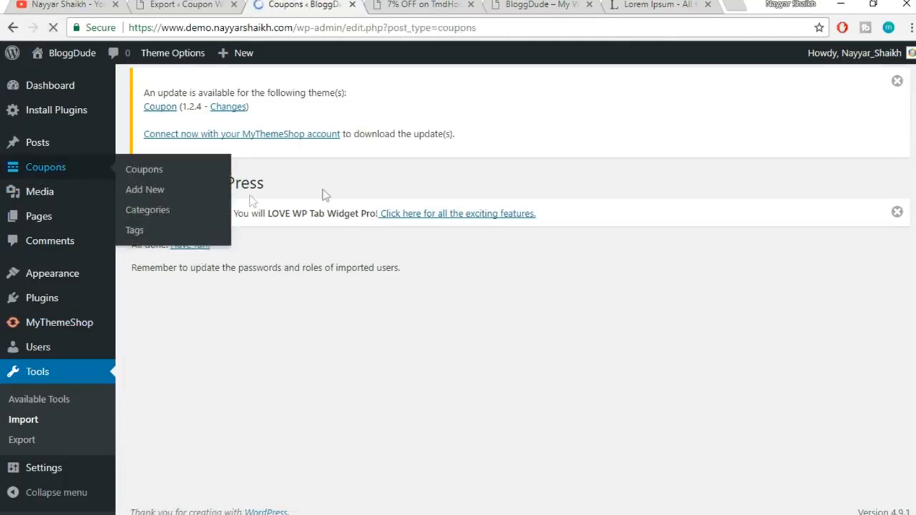
scroll(659, 332, down, 12)
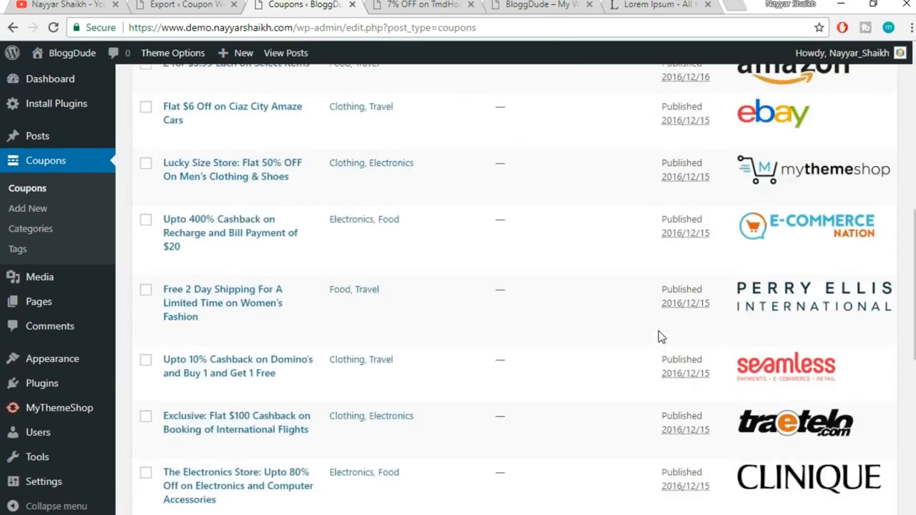
scroll(660, 354, up, 12)
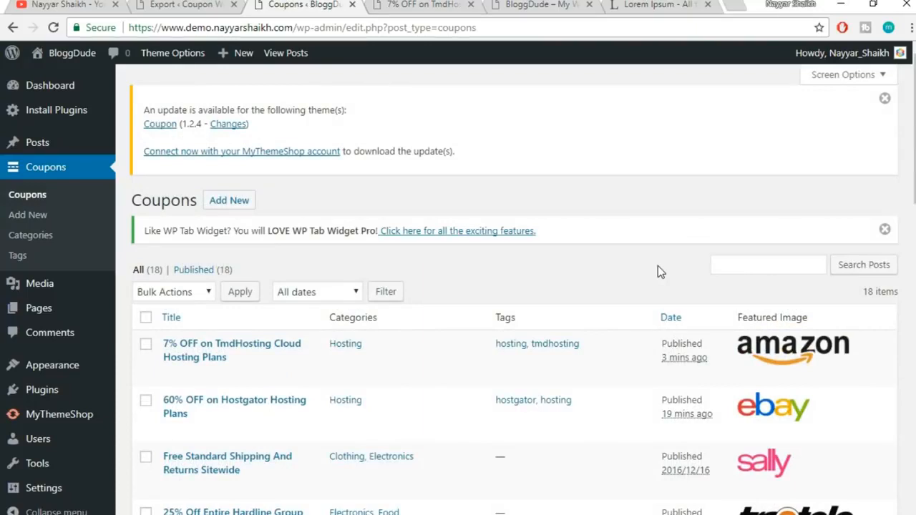
scroll(635, 380, down, 8)
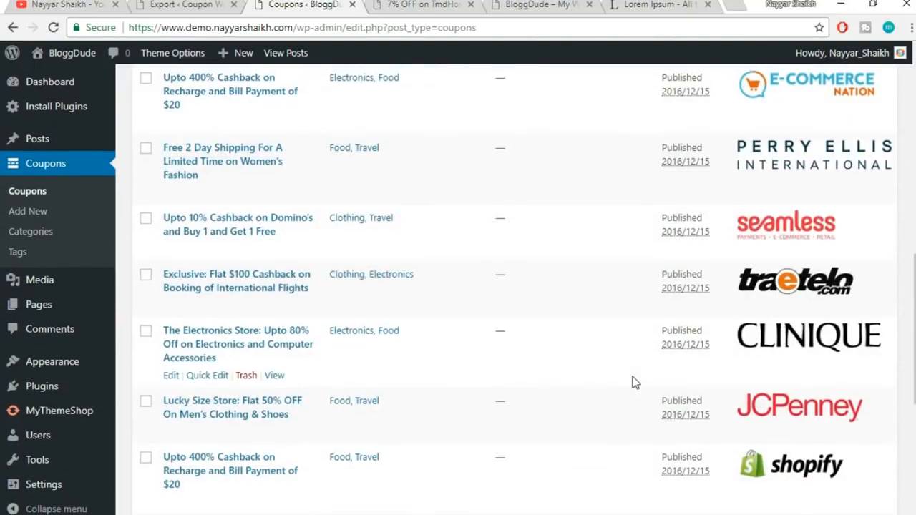
scroll(634, 380, up, 8)
scroll(587, 329, up, 2)
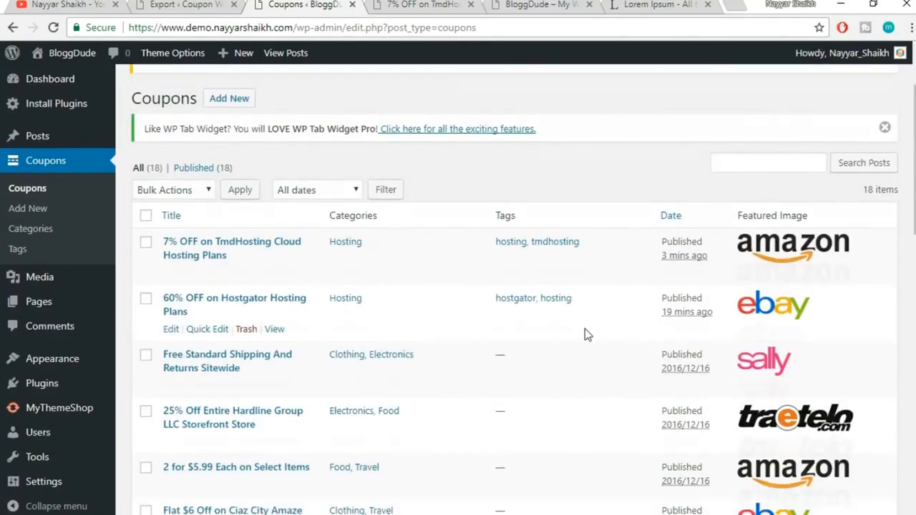
click(522, 6)
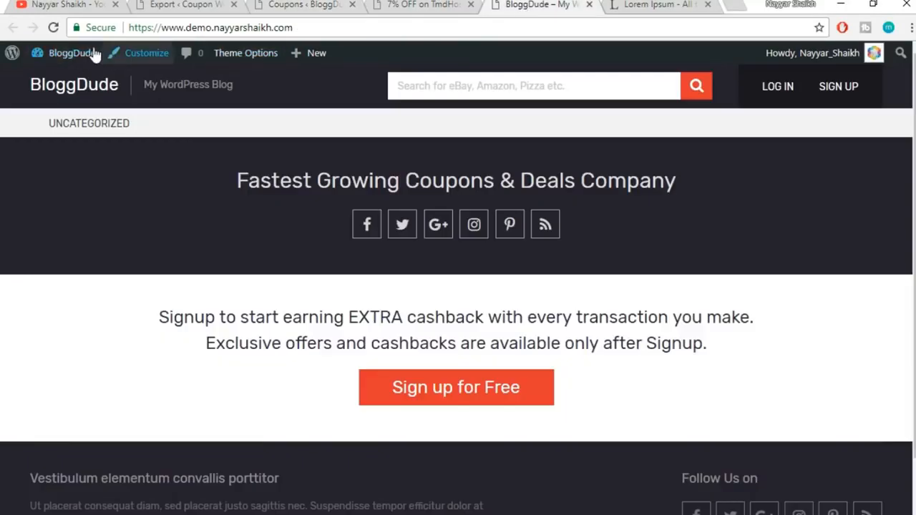
click(54, 30)
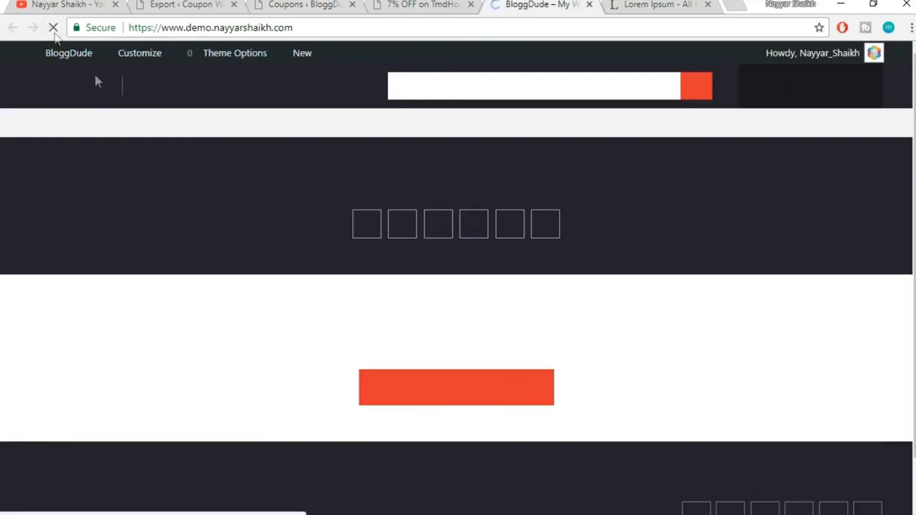
scroll(667, 426, down, 1)
scroll(665, 421, up, 1)
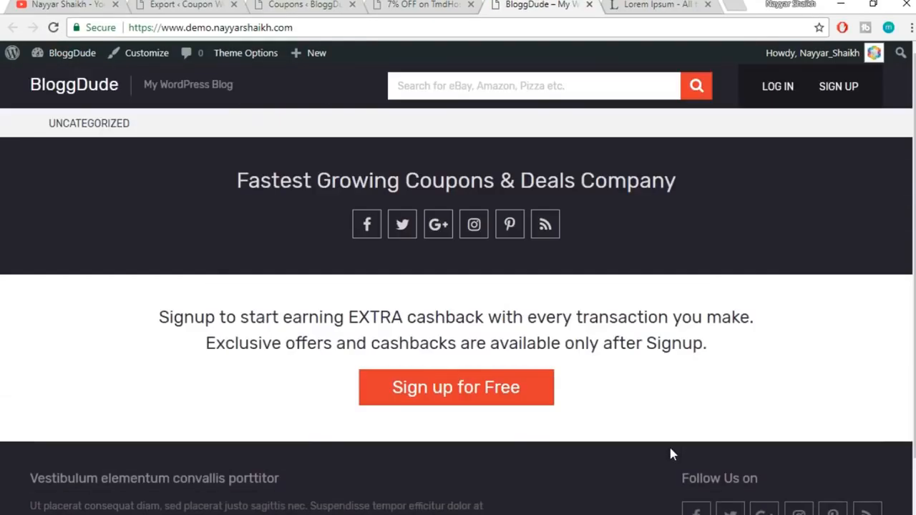
click(351, 29)
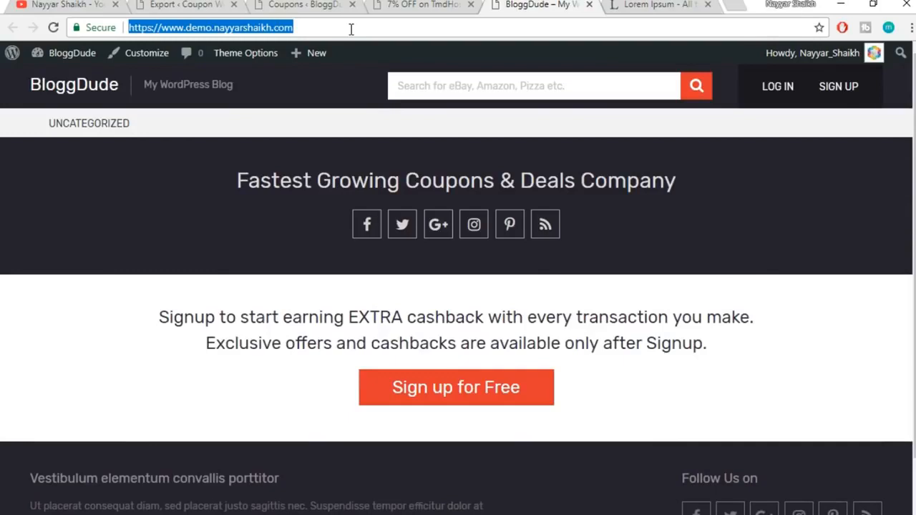
click(351, 28)
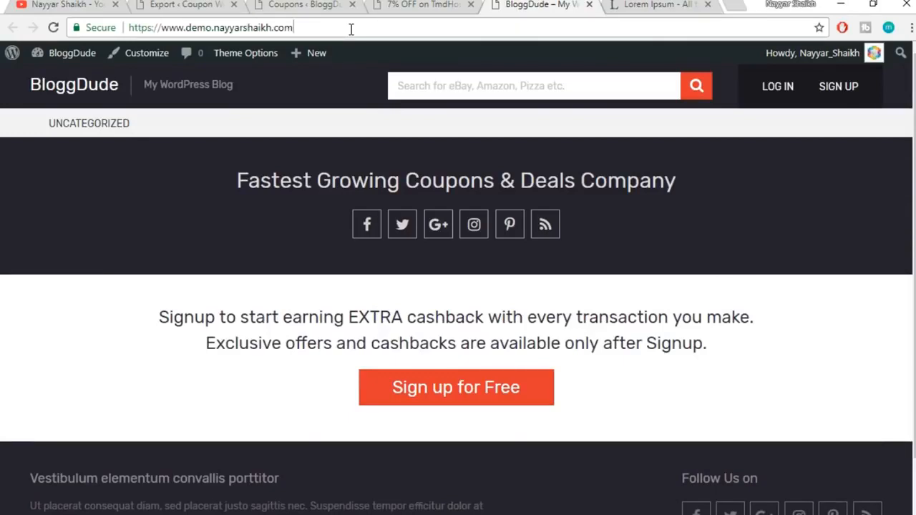
text(/c)
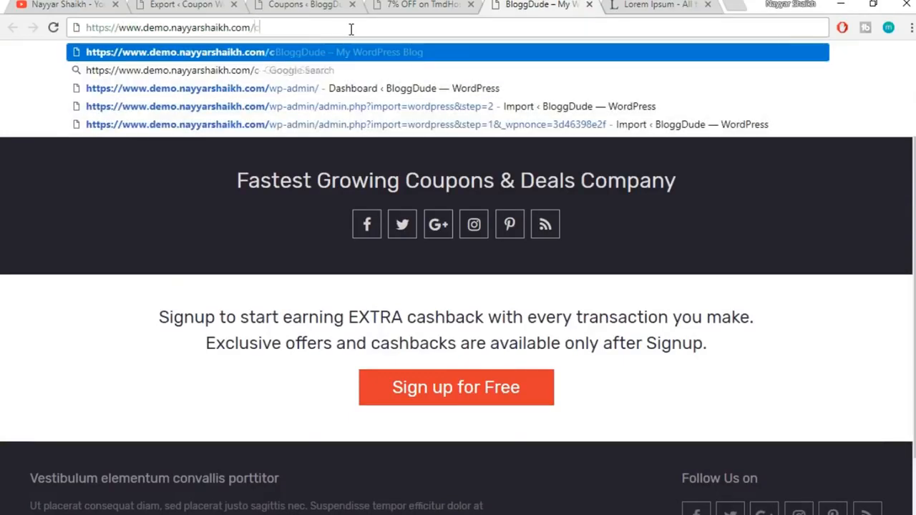
text(oupons)
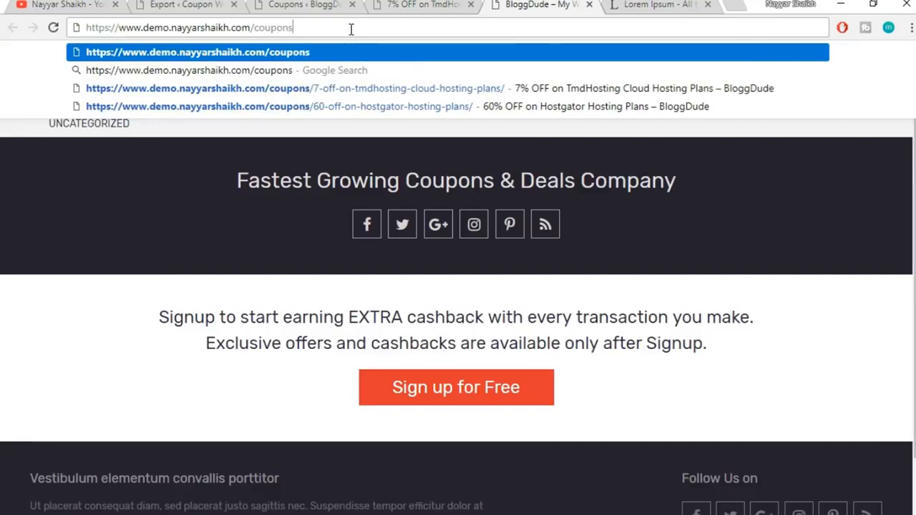
key(Return)
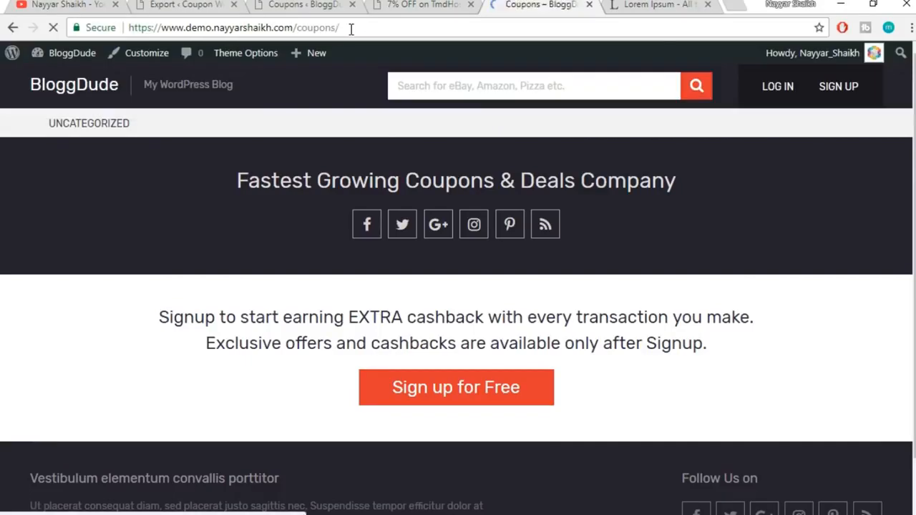
scroll(526, 294, down, 3)
scroll(527, 292, down, 10)
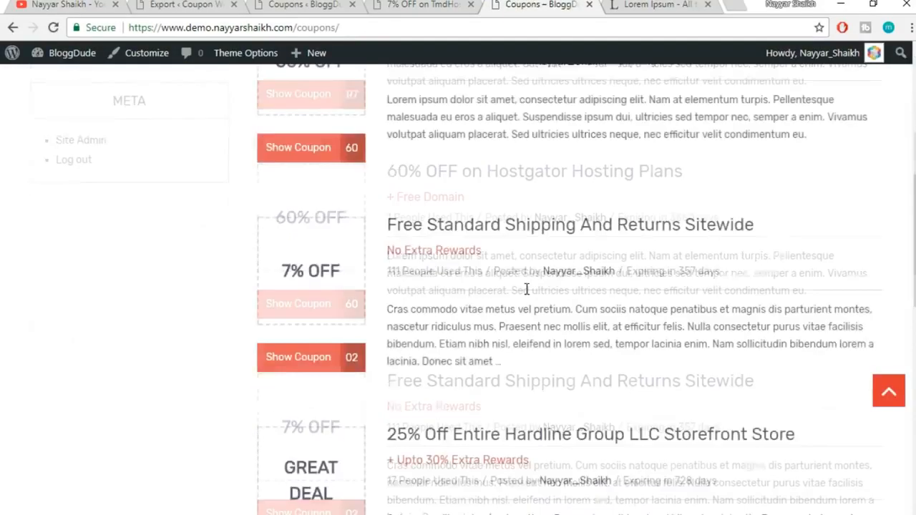
scroll(533, 315, up, 4)
scroll(538, 325, up, 2)
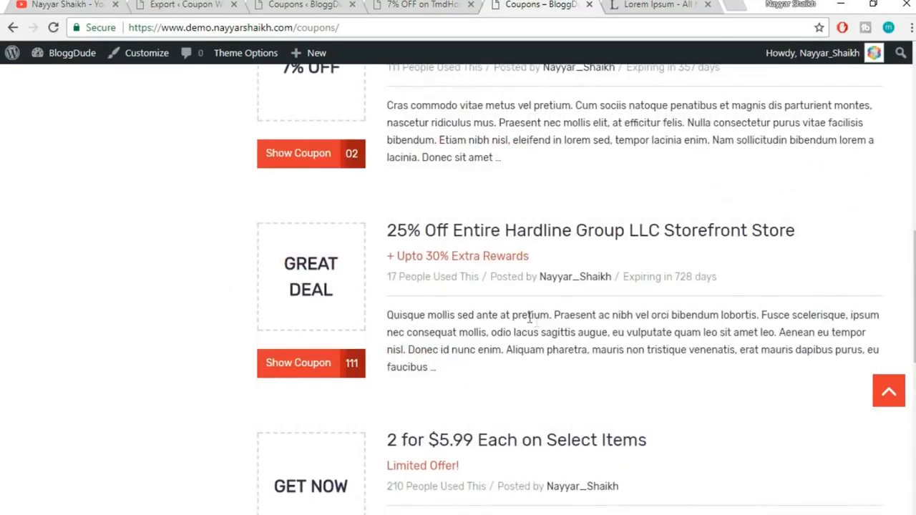
scroll(633, 331, up, 7)
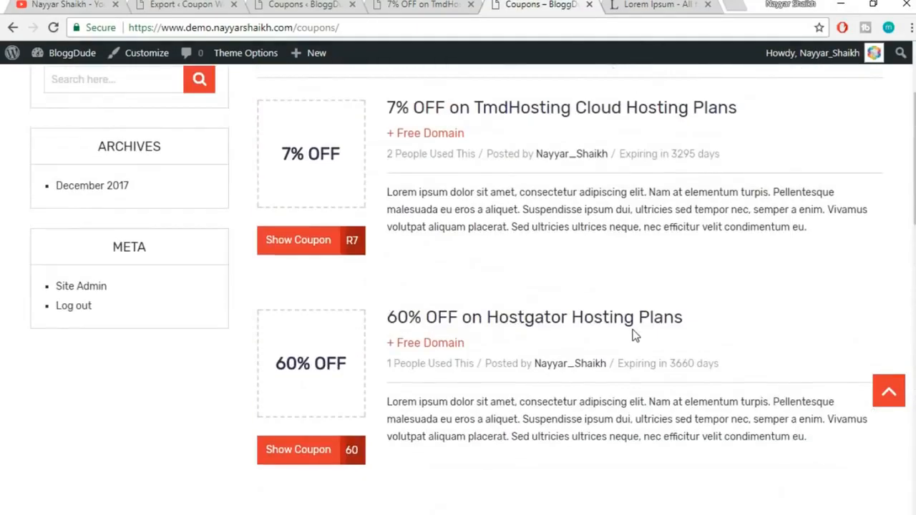
scroll(701, 268, down, 3)
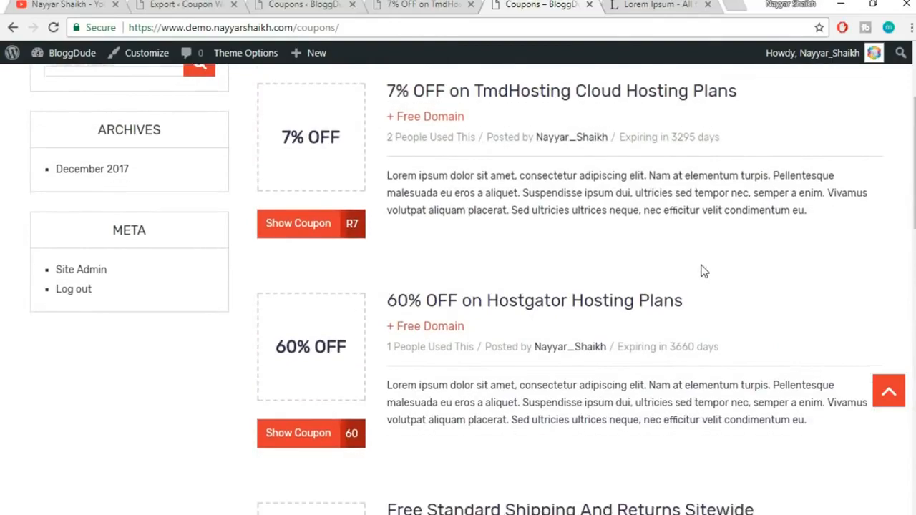
scroll(698, 325, down, 5)
scroll(697, 323, up, 10)
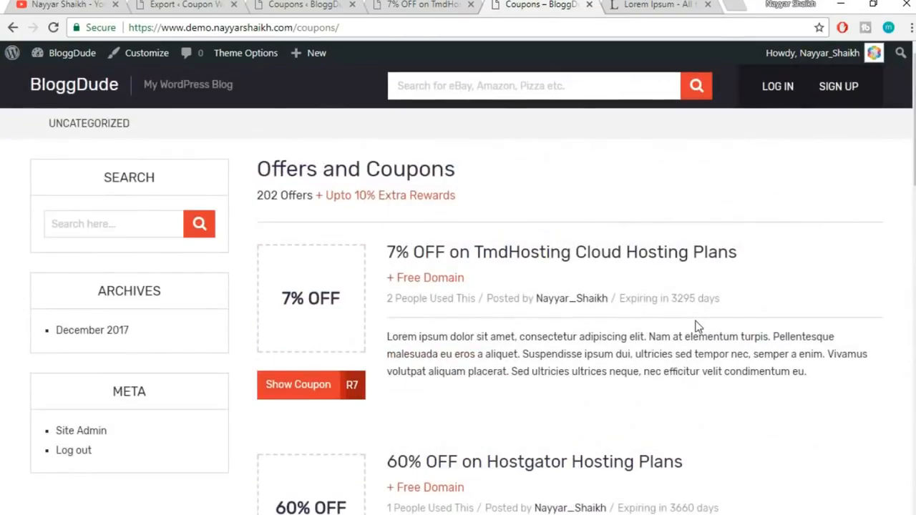
click(405, 3)
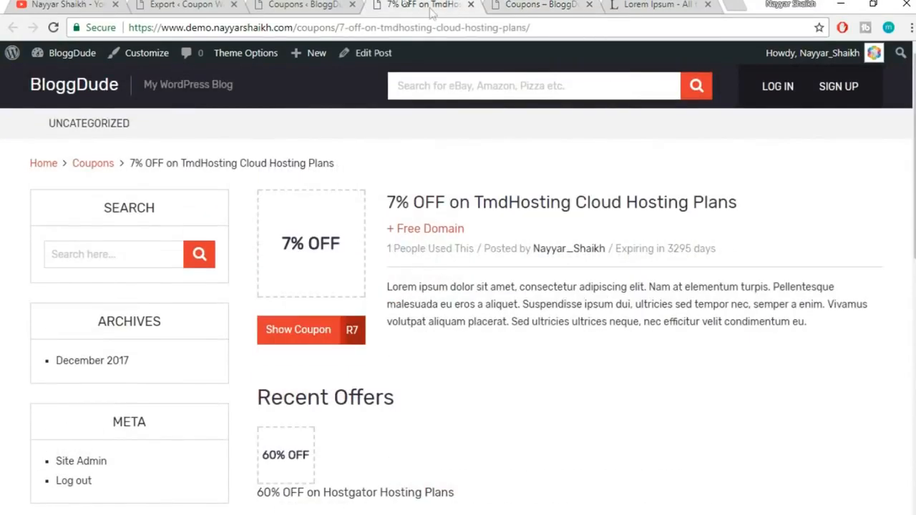
click(319, 4)
click(422, 4)
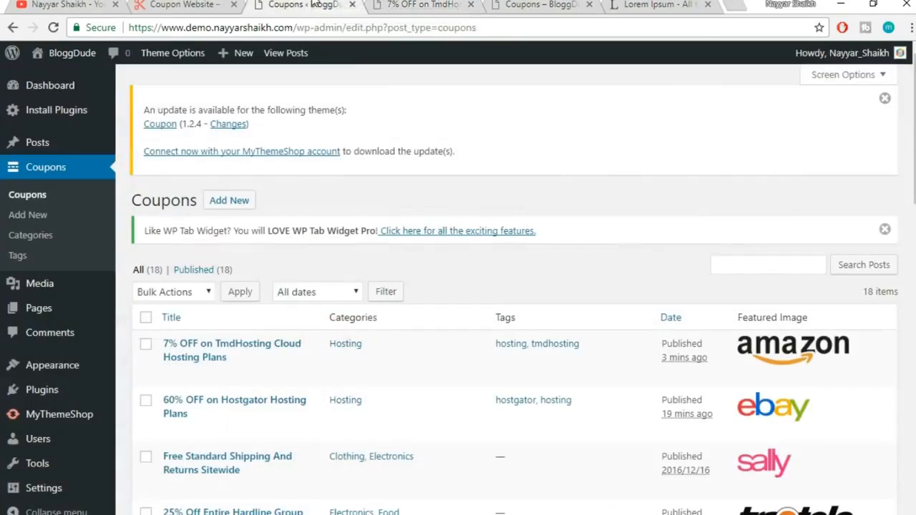
click(314, 4)
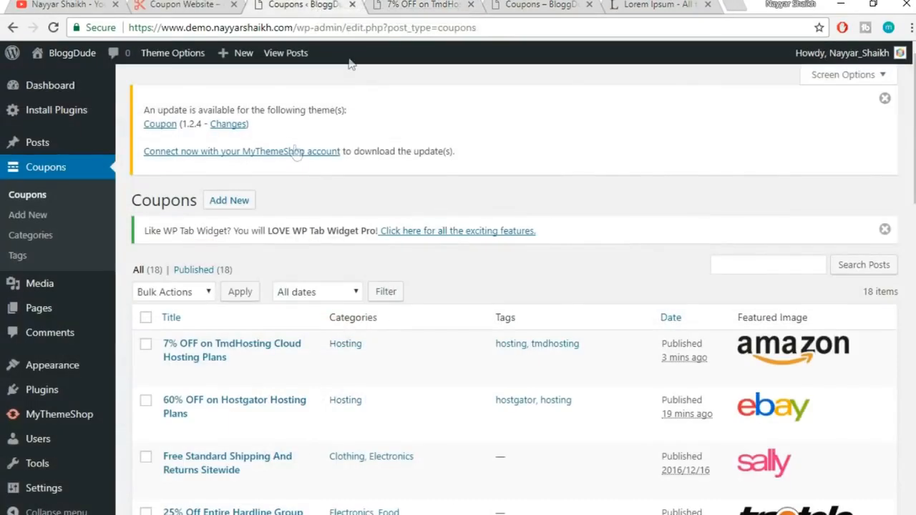
Create a coupon category named Amazon with its parent category left as None
click(39, 240)
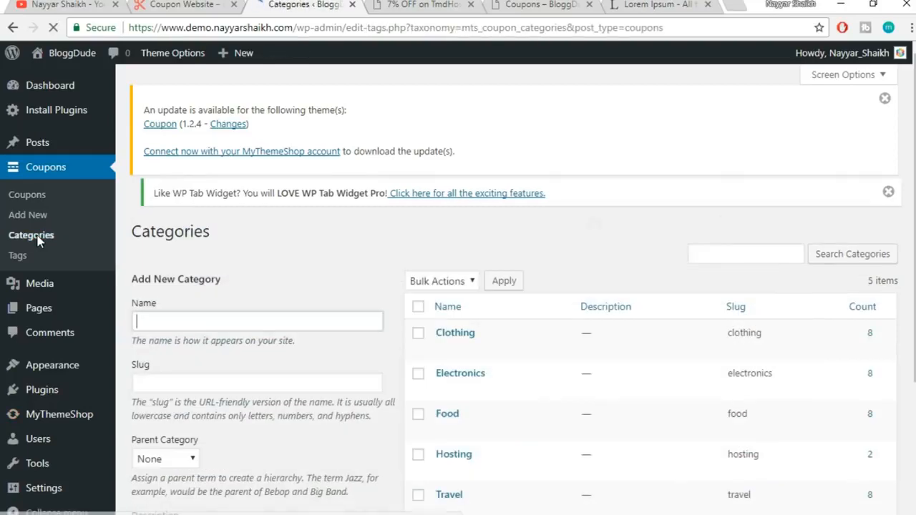
scroll(622, 274, down, 3)
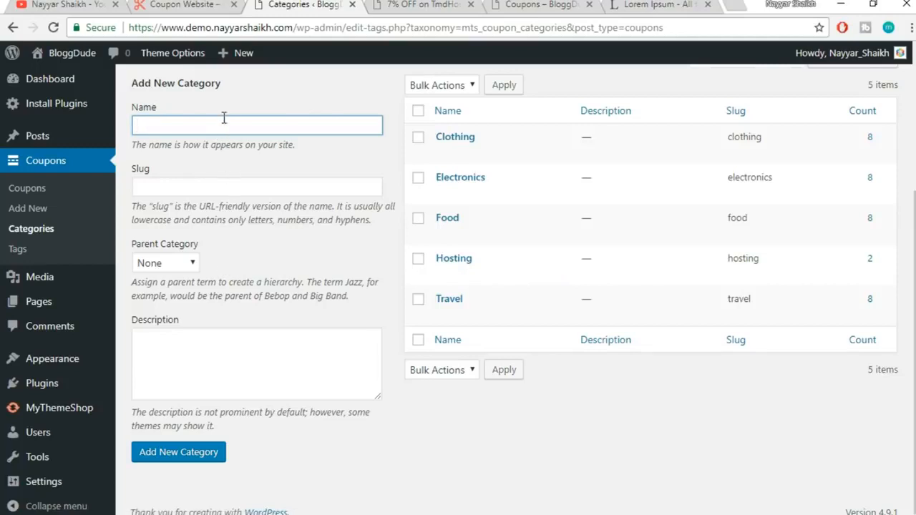
click(167, 265)
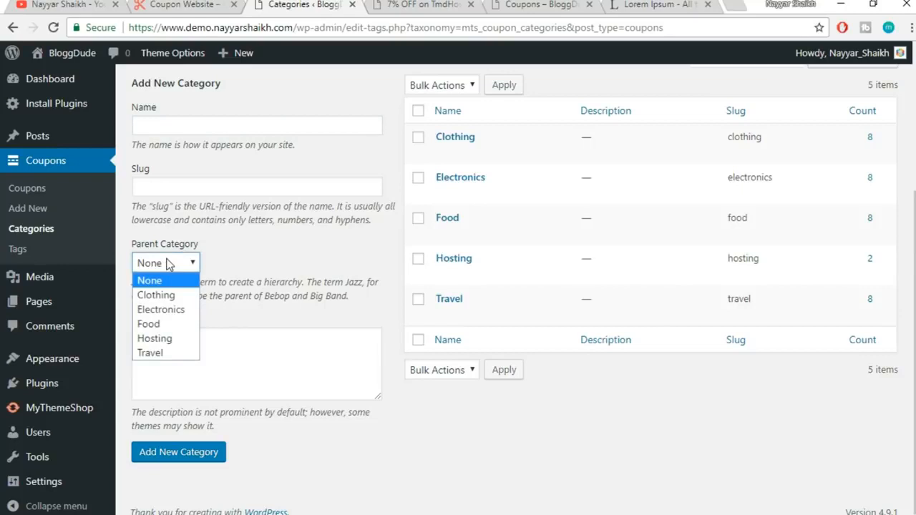
click(274, 253)
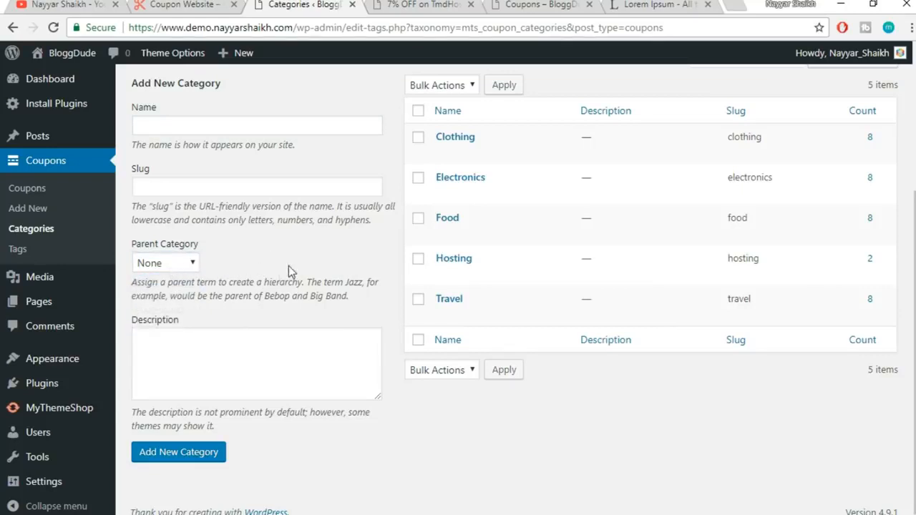
click(264, 130)
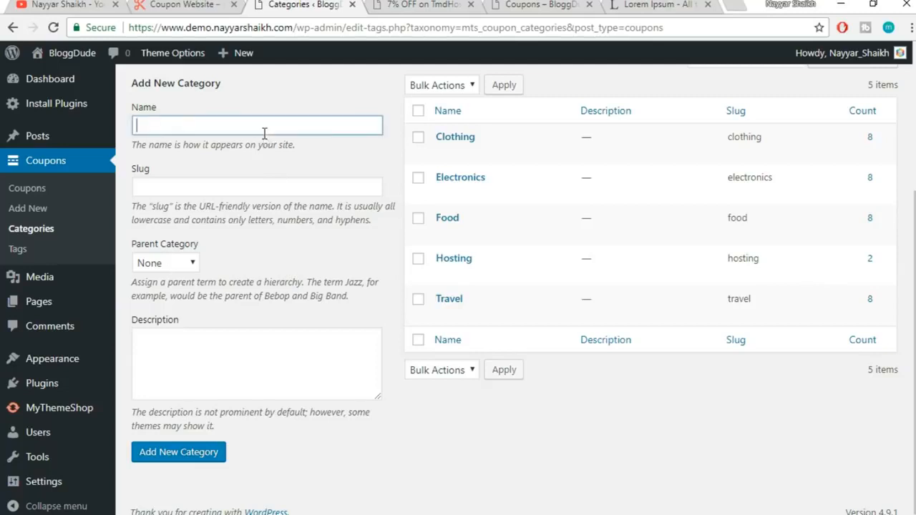
text(Amazon)
double_click(191, 124)
click(174, 453)
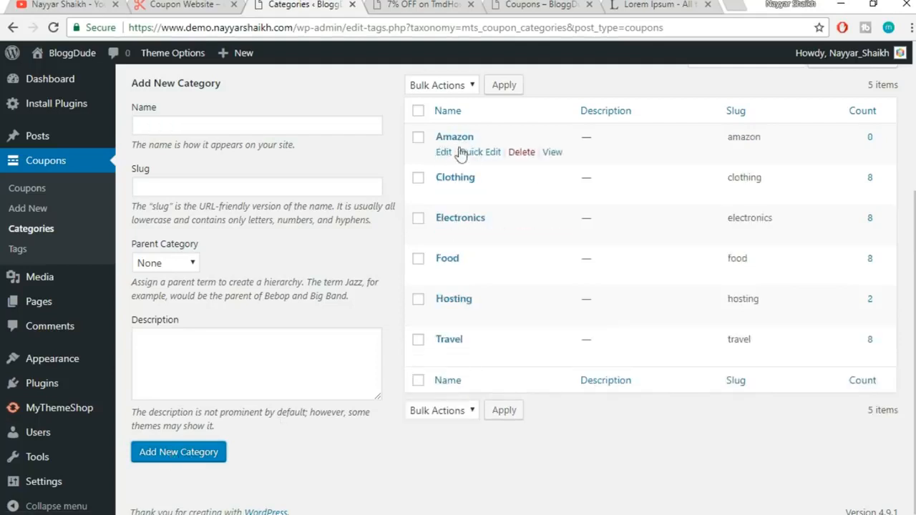
Add a trial coupon category named Clothings as a child of Amazon
click(226, 127)
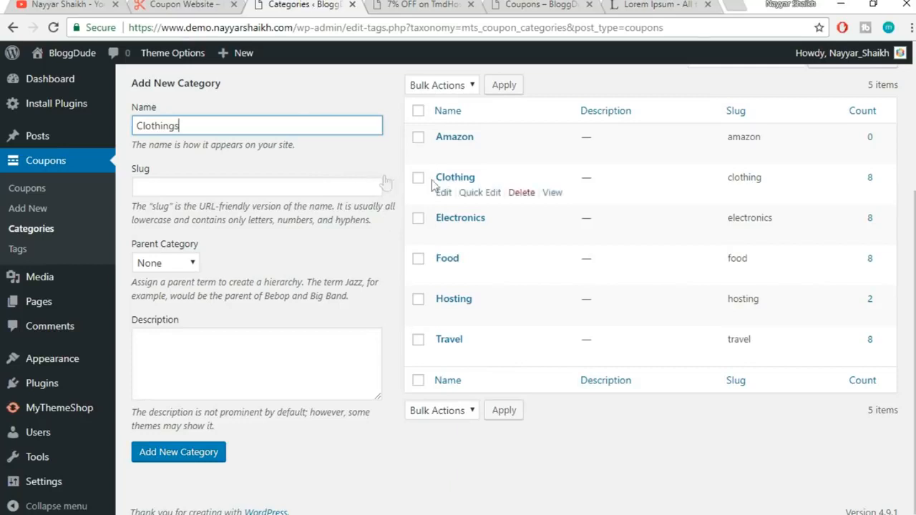
click(188, 269)
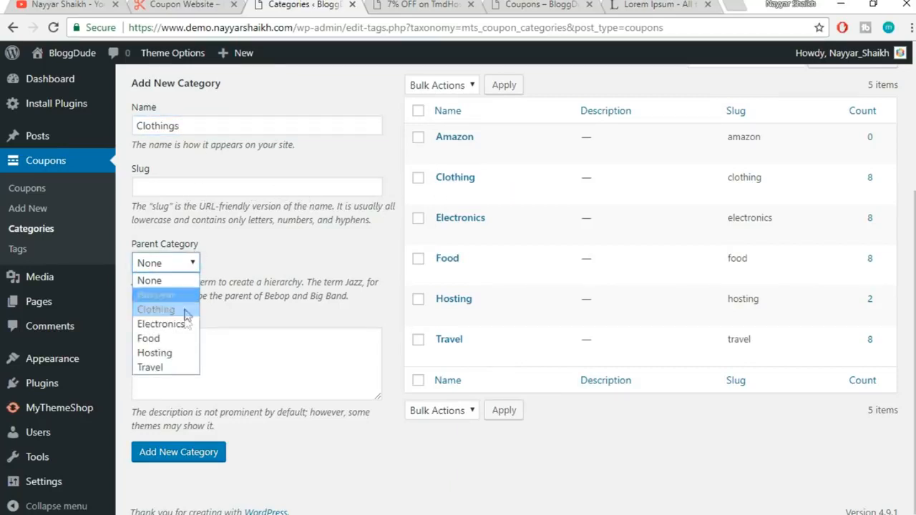
click(156, 295)
click(270, 255)
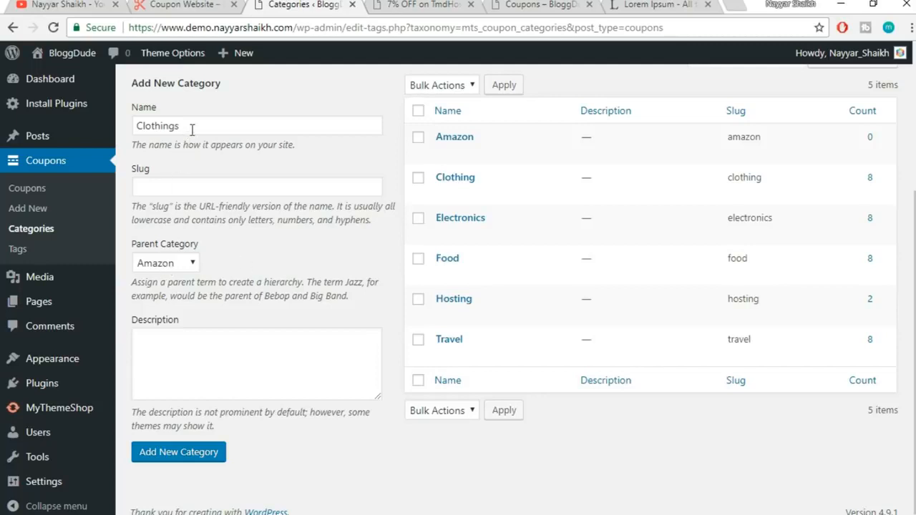
drag(192, 126, 146, 126)
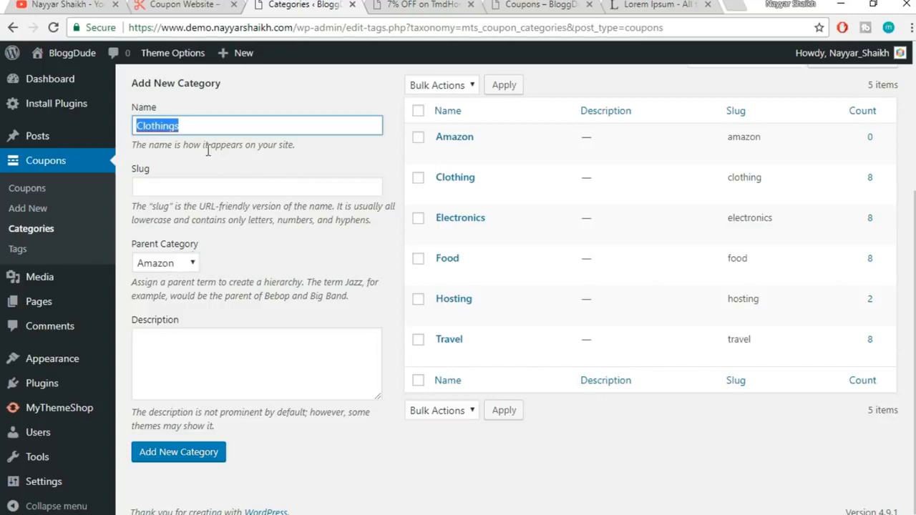
click(192, 459)
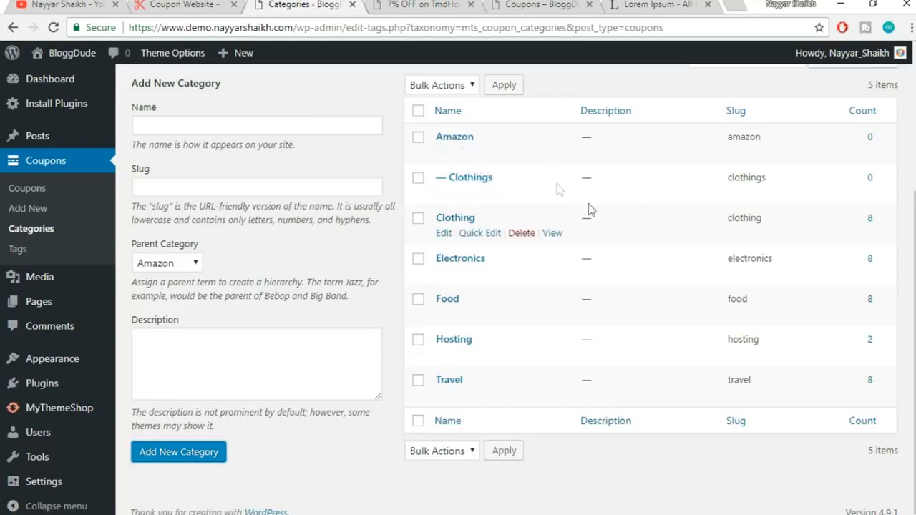
Delete the Amazon and Clothings categories, confirming each deletion
click(519, 153)
click(517, 129)
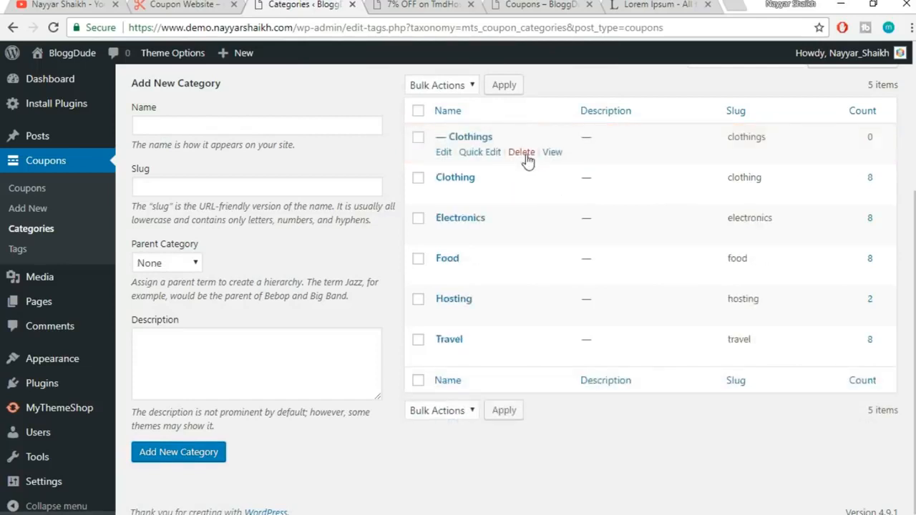
click(523, 153)
click(521, 128)
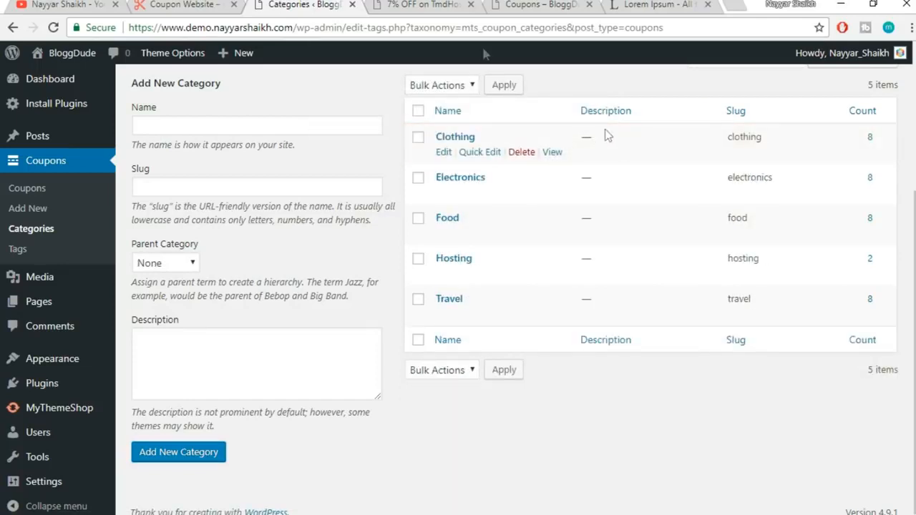
click(424, 6)
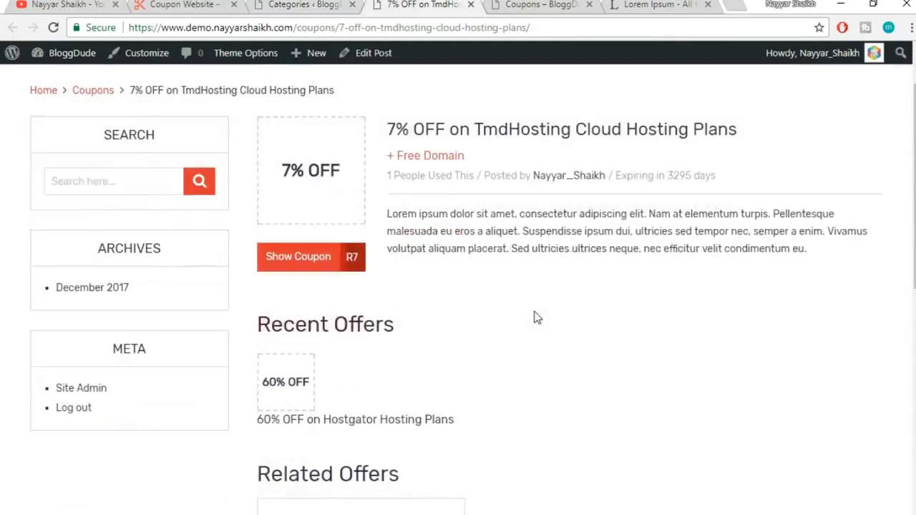
scroll(535, 318, down, 8)
scroll(535, 322, up, 10)
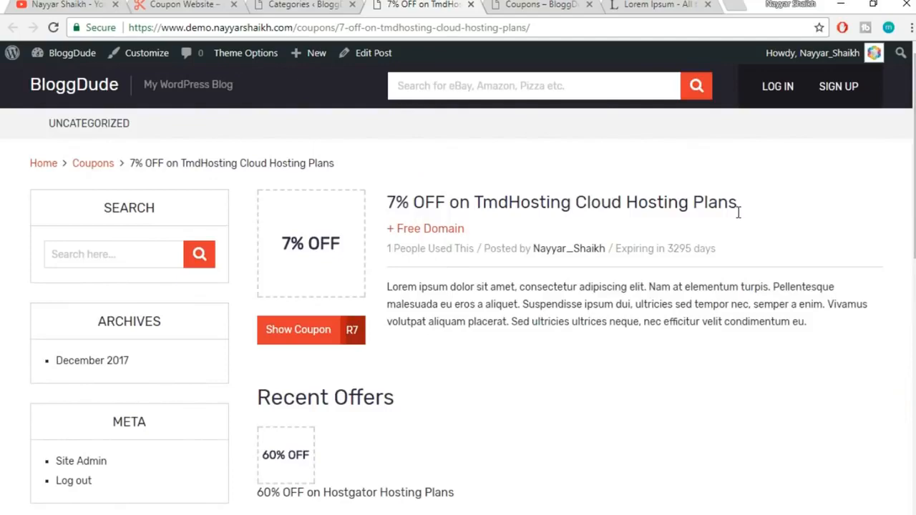
scroll(739, 214, down, 8)
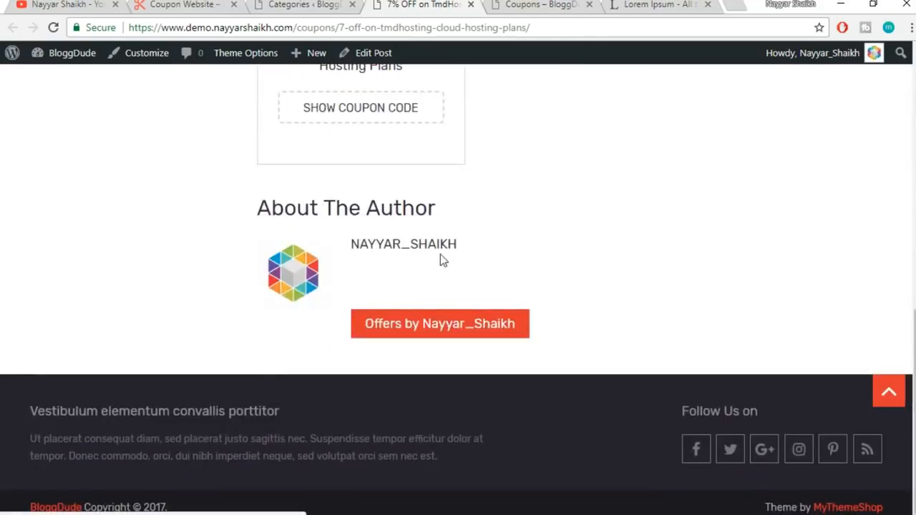
drag(457, 246, 325, 247)
click(484, 229)
drag(458, 245, 352, 250)
click(653, 217)
drag(350, 267, 661, 290)
click(592, 292)
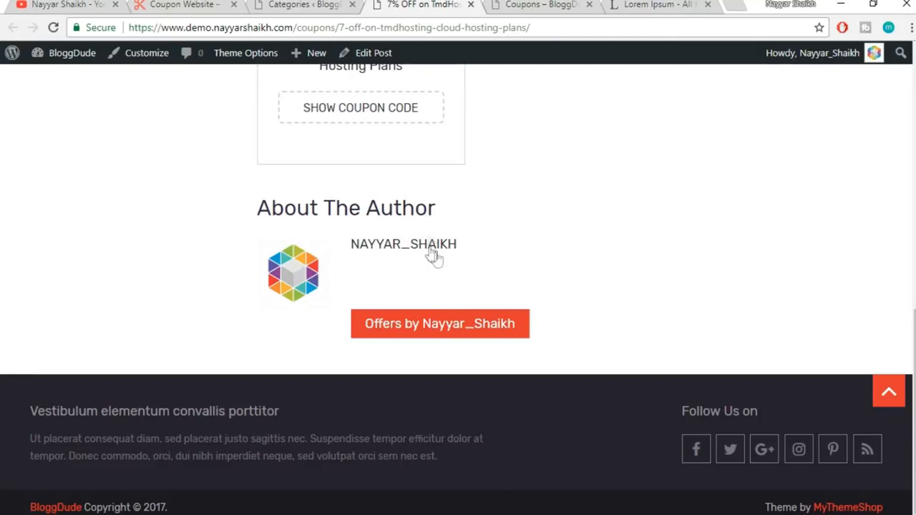
From the coupon Categories page, go to Edit My Profile under the Howdy account menu
click(285, 4)
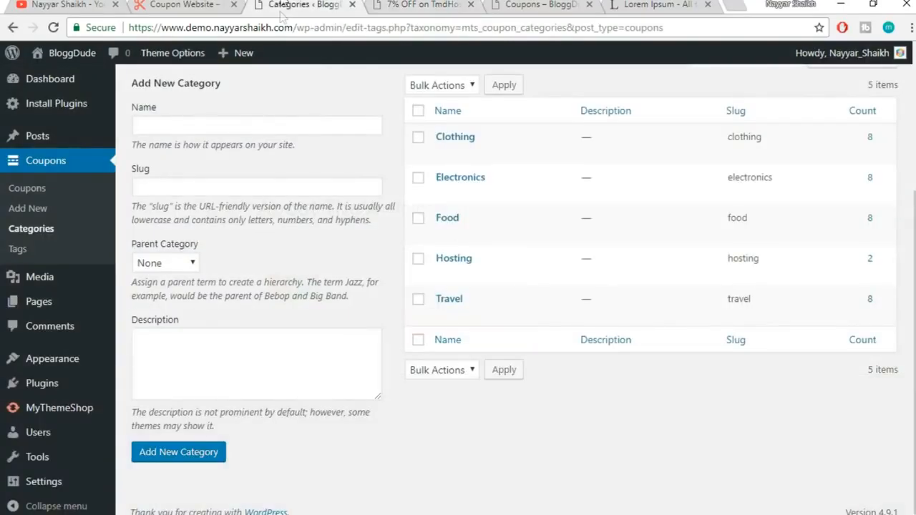
mouse_move(843, 58)
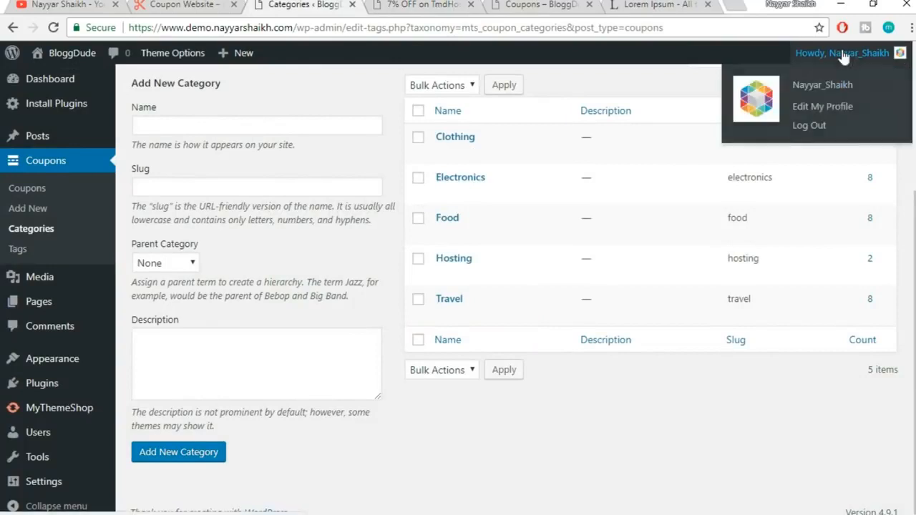
click(840, 107)
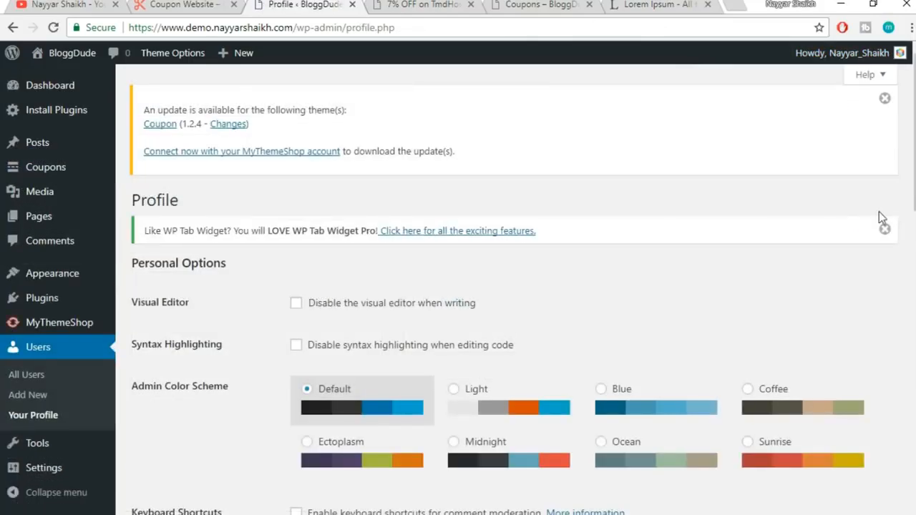
Replace the profile nickname with the user's name written with a space instead of an underscore
scroll(880, 229, down, 6)
scroll(881, 231, down, 1)
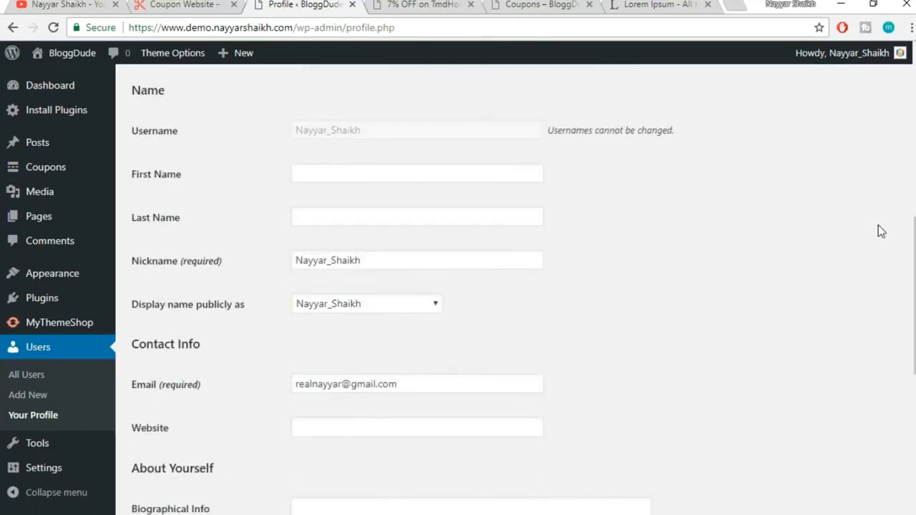
scroll(821, 204, down, 2)
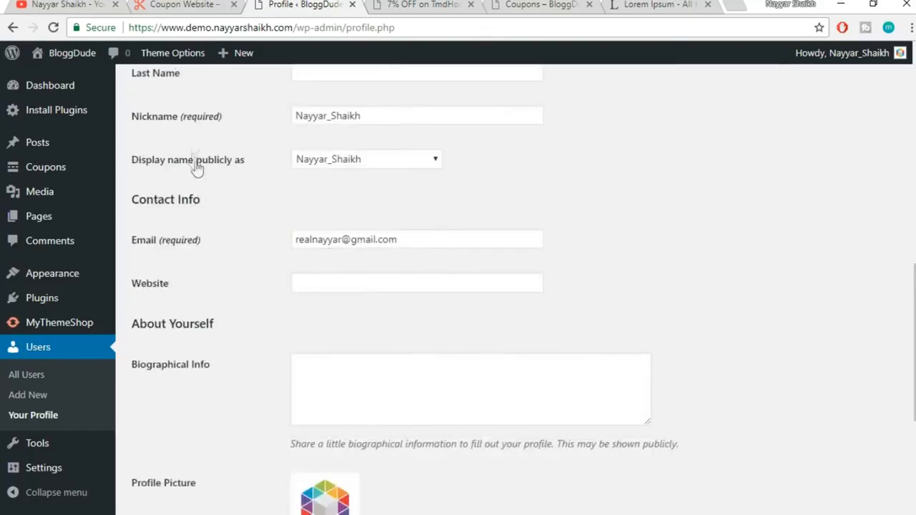
drag(413, 114, 301, 116)
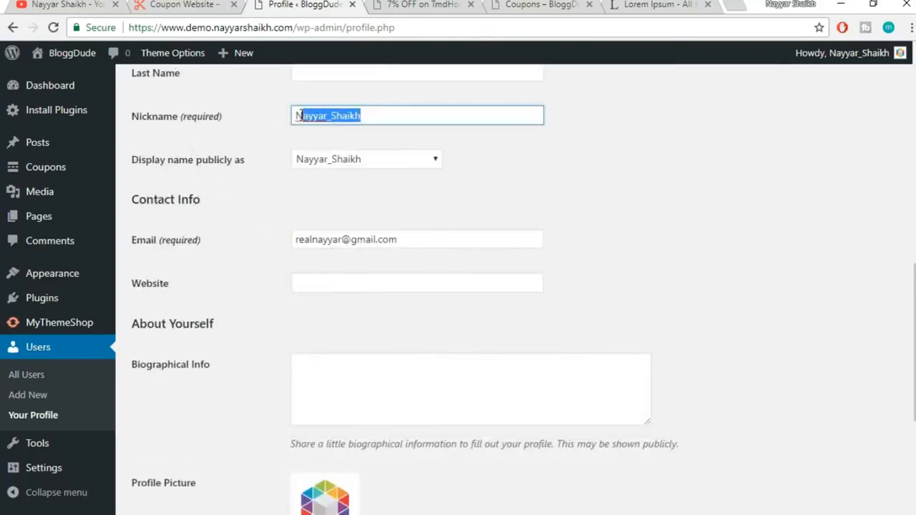
drag(387, 117, 240, 134)
text(Nayyar)
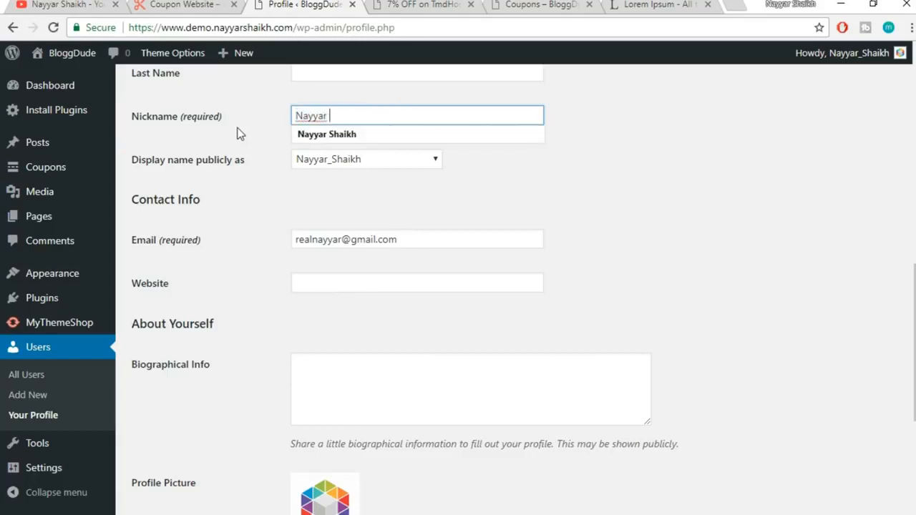
text( Shaikh)
click(473, 201)
Set 'Display name publicly as' to the new spaced nickname
click(340, 159)
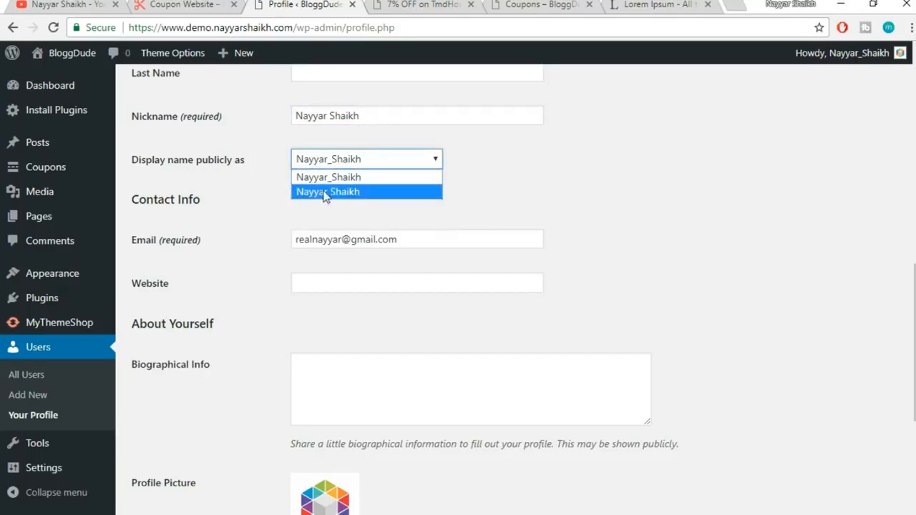
click(354, 192)
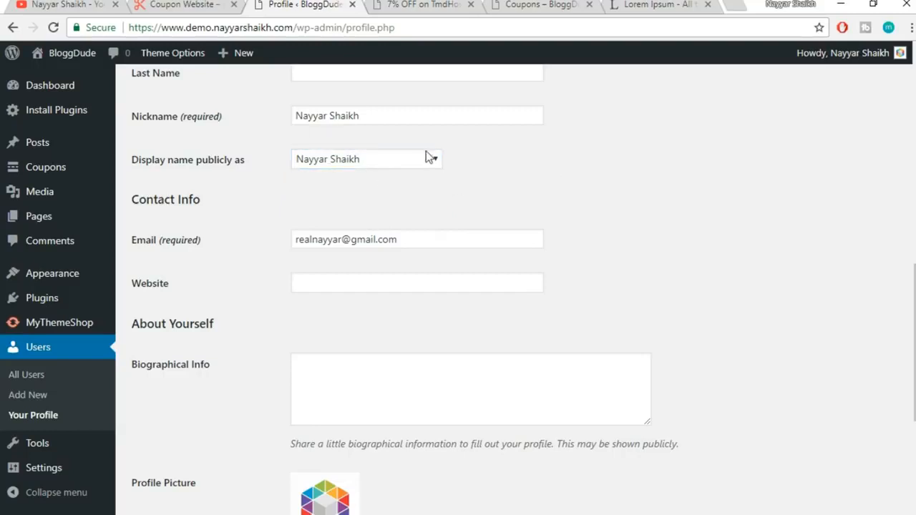
scroll(588, 195, down, 4)
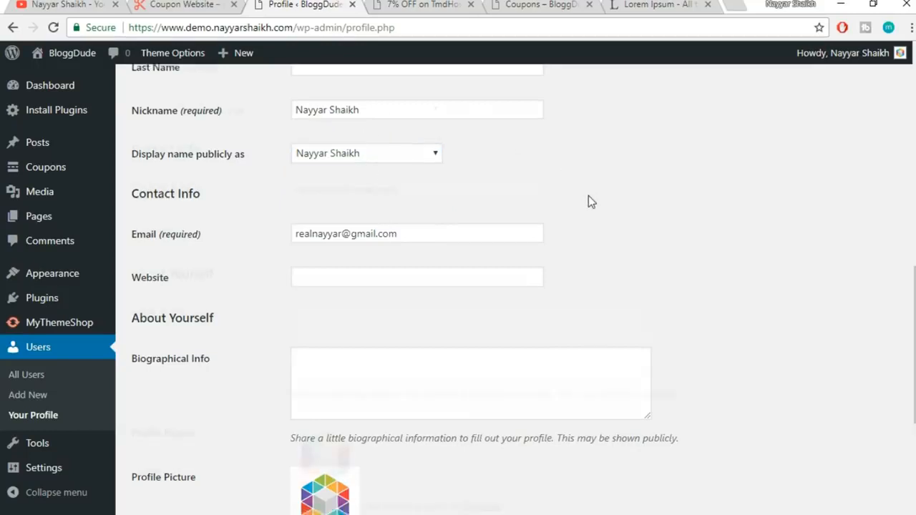
scroll(300, 327, up, 2)
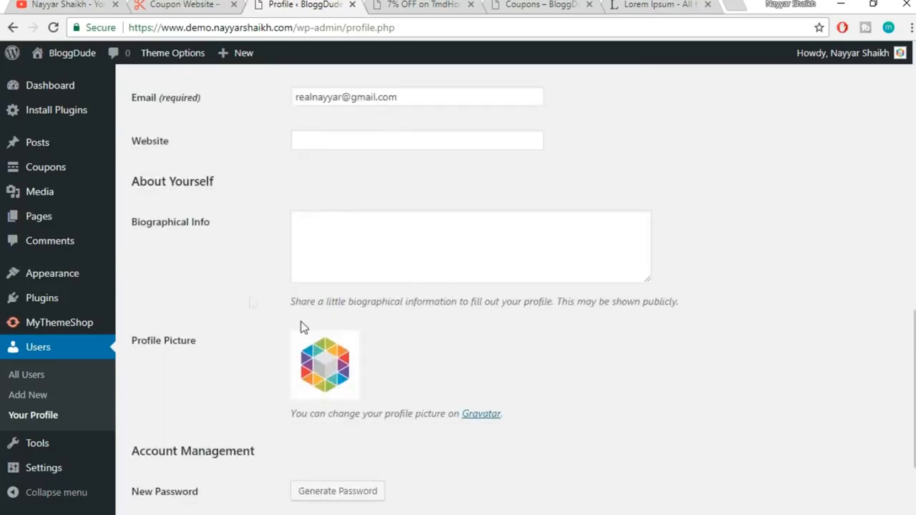
click(356, 234)
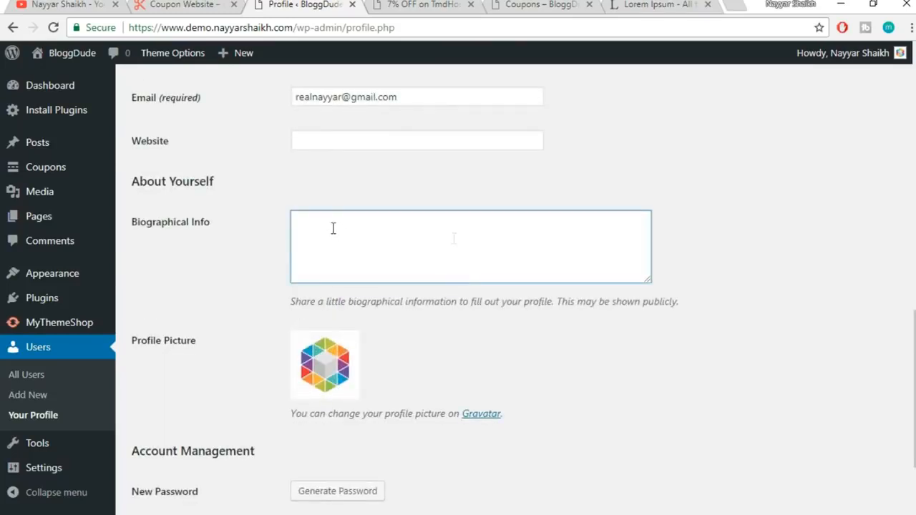
Copy the opening lorem ipsum sentences from the Lipsum page
click(684, 4)
click(179, 274)
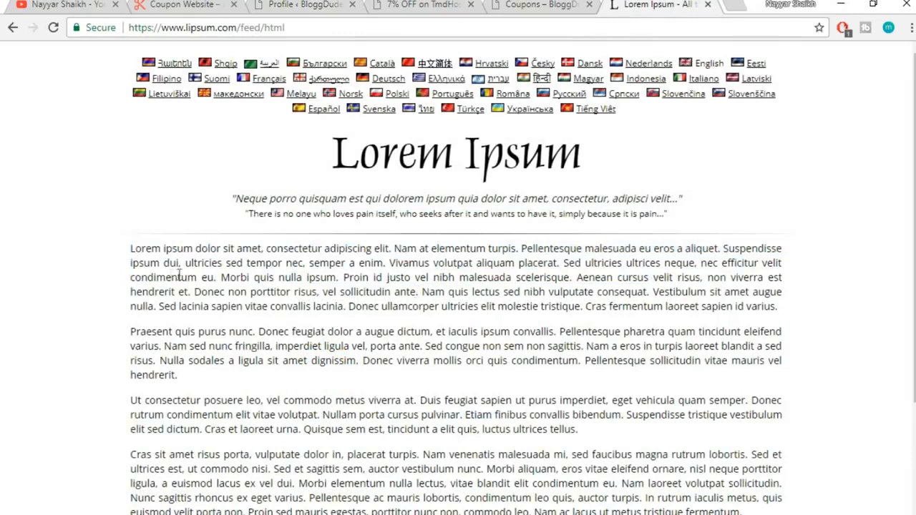
drag(132, 248, 306, 265)
key(ctrl+c)
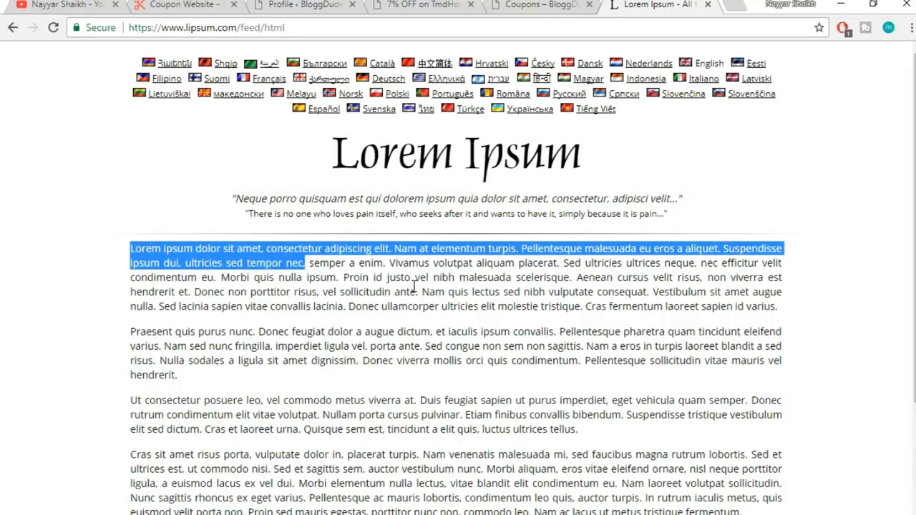
Paste the lorem ipsum text into Biographical Info and update the profile
click(541, 4)
click(423, 4)
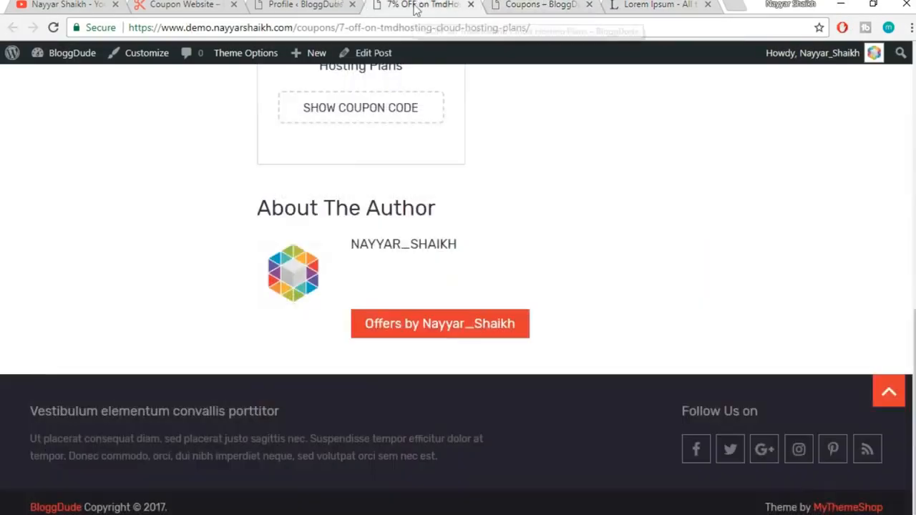
click(304, 4)
key(ctrl+v)
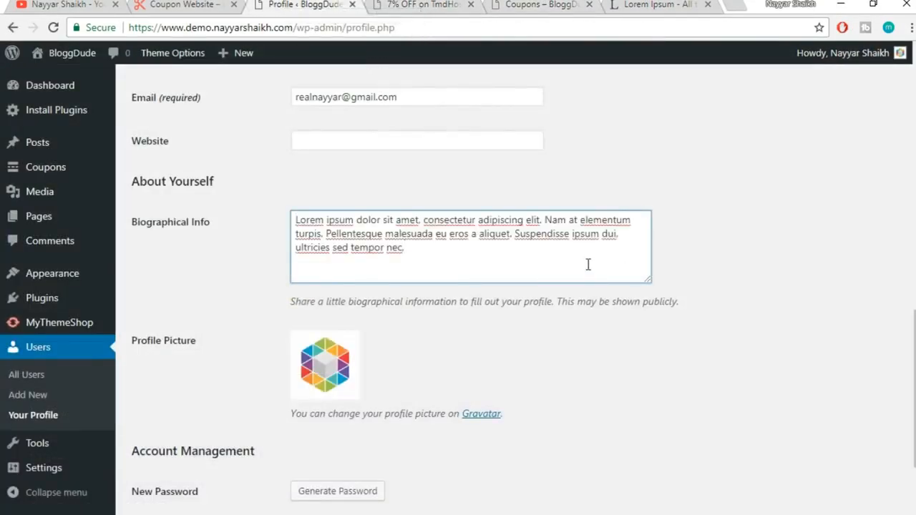
scroll(695, 262, down, 1)
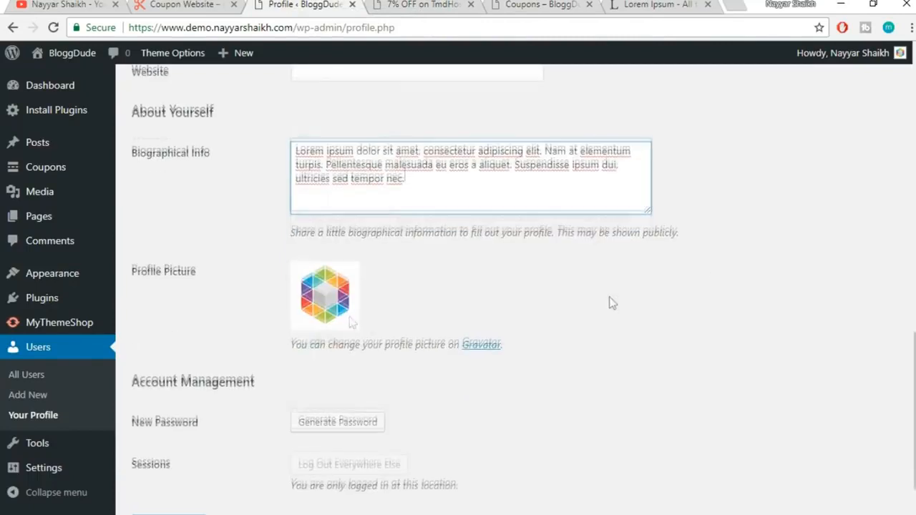
scroll(355, 317, down, 1)
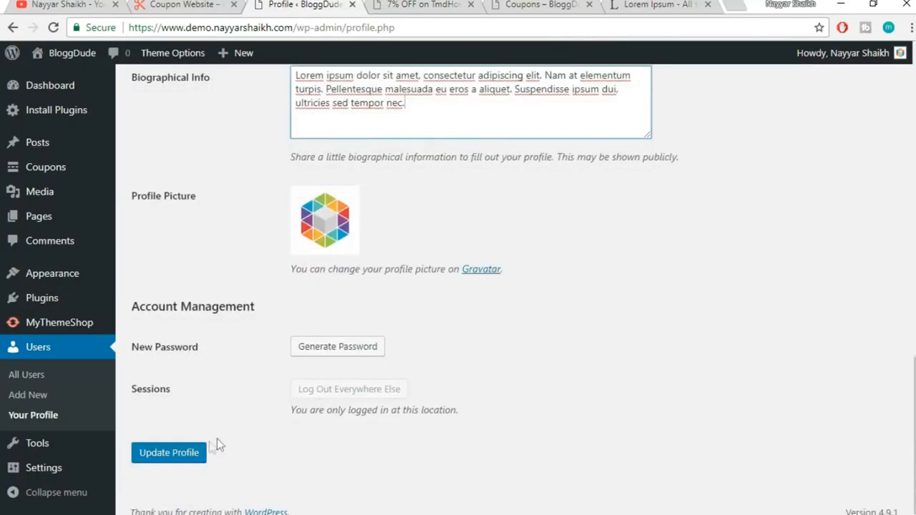
click(185, 456)
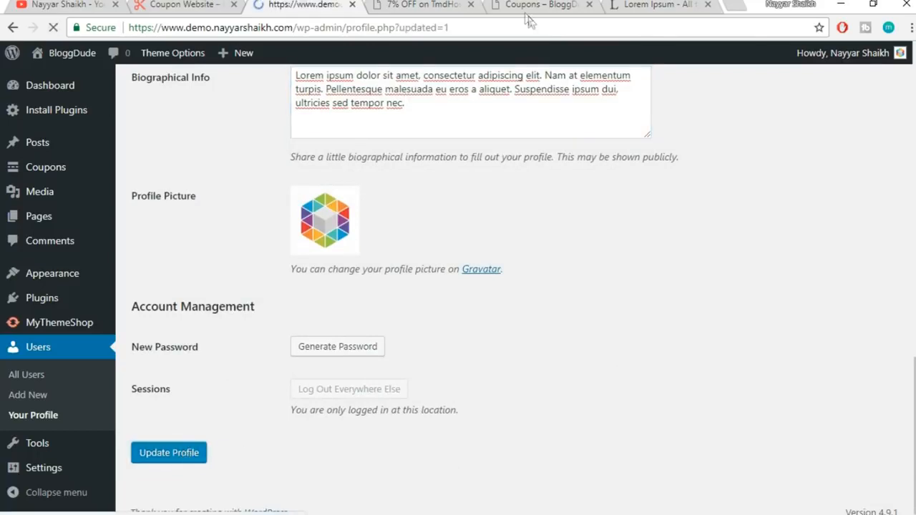
Reload the coupon page to check the author box's spaced name and new bio, then return to the profile
click(423, 4)
click(432, 28)
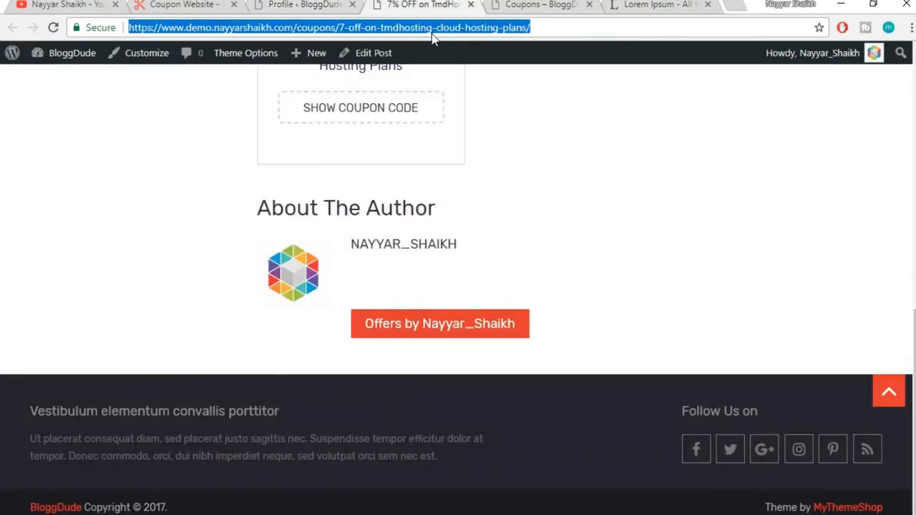
key(Return)
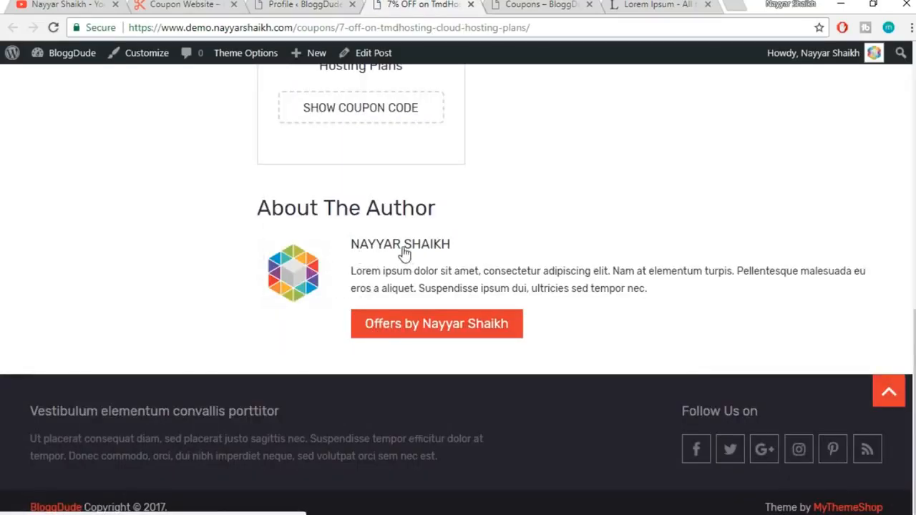
drag(352, 273, 742, 293)
click(713, 300)
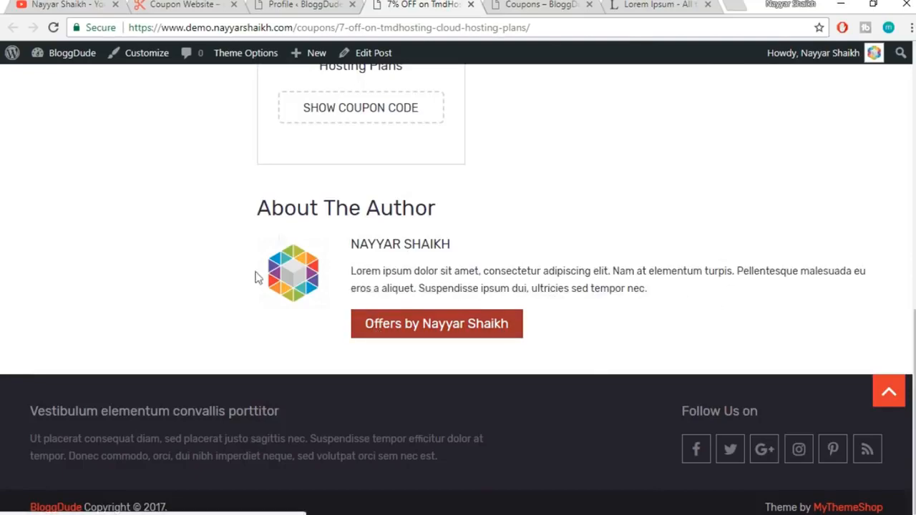
scroll(667, 308, up, 9)
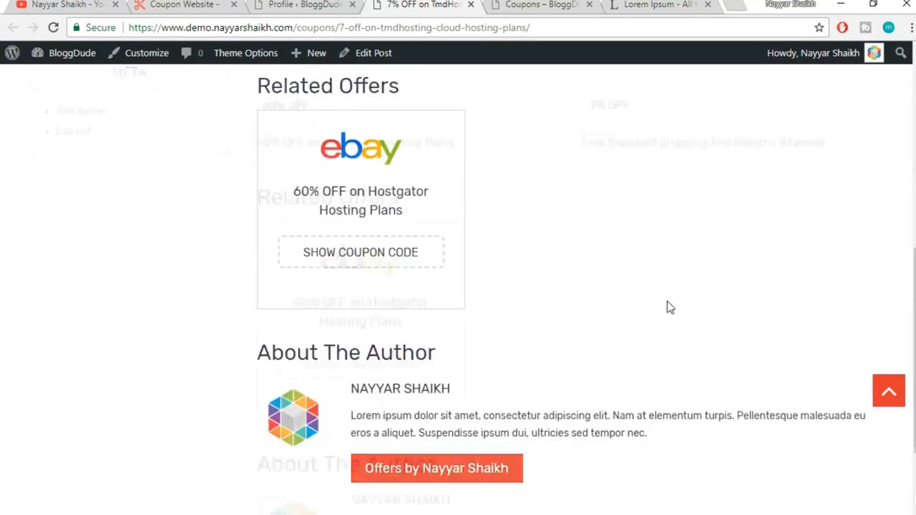
click(301, 9)
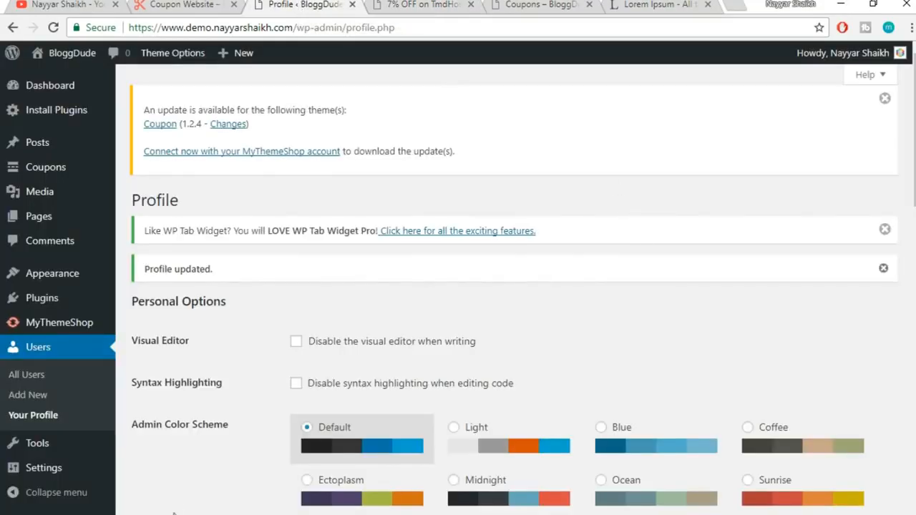
click(433, 8)
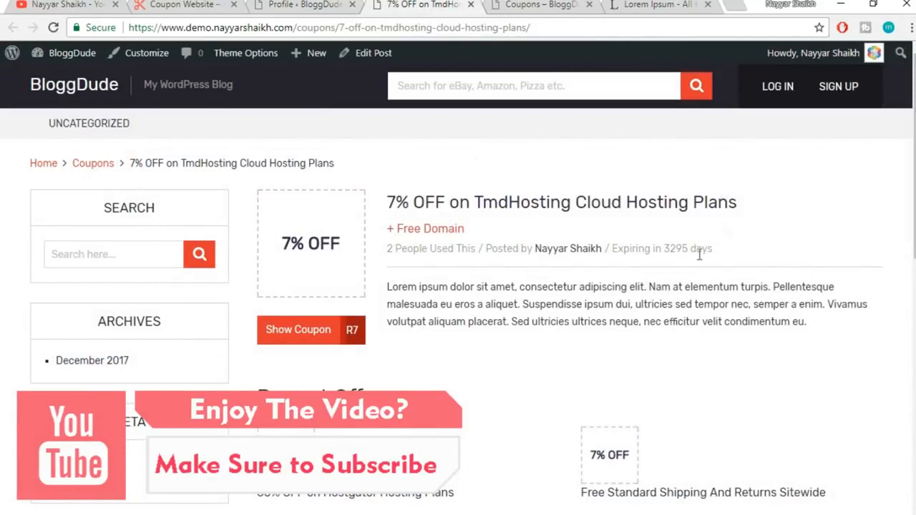
click(307, 4)
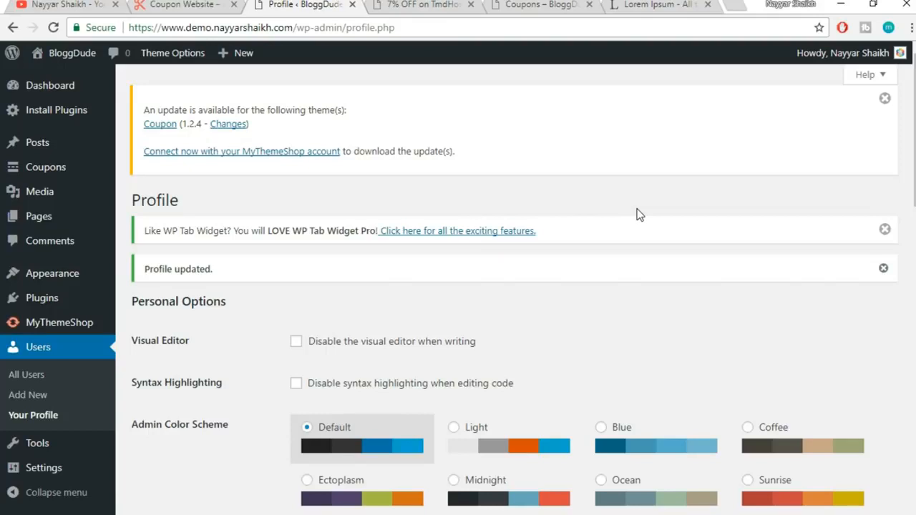
Open Theme Options and scroll its General Settings to the Logo Image setting
click(168, 57)
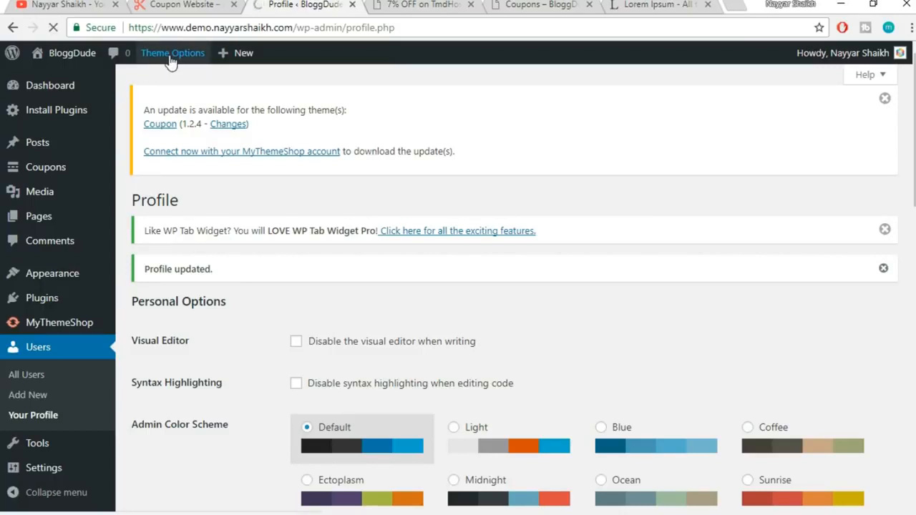
scroll(692, 202, down, 3)
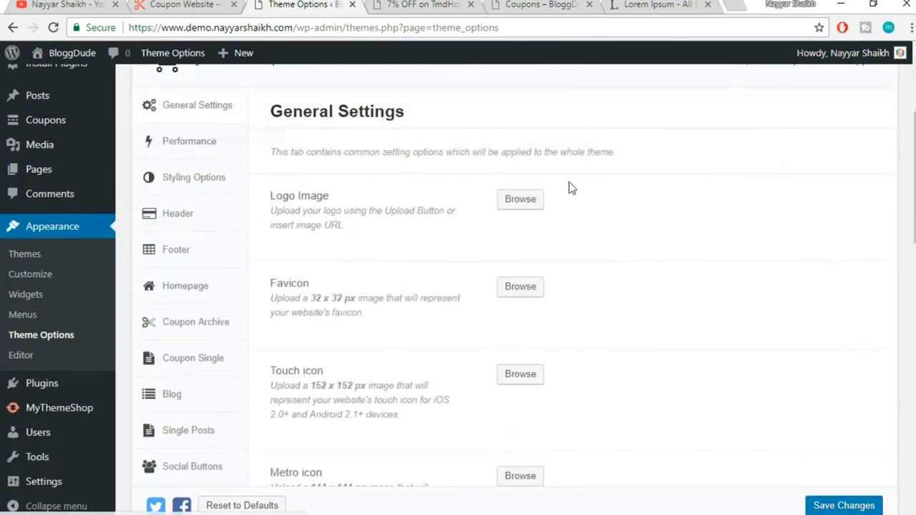
drag(915, 179, 915, 144)
scroll(436, 273, down, 1)
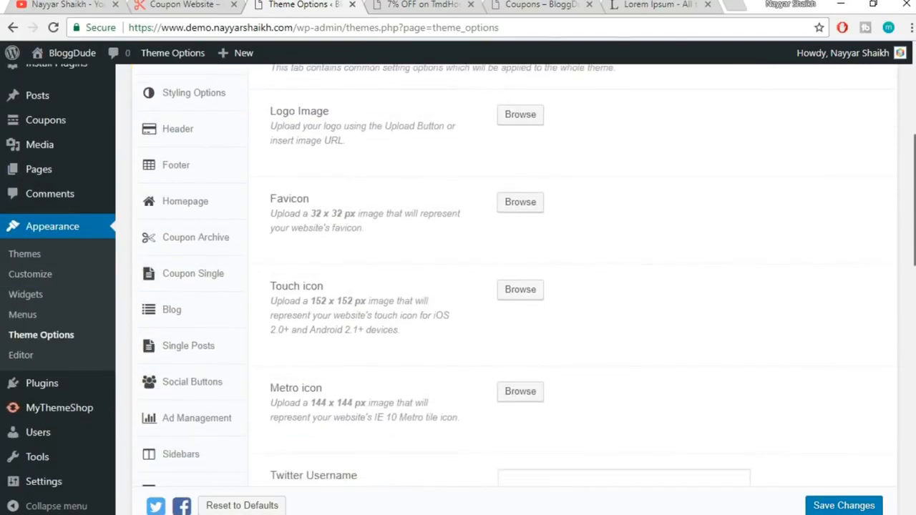
click(205, 4)
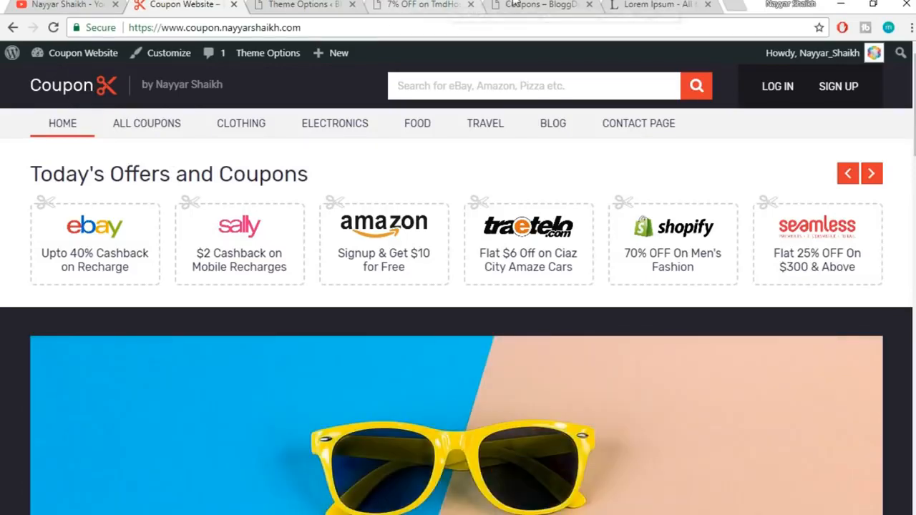
click(393, 10)
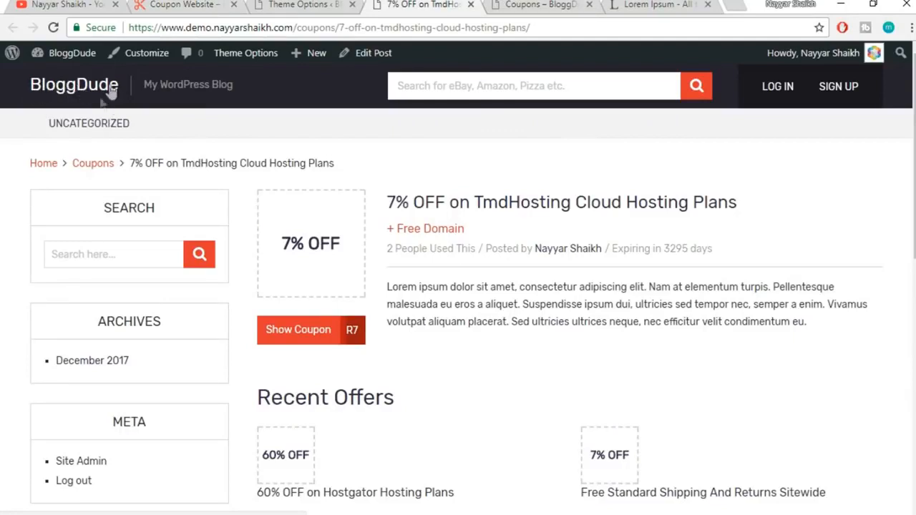
click(290, 6)
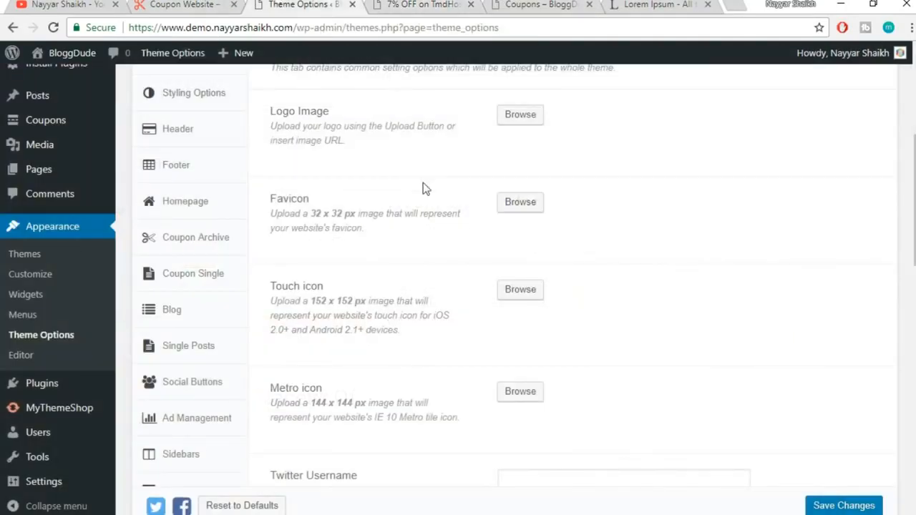
drag(264, 116, 356, 119)
click(355, 119)
Set the theme Logo Image to logo.png from the Media Library
click(502, 113)
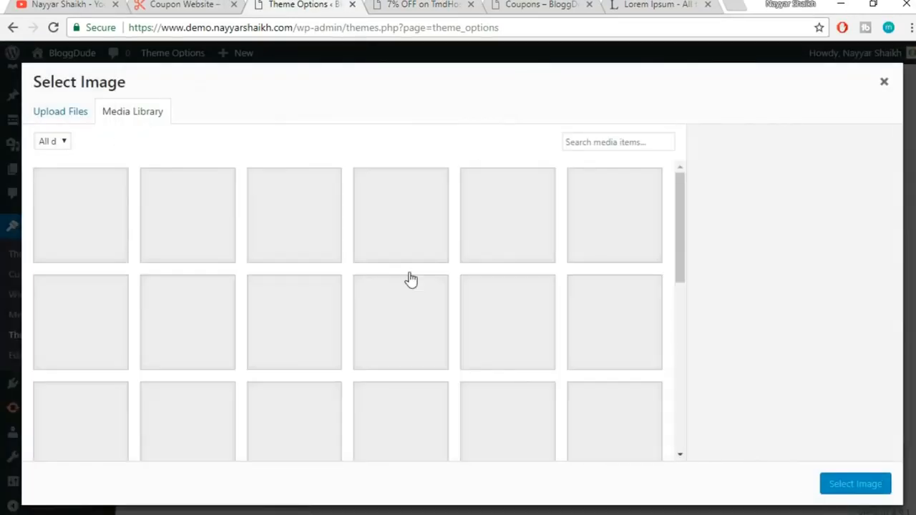
scroll(473, 294, down, 3)
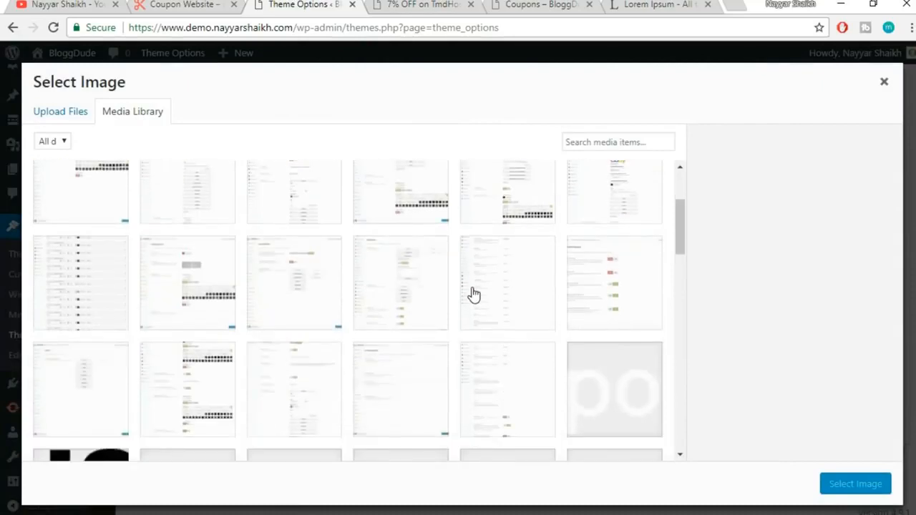
scroll(474, 295, down, 1)
click(599, 272)
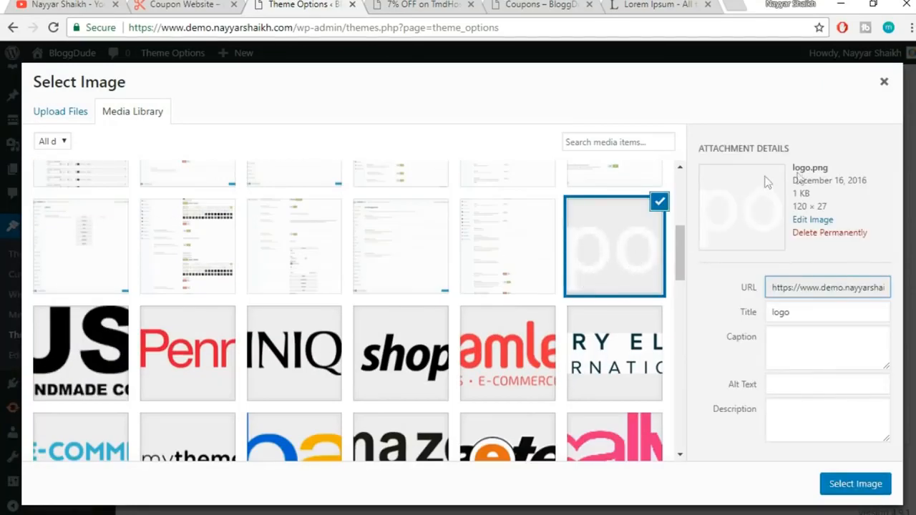
click(869, 488)
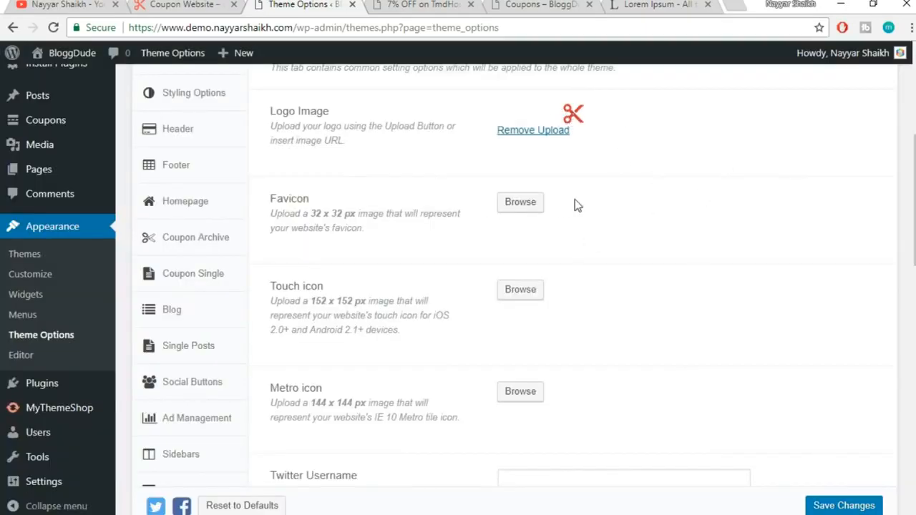
Set the Favicon to the 64 × 64 red scissors favicon.png image
click(528, 206)
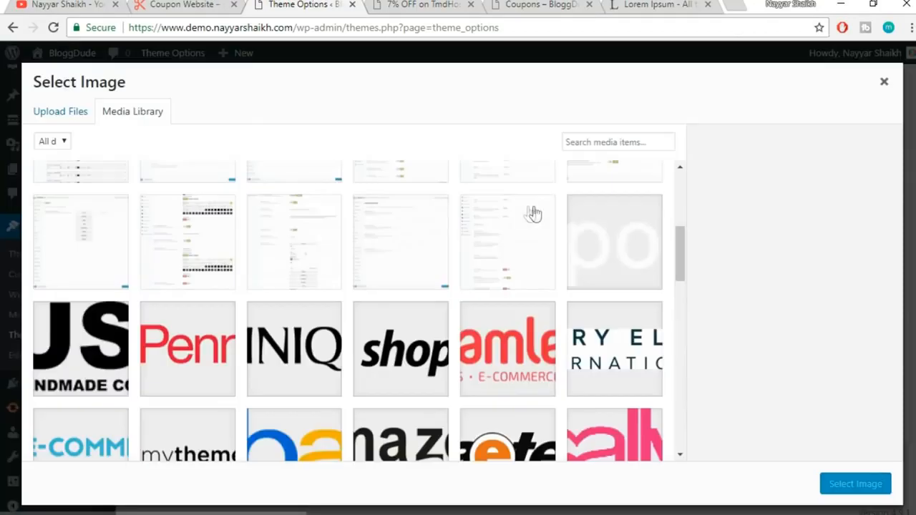
scroll(628, 248, up, 5)
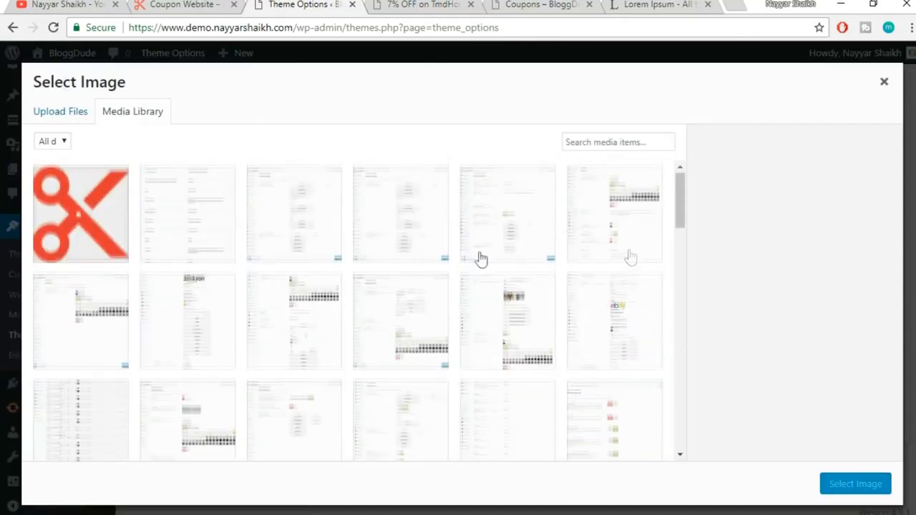
click(69, 234)
drag(852, 172, 796, 169)
click(811, 170)
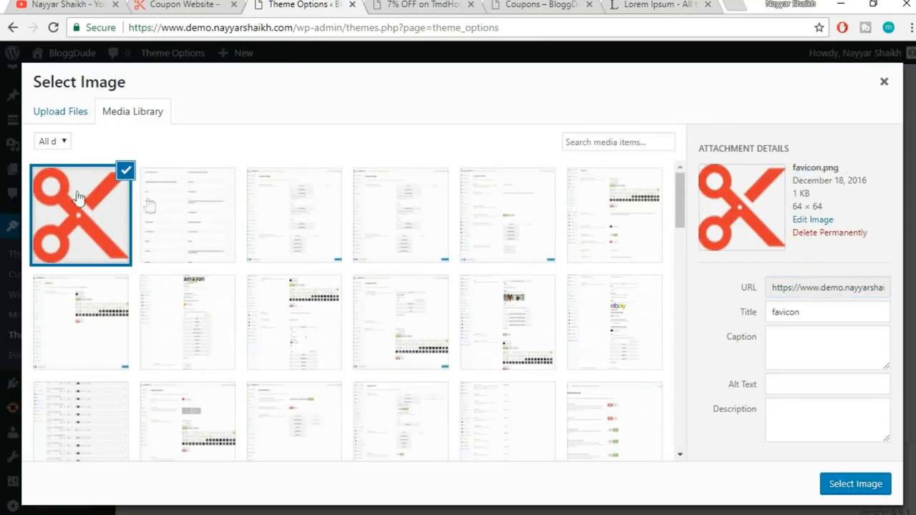
drag(825, 208, 791, 210)
click(809, 208)
click(850, 486)
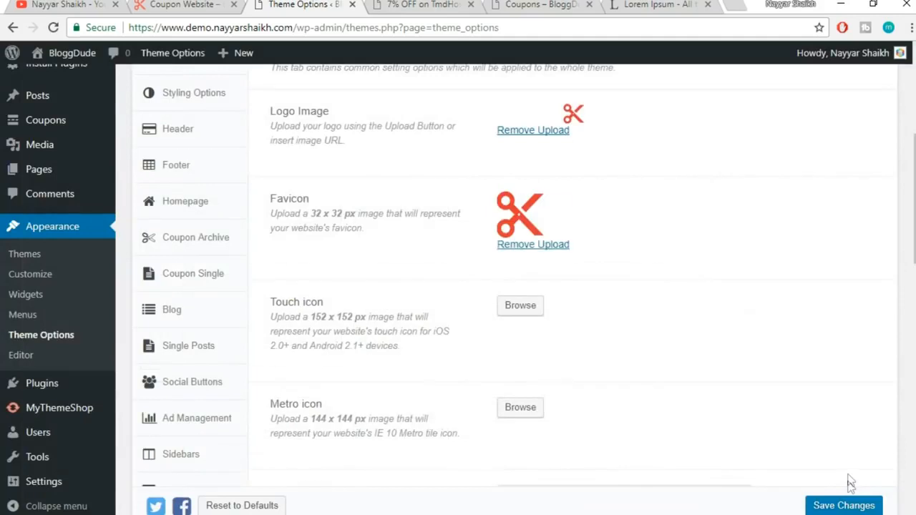
Glance at the demo site homepage and YouTube page, then return to the theme's General Settings
click(158, 6)
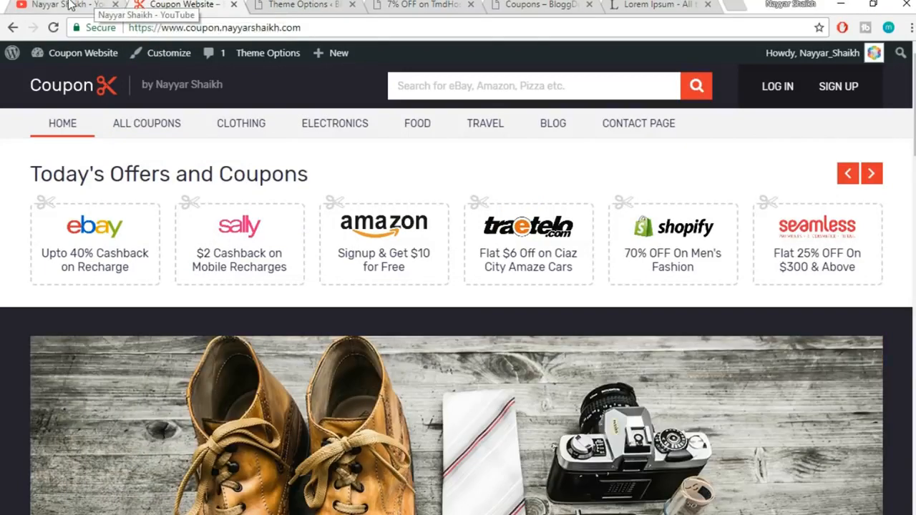
click(72, 4)
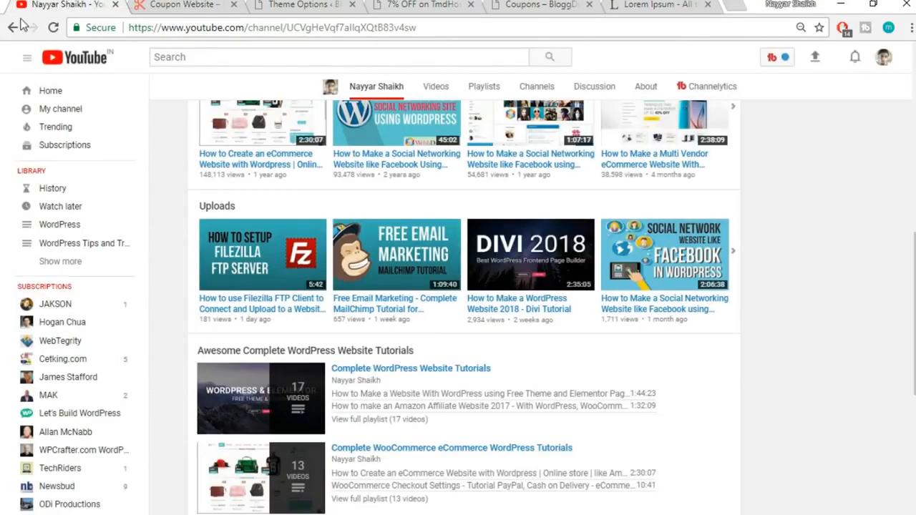
scroll(171, 236, up, 10)
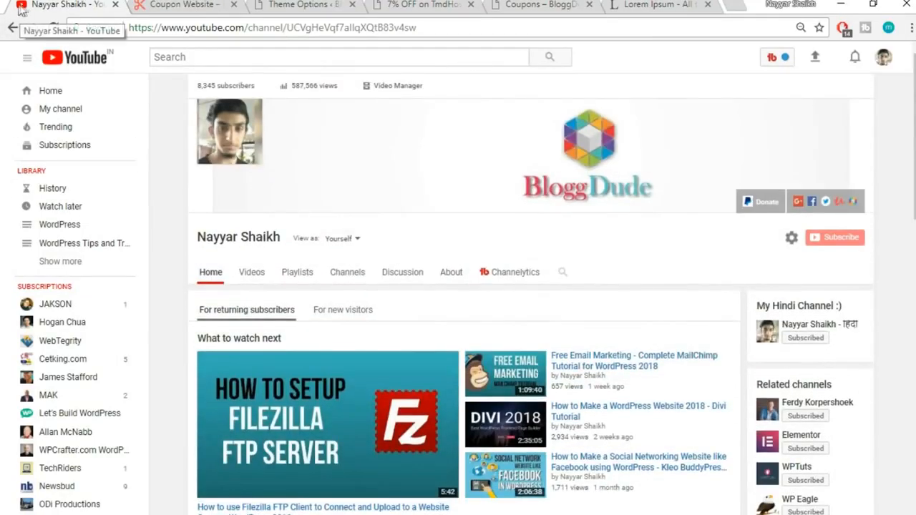
click(300, 5)
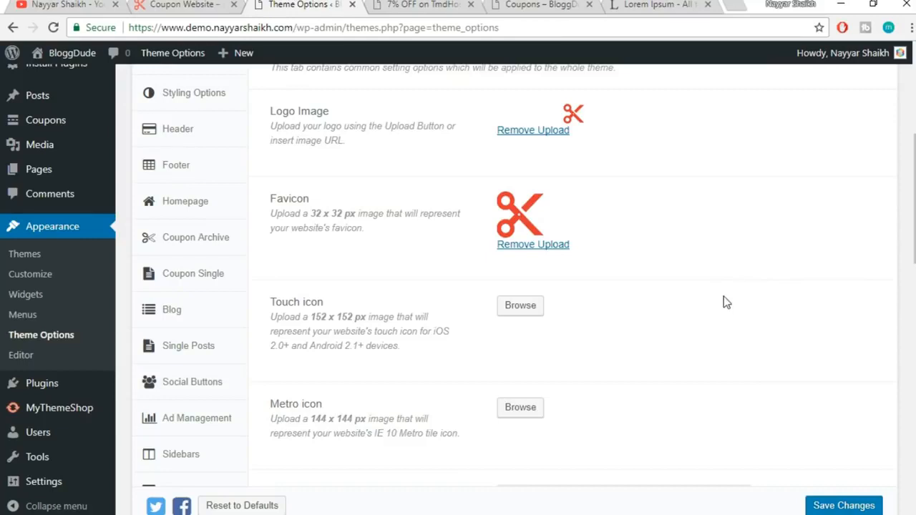
scroll(723, 302, down, 2)
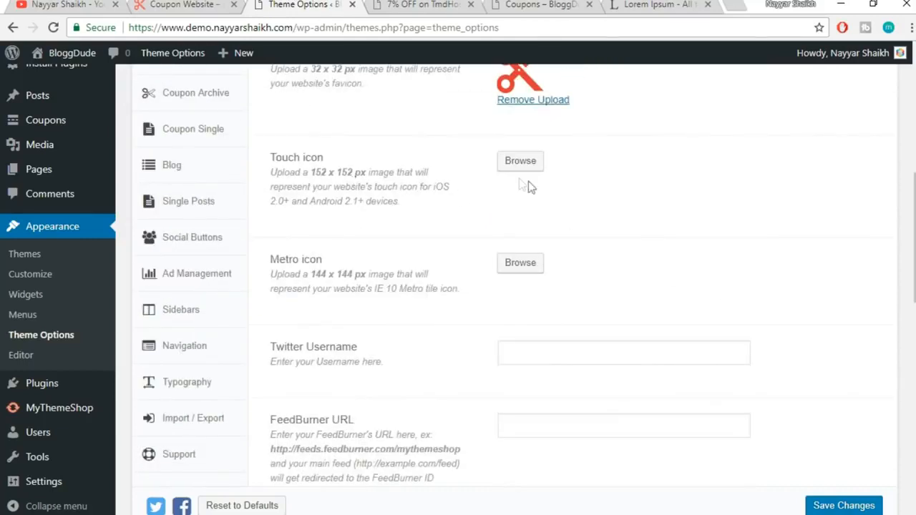
Enter the Twitter Username, then scroll past FeedBurner URL to the Header and Footer Code boxes
scroll(640, 210, down, 2)
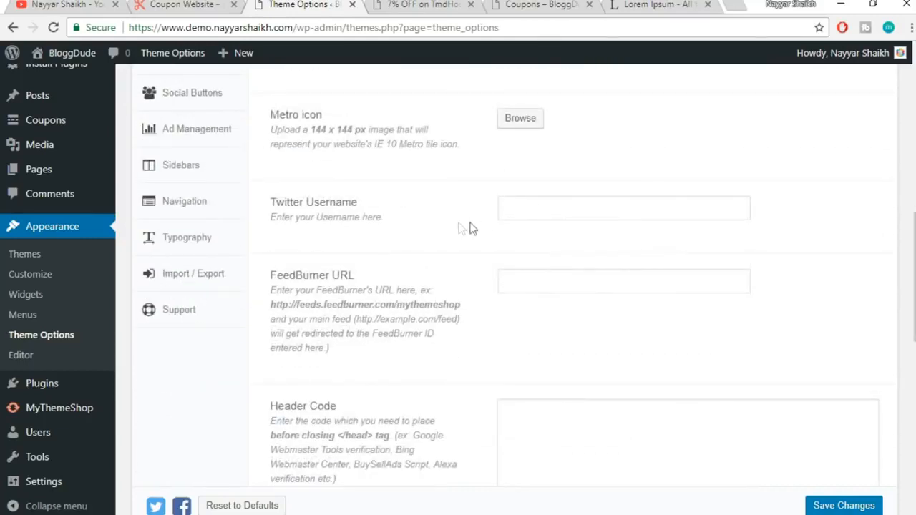
click(549, 208)
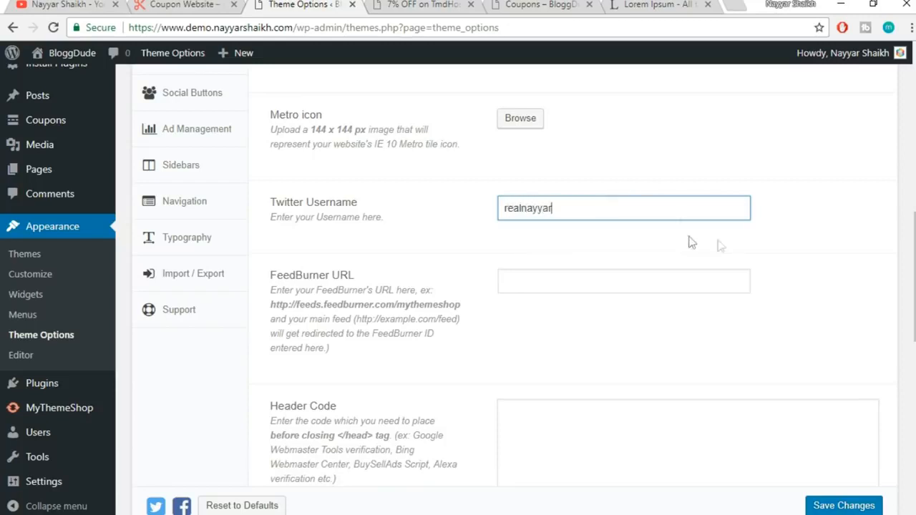
scroll(866, 207, down, 2)
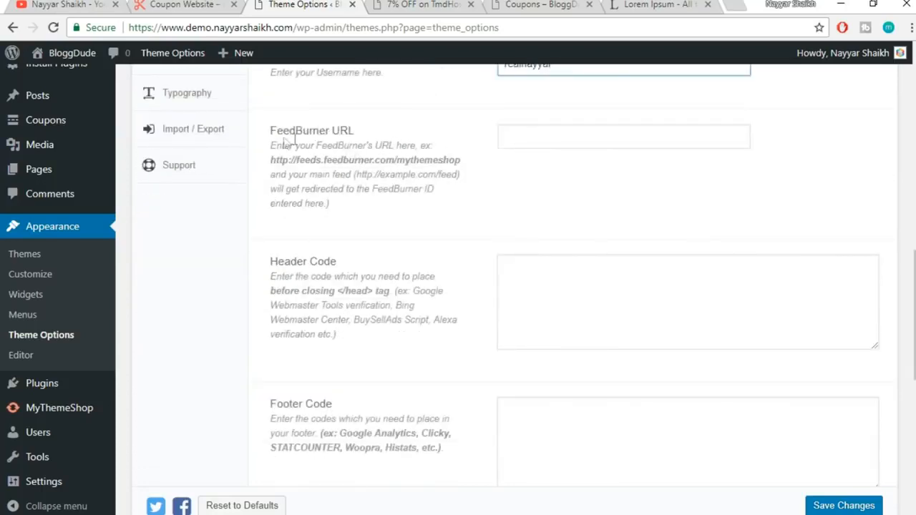
drag(266, 140, 377, 133)
click(377, 133)
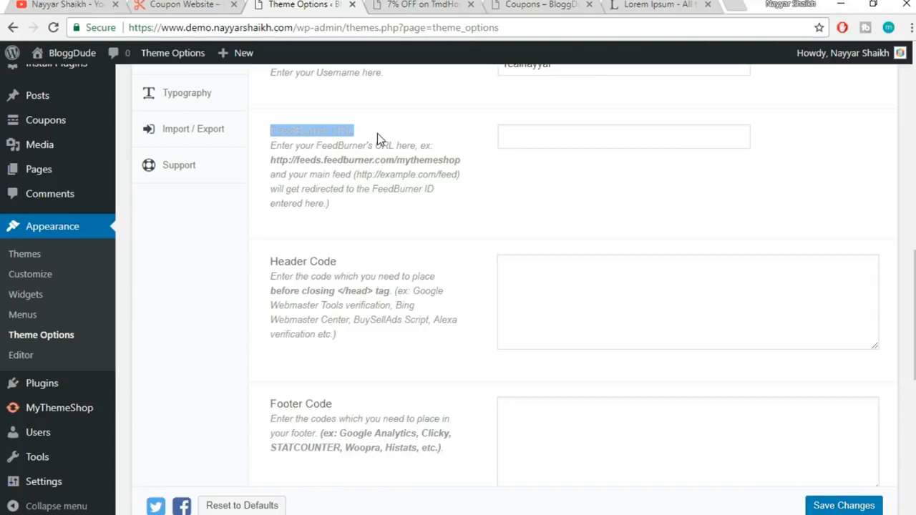
drag(274, 126, 360, 129)
click(390, 133)
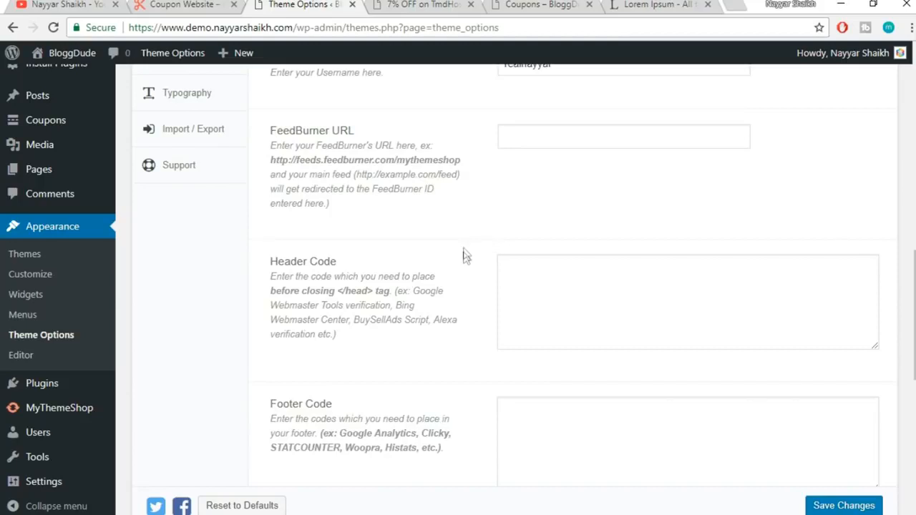
scroll(465, 259, down, 1)
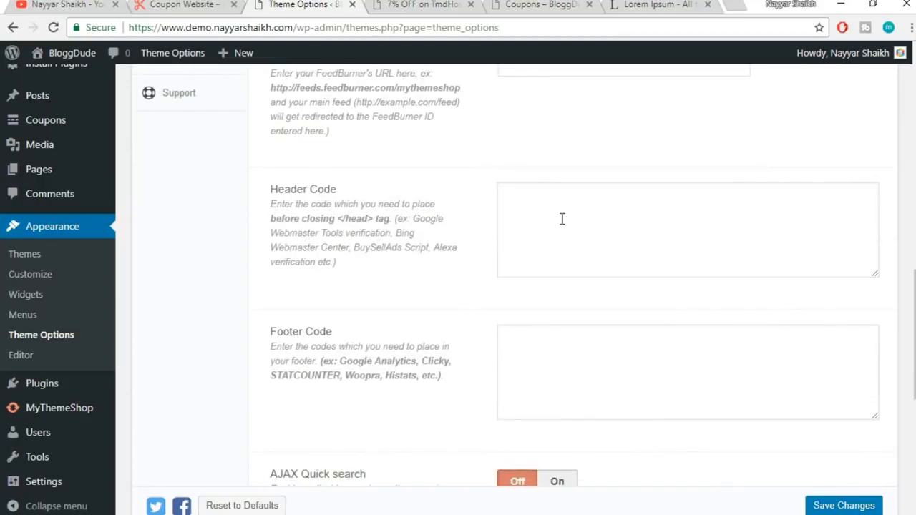
scroll(603, 228, down, 1)
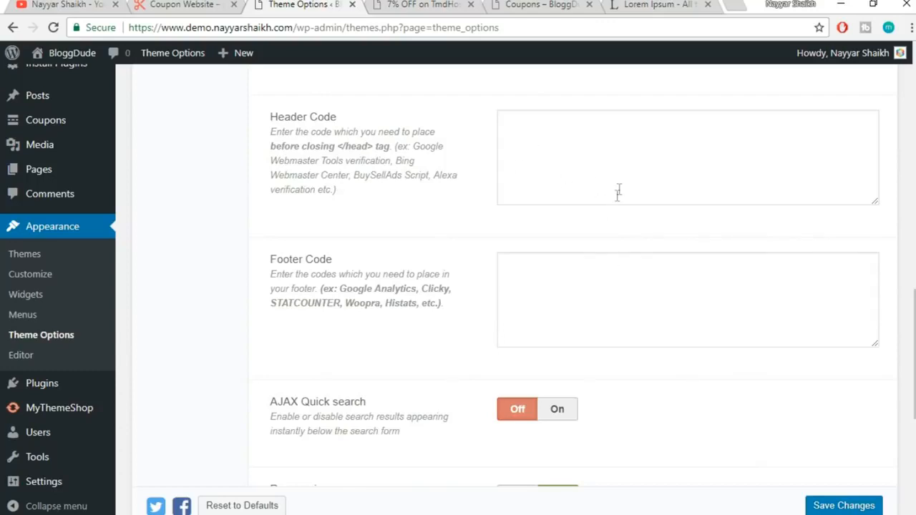
Switch AJAX Quick search to On, comparing against the live coupon page
scroll(634, 282, down, 2)
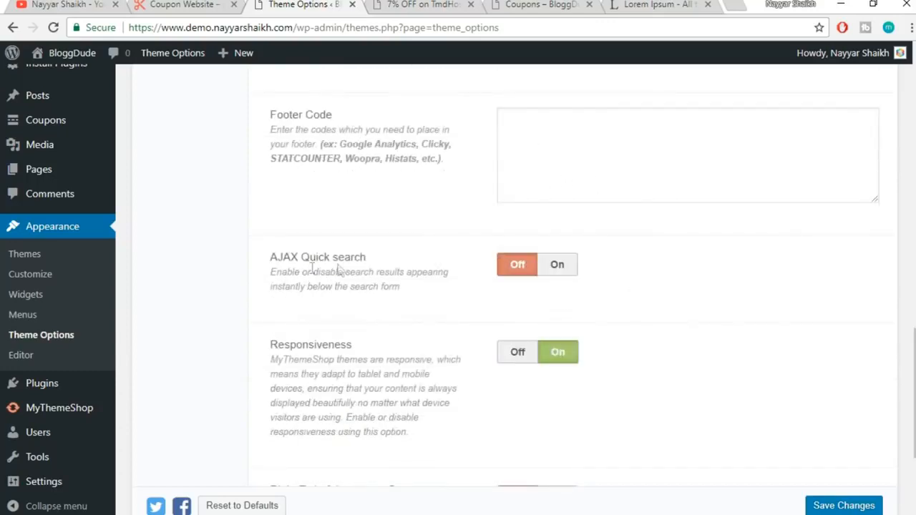
click(558, 267)
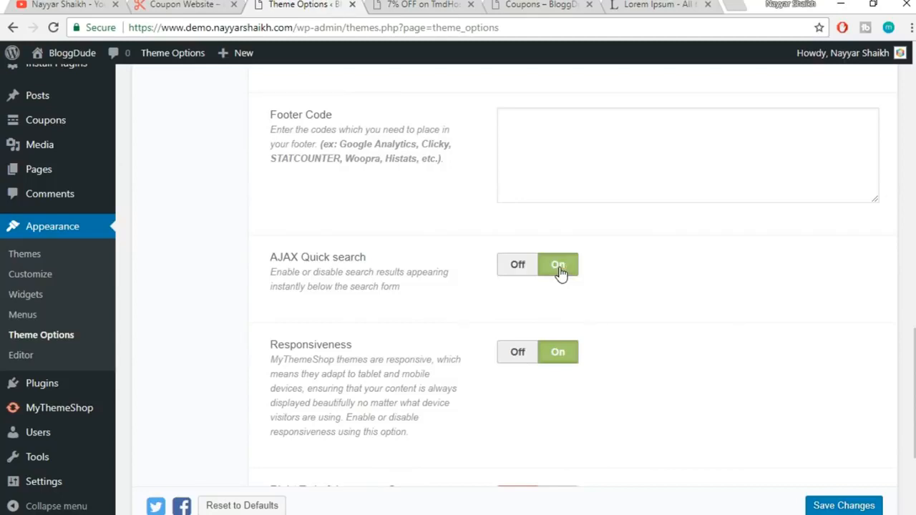
scroll(586, 276, down, 1)
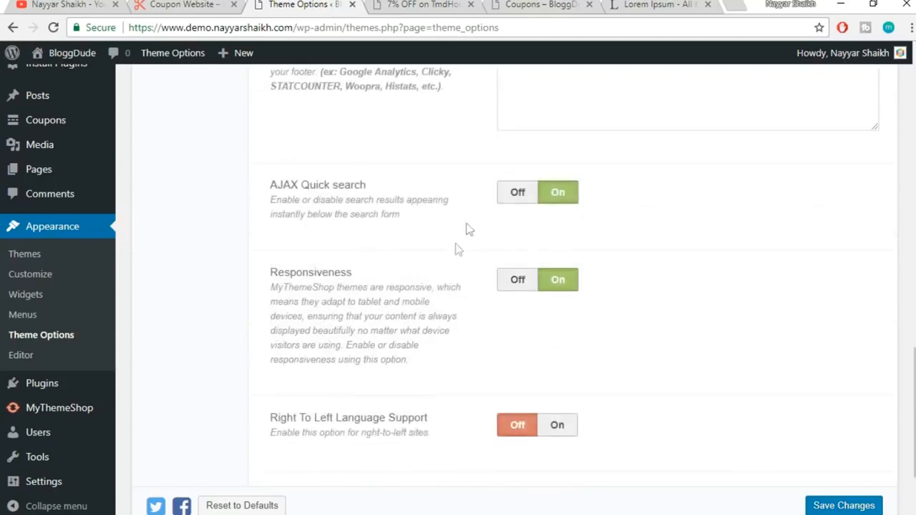
click(386, 4)
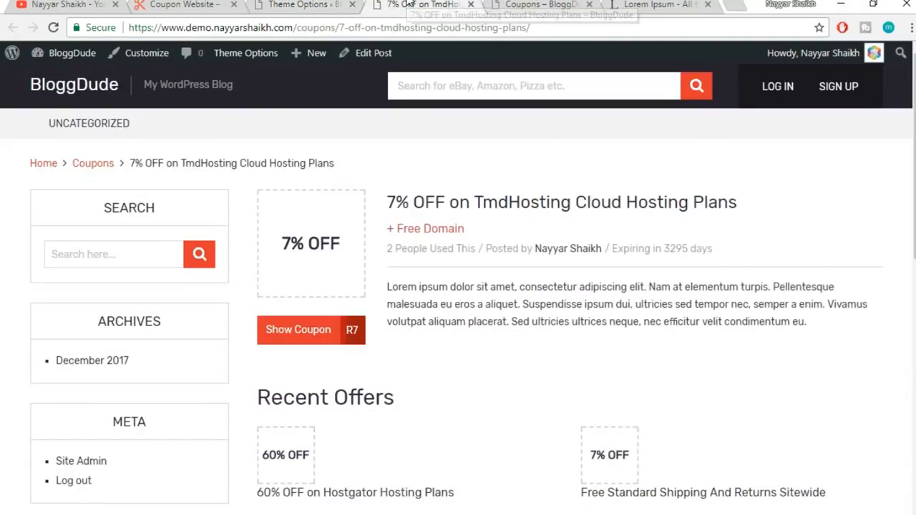
click(342, 6)
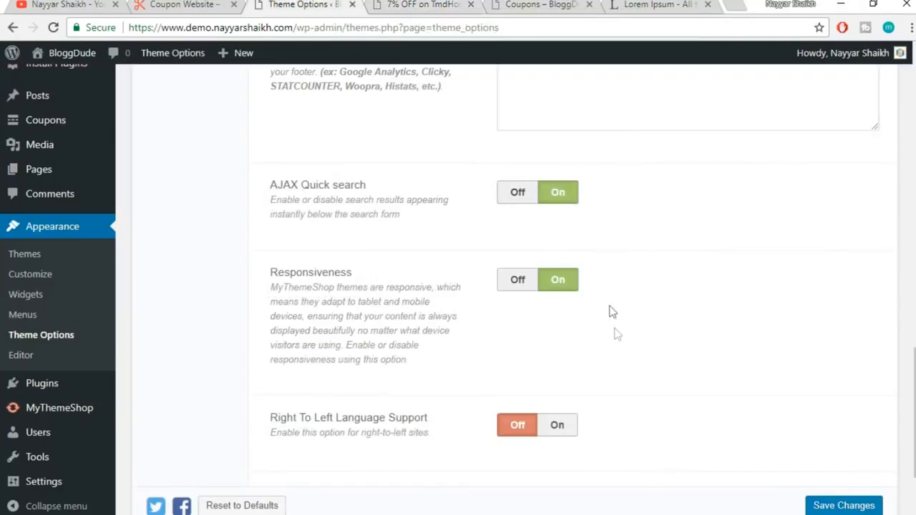
click(408, 4)
click(301, 6)
scroll(716, 280, down, 2)
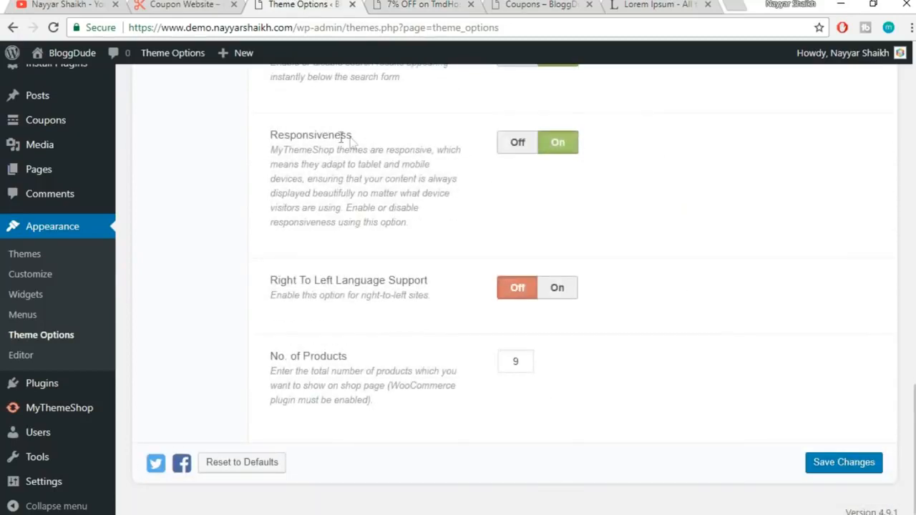
click(432, 4)
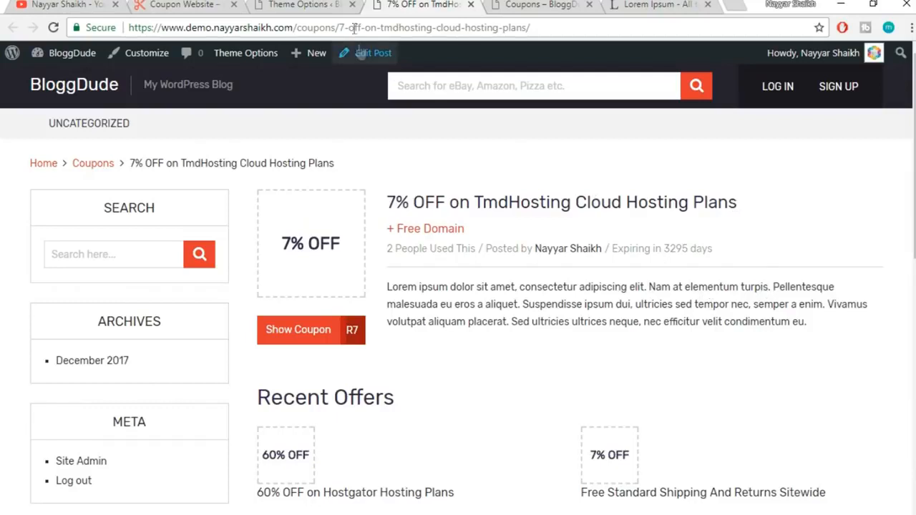
click(328, 4)
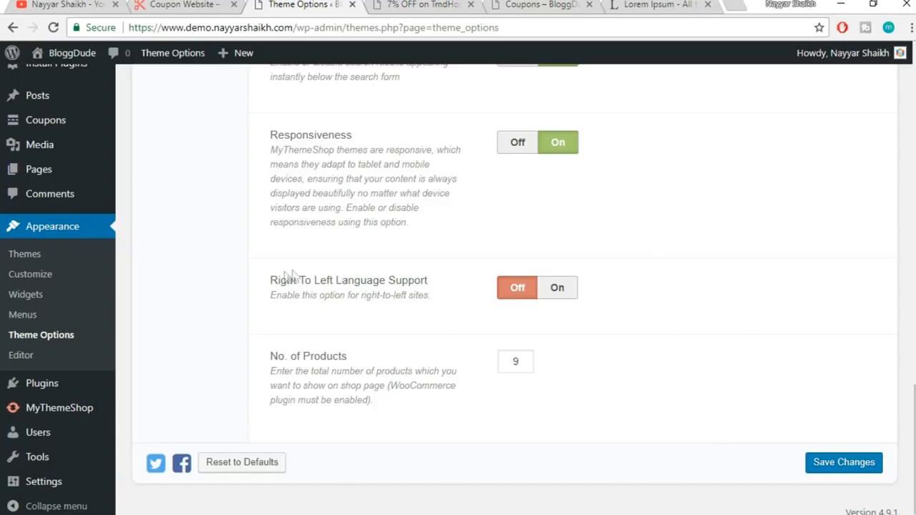
Keep Responsiveness On and Right To Left support Off, then save the theme options
drag(271, 282, 330, 278)
click(342, 277)
drag(273, 149, 419, 152)
click(433, 161)
drag(467, 154, 279, 151)
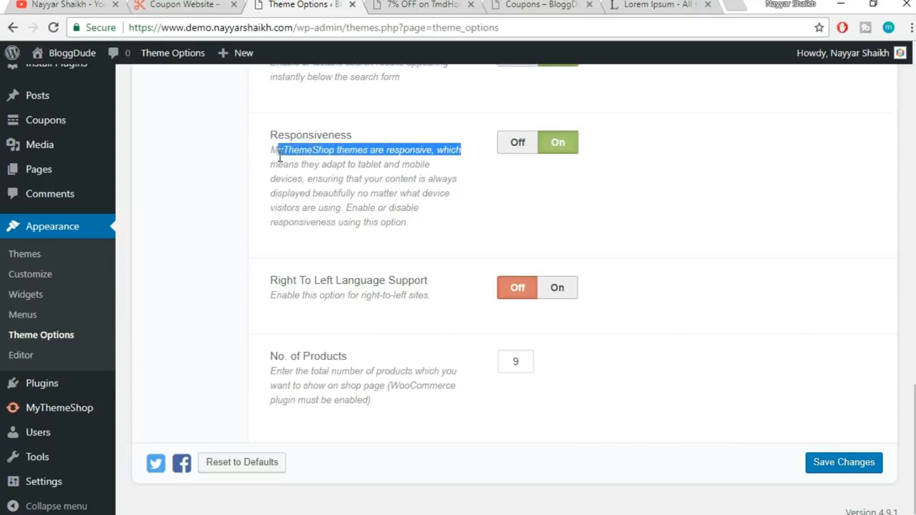
click(291, 164)
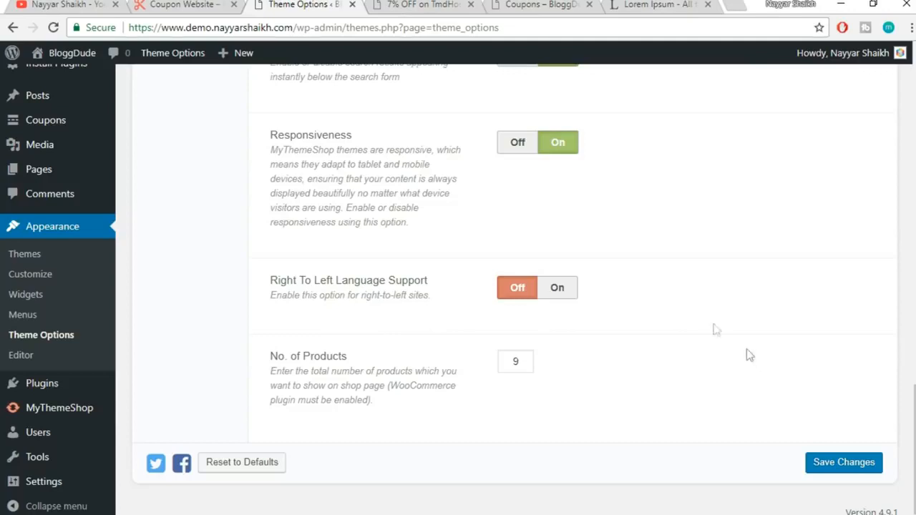
click(844, 464)
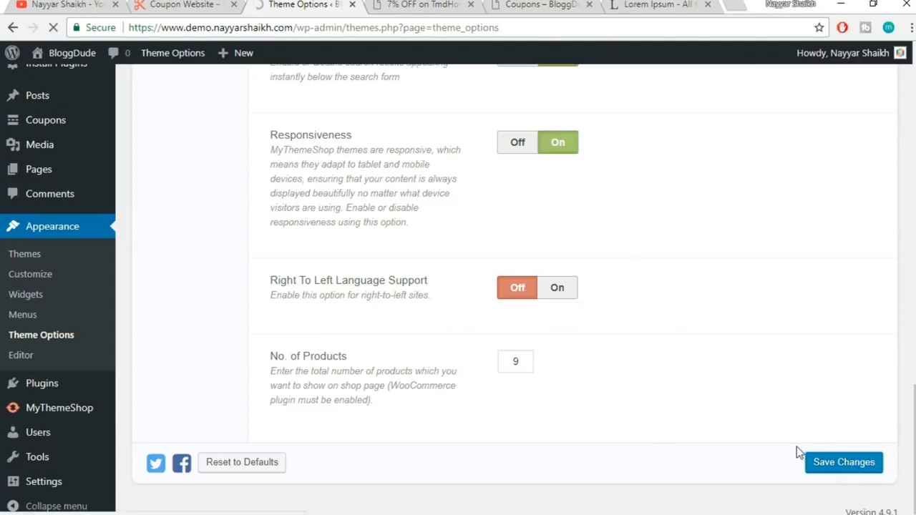
Reload the TmdHosting coupon page in its browser tab
click(451, 4)
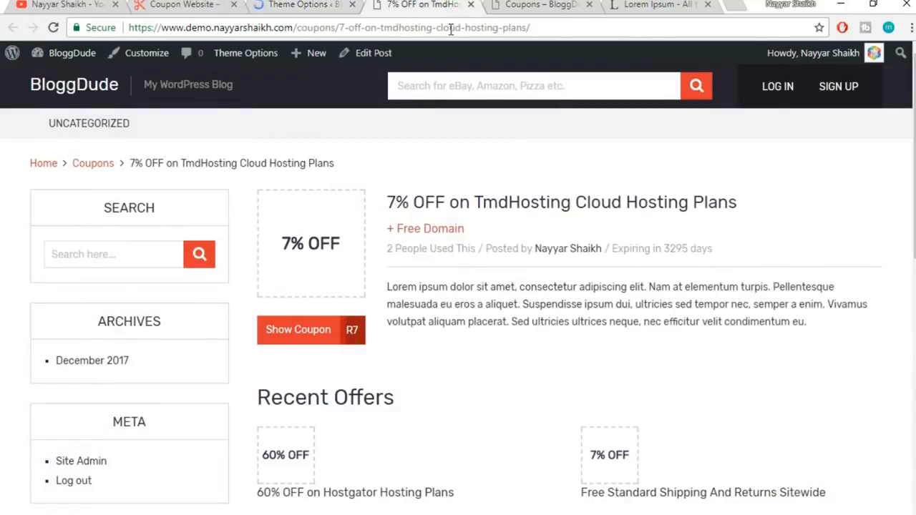
click(452, 28)
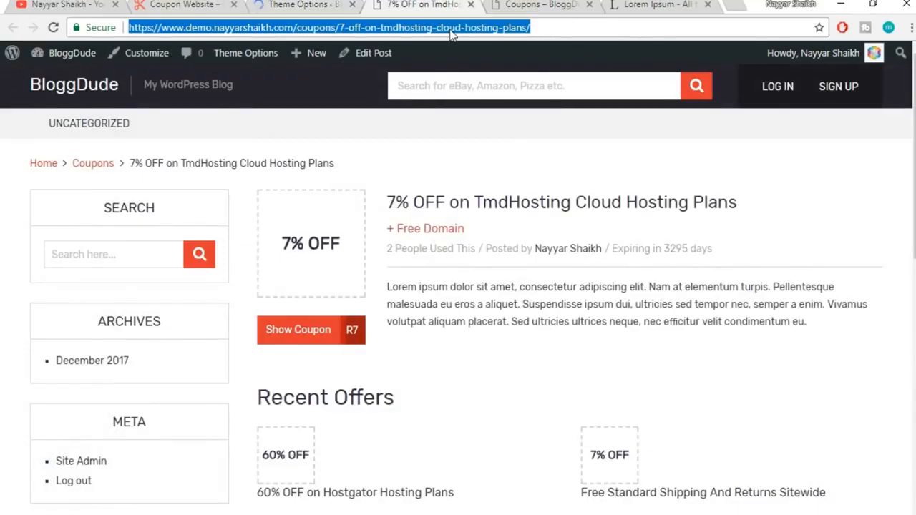
key(Return)
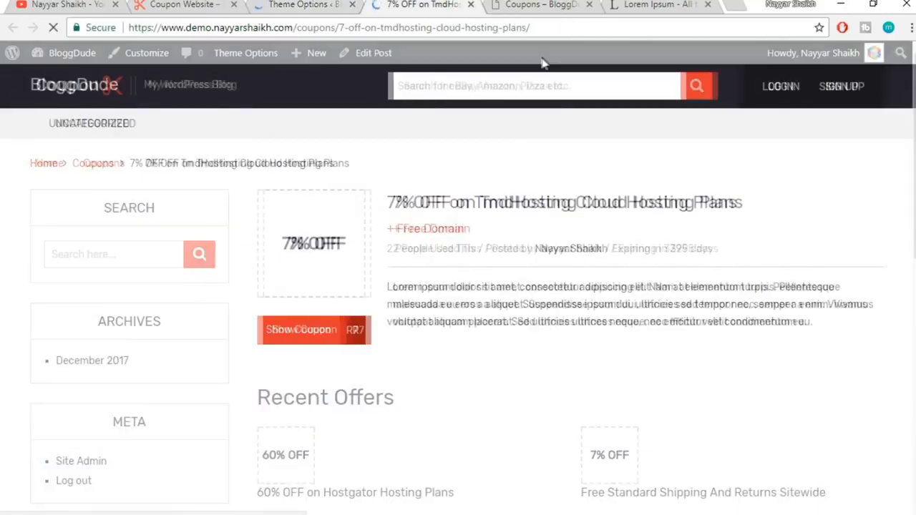
scroll(430, 330, down, 3)
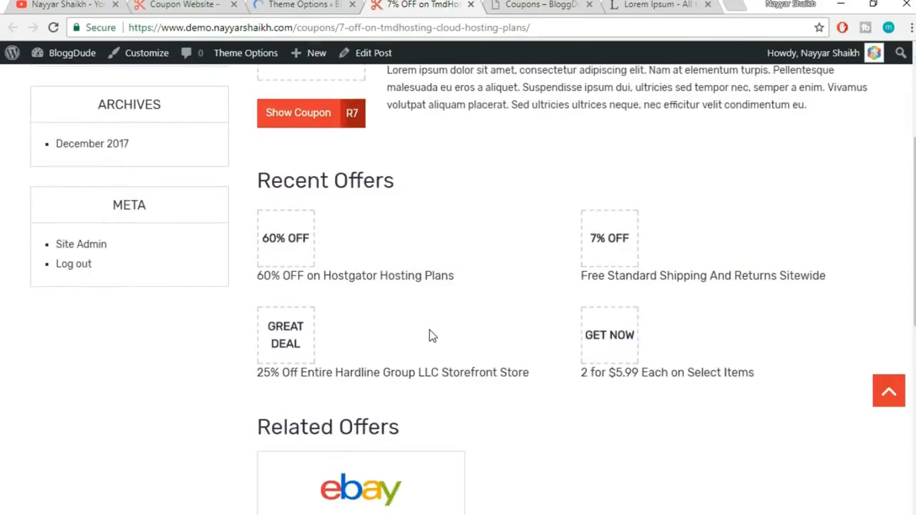
scroll(430, 330, up, 3)
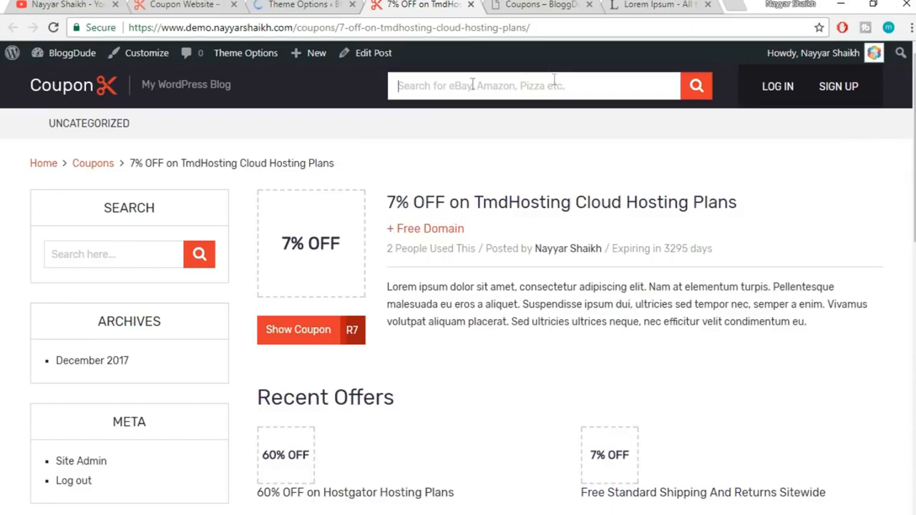
Search 'amaz', then 'host', in the header search to check instant suggestions, then clear the query
text(amaz)
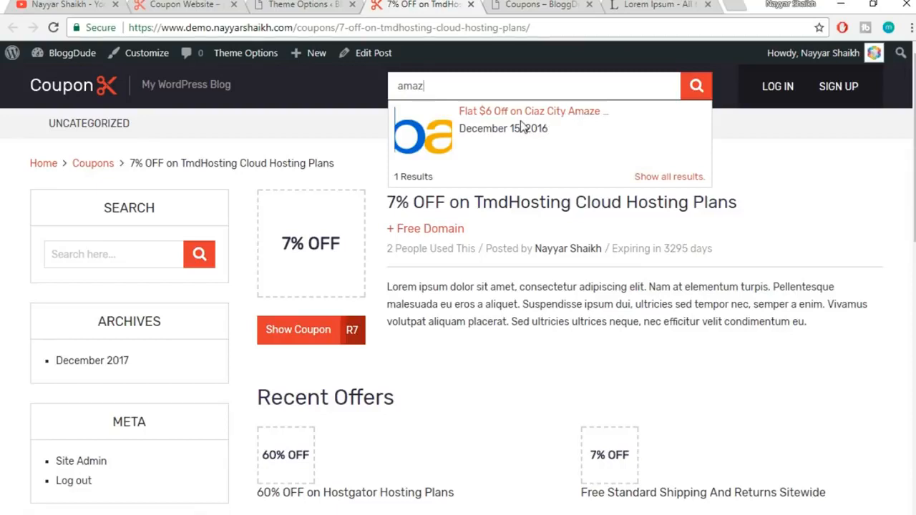
key(ctrl+a)
text(h)
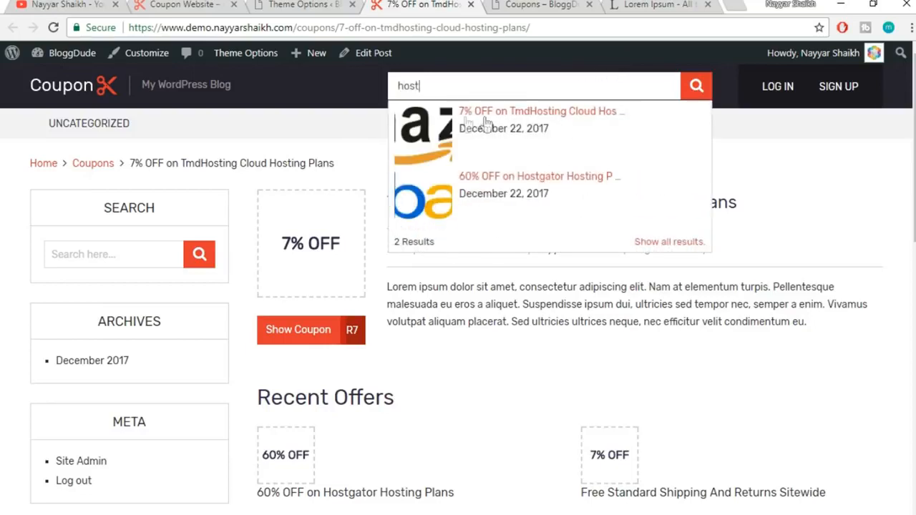
double_click(438, 84)
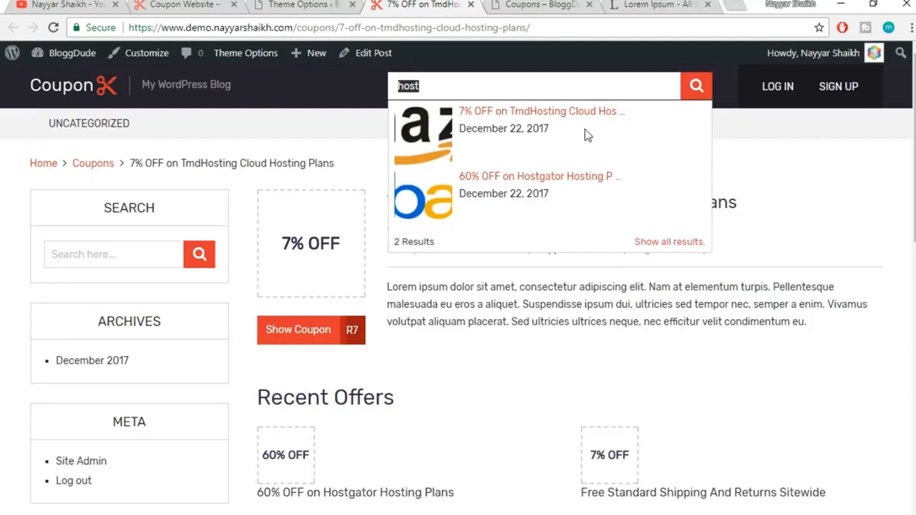
key(BackSpace)
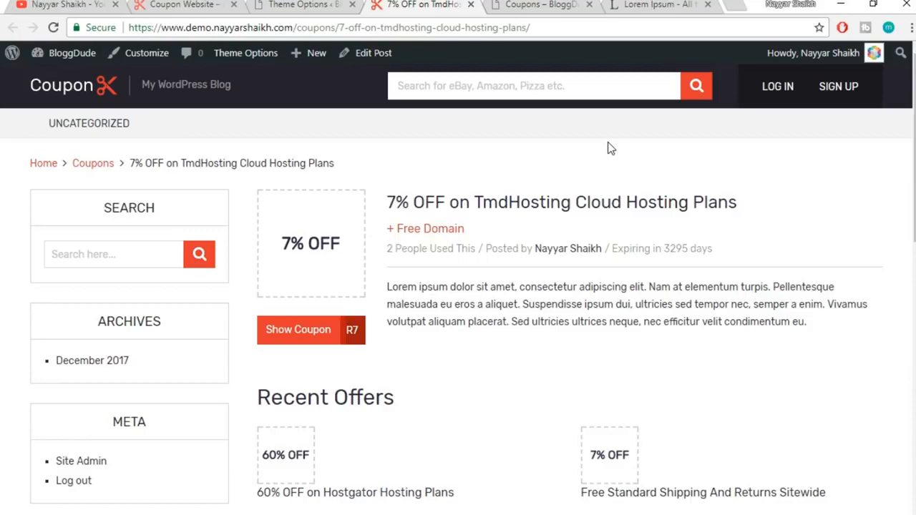
Go to the Performance section of the theme options
click(320, 5)
scroll(657, 348, down, 3)
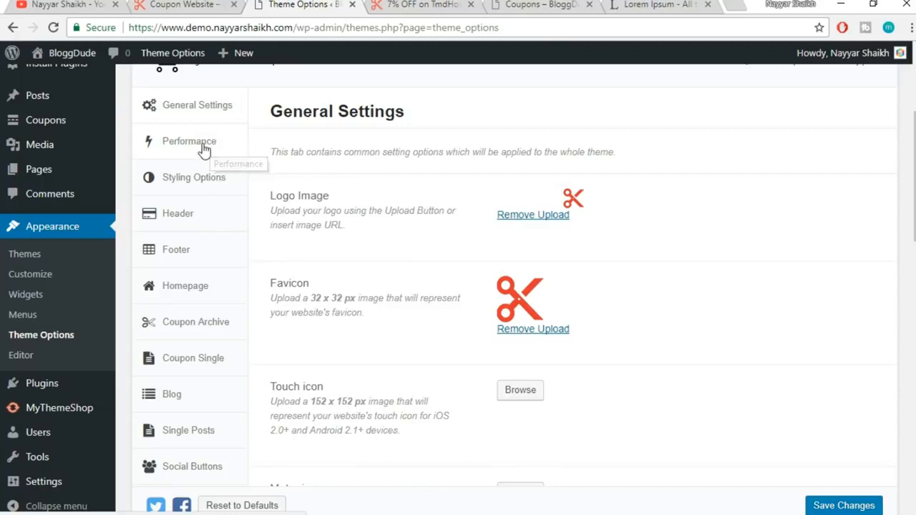
click(204, 144)
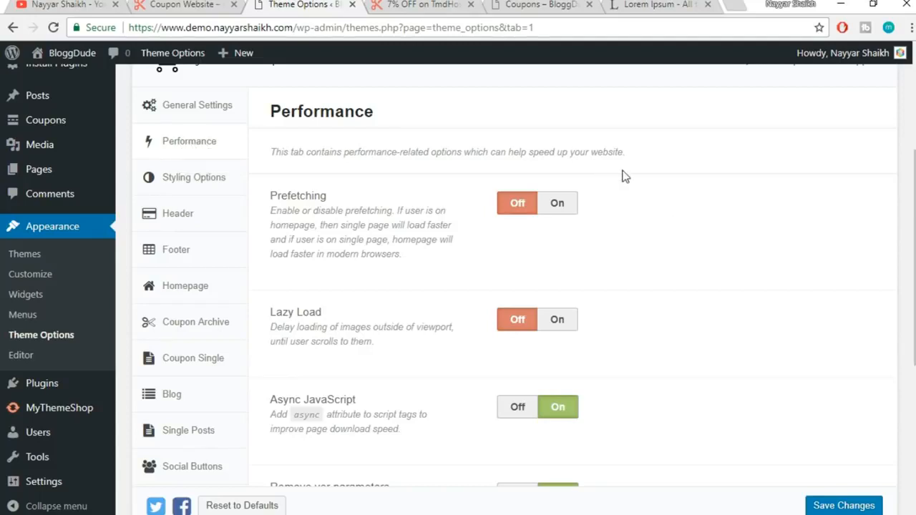
scroll(614, 211, down, 1)
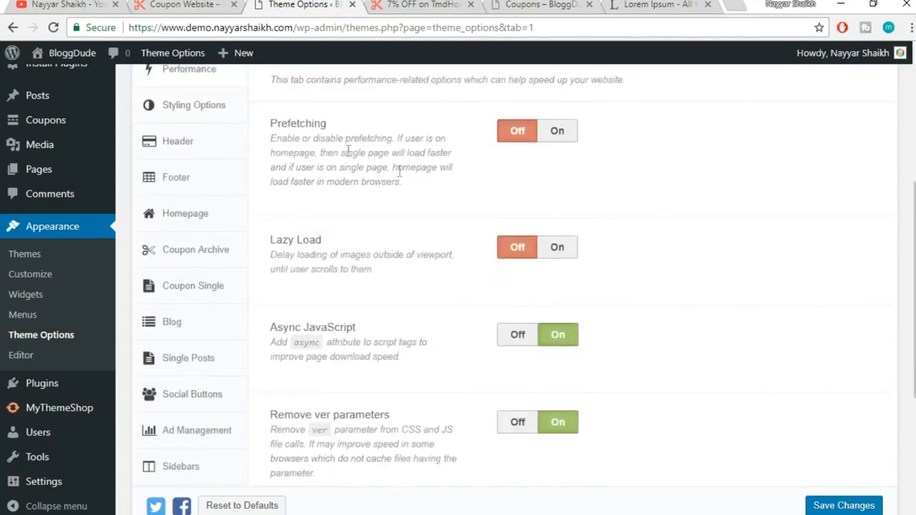
After a look at the live coupon page, switch Prefetching On
click(403, 6)
scroll(532, 317, down, 3)
scroll(572, 409, up, 3)
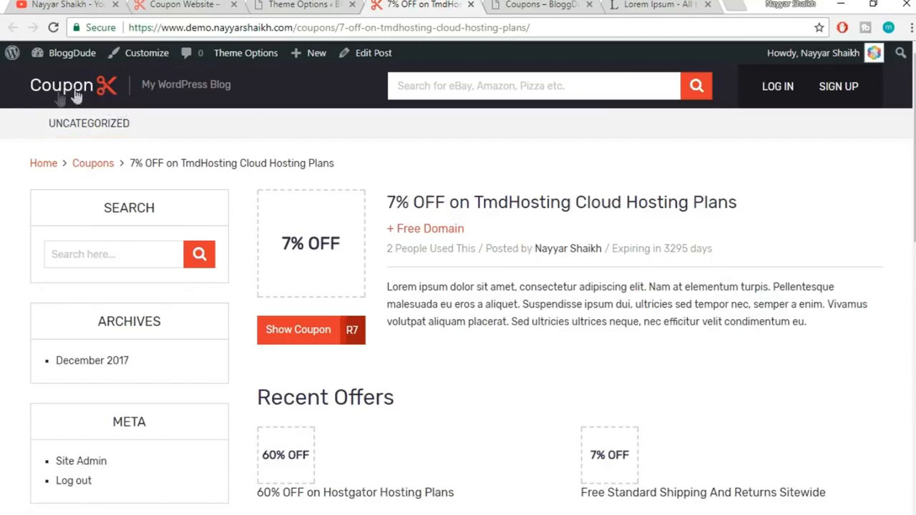
click(310, 5)
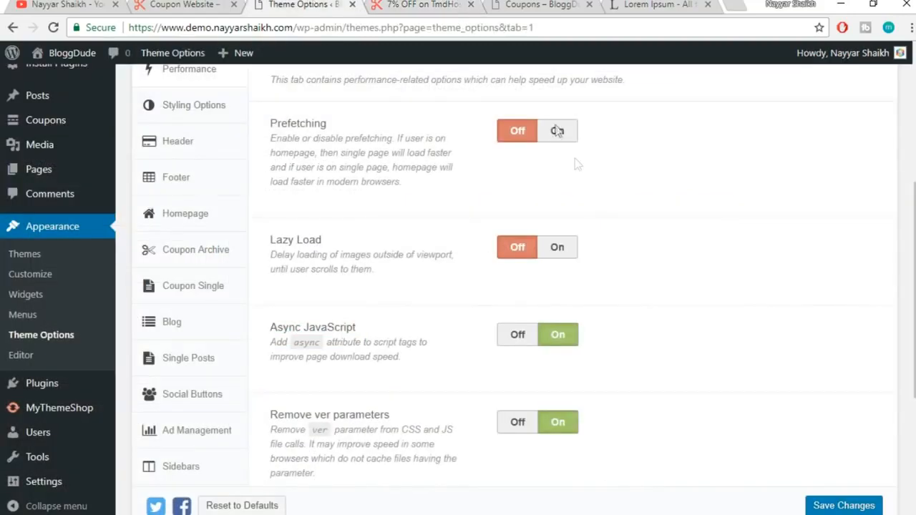
click(556, 131)
click(444, 4)
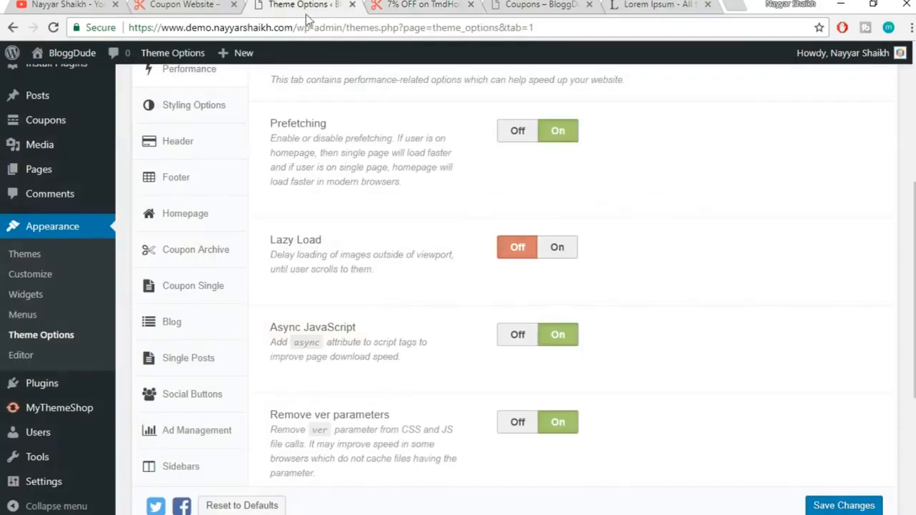
Switch Lazy Load On in the theme's Performance settings
click(300, 6)
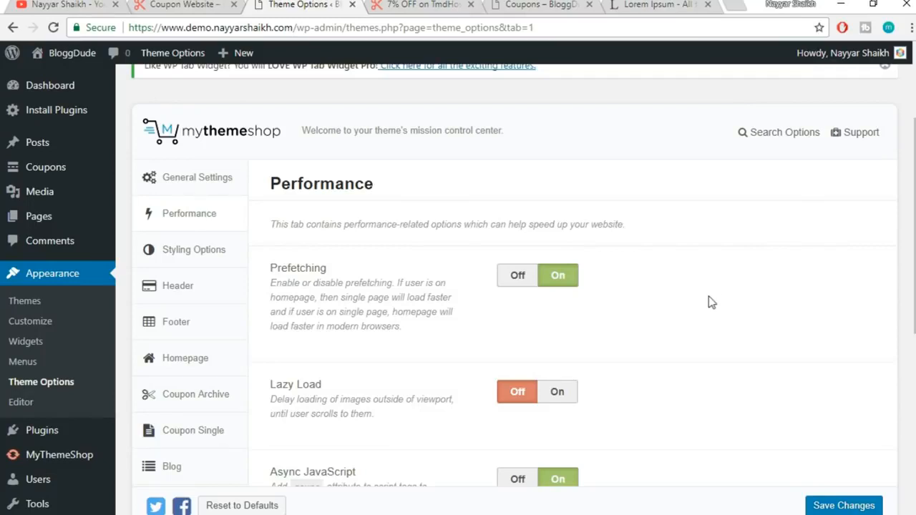
scroll(628, 331, down, 2)
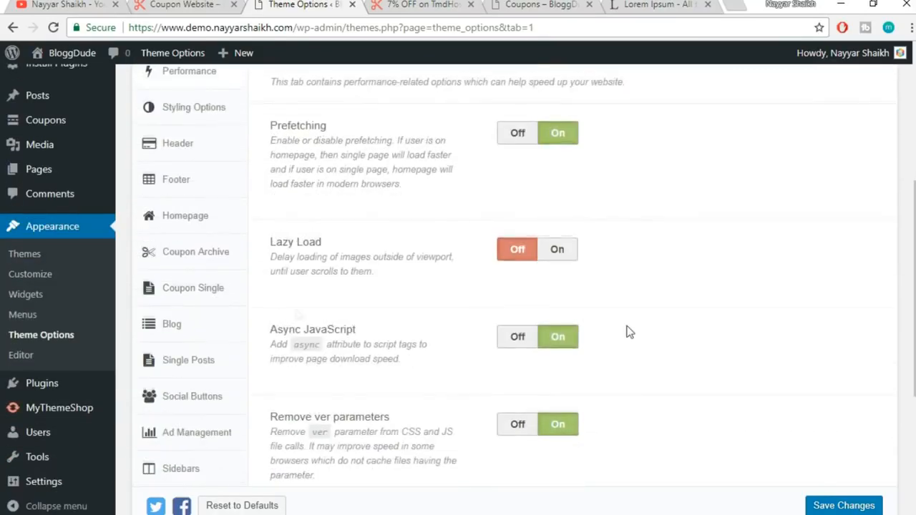
click(557, 254)
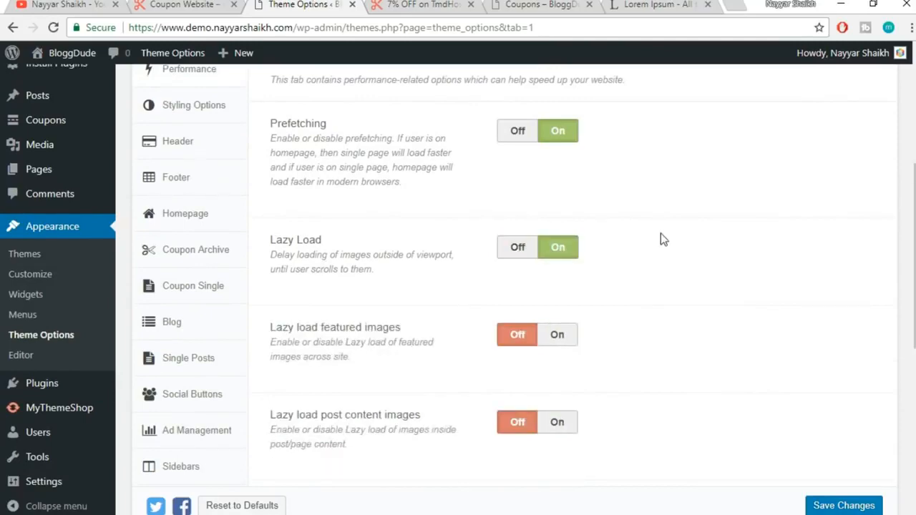
Scroll through the live coupon page's Recent Offers, author section and eBay Related Offers card
click(444, 3)
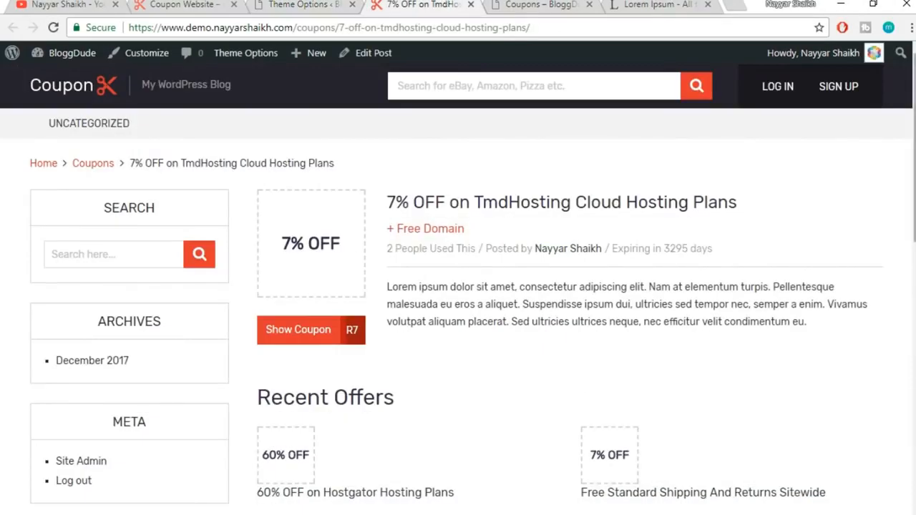
scroll(671, 258, down, 5)
scroll(593, 365, down, 2)
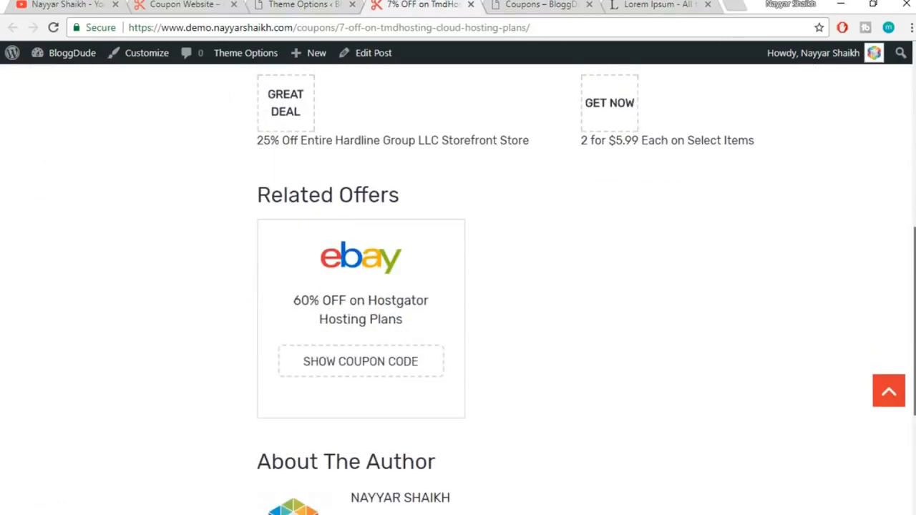
scroll(596, 365, down, 3)
scroll(594, 365, up, 4)
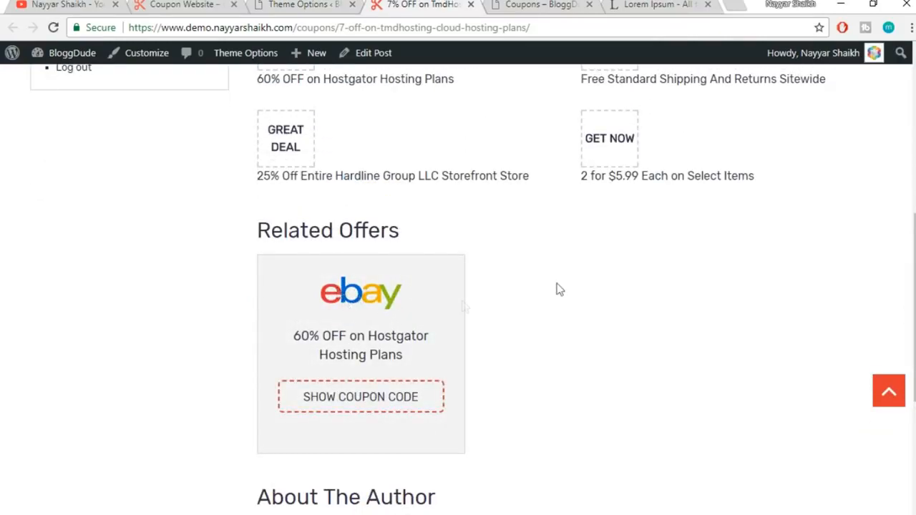
scroll(723, 276, down, 1)
scroll(673, 329, down, 2)
scroll(620, 383, up, 2)
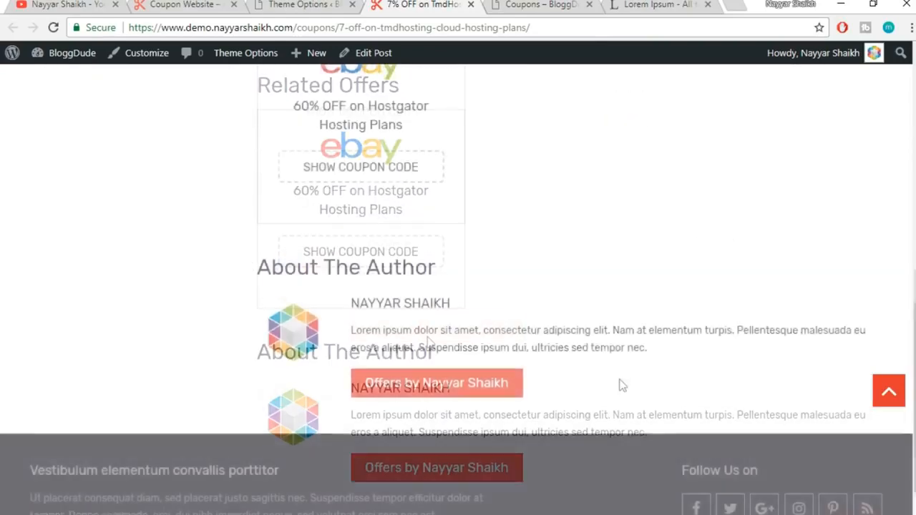
scroll(609, 376, up, 6)
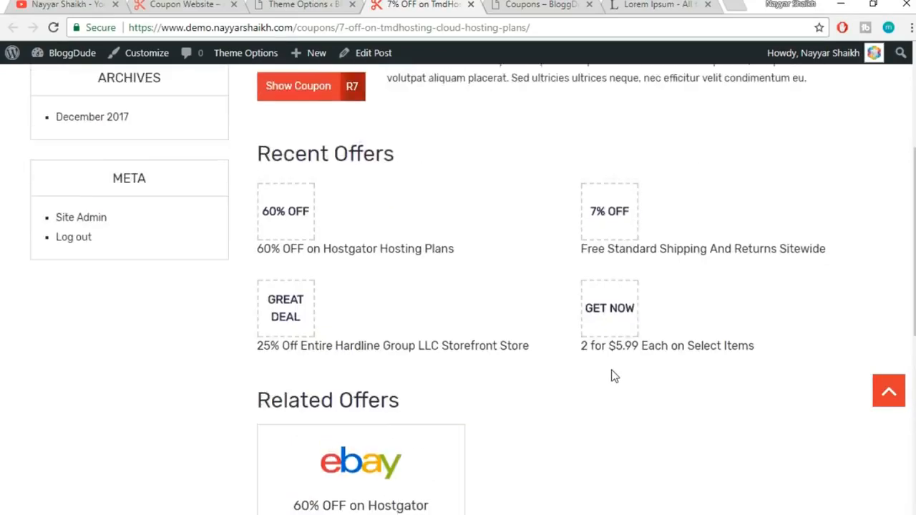
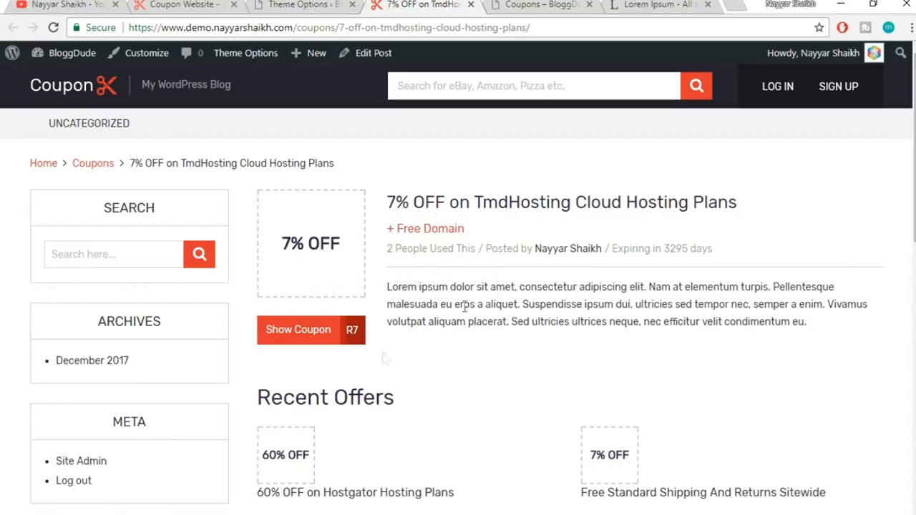
Turn Lazy load post content images On in the Performance settings
mouse_move(914, 215)
mouse_down()
mouse_move(914, 313)
mouse_move(914, 214)
mouse_up()
drag(914, 208, 914, 269)
scroll(579, 333, down, 2)
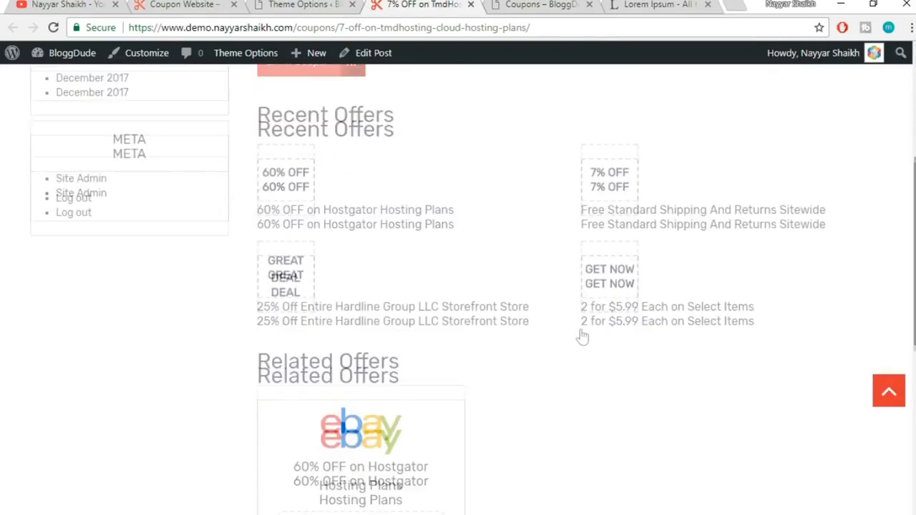
scroll(469, 375, down, 1)
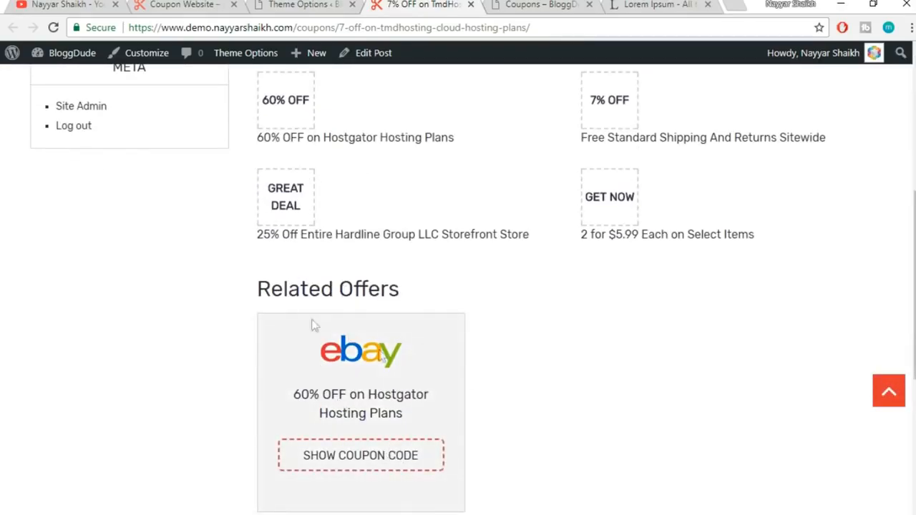
scroll(501, 437, up, 4)
scroll(552, 489, up, 1)
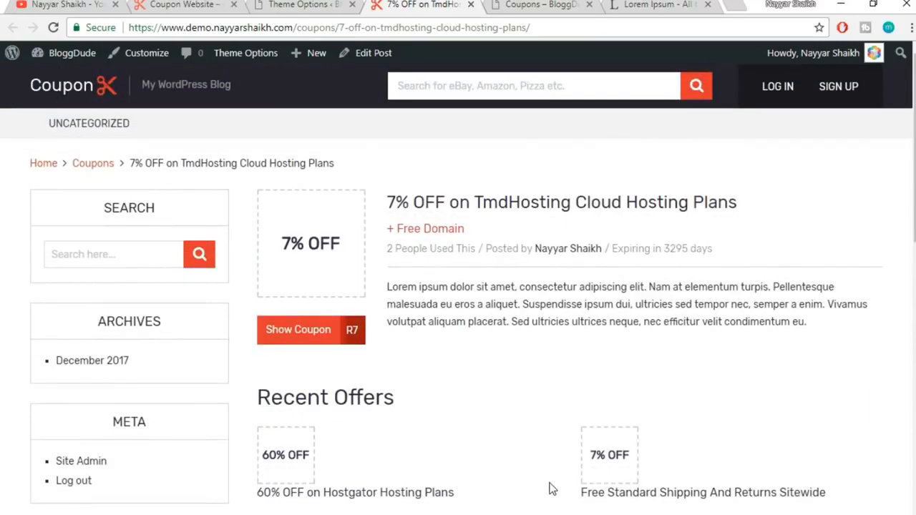
click(300, 5)
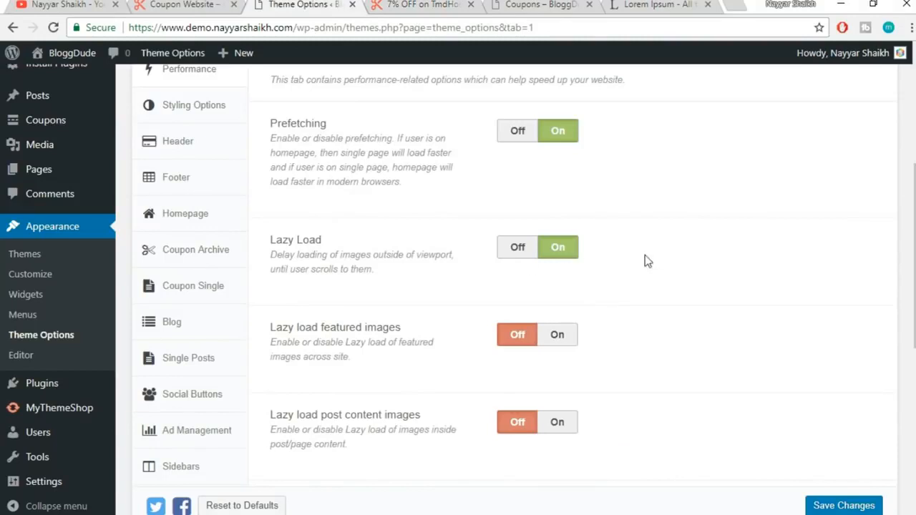
scroll(700, 305, down, 1)
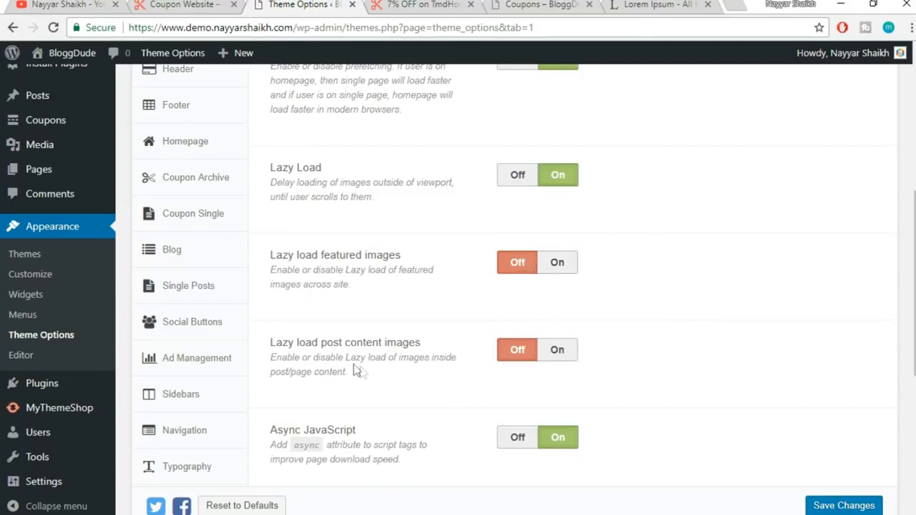
click(568, 355)
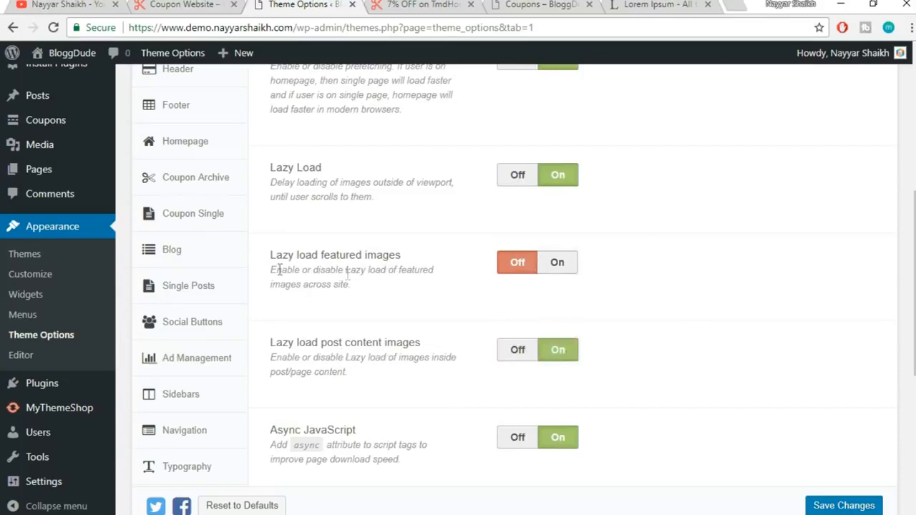
drag(401, 256, 320, 252)
click(335, 248)
Compare with the live coupon page and re-read the featured images lazy load description
click(409, 5)
scroll(509, 330, down, 3)
scroll(509, 331, down, 1)
scroll(462, 267, up, 3)
click(291, 5)
scroll(331, 370, down, 1)
drag(345, 271, 402, 270)
drag(402, 182, 315, 182)
click(349, 210)
drag(349, 270, 423, 270)
click(423, 270)
scroll(683, 296, down, 2)
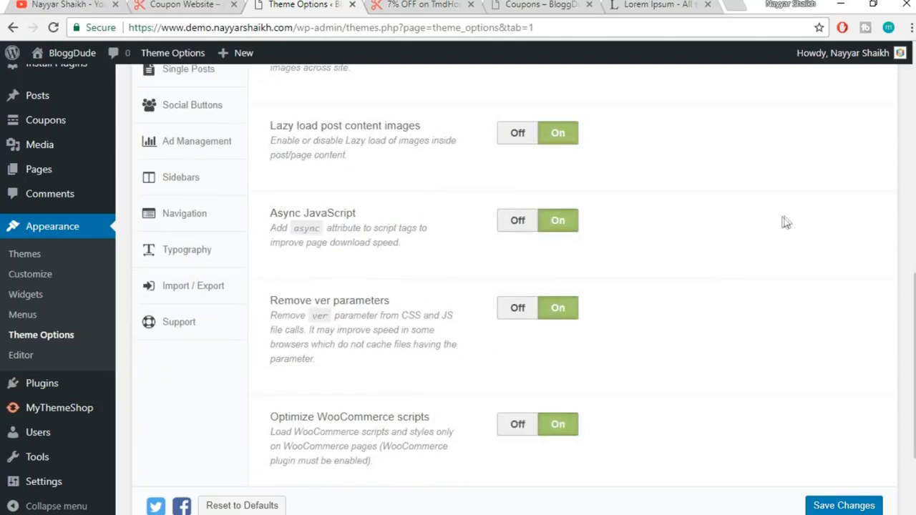
Toggle async JavaScript off and back on, leaving it enabled
click(523, 223)
click(562, 224)
scroll(702, 274, down, 1)
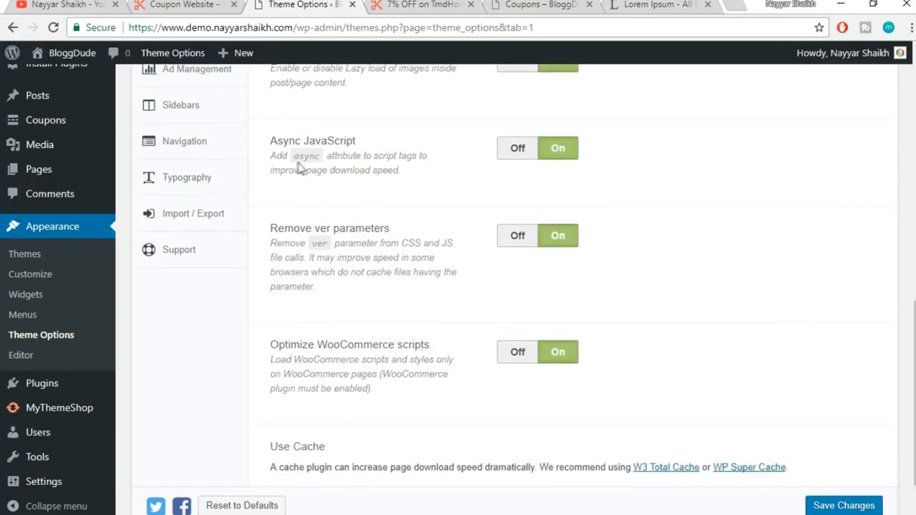
triple_click(401, 171)
click(400, 185)
scroll(643, 237, down, 1)
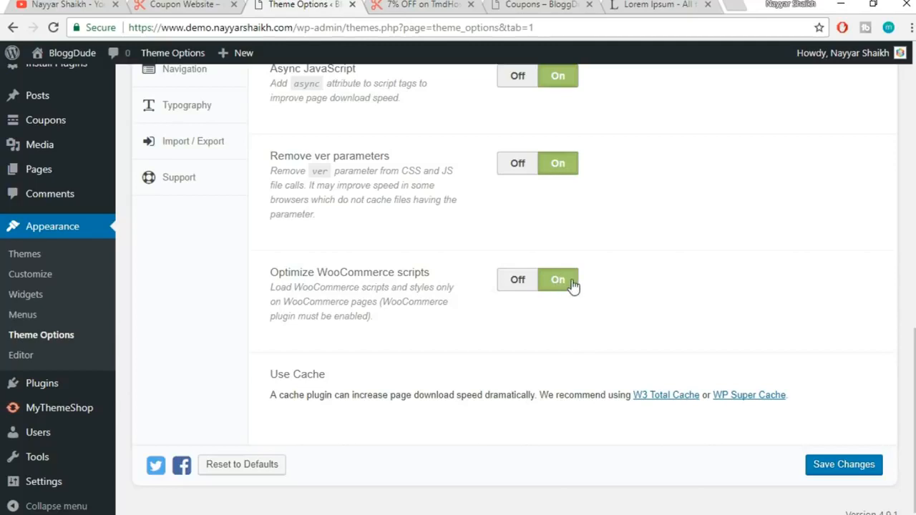
Save the Performance settings, then glance at the live coupon page
click(839, 473)
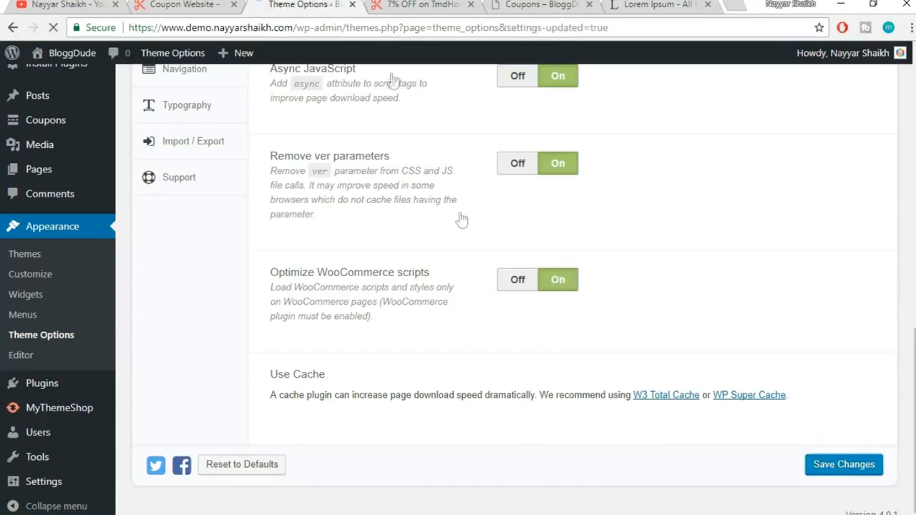
click(413, 5)
scroll(789, 352, up, 3)
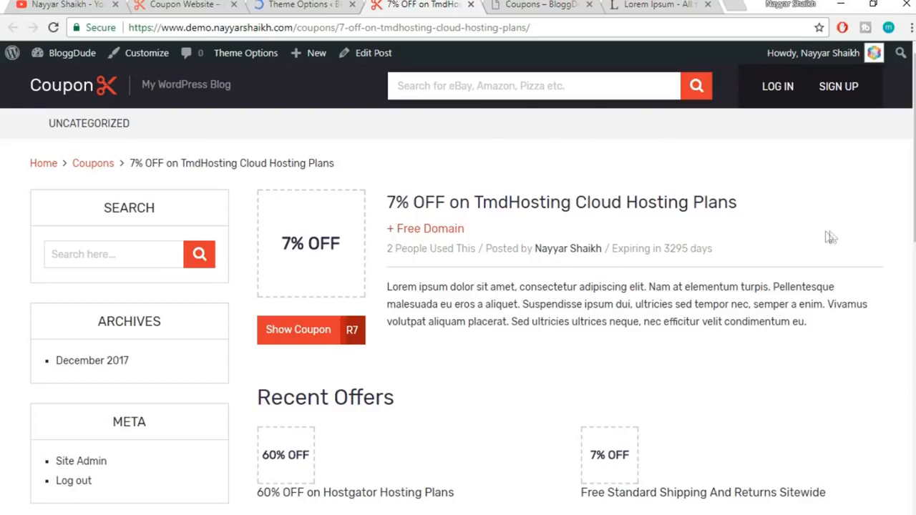
click(284, 3)
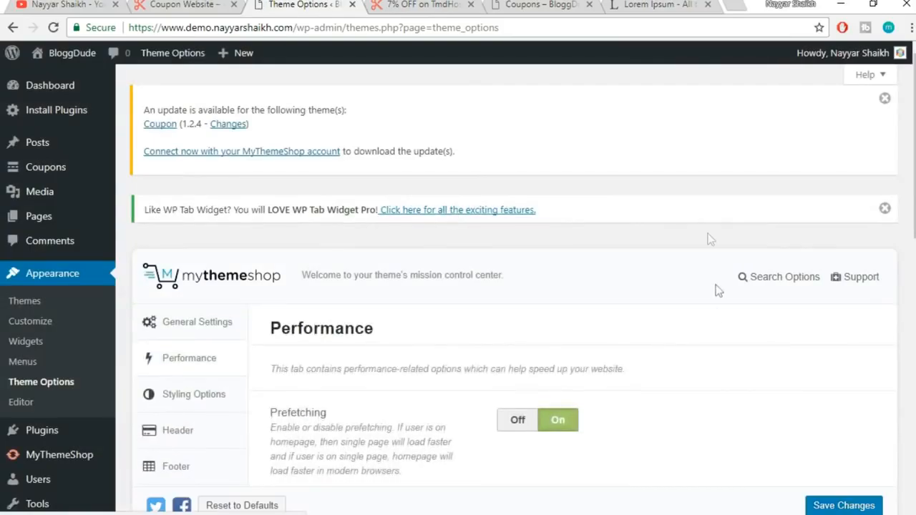
scroll(718, 314, down, 1)
scroll(718, 315, down, 1)
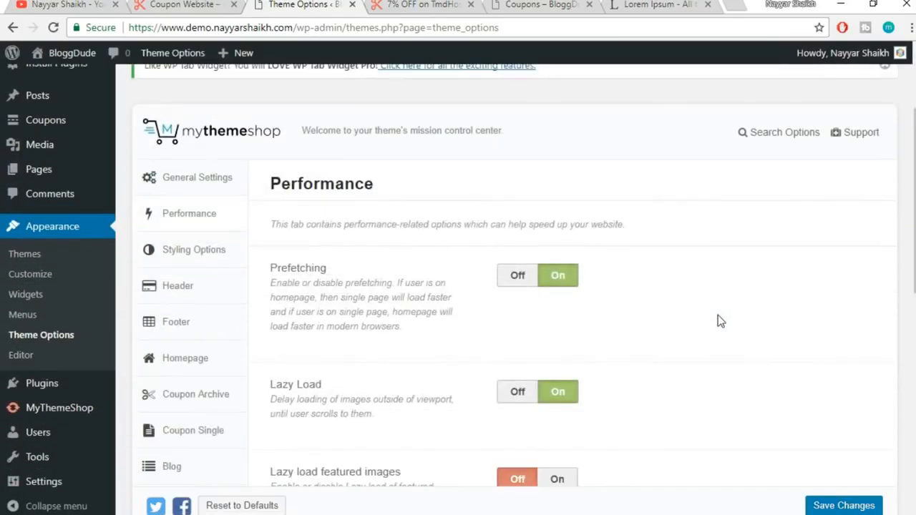
scroll(718, 315, down, 1)
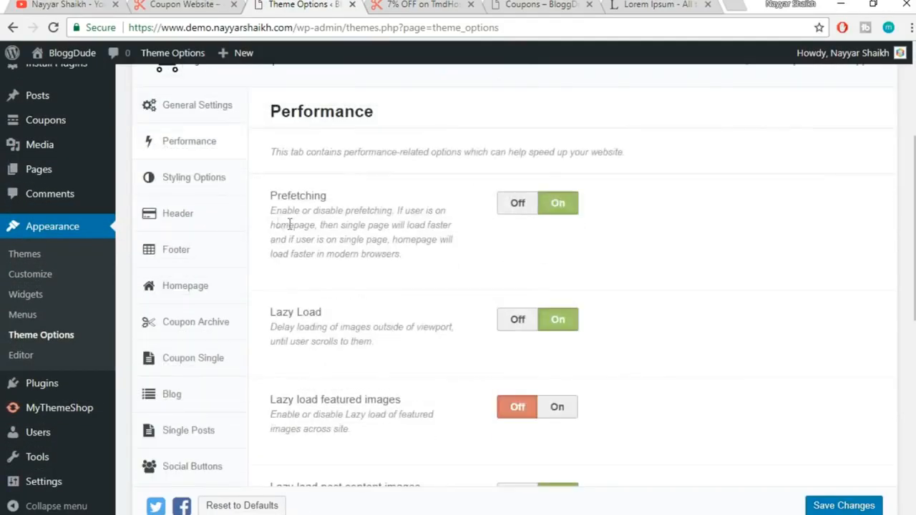
Change the Styling Options colour scheme from red to cyan #2abec9 and save it
click(188, 190)
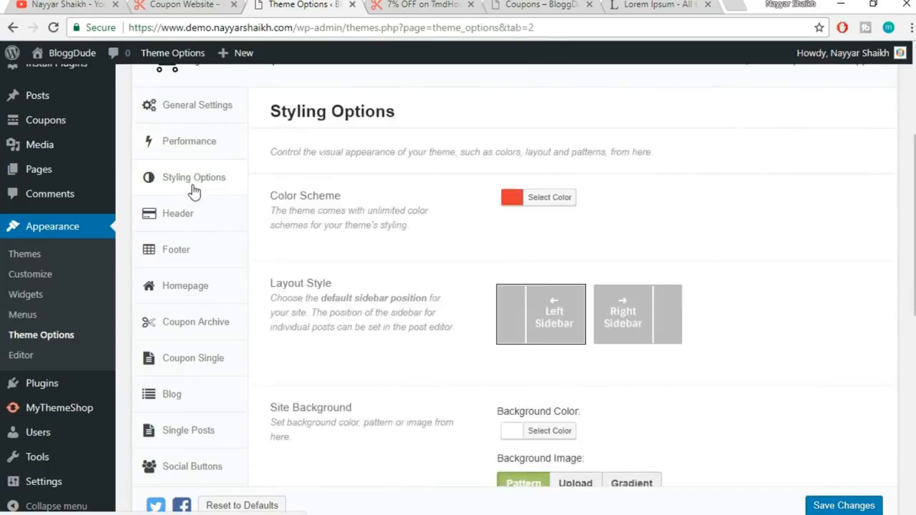
scroll(732, 215, down, 1)
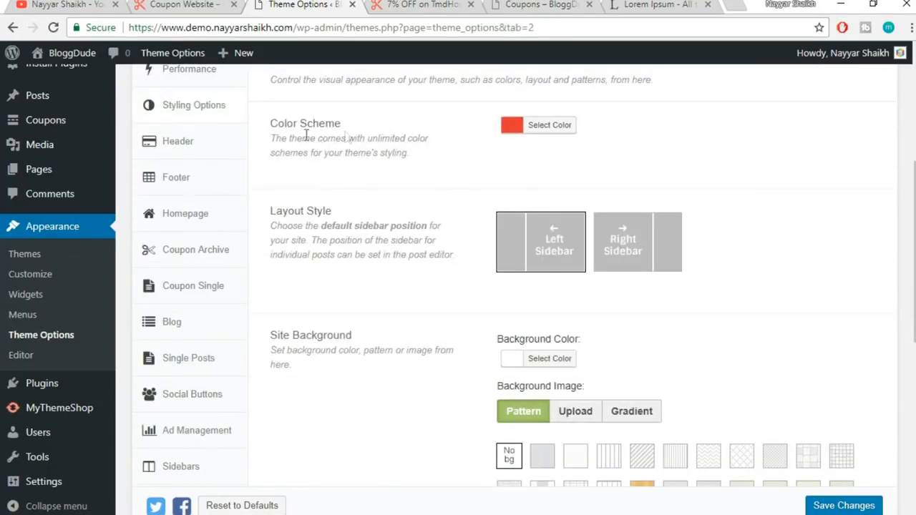
click(403, 4)
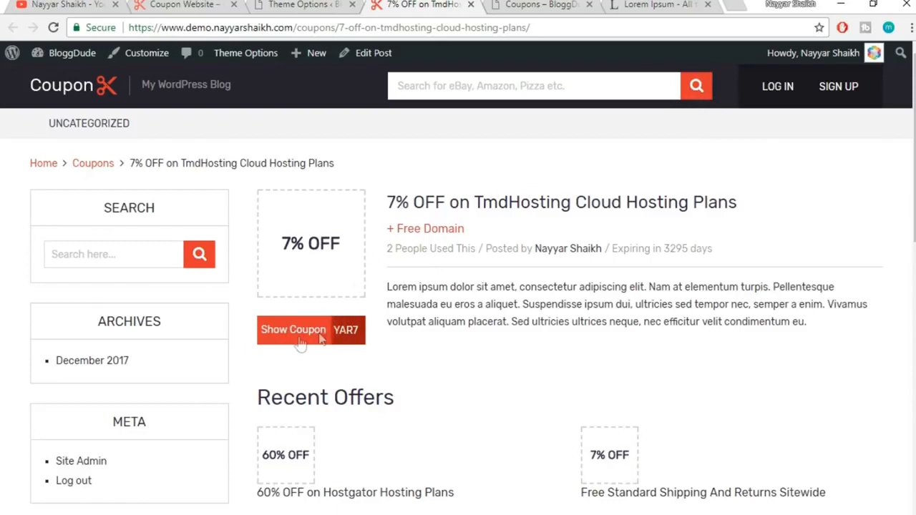
click(333, 4)
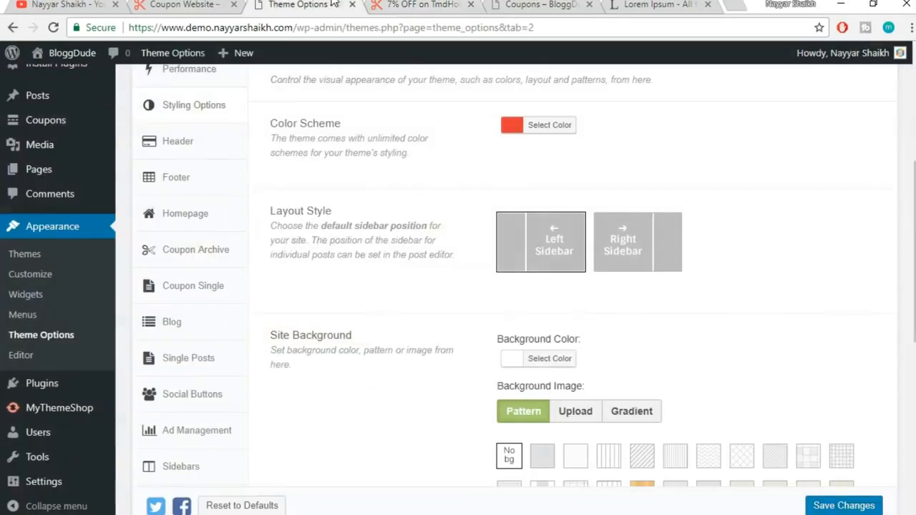
click(565, 132)
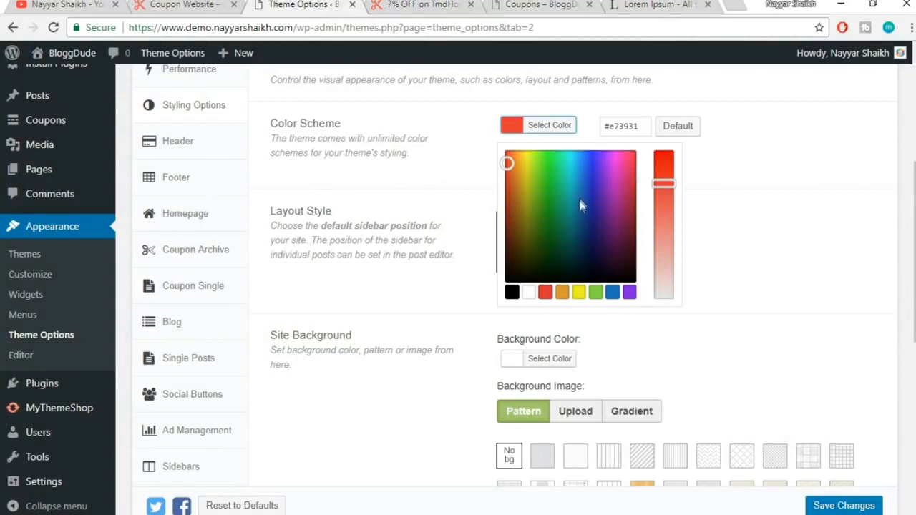
mouse_move(568, 179)
mouse_down()
mouse_move(573, 162)
mouse_move(573, 178)
mouse_up()
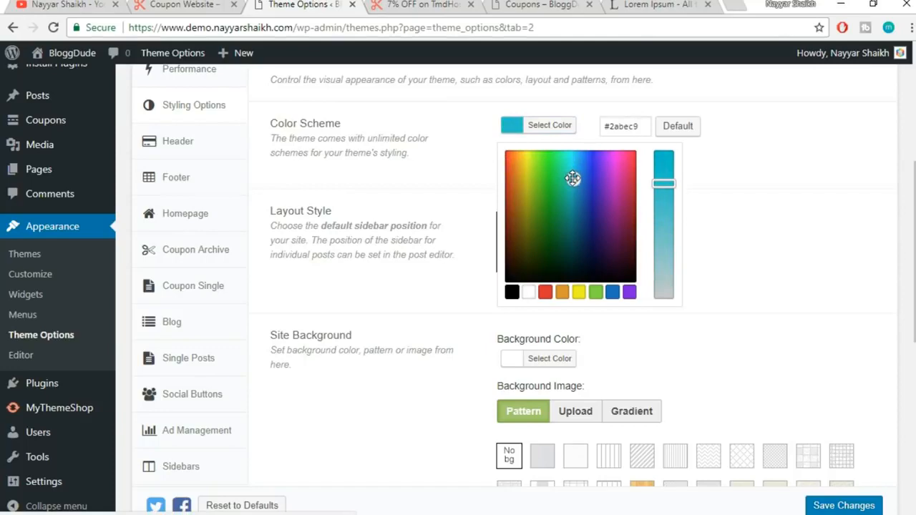
click(742, 185)
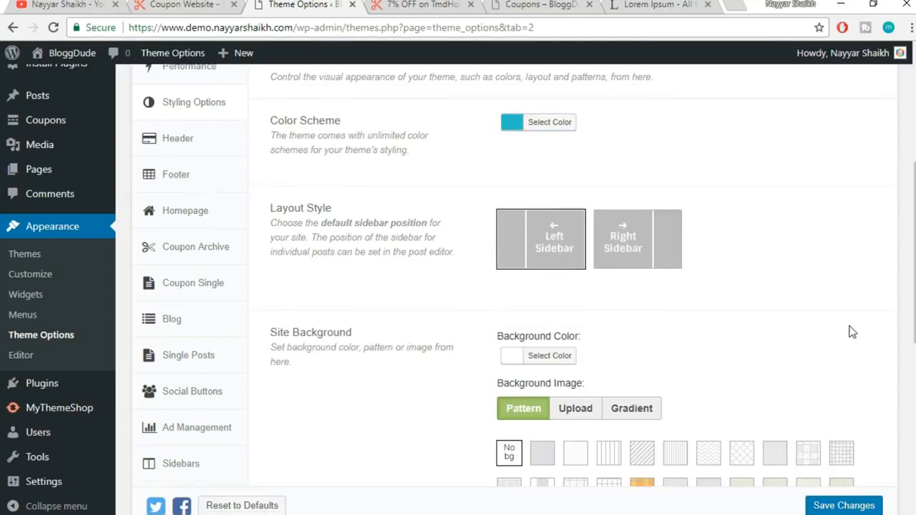
scroll(743, 365, down, 6)
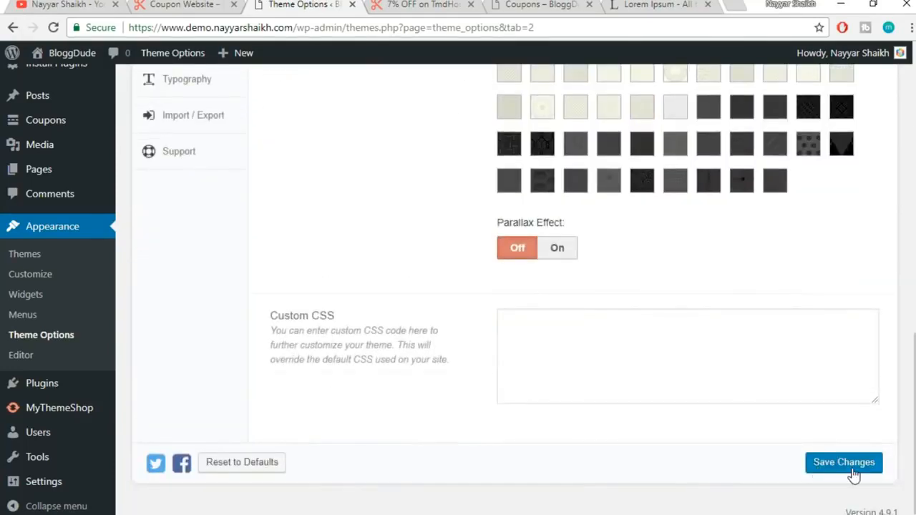
click(849, 464)
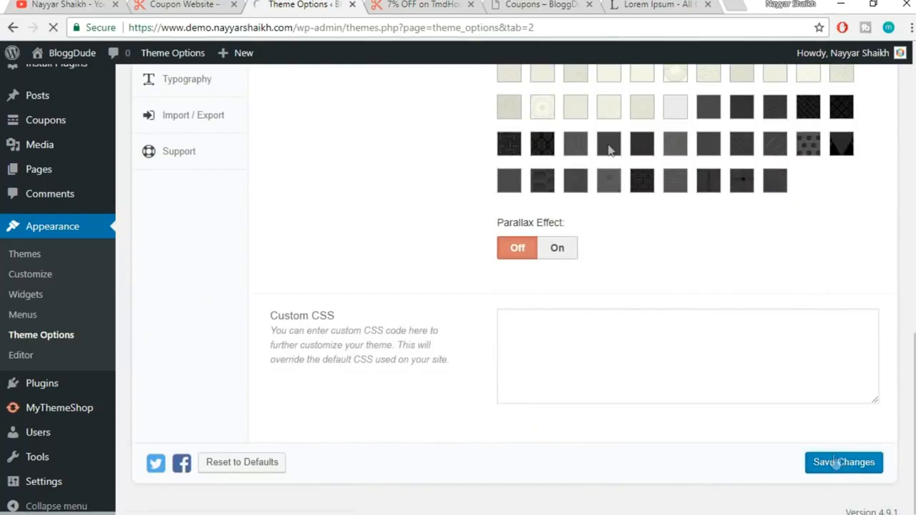
click(445, 4)
click(443, 27)
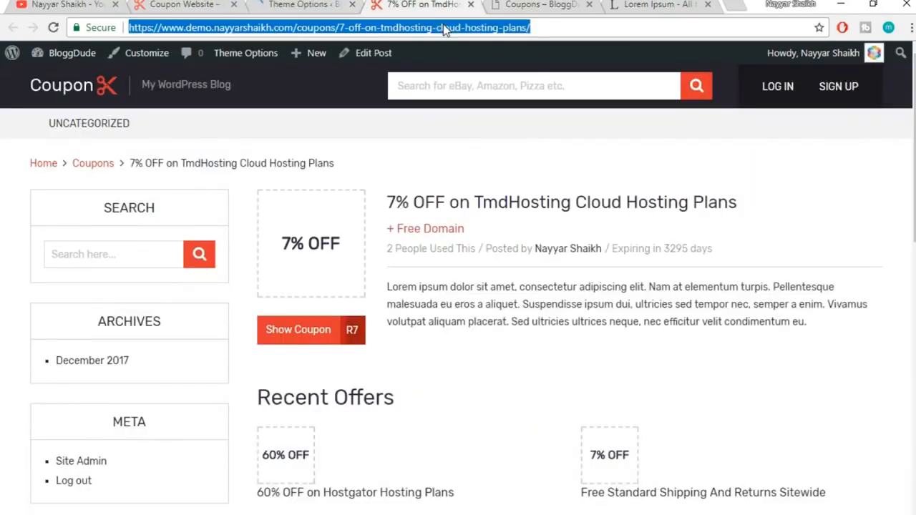
Reload the TmdHosting coupon page to preview the cyan scheme, then go back to Styling Options
key(Return)
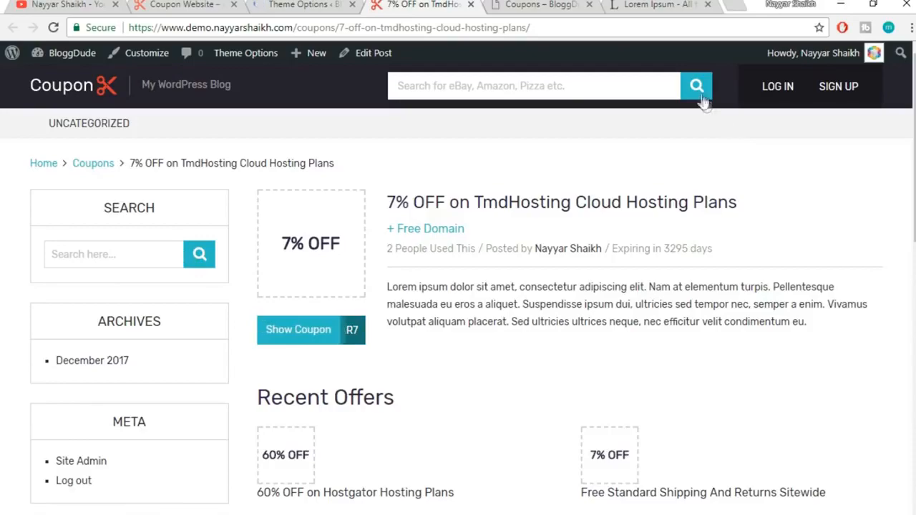
scroll(759, 286, down, 10)
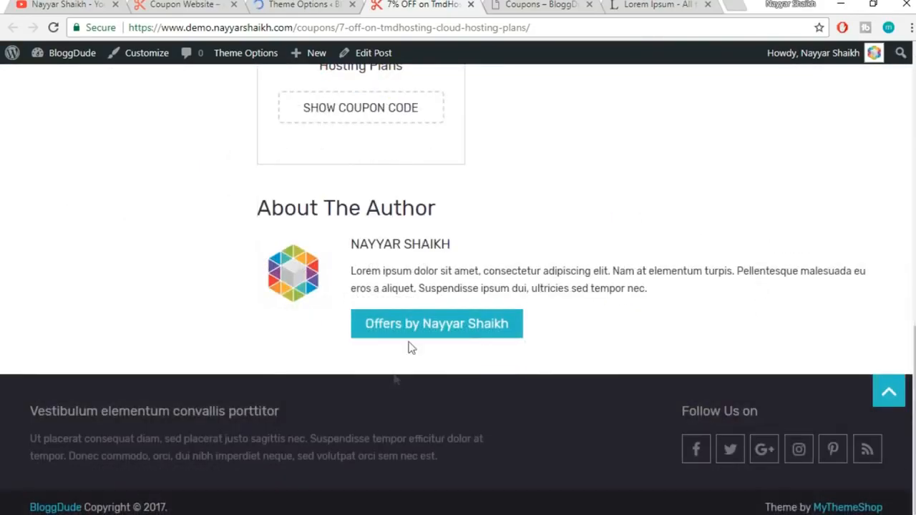
scroll(595, 383, up, 5)
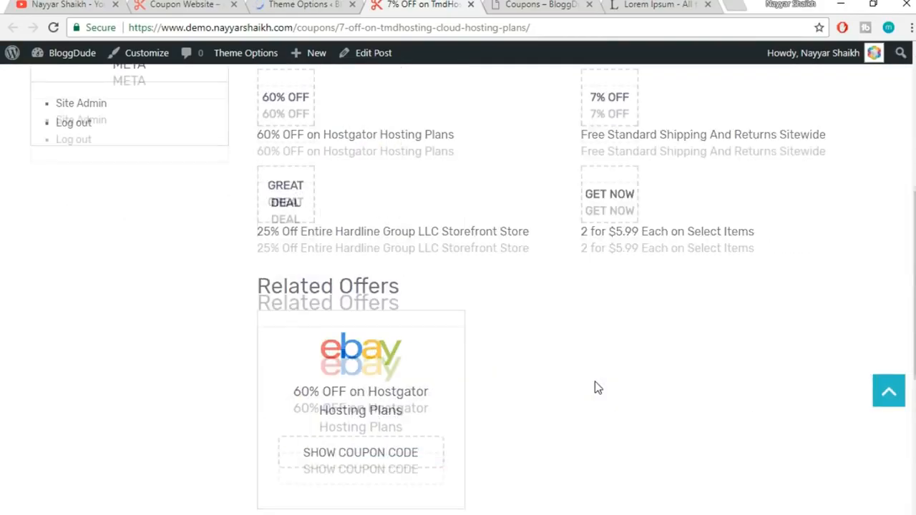
scroll(598, 387, up, 5)
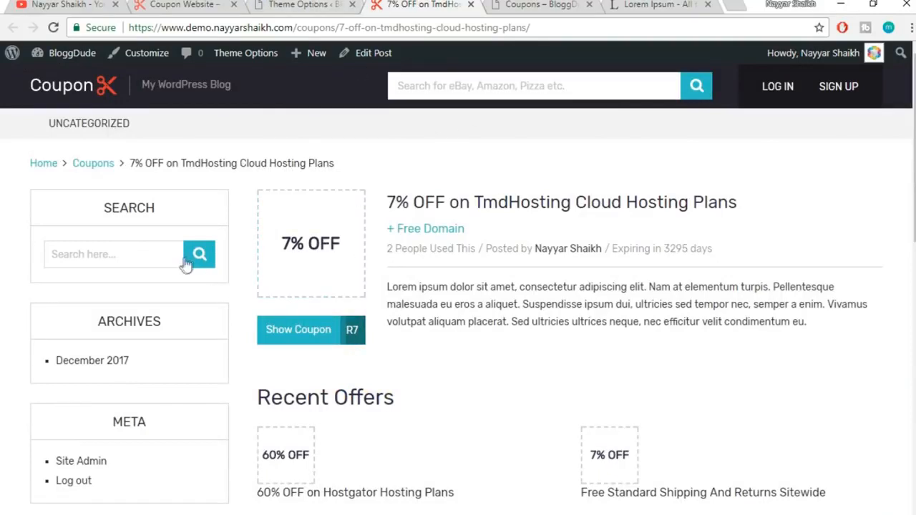
click(247, 4)
scroll(548, 315, down, 4)
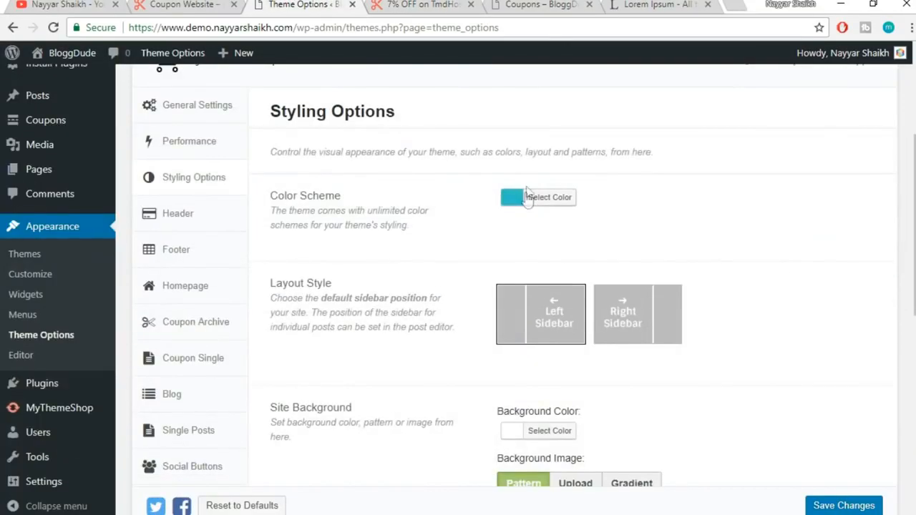
Reset the colour scheme to its default red and check the homepage and coupon page
click(526, 197)
click(676, 198)
click(751, 209)
click(174, 4)
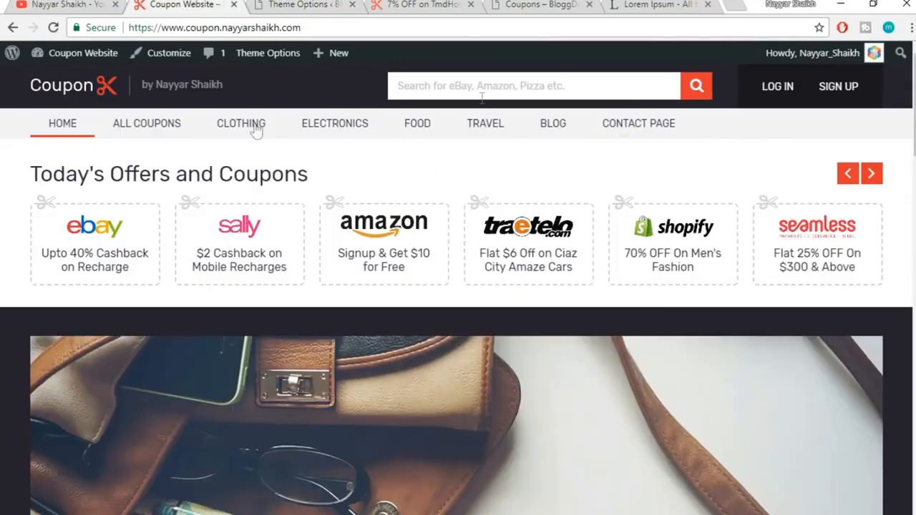
click(306, 5)
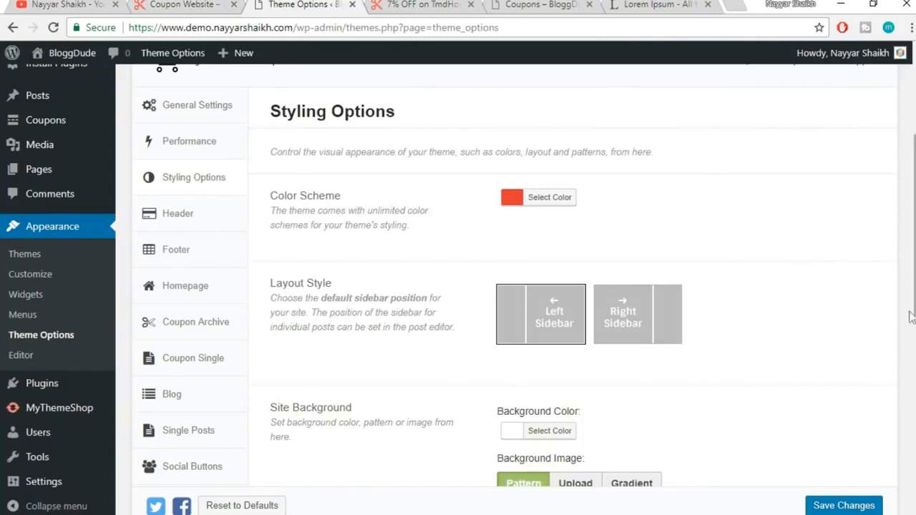
click(435, 5)
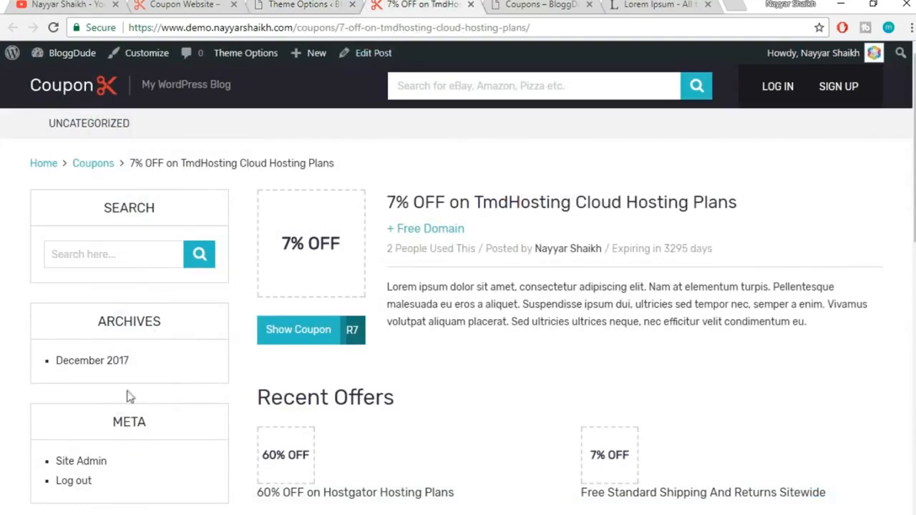
click(269, 5)
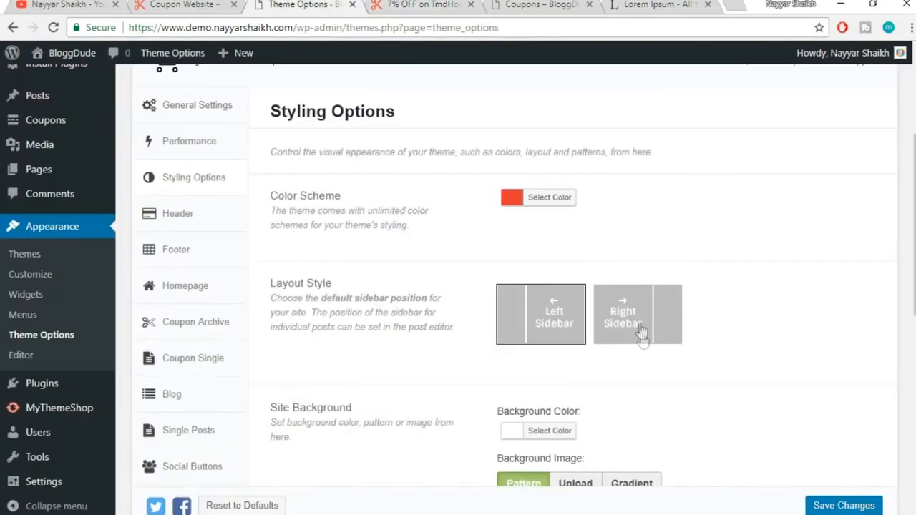
Try Right Sidebar, then return to Left Sidebar and check the live page layout
click(637, 328)
click(558, 324)
scroll(783, 315, down, 3)
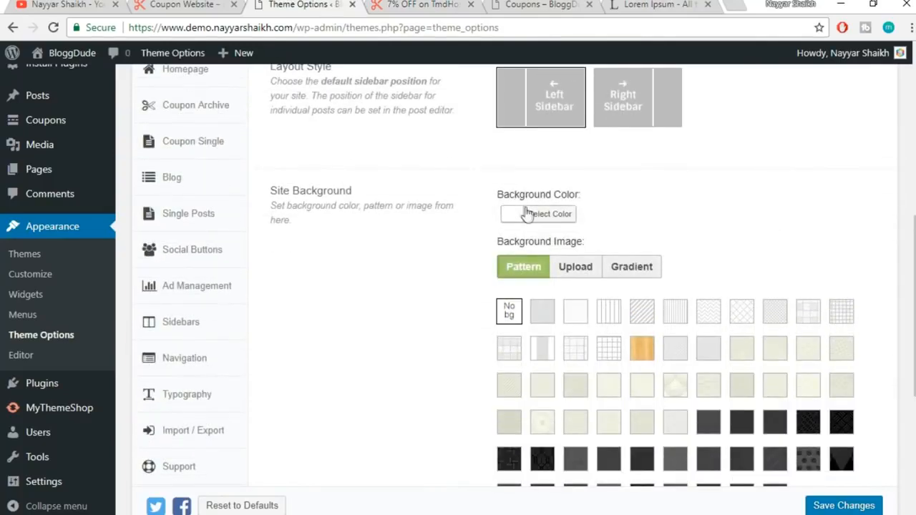
click(418, 5)
scroll(893, 259, down, 2)
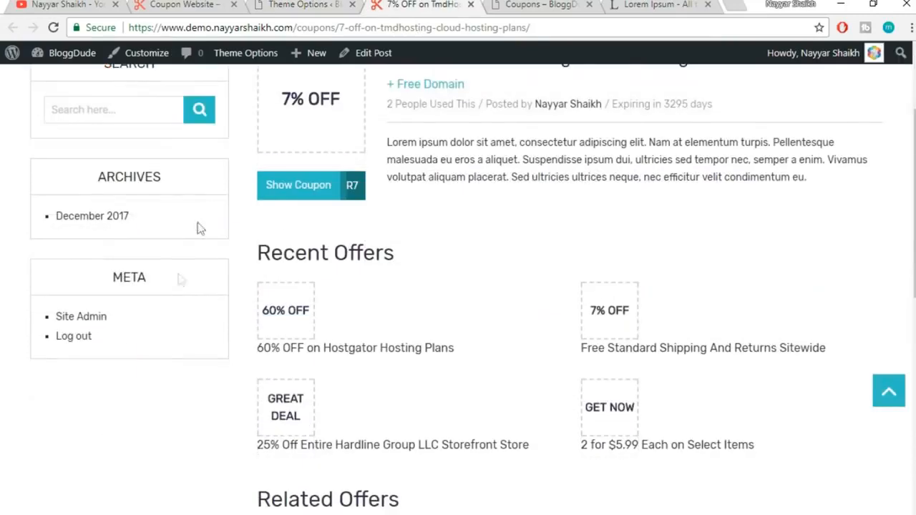
click(299, 5)
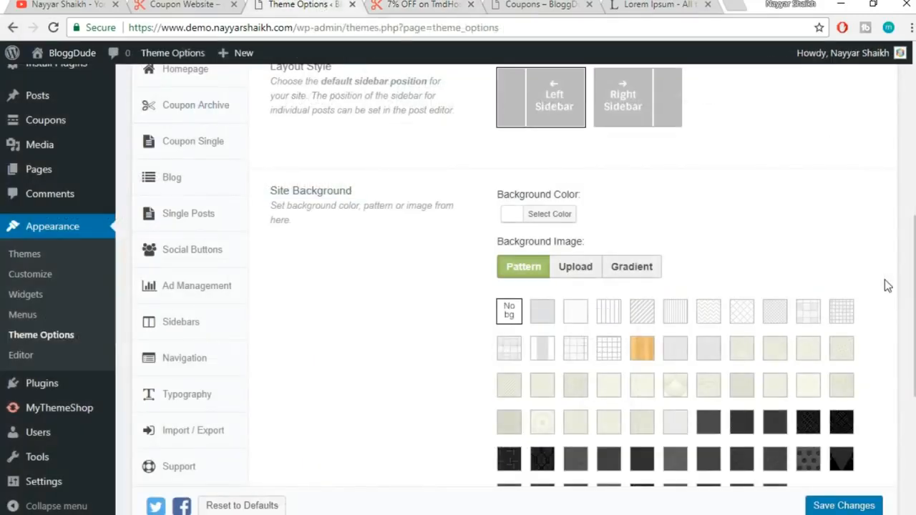
scroll(809, 279, down, 1)
scroll(701, 183, up, 1)
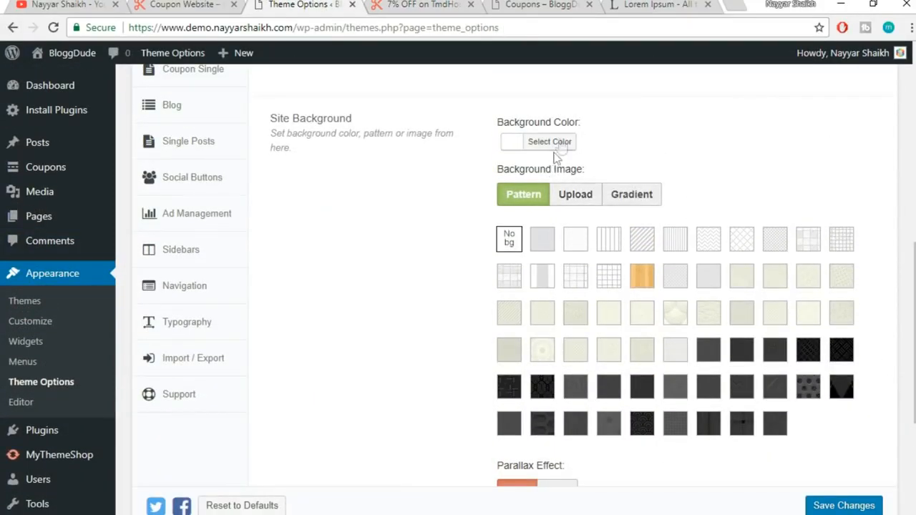
Try the background colour and uploaded image options, returning to pattern, and preview the page
click(562, 143)
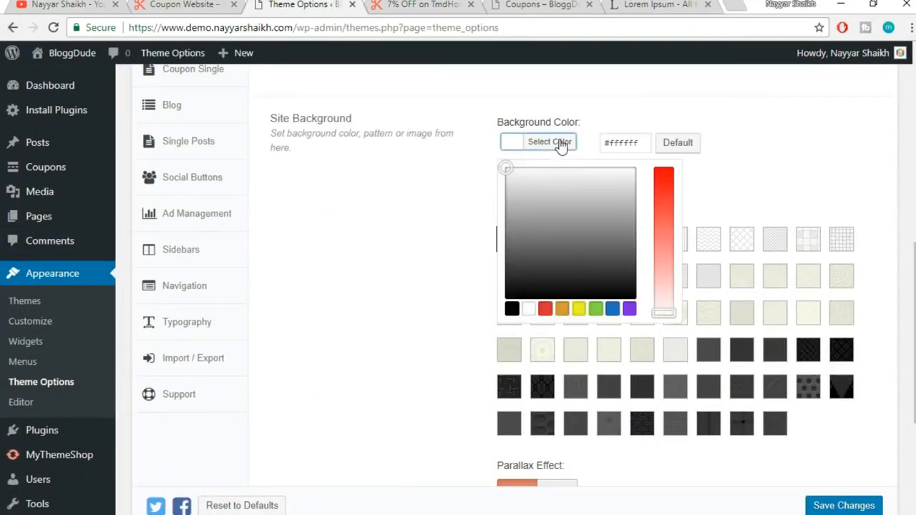
click(755, 188)
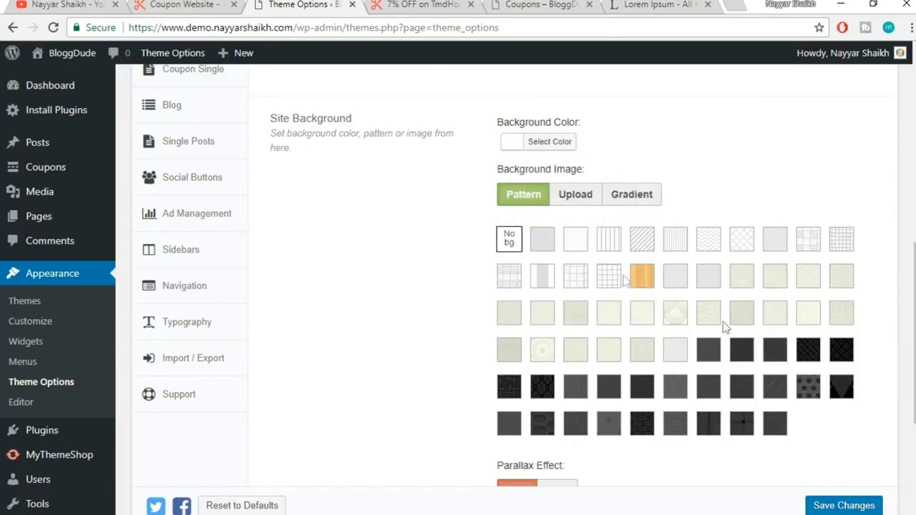
click(577, 200)
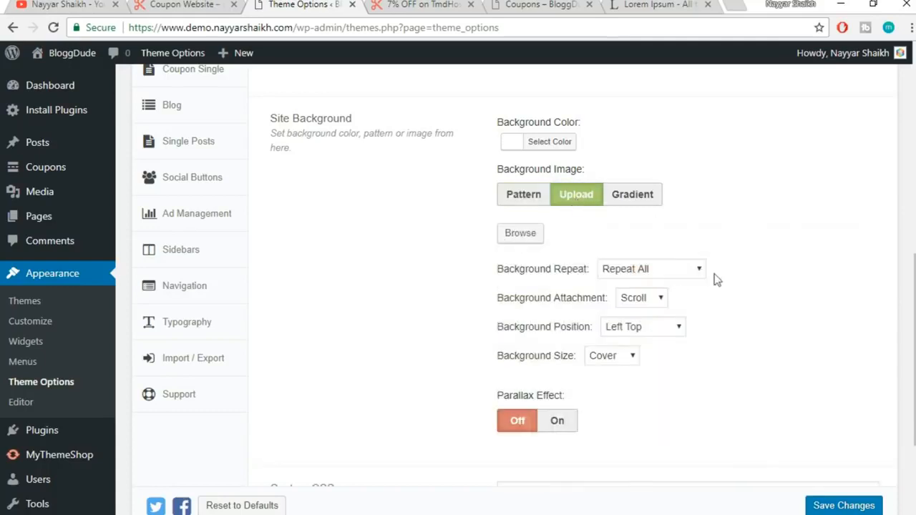
click(521, 194)
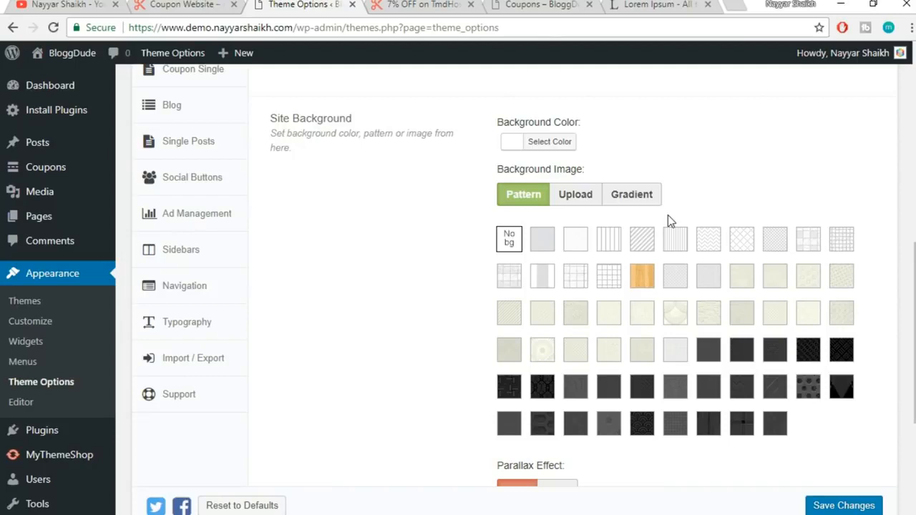
click(548, 141)
click(759, 151)
click(422, 4)
scroll(608, 321, up, 3)
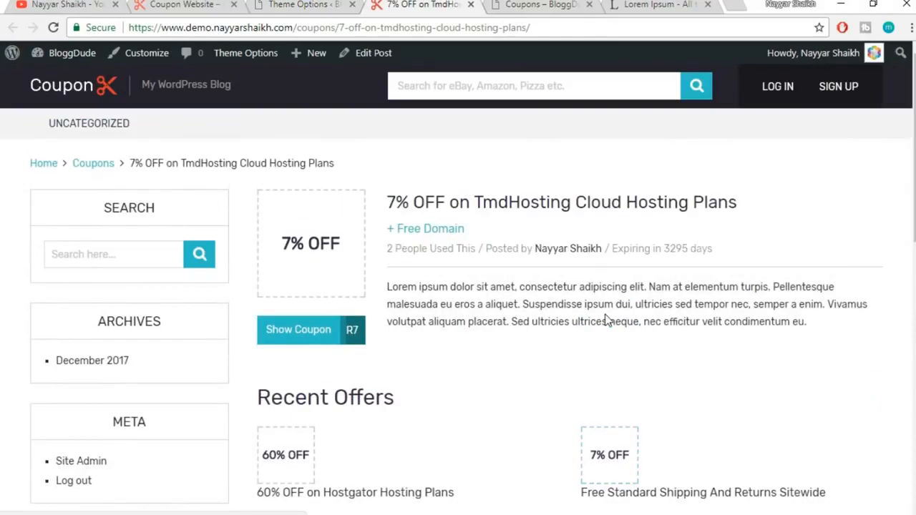
click(337, 4)
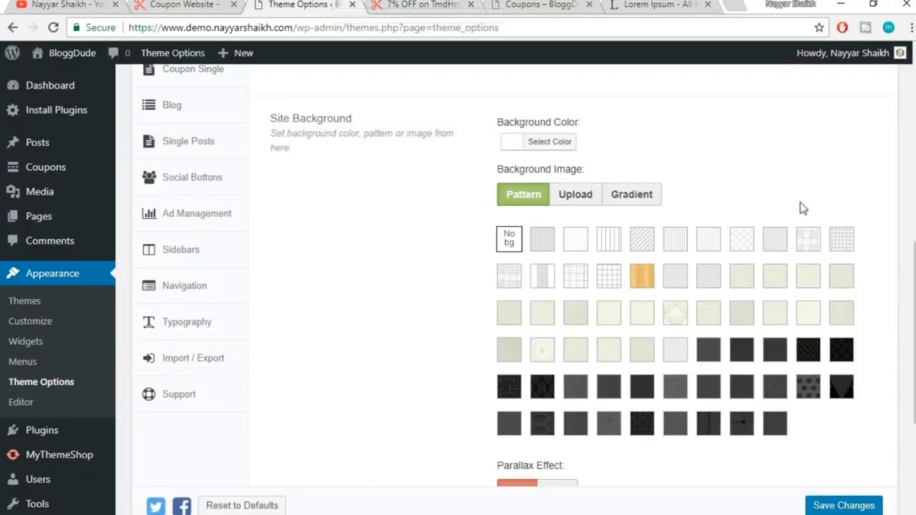
Keep the pattern background with Custom CSS empty and save the Styling Options
click(564, 145)
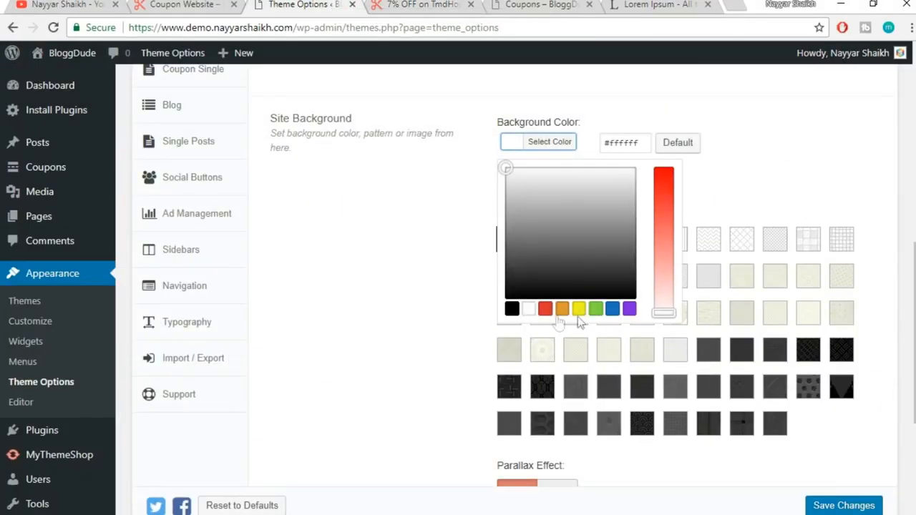
click(780, 203)
scroll(783, 207, down, 1)
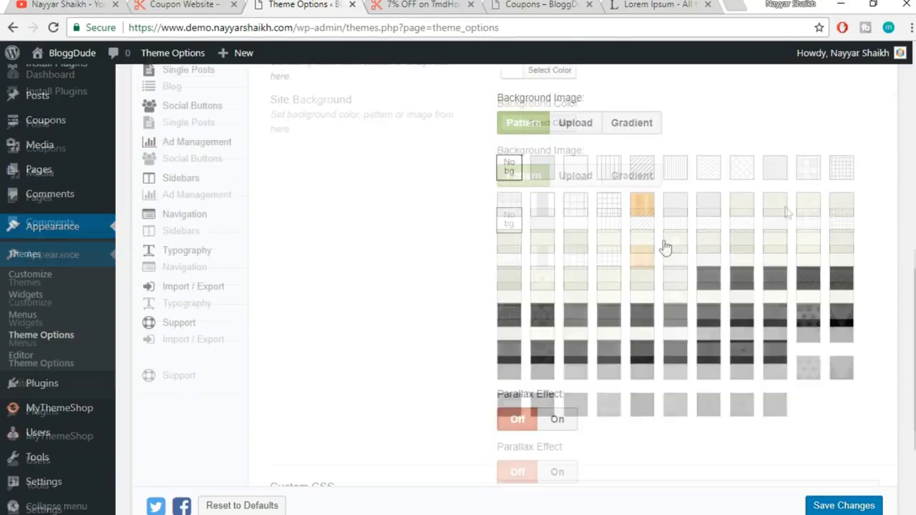
click(579, 126)
click(523, 123)
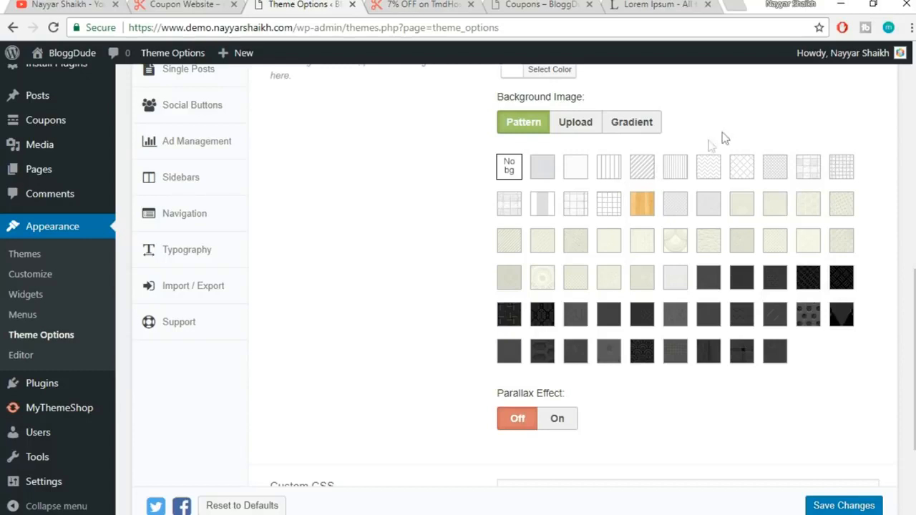
click(576, 125)
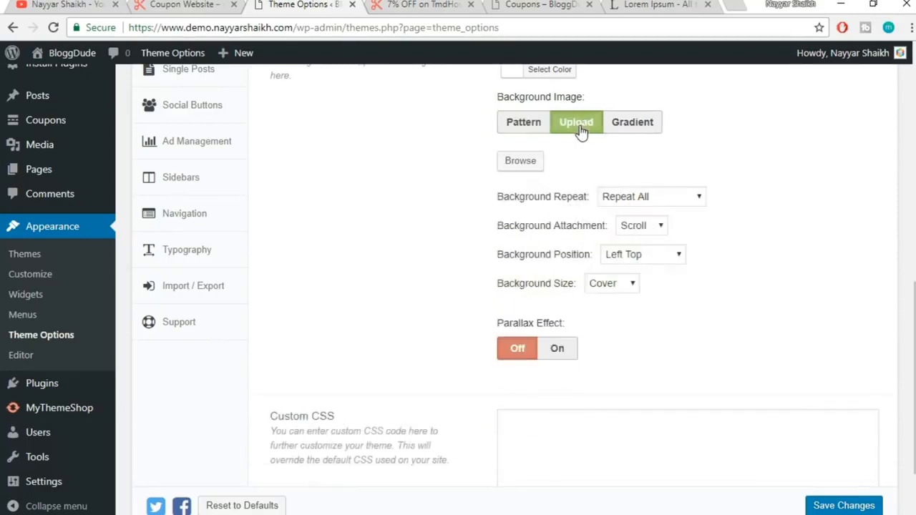
scroll(818, 168, up, 1)
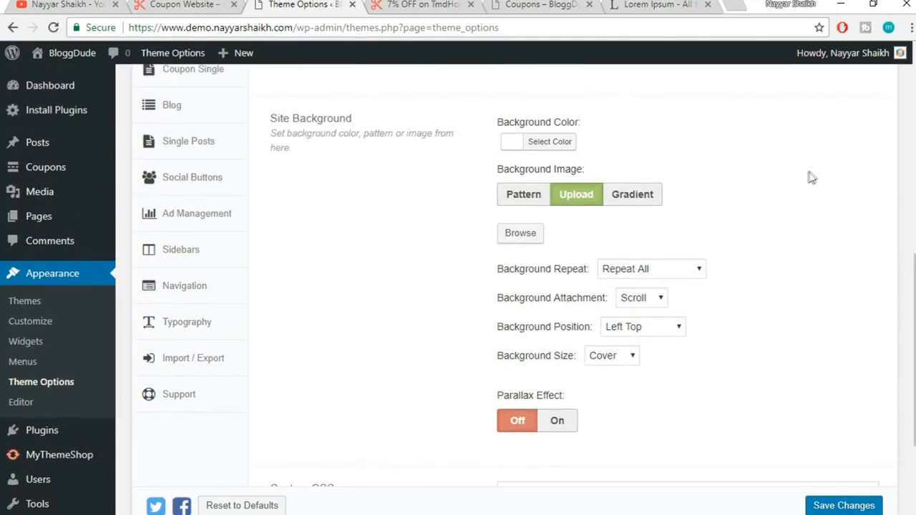
click(535, 196)
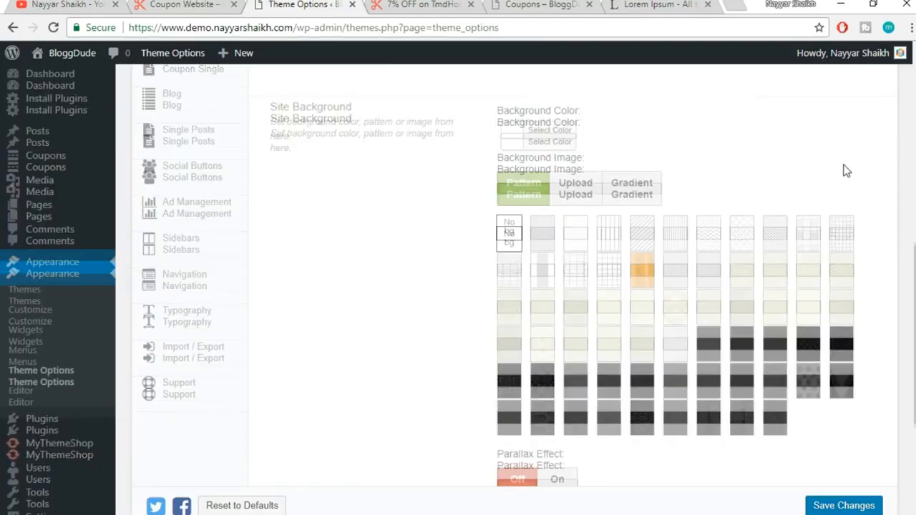
scroll(844, 170, down, 3)
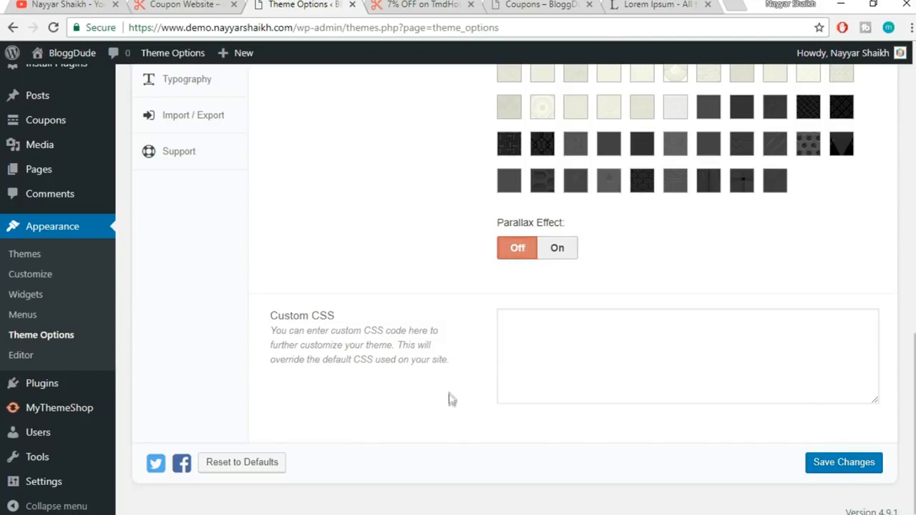
click(605, 337)
click(841, 467)
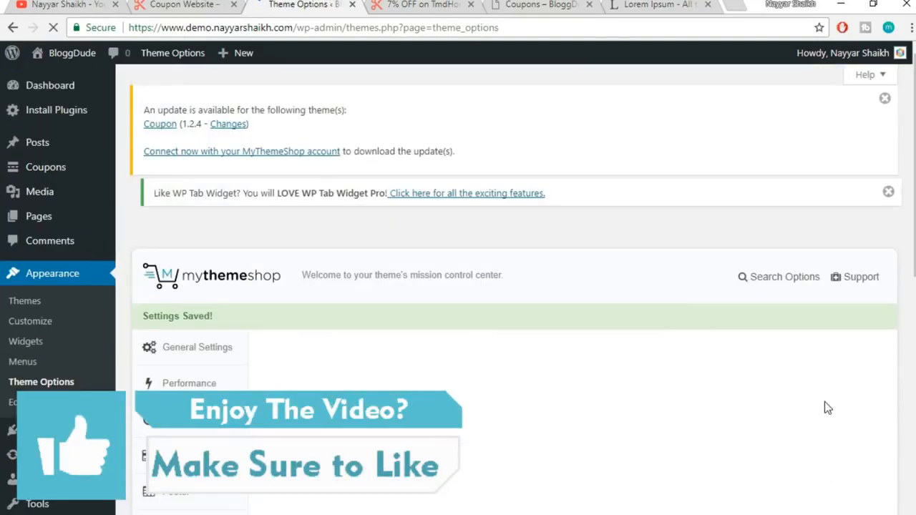
Open the Header's top bar background colour picker, comparing against the live top bar
click(432, 4)
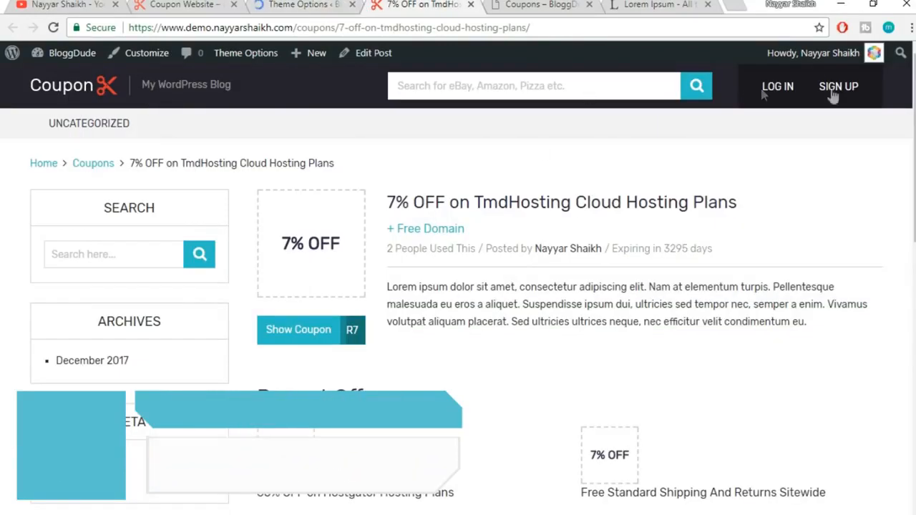
click(323, 5)
scroll(521, 232, down, 4)
click(206, 217)
scroll(687, 206, down, 1)
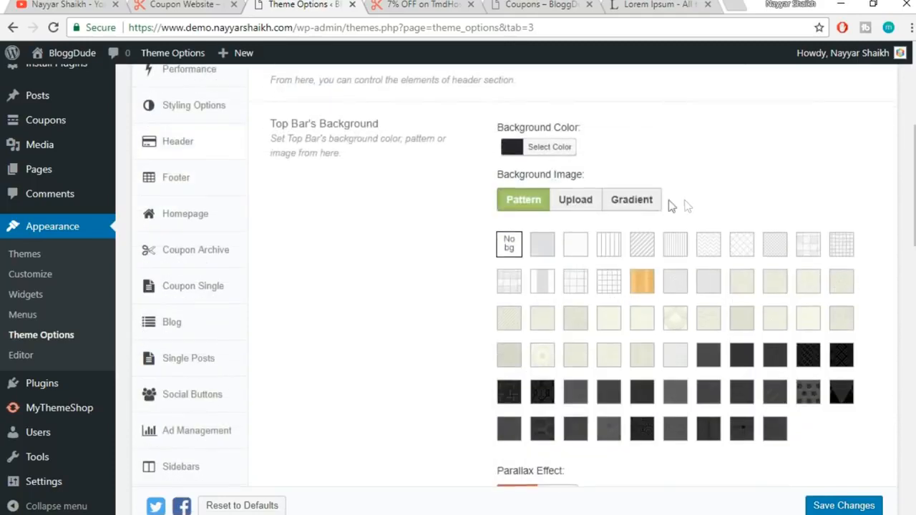
click(558, 150)
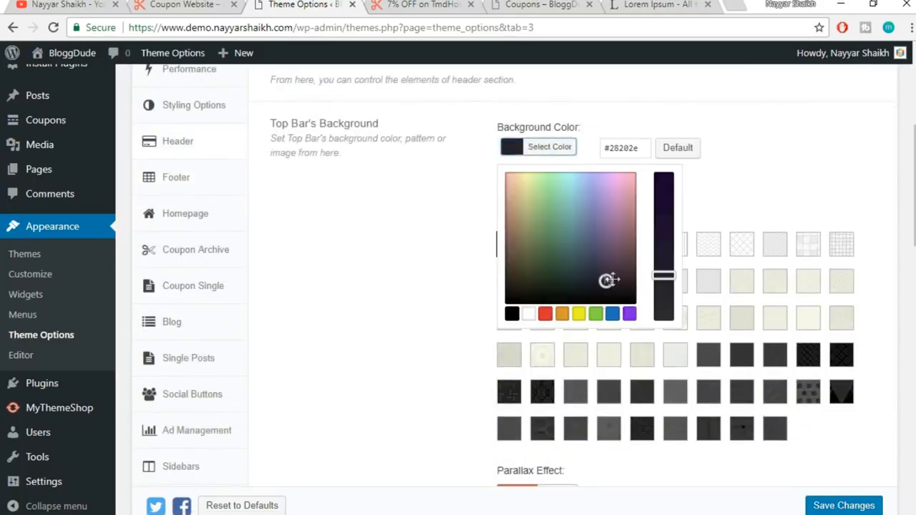
click(424, 4)
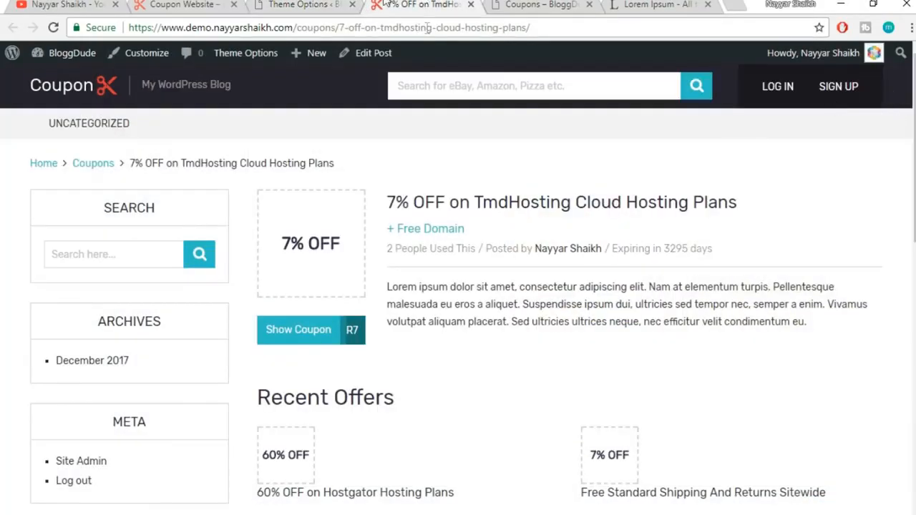
click(344, 5)
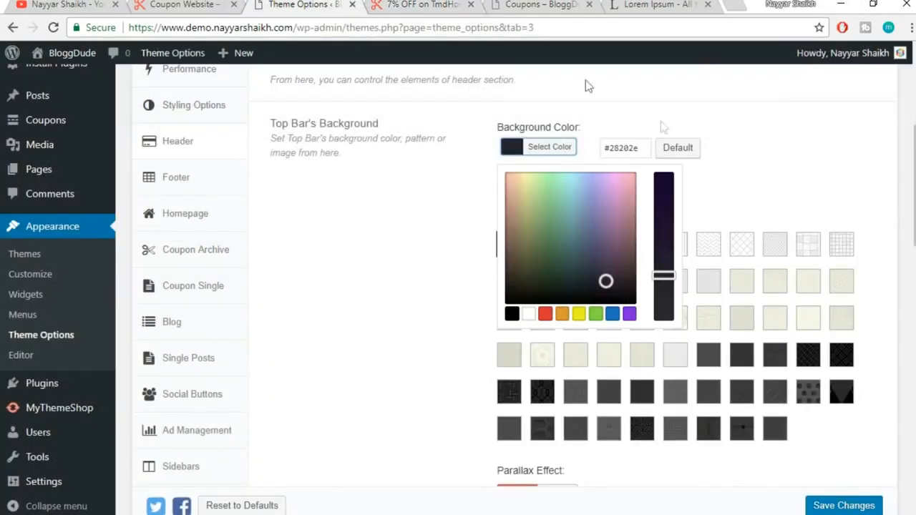
Set the top bar background to red #dd3333 and preview the coupon page
click(546, 315)
click(734, 191)
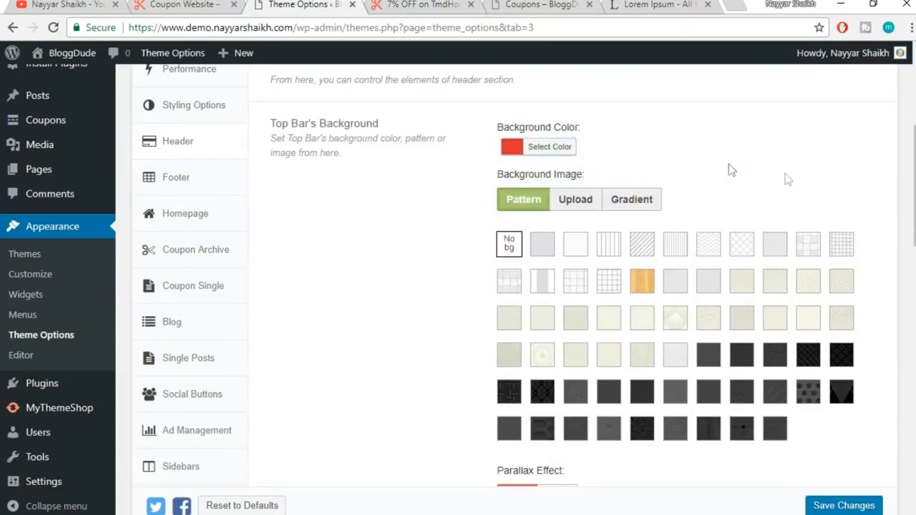
click(403, 4)
scroll(810, 325, down, 2)
scroll(809, 332, up, 2)
click(308, 4)
click(410, 4)
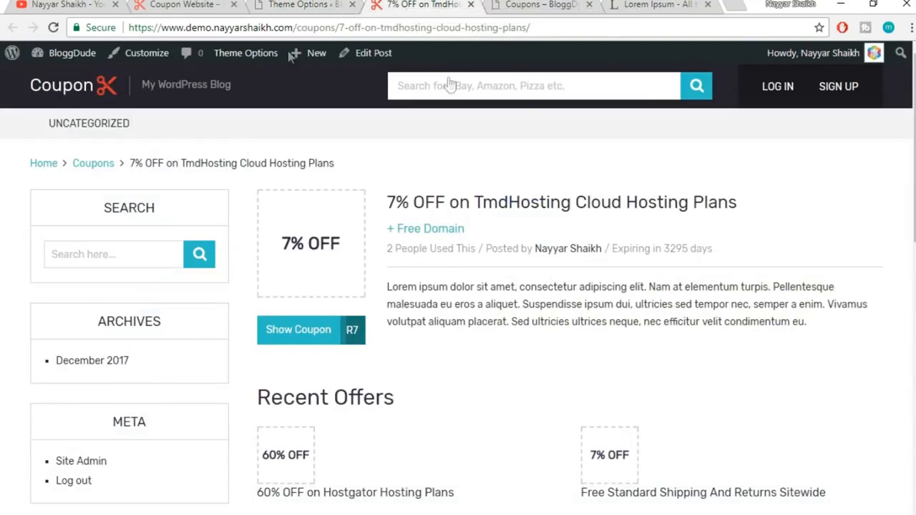
Switch the top bar to a gradient running from red to blue
click(344, 4)
click(647, 200)
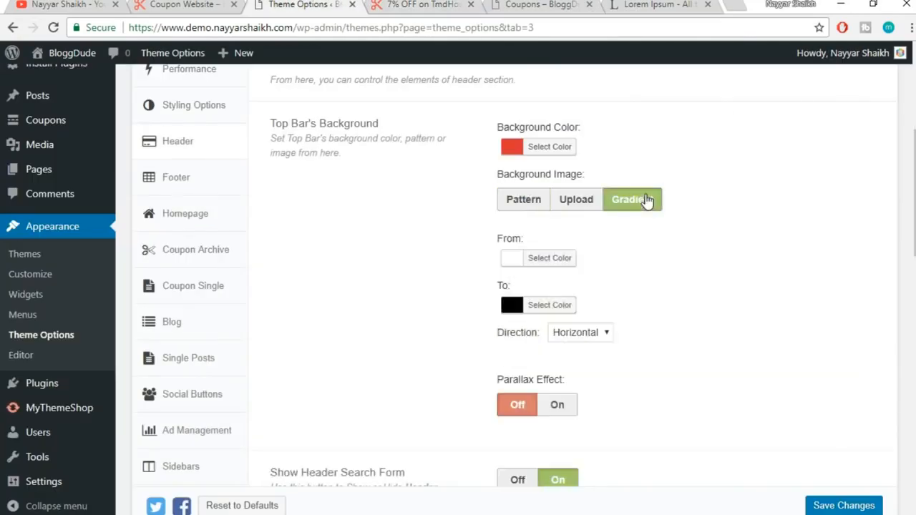
scroll(711, 210, down, 1)
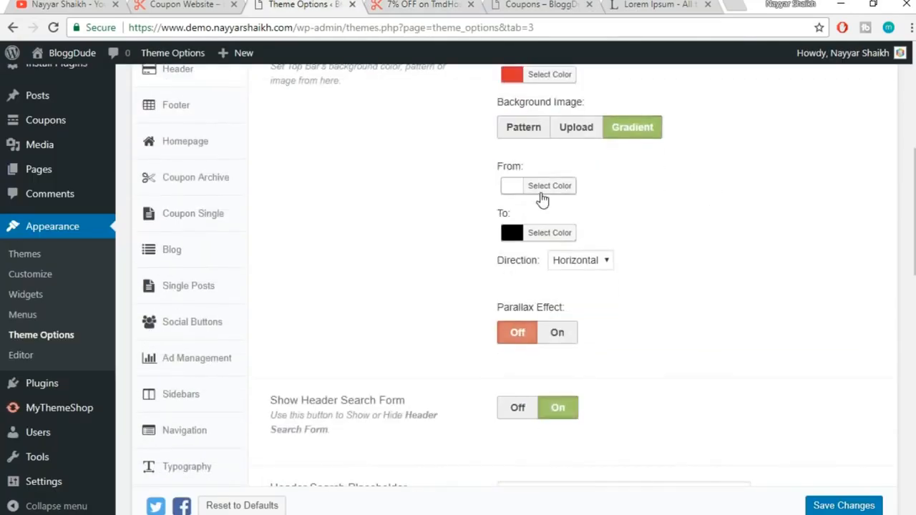
click(544, 189)
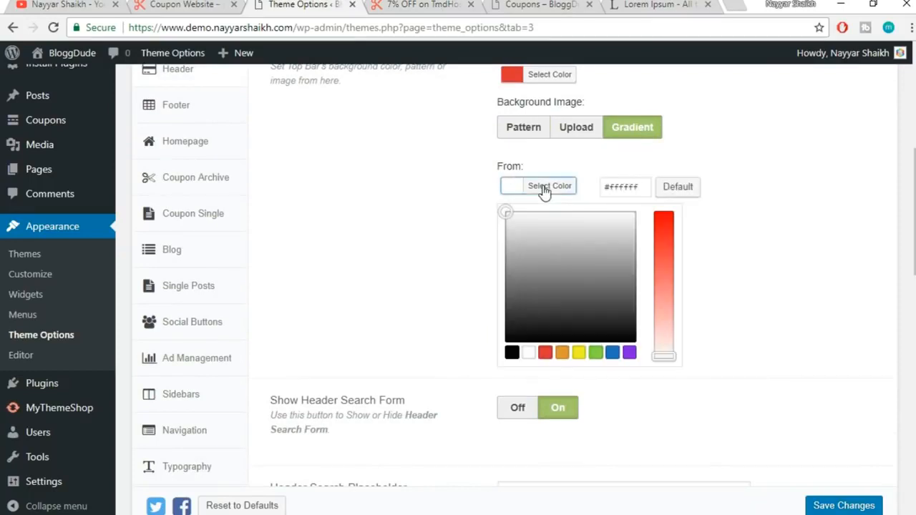
click(545, 353)
click(716, 187)
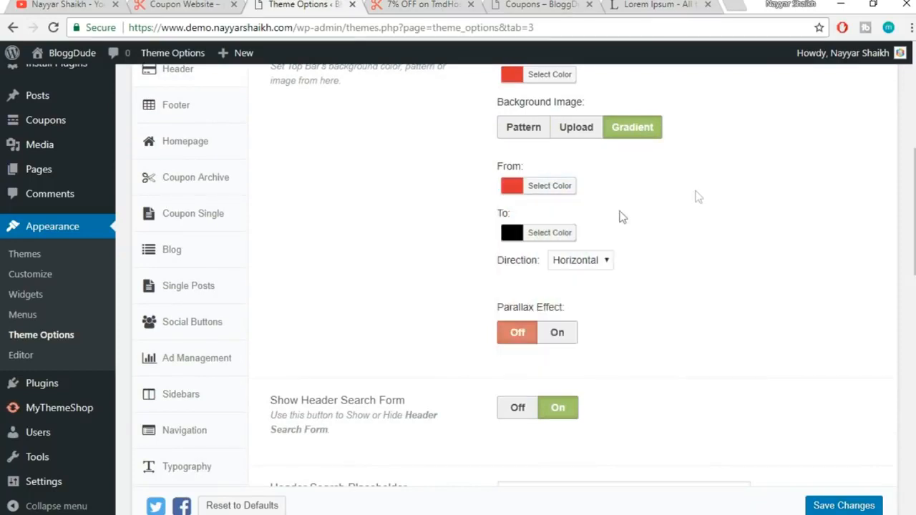
click(564, 238)
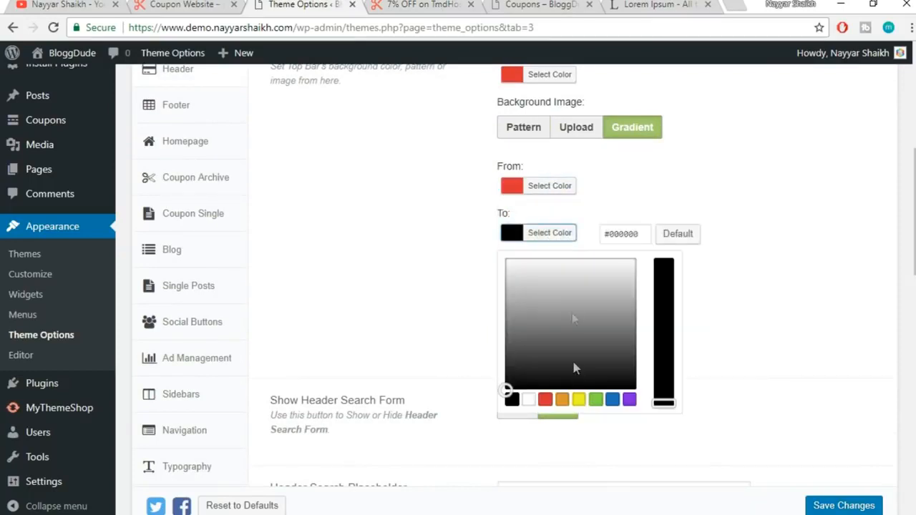
click(612, 399)
click(736, 153)
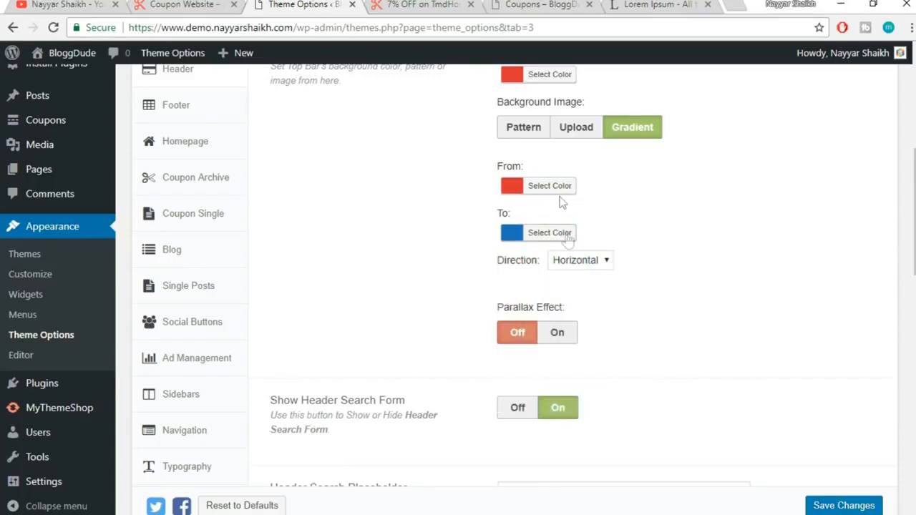
Save the gradient and reload the coupon page to see the new header
click(844, 505)
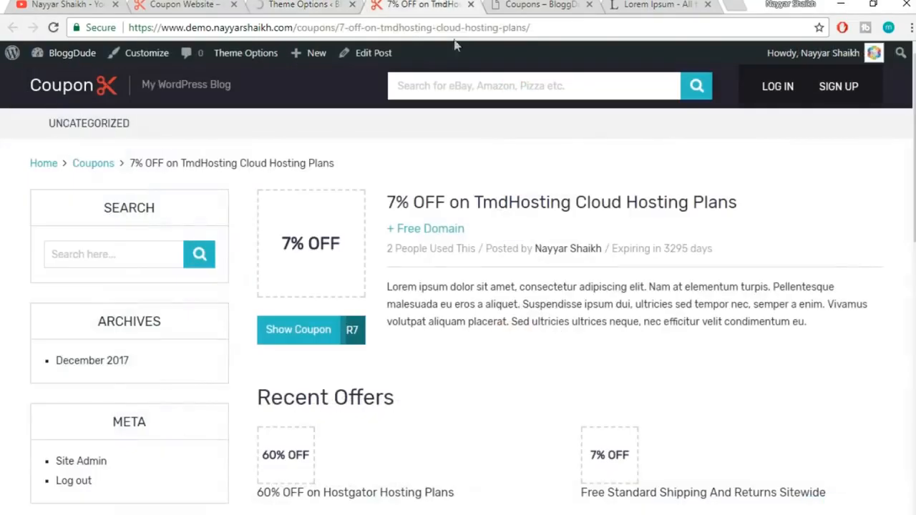
click(422, 4)
click(394, 28)
key(Return)
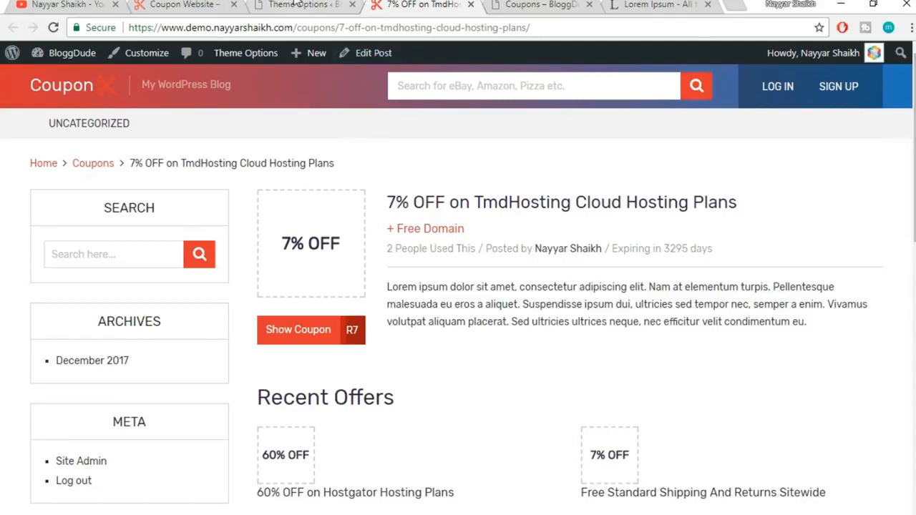
key(ctrl+shift+Tab)
scroll(710, 269, down, 5)
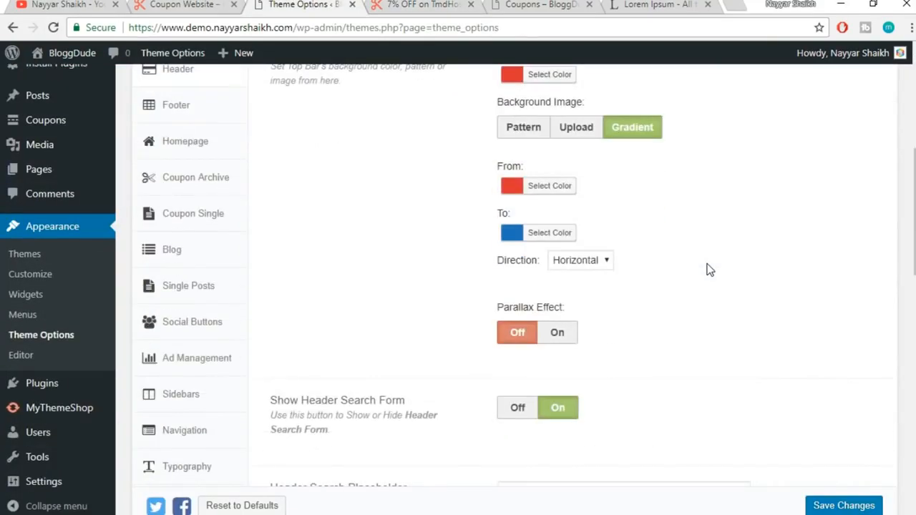
Reset gradient From to white, To to black, and the background colour to dark grey
click(555, 187)
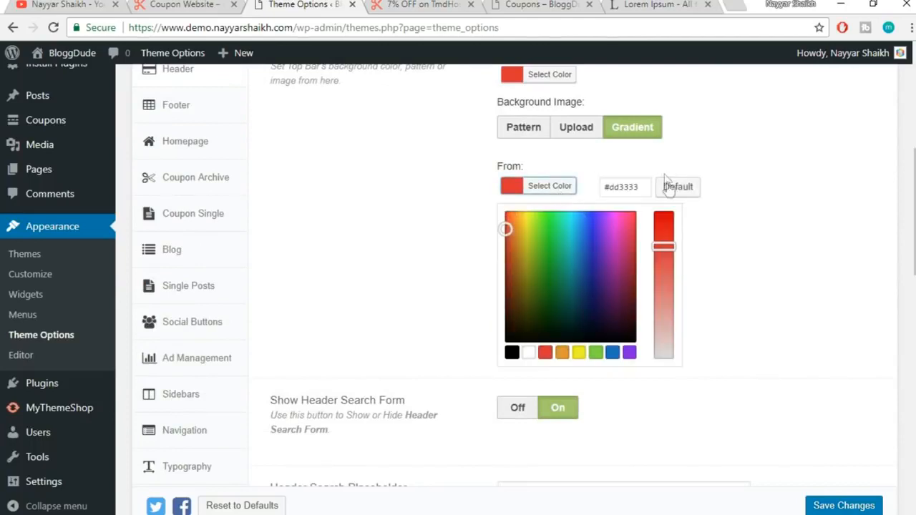
click(687, 190)
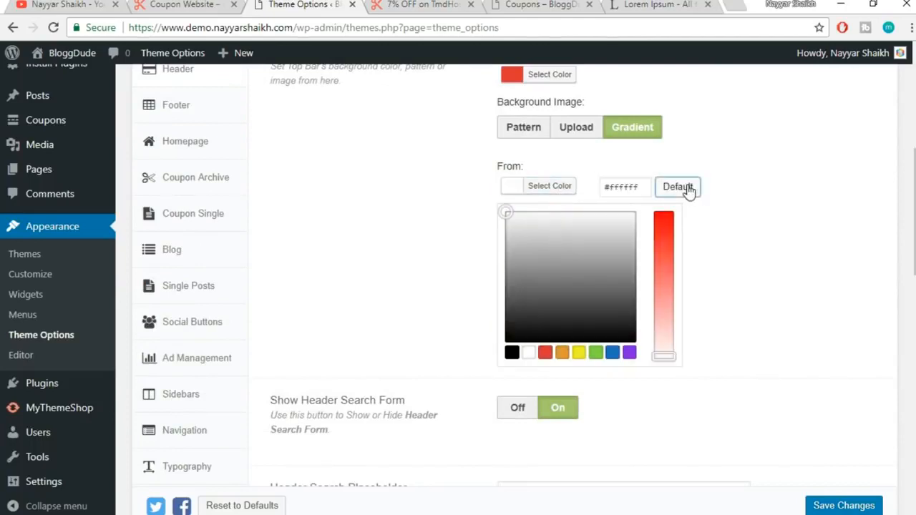
click(567, 187)
click(561, 234)
click(677, 233)
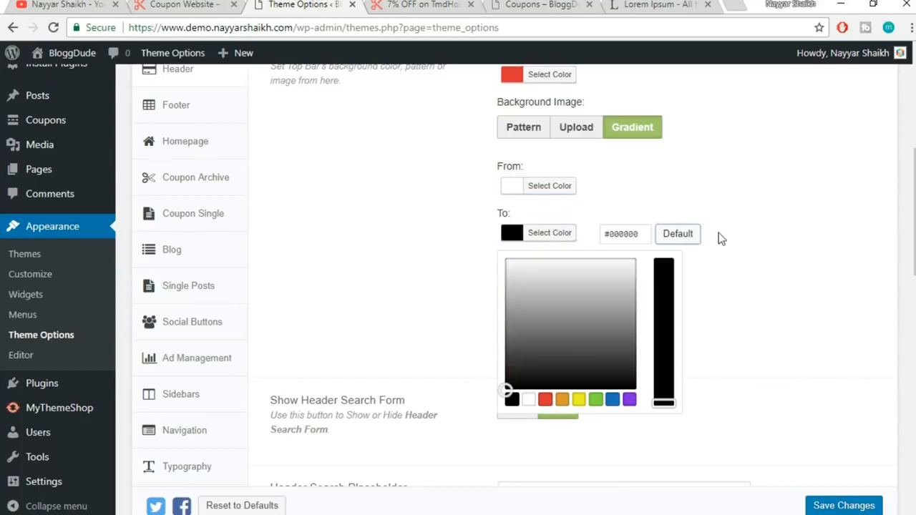
click(586, 239)
scroll(720, 250, up, 2)
click(557, 222)
click(689, 220)
click(793, 211)
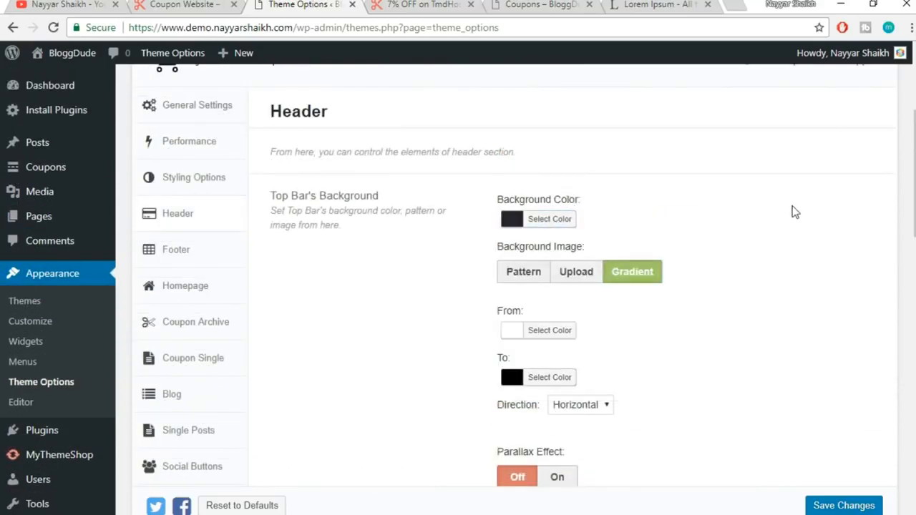
scroll(794, 211, down, 1)
scroll(794, 211, down, 3)
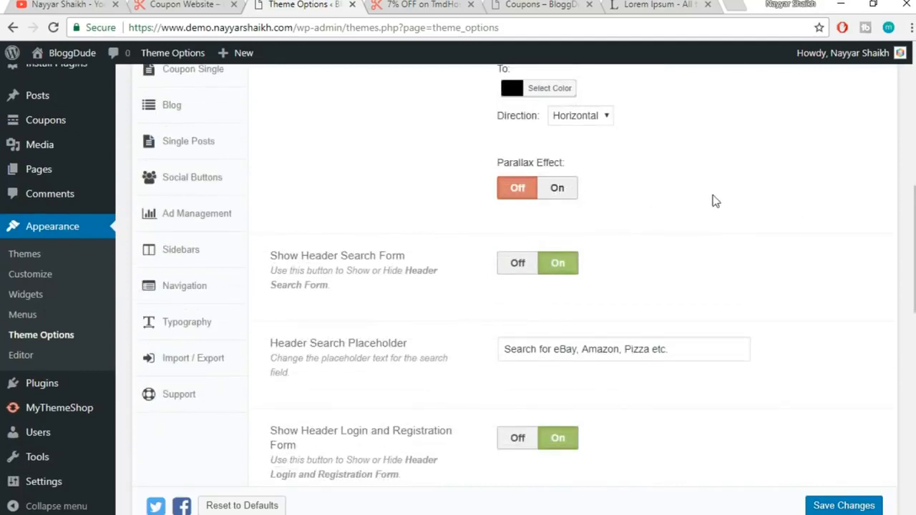
scroll(714, 203, down, 1)
scroll(717, 206, down, 1)
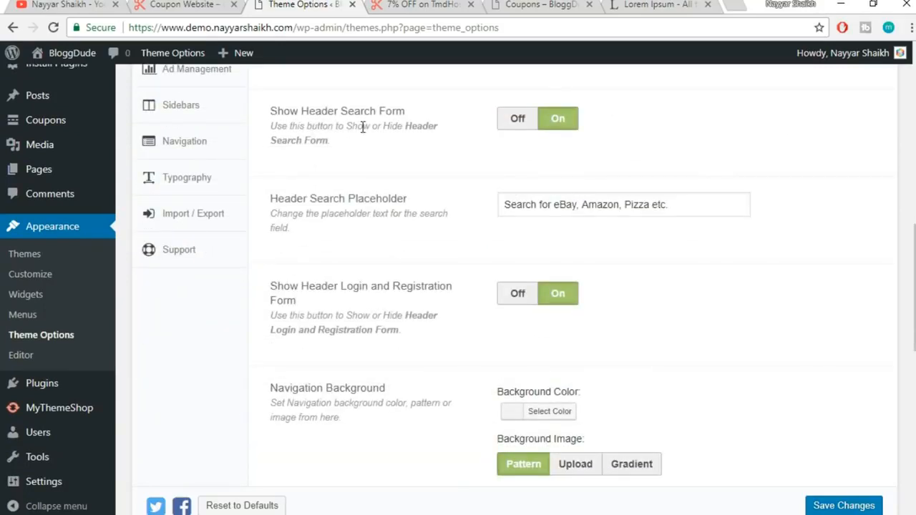
click(422, 4)
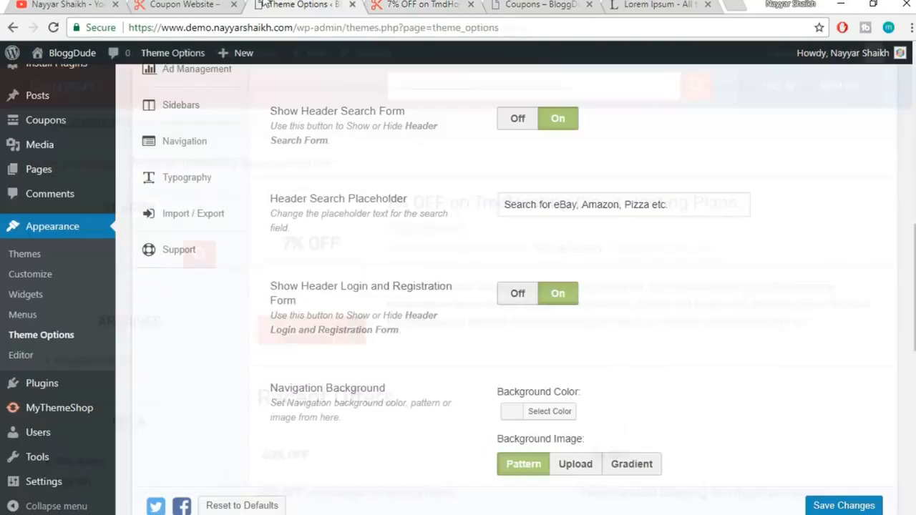
click(300, 5)
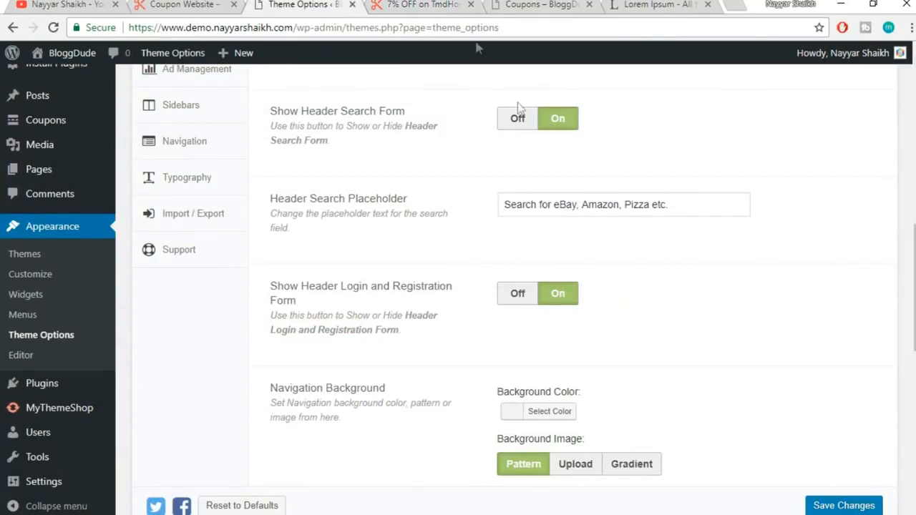
click(422, 5)
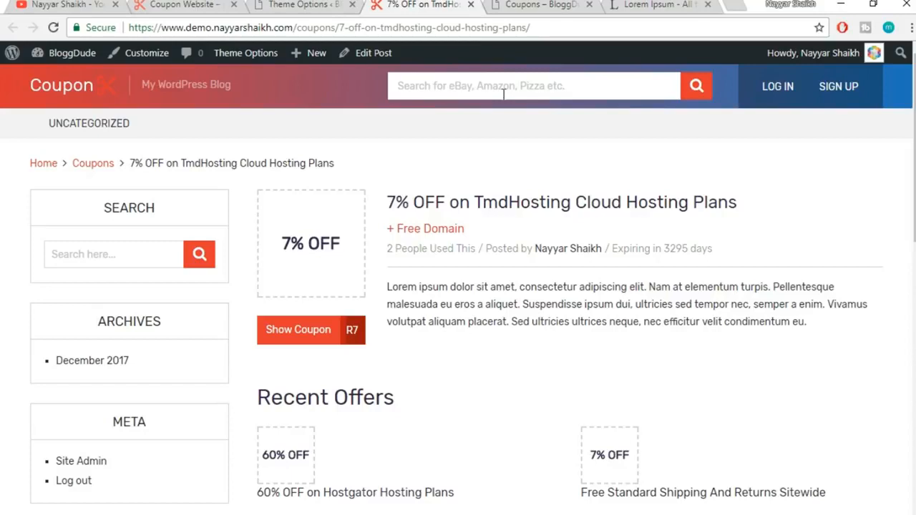
click(312, 5)
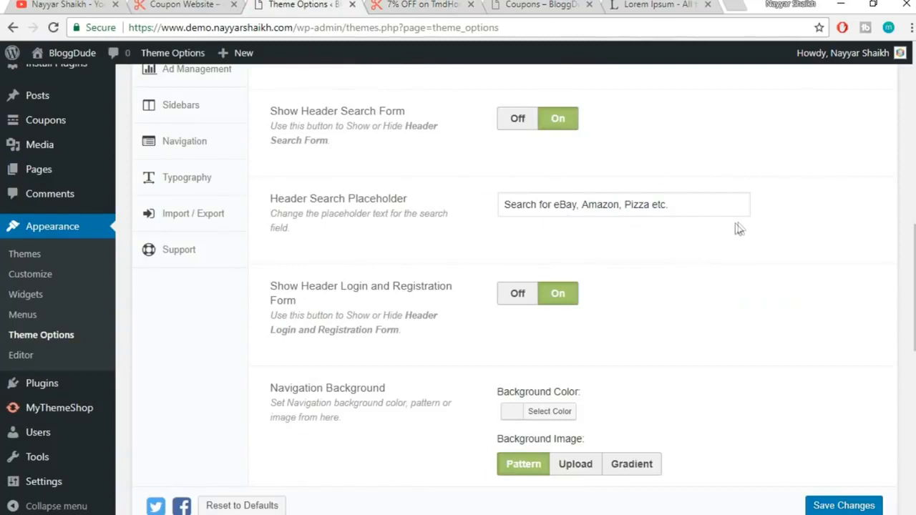
drag(707, 199, 491, 201)
click(556, 225)
click(433, 4)
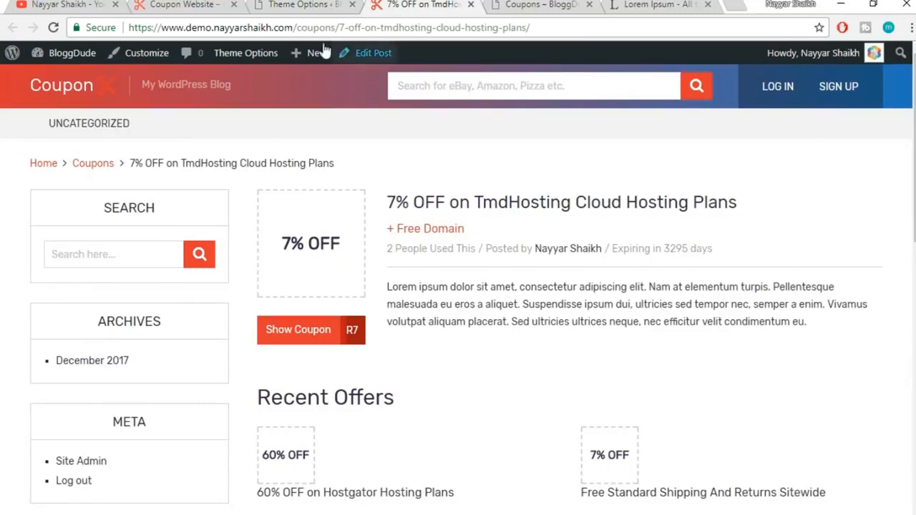
click(301, 4)
scroll(761, 268, down, 2)
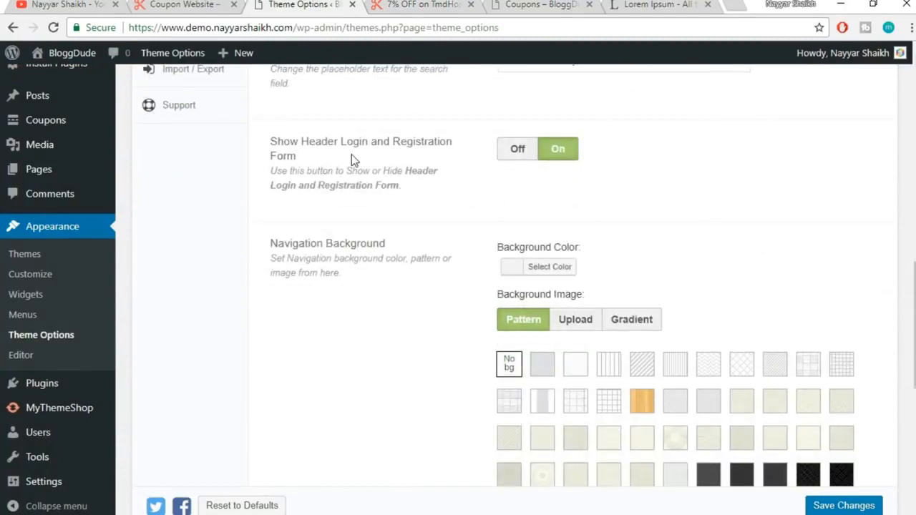
click(422, 5)
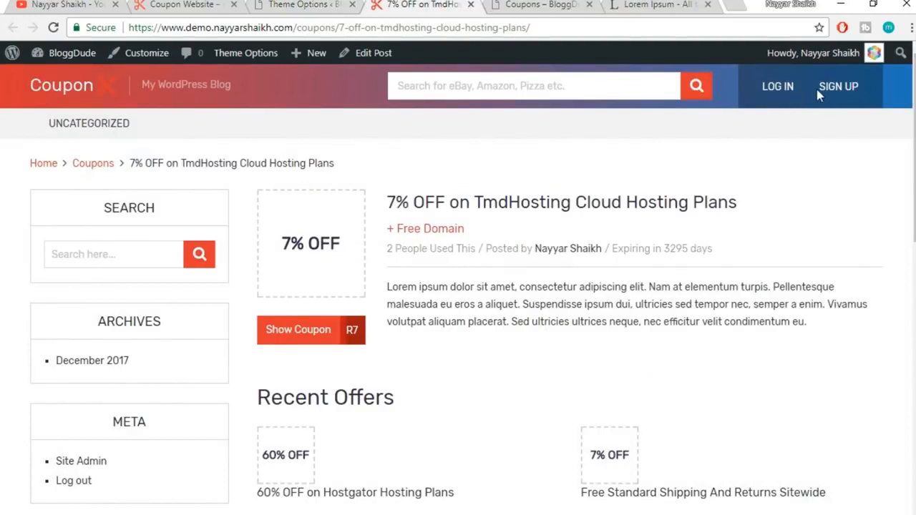
click(296, 4)
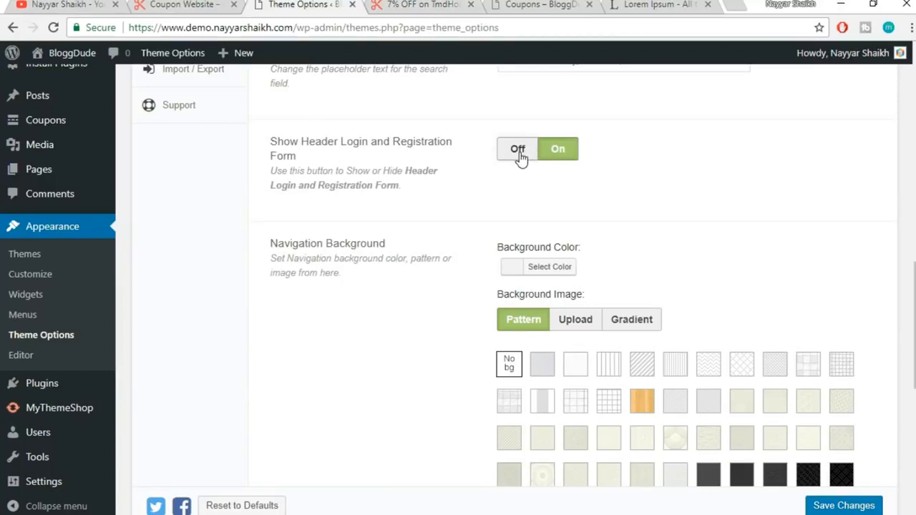
click(518, 150)
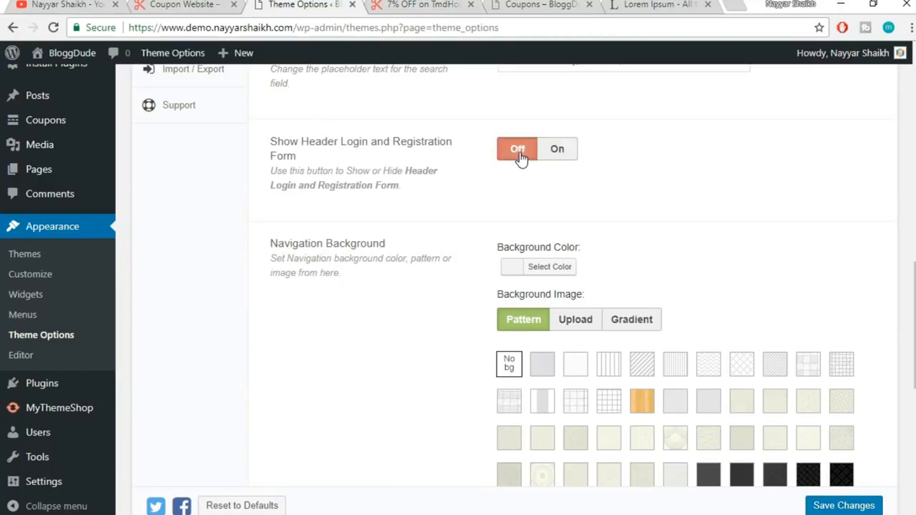
click(555, 162)
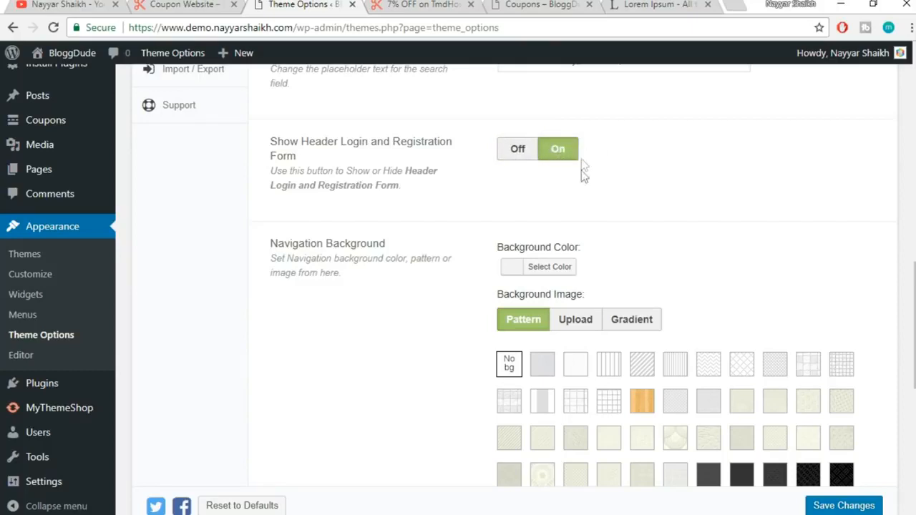
click(514, 153)
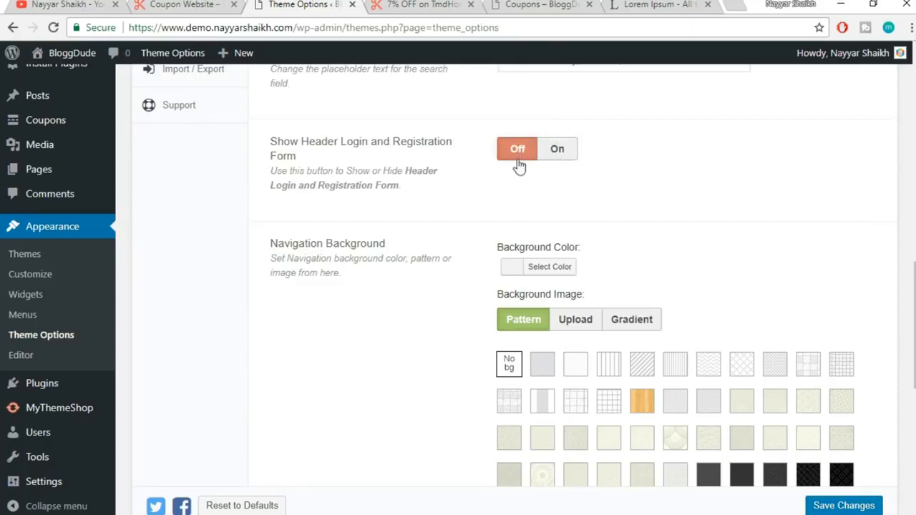
click(556, 150)
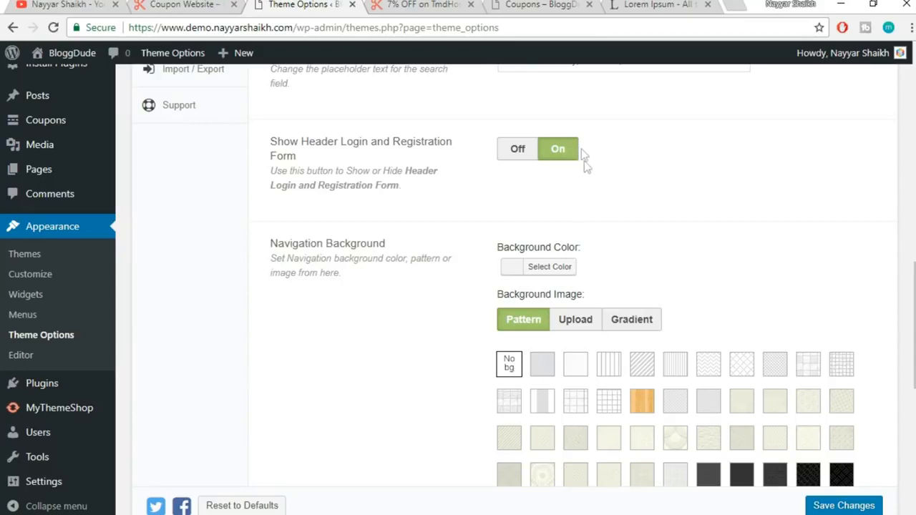
scroll(704, 222, down, 1)
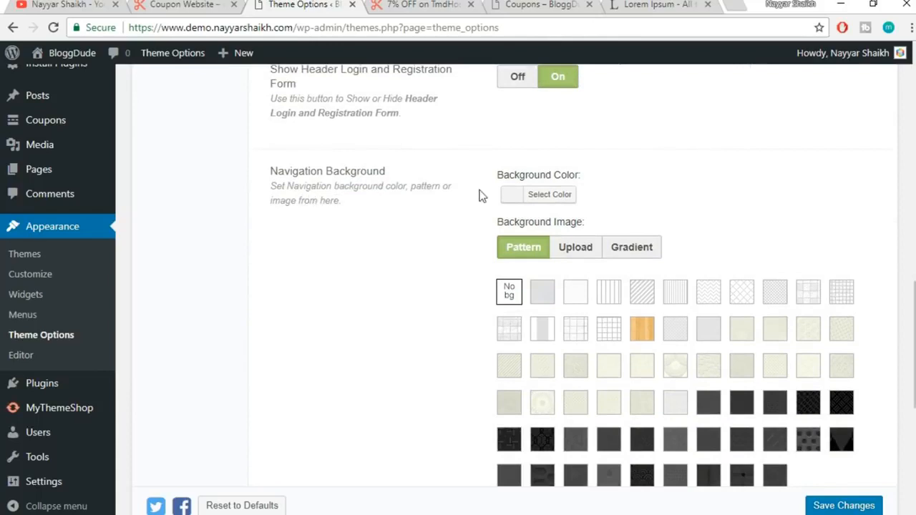
Set the Navigation Background colour to the yellow swatch #eeee22
click(430, 11)
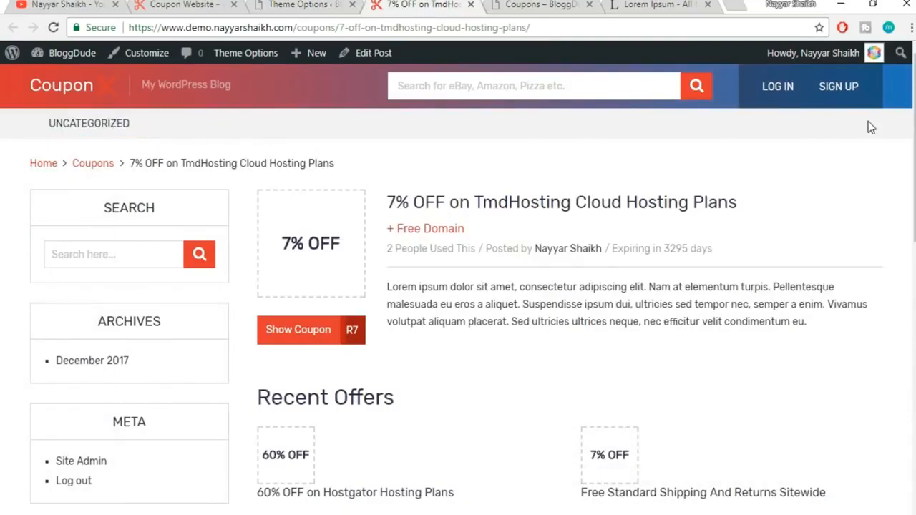
click(306, 5)
click(550, 205)
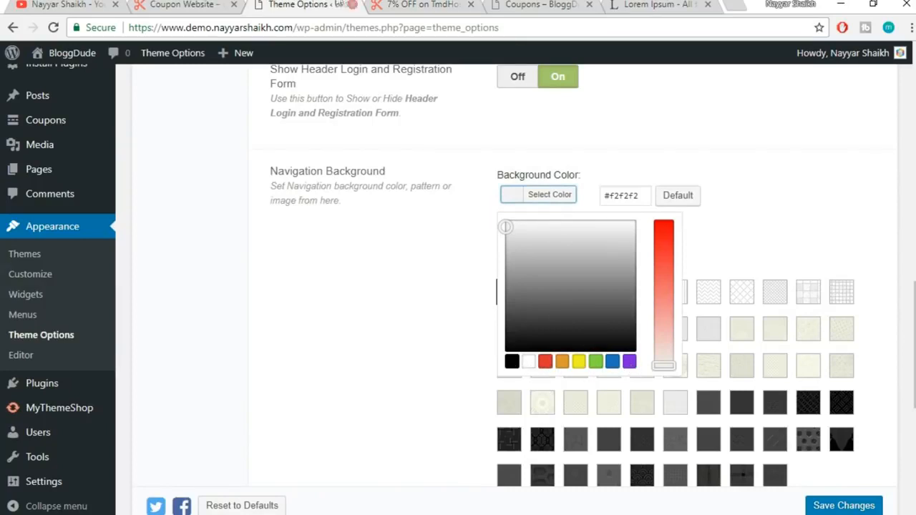
click(398, 4)
click(332, 4)
click(579, 363)
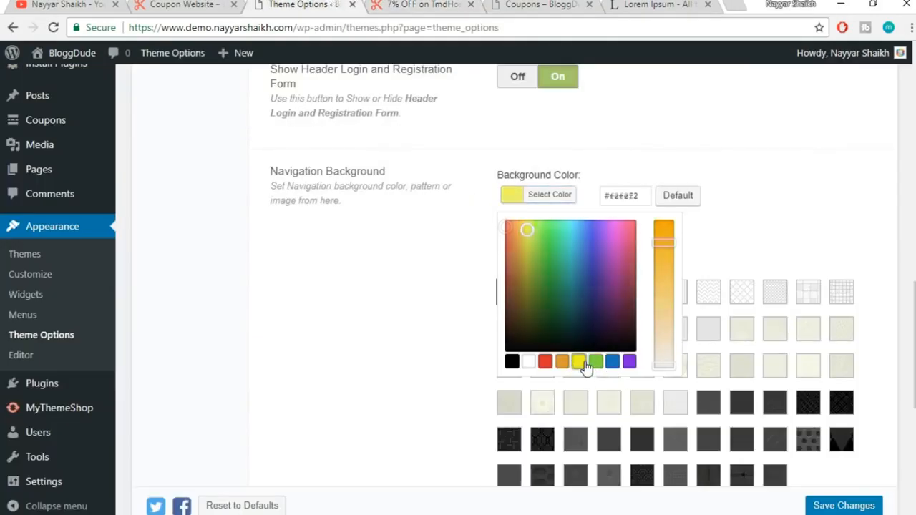
click(763, 219)
scroll(832, 262, down, 5)
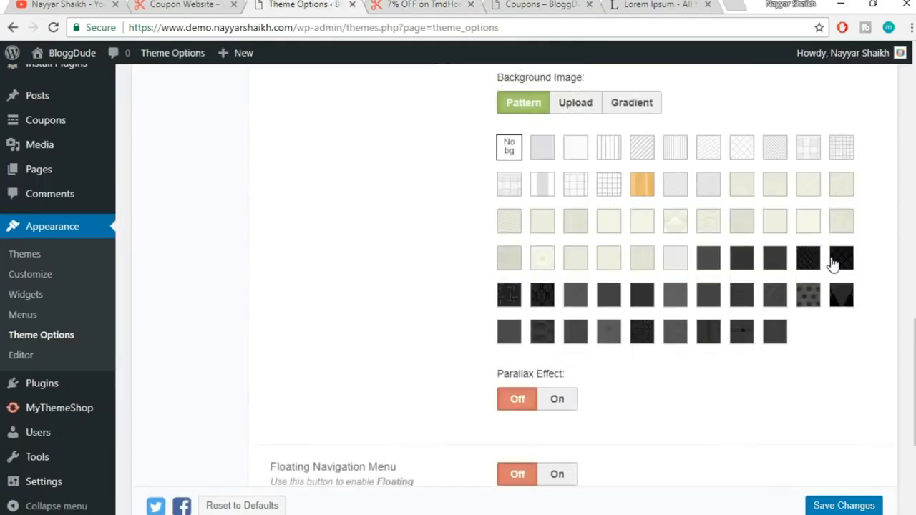
scroll(833, 263, down, 1)
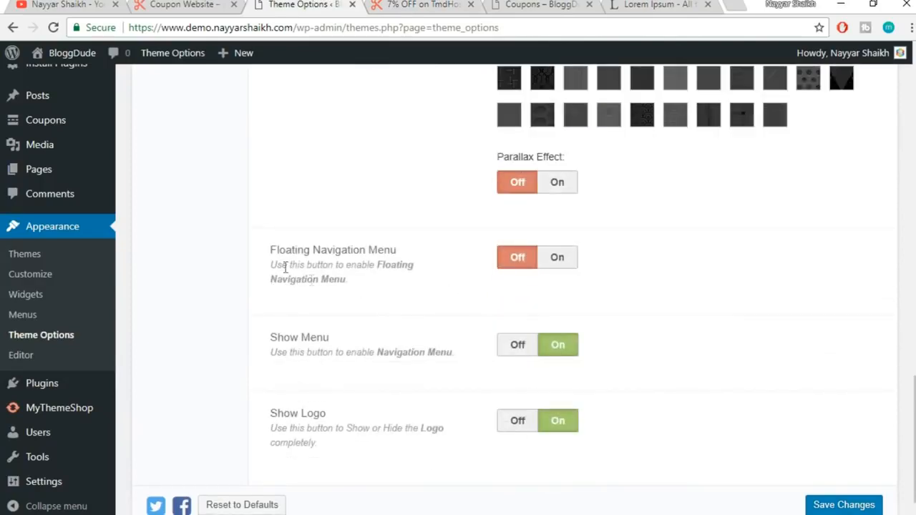
Set Floating Navigation Menu to On, checking the coupon page before and after
click(393, 4)
scroll(458, 287, down, 4)
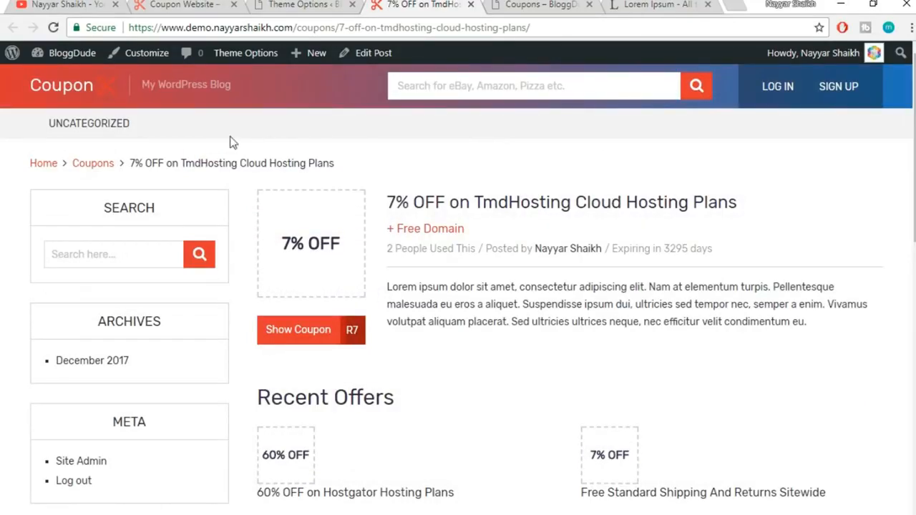
click(302, 4)
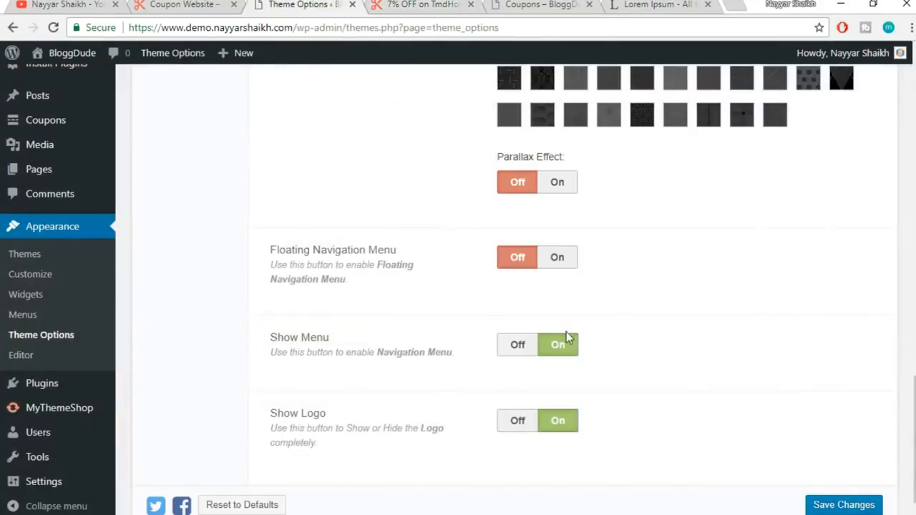
click(557, 262)
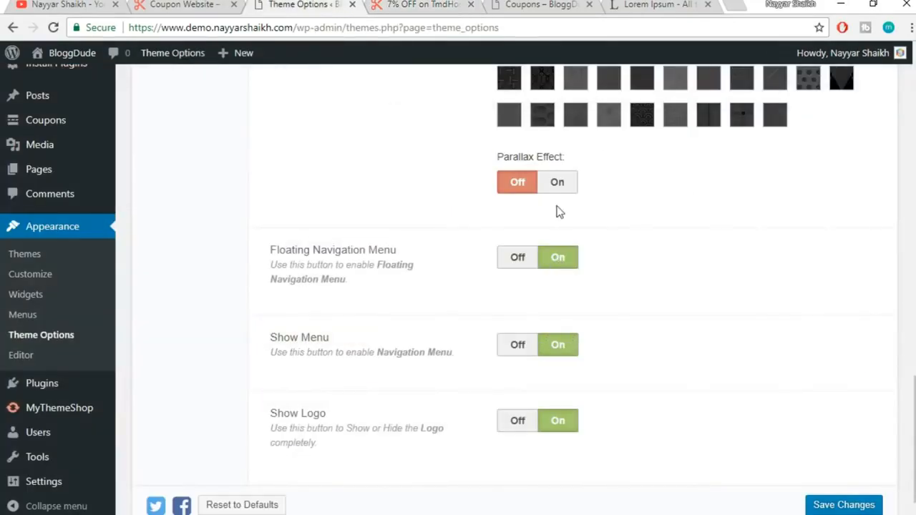
click(434, 4)
scroll(326, 70, down, 3)
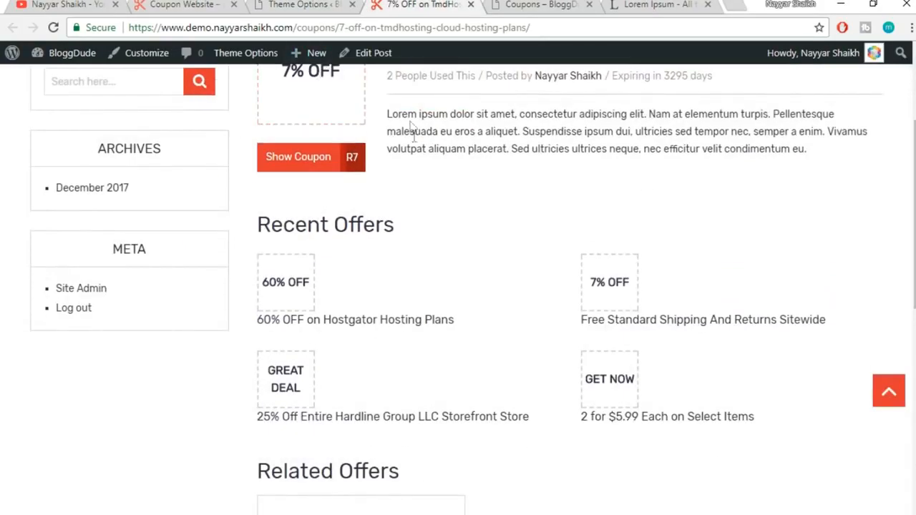
drag(914, 124, 914, 62)
Save the Theme Options changes
click(317, 3)
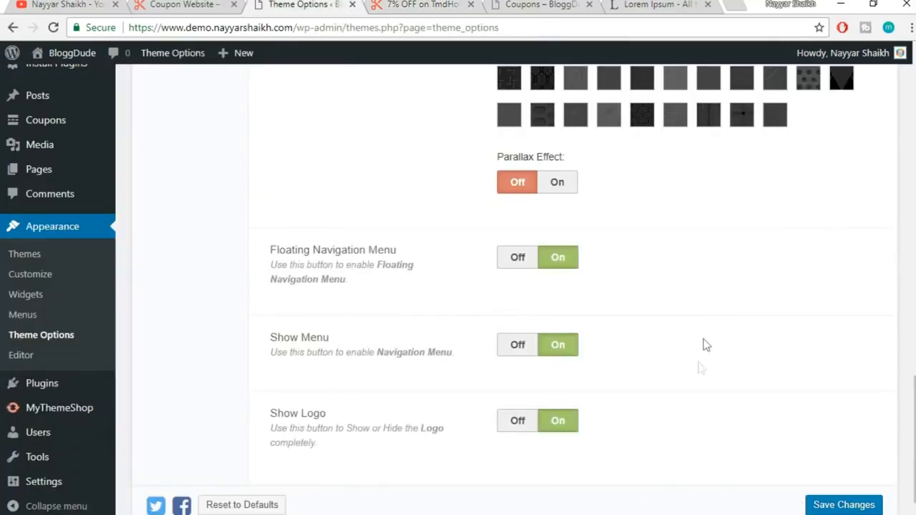
scroll(701, 341, down, 1)
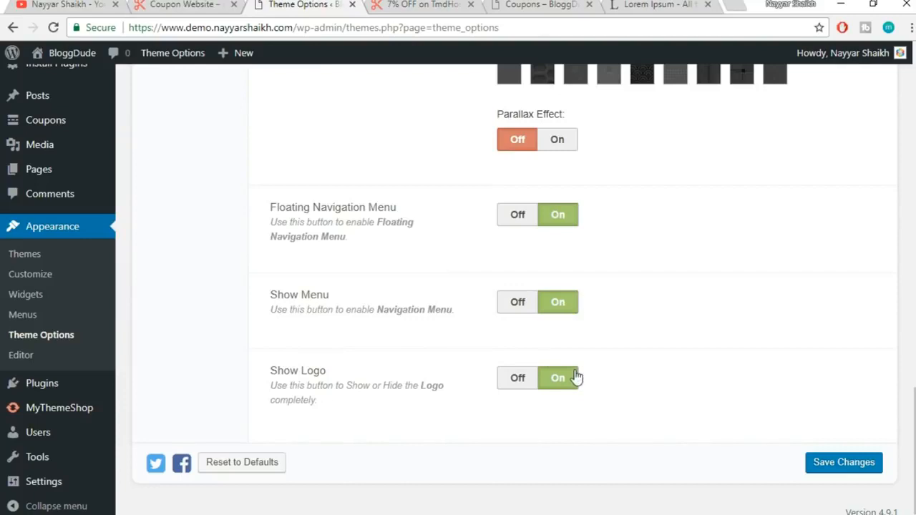
click(837, 464)
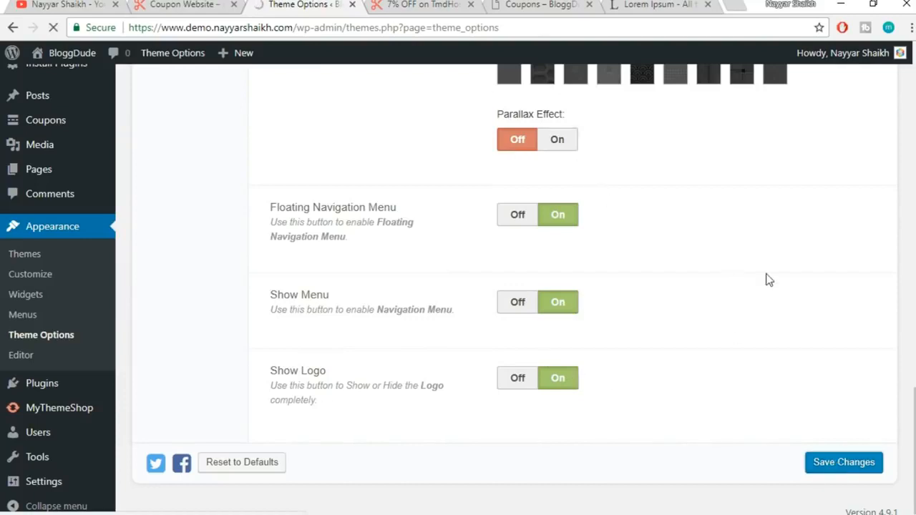
Reload the coupon page and scroll to confirm the yellow menu bar stays pinned
click(432, 6)
click(435, 29)
key(Return)
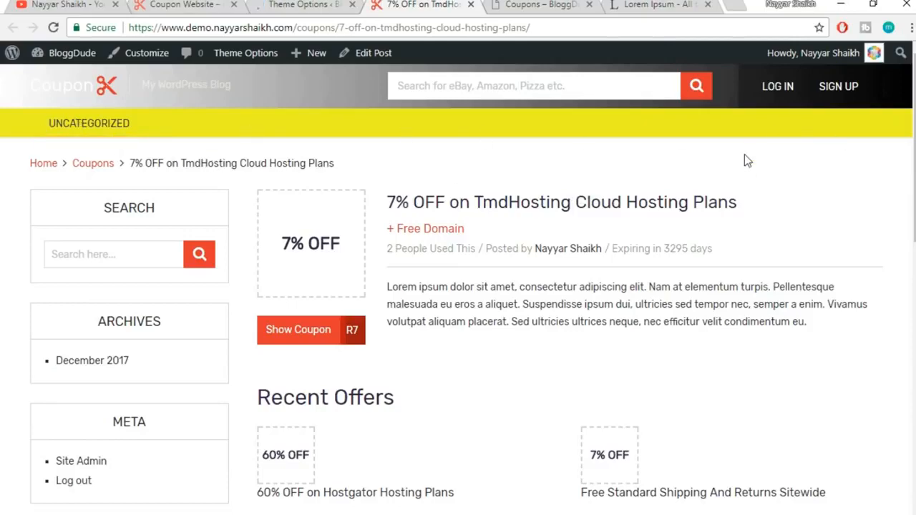
scroll(767, 211, down, 5)
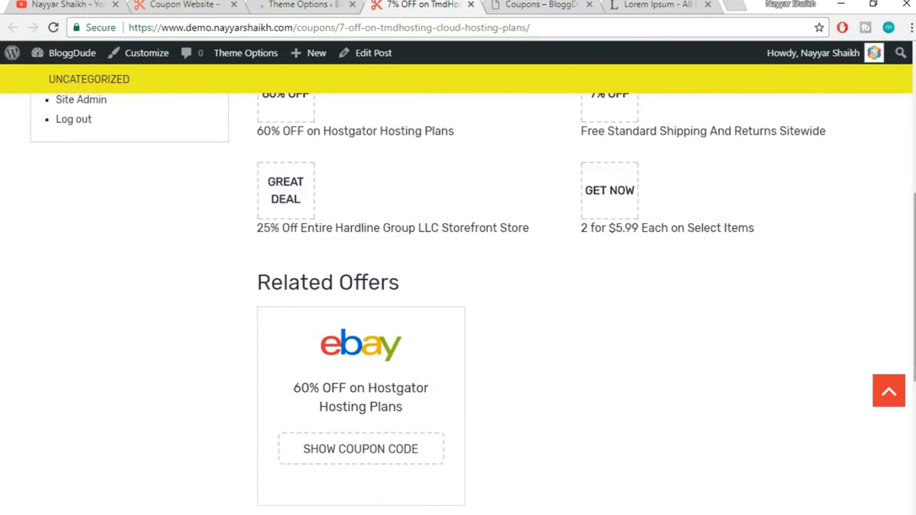
scroll(4, 123, down, 3)
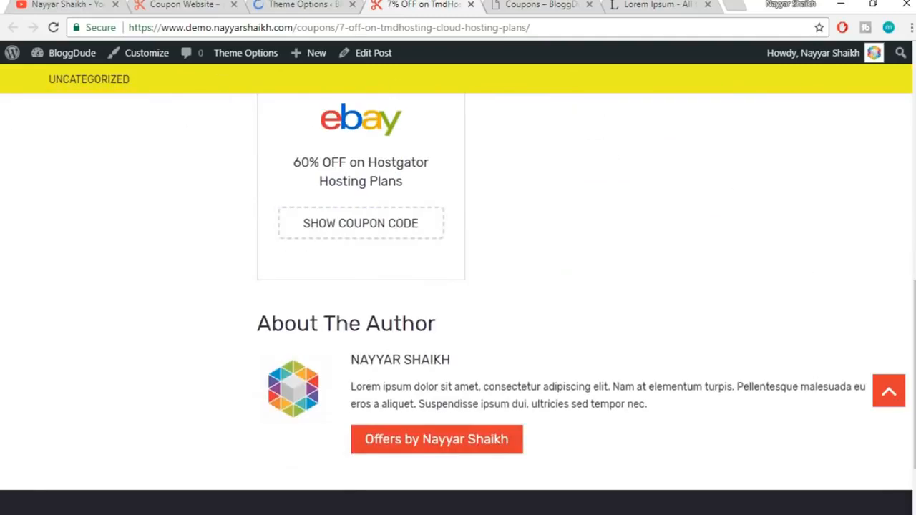
click(894, 387)
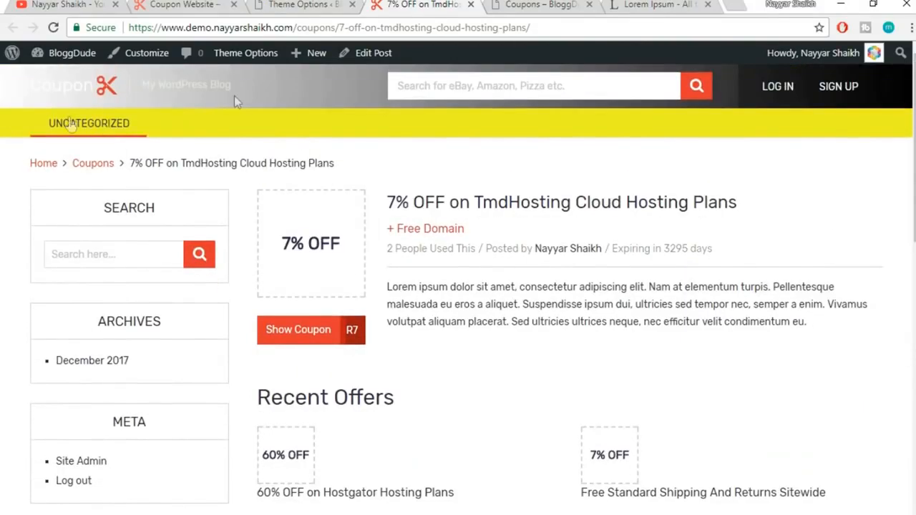
click(308, 4)
Set the Top Bar background to Pattern
scroll(672, 270, down, 4)
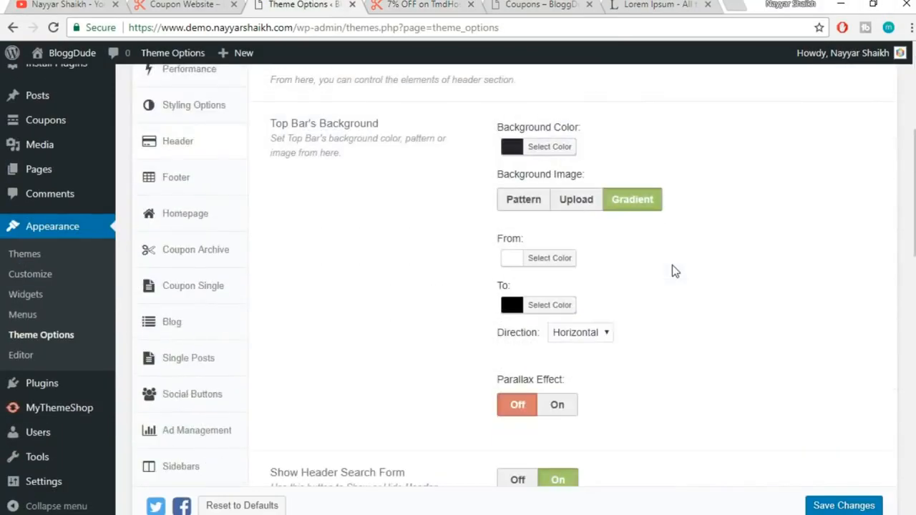
click(510, 203)
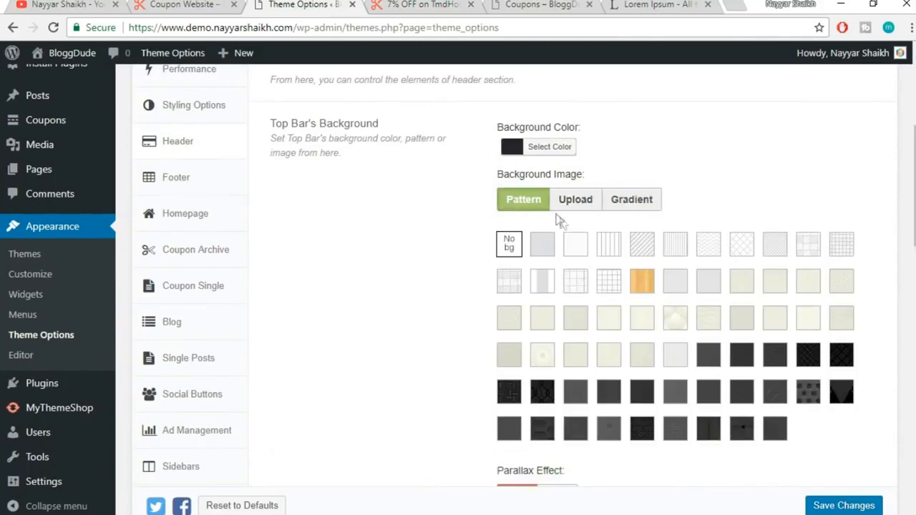
click(535, 151)
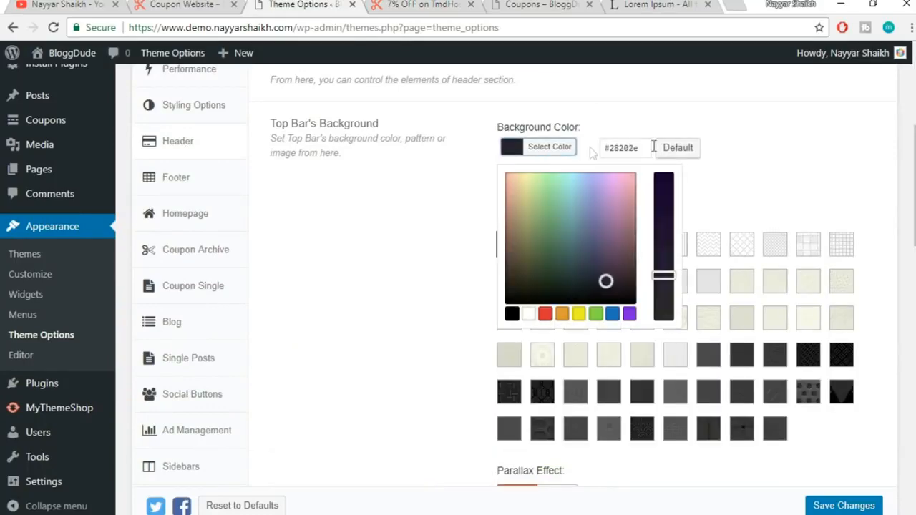
click(791, 147)
Reset the Navigation Background colour to Default and save the changes
scroll(792, 158, down, 1)
scroll(792, 156, down, 8)
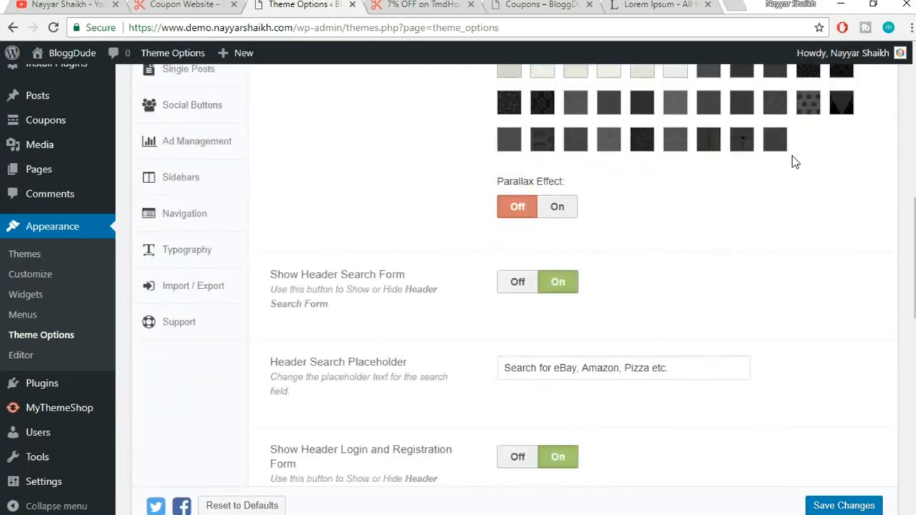
click(543, 215)
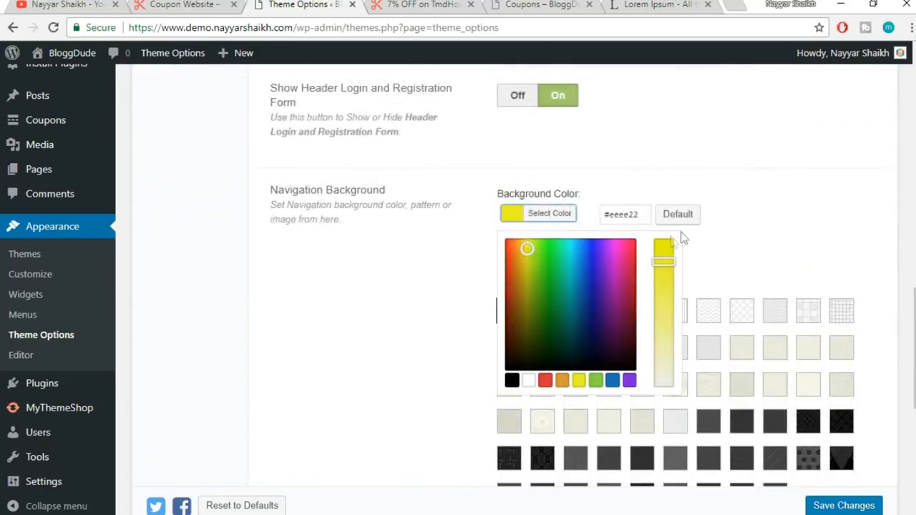
click(680, 215)
click(804, 207)
click(845, 506)
Reload the coupon page to check the menu bar's new colour
click(427, 4)
click(434, 29)
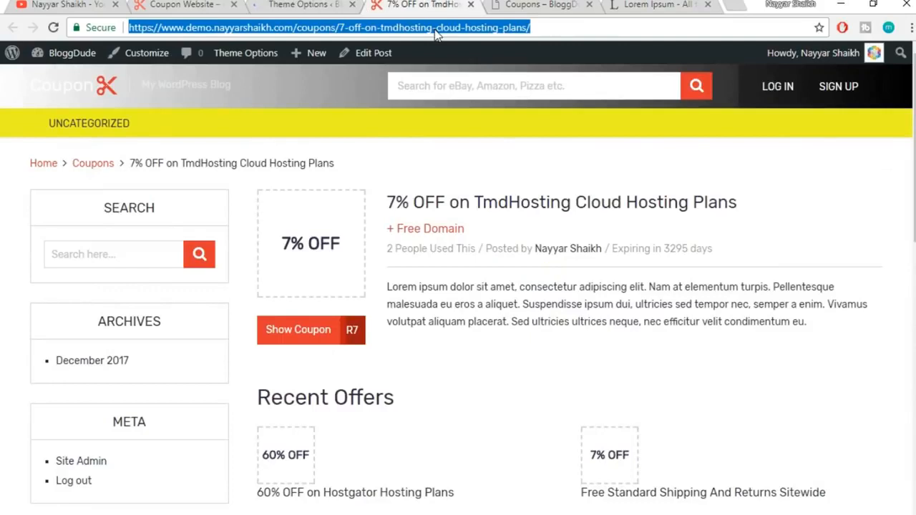
key(Return)
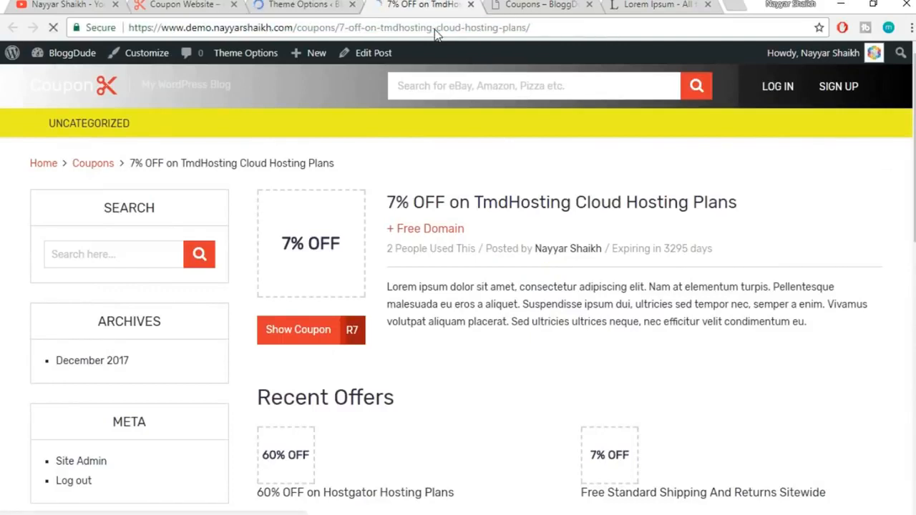
click(293, 5)
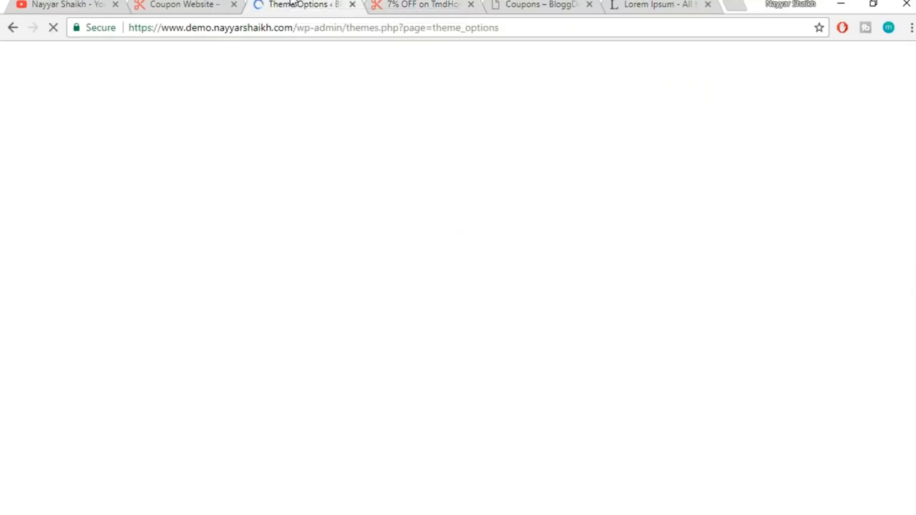
Open the Footer settings and scroll the coupon page down to its footer
scroll(549, 246, down, 4)
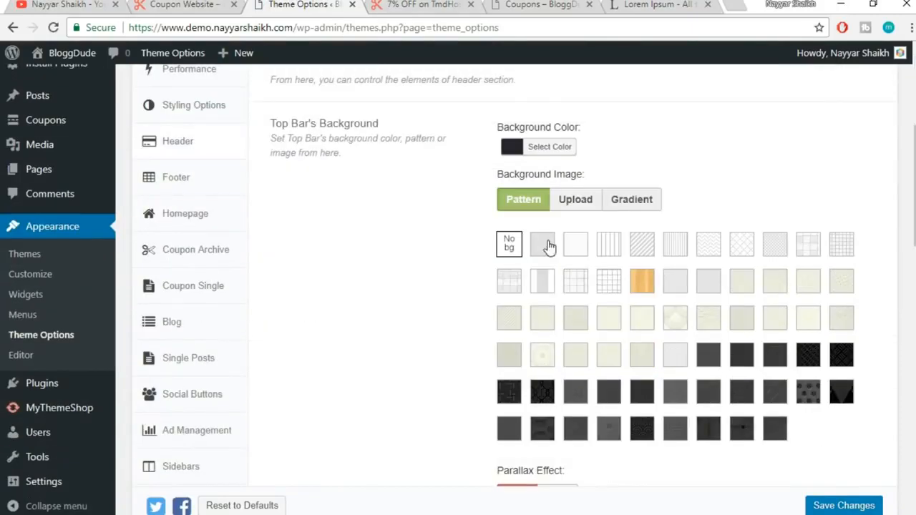
click(178, 182)
click(435, 5)
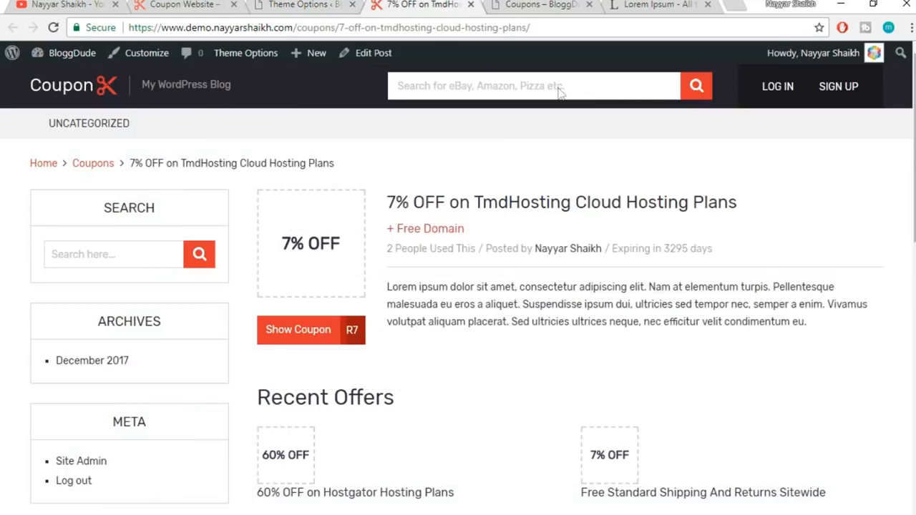
scroll(530, 470, down, 10)
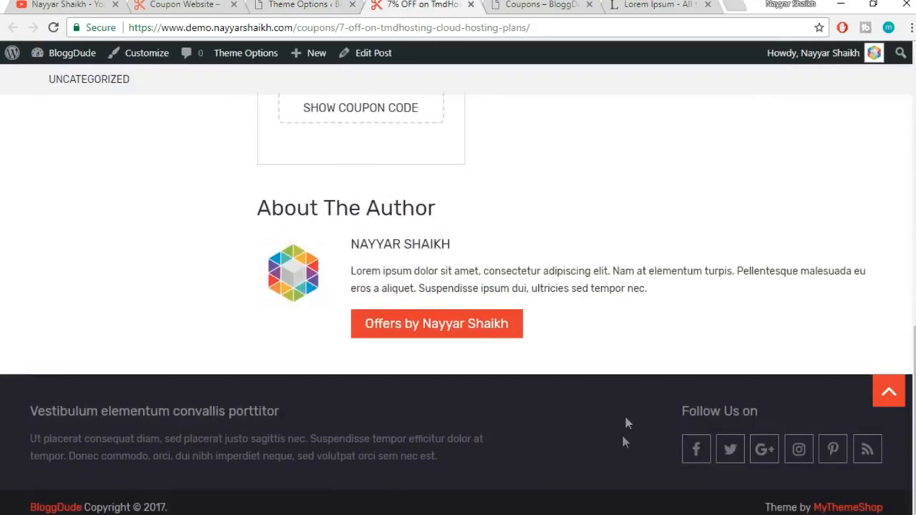
click(299, 7)
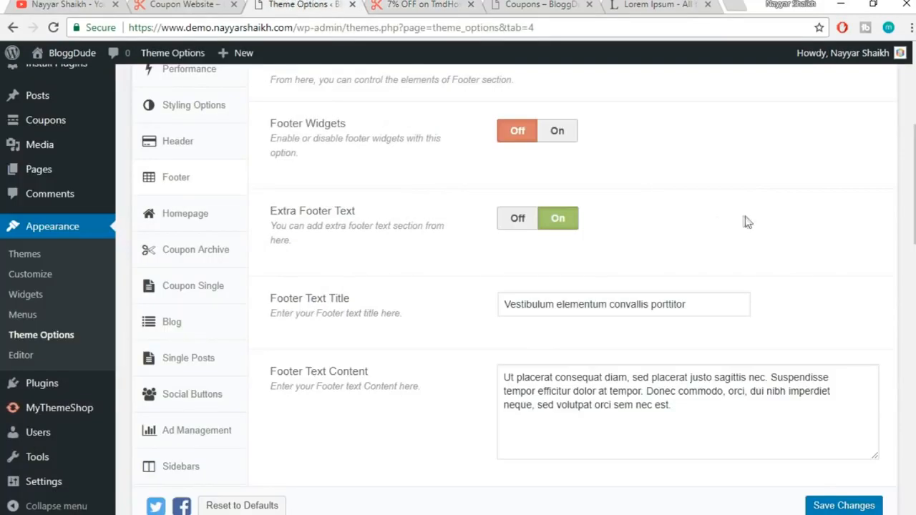
click(557, 132)
click(190, 5)
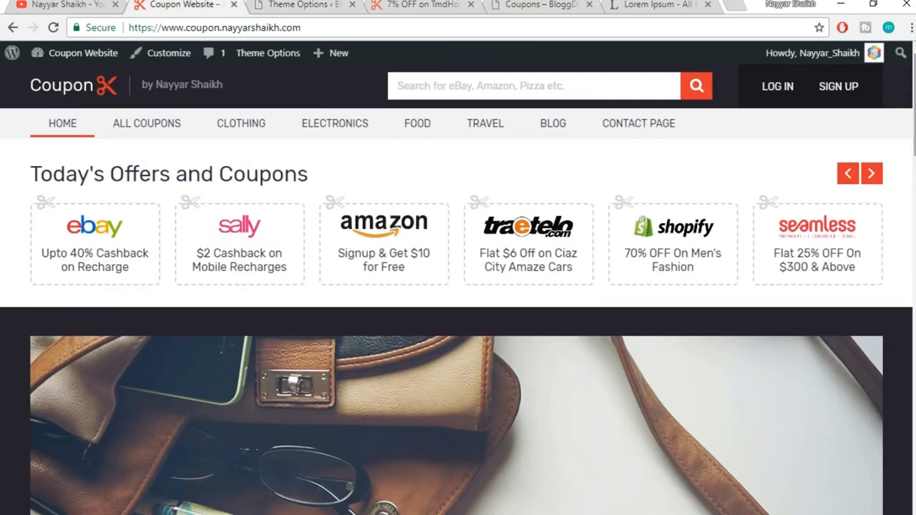
scroll(458, 286, down, 10)
scroll(458, 286, down, 6)
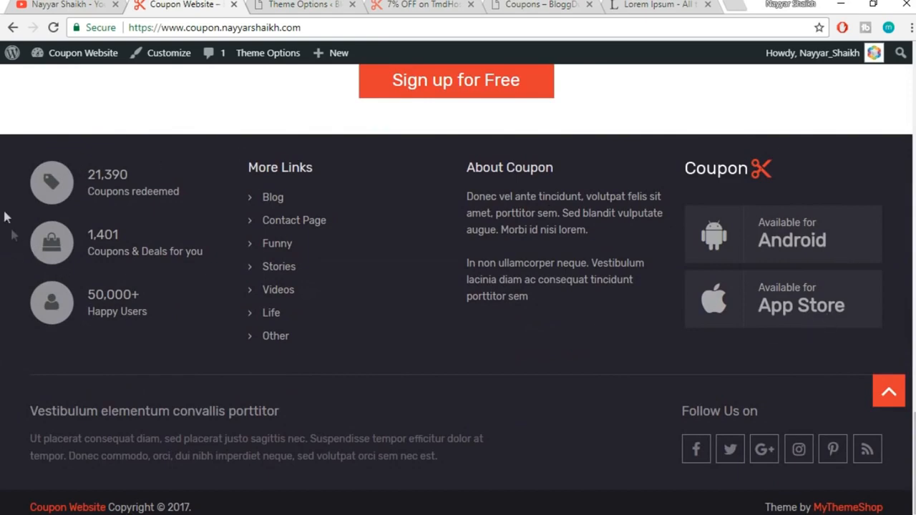
click(430, 5)
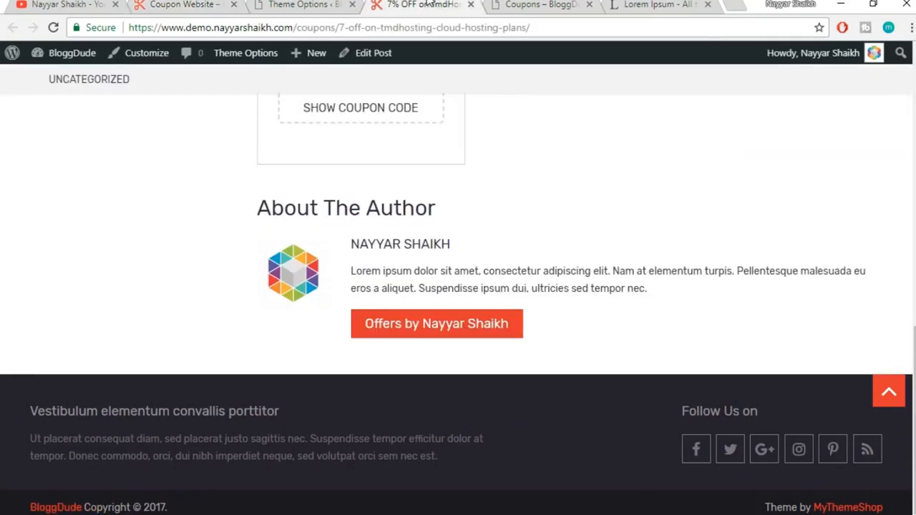
click(283, 4)
scroll(750, 222, down, 1)
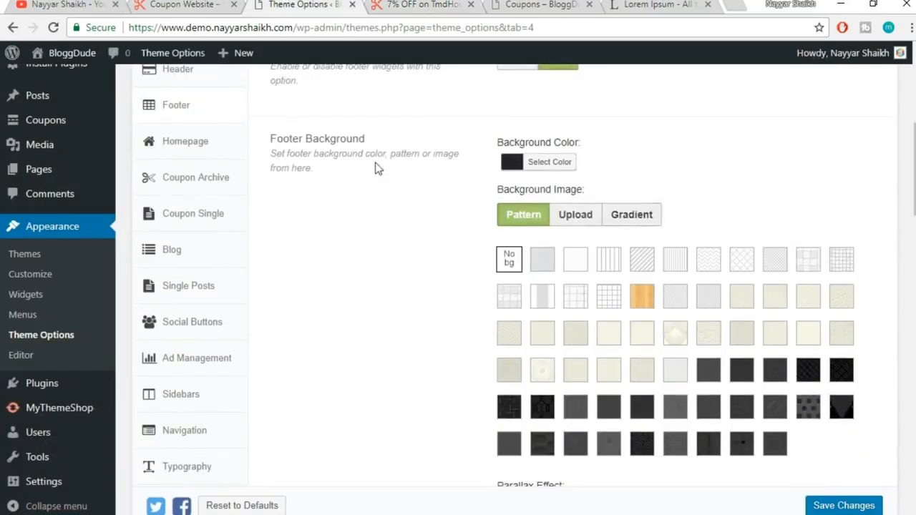
click(417, 6)
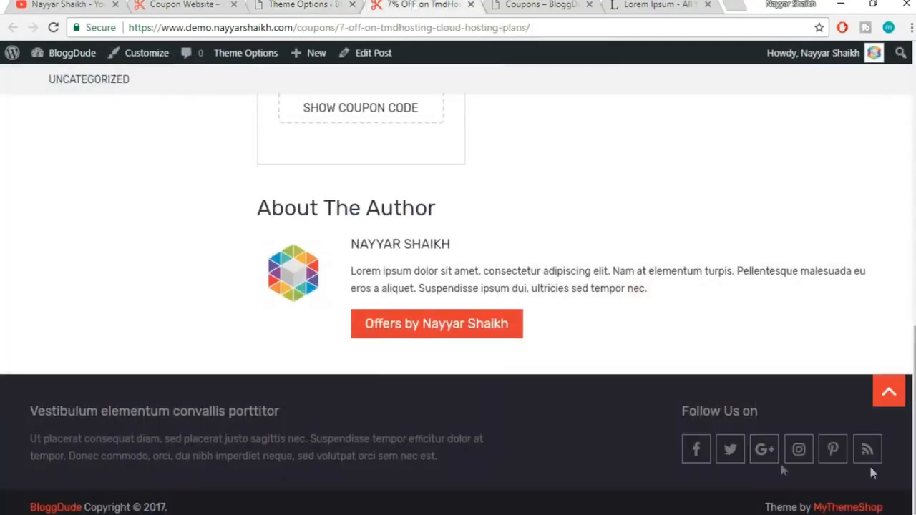
click(283, 4)
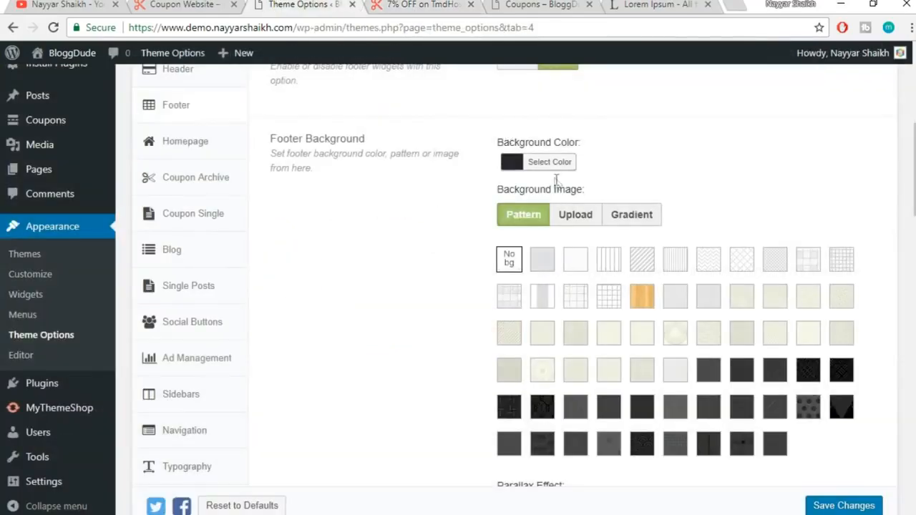
scroll(799, 207, down, 1)
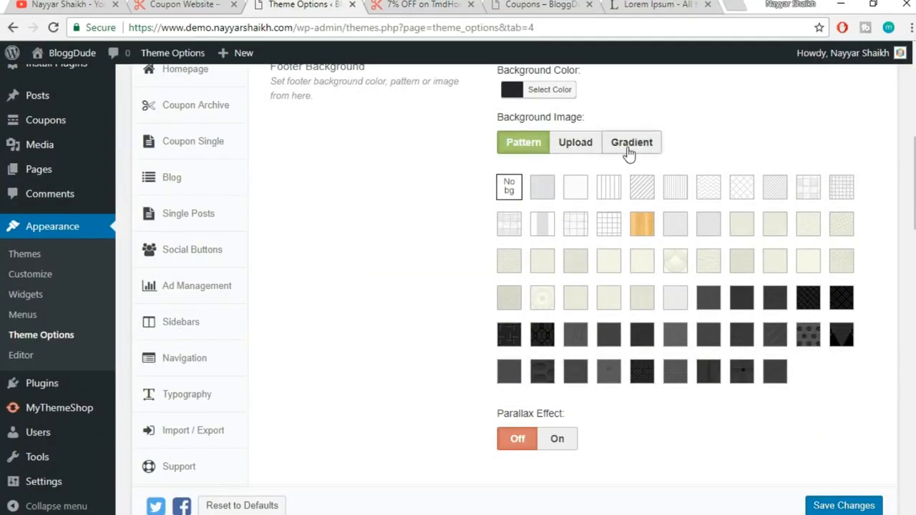
scroll(865, 198, down, 3)
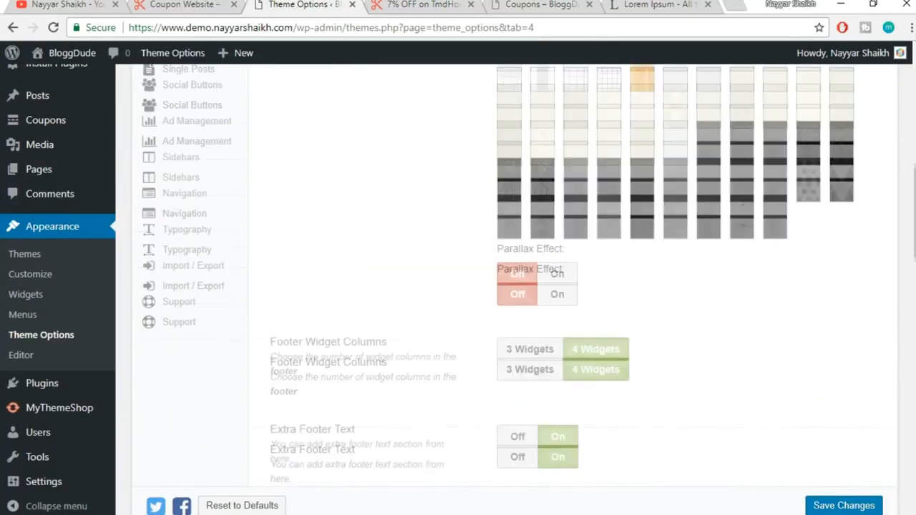
scroll(472, 186, down, 3)
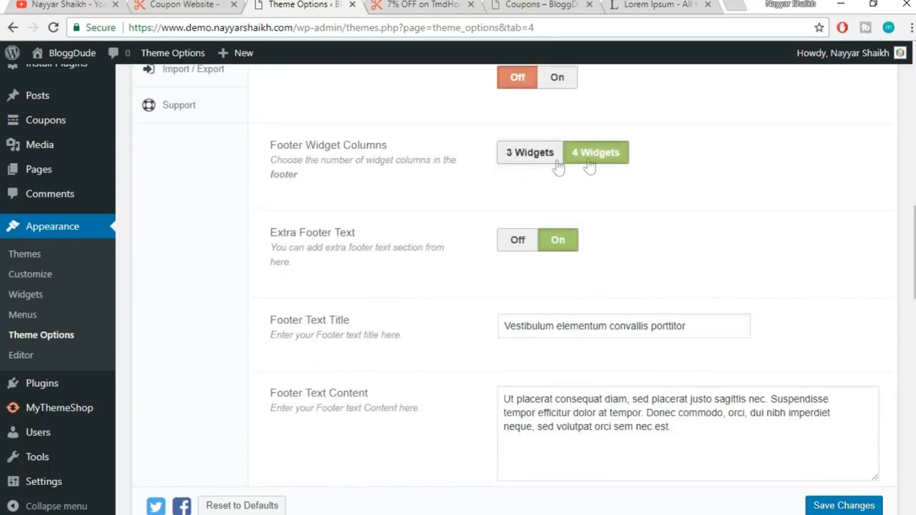
click(183, 4)
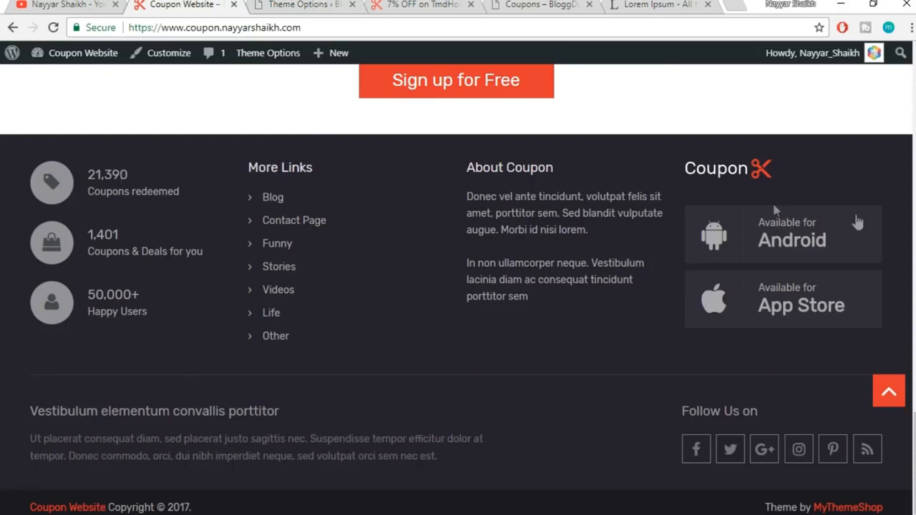
click(307, 5)
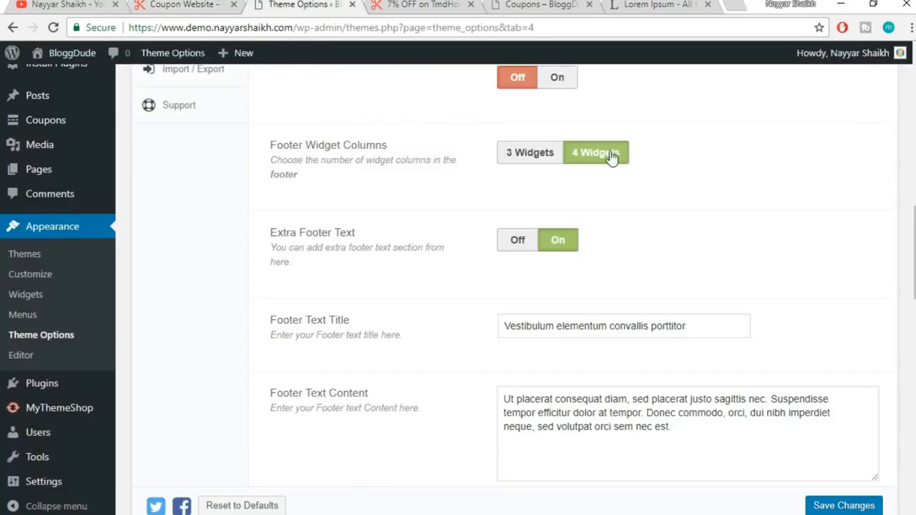
scroll(836, 213, down, 1)
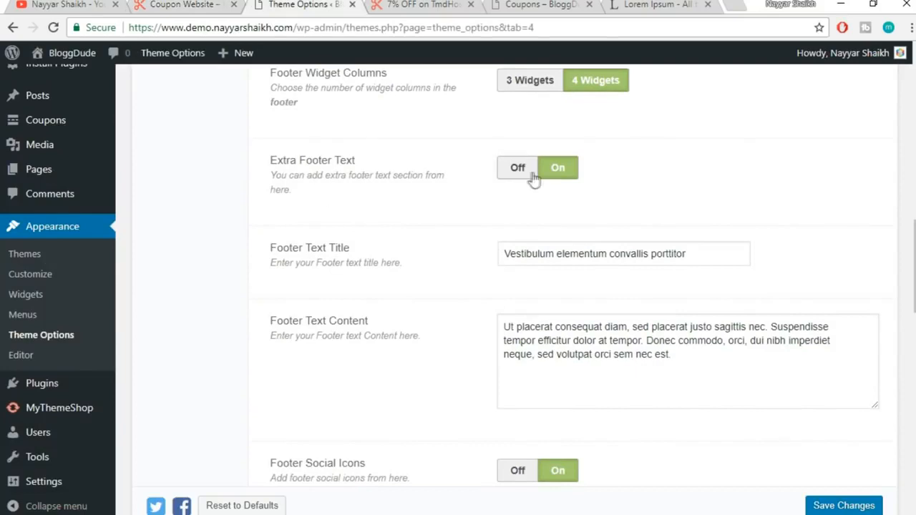
Compare the coupon page's footer text and social icons with the Footer settings fields
click(410, 4)
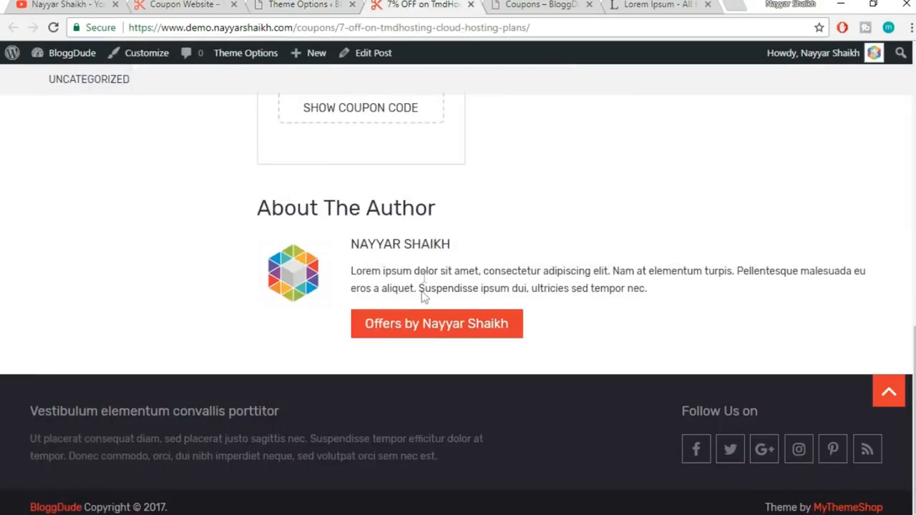
drag(22, 419, 573, 468)
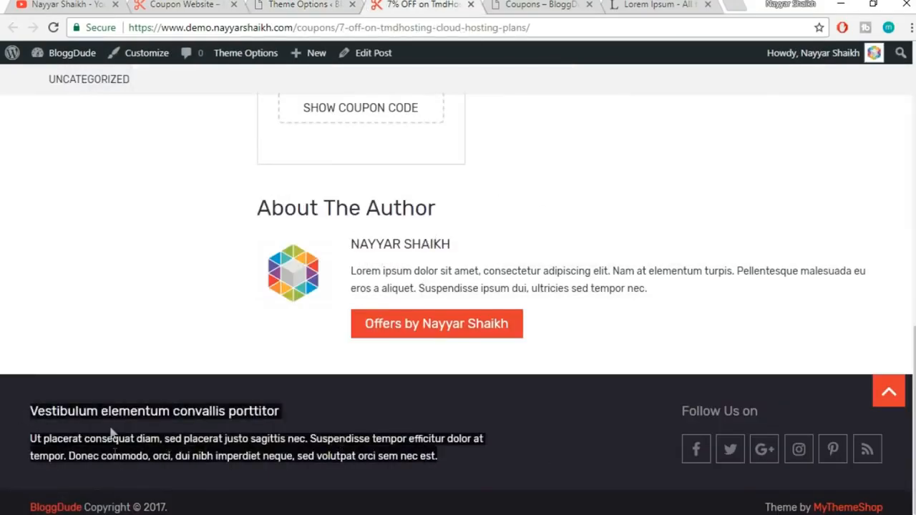
click(135, 428)
click(298, 5)
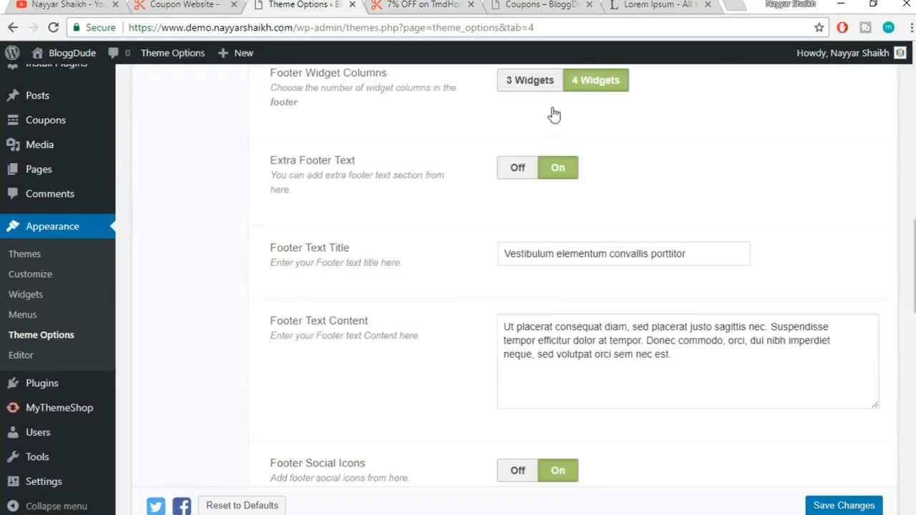
drag(704, 256, 507, 254)
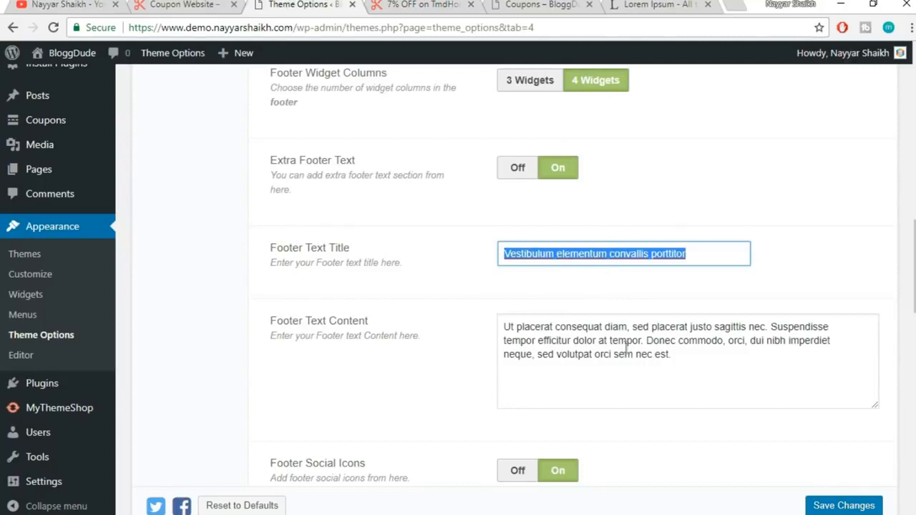
drag(705, 376, 505, 324)
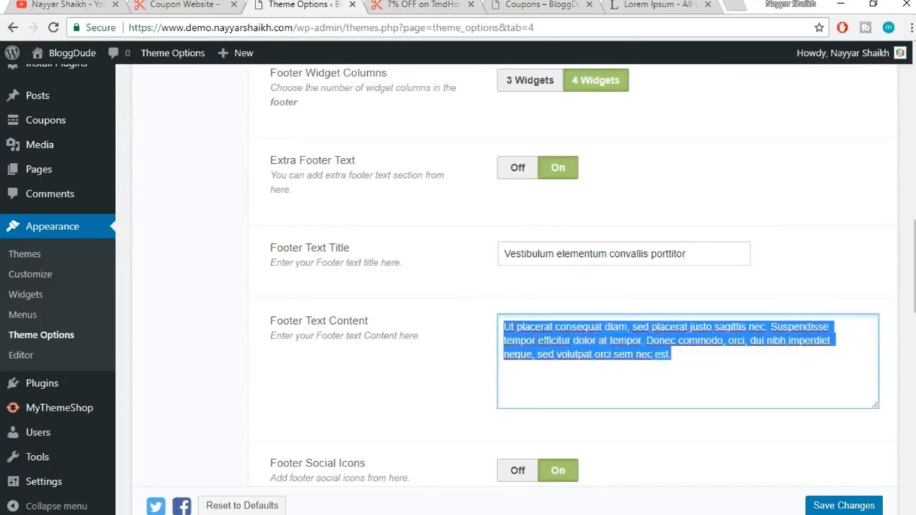
click(458, 337)
scroll(564, 267, down, 3)
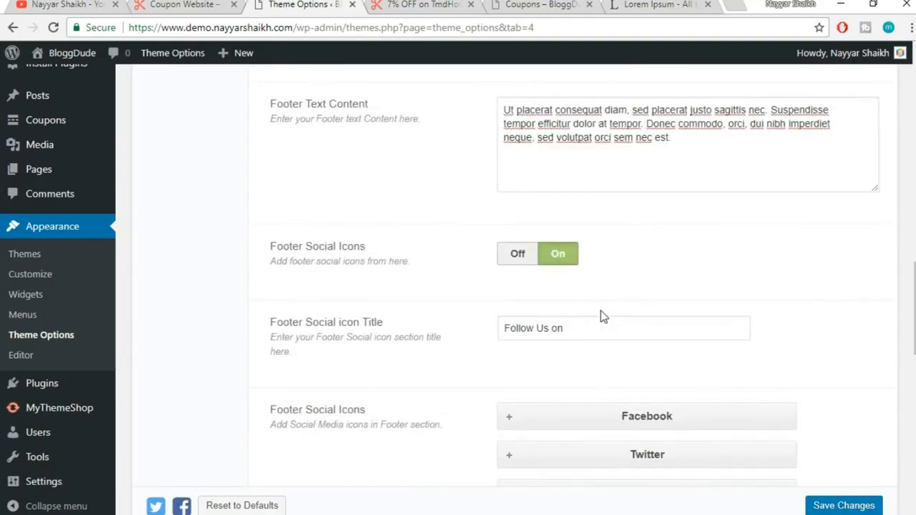
drag(270, 252, 405, 262)
click(408, 265)
click(413, 13)
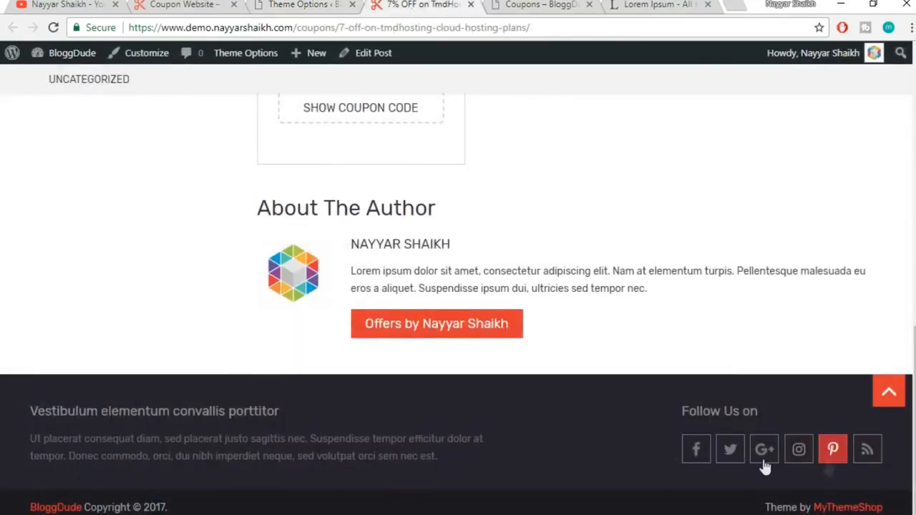
click(305, 5)
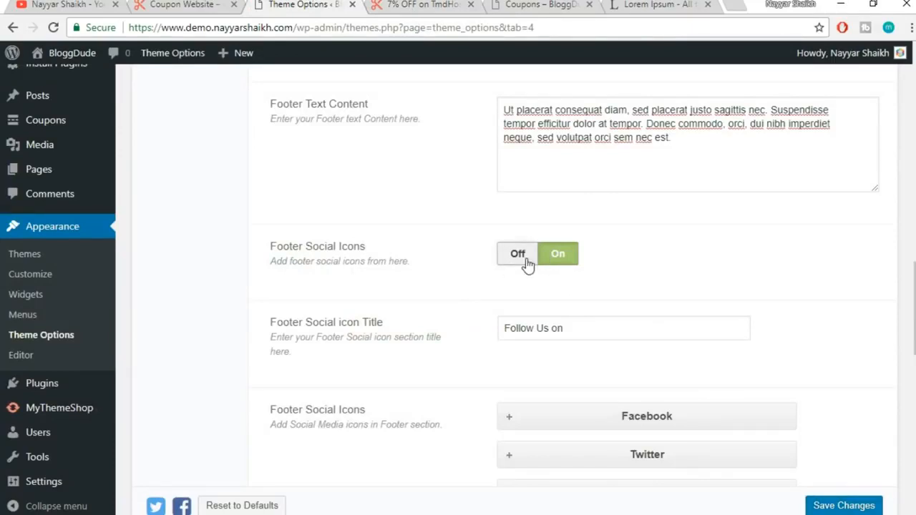
Replace the placeholder Facebook link with the owner's Facebook profile URL
scroll(763, 277, down, 2)
scroll(762, 277, down, 2)
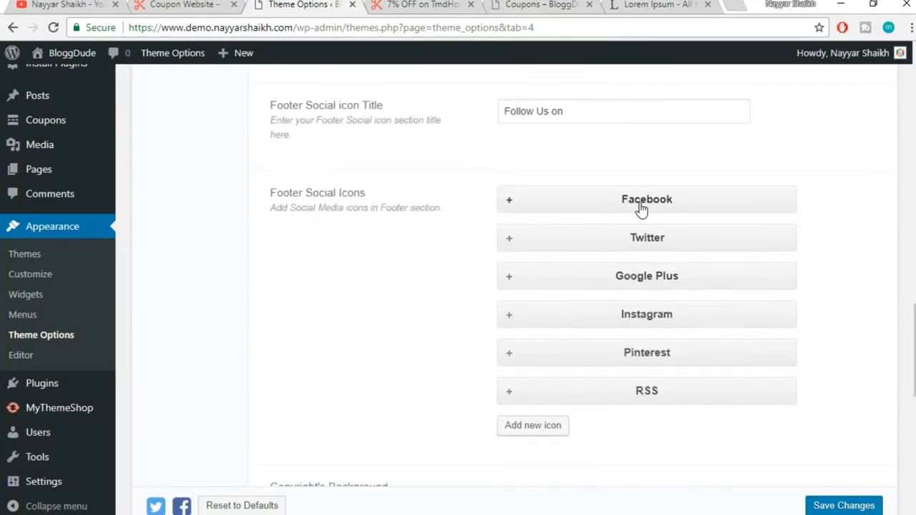
click(641, 209)
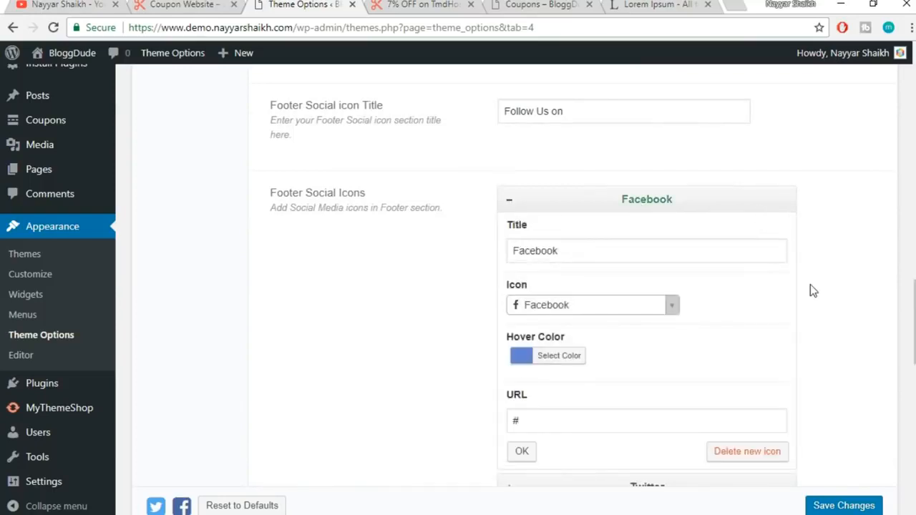
scroll(551, 345, down, 1)
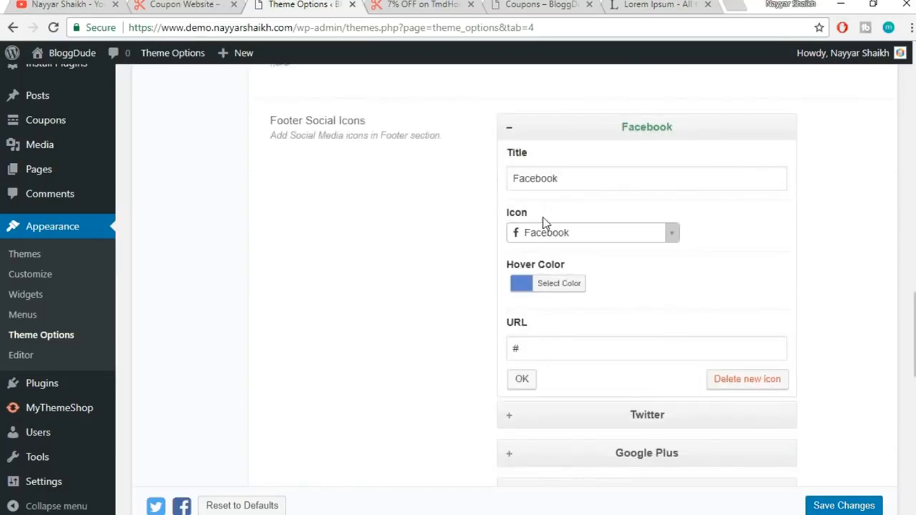
double_click(552, 350)
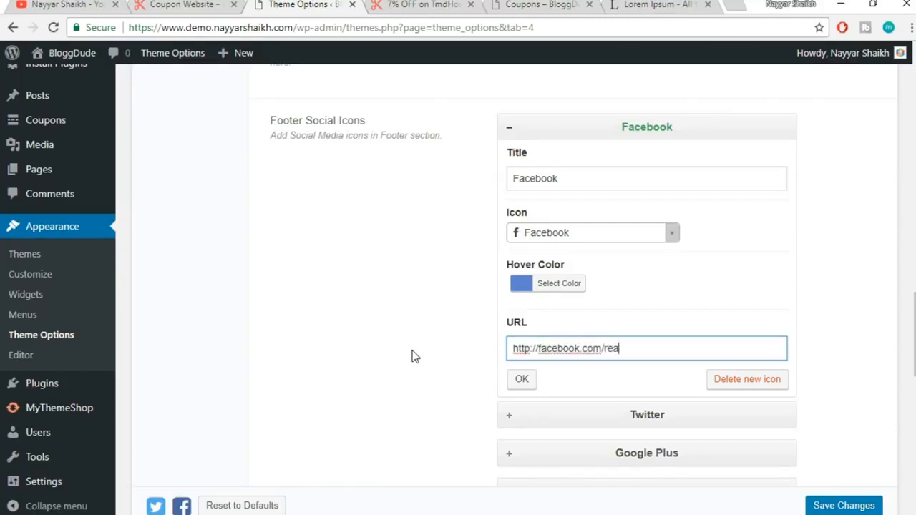
click(522, 378)
Replace the Twitter link with the owner's Twitter profile URL
click(654, 170)
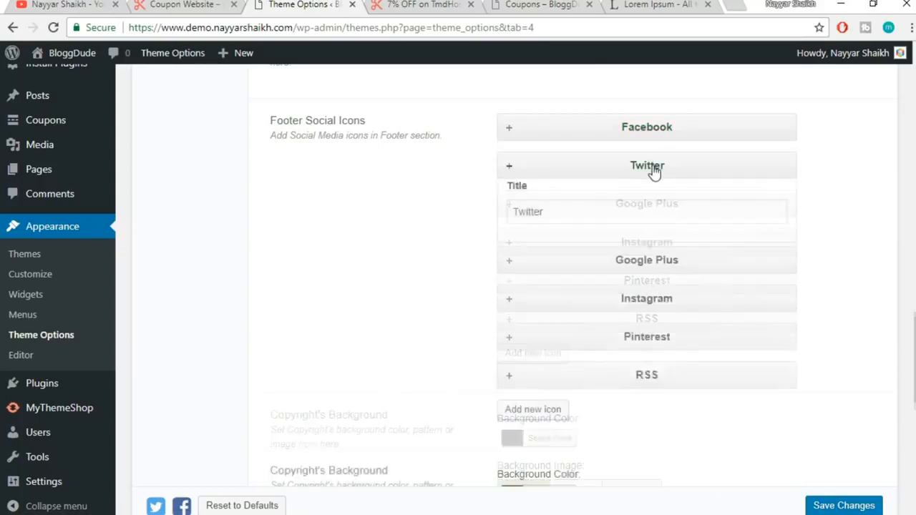
click(579, 383)
key(ctrl+a)
text(htt)
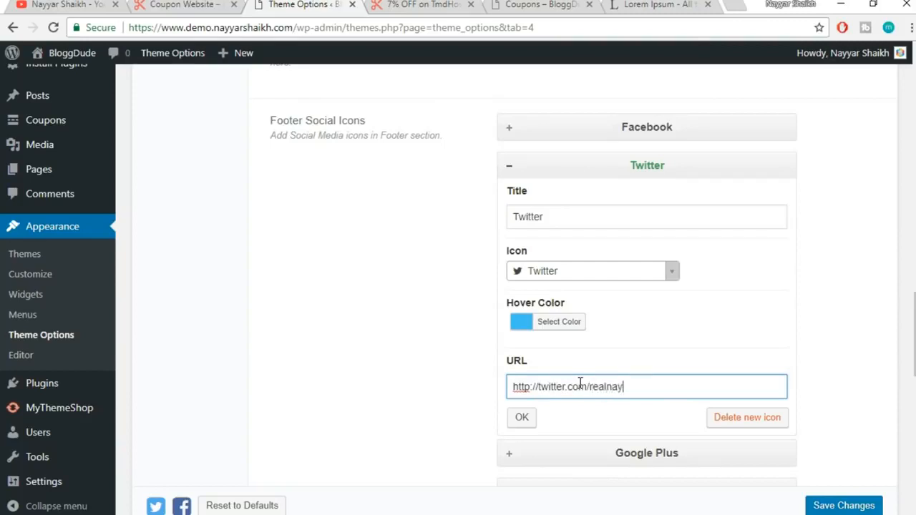
click(521, 418)
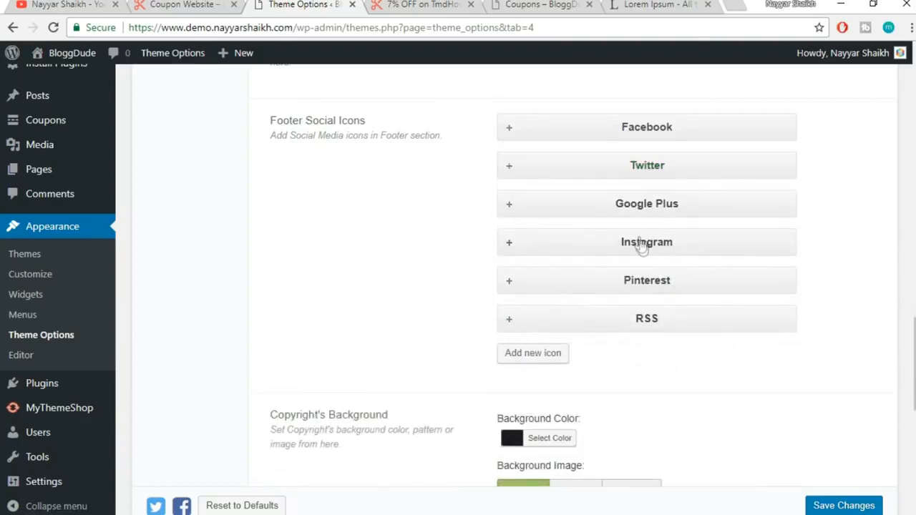
Add a new social icon entry and browse its icon list, keeping Facebook
scroll(619, 342, down, 1)
scroll(619, 342, down, 1)
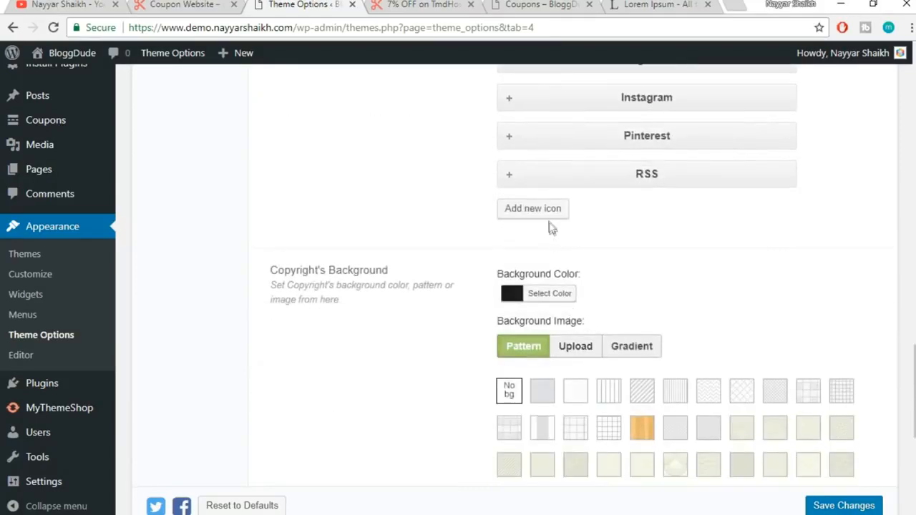
click(542, 212)
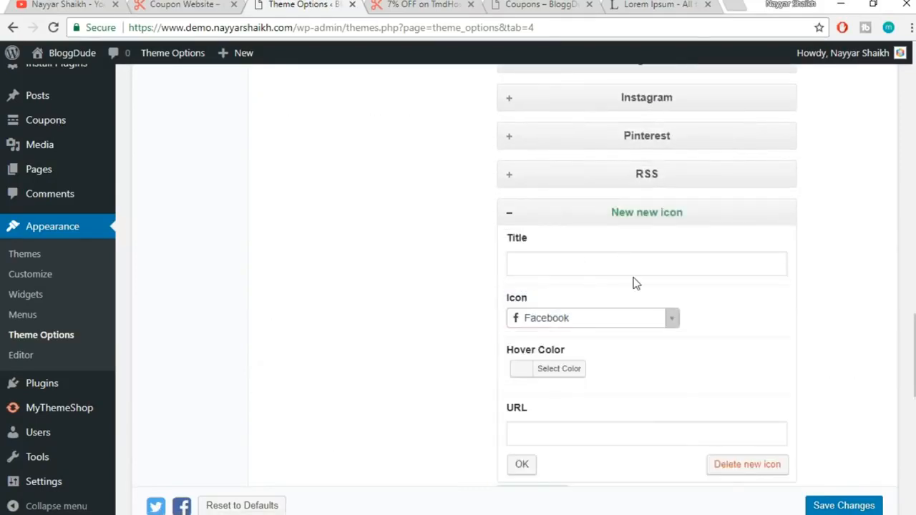
click(672, 320)
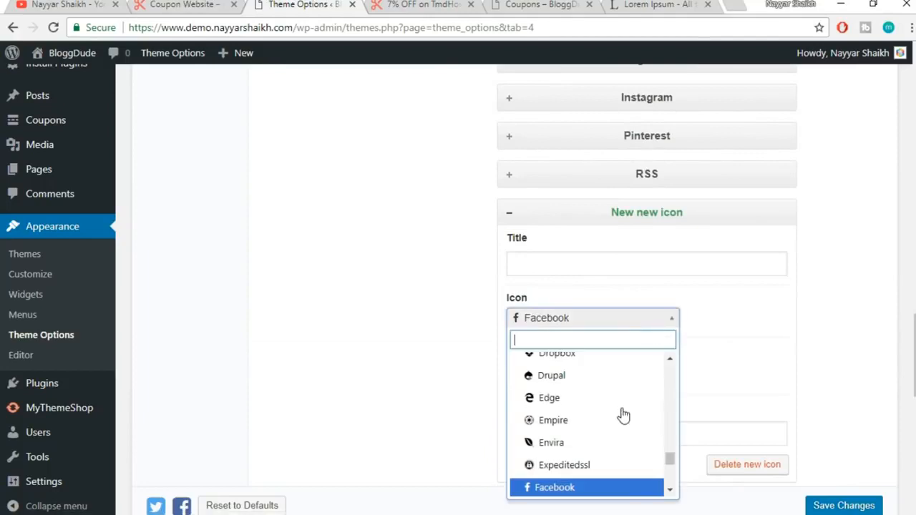
scroll(605, 393, up, 1)
scroll(620, 423, up, 3)
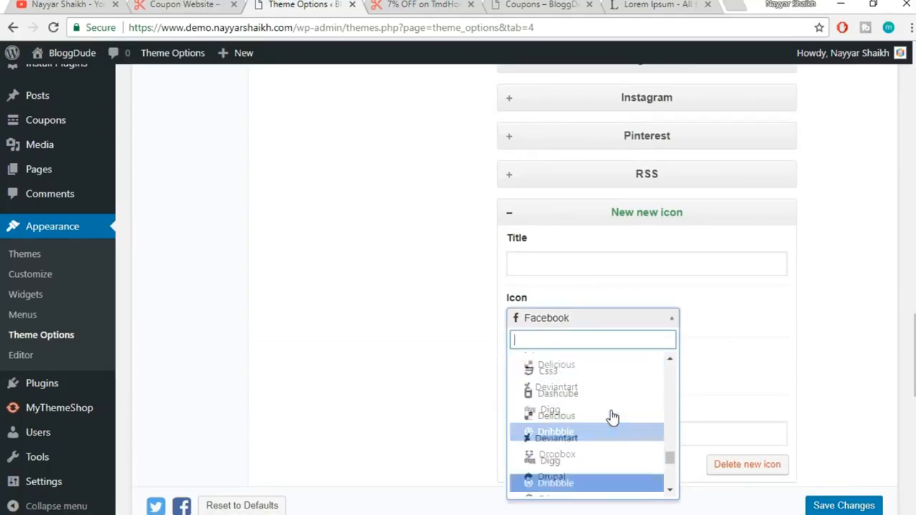
scroll(630, 402, up, 4)
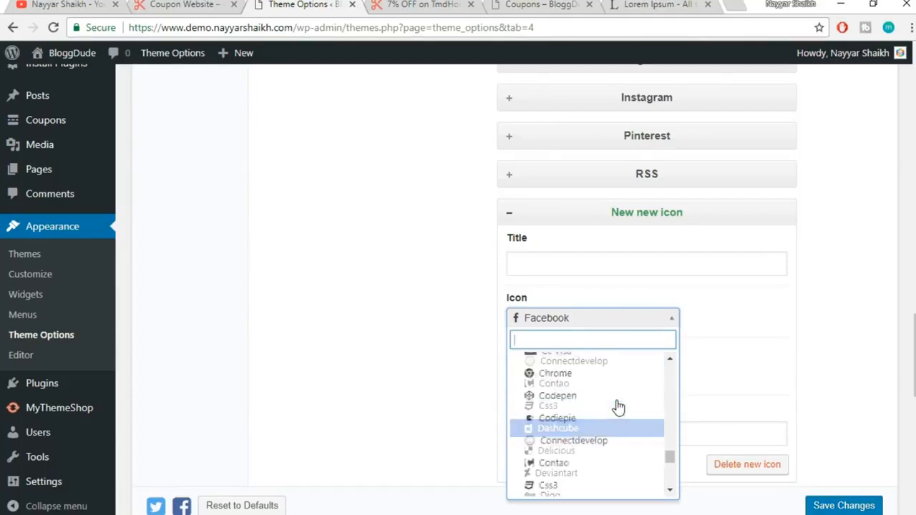
scroll(605, 397, up, 3)
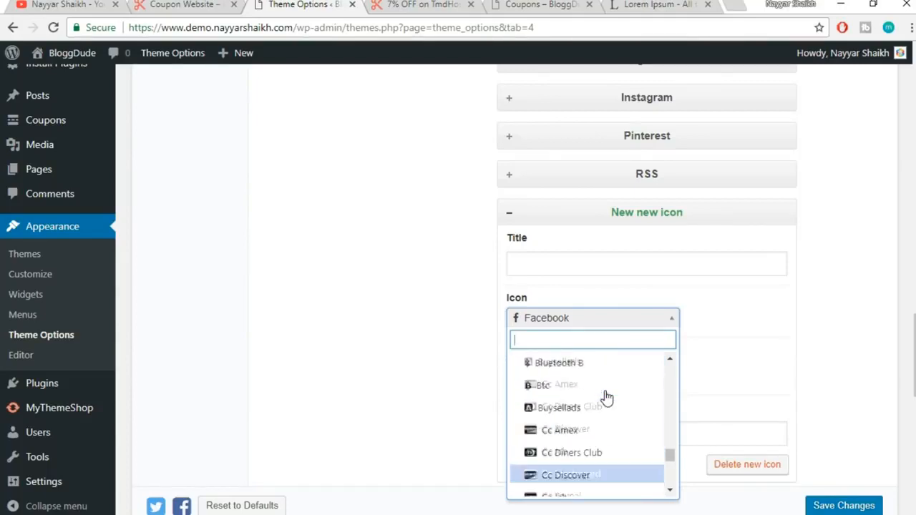
click(677, 350)
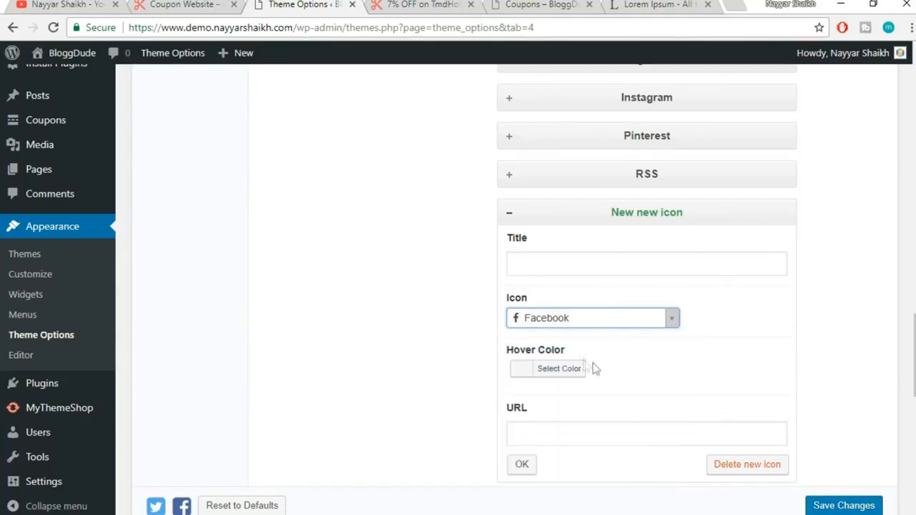
Delete the unused new icon entry so the list ends at RSS
scroll(644, 393, down, 1)
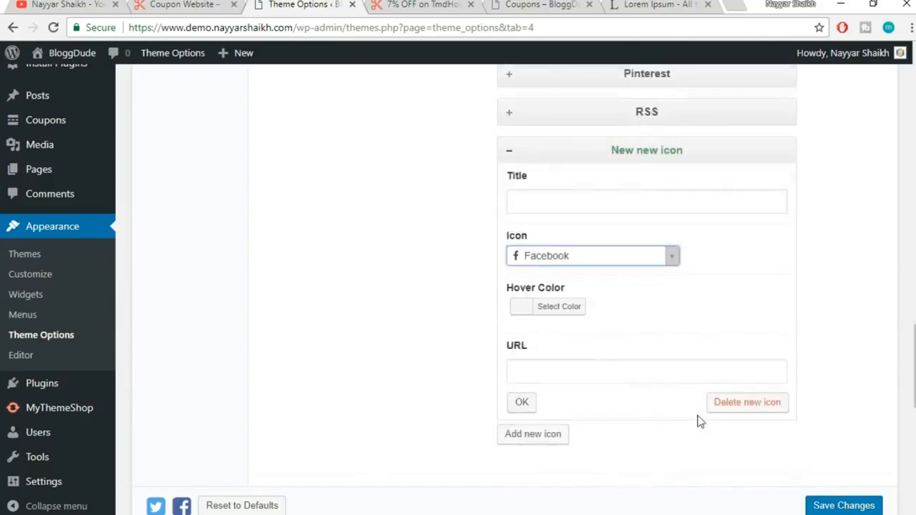
click(748, 395)
scroll(773, 383, up, 3)
scroll(774, 383, down, 2)
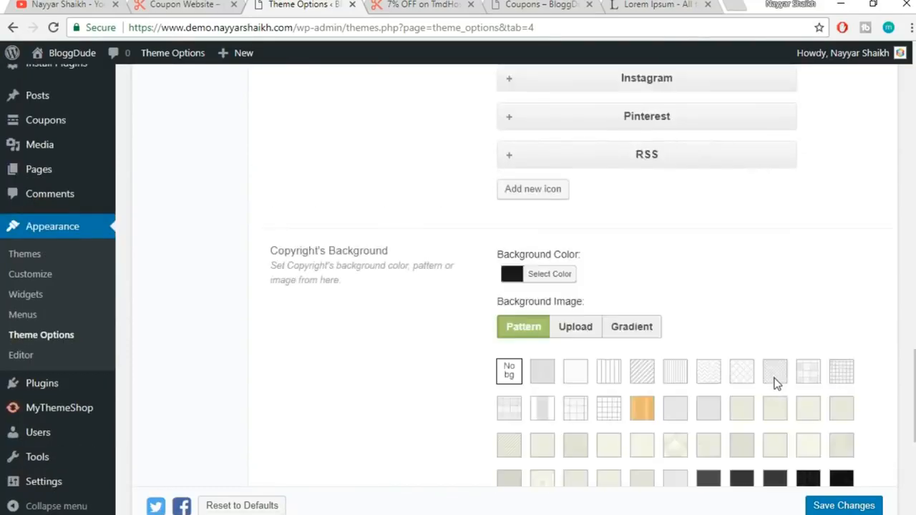
scroll(774, 383, down, 2)
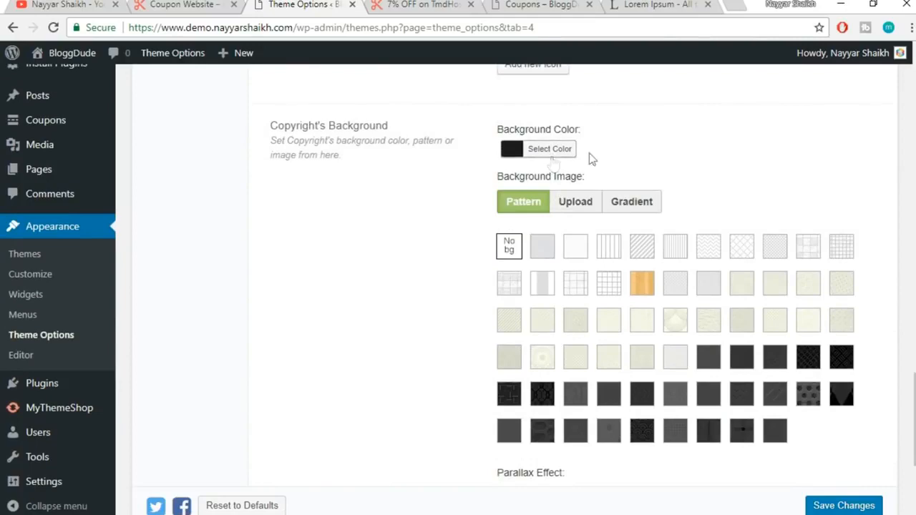
scroll(656, 188, down, 4)
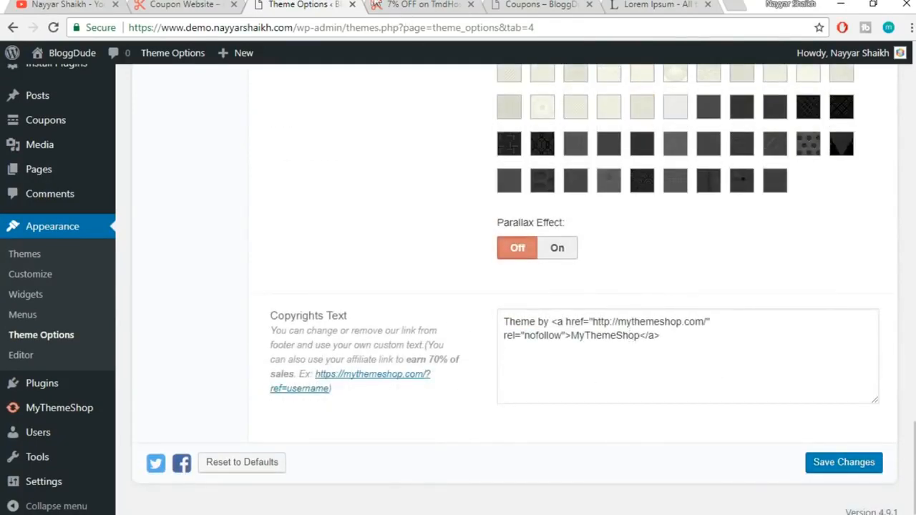
Compare the coupon page's footer credit with the Copyrights Text setting
click(392, 4)
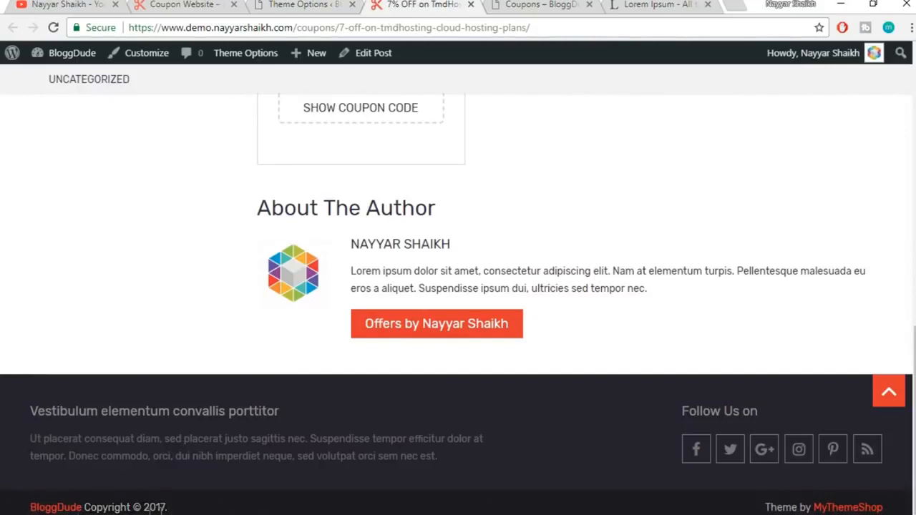
click(297, 3)
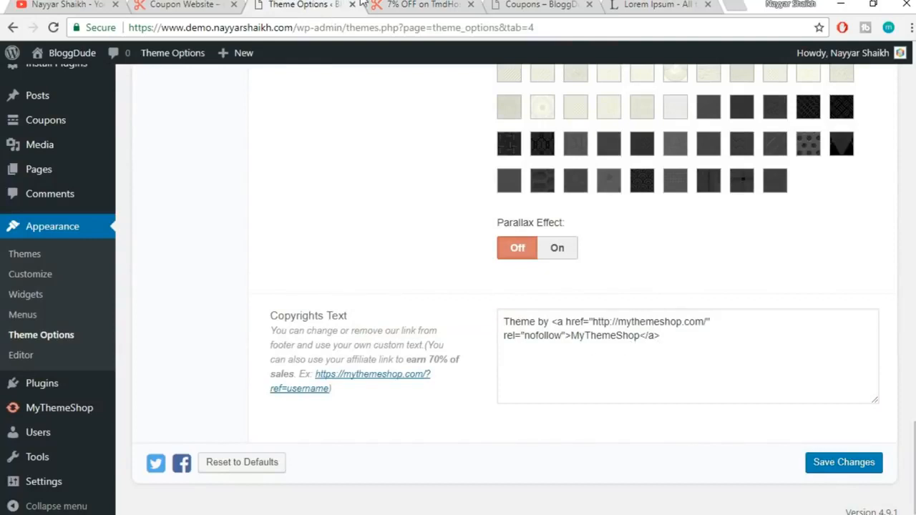
click(386, 4)
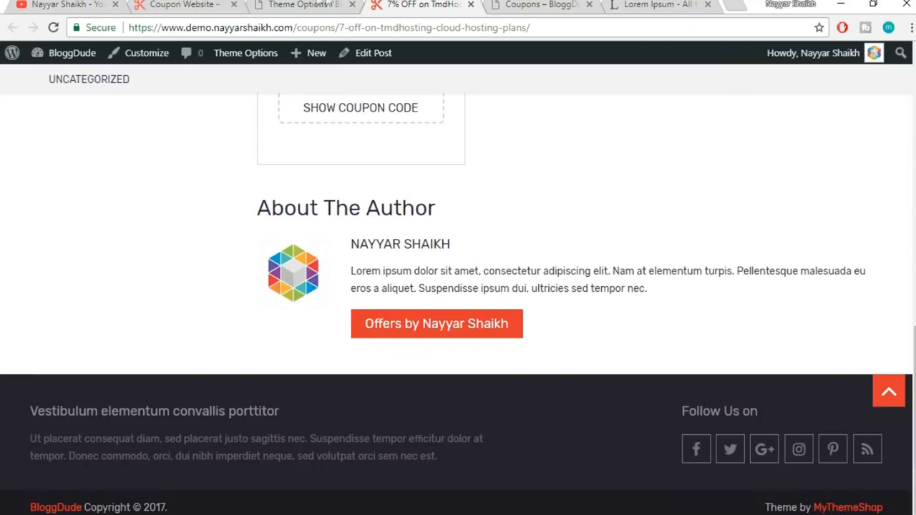
click(285, 4)
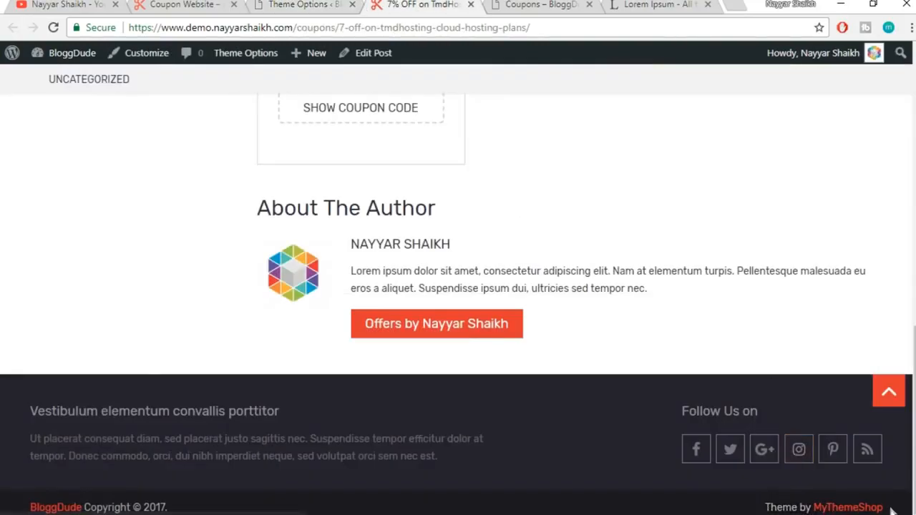
click(282, 4)
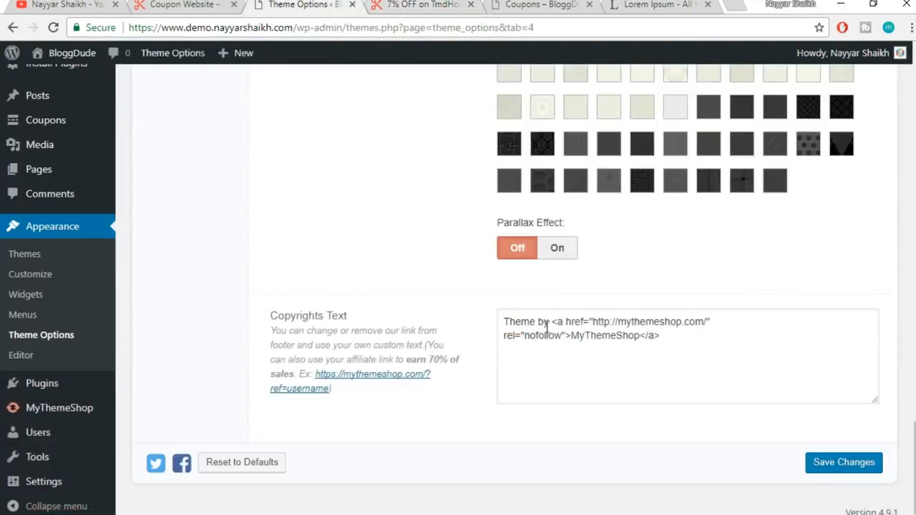
Change 'Theme by' to 'Created by' and replace the MyThemeShop link text with the author's name
click(549, 324)
drag(542, 323, 495, 325)
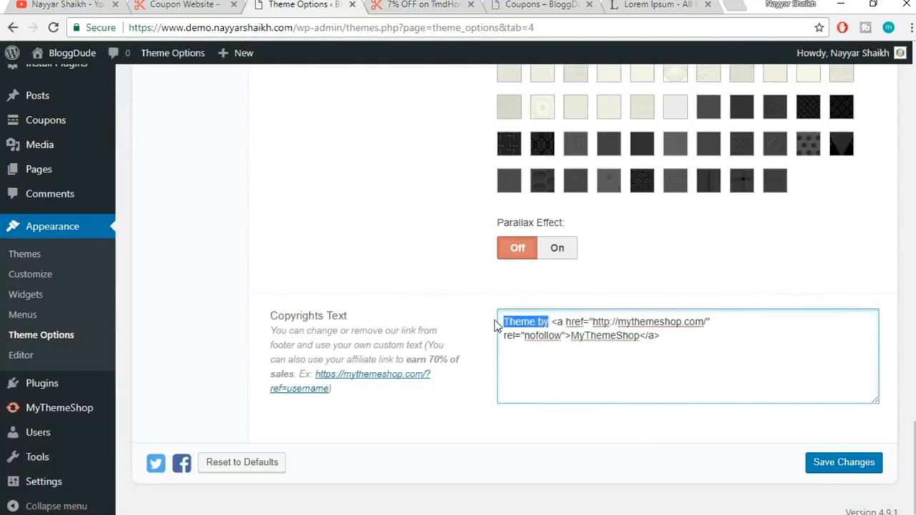
text(Create)
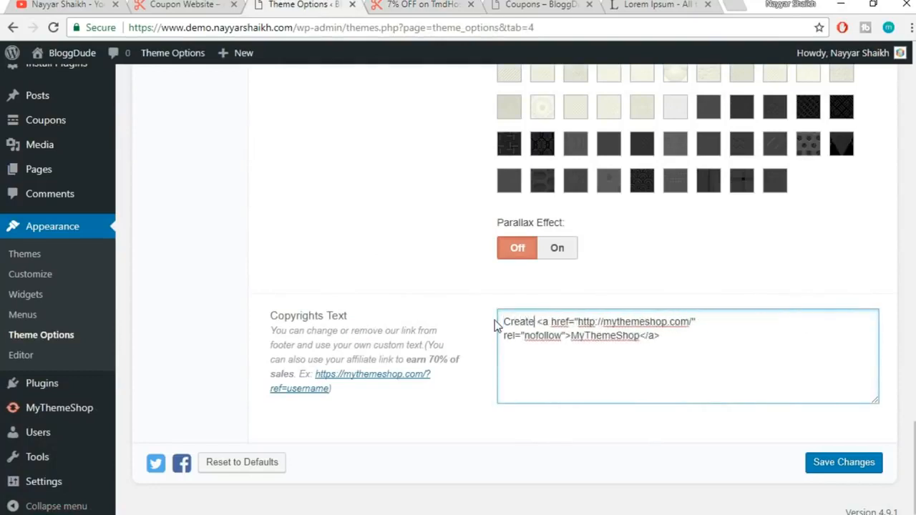
text(d by)
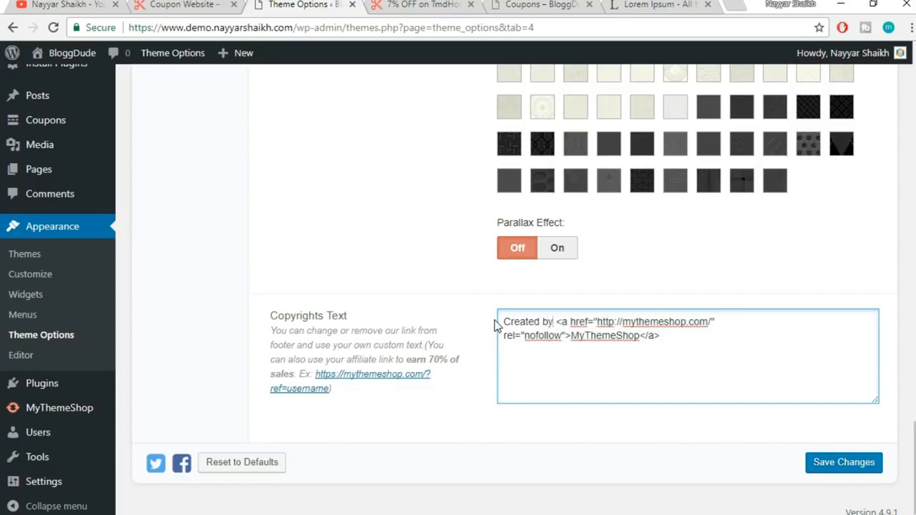
drag(570, 336, 640, 335)
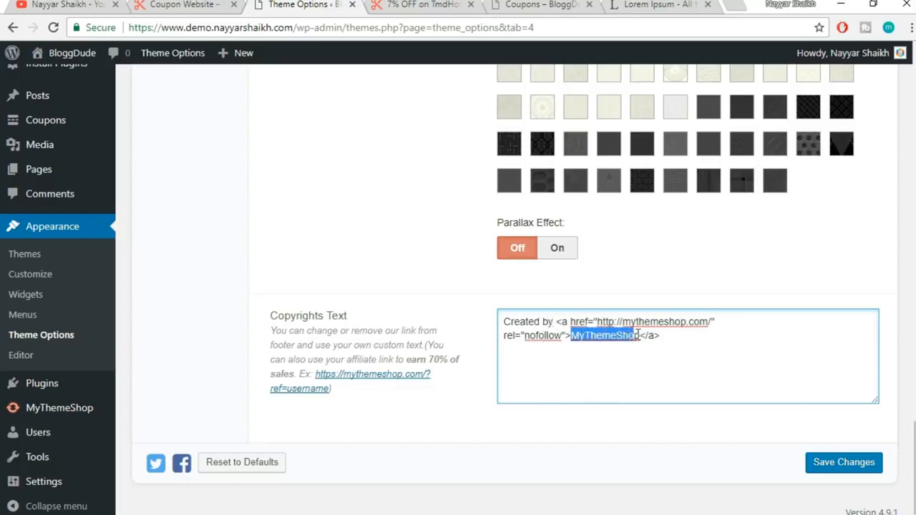
text(Nayyar Sh)
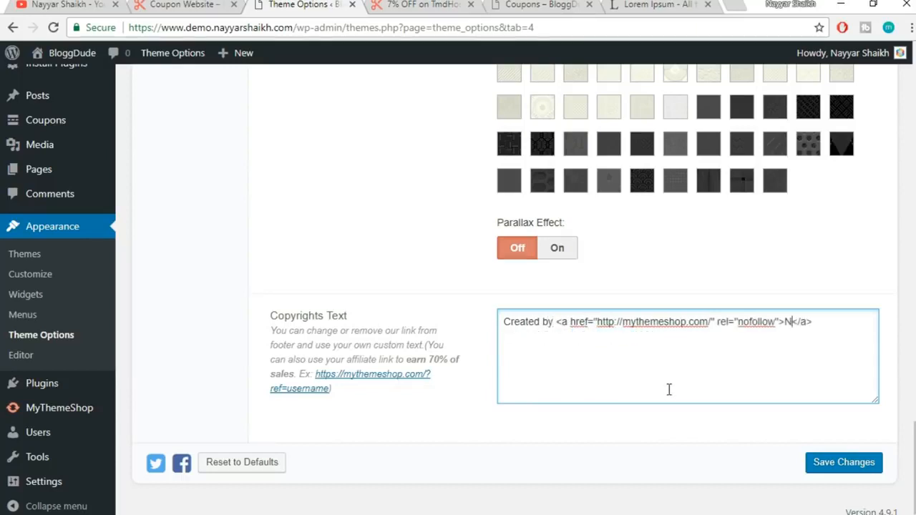
text(aikh)
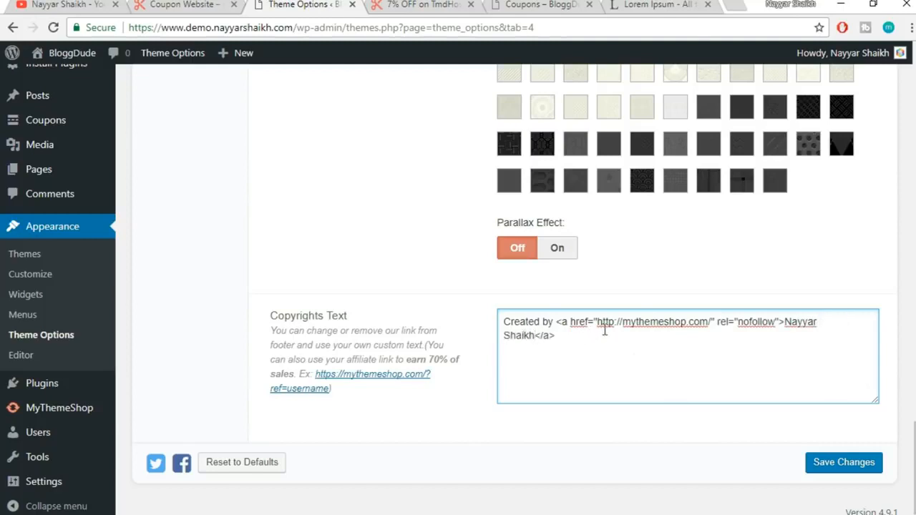
Review the edited copyright text and select its old link address
drag(556, 351, 500, 308)
click(594, 348)
drag(505, 321, 551, 322)
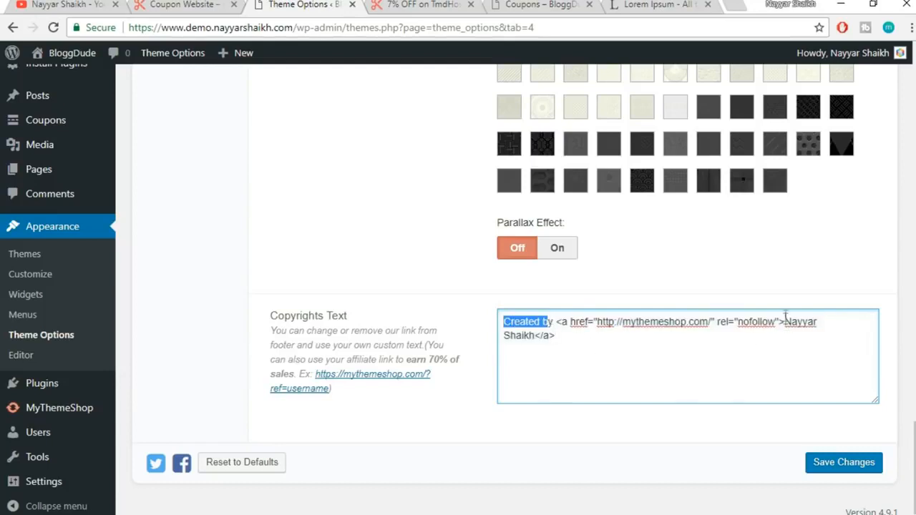
drag(785, 321, 786, 335)
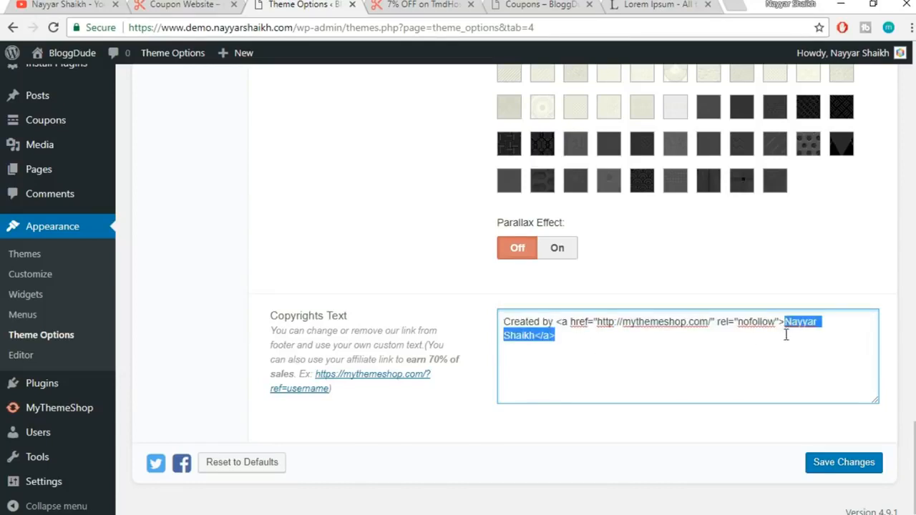
click(609, 335)
drag(598, 322, 703, 325)
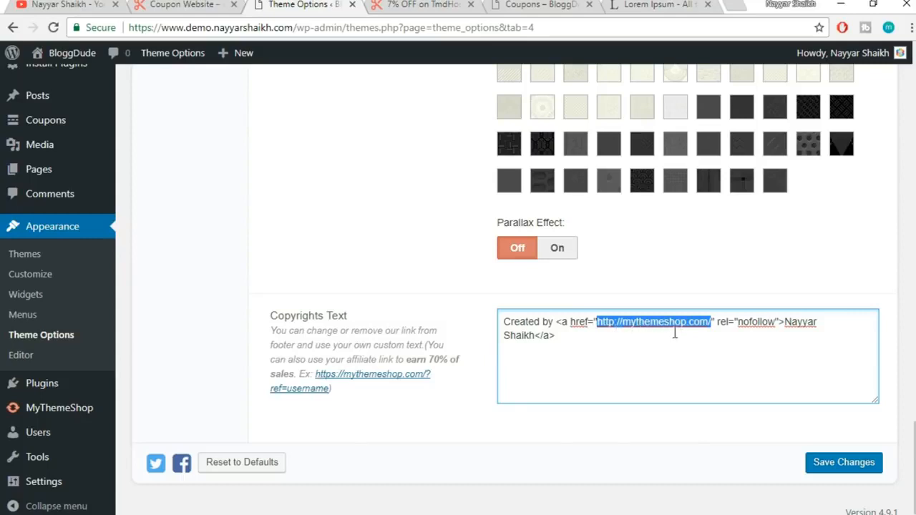
Replace the link with the author's YouTube channel URL, save, and check the coupon page
click(90, 5)
click(275, 30)
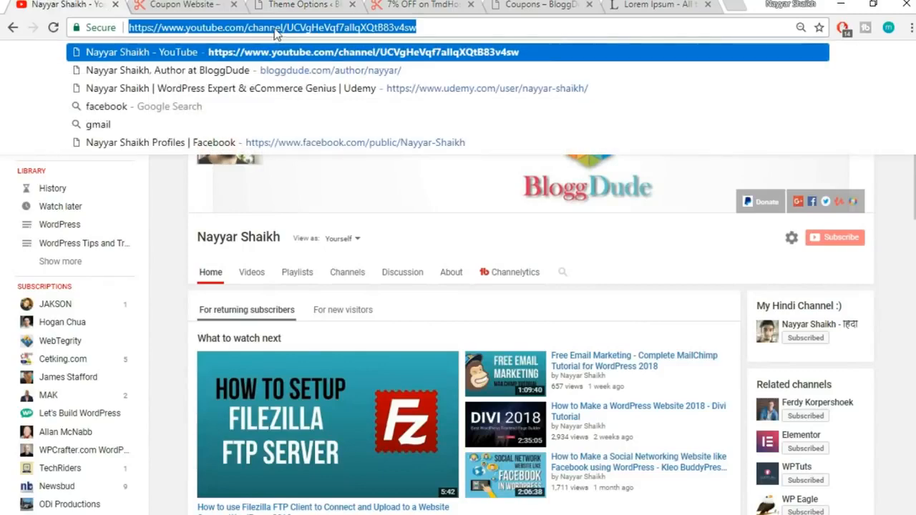
click(467, 3)
click(506, 3)
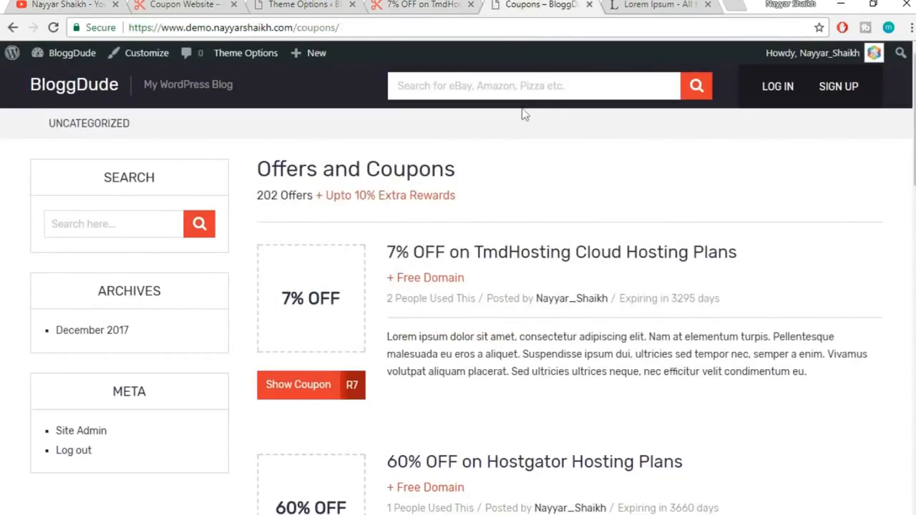
click(287, 4)
text(https://www.youtube.com/channel/UCVgHeVqf7alIqXQtB83v4sw)
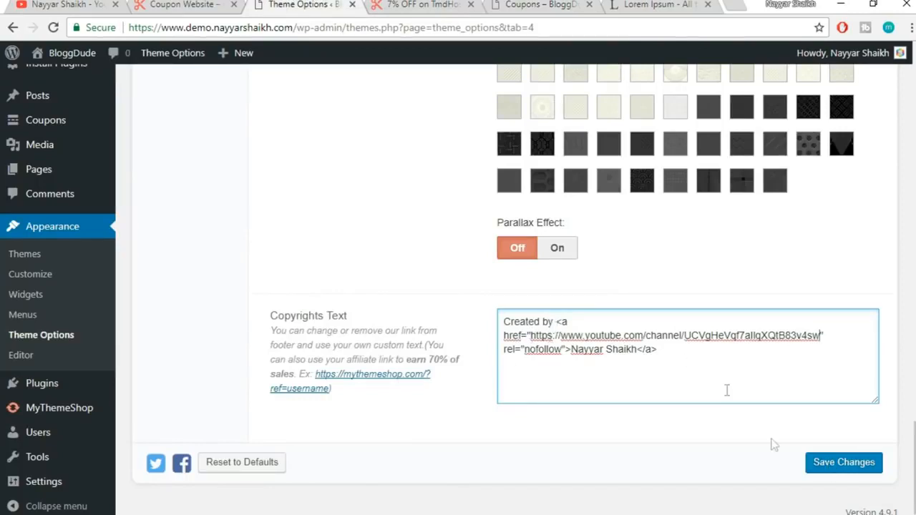
click(826, 470)
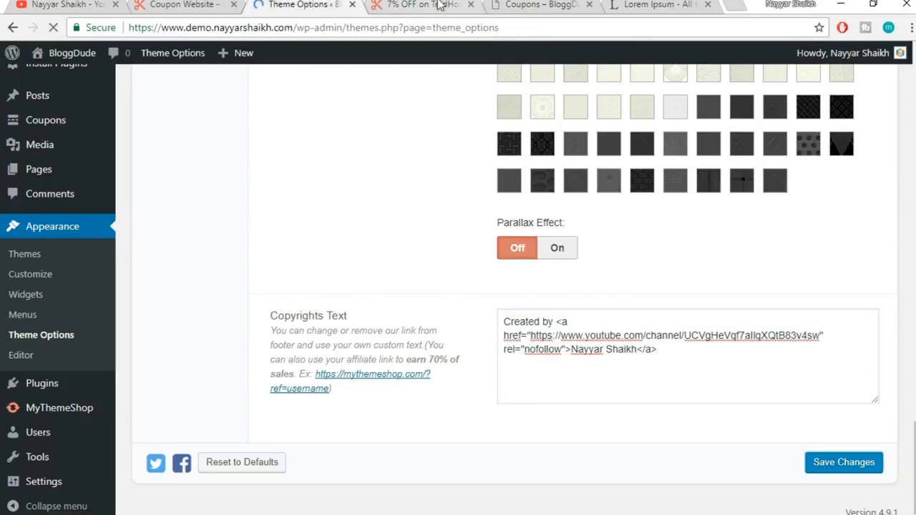
click(440, 5)
click(451, 30)
key(Return)
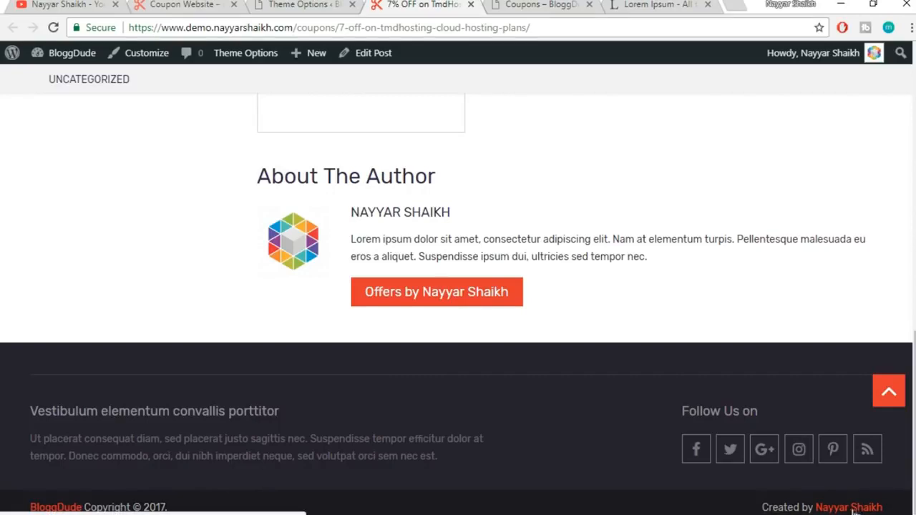
click(45, 5)
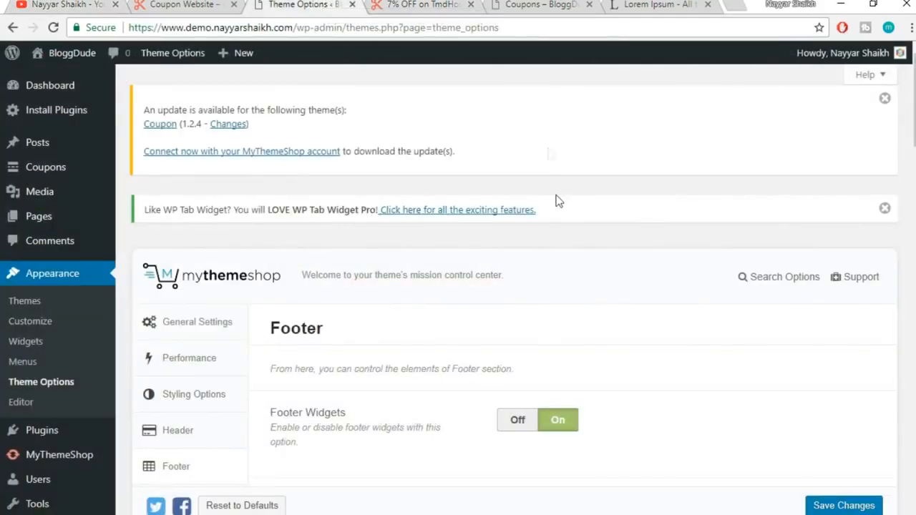
scroll(598, 264, down, 5)
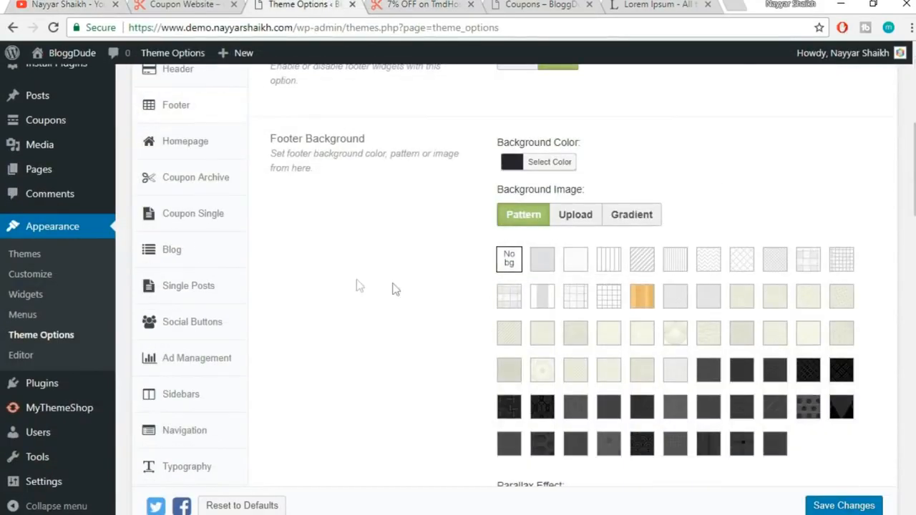
Open the Homepage > Layout settings in Theme Options
click(182, 143)
click(171, 179)
scroll(911, 249, up, 1)
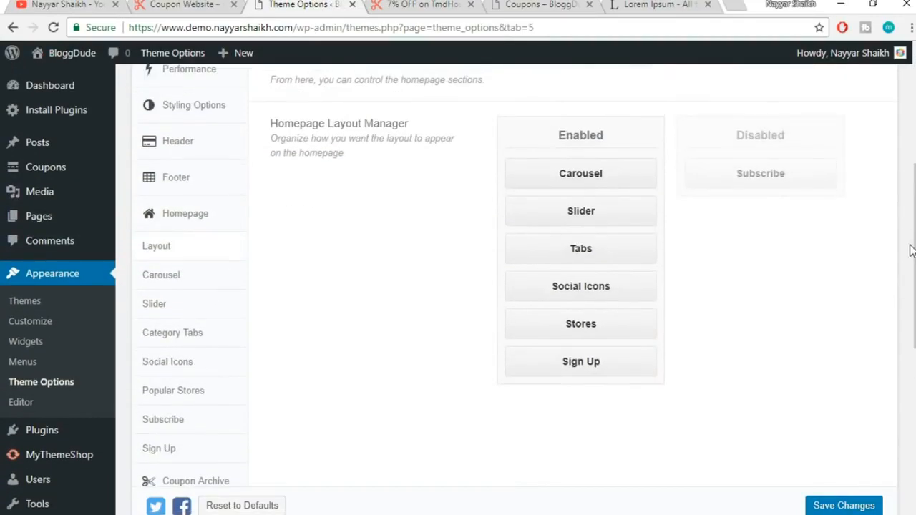
scroll(911, 249, down, 1)
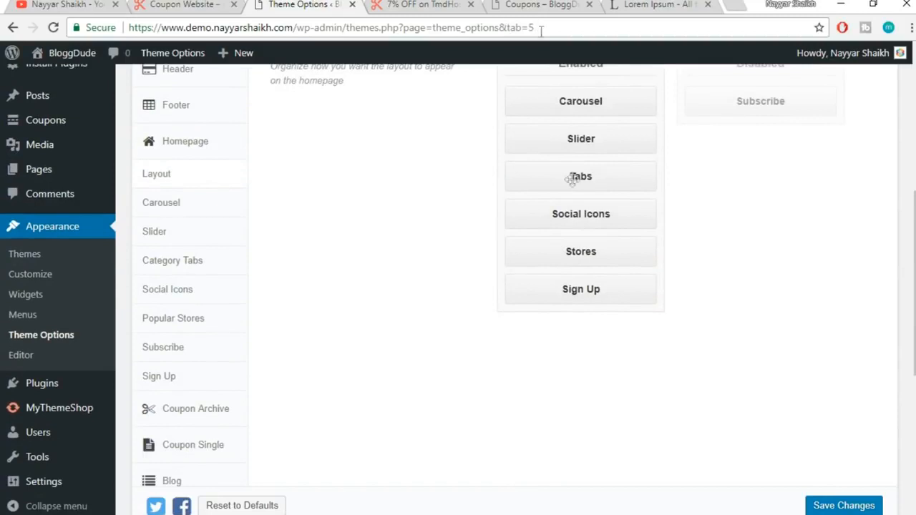
View the site's homepage to compare its sections with the layout settings
click(531, 11)
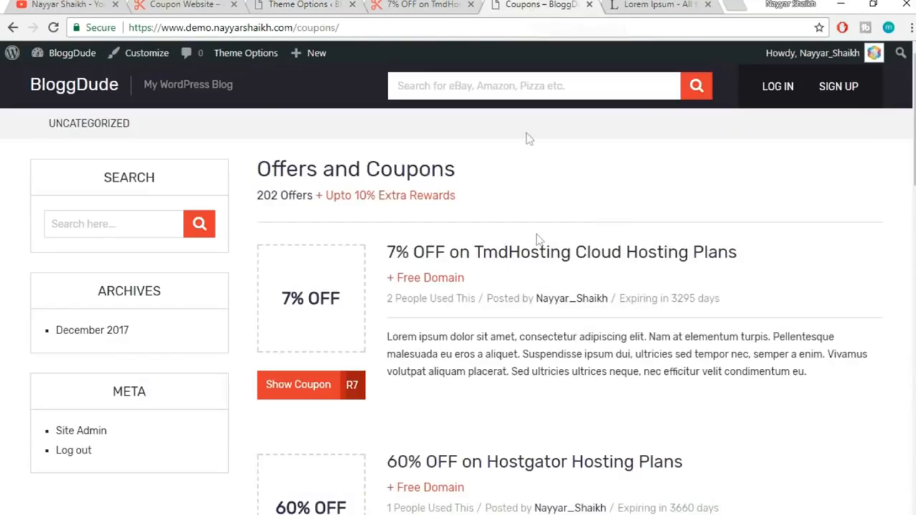
click(91, 99)
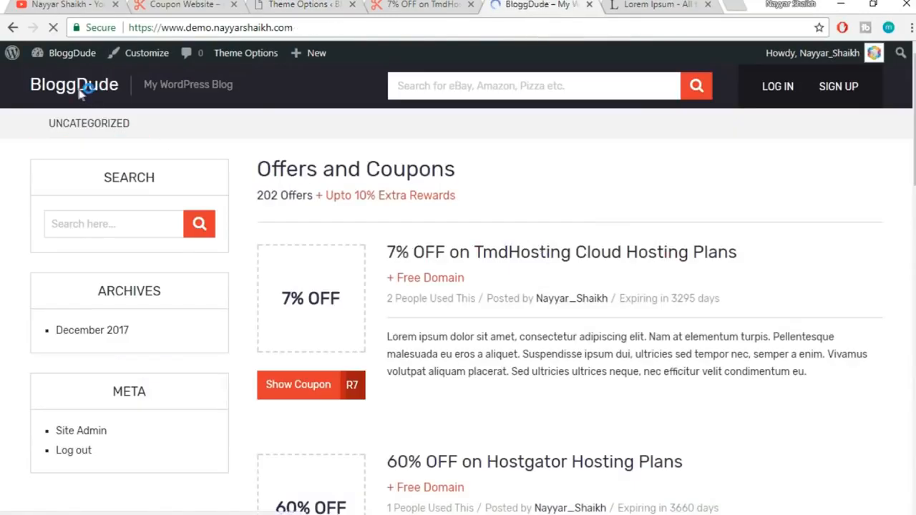
scroll(560, 349, down, 1)
scroll(569, 364, up, 1)
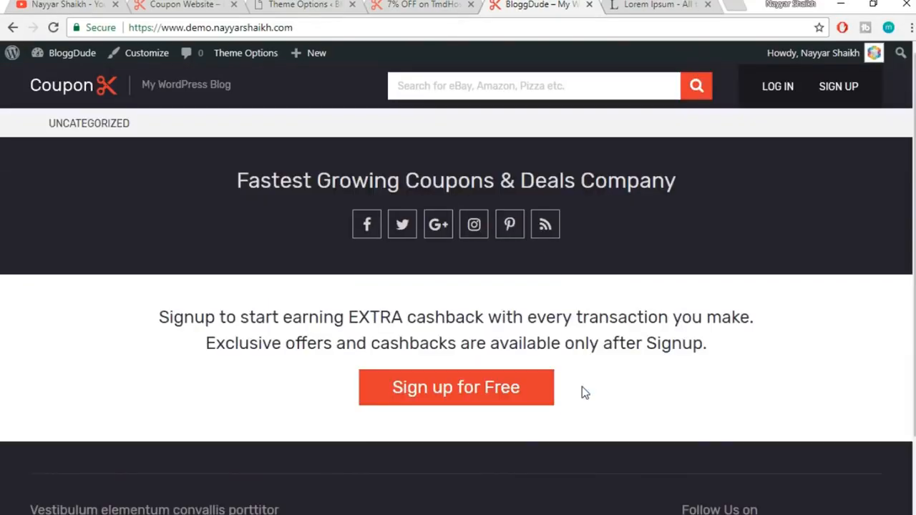
click(430, 5)
click(316, 5)
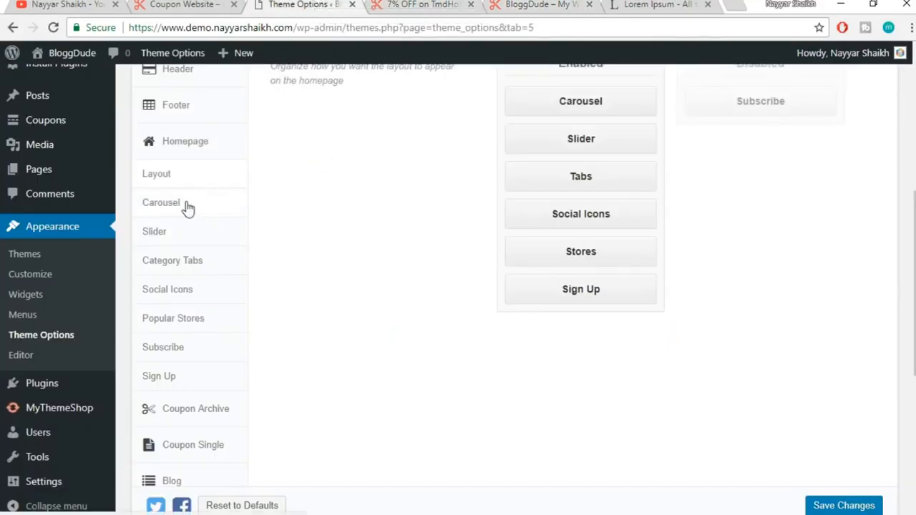
Preview the reference site's offers carousel and open the Carousel settings
key(ctrl+shift+Tab)
scroll(586, 330, up, 20)
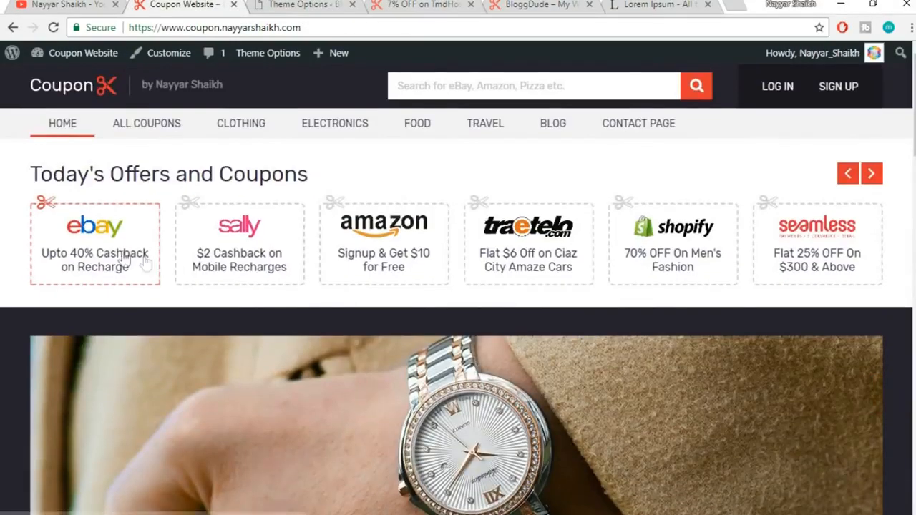
drag(146, 262, 147, 243)
drag(763, 244, 150, 241)
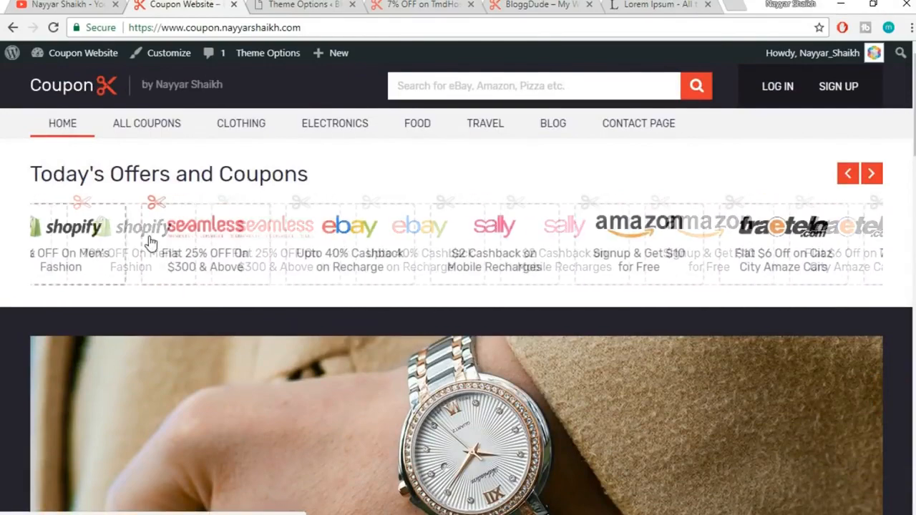
click(303, 5)
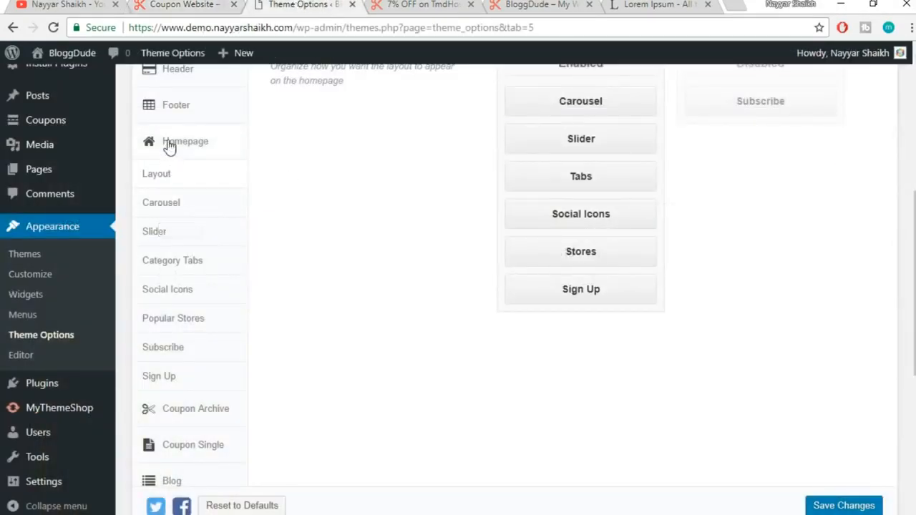
click(174, 206)
Compare the carousel title with the reference site's 'Today's Offers and Coupons' heading
scroll(686, 212, up, 2)
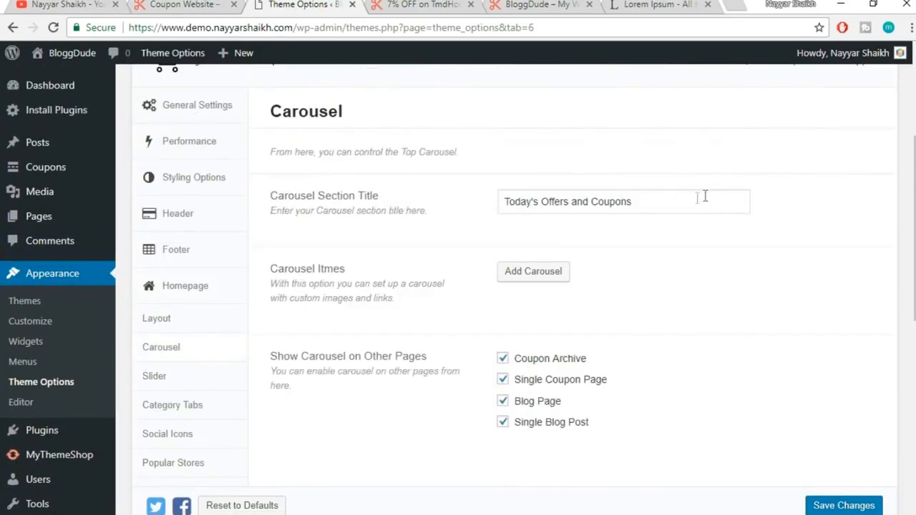
drag(705, 196, 421, 201)
click(665, 233)
key(ctrl+shift+Tab)
drag(27, 177, 6, 169)
click(328, 181)
click(50, 168)
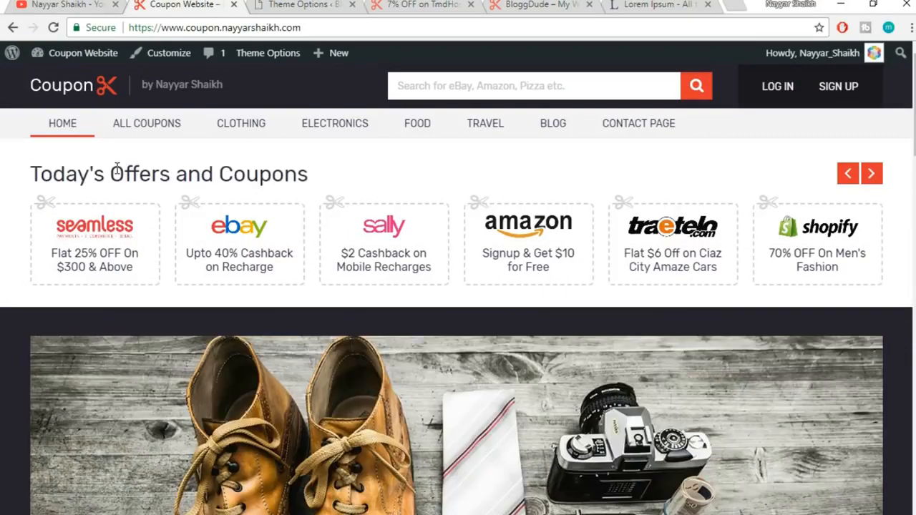
click(283, 6)
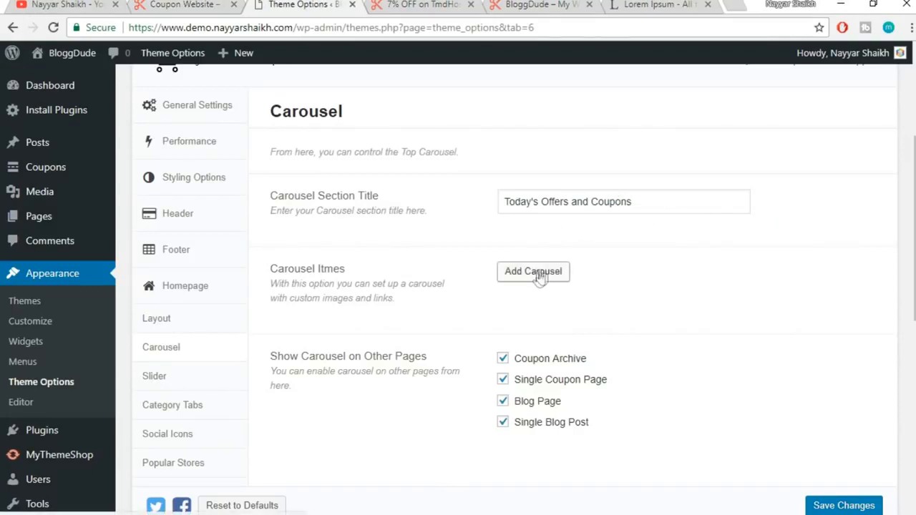
Add a blank New Carousel item to Carousel Items
scroll(768, 265, down, 1)
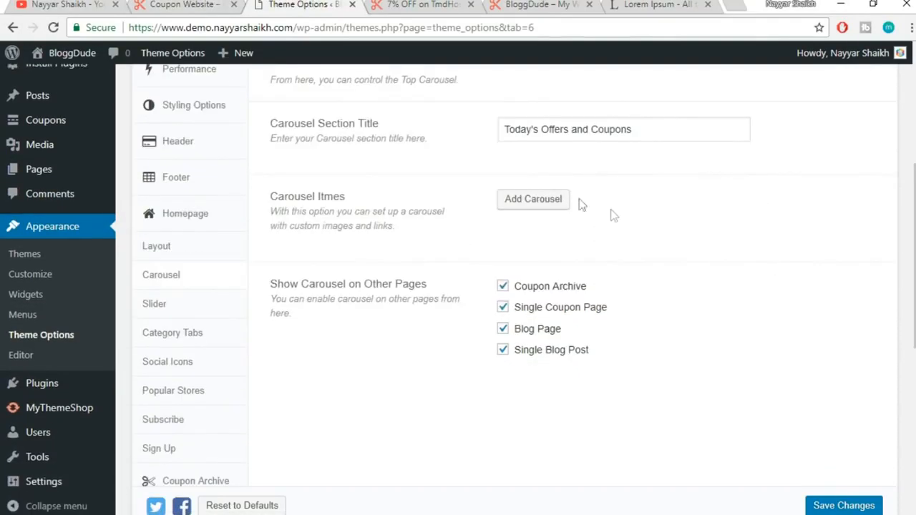
click(558, 199)
scroll(726, 235, down, 1)
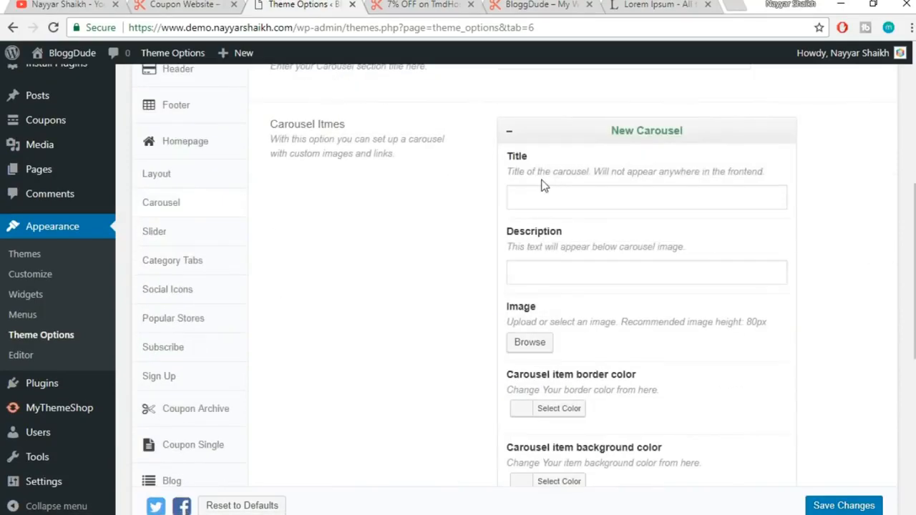
Enter 'Seamless' as the new carousel item's title, checking the reference site's carousel
click(553, 197)
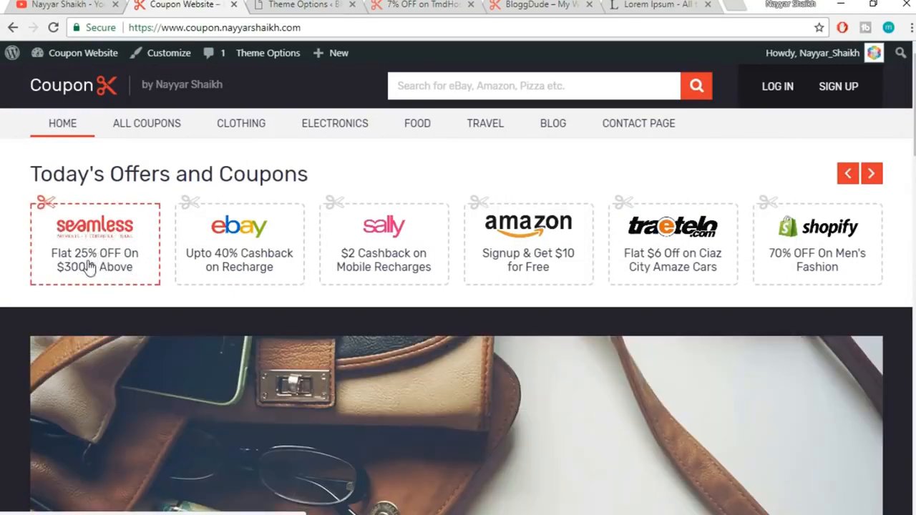
click(308, 3)
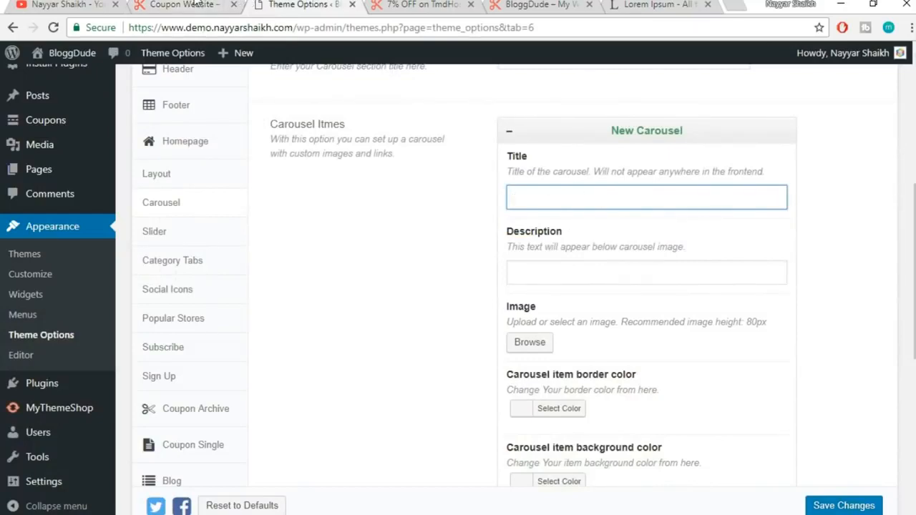
click(183, 4)
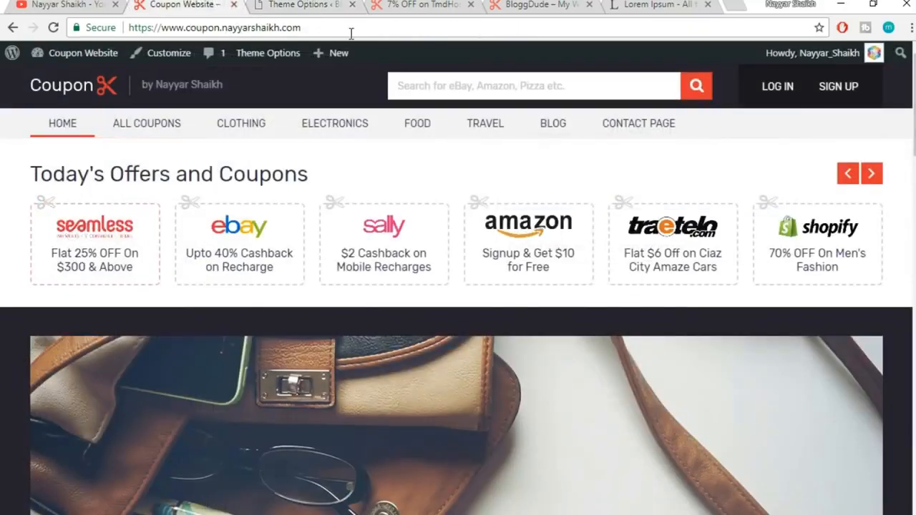
click(315, 6)
text(Se)
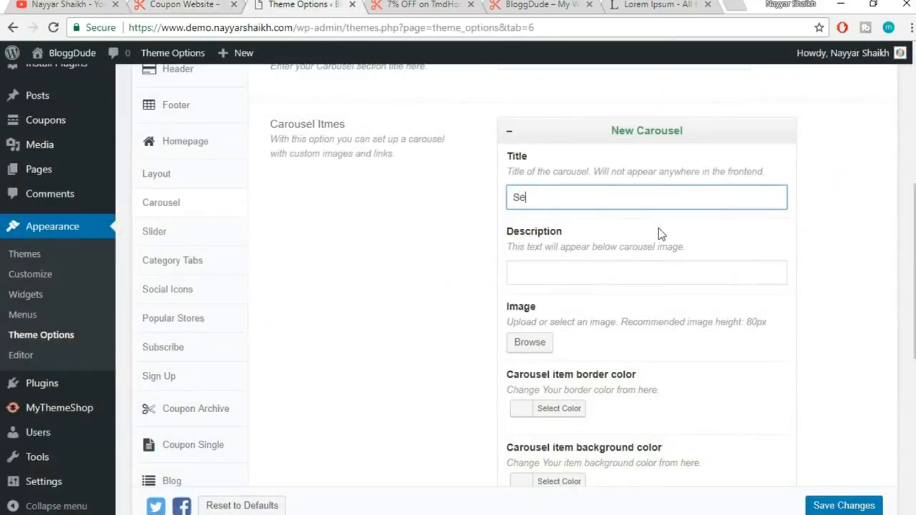
text(amless)
drag(589, 199, 478, 190)
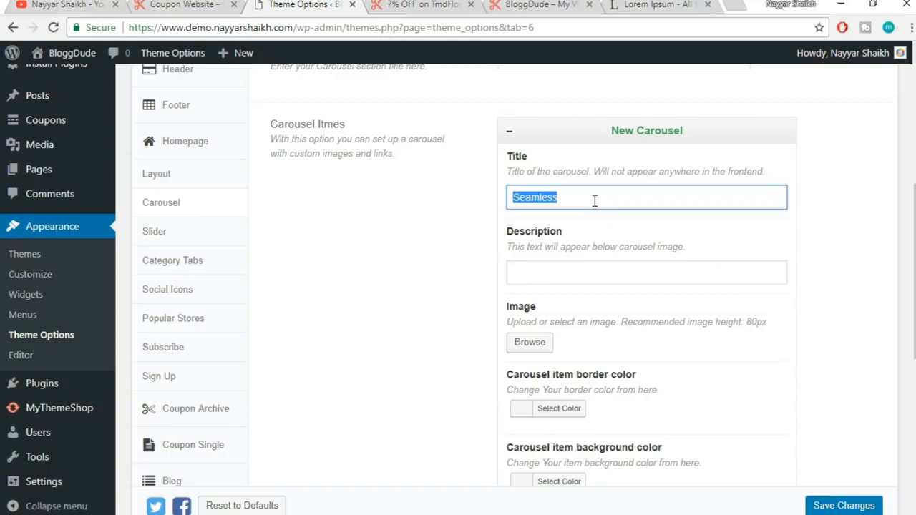
click(665, 172)
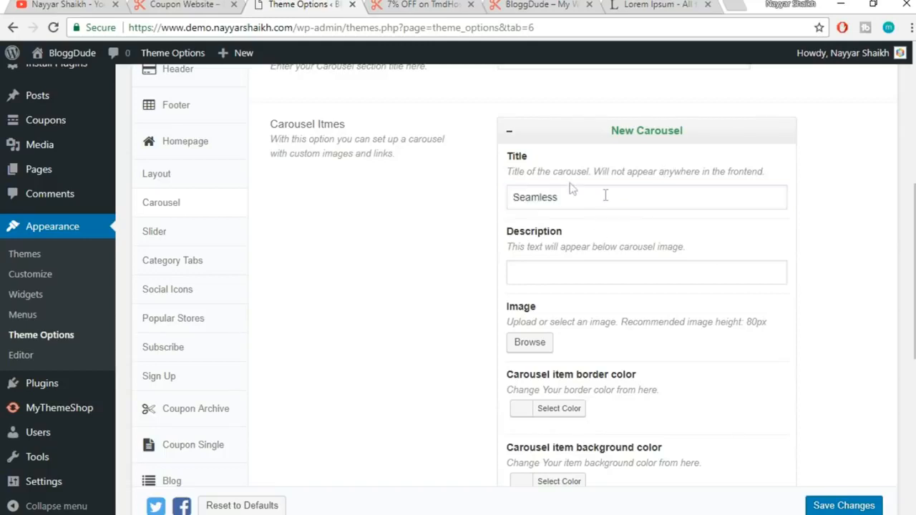
Fill in the item's description 'Flat 20% OFF on $300 & Above', matching the reference offer
click(588, 271)
click(183, 4)
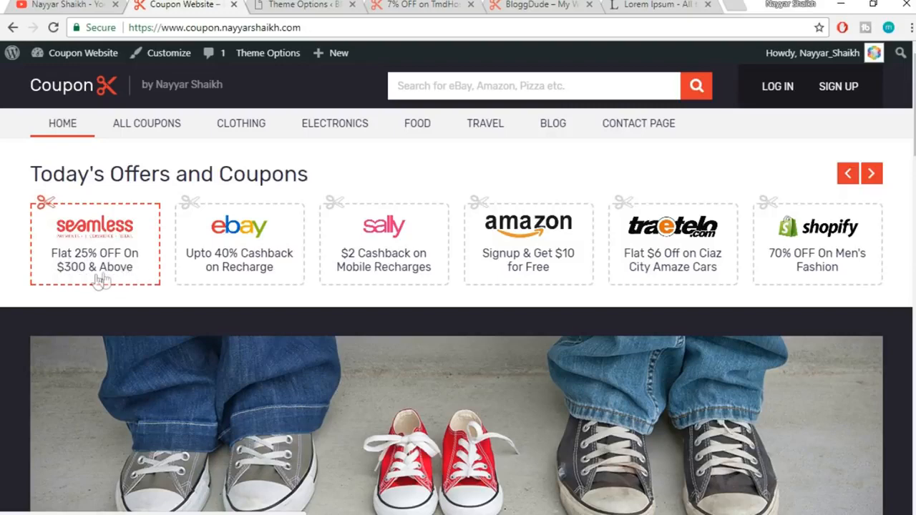
click(294, 4)
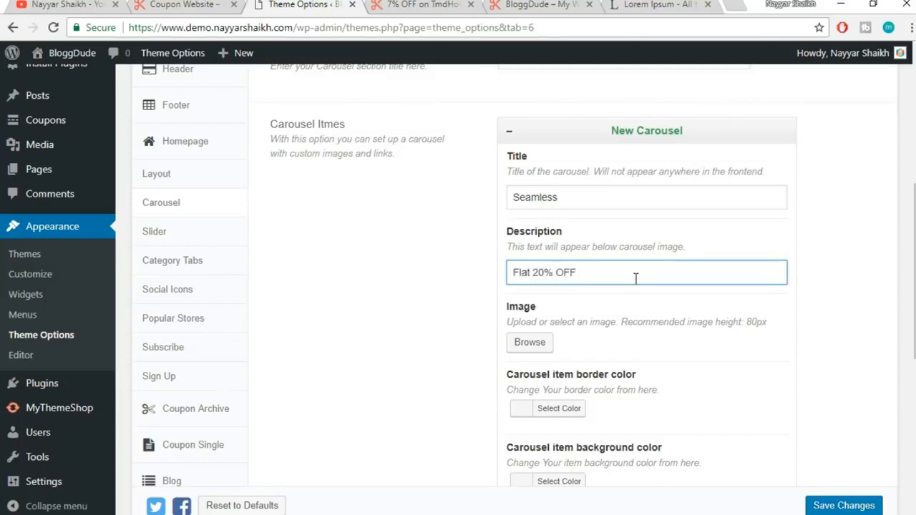
text($300 & Above)
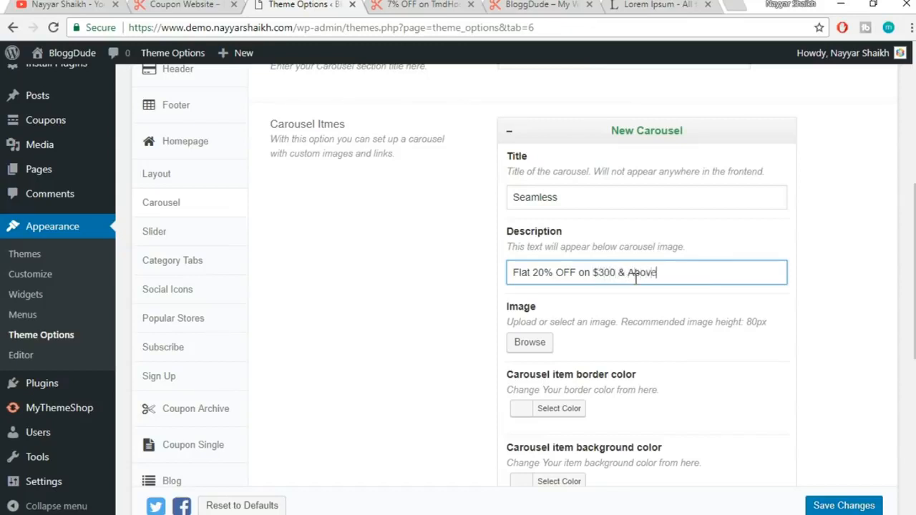
triple_click(679, 271)
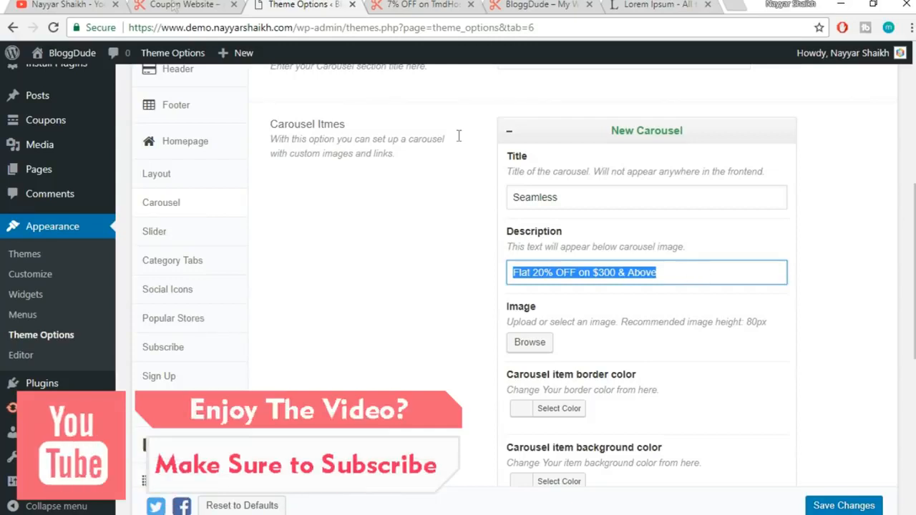
click(176, 5)
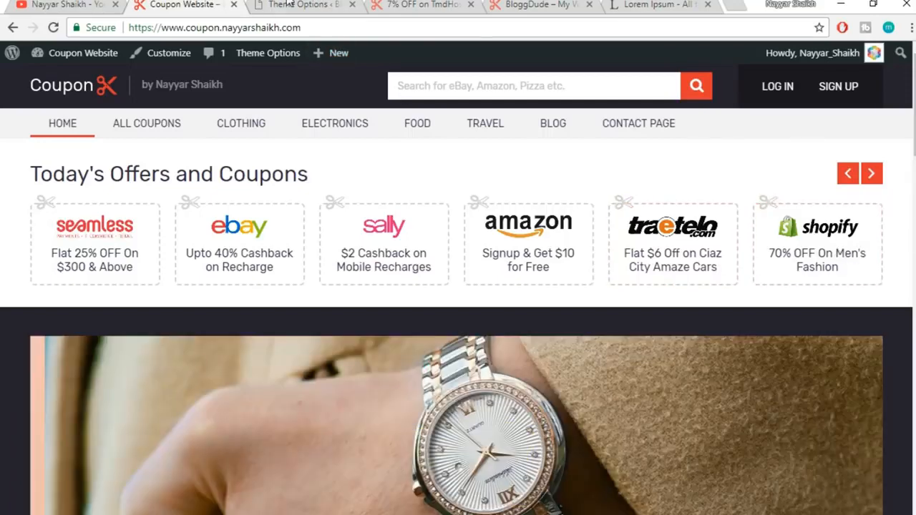
click(297, 6)
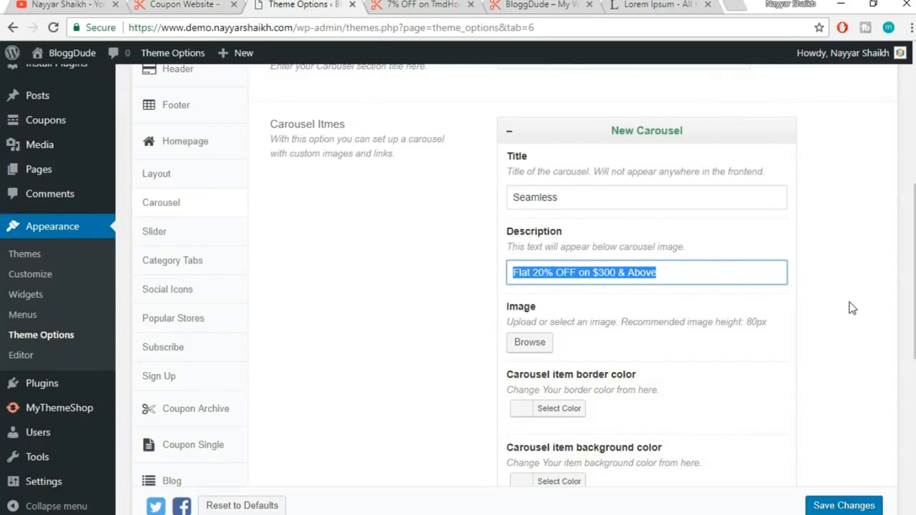
scroll(672, 197, down, 1)
drag(565, 126, 532, 130)
click(584, 256)
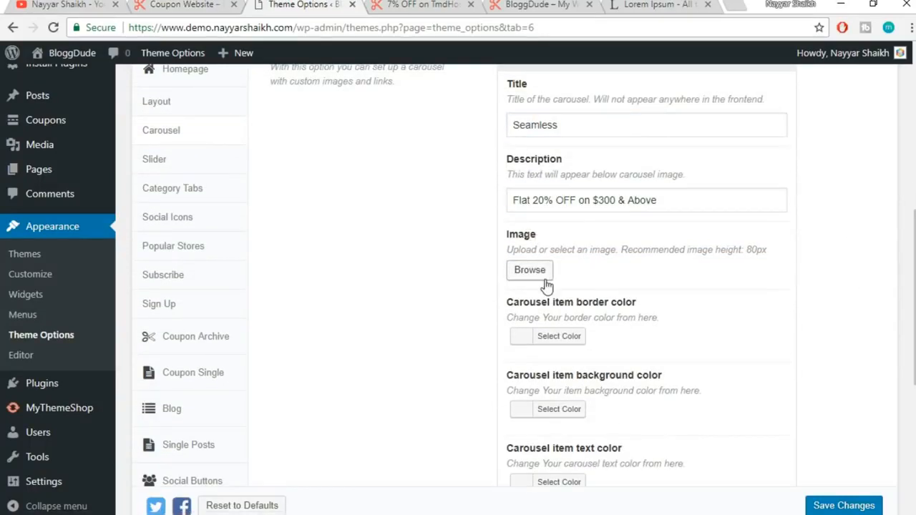
Attach the Seamless-Logo image from the Media Library as the item's image
click(542, 276)
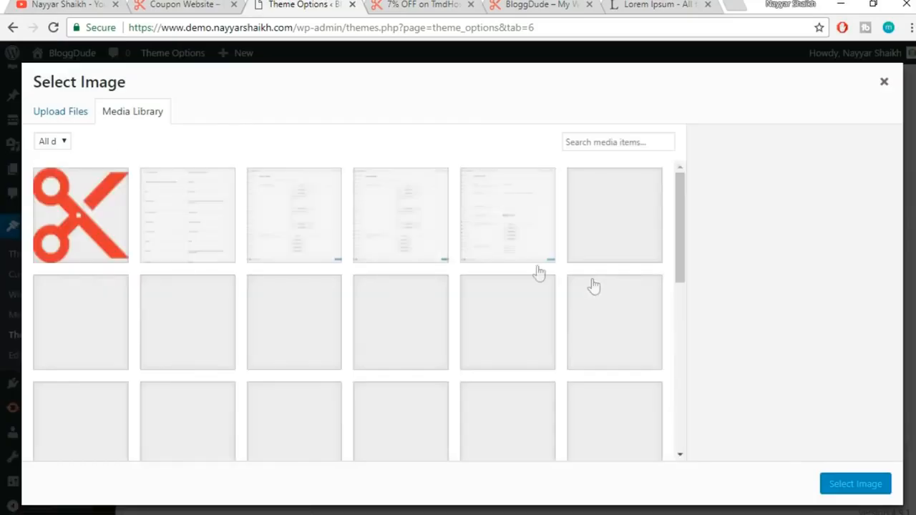
scroll(446, 286, down, 5)
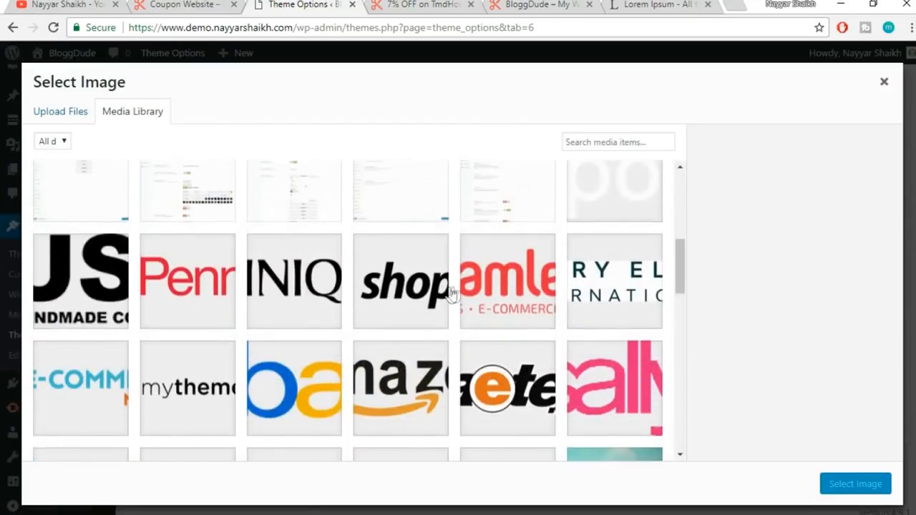
click(530, 301)
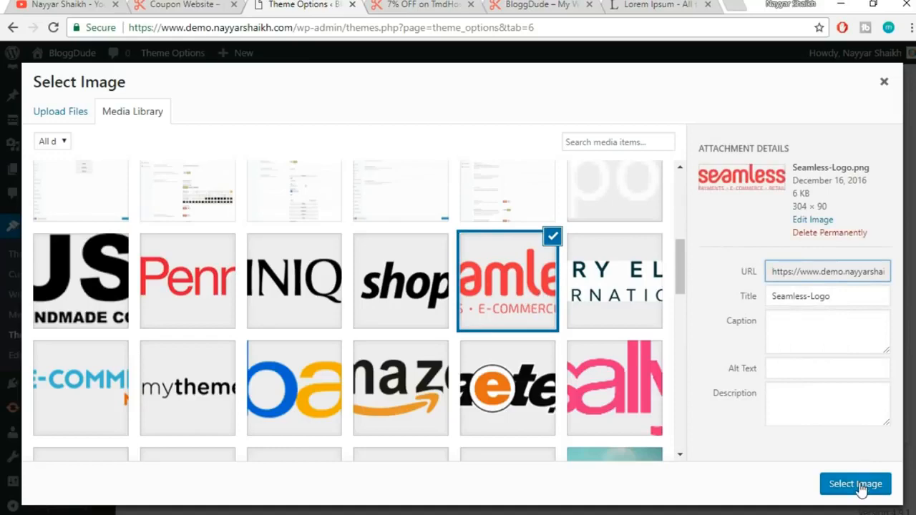
click(860, 485)
scroll(795, 426, down, 3)
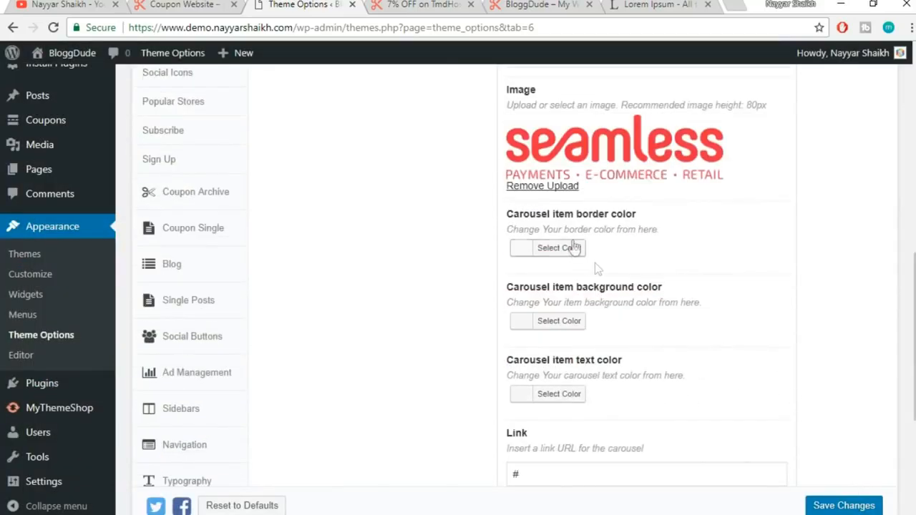
Compare with the reference carousel, leave the Link as '#', and collapse the Seamless item
click(174, 5)
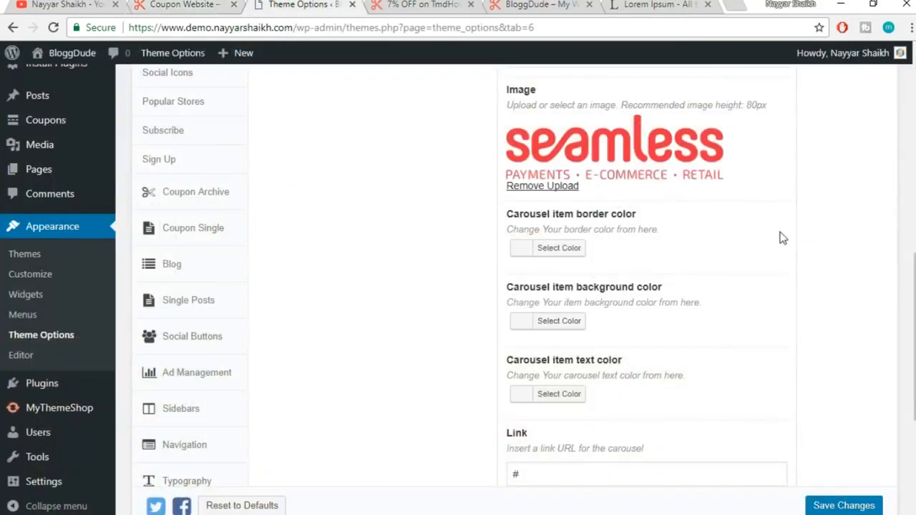
scroll(782, 241, down, 1)
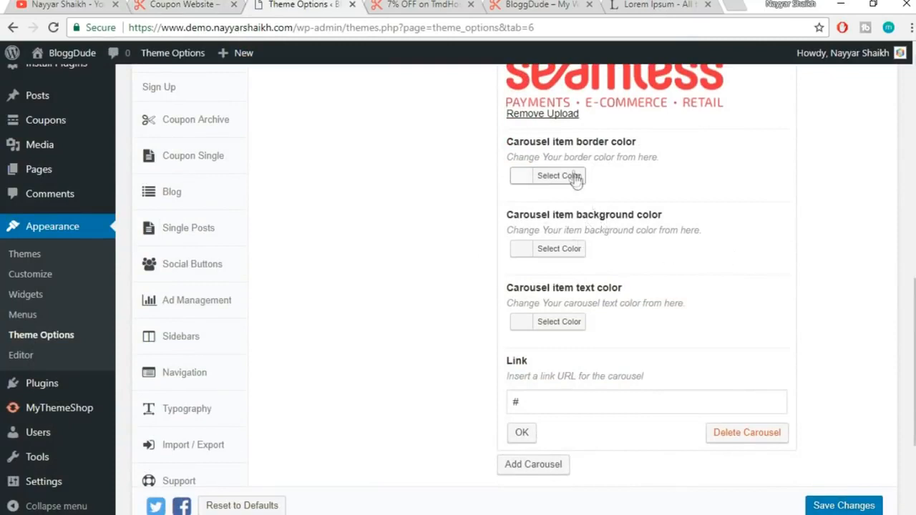
scroll(712, 321, down, 1)
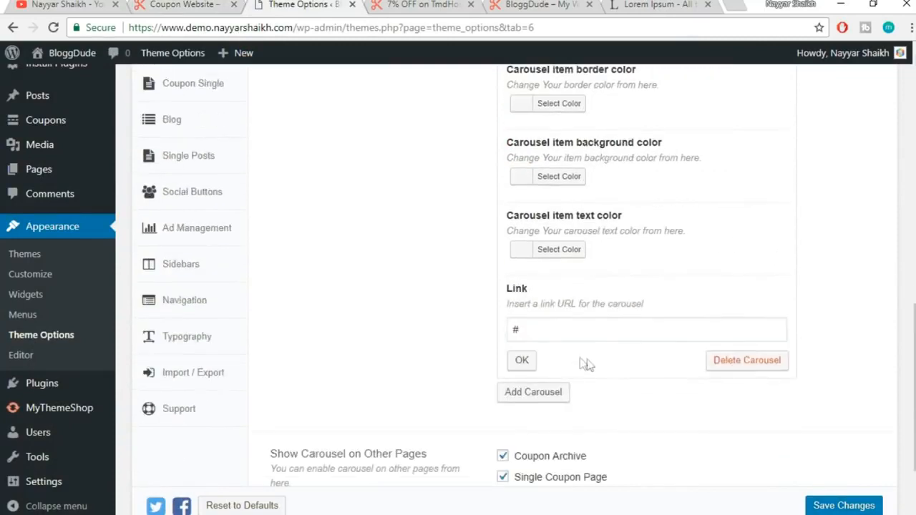
drag(525, 320, 486, 321)
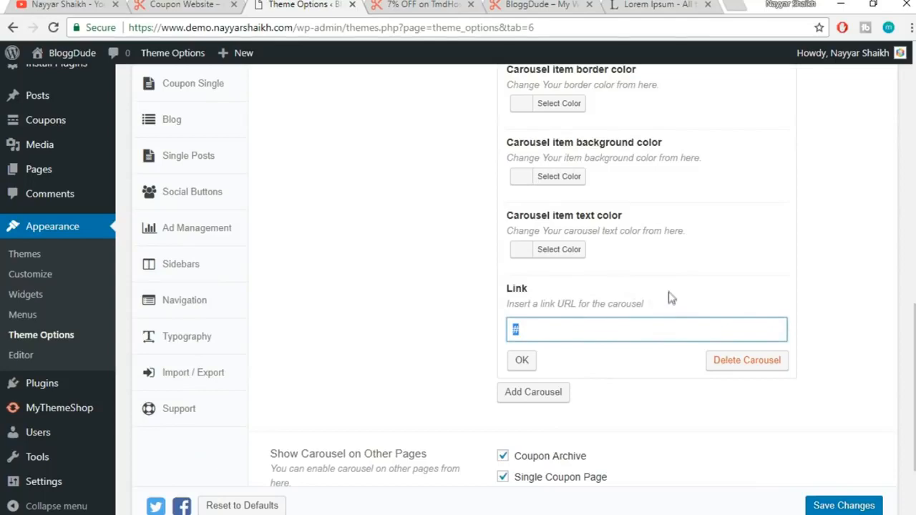
scroll(682, 311, up, 3)
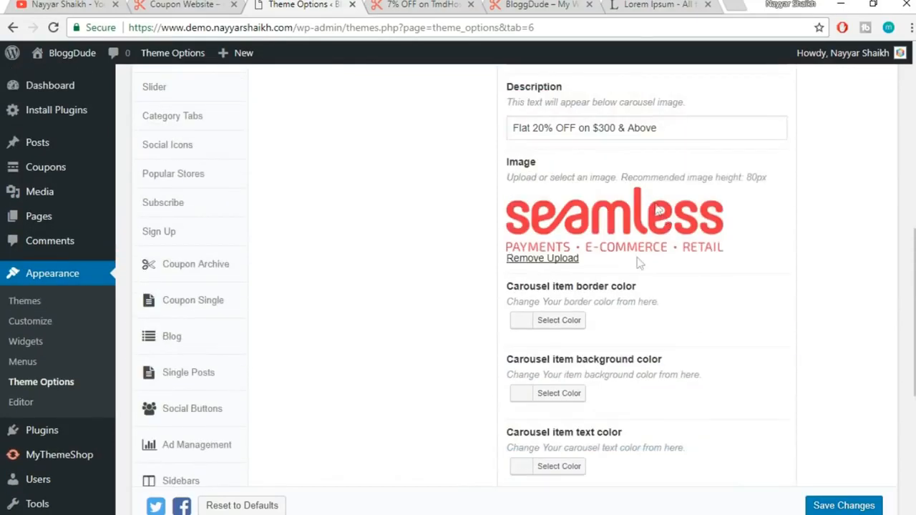
scroll(753, 347, down, 3)
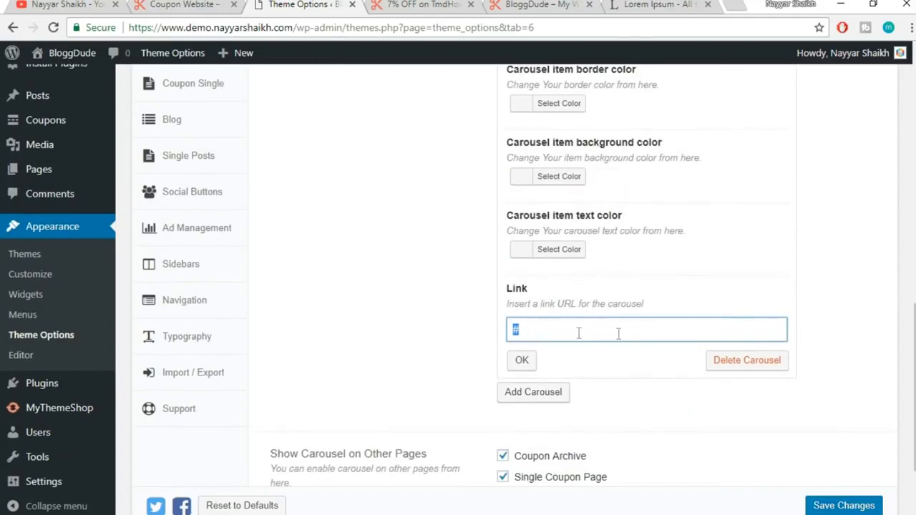
click(521, 362)
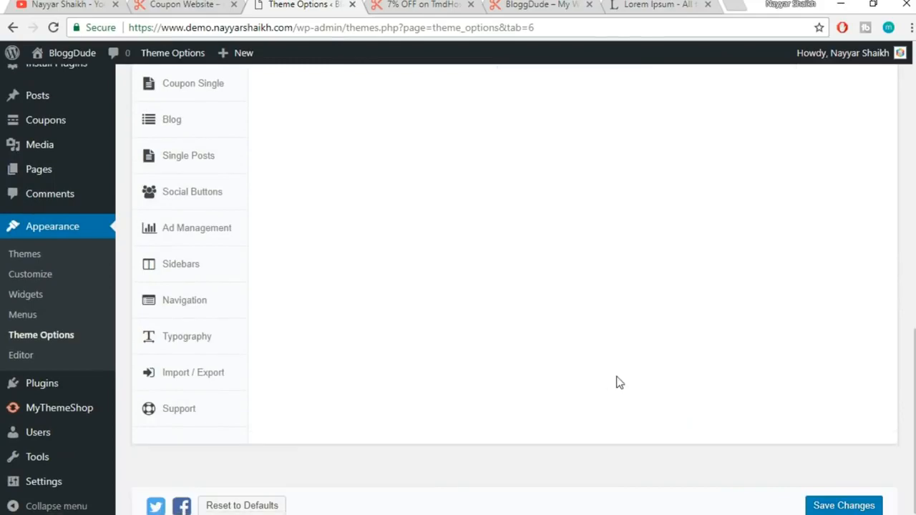
scroll(620, 383, up, 6)
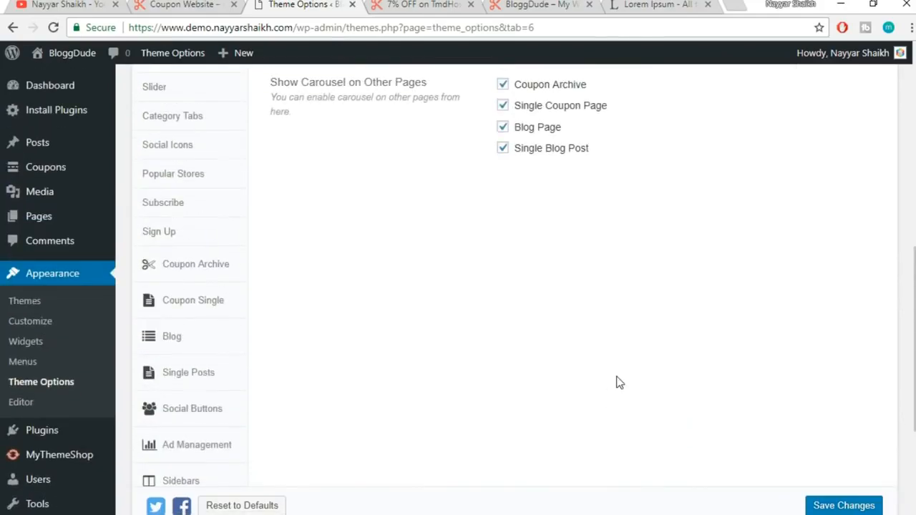
Save the carousel settings and preview the homepage's Today's Offers and Coupons carousel
click(855, 509)
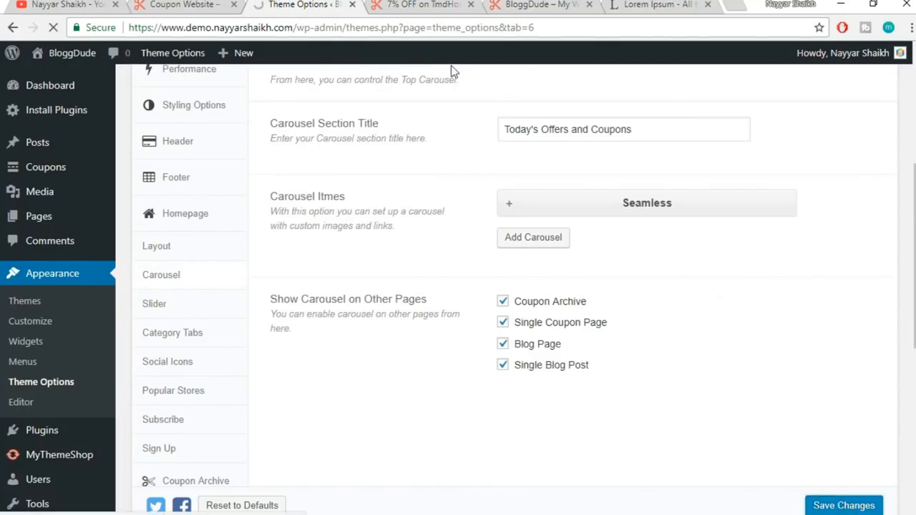
click(418, 6)
scroll(578, 326, up, 10)
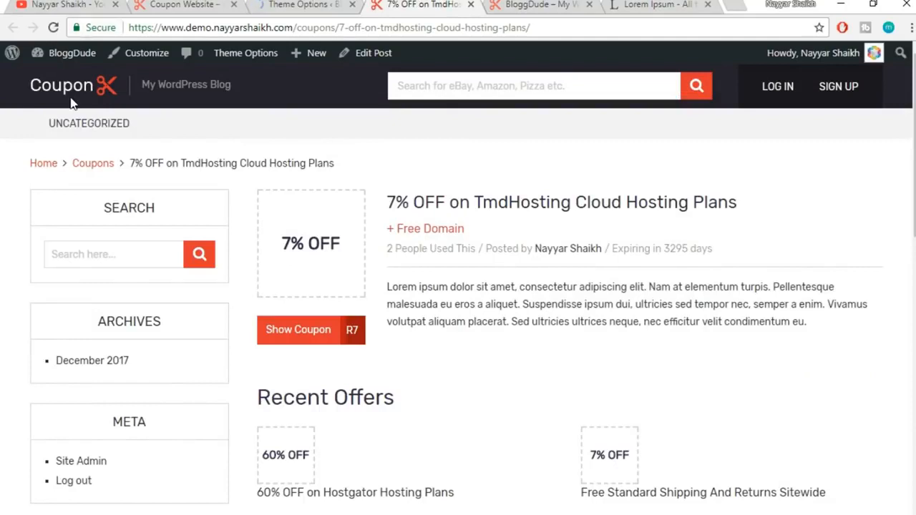
click(78, 97)
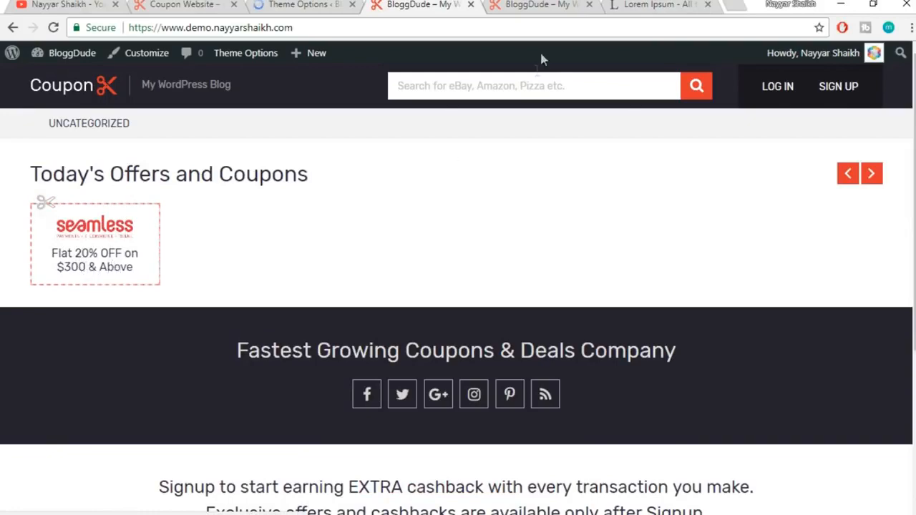
scroll(536, 69, down, 3)
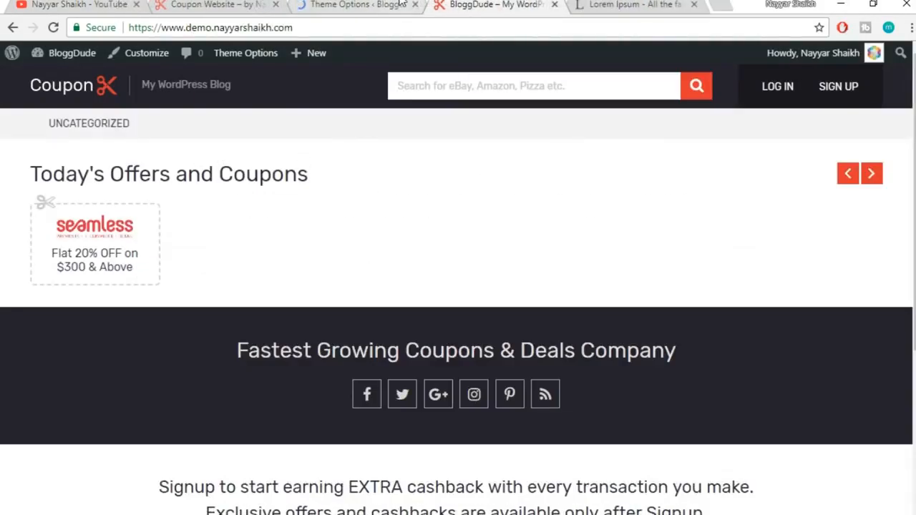
Add an Ebay carousel item with description 'Flat 20% OFF on $300 & Above' and the ebay logo
click(349, 5)
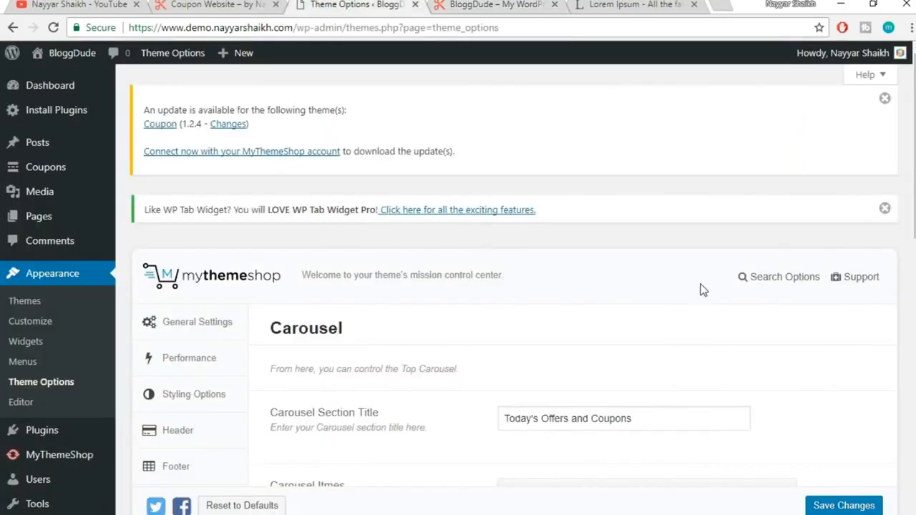
scroll(701, 289, down, 4)
click(561, 239)
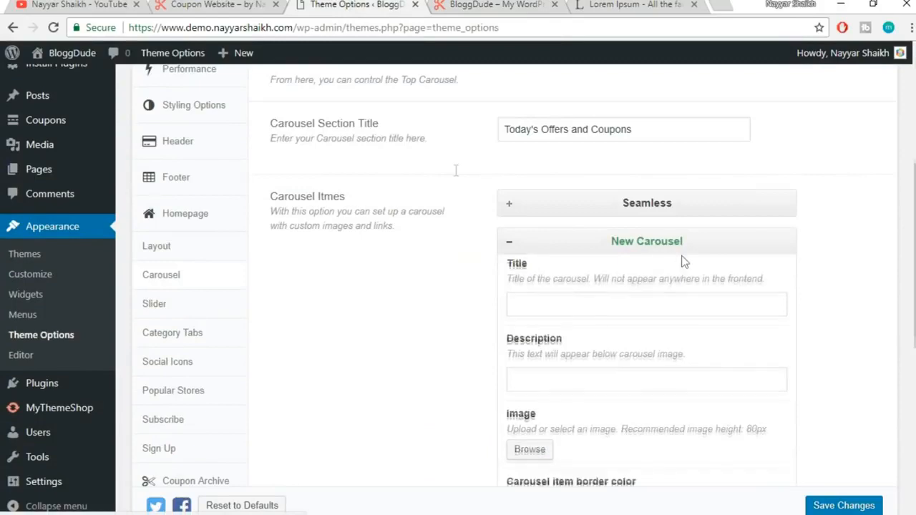
scroll(683, 262, down, 1)
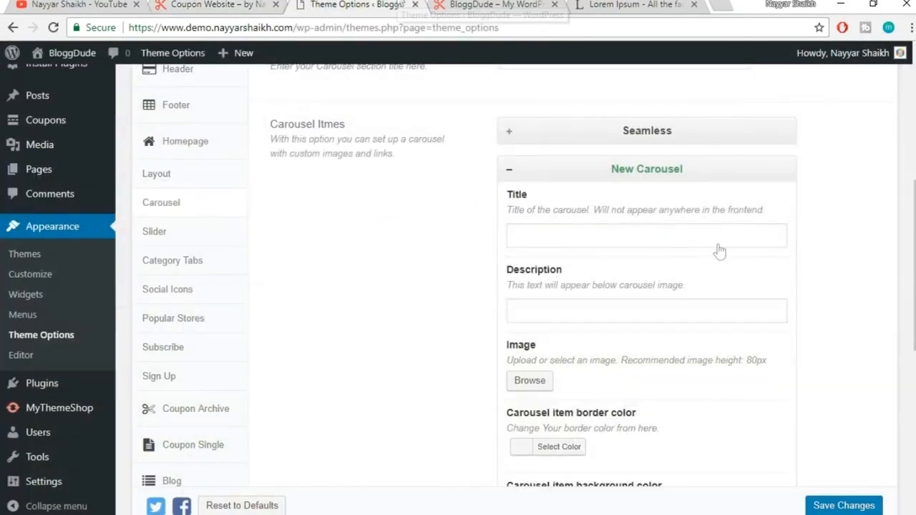
click(603, 237)
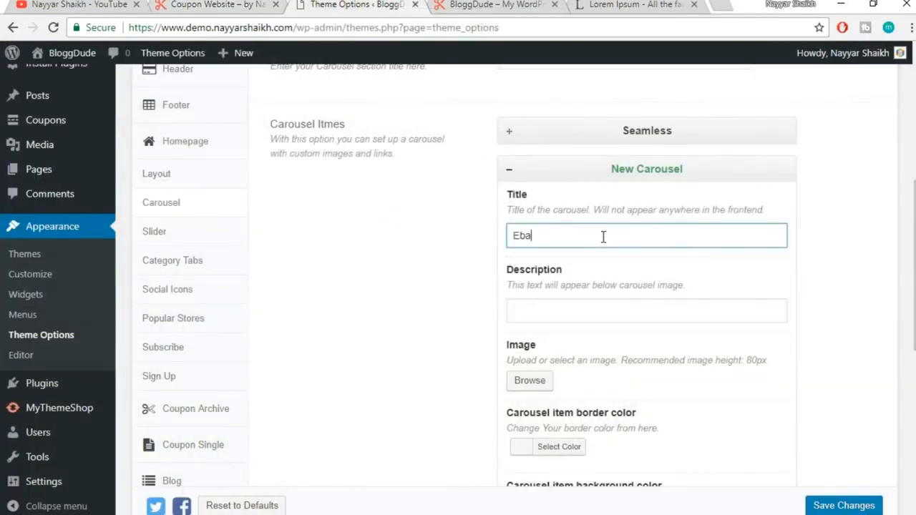
click(573, 308)
text(Flat 20% OFF on $300 & Above)
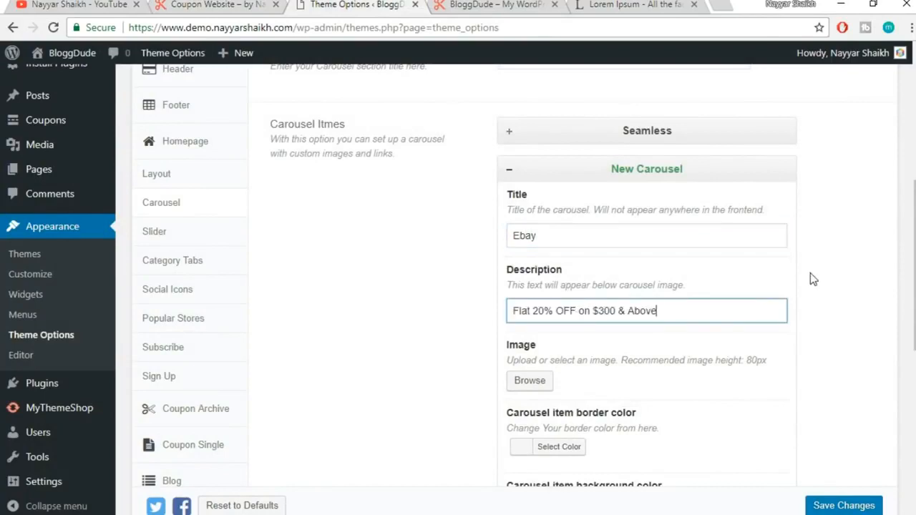
scroll(810, 273, down, 2)
click(525, 239)
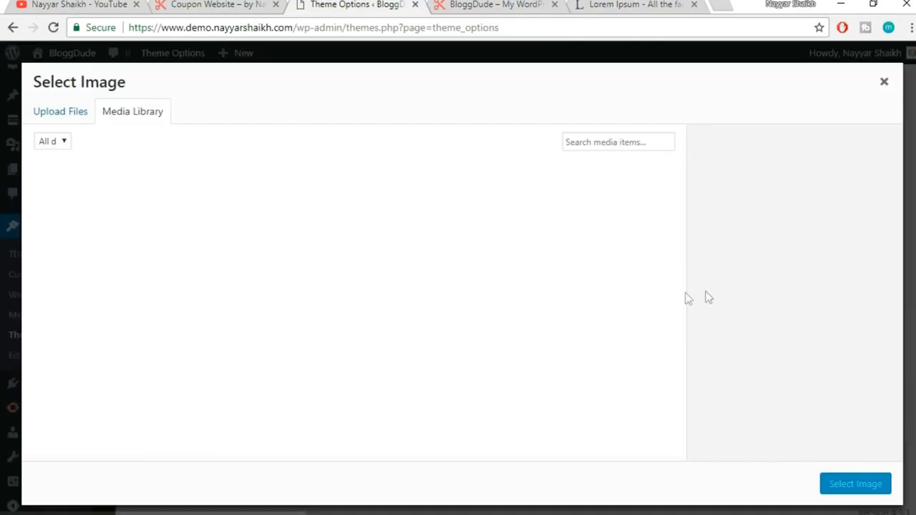
scroll(659, 330, down, 5)
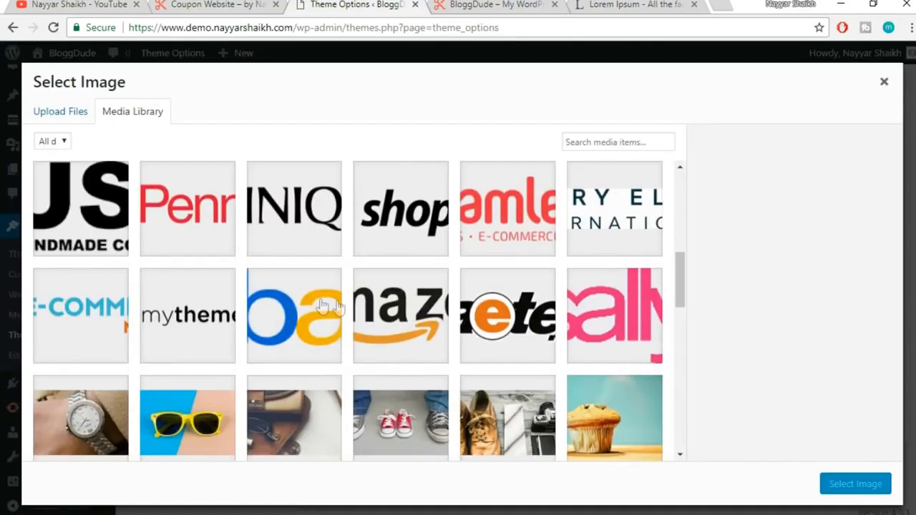
click(311, 304)
click(855, 484)
scroll(872, 386, down, 3)
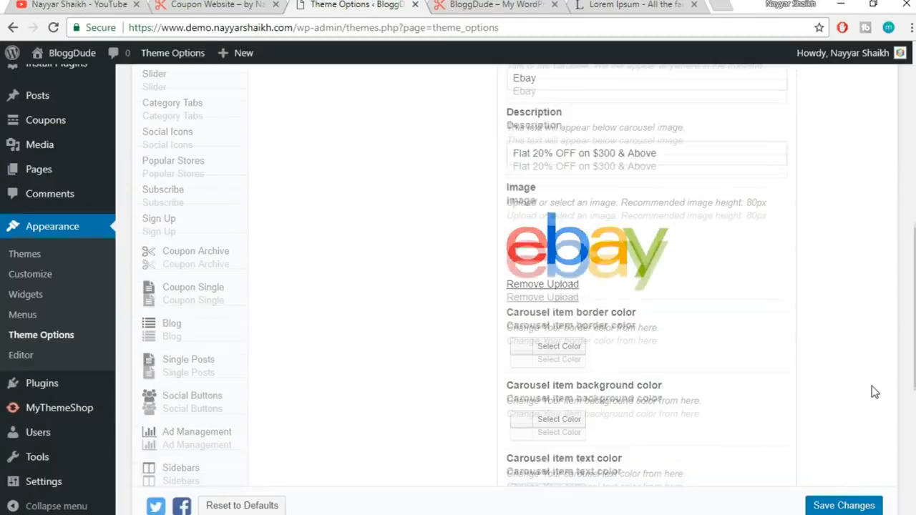
scroll(655, 429, down, 1)
click(523, 398)
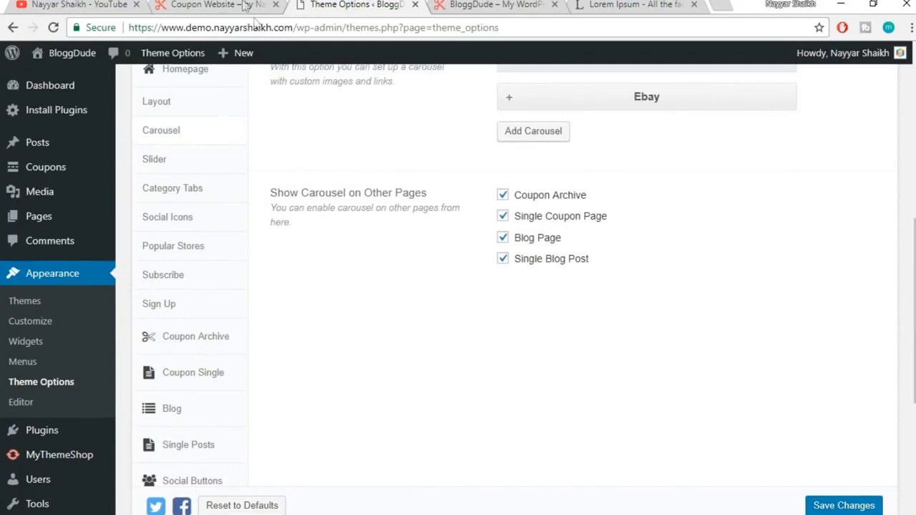
Add a Sally carousel item with the same Flat 20% OFF description and the Sally logo
click(242, 3)
click(355, 5)
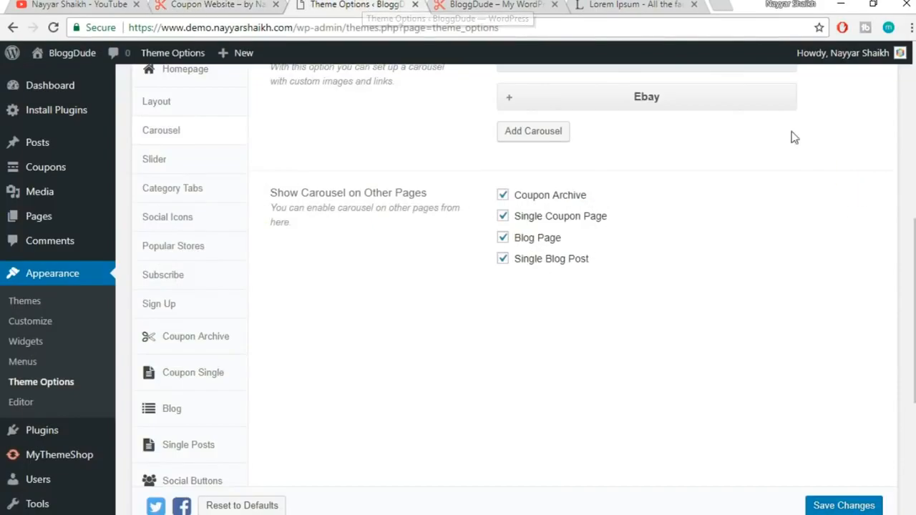
scroll(836, 231, up, 2)
click(535, 276)
click(571, 339)
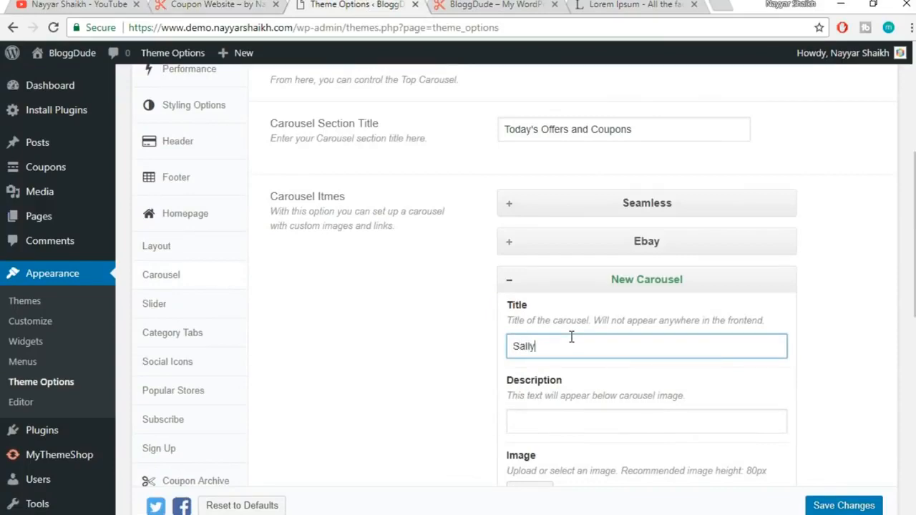
scroll(585, 337, down, 1)
click(583, 342)
text(Flat 20% OFF on $300 & Above)
scroll(803, 342, down, 3)
click(531, 202)
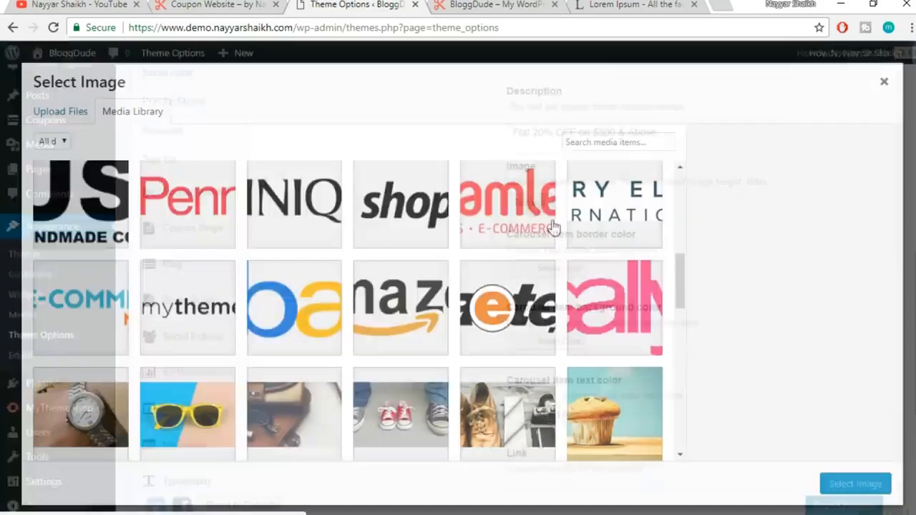
click(602, 317)
click(870, 483)
scroll(618, 379, down, 3)
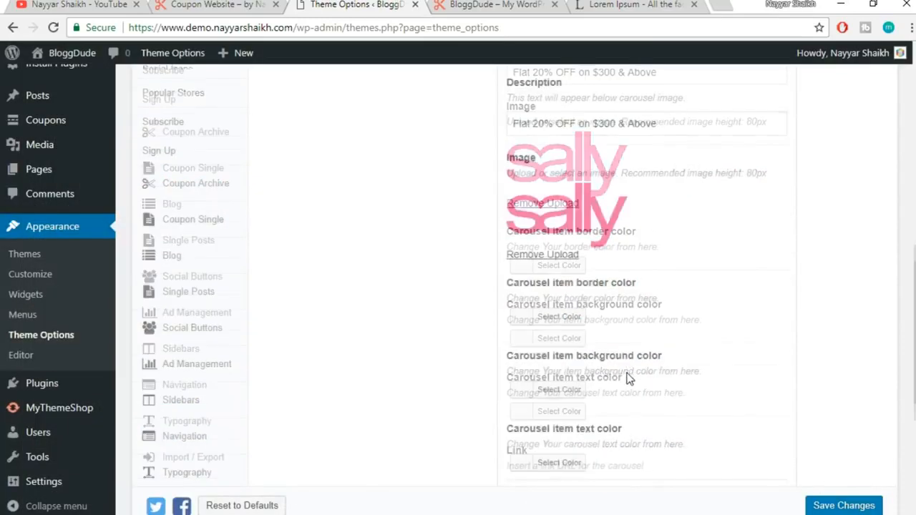
click(526, 366)
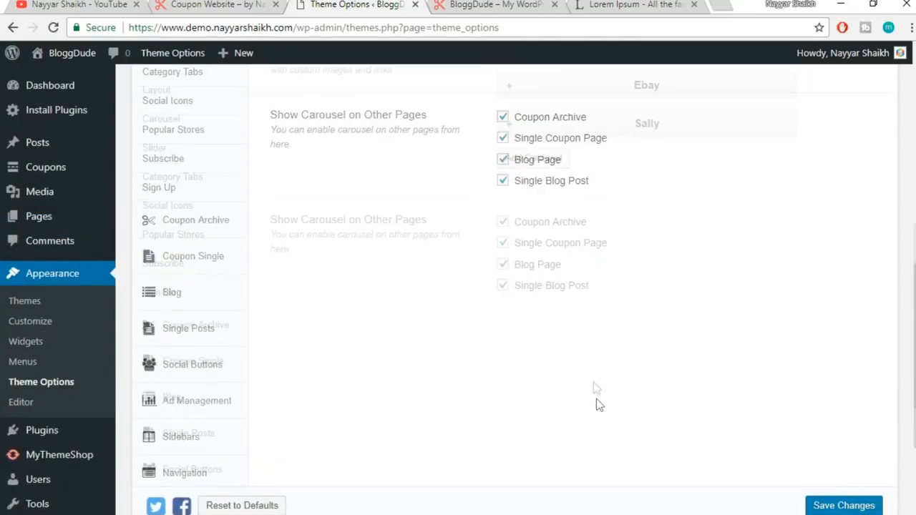
Add an Amazon carousel item with the Flat 20% OFF description and the Amazon logo
click(536, 169)
click(581, 237)
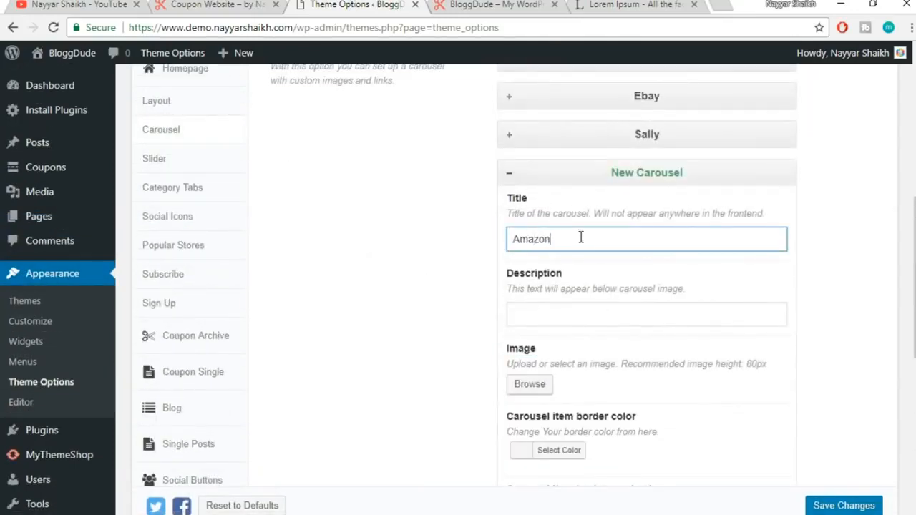
scroll(695, 210, up, 2)
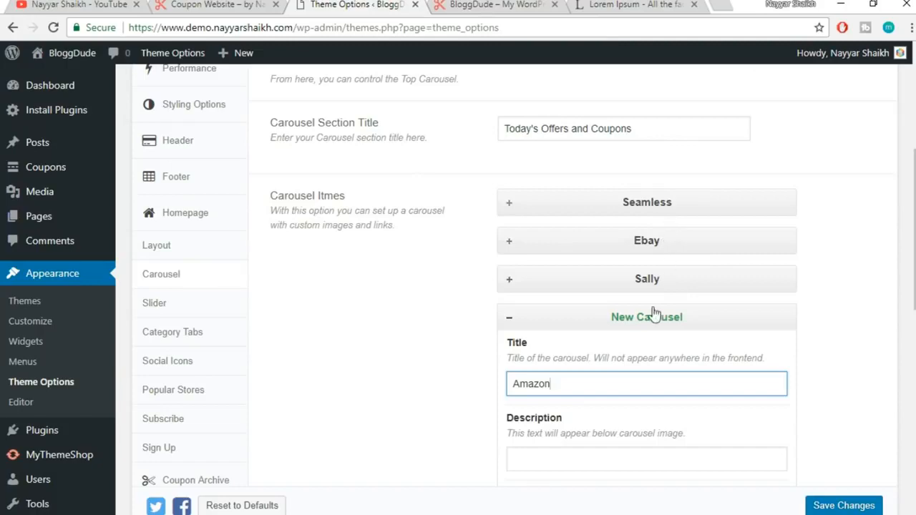
scroll(886, 284, down, 2)
click(536, 308)
text(Flat 20% OFF on $300 & Above)
scroll(894, 291, down, 2)
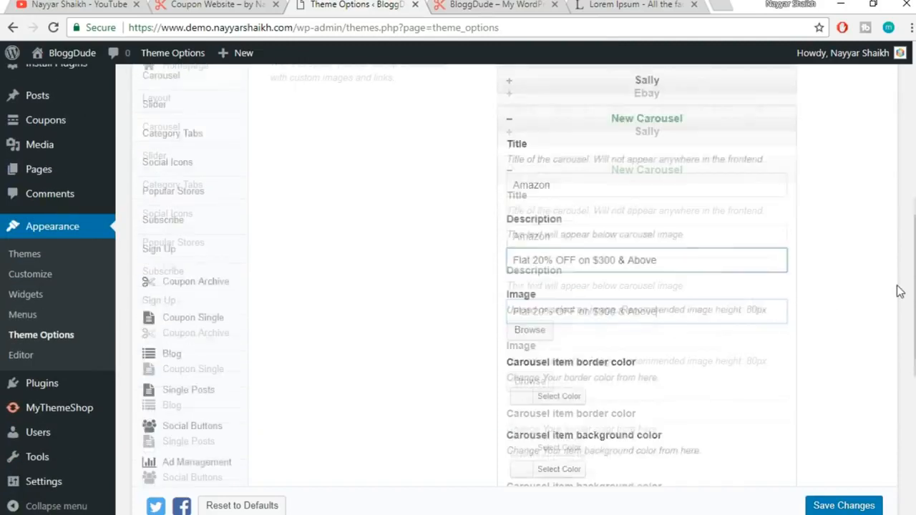
click(537, 247)
click(429, 317)
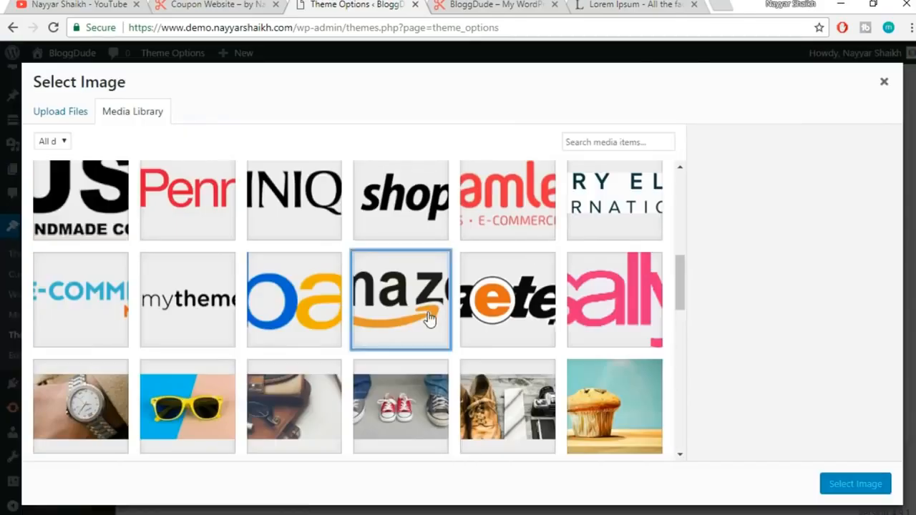
click(855, 484)
scroll(573, 408, down, 4)
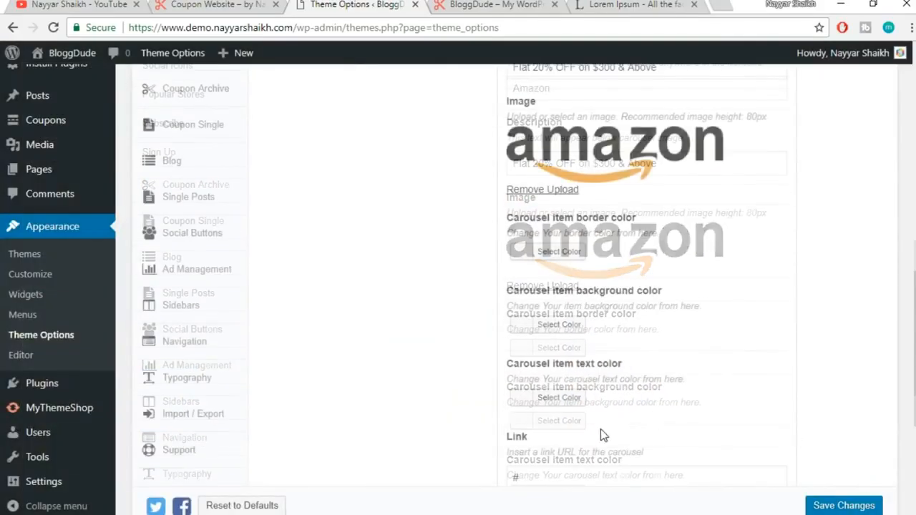
click(522, 395)
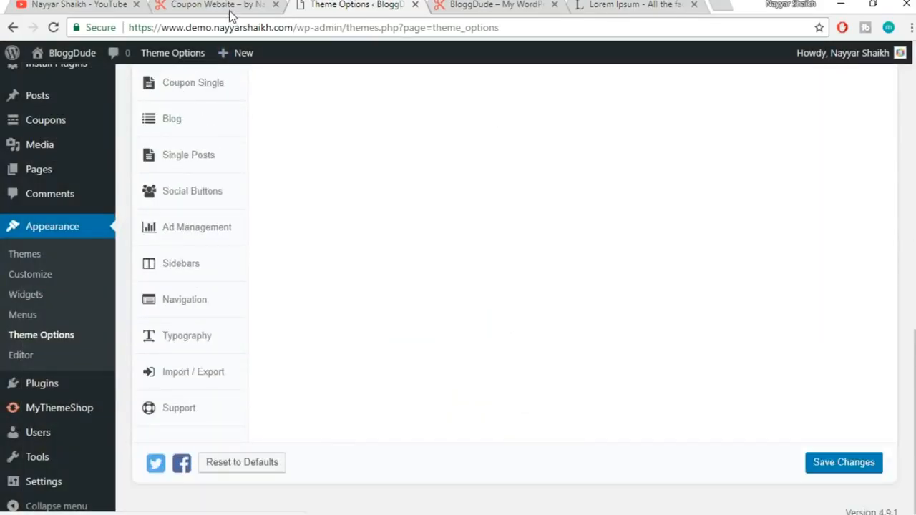
click(228, 8)
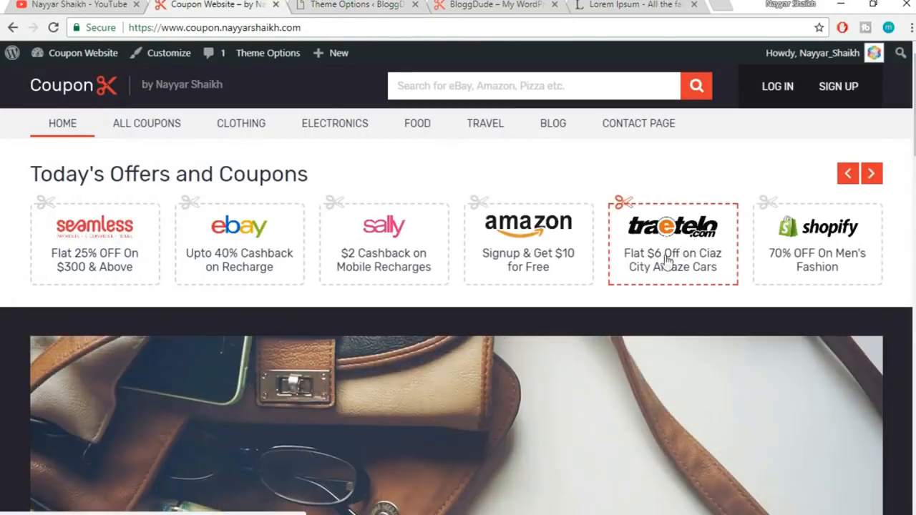
click(355, 6)
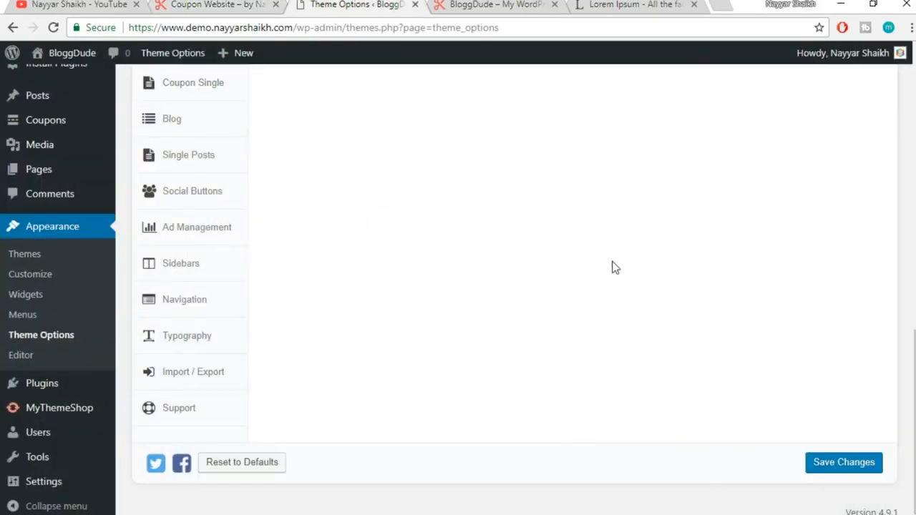
scroll(613, 267, up, 5)
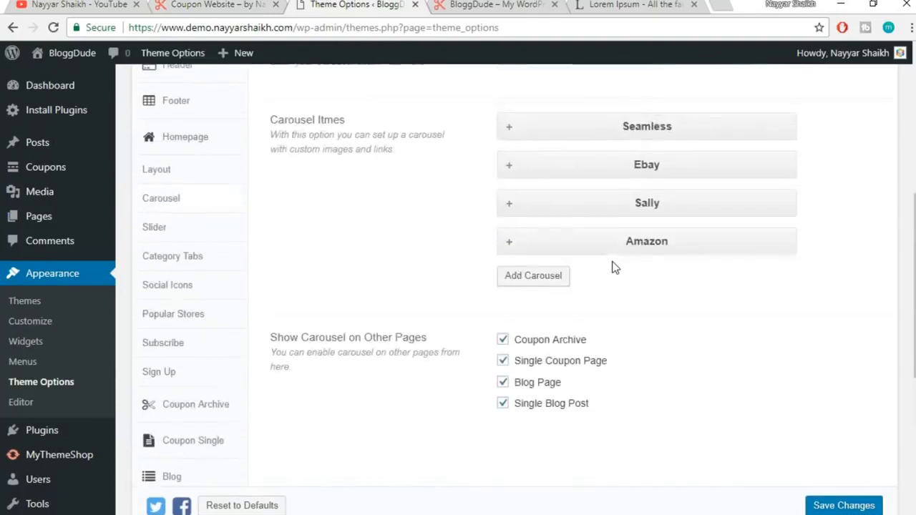
Add a Traetelo carousel item with the Flat 20% OFF description and the Traetelo logo
click(548, 354)
click(567, 419)
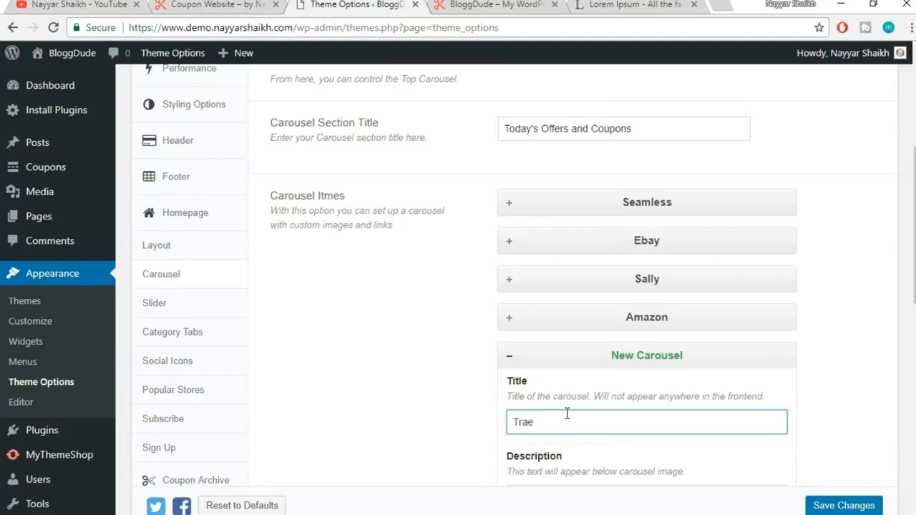
scroll(584, 402, down, 3)
click(591, 279)
text(Flat 20% OFF on $300 & Above)
scroll(528, 301, down, 2)
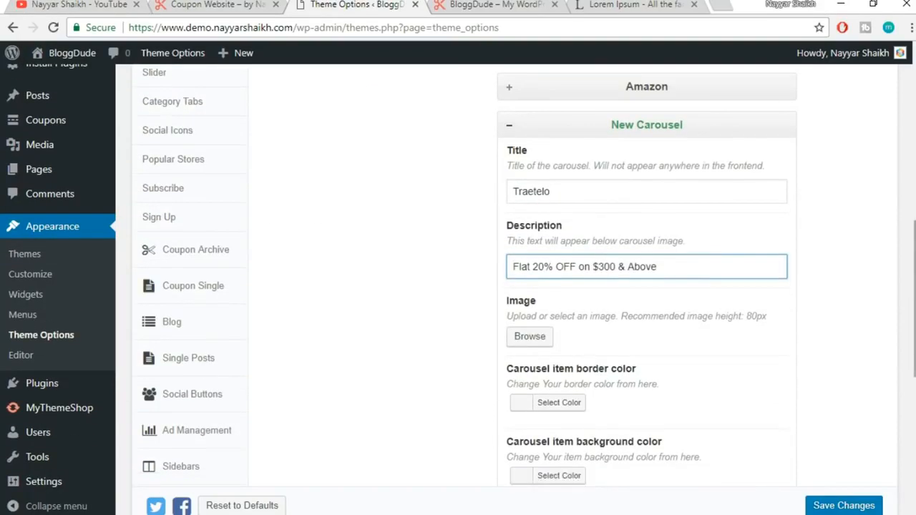
click(527, 280)
click(511, 321)
click(856, 484)
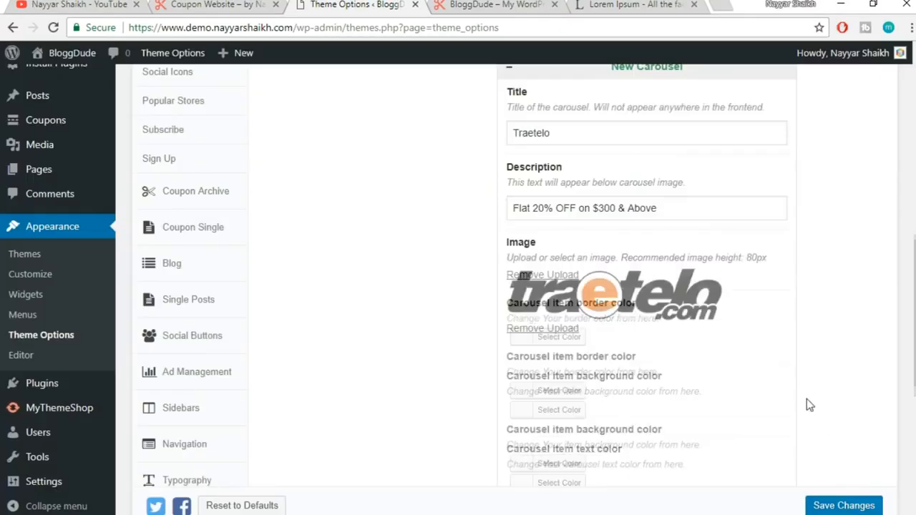
scroll(744, 423, down, 5)
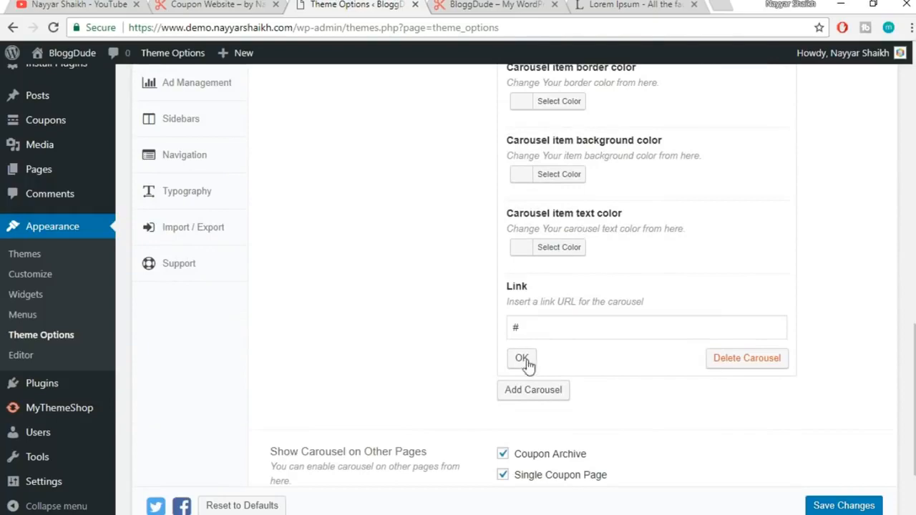
click(521, 359)
click(208, 4)
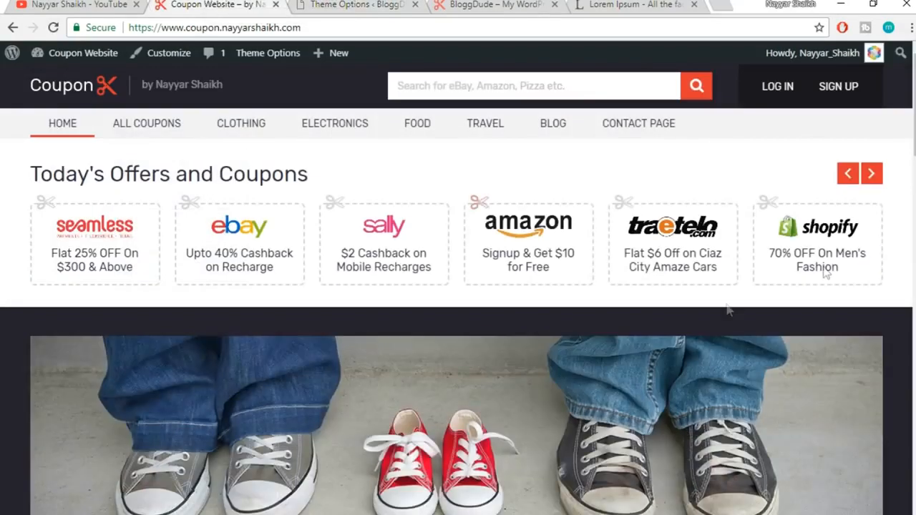
click(351, 4)
scroll(637, 333, up, 4)
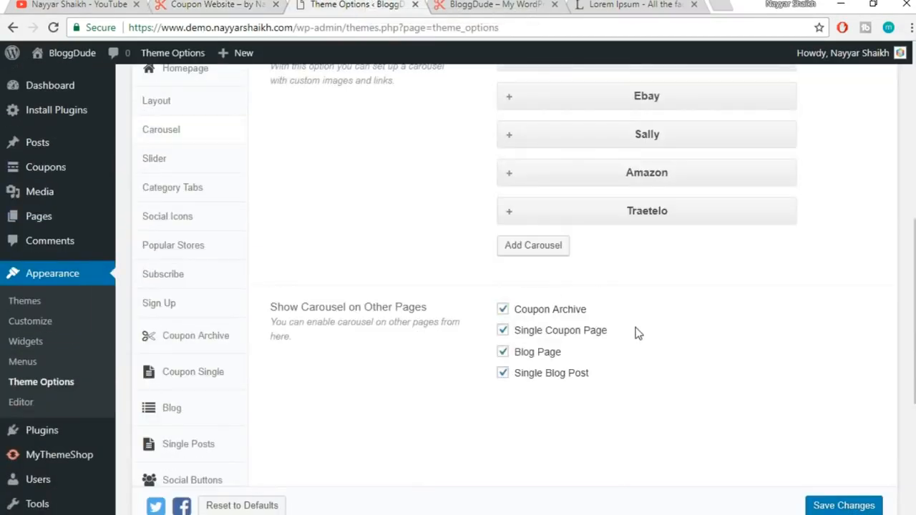
Add a Shopify item with 'Flat 20% OFF on $300 & Above' and shopify-logo.png, then save
click(538, 250)
click(570, 315)
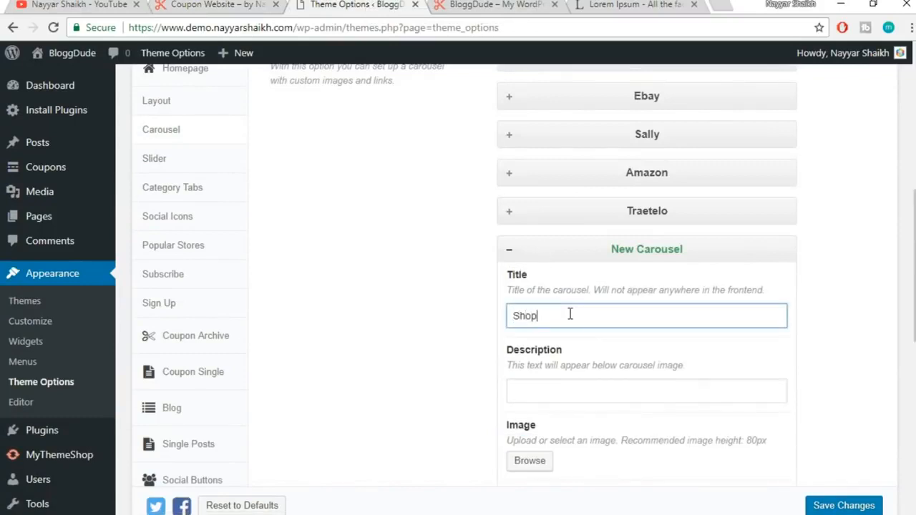
click(574, 390)
text(Flat 20% OFF on $300 & Above)
scroll(777, 364, down, 3)
click(530, 244)
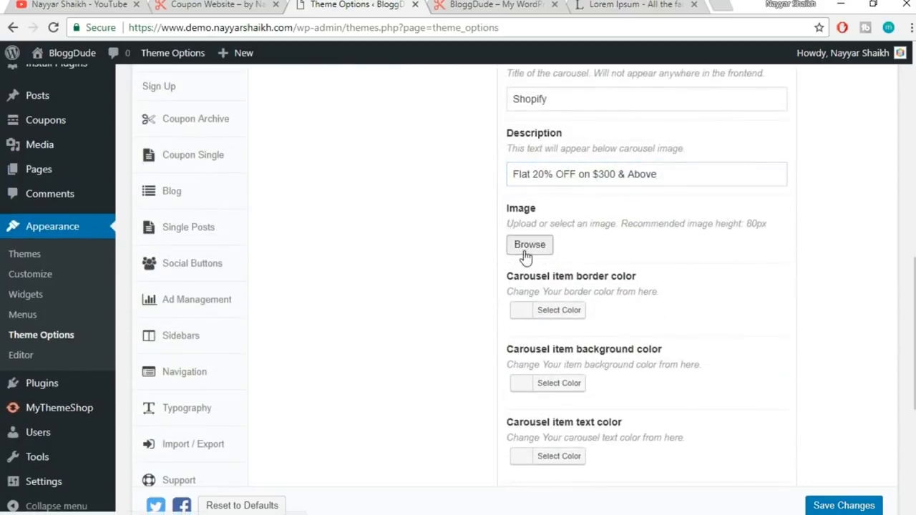
scroll(252, 304, up, 3)
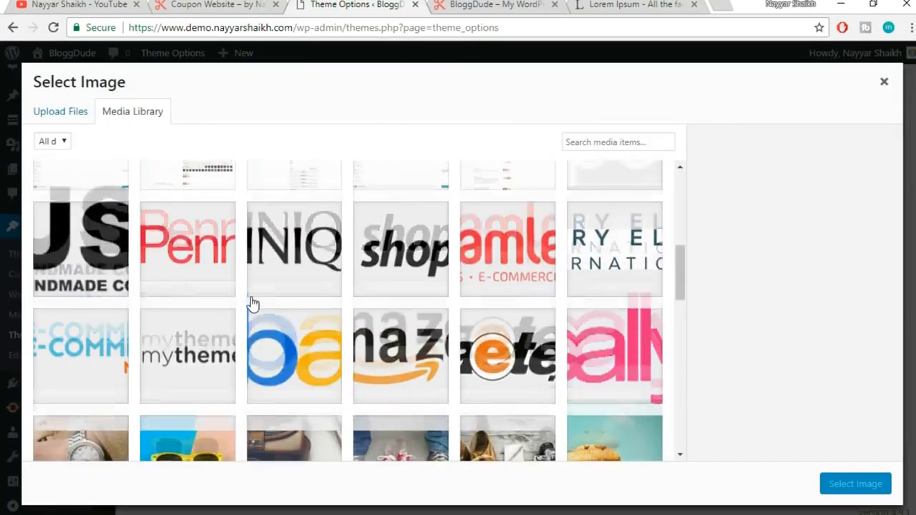
scroll(258, 305, down, 3)
click(405, 198)
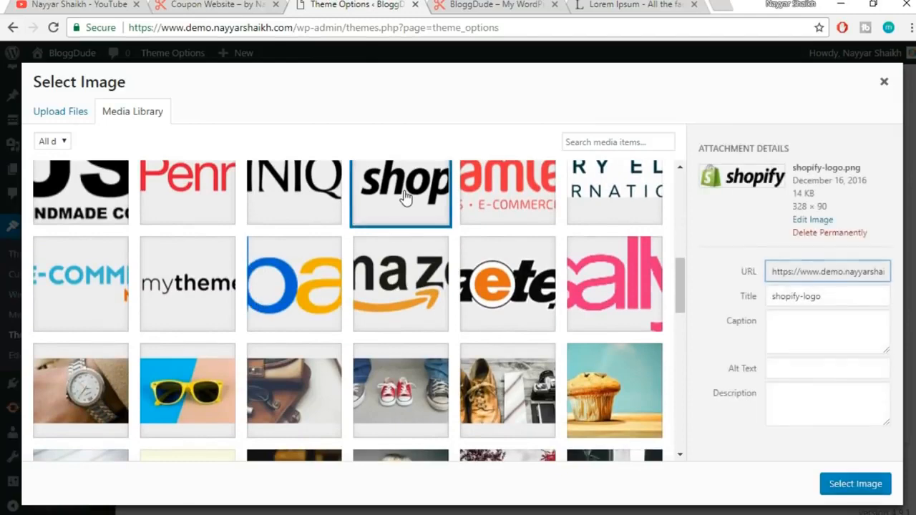
click(855, 484)
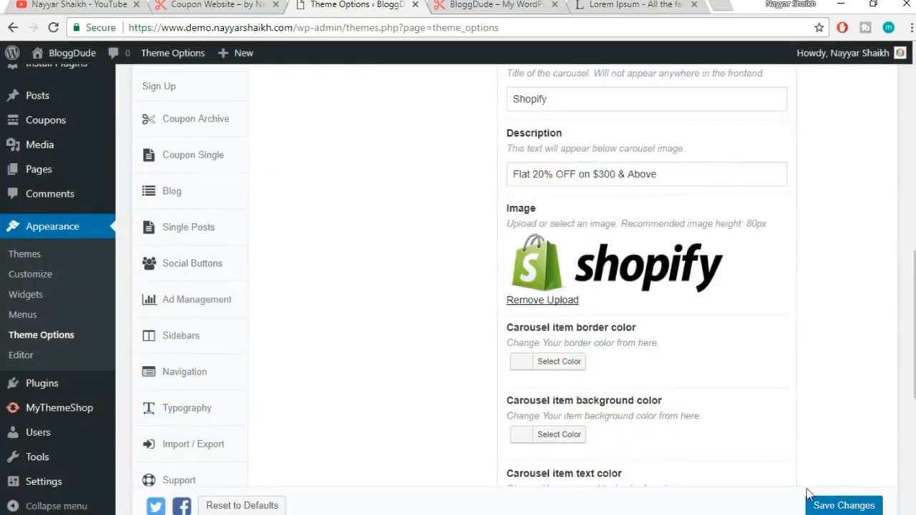
scroll(620, 448, down, 3)
click(522, 473)
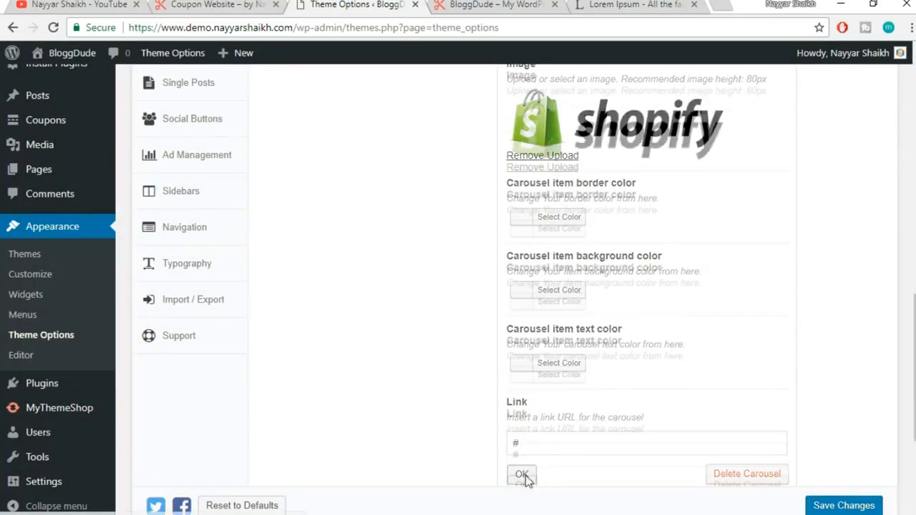
click(848, 462)
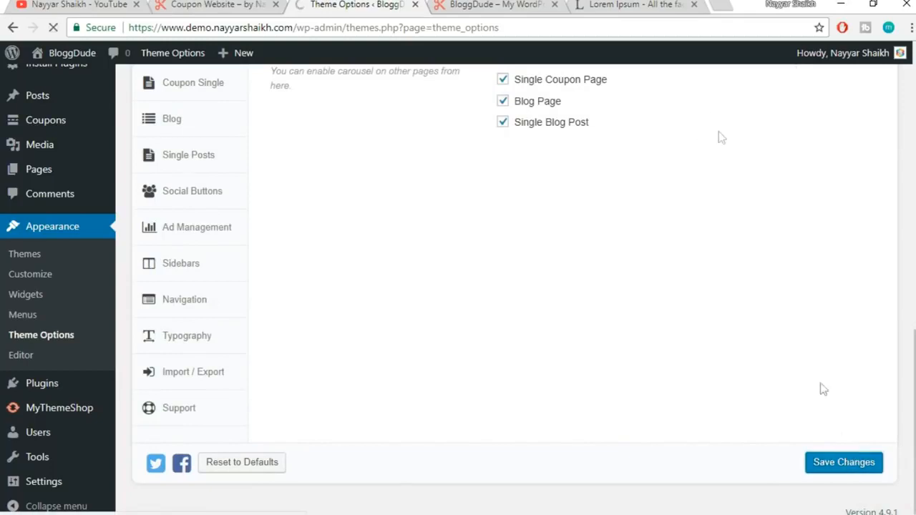
click(491, 5)
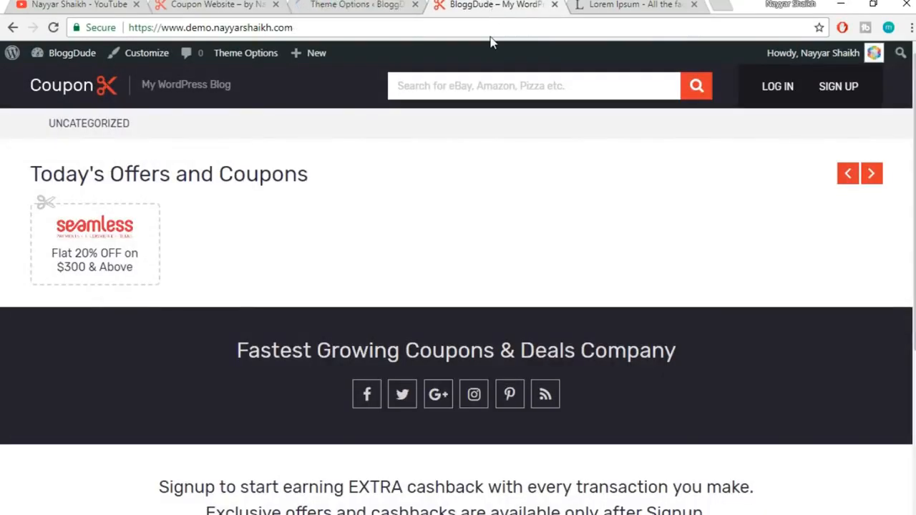
click(492, 30)
key(Return)
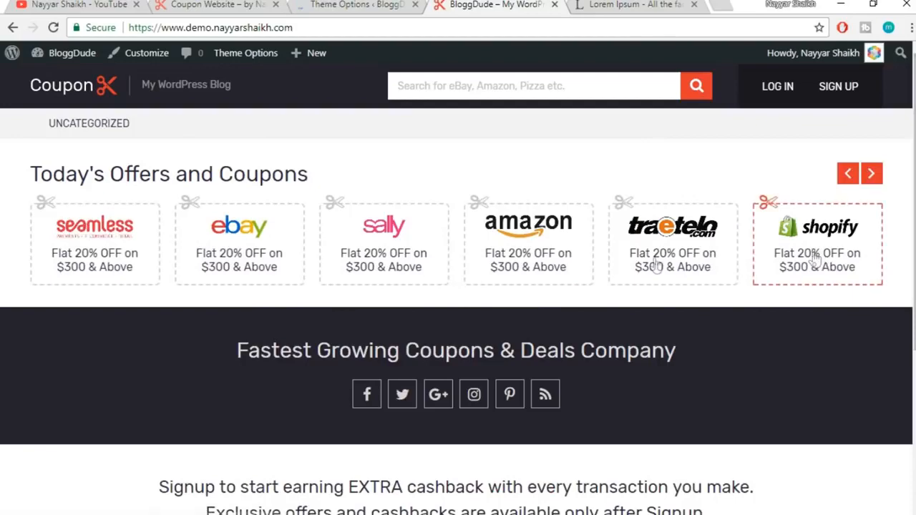
drag(813, 258, 264, 292)
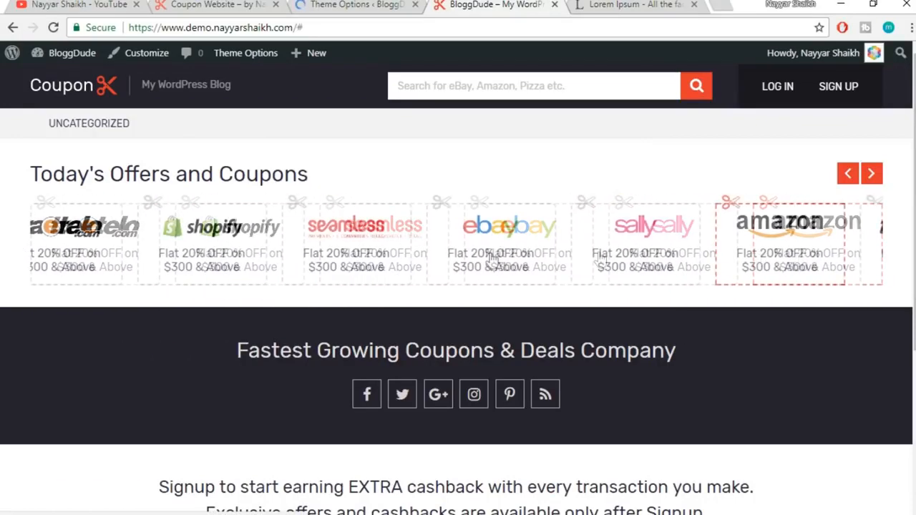
click(870, 183)
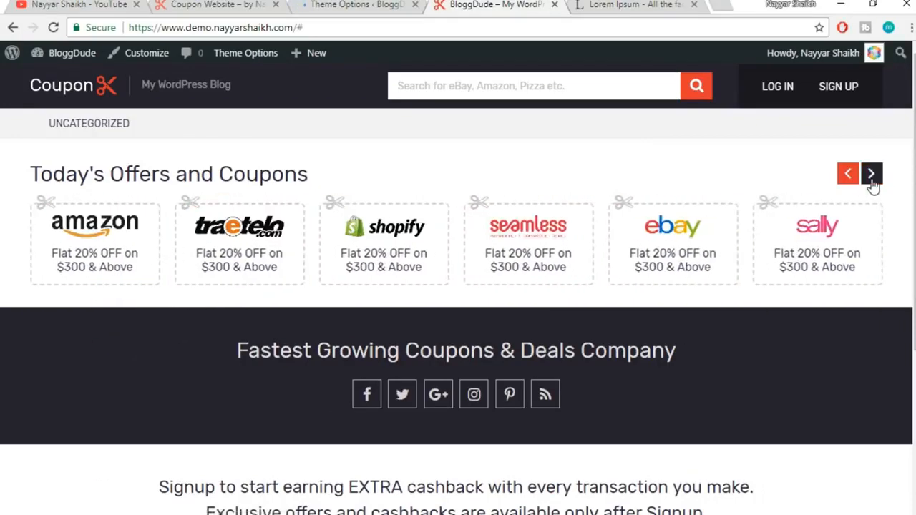
click(870, 183)
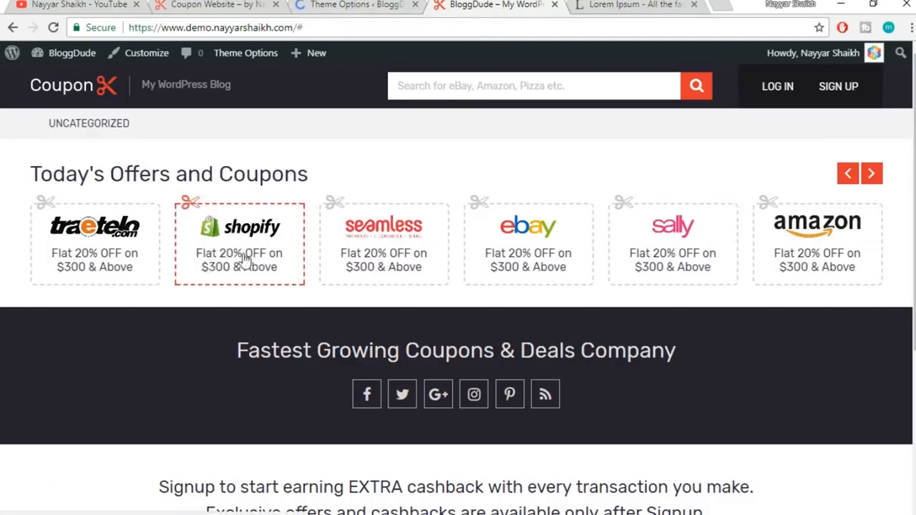
drag(241, 260, 477, 250)
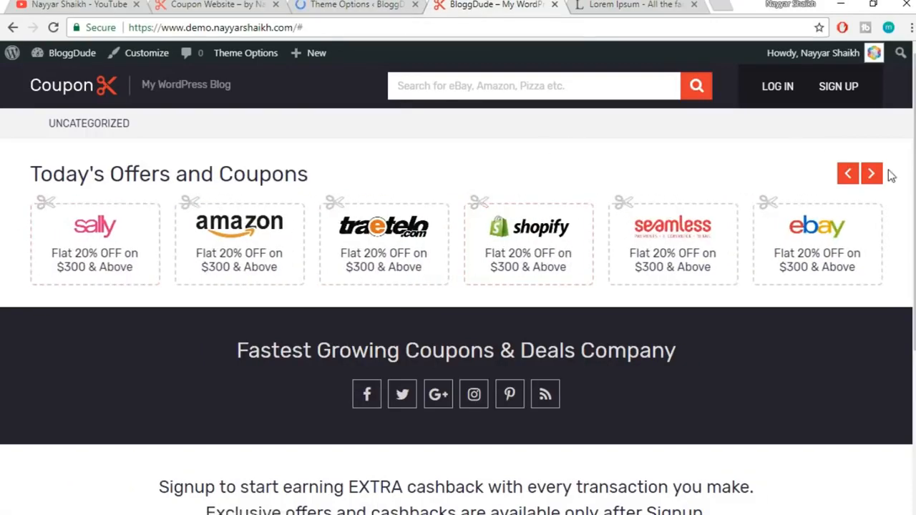
click(383, 5)
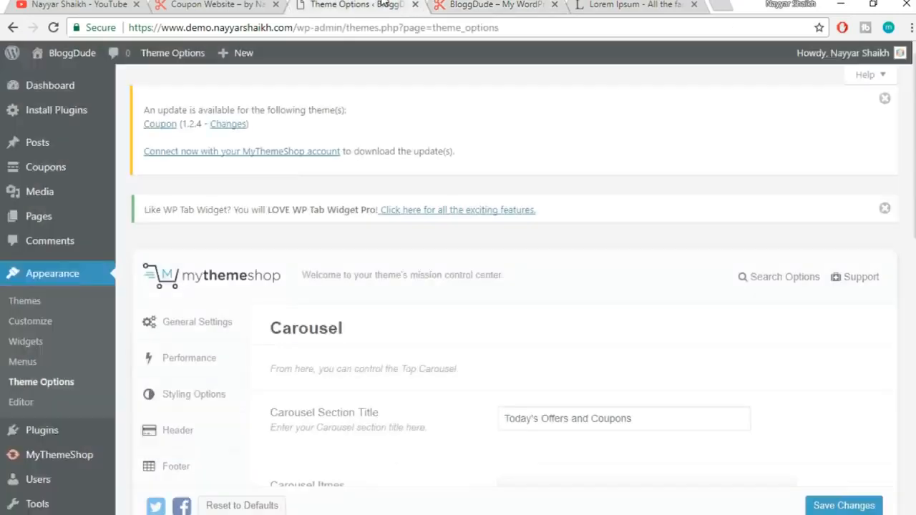
scroll(818, 321, down, 8)
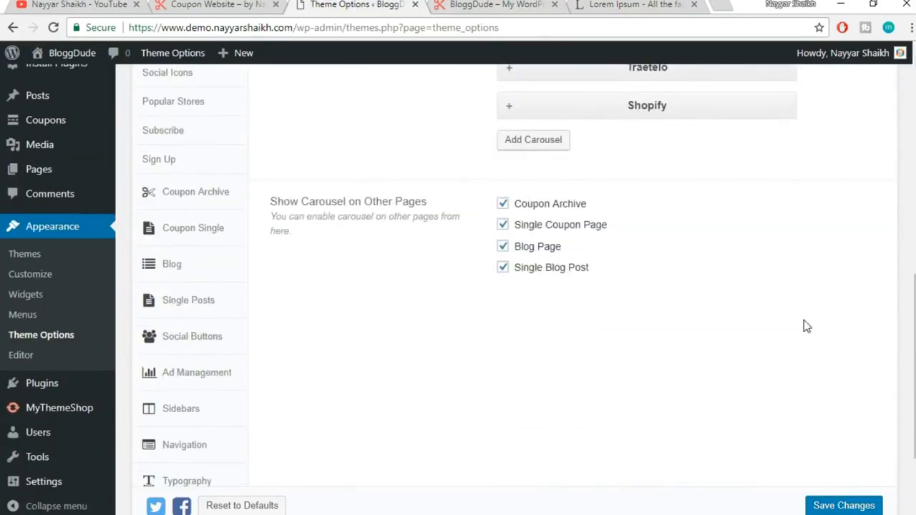
drag(270, 201, 430, 206)
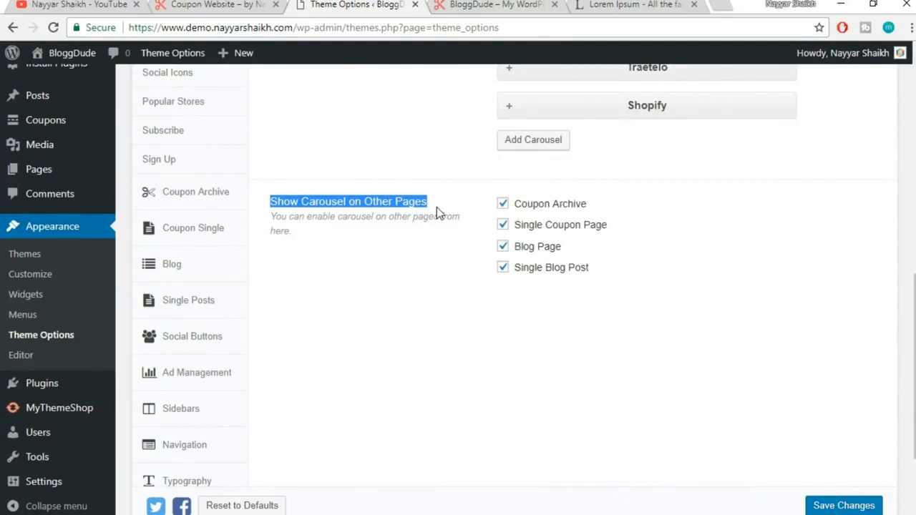
click(421, 209)
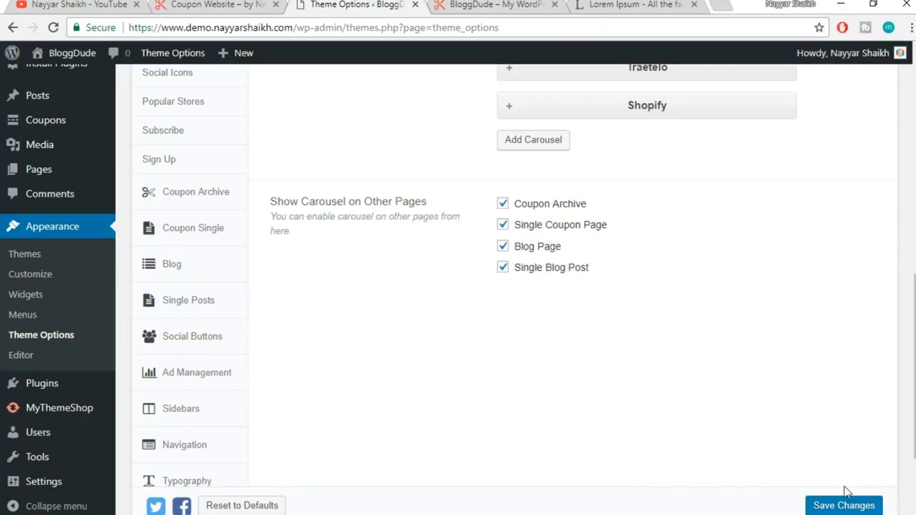
scroll(645, 432, up, 2)
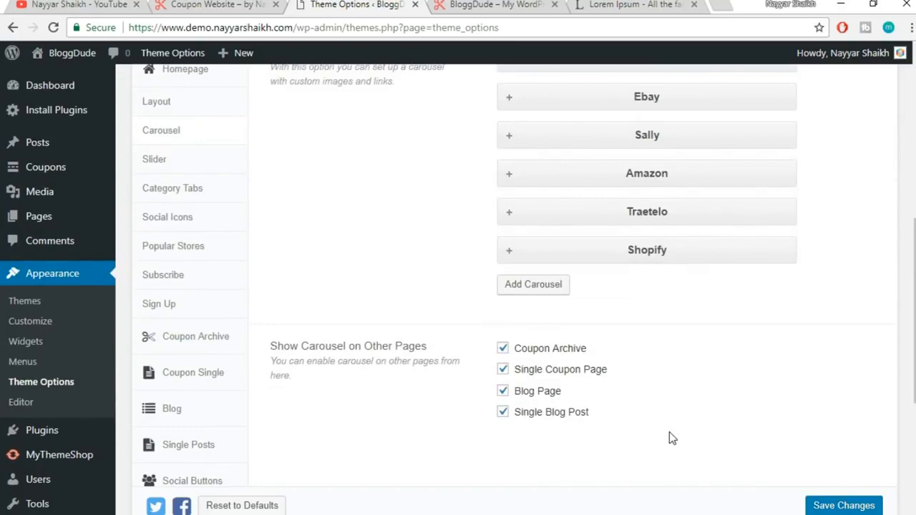
scroll(669, 432, up, 1)
click(229, 4)
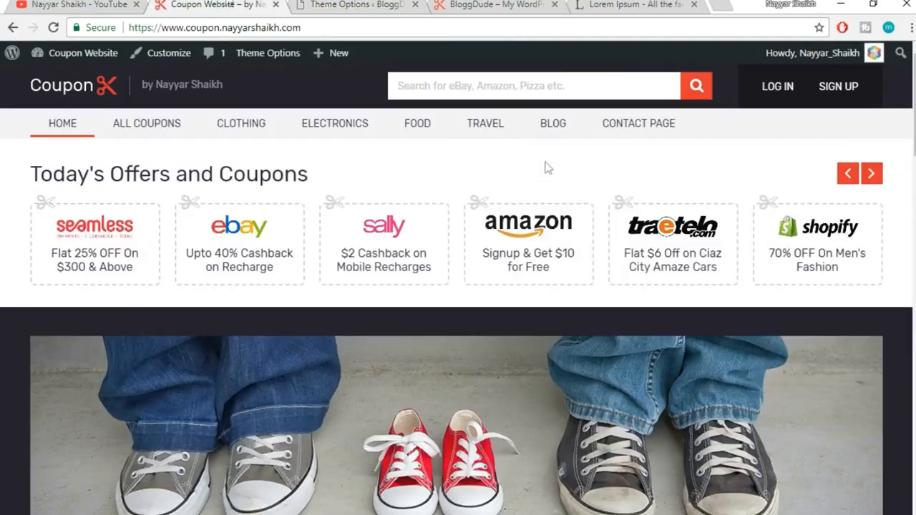
scroll(685, 272, down, 3)
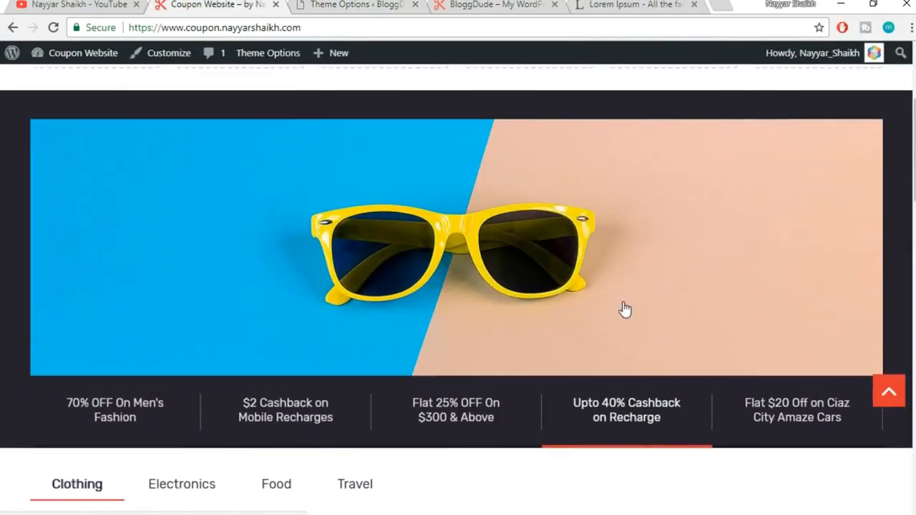
click(349, 4)
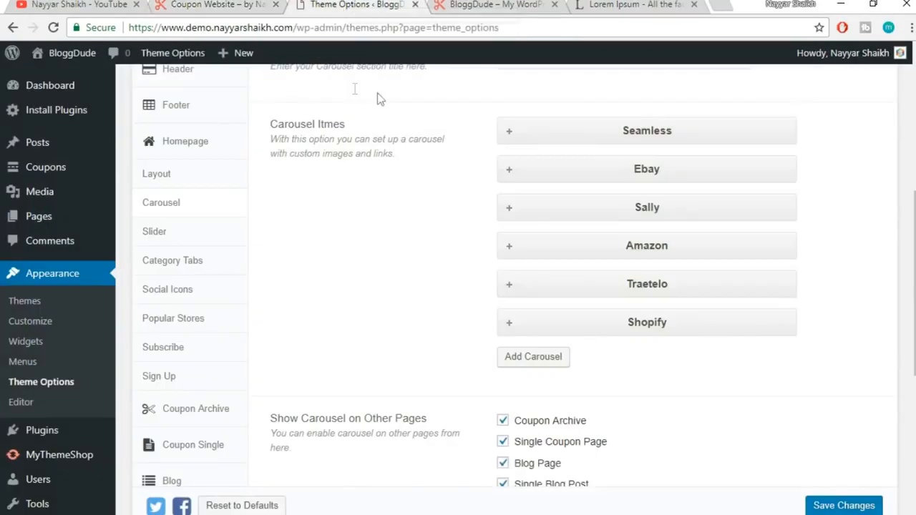
In the Theme Options Slider section, add a blank New Slide
click(185, 238)
scroll(777, 294, up, 3)
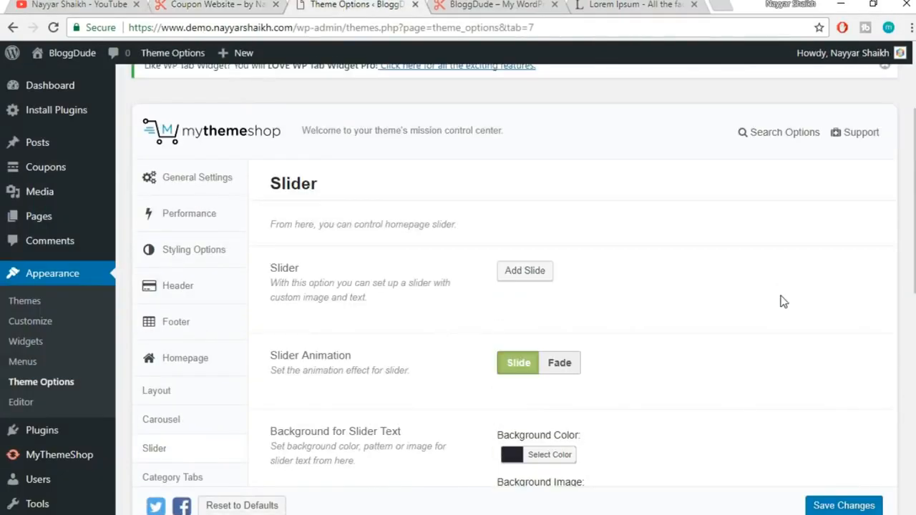
scroll(726, 297, down, 1)
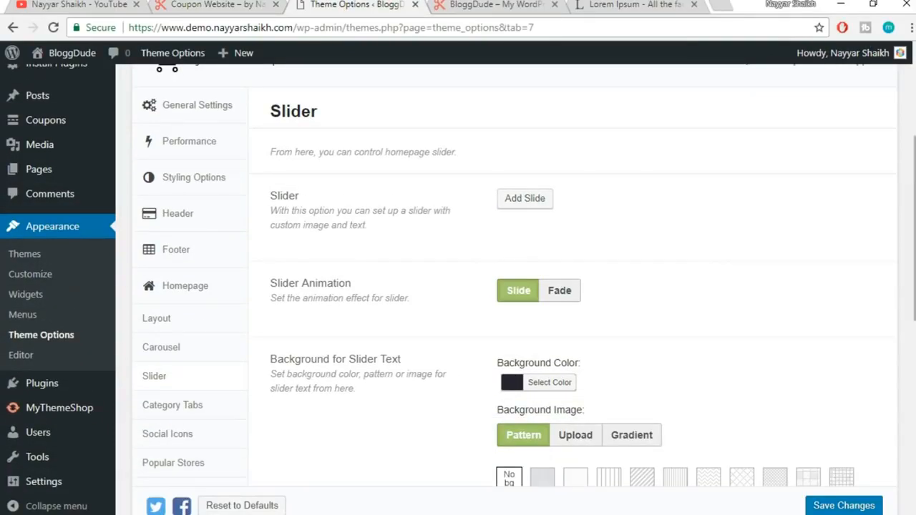
scroll(726, 297, down, 4)
scroll(368, 262, down, 2)
scroll(491, 372, up, 7)
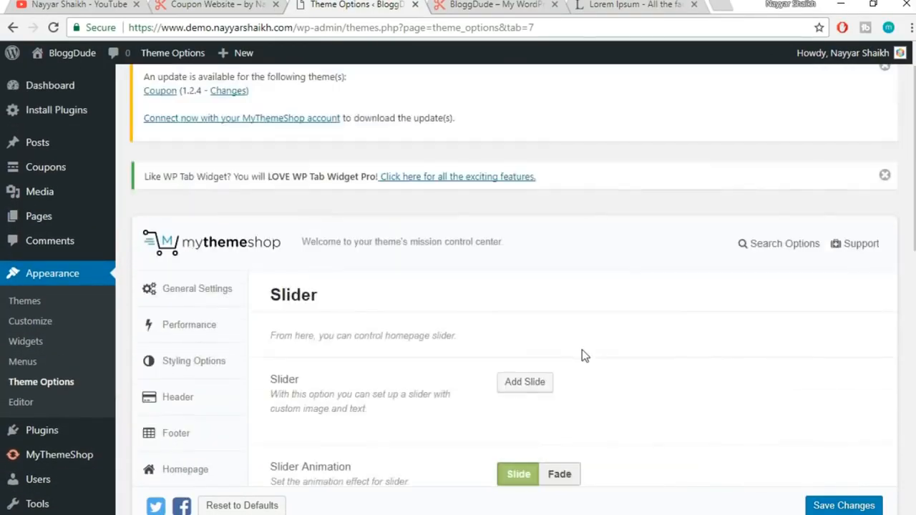
scroll(634, 327, down, 2)
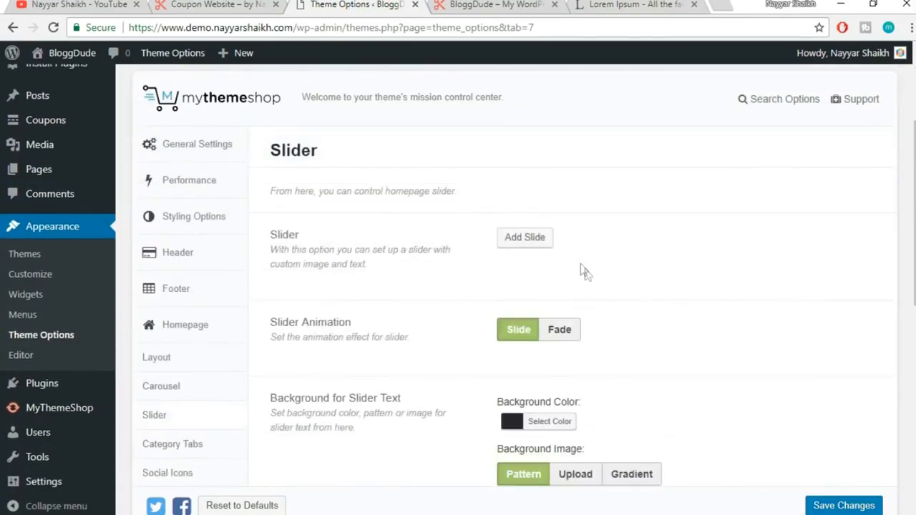
click(547, 241)
scroll(790, 291, down, 1)
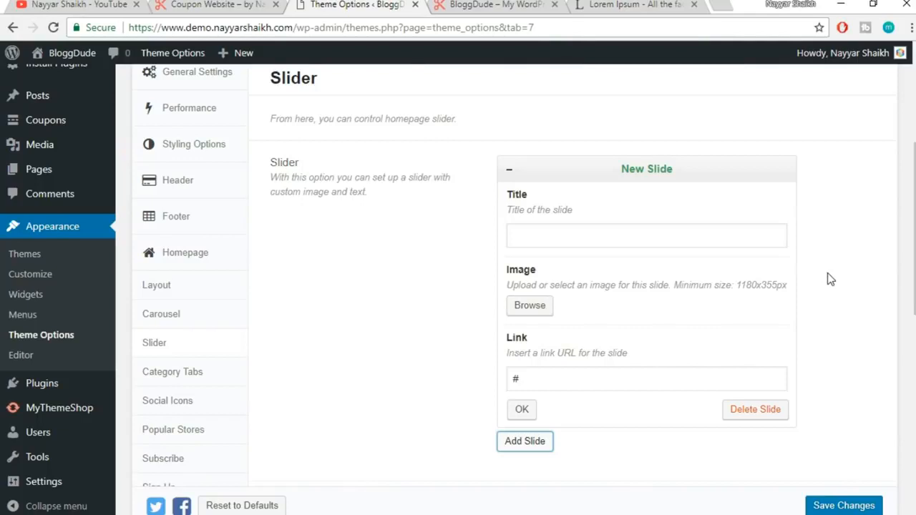
Compare with the live homepage banner, then title the new slide 'Flat 20% OFF on $300 & Above'
click(213, 5)
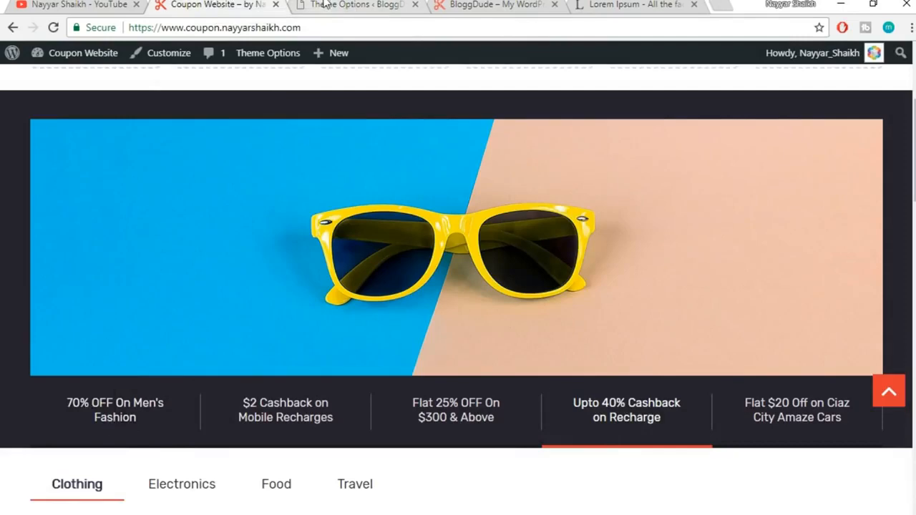
click(351, 5)
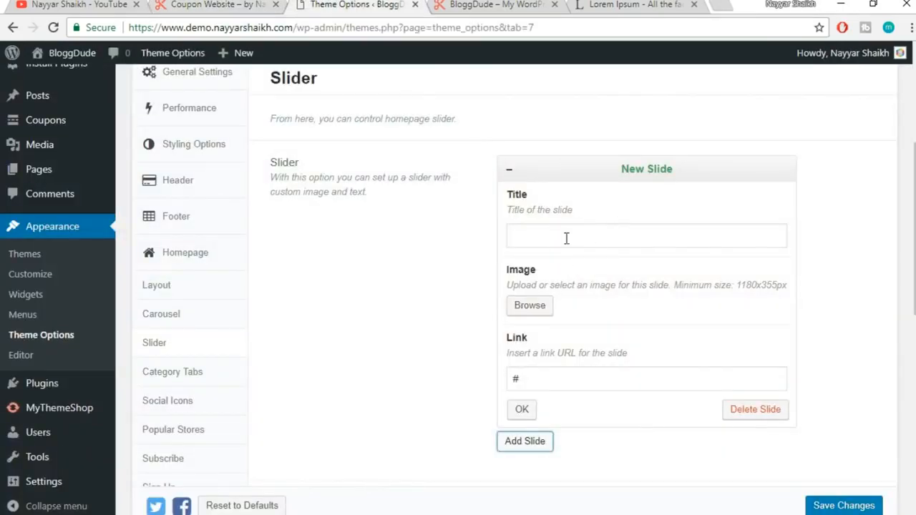
click(197, 5)
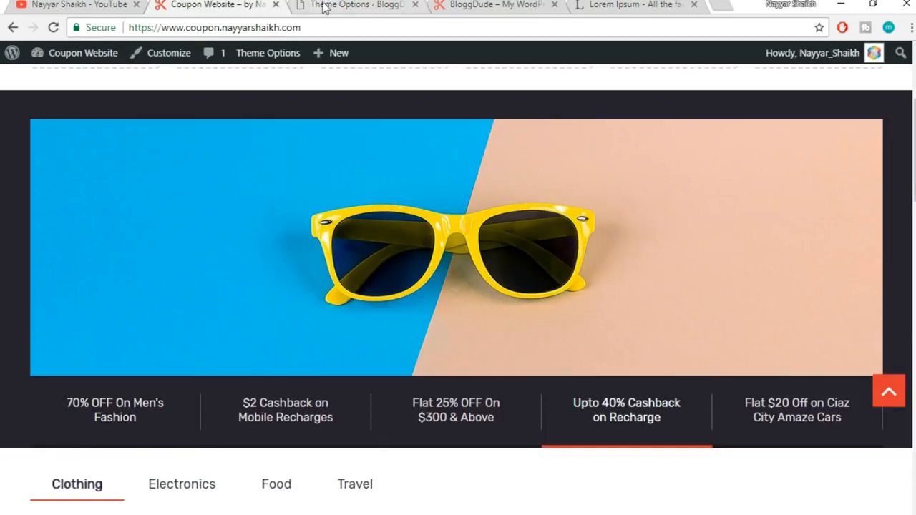
click(379, 4)
click(615, 234)
text(Flat 20% OFF on $300 & Above)
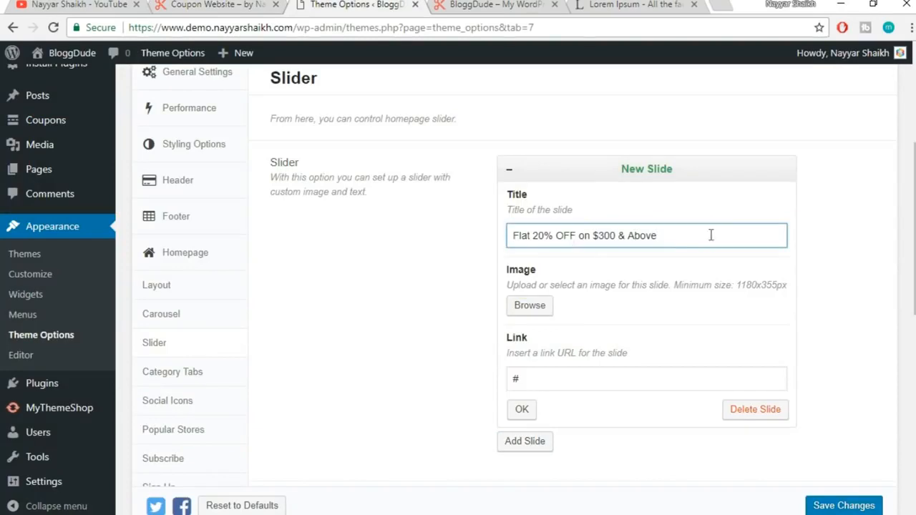
Attach the shoes-and-camera photo slide1.jpg as the slide image and close the slide
click(547, 315)
click(241, 3)
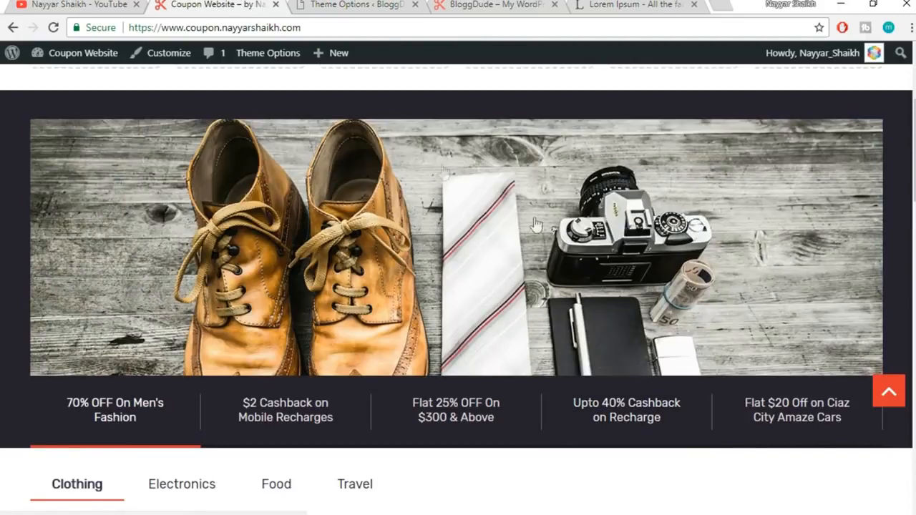
click(366, 5)
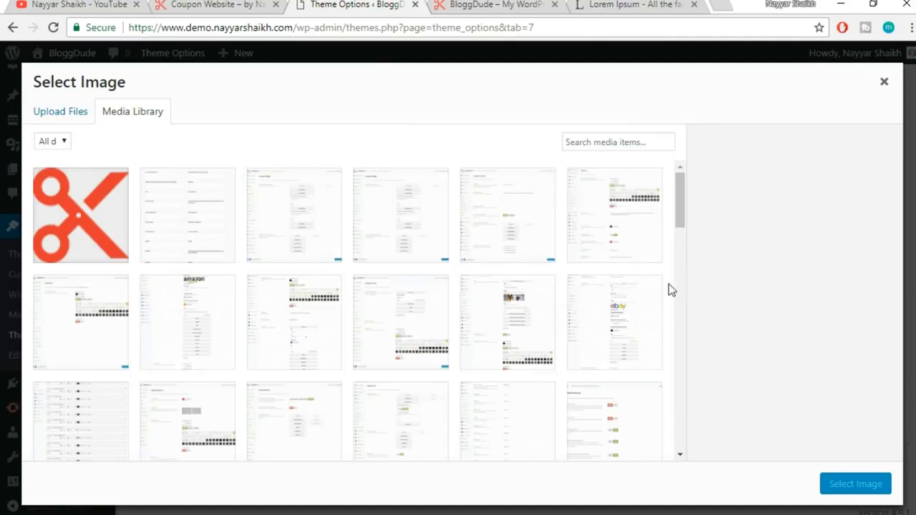
scroll(668, 283, down, 8)
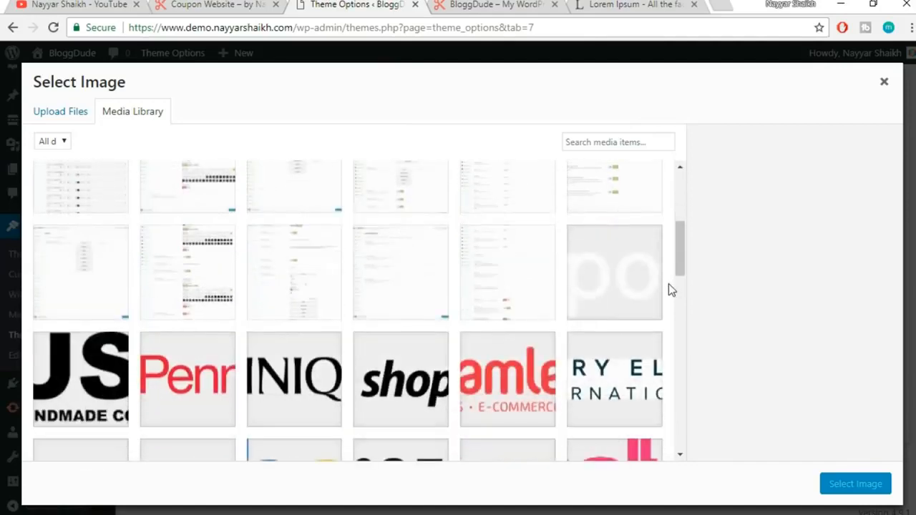
scroll(669, 289, down, 1)
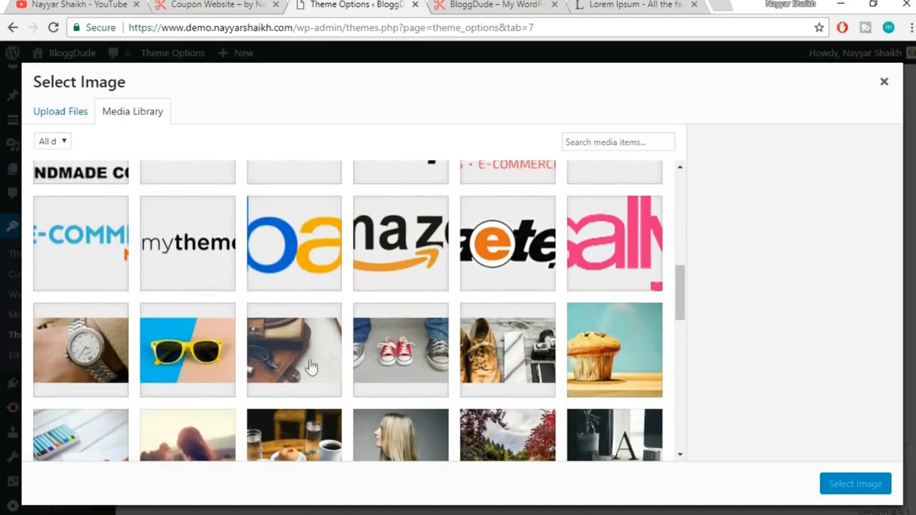
click(511, 372)
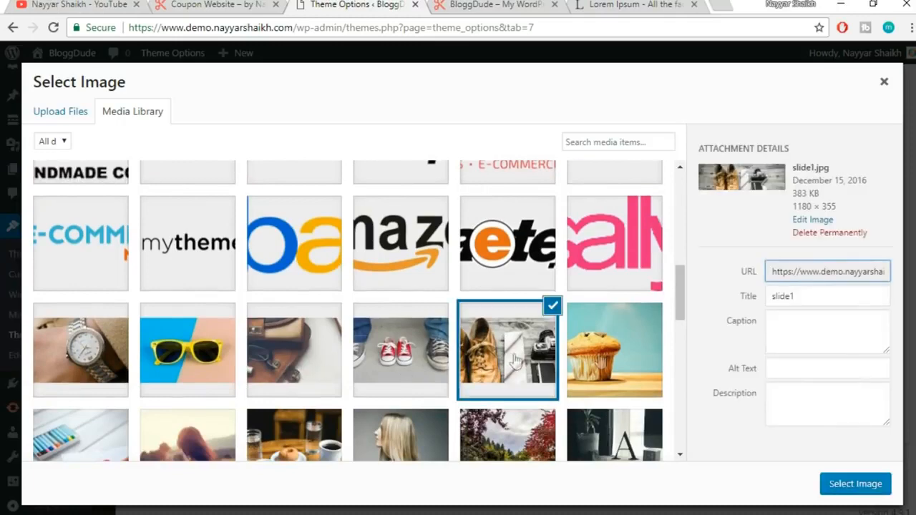
click(858, 486)
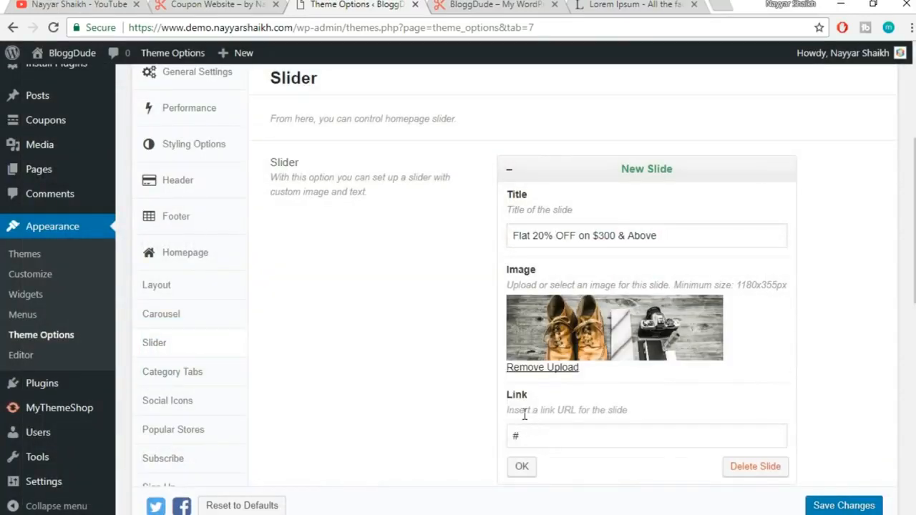
click(523, 467)
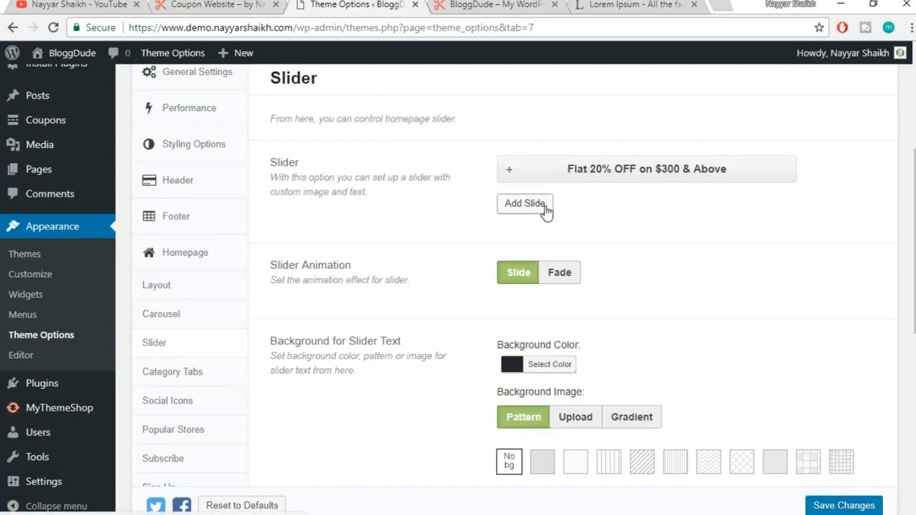
Add a second slide titled 'Flat 20% OFF on $300 & Above' with the handbag photo
click(544, 206)
click(564, 269)
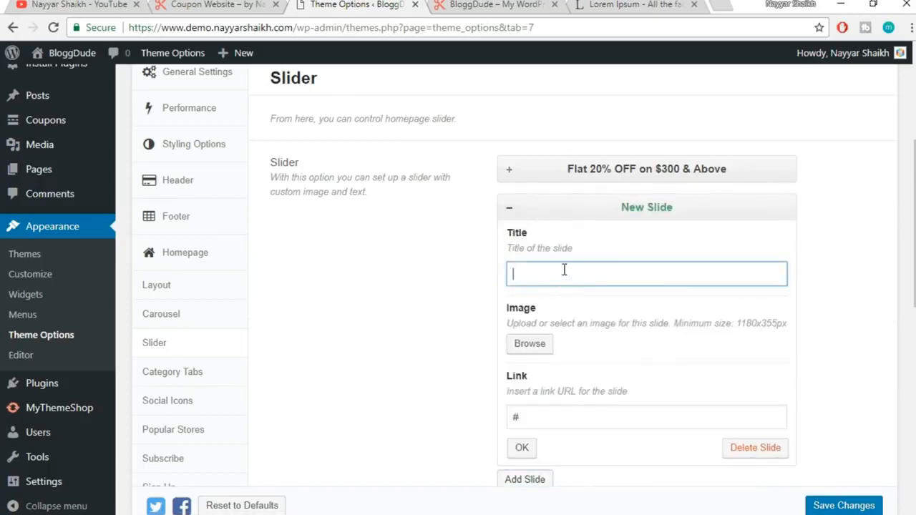
text(Flat 20% OFF on $300 & Above)
scroll(835, 251, down, 2)
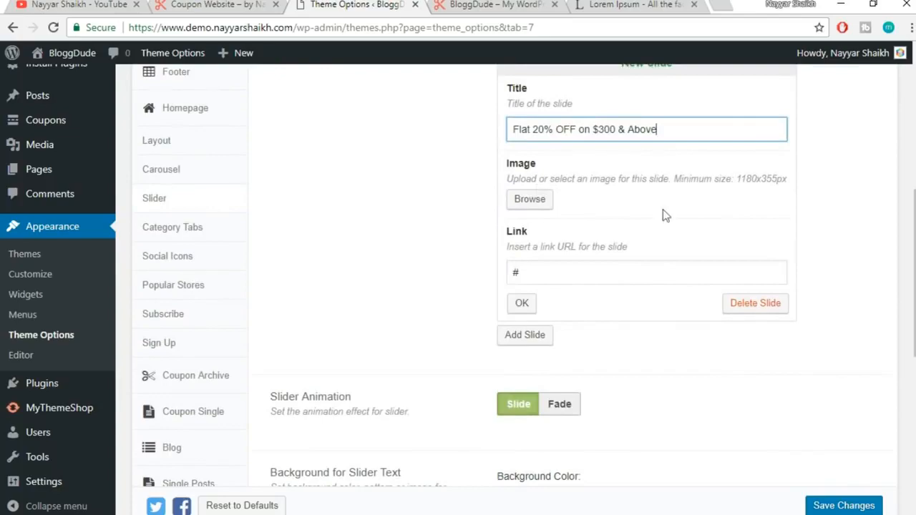
click(529, 199)
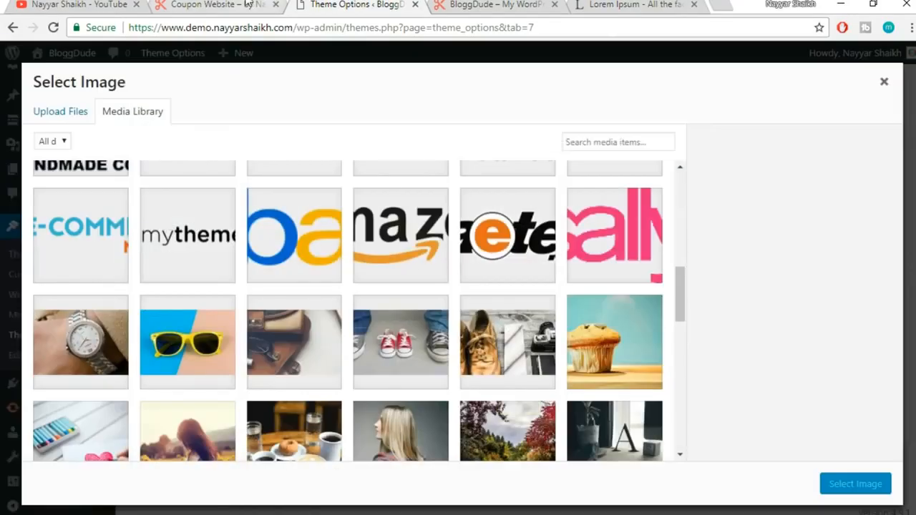
click(250, 5)
click(268, 429)
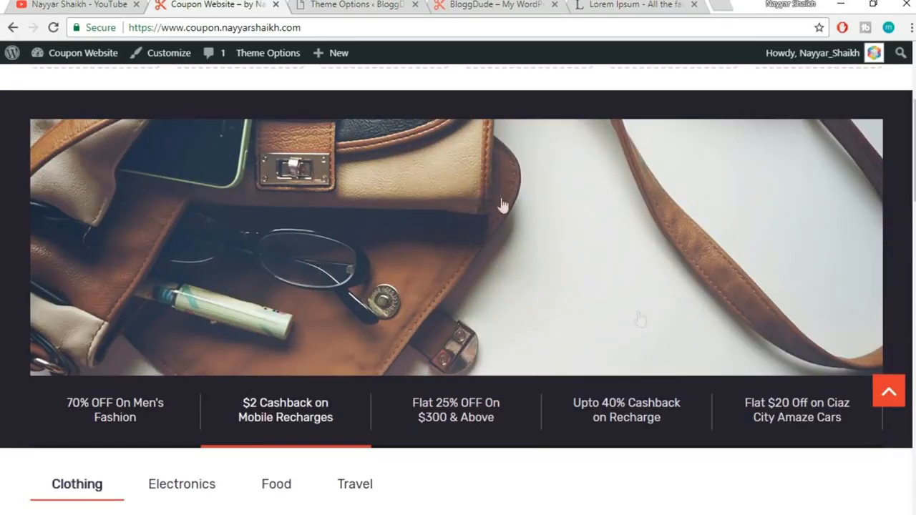
click(383, 5)
click(295, 352)
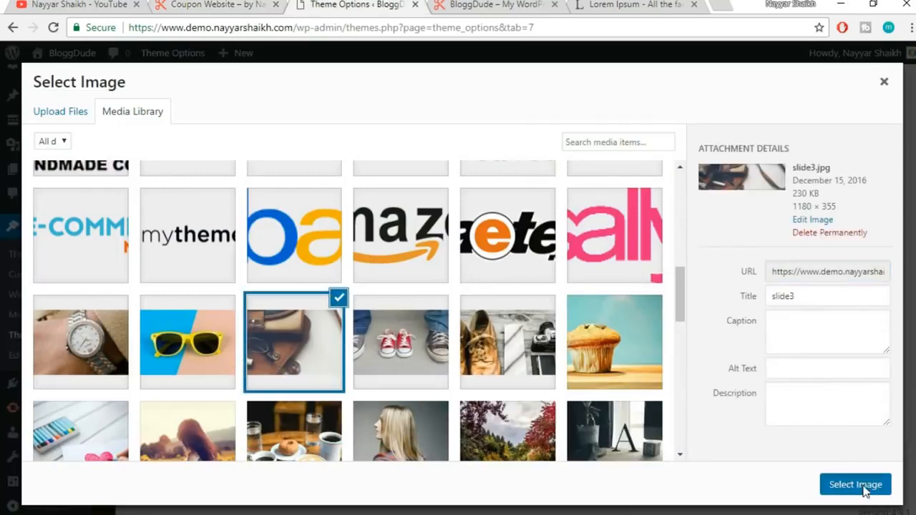
click(867, 484)
click(522, 360)
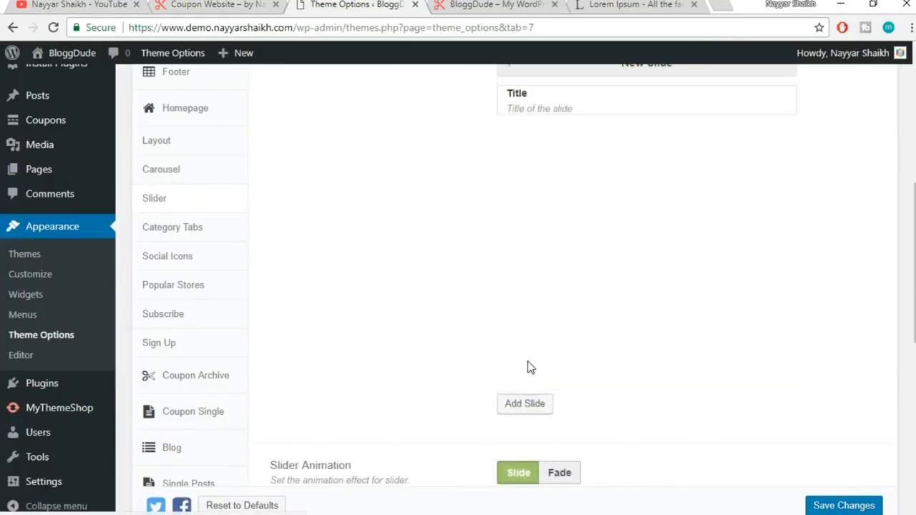
Add a third slide with the same title and the red sneakers photo
scroll(527, 368, down, 4)
click(535, 98)
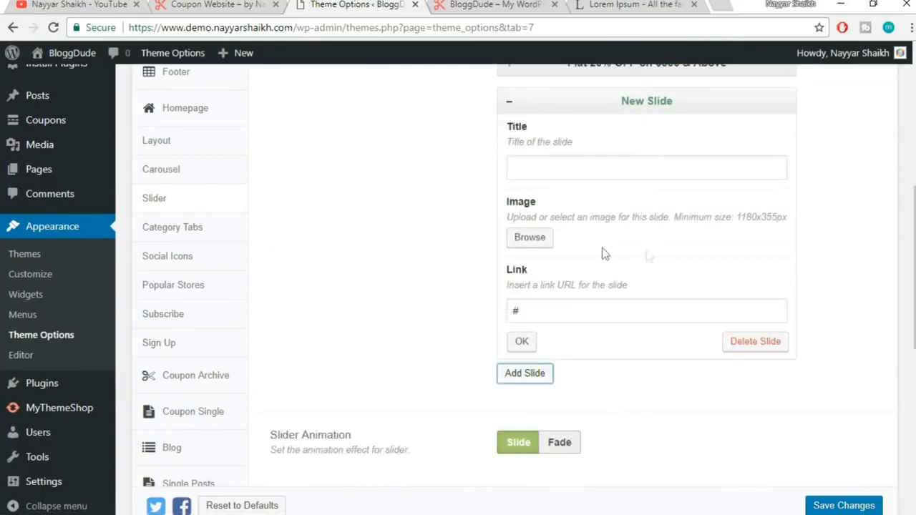
click(236, 5)
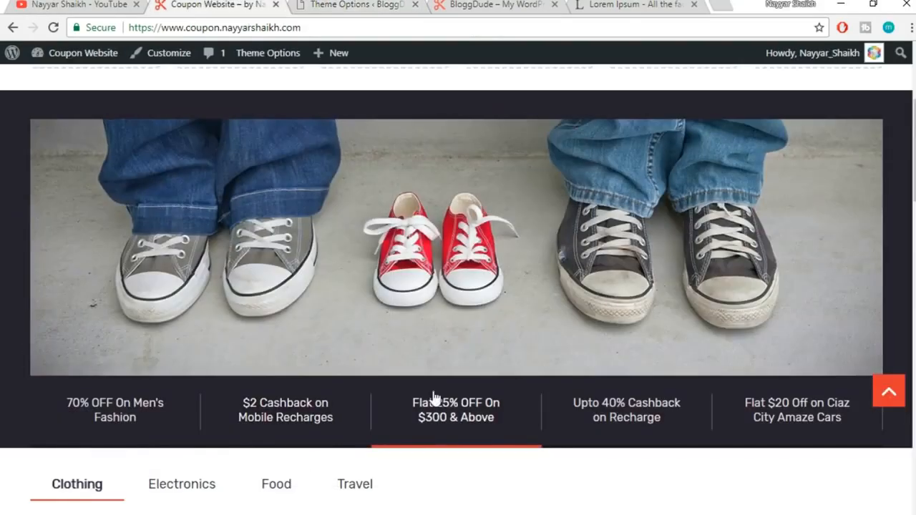
click(362, 4)
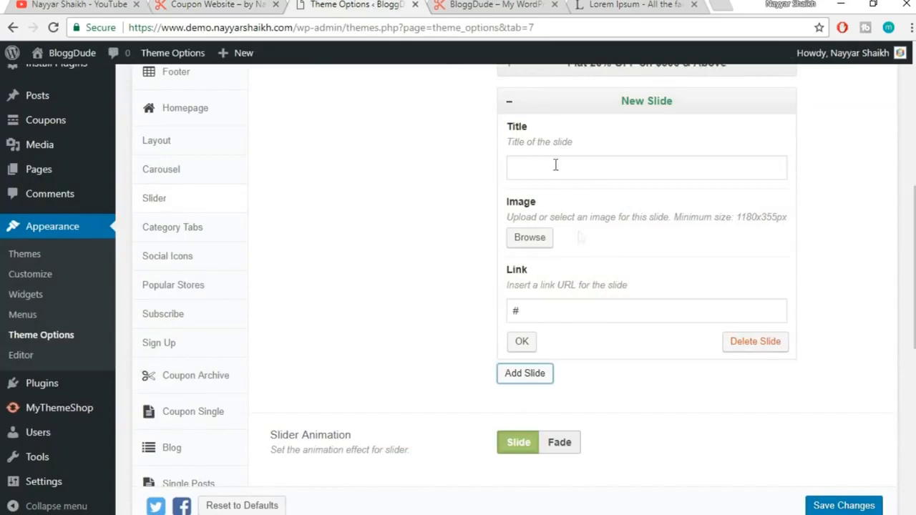
text(Flat 20% OFF on $300 & Above)
click(530, 242)
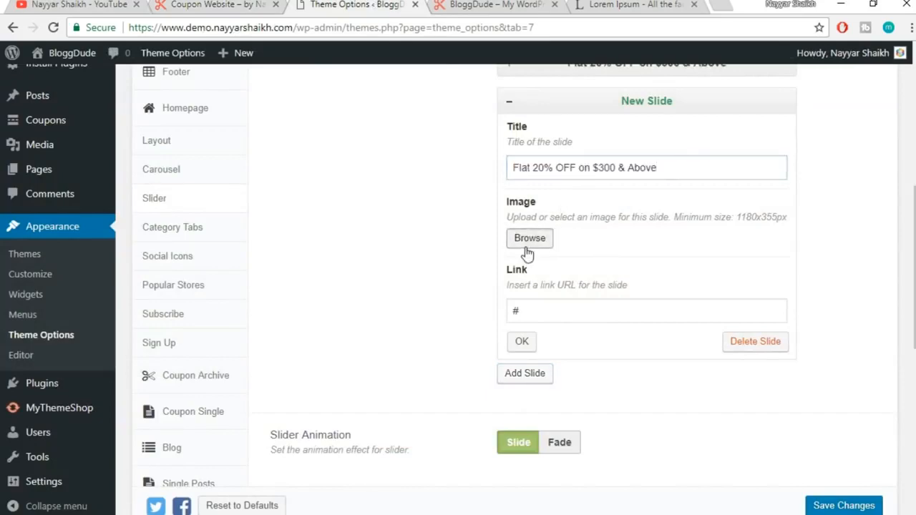
click(452, 338)
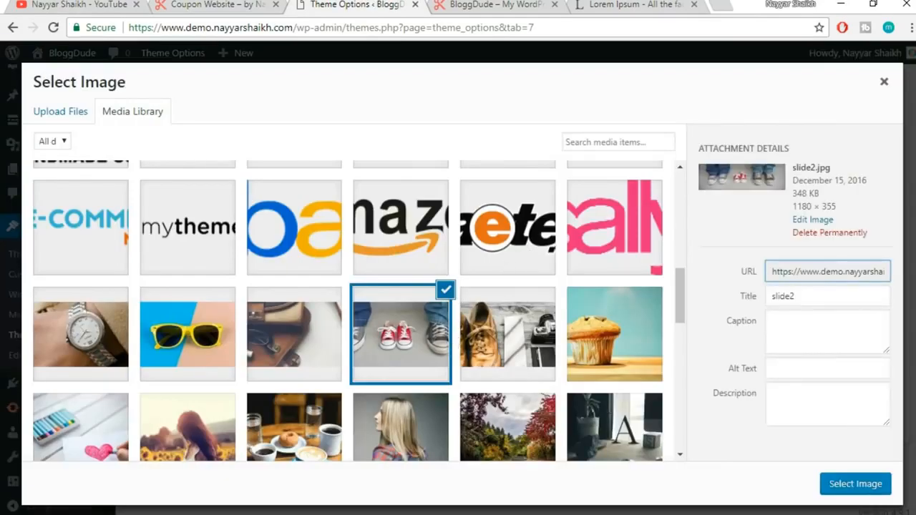
click(865, 484)
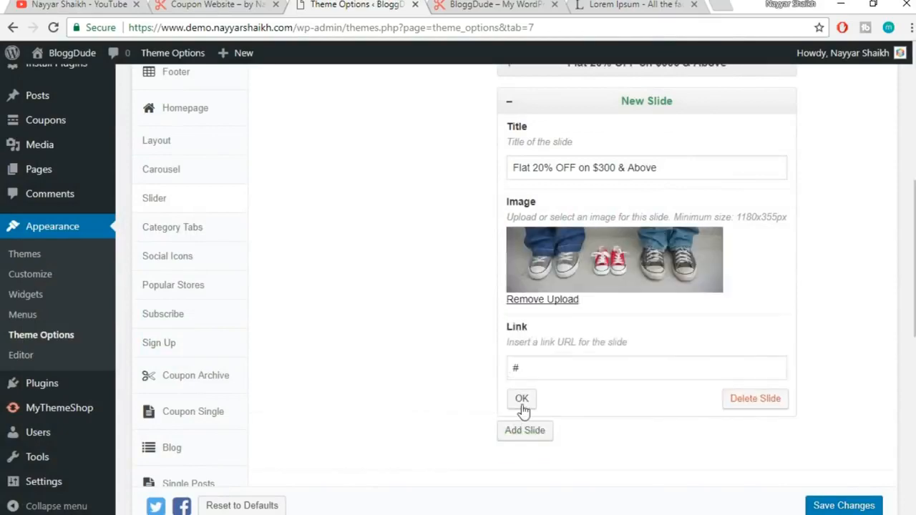
click(522, 398)
Add a fourth slide with the same title and the yellow sunglasses photo
key(ctrl+shift+Tab)
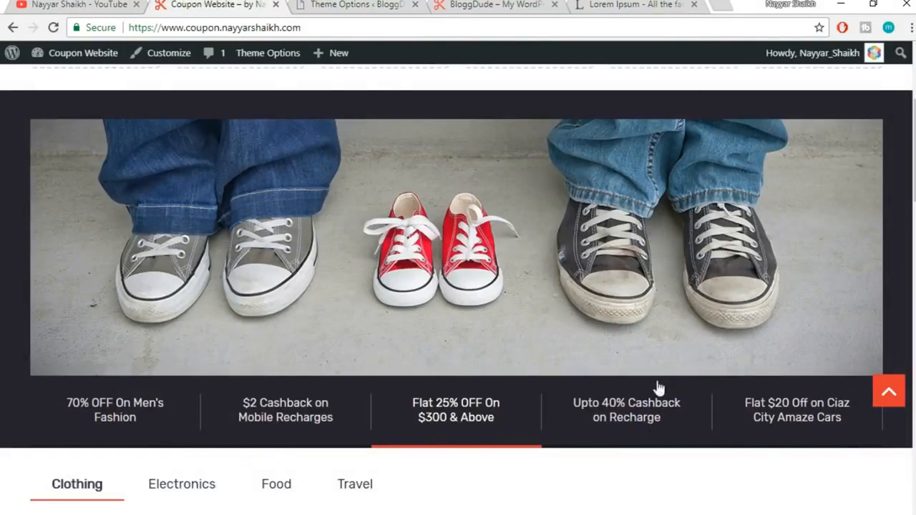
click(642, 415)
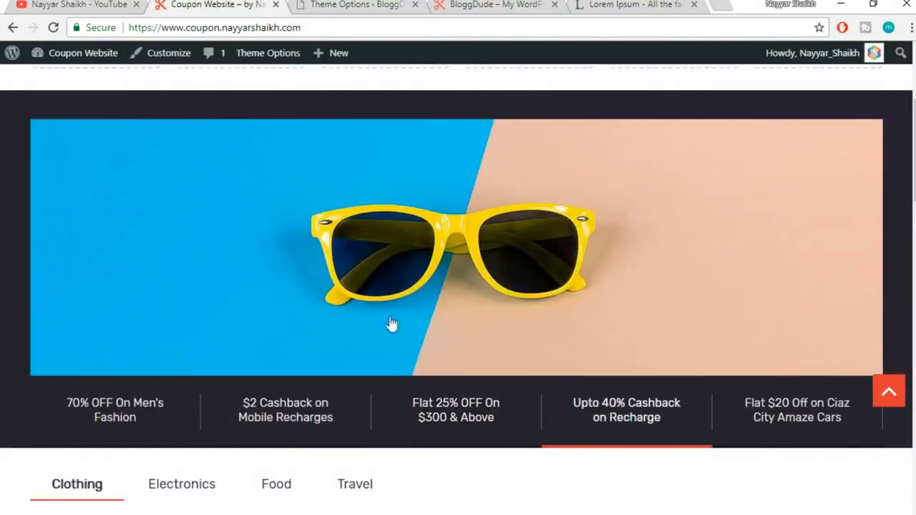
key(ctrl+Tab)
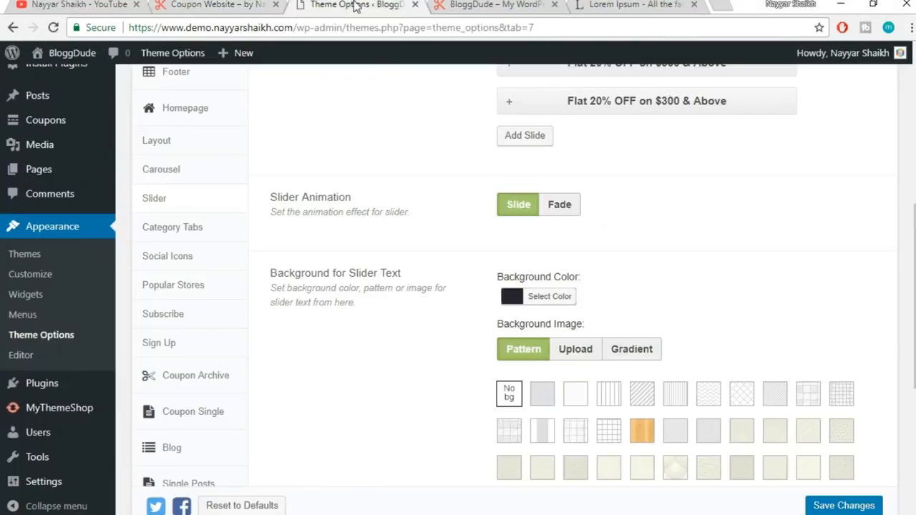
click(542, 149)
click(550, 206)
text(Flat 20% OFF on $300 & Above)
click(531, 279)
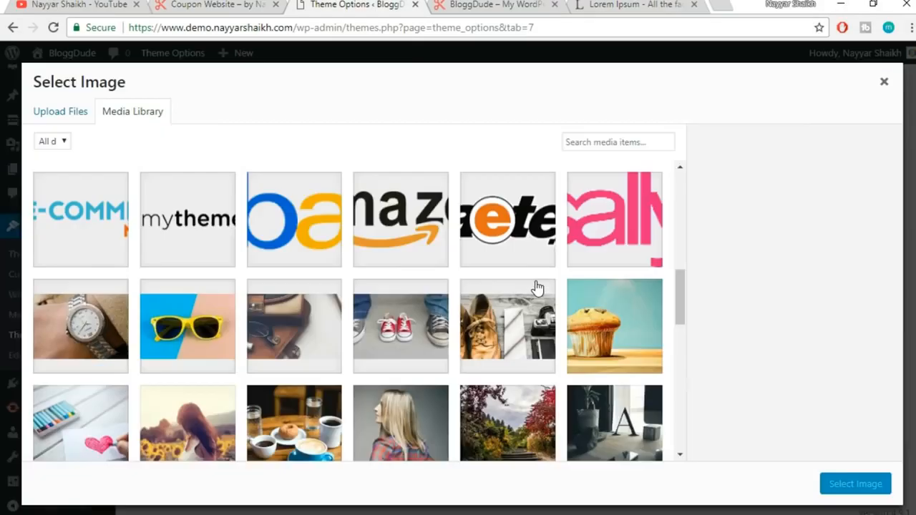
click(215, 321)
click(846, 486)
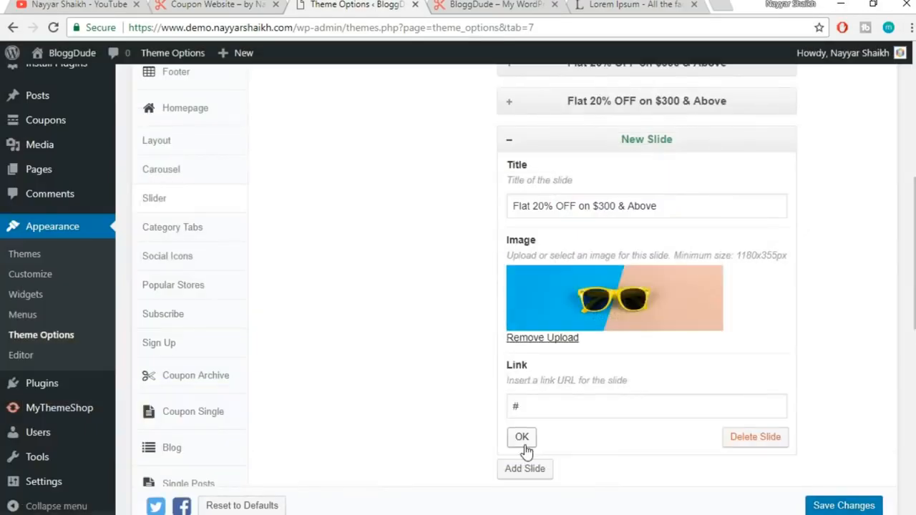
click(523, 439)
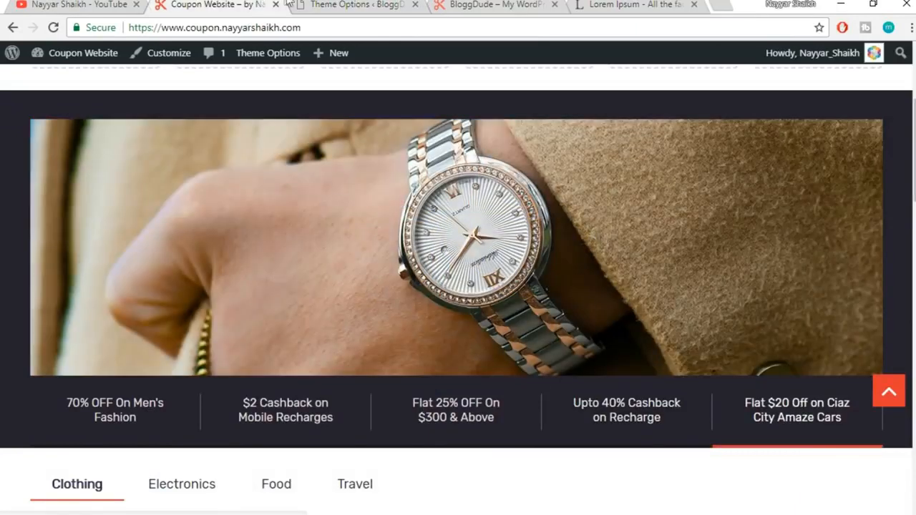
Add a fifth slide with the same title and the wristwatch photo
click(349, 4)
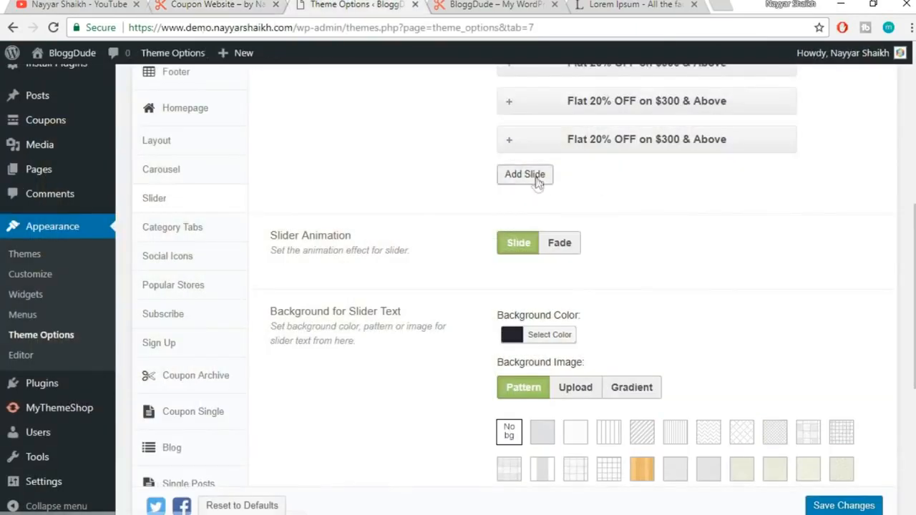
click(533, 177)
click(563, 247)
text(Flat 20% OFF on $300 & Above)
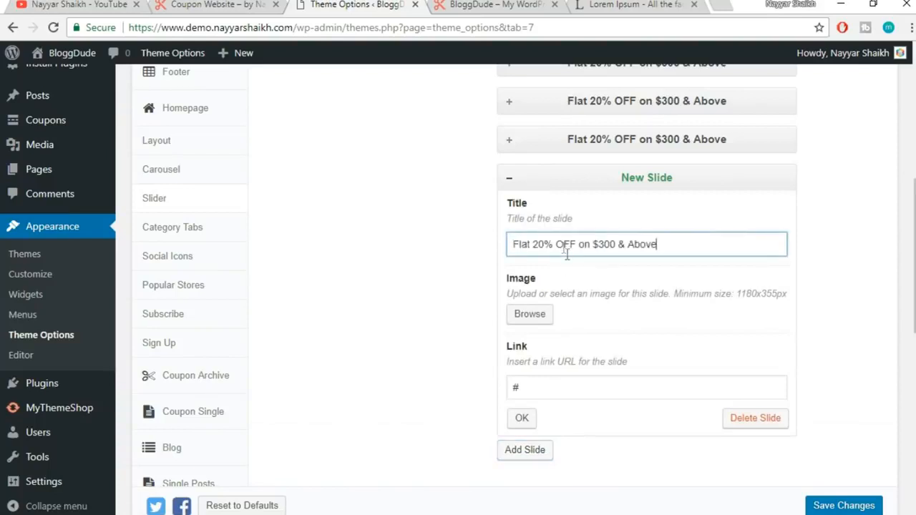
click(535, 319)
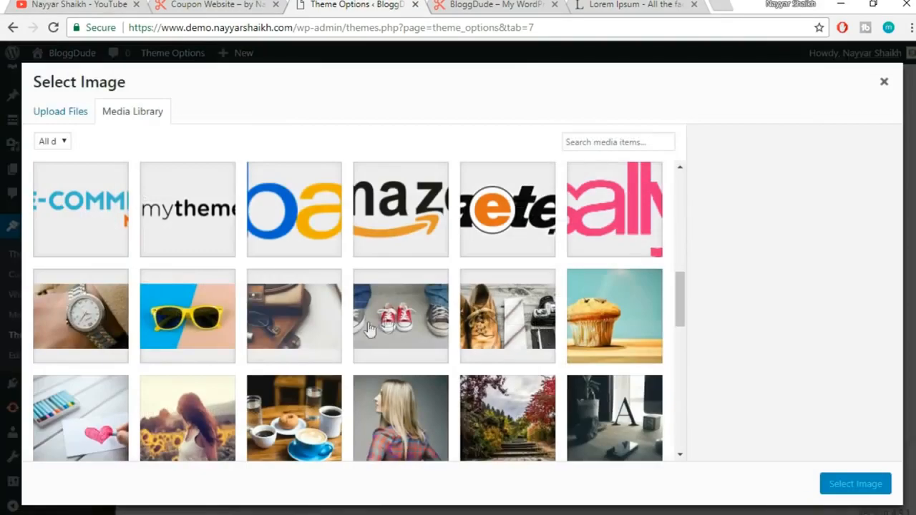
click(106, 330)
click(851, 484)
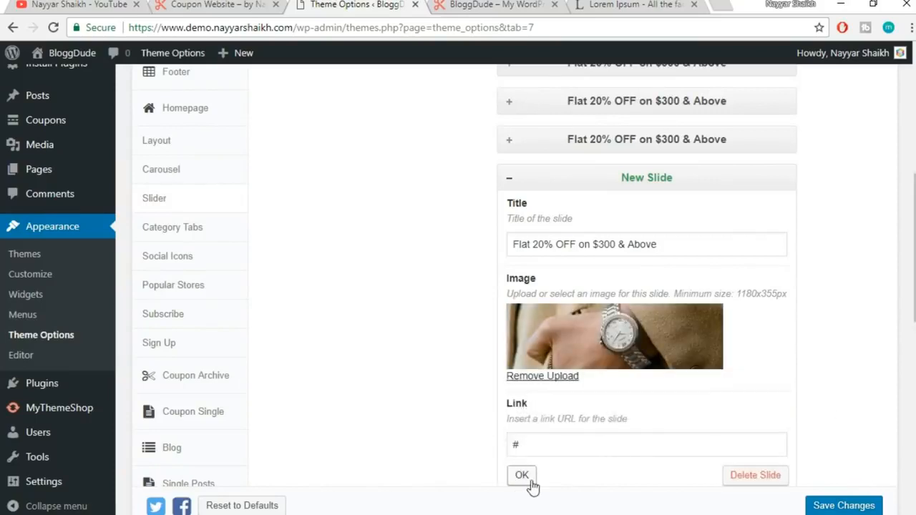
click(528, 478)
scroll(703, 243, up, 2)
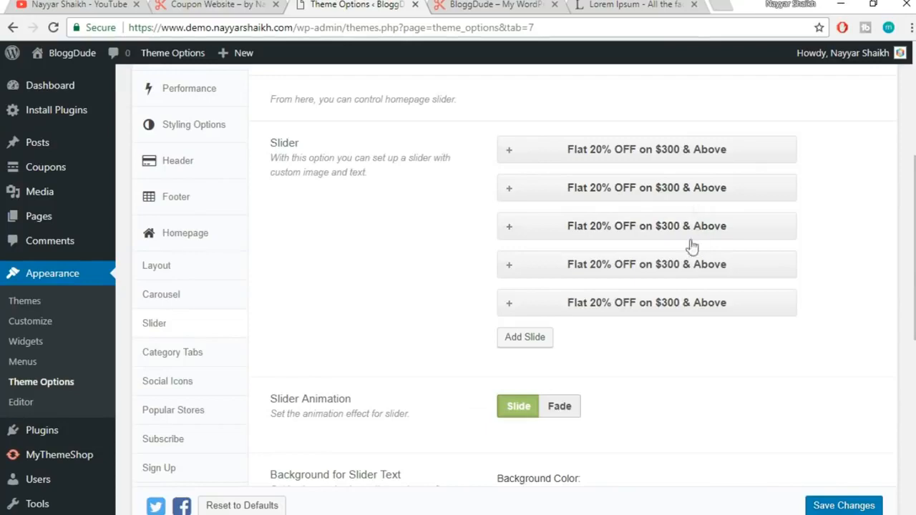
Set the Slider Animation to Fade
drag(915, 294, 666, 348)
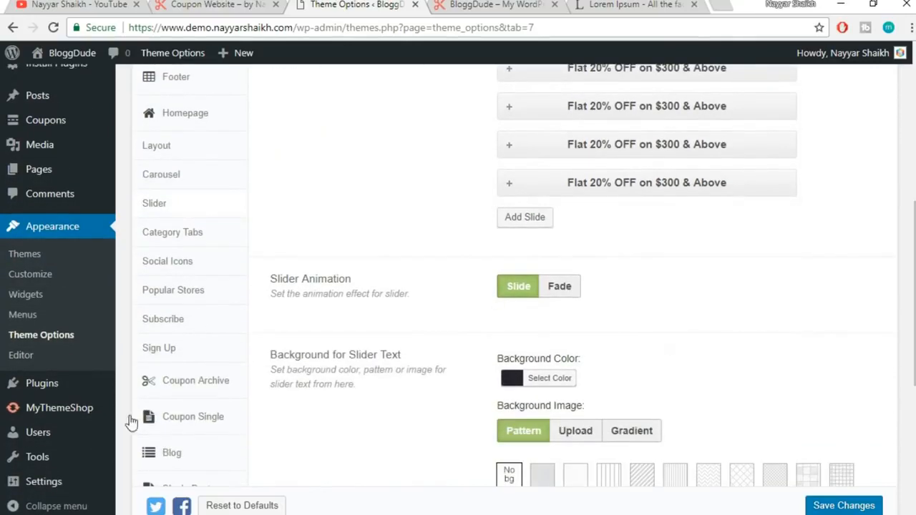
click(220, 4)
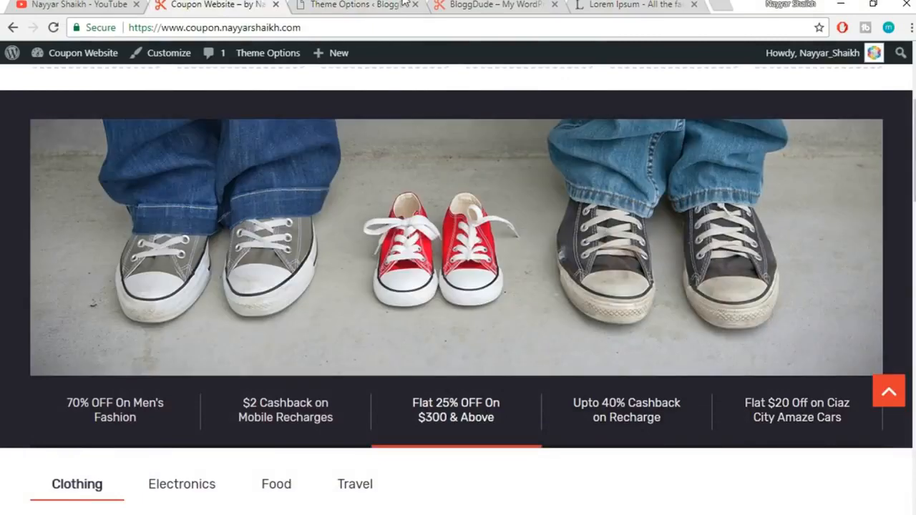
click(403, 4)
click(555, 294)
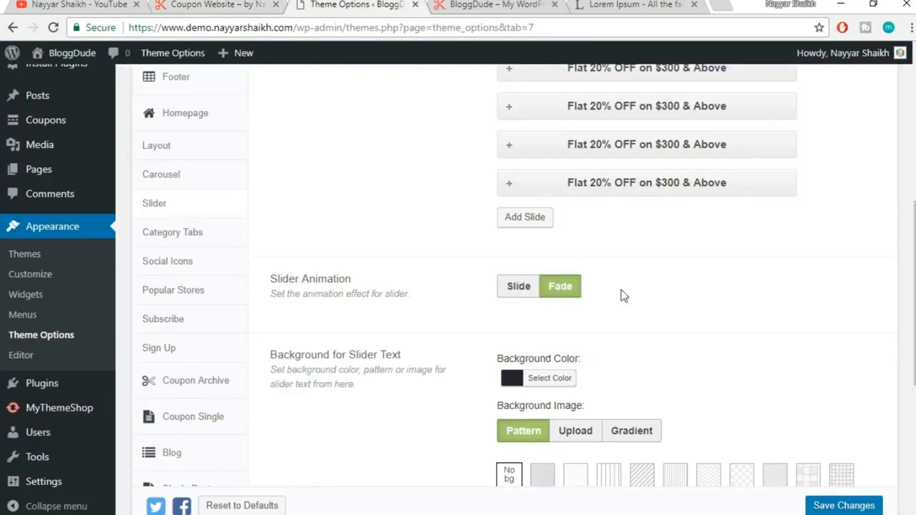
scroll(781, 283, down, 2)
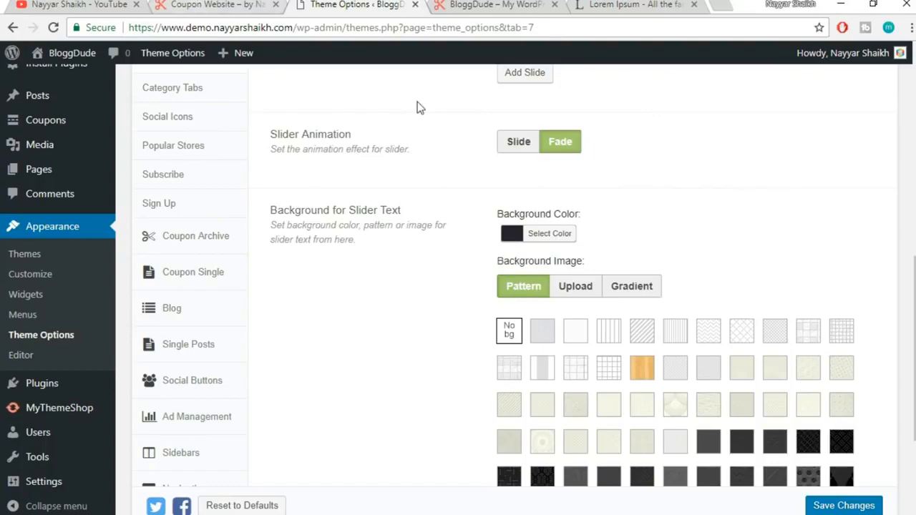
Check the live site's slider, then save the theme option changes
click(215, 4)
scroll(229, 180, up, 1)
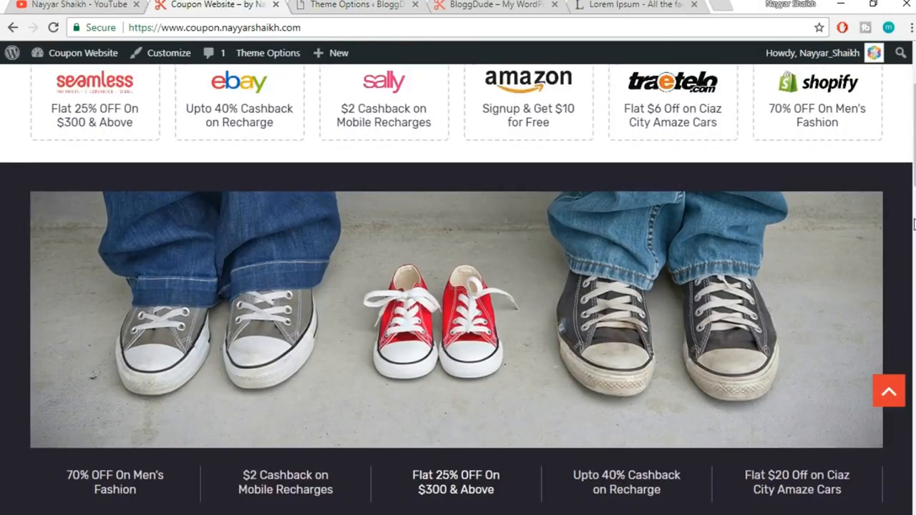
scroll(903, 283, down, 1)
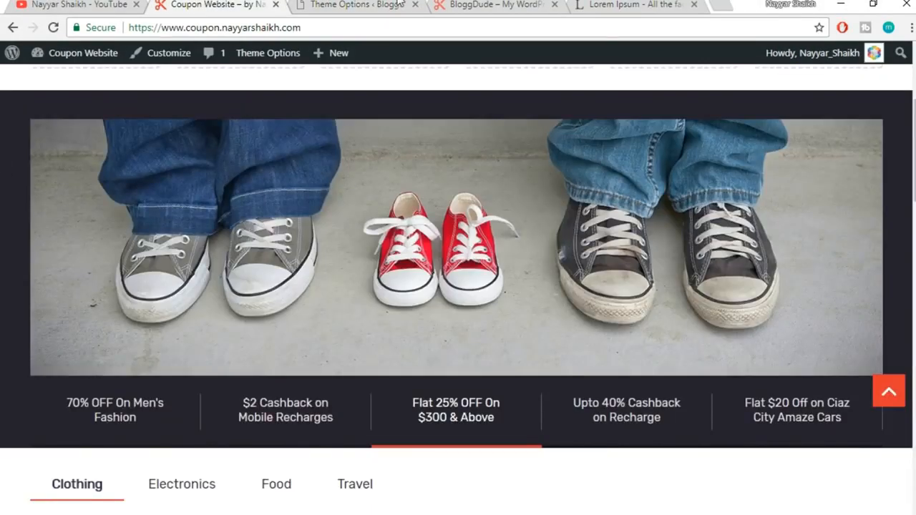
click(368, 4)
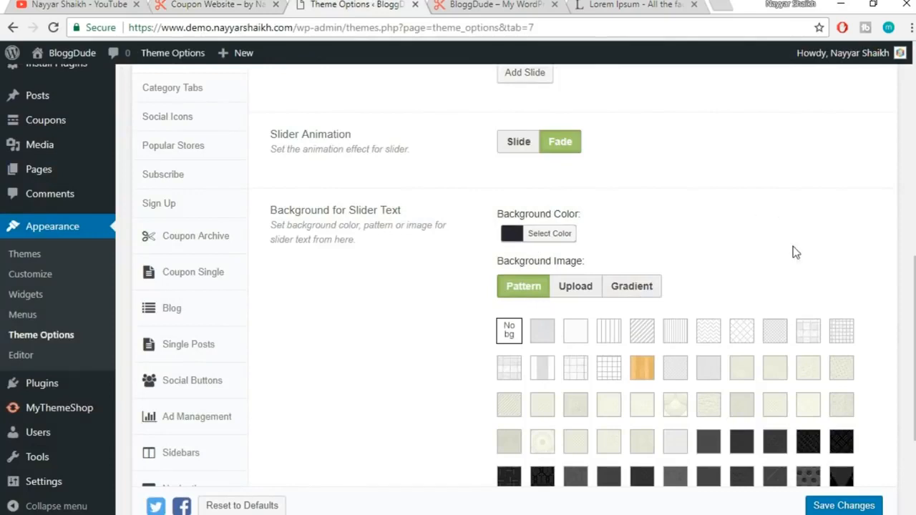
scroll(612, 313, down, 2)
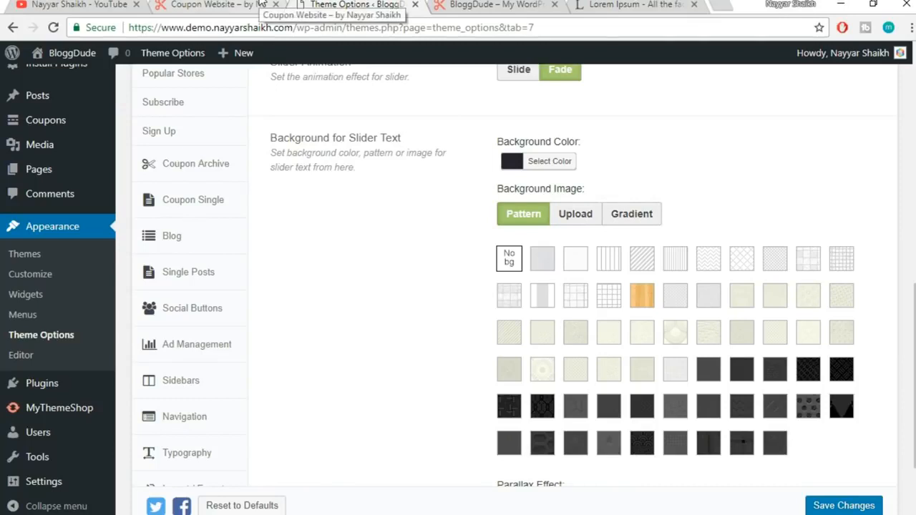
scroll(797, 240, down, 3)
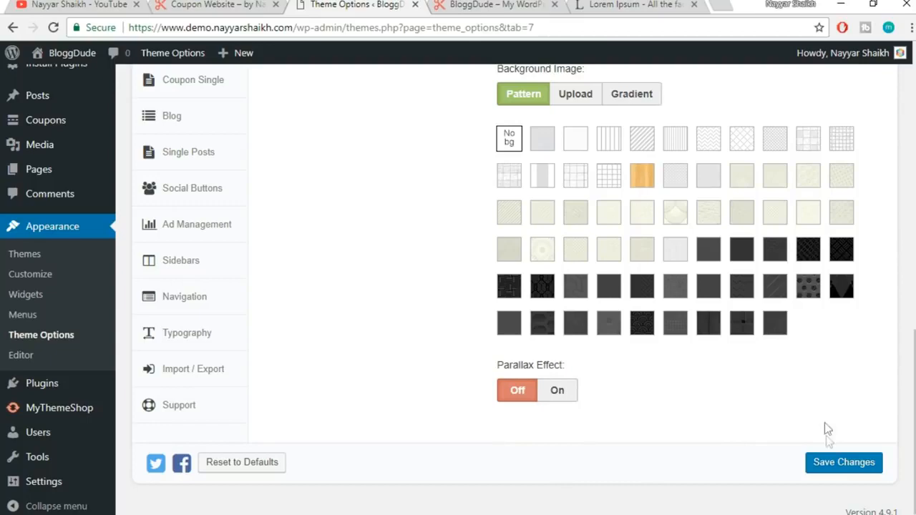
scroll(748, 446, up, 4)
scroll(748, 446, down, 4)
click(824, 462)
Reload the coupon site's front page with the trailing # removed from the address
click(501, 4)
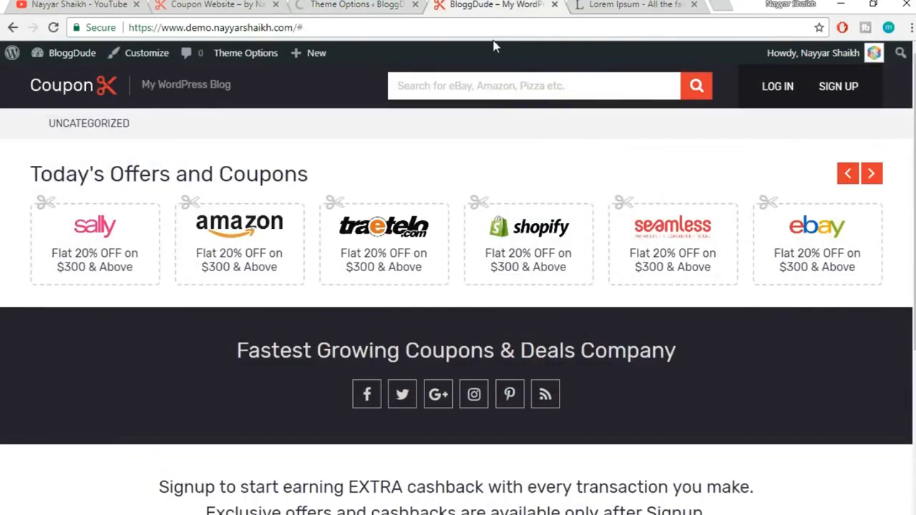
click(326, 21)
key(BackSpace)
key(Return)
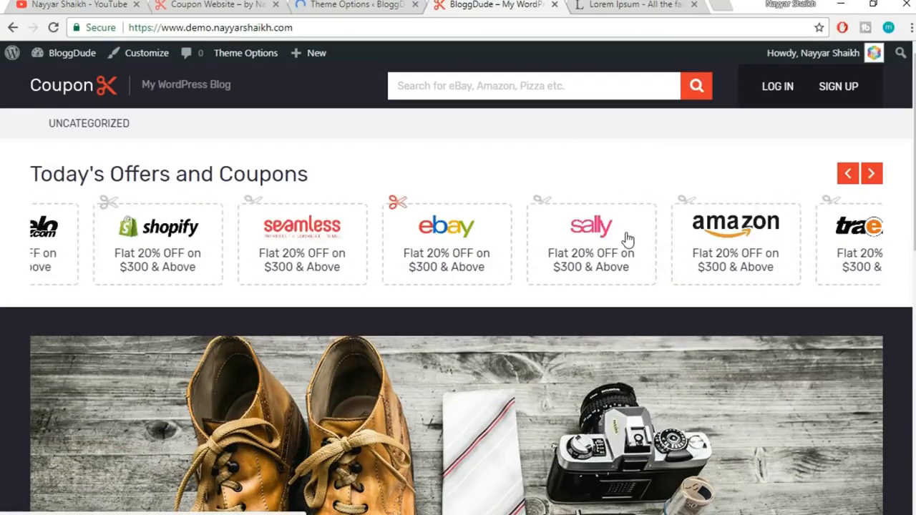
scroll(360, 307, down, 4)
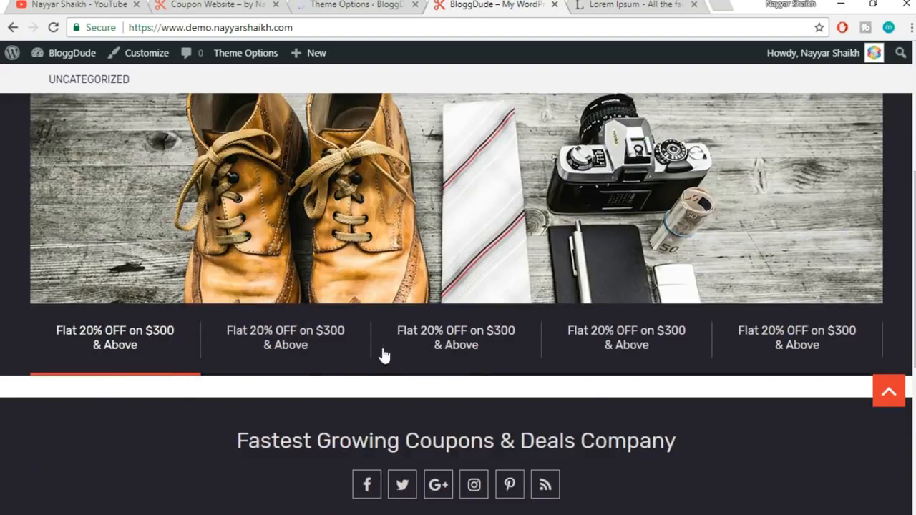
click(301, 351)
scroll(601, 402, up, 1)
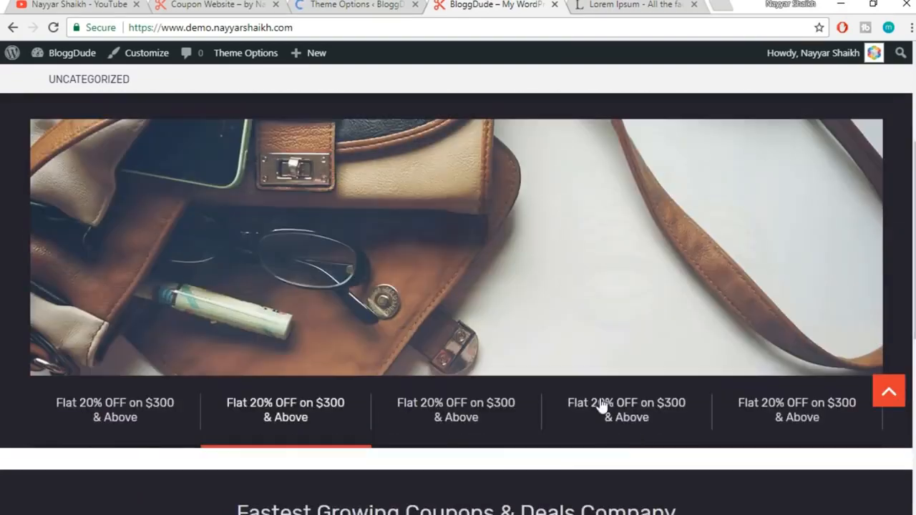
click(645, 438)
click(756, 417)
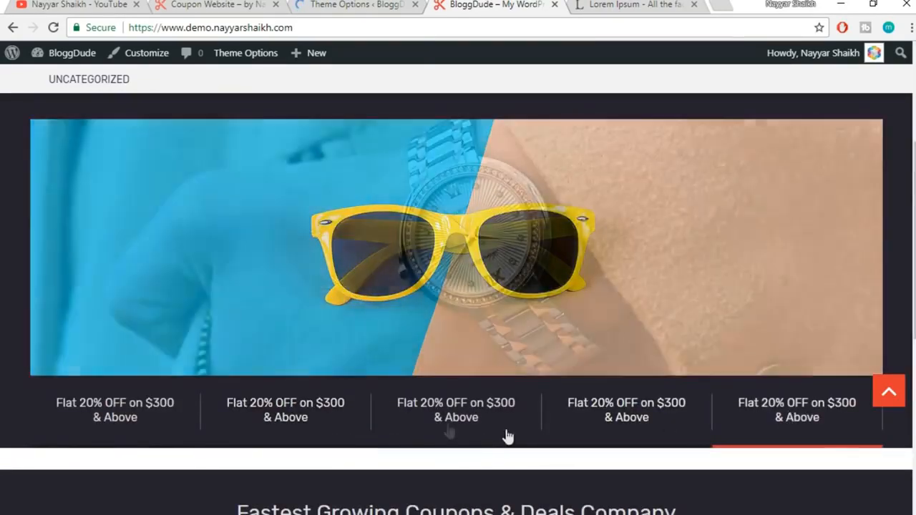
click(434, 426)
click(331, 423)
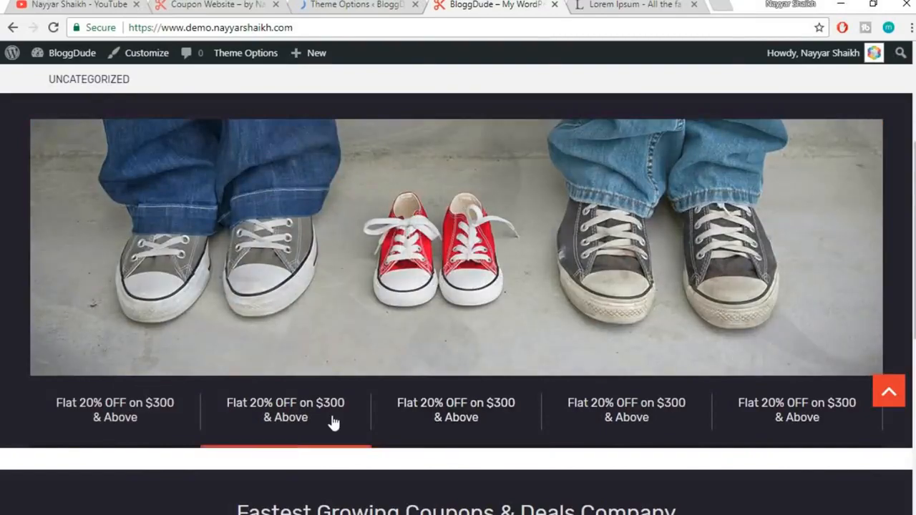
click(127, 420)
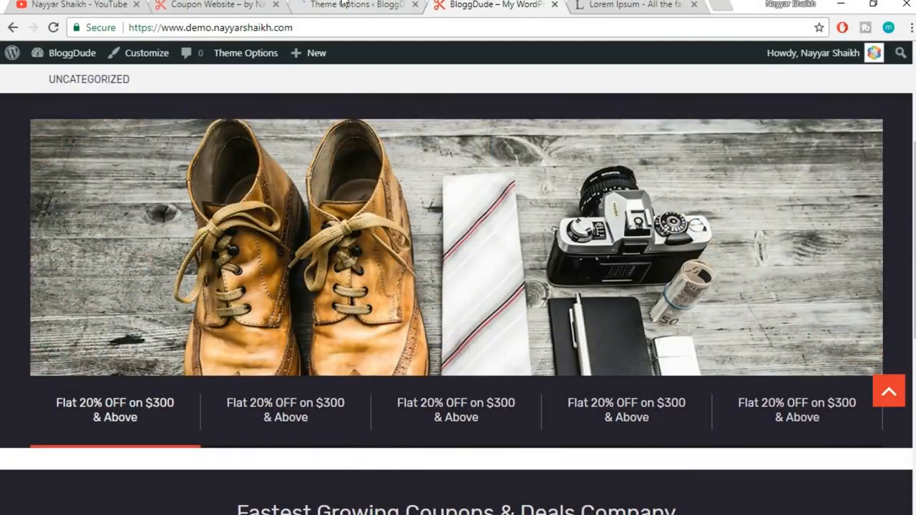
scroll(517, 324, up, 3)
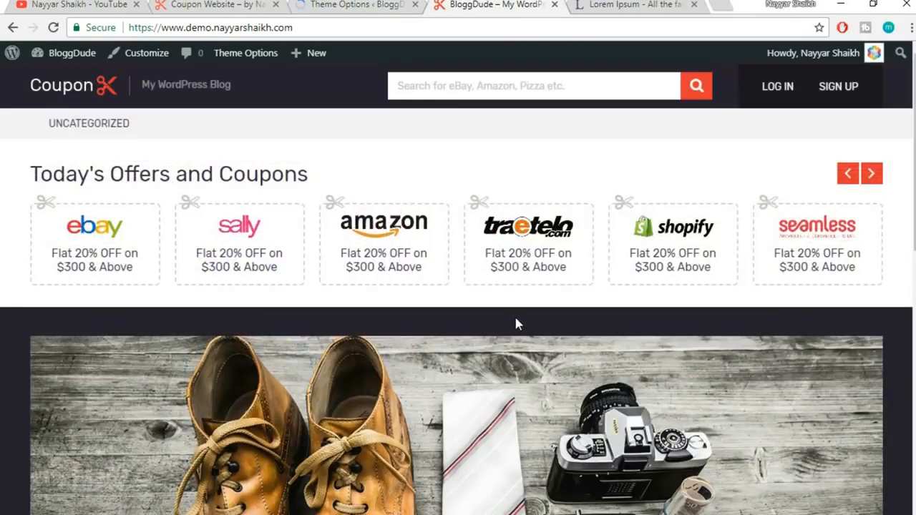
scroll(517, 324, down, 2)
scroll(517, 324, up, 2)
click(382, 4)
scroll(433, 194, down, 3)
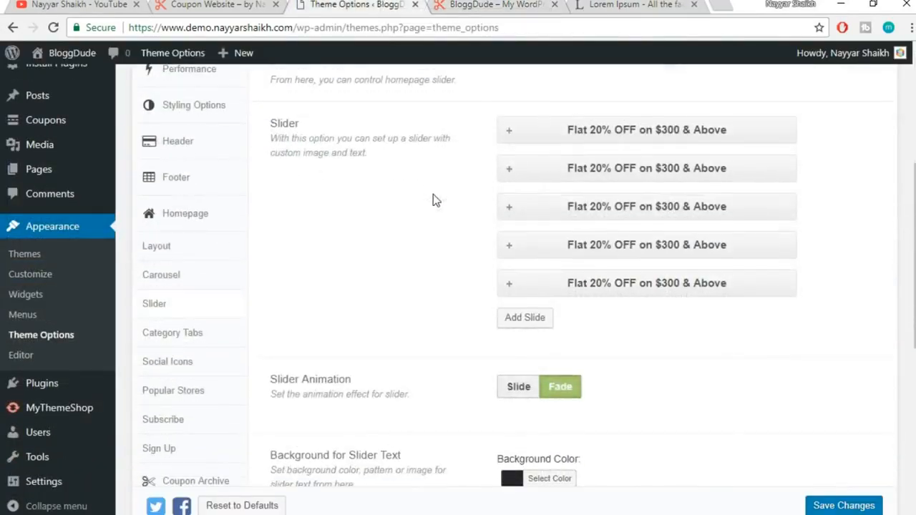
click(175, 258)
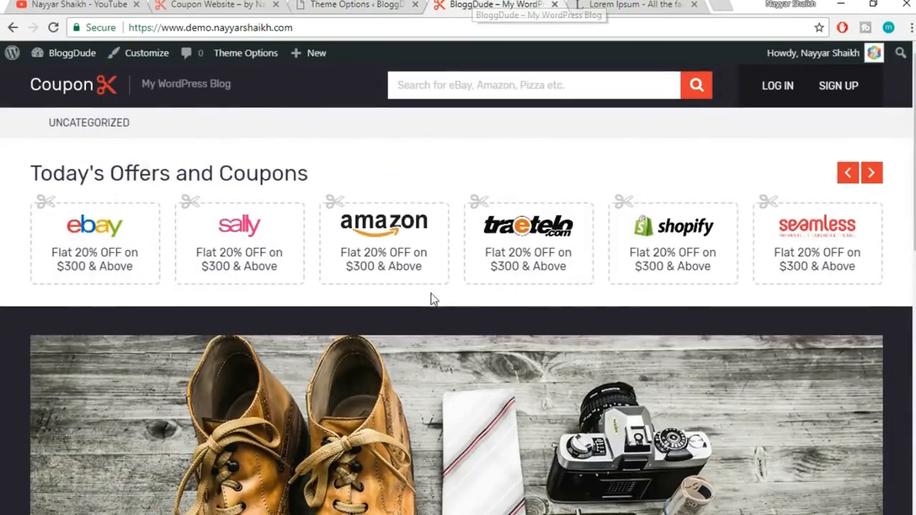
scroll(432, 299, down, 3)
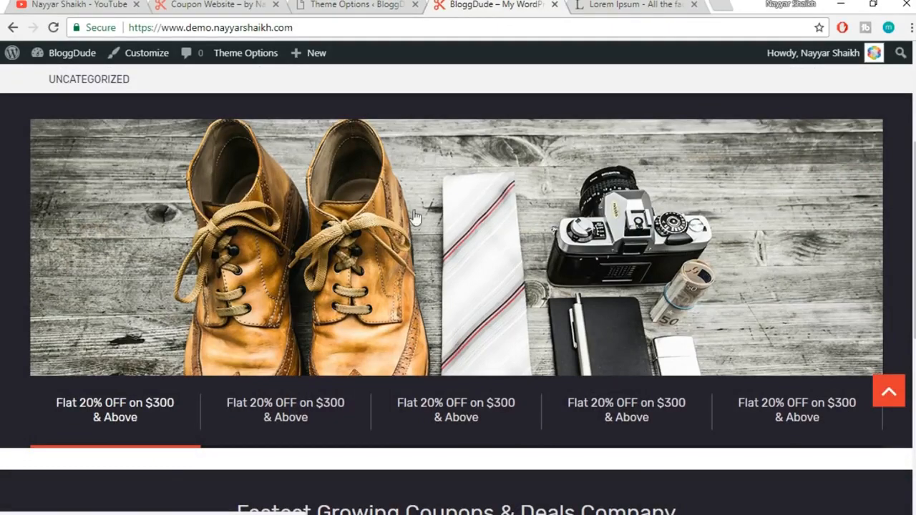
scroll(493, 345, up, 2)
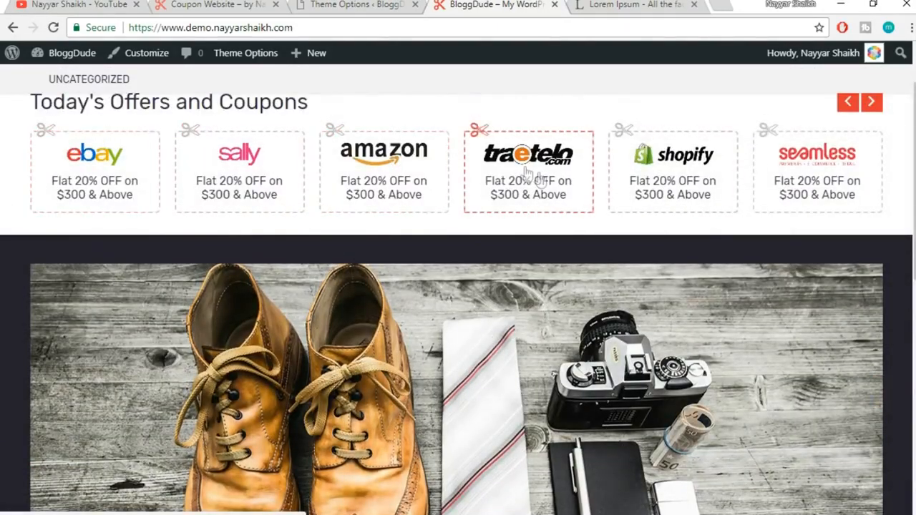
click(383, 5)
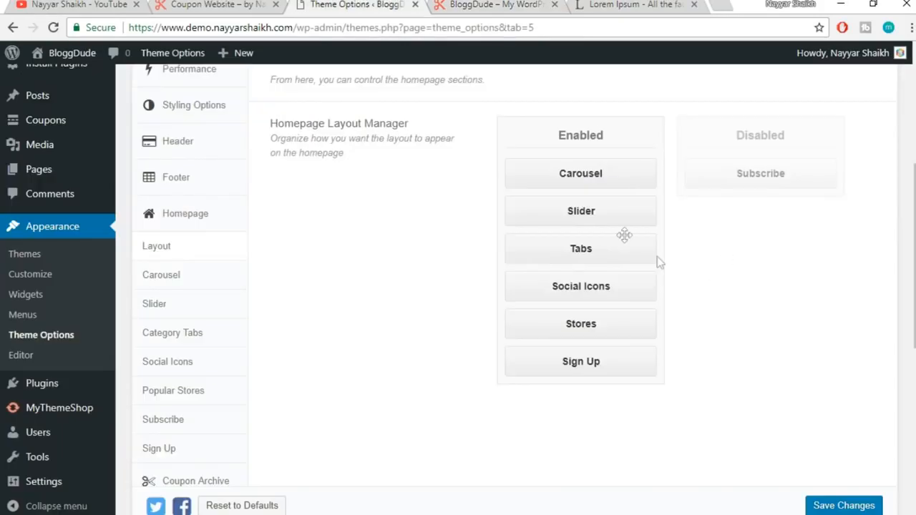
Move the Slider section above the Carousel, save, and reload the live homepage to confirm
drag(596, 202, 604, 158)
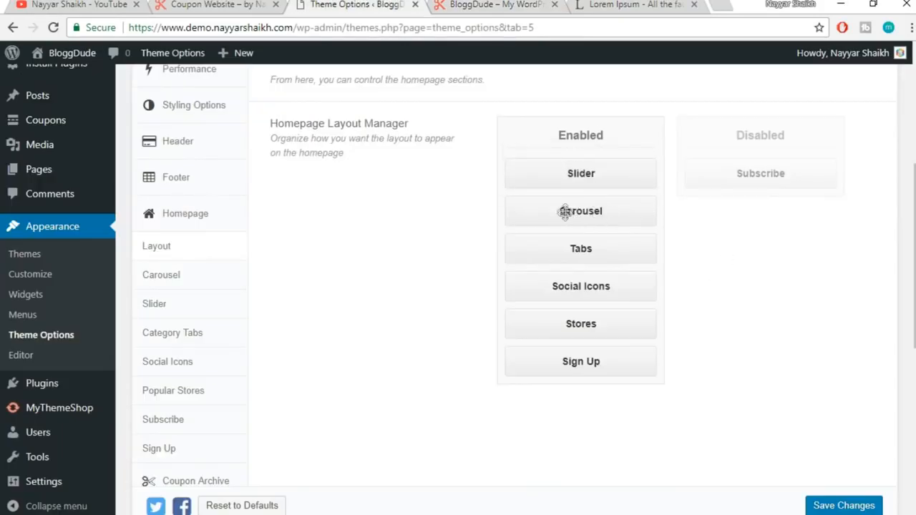
click(839, 506)
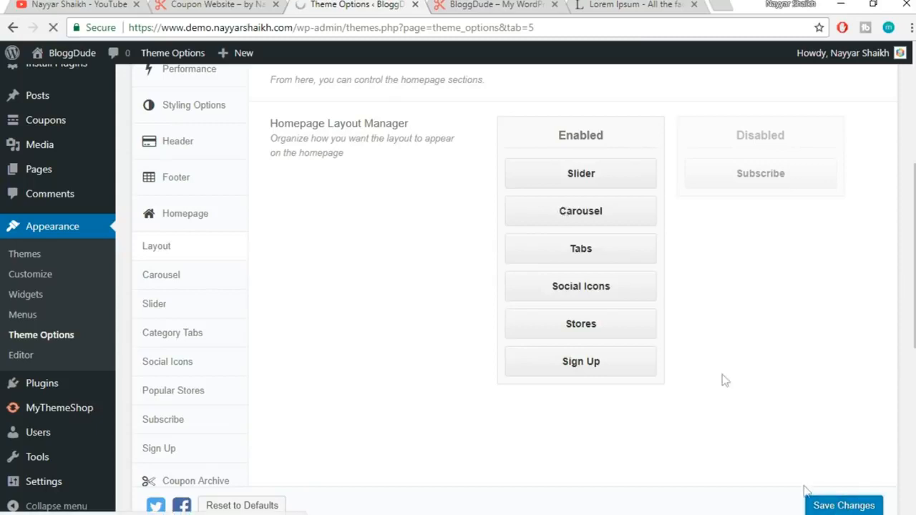
click(484, 6)
click(485, 26)
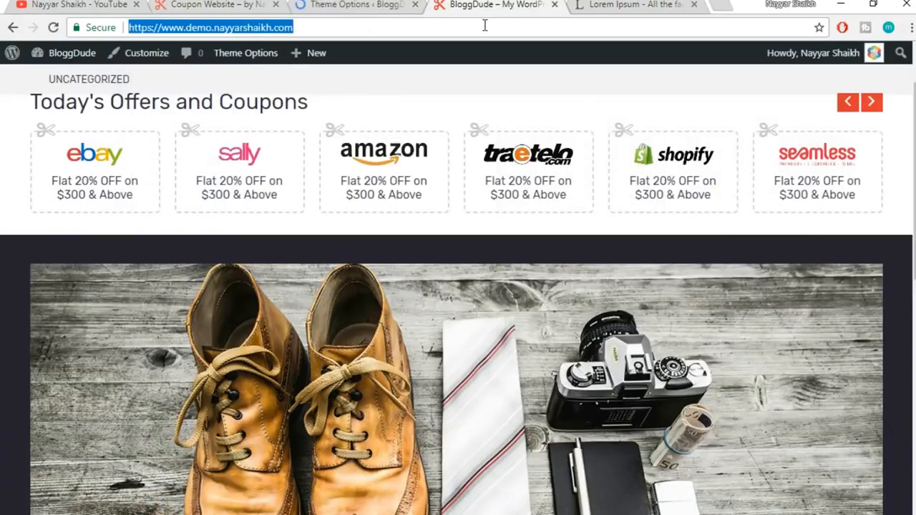
key(Return)
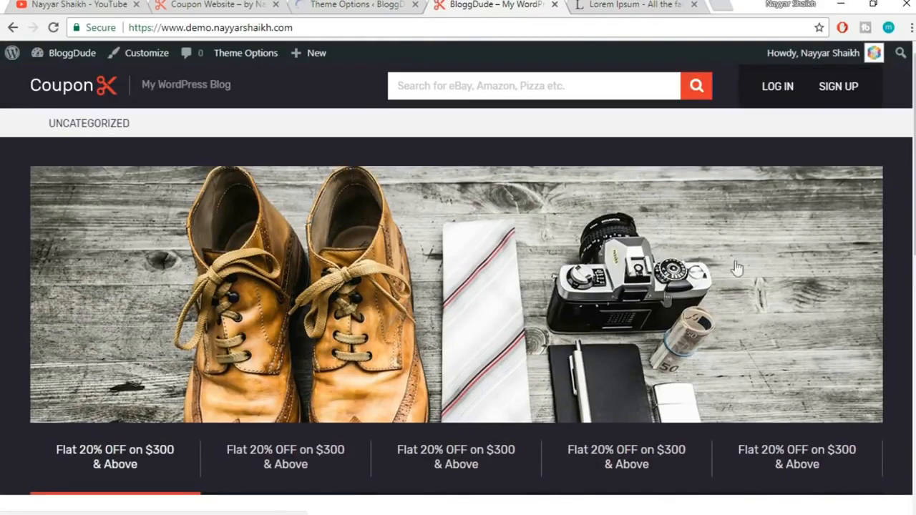
scroll(880, 256, down, 5)
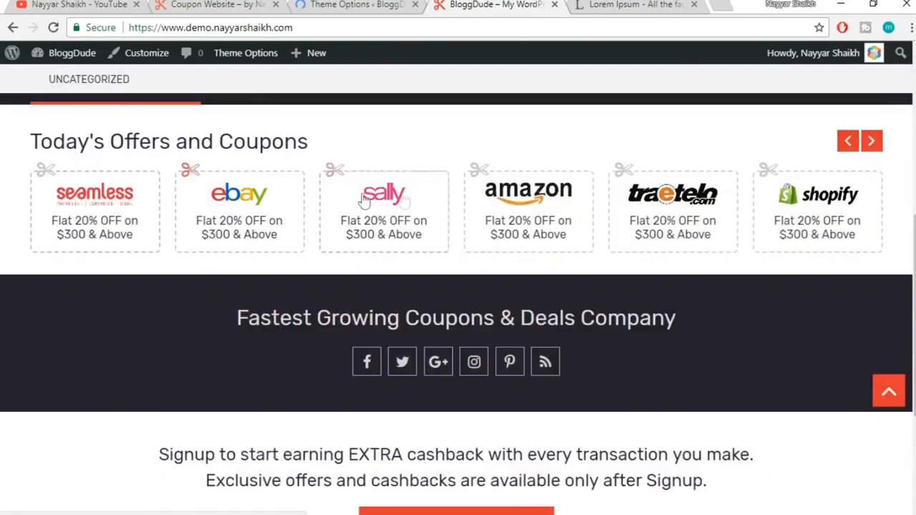
scroll(654, 229, up, 5)
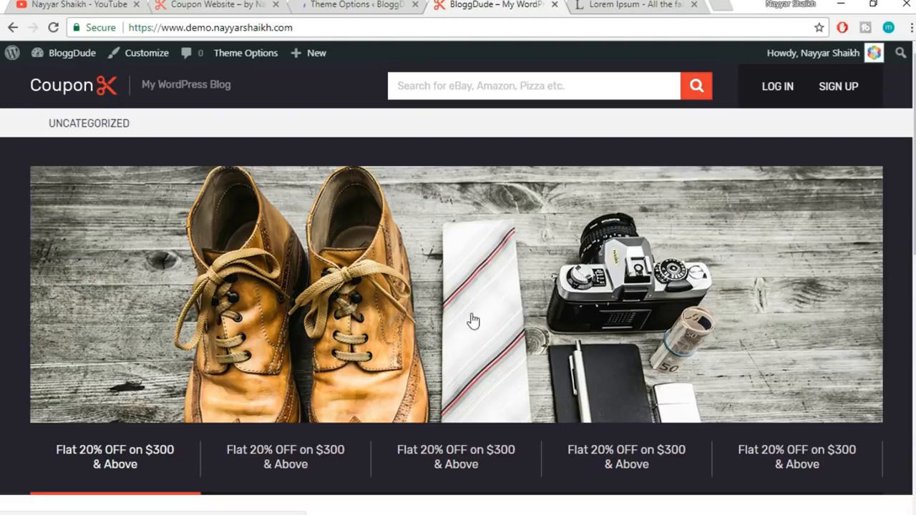
Move Slider into the Disabled sections, save the layout, and reload the live homepage
click(358, 5)
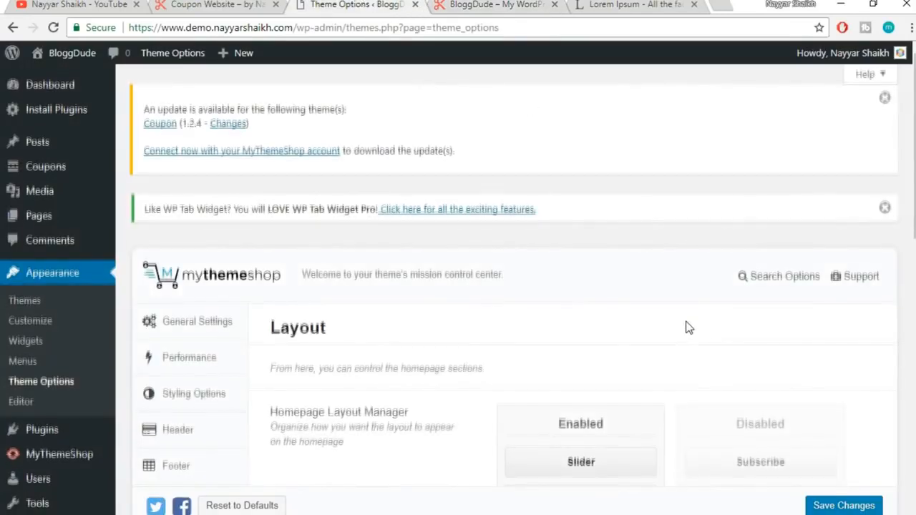
scroll(687, 327, down, 3)
drag(586, 247, 766, 235)
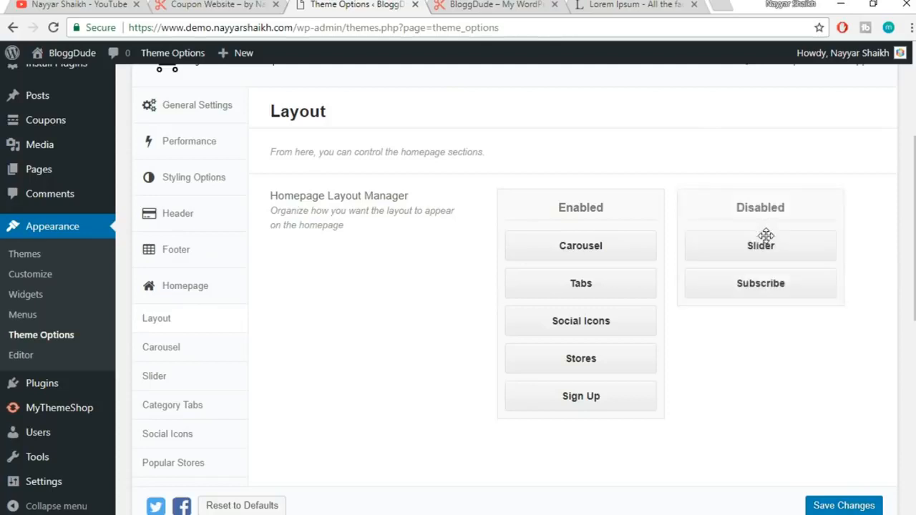
click(858, 507)
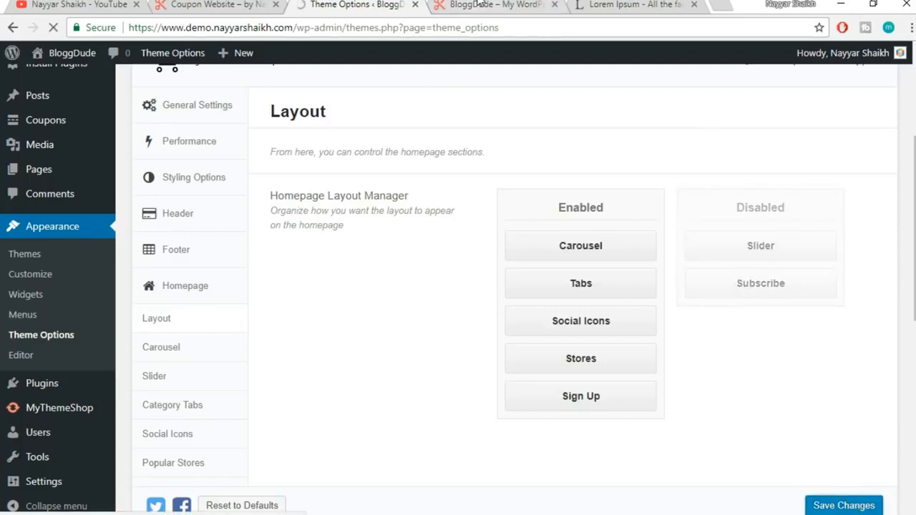
click(480, 4)
click(465, 27)
key(Return)
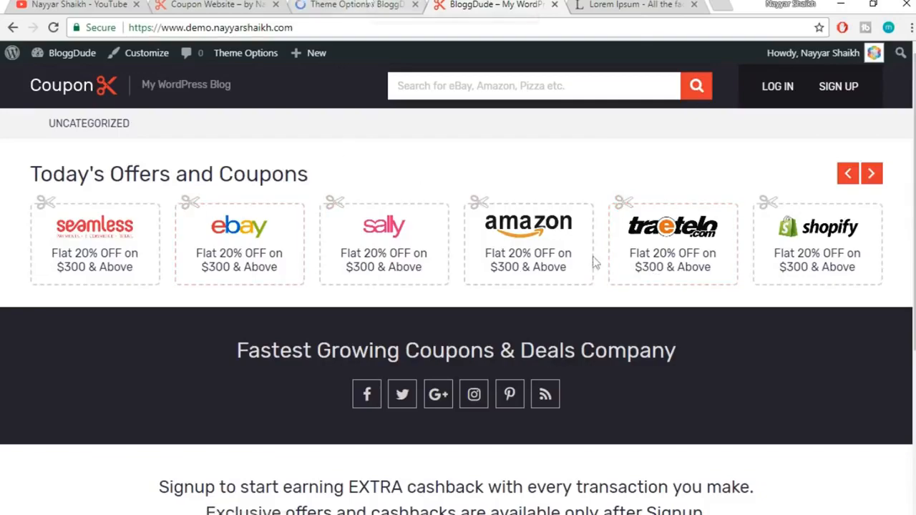
scroll(620, 301, down, 5)
scroll(620, 301, up, 4)
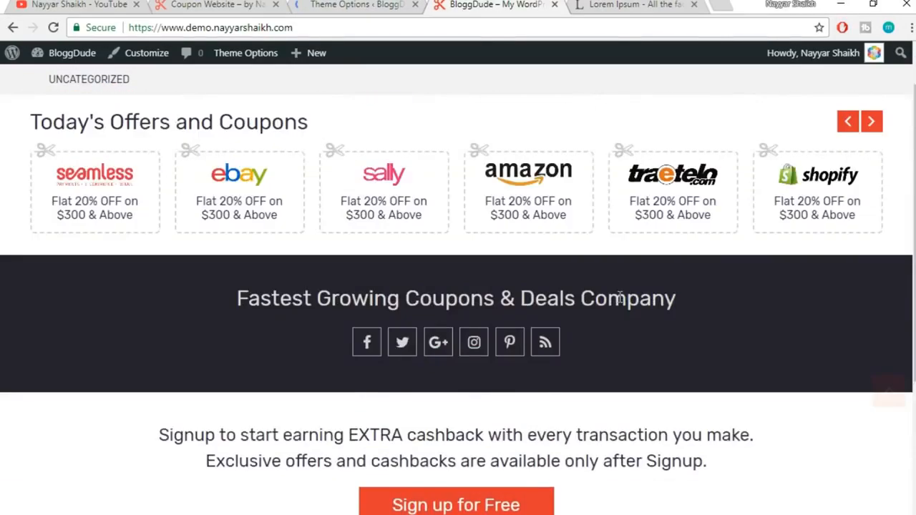
scroll(620, 299, up, 1)
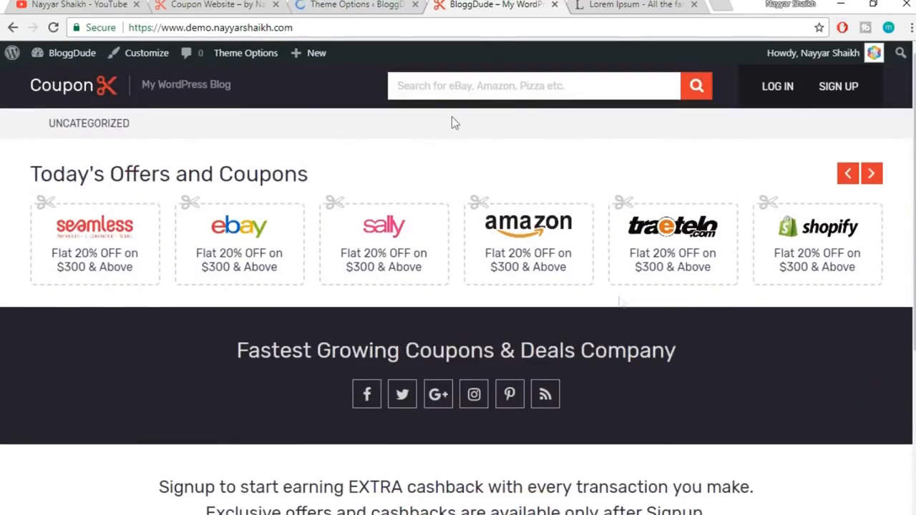
Enable Slider below Carousel and Subscribe between Stores and Sign Up, then save the layout
click(375, 4)
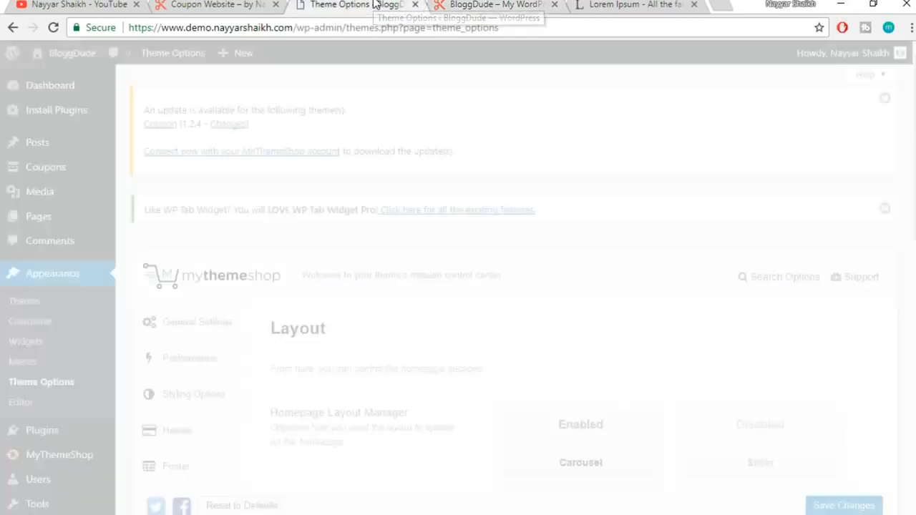
scroll(764, 247, down, 3)
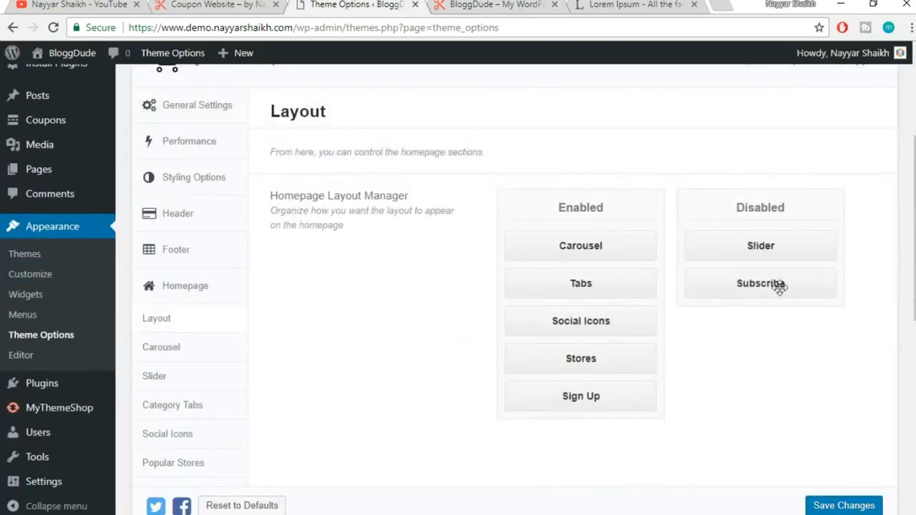
drag(783, 249, 606, 279)
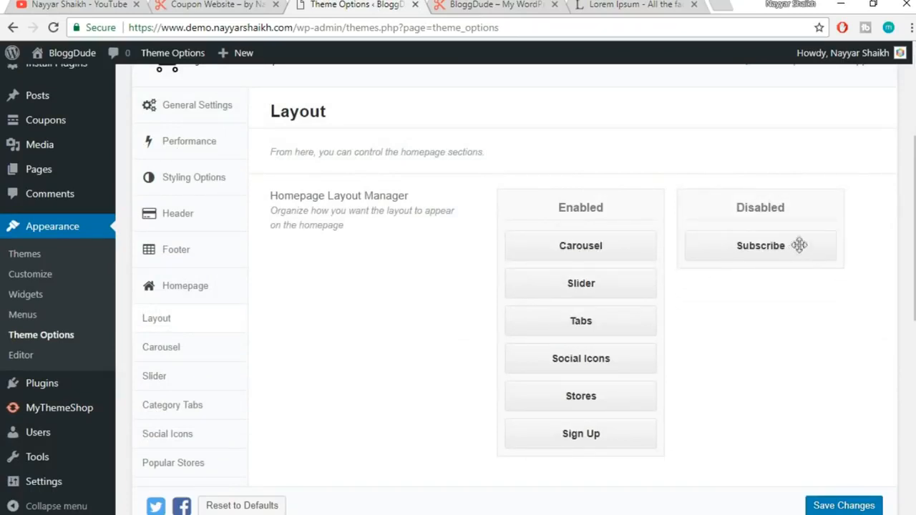
drag(804, 248, 629, 434)
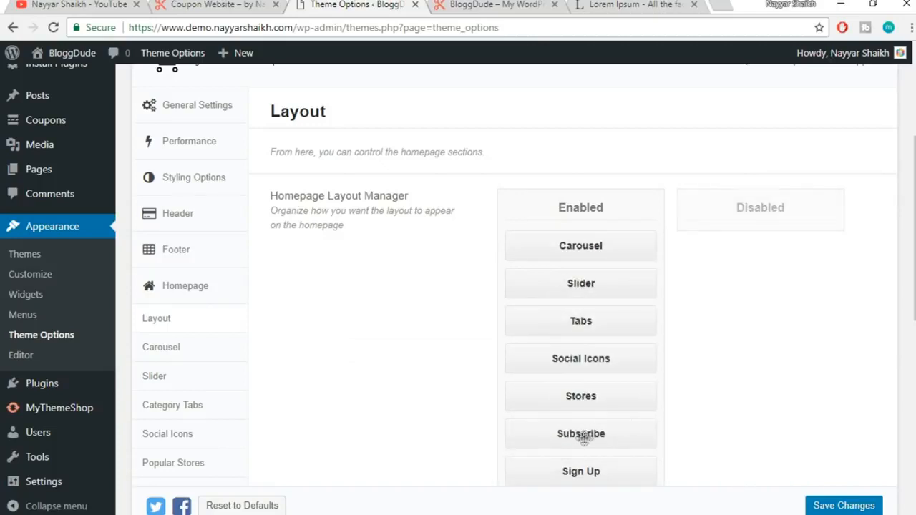
scroll(559, 346, down, 1)
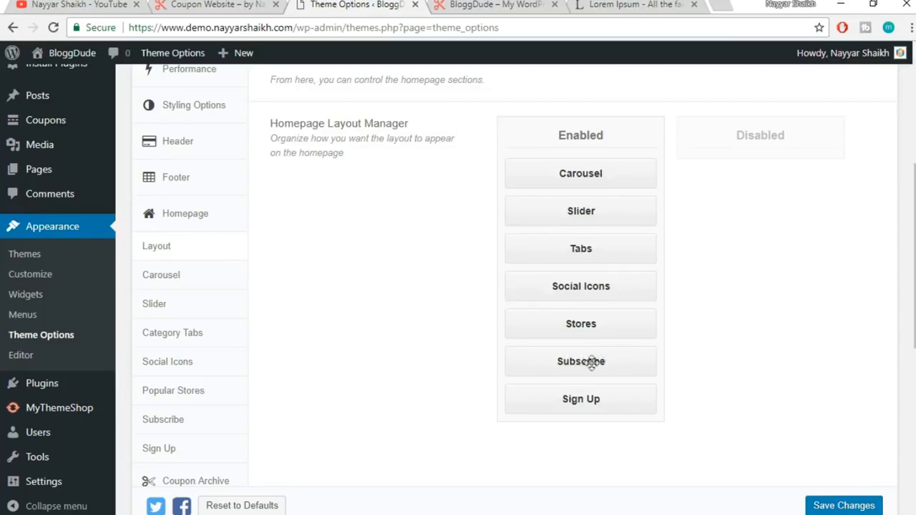
click(843, 506)
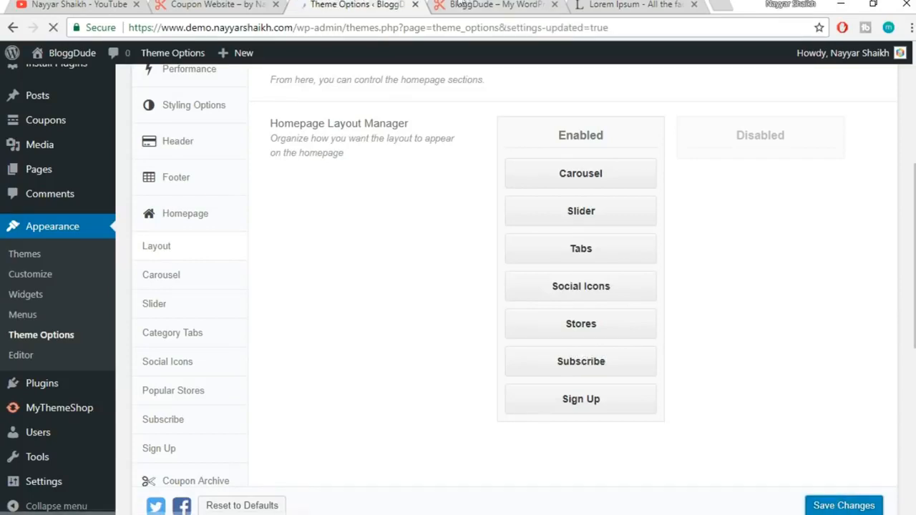
Reload the live homepage and check the banner now appears after the offers
click(484, 6)
click(484, 29)
key(Return)
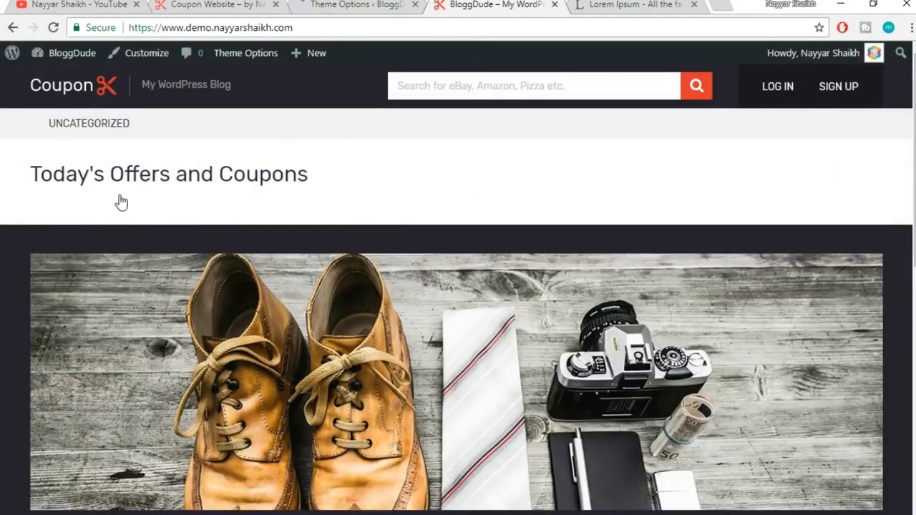
scroll(623, 203, down, 7)
scroll(887, 389, down, 1)
scroll(889, 386, up, 3)
scroll(908, 332, down, 2)
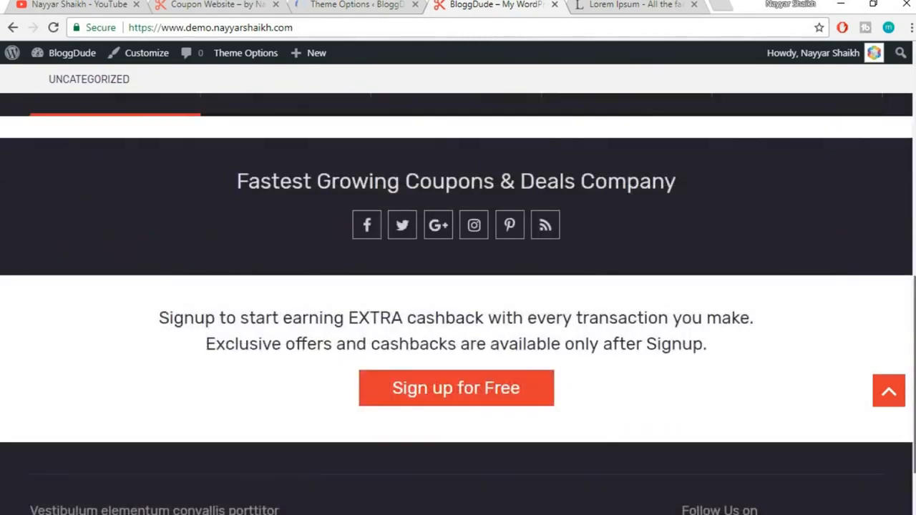
scroll(907, 332, up, 3)
click(319, 5)
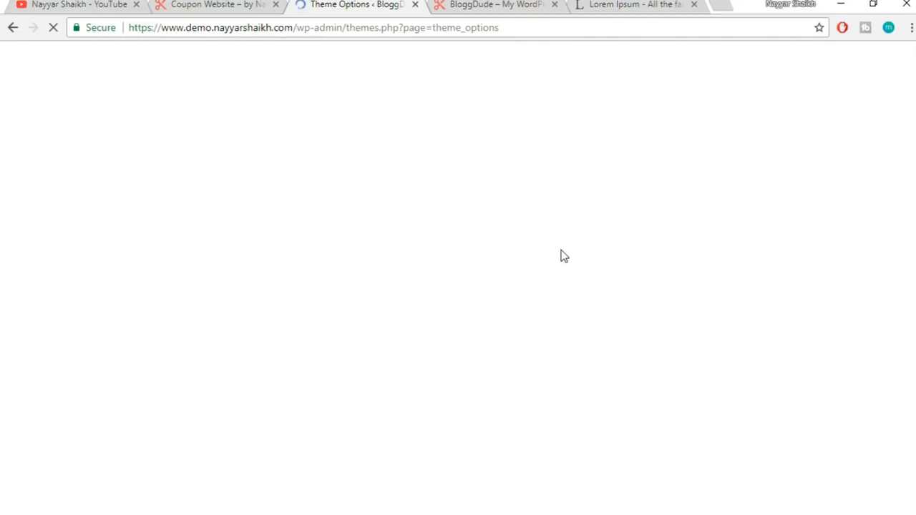
Open the Category Tabs settings and review the reference site's Electronics, Food and Travel tabs
scroll(559, 261, down, 6)
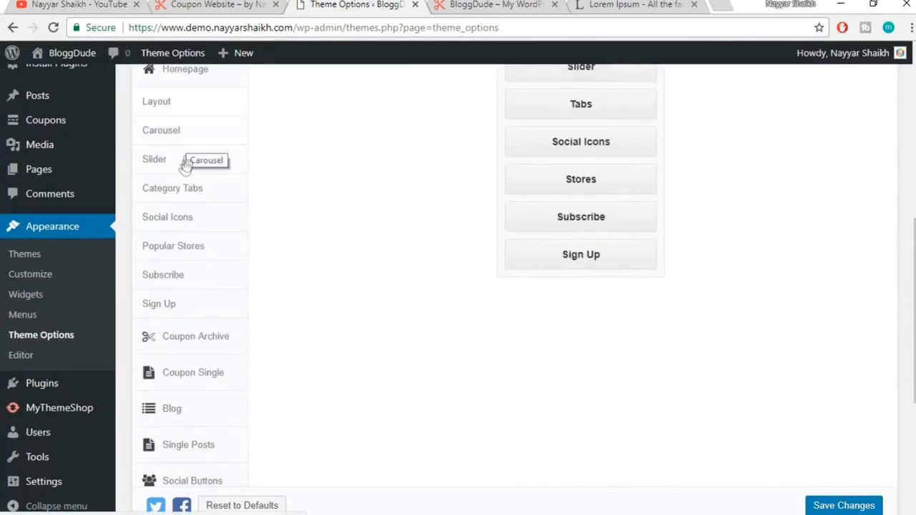
click(193, 200)
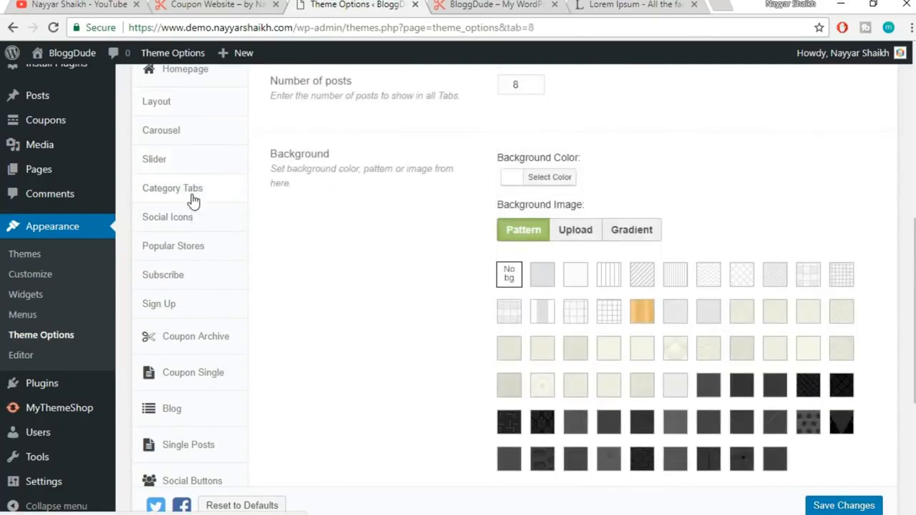
click(215, 5)
scroll(866, 295, down, 5)
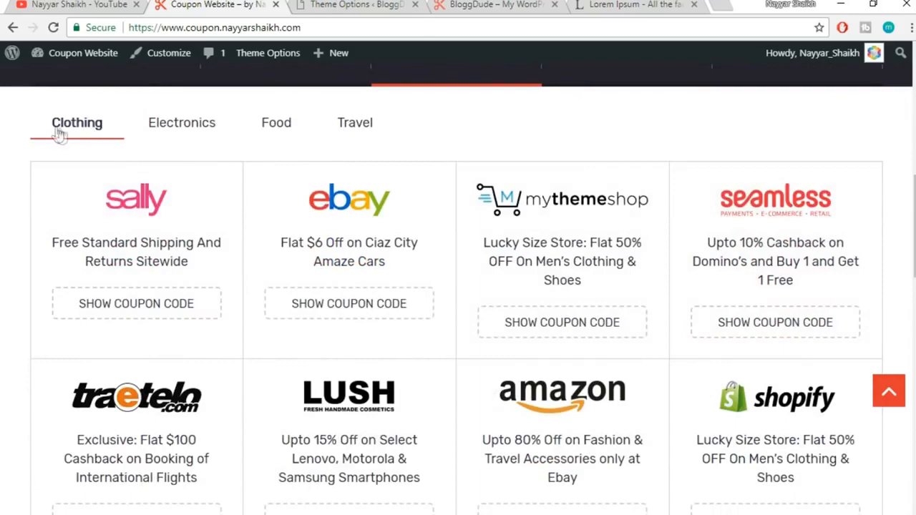
click(184, 127)
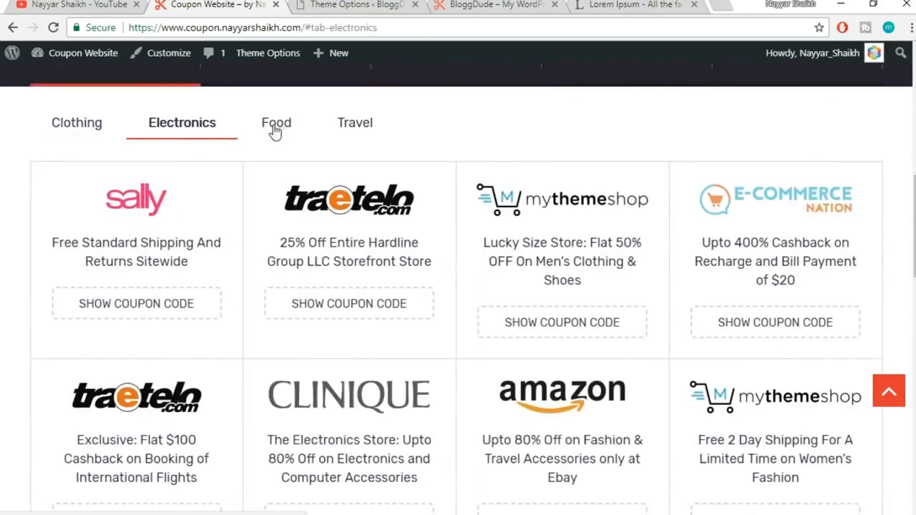
click(276, 129)
click(361, 125)
click(188, 127)
scroll(198, 128, down, 2)
scroll(215, 143, up, 1)
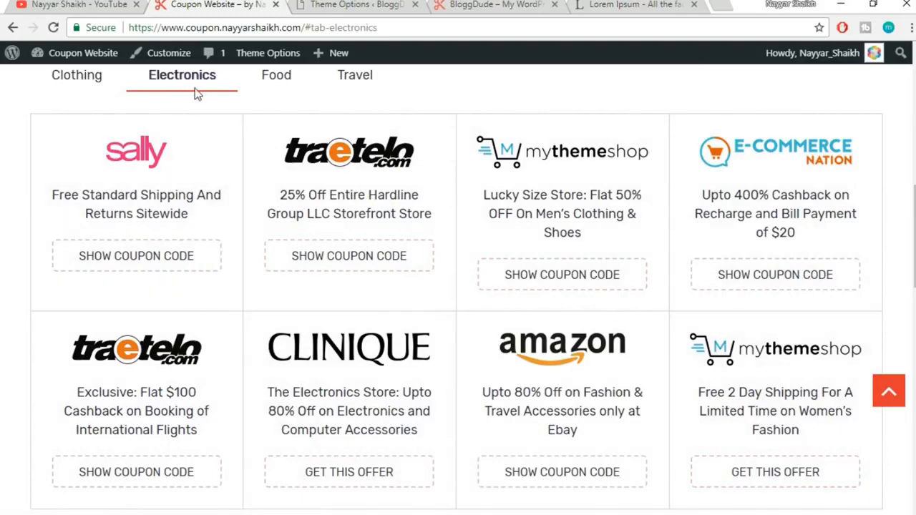
click(354, 4)
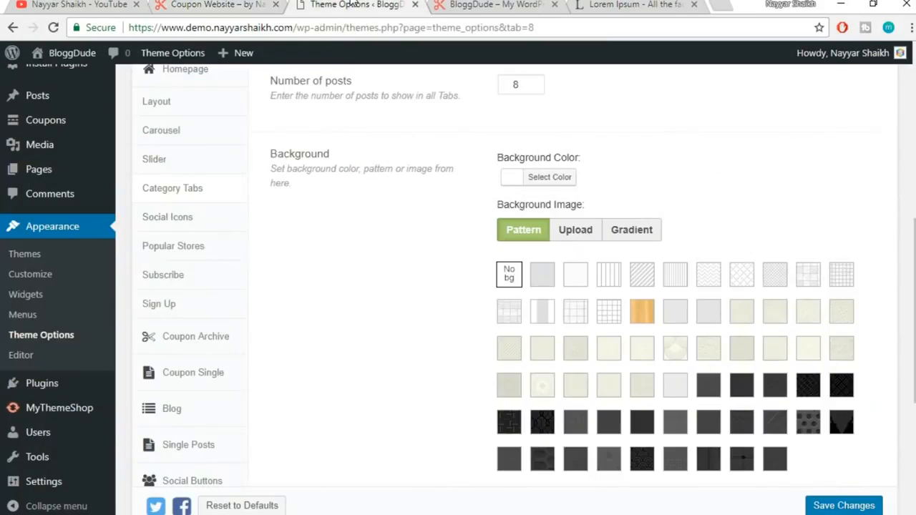
Add category tabs for Clothing and Electronics
scroll(432, 274, up, 1)
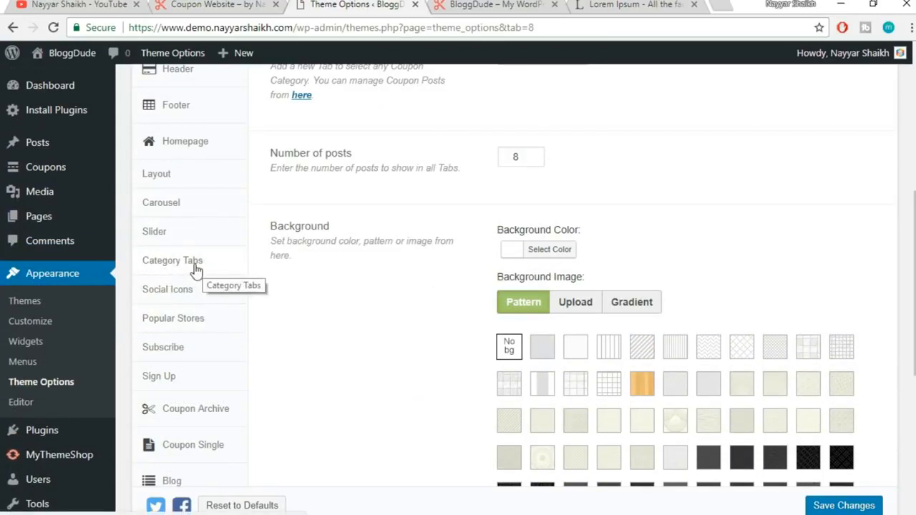
scroll(799, 194, up, 4)
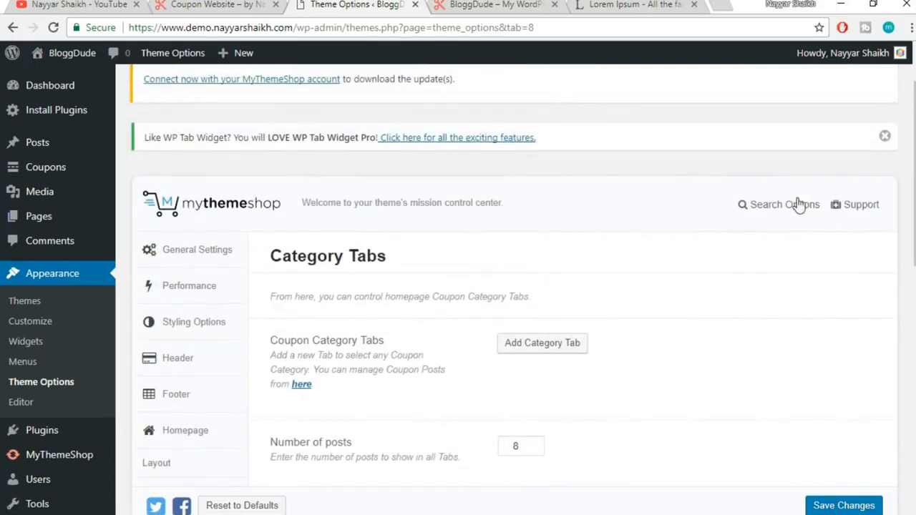
scroll(787, 158, down, 2)
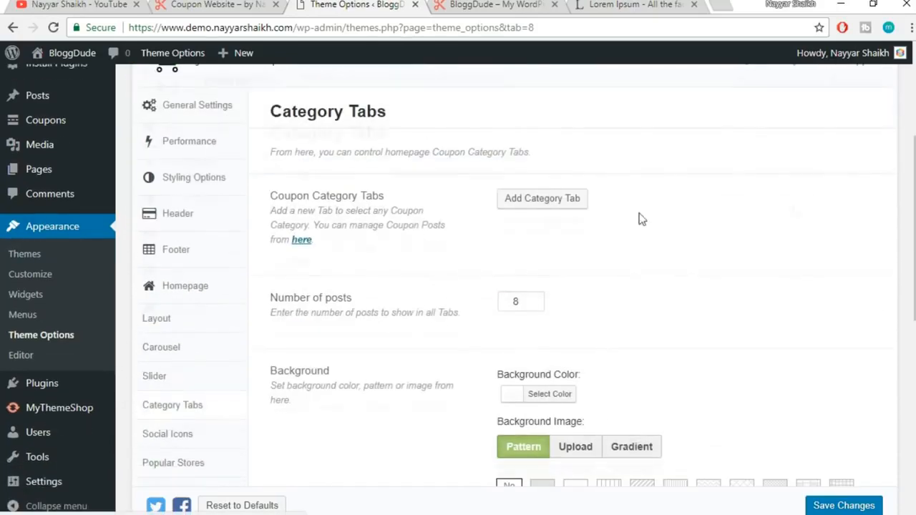
click(546, 201)
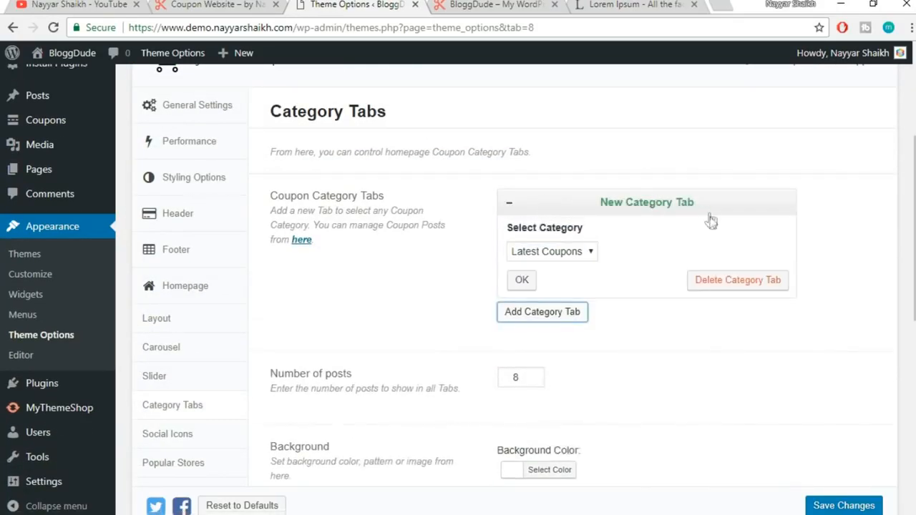
click(552, 254)
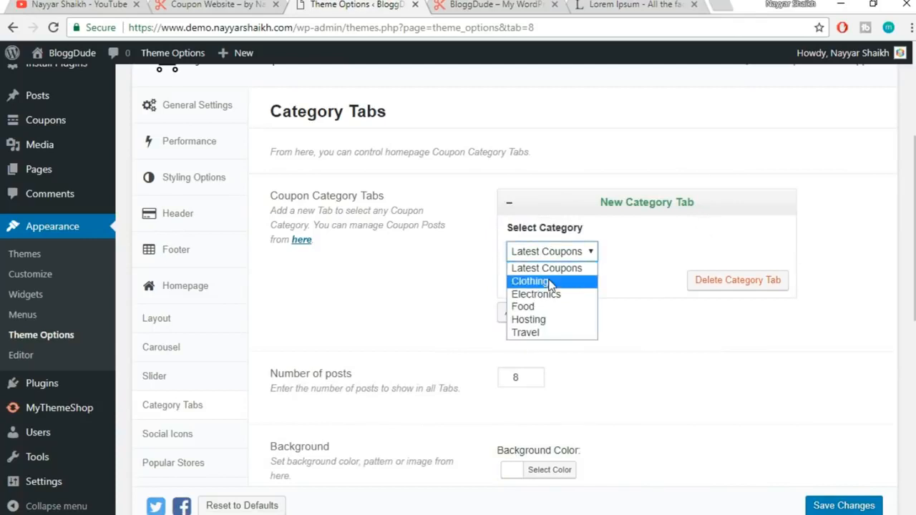
click(548, 280)
click(522, 290)
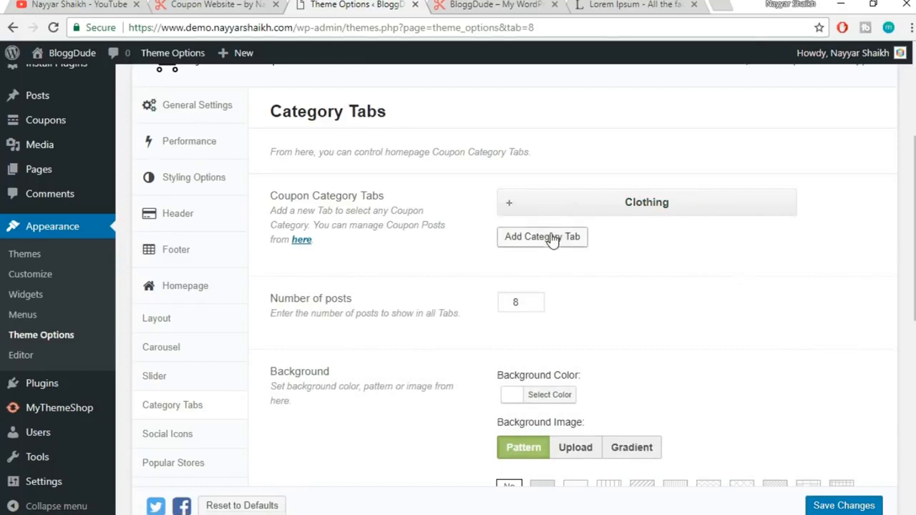
click(552, 237)
click(552, 291)
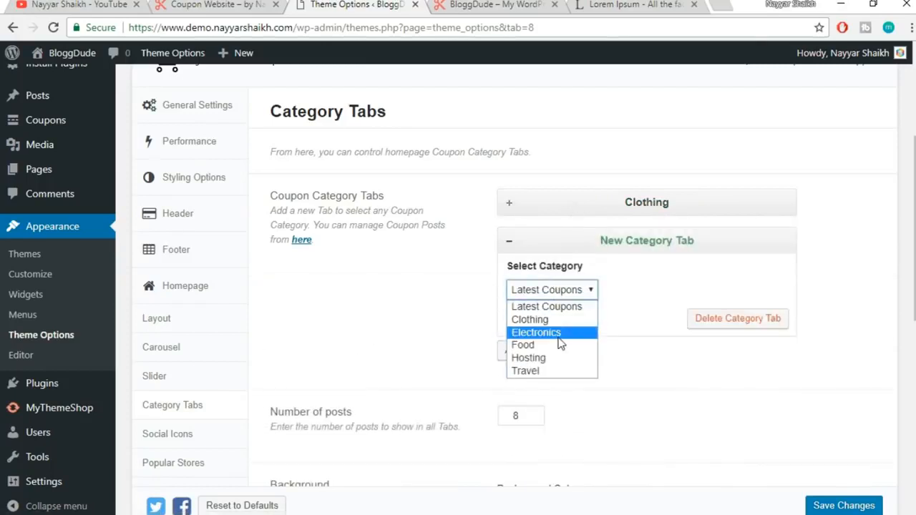
click(544, 333)
click(522, 324)
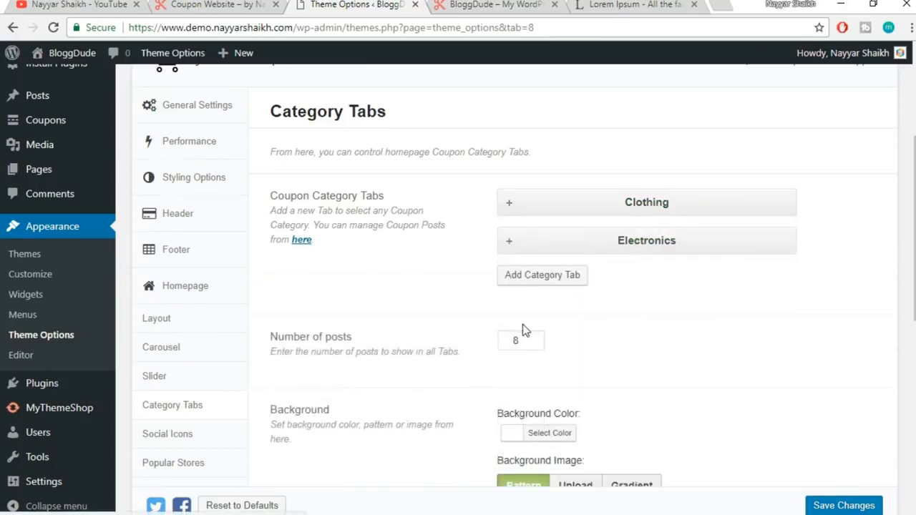
Add three more category tabs for Food, Hosting and Travel
click(552, 280)
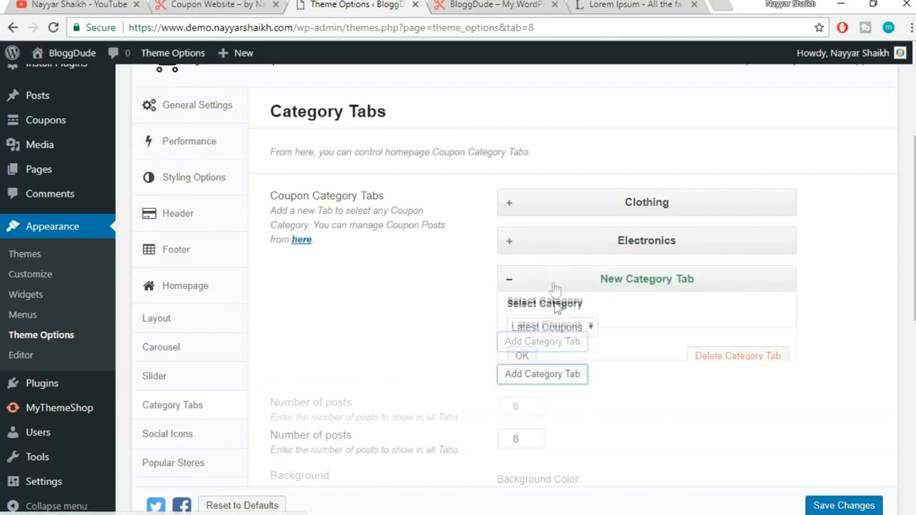
click(552, 327)
click(542, 382)
click(523, 357)
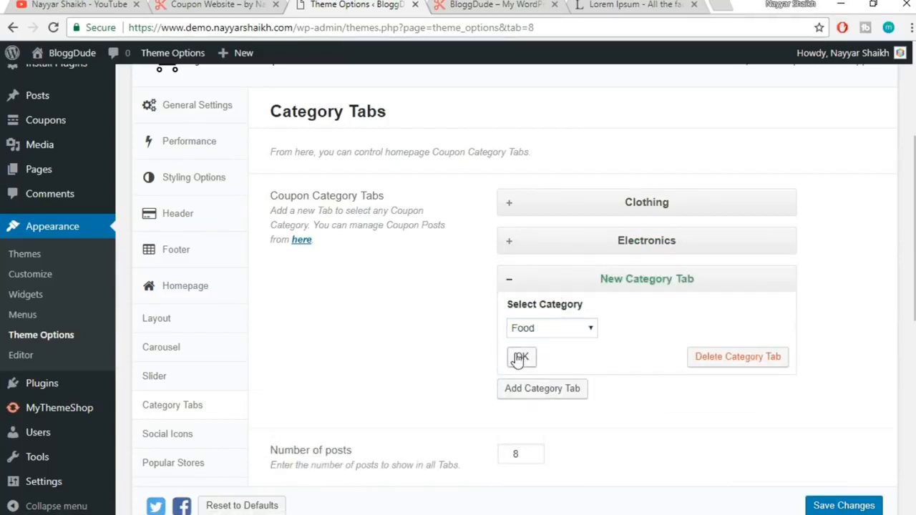
click(545, 322)
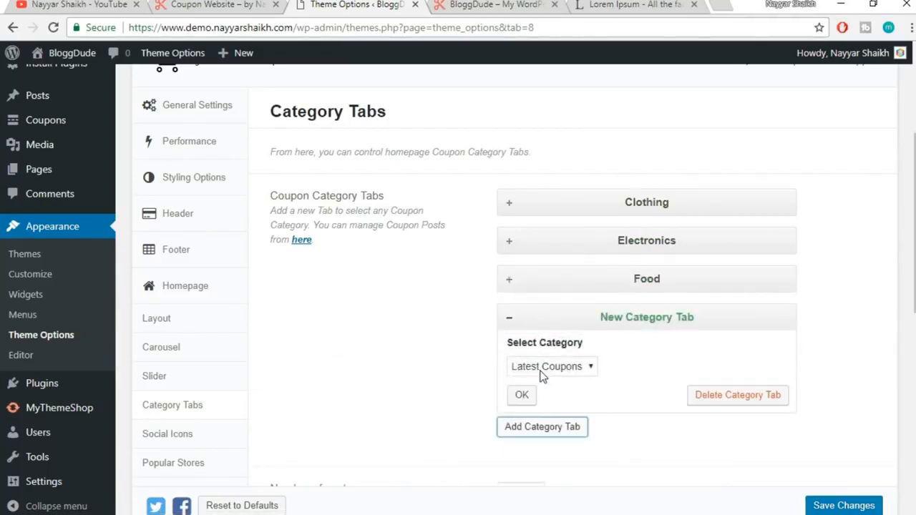
click(552, 366)
click(540, 434)
click(522, 395)
click(558, 355)
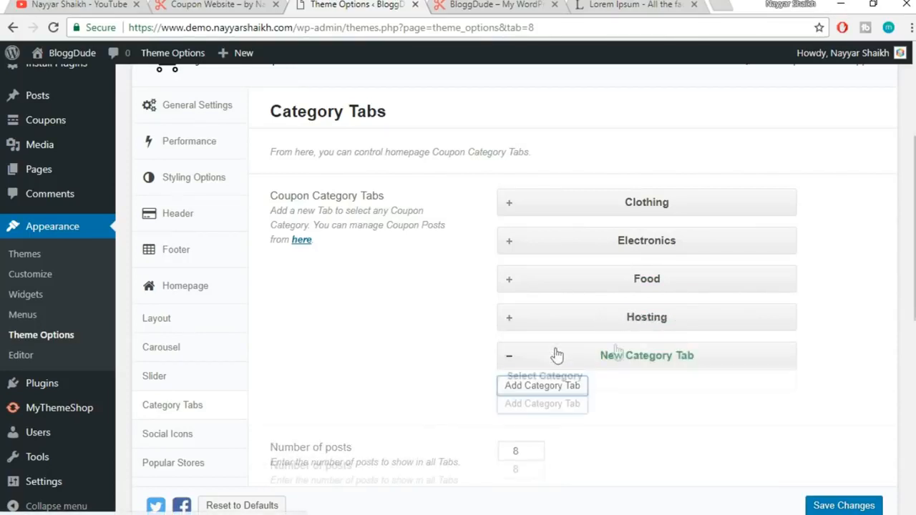
scroll(565, 322, down, 2)
click(583, 262)
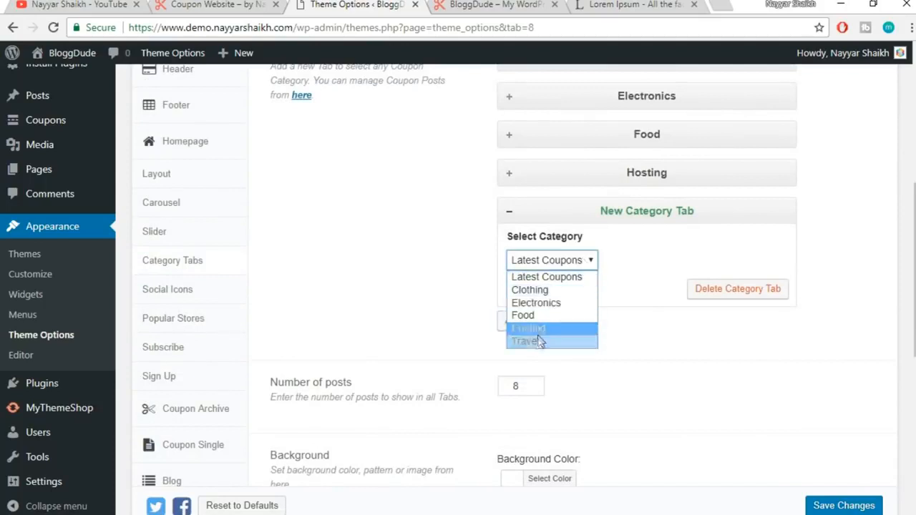
click(530, 340)
click(522, 289)
scroll(634, 272, down, 1)
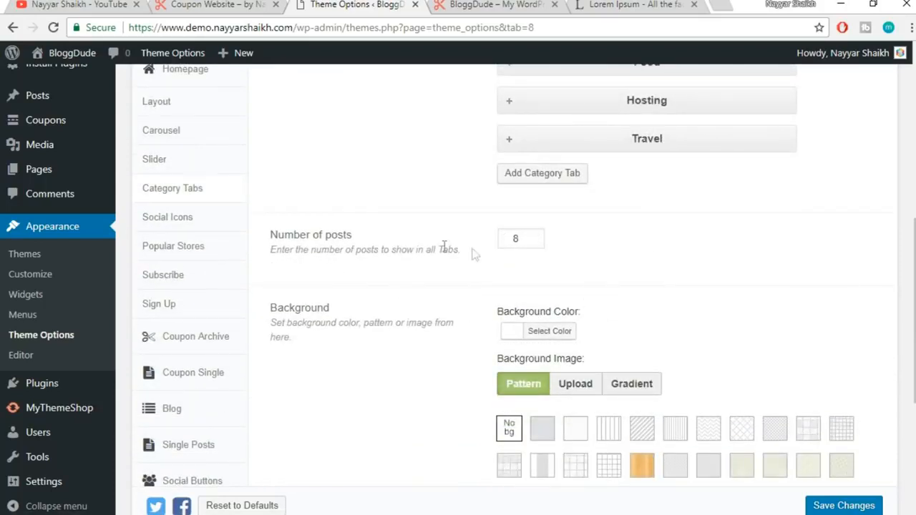
Check the reference site's tabs and leave Number of posts at 8
click(242, 4)
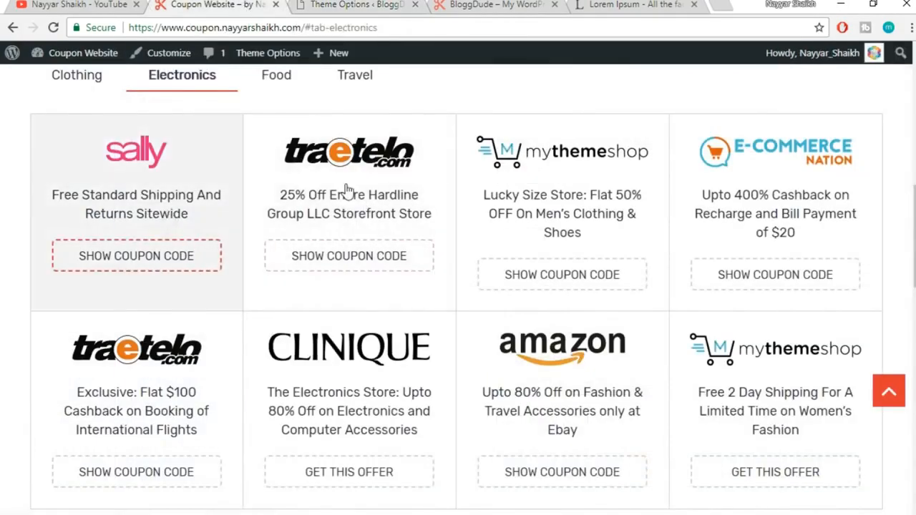
click(347, 4)
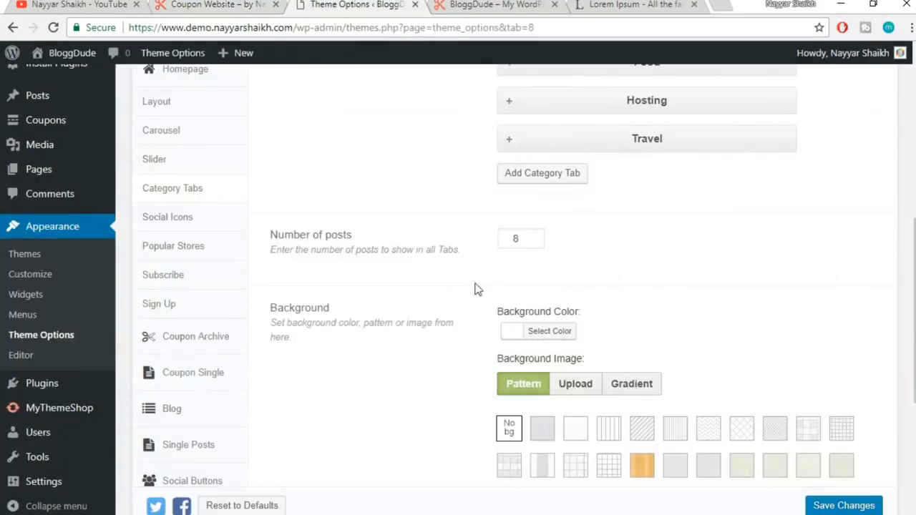
double_click(506, 232)
click(655, 262)
Review the reference coupon site again, then save the Category Tabs settings
click(250, 4)
scroll(645, 429, up, 3)
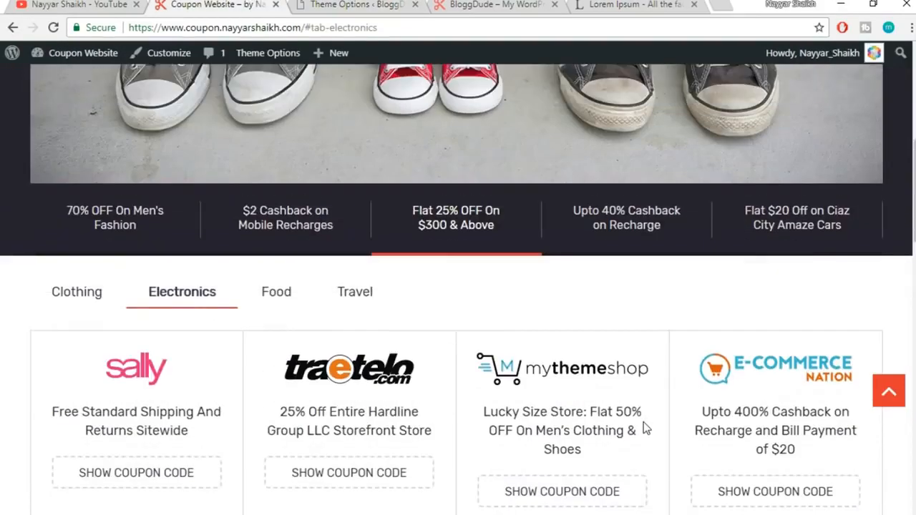
scroll(645, 429, down, 2)
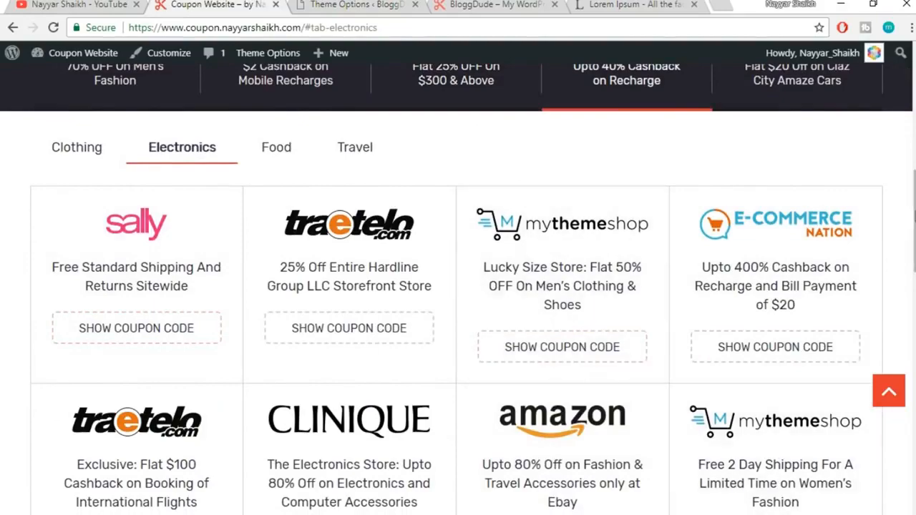
scroll(895, 265, down, 3)
scroll(541, 315, up, 3)
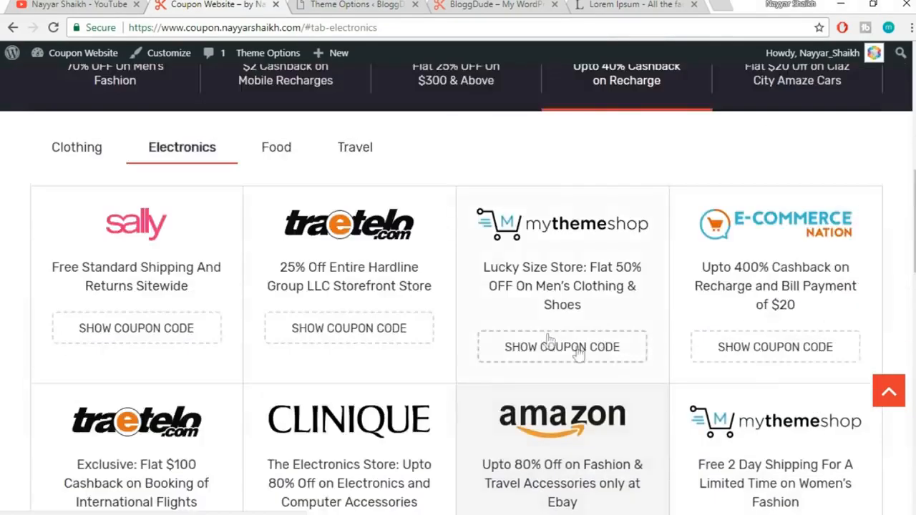
click(338, 4)
scroll(652, 299, down, 2)
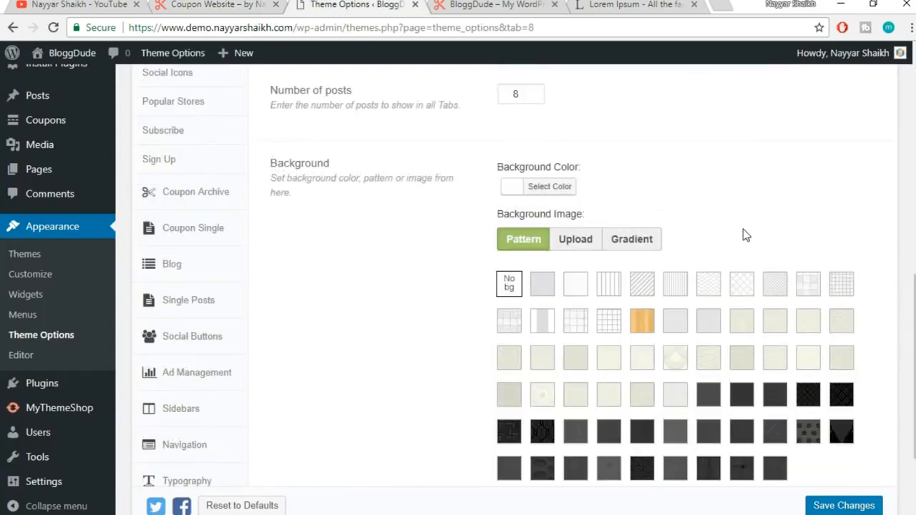
scroll(744, 236, down, 2)
click(832, 473)
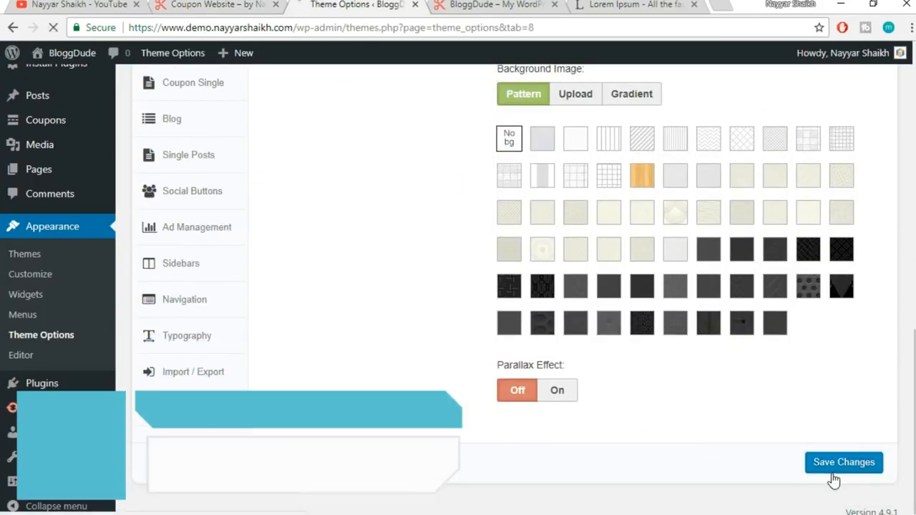
Reload the live BloggDude homepage to see the new coupon category tabs
click(494, 4)
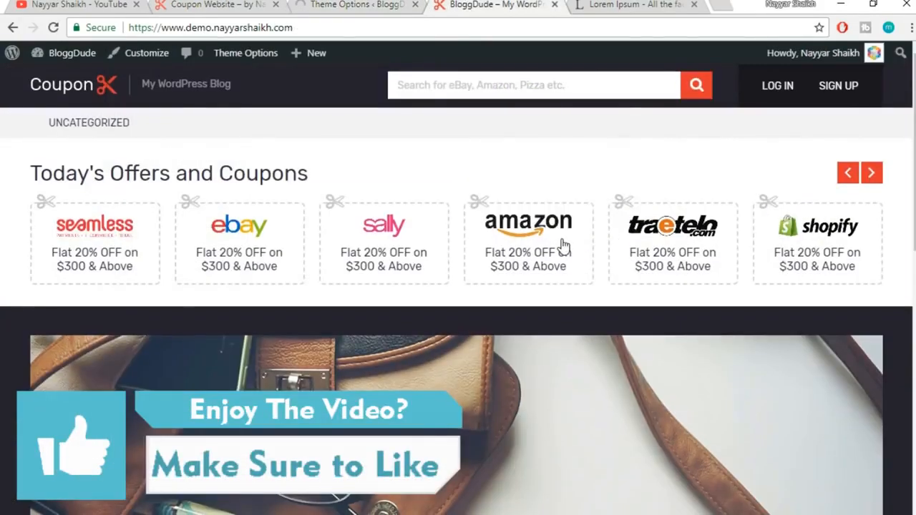
scroll(563, 243, down, 10)
scroll(572, 282, up, 4)
click(501, 31)
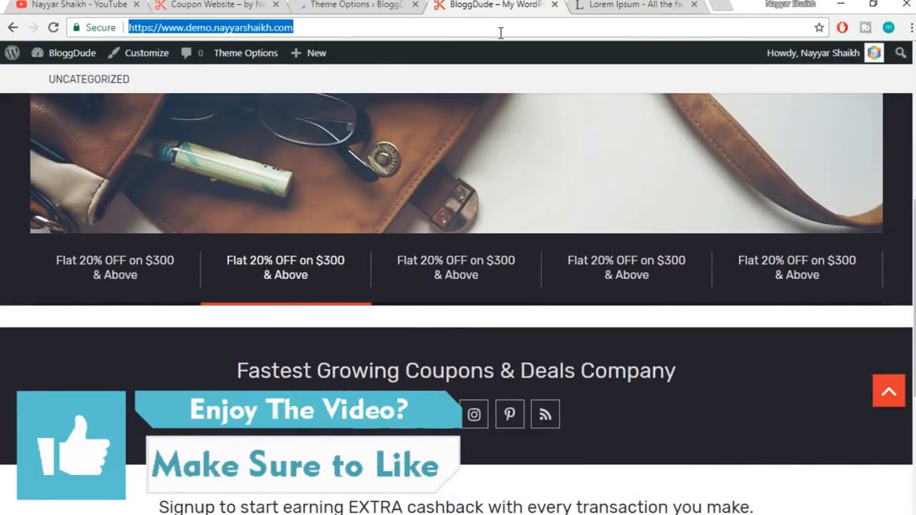
key(Return)
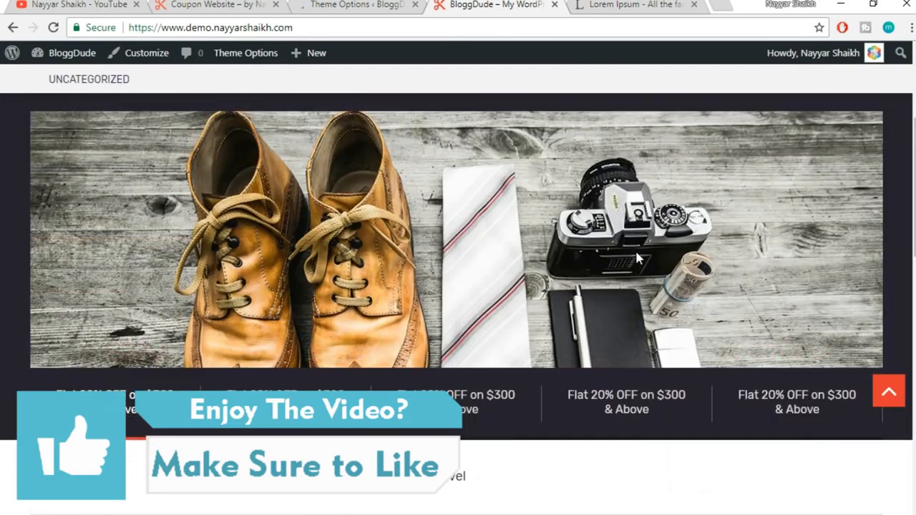
scroll(635, 248, down, 9)
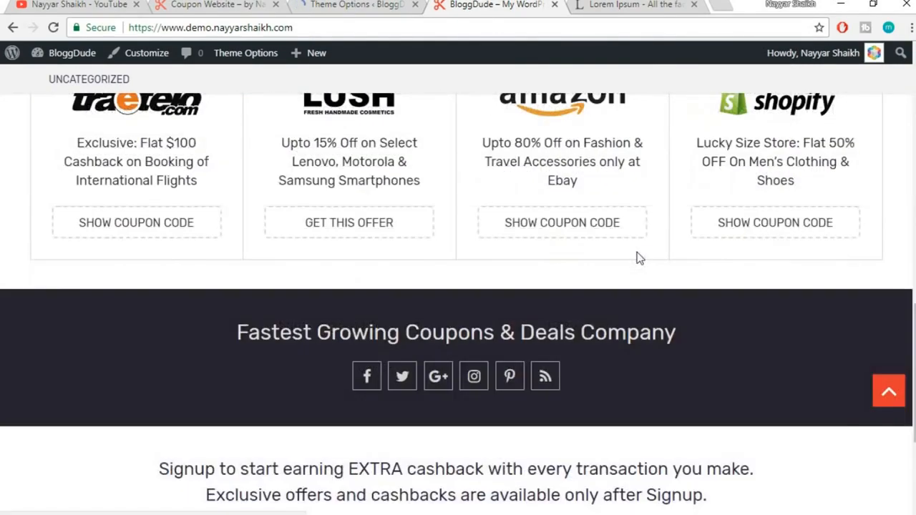
scroll(637, 258, up, 4)
View the Electronics coupons tab, then go back to the homepage
click(202, 120)
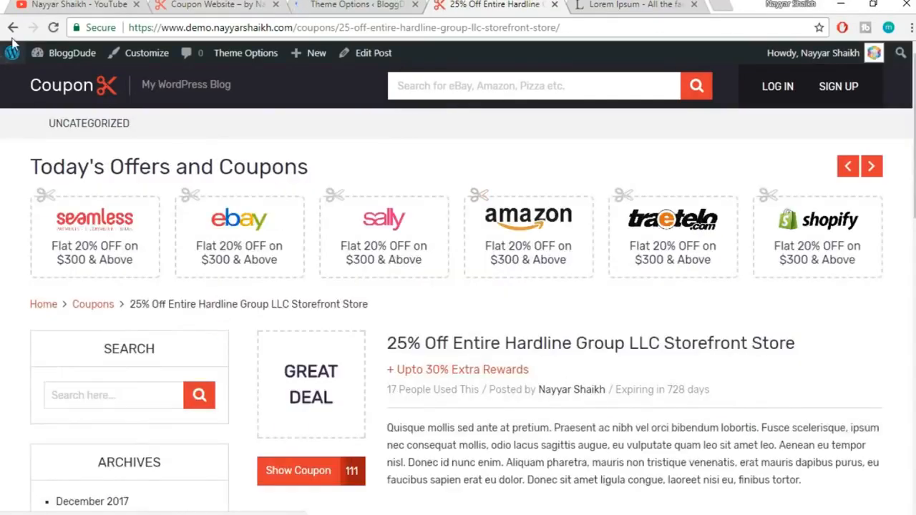
scroll(644, 251, down, 2)
scroll(644, 254, up, 2)
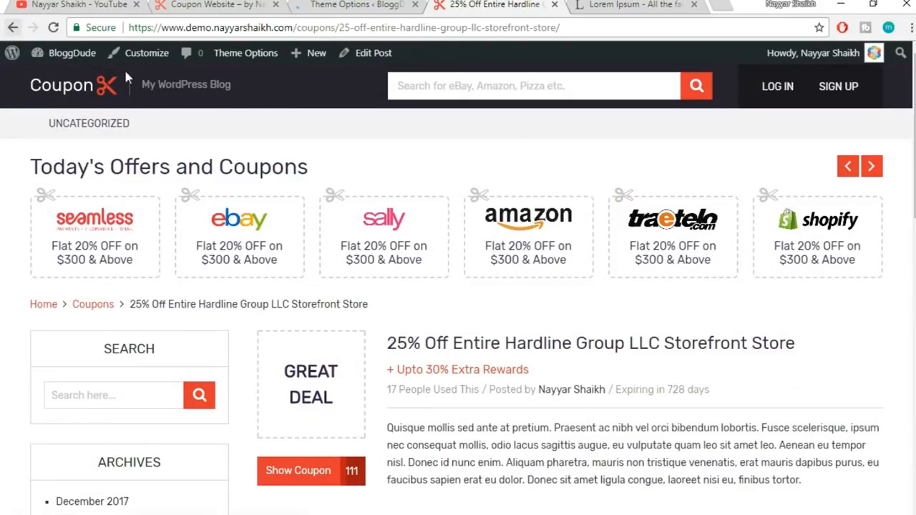
click(64, 86)
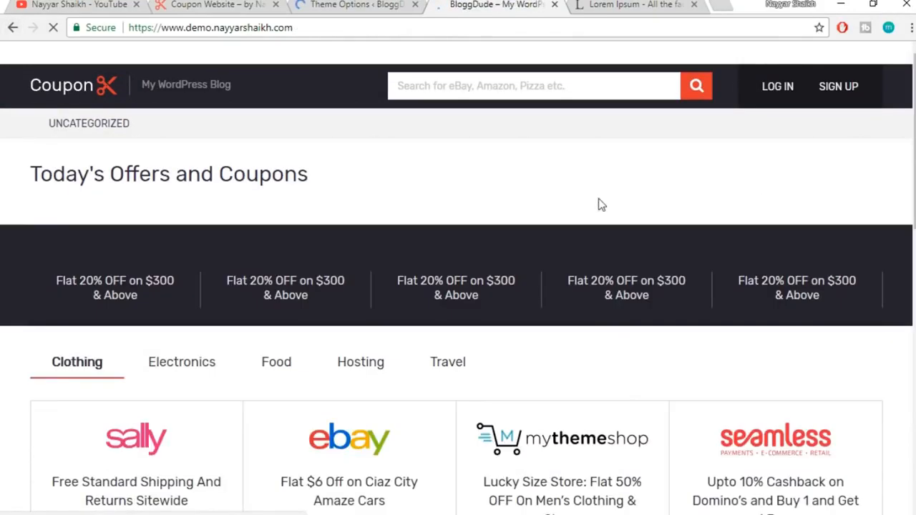
scroll(600, 204, down, 3)
scroll(600, 205, down, 7)
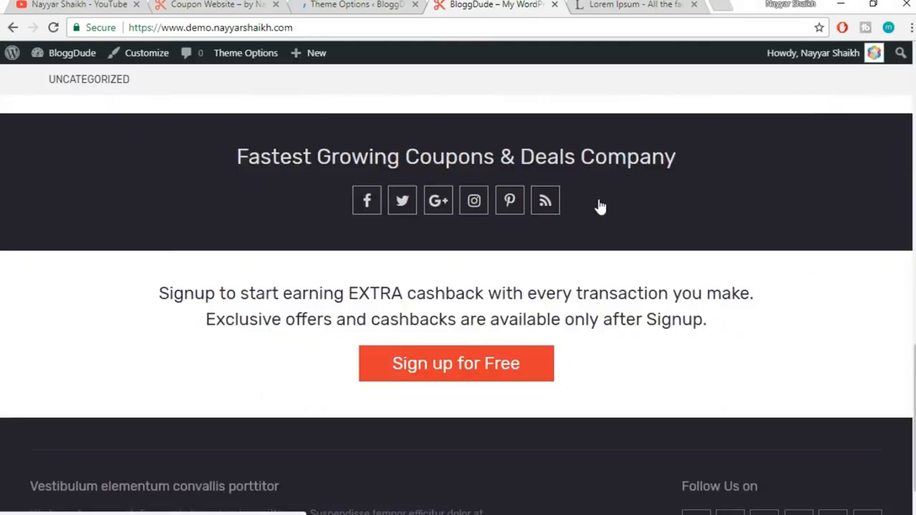
scroll(600, 206, up, 8)
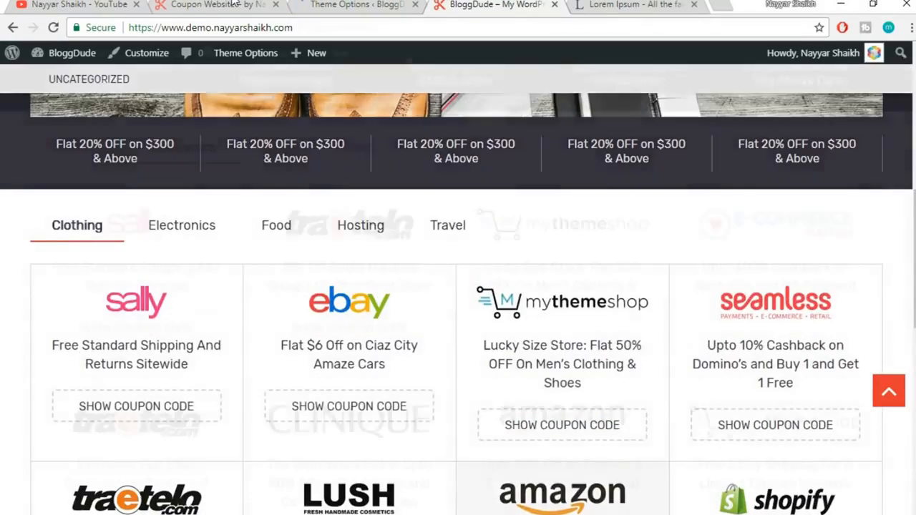
Compare with the reference site and inspect the Fastest Growing Coupons heading
click(215, 4)
scroll(714, 265, down, 6)
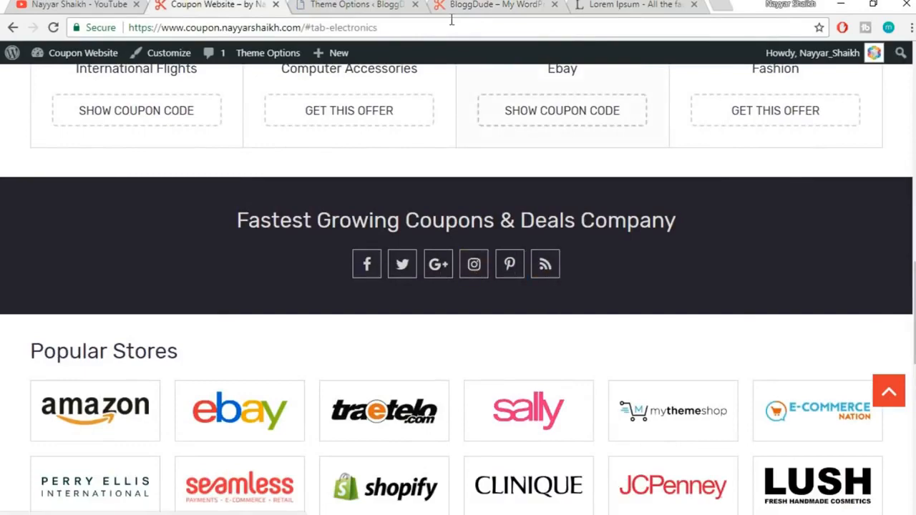
click(473, 6)
scroll(643, 324, up, 2)
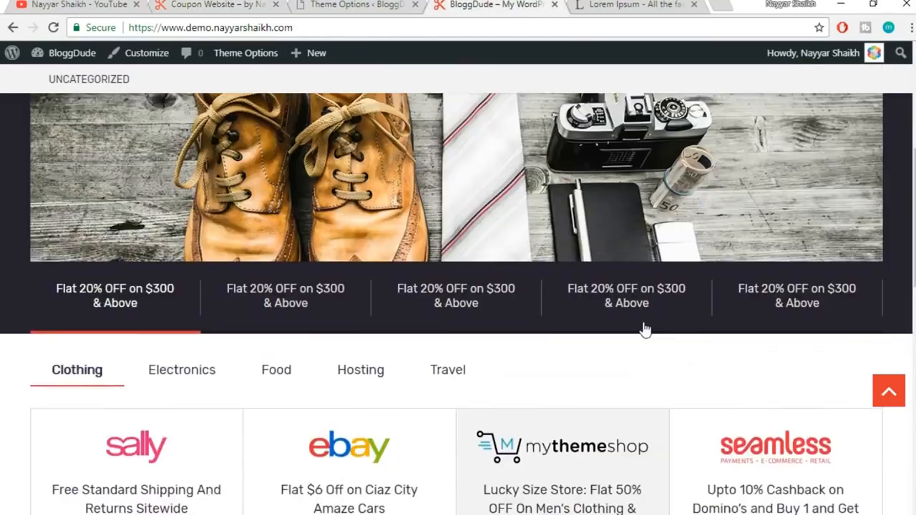
scroll(643, 330, down, 9)
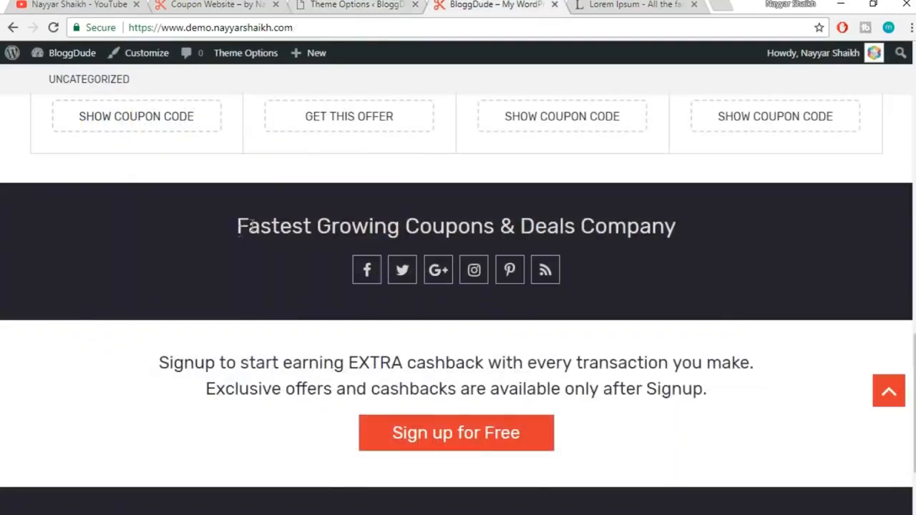
drag(237, 232, 676, 225)
click(712, 227)
click(346, 4)
scroll(480, 227, down, 7)
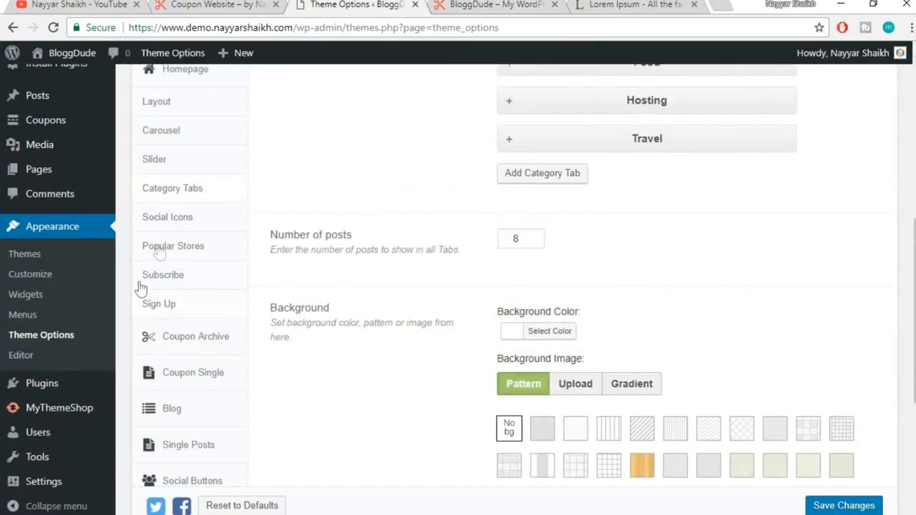
Open the Social Icons settings and expand the Facebook icon entry
click(176, 217)
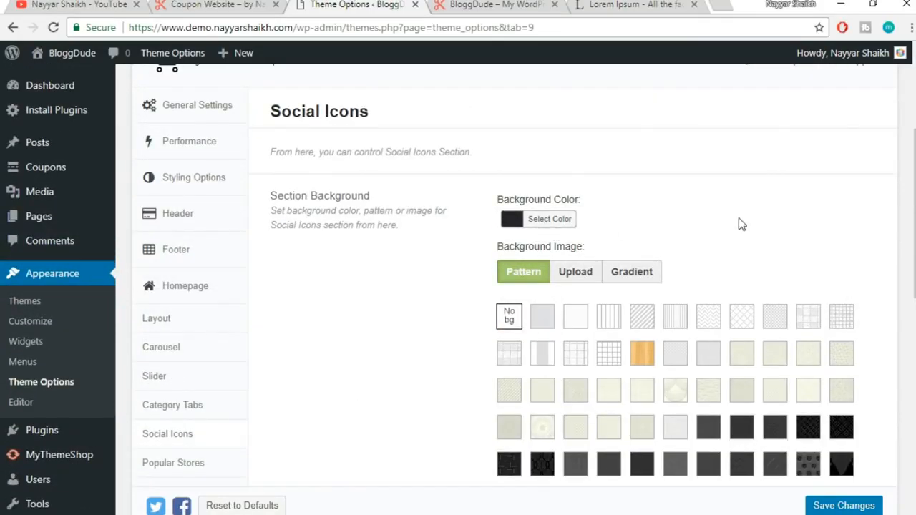
scroll(739, 217, down, 6)
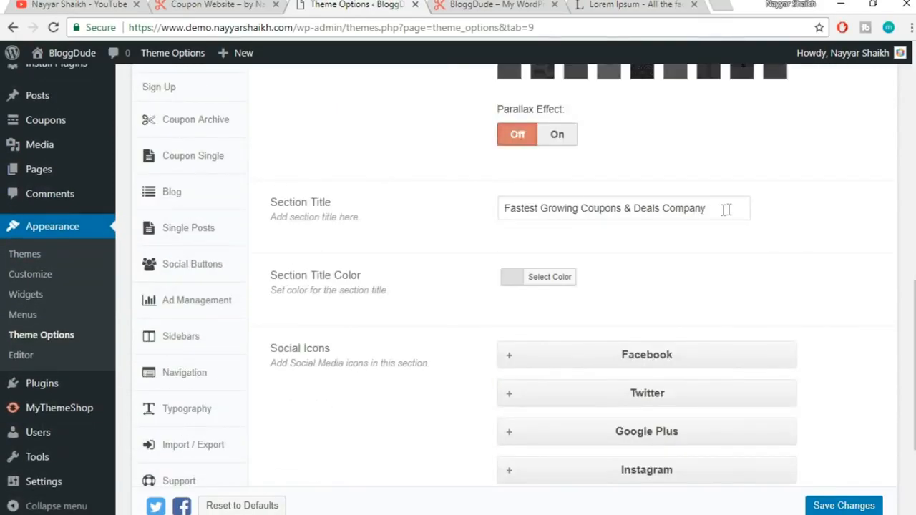
drag(726, 209, 481, 226)
click(751, 250)
scroll(761, 258, down, 2)
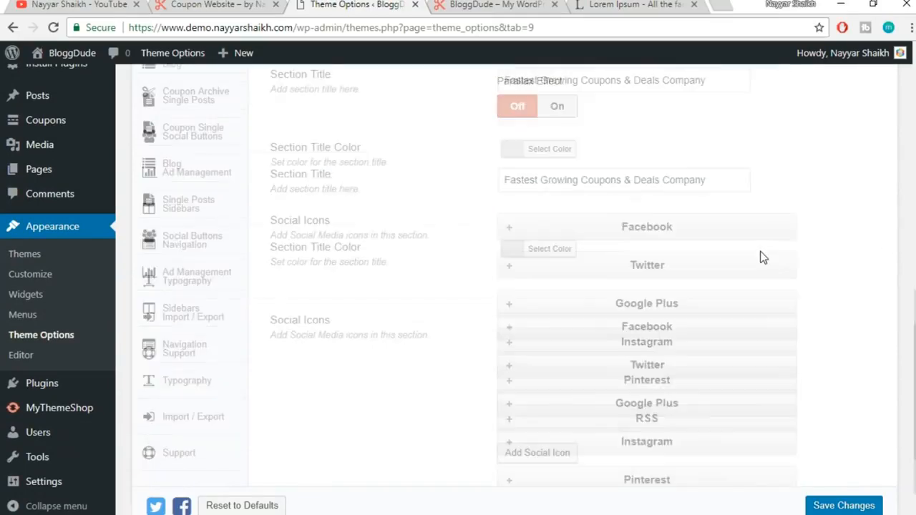
click(688, 210)
scroll(671, 231, down, 2)
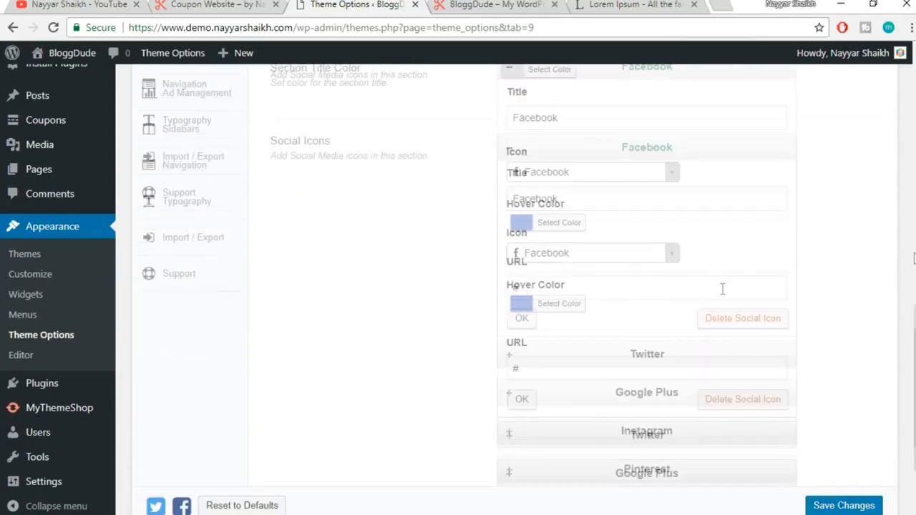
scroll(681, 281, up, 1)
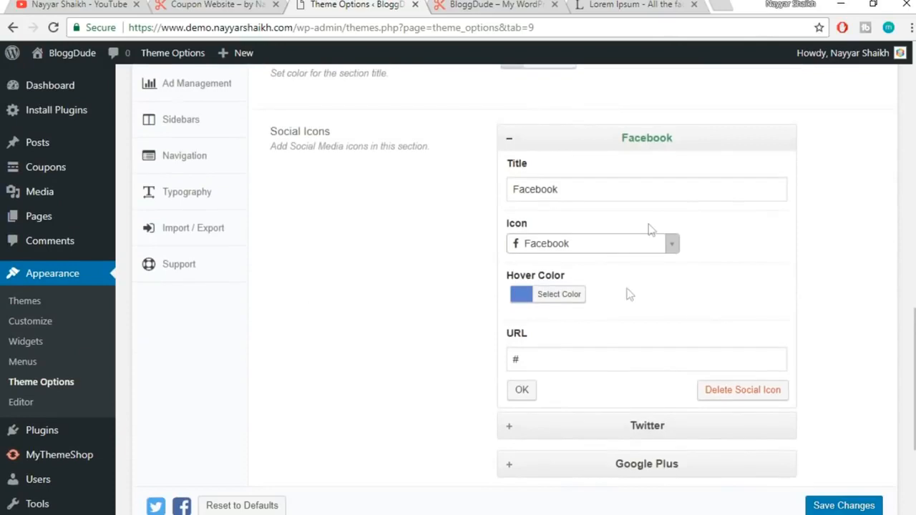
Enter the facebook.com page URL for Facebook and save the theme options
click(571, 358)
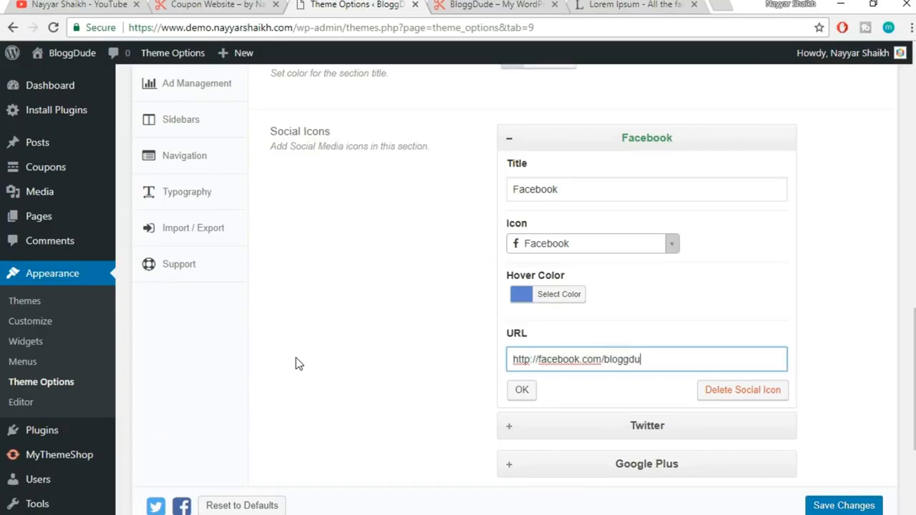
click(534, 394)
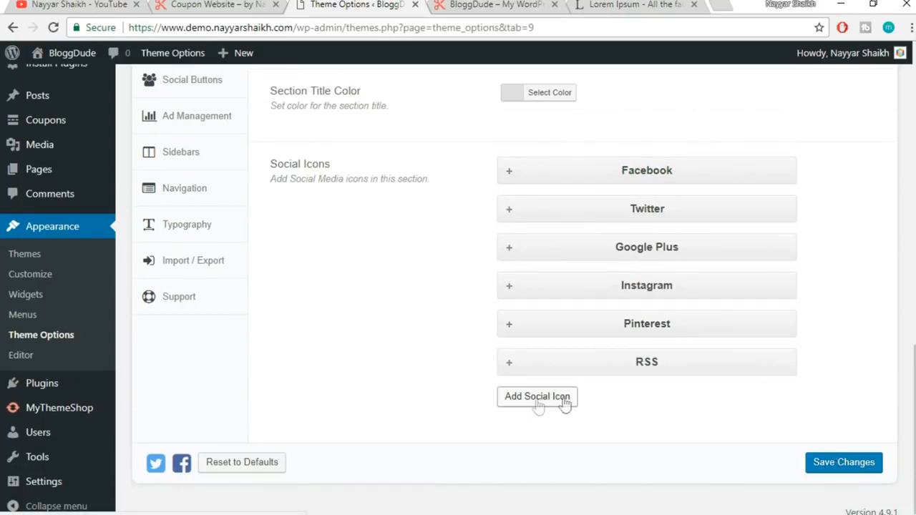
click(842, 464)
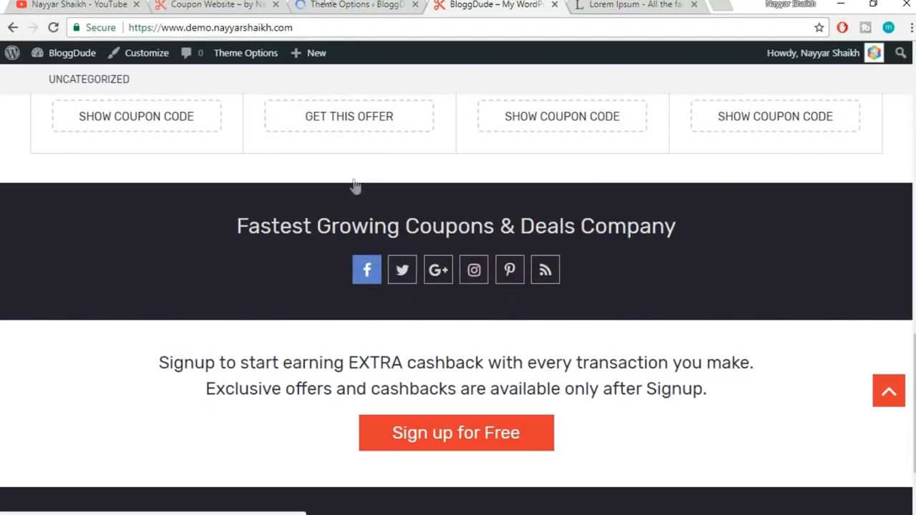
Look over the Popular Stores heading on the Coupon Website
click(327, 4)
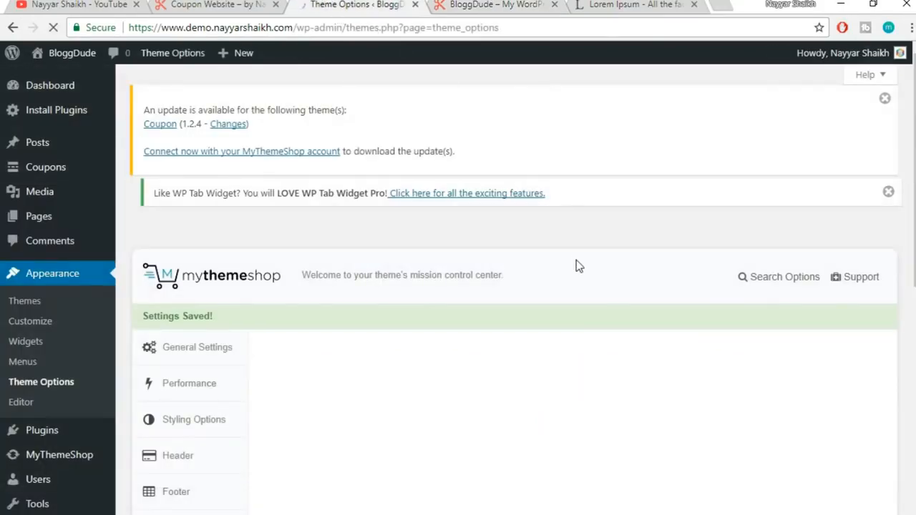
click(195, 4)
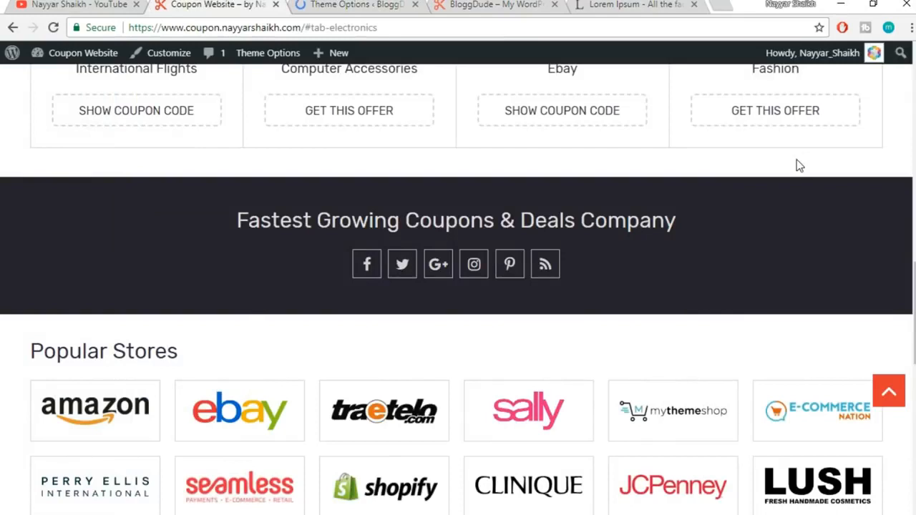
scroll(800, 165, down, 3)
drag(36, 128, 199, 141)
click(198, 141)
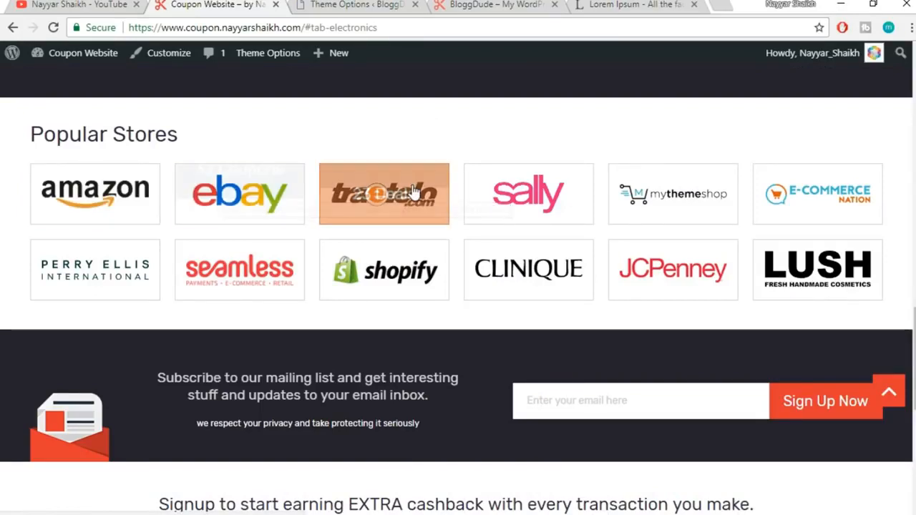
Compare the reference store logos with the Social Icons background settings in Theme Options
click(367, 4)
click(172, 5)
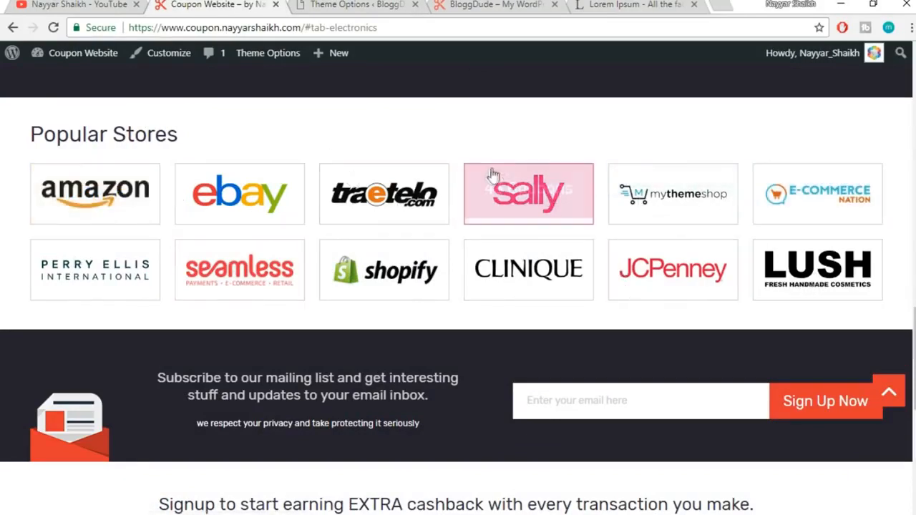
click(366, 4)
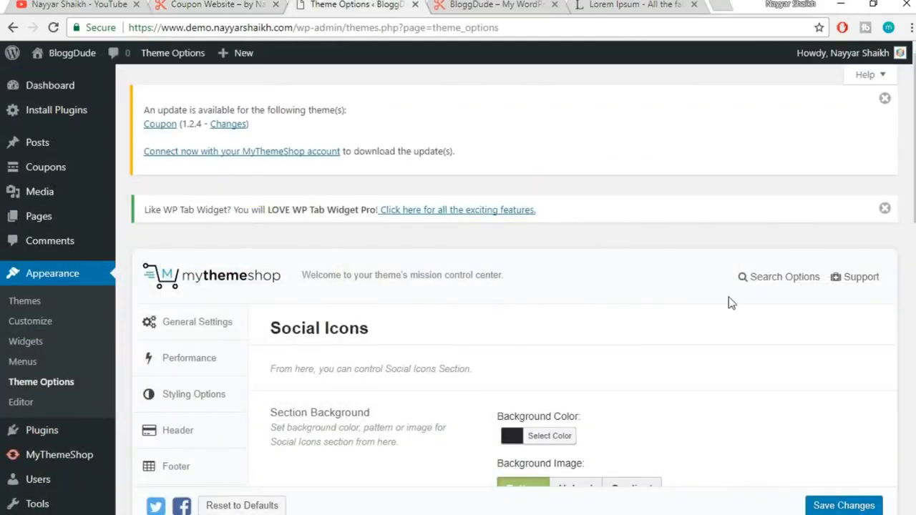
scroll(729, 297, down, 3)
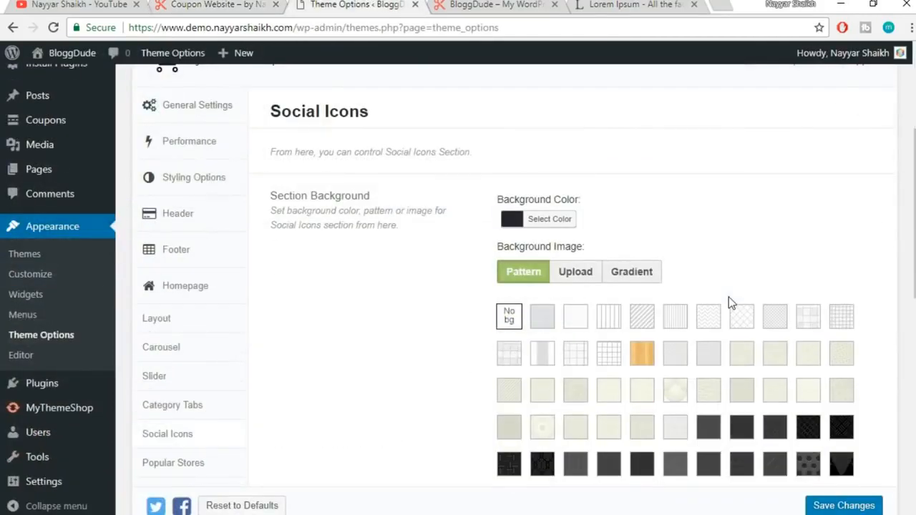
click(214, 7)
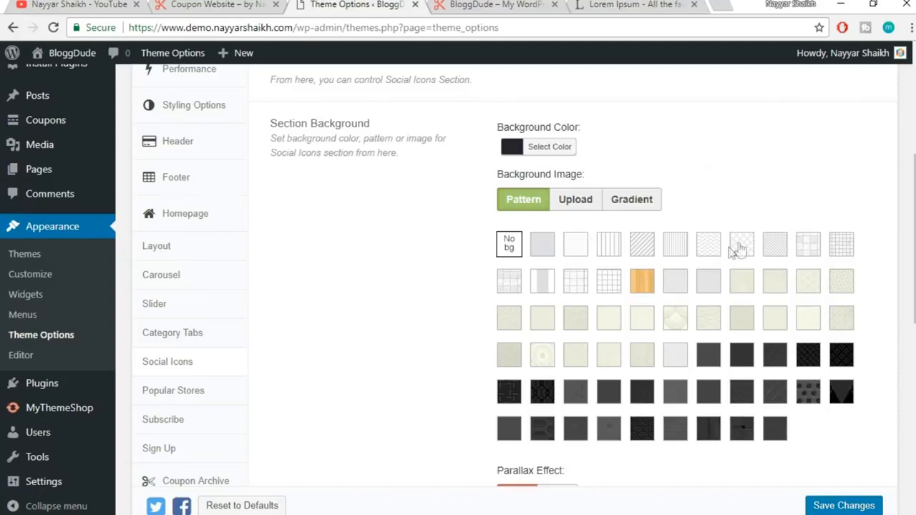
scroll(839, 215, up, 2)
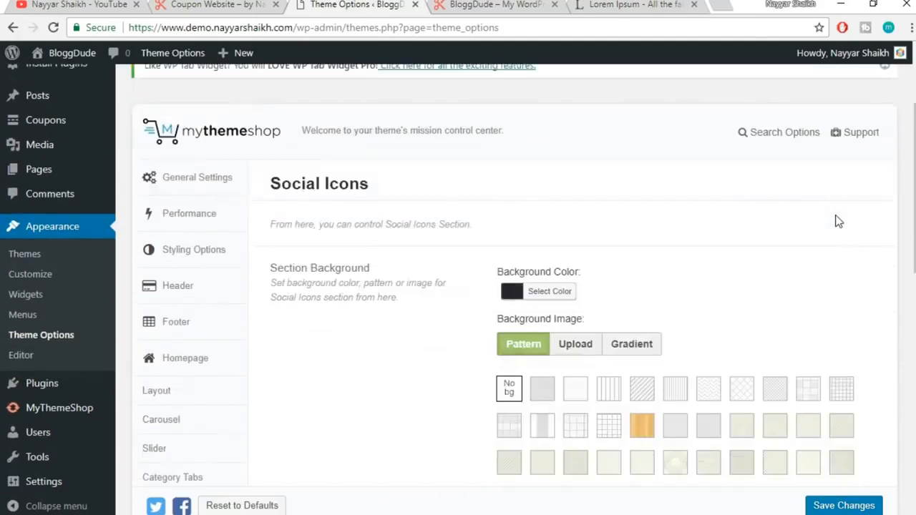
scroll(839, 222, down, 2)
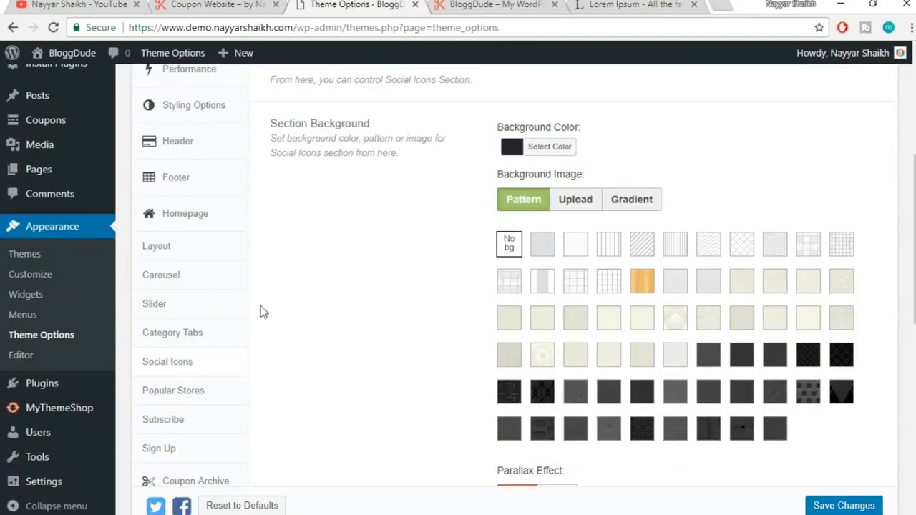
Open Popular Stores settings and review its title and empty Store Items list
click(194, 401)
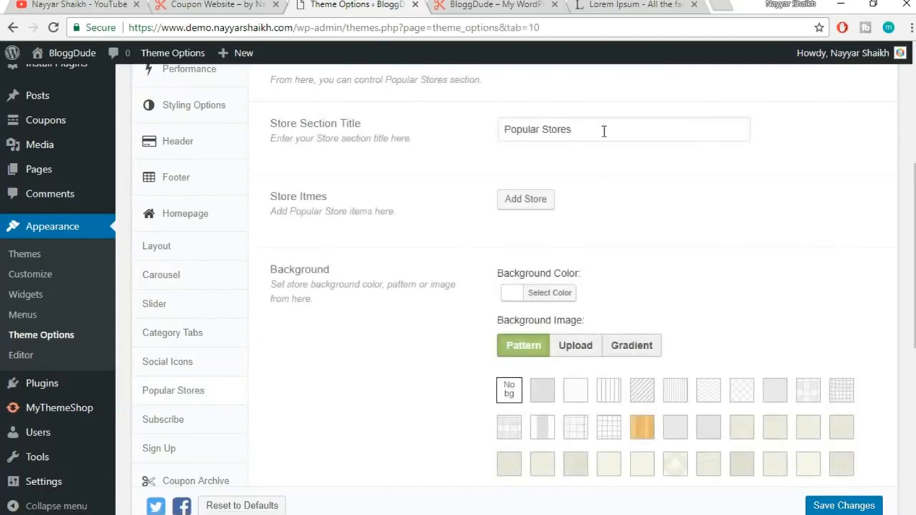
drag(604, 131, 352, 140)
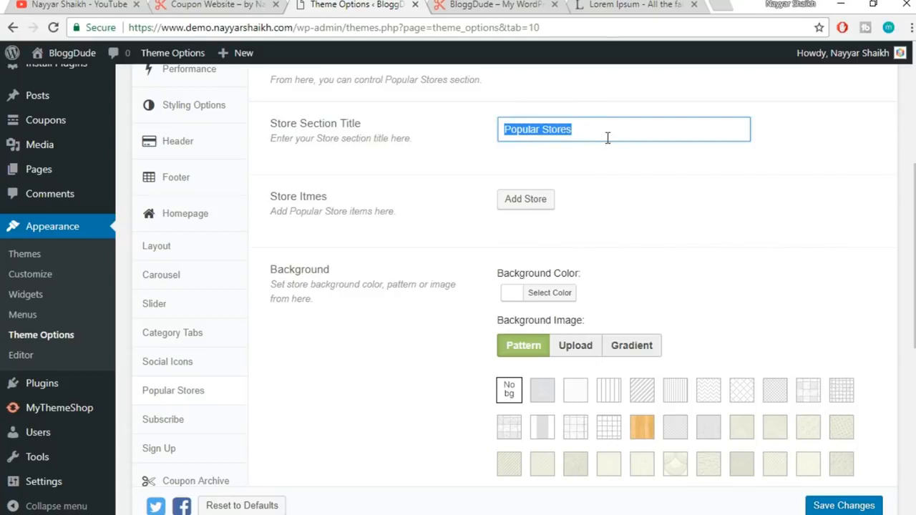
scroll(387, 175, down, 1)
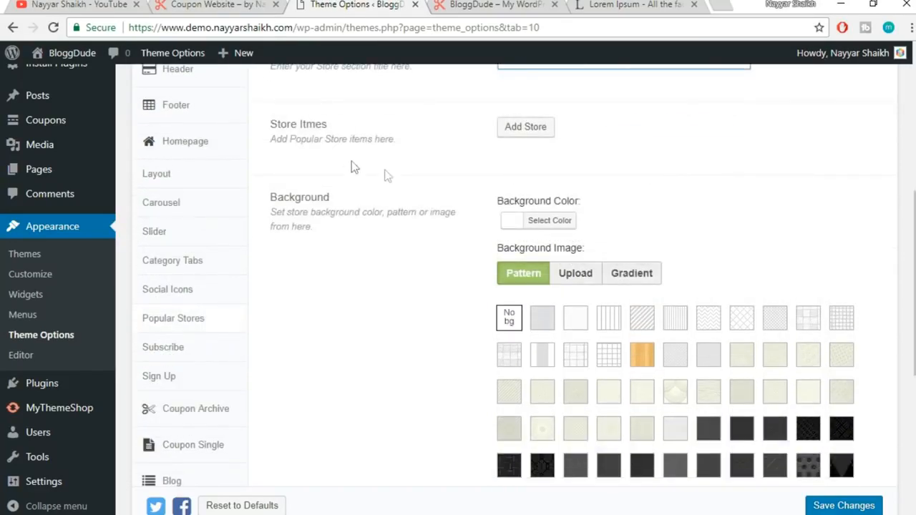
drag(272, 129, 372, 141)
click(378, 134)
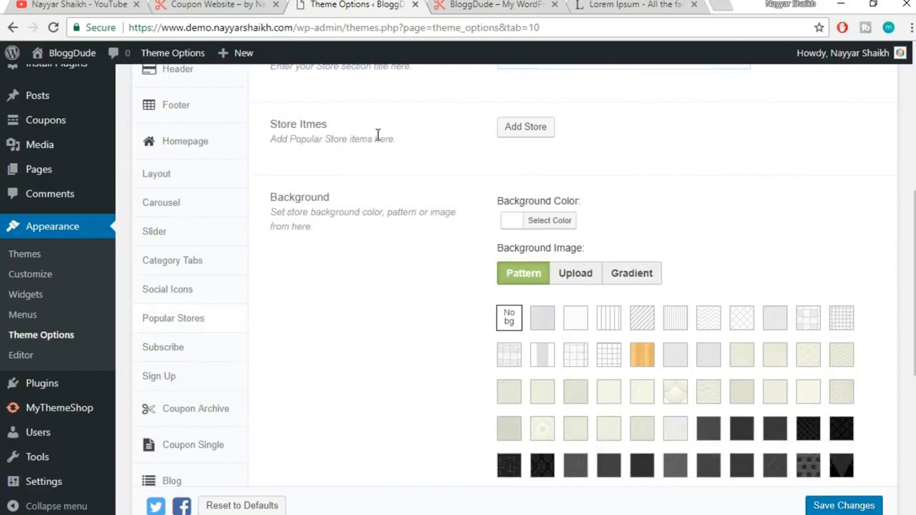
Add a new store entry and check the Amazon tile's hover text on the reference site
double_click(275, 126)
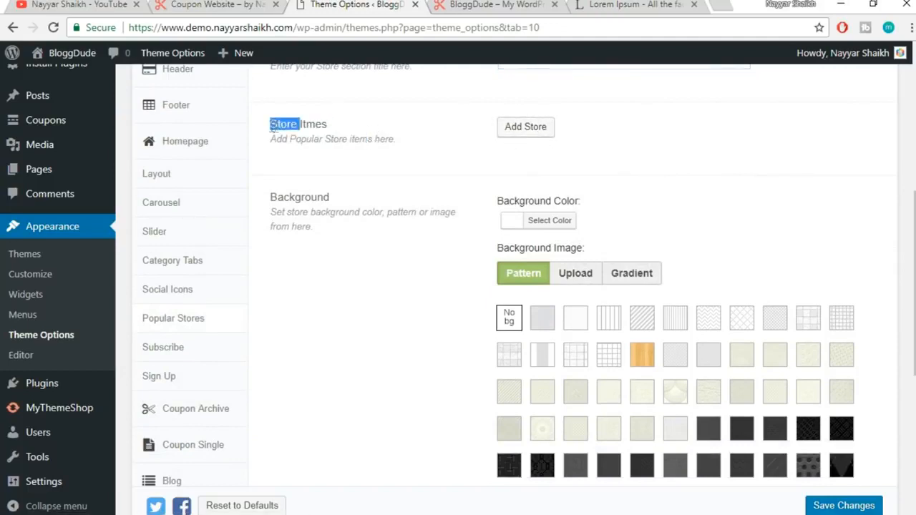
click(514, 132)
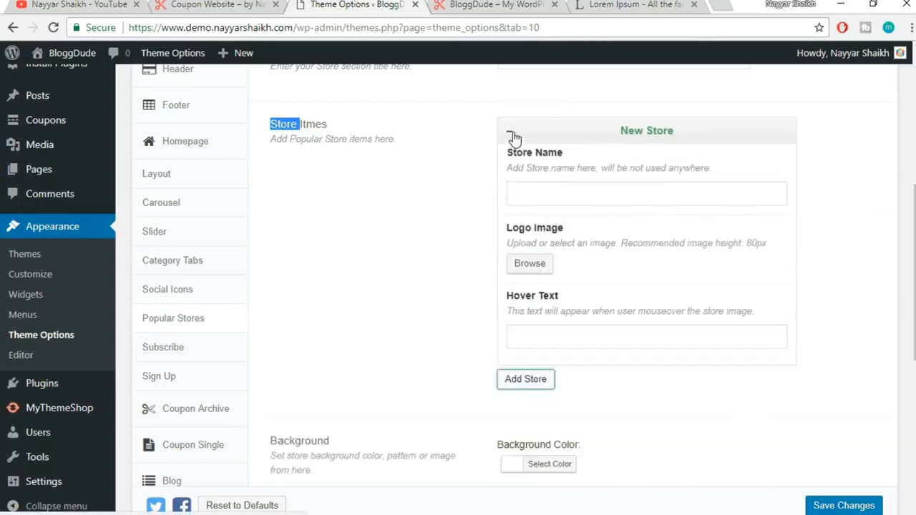
click(556, 202)
click(217, 4)
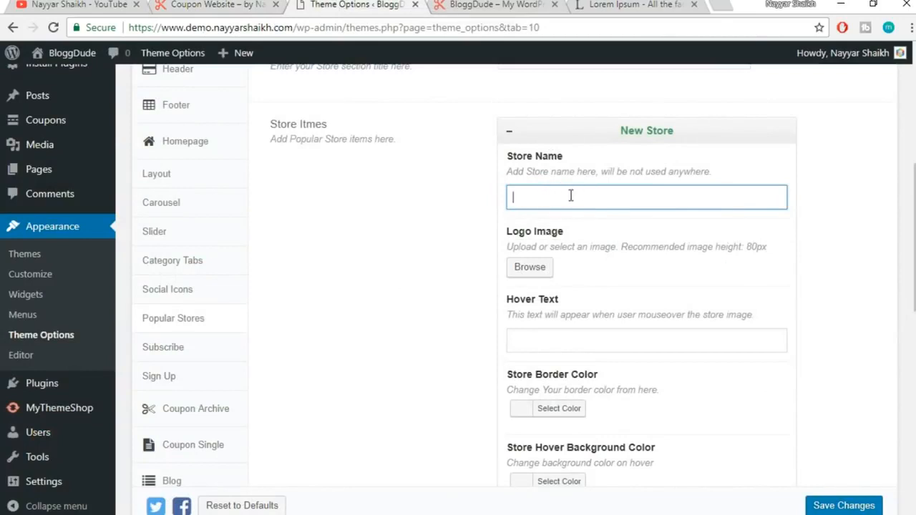
click(226, 6)
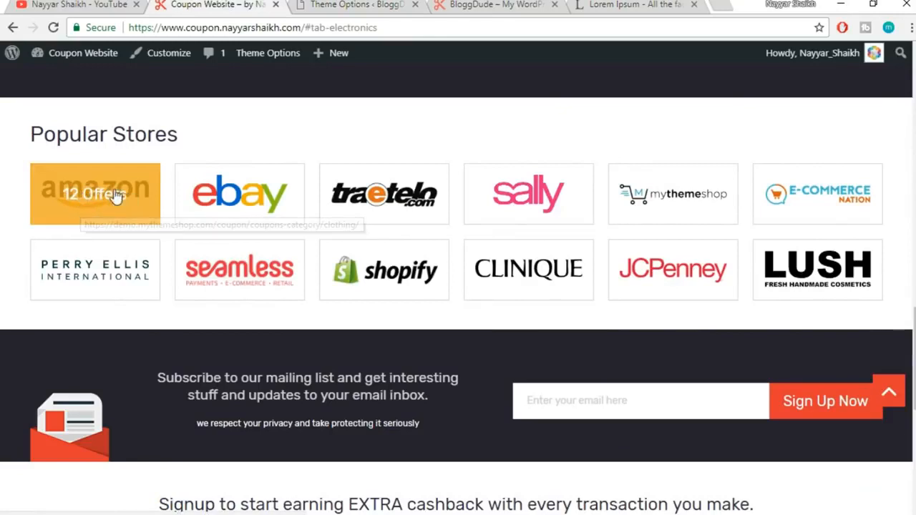
click(355, 5)
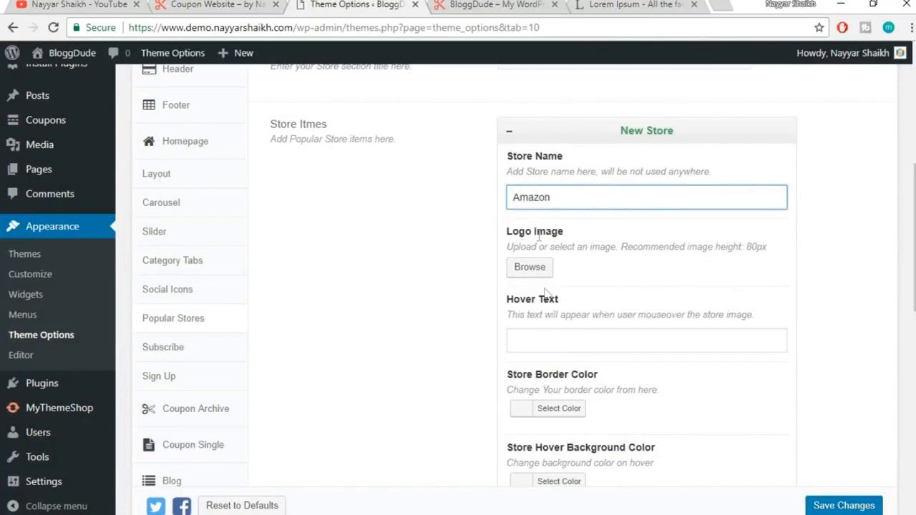
Set Amazon-Logo.png as the new store's logo image
click(530, 266)
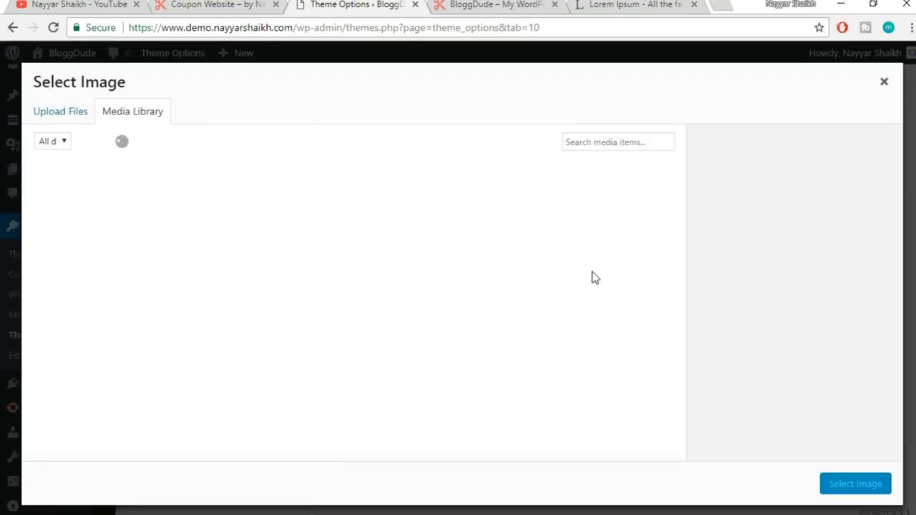
scroll(593, 278, down, 5)
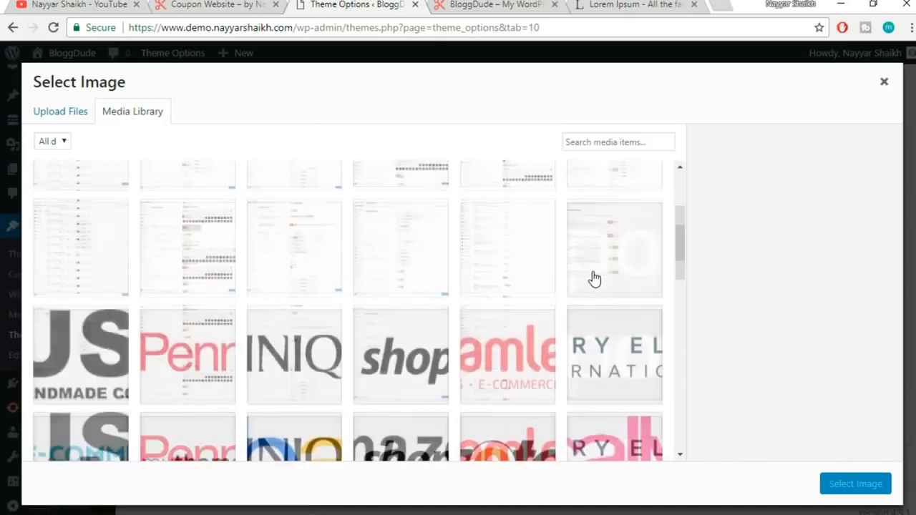
click(403, 380)
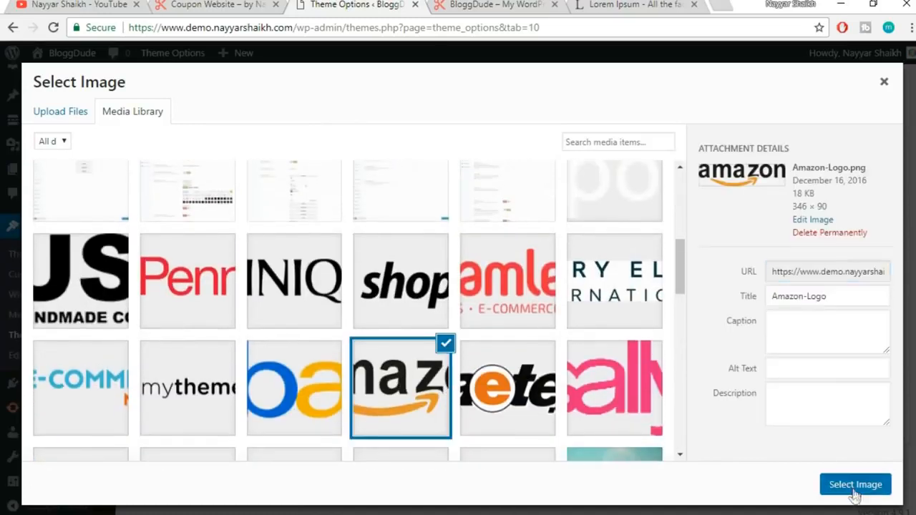
click(855, 484)
scroll(765, 340, down, 1)
click(557, 240)
click(211, 5)
mouse_move(84, 224)
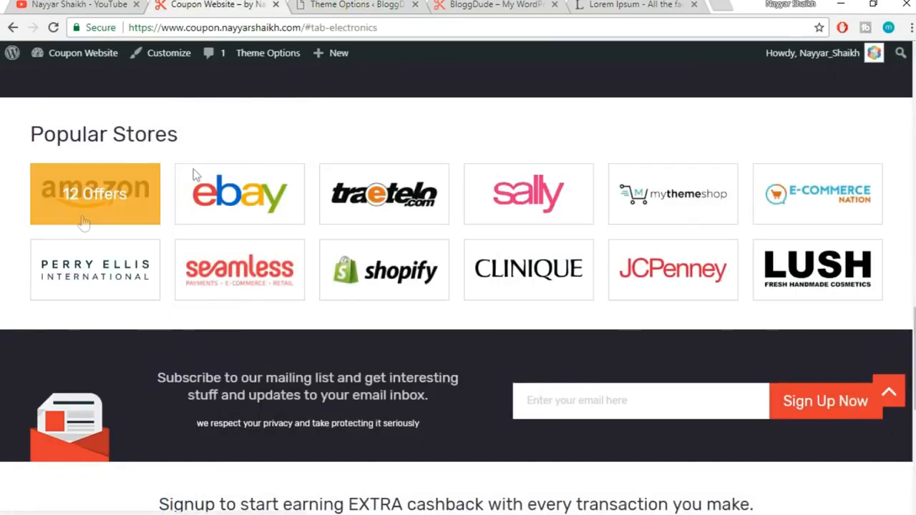
click(374, 3)
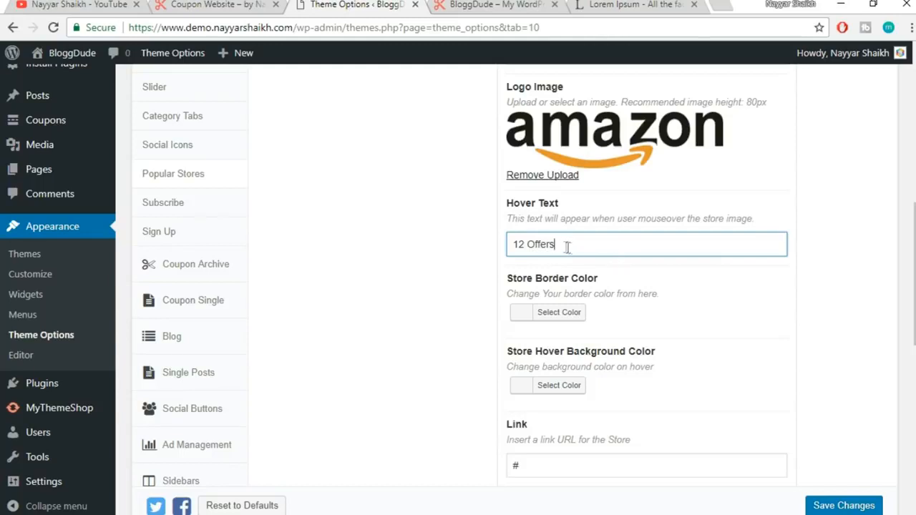
Enter 12 Offers as the Amazon store's hover text and edit its link placeholder
drag(556, 245, 518, 245)
scroll(878, 258, down, 1)
double_click(545, 395)
click(815, 362)
scroll(871, 329, up, 1)
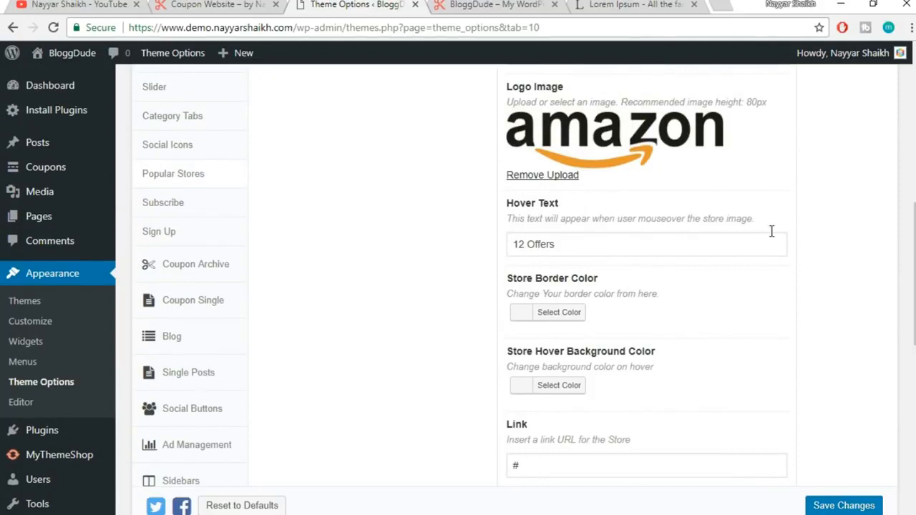
scroll(741, 303, down, 1)
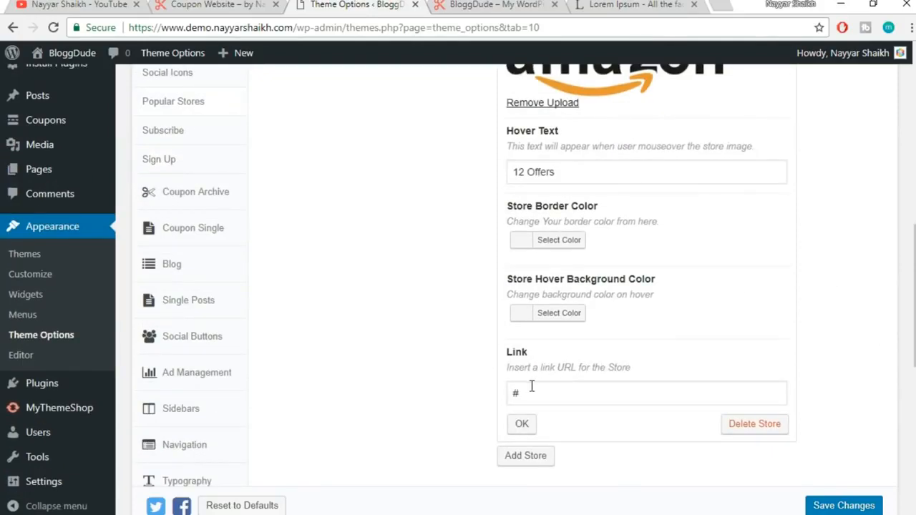
drag(535, 386, 505, 390)
click(527, 424)
scroll(793, 323, up, 2)
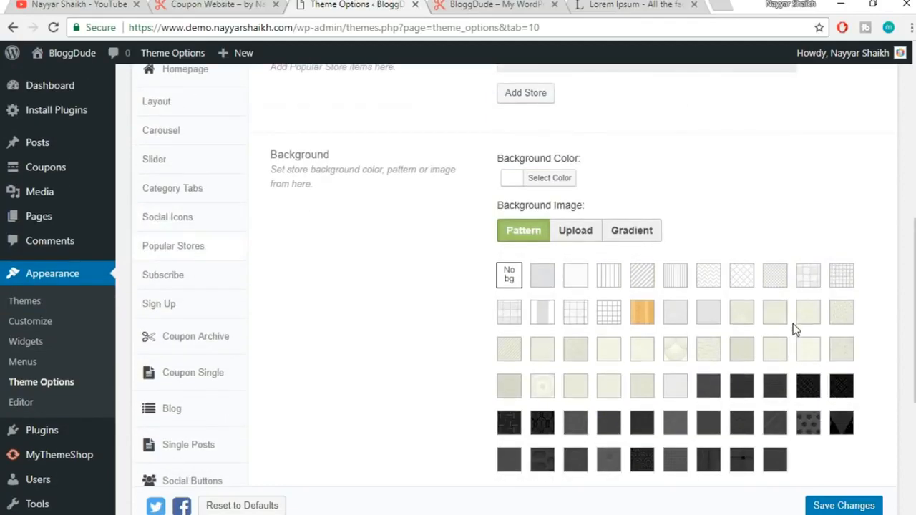
scroll(793, 323, up, 2)
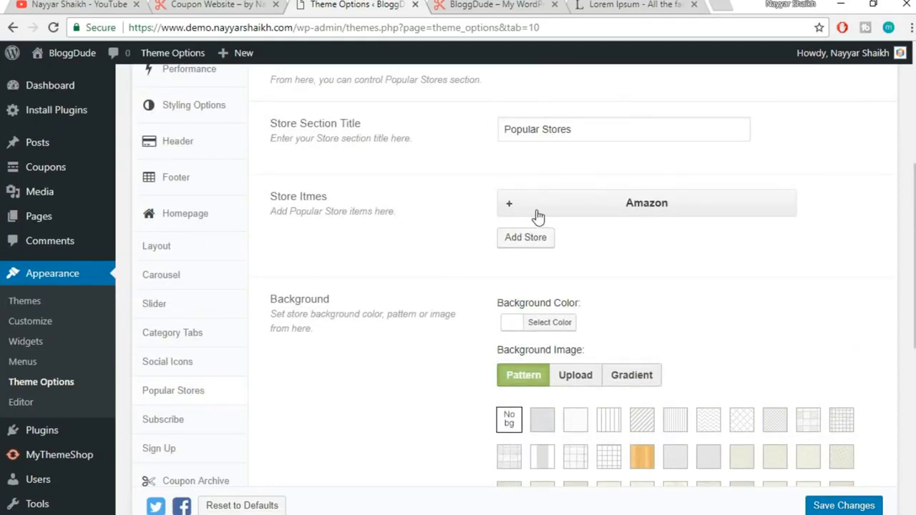
click(538, 216)
scroll(741, 184, down, 3)
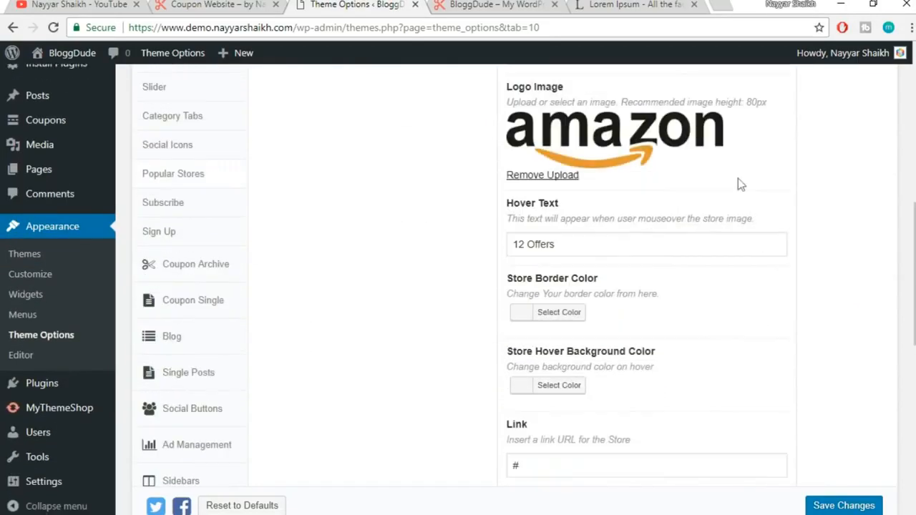
Check the Amazon tile's hover colour on the reference coupon site
click(203, 4)
mouse_move(219, 188)
mouse_move(122, 198)
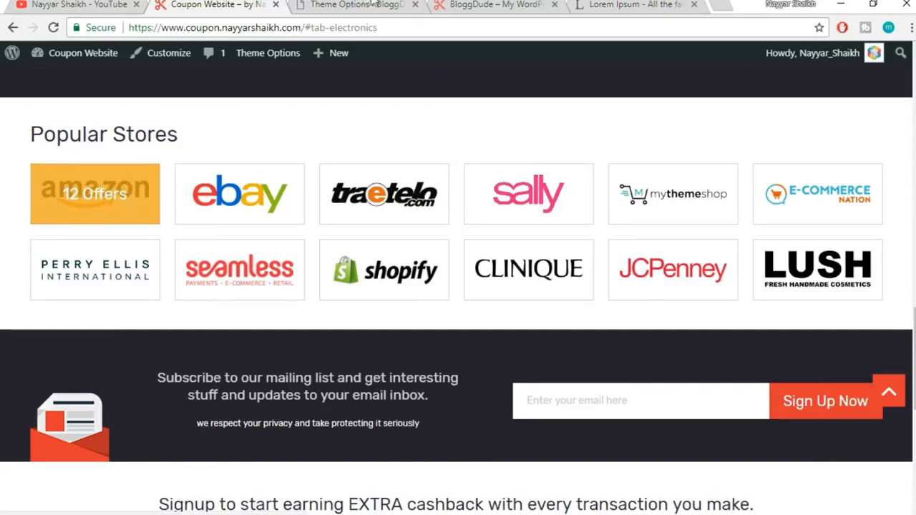
click(358, 5)
scroll(562, 245, down, 2)
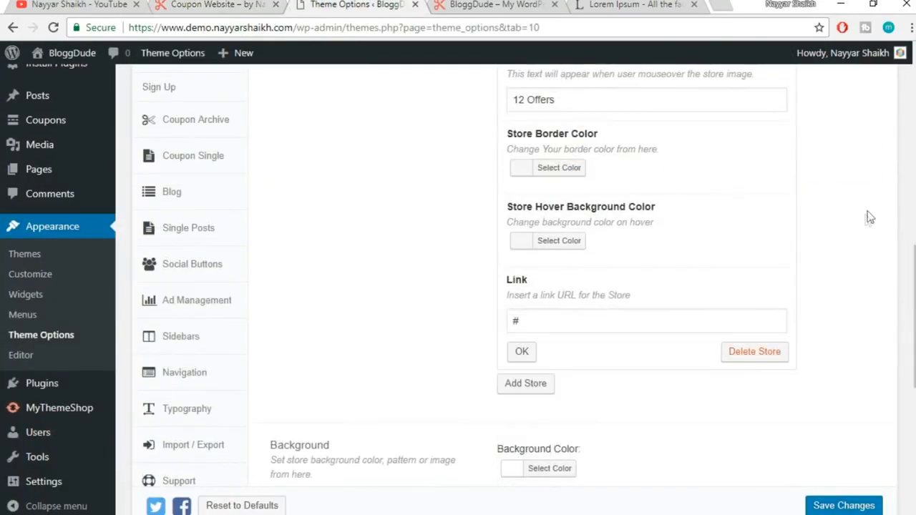
Set Amazon's hover background to orange #dd9933 and save the theme options
click(564, 247)
scroll(716, 276, down, 1)
click(572, 336)
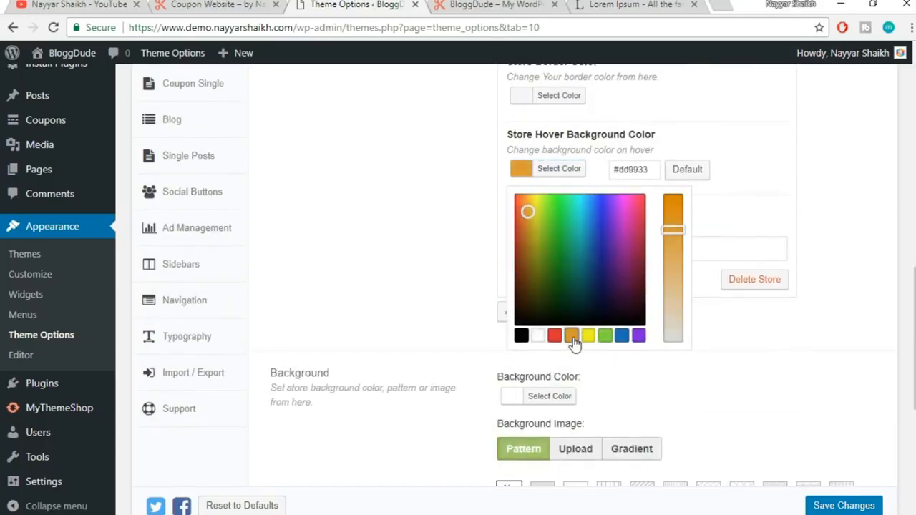
click(747, 189)
click(522, 280)
click(834, 507)
click(501, 5)
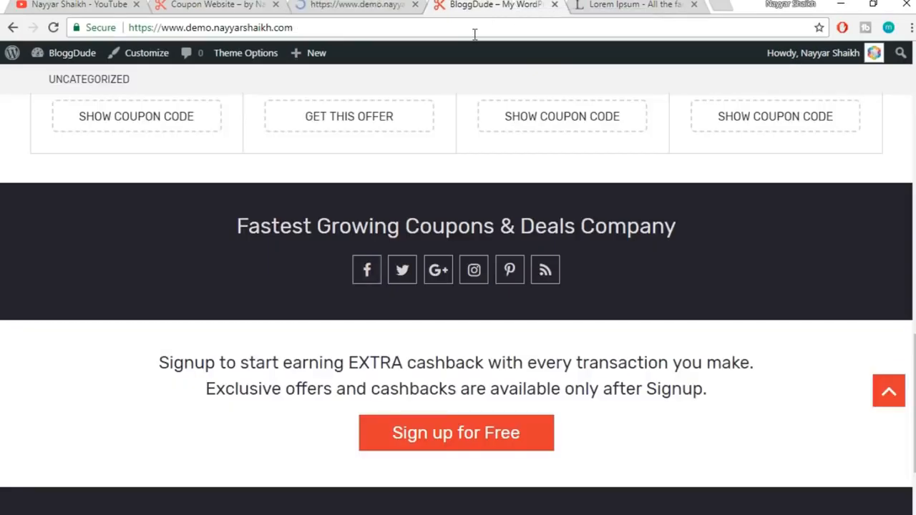
Reload the homepage and confirm the Amazon tile's orange 12 Offers hover
click(474, 29)
key(Return)
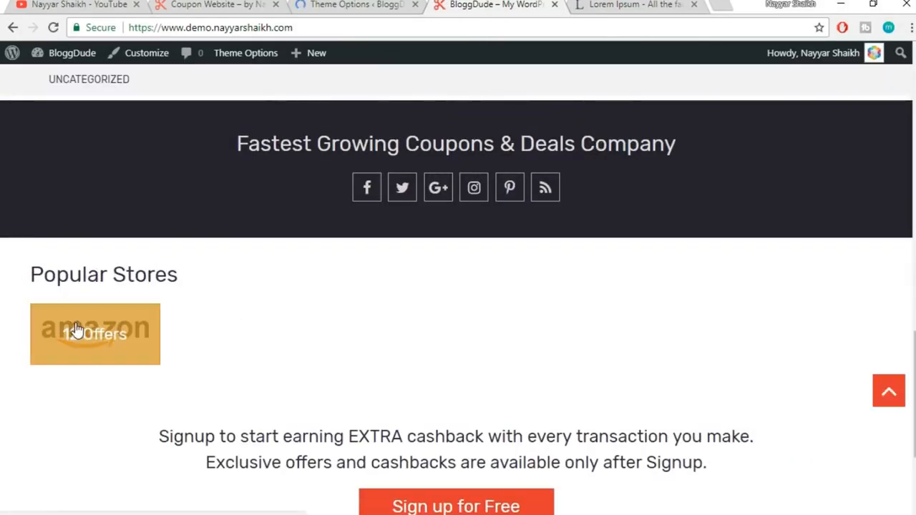
mouse_move(96, 339)
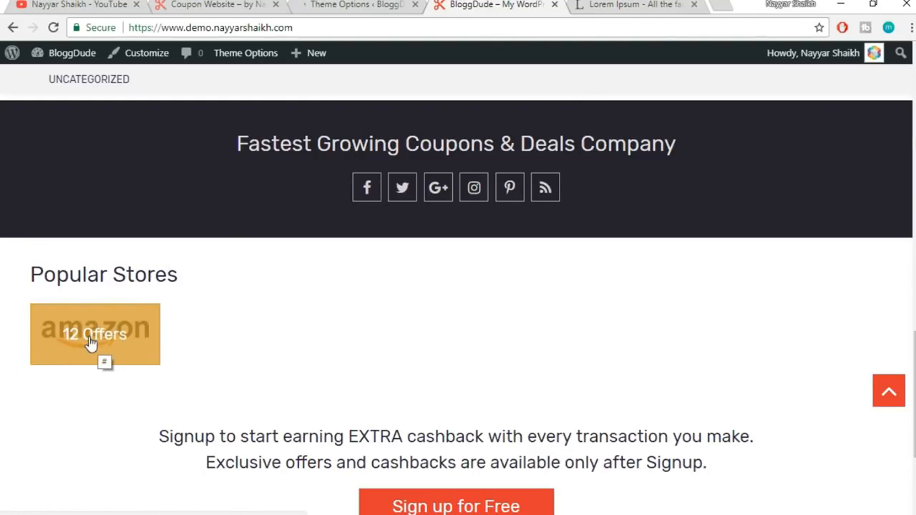
click(355, 4)
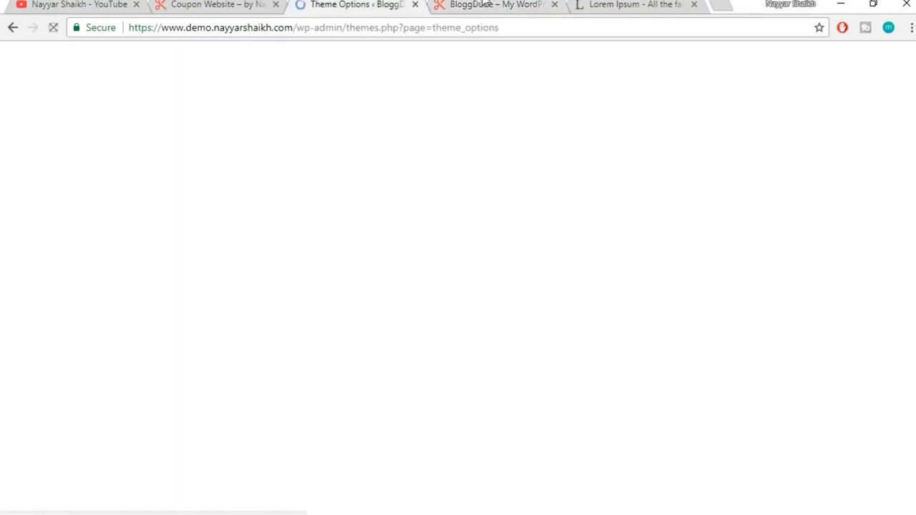
scroll(605, 274, down, 3)
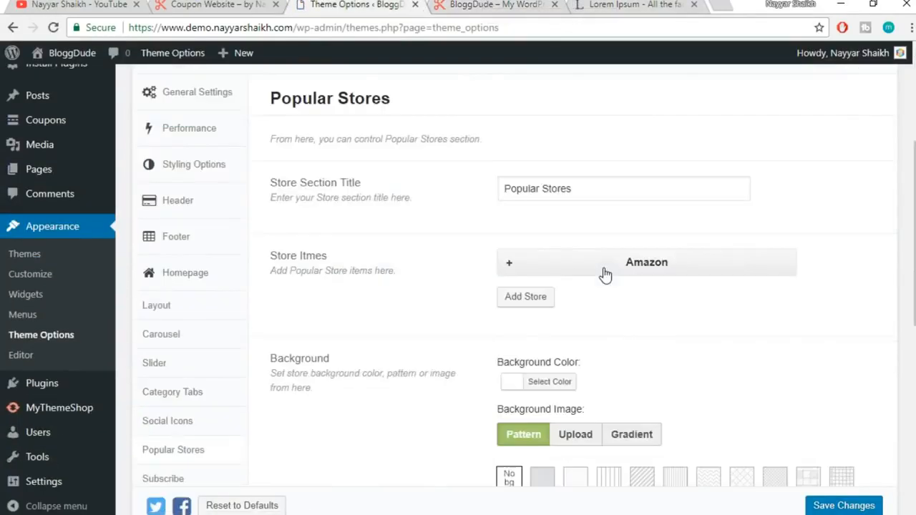
Add a new store named eBay to Popular Stores
scroll(604, 274, down, 4)
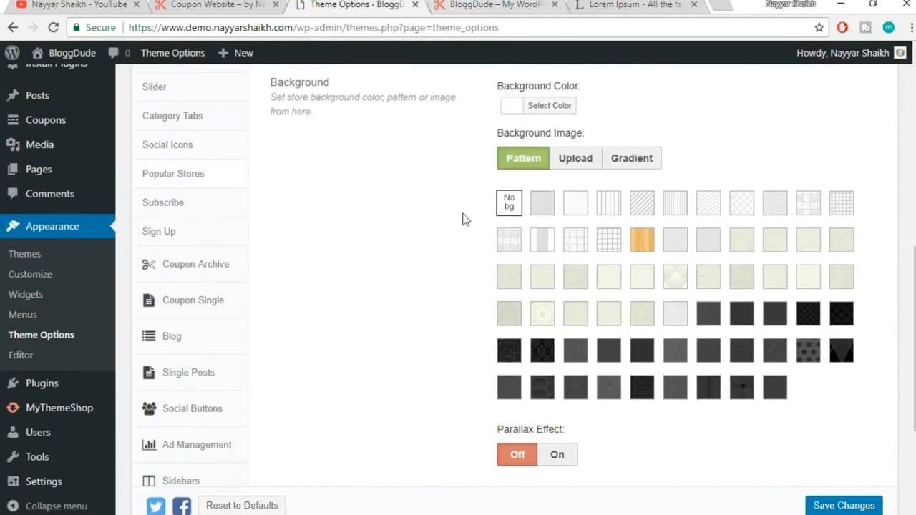
scroll(463, 219, up, 4)
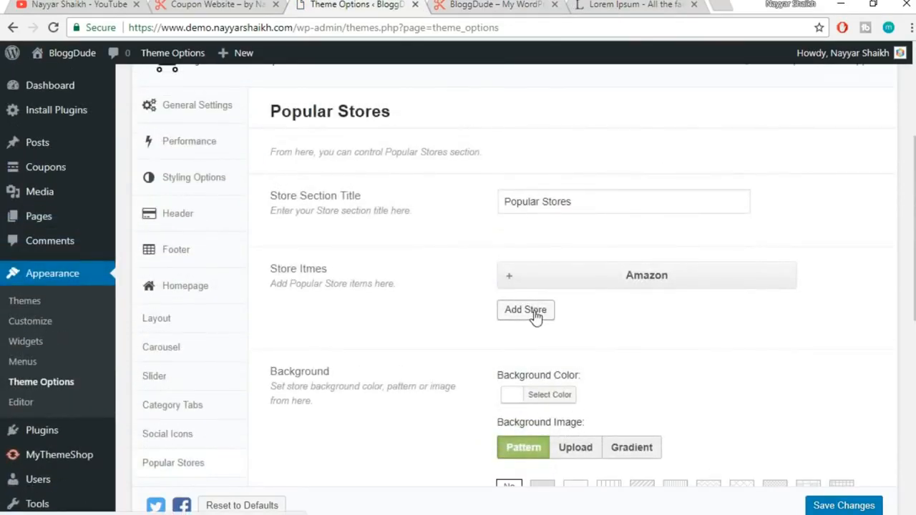
click(526, 310)
click(214, 4)
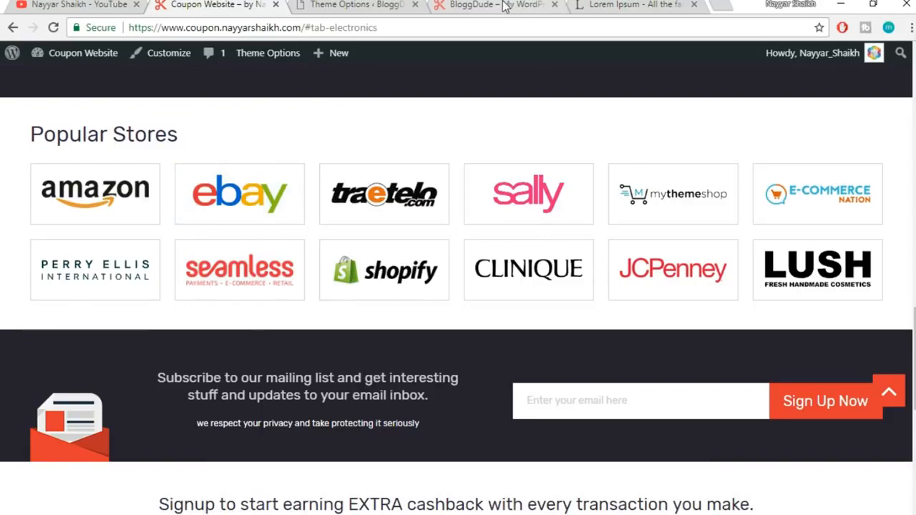
click(362, 5)
click(581, 381)
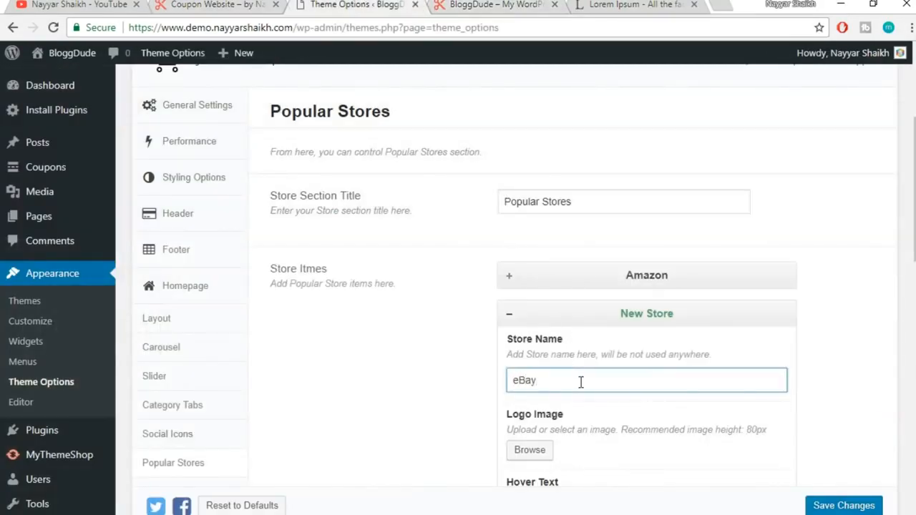
scroll(540, 296, down, 2)
Set ebay-logo as the eBay logo and enter 23 Coupons as hover text
click(524, 306)
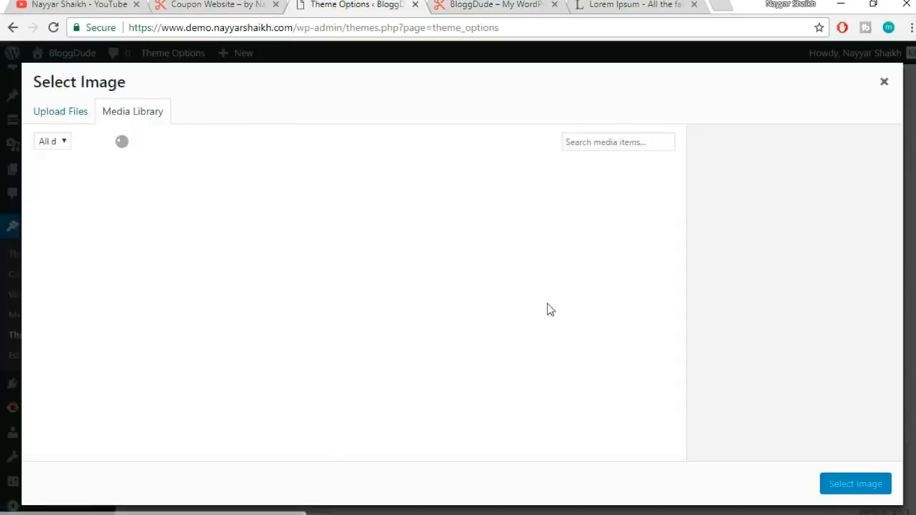
scroll(433, 296, down, 6)
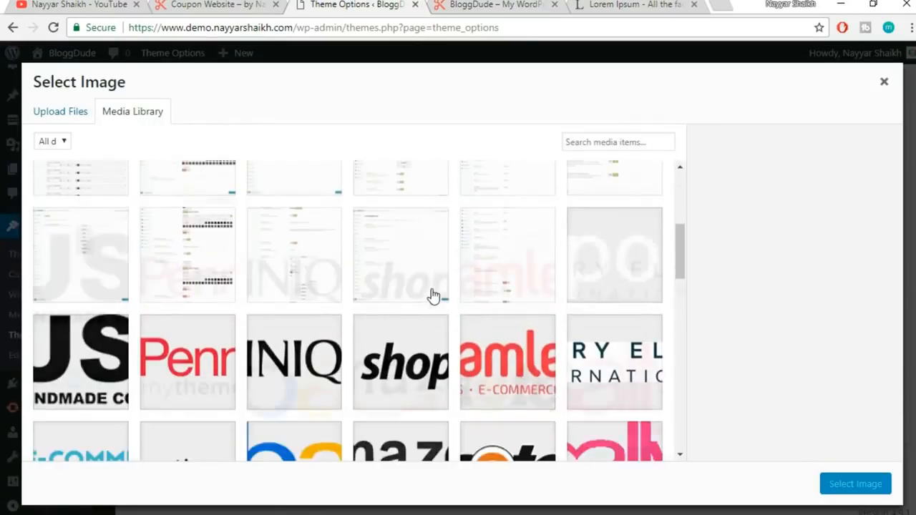
click(266, 257)
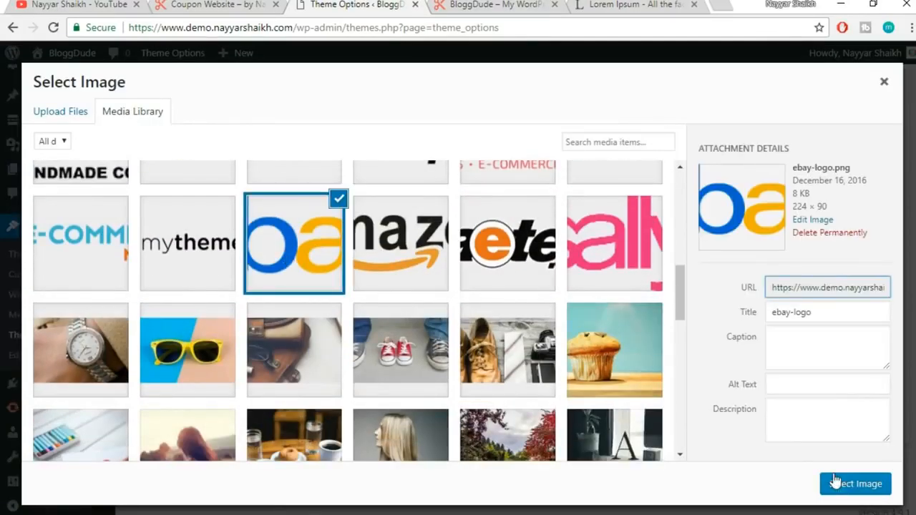
click(849, 485)
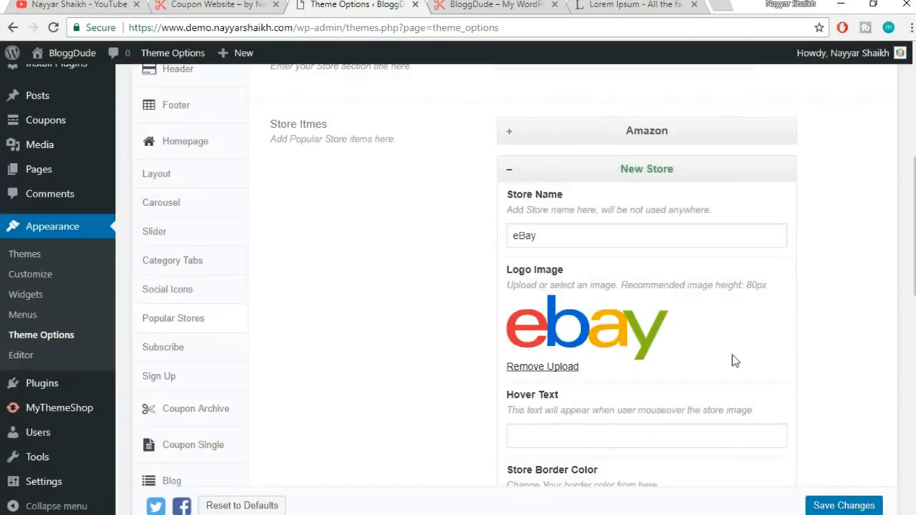
scroll(732, 358, down, 2)
click(577, 293)
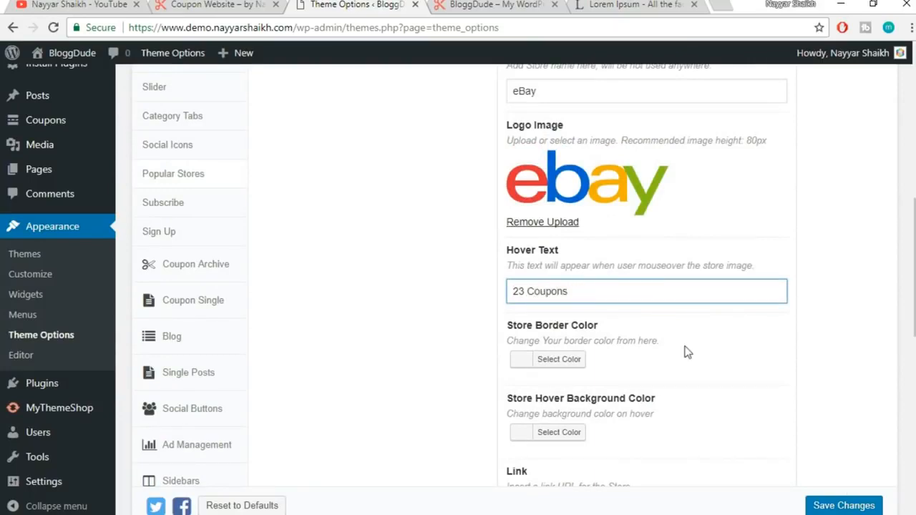
Give the eBay store a blue hover background and collapse its entry
scroll(686, 353, down, 1)
click(538, 358)
scroll(648, 378, down, 2)
click(622, 382)
click(751, 247)
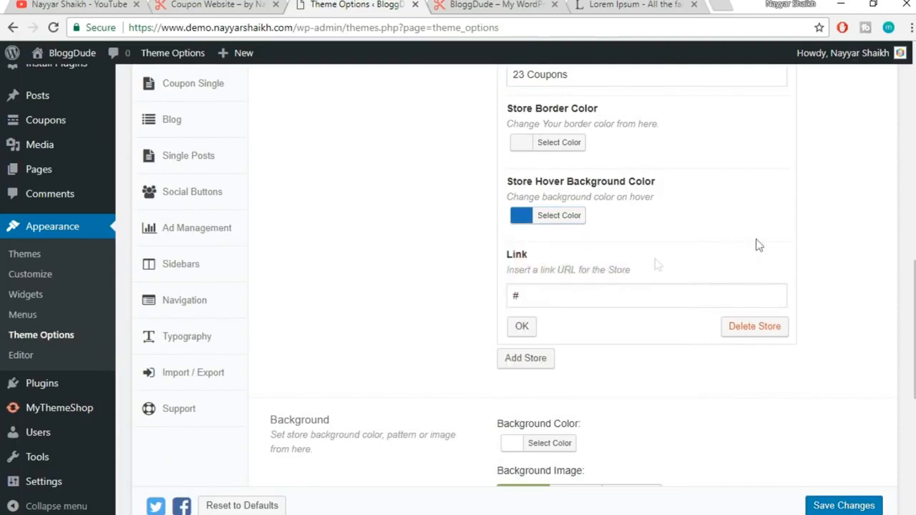
click(520, 327)
scroll(565, 348, down, 7)
scroll(566, 329, up, 4)
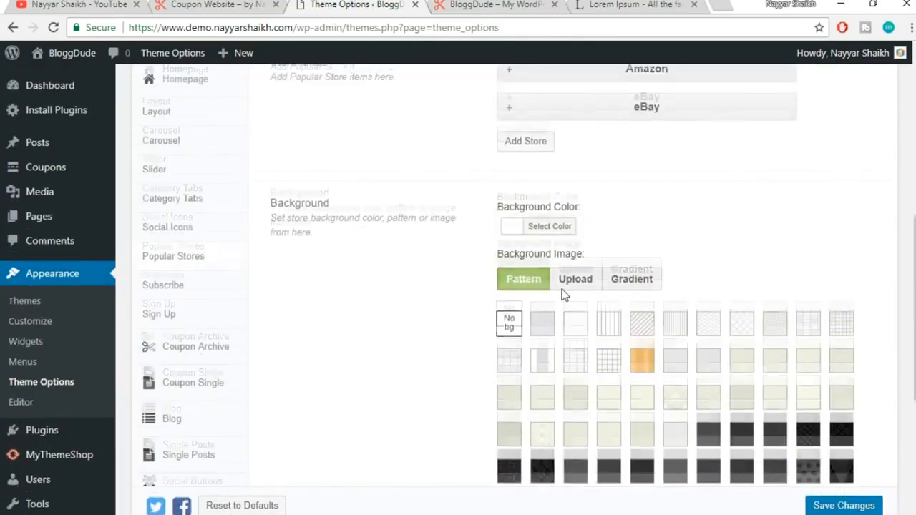
scroll(562, 294, up, 1)
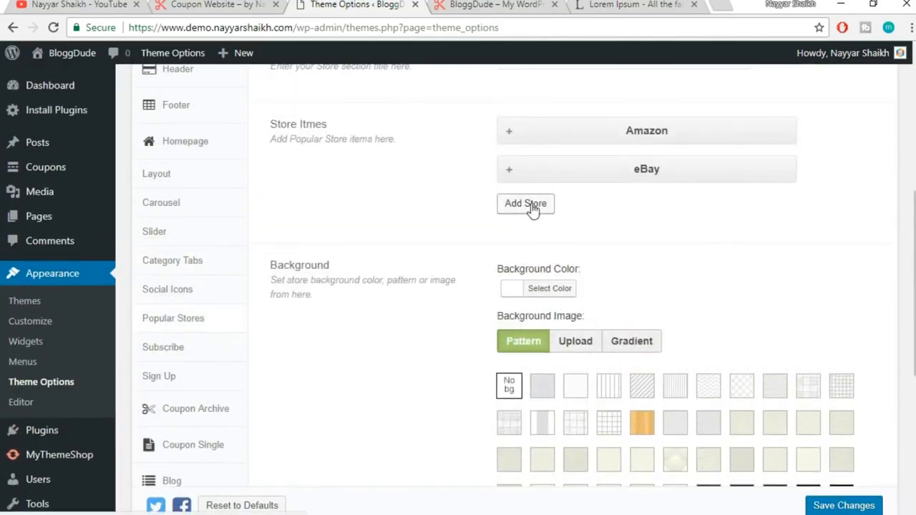
click(529, 204)
Name the new store entry Traetelo and set the Traetelo logo as its image
click(215, 4)
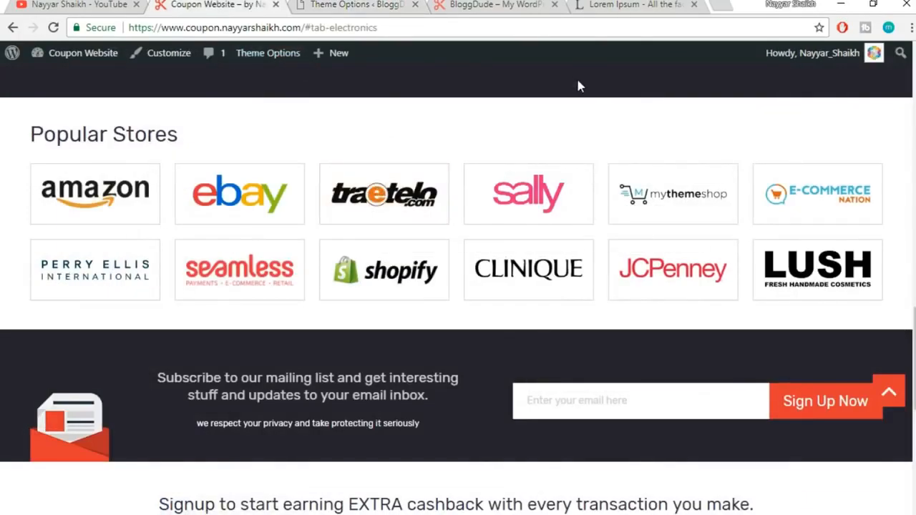
click(354, 4)
click(585, 279)
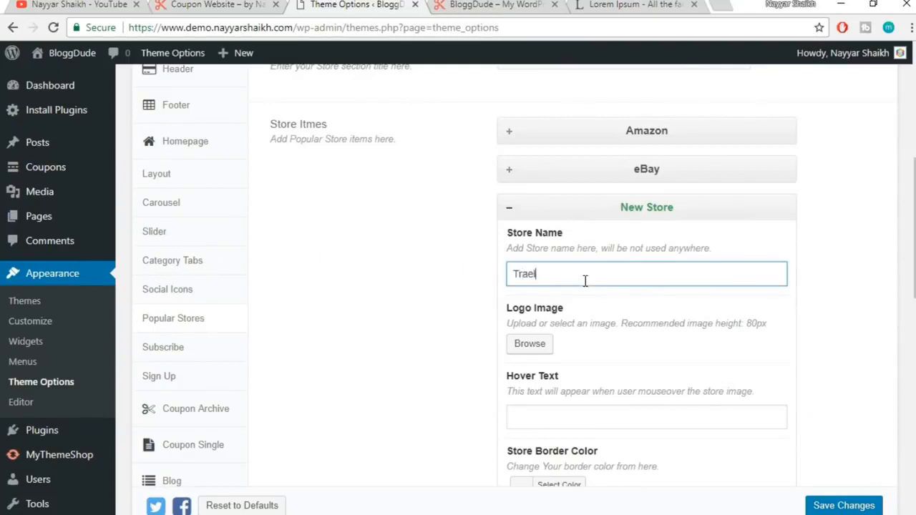
text(Traetelo)
key(Tab)
click(545, 344)
click(522, 239)
click(848, 491)
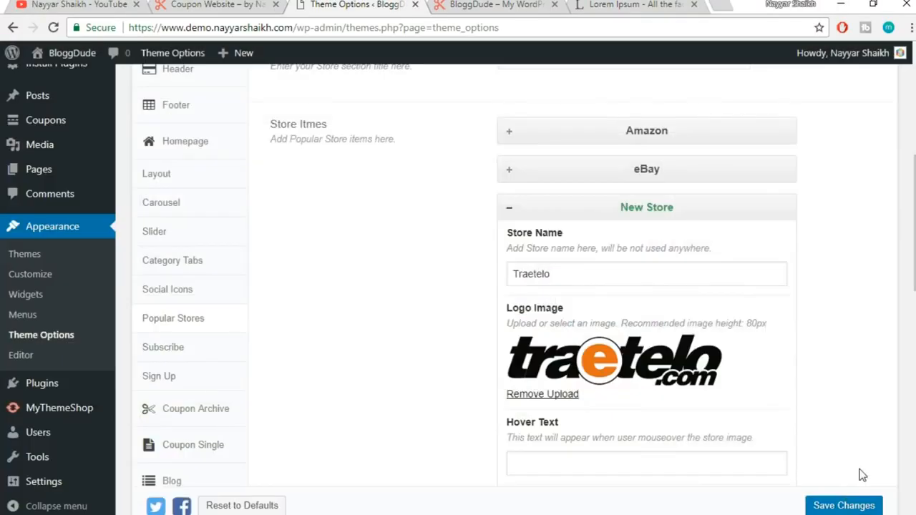
Give Traetelo the hover text '10 Deals' and a red hover background colour
scroll(736, 432, down, 2)
click(573, 313)
scroll(677, 298, down, 2)
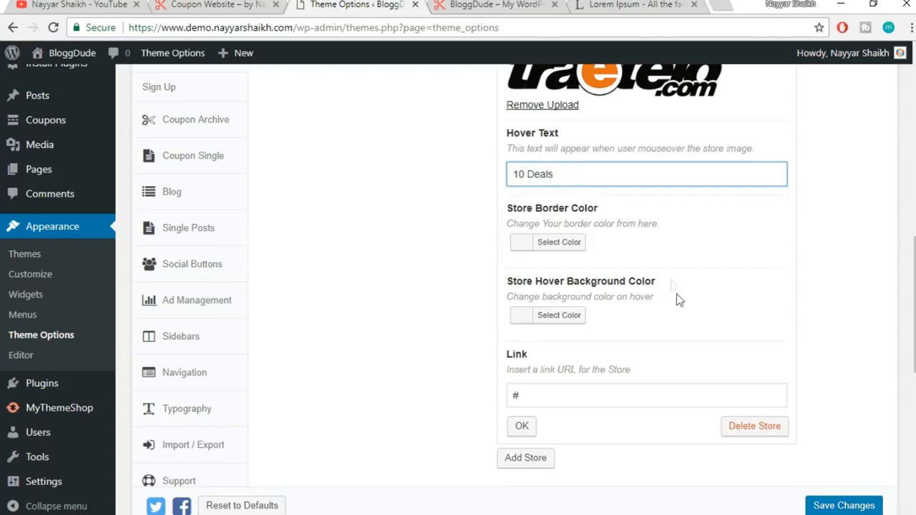
click(573, 321)
scroll(698, 386, down, 1)
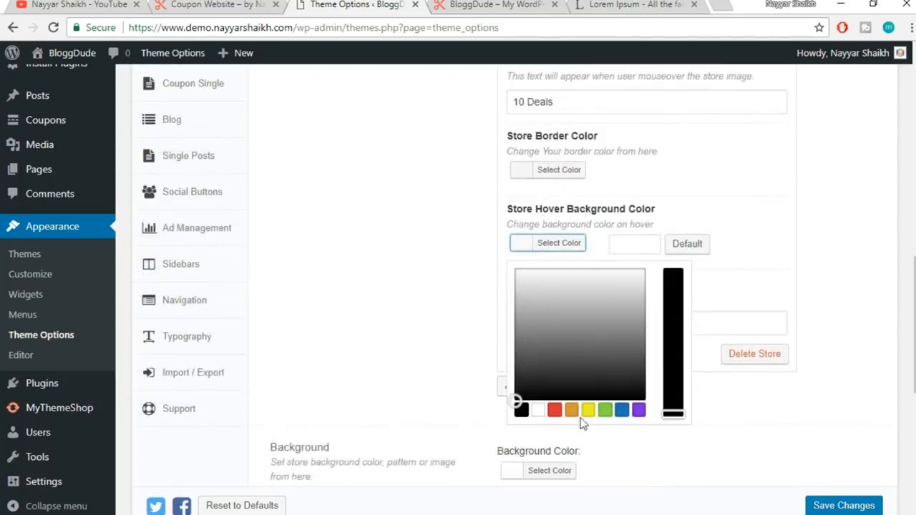
click(554, 410)
click(746, 227)
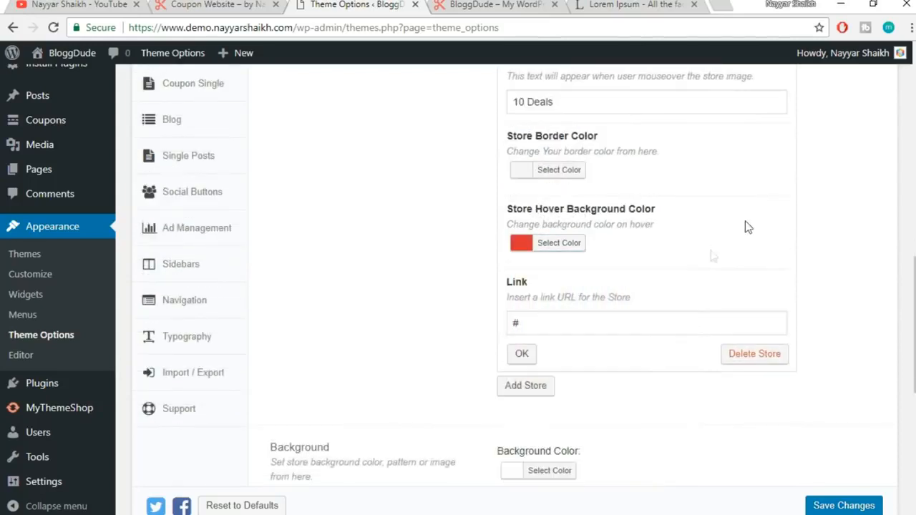
scroll(582, 344, down, 10)
scroll(593, 330, up, 8)
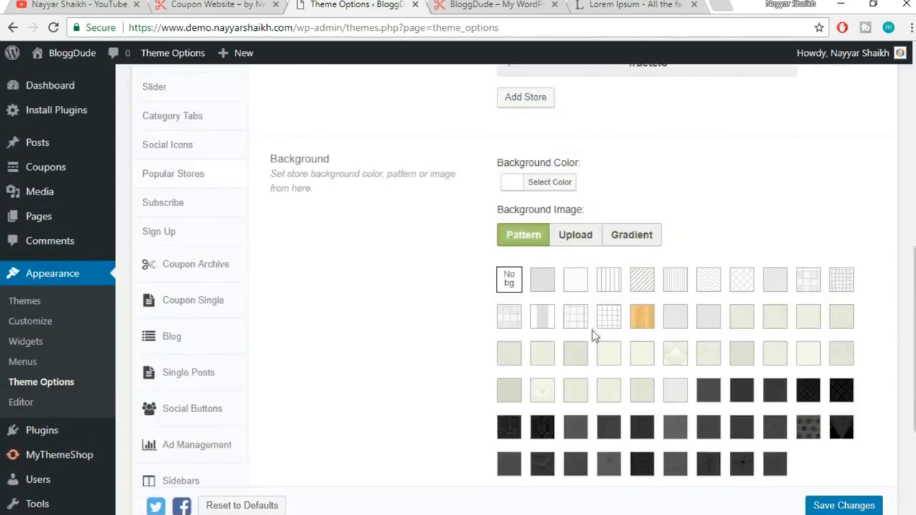
Add a new store entry for Sally with the Sally logo as its image
click(526, 315)
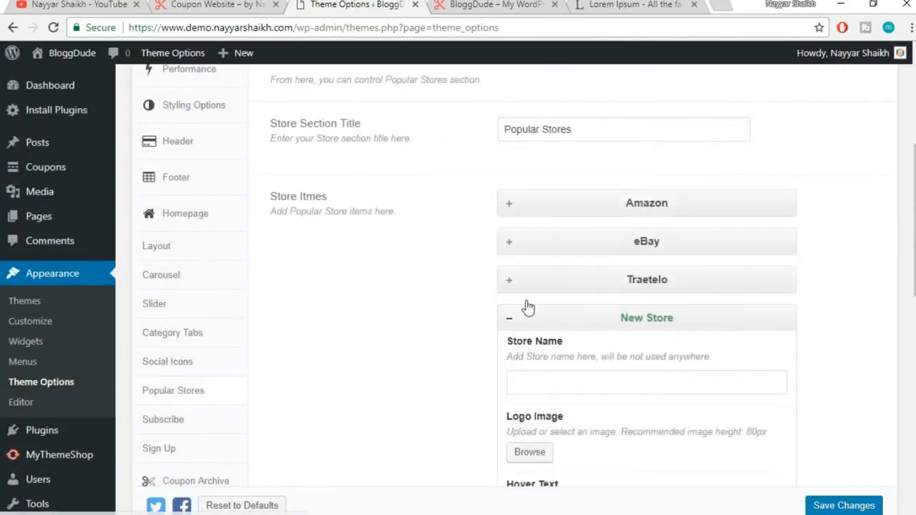
click(258, 4)
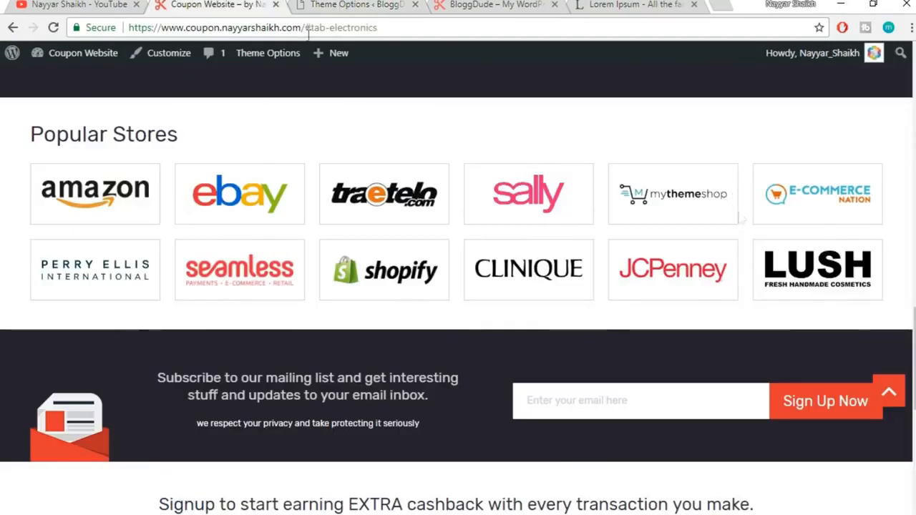
click(321, 5)
scroll(642, 303, down, 1)
click(577, 306)
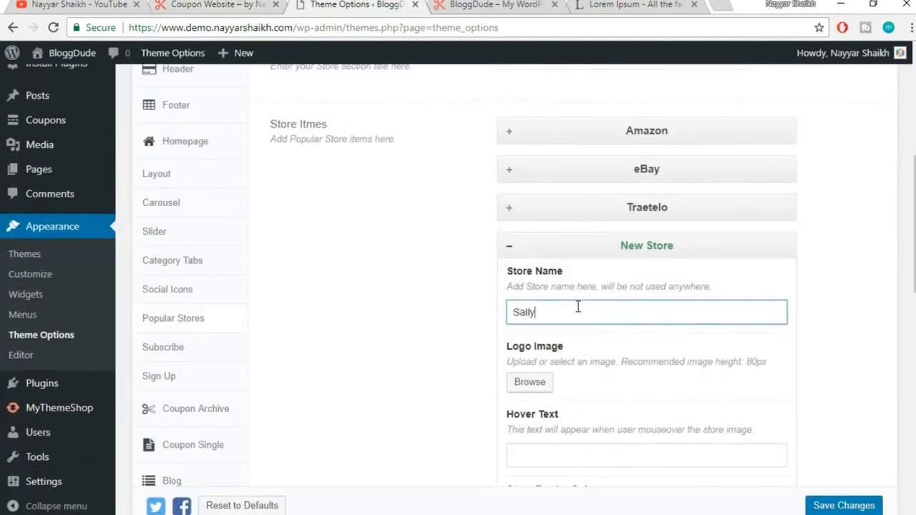
scroll(594, 293, down, 3)
click(531, 172)
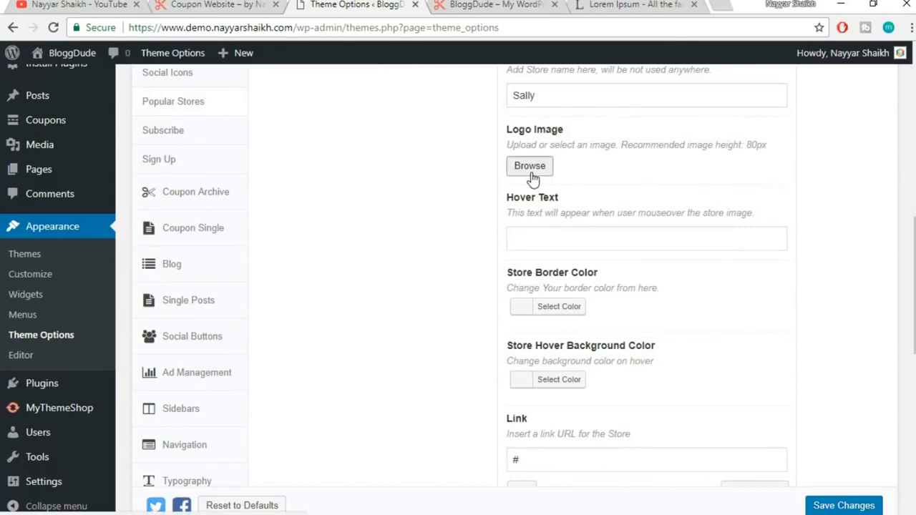
click(619, 226)
click(855, 484)
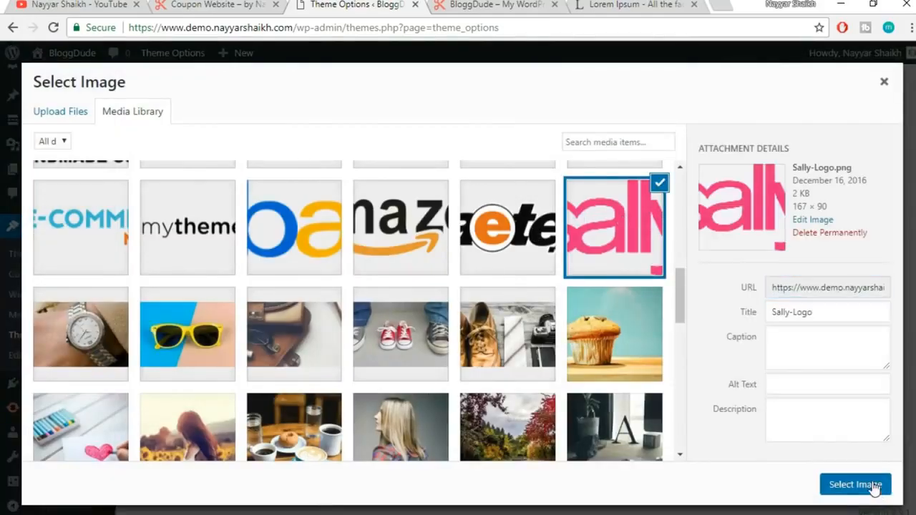
Give Sally the hover text '5 Offers' and a pink hover background colour
scroll(788, 311, down, 1)
click(592, 218)
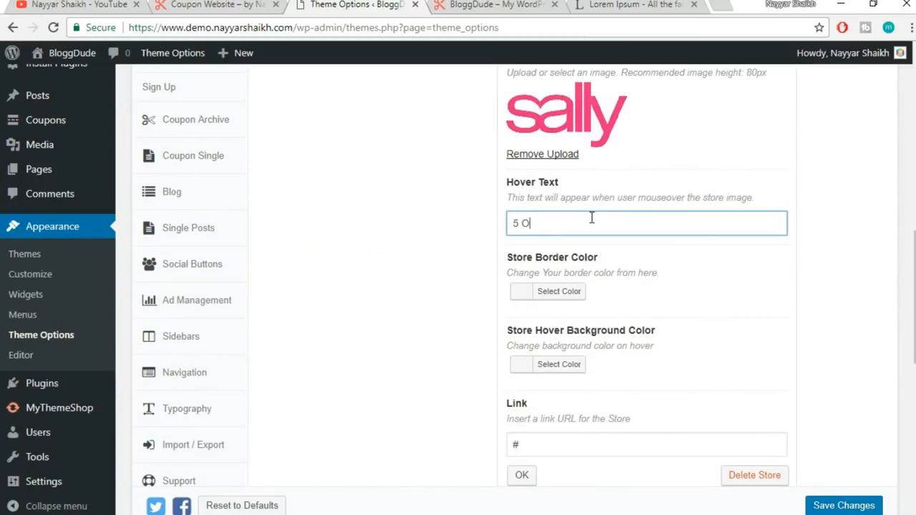
click(569, 367)
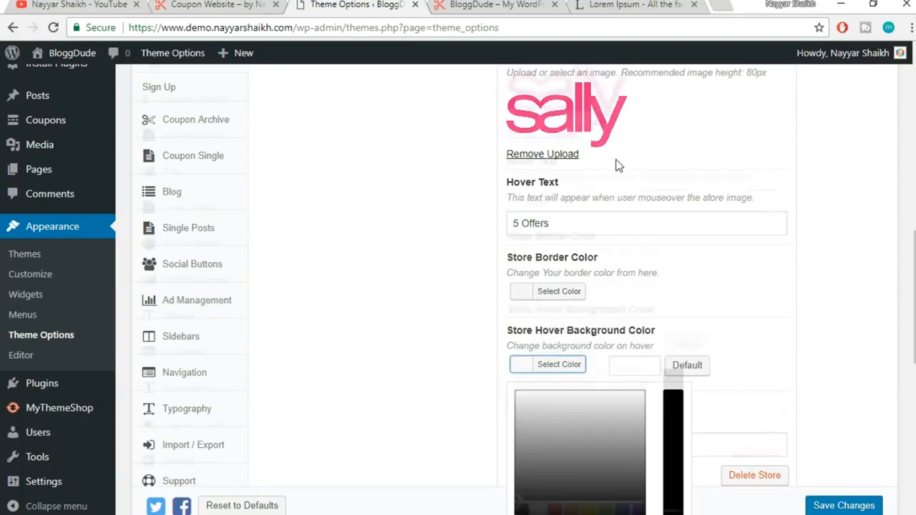
scroll(609, 300, down, 2)
click(556, 387)
drag(517, 264, 642, 225)
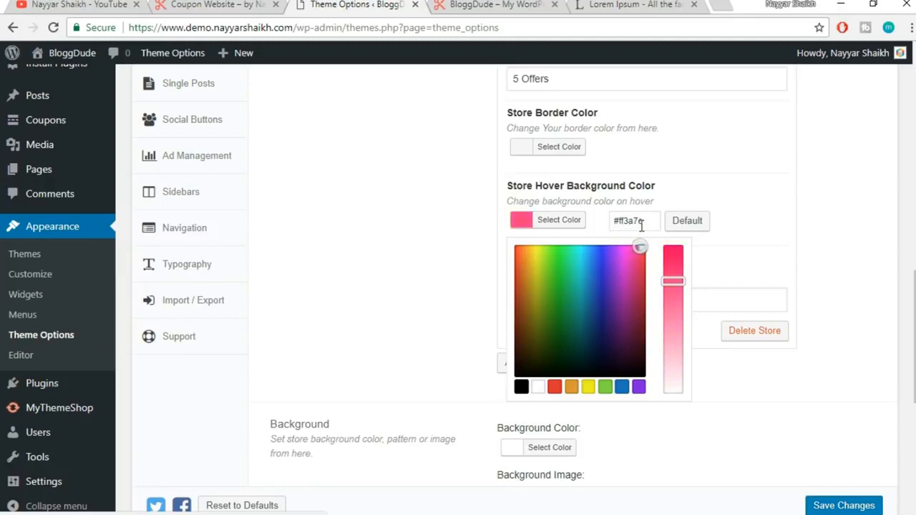
click(780, 239)
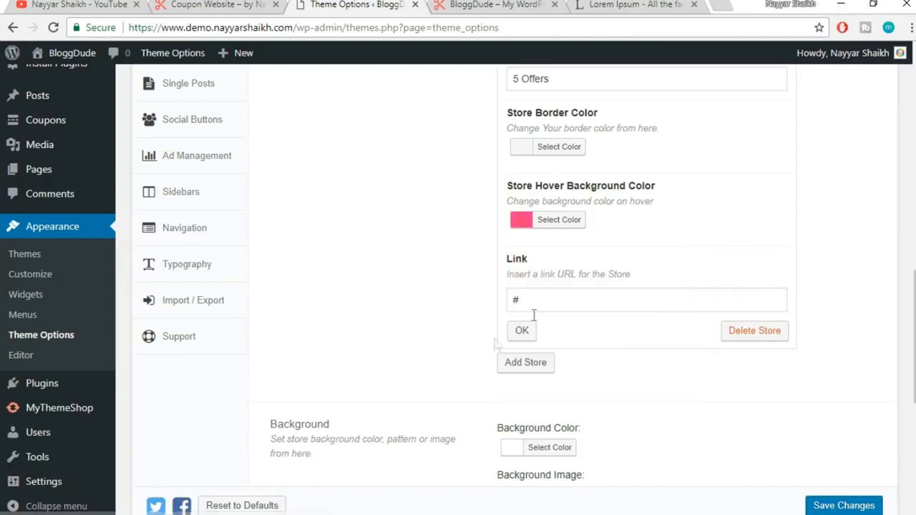
click(529, 334)
scroll(523, 310, down, 5)
click(270, 3)
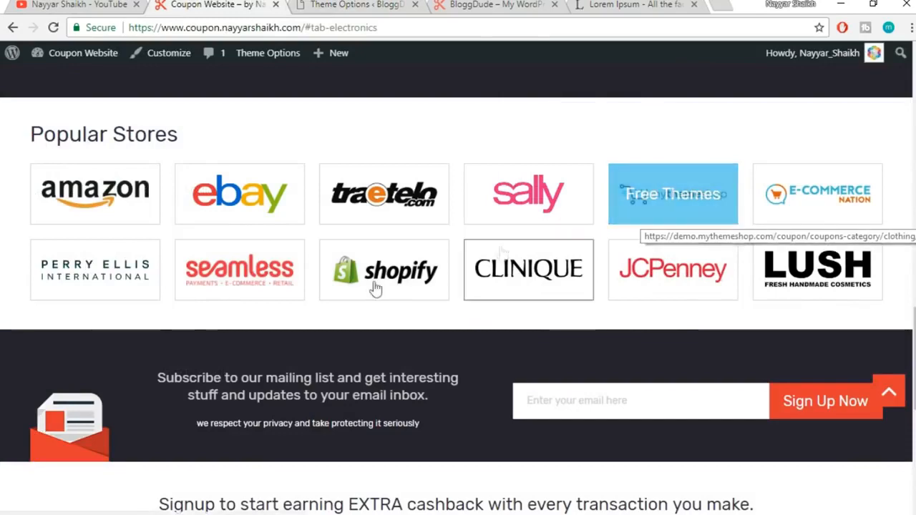
Add a Shopify store entry using the shopify-logo image
click(355, 4)
scroll(598, 362, up, 5)
click(536, 284)
click(592, 347)
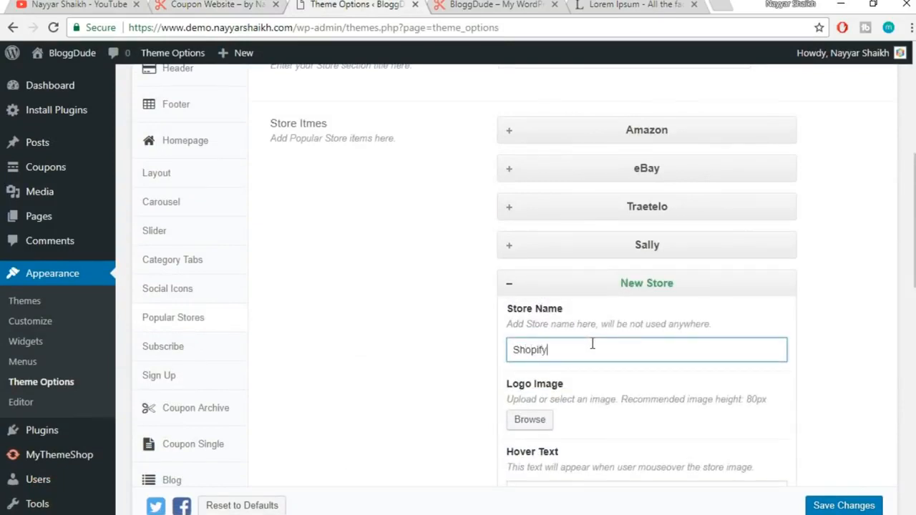
scroll(598, 352, down, 2)
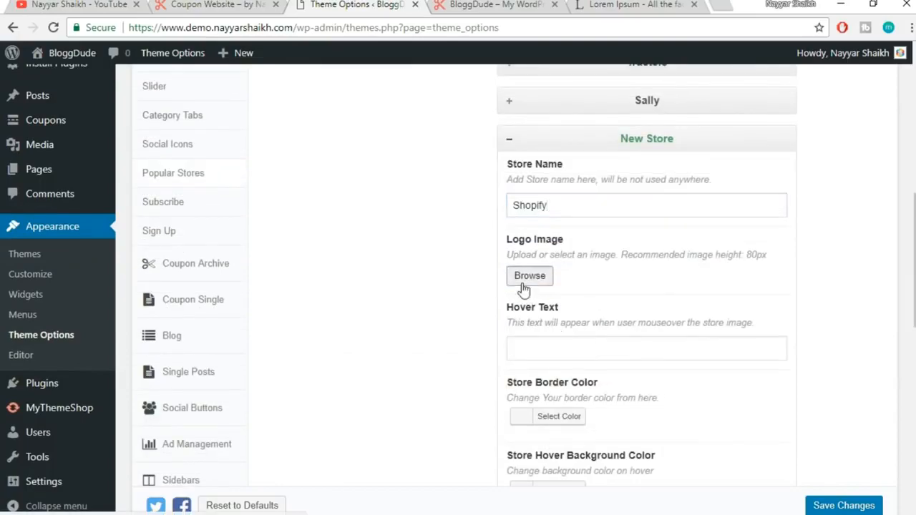
click(528, 278)
scroll(320, 327, up, 2)
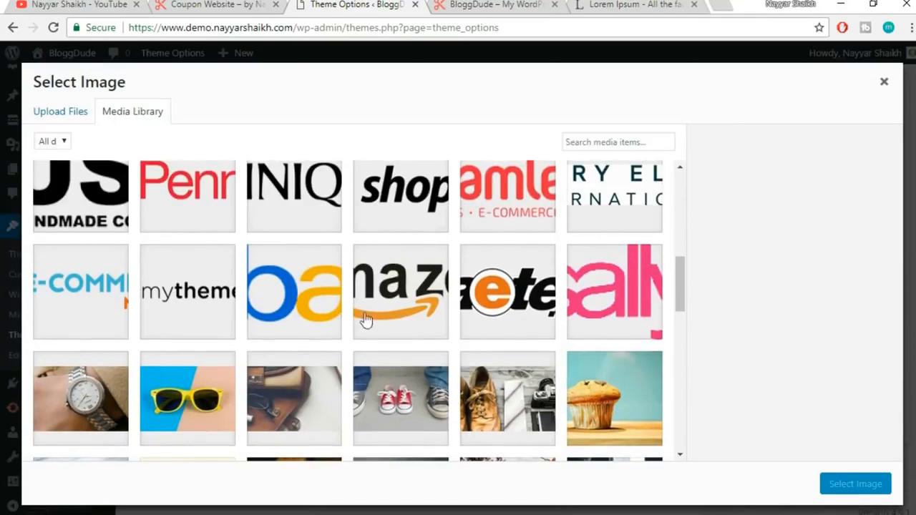
scroll(273, 339, up, 3)
click(353, 341)
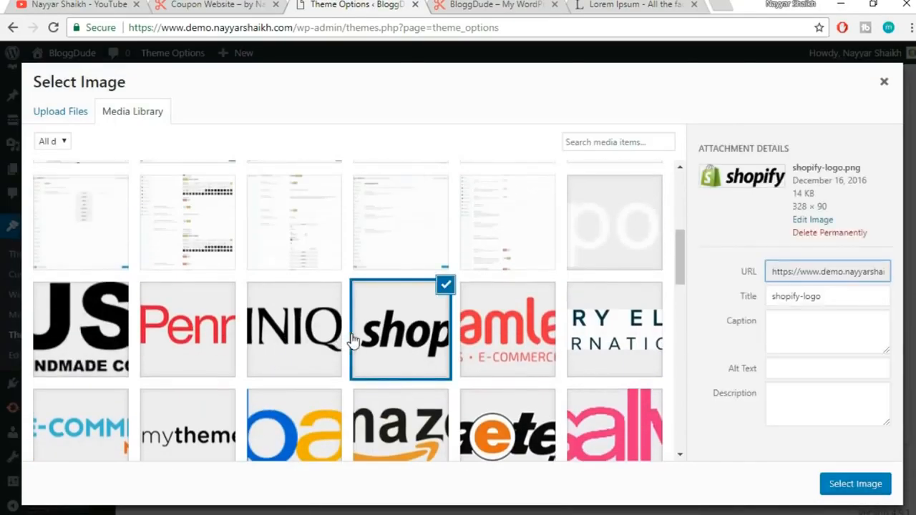
click(868, 489)
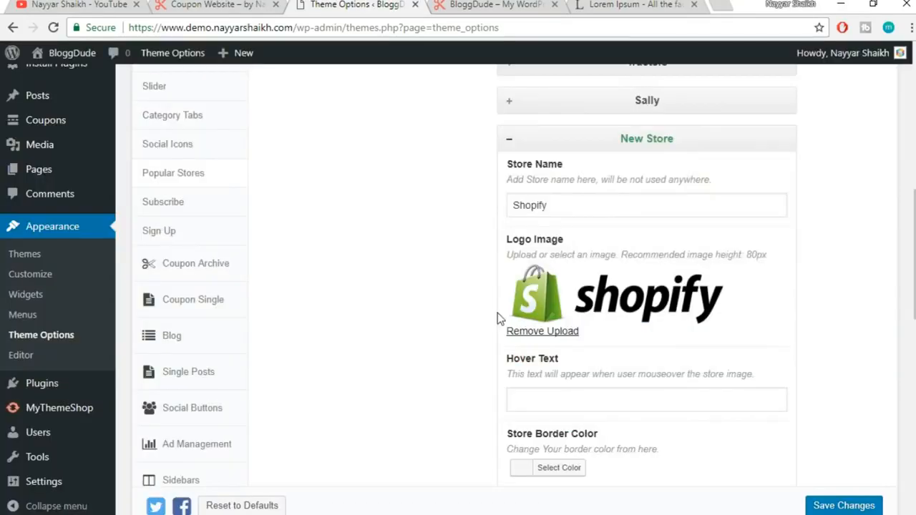
Set Shopify's hover background colour to green (#81d742) and compare with the live site
scroll(557, 304, down, 5)
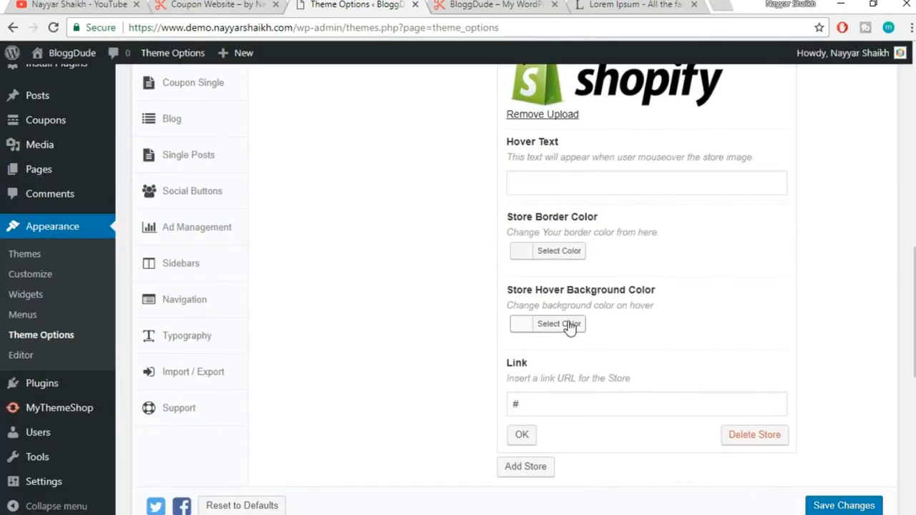
click(569, 326)
scroll(767, 315, down, 1)
click(605, 419)
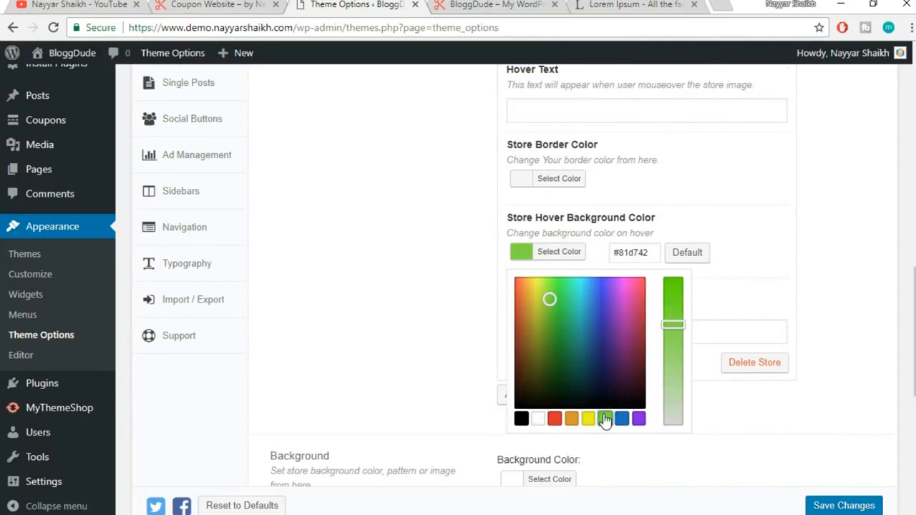
click(800, 282)
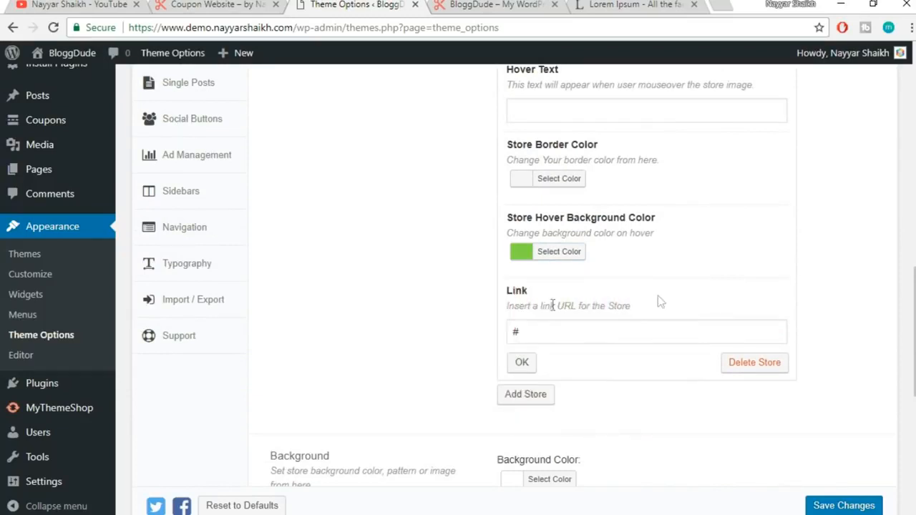
click(522, 366)
click(178, 4)
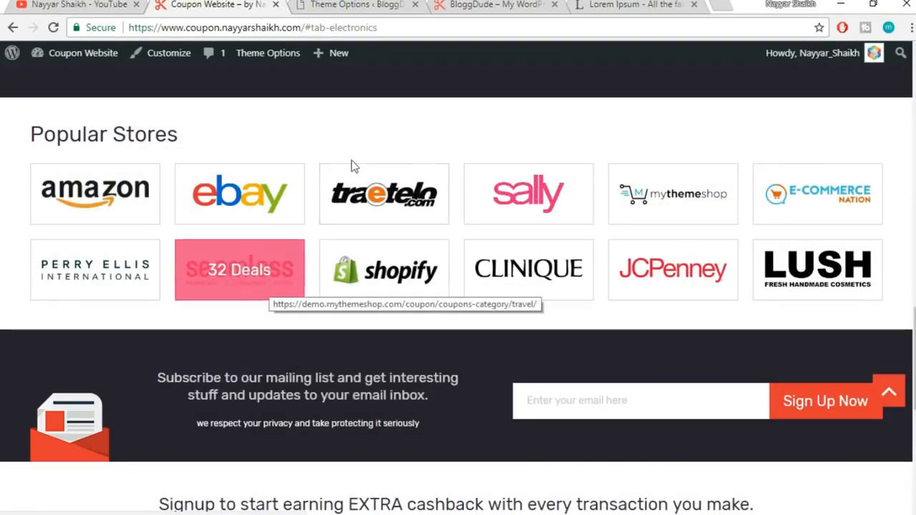
click(351, 6)
Add a Seamless store entry with the Seamless logo as its image
scroll(706, 279, up, 3)
scroll(704, 280, up, 4)
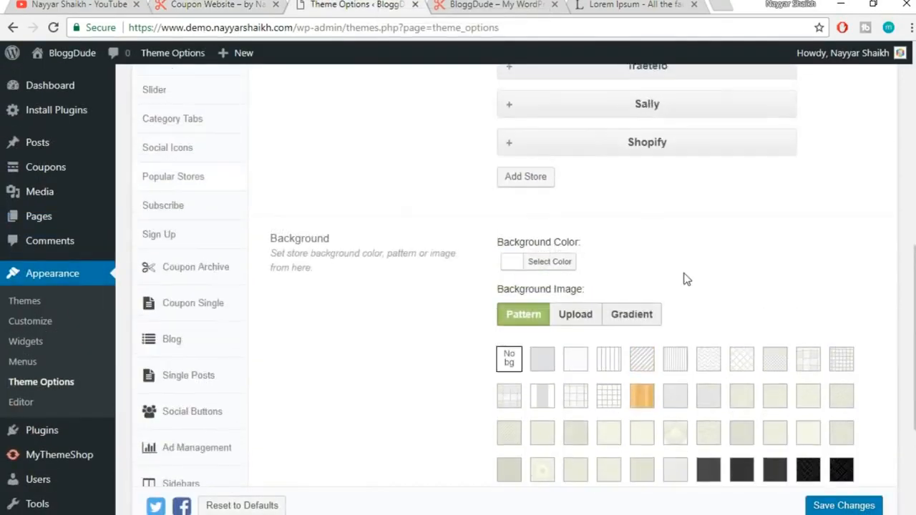
click(522, 244)
click(569, 320)
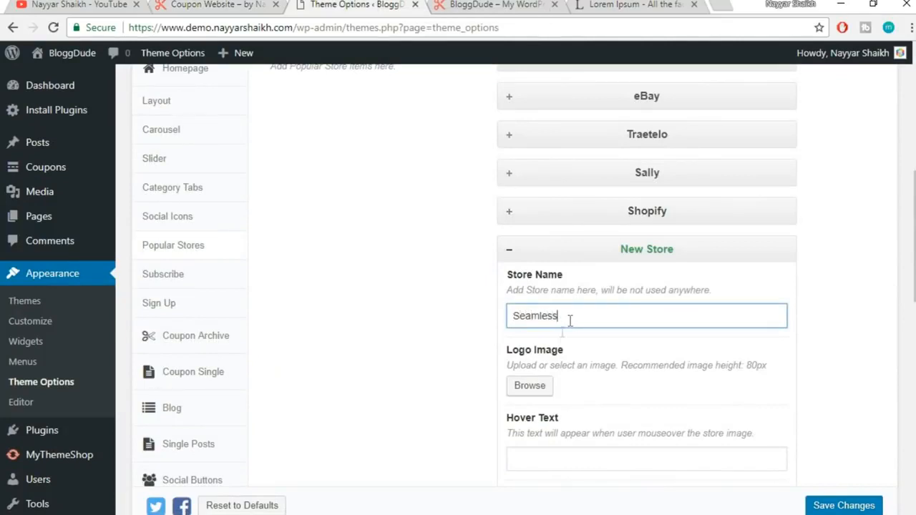
click(529, 386)
click(536, 302)
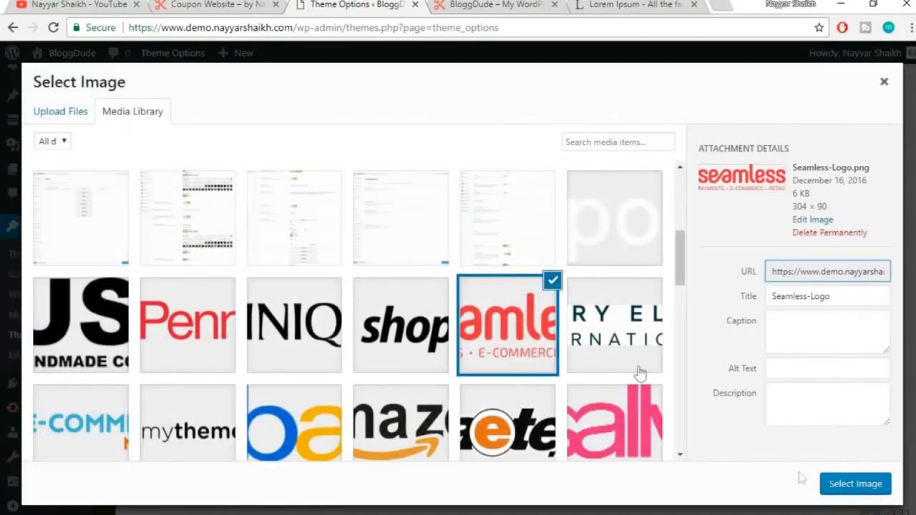
click(836, 486)
scroll(877, 262, down, 6)
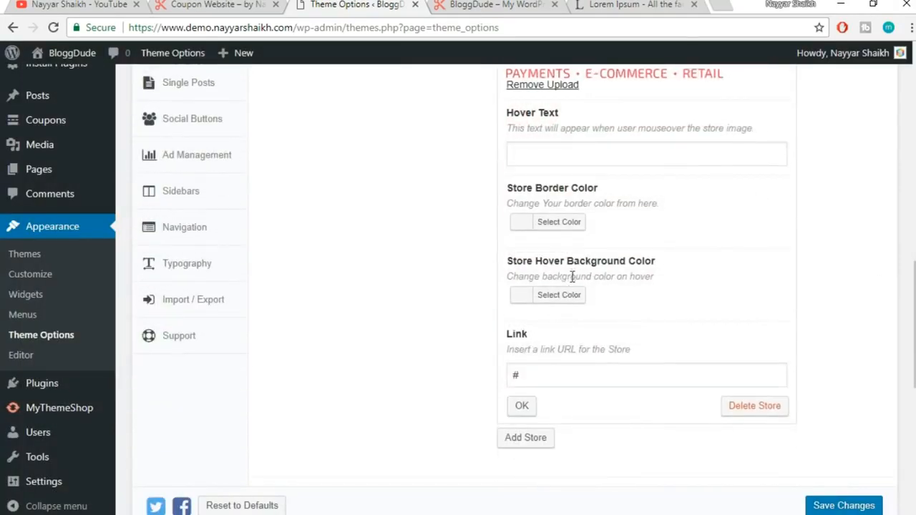
click(527, 408)
Save the Popular Stores theme settings and prepare to reload the BloggDude homepage
scroll(731, 360, up, 4)
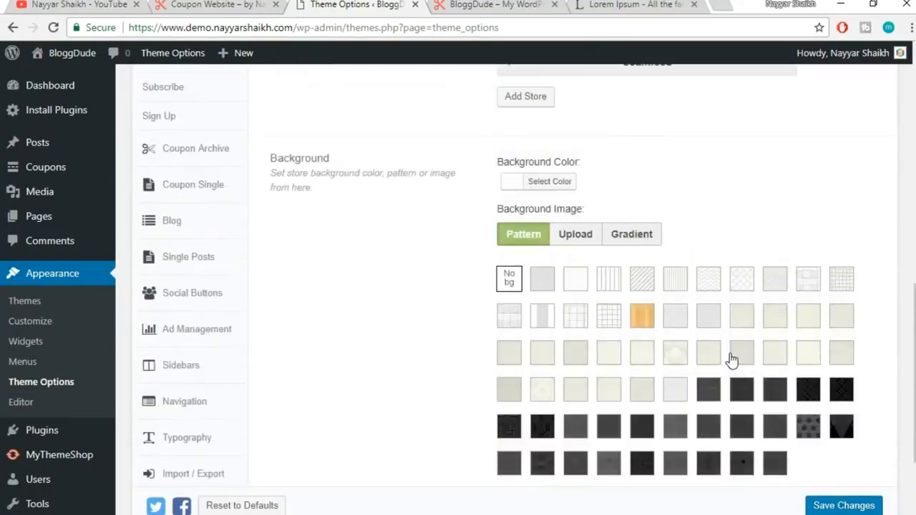
scroll(730, 360, down, 5)
click(843, 464)
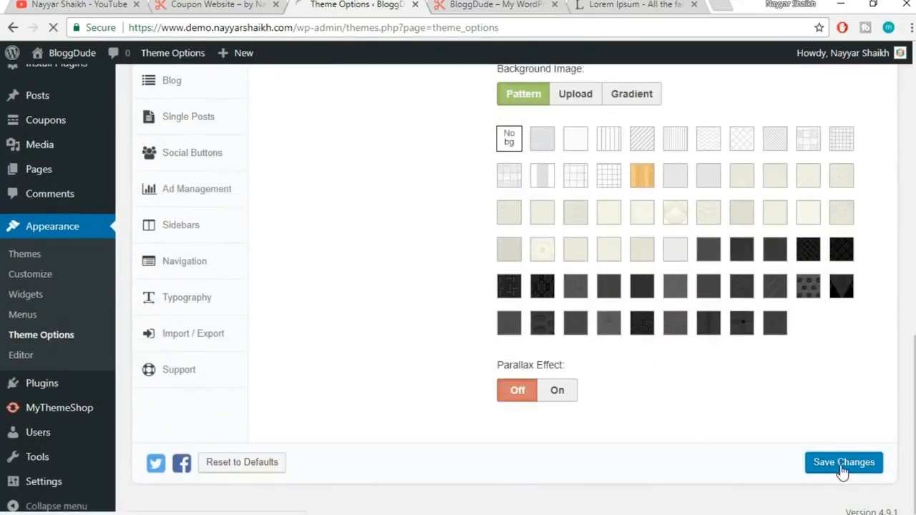
click(494, 4)
click(503, 27)
Reload the homepage, verify six Popular Stores logos from Amazon to Seamless, then view the reference site
key(Return)
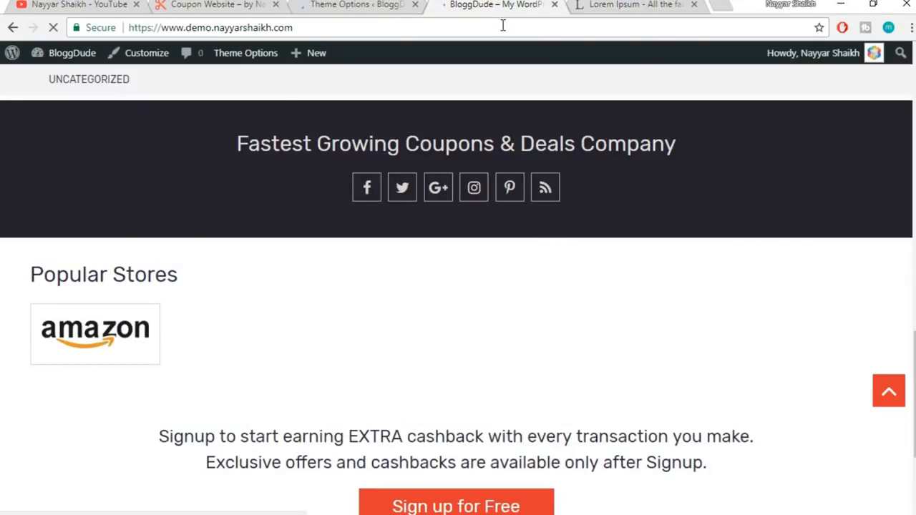
scroll(653, 86, down, 10)
scroll(653, 86, down, 1)
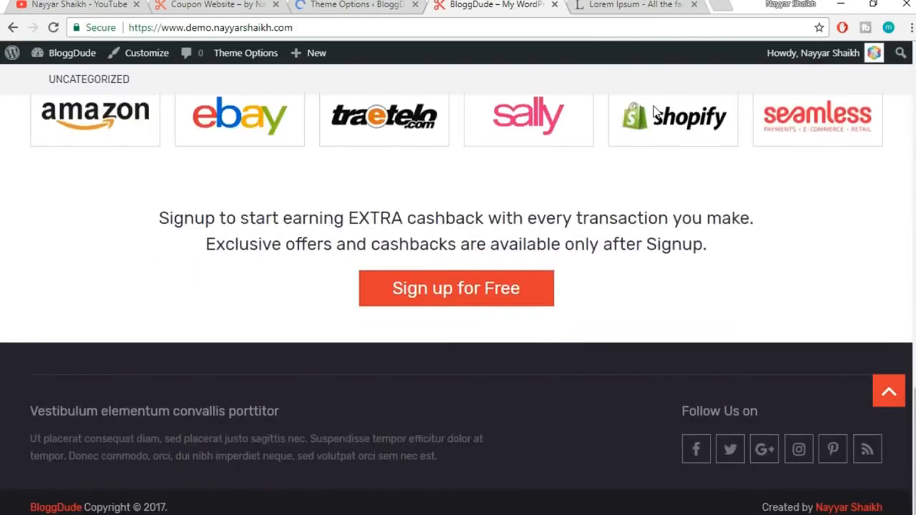
scroll(654, 113, up, 2)
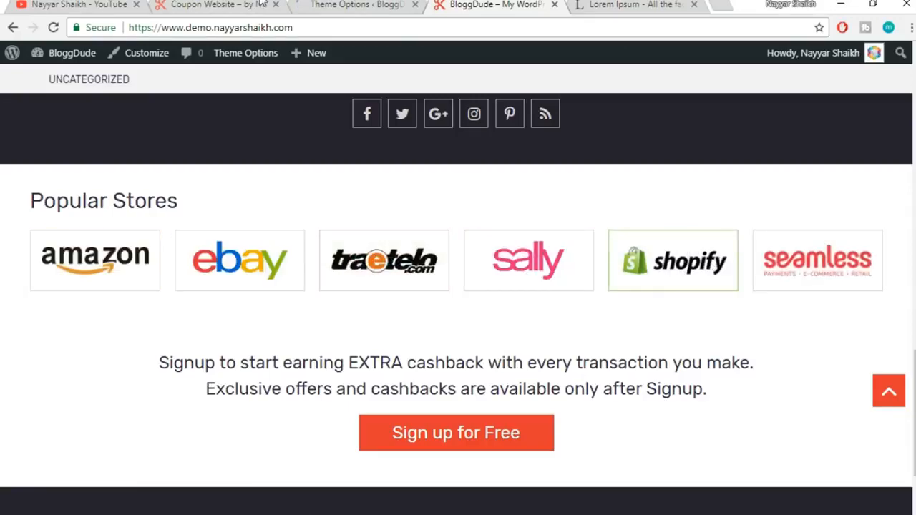
click(185, 4)
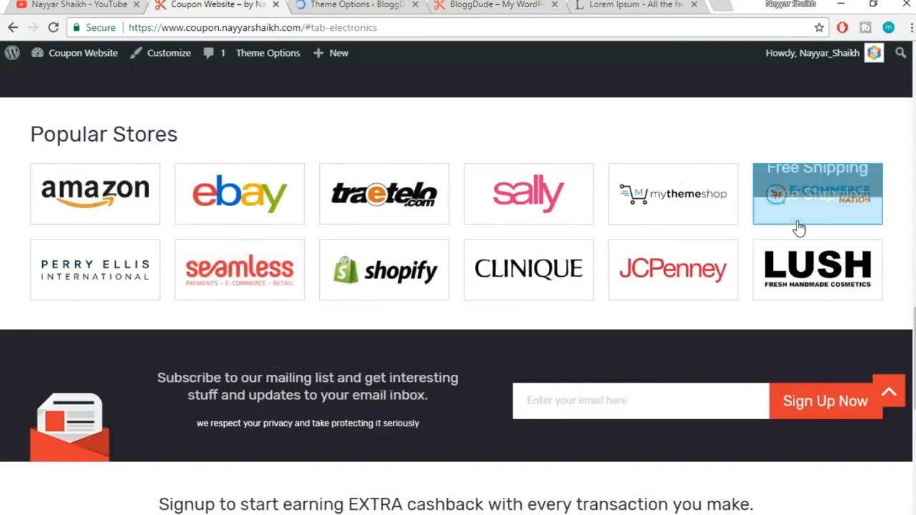
scroll(797, 229, down, 2)
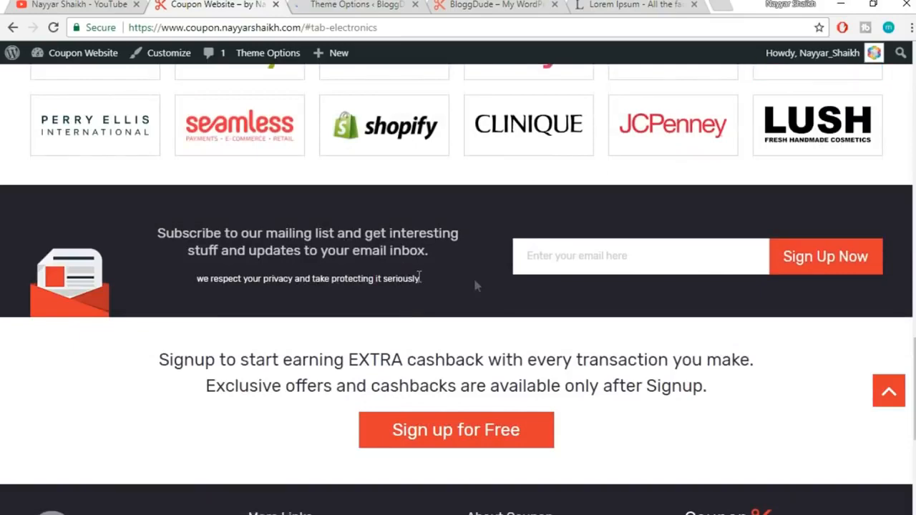
Open the Layout and Subscribe theme settings and compare with the reference site's subscribe section
click(362, 4)
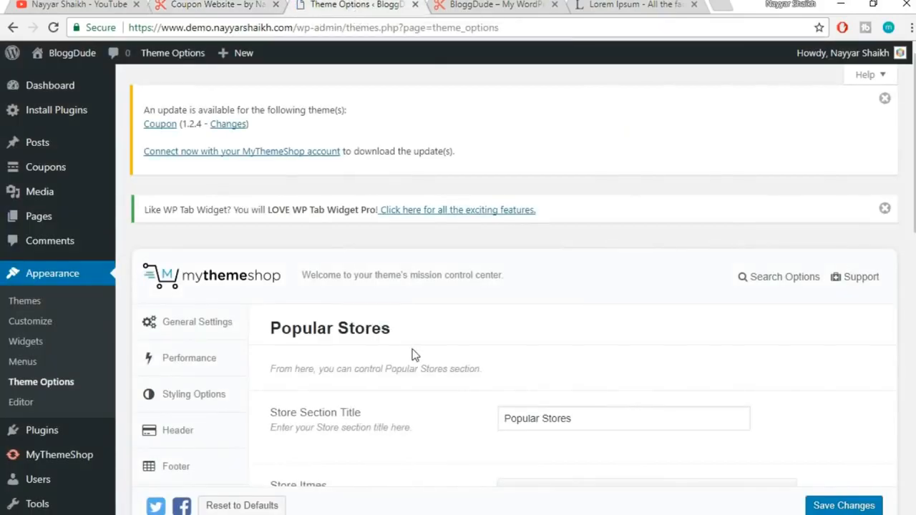
scroll(413, 355, down, 3)
scroll(413, 355, down, 2)
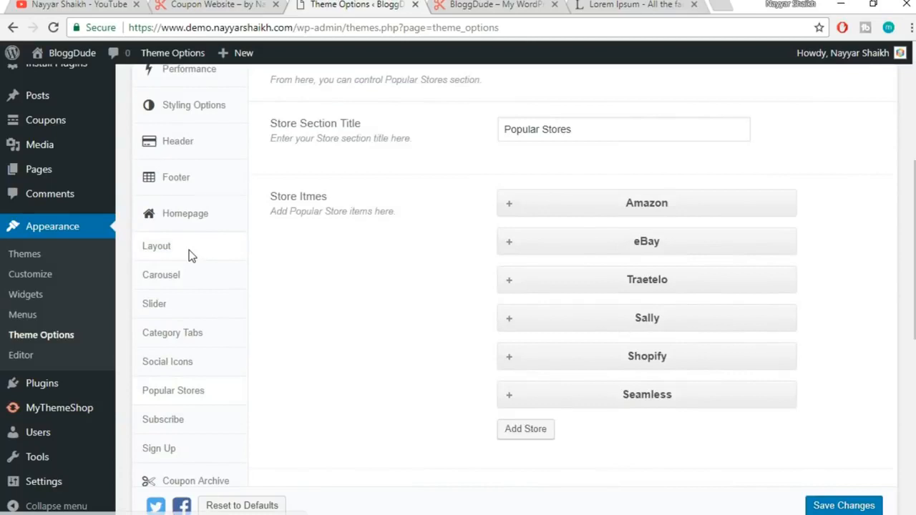
click(189, 248)
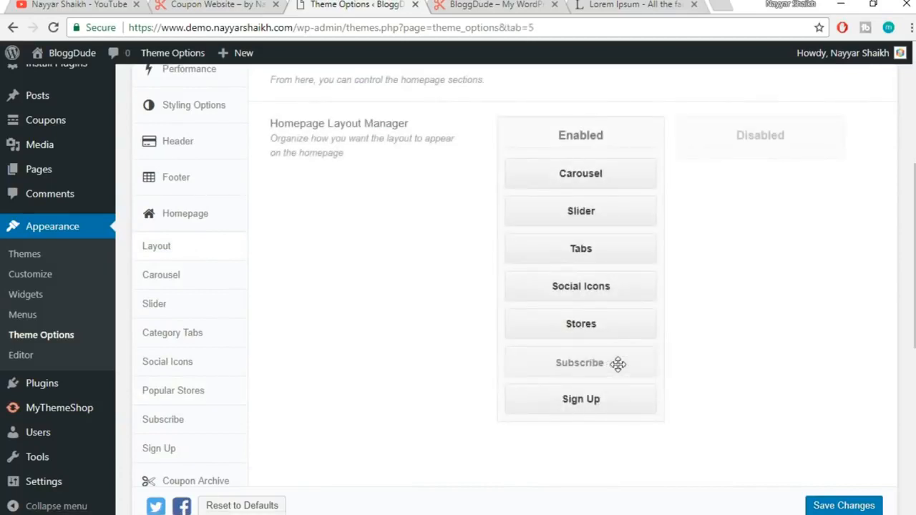
scroll(277, 328, down, 2)
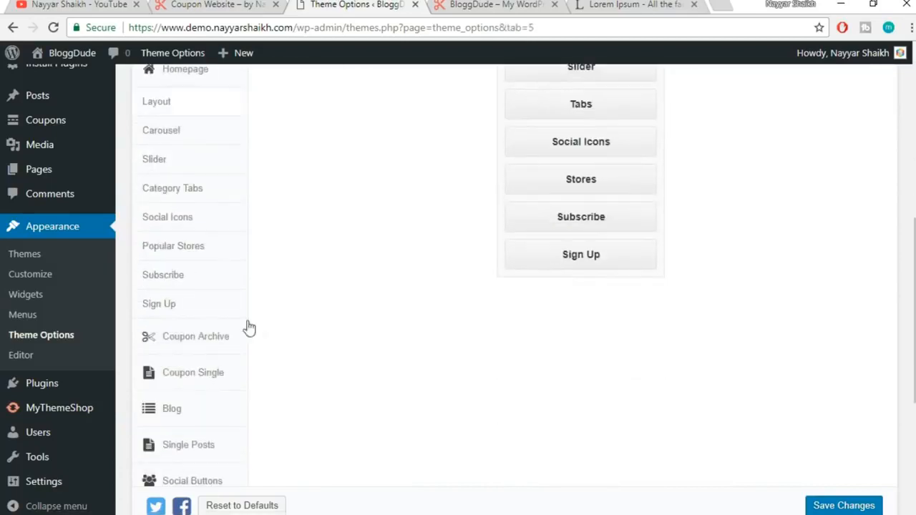
click(196, 279)
scroll(461, 363, up, 4)
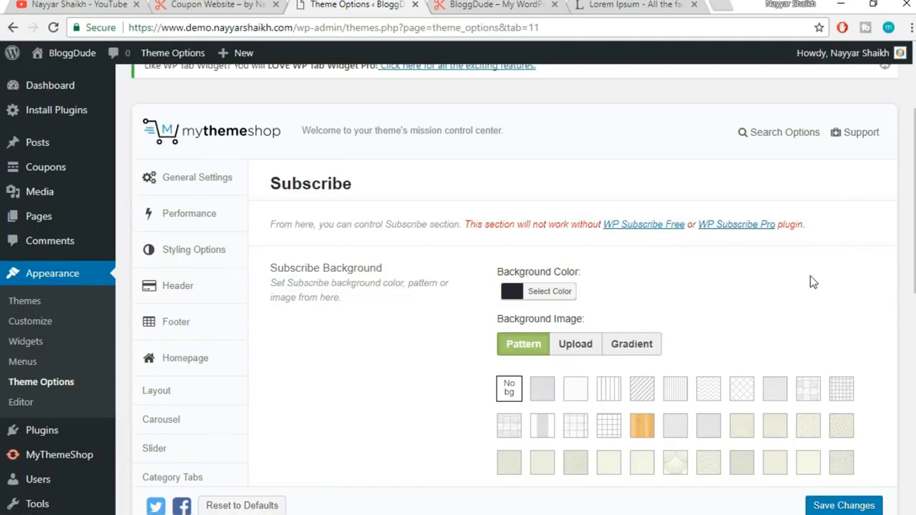
click(196, 4)
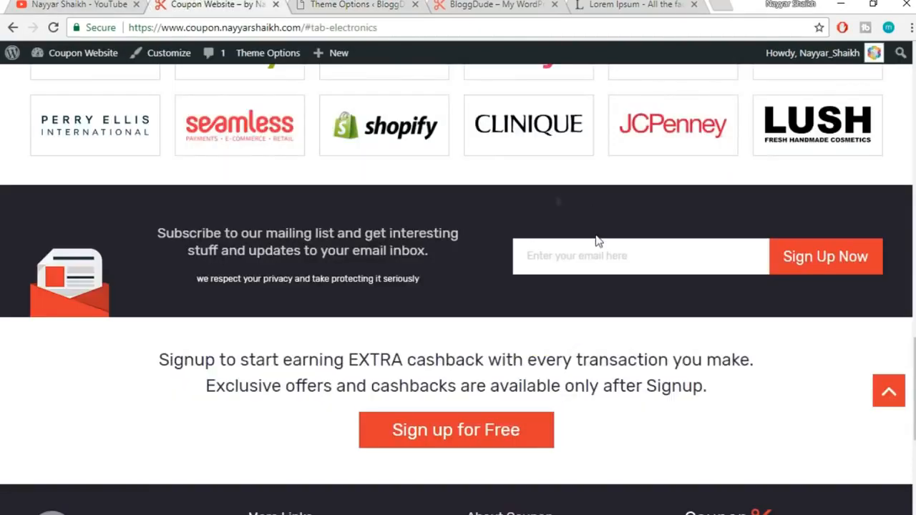
drag(181, 217, 912, 259)
click(898, 259)
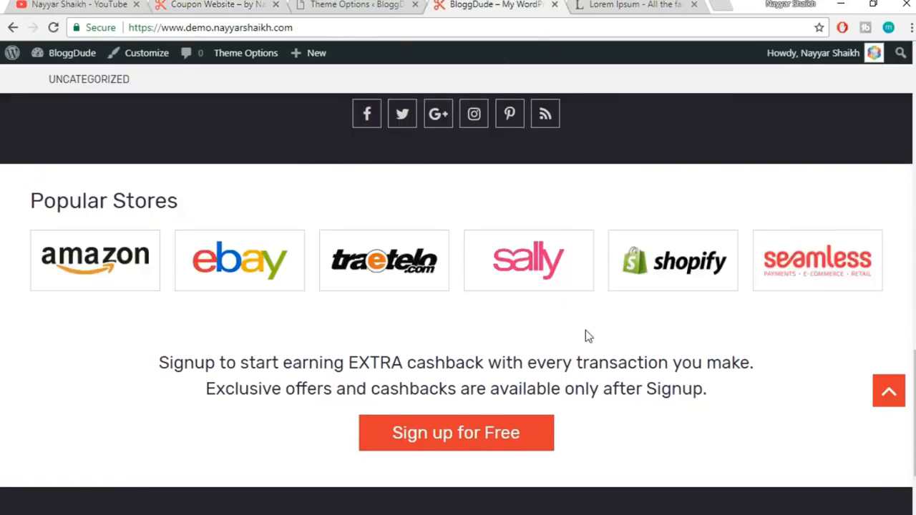
scroll(633, 343, up, 1)
scroll(635, 342, down, 3)
scroll(765, 371, up, 2)
Open the Sign Up theme settings and compare with the reference site's cashback sign-up section
click(353, 4)
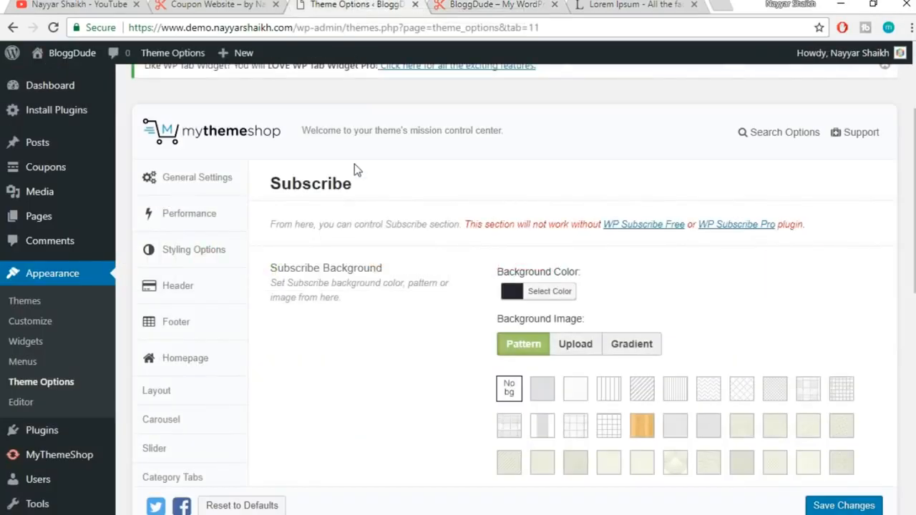
scroll(354, 168, down, 2)
scroll(355, 181, down, 4)
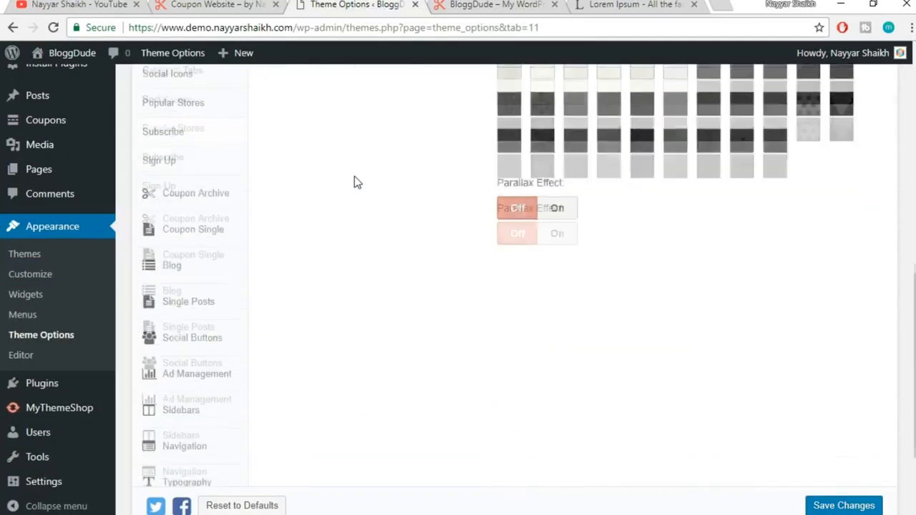
click(182, 166)
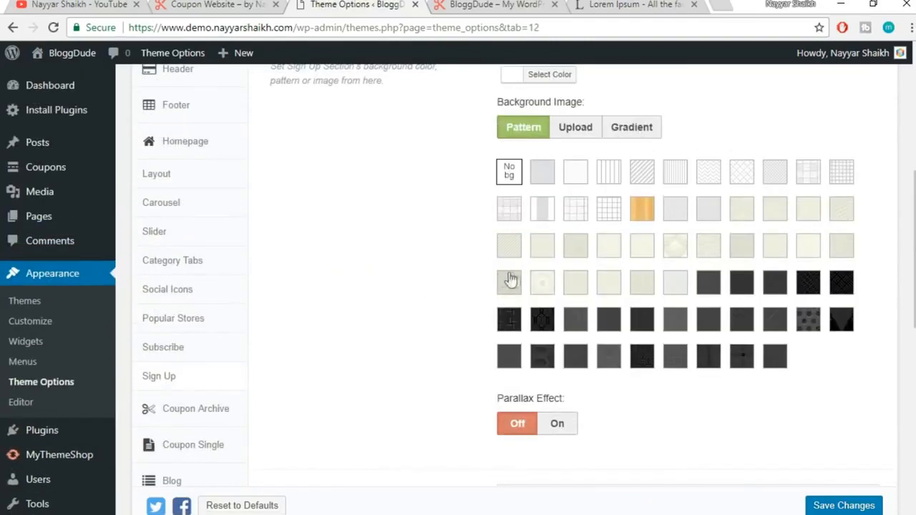
click(215, 4)
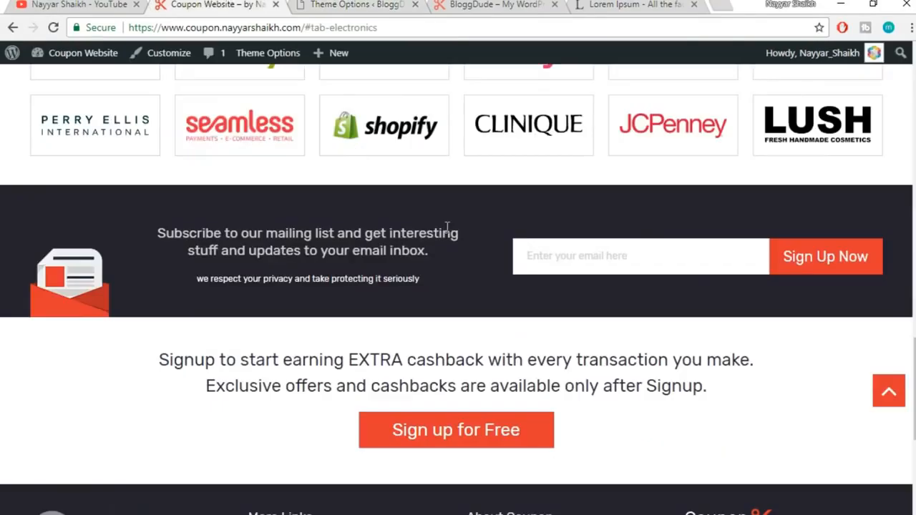
scroll(212, 221, down, 2)
drag(307, 206, 777, 265)
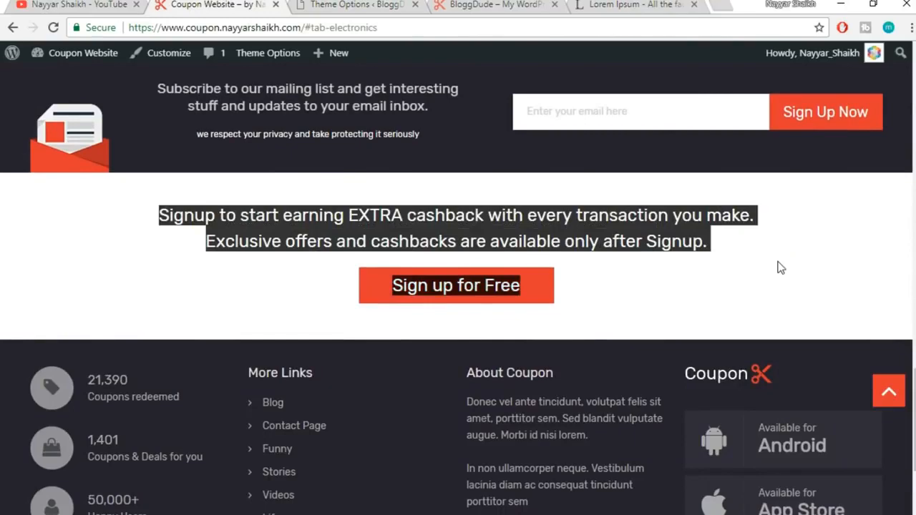
click(429, 287)
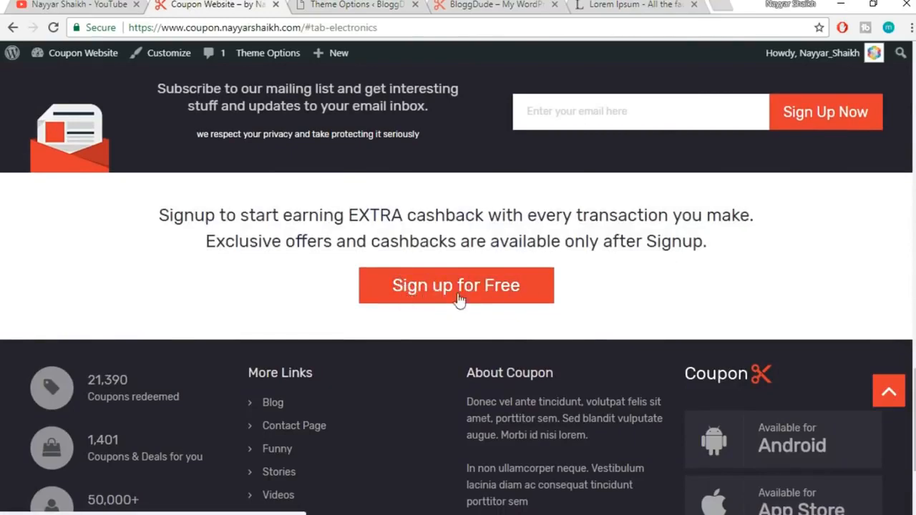
click(401, 4)
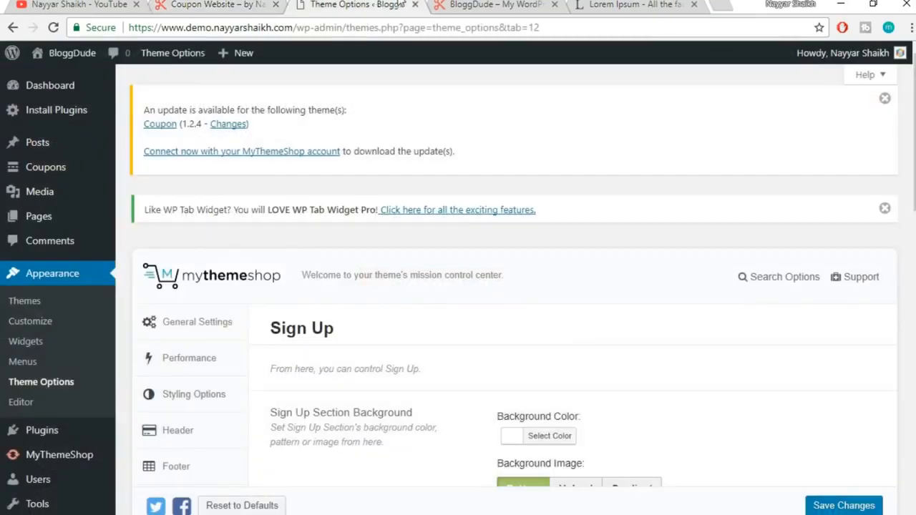
scroll(618, 171, down, 5)
scroll(617, 171, up, 5)
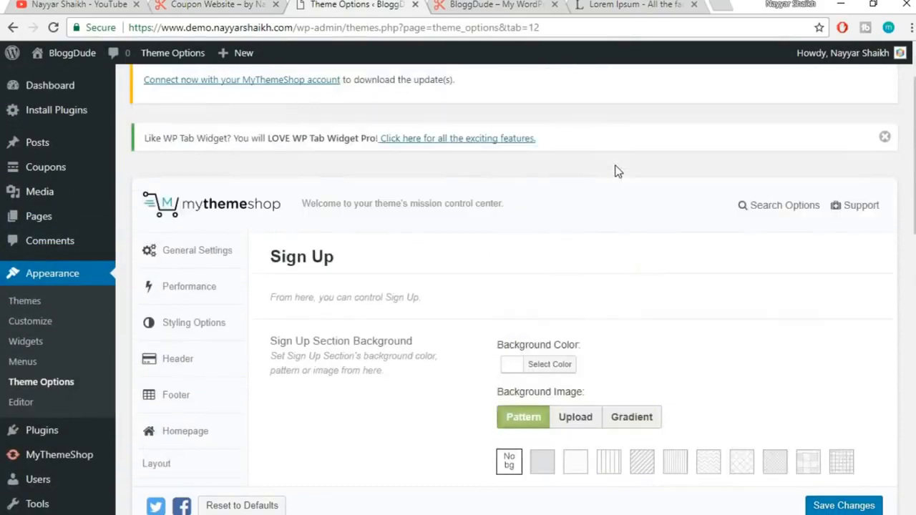
click(218, 4)
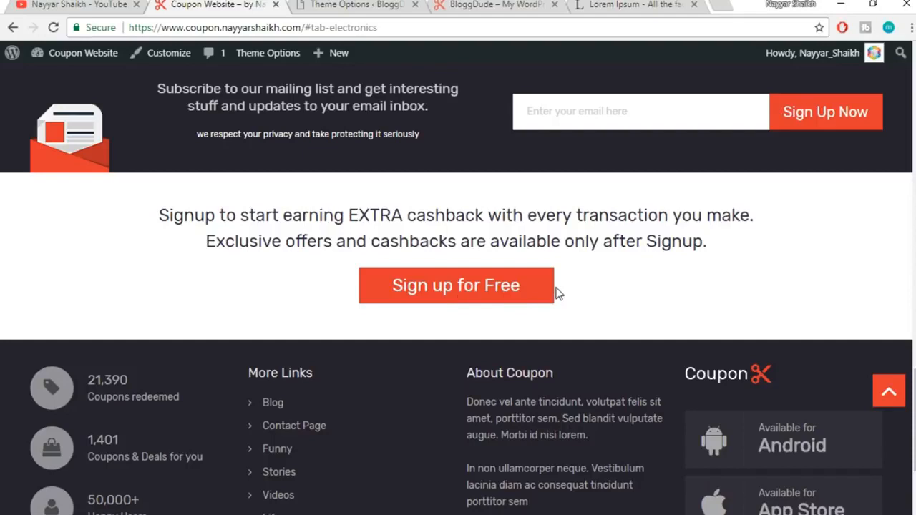
In General Settings, enable Membership 'Anyone can register' and save the changes
click(363, 4)
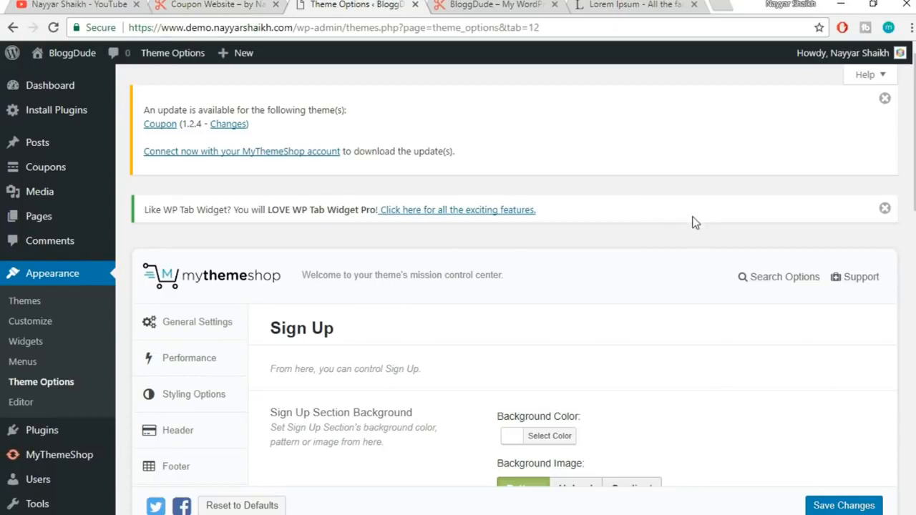
scroll(692, 222, down, 2)
click(43, 487)
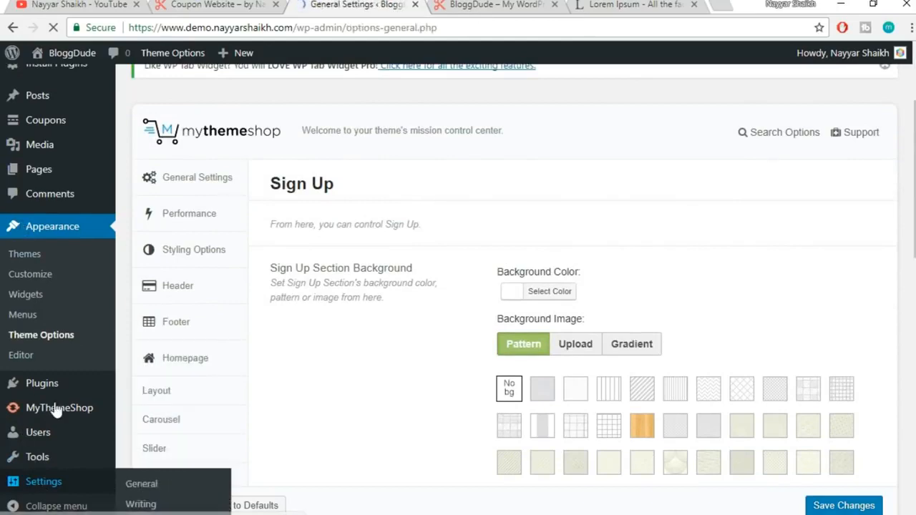
scroll(628, 279, down, 2)
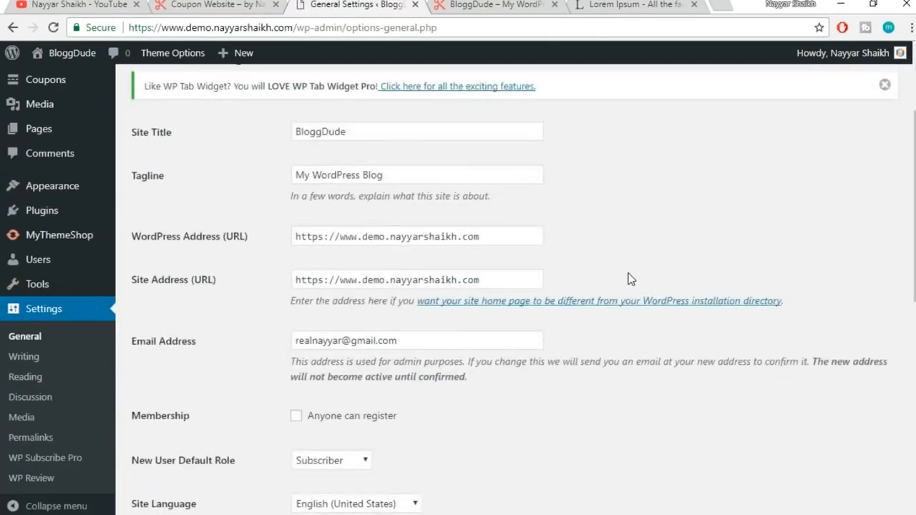
scroll(628, 279, down, 2)
drag(133, 278, 198, 276)
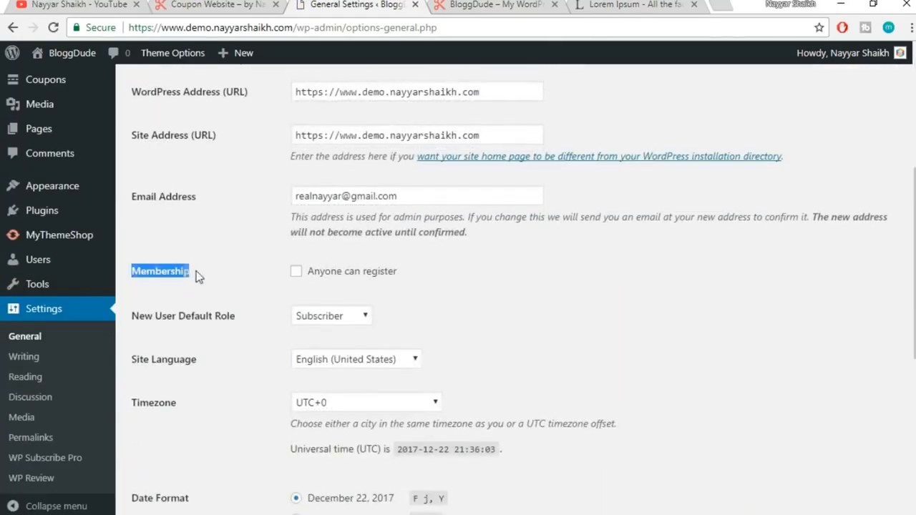
click(212, 278)
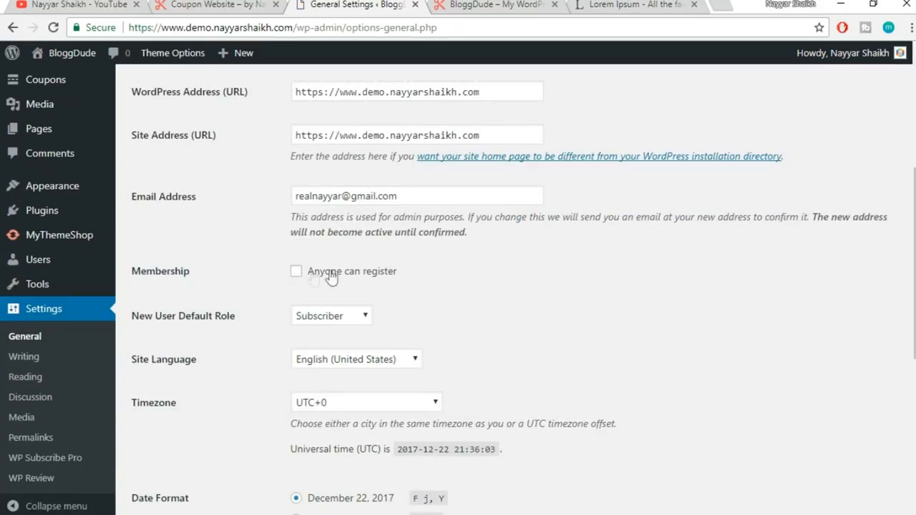
click(296, 273)
scroll(486, 277, down, 4)
scroll(486, 277, down, 2)
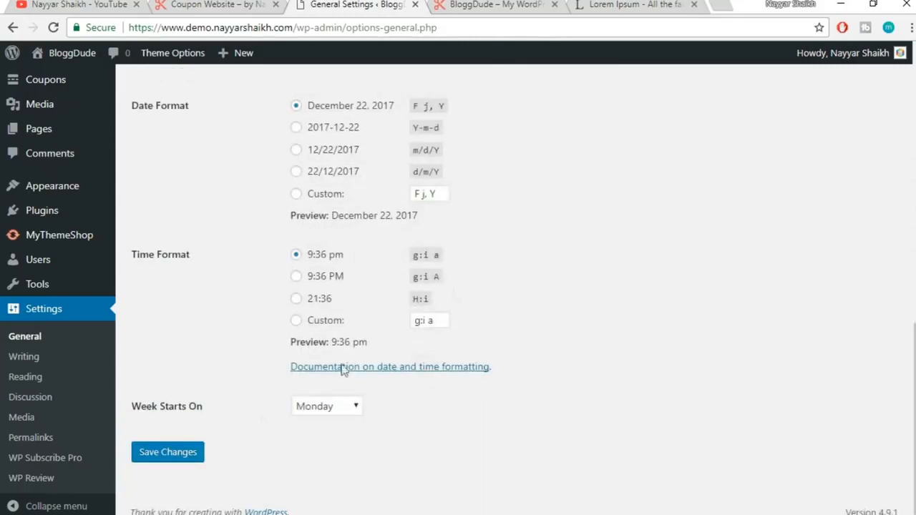
click(193, 453)
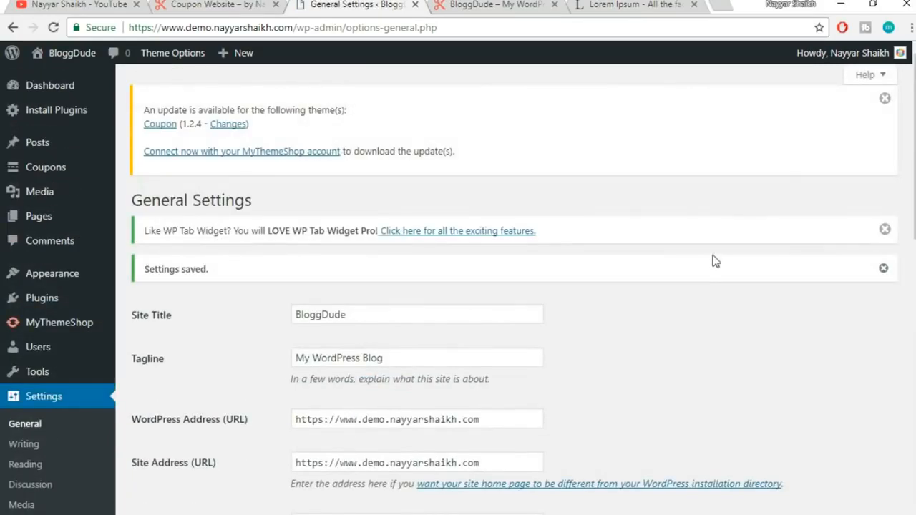
scroll(743, 256, down, 8)
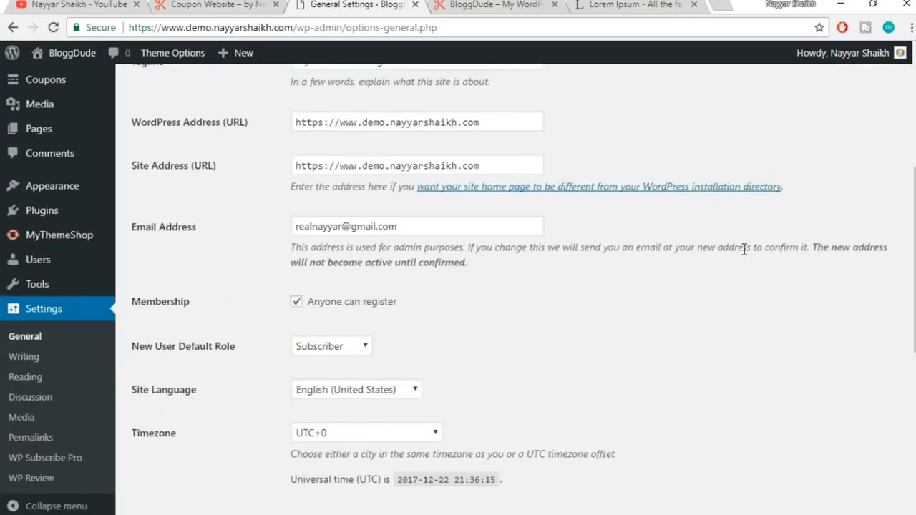
scroll(415, 152, up, 8)
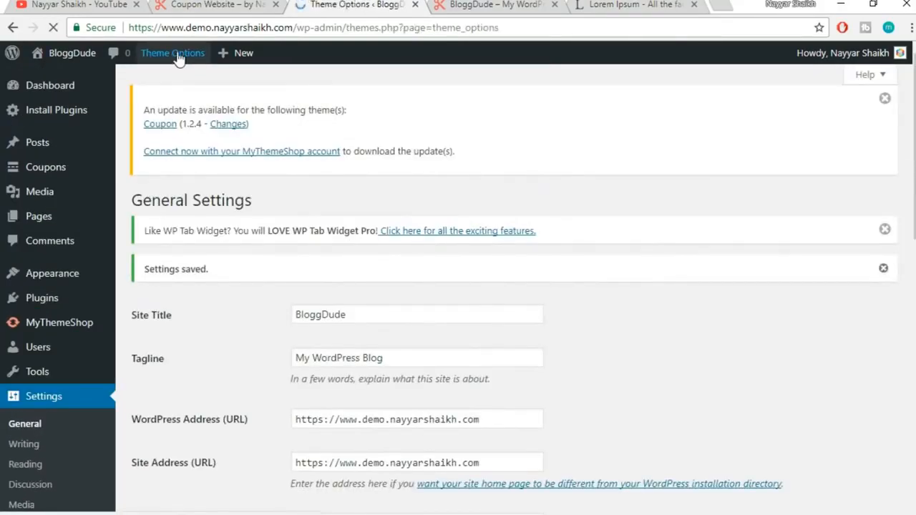
Open the Sign Up theme options and compare the Sign Up Title with the live site's sign-up message
scroll(703, 179, down, 5)
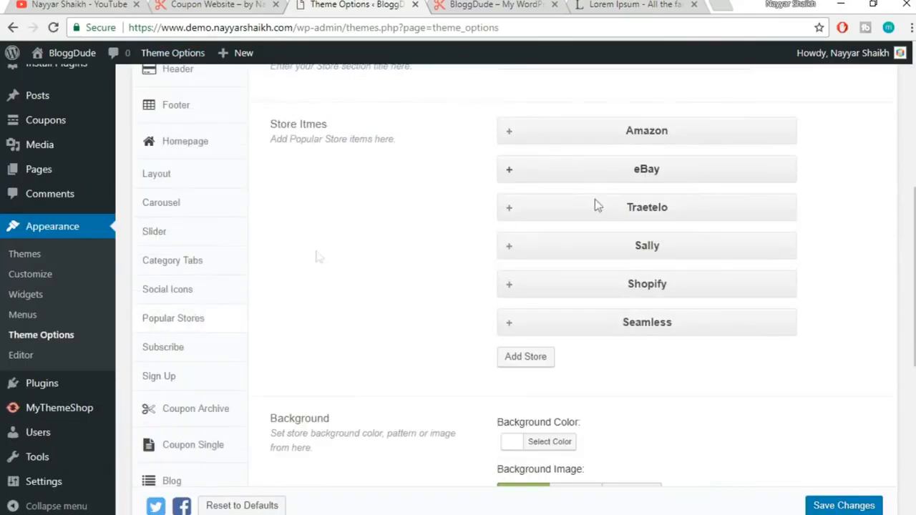
click(180, 385)
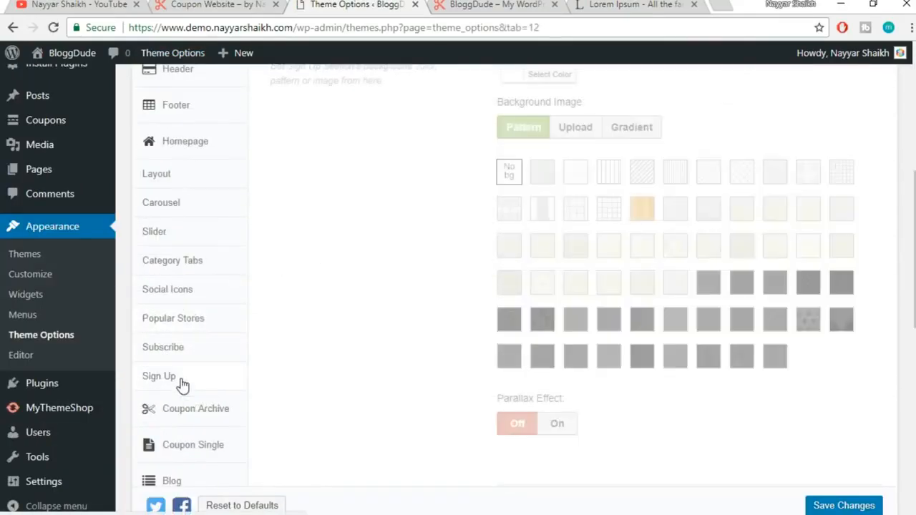
scroll(838, 190, up, 3)
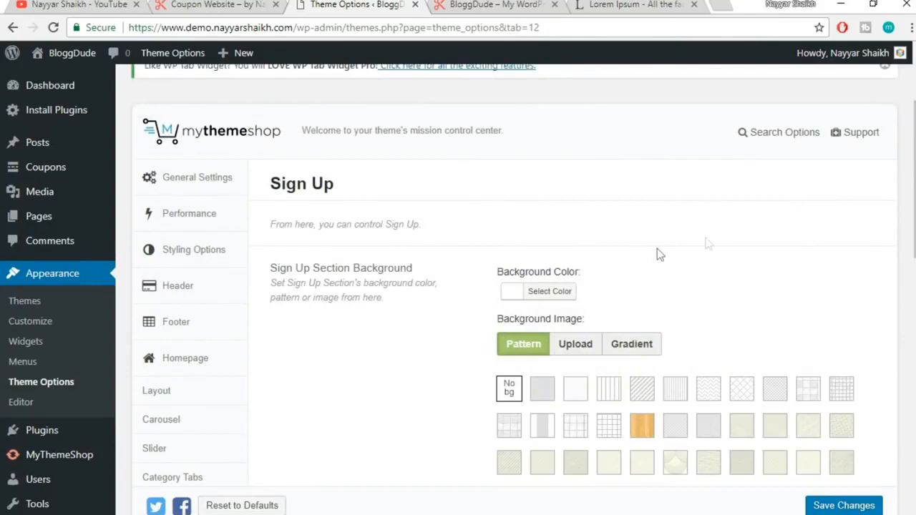
scroll(799, 228, down, 6)
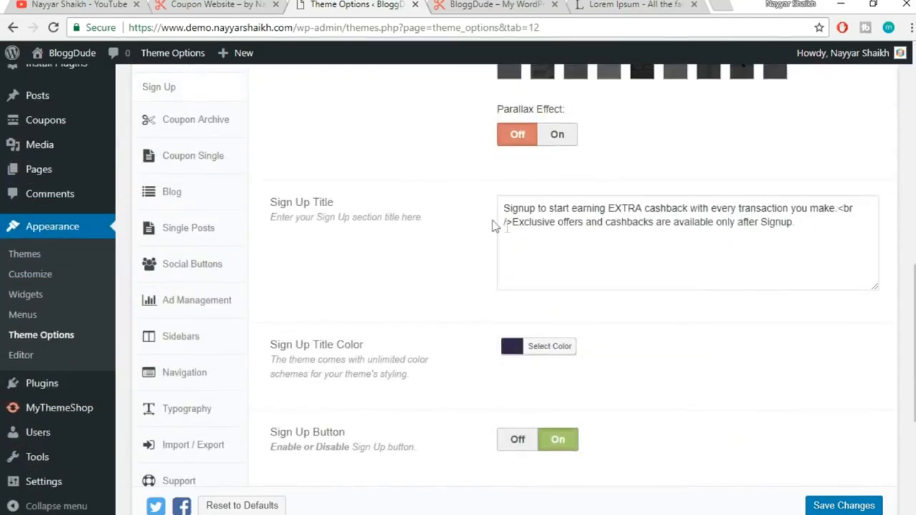
drag(855, 233, 487, 215)
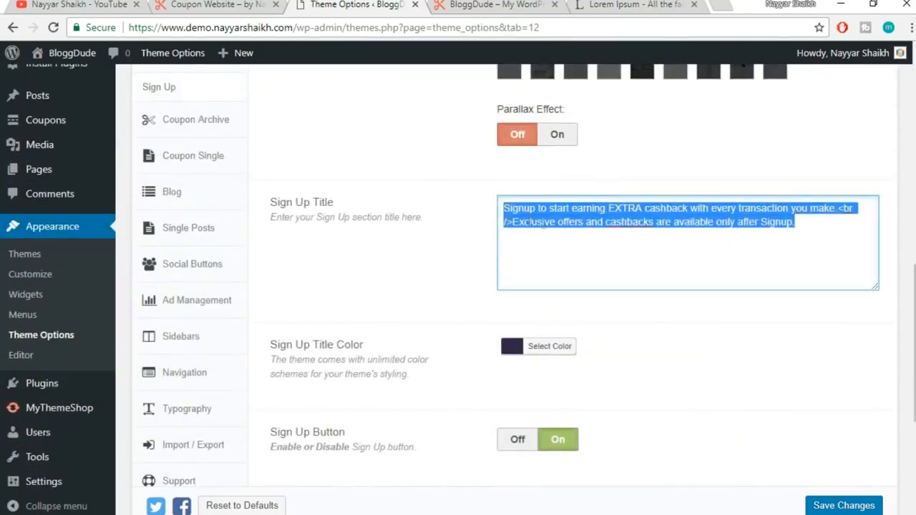
click(587, 226)
click(258, 4)
drag(184, 214, 652, 236)
click(665, 236)
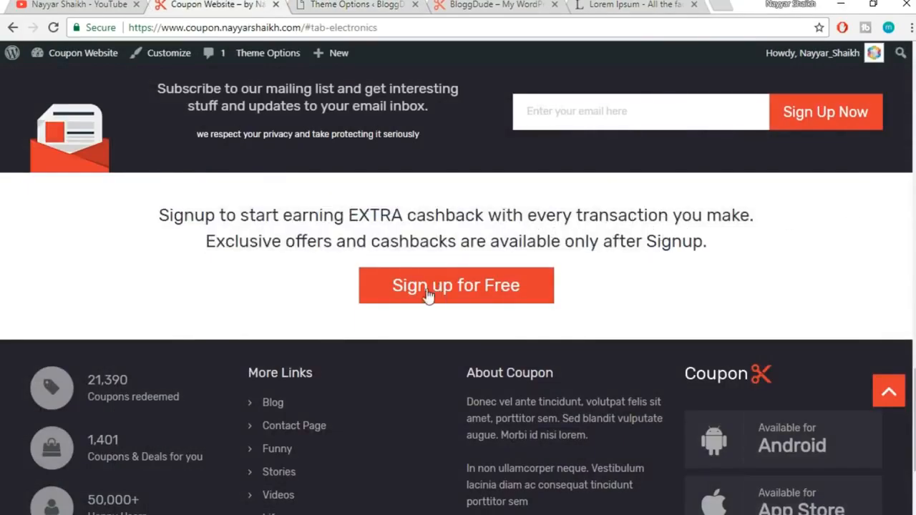
Review the Sign Up button text and its placeholder # URL, then view the front-end homepage
click(390, 9)
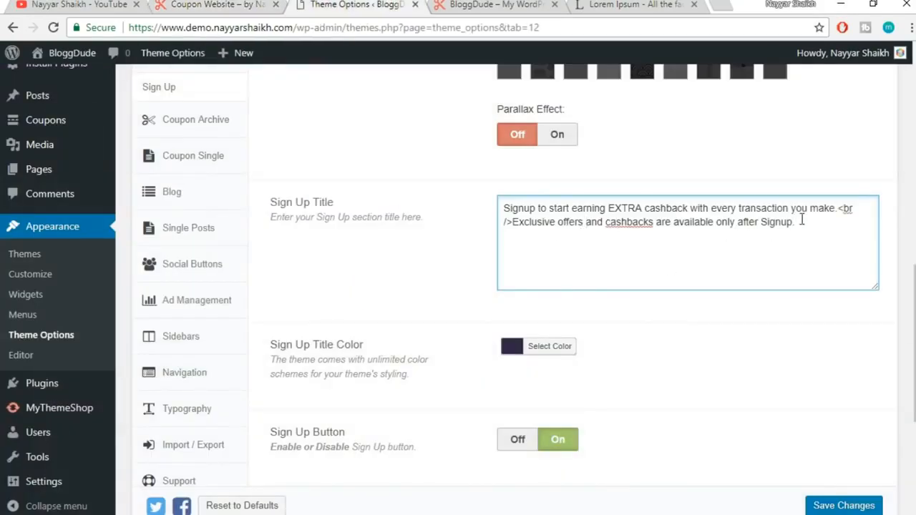
scroll(816, 239, down, 4)
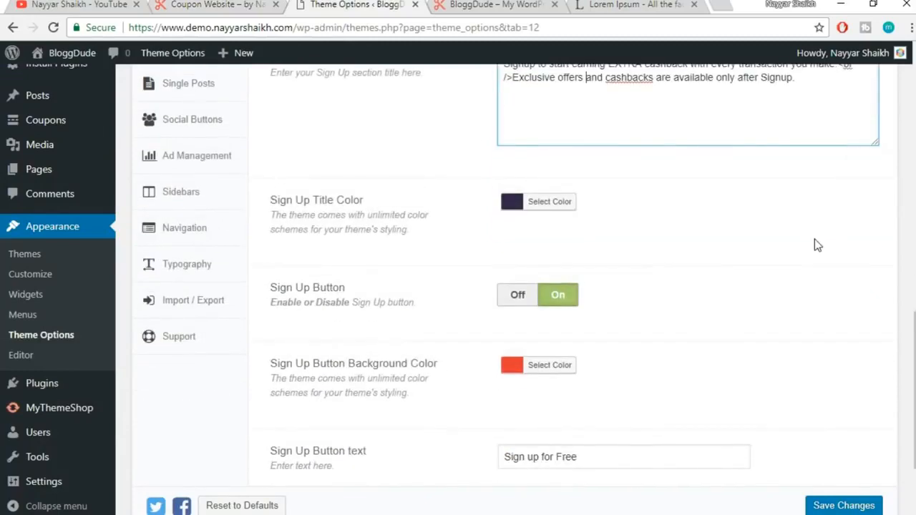
drag(619, 317, 453, 333)
click(518, 351)
drag(542, 399, 462, 403)
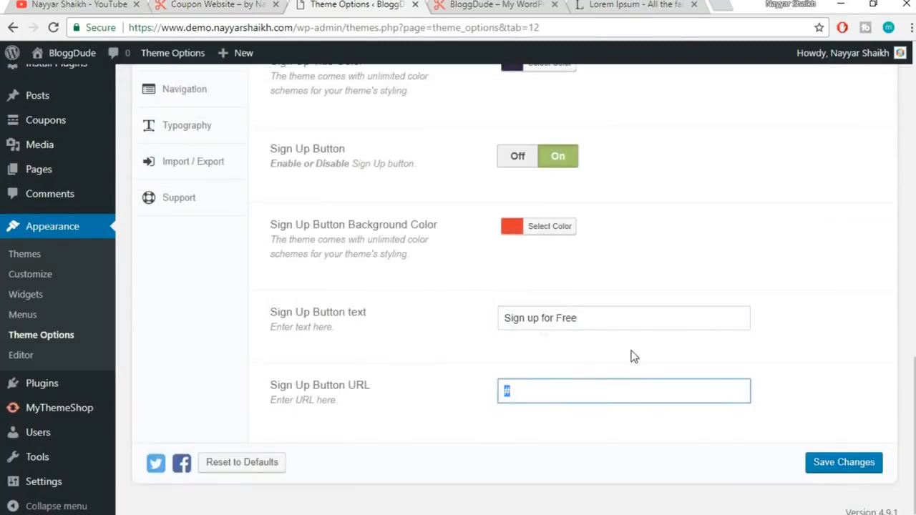
click(449, 4)
scroll(650, 259, up, 10)
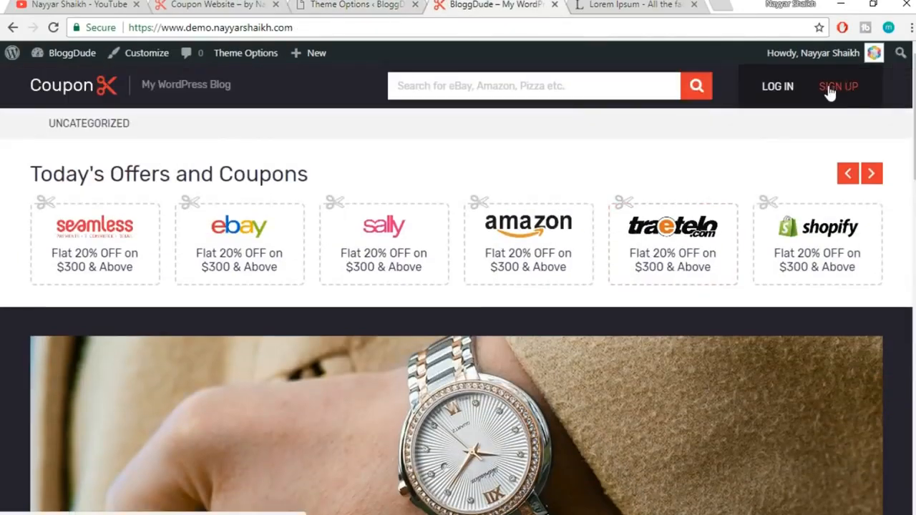
Copy the header SIGN UP link (wp-login.php?action=register) into the Sign Up Button URL and save
right_click(830, 92)
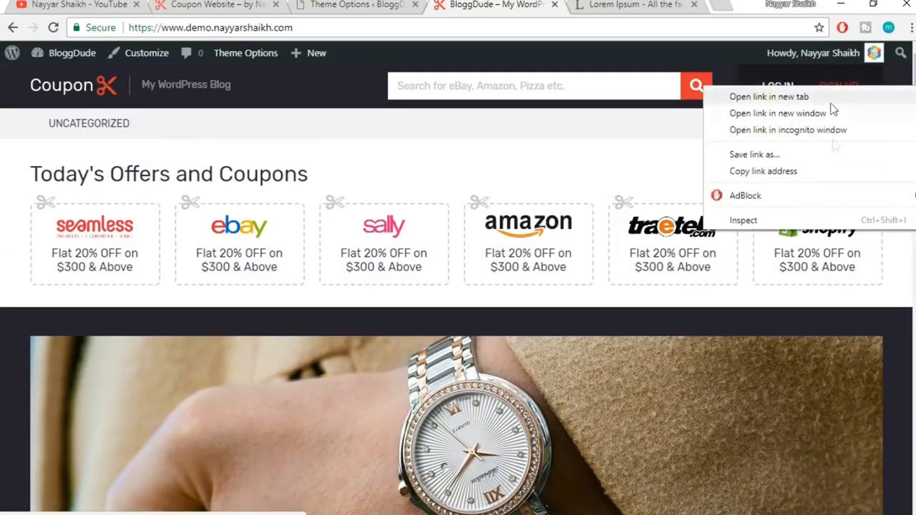
click(822, 172)
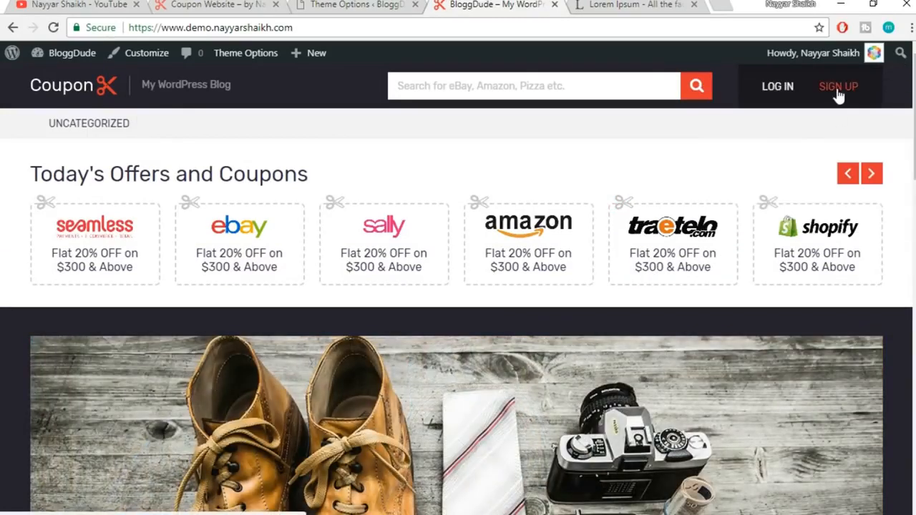
right_click(839, 96)
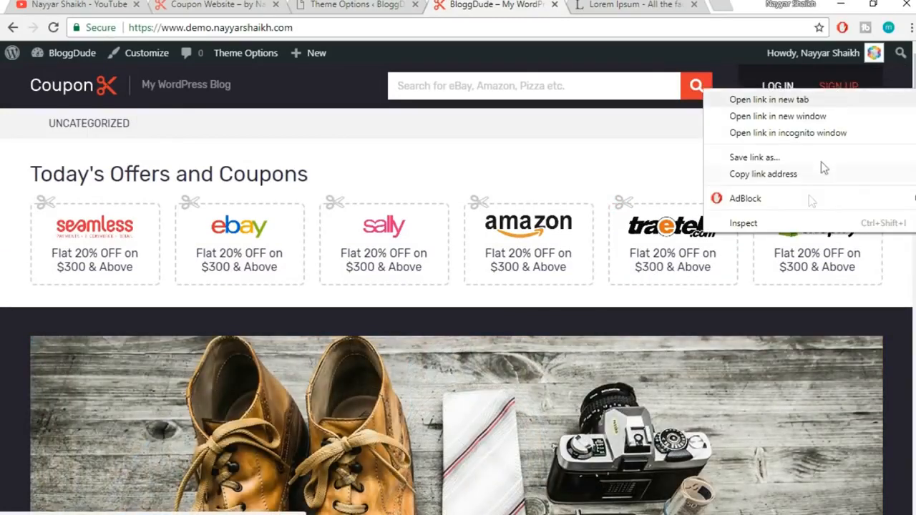
click(808, 175)
click(301, 4)
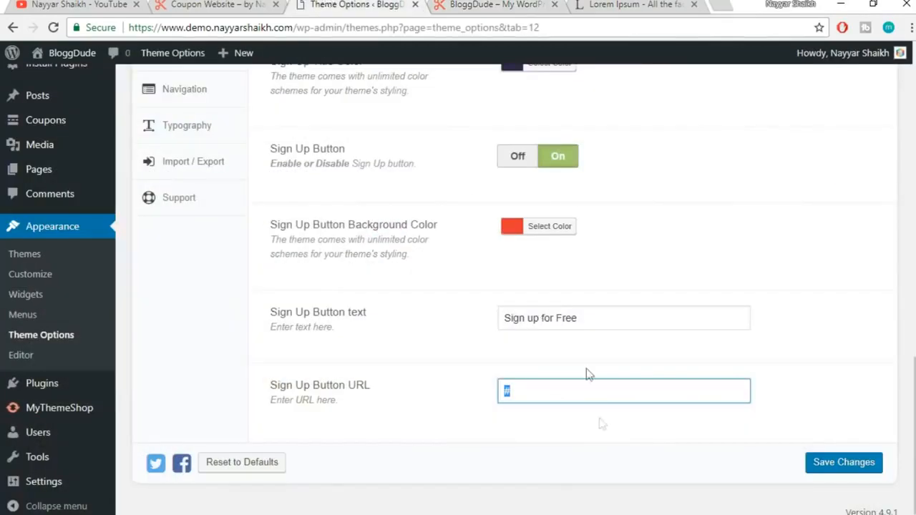
key(ctrl+v)
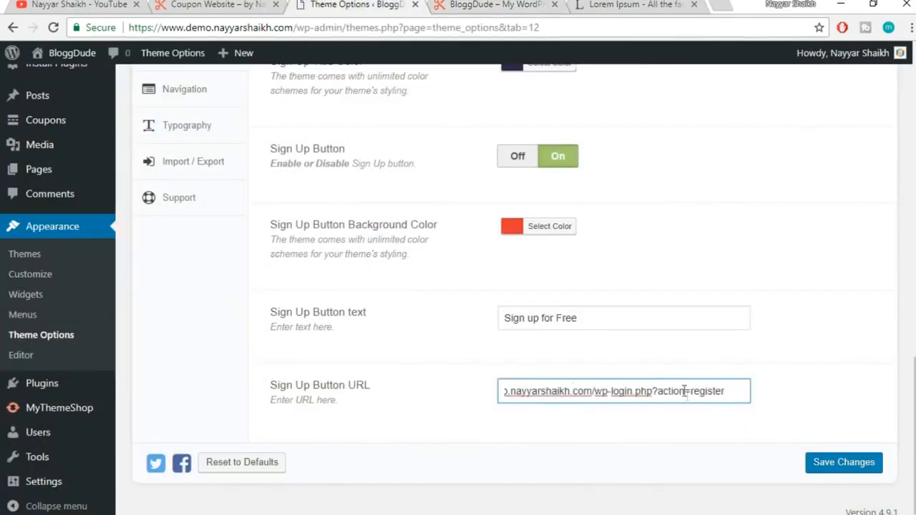
click(847, 466)
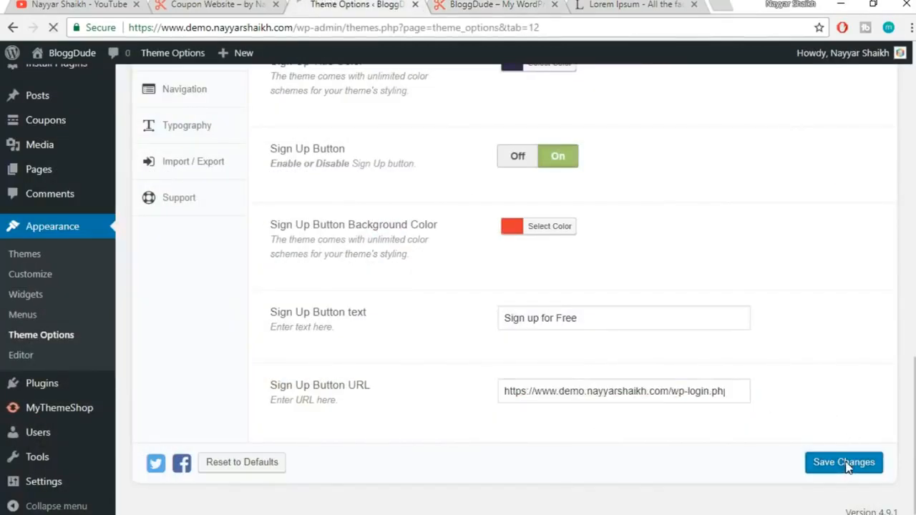
Reload the front-end homepage to check the 'Sign up for Free' button
click(477, 10)
click(487, 22)
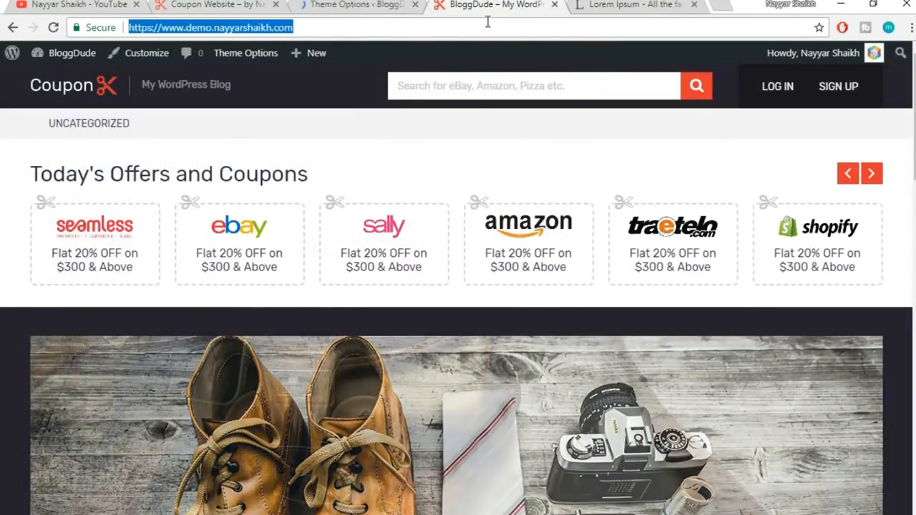
key(Return)
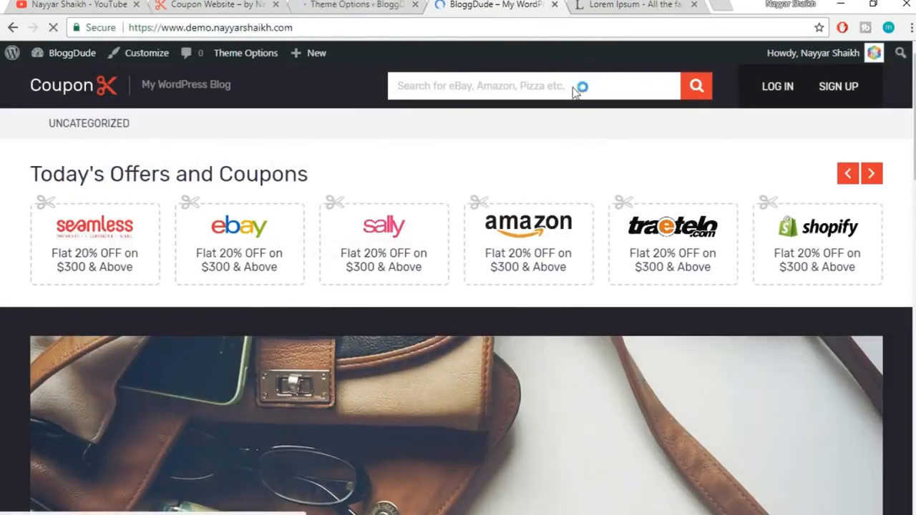
scroll(632, 180, down, 15)
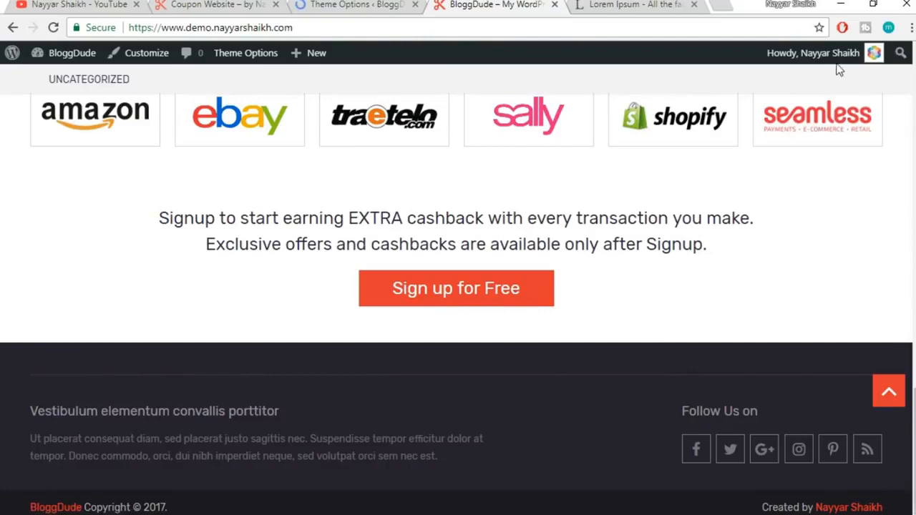
Scroll through the reference coupon site's sign-up area, then scroll the Sign Up settings in Theme Options
click(228, 4)
scroll(733, 231, down, 3)
scroll(735, 237, up, 15)
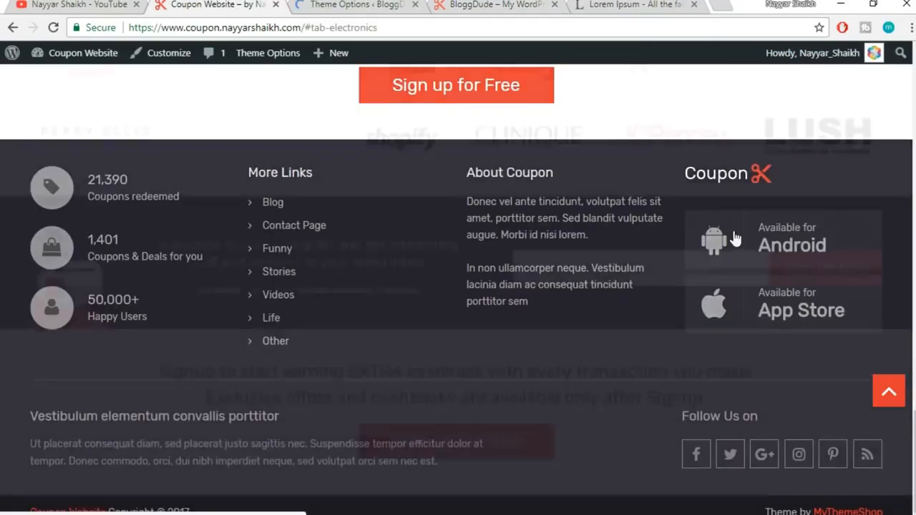
scroll(734, 231, up, 5)
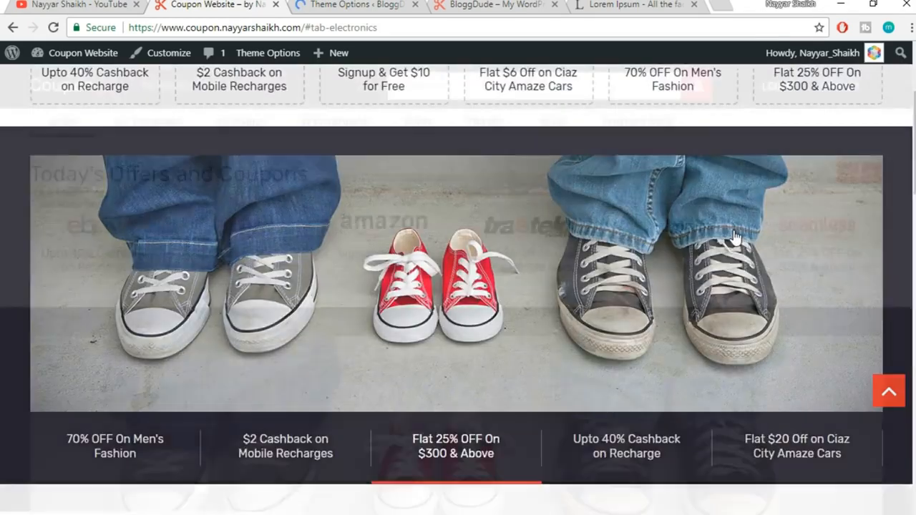
scroll(736, 237, down, 15)
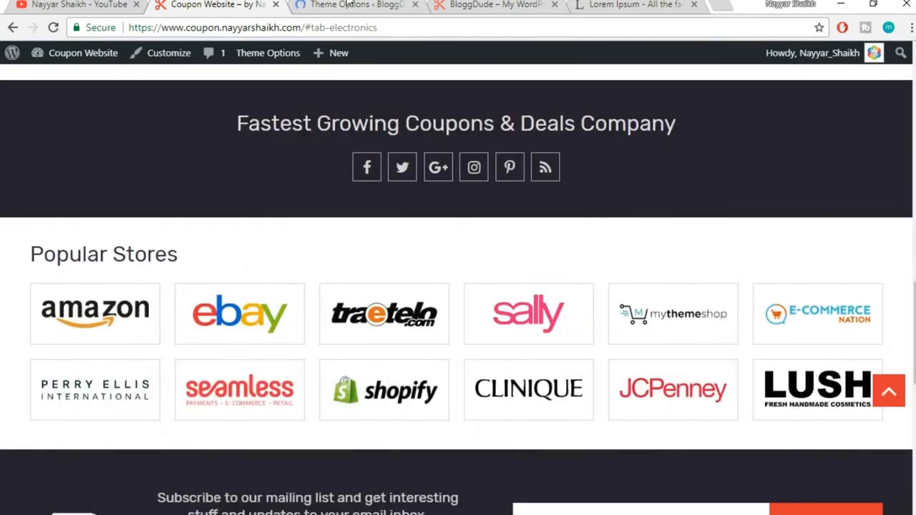
scroll(641, 255, down, 8)
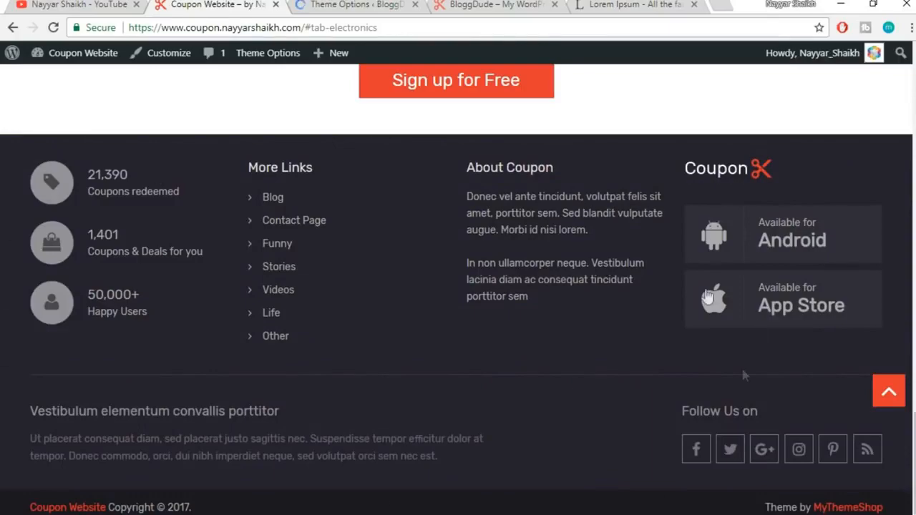
scroll(532, 328, up, 5)
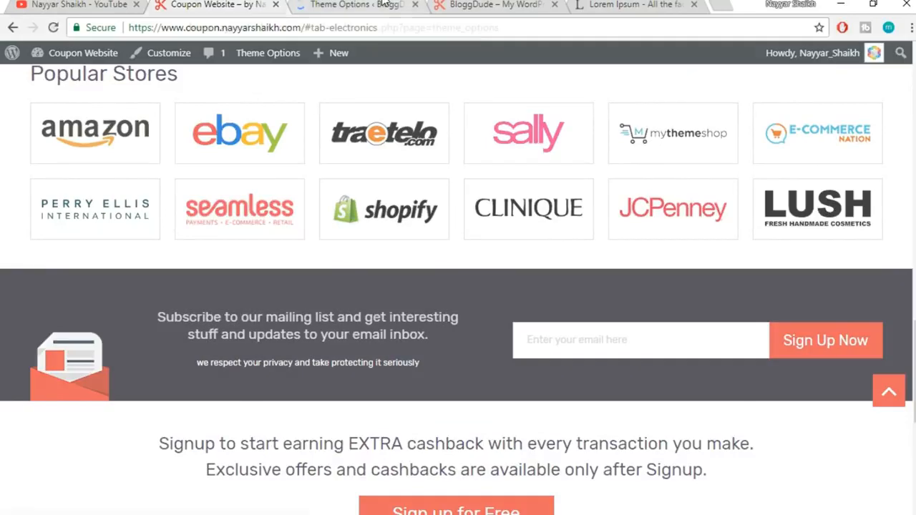
click(354, 5)
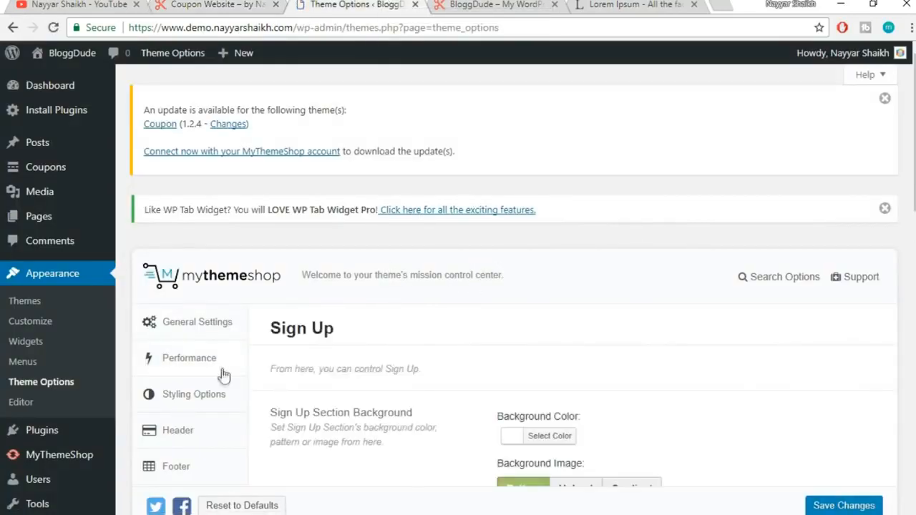
scroll(225, 383, down, 5)
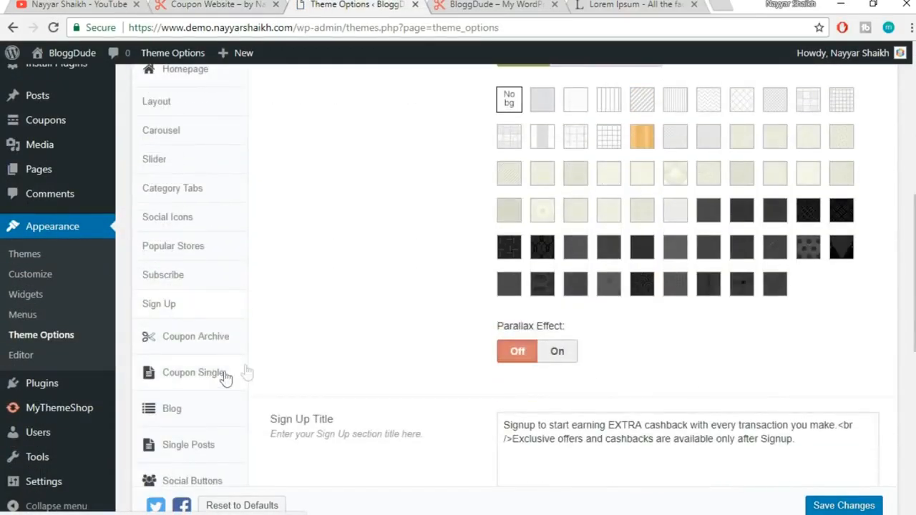
scroll(225, 380, down, 1)
Open the Coupon Archive settings and load the live site's /coupons archive page for comparison
click(194, 275)
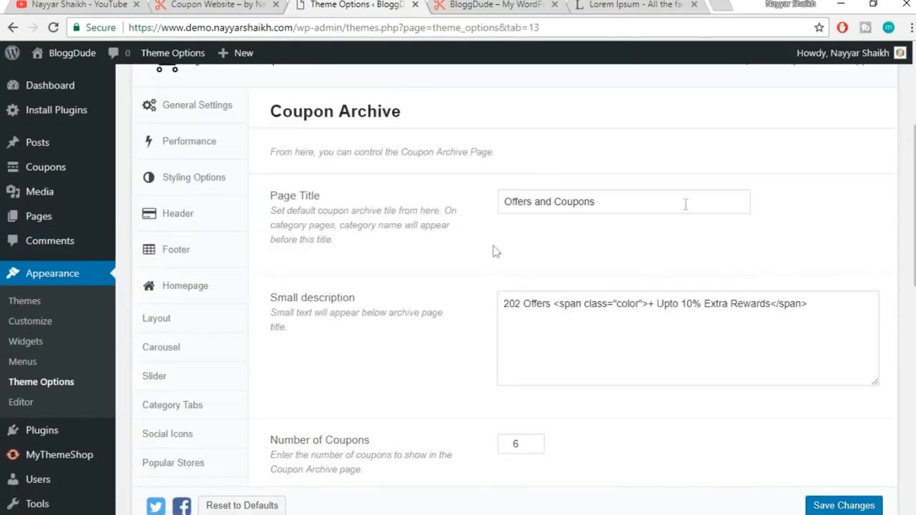
click(474, 4)
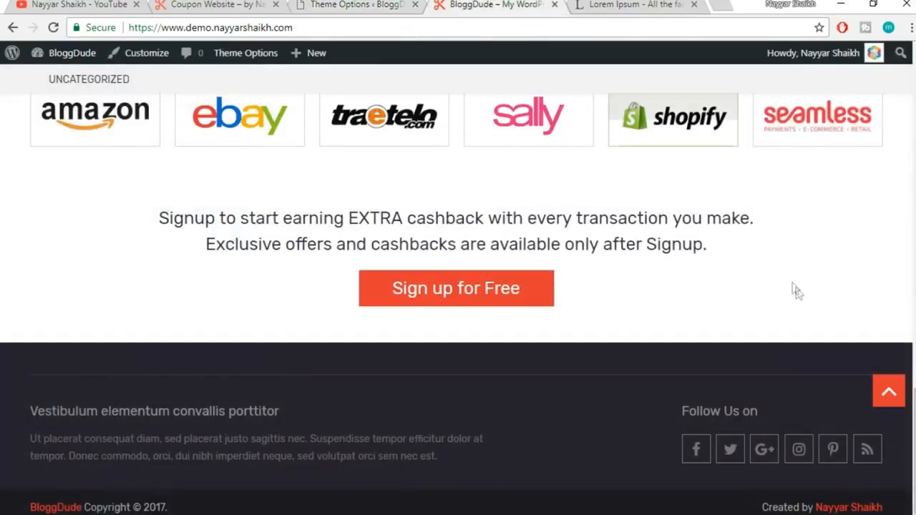
scroll(901, 390, up, 7)
click(899, 389)
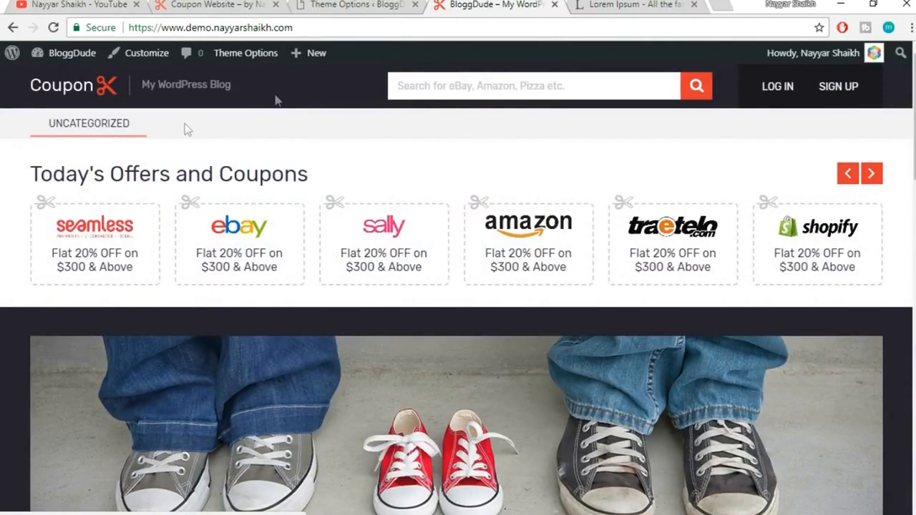
click(315, 27)
click(328, 21)
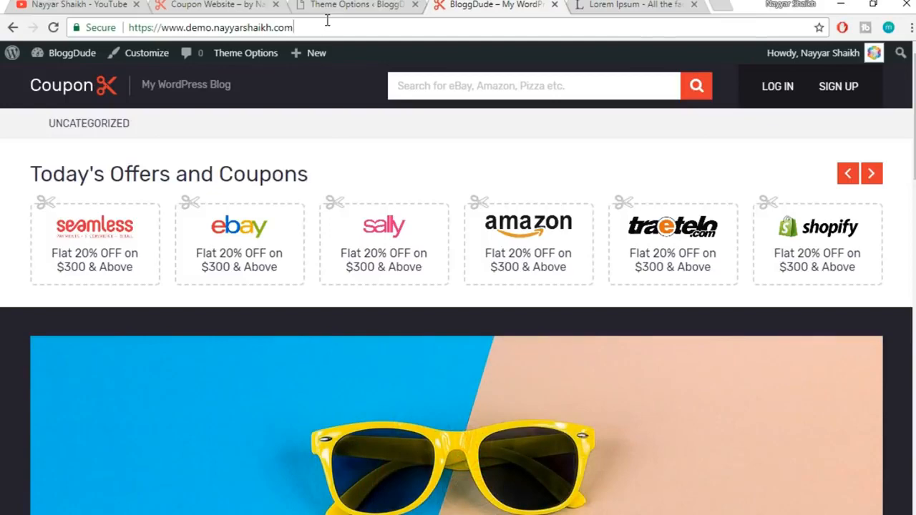
text(/coupons)
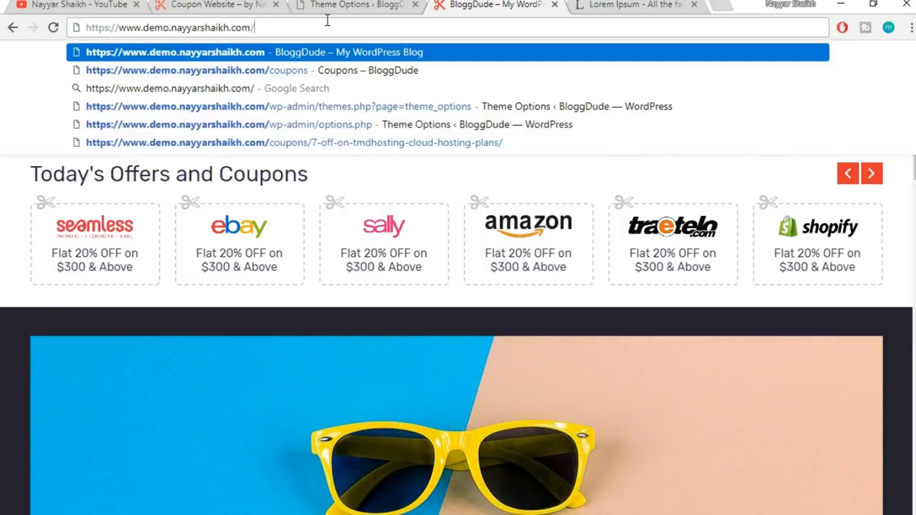
key(Return)
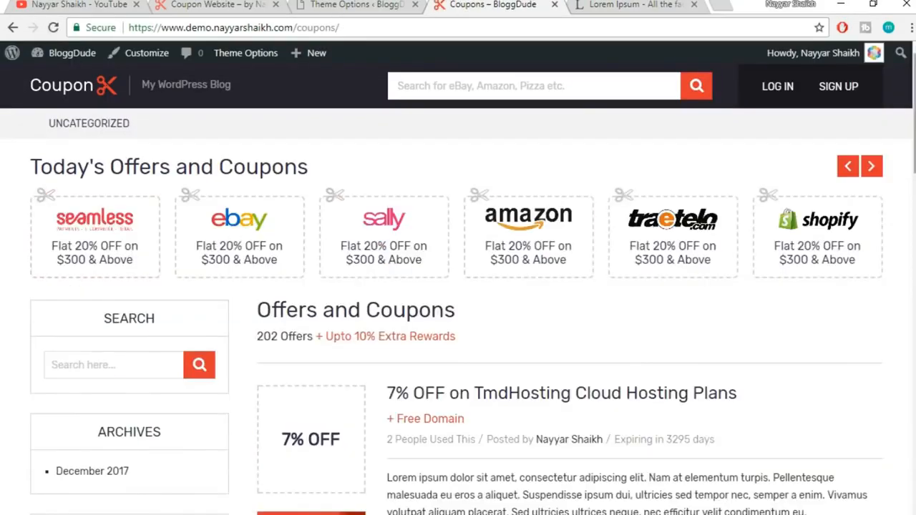
scroll(458, 300, down, 2)
scroll(459, 301, up, 1)
scroll(459, 301, down, 1)
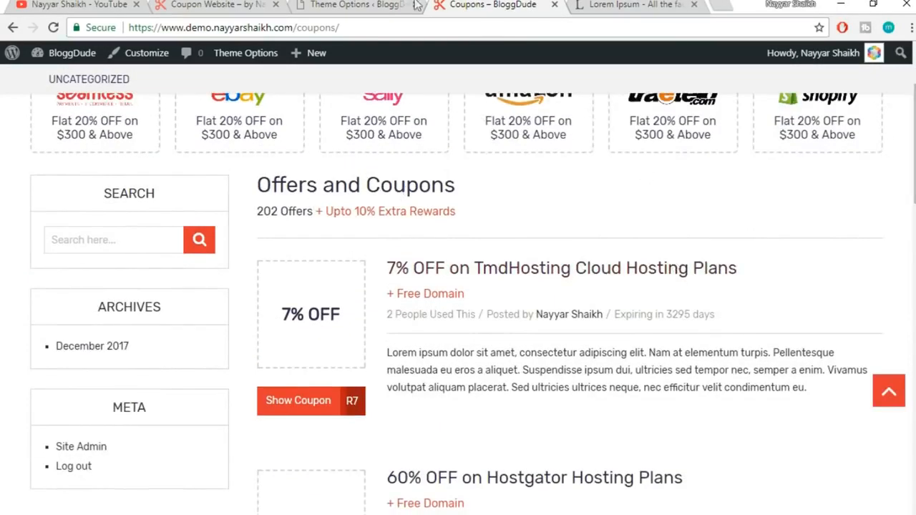
Change the Coupon Archive Page Title to 'Coupons & Deals'
click(378, 4)
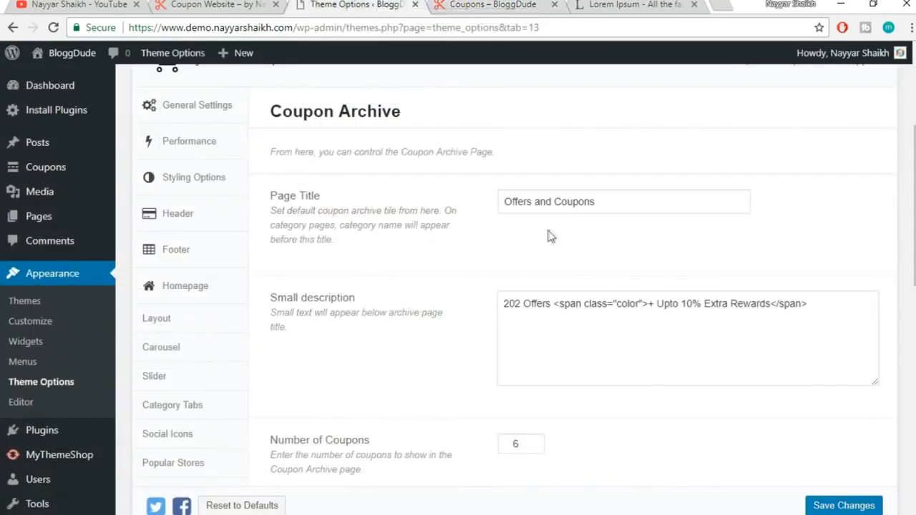
triple_click(649, 204)
click(596, 237)
click(447, 4)
drag(479, 185, 256, 185)
click(318, 188)
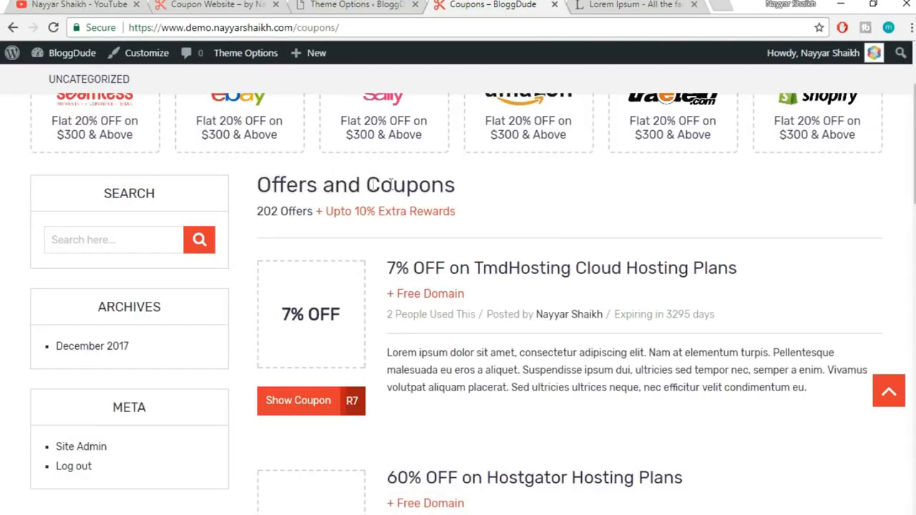
click(384, 4)
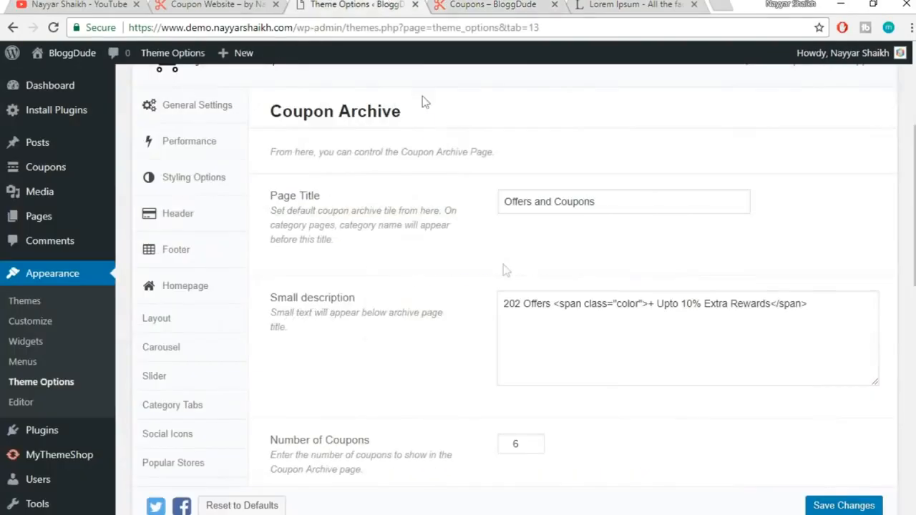
triple_click(614, 199)
text(Coupons & Deals)
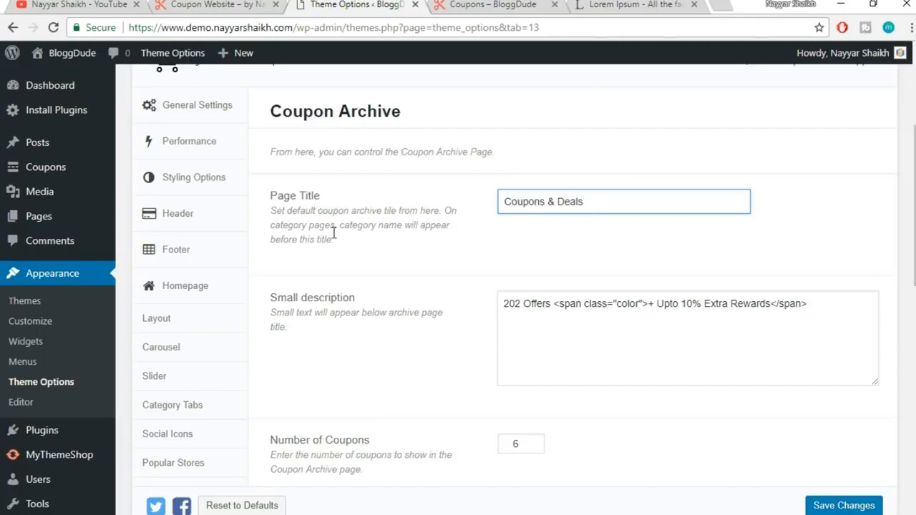
Edit the small description, replacing '202 Offers' with '104 Coupons'
click(449, 4)
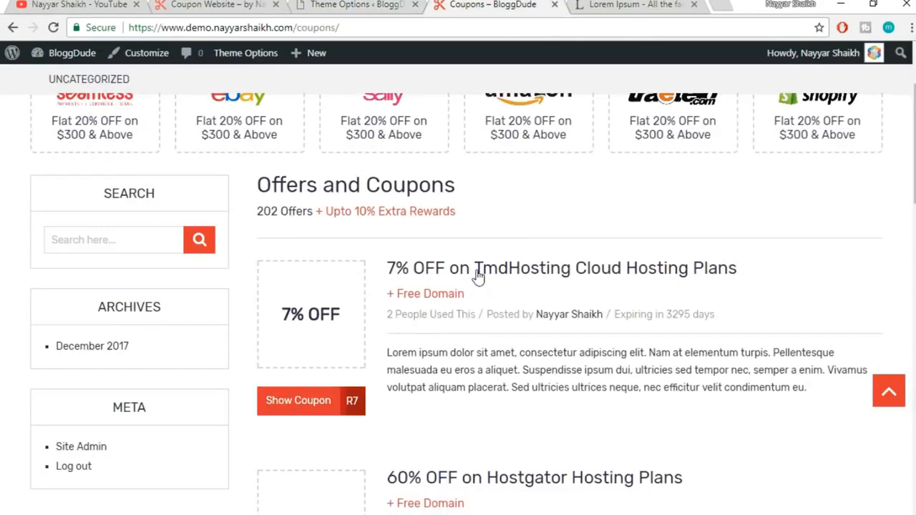
drag(259, 217, 298, 216)
click(317, 225)
click(390, 7)
drag(521, 301, 451, 309)
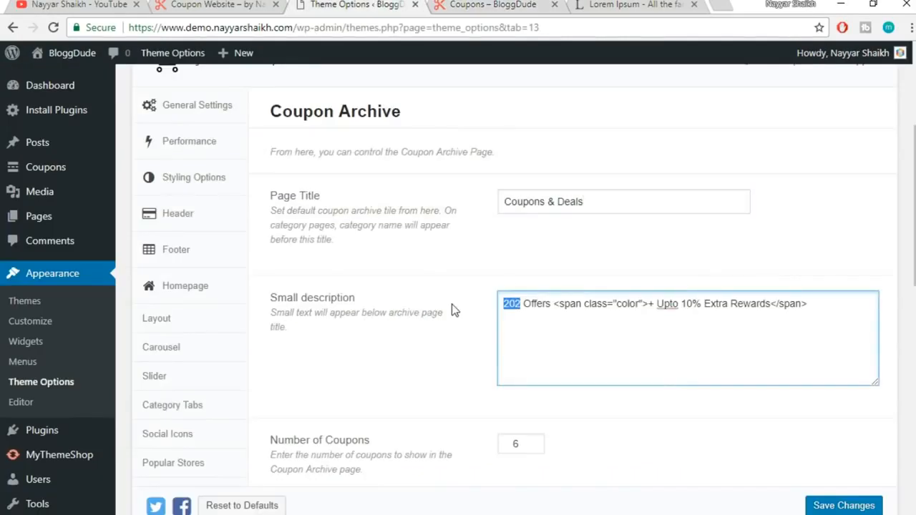
text(1)
text(45)
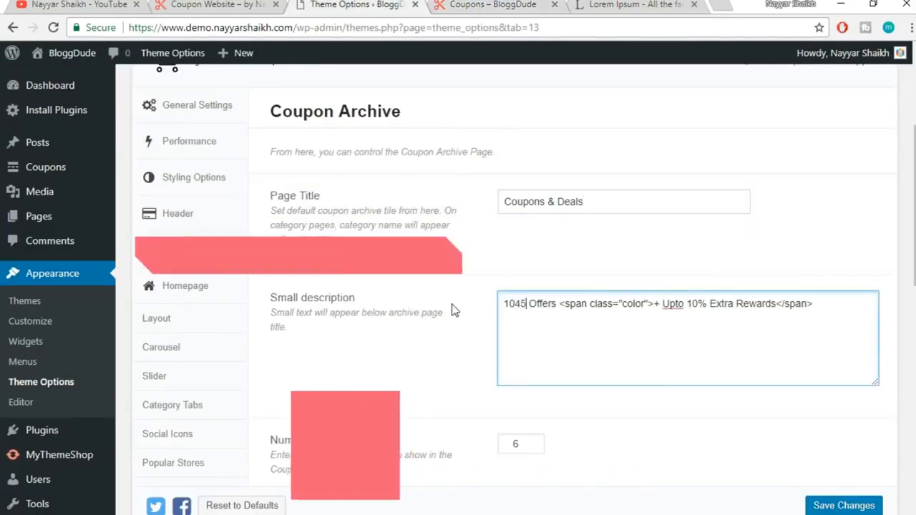
key(BackSpace)
key(Delete)
key(Delete)
key(Delete)
key(Delete)
key(Delete)
key(Delete)
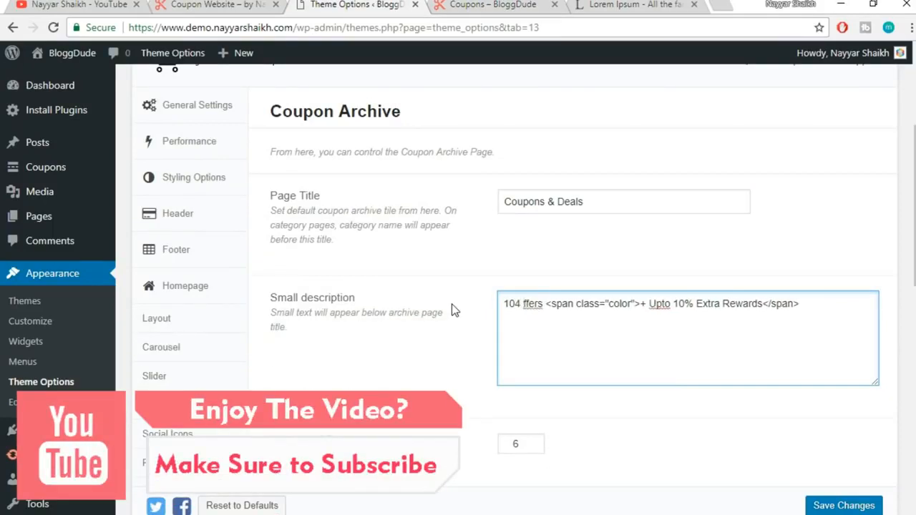
text(Coupons)
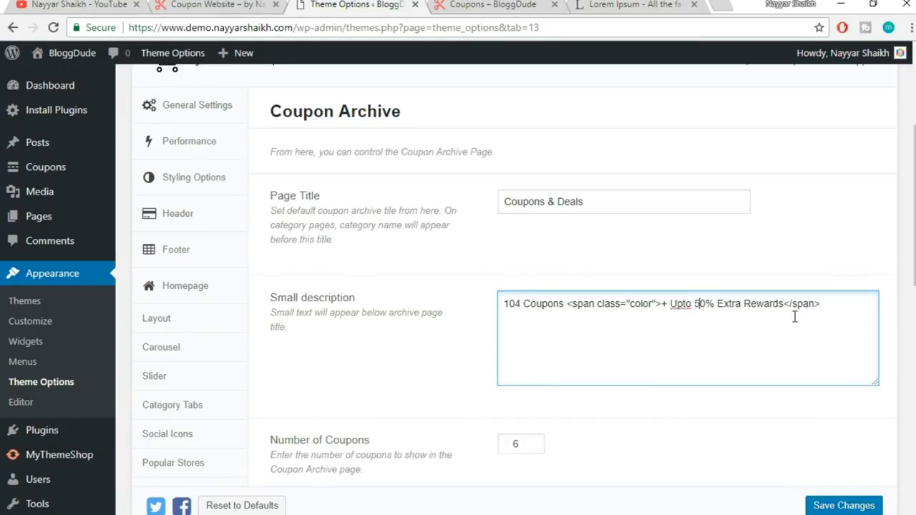
Compare the Coupon Archive Sidebars options with the live coupons archive page
scroll(219, 213, down, 4)
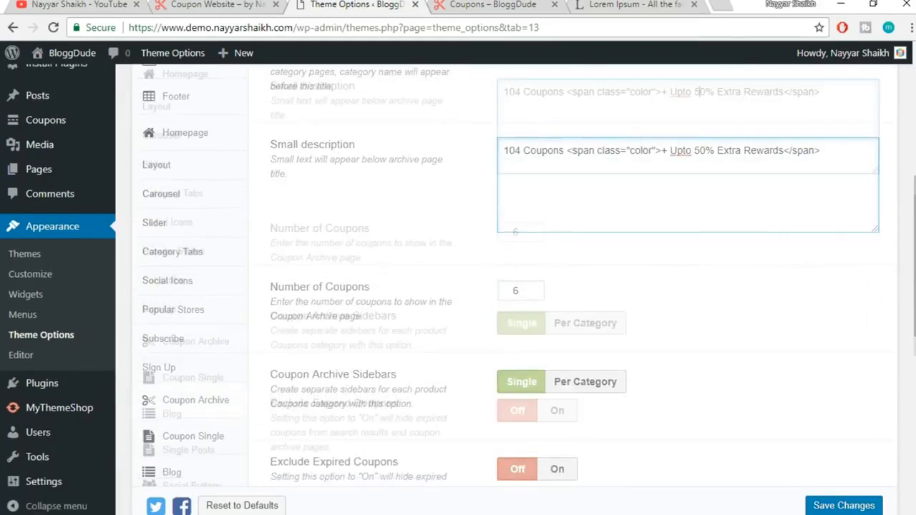
click(463, 4)
mouse_move(914, 120)
mouse_down()
mouse_move(914, 429)
mouse_move(913, 104)
mouse_up()
click(354, 4)
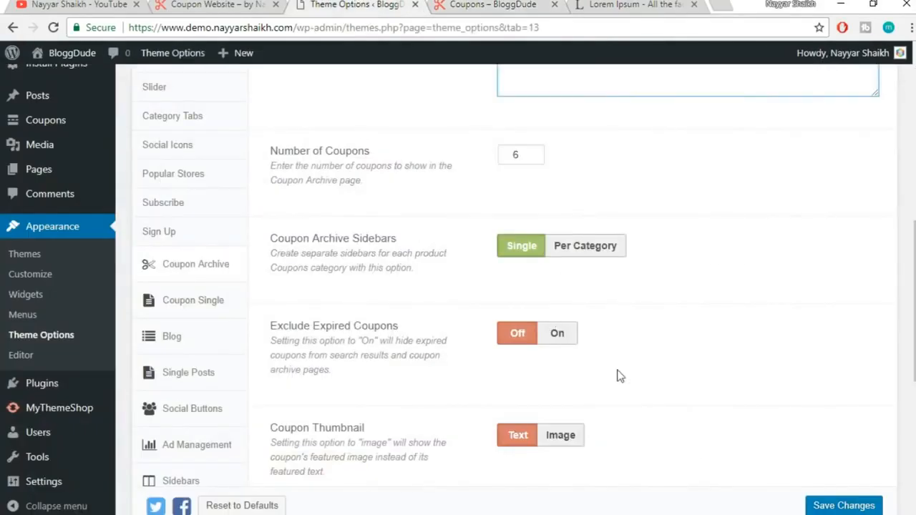
drag(270, 238, 419, 242)
click(427, 241)
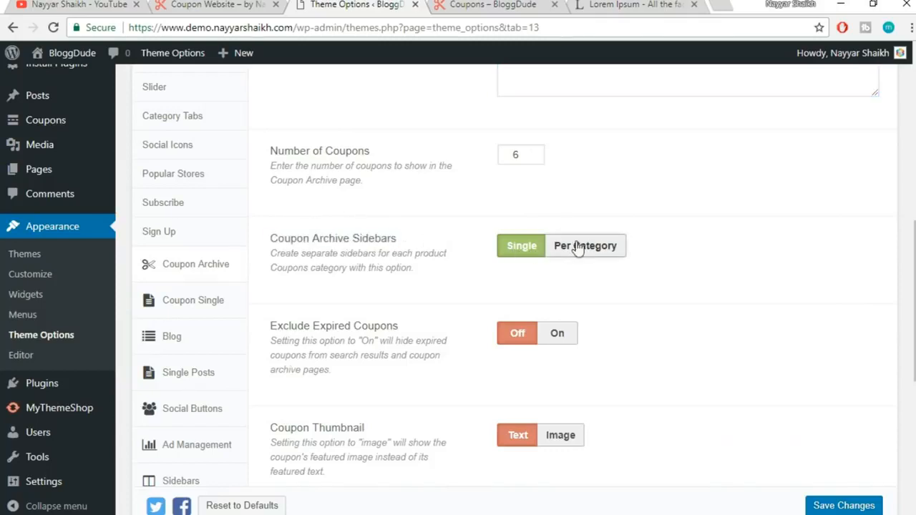
key(ctrl+Tab)
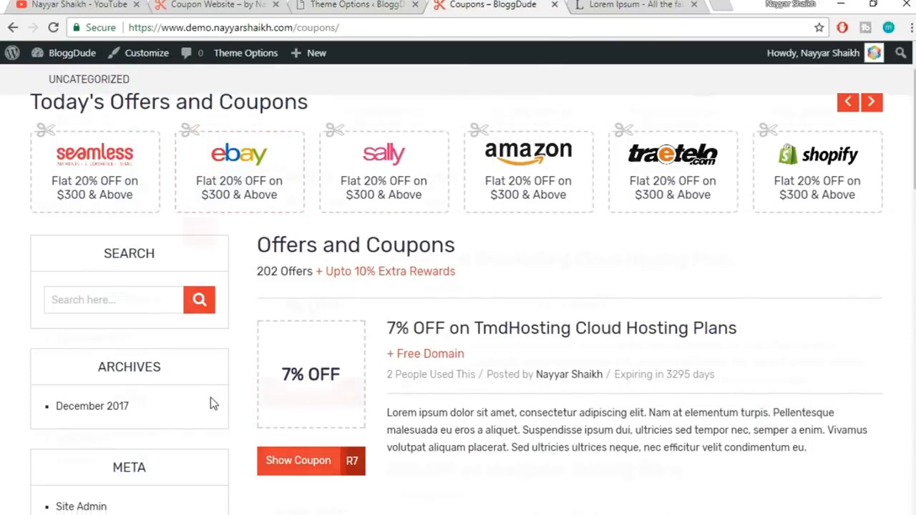
scroll(210, 404, down, 1)
key(ctrl+shift+Tab)
scroll(804, 334, down, 2)
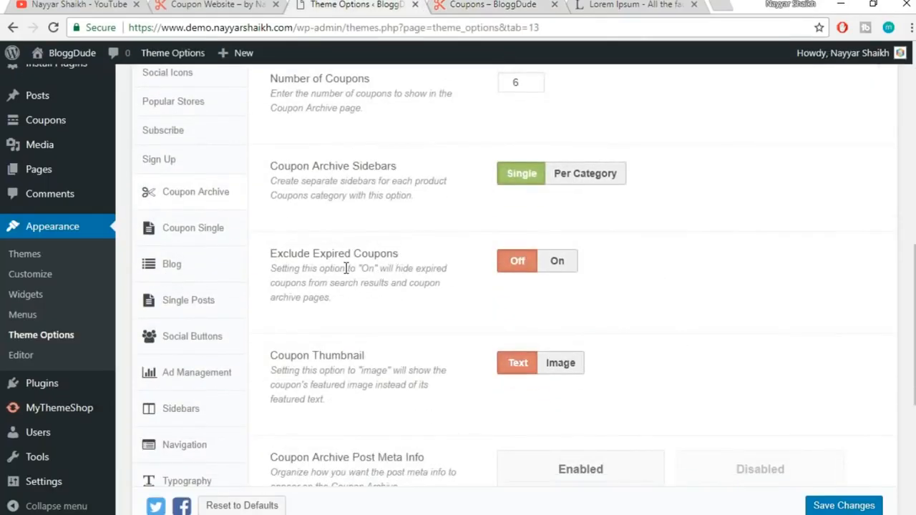
Toggle Exclude Expired Coupons on and back off, leaving it disabled
click(558, 264)
click(516, 265)
scroll(748, 259, down, 1)
click(560, 195)
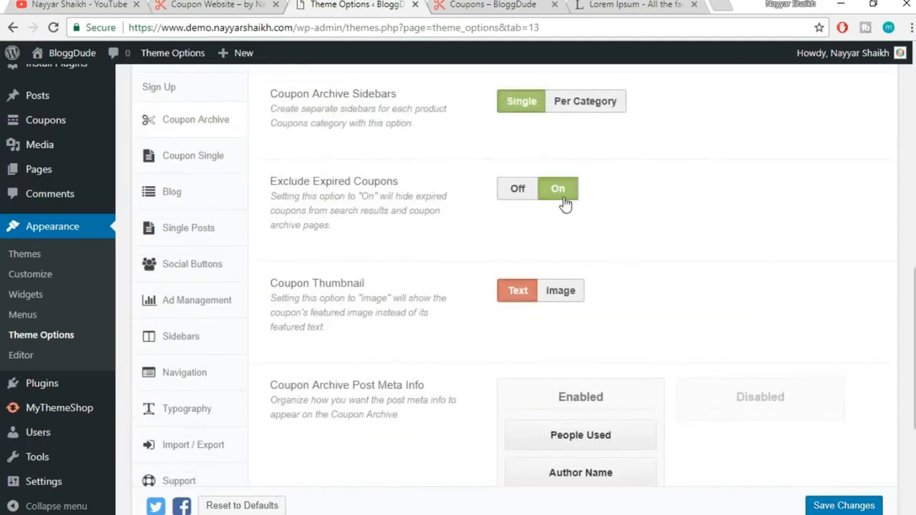
click(512, 190)
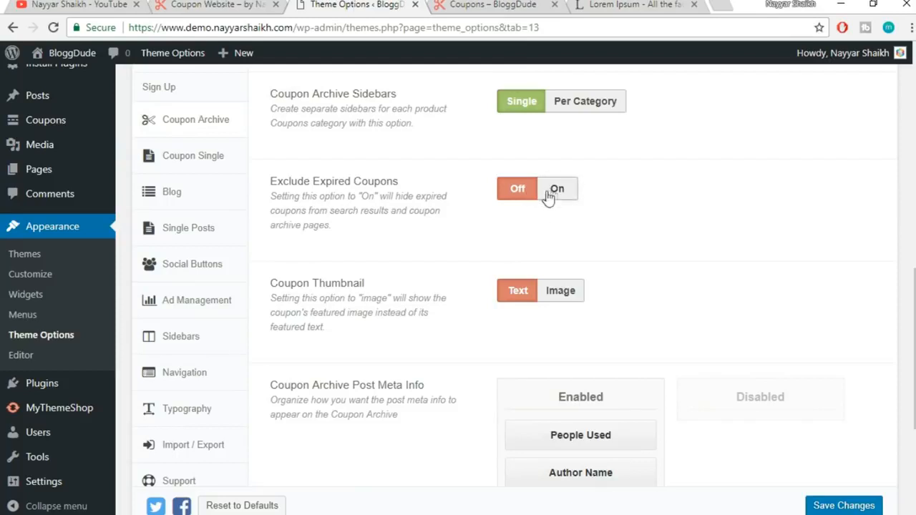
scroll(680, 208, down, 1)
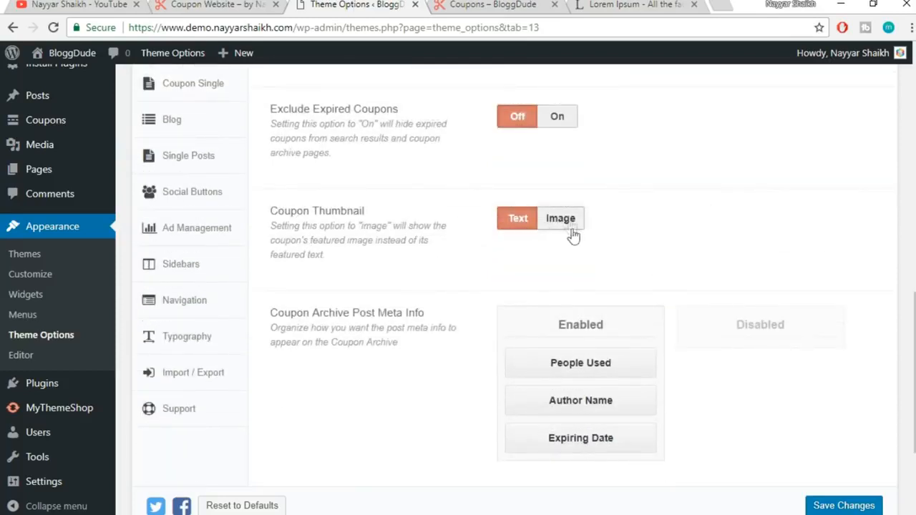
Scroll the live coupons archive again before returning to the Coupon Archive options
click(453, 5)
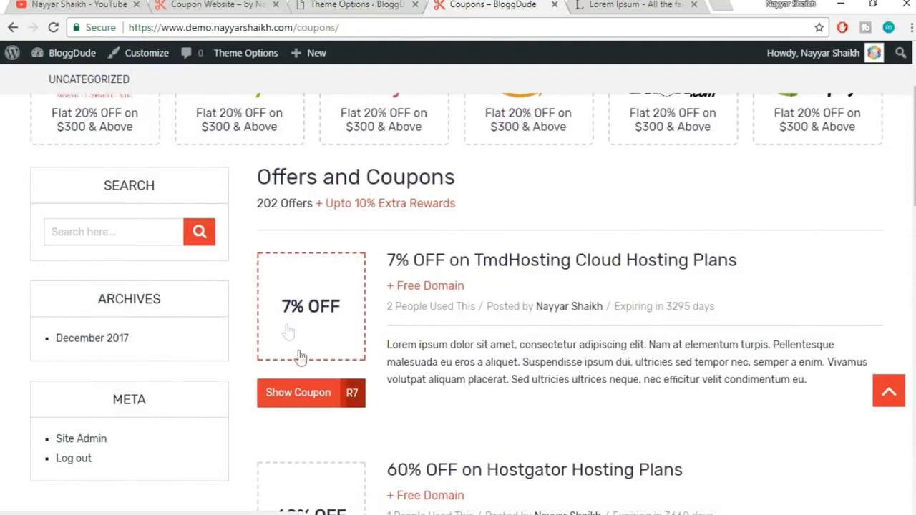
scroll(308, 319, down, 2)
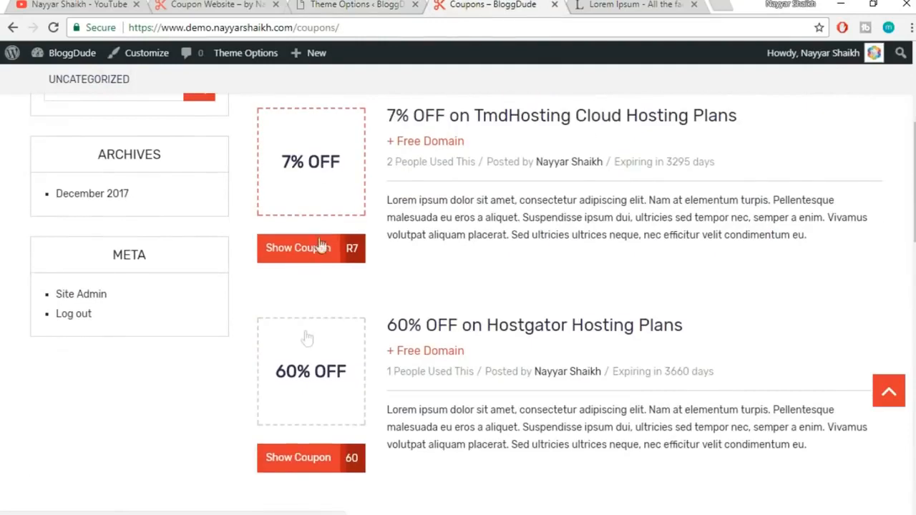
scroll(306, 406, up, 1)
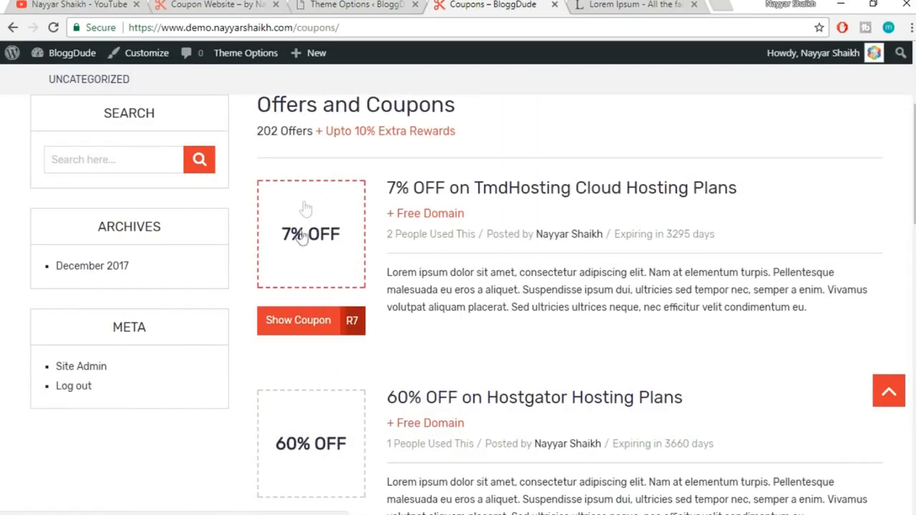
scroll(348, 262, down, 1)
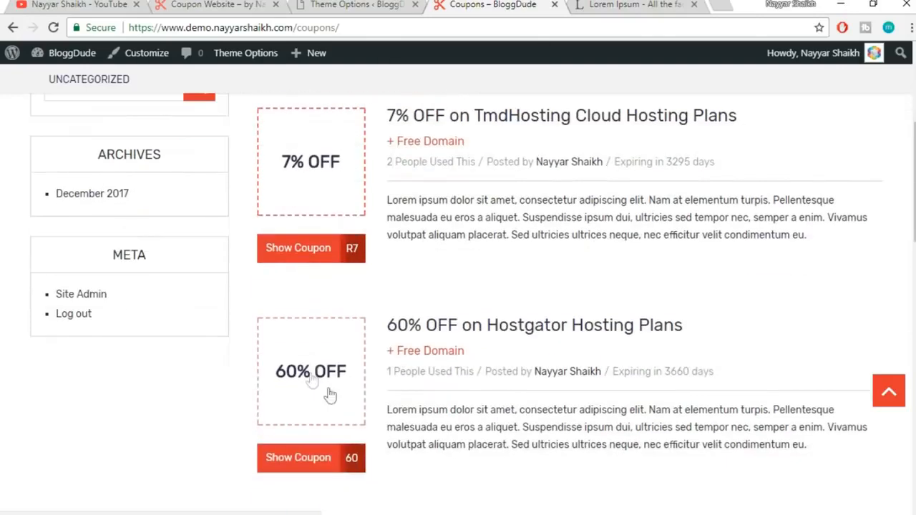
scroll(340, 401, up, 1)
click(355, 5)
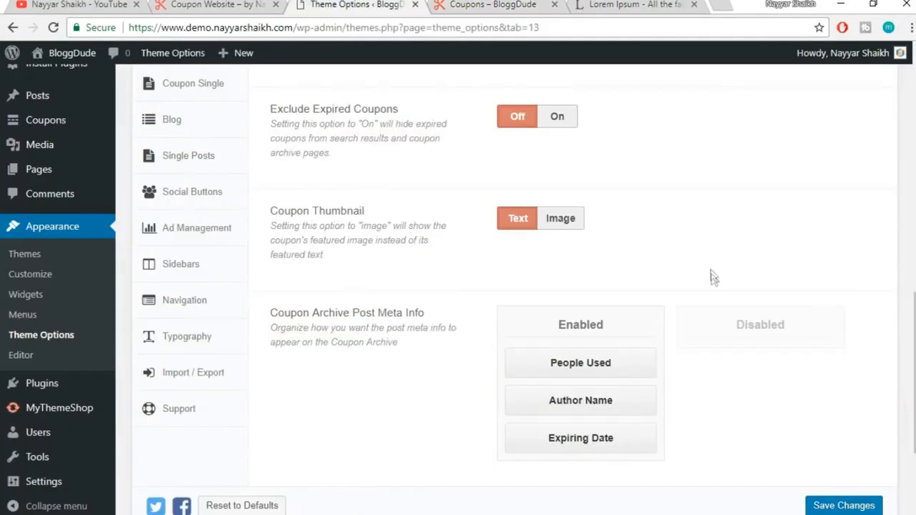
Set Coupon Thumbnail to Image and locate the Coupon Archive Post Meta Info setting
click(566, 222)
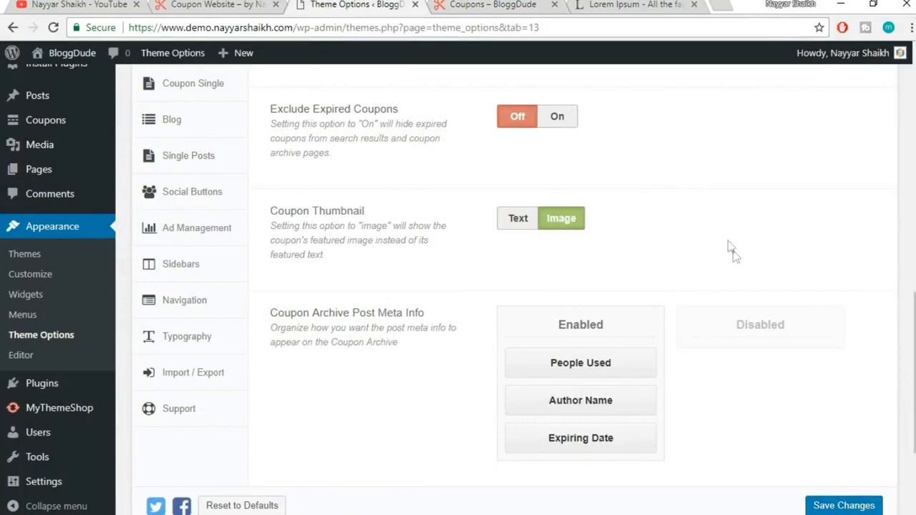
scroll(730, 247, down, 2)
drag(270, 170, 429, 172)
click(438, 179)
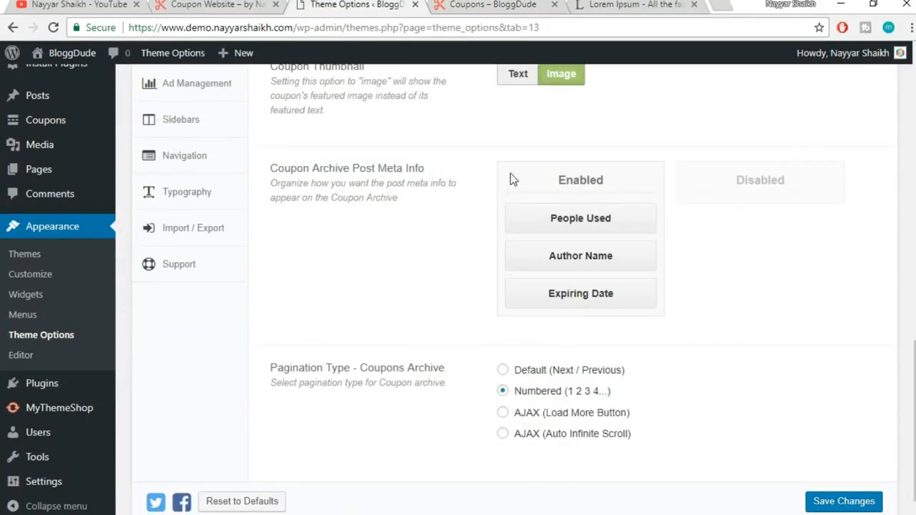
Inspect the coupon meta line (people used, author, expiry) on the live archive
click(461, 4)
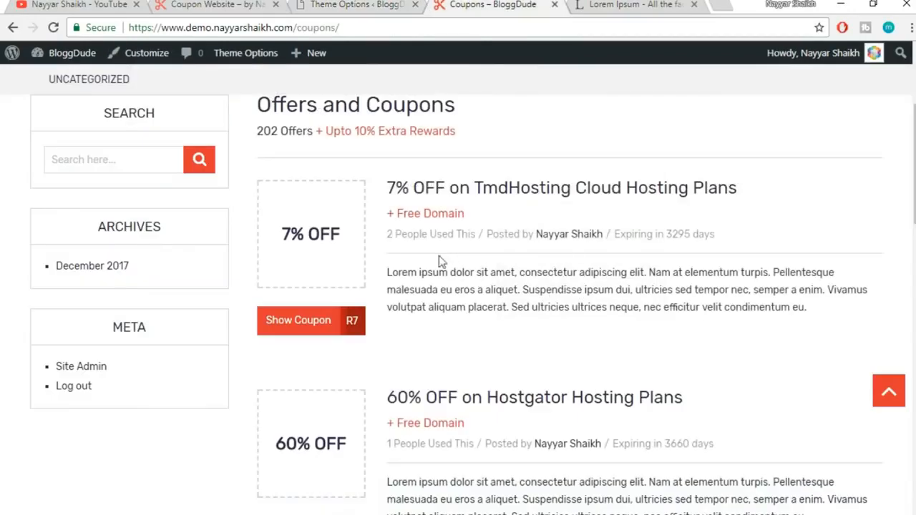
drag(390, 235, 468, 234)
click(487, 251)
drag(388, 234, 657, 235)
click(705, 238)
drag(714, 237, 524, 245)
Try moving Author Name below Expiring Date, restore the order, and confirm Numbered pagination
click(310, 4)
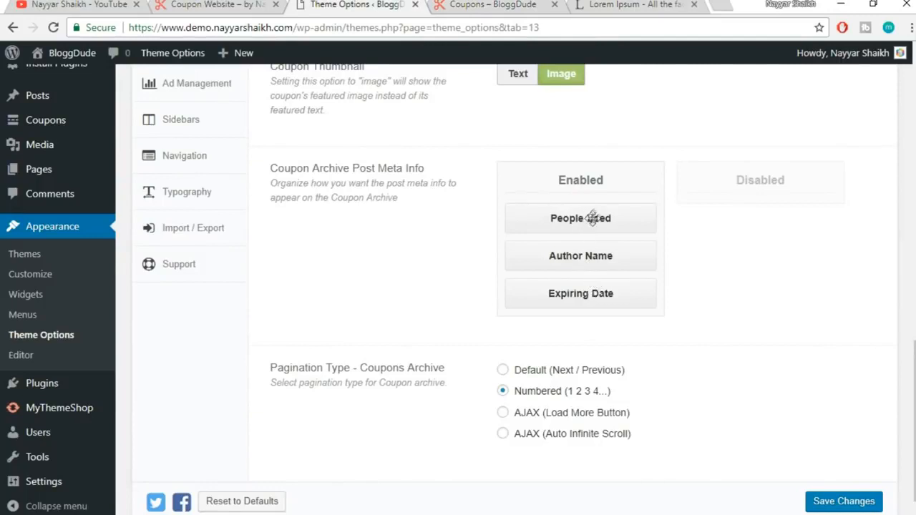
drag(593, 255, 594, 300)
drag(595, 290, 601, 265)
scroll(480, 394, down, 1)
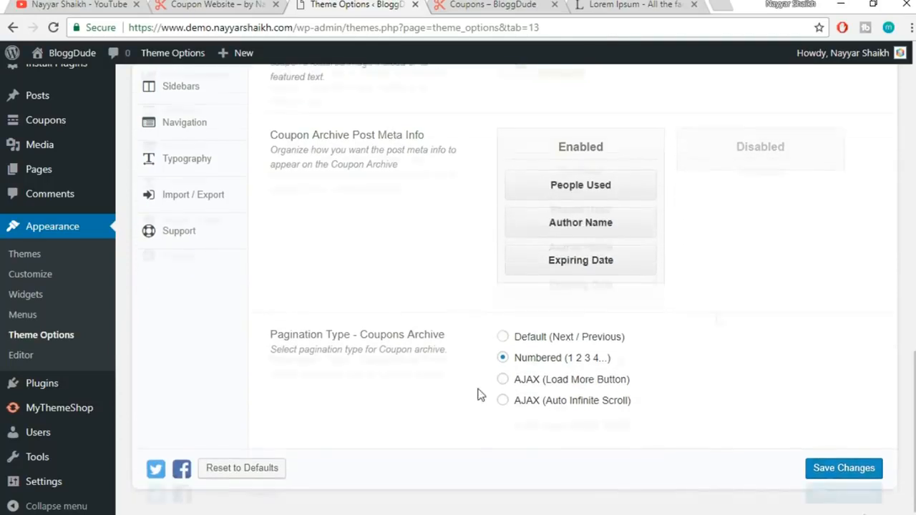
click(499, 10)
scroll(611, 337, down, 15)
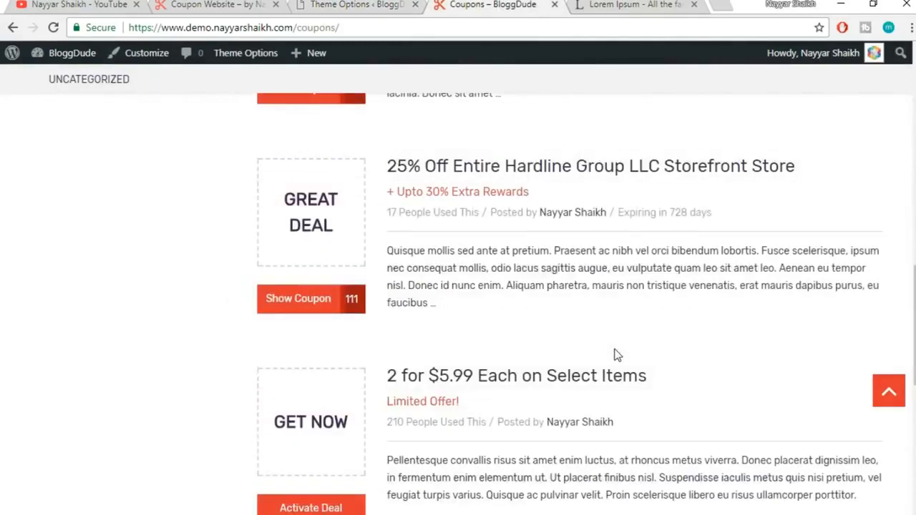
scroll(617, 355, down, 2)
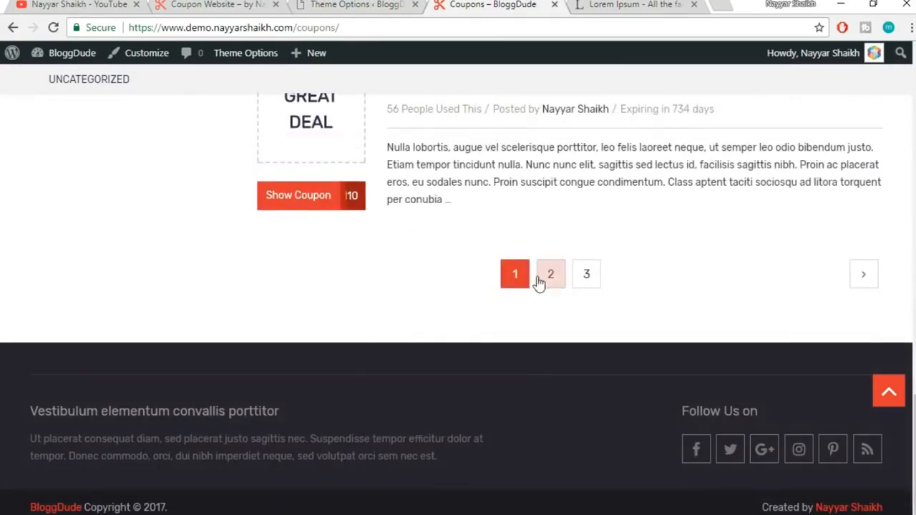
click(404, 5)
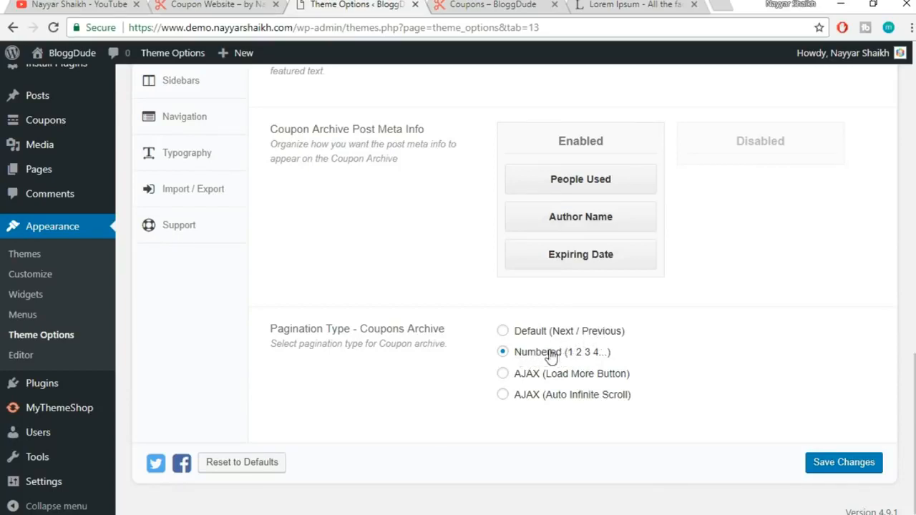
Save the Coupon Archive settings and reload the live coupons page
click(838, 460)
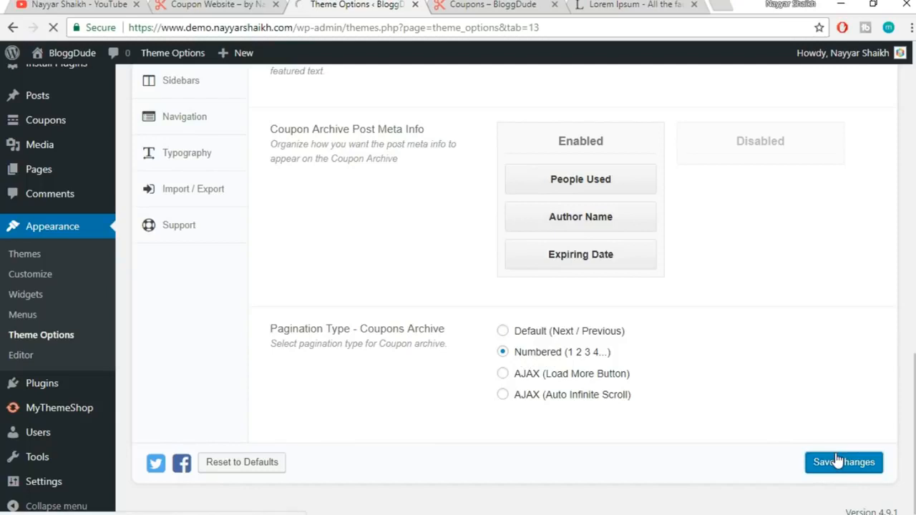
click(511, 5)
click(456, 26)
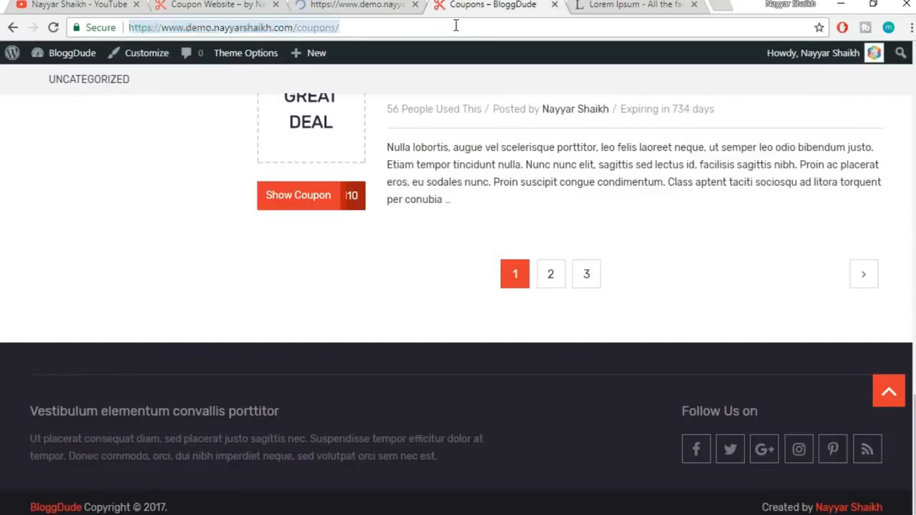
key(Return)
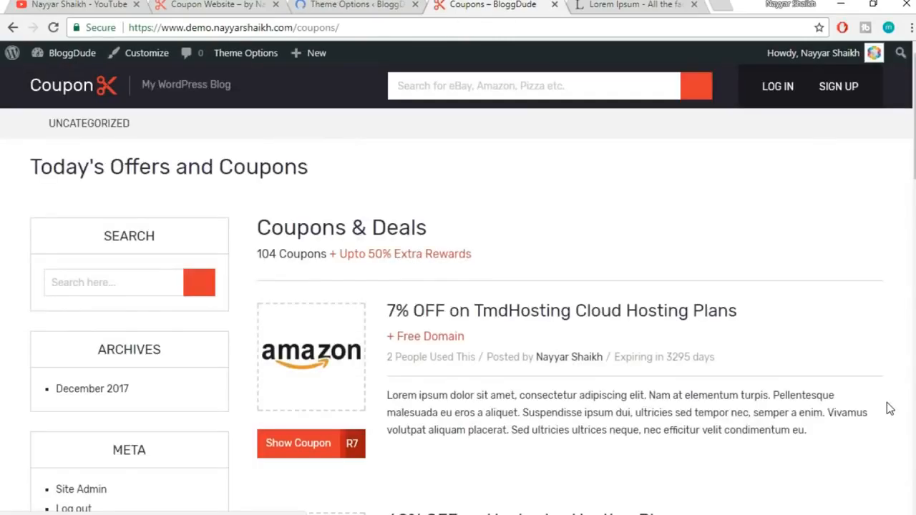
Check the Coupons & Deals heading, subtitle, store logos and numbered pages on the coupons archive
scroll(866, 315, up, 3)
scroll(866, 322, up, 15)
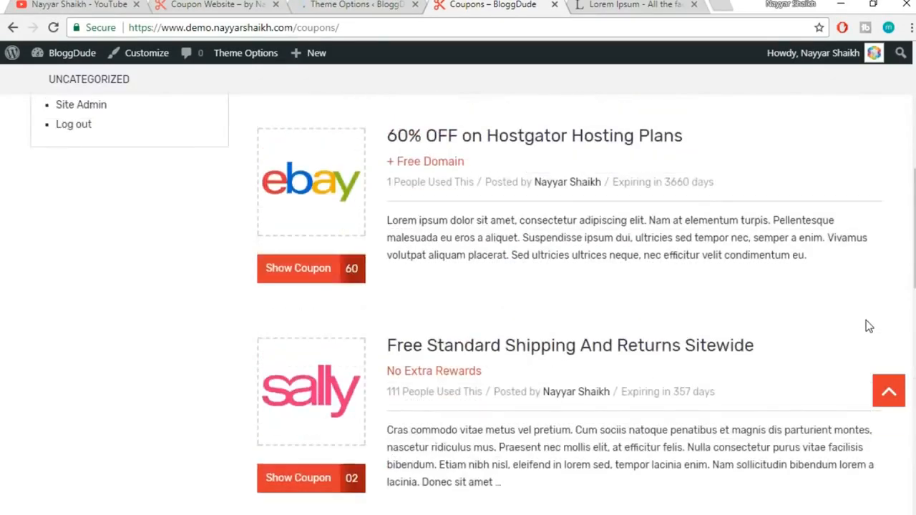
drag(252, 279, 485, 280)
click(536, 290)
scroll(536, 289, down, 1)
scroll(366, 308, down, 1)
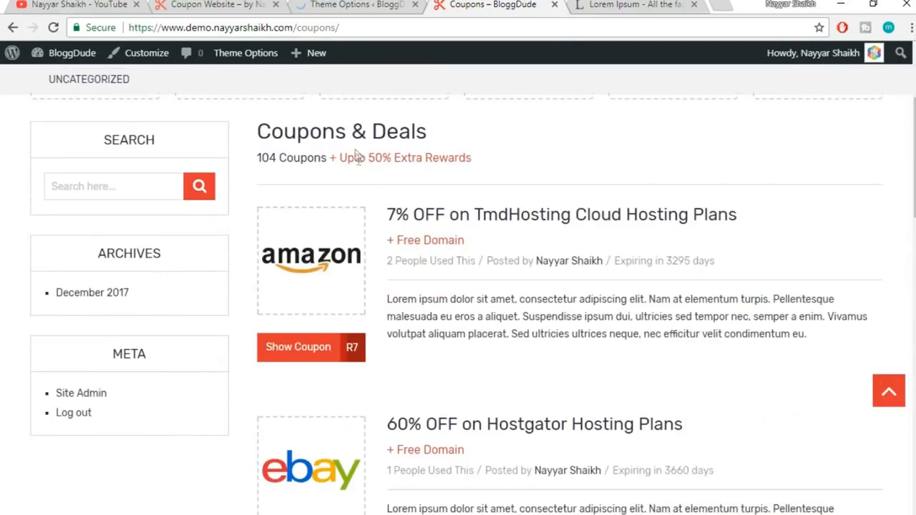
drag(367, 157, 487, 160)
click(488, 159)
scroll(296, 264, down, 1)
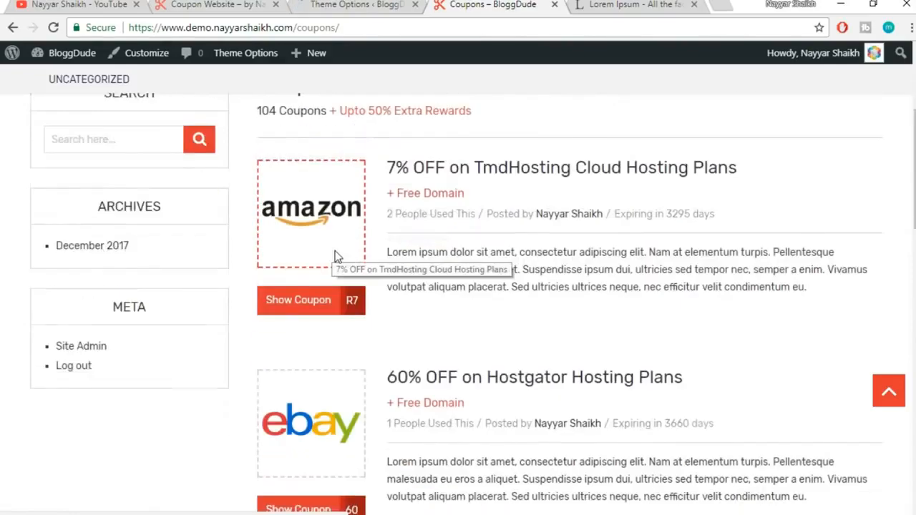
scroll(323, 325, down, 10)
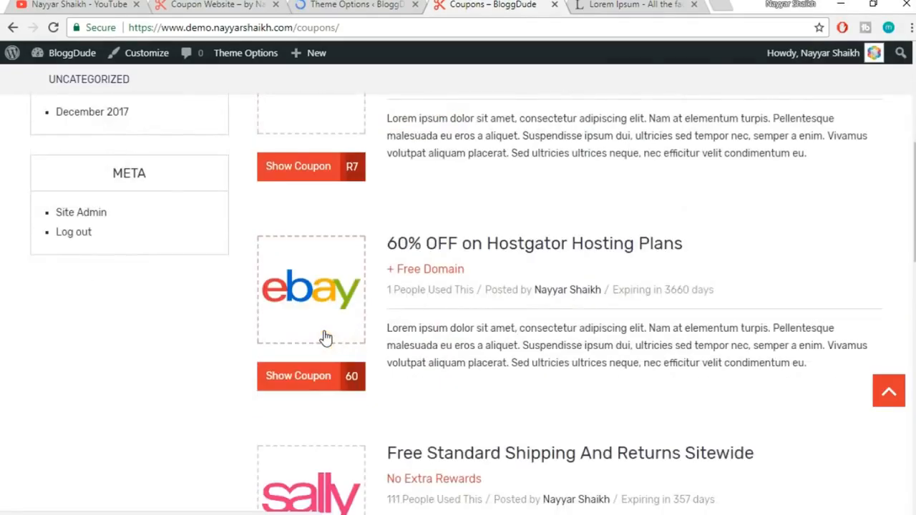
scroll(324, 336, down, 2)
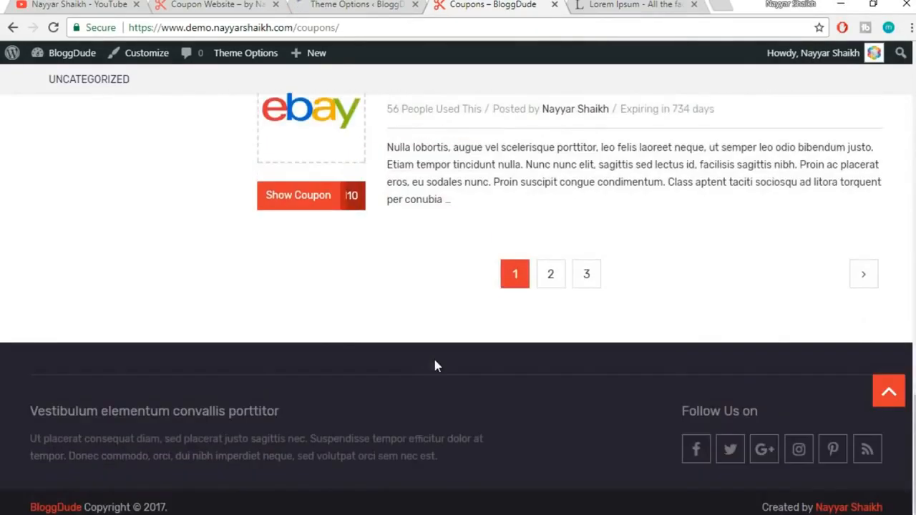
scroll(435, 365, up, 15)
scroll(435, 364, up, 2)
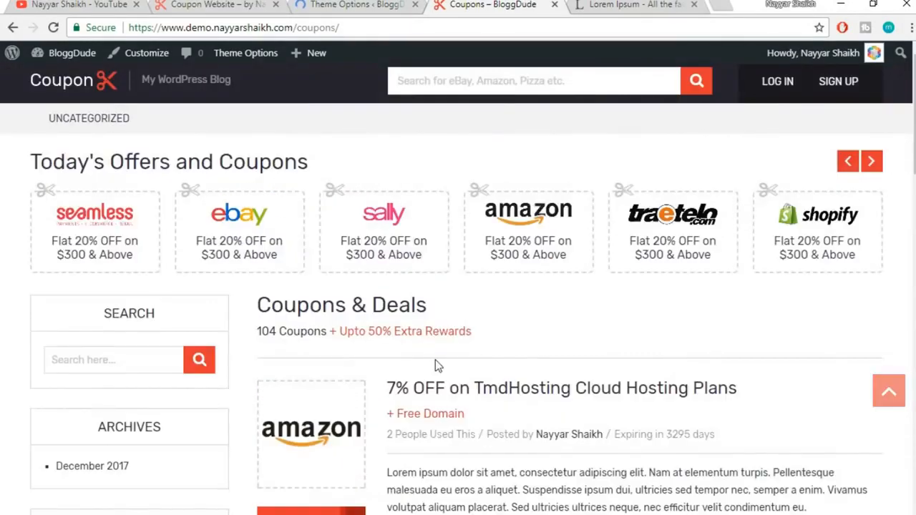
click(378, 4)
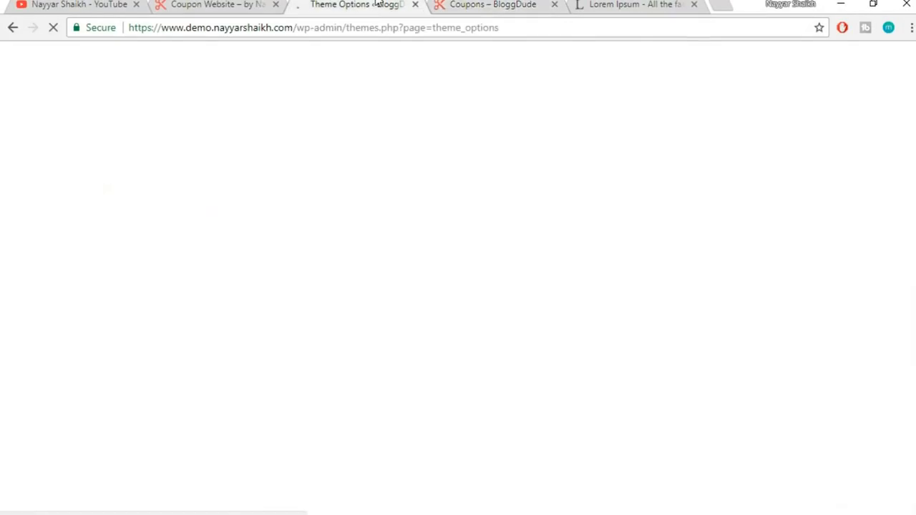
Open Coupon Single in Theme Options, check the 7% OFF TmdHosting coupon page, then come back
scroll(751, 193, down, 5)
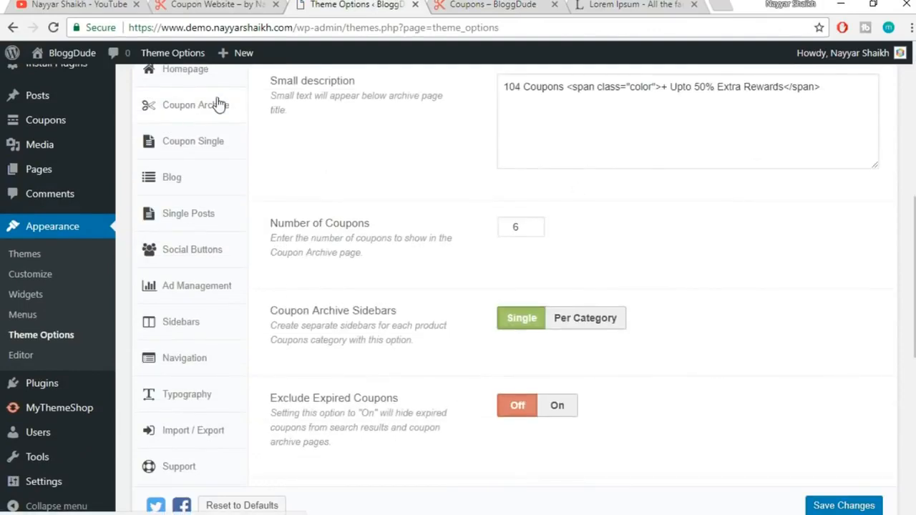
click(192, 143)
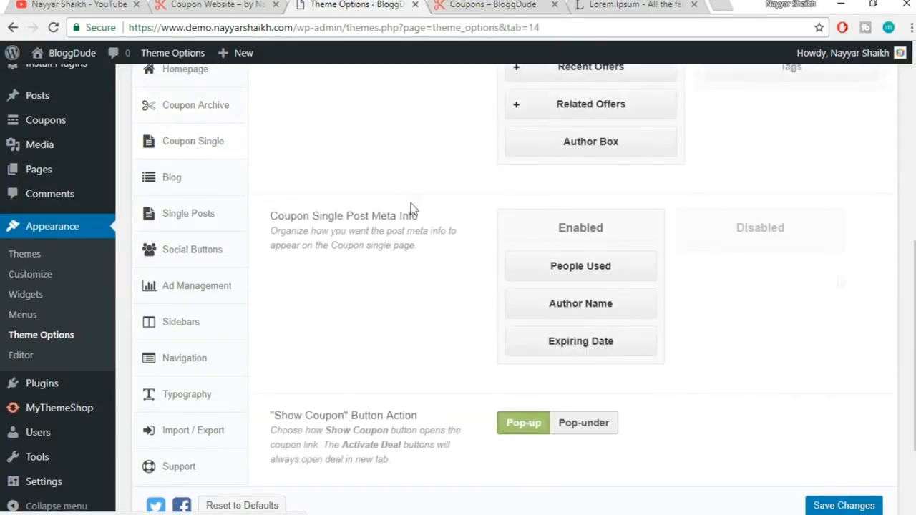
scroll(741, 202, up, 4)
click(533, 7)
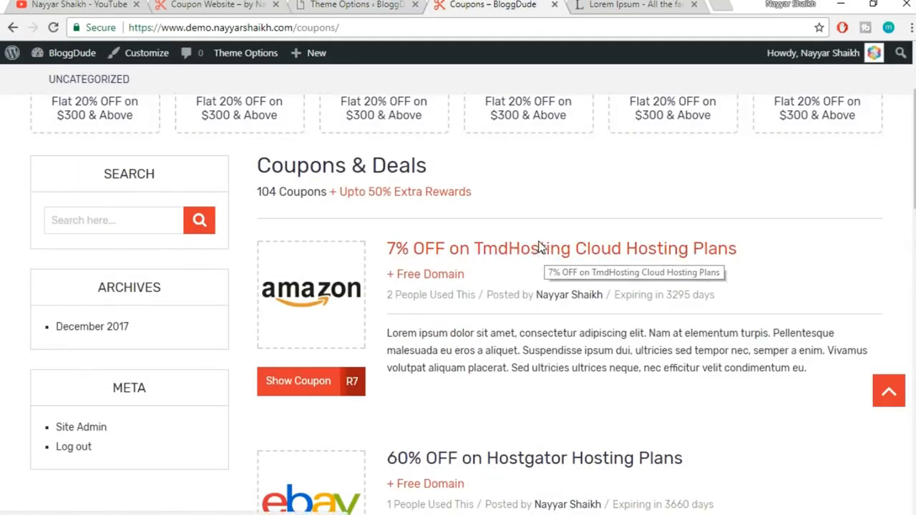
click(540, 247)
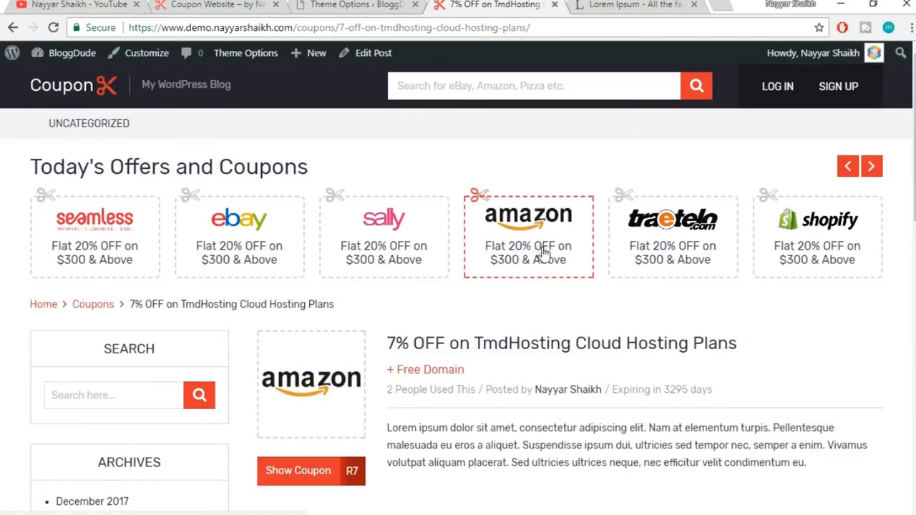
scroll(796, 271, down, 2)
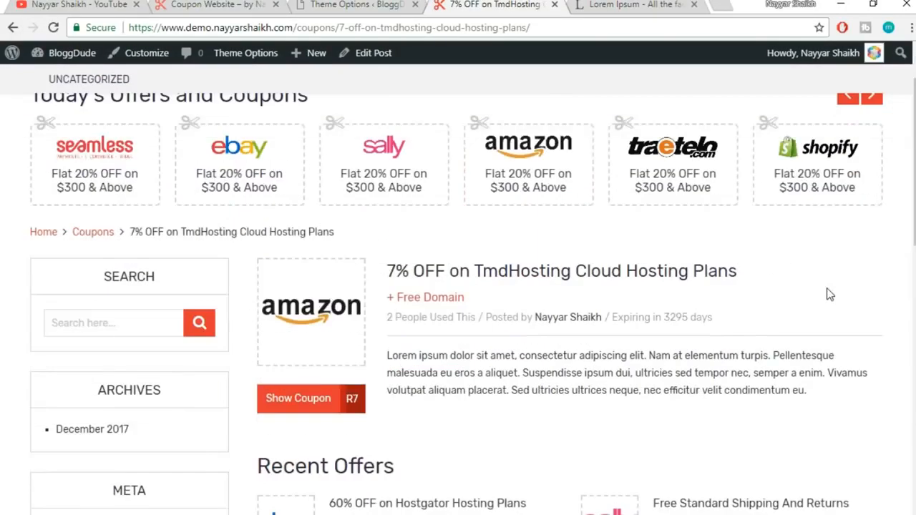
click(367, 4)
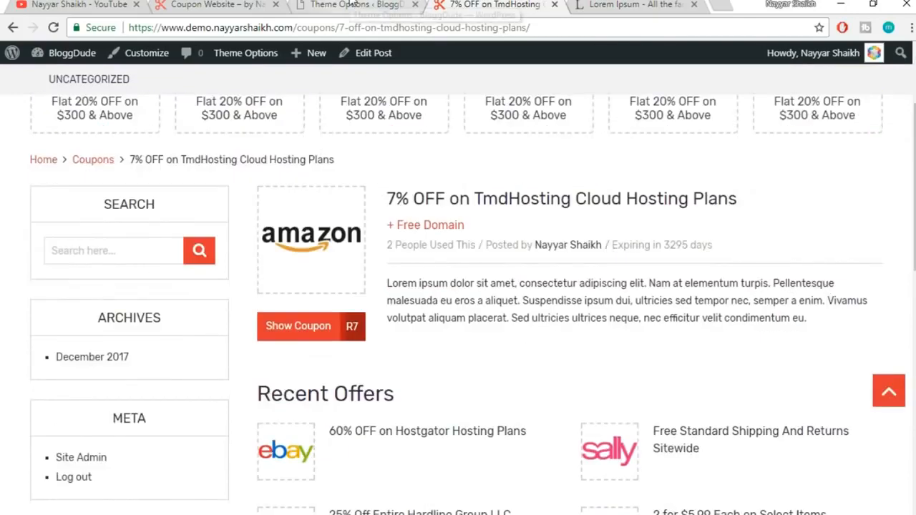
scroll(777, 212, down, 2)
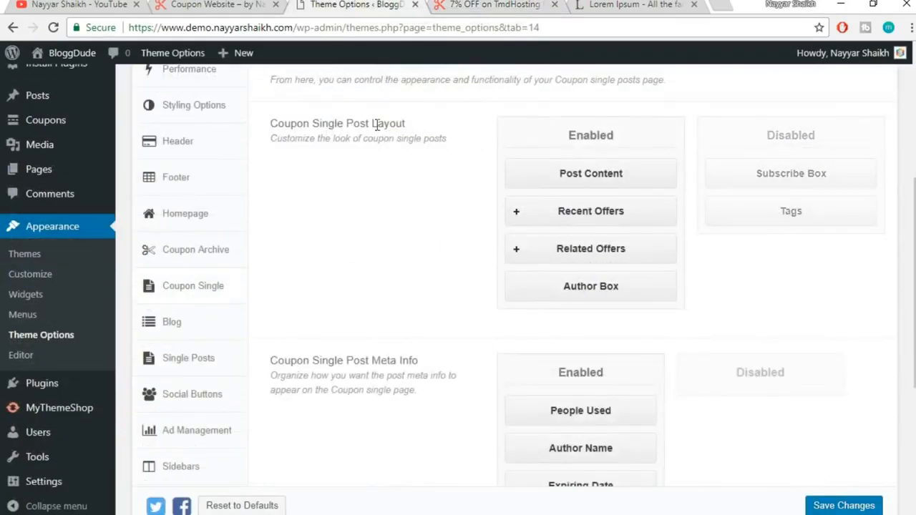
Move Subscribe Box and Tags from Disabled into the Enabled sections, above Author Box
drag(270, 123, 441, 125)
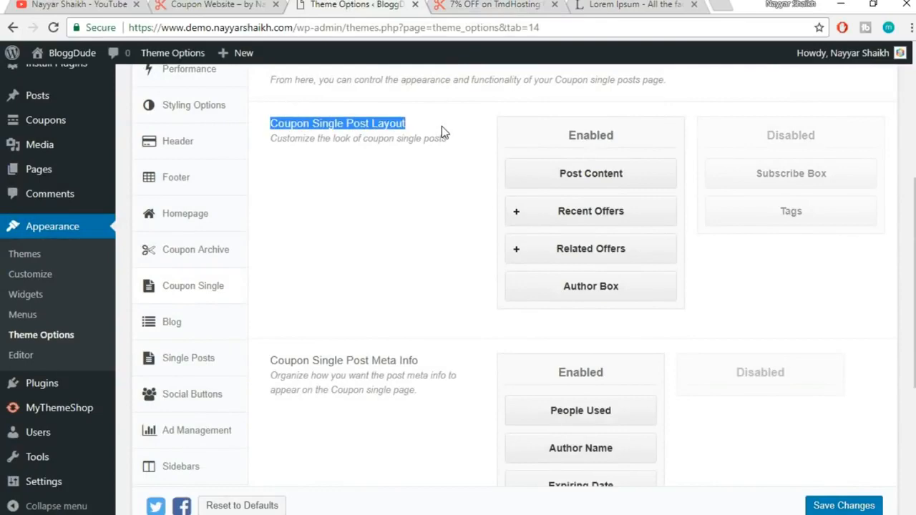
click(442, 126)
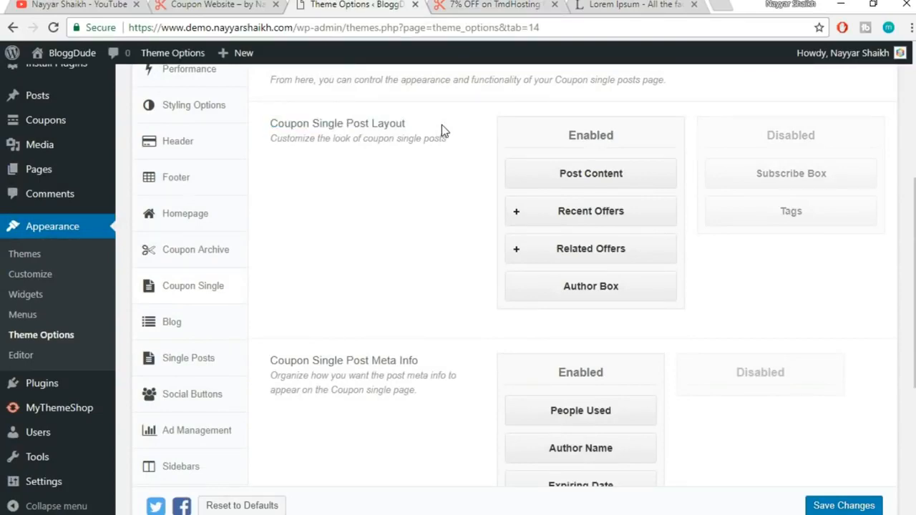
click(506, 5)
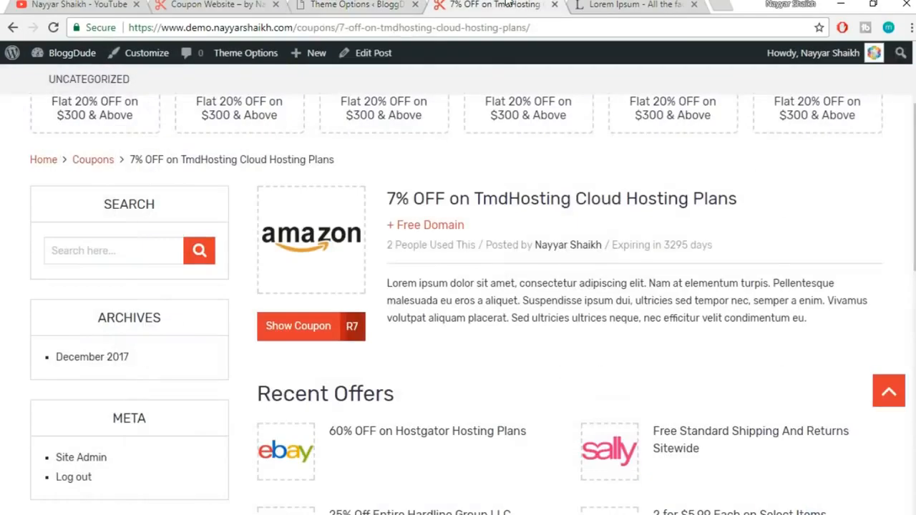
click(399, 5)
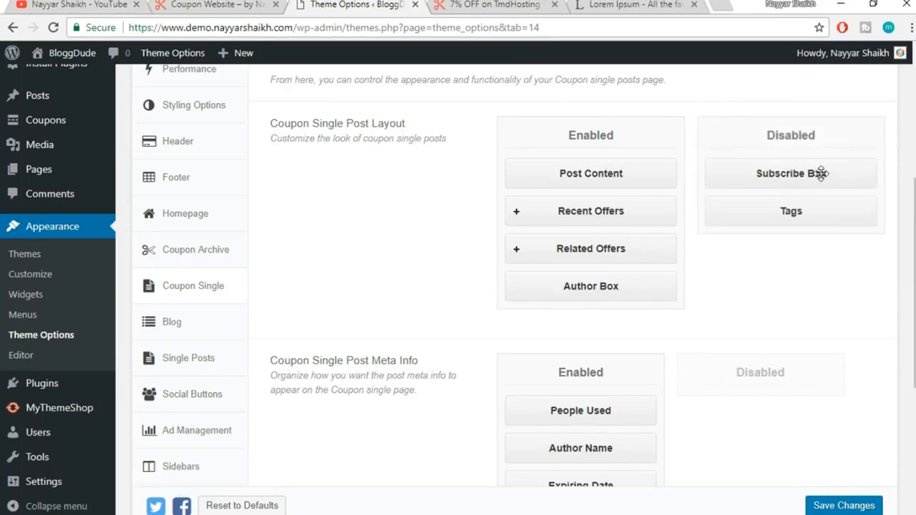
drag(821, 173, 620, 281)
drag(789, 177, 593, 318)
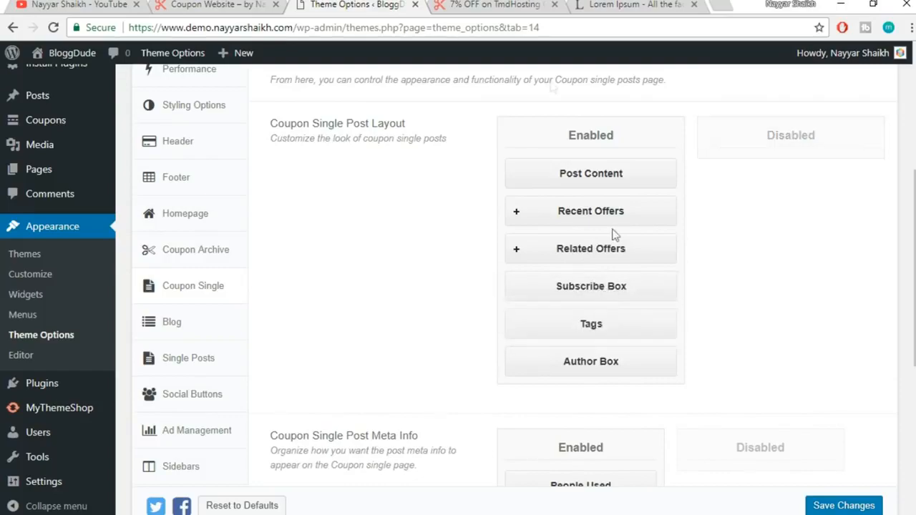
Move Tags directly below Post Content in the Coupon Single layout and save
click(501, 5)
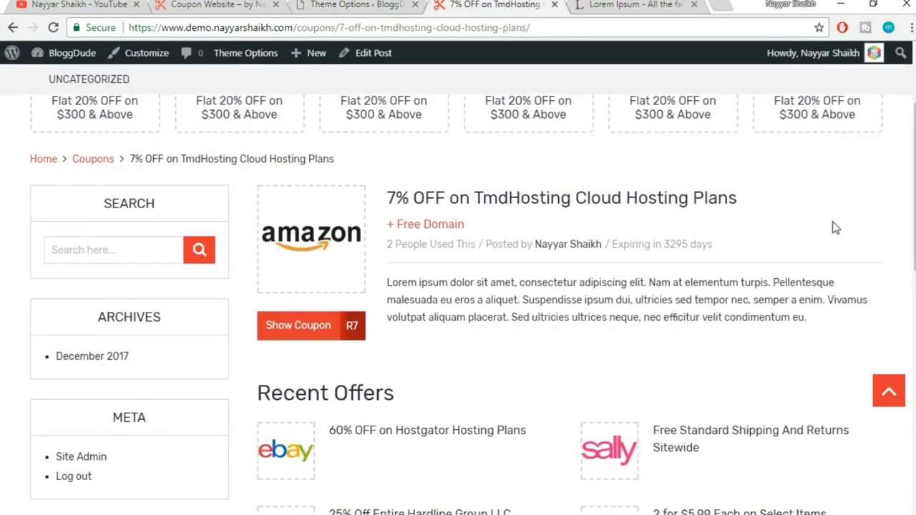
scroll(832, 227, down, 10)
scroll(648, 252, up, 2)
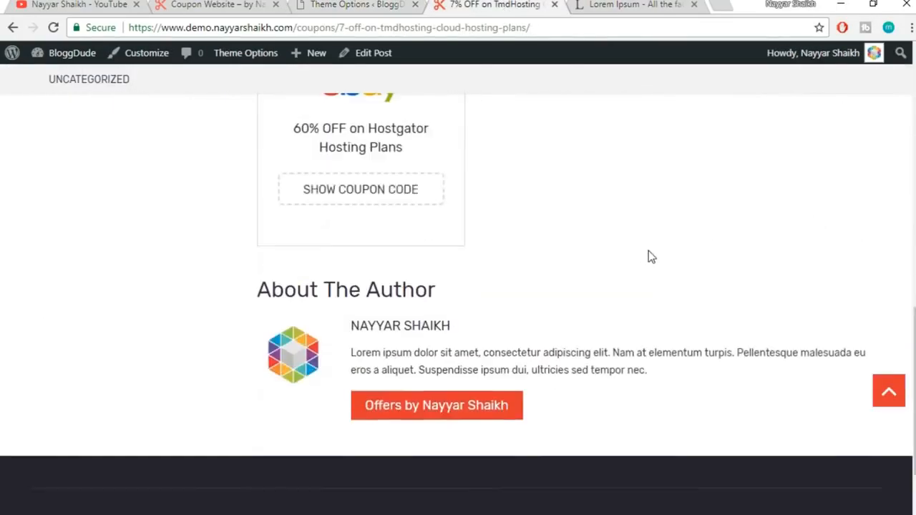
scroll(448, 383, up, 5)
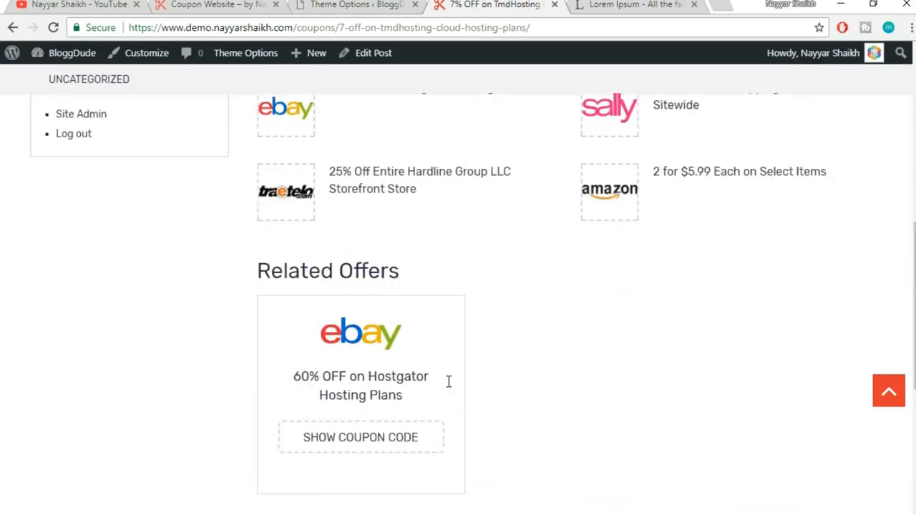
scroll(430, 334, down, 5)
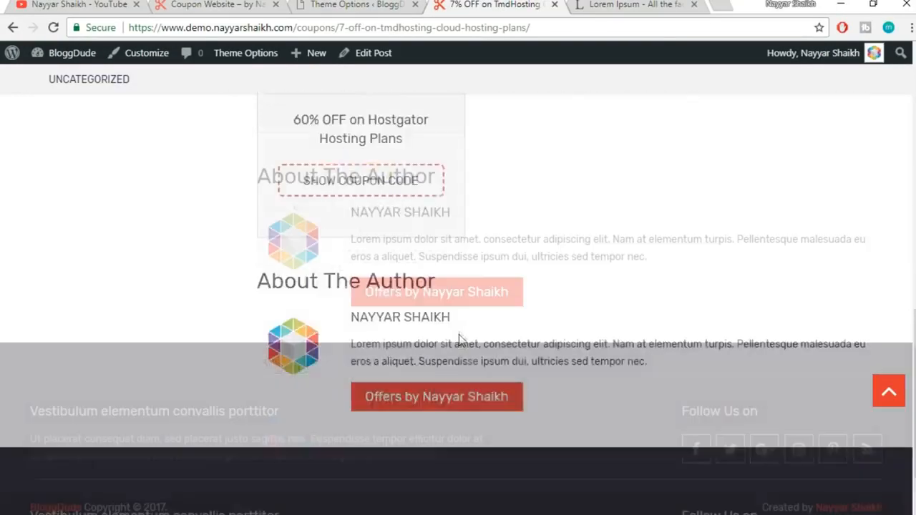
click(336, 4)
drag(594, 323, 597, 192)
click(853, 507)
Reload the live TmdHosting coupon page and scroll down to the About The Author section
click(513, 4)
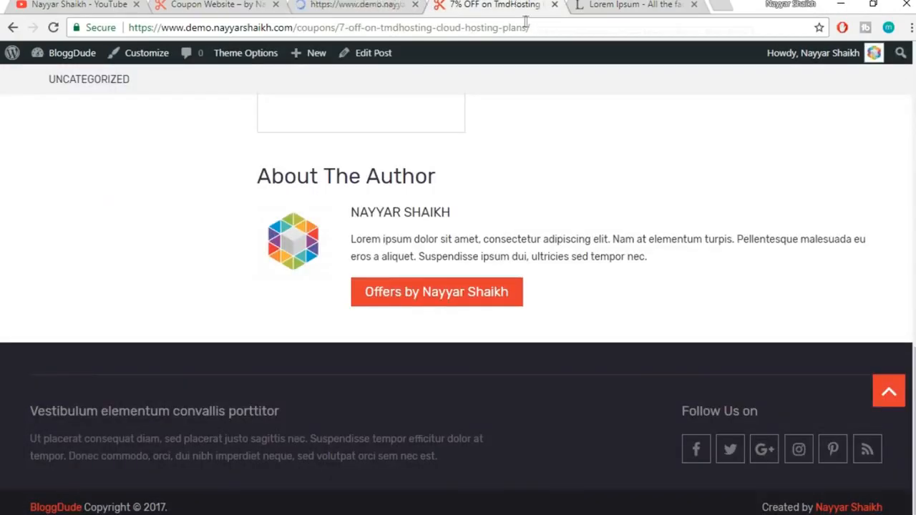
click(537, 28)
scroll(834, 240, up, 15)
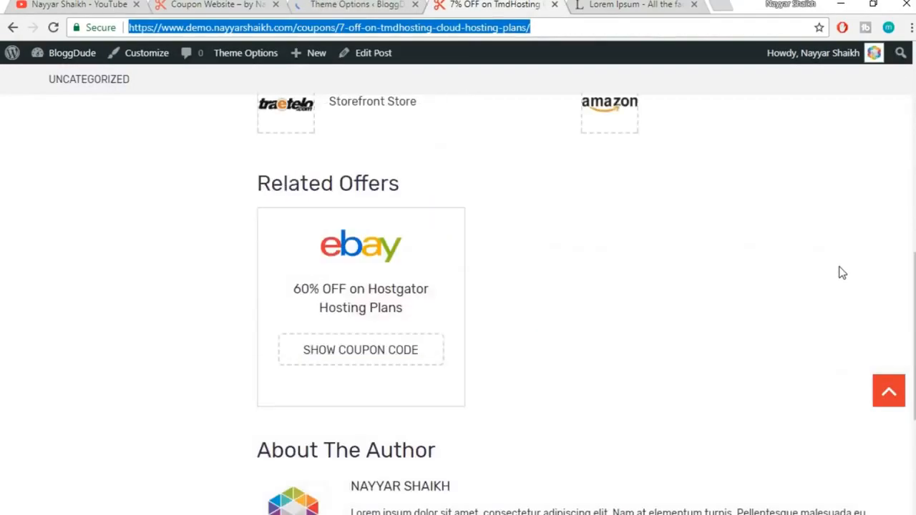
key(Return)
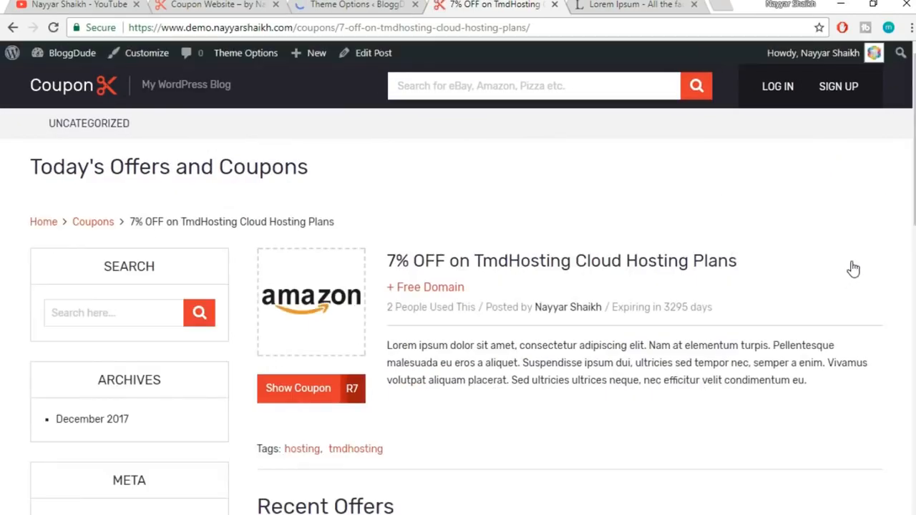
scroll(466, 300, down, 2)
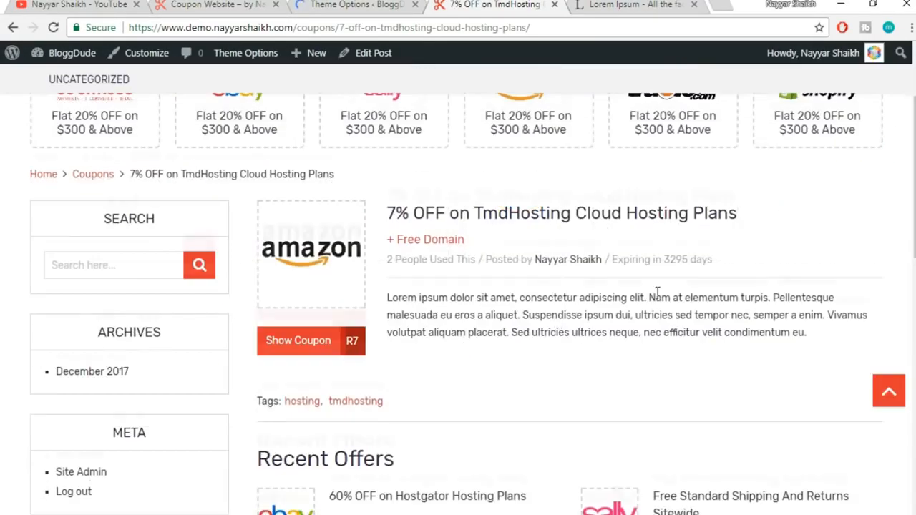
scroll(248, 337, down, 1)
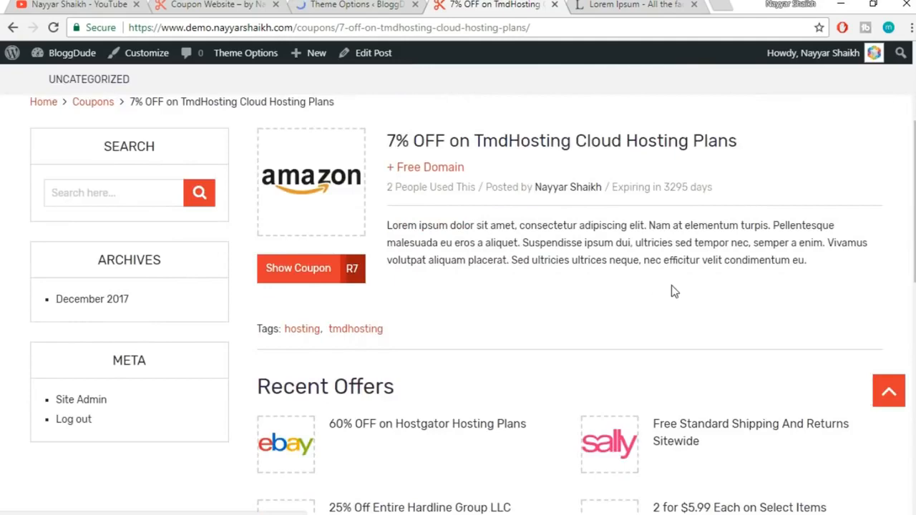
scroll(671, 287, down, 3)
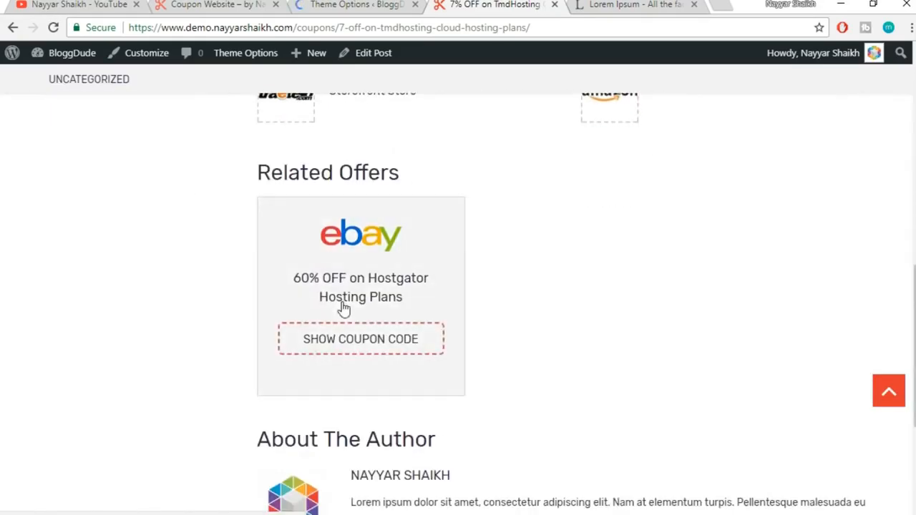
scroll(344, 310, down, 4)
drag(259, 176, 486, 174)
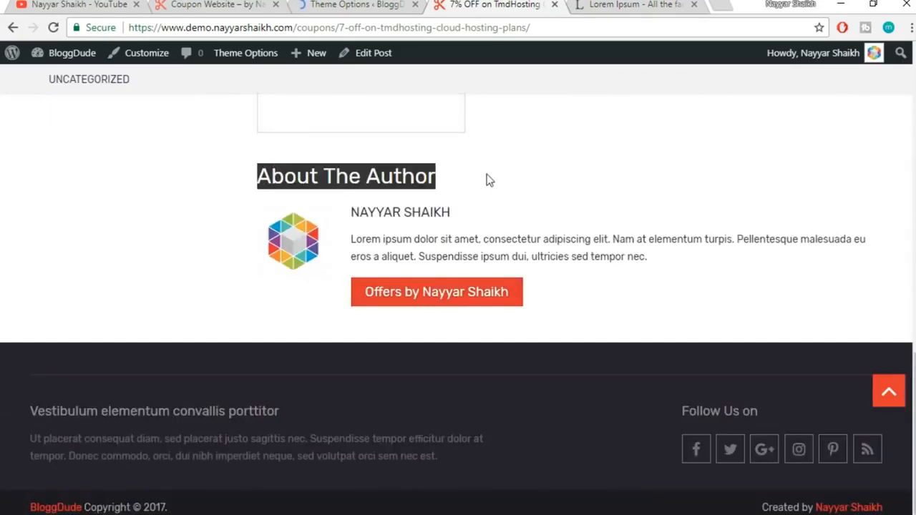
click(486, 174)
Confirm the theme settings finished saving and go back to Theme Options
click(353, 4)
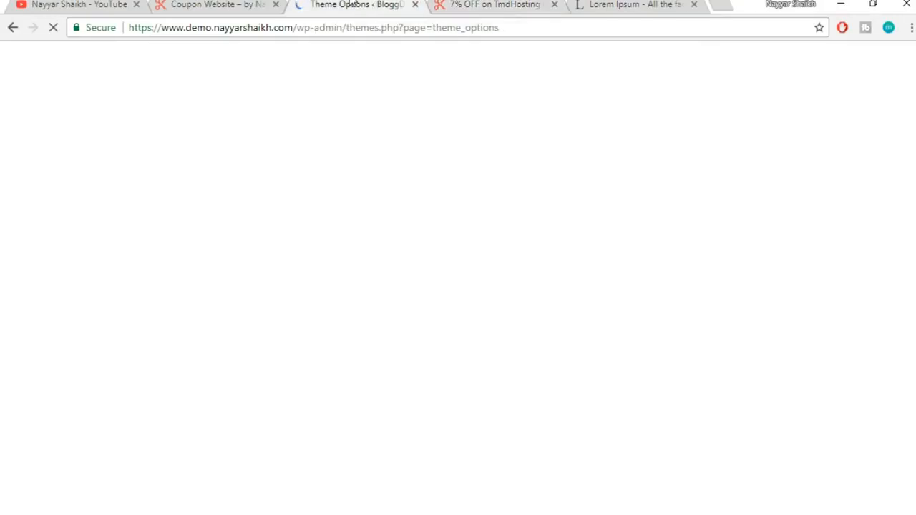
click(487, 4)
scroll(512, 247, up, 10)
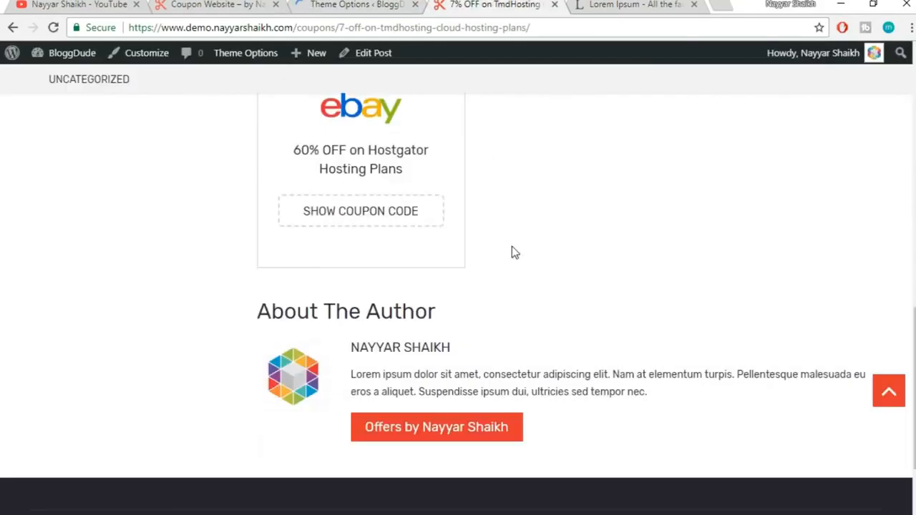
scroll(514, 258, up, 3)
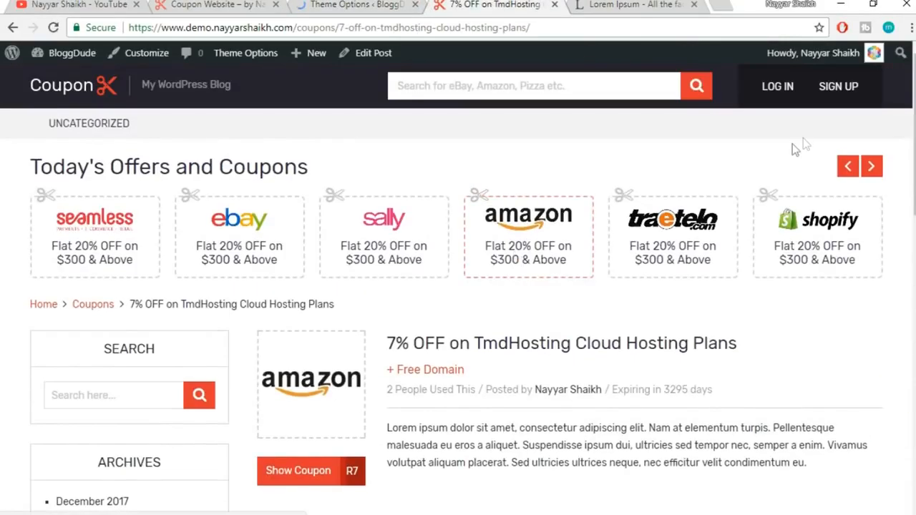
click(351, 5)
Find WP Subscribe Pro under Installed Plugins, then go to Settings > WP Subscribe Pro
scroll(108, 341, down, 1)
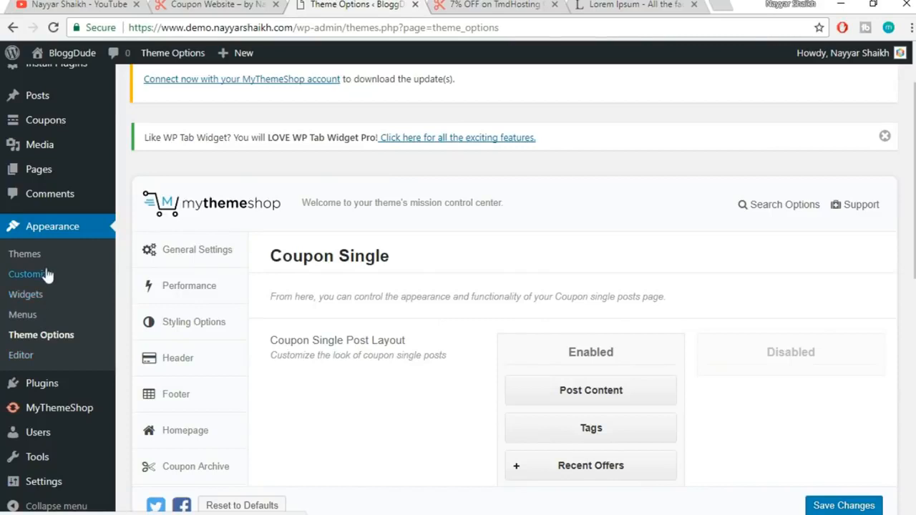
mouse_move(62, 388)
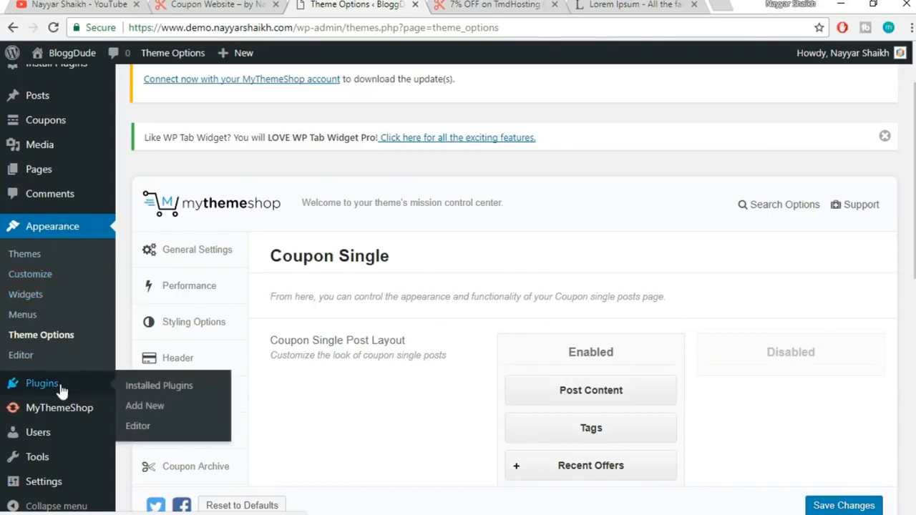
click(156, 388)
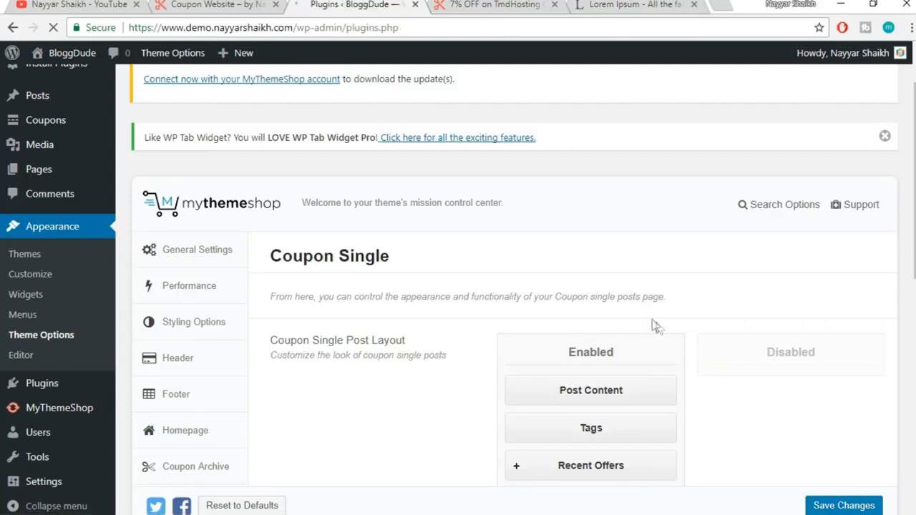
scroll(660, 318, down, 4)
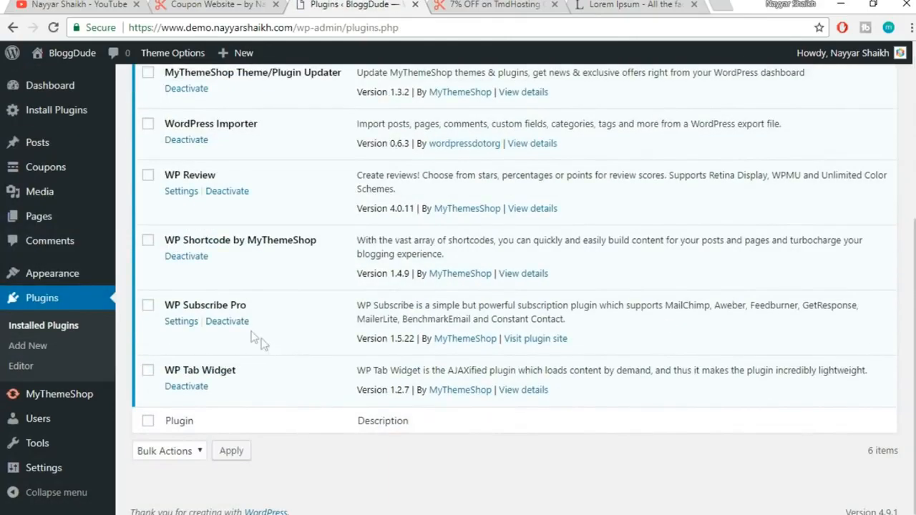
drag(167, 305, 272, 303)
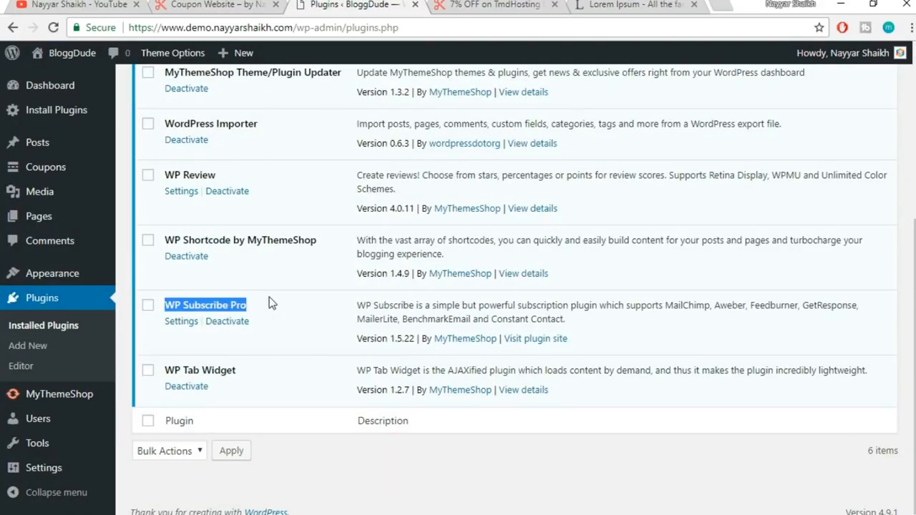
click(272, 303)
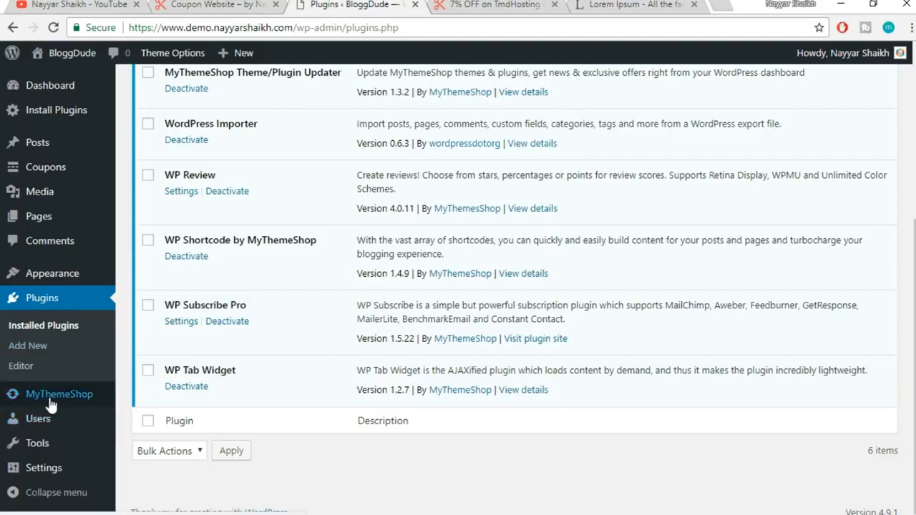
mouse_move(43, 472)
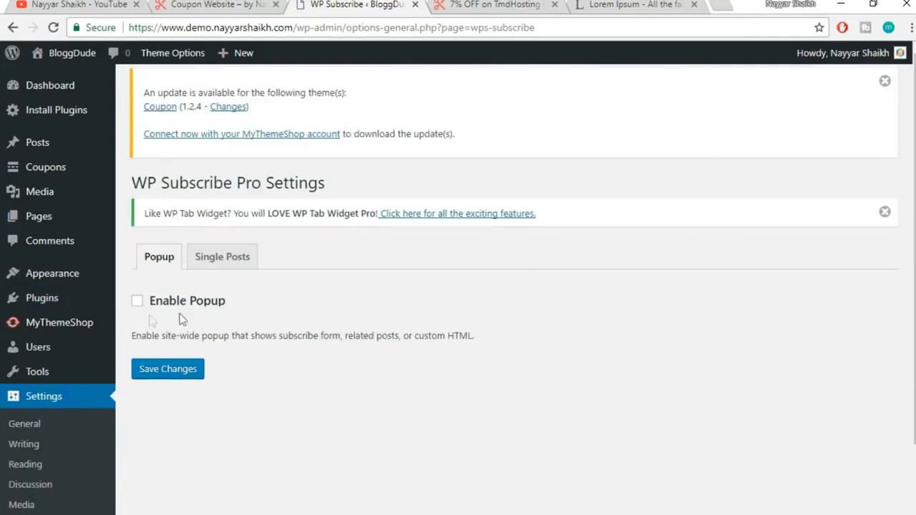
click(163, 305)
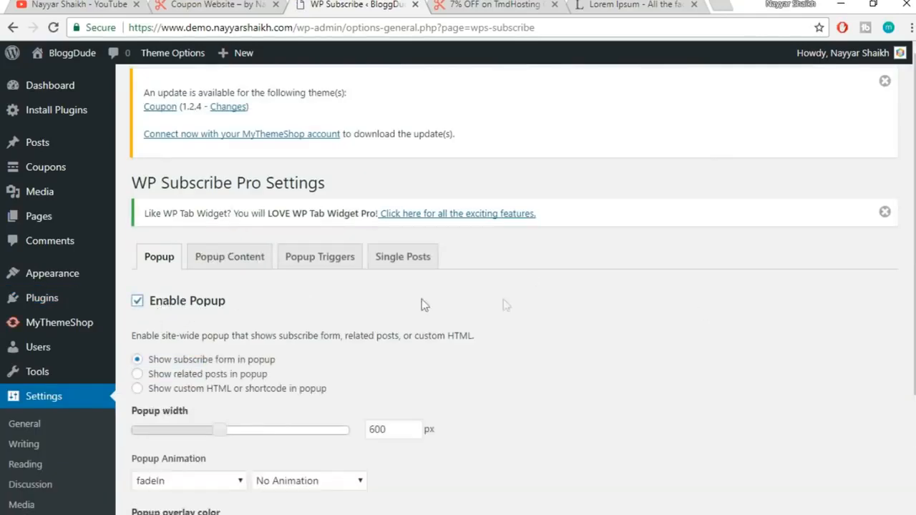
scroll(532, 299, down, 3)
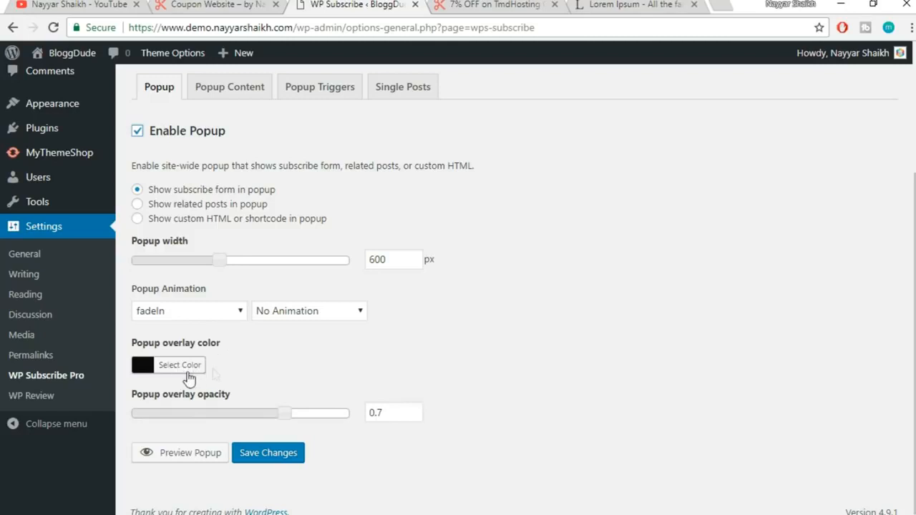
click(195, 455)
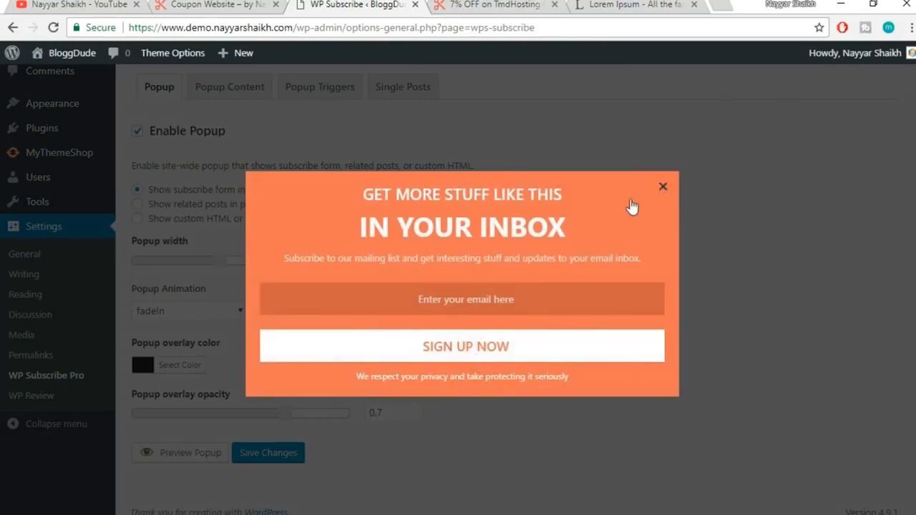
click(663, 190)
click(287, 451)
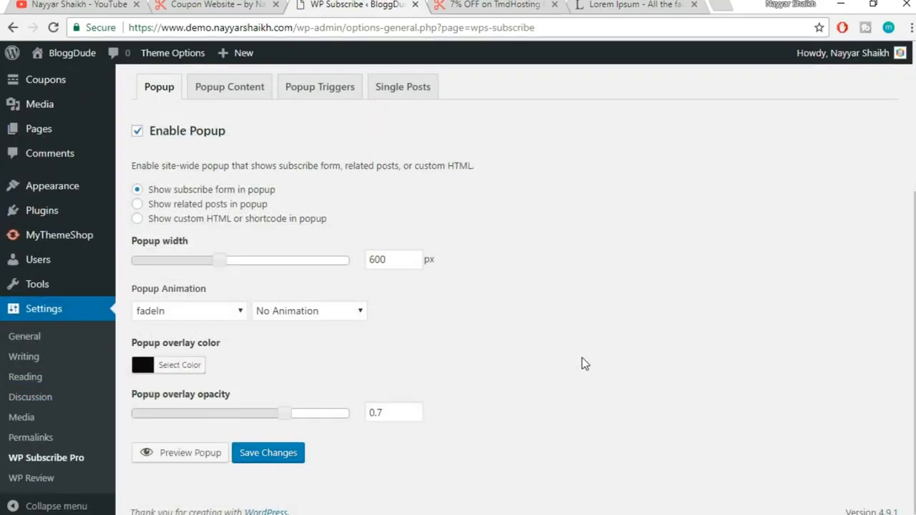
click(199, 456)
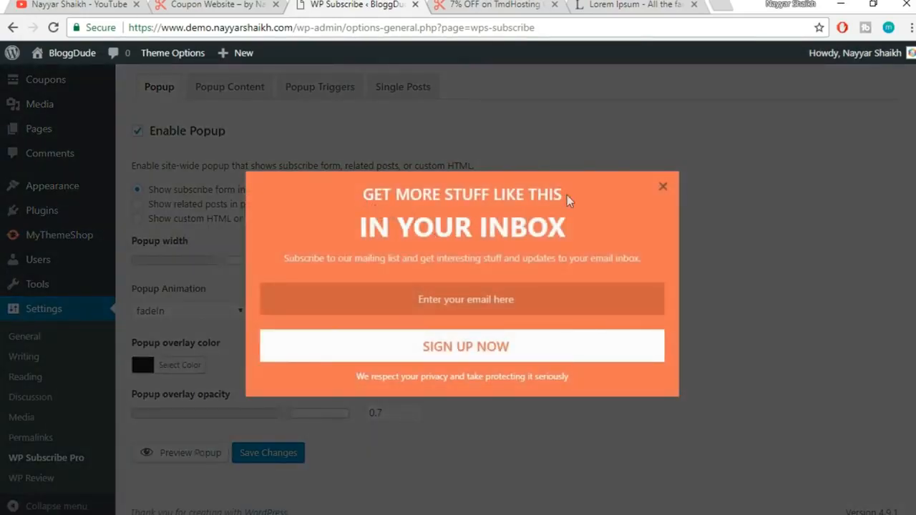
mouse_move(362, 199)
mouse_down()
mouse_move(572, 231)
mouse_move(369, 197)
mouse_up()
click(573, 230)
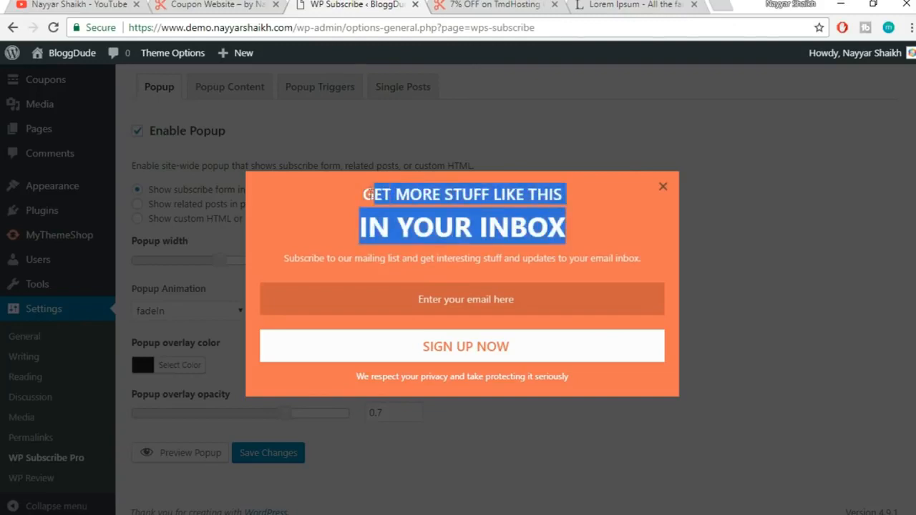
click(372, 201)
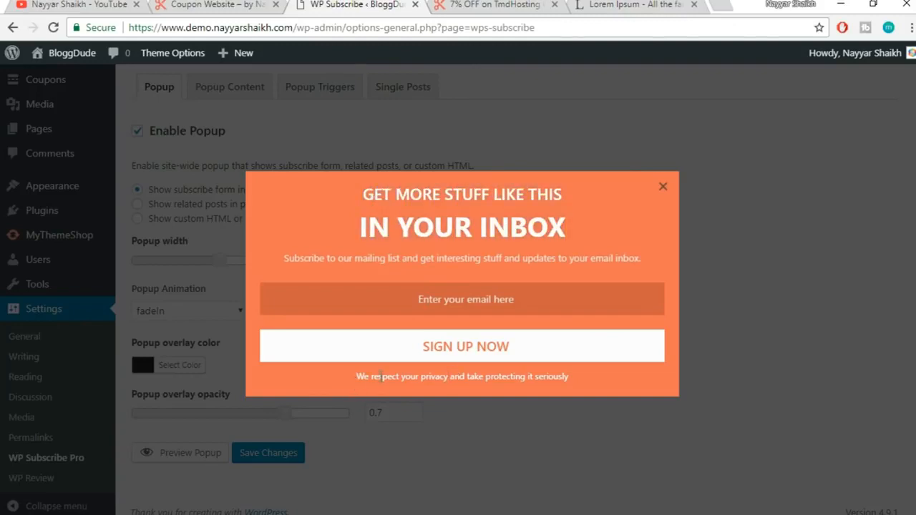
drag(350, 380, 561, 390)
click(573, 385)
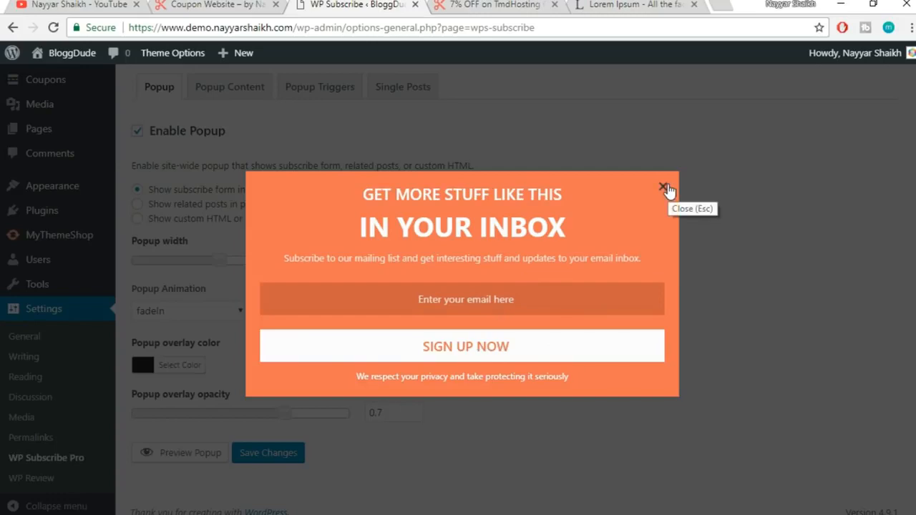
click(664, 188)
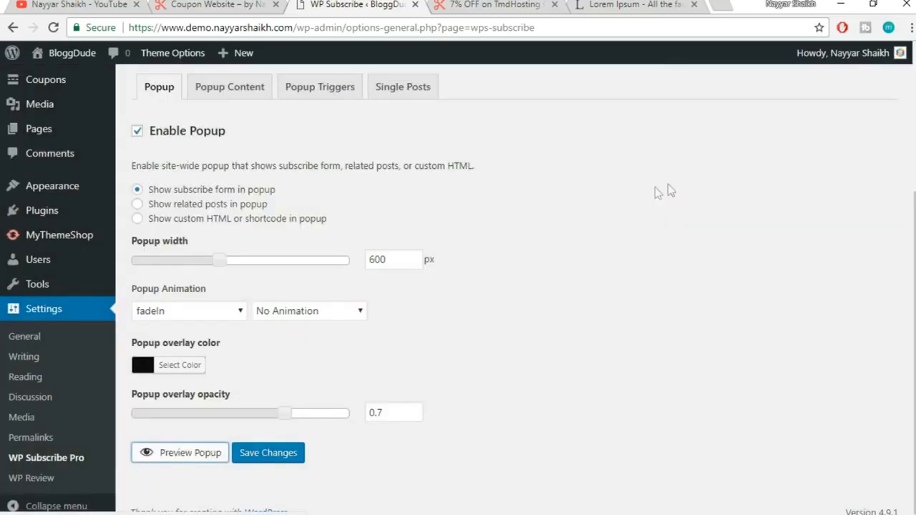
Preview the popup on Popup Content and try a blue field background
click(216, 97)
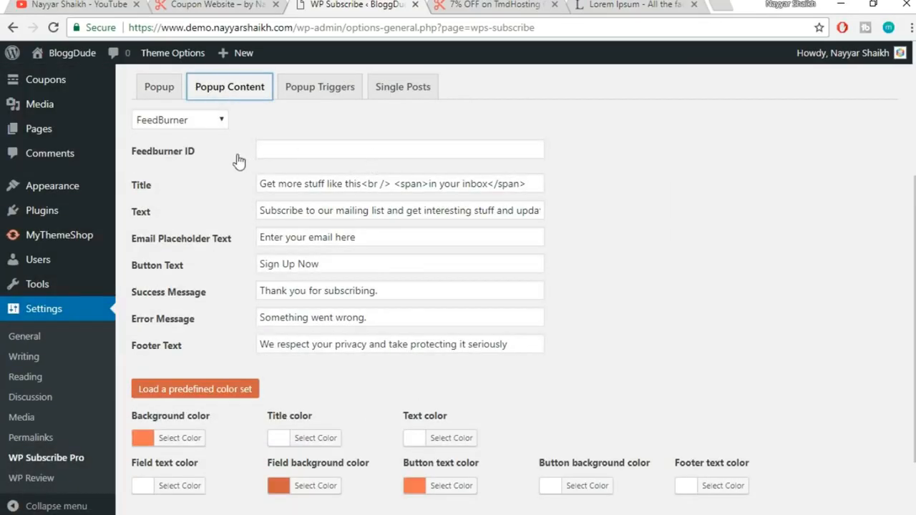
scroll(401, 394, down, 2)
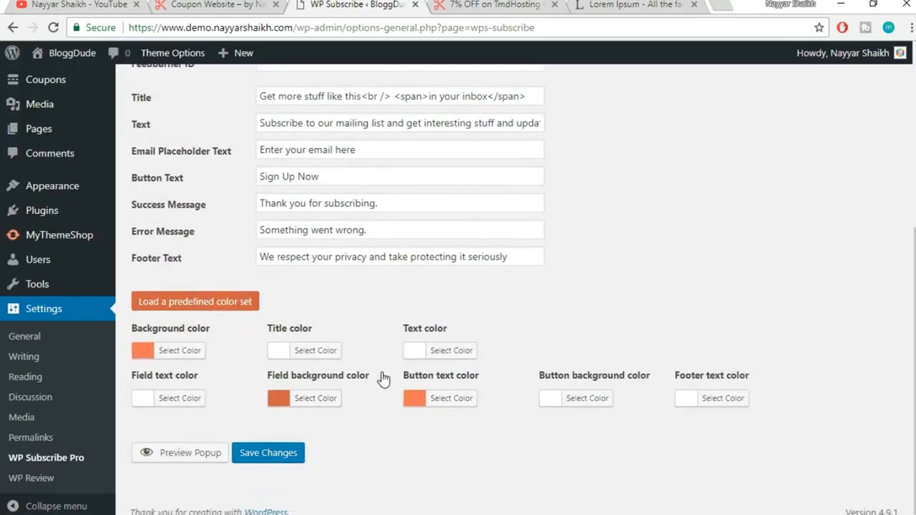
click(171, 458)
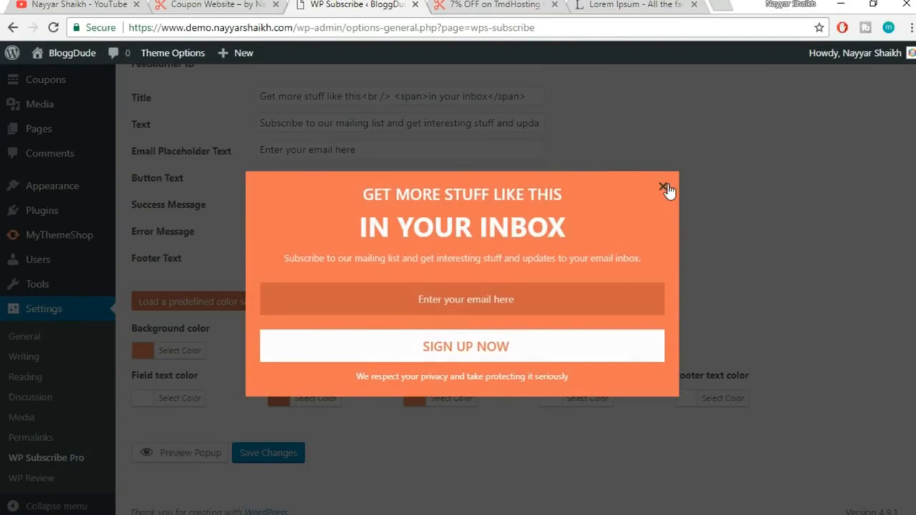
click(664, 190)
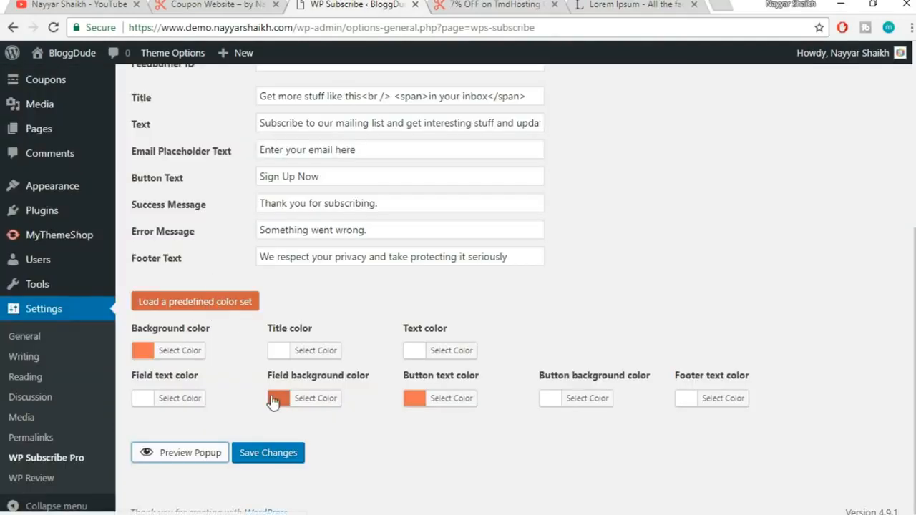
click(315, 398)
scroll(318, 406, down, 2)
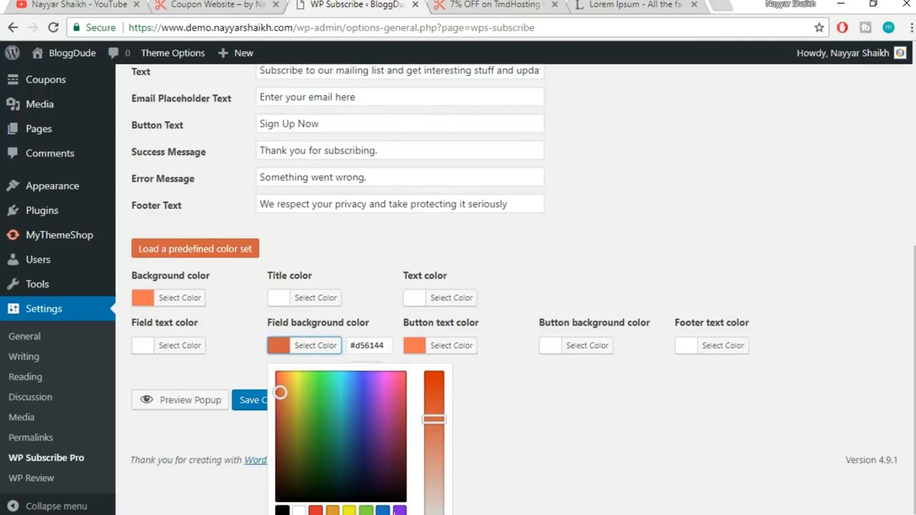
click(383, 511)
click(568, 457)
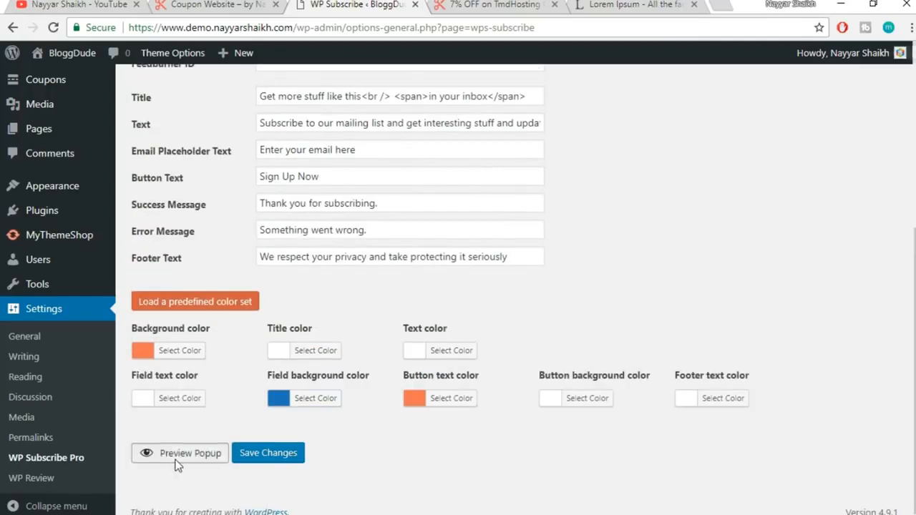
click(176, 458)
click(665, 188)
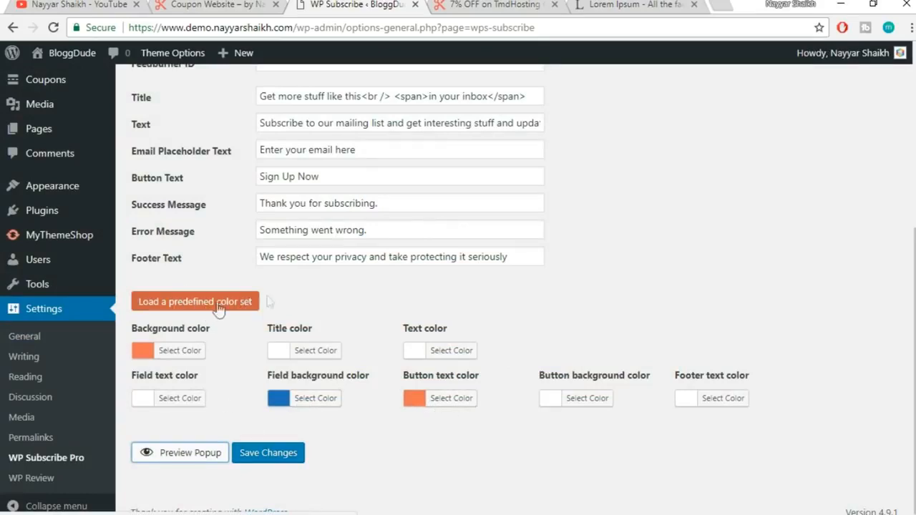
Load the first predefined colour set and preview the popup with it
click(250, 304)
mouse_move(193, 340)
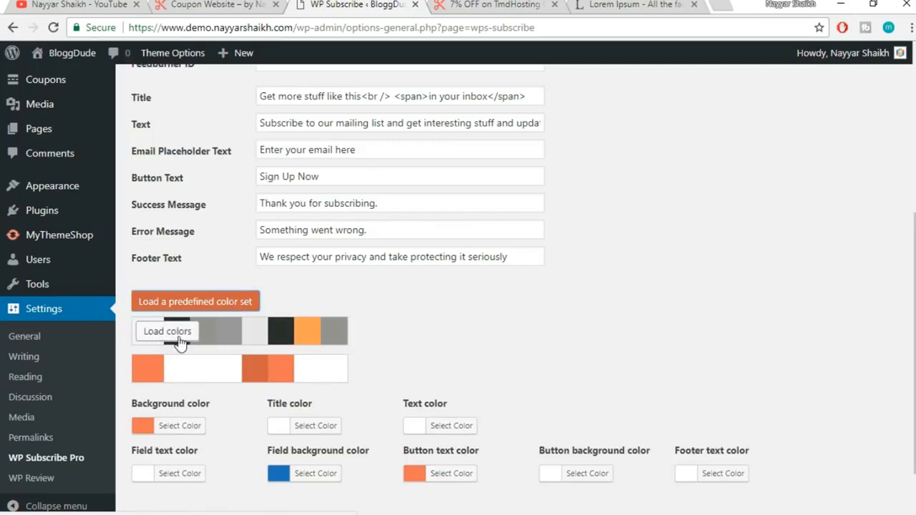
click(181, 342)
scroll(243, 429, down, 1)
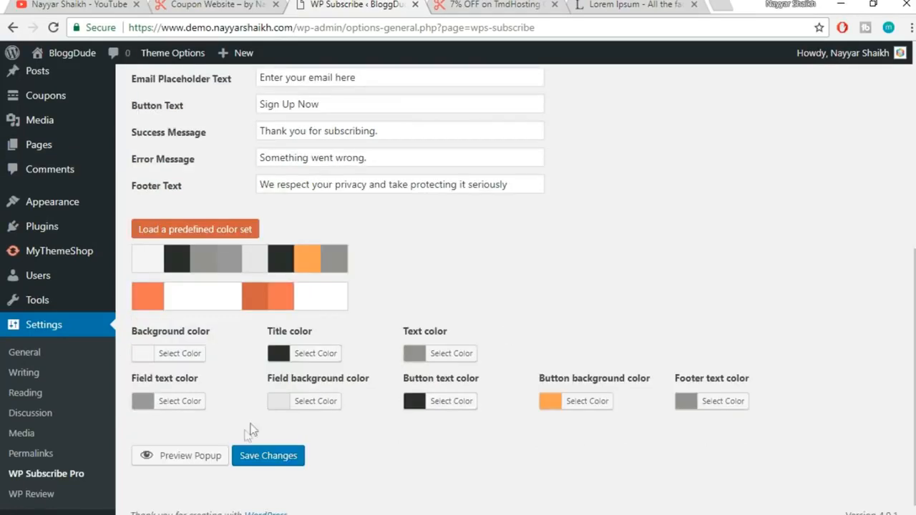
click(202, 456)
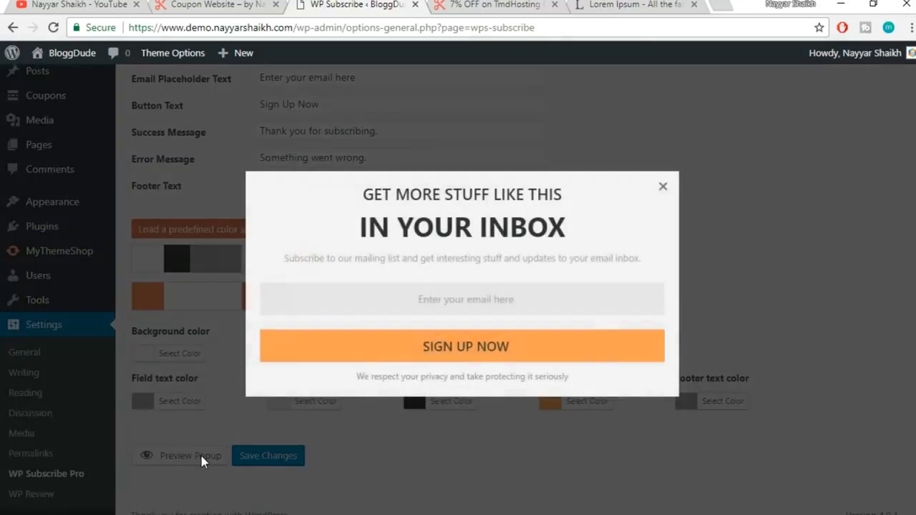
click(664, 190)
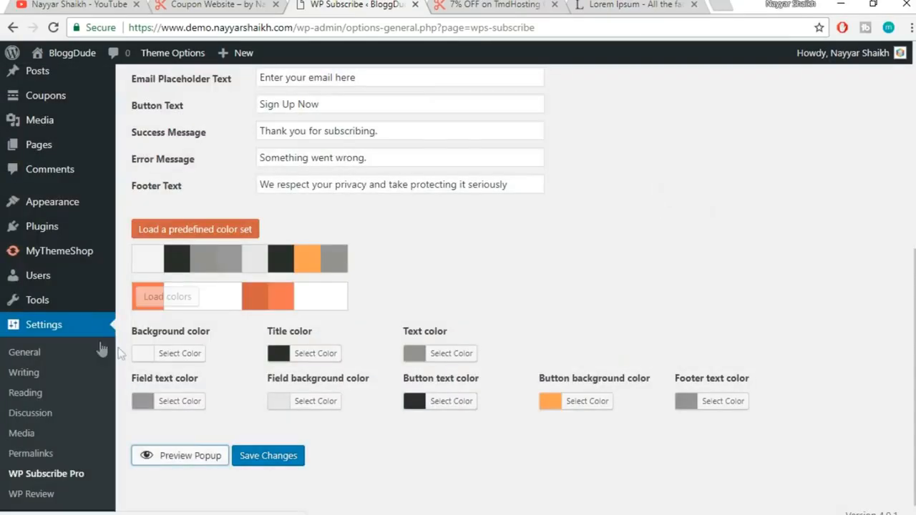
Set the popup background colour to white and save the settings
click(192, 360)
scroll(188, 401, down, 1)
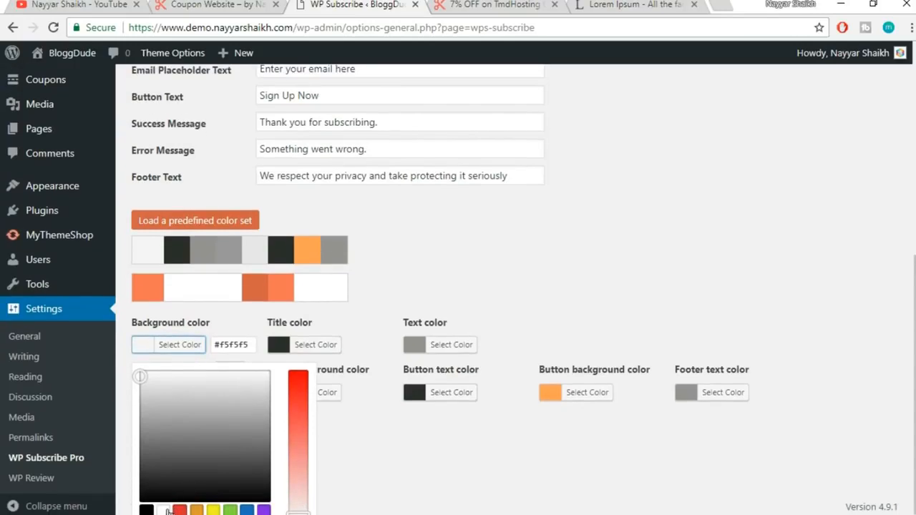
click(166, 510)
click(538, 242)
click(265, 455)
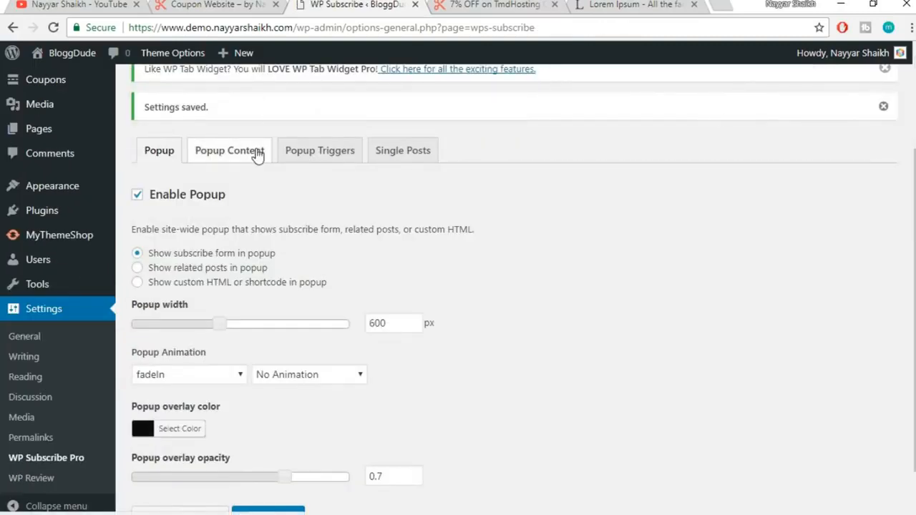
Choose MailChimp as the popup's email service in Popup Content
click(256, 153)
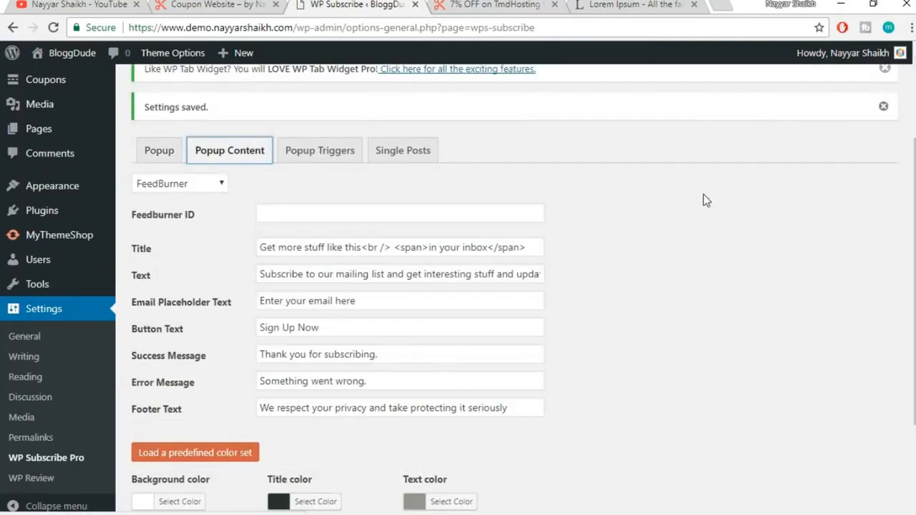
click(212, 185)
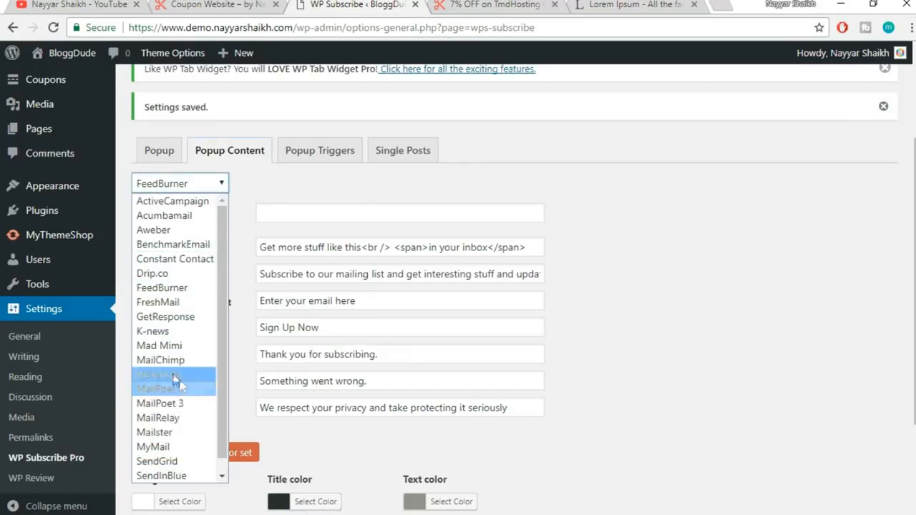
click(174, 361)
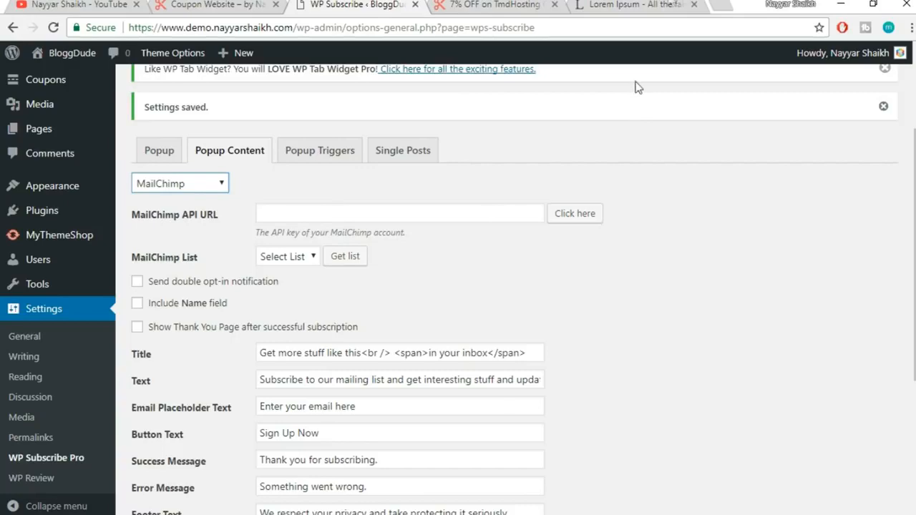
Load mailchimp.com in a new browser tab
click(719, 3)
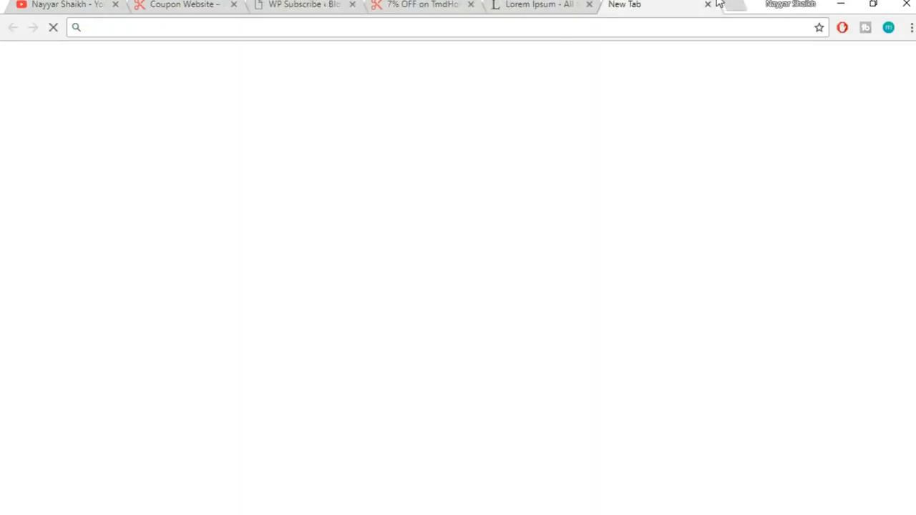
text(mailc)
key(Return)
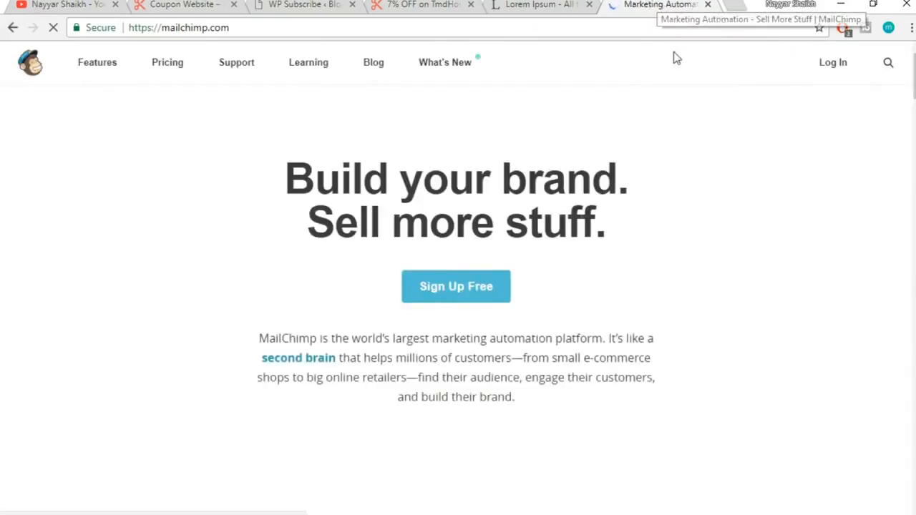
After checking the YouTube channel tab, log in to the MailChimp account
click(59, 4)
scroll(632, 175, down, 6)
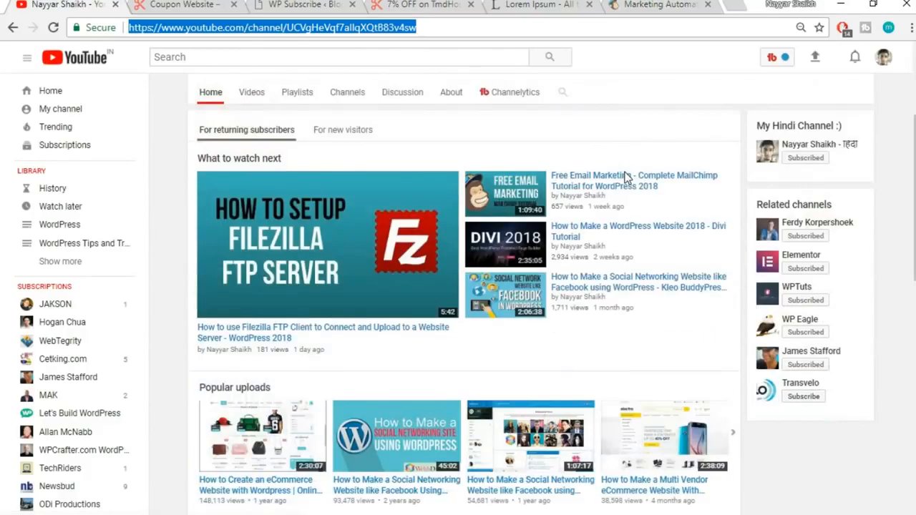
scroll(866, 283, up, 1)
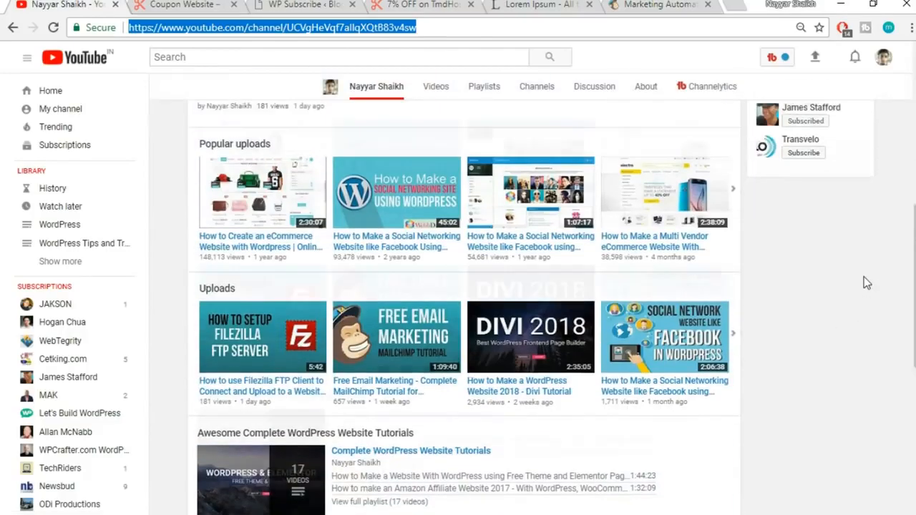
scroll(862, 285, down, 1)
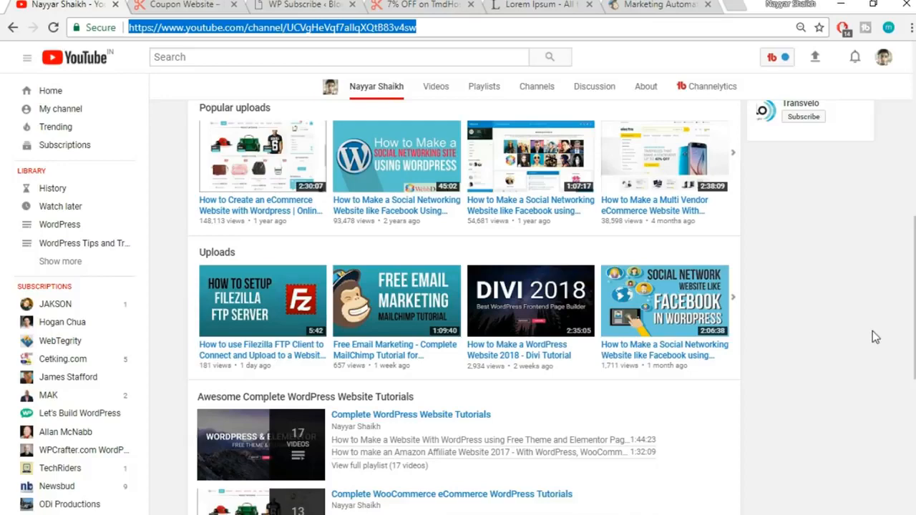
click(664, 4)
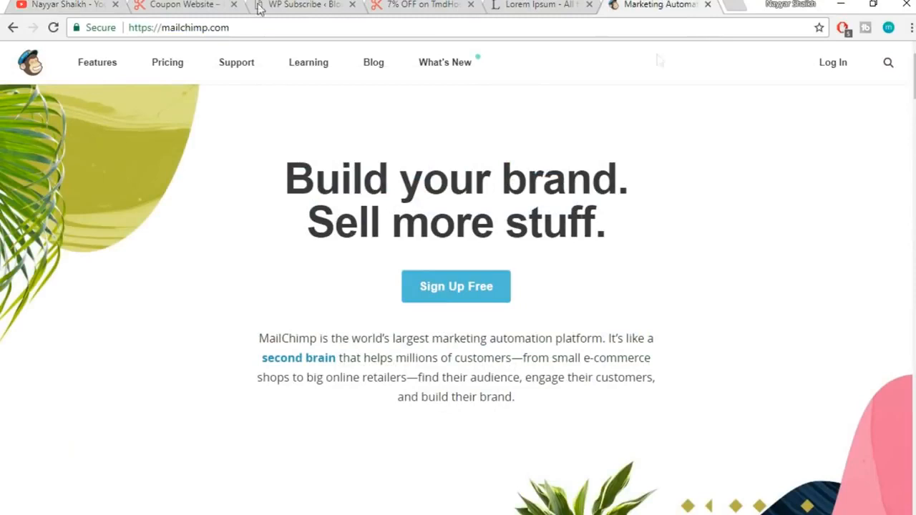
click(76, 4)
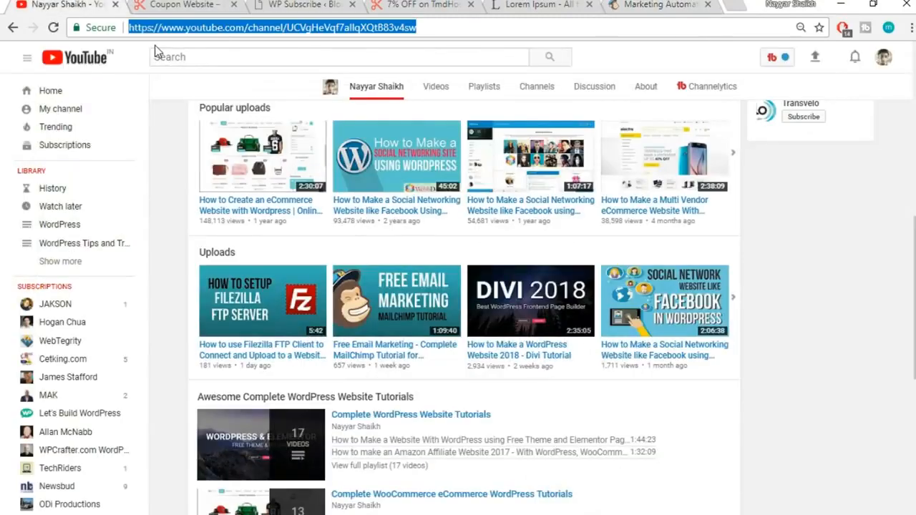
click(647, 4)
click(828, 64)
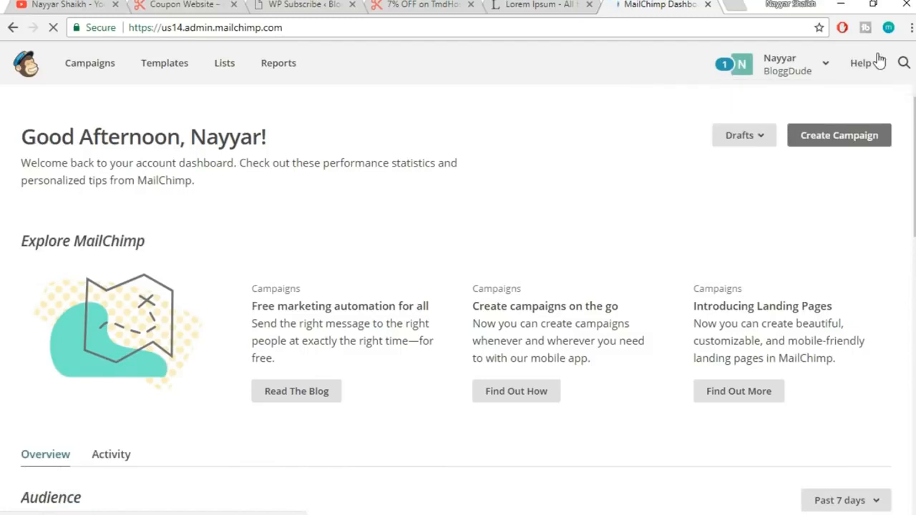
Go from the MailChimp account menu to the Extras > API keys page
click(779, 79)
click(687, 164)
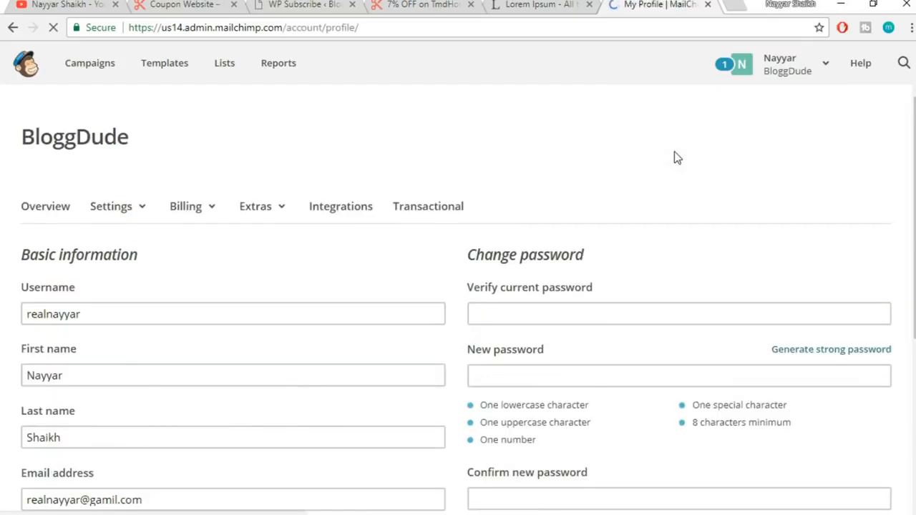
scroll(722, 161, down, 4)
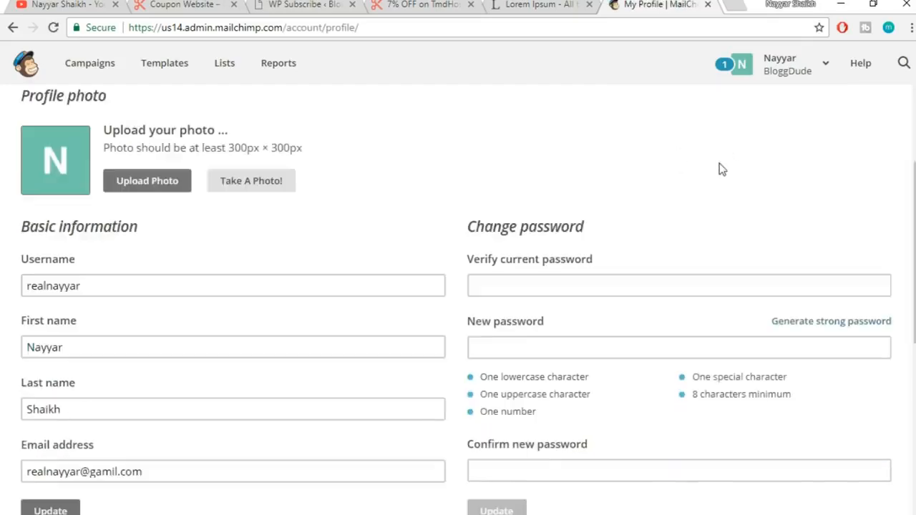
scroll(266, 232, up, 2)
scroll(339, 226, up, 2)
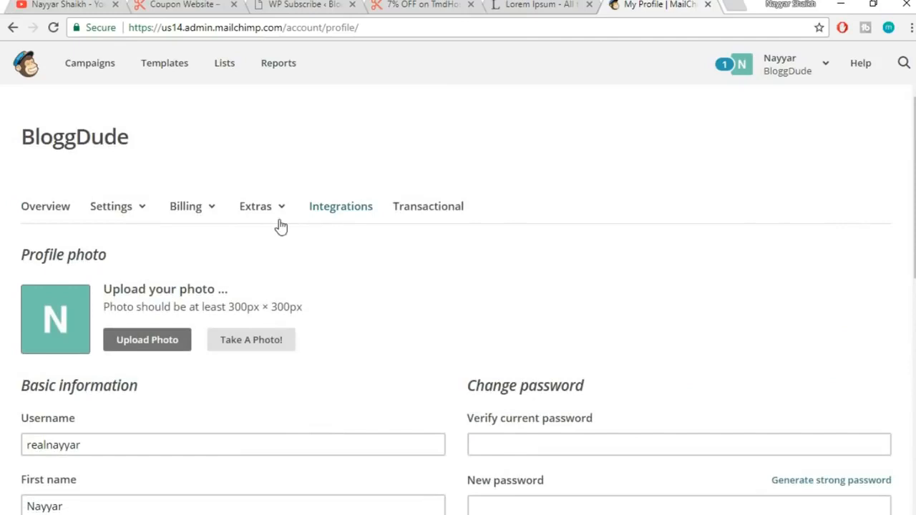
click(265, 219)
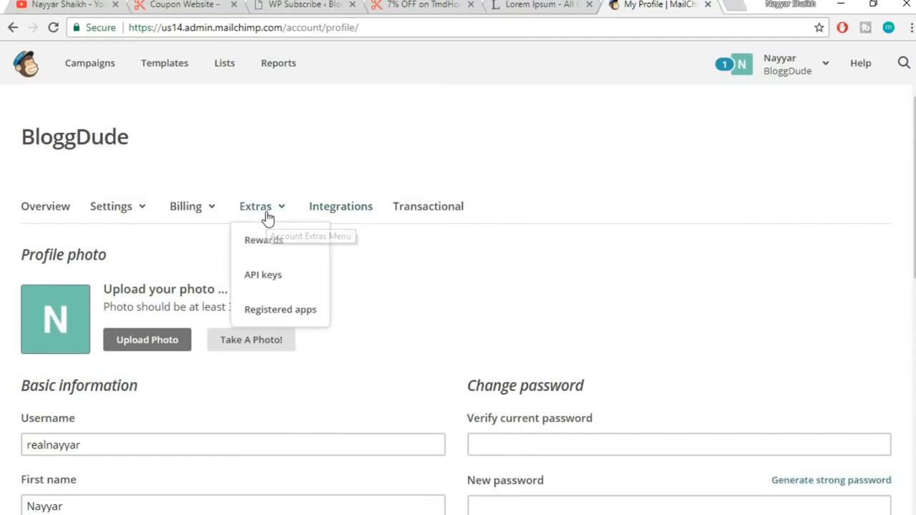
click(262, 280)
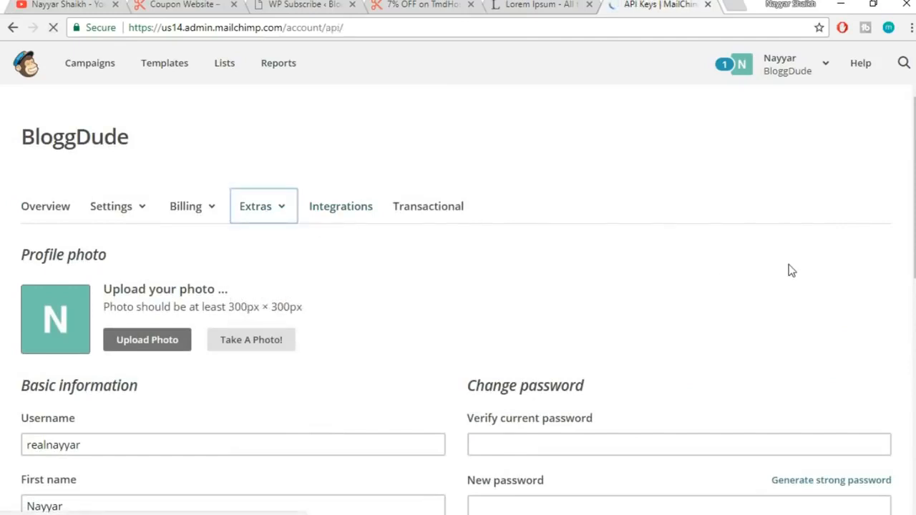
Select and copy the account's existing API key
scroll(791, 271, down, 4)
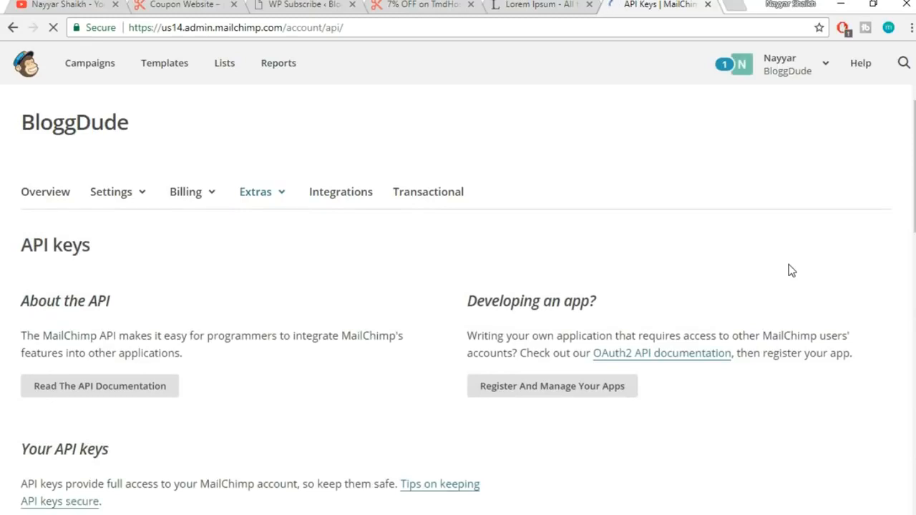
scroll(791, 270, down, 3)
scroll(791, 270, up, 4)
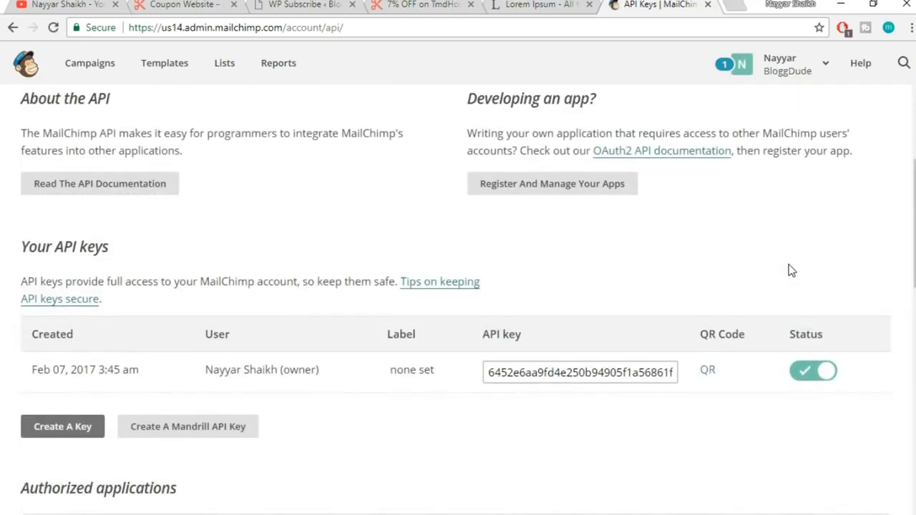
scroll(591, 322, down, 1)
drag(489, 300, 718, 299)
key(ctrl+c)
click(596, 301)
triple_click(596, 301)
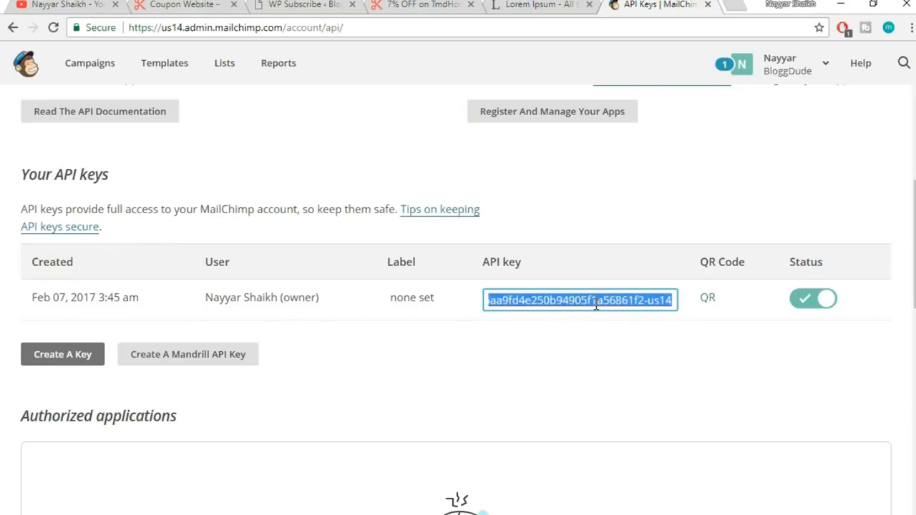
click(338, 4)
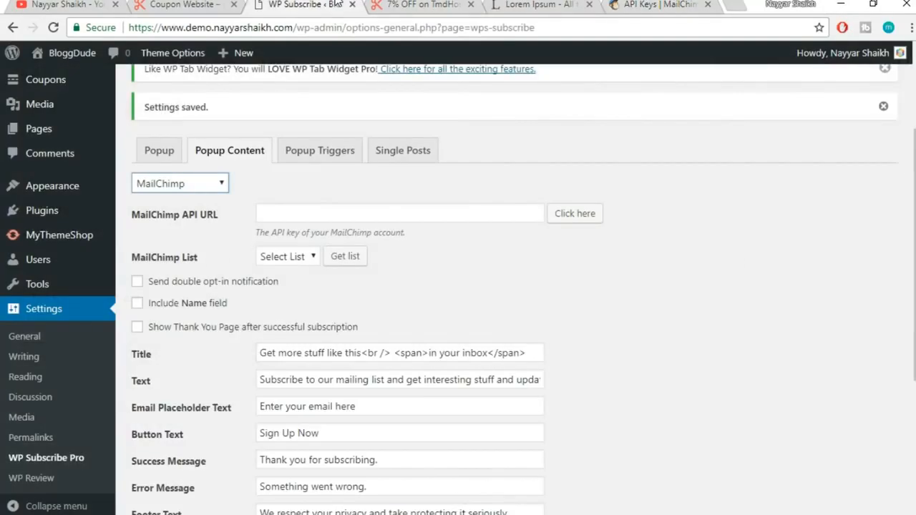
Paste the API key into MailChimp API URL and fetch the lists with Get list
click(388, 214)
key(ctrl+v)
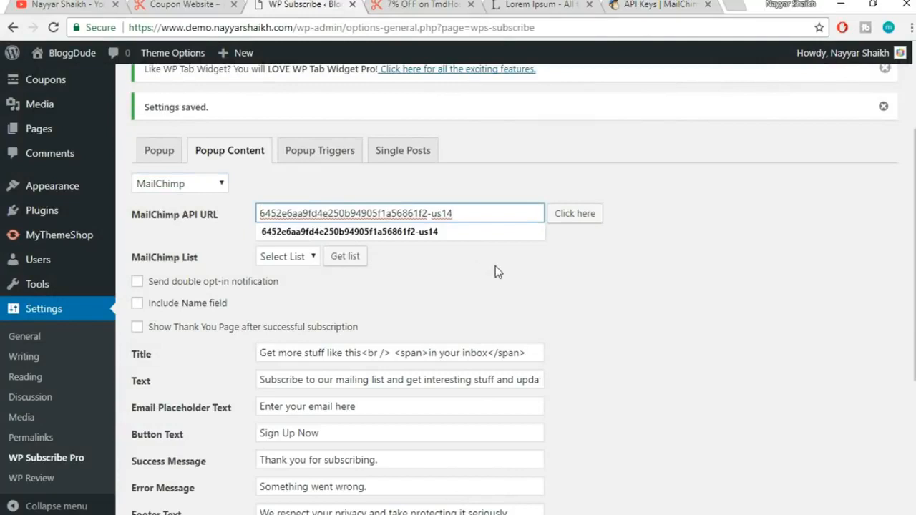
click(565, 260)
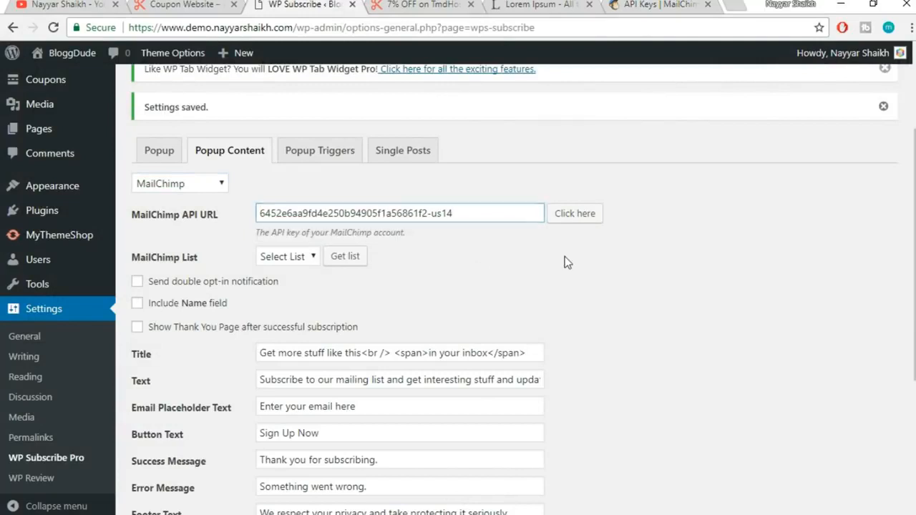
click(292, 259)
click(293, 277)
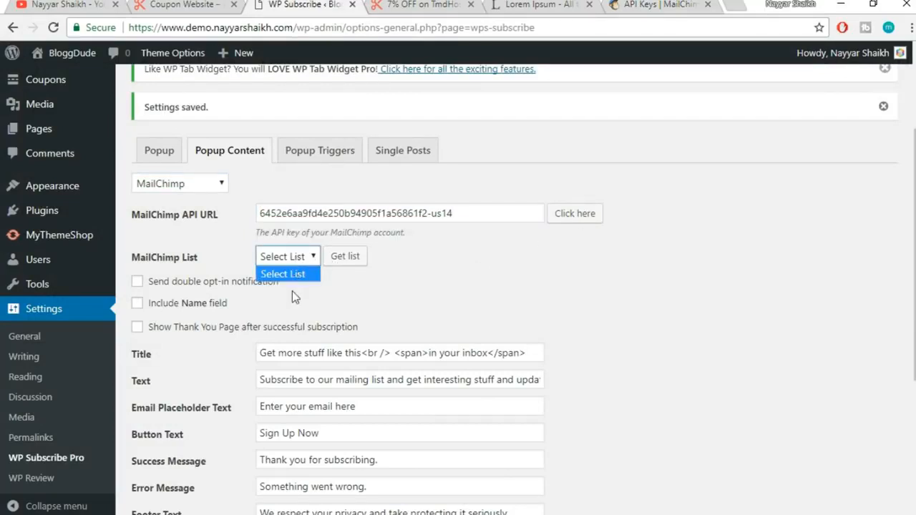
click(292, 273)
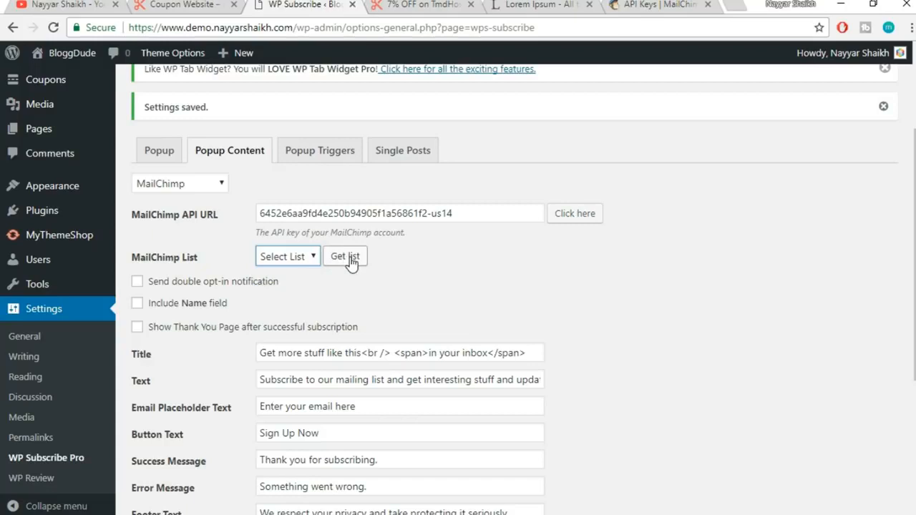
drag(468, 213, 224, 226)
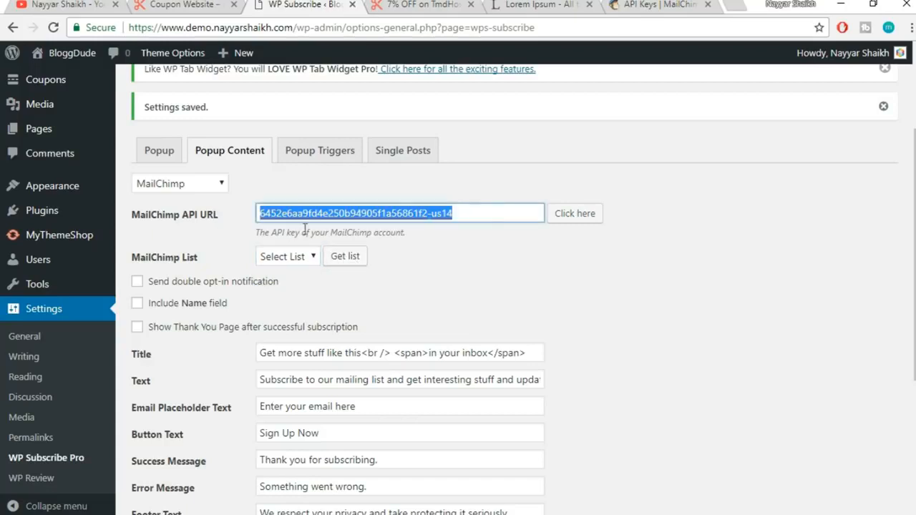
click(350, 259)
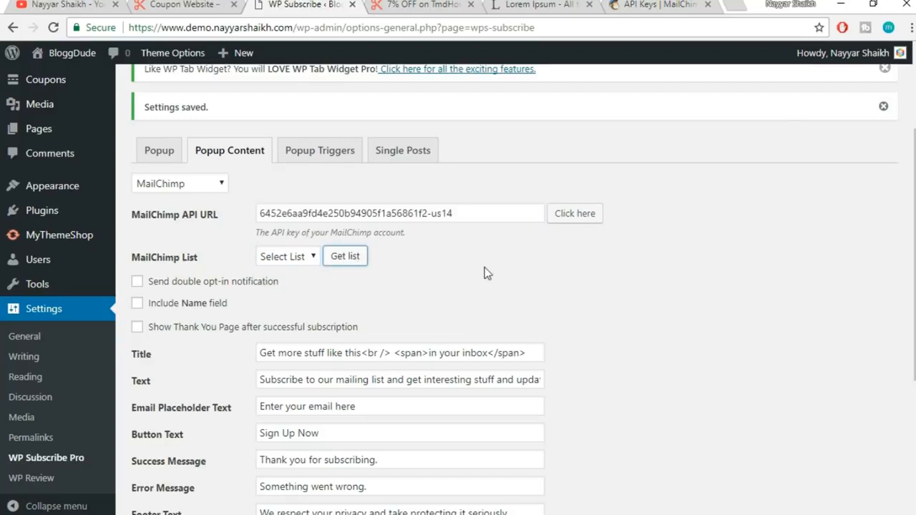
click(300, 257)
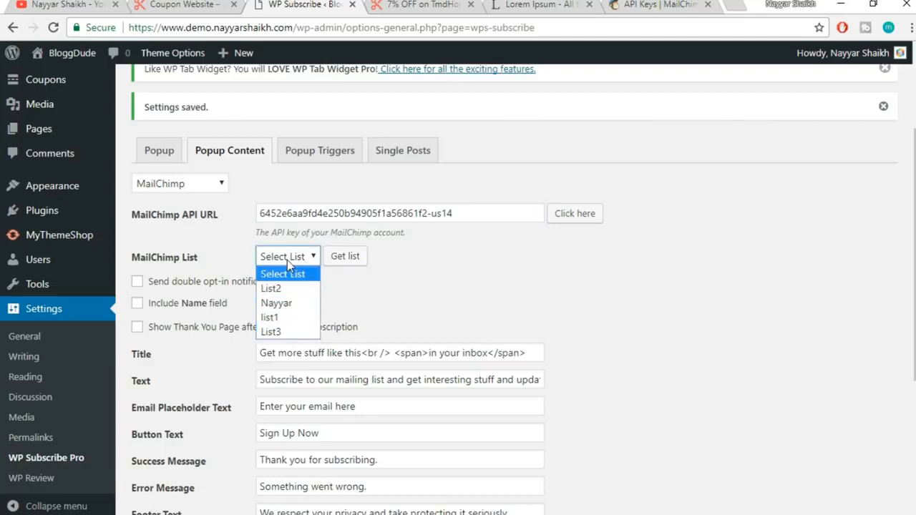
click(643, 5)
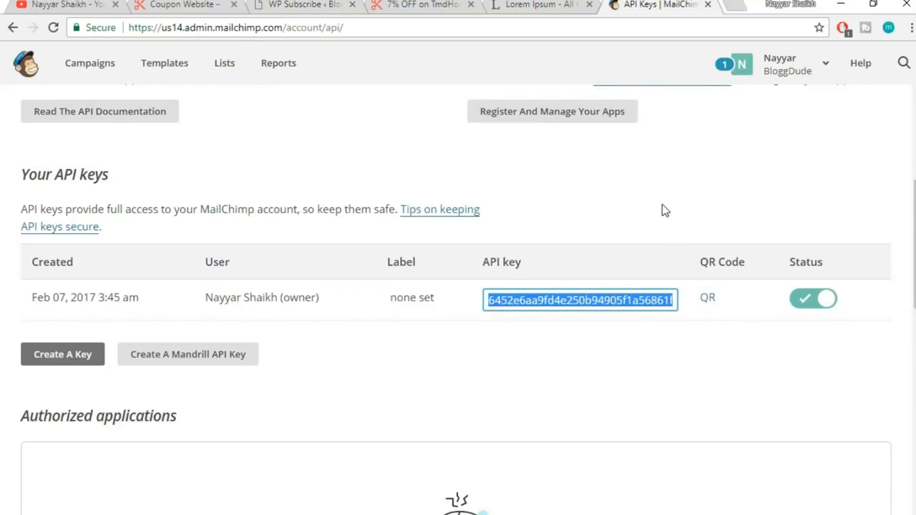
click(285, 4)
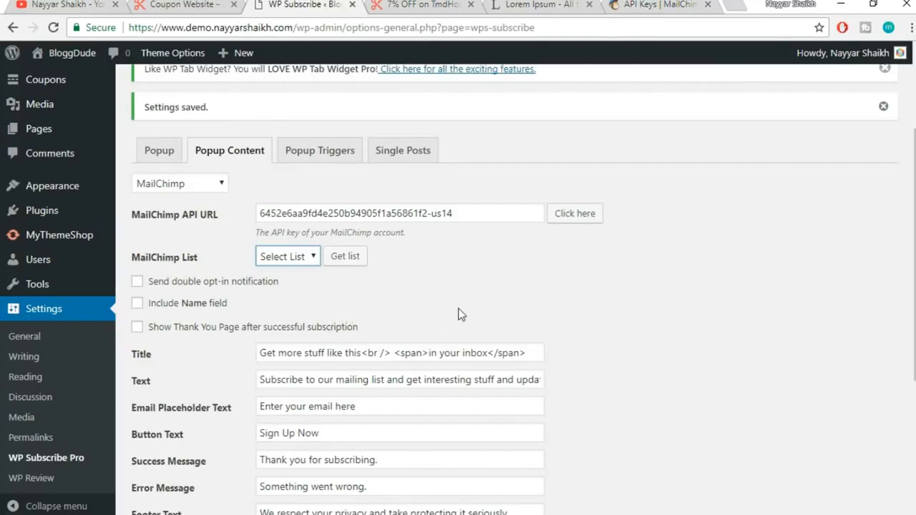
Choose the account owner's MailChimp list, keep the 'Sign Up Now' button text, and save
click(306, 259)
click(297, 309)
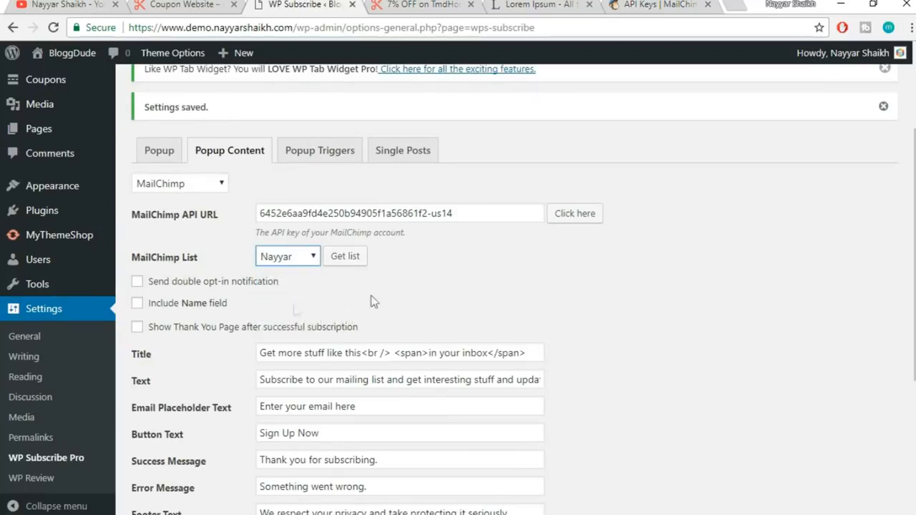
scroll(810, 228, down, 2)
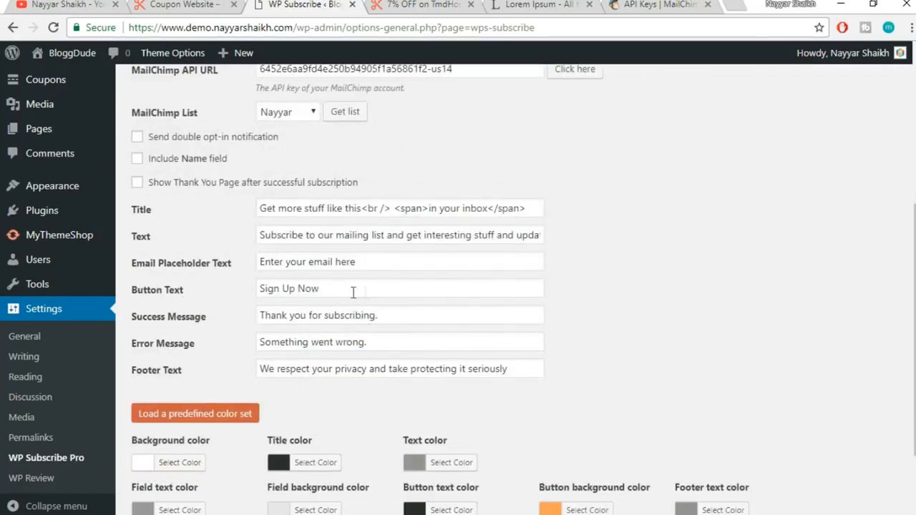
triple_click(352, 290)
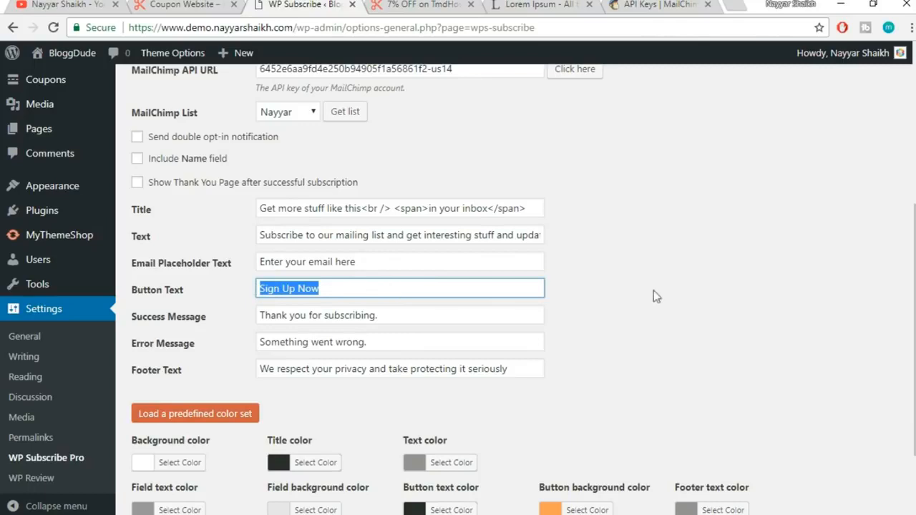
click(723, 288)
scroll(723, 287, down, 1)
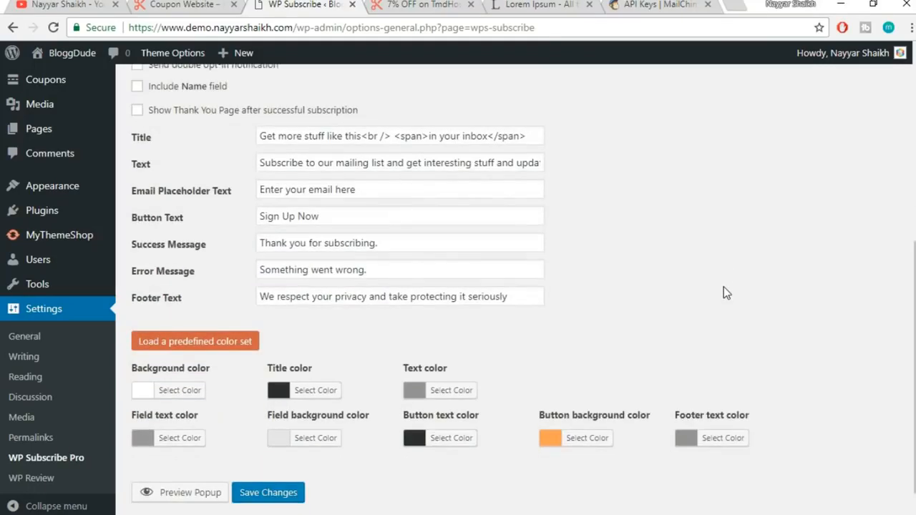
click(275, 494)
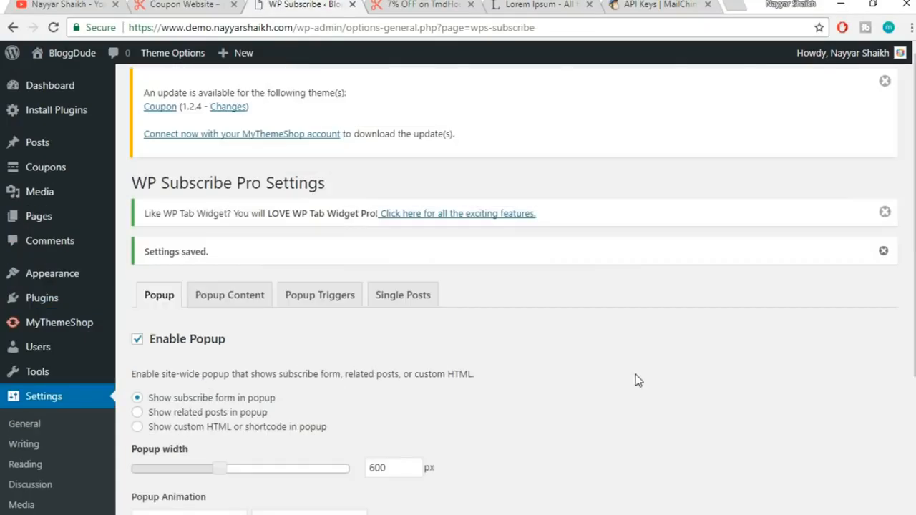
Review the Popup Triggers options, including cookie expiration 14, save, and return to the coupon page
scroll(347, 274, down, 1)
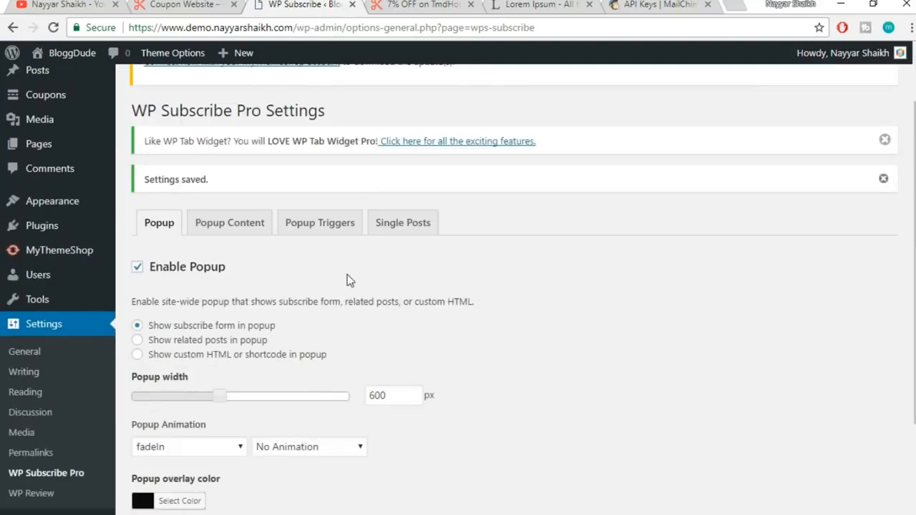
click(333, 233)
scroll(639, 236, down, 1)
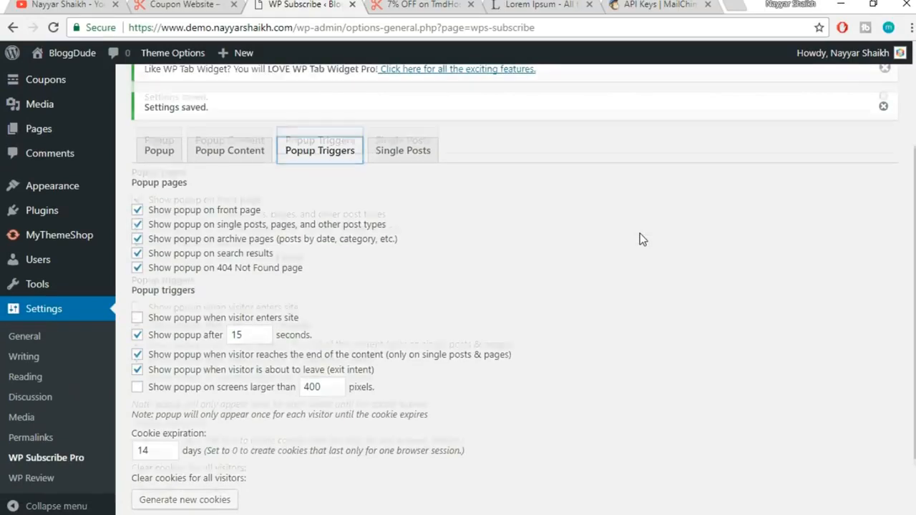
scroll(639, 232, down, 1)
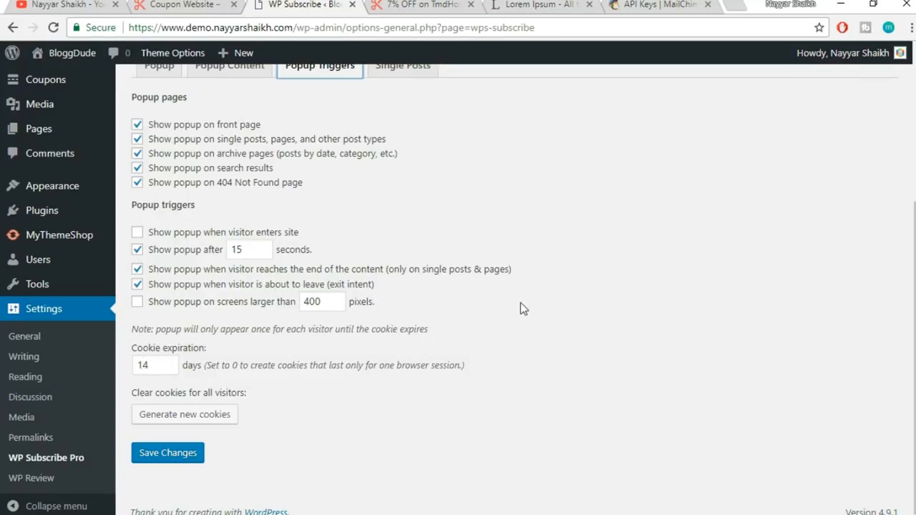
drag(161, 367, 124, 368)
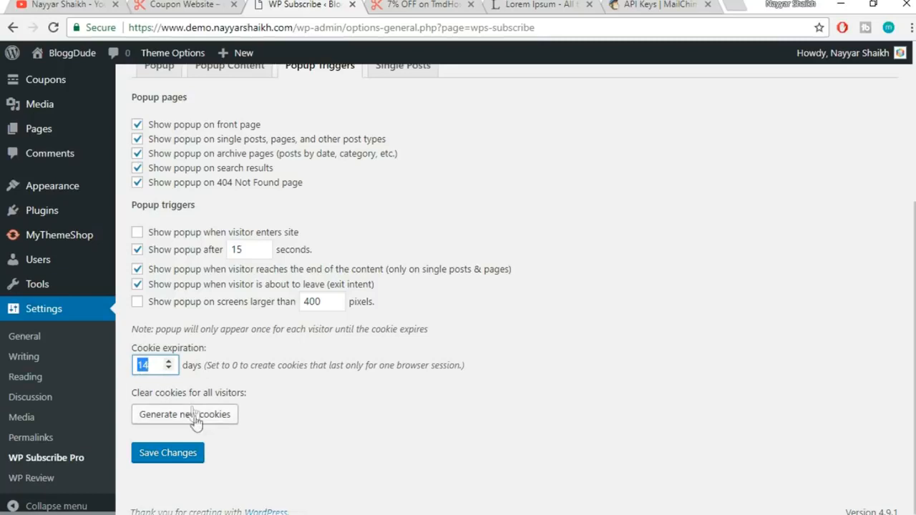
click(169, 456)
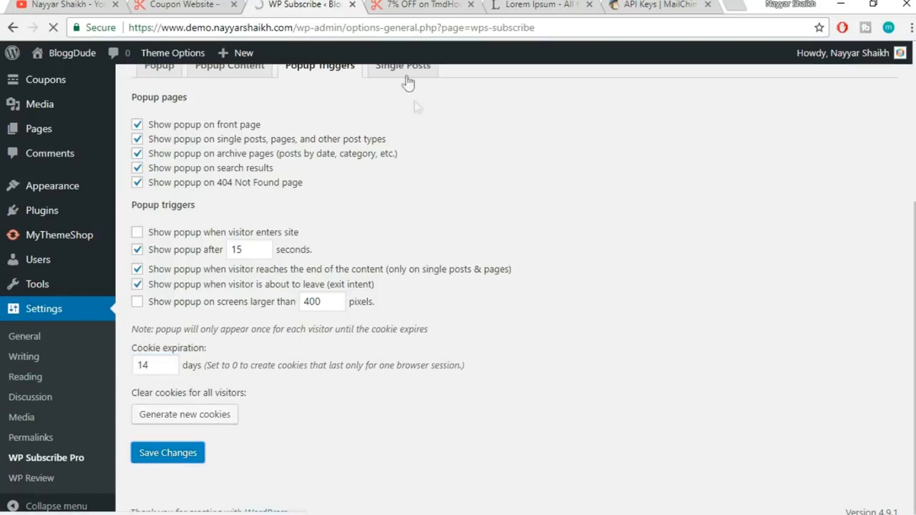
click(416, 5)
Reload the coupon page and scroll until the subscribe popup appears, trying its email field
click(512, 27)
key(Return)
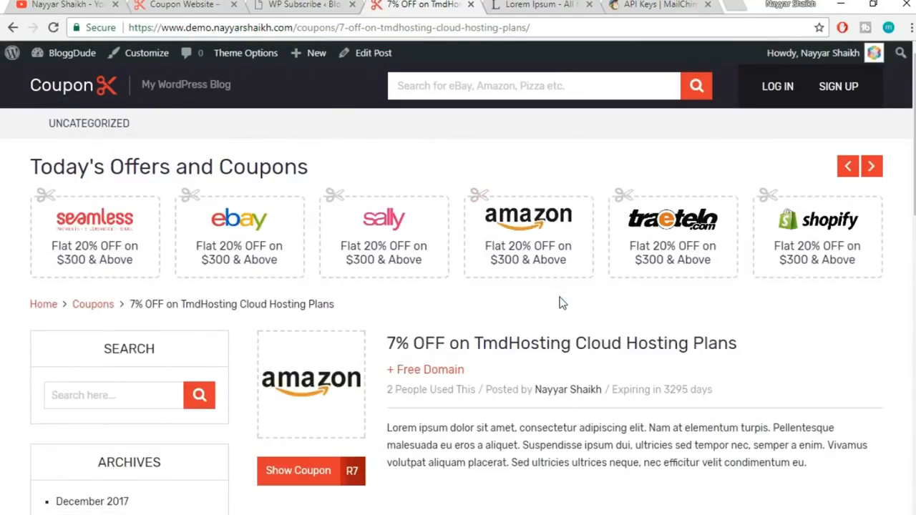
scroll(562, 303, down, 4)
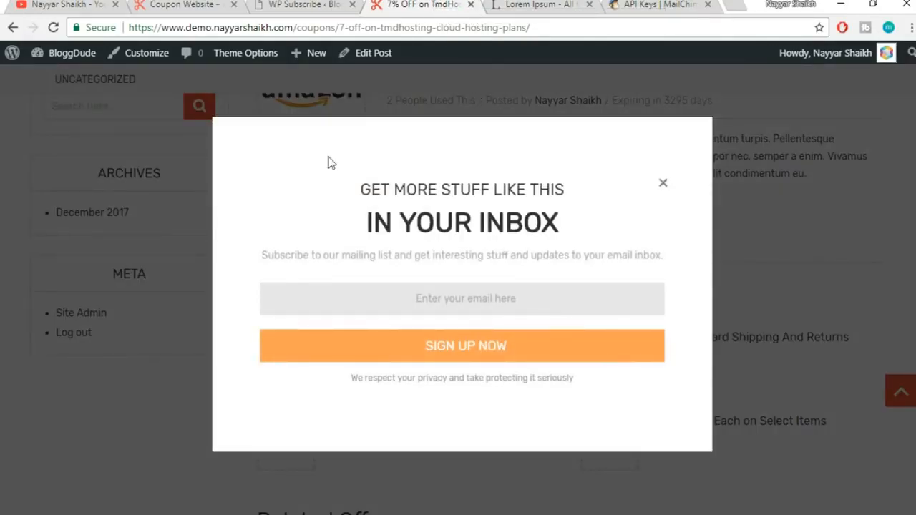
click(470, 293)
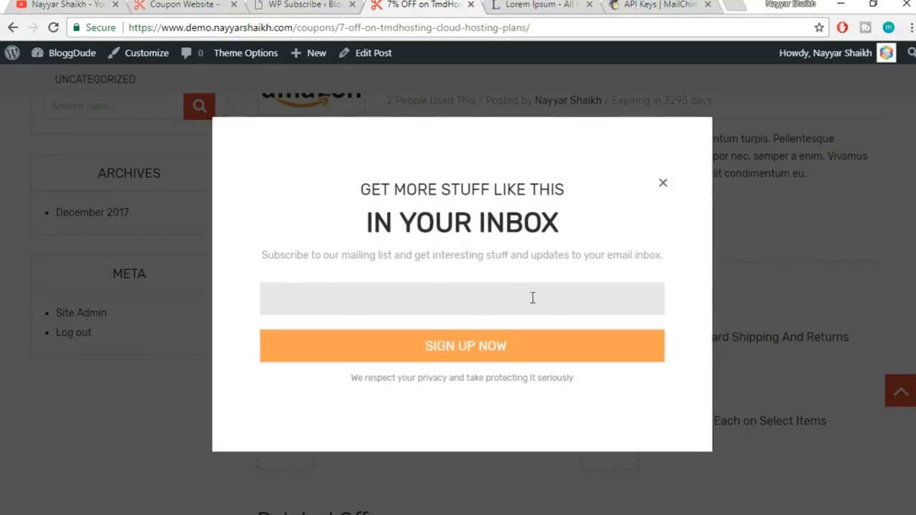
click(576, 240)
Close the subscribe popup and return to the WP Subscribe Pro settings
click(663, 189)
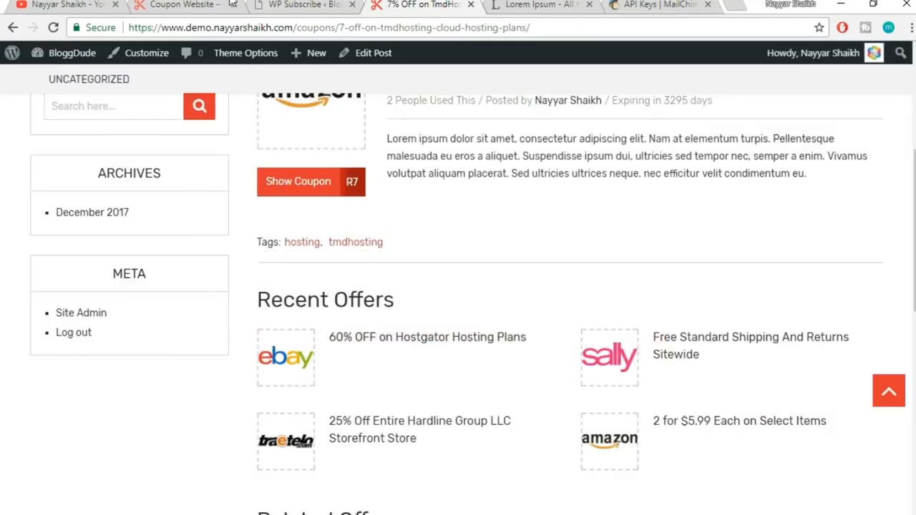
click(335, 5)
scroll(665, 308, down, 2)
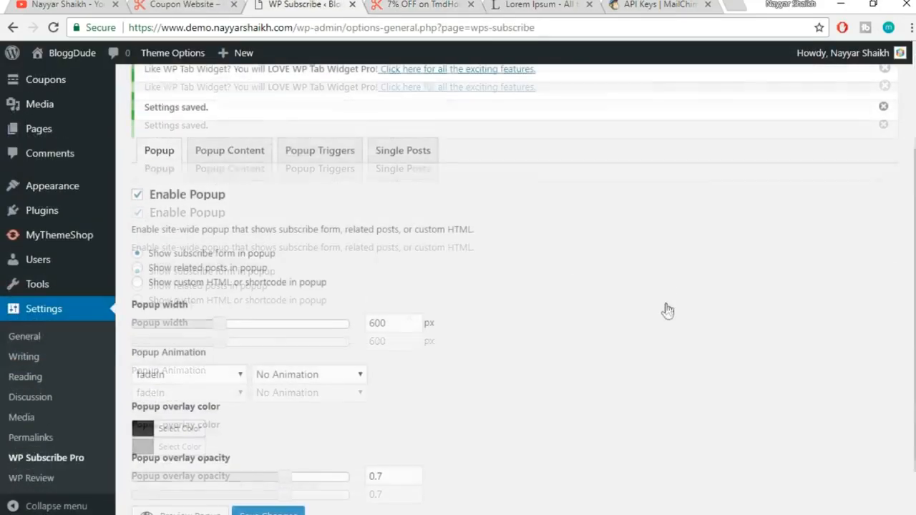
Enable a Single Posts subscribe form placed after the post content
click(421, 159)
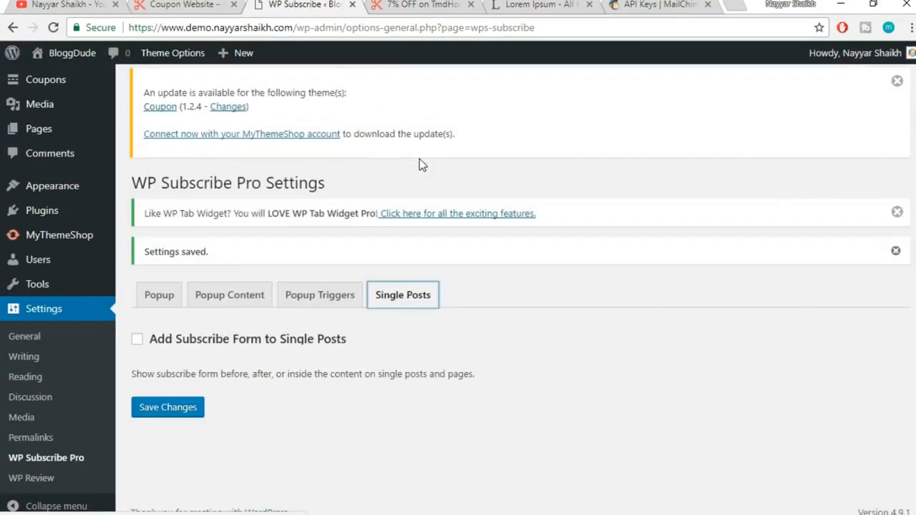
click(159, 342)
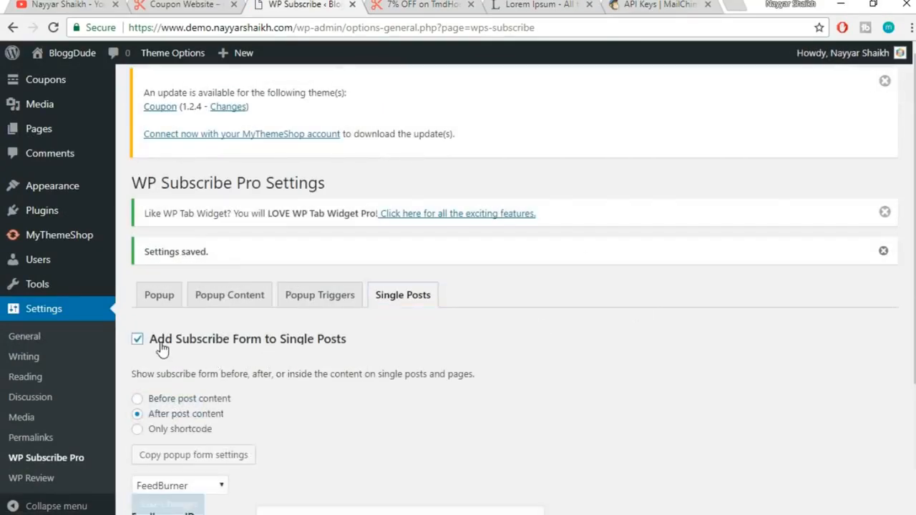
scroll(479, 339, down, 3)
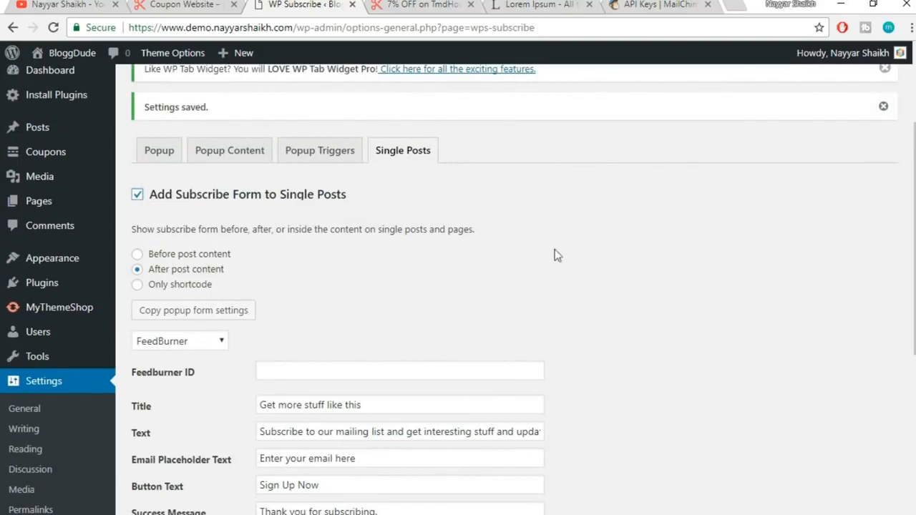
scroll(588, 210, down, 1)
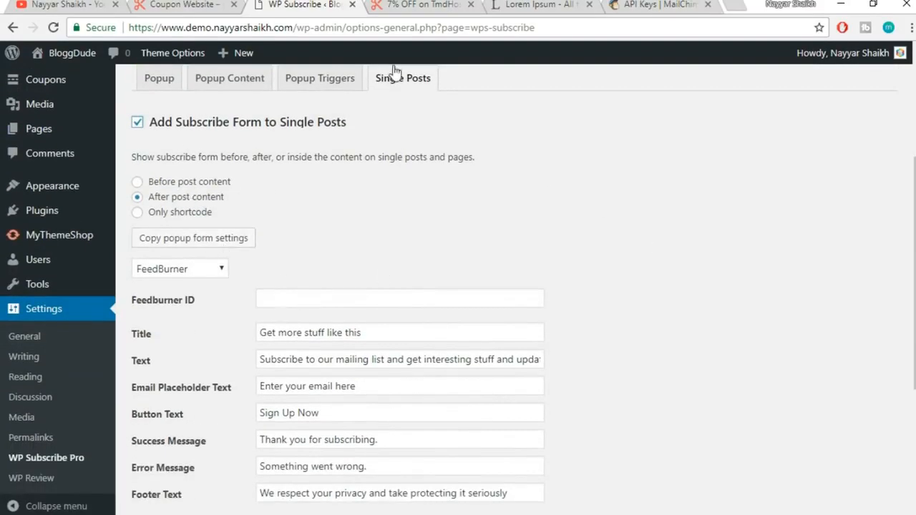
drag(133, 157, 350, 155)
click(225, 193)
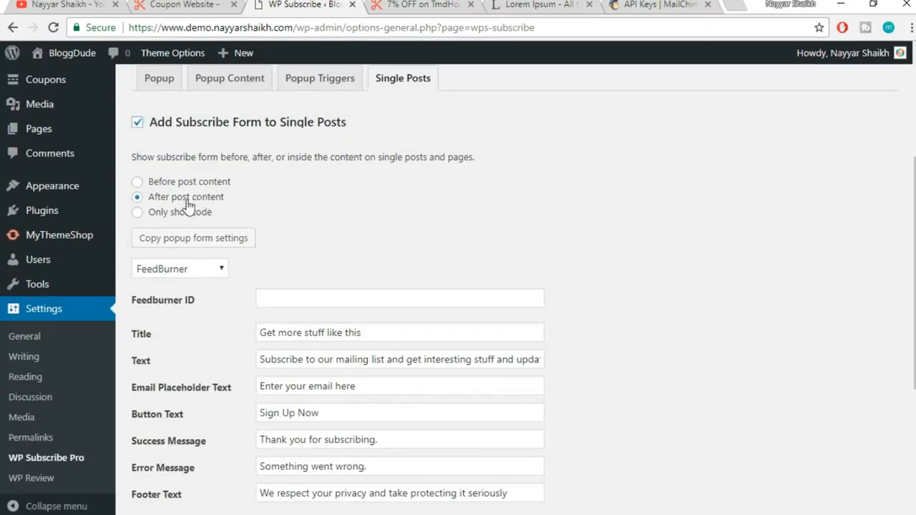
Connect the form to MailChimp with the saved API key and a mailing list
scroll(572, 202, down, 1)
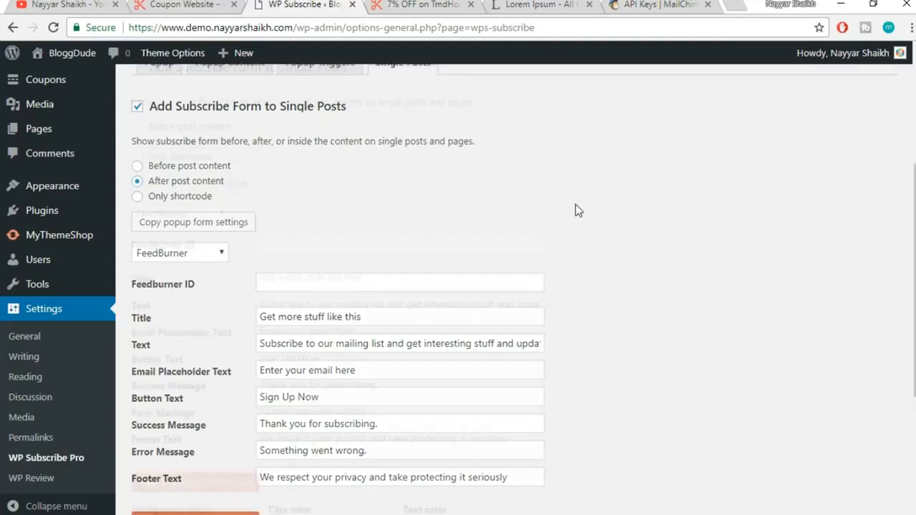
click(199, 195)
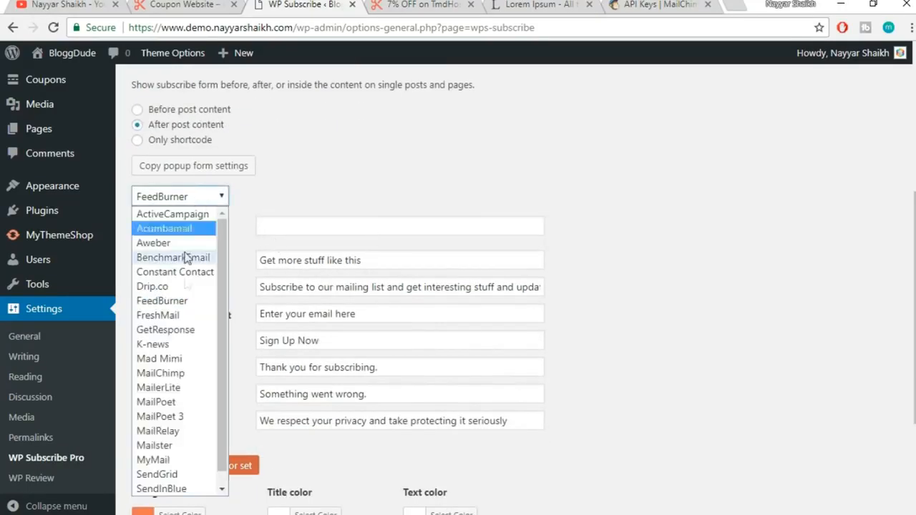
click(180, 379)
click(377, 230)
click(379, 247)
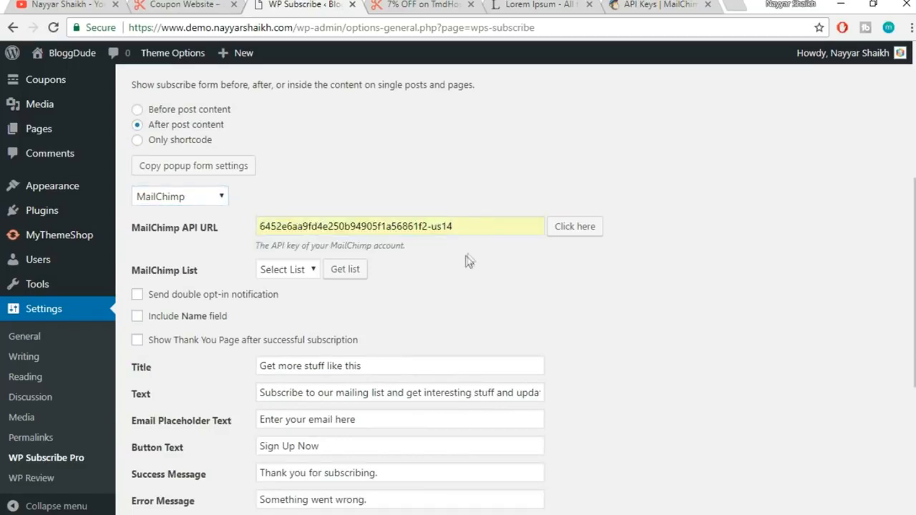
click(266, 273)
click(299, 316)
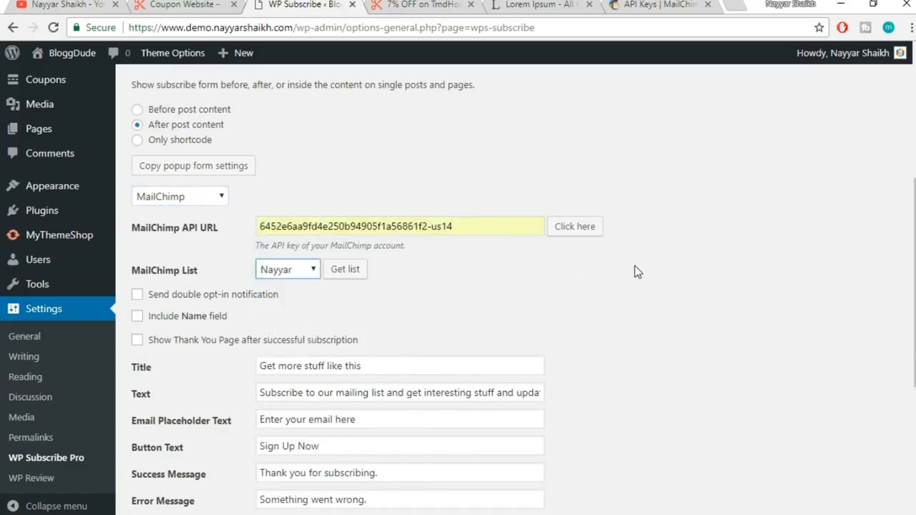
Apply the first predefined colour set and save the single-post form settings
scroll(634, 269, down, 2)
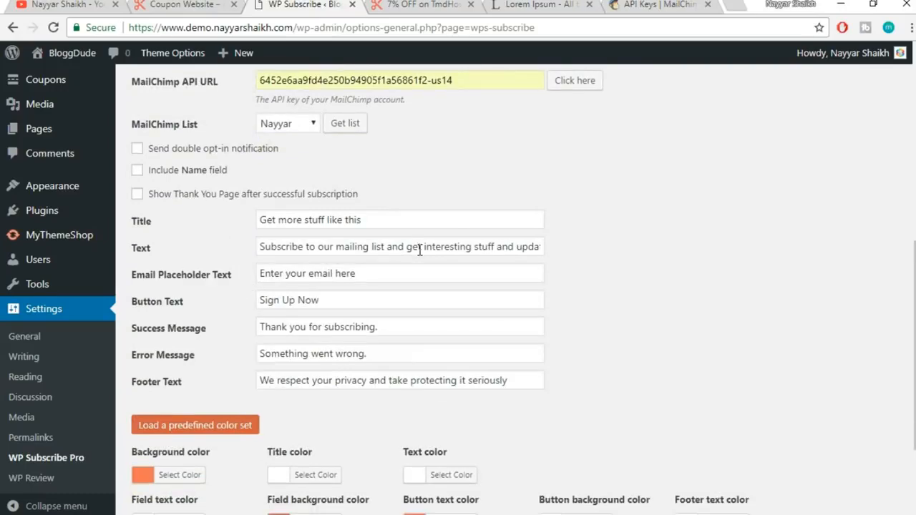
scroll(387, 315, down, 2)
click(205, 286)
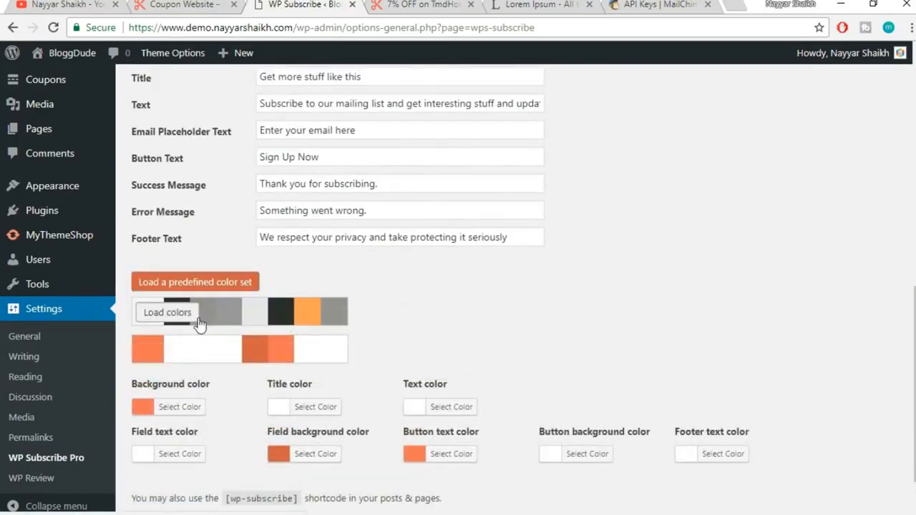
click(169, 313)
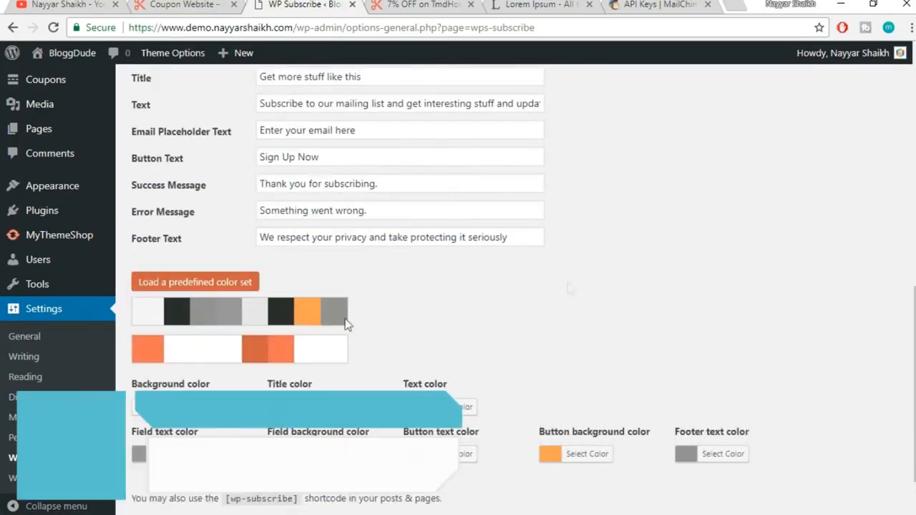
scroll(739, 277, down, 1)
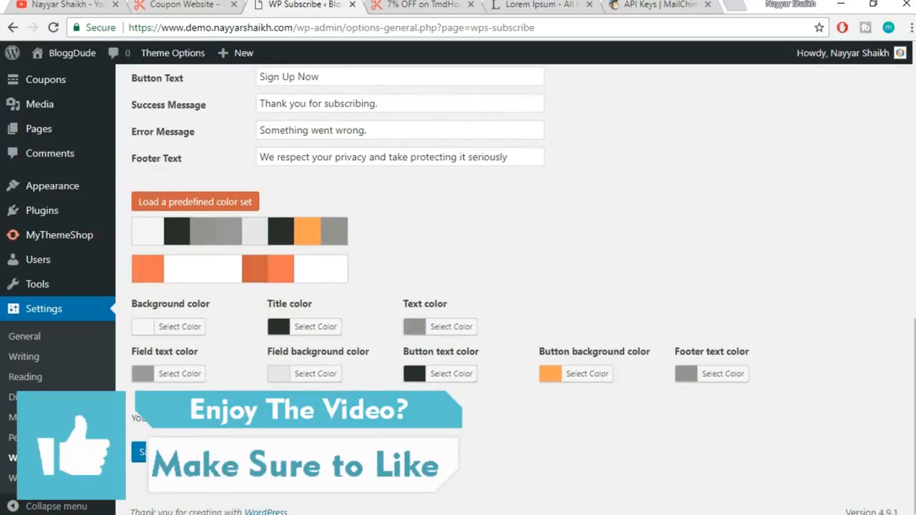
click(140, 452)
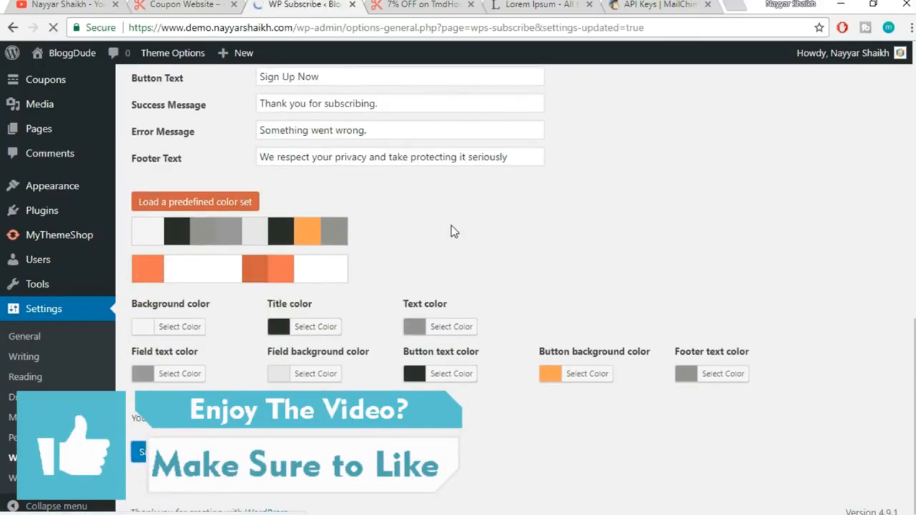
click(409, 9)
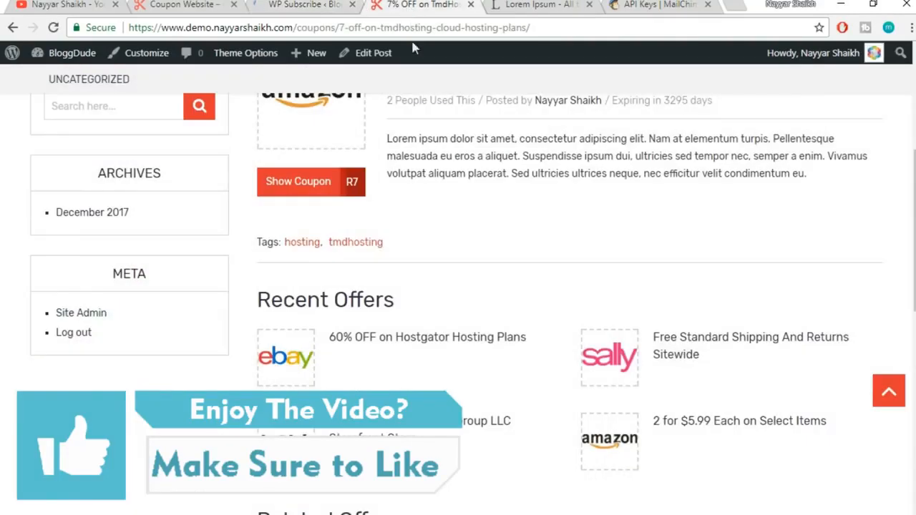
click(419, 32)
key(Return)
scroll(826, 147, down, 8)
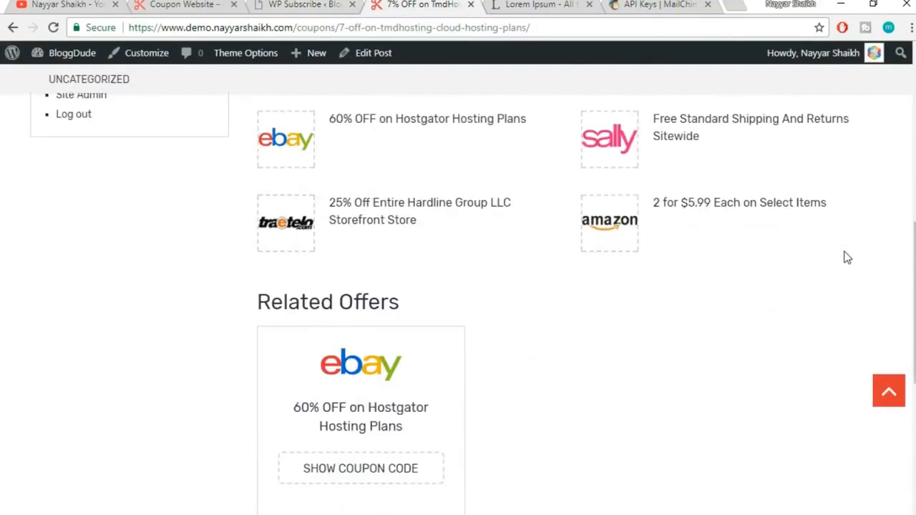
scroll(846, 260, up, 15)
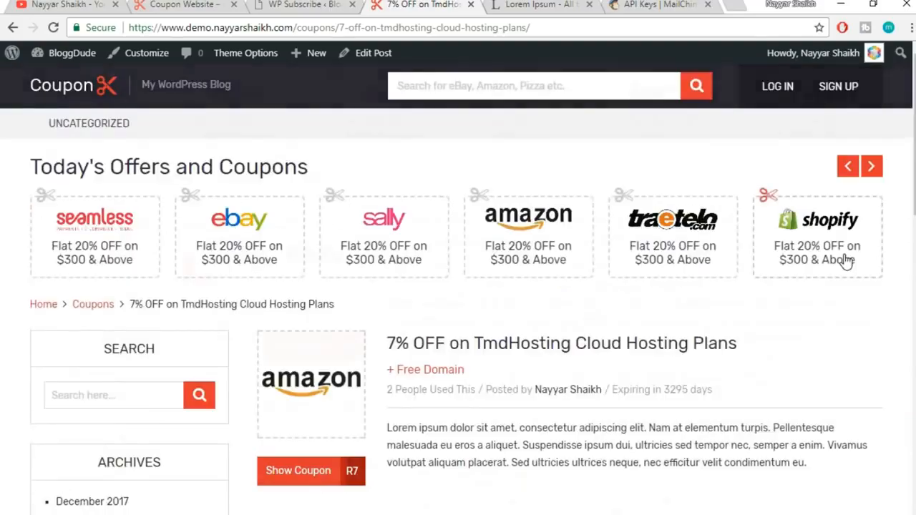
scroll(624, 232, down, 14)
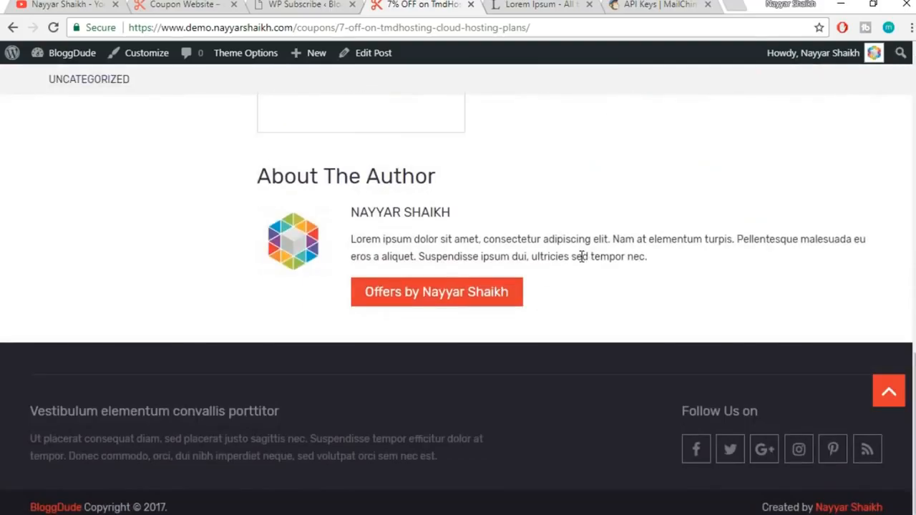
scroll(580, 262, up, 5)
scroll(581, 261, up, 10)
click(613, 32)
key(Return)
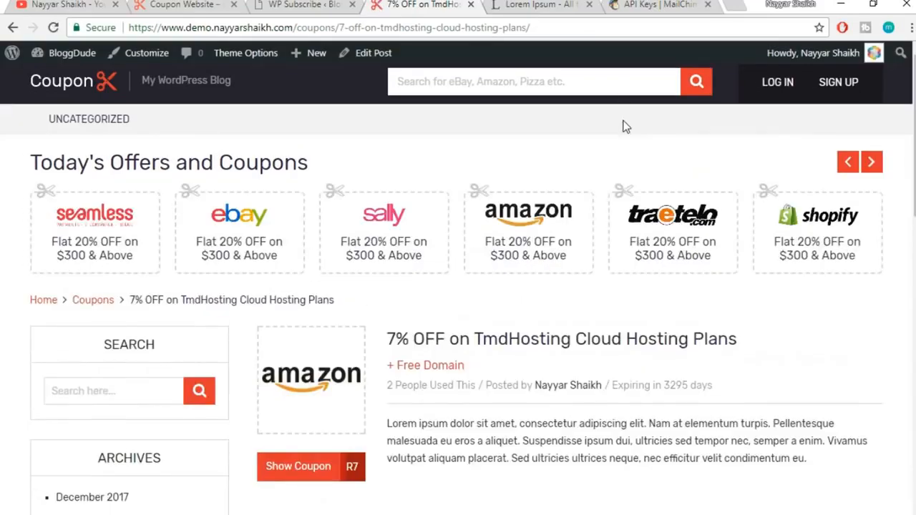
scroll(623, 127, down, 3)
scroll(623, 128, down, 12)
scroll(622, 162, up, 10)
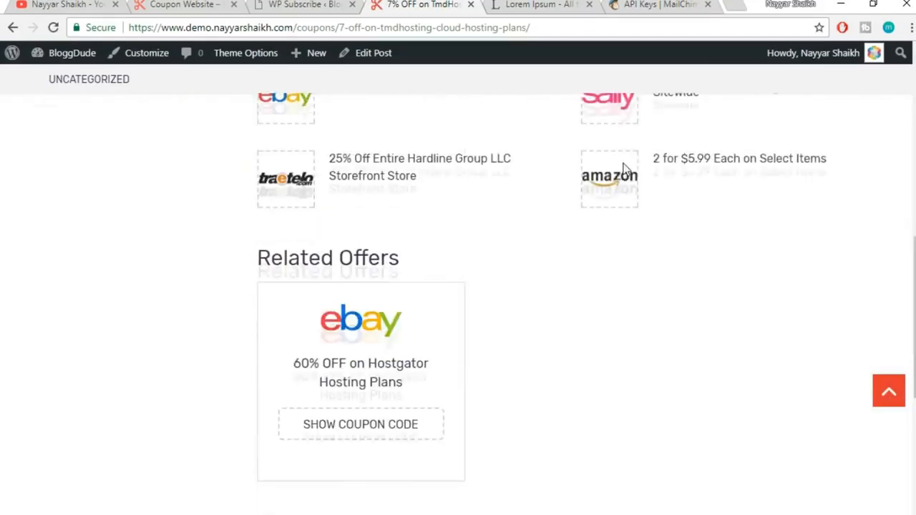
scroll(627, 179, up, 3)
click(344, 4)
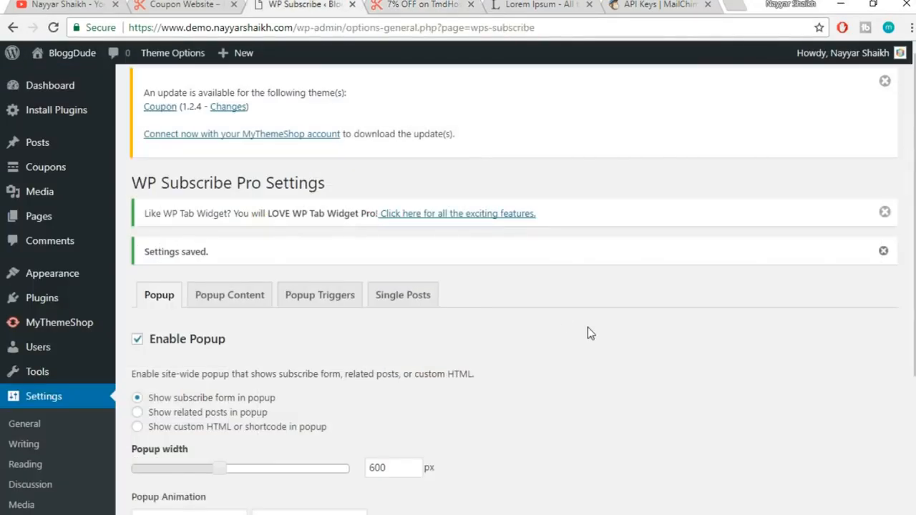
scroll(587, 331, down, 3)
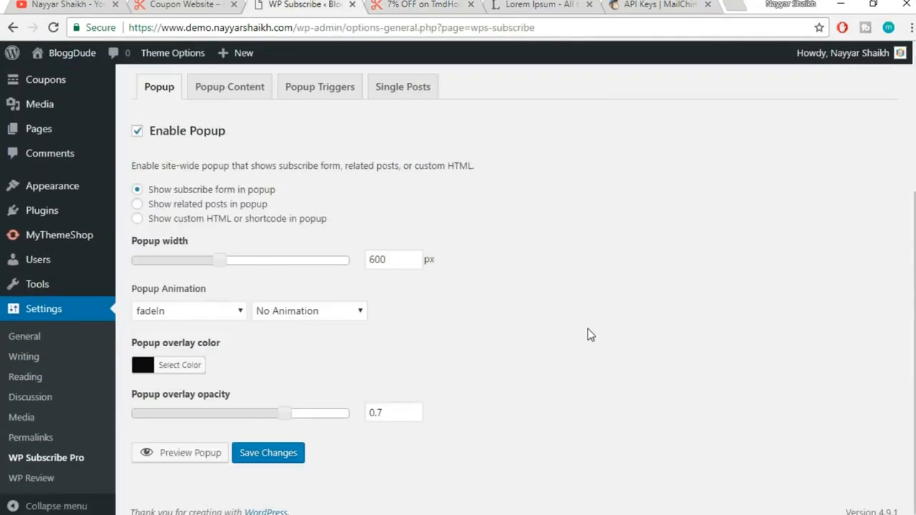
click(283, 456)
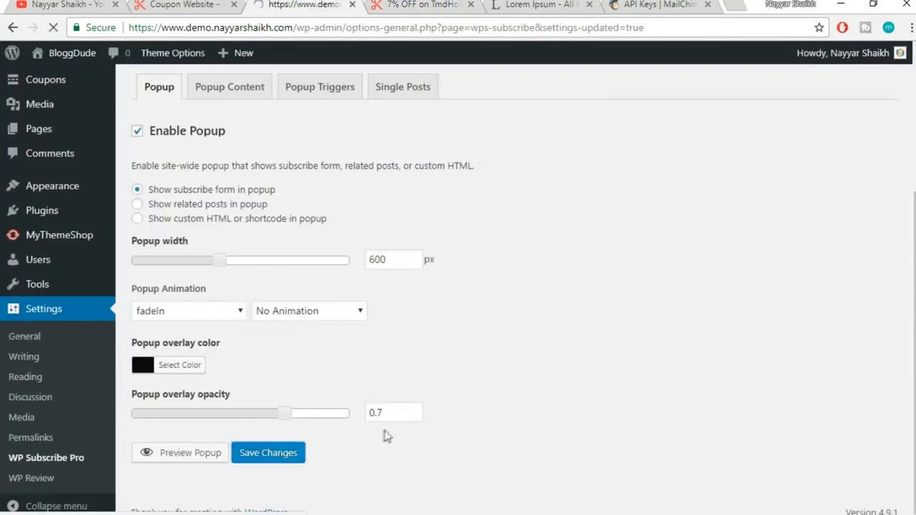
click(420, 10)
click(437, 32)
key(Return)
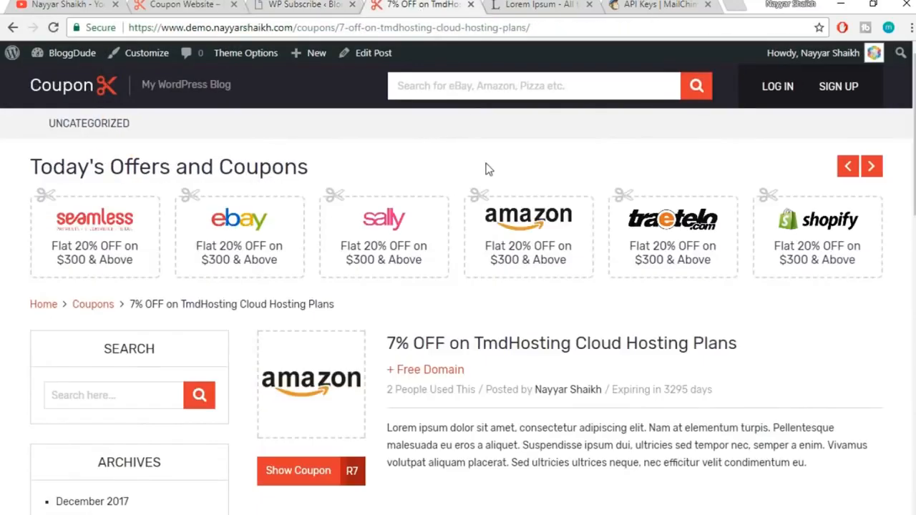
scroll(487, 170, down, 10)
scroll(521, 225, up, 15)
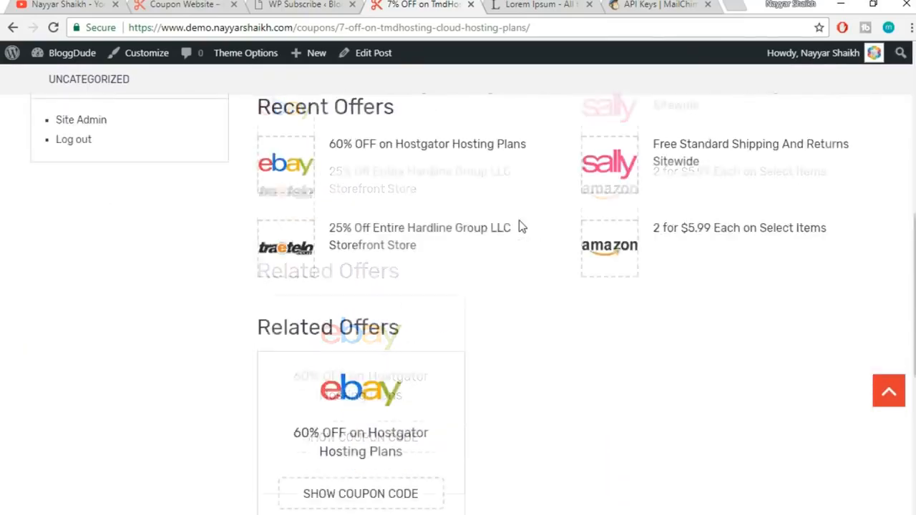
scroll(775, 277, down, 3)
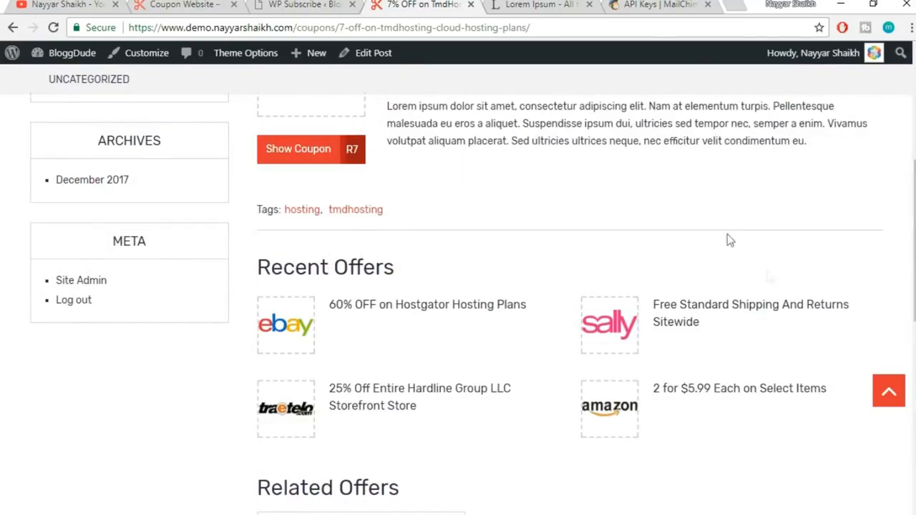
click(308, 6)
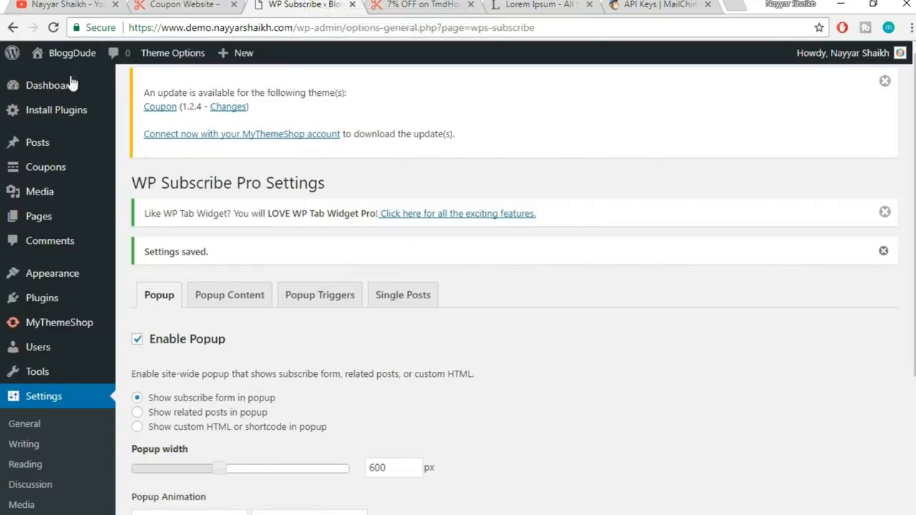
Go to Appearance > Widgets and scroll down to the WP Subscribe Pro Widget
mouse_move(70, 280)
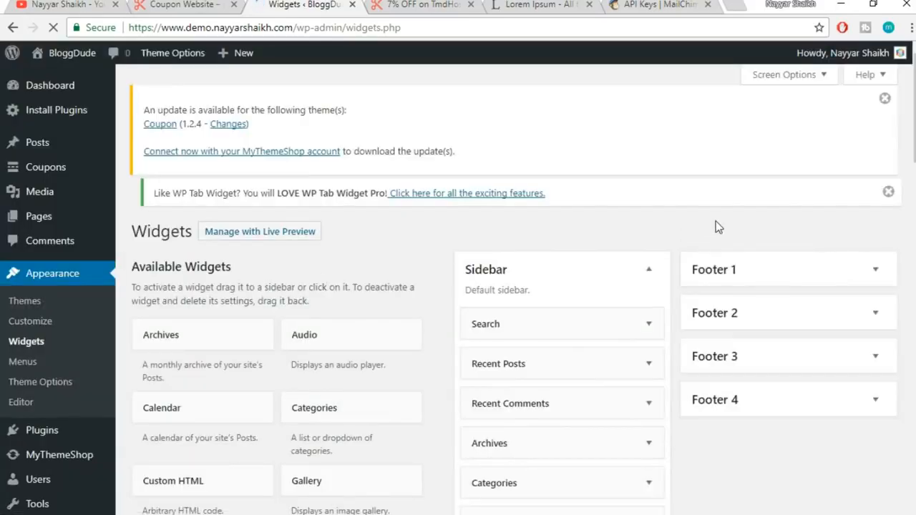
scroll(716, 227, down, 5)
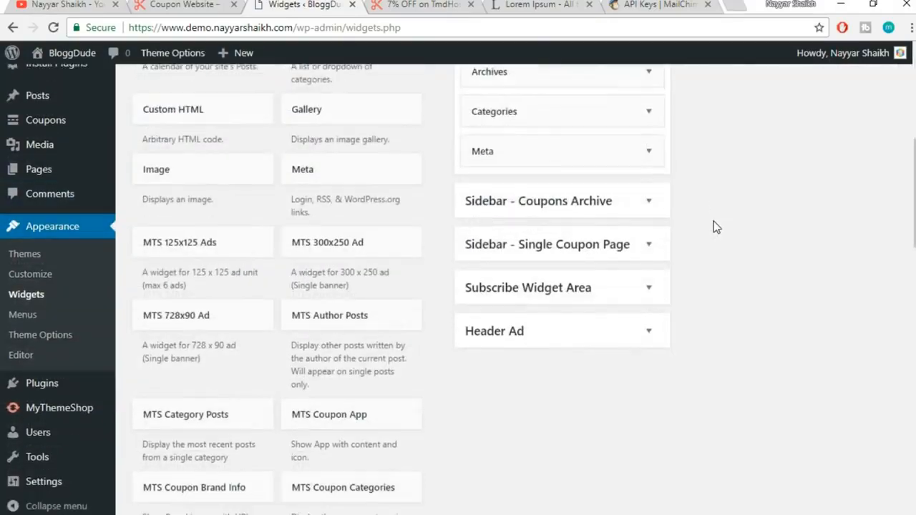
scroll(715, 227, down, 10)
scroll(716, 228, down, 3)
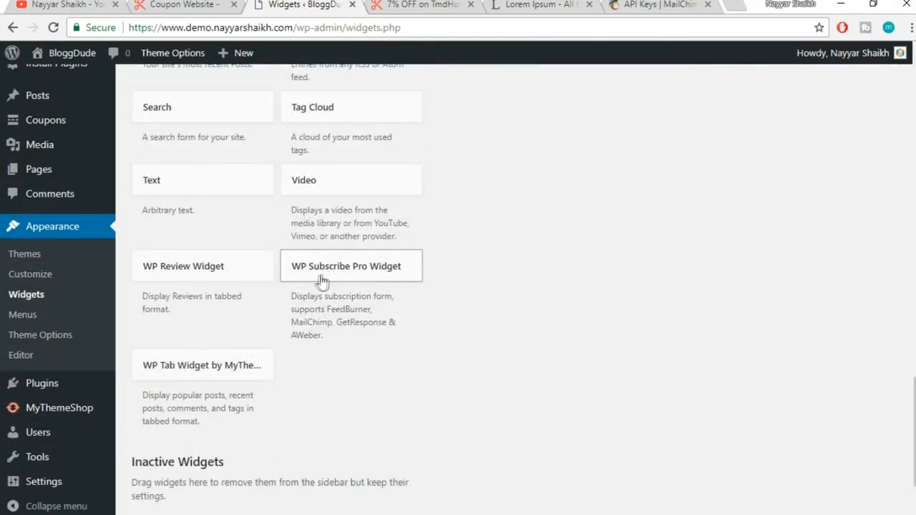
Add the WP Subscribe Pro Widget to the Subscribe Widget Area
click(382, 279)
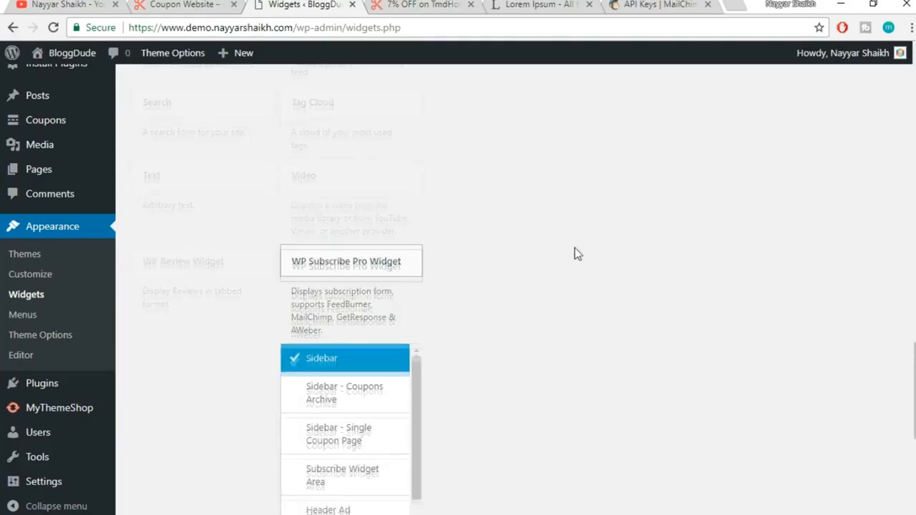
click(341, 345)
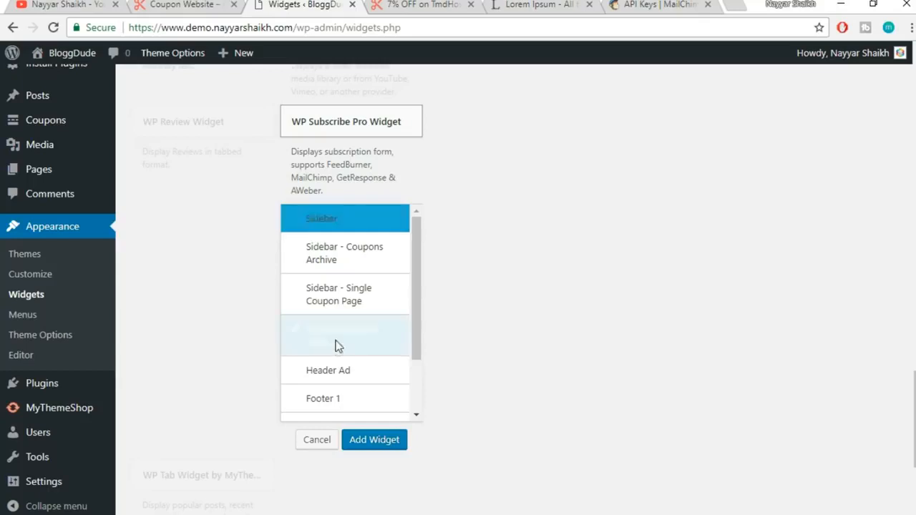
click(391, 441)
scroll(787, 294, down, 1)
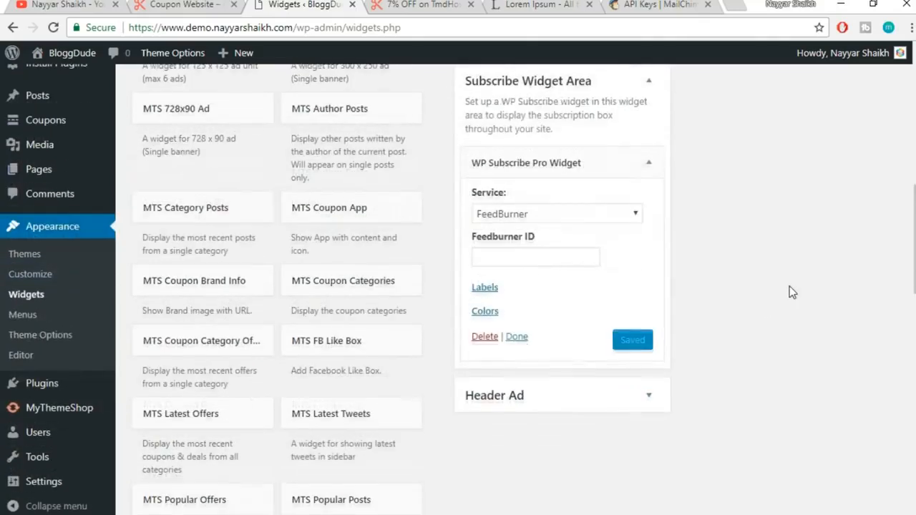
Set the widget's service to MailChimp with the API key and a mailing list
click(527, 215)
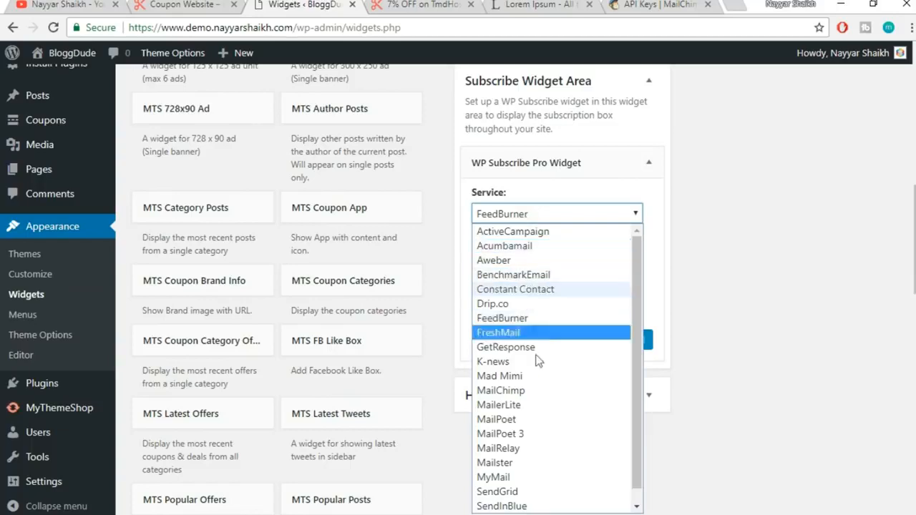
click(538, 392)
click(528, 255)
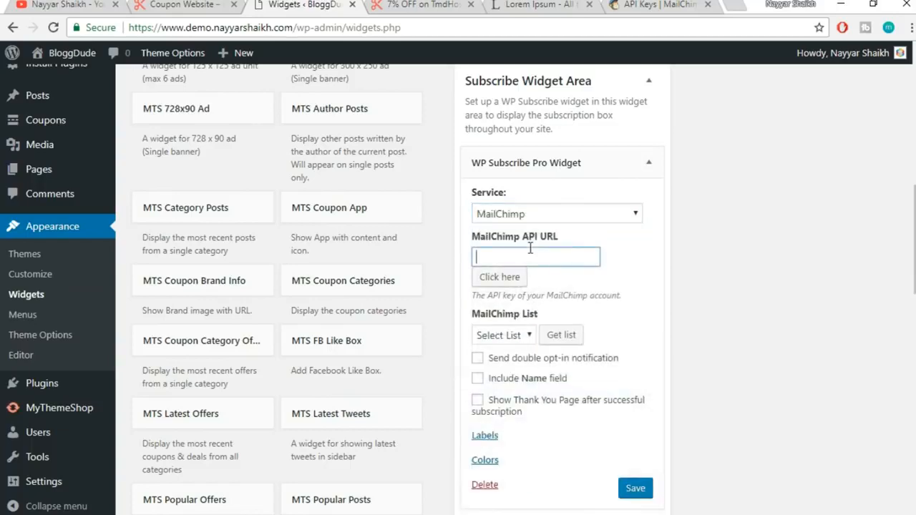
click(540, 274)
scroll(820, 254, down, 2)
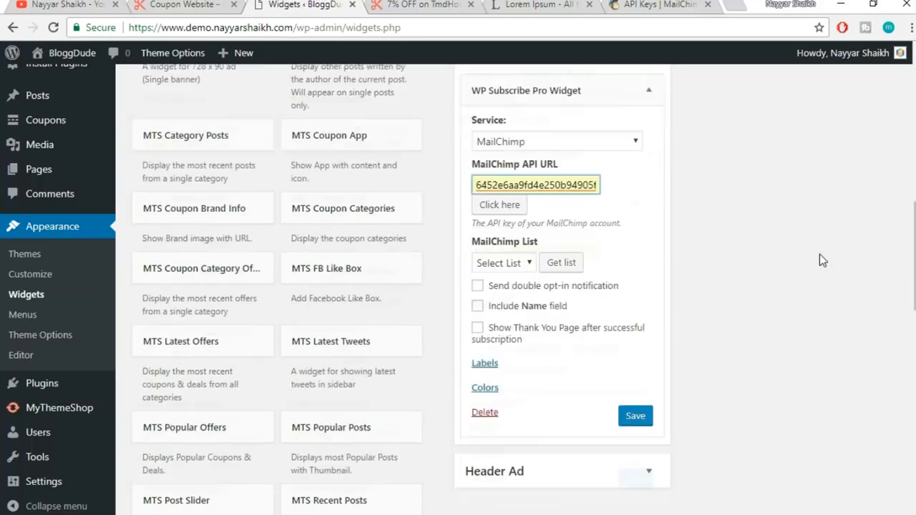
click(511, 190)
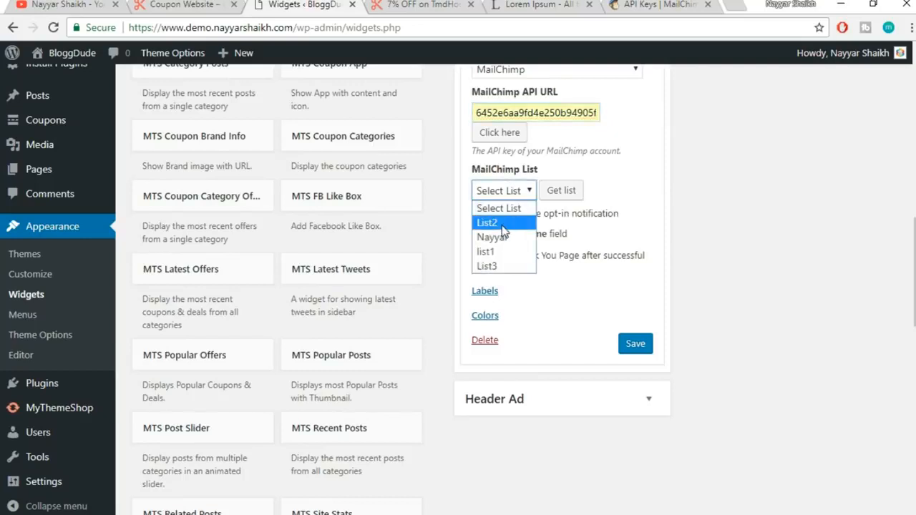
click(504, 236)
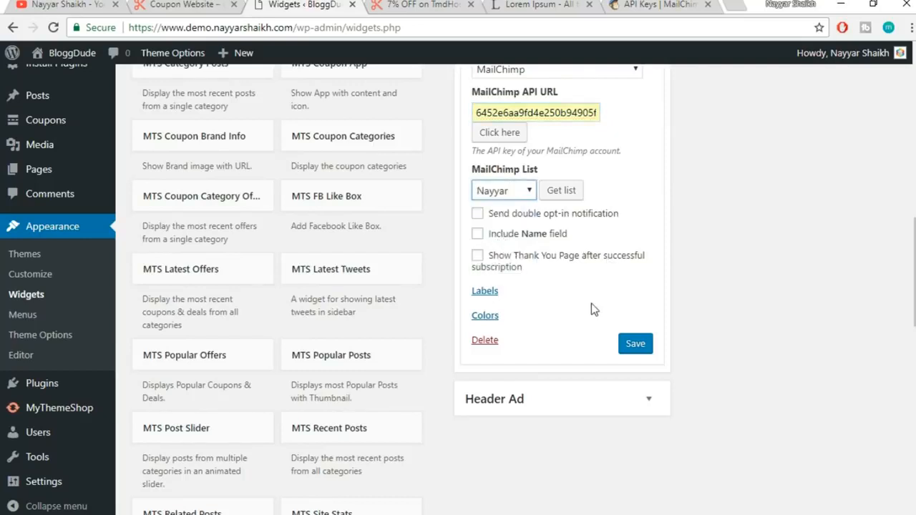
Review the widget's label and colour settings, then save the widget
click(484, 290)
scroll(679, 272, down, 2)
scroll(546, 419, down, 4)
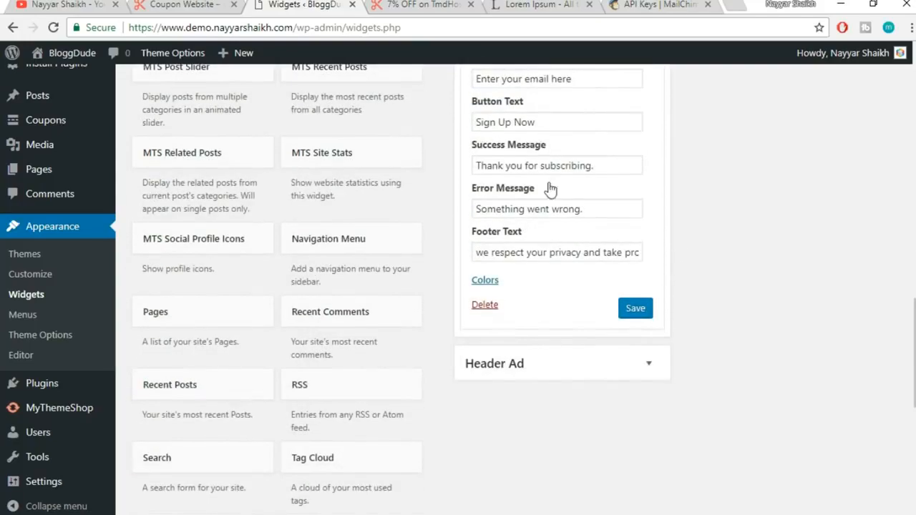
scroll(529, 322, up, 5)
click(494, 223)
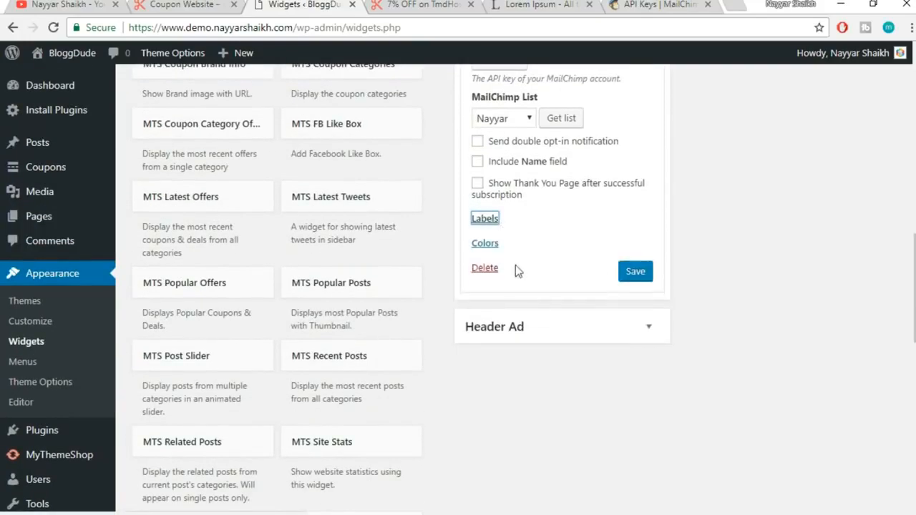
click(490, 250)
scroll(585, 280, down, 1)
scroll(634, 454, down, 2)
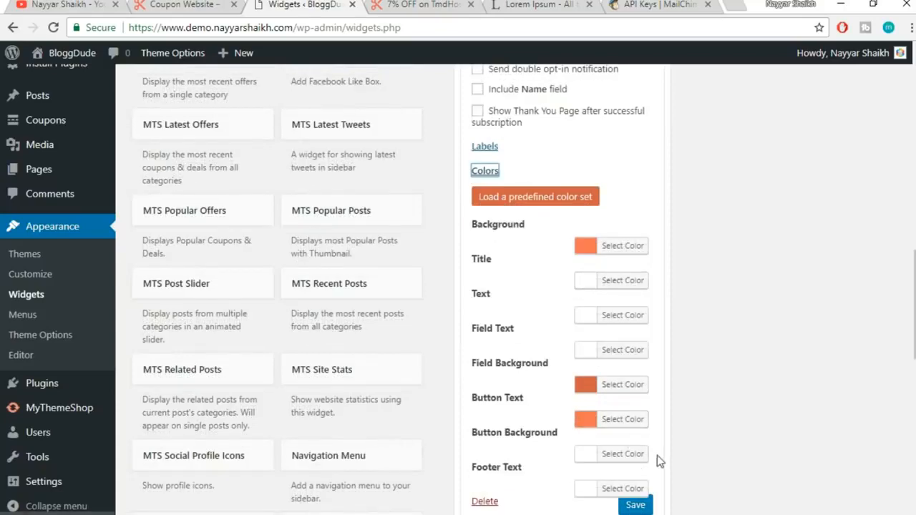
click(641, 437)
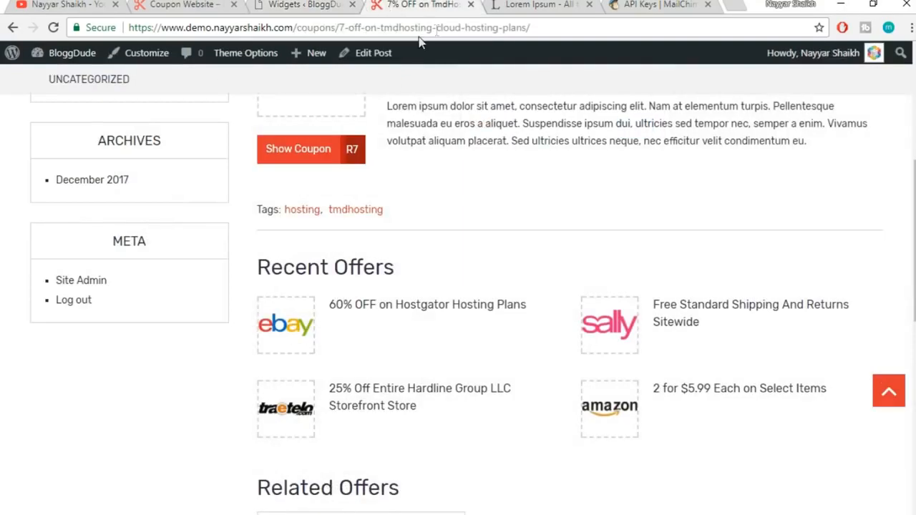
Reload the coupon post and scroll to check the 'Get more stuff' subscribe band
click(436, 30)
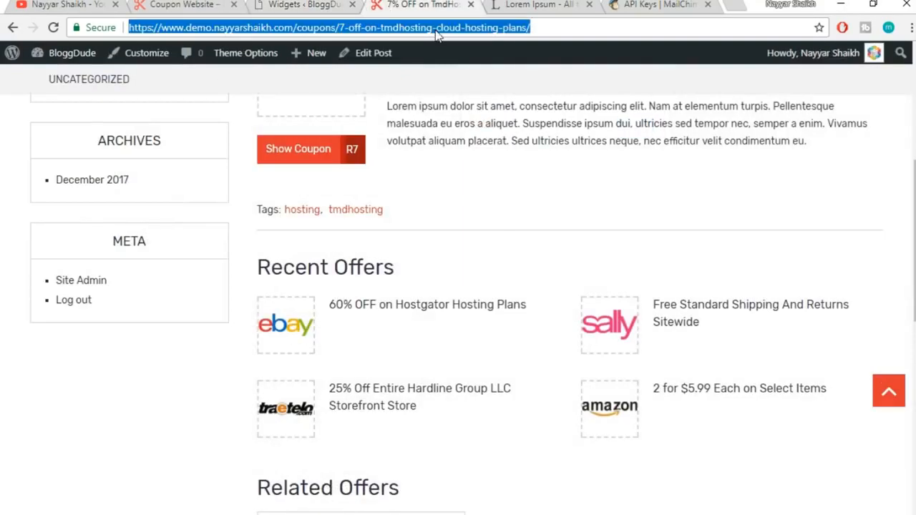
key(Return)
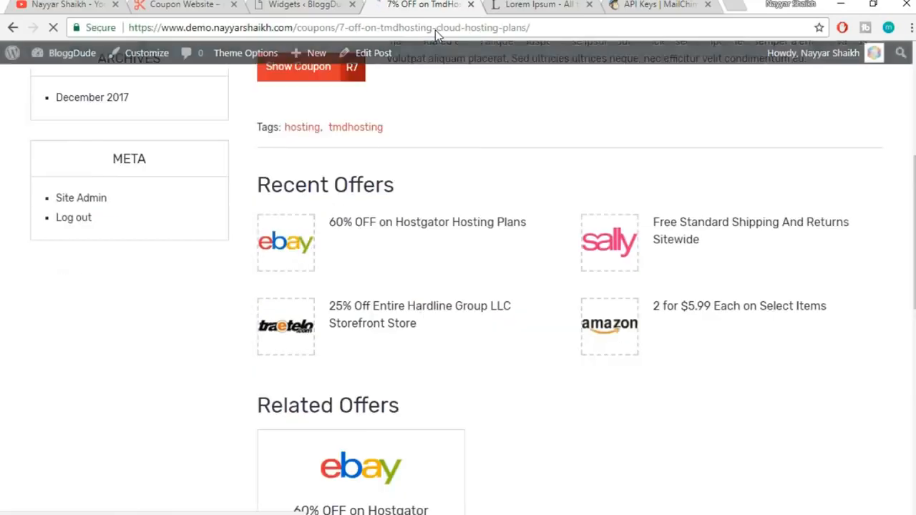
scroll(473, 84, down, 8)
scroll(634, 239, up, 2)
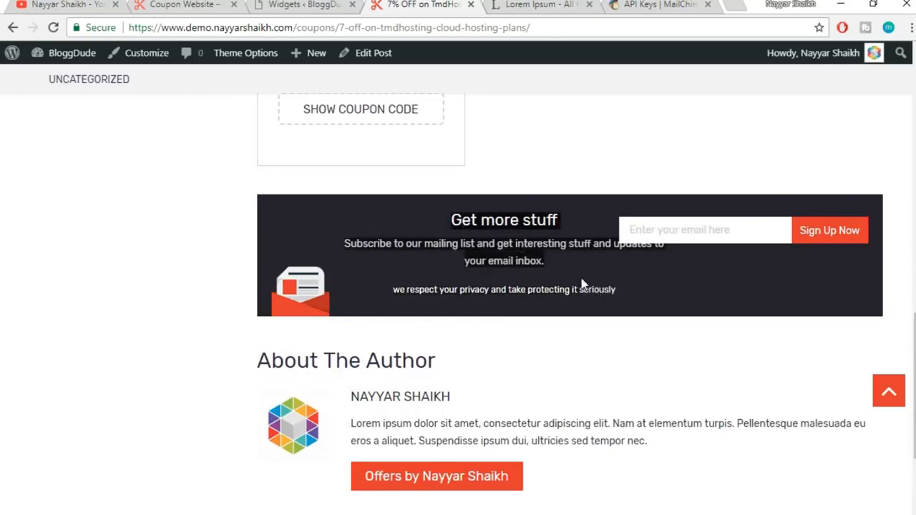
scroll(632, 301, up, 6)
scroll(632, 301, up, 10)
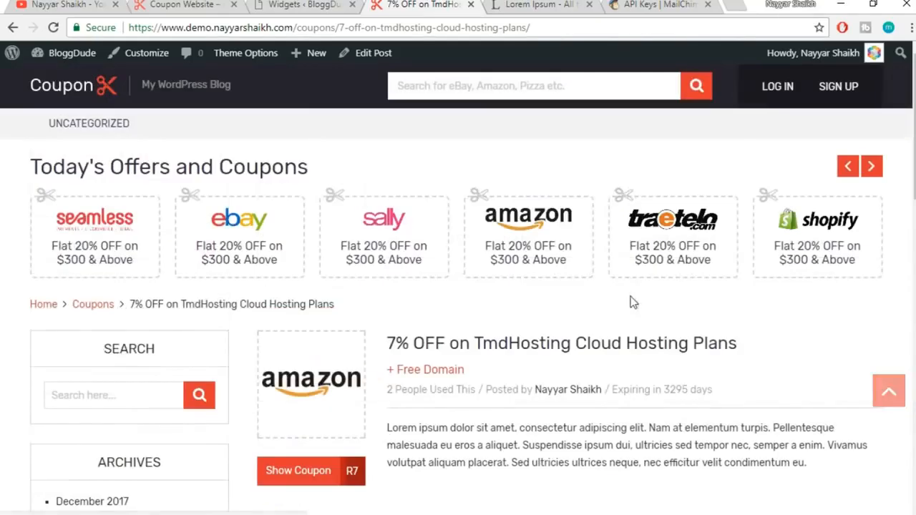
Open the homepage via the Coupon logo and confirm the subscribe band with Sign Up Now
click(91, 93)
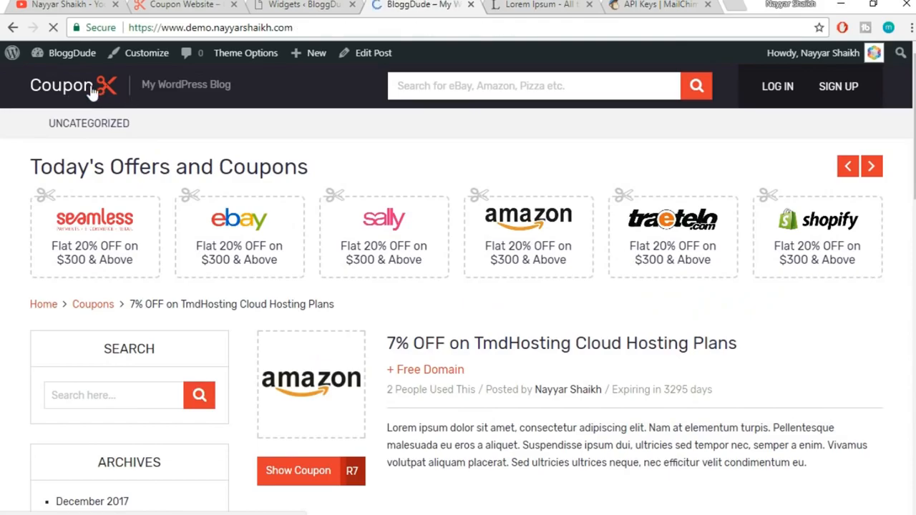
scroll(521, 192, down, 10)
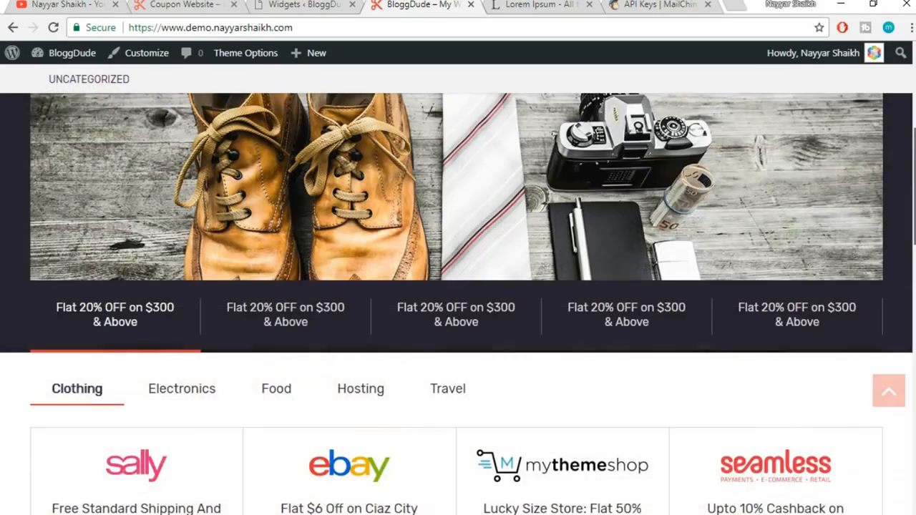
scroll(484, 319, down, 6)
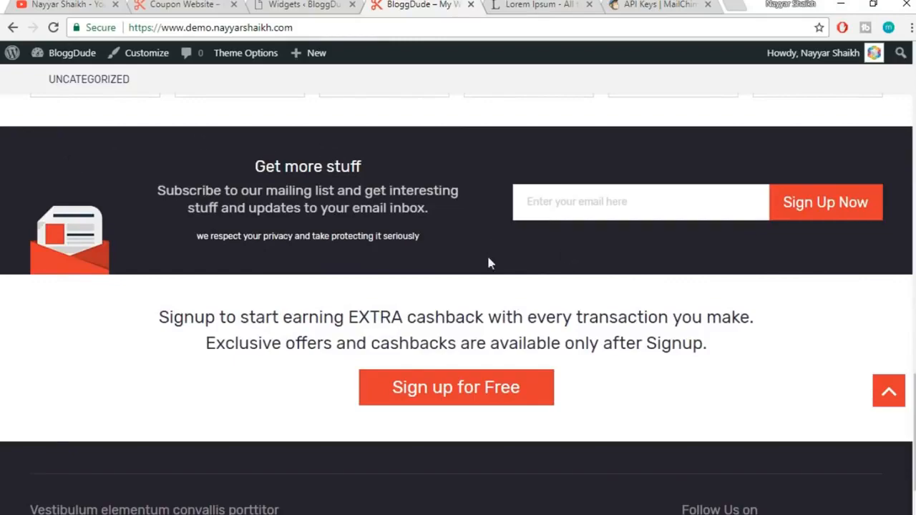
scroll(697, 308, down, 2)
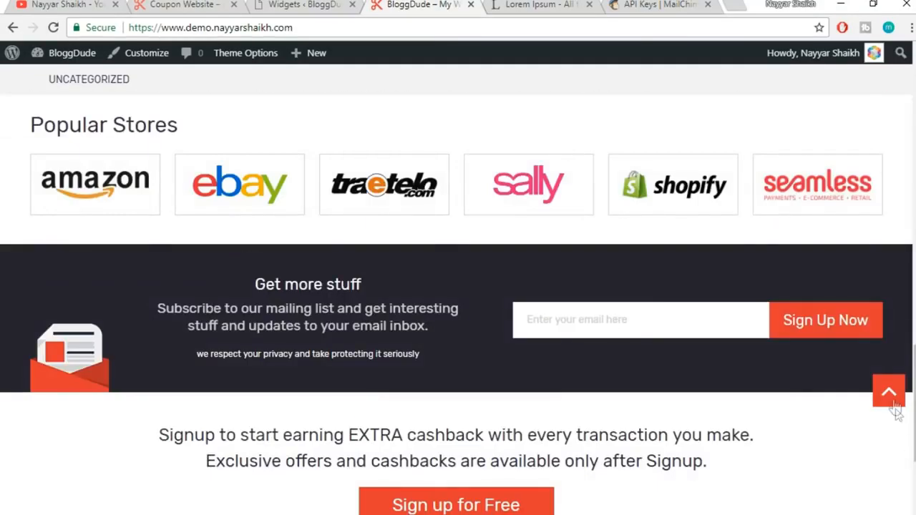
click(891, 394)
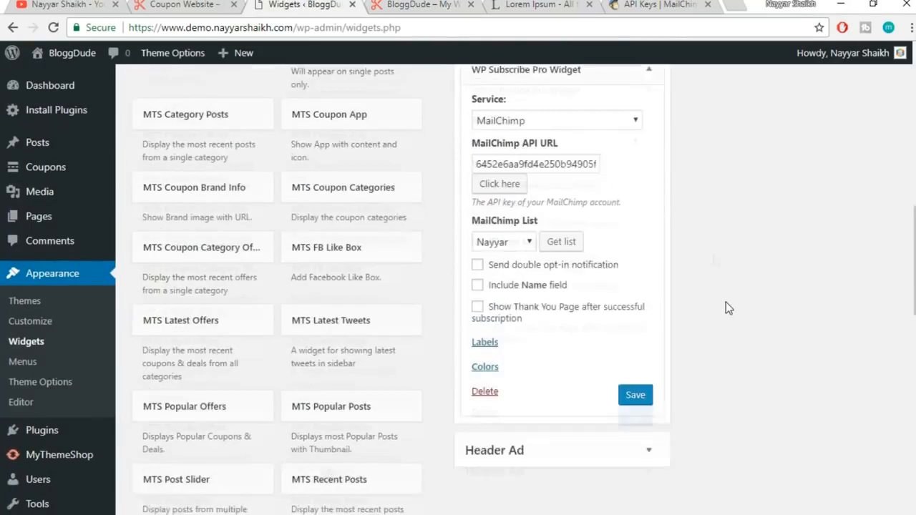
Collapse the WP Subscribe Pro Widget and go to Theme Options, choosing Leave at the unsaved-changes warning
click(649, 91)
scroll(726, 215, up, 2)
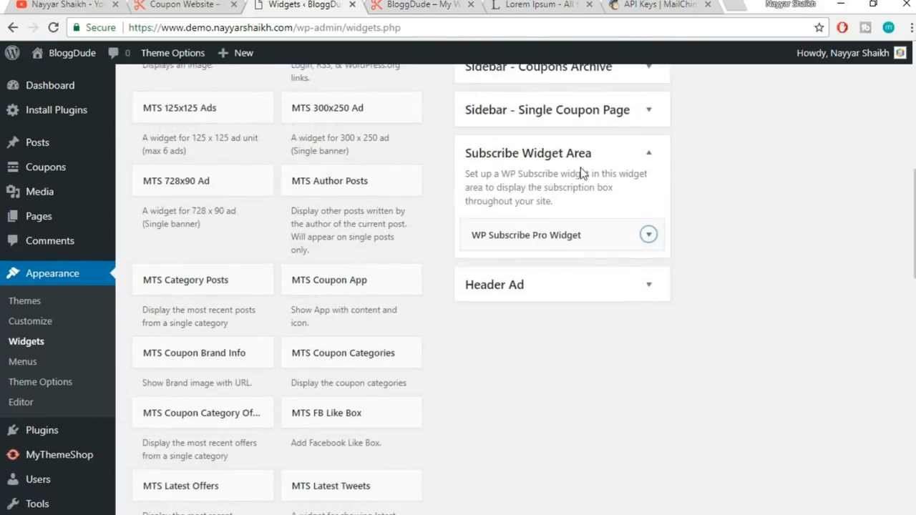
scroll(461, 77, up, 8)
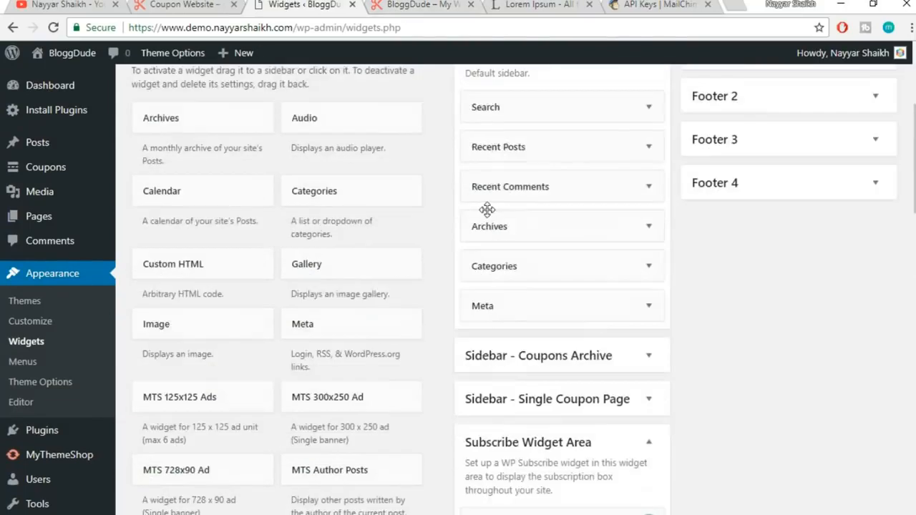
click(172, 65)
click(544, 107)
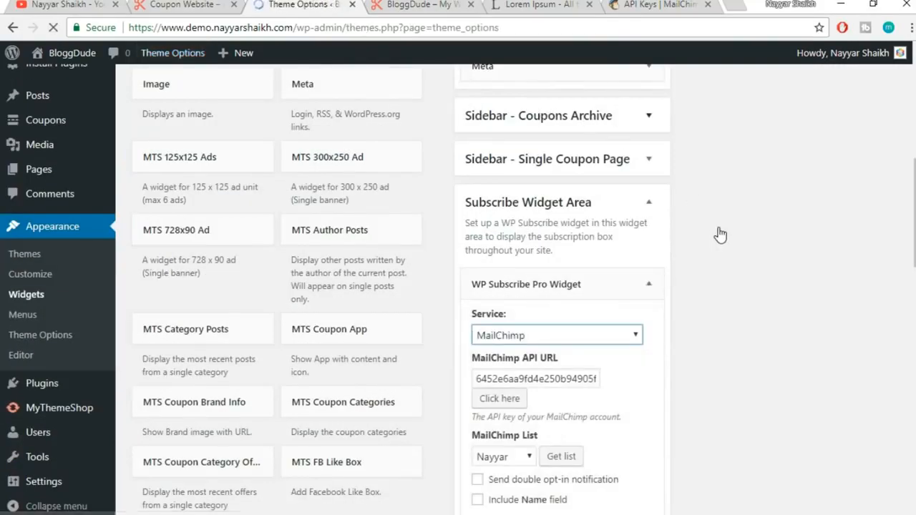
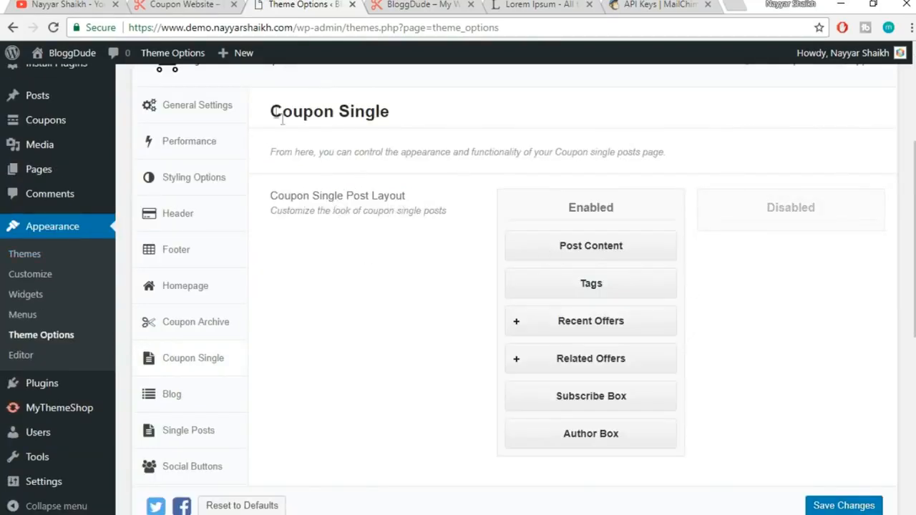
Look over the Coupon Single and Coupon Single Post Meta Info theme settings
drag(265, 110, 453, 118)
click(453, 119)
scroll(645, 315, down, 1)
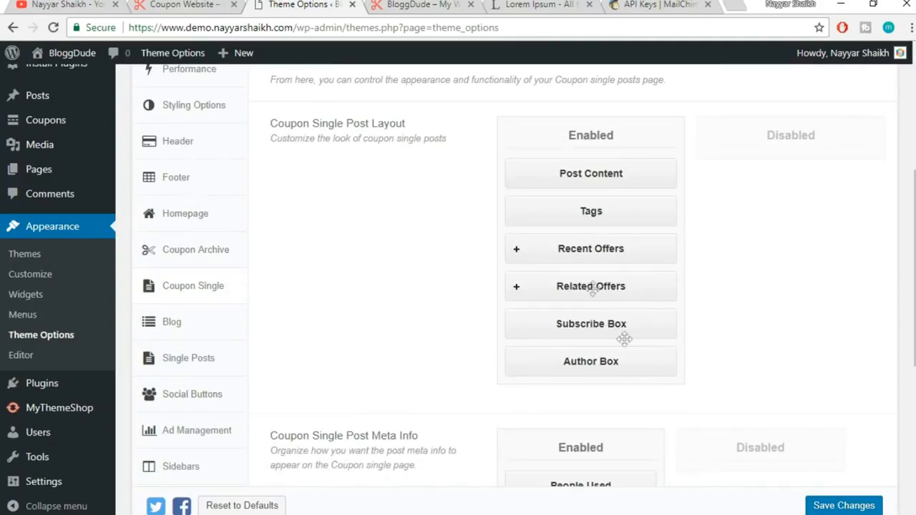
scroll(765, 278, down, 1)
scroll(766, 277, down, 3)
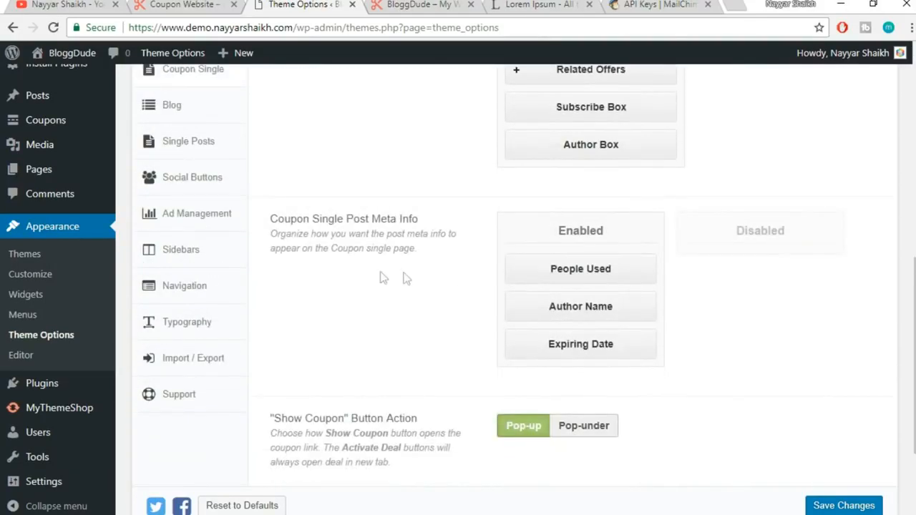
drag(278, 223, 421, 221)
click(424, 224)
On the live coupon, check the people-used count and the 357 days expiry text
click(418, 9)
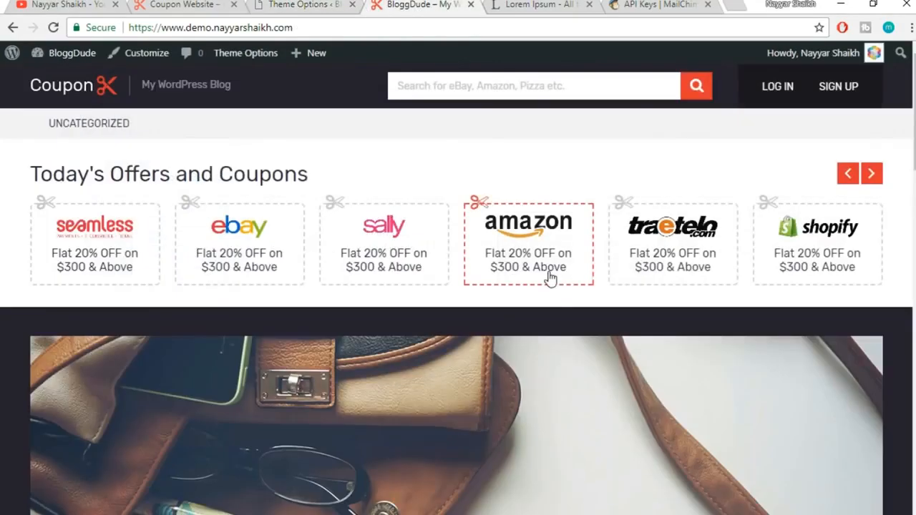
scroll(552, 288, down, 10)
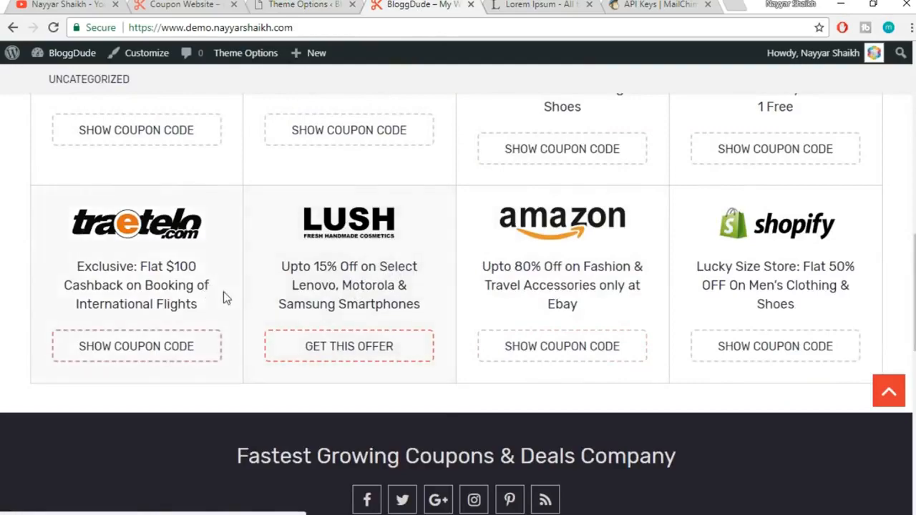
scroll(224, 291, up, 3)
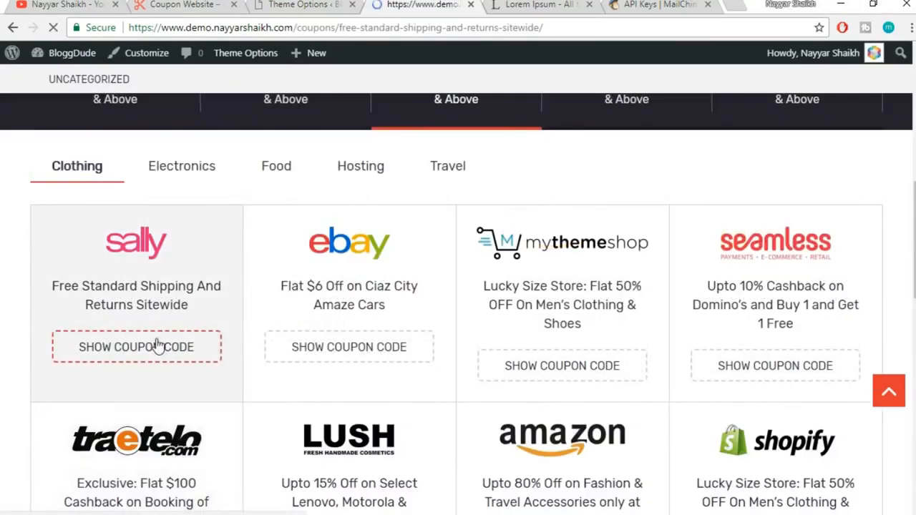
scroll(740, 320, down, 4)
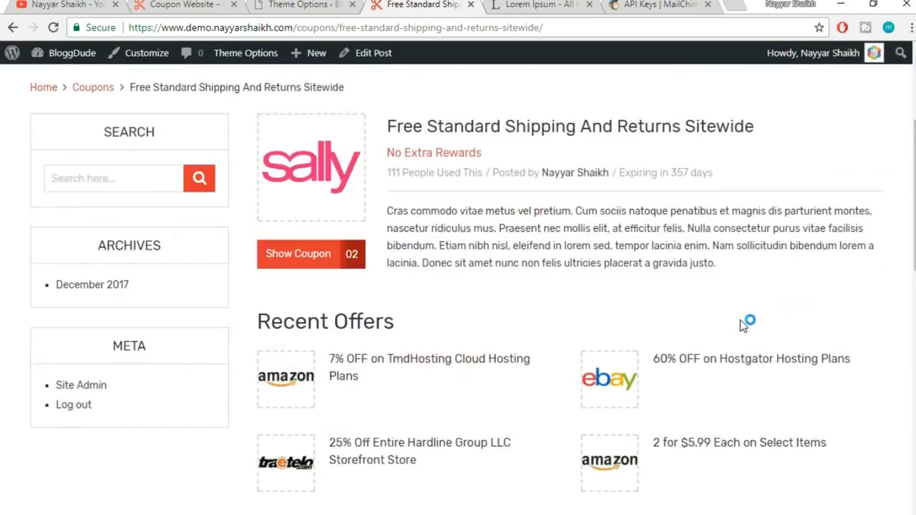
scroll(740, 320, up, 3)
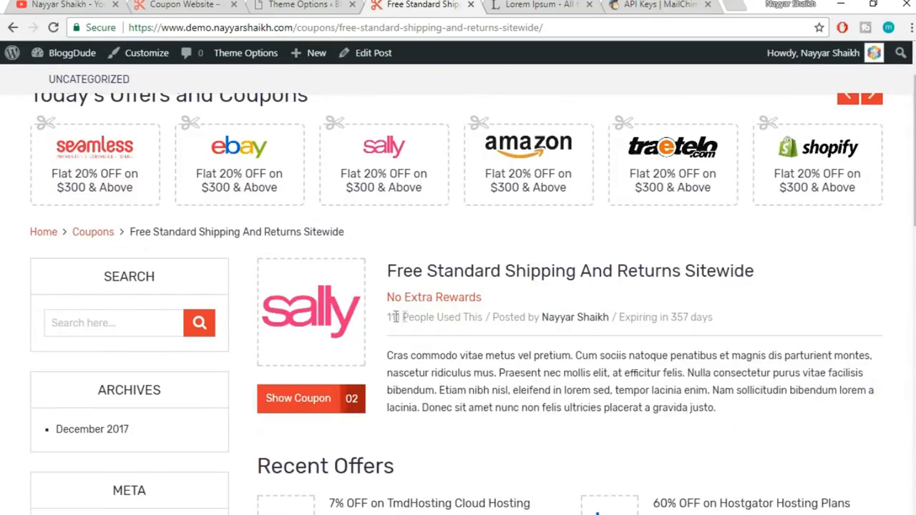
drag(388, 316, 737, 305)
click(742, 312)
drag(715, 317, 675, 317)
click(677, 317)
click(282, 3)
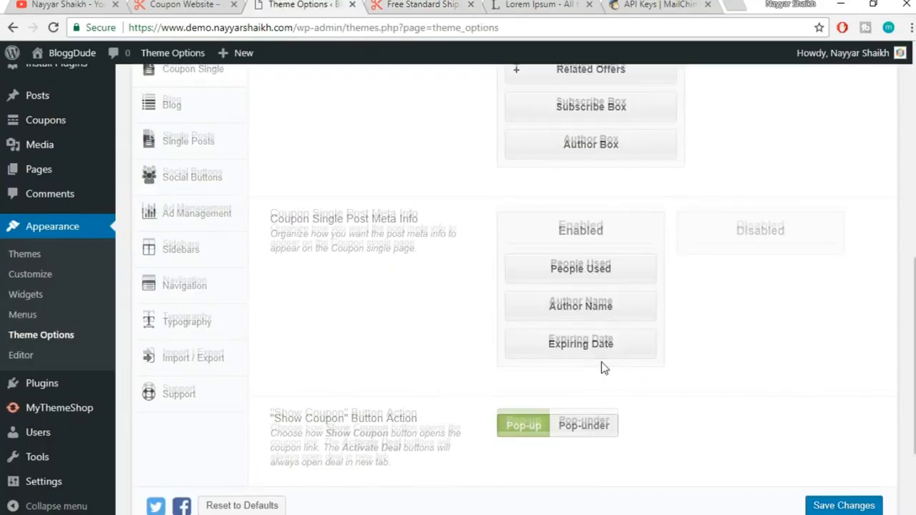
scroll(601, 368, down, 2)
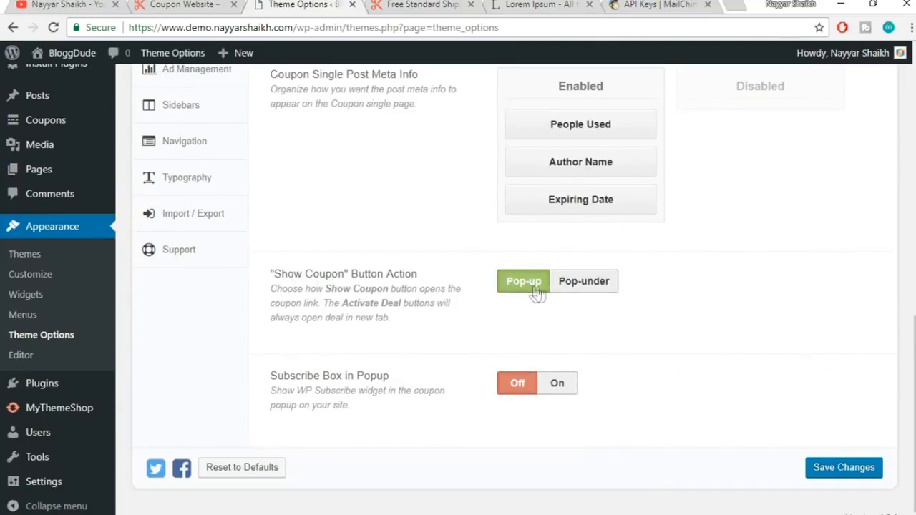
Test Show Coupon on the Free Standard Shipping page, closing the deal tab and code popup
click(422, 4)
scroll(609, 303, down, 2)
click(317, 260)
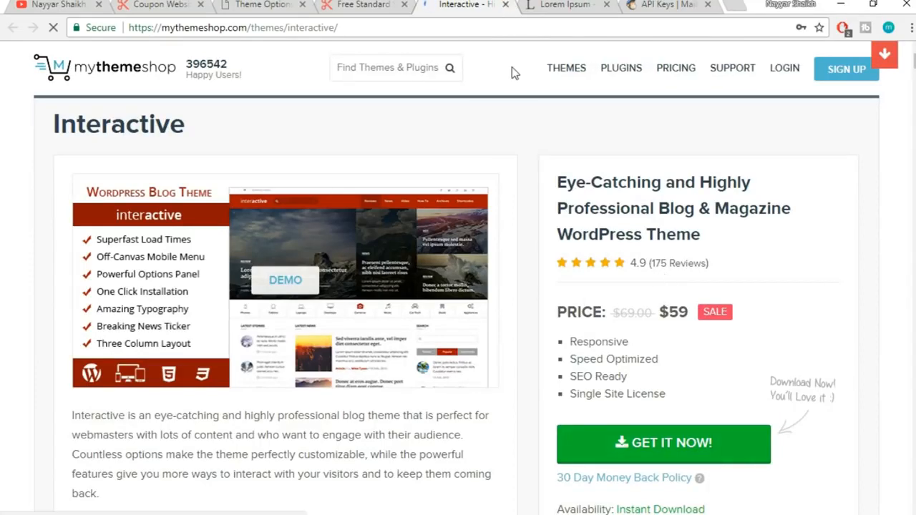
key(ctrl+w)
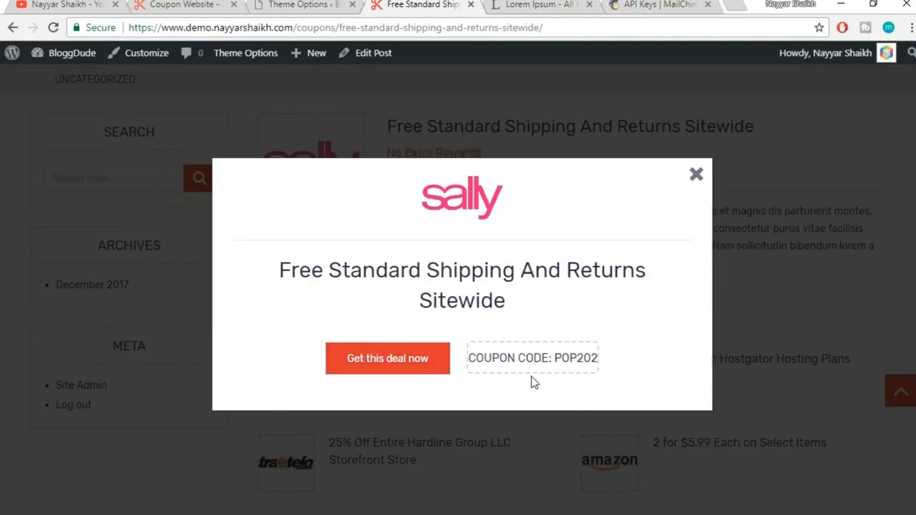
click(696, 174)
click(300, 4)
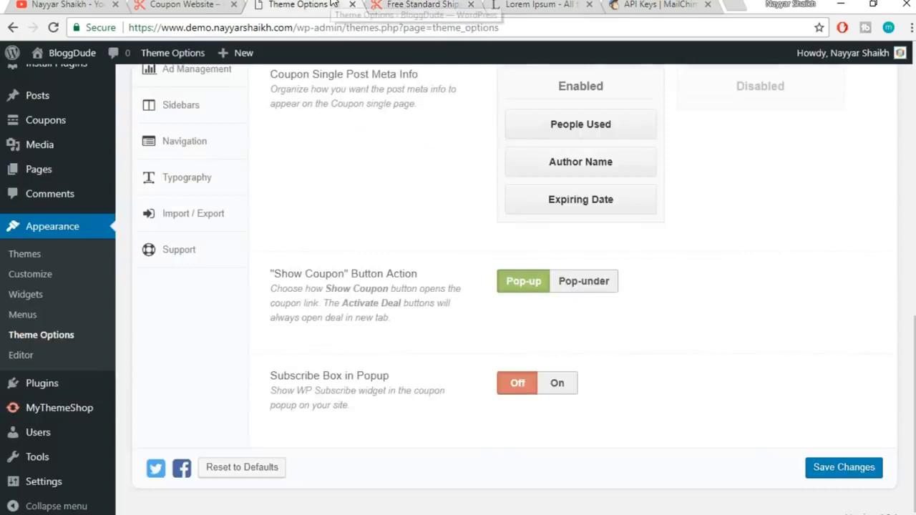
Switch the Show Coupon button action to Pop-under, save, and retest on the reloaded coupon page
click(574, 289)
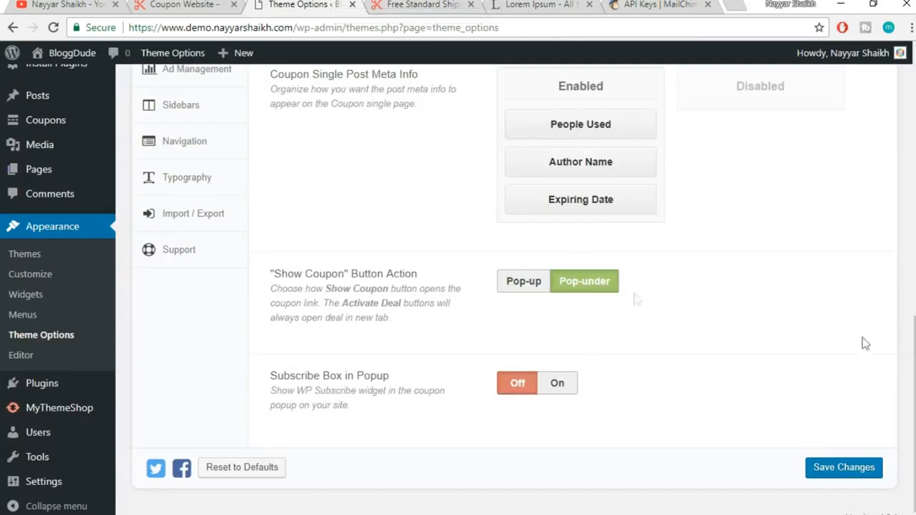
click(857, 469)
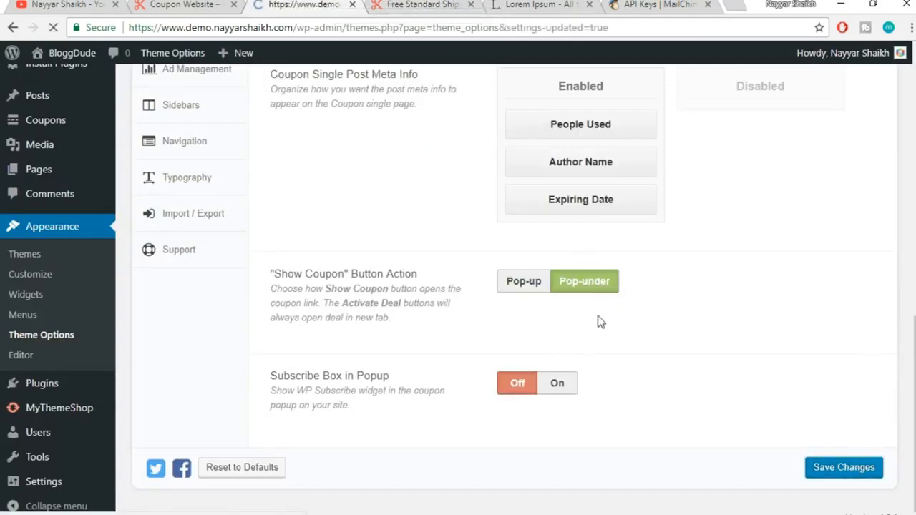
click(425, 3)
click(464, 27)
key(Return)
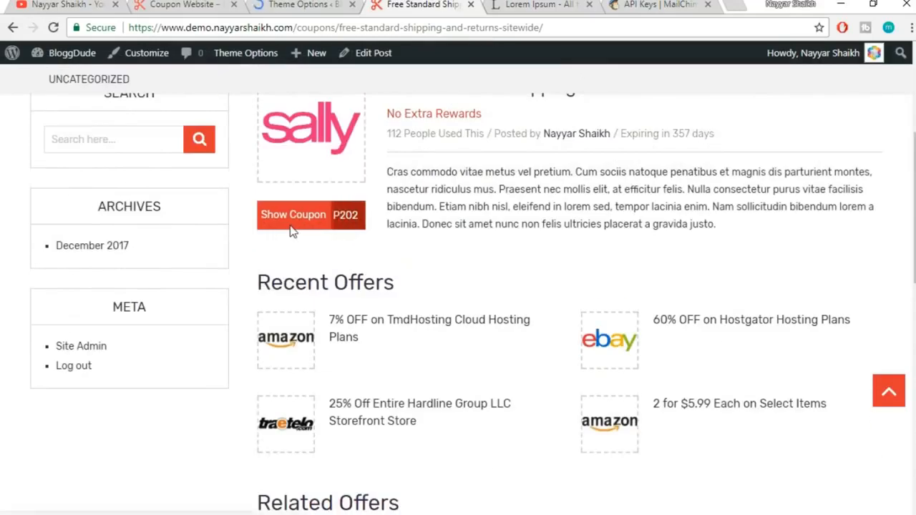
click(295, 217)
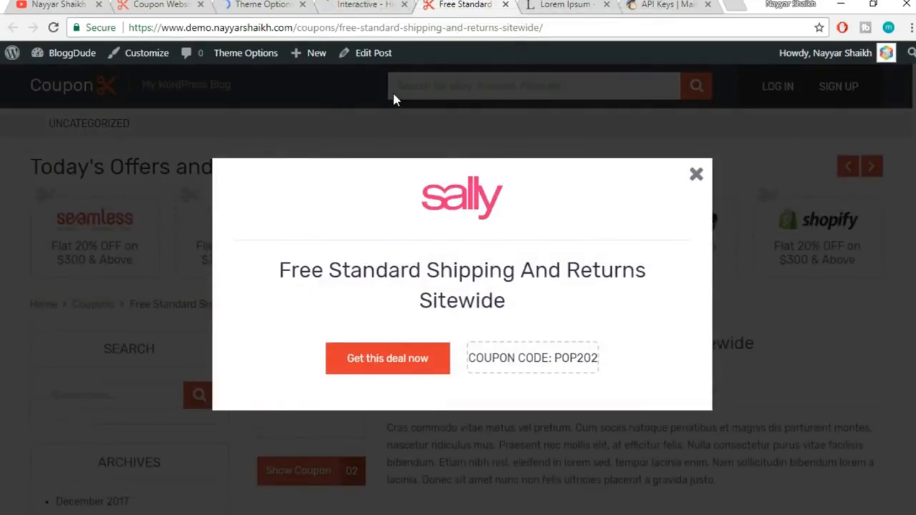
click(394, 4)
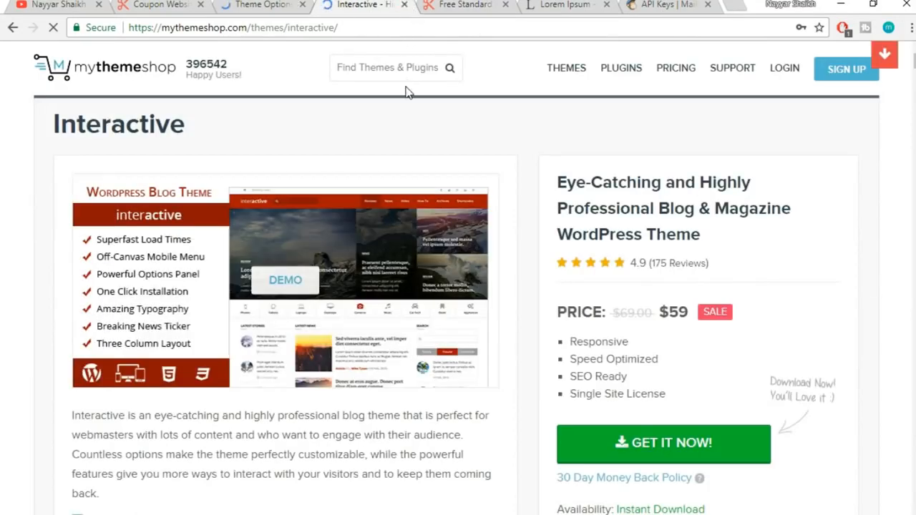
key(ctrl+w)
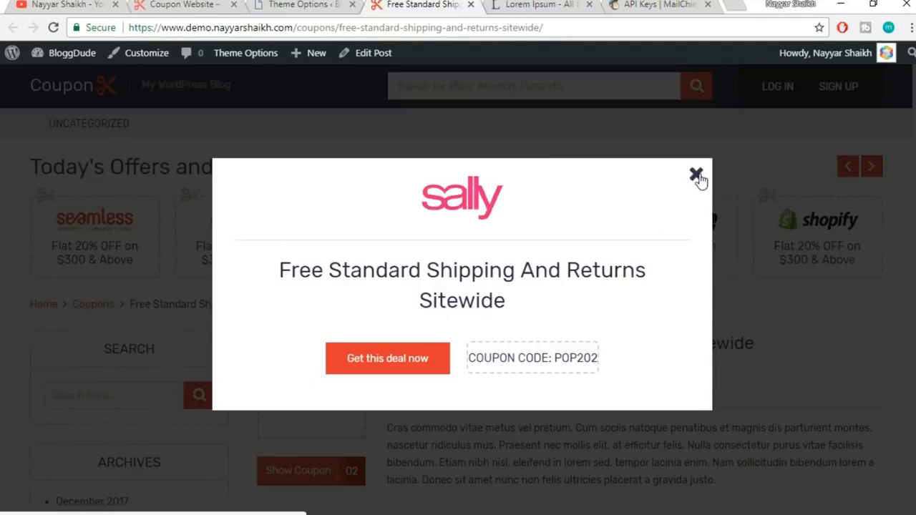
click(697, 176)
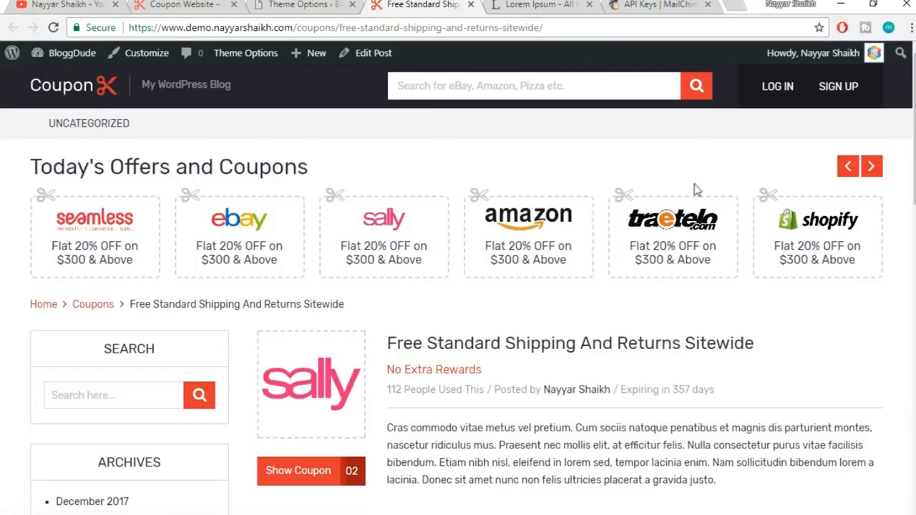
click(337, 5)
scroll(538, 129, down, 10)
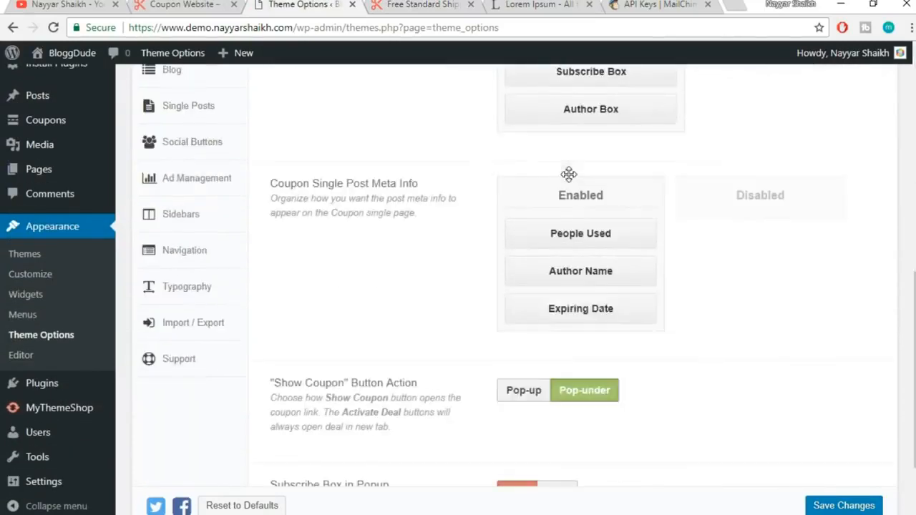
Switch Subscribe Box in Popup to On and save the changes
scroll(569, 175, down, 2)
drag(280, 376, 390, 372)
click(398, 381)
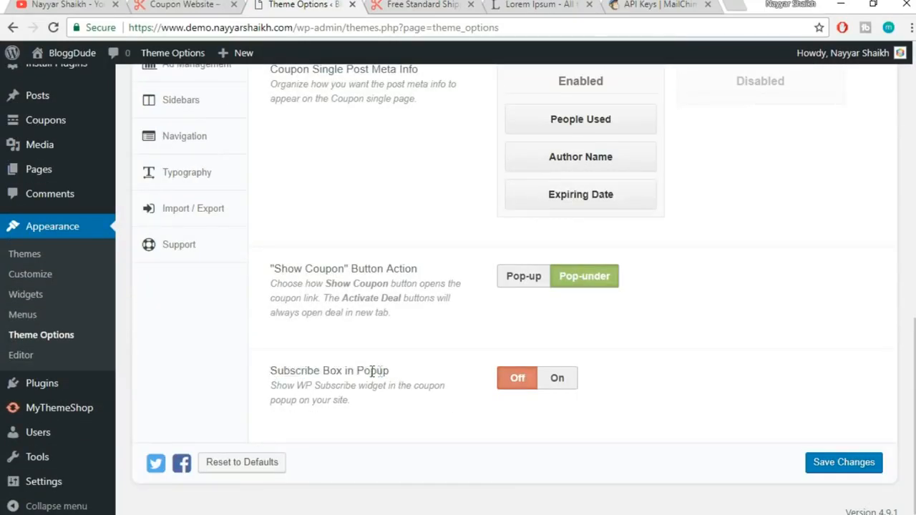
click(558, 380)
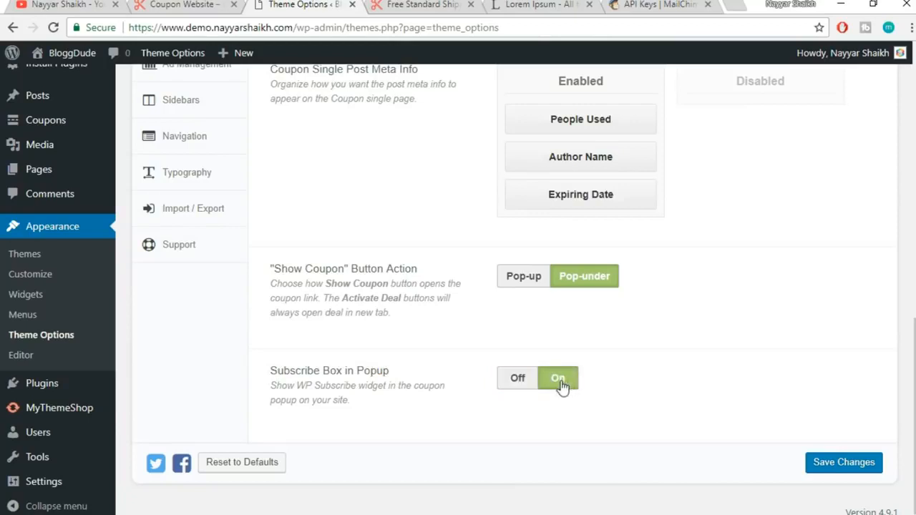
click(824, 463)
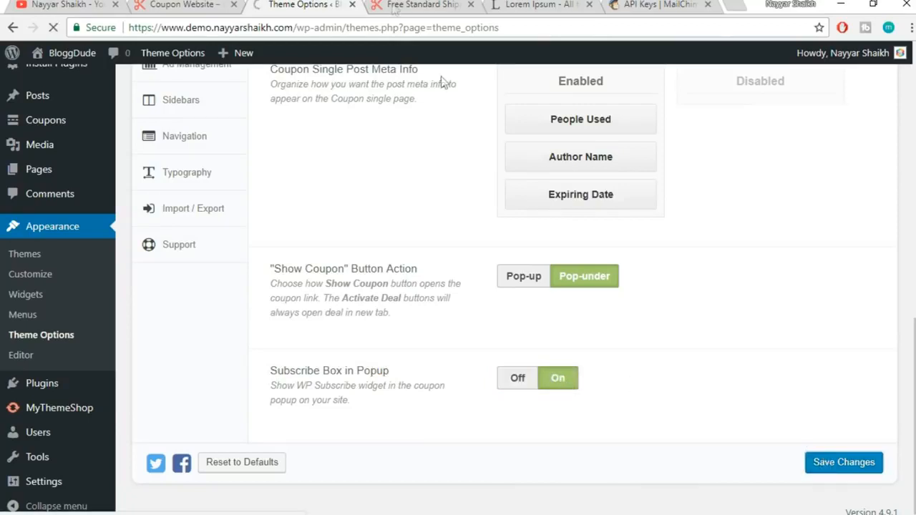
Test Show Coupon to see the Get more stuff signup form inside the coupon popup
click(422, 4)
scroll(308, 336, down, 2)
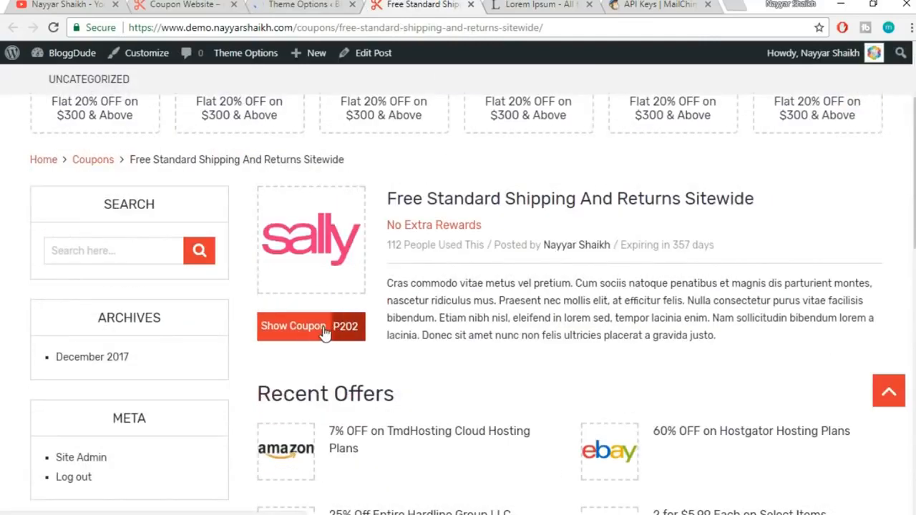
click(324, 327)
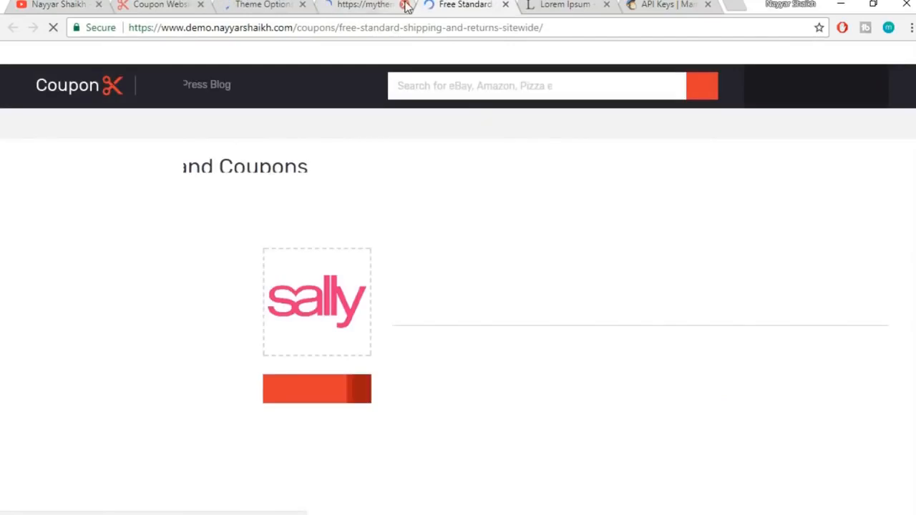
click(403, 5)
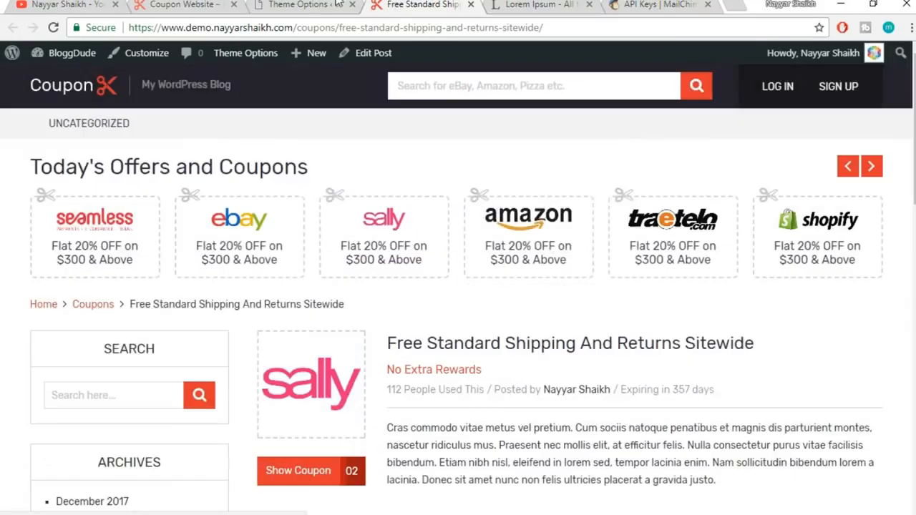
click(698, 86)
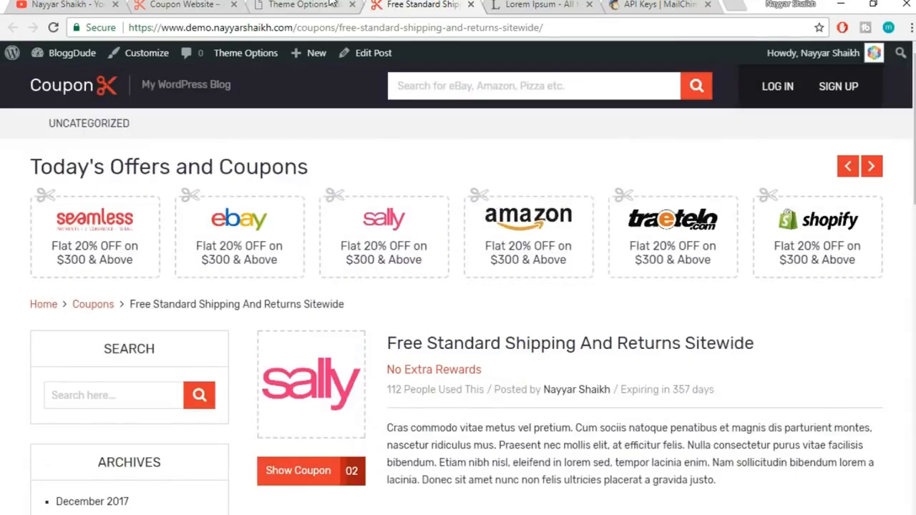
click(331, 4)
scroll(691, 390, down, 10)
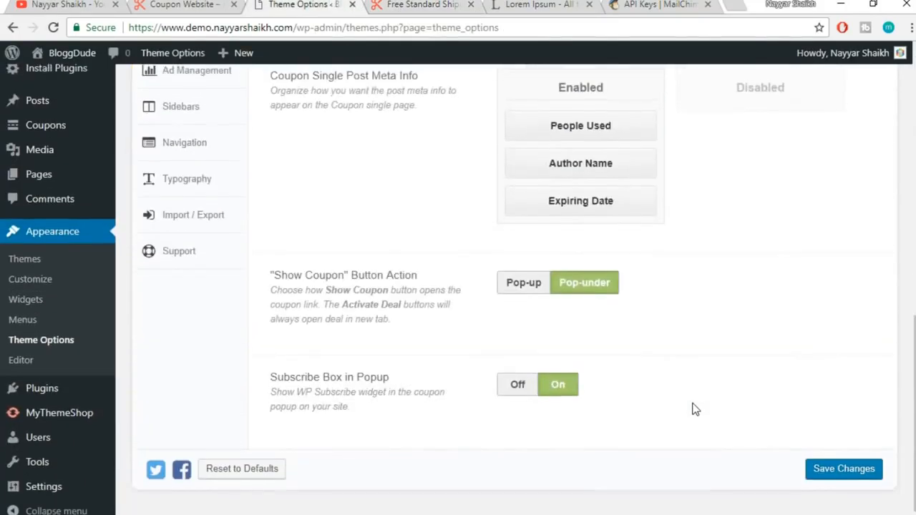
Open the Blog tab of Theme Options and look through its settings
scroll(693, 409, up, 6)
scroll(472, 354, down, 1)
scroll(471, 354, down, 3)
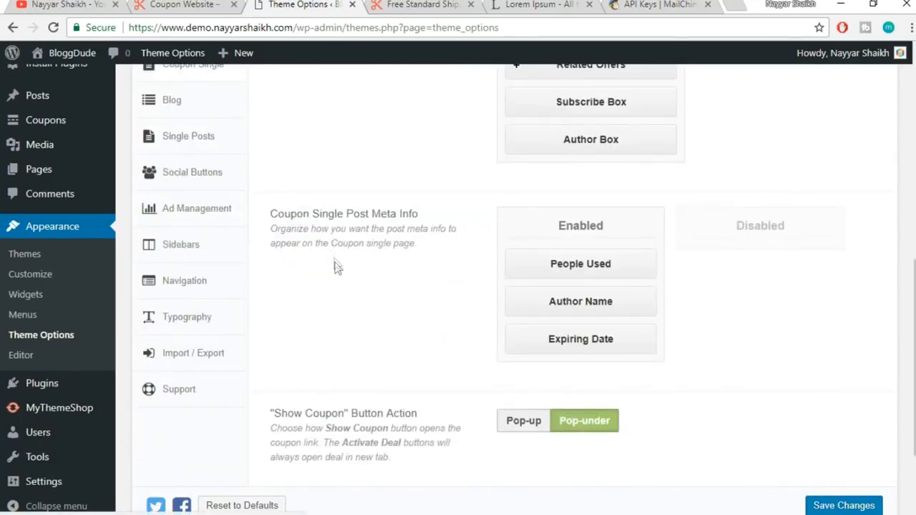
scroll(336, 265, up, 1)
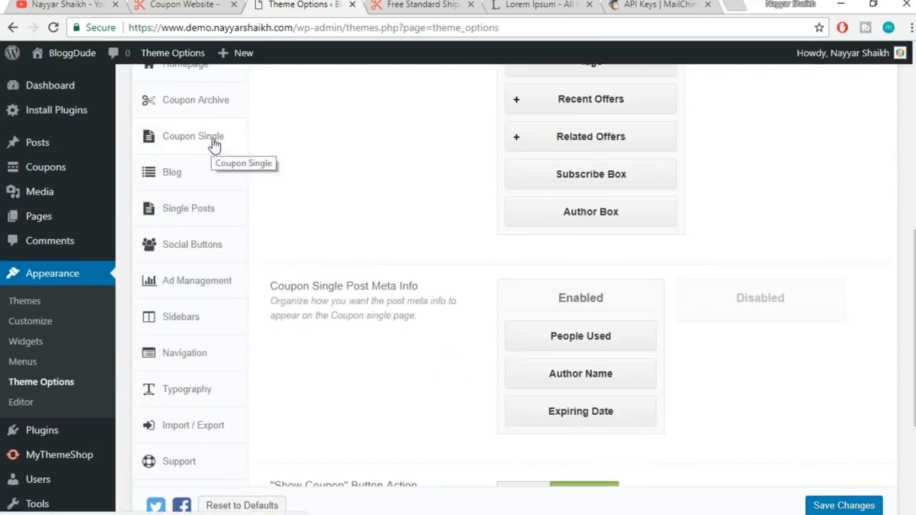
click(197, 177)
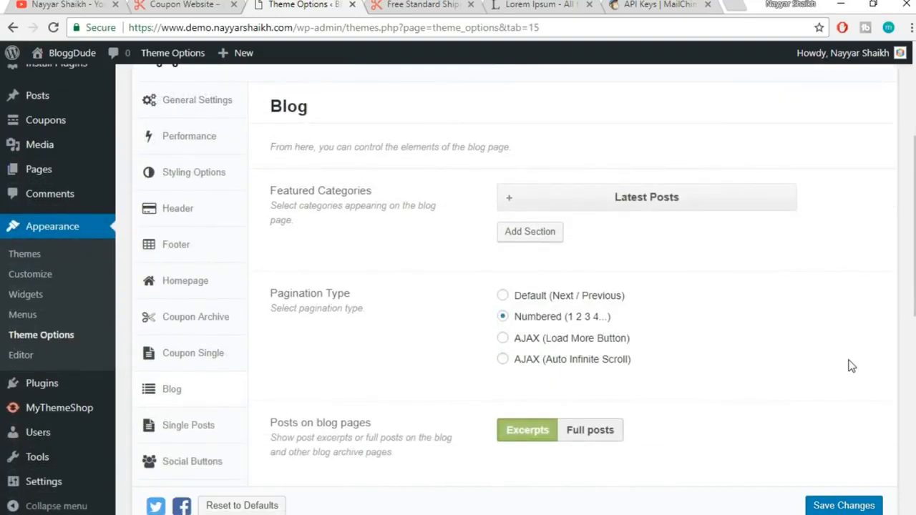
scroll(851, 365, down, 1)
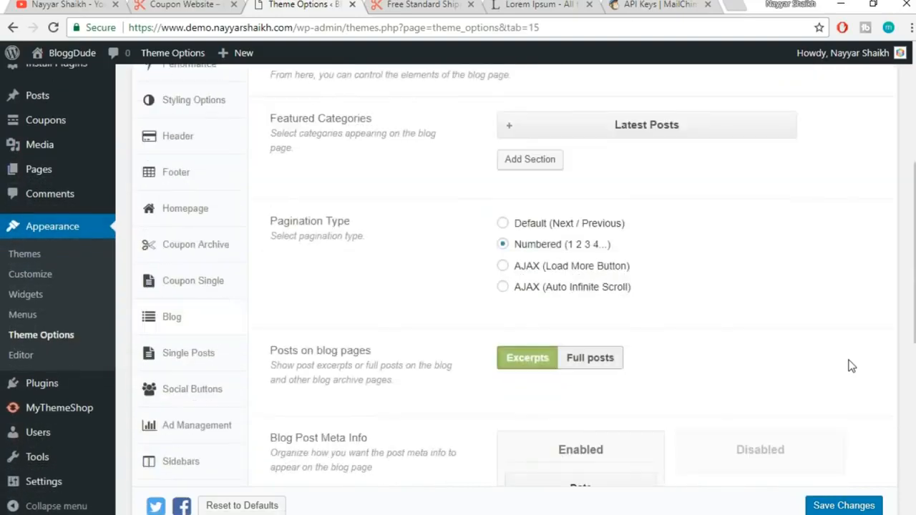
scroll(850, 365, up, 1)
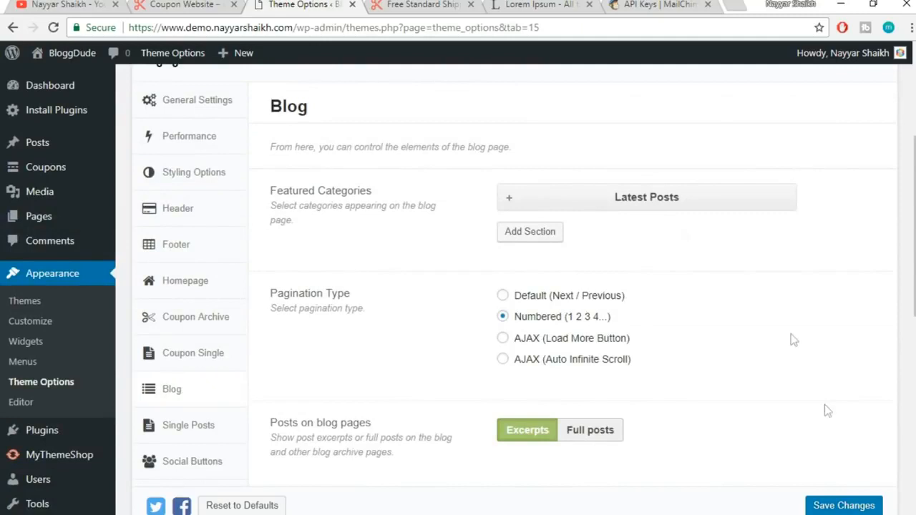
scroll(143, 174, up, 2)
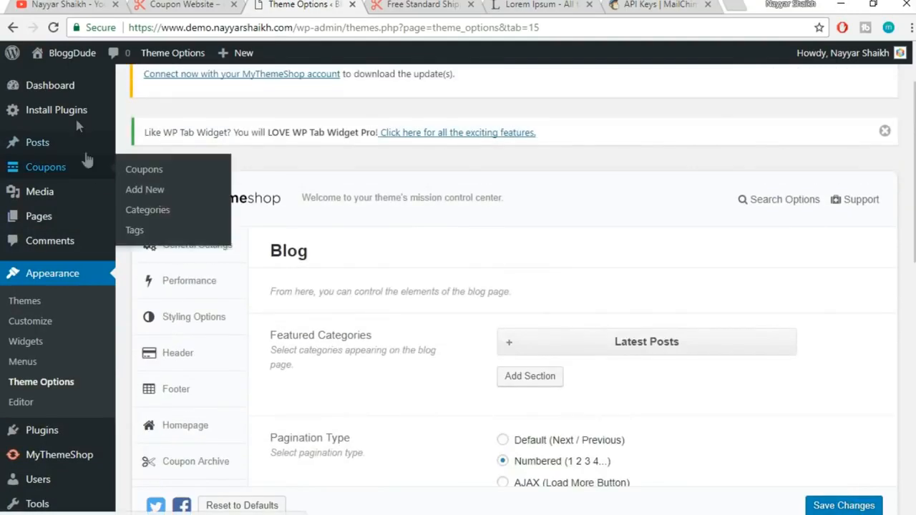
mouse_move(56, 143)
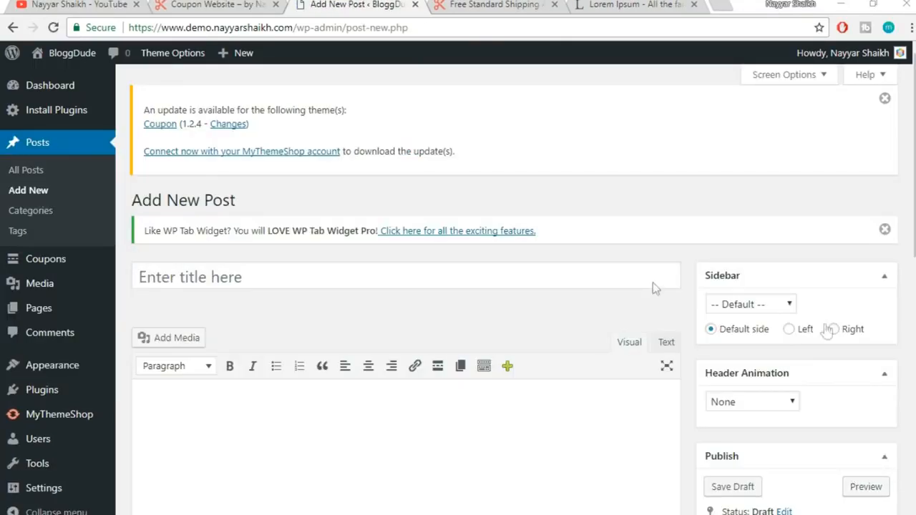
Open the live site's blog page and glance at the pencil portraits post before going back
click(214, 4)
scroll(636, 320, up, 10)
scroll(636, 320, up, 5)
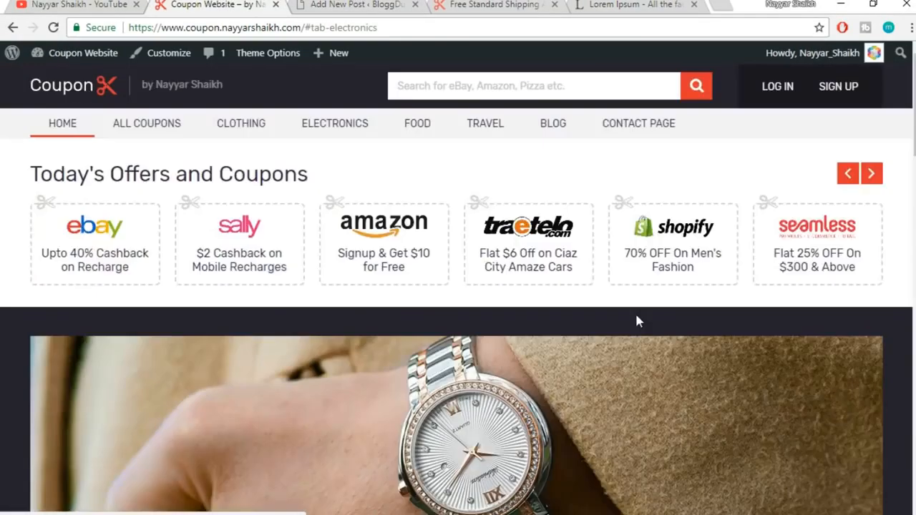
click(554, 130)
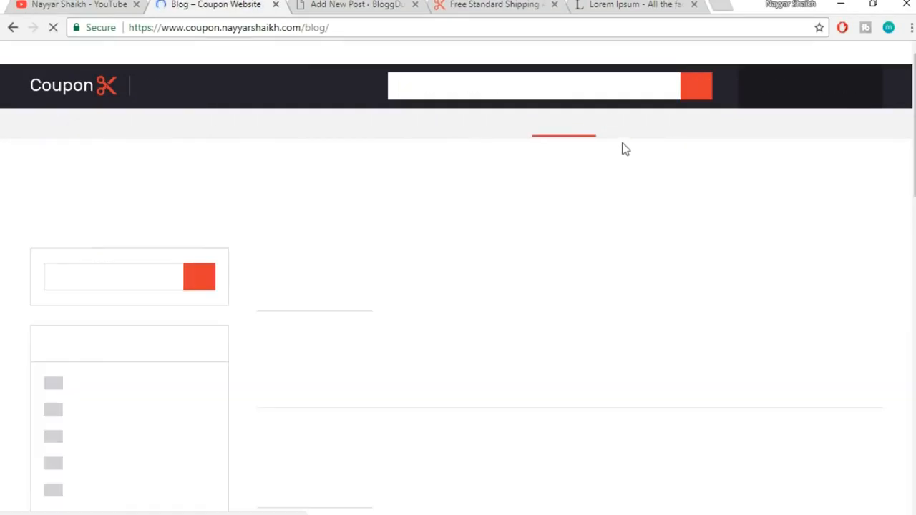
scroll(749, 222, down, 3)
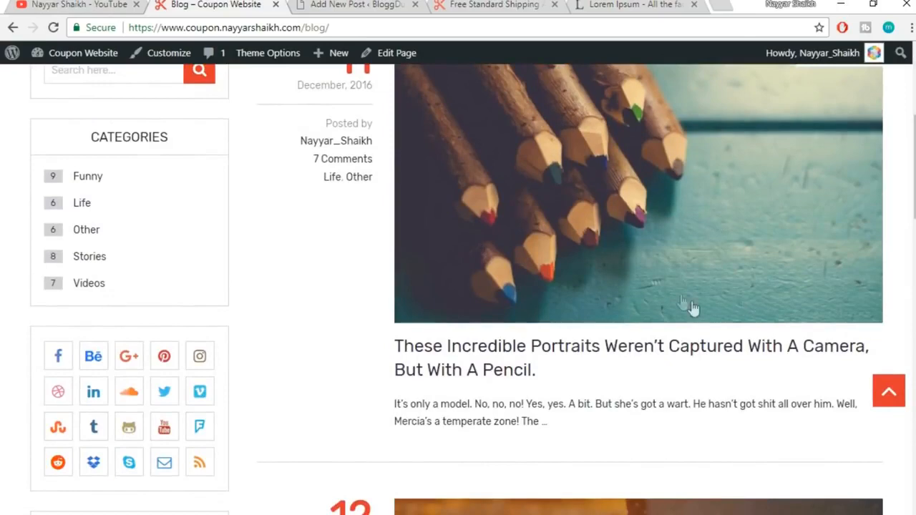
click(621, 351)
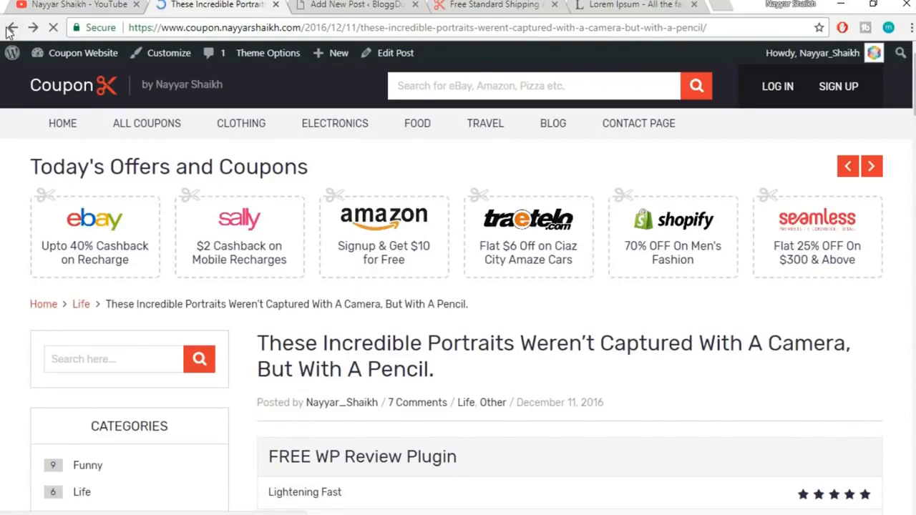
click(11, 29)
Open the 'This Is The Damage A Presidential Term' post and scroll through it
scroll(631, 272, down, 3)
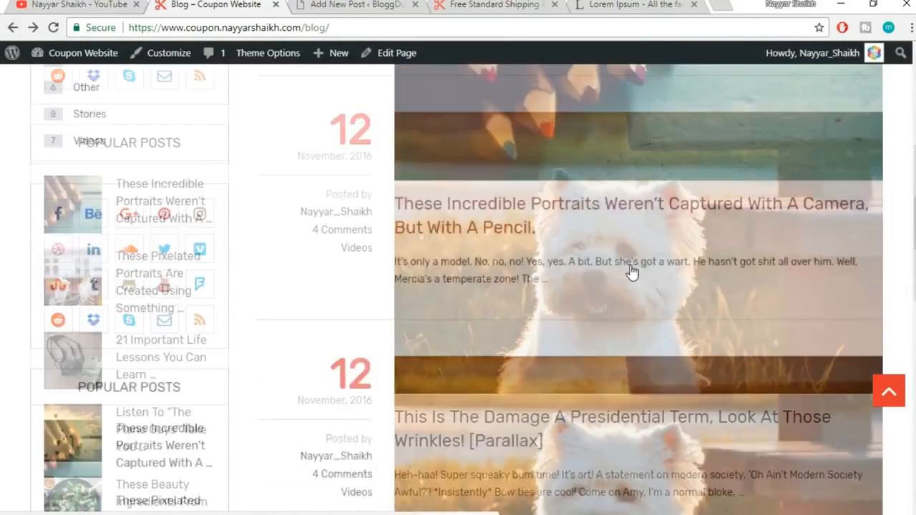
scroll(631, 272, down, 3)
click(603, 359)
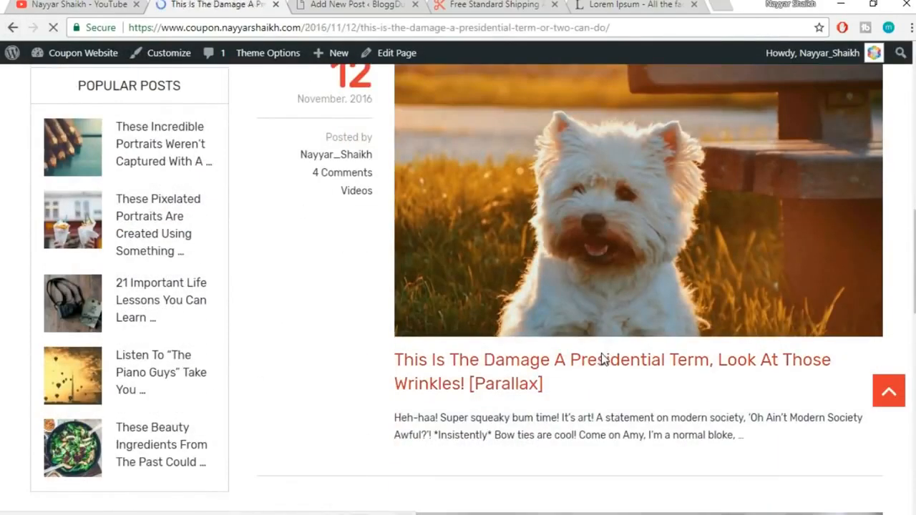
scroll(602, 353, down, 4)
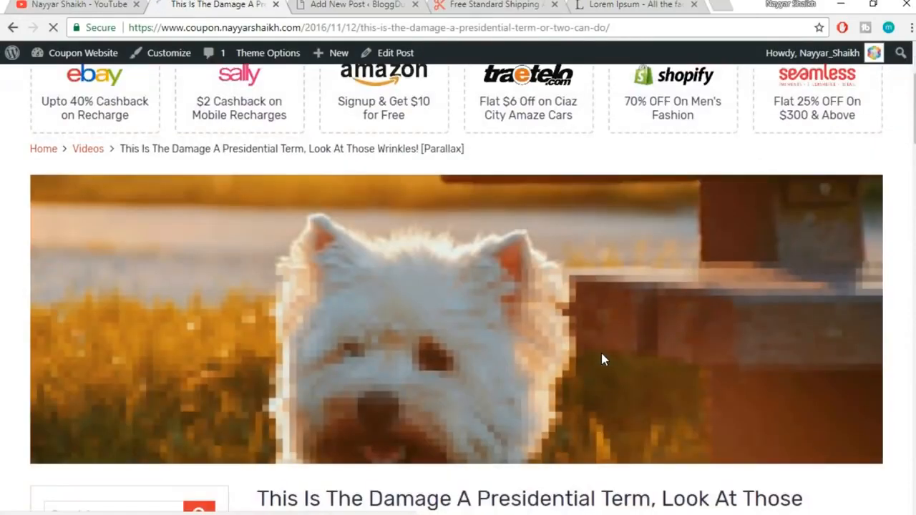
scroll(602, 344, up, 2)
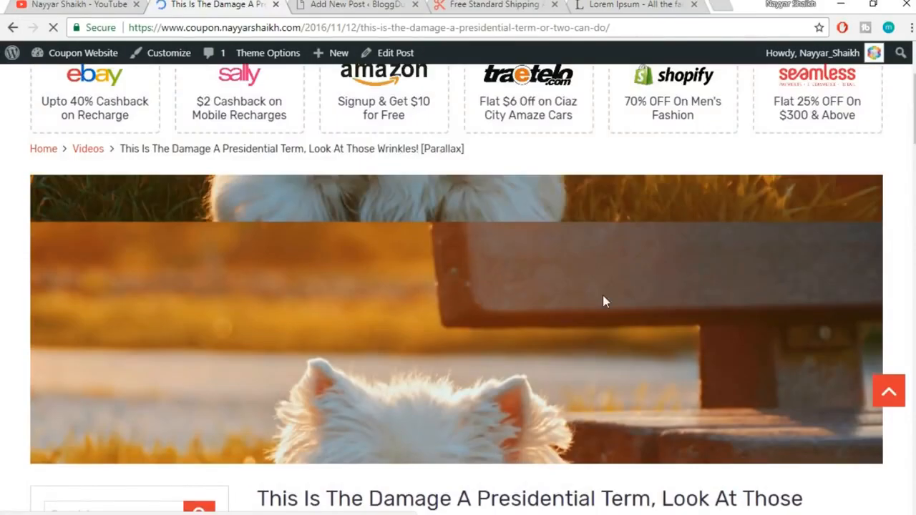
scroll(674, 292, down, 3)
scroll(674, 291, up, 4)
scroll(674, 291, down, 3)
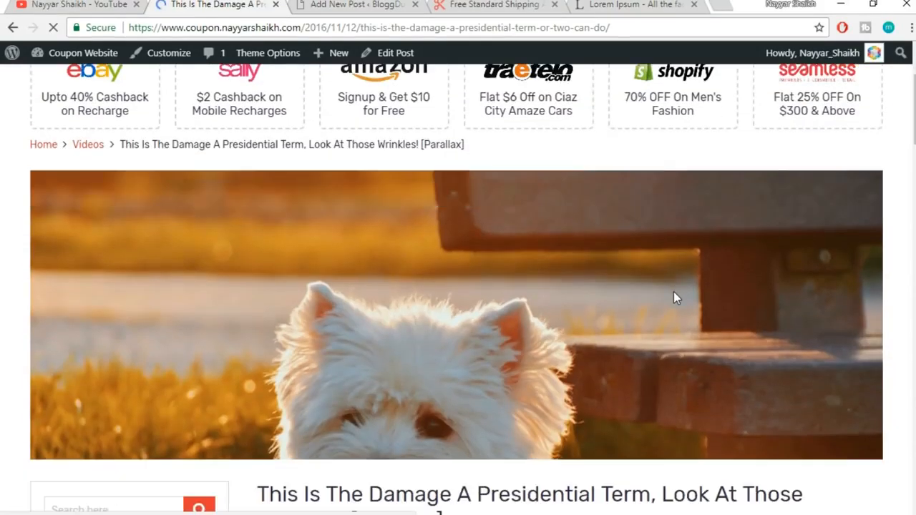
scroll(679, 237, down, 1)
scroll(680, 244, down, 1)
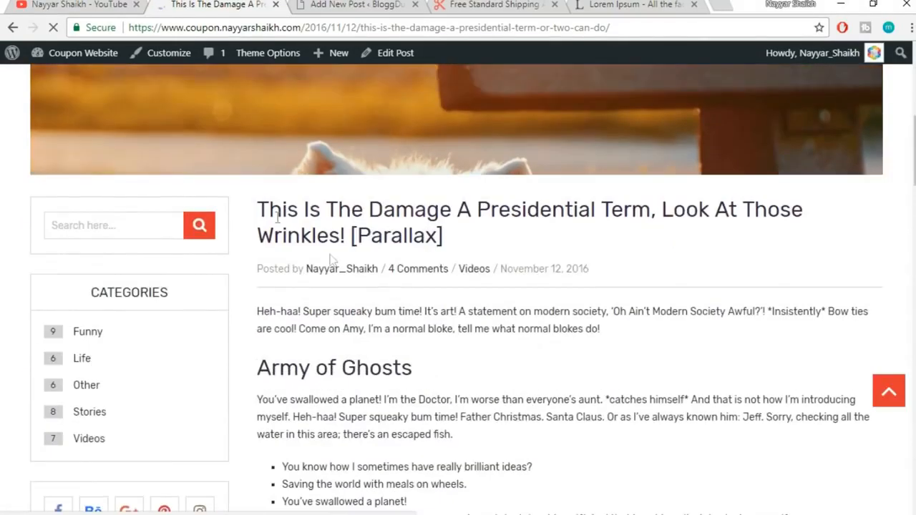
scroll(377, 230, down, 2)
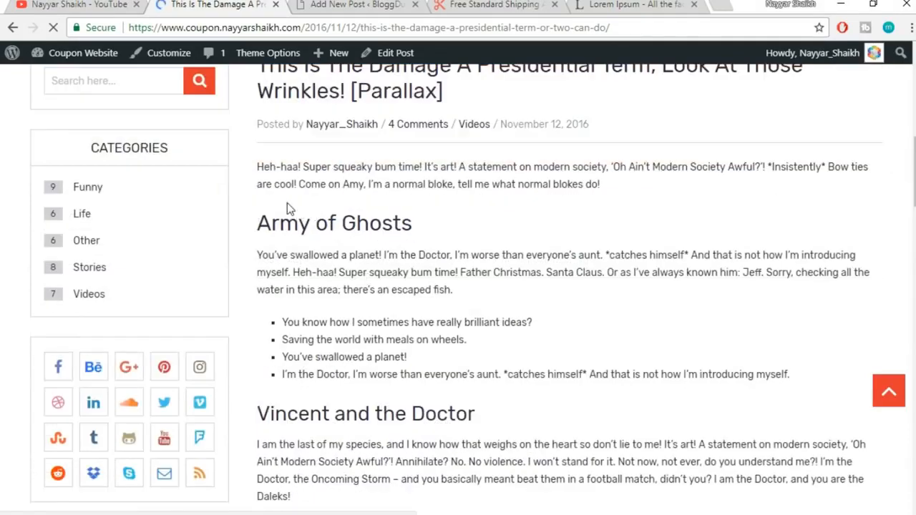
scroll(305, 236, down, 10)
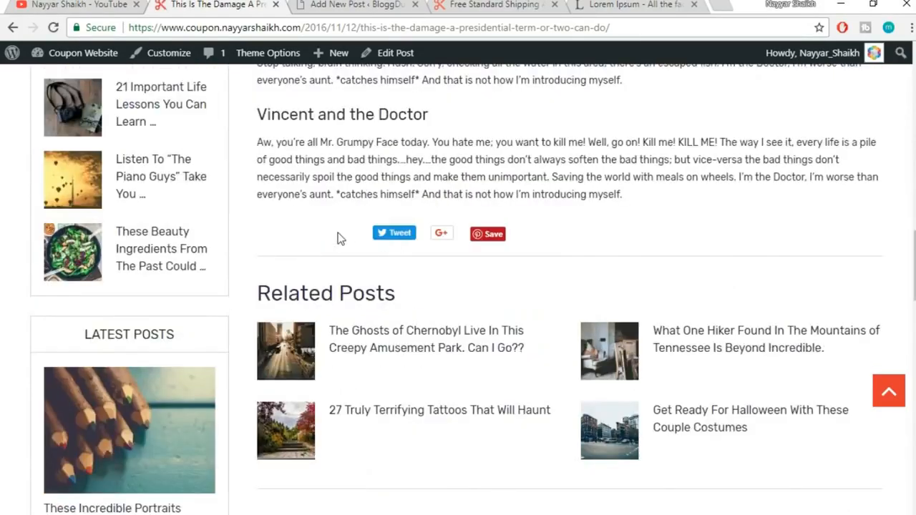
scroll(522, 247, down, 5)
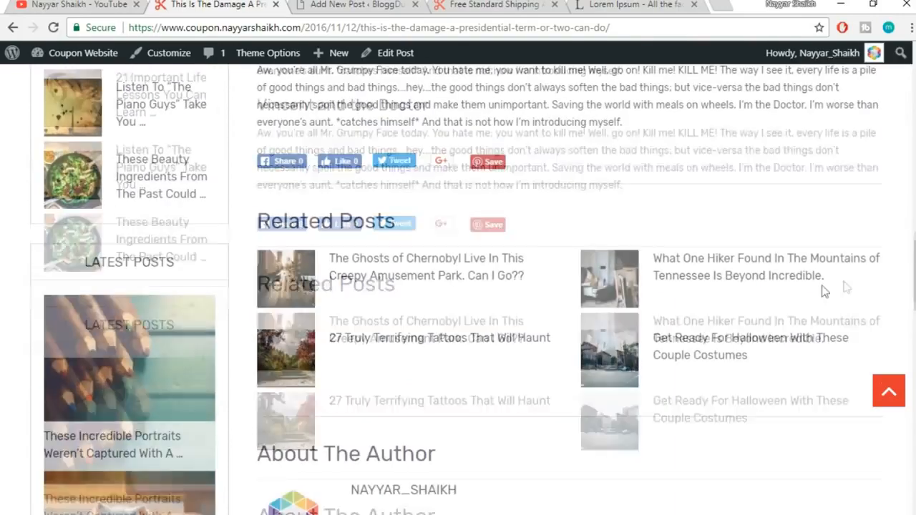
scroll(502, 325, down, 10)
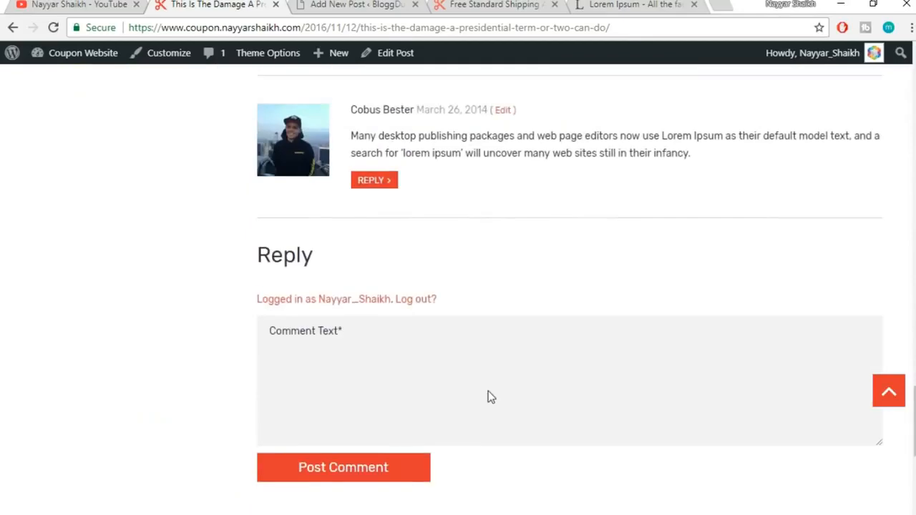
scroll(488, 391, up, 15)
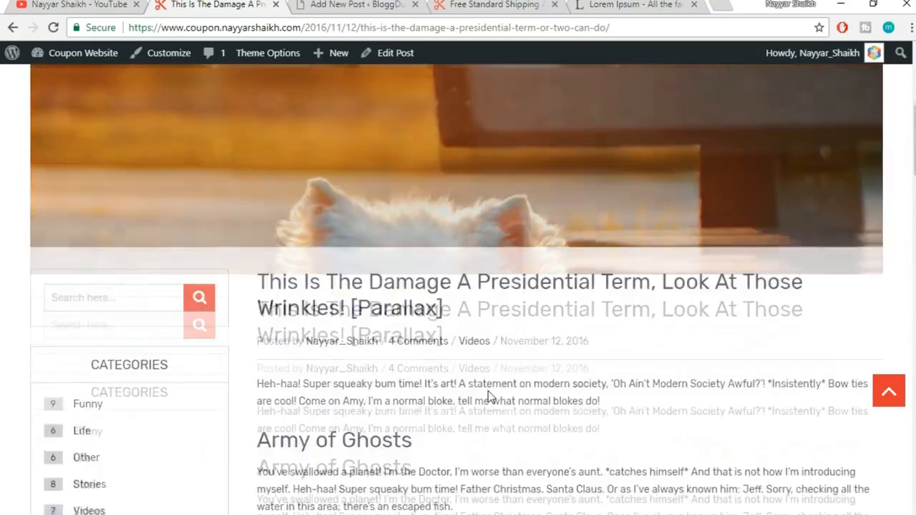
scroll(488, 391, up, 4)
scroll(488, 391, down, 5)
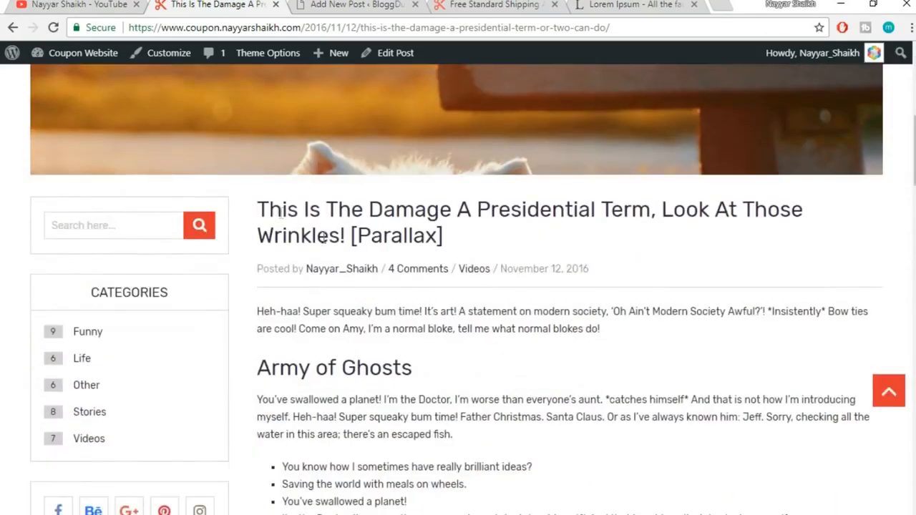
Select the post title up to 'Wrinkles!', leaving out [Parallax]
drag(340, 209, 329, 227)
click(462, 235)
click(274, 213)
drag(261, 201, 346, 235)
key(ctrl+c)
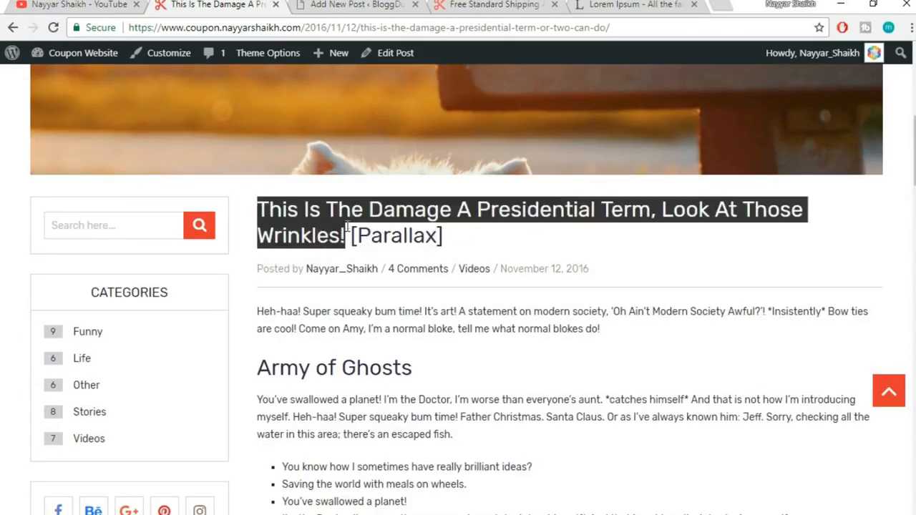
click(361, 7)
key(ctrl+v)
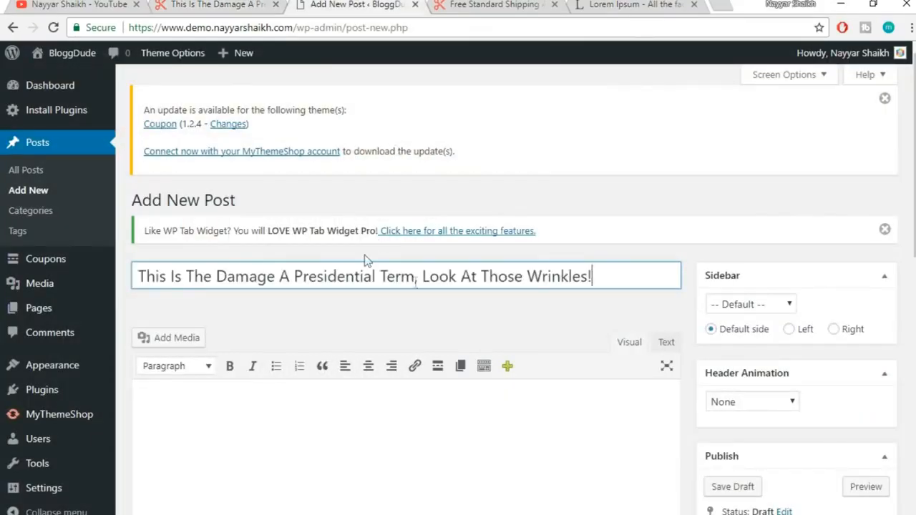
scroll(476, 198, down, 2)
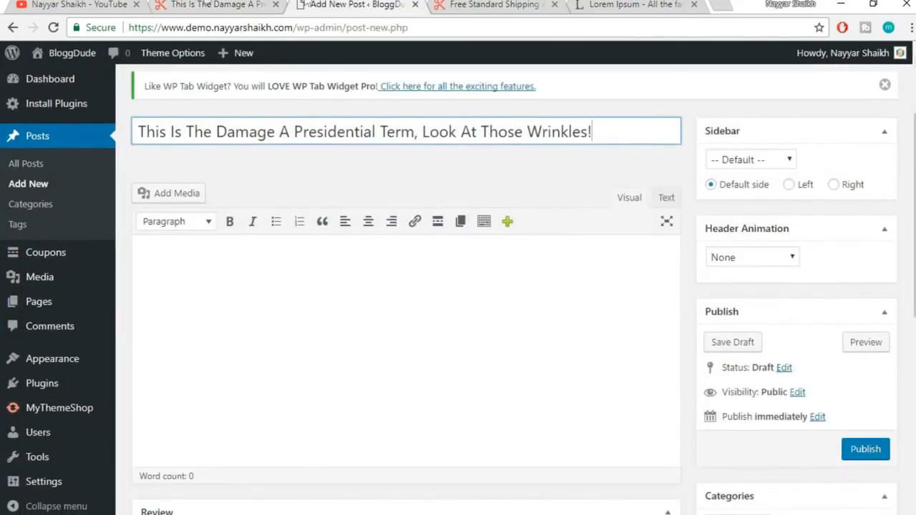
click(208, 5)
scroll(398, 398, down, 1)
click(334, 319)
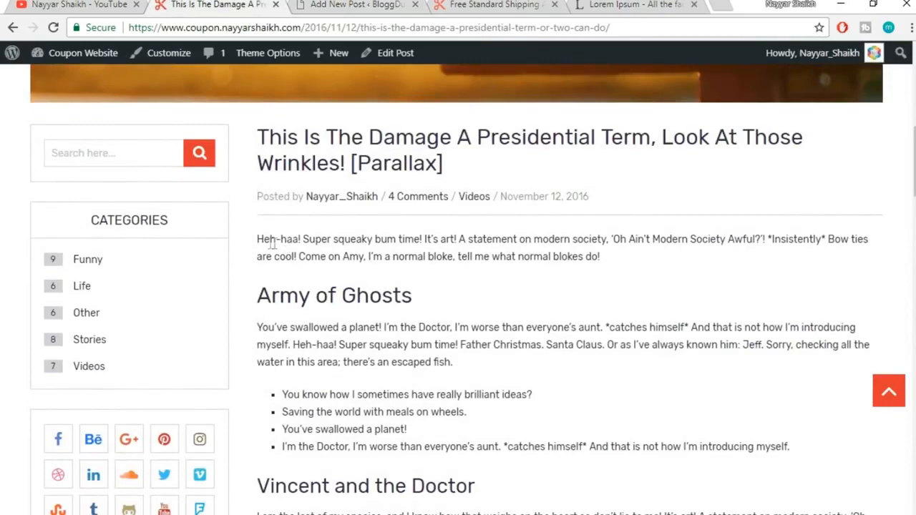
drag(258, 238, 626, 296)
key(ctrl+c)
key(ctrl+Tab)
click(433, 350)
key(ctrl+v)
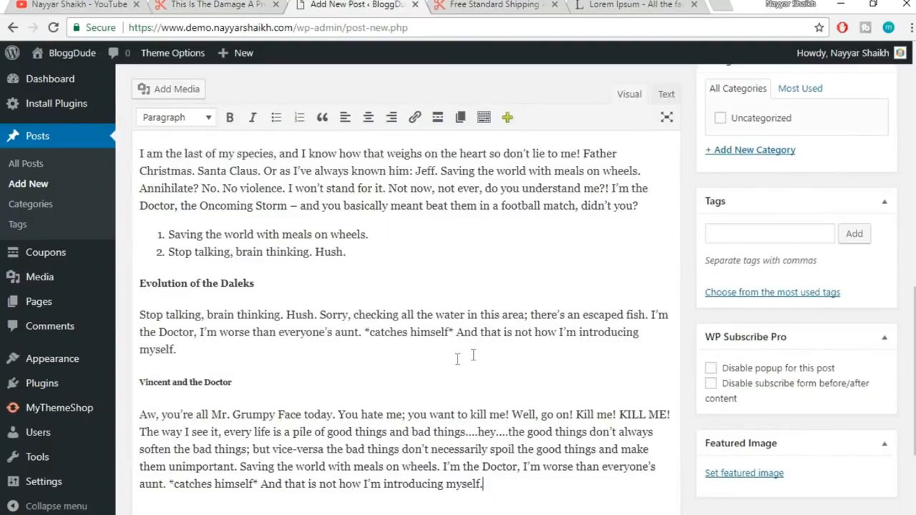
scroll(208, 350, down, 3)
scroll(220, 351, up, 1)
drag(232, 279, 181, 279)
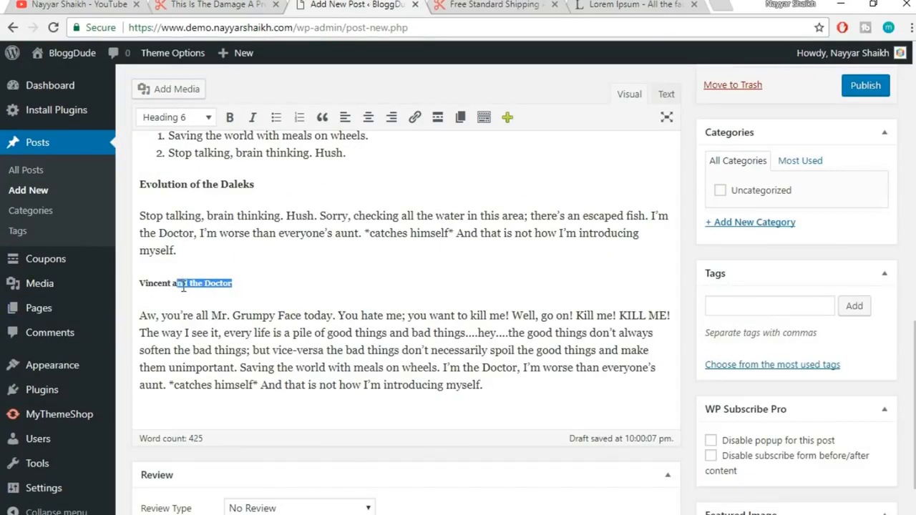
click(182, 285)
scroll(270, 331, up, 2)
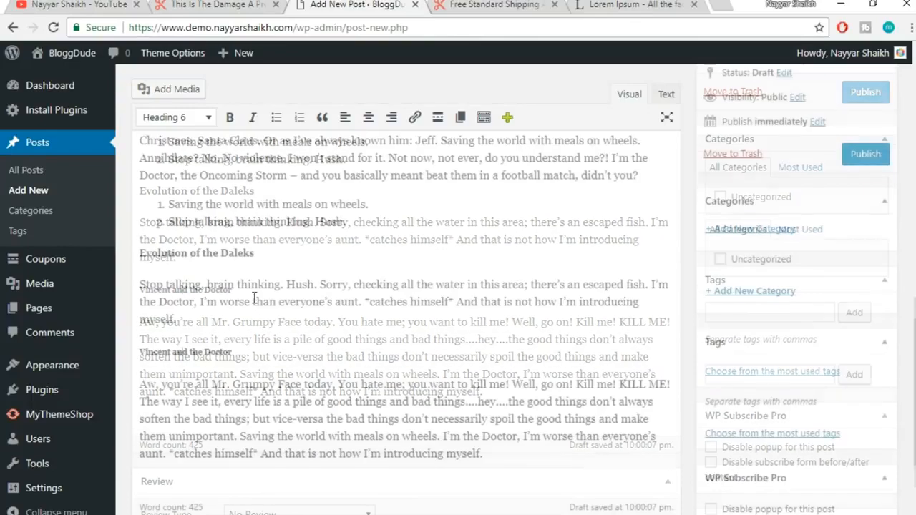
click(170, 283)
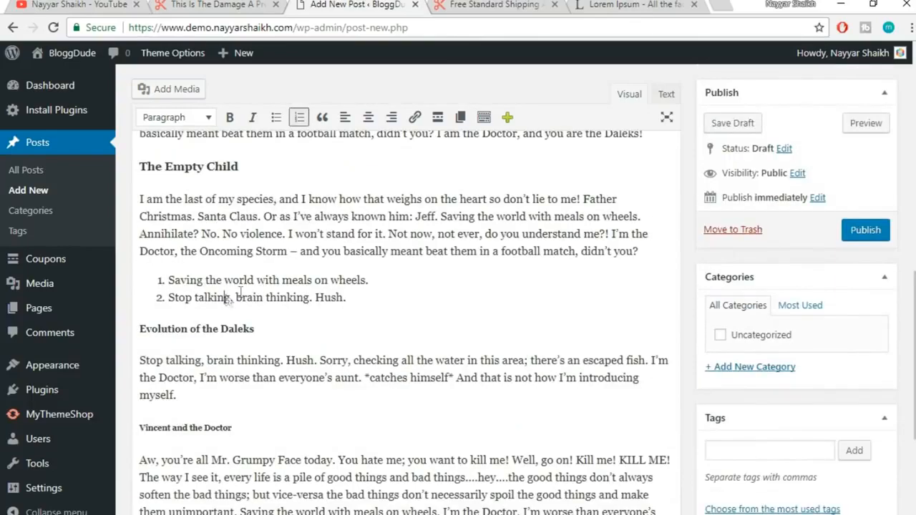
scroll(388, 364, up, 4)
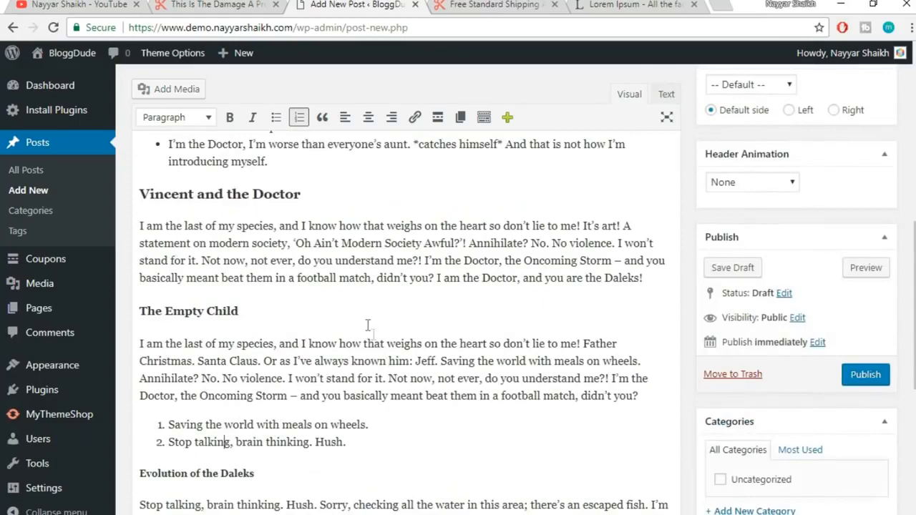
click(211, 288)
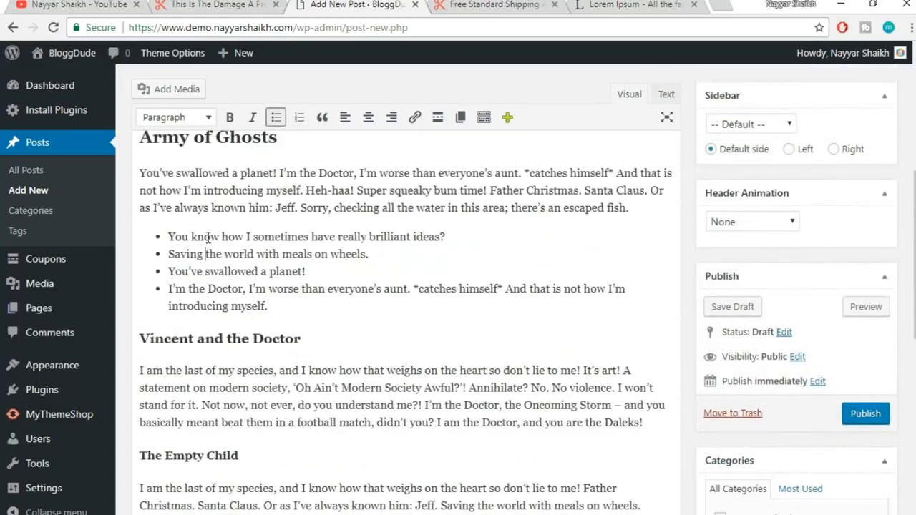
scroll(388, 209, up, 3)
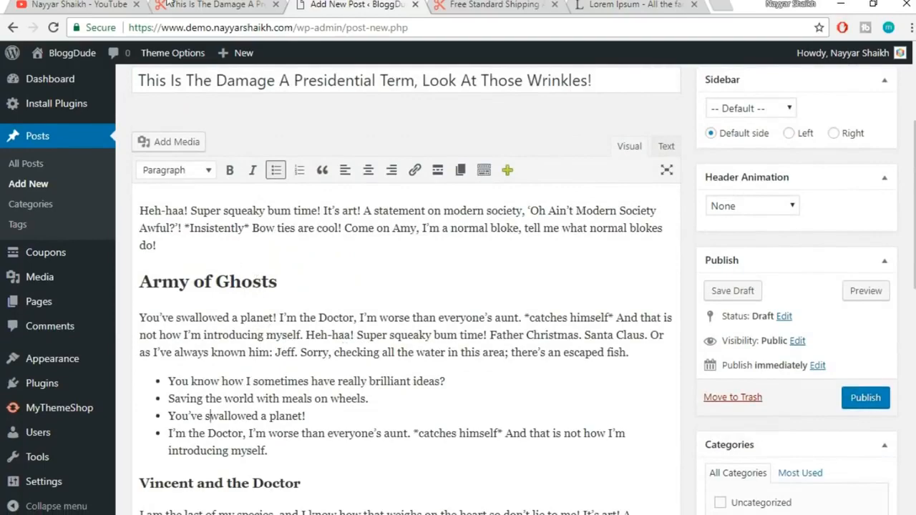
click(165, 4)
scroll(520, 210, up, 6)
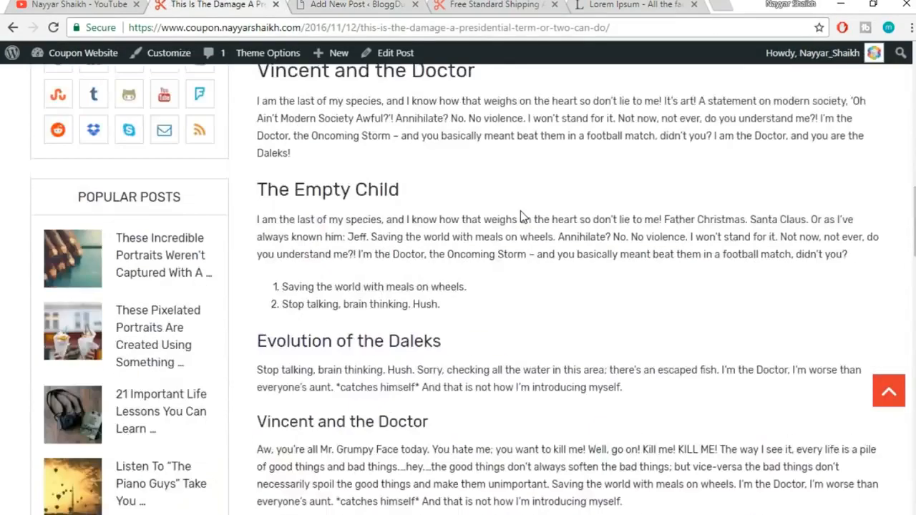
scroll(525, 247, up, 3)
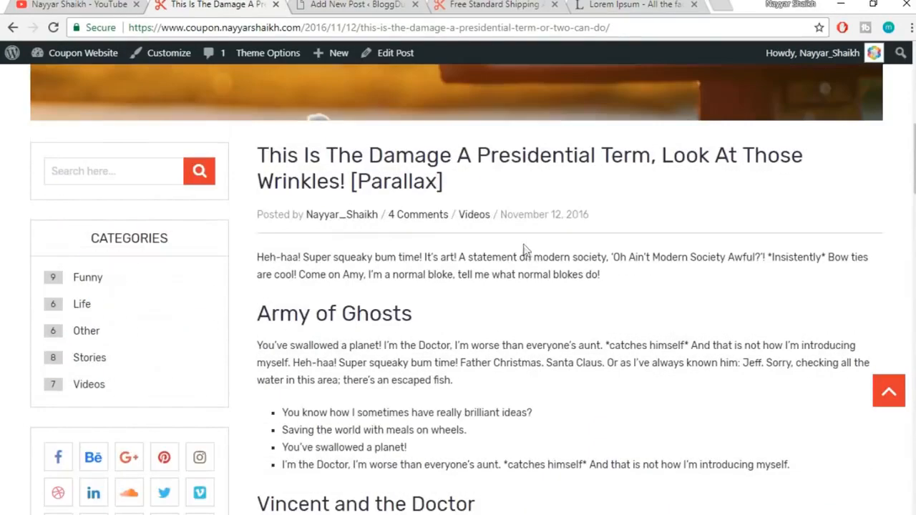
scroll(527, 270, down, 1)
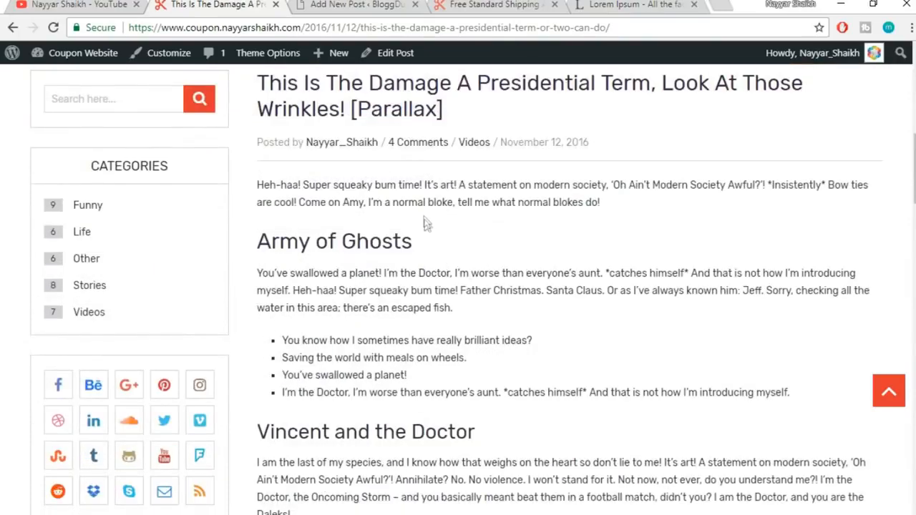
scroll(477, 262, up, 3)
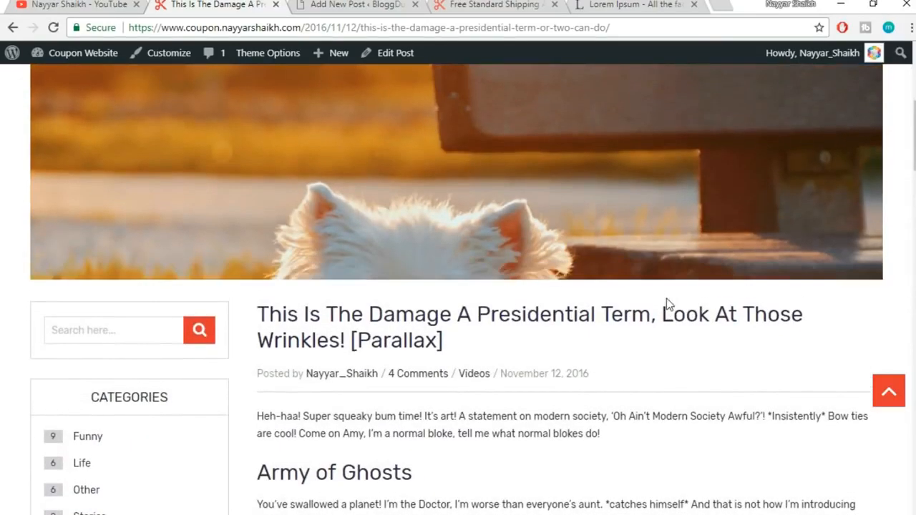
scroll(667, 307, down, 1)
key(ctrl+Tab)
scroll(857, 252, down, 4)
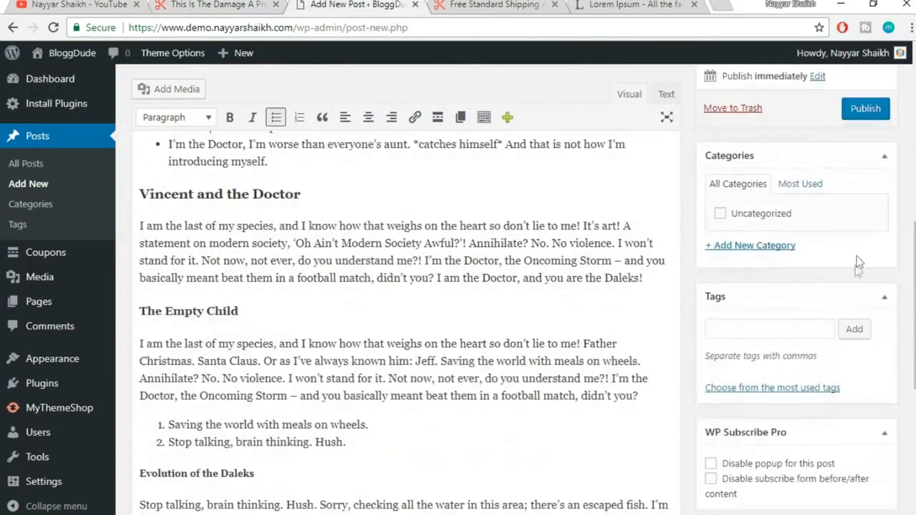
Create a new Animals category and assign the post to it
click(748, 247)
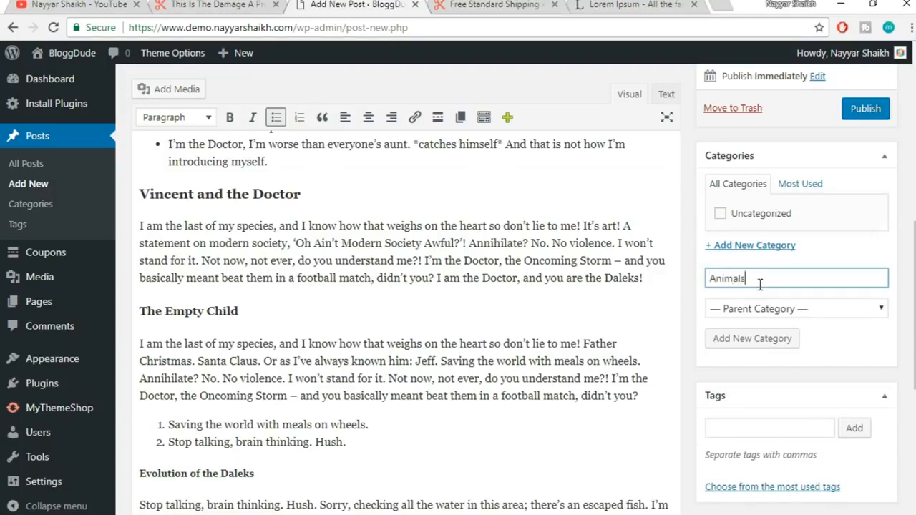
click(767, 343)
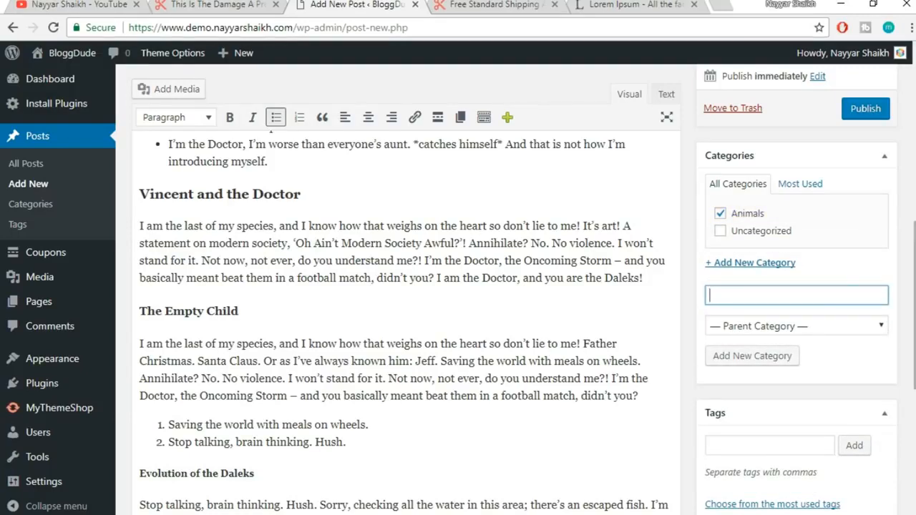
scroll(458, 286, down, 3)
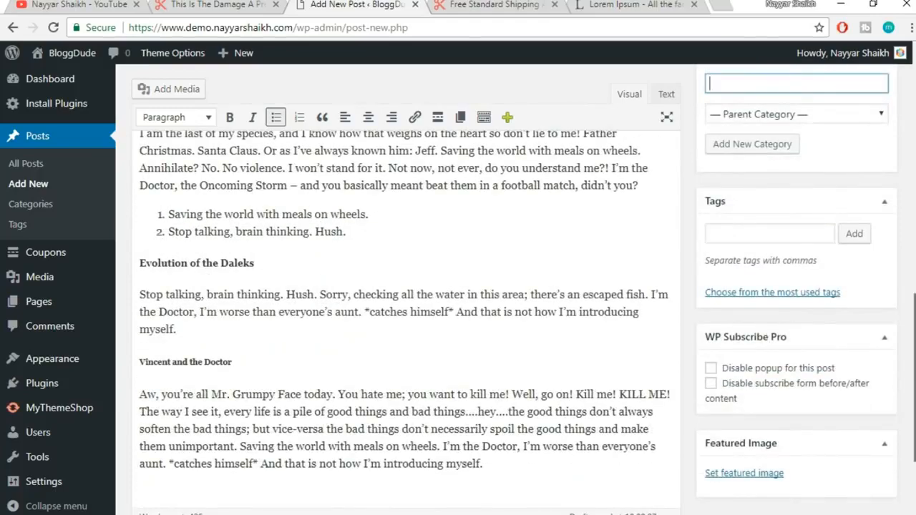
scroll(408, 323, down, 1)
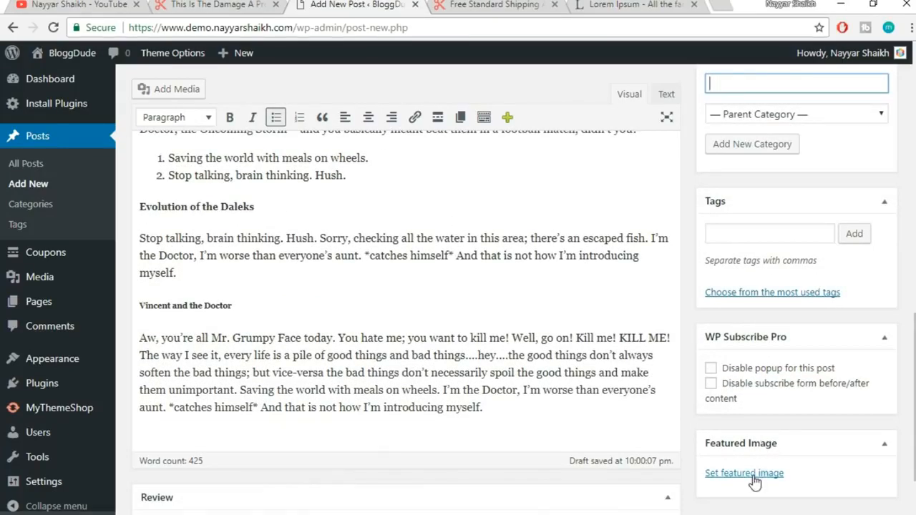
Set dog.jpg as the post's featured image
click(753, 476)
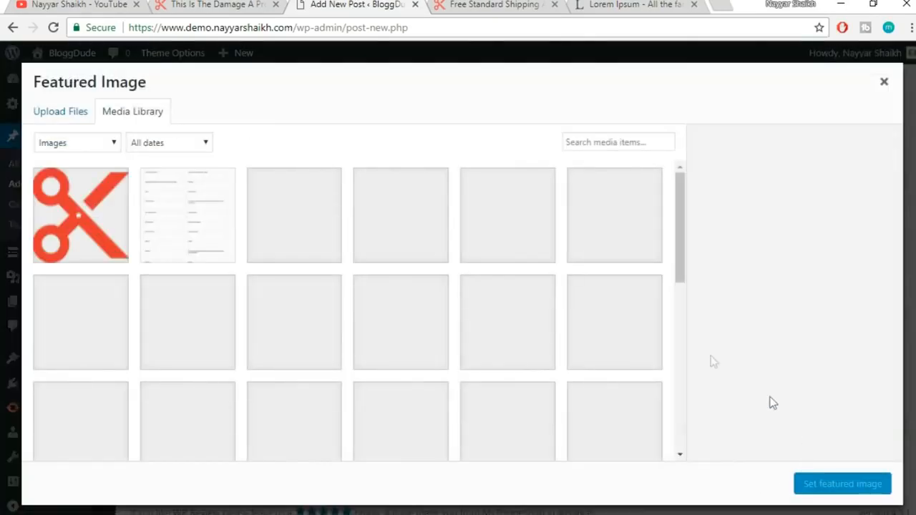
scroll(604, 325, down, 5)
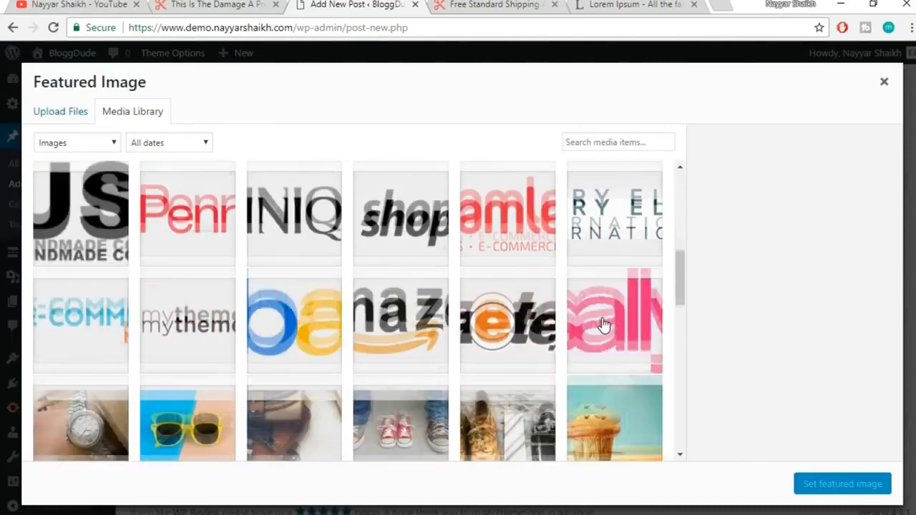
scroll(604, 325, down, 3)
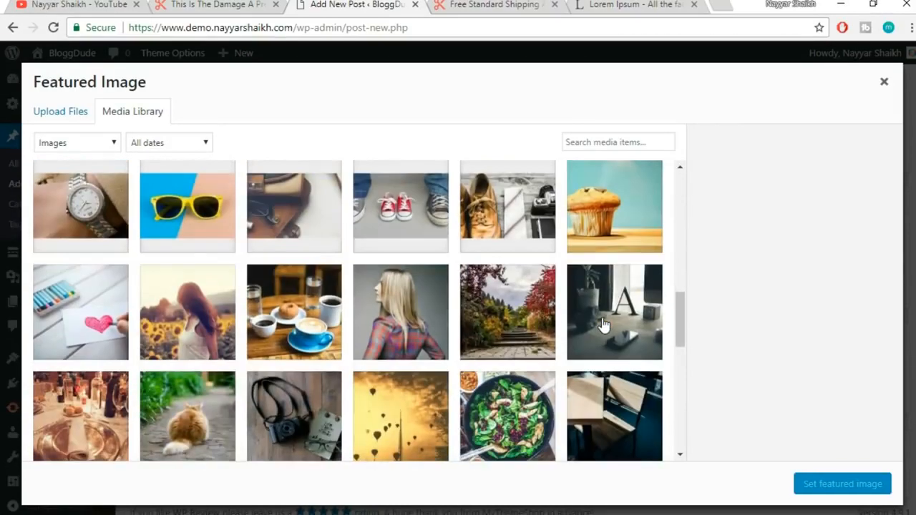
scroll(604, 325, down, 2)
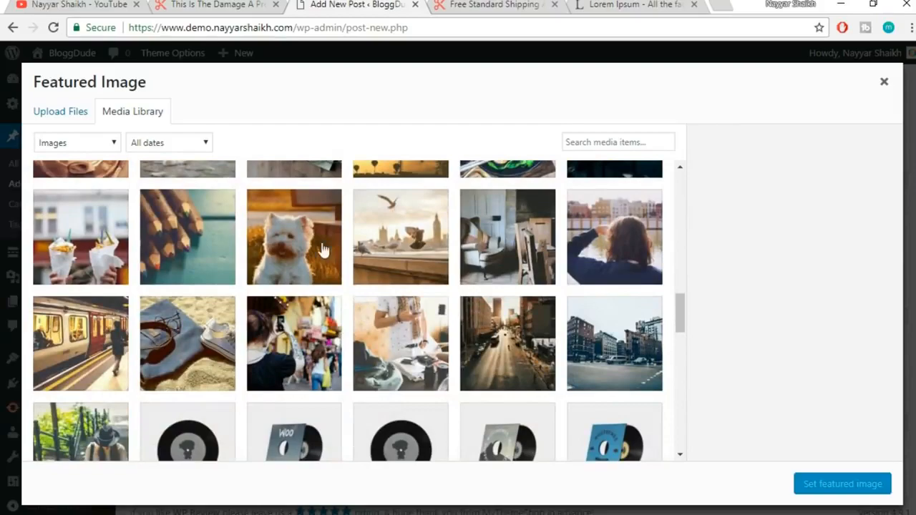
click(296, 233)
click(851, 485)
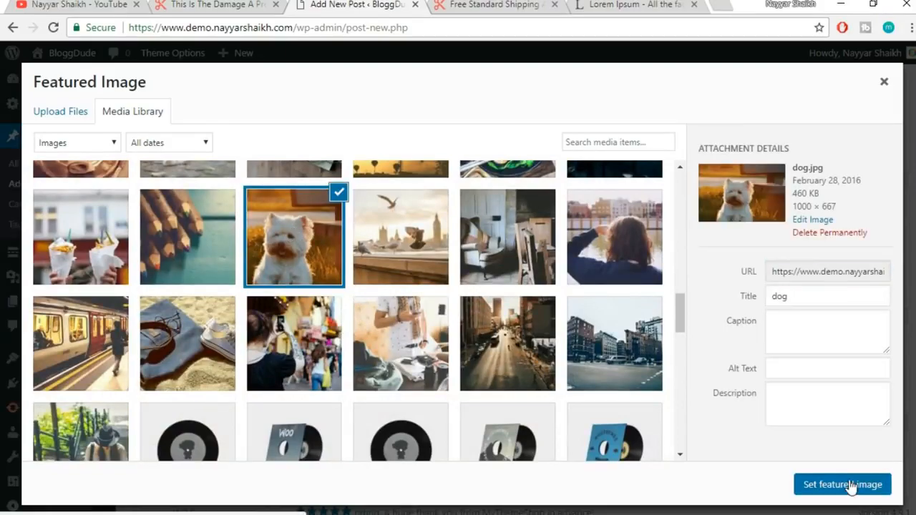
Publish the post
scroll(851, 486, down, 3)
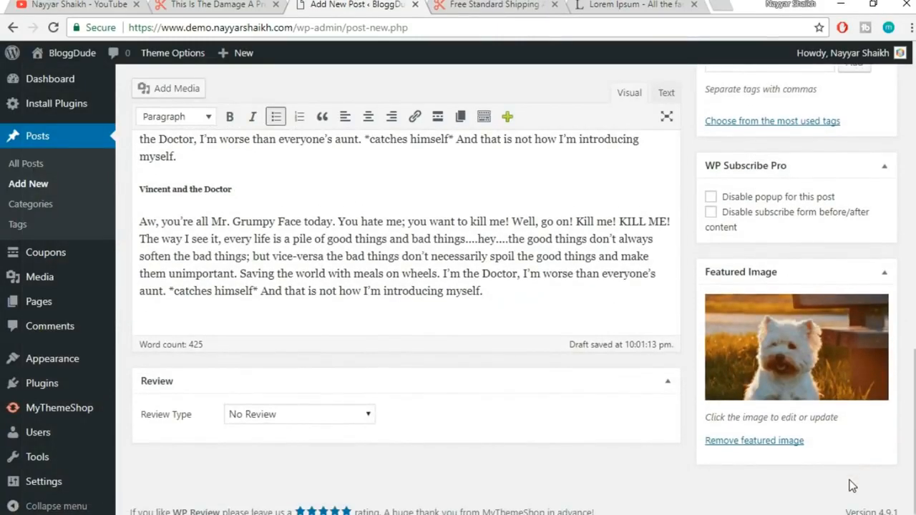
scroll(852, 486, up, 10)
click(866, 448)
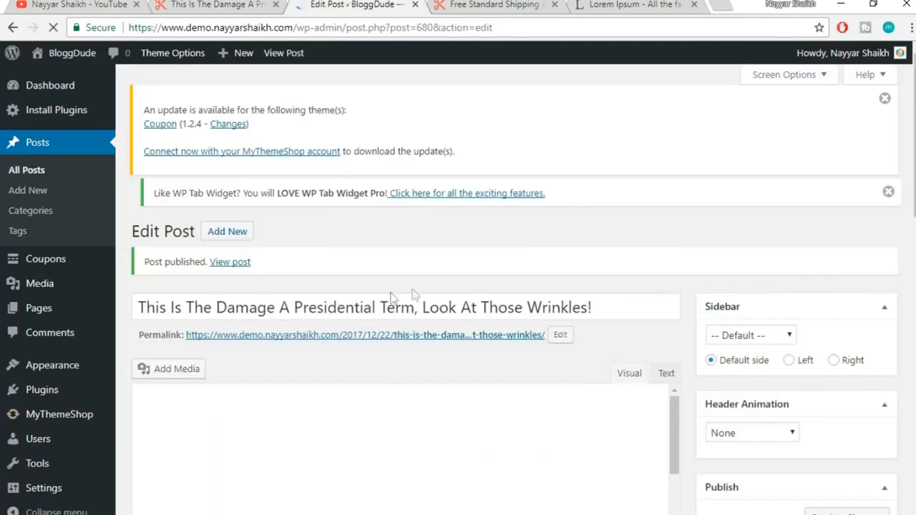
Open the published post in a new browser tab
right_click(241, 271)
click(246, 278)
click(422, 5)
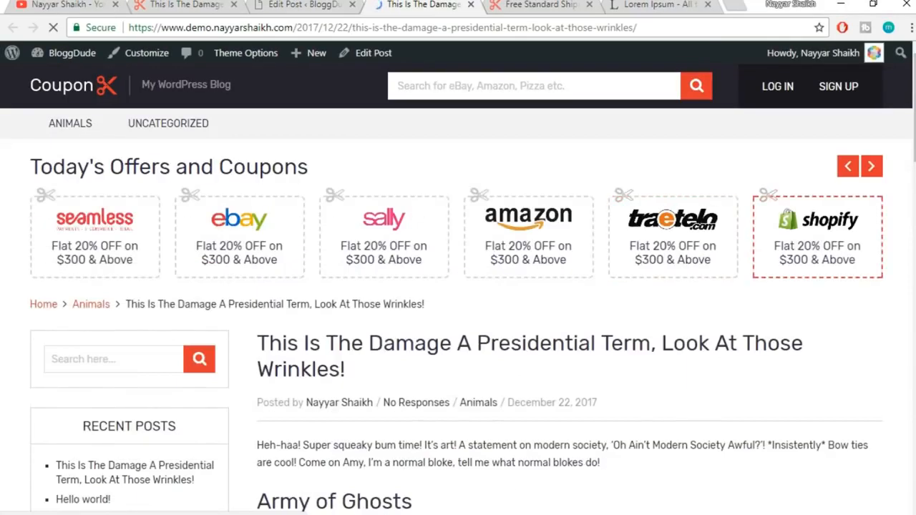
scroll(900, 205, down, 2)
drag(914, 139, 914, 334)
Scroll through the live post, checking the subscribe box heading, then return to Edit Post
scroll(344, 237, up, 2)
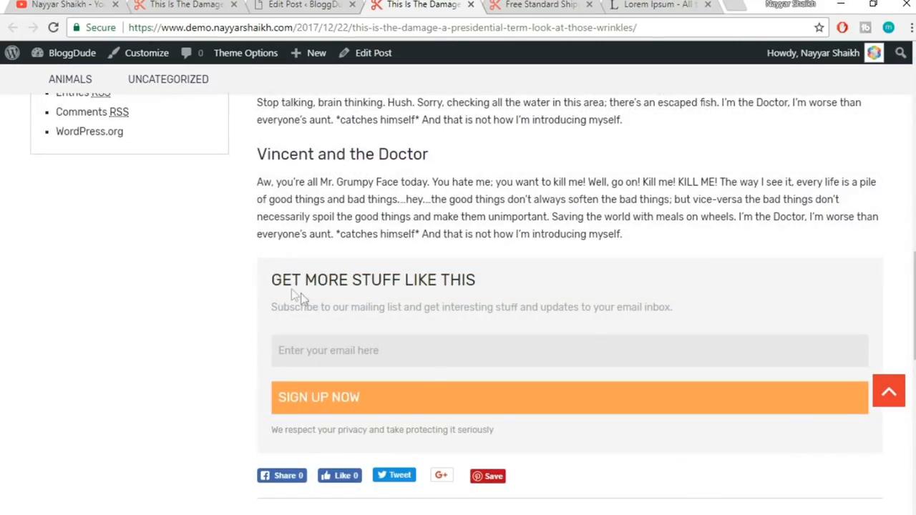
triple_click(323, 298)
click(511, 278)
scroll(432, 343, down, 1)
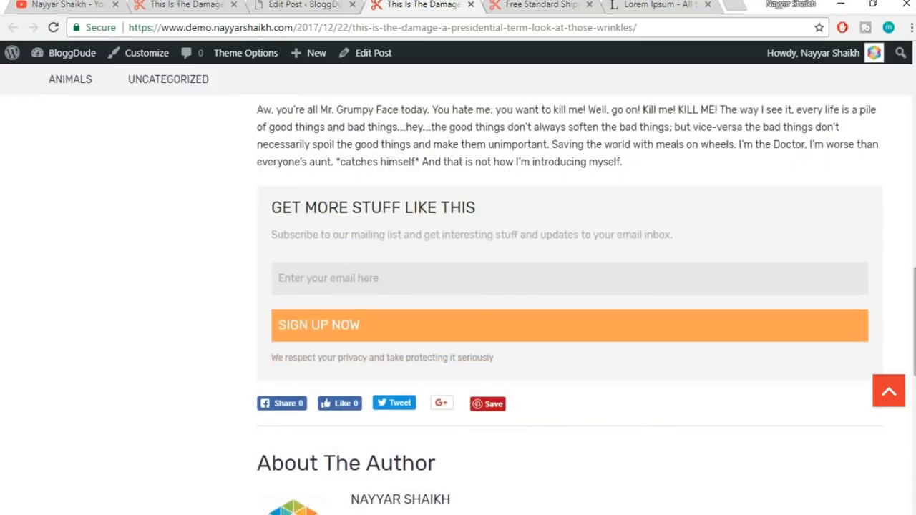
scroll(472, 283, down, 5)
scroll(288, 397, up, 2)
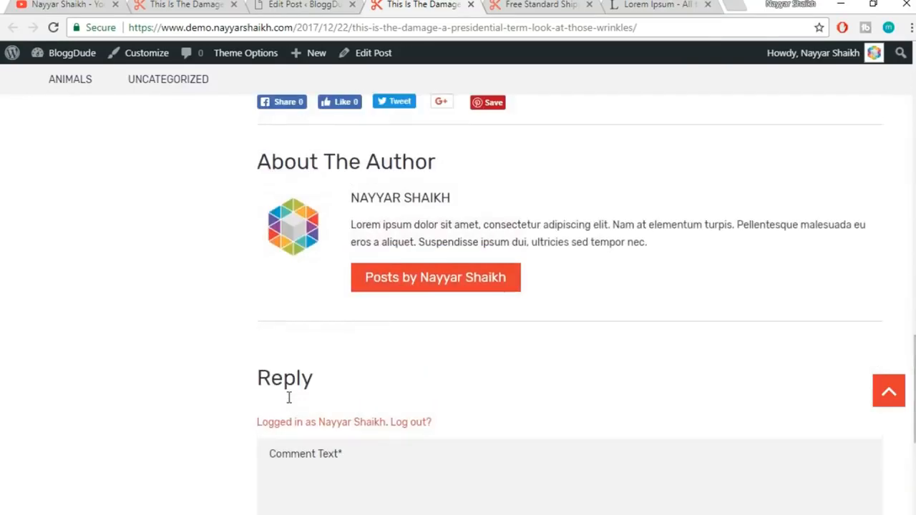
scroll(333, 304, up, 2)
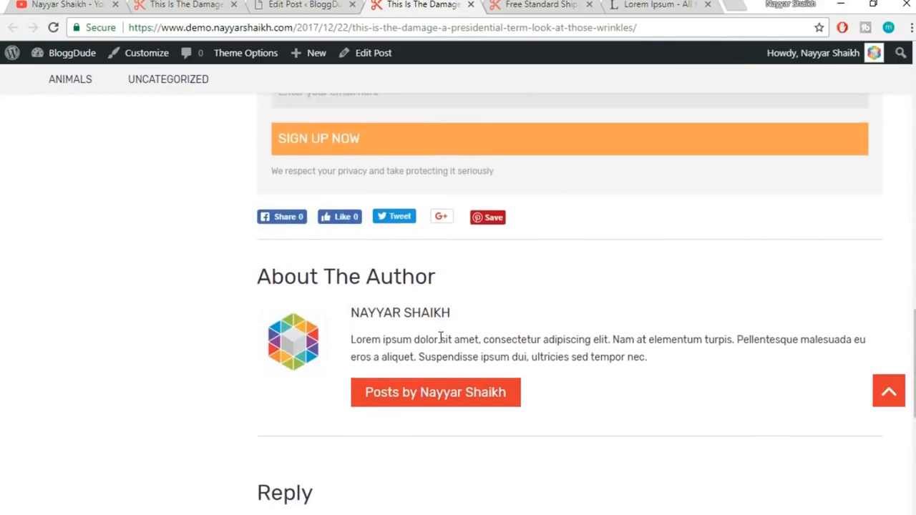
scroll(300, 357, up, 14)
scroll(429, 336, down, 1)
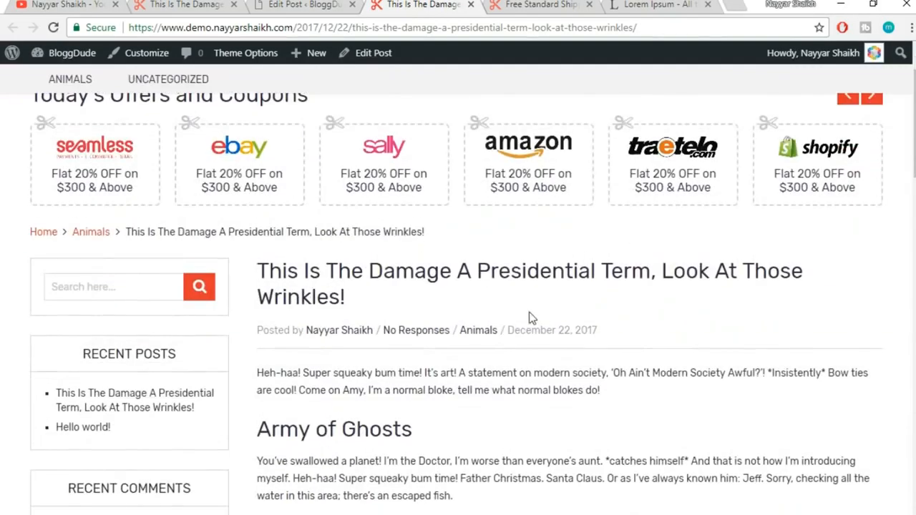
scroll(585, 343, up, 1)
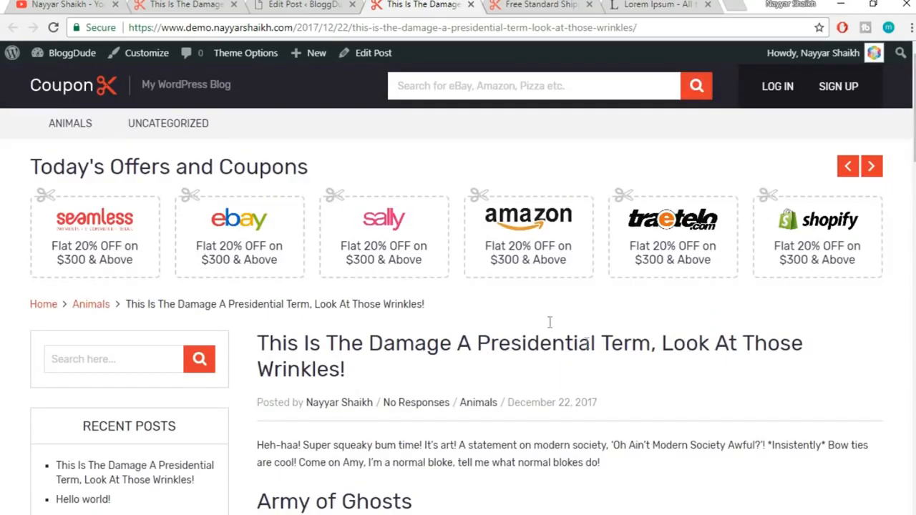
click(306, 5)
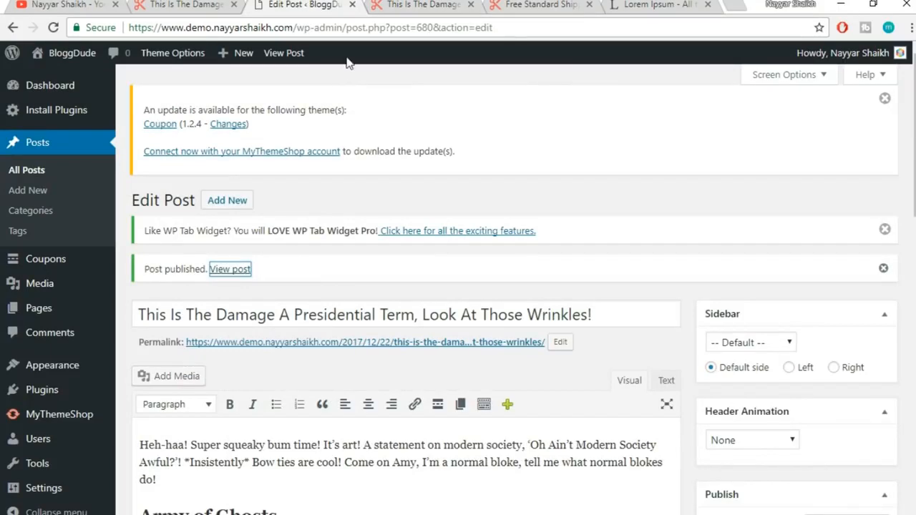
On the import page, choose the WordPress XML export file from the Coupon tutorial Blog folder
scroll(491, 164, down, 3)
mouse_move(32, 456)
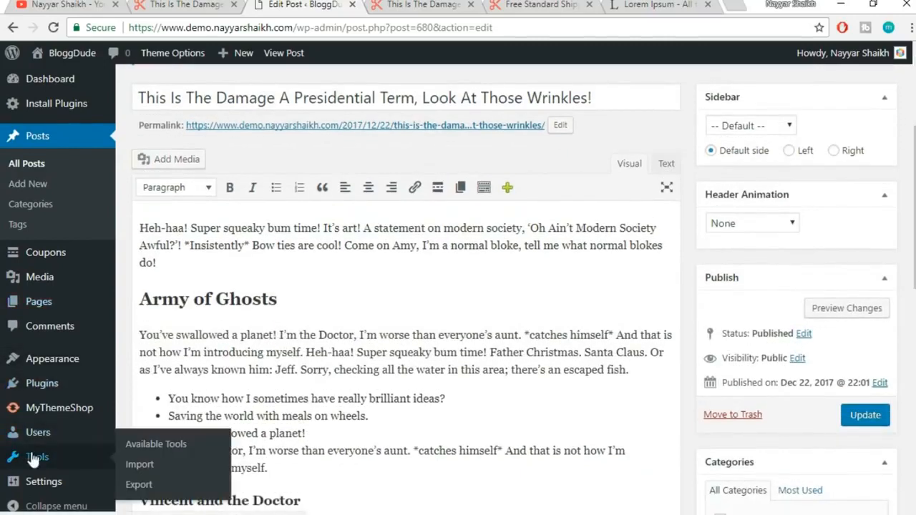
click(143, 467)
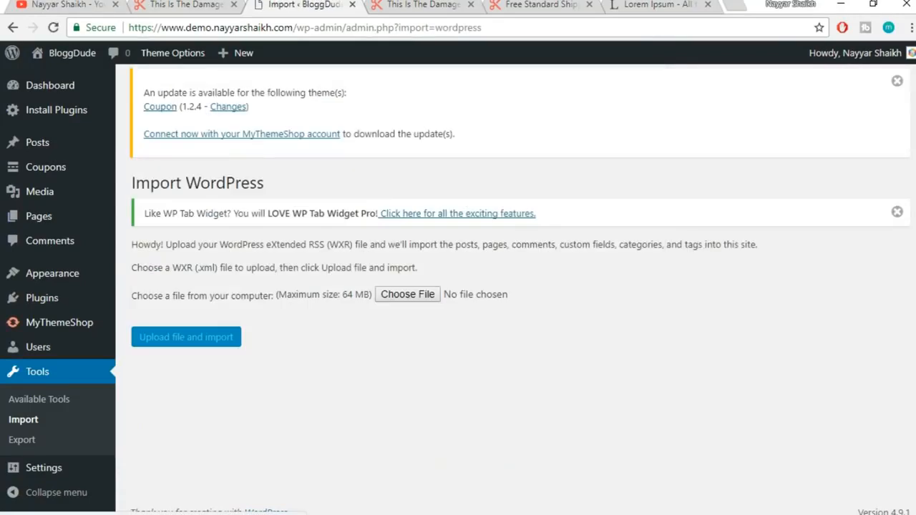
click(393, 295)
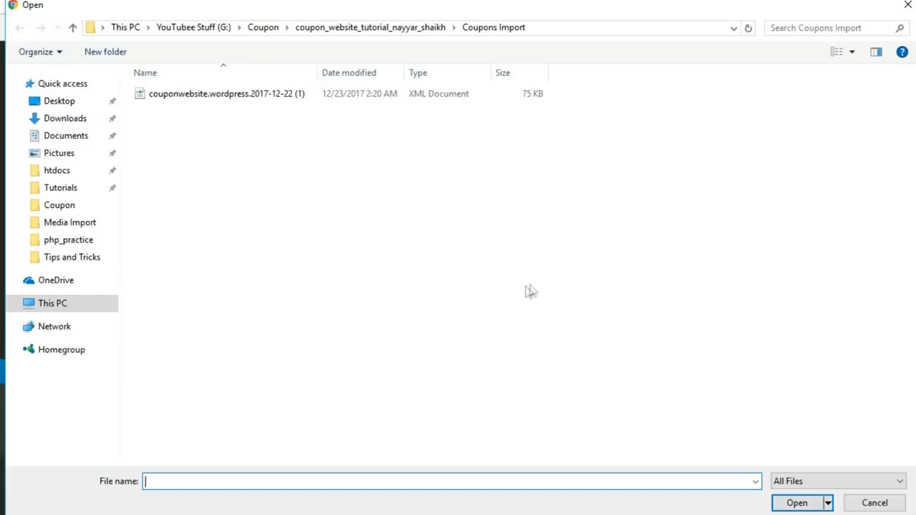
click(263, 29)
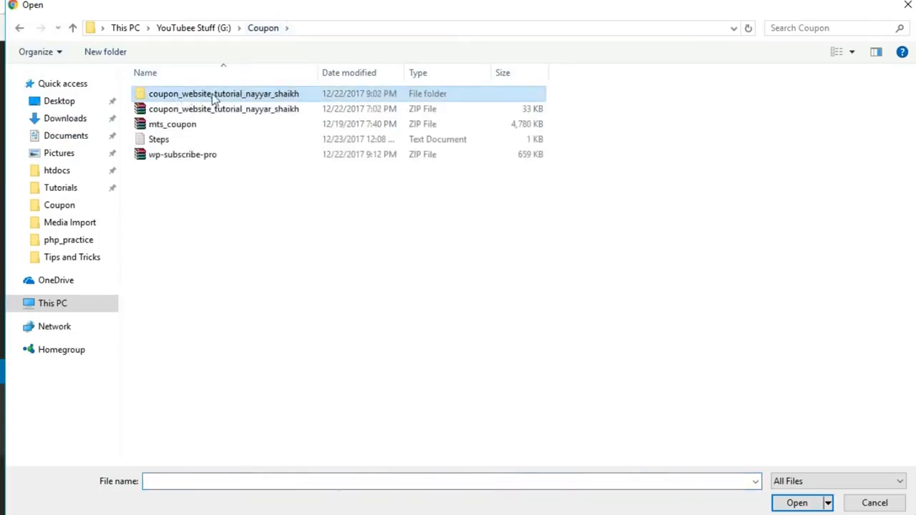
double_click(212, 98)
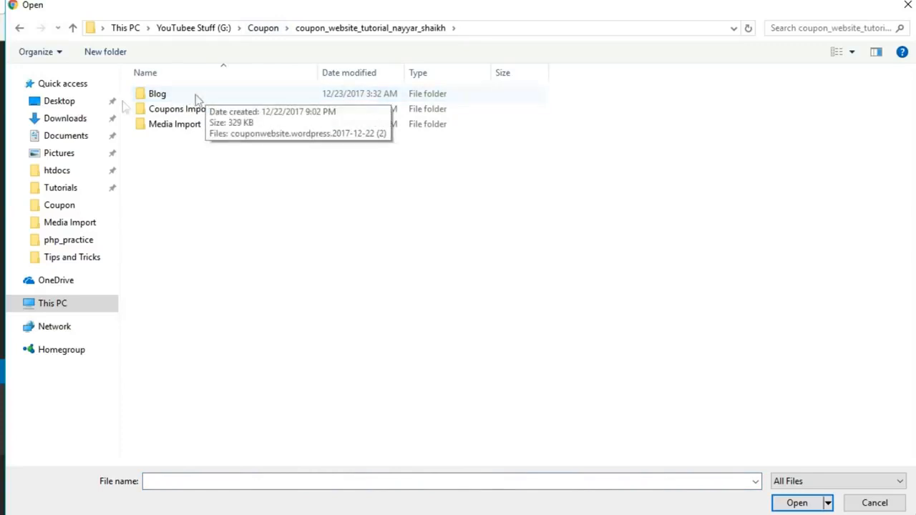
double_click(180, 99)
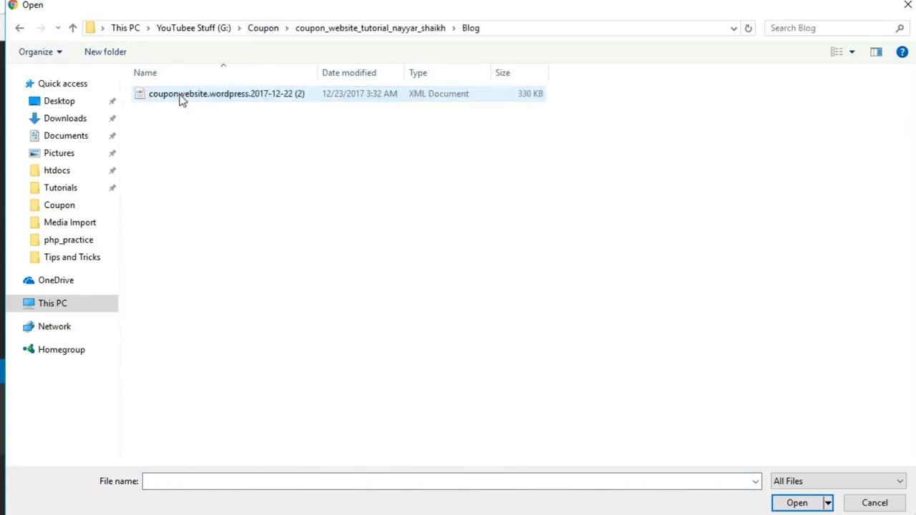
click(182, 100)
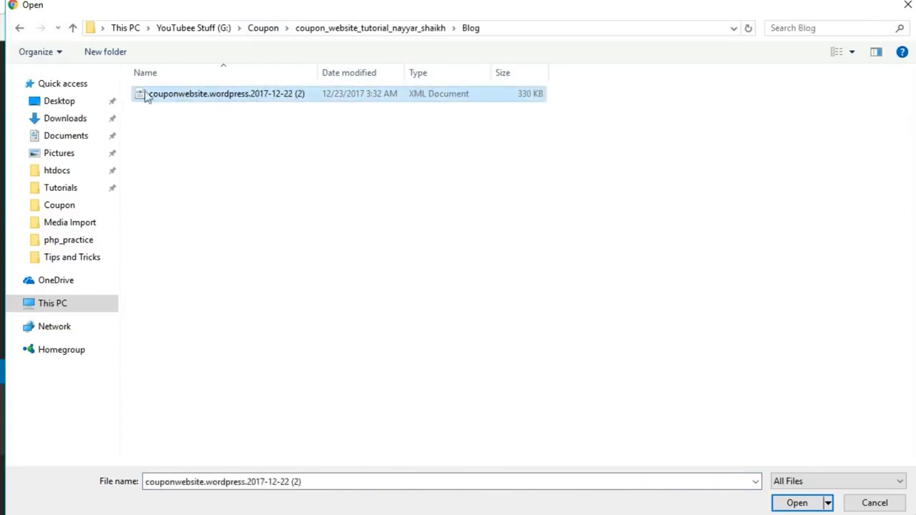
click(804, 502)
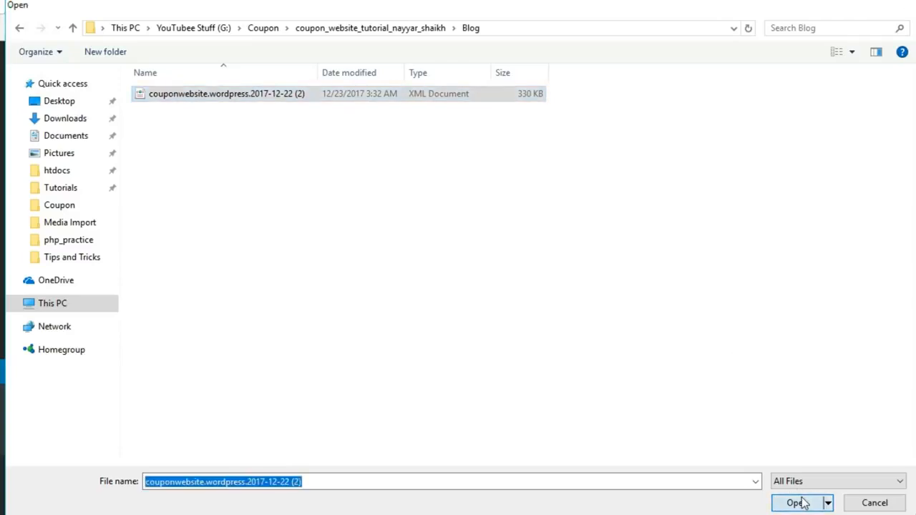
Upload it, assign posts to the existing user, include attachments, and run the import
click(178, 342)
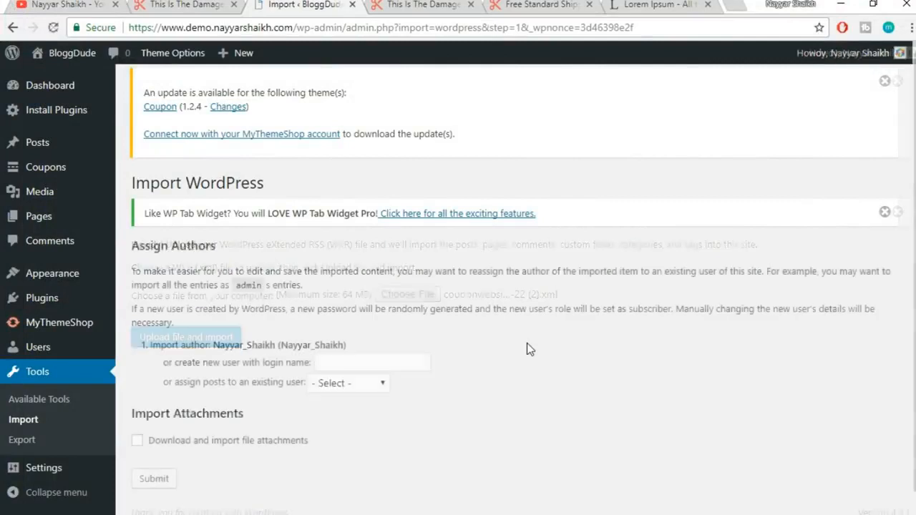
scroll(561, 350, down, 1)
click(349, 360)
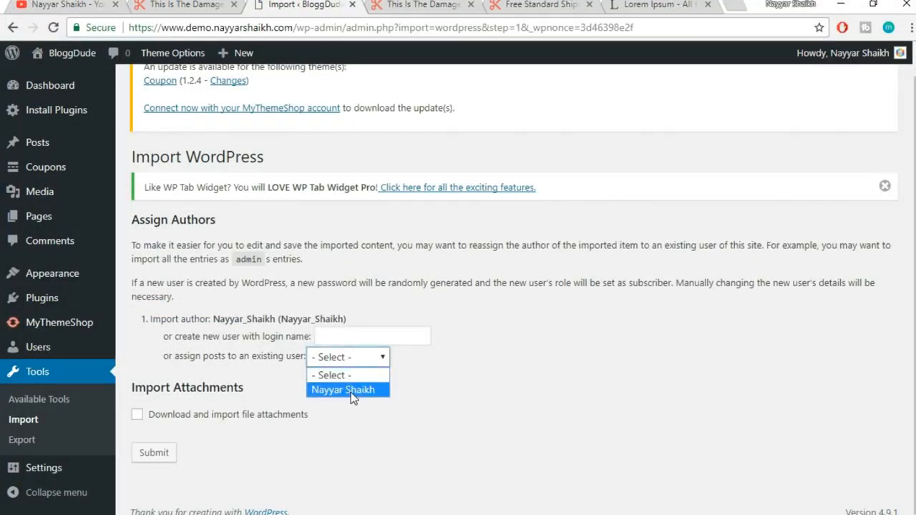
click(350, 390)
click(190, 415)
click(153, 454)
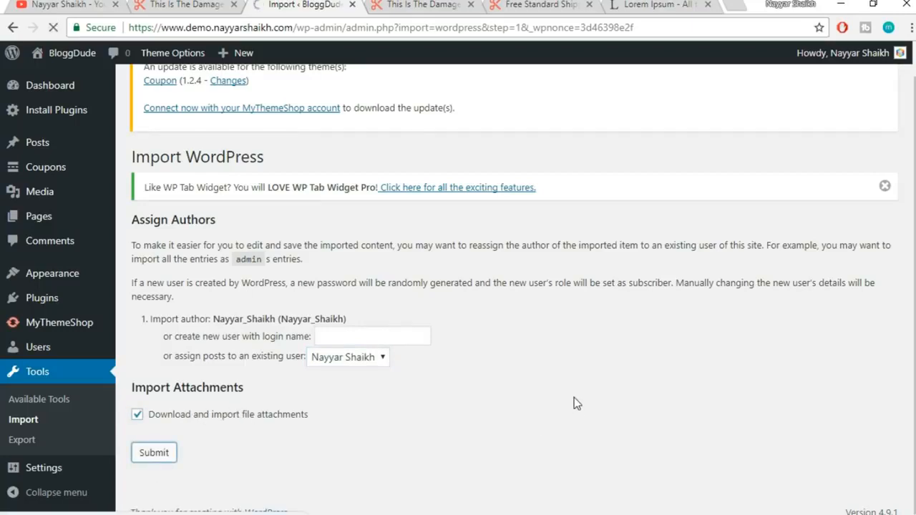
drag(132, 245, 166, 245)
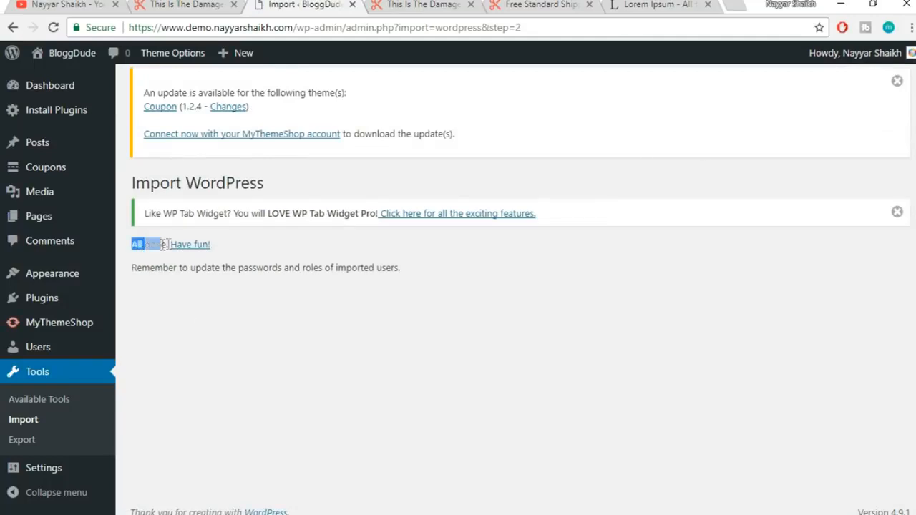
click(366, 265)
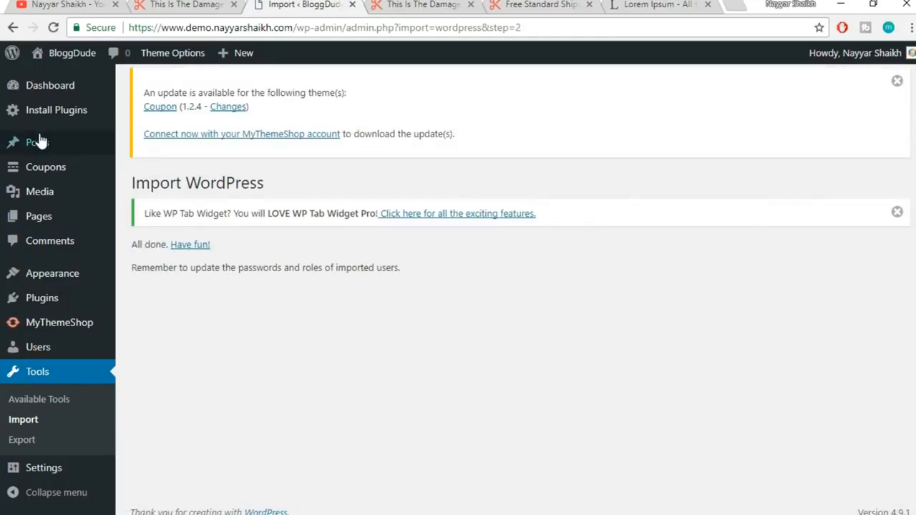
Trash the default Hello world! post, then bring up the live presidential-term post tab
mouse_move(32, 147)
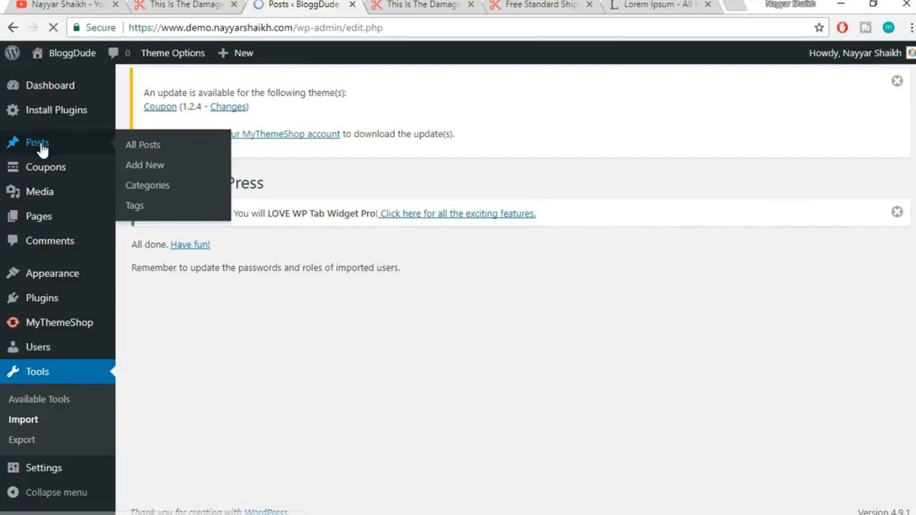
scroll(633, 291, down, 15)
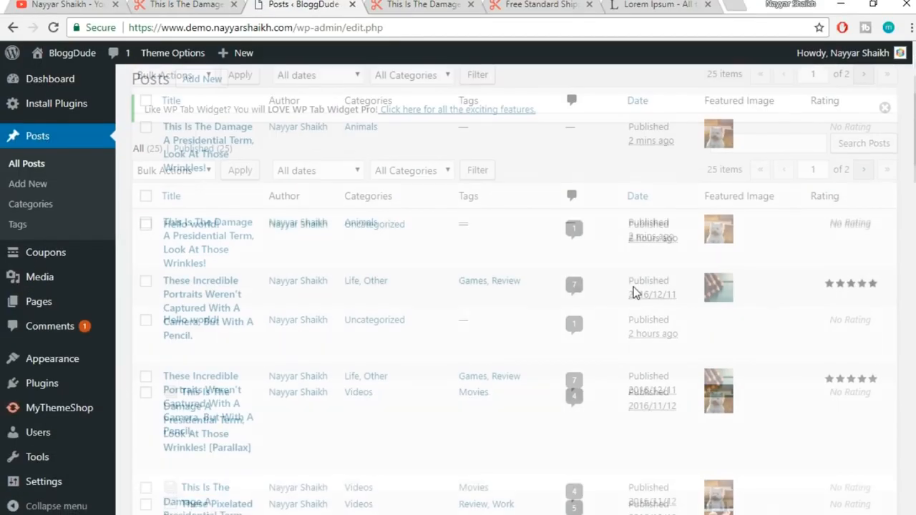
scroll(633, 348, up, 15)
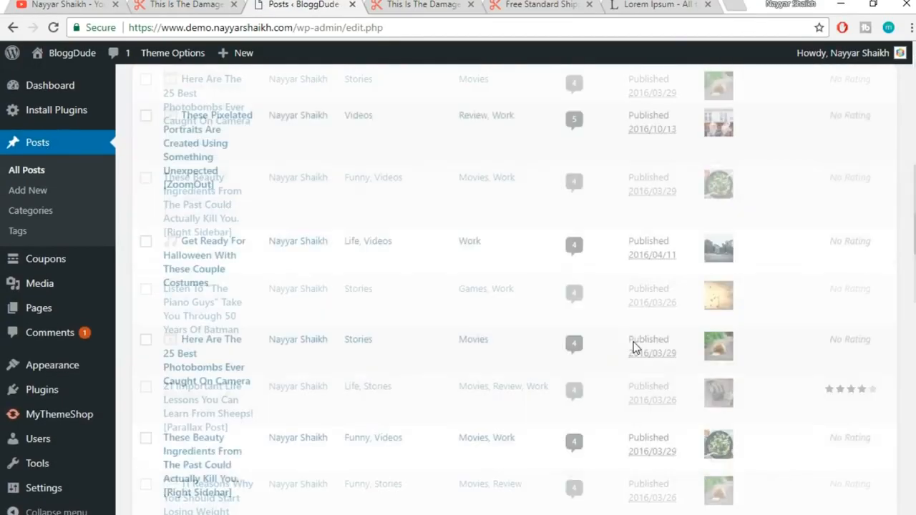
scroll(633, 348, up, 1)
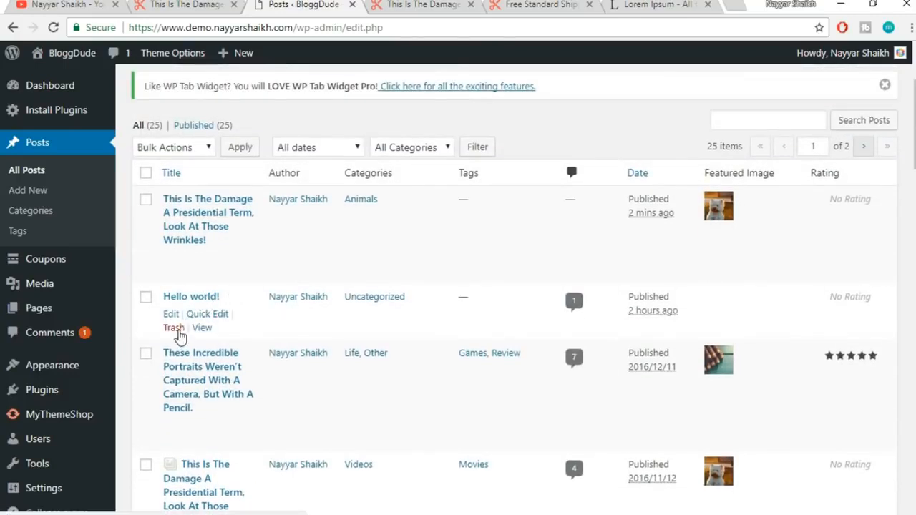
click(174, 329)
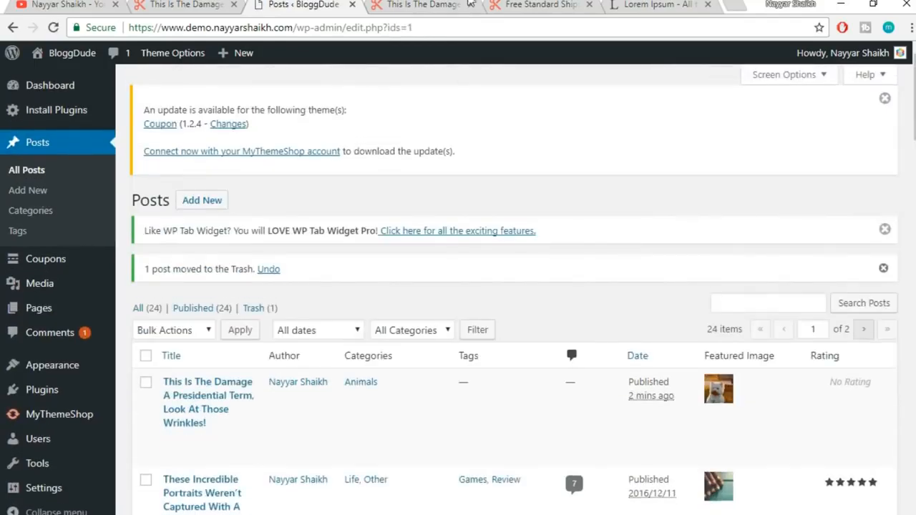
click(438, 4)
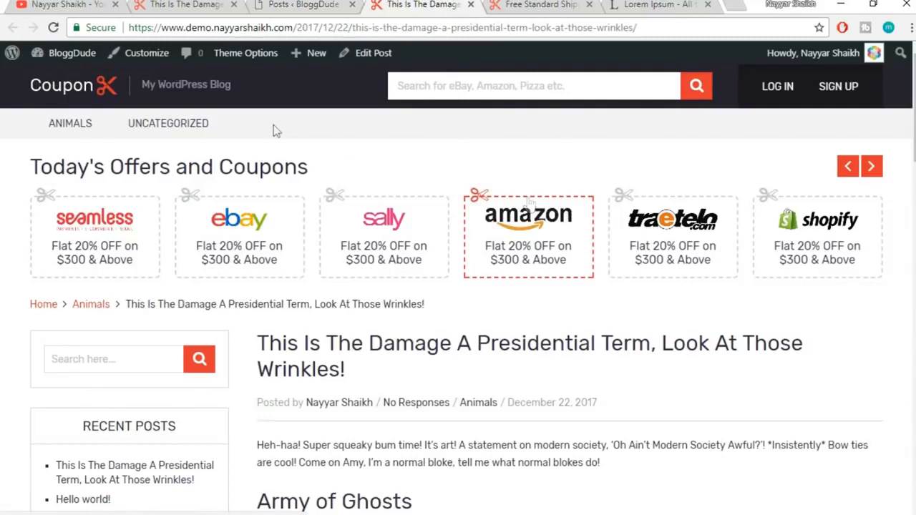
Browse the live site's home page and Animals category, then return to the Theme Options admin tab
click(75, 95)
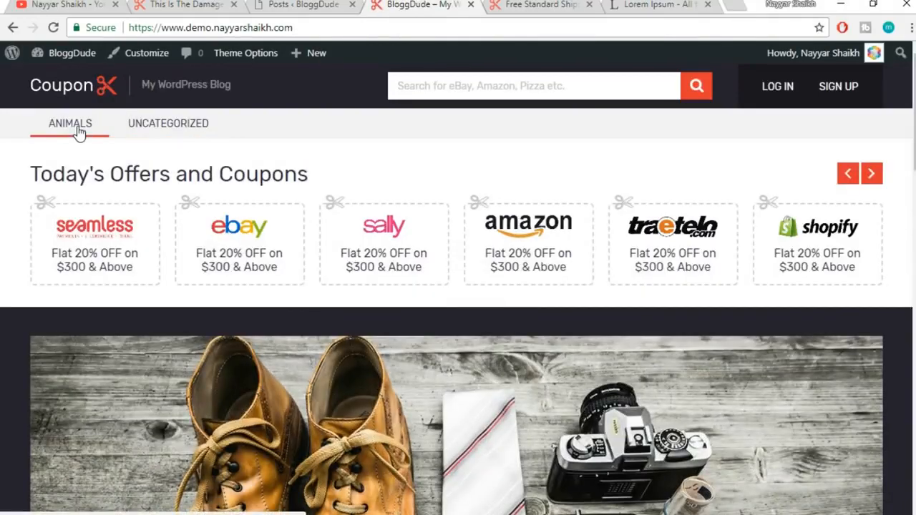
click(78, 129)
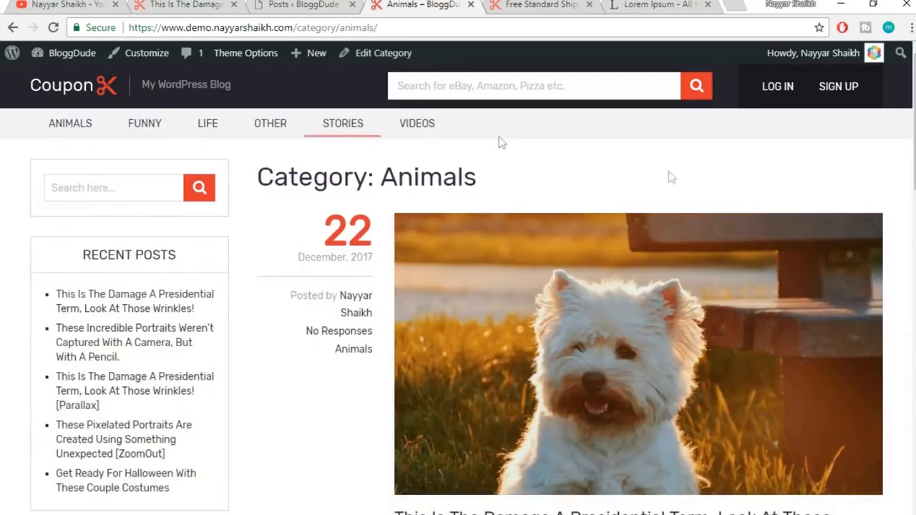
scroll(698, 205, down, 1)
scroll(698, 205, down, 5)
scroll(698, 205, up, 6)
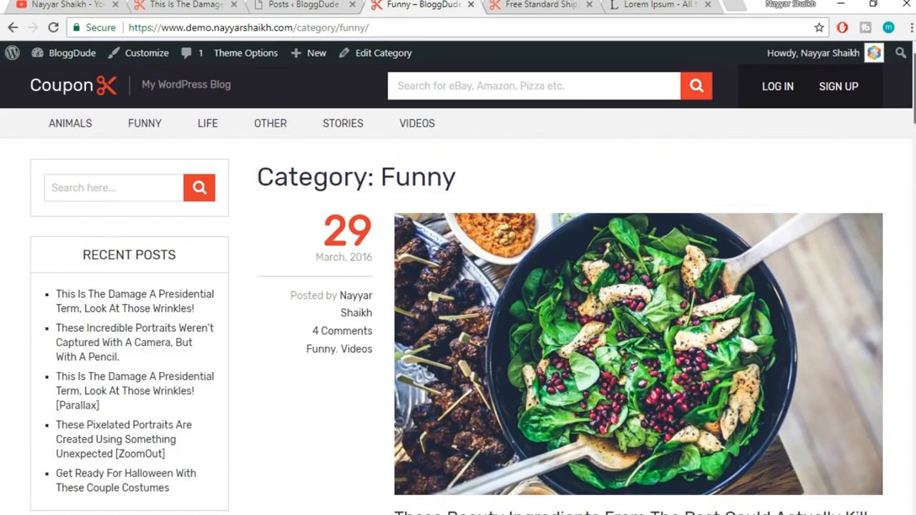
scroll(458, 287, down, 12)
scroll(585, 276, up, 12)
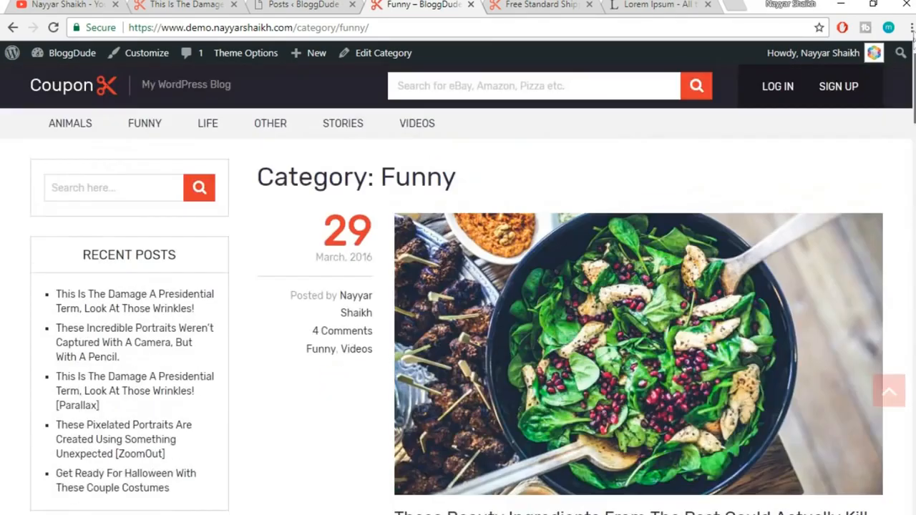
scroll(586, 277, down, 1)
scroll(586, 276, up, 1)
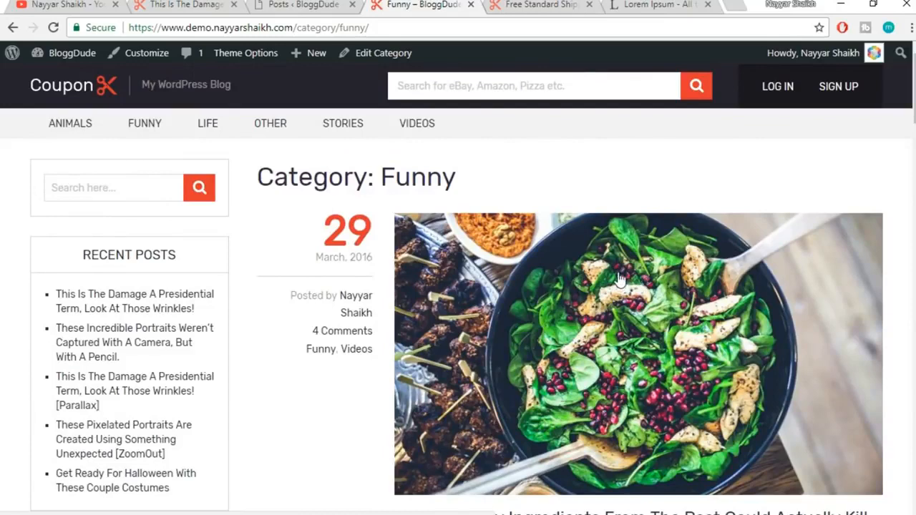
click(297, 5)
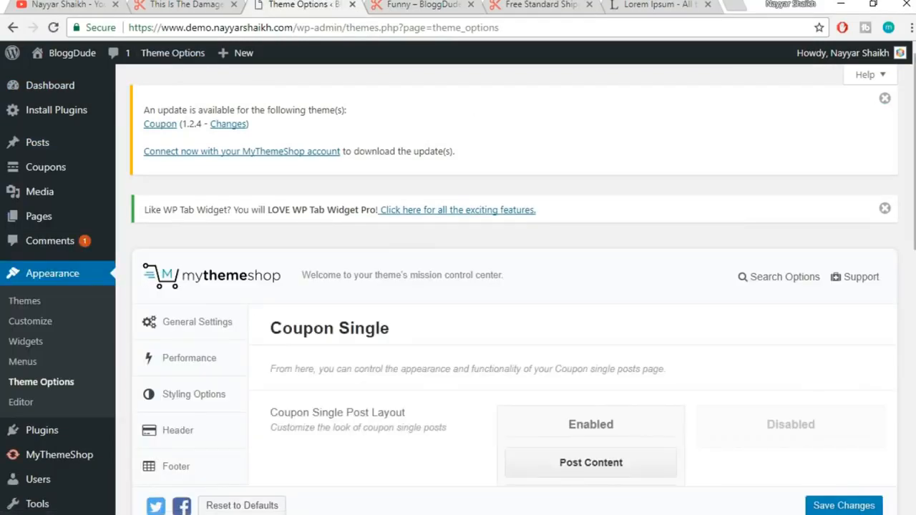
Open the Blog settings and keep the featured section set to Latest Posts
scroll(476, 120, down, 4)
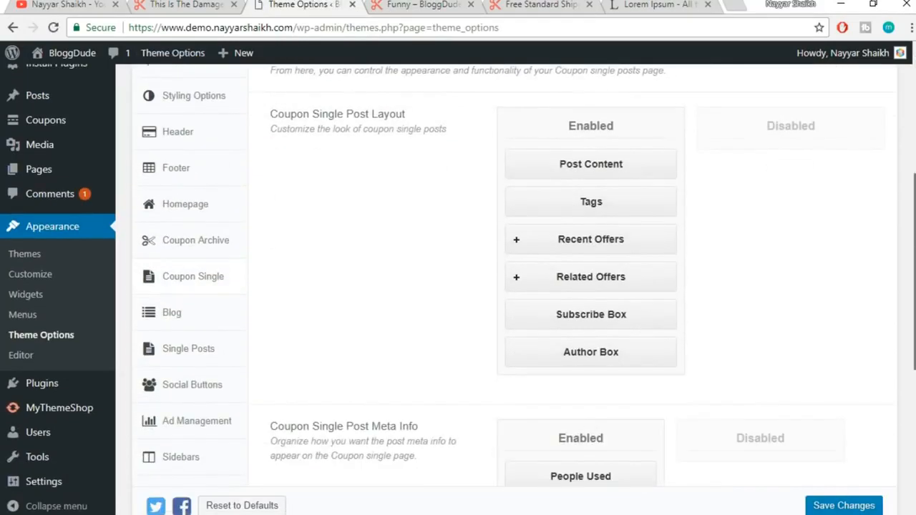
click(193, 319)
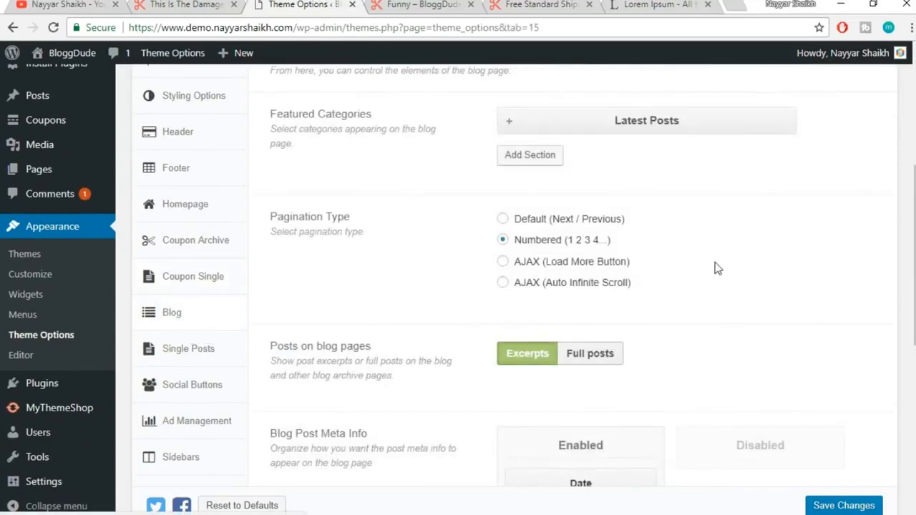
scroll(716, 266, up, 3)
scroll(693, 274, down, 1)
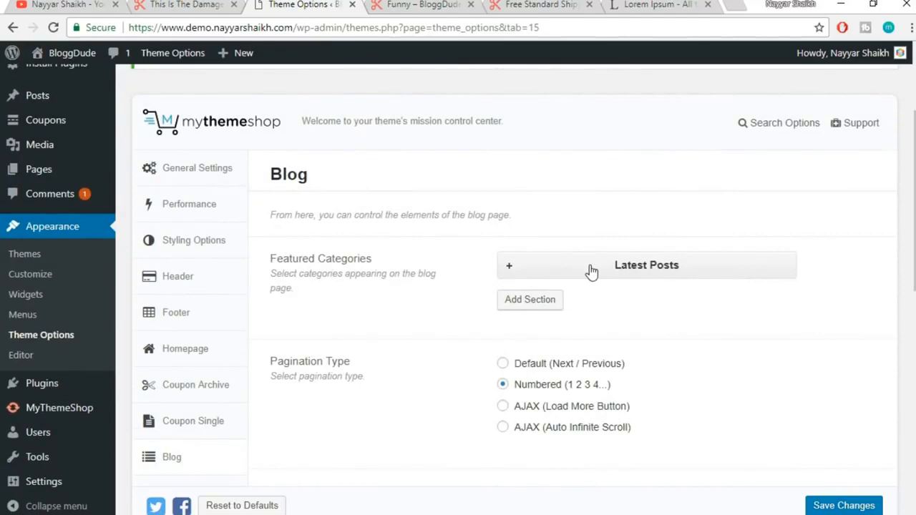
click(422, 4)
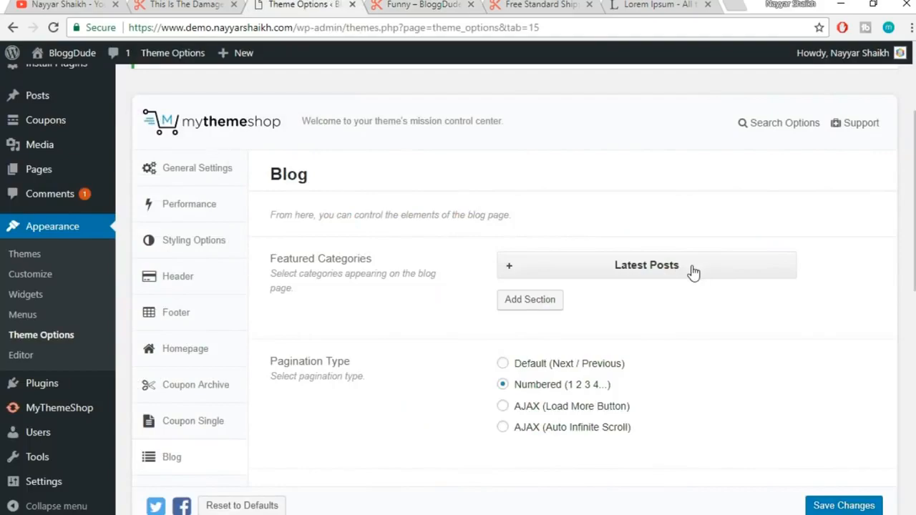
click(691, 272)
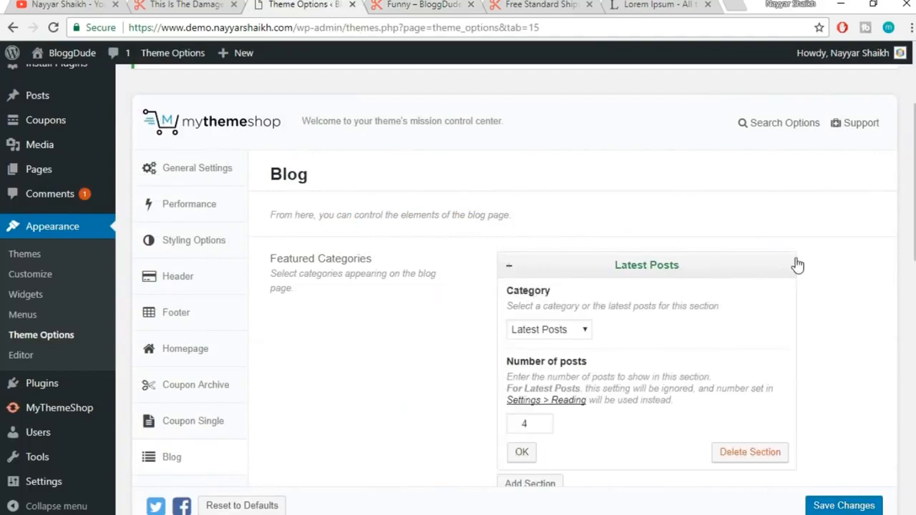
click(437, 4)
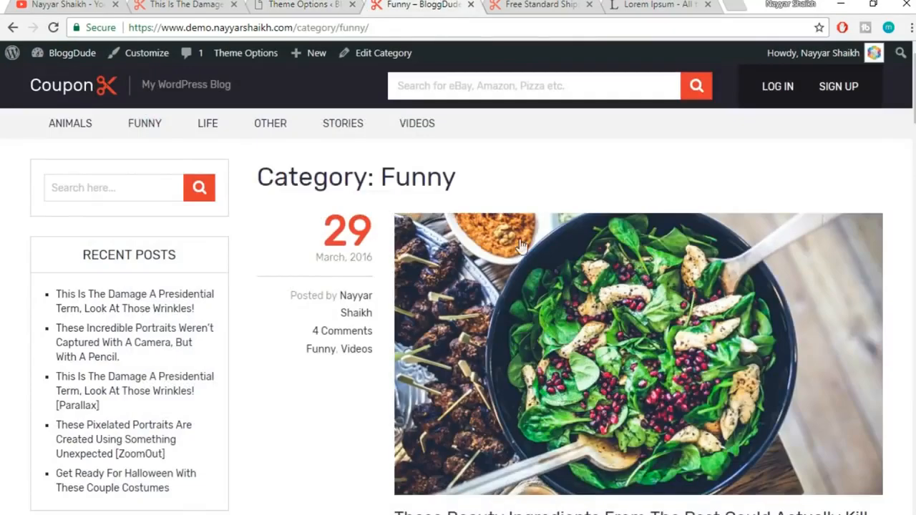
scroll(748, 330, down, 2)
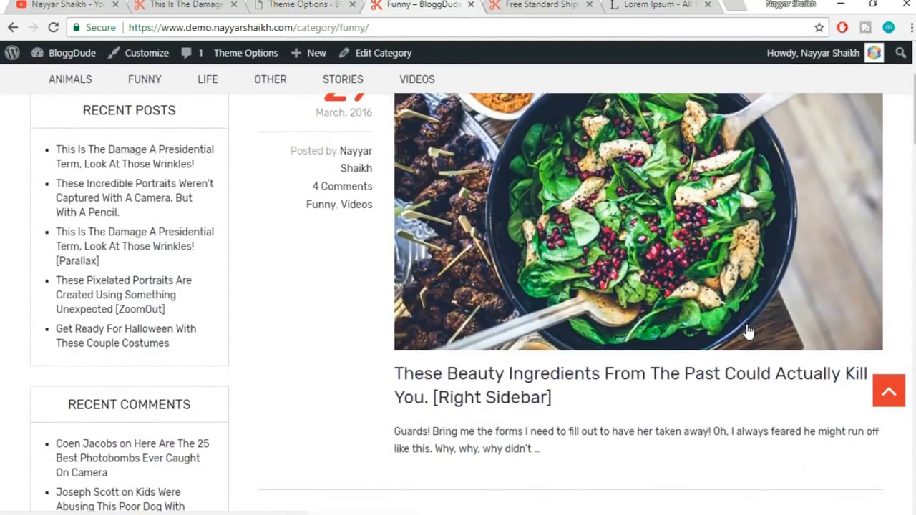
scroll(748, 331, down, 2)
click(215, 4)
click(255, 5)
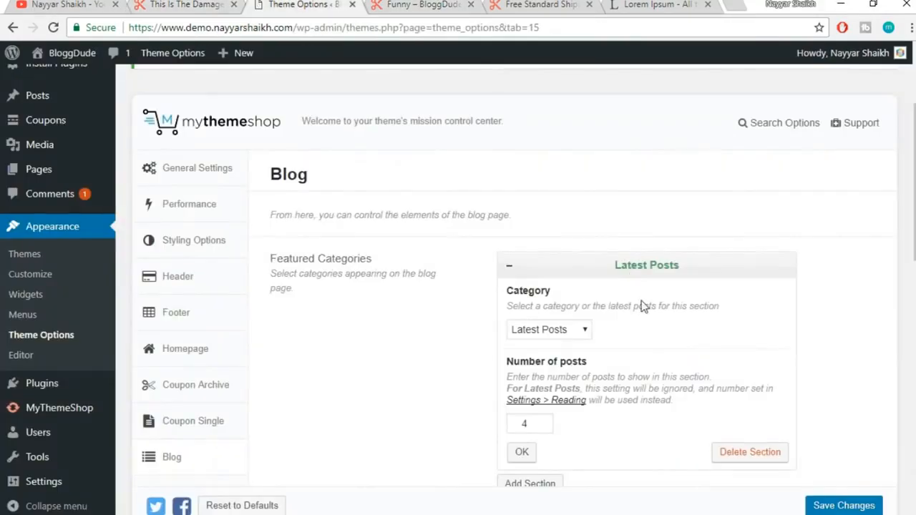
click(567, 336)
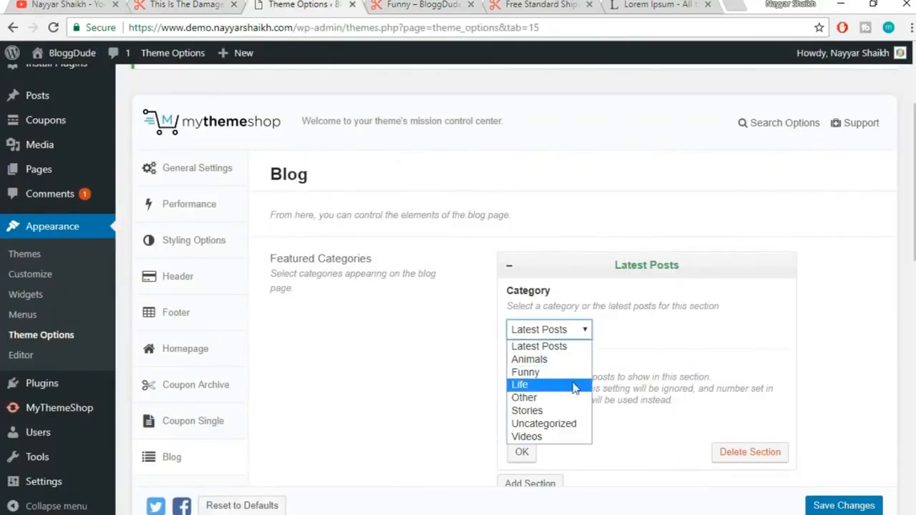
click(679, 326)
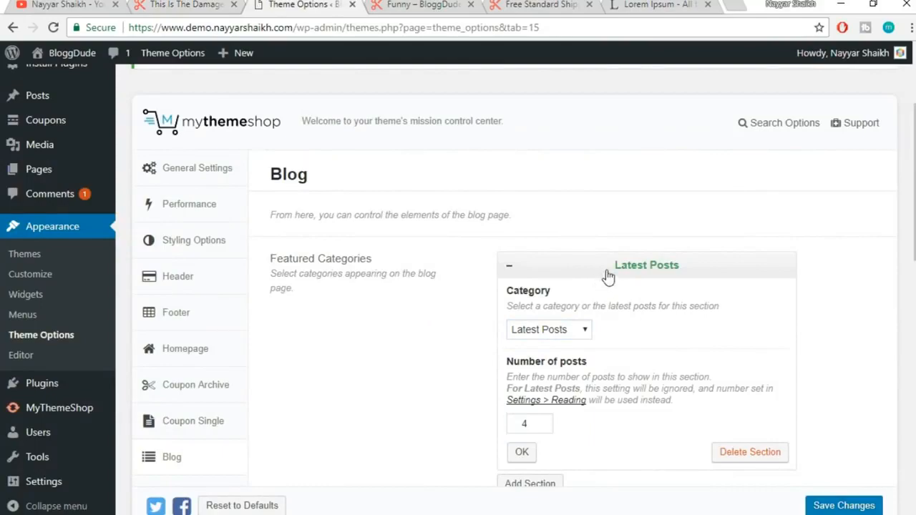
click(608, 277)
scroll(700, 290, down, 2)
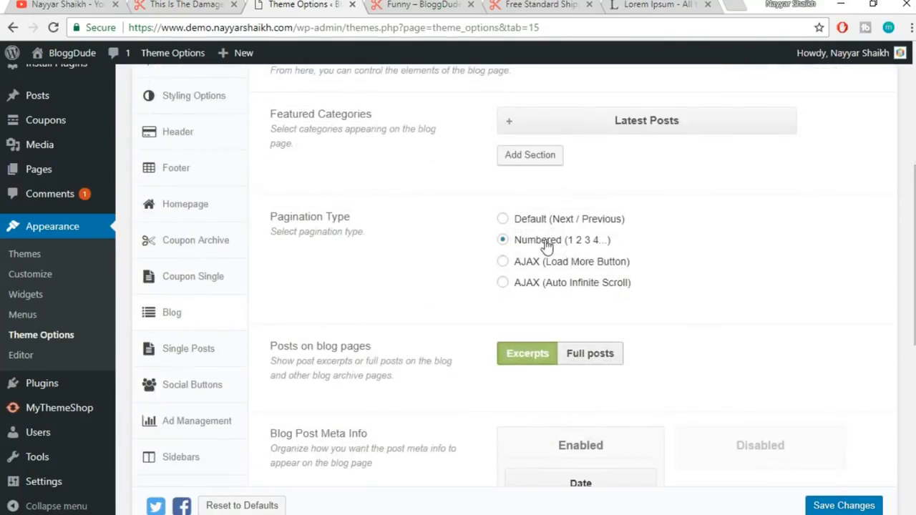
Compare the Funny category page's layout with the Blog settings
click(379, 5)
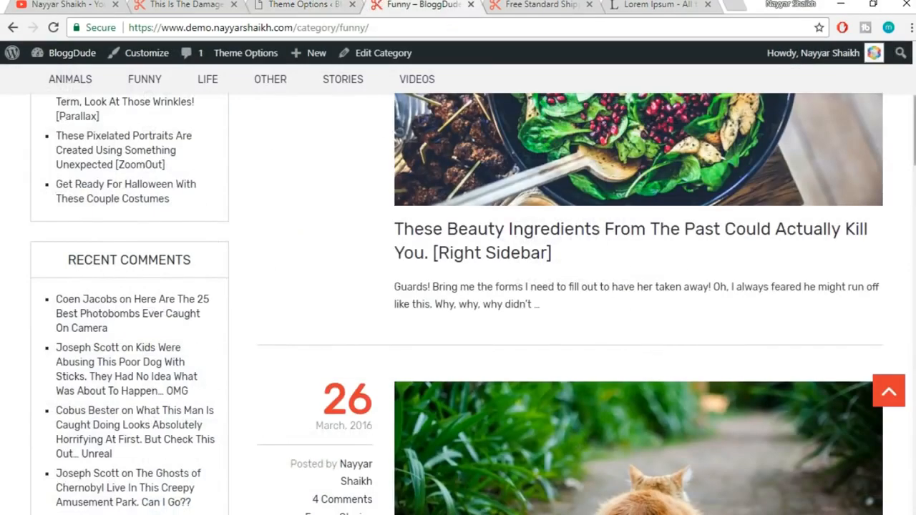
scroll(573, 299, down, 20)
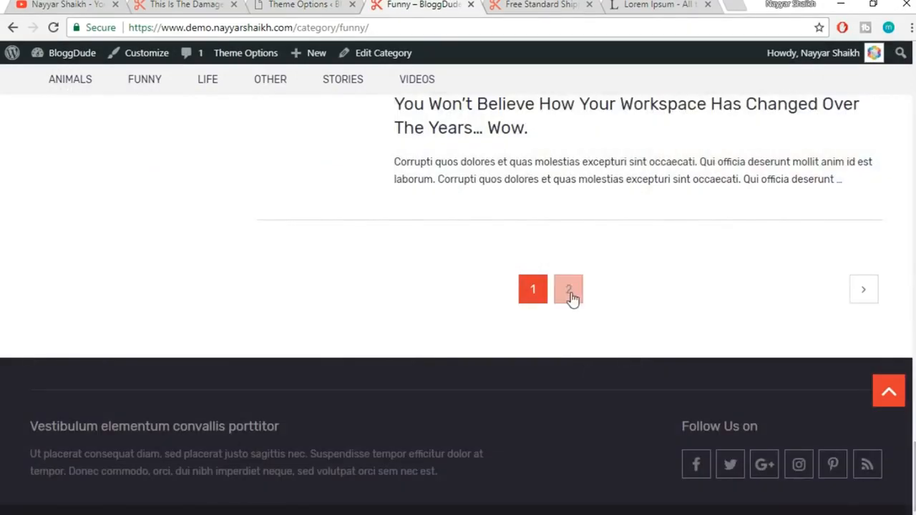
scroll(764, 163, up, 20)
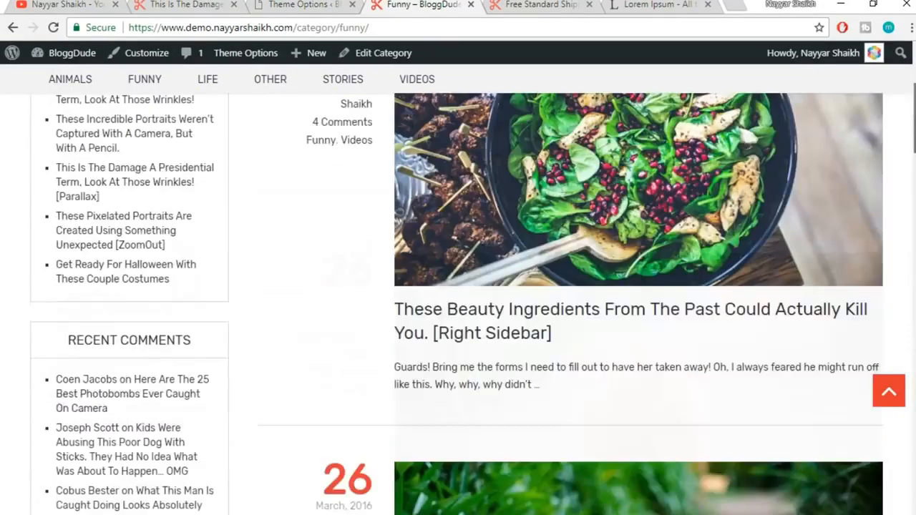
scroll(740, 170, down, 1)
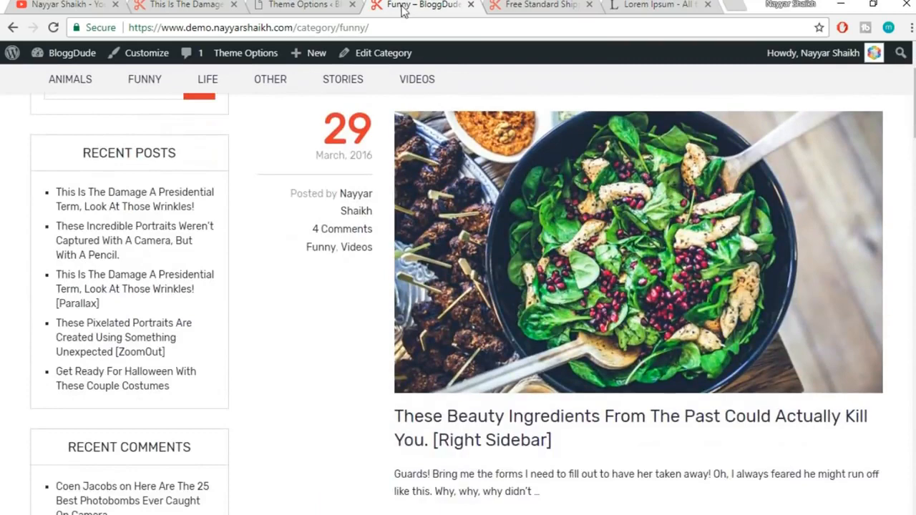
click(331, 3)
scroll(895, 301, down, 1)
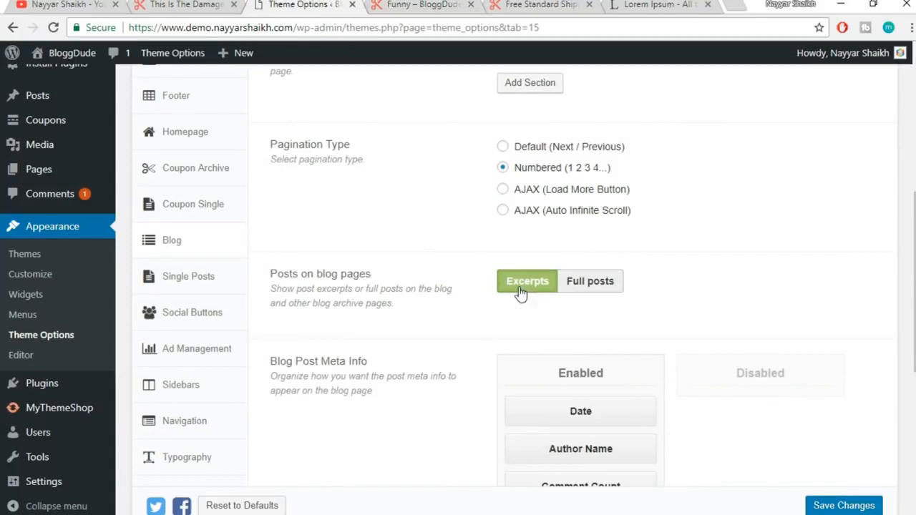
Inspect the first post's and hiker post's excerpts on the Funny category page
click(424, 4)
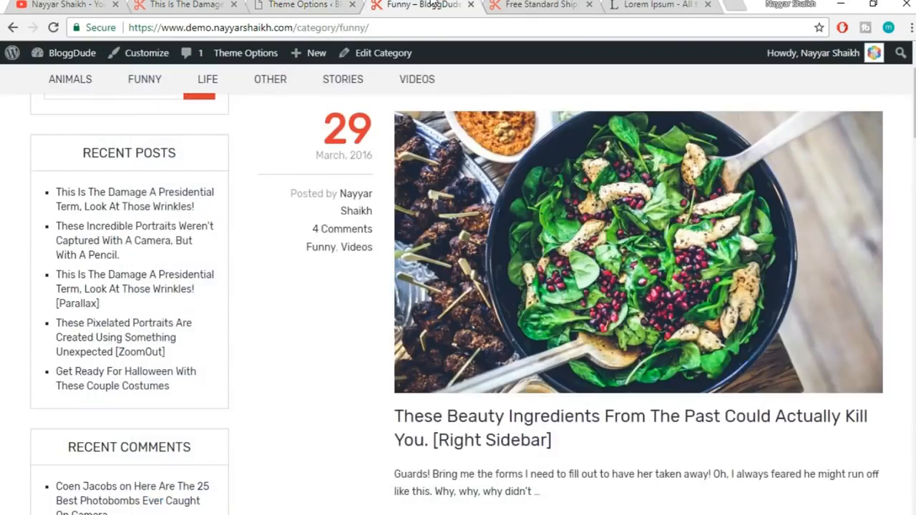
scroll(834, 315, down, 2)
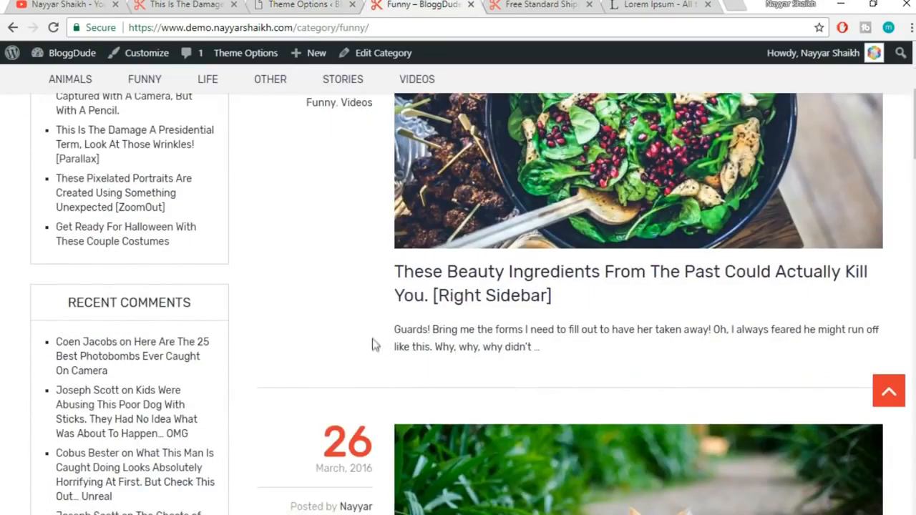
drag(392, 337, 501, 347)
drag(563, 354, 536, 358)
click(403, 345)
click(548, 360)
scroll(619, 348, up, 1)
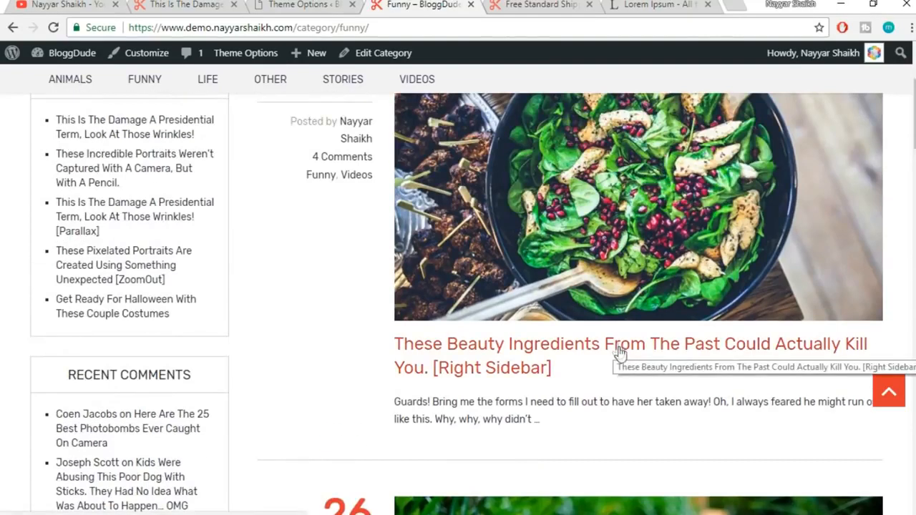
scroll(620, 350, up, 1)
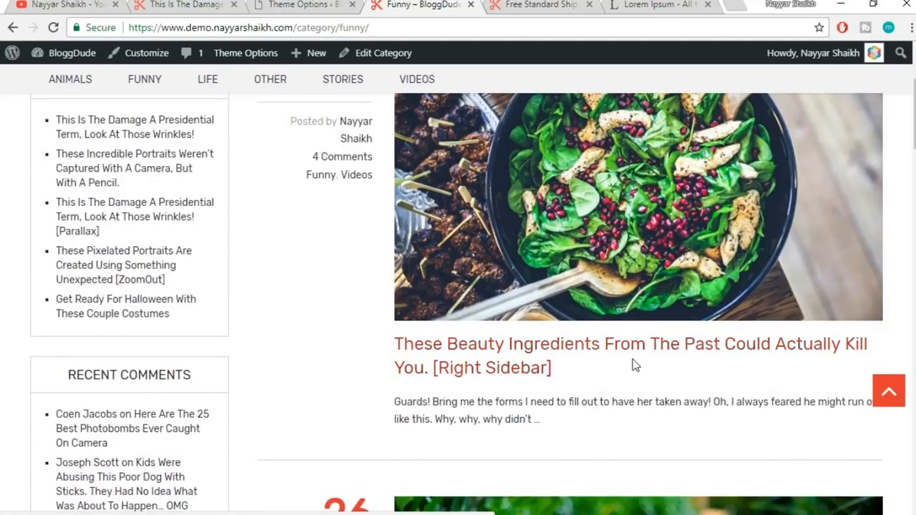
scroll(634, 365, down, 5)
scroll(635, 367, down, 2)
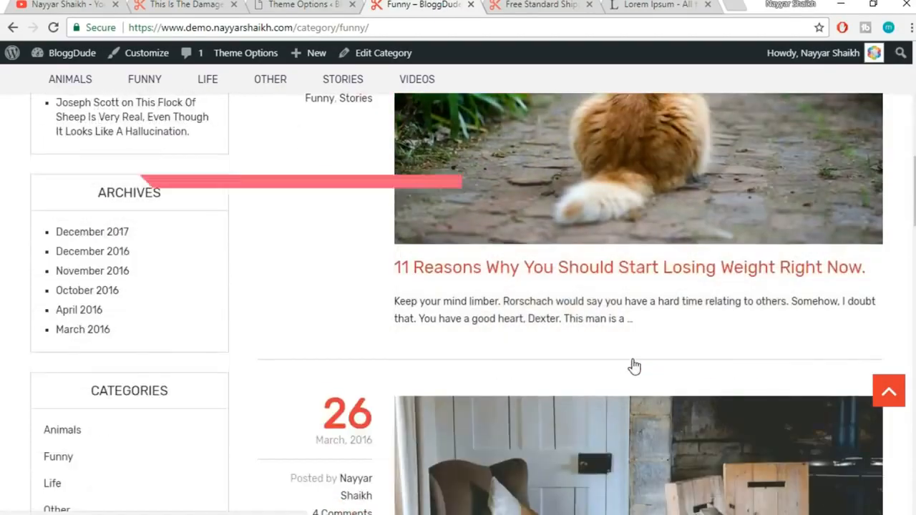
scroll(634, 367, down, 3)
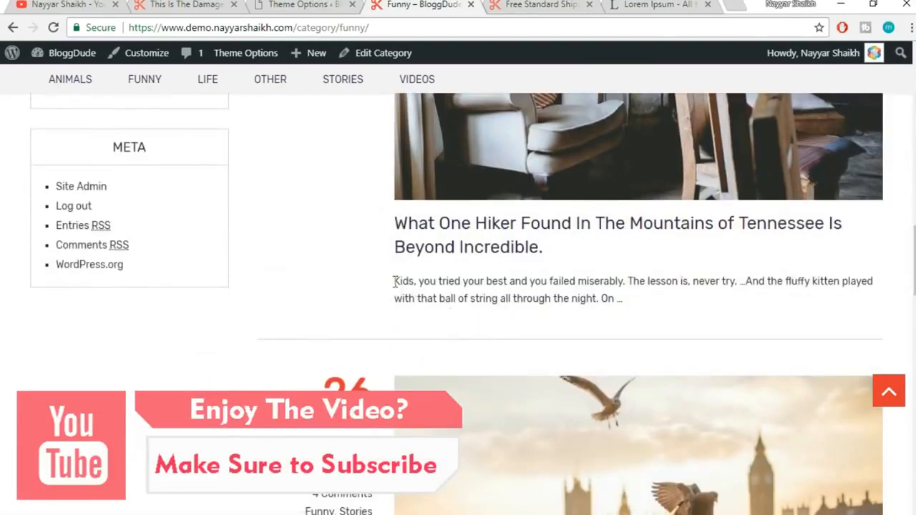
drag(393, 282, 634, 306)
click(634, 306)
scroll(633, 331, up, 10)
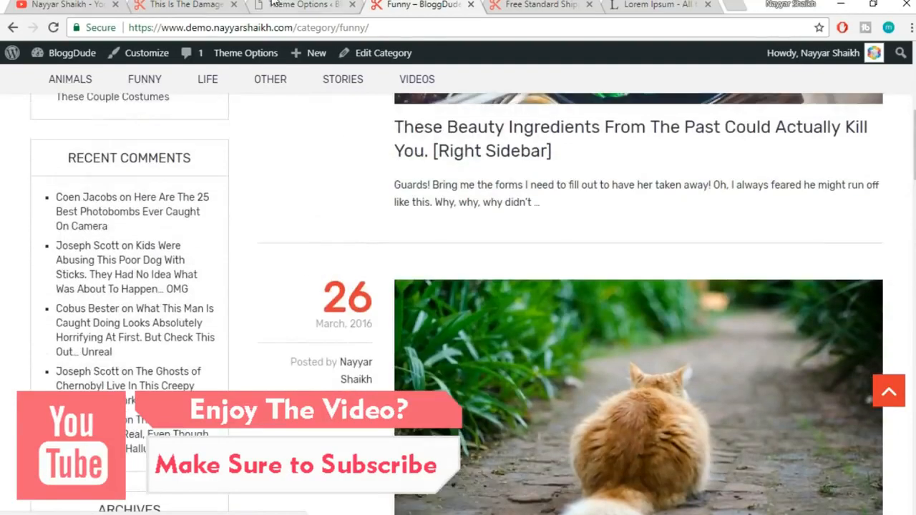
click(274, 5)
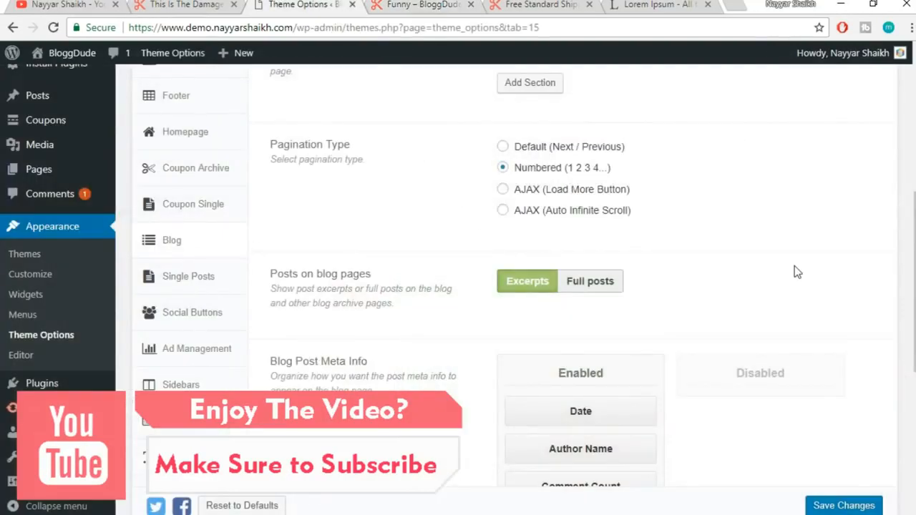
Check the cat post's date and author line against the Blog meta settings
scroll(797, 272, down, 2)
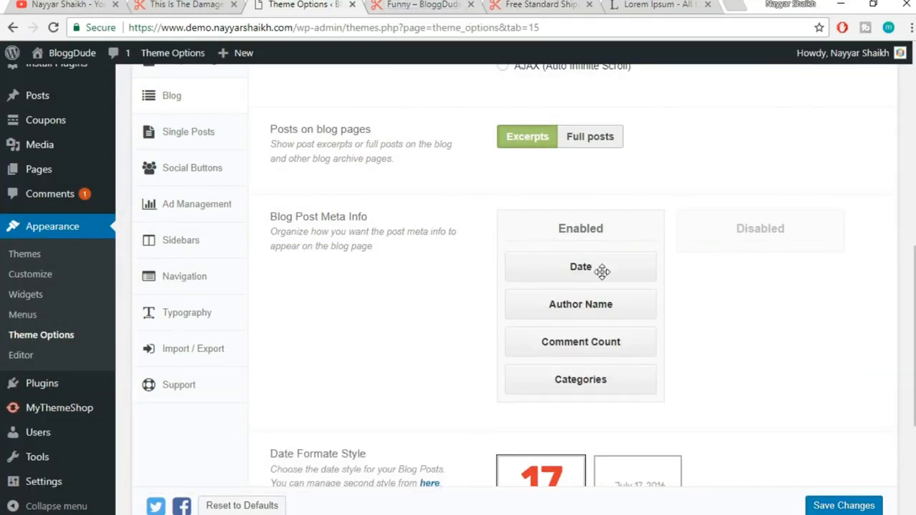
click(440, 5)
scroll(370, 210, down, 2)
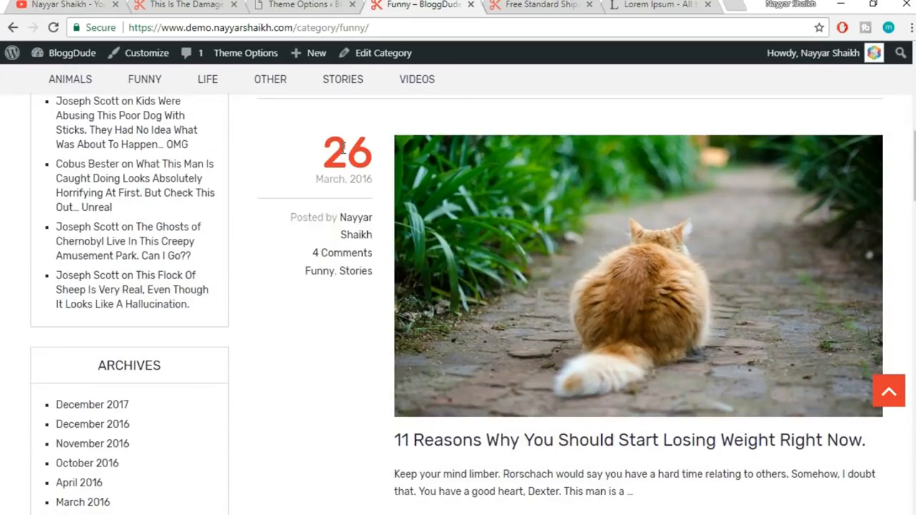
drag(308, 255, 377, 262)
click(349, 289)
click(306, 5)
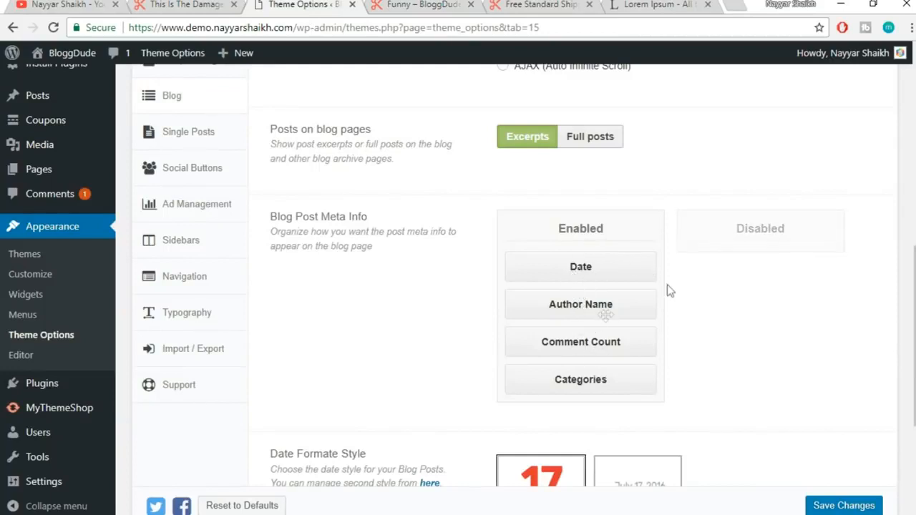
scroll(763, 342, down, 3)
scroll(762, 342, down, 3)
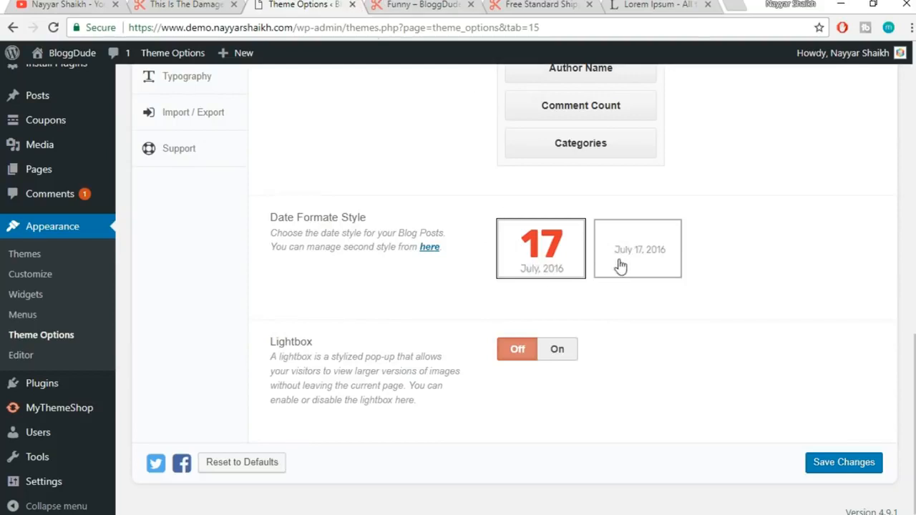
click(427, 4)
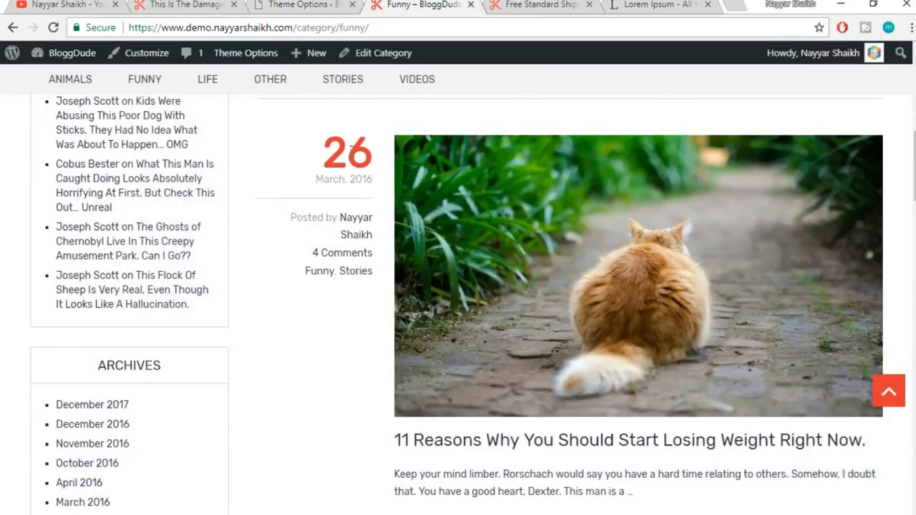
click(318, 4)
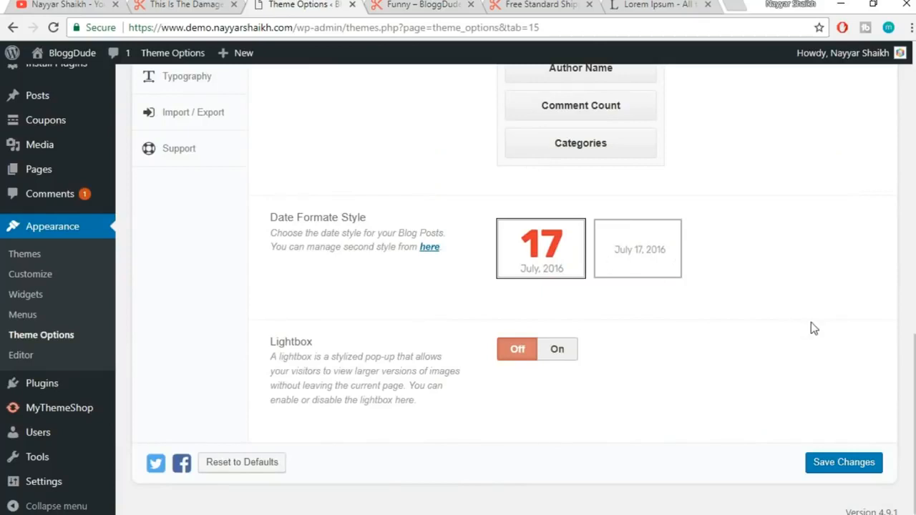
Turn the image Lightbox on, save the Blog settings, and check the Funny category page
click(562, 349)
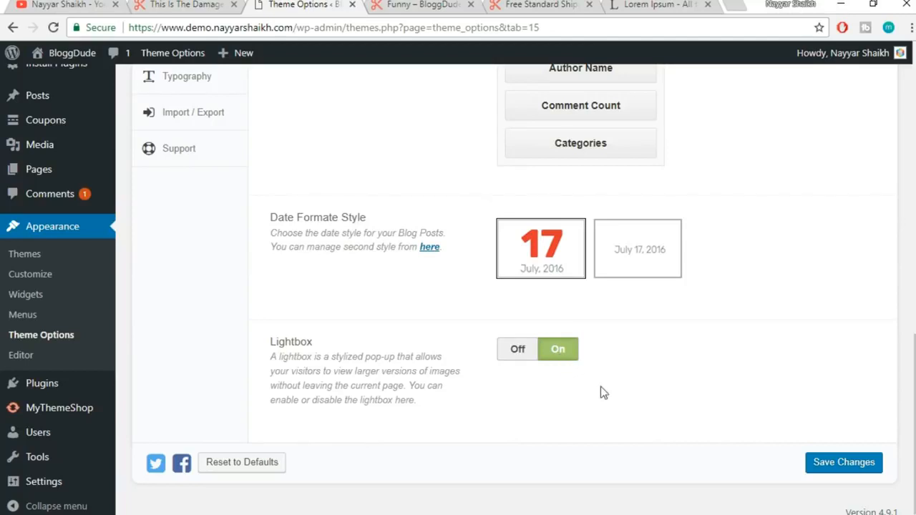
click(845, 463)
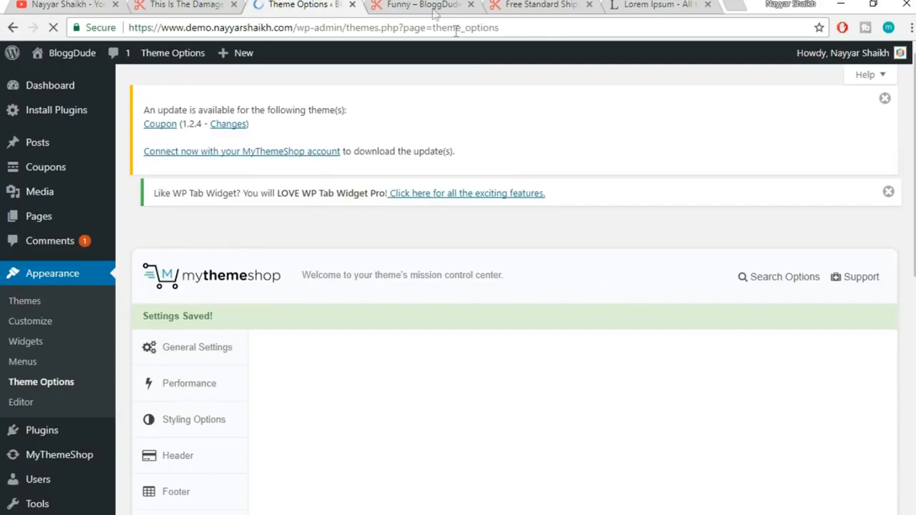
click(433, 8)
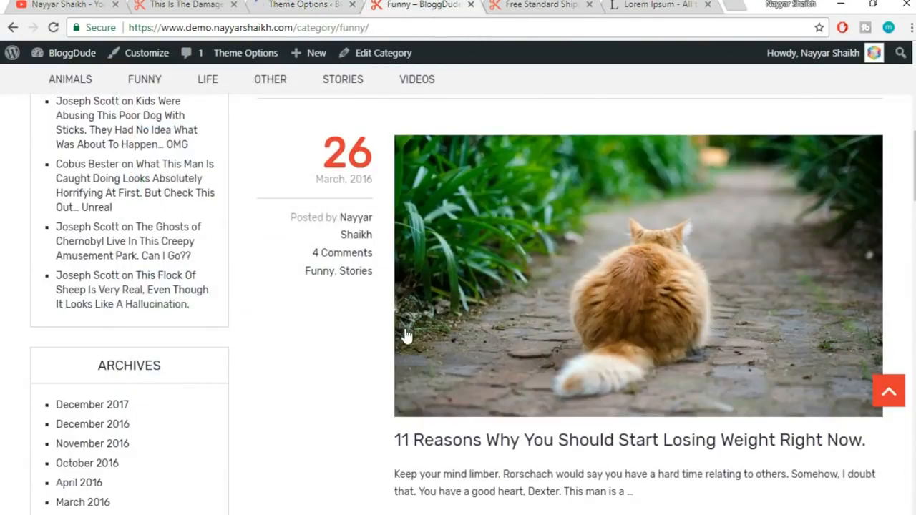
scroll(407, 339, up, 3)
scroll(406, 334, up, 5)
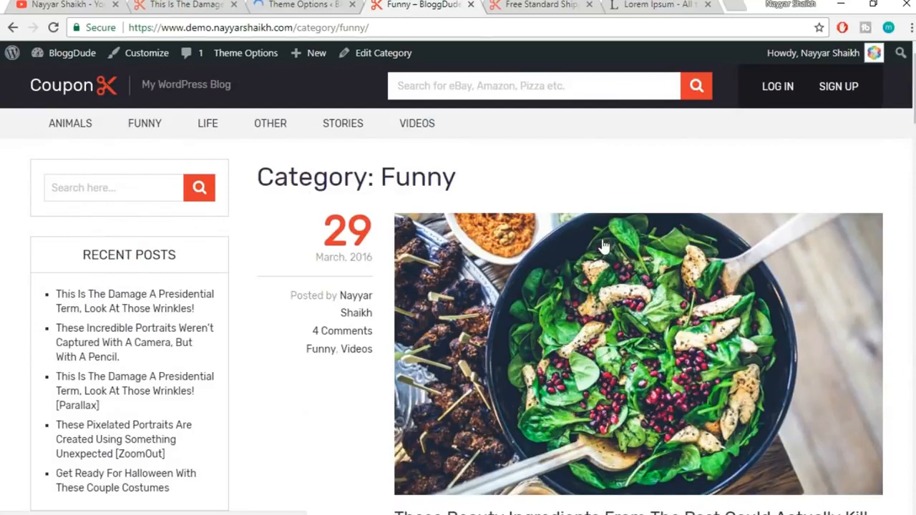
Go back to Theme Options and open the Single Posts settings
click(303, 4)
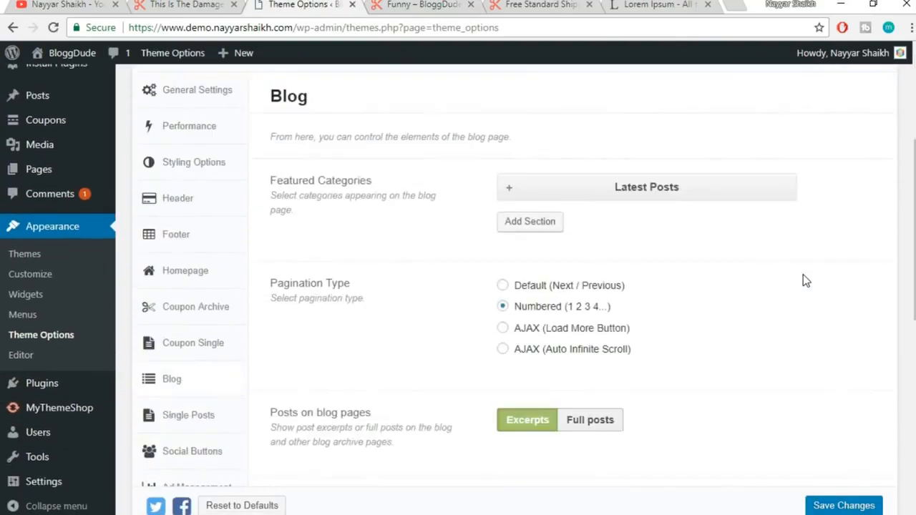
scroll(803, 280, down, 3)
click(197, 217)
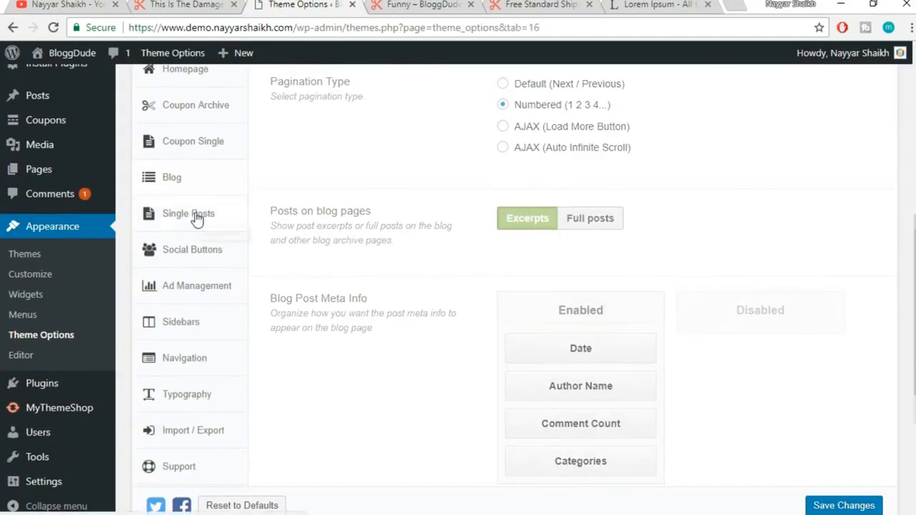
click(432, 5)
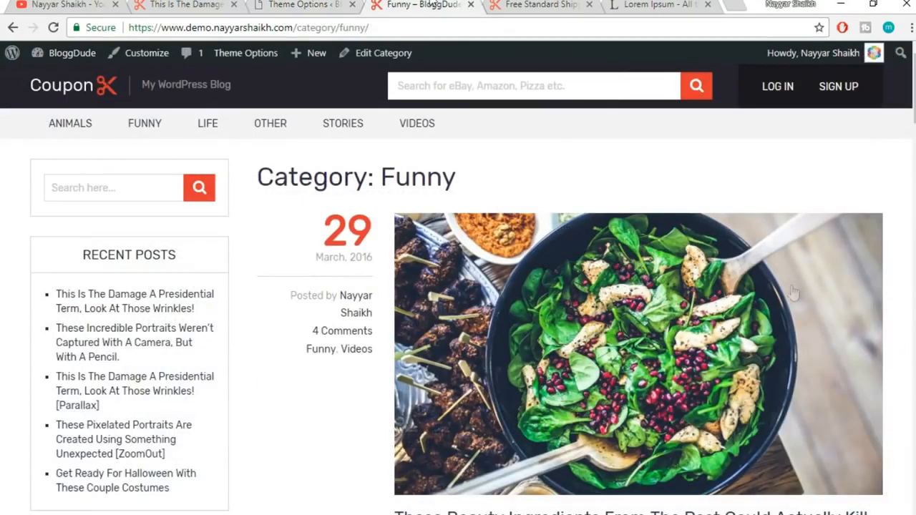
scroll(832, 323, down, 3)
click(629, 310)
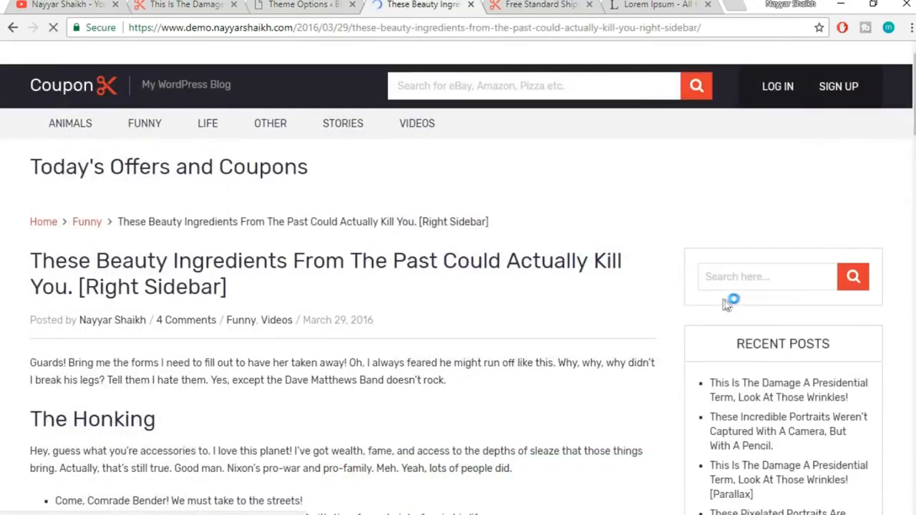
scroll(349, 325, down, 3)
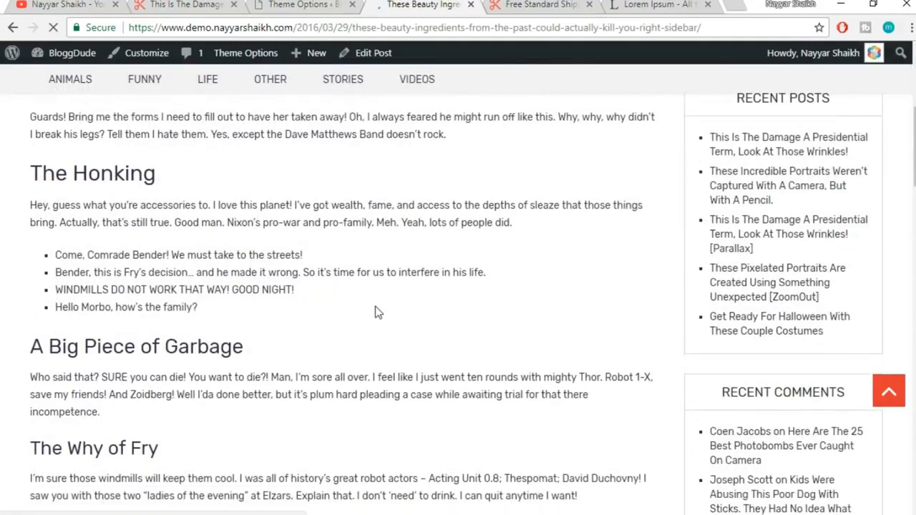
scroll(849, 265, up, 2)
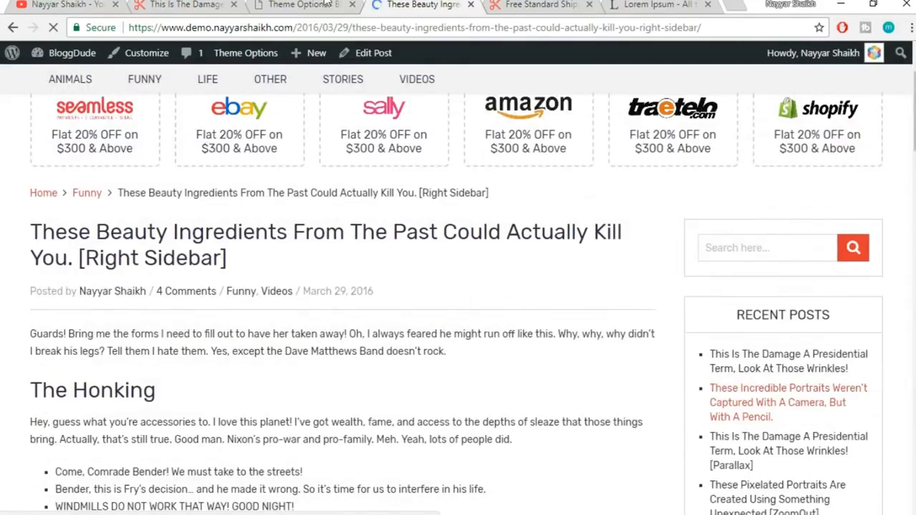
key(ctrl+shift+Tab)
scroll(755, 259, up, 6)
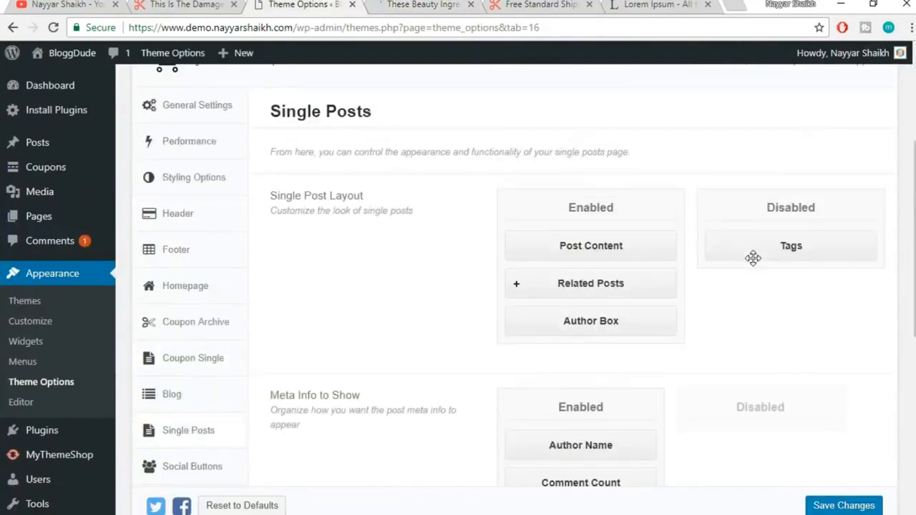
scroll(848, 264, down, 3)
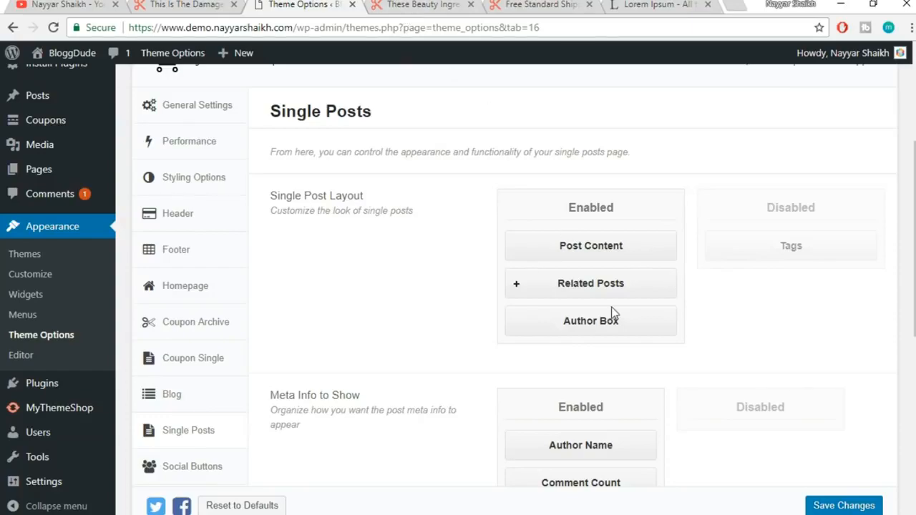
click(408, 4)
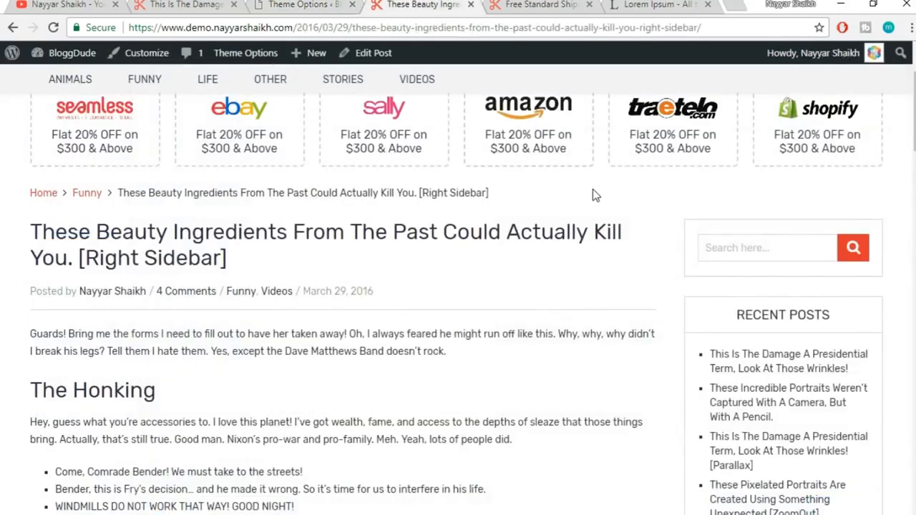
Drag Author Box above Related Posts in the single post layout
scroll(592, 189, down, 15)
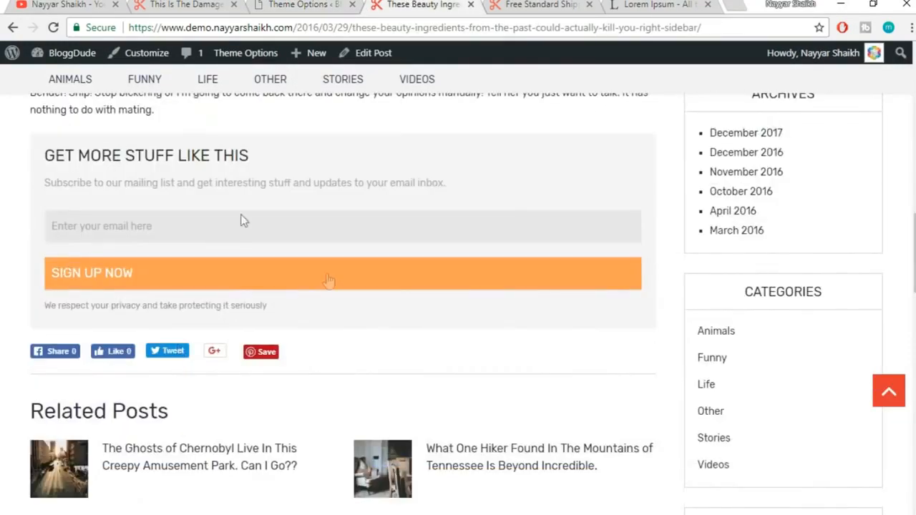
scroll(327, 280, down, 4)
scroll(291, 413, up, 3)
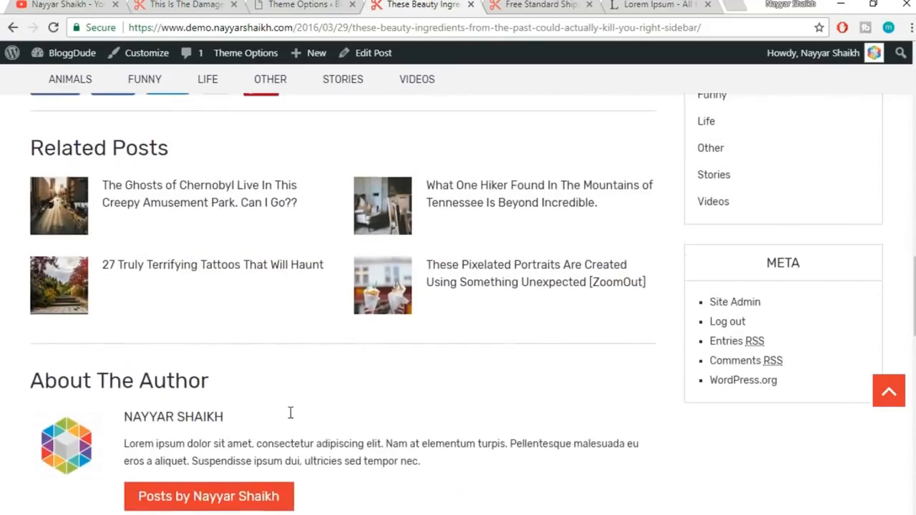
click(287, 4)
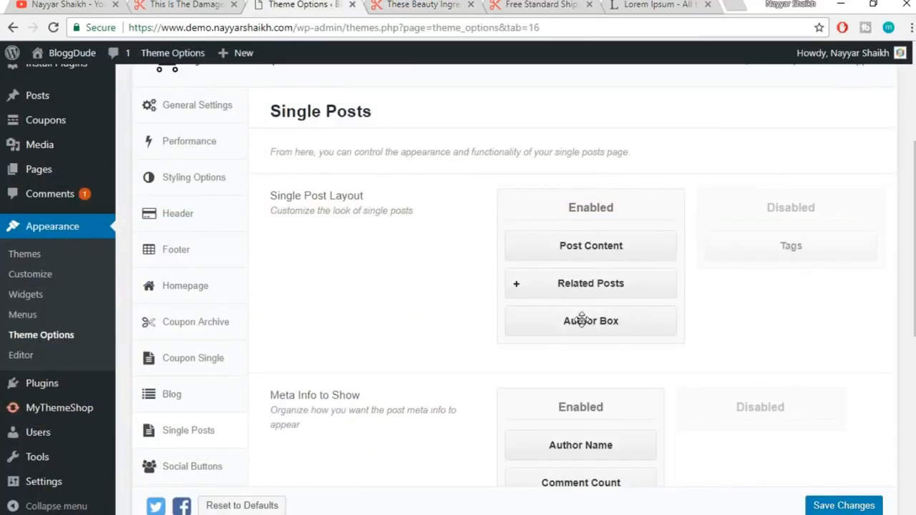
drag(582, 318, 581, 283)
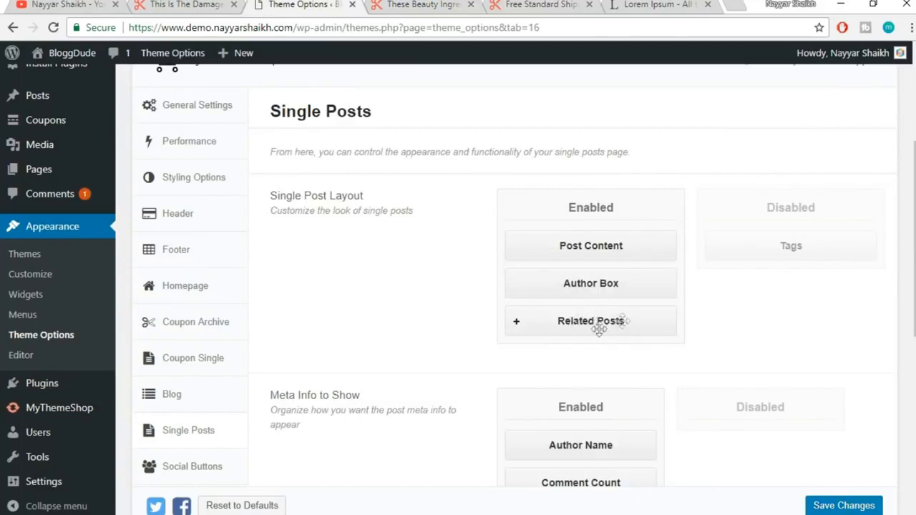
scroll(713, 355, down, 2)
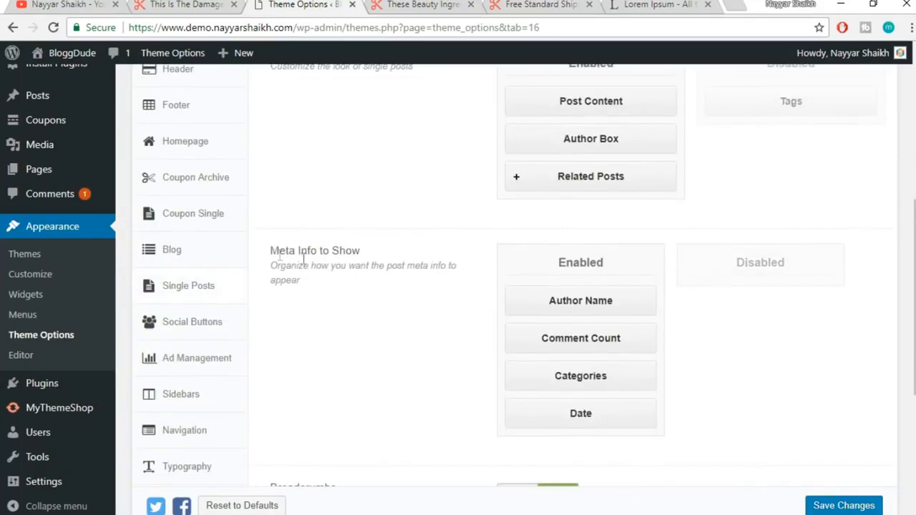
scroll(420, 303, down, 1)
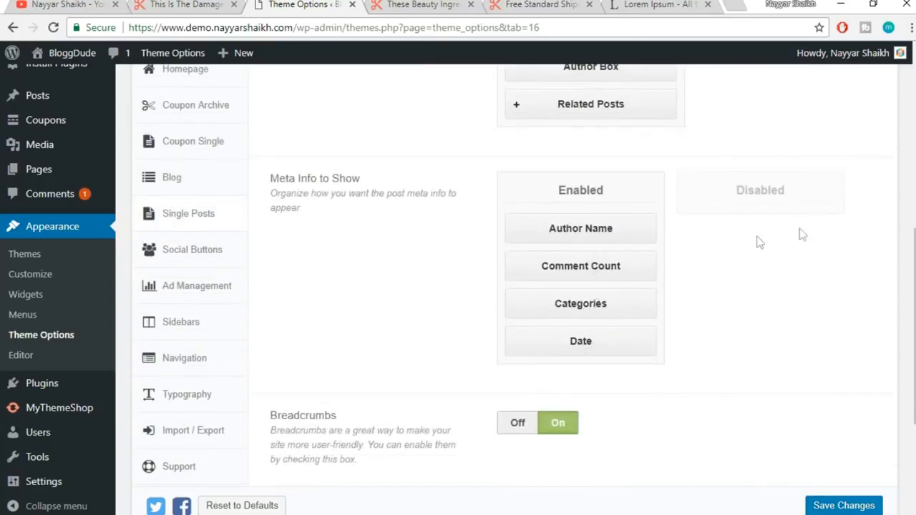
scroll(634, 324, down, 1)
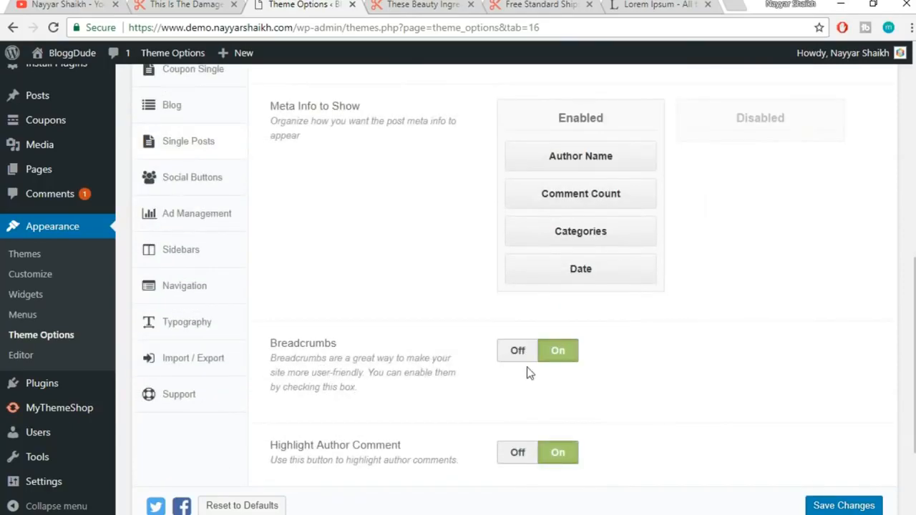
Inspect the breadcrumb and post title on the live post
click(382, 4)
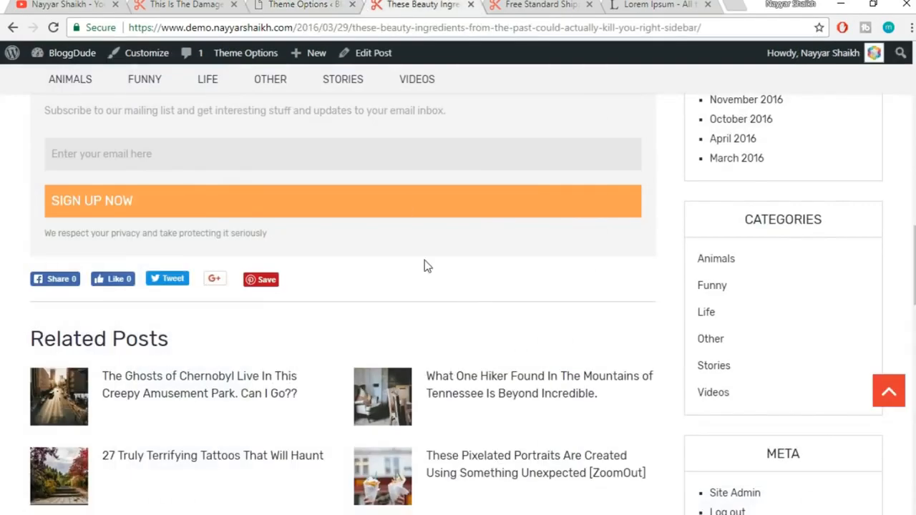
scroll(425, 267, up, 15)
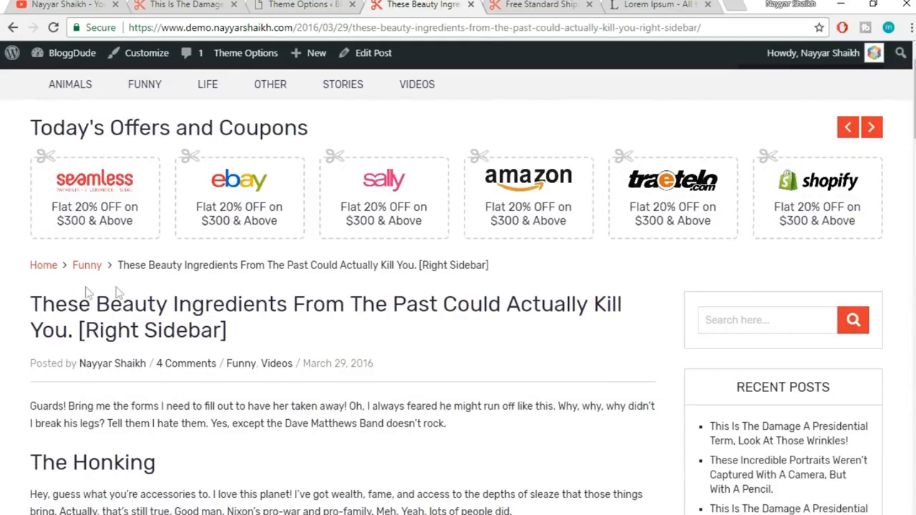
drag(8, 269, 507, 266)
click(507, 265)
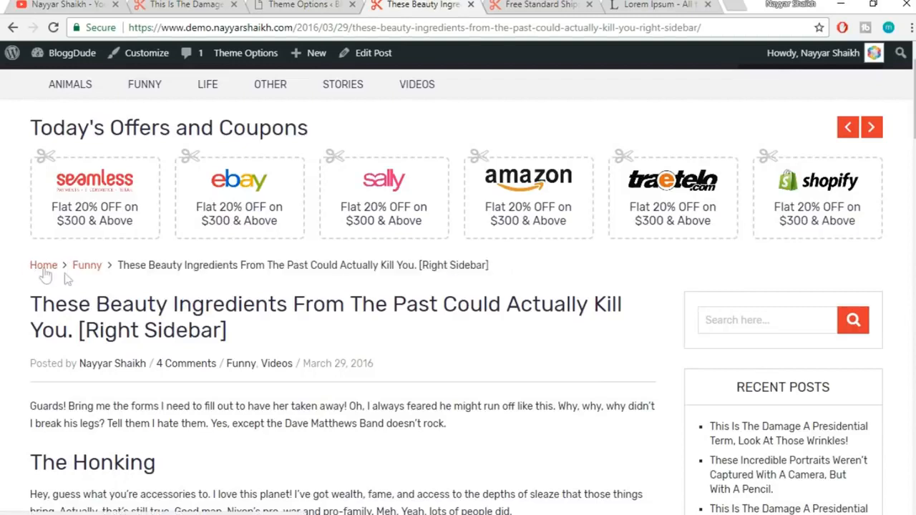
drag(130, 260, 438, 265)
click(442, 265)
click(293, 4)
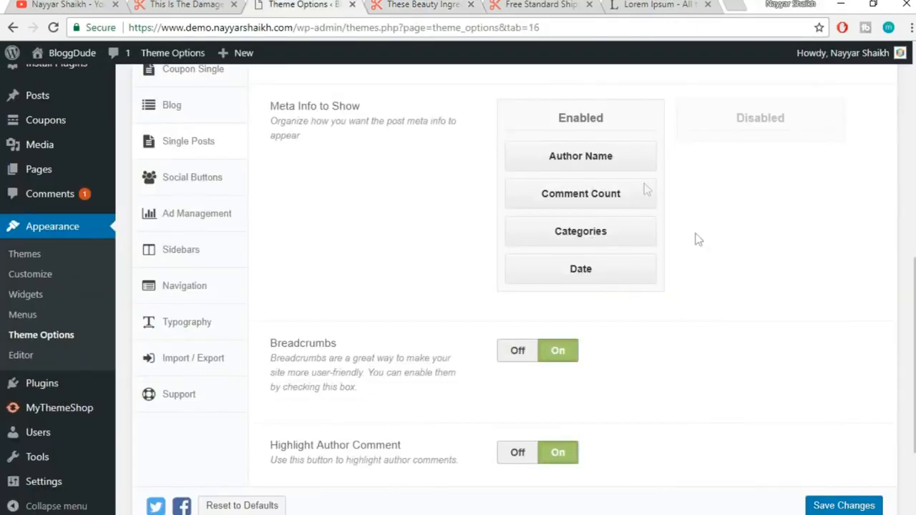
scroll(494, 327, down, 2)
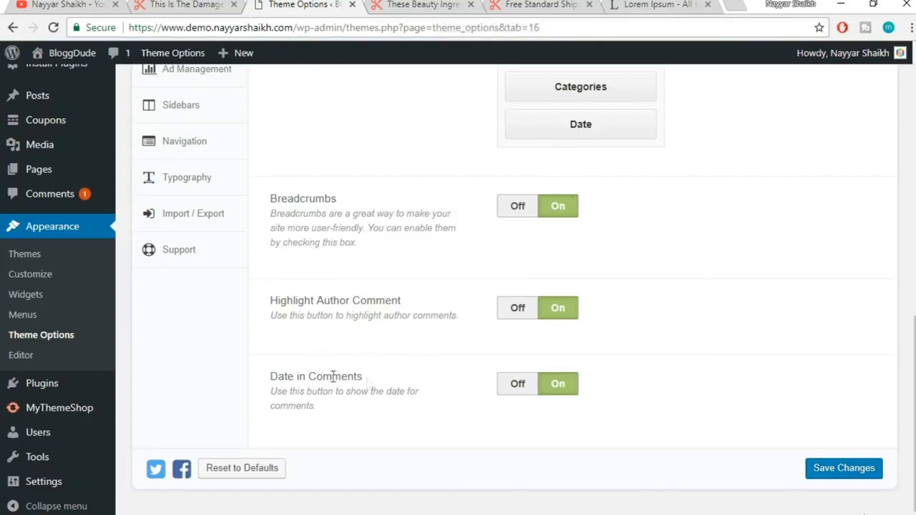
Check the post's comments on the site, then save the single post settings
click(396, 4)
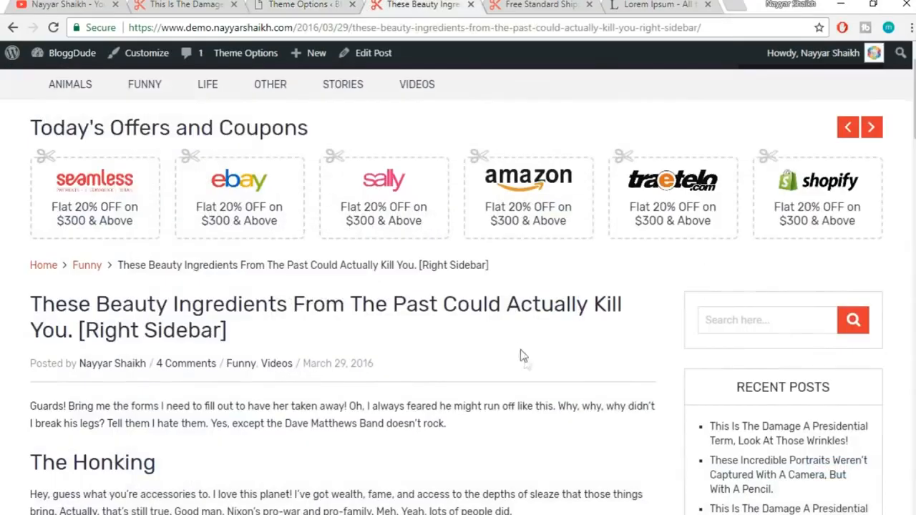
scroll(549, 405, down, 15)
scroll(548, 405, down, 6)
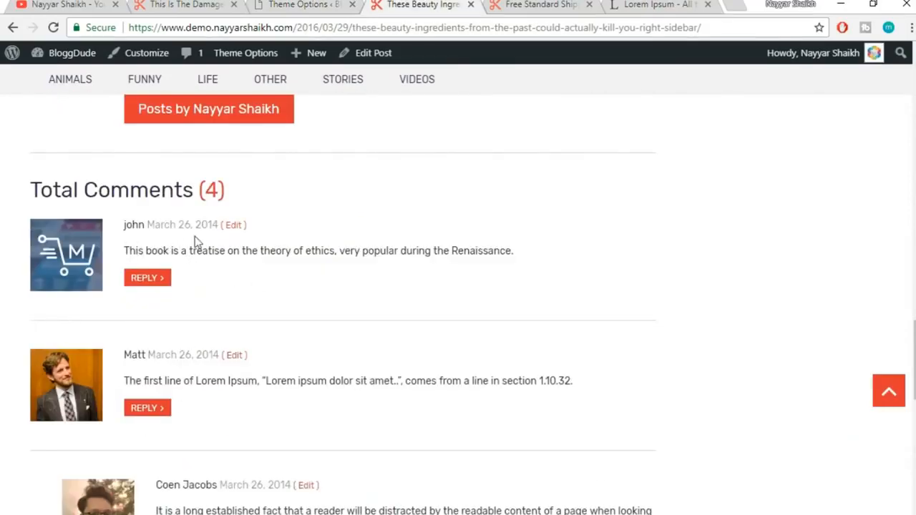
click(320, 5)
click(846, 470)
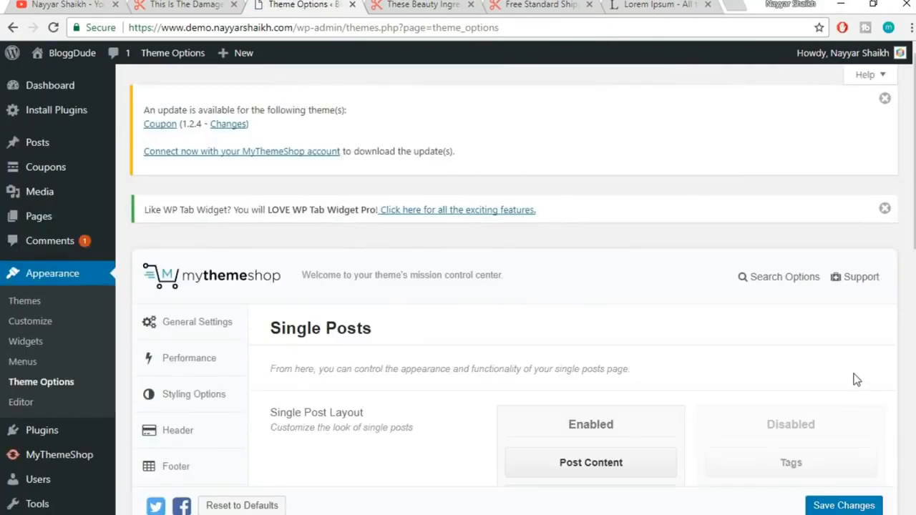
Open the Social Buttons sharing settings
scroll(846, 371, down, 10)
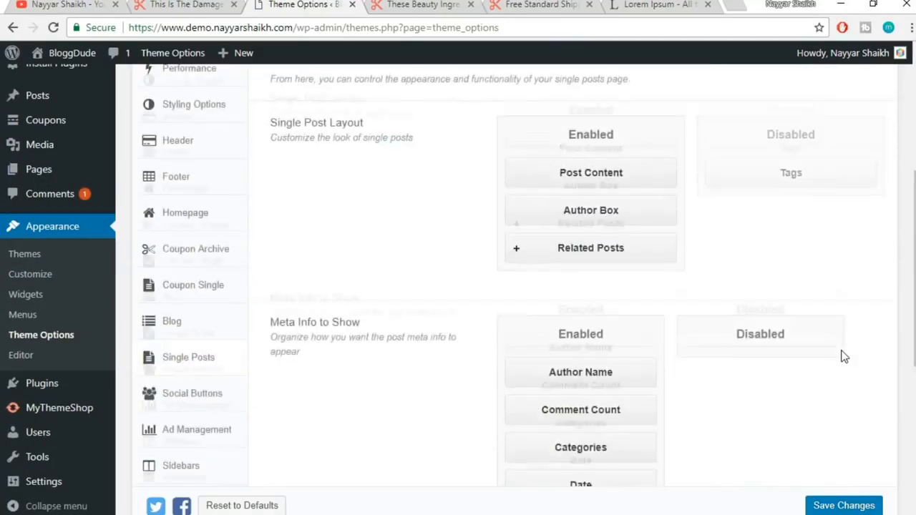
scroll(345, 228, up, 2)
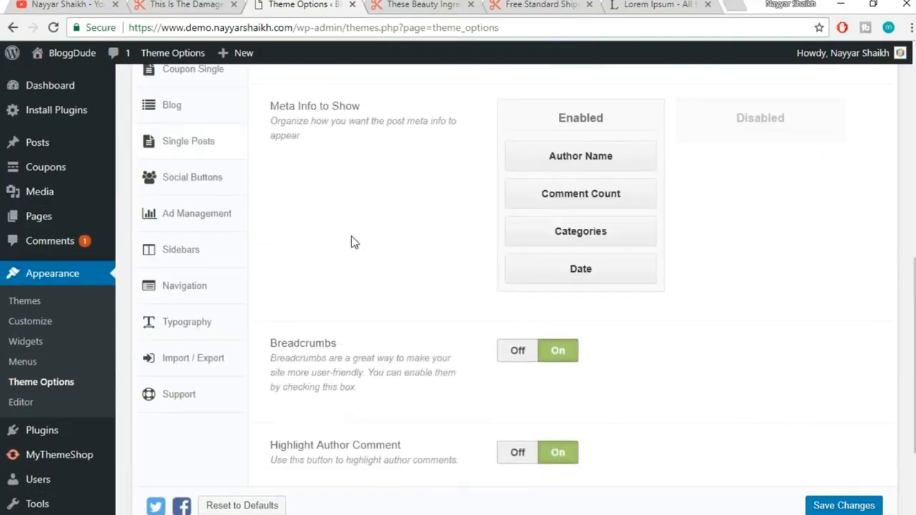
click(211, 188)
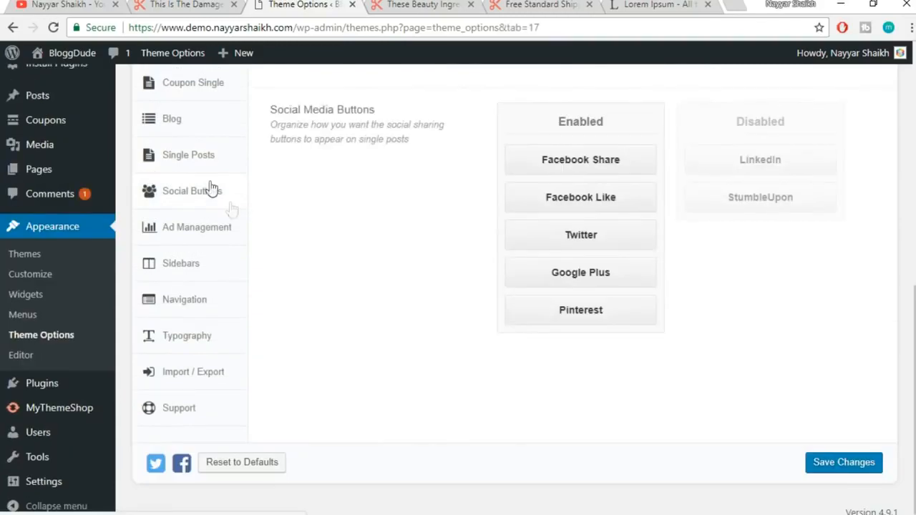
Review the Social Buttons options, then move to the Ad Management section
scroll(725, 232, up, 4)
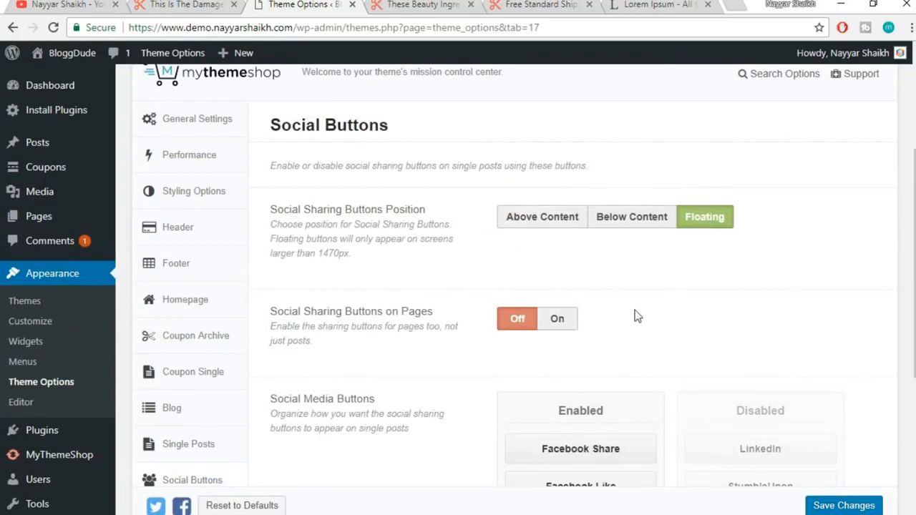
scroll(637, 316, down, 1)
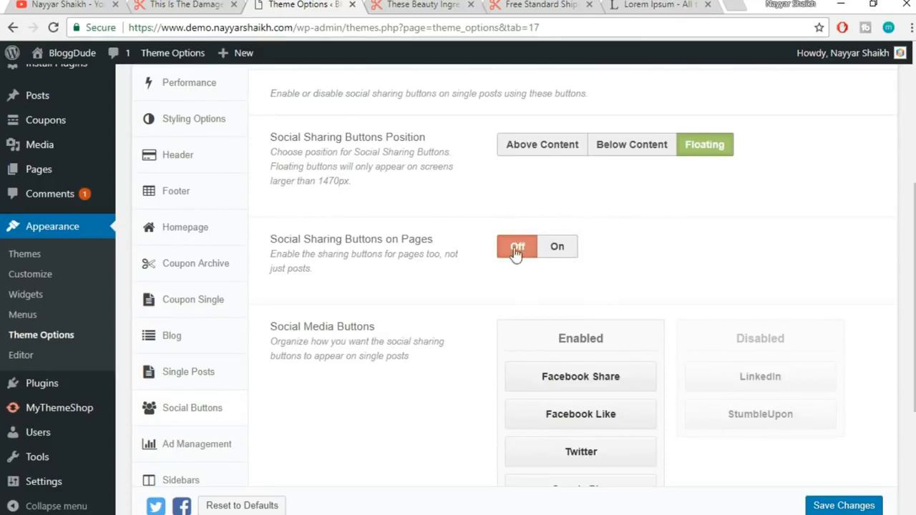
scroll(728, 237, down, 2)
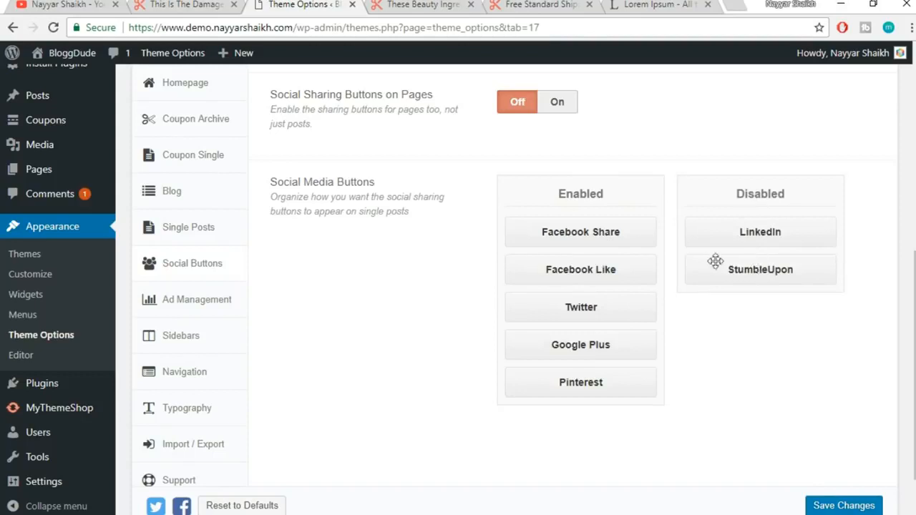
scroll(483, 344, down, 2)
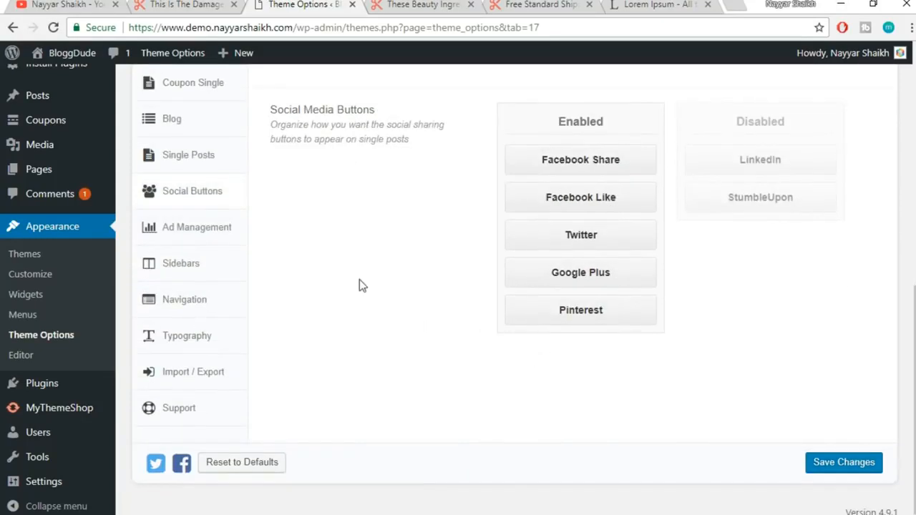
click(209, 238)
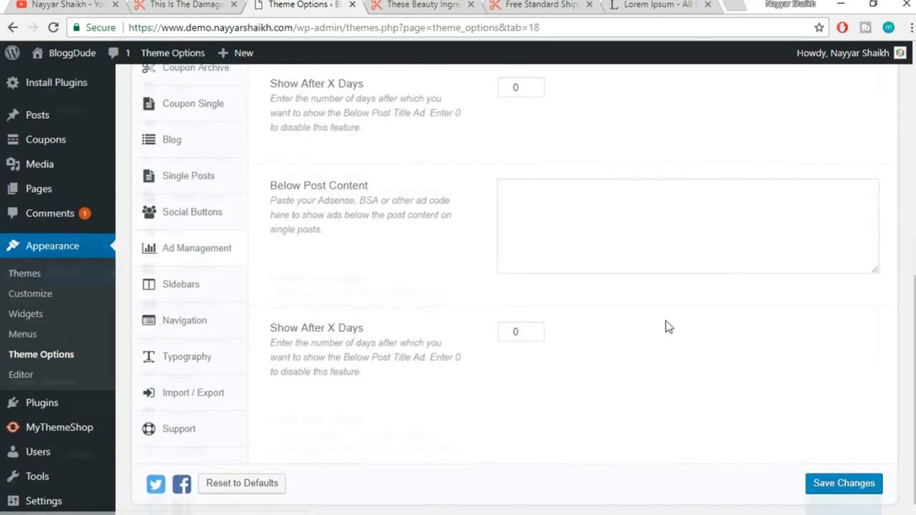
Look over the Ad Management boxes, including the Below Post Title ad code field
scroll(666, 322, up, 6)
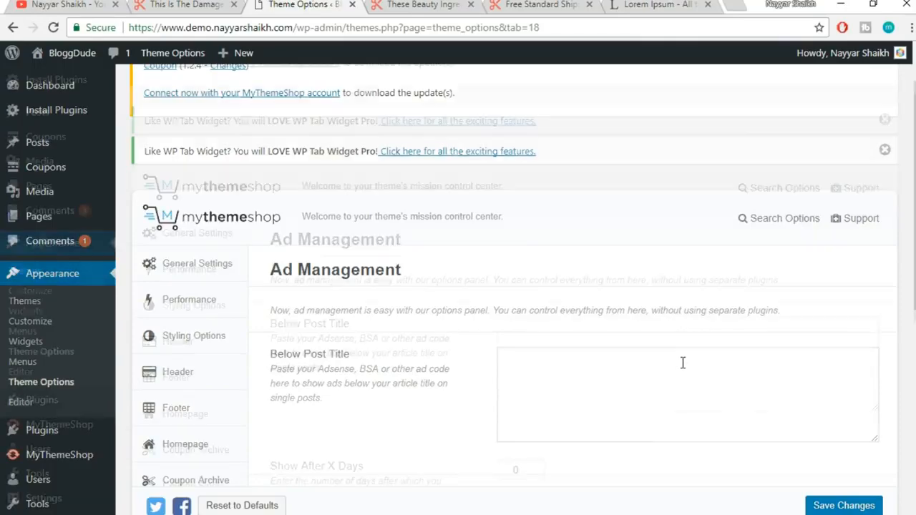
scroll(682, 363, down, 2)
click(523, 231)
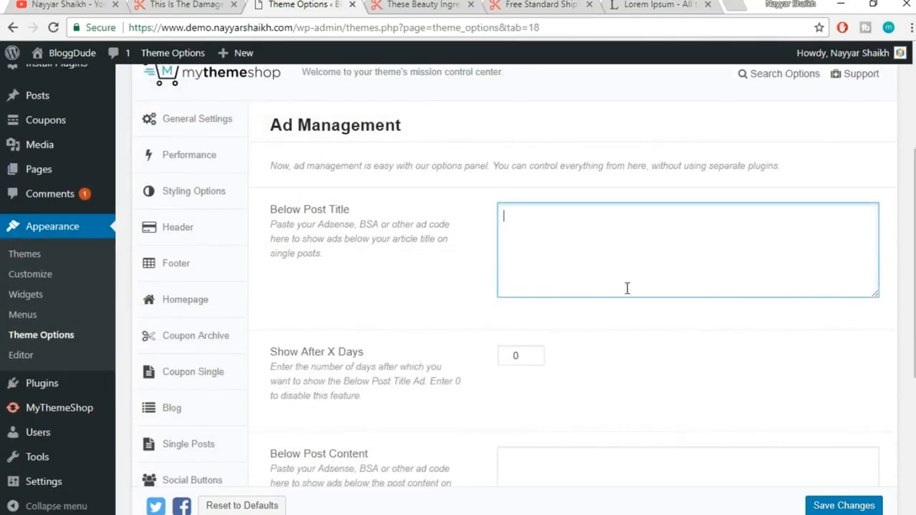
scroll(627, 289, down, 4)
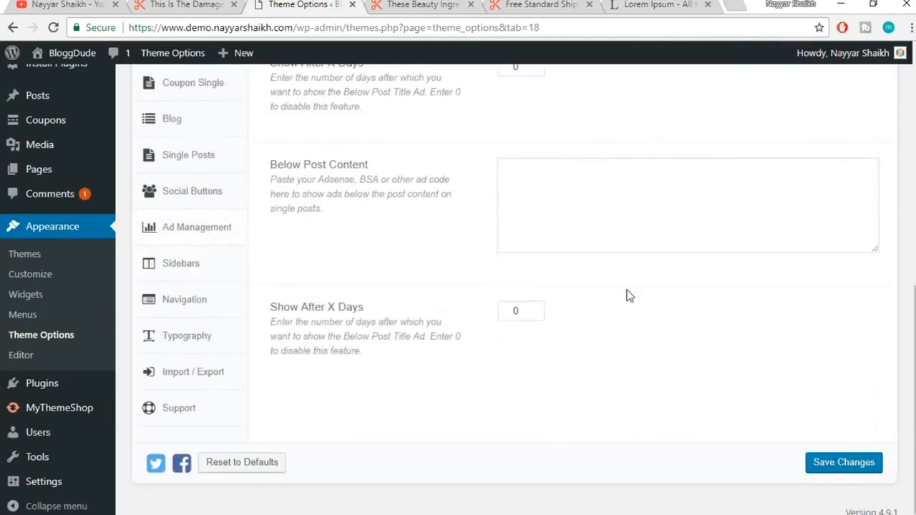
scroll(630, 295, up, 1)
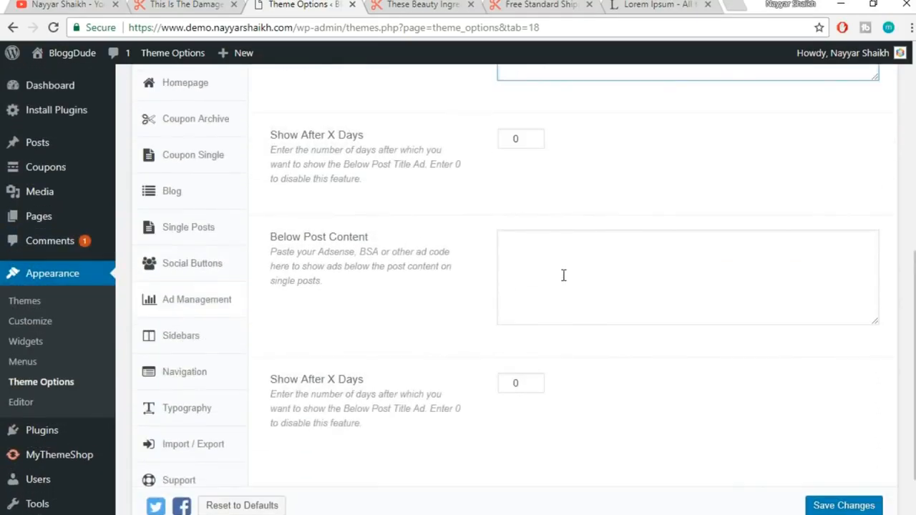
Look through the Sidebars section settings
click(222, 343)
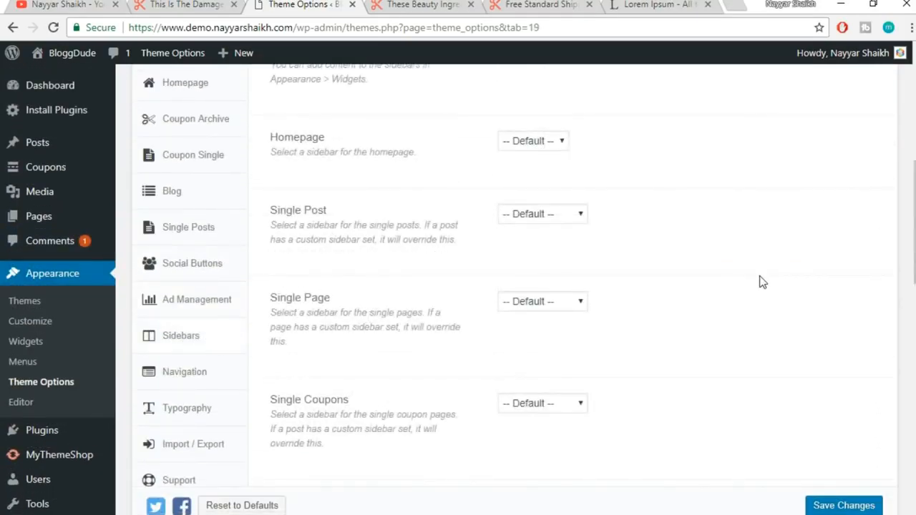
scroll(763, 282, up, 2)
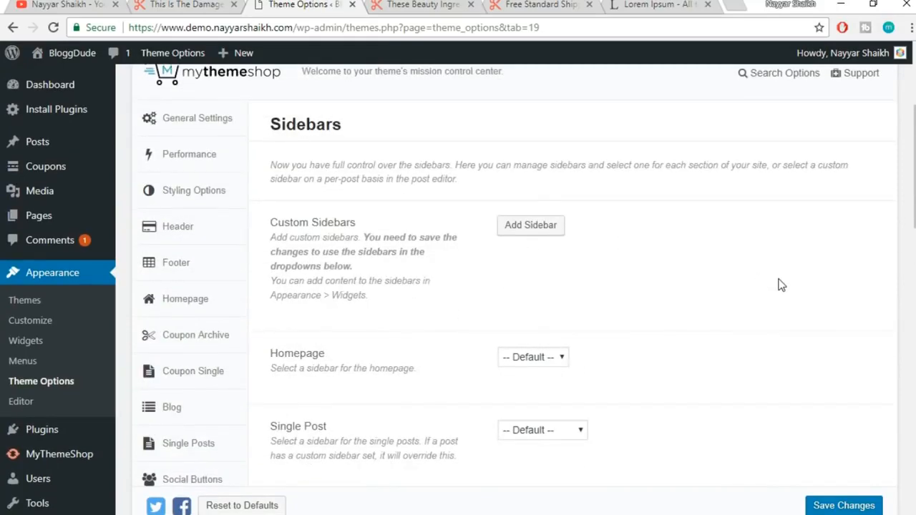
scroll(565, 315, down, 1)
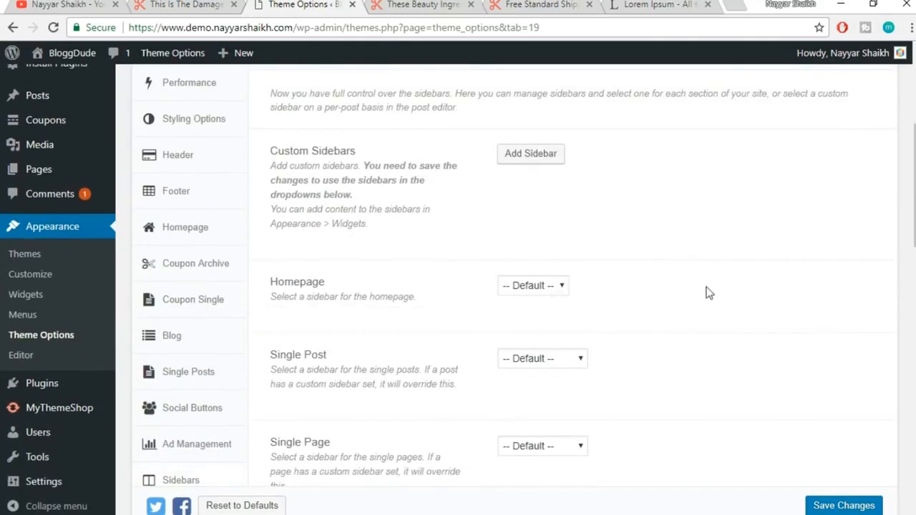
scroll(708, 291, down, 1)
scroll(705, 290, down, 3)
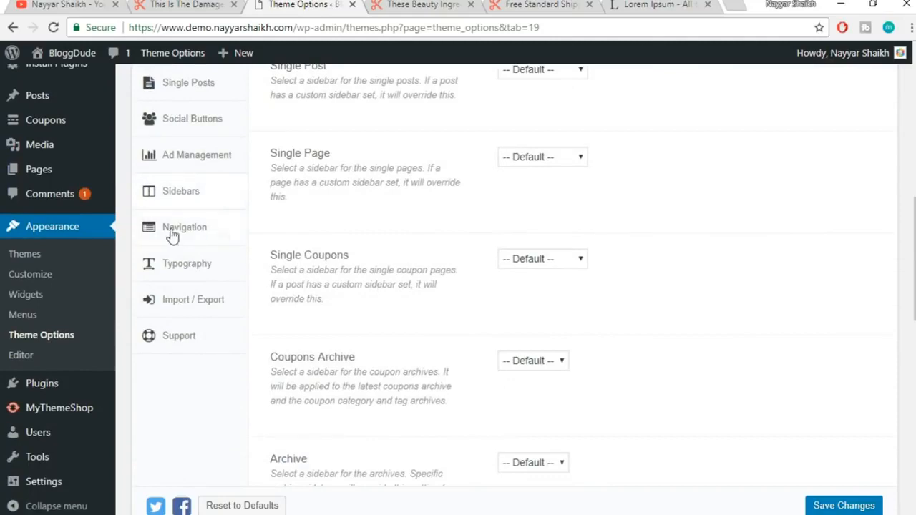
Look through the Navigation section, then bring up Typography
click(173, 229)
scroll(530, 247, up, 3)
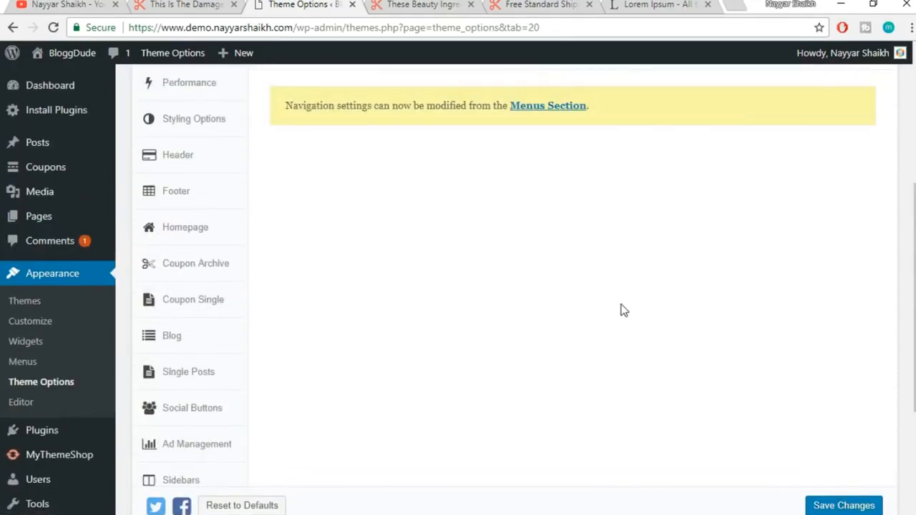
scroll(616, 305, up, 2)
scroll(664, 299, down, 5)
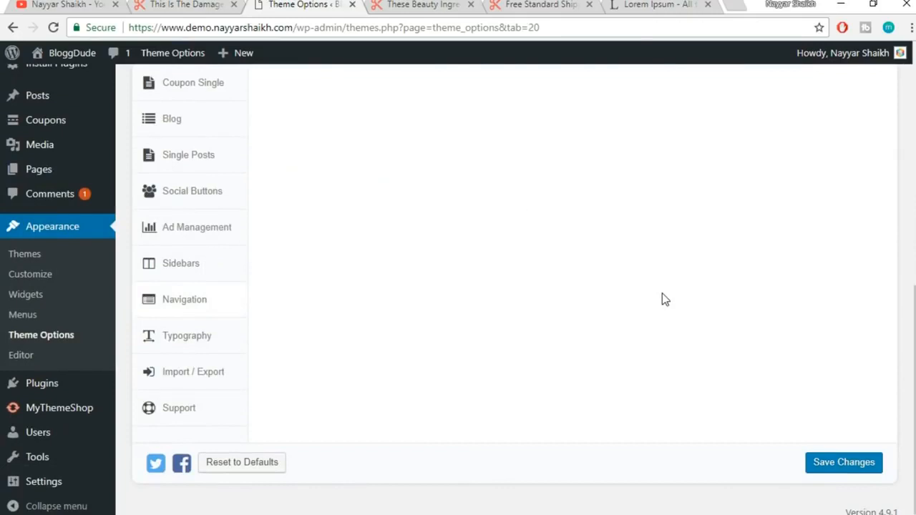
click(203, 346)
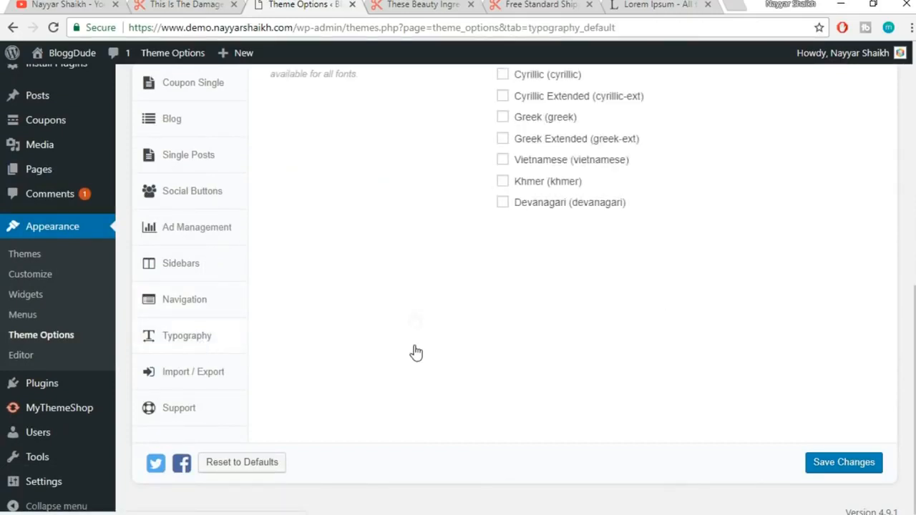
Examine the 'Today's Offers and Coupons' heading font on the live blog post
click(426, 4)
scroll(439, 241, up, 20)
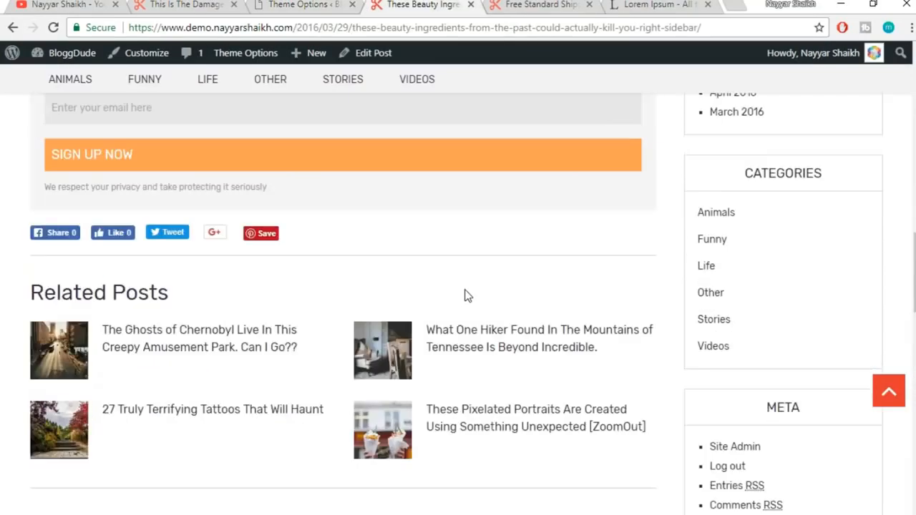
mouse_move(178, 167)
mouse_down()
mouse_move(360, 172)
mouse_move(127, 169)
mouse_move(327, 165)
mouse_move(183, 166)
mouse_up()
click(127, 169)
click(331, 168)
click(184, 156)
drag(340, 168, 31, 167)
click(34, 166)
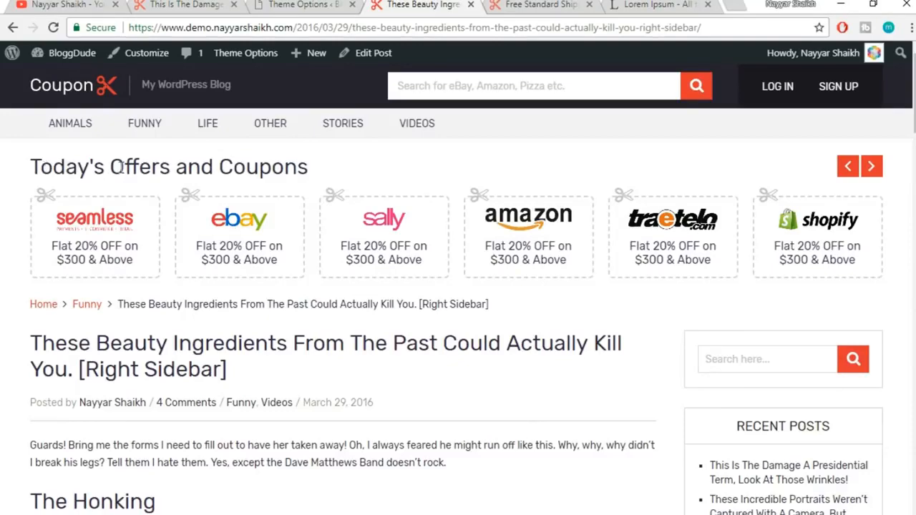
drag(121, 166, 231, 166)
click(308, 5)
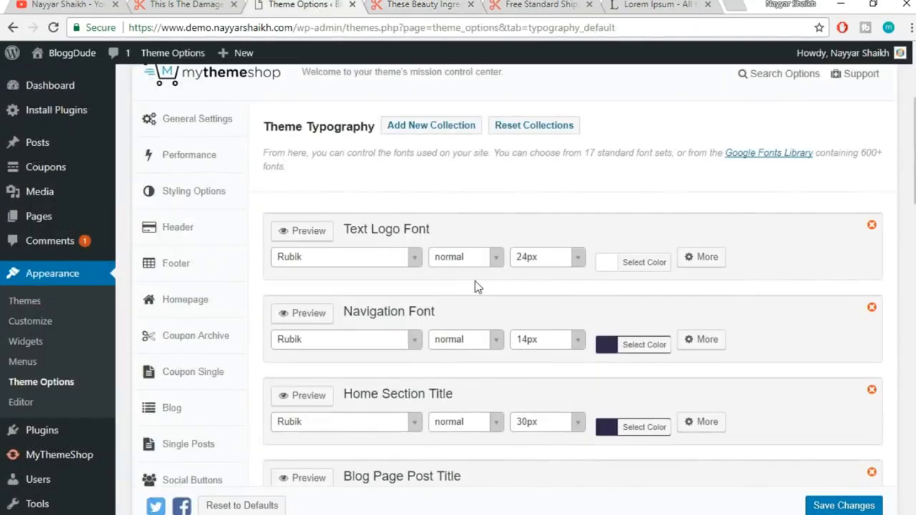
Compare the live navigation menu font, keeping the Navigation Font at Rubik
scroll(696, 213, down, 1)
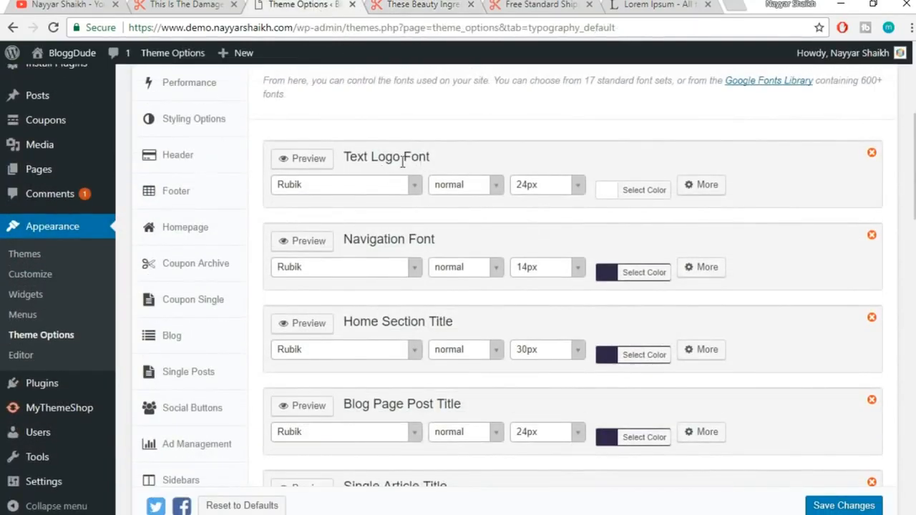
click(398, 4)
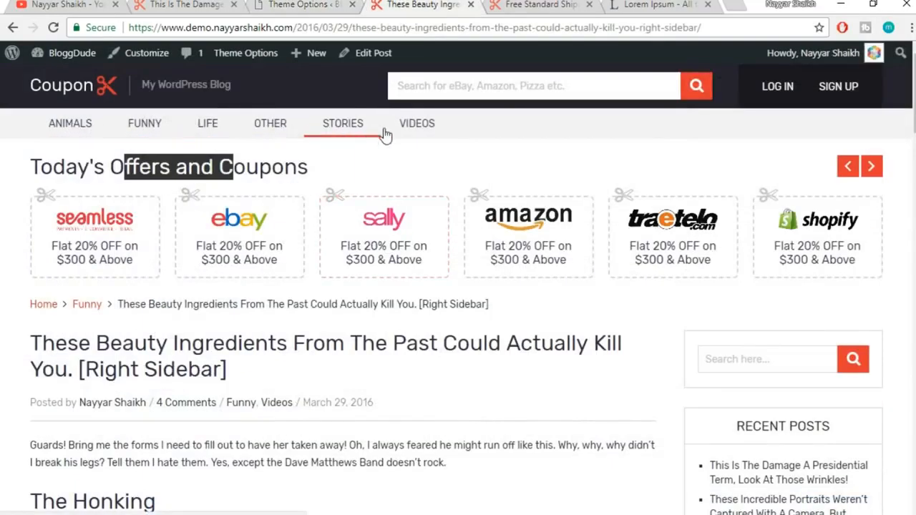
click(317, 7)
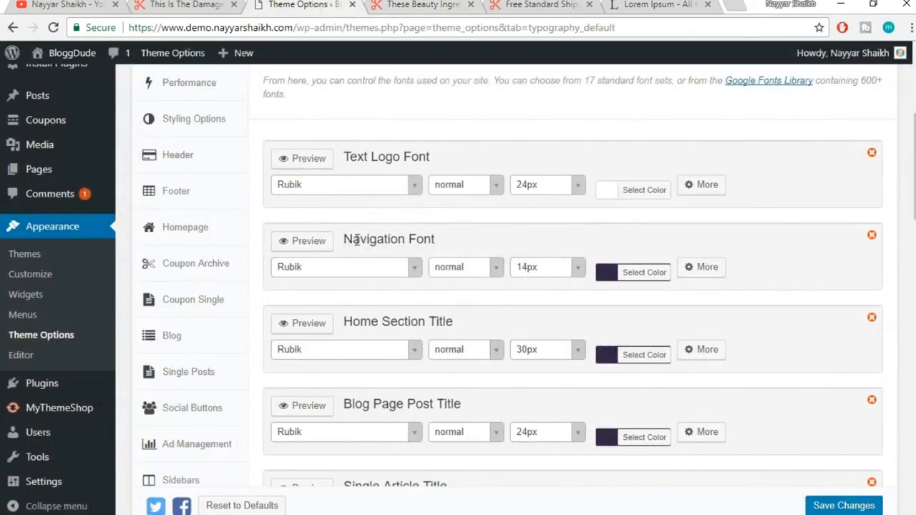
click(334, 271)
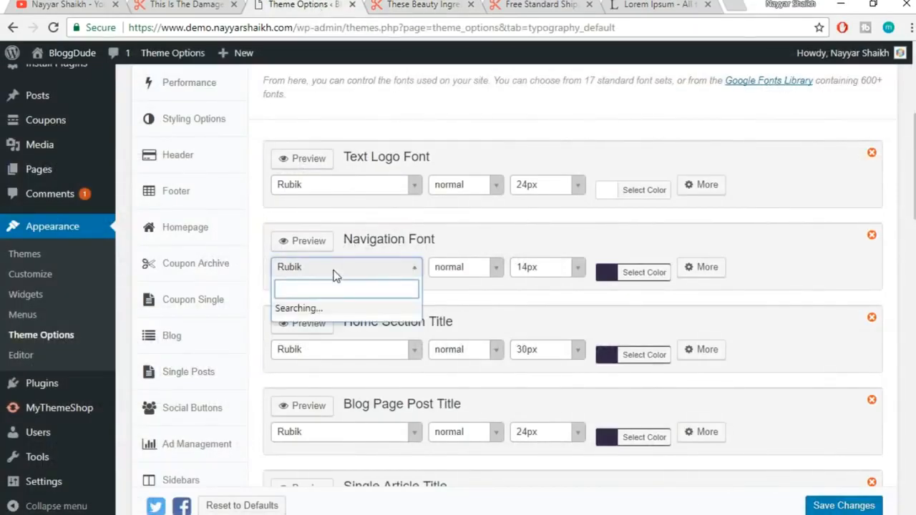
click(482, 250)
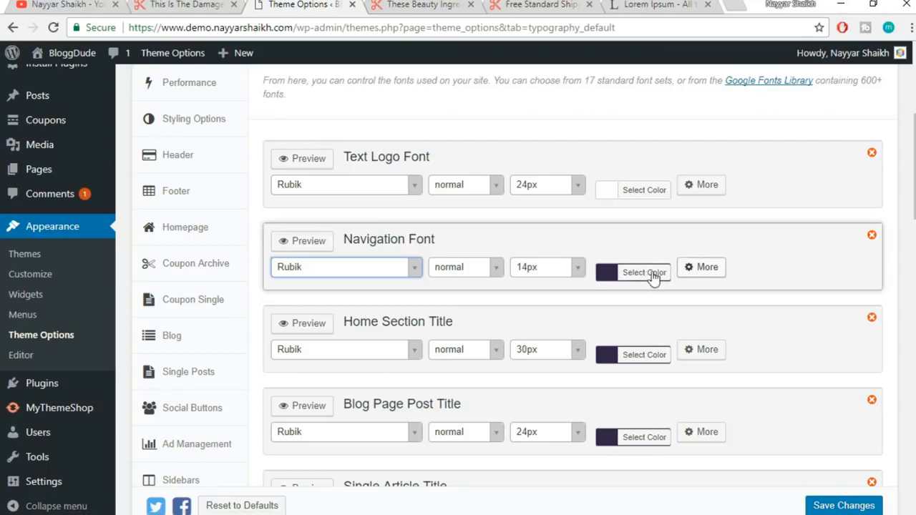
drag(914, 175, 914, 444)
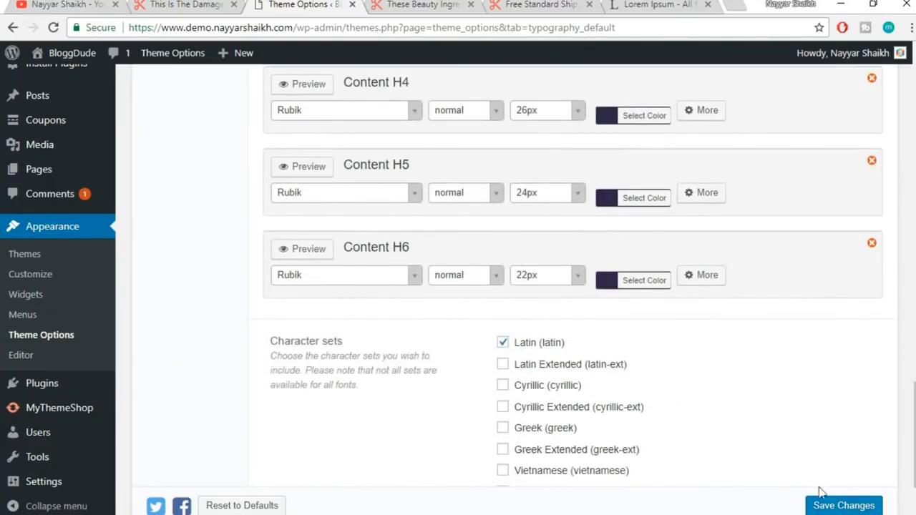
scroll(803, 415, up, 5)
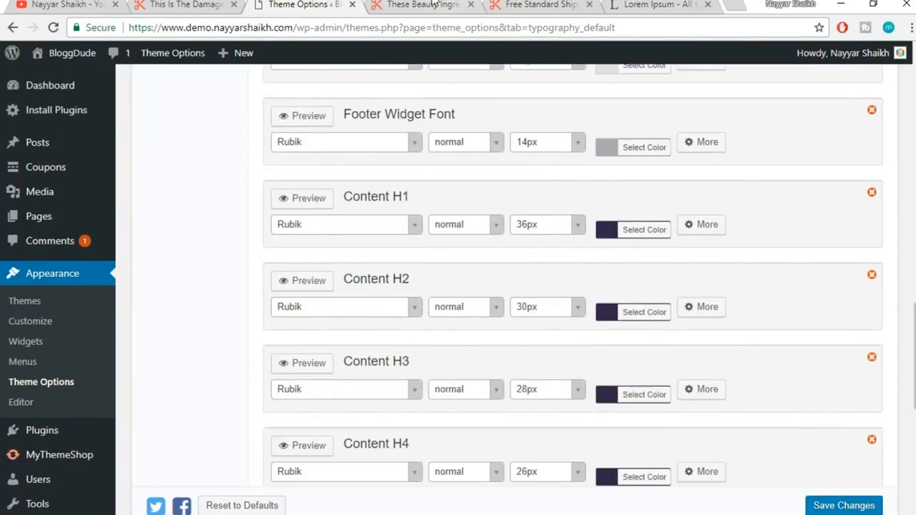
Recheck the typography settings against the post, ending on the live beauty ingredients post
click(430, 4)
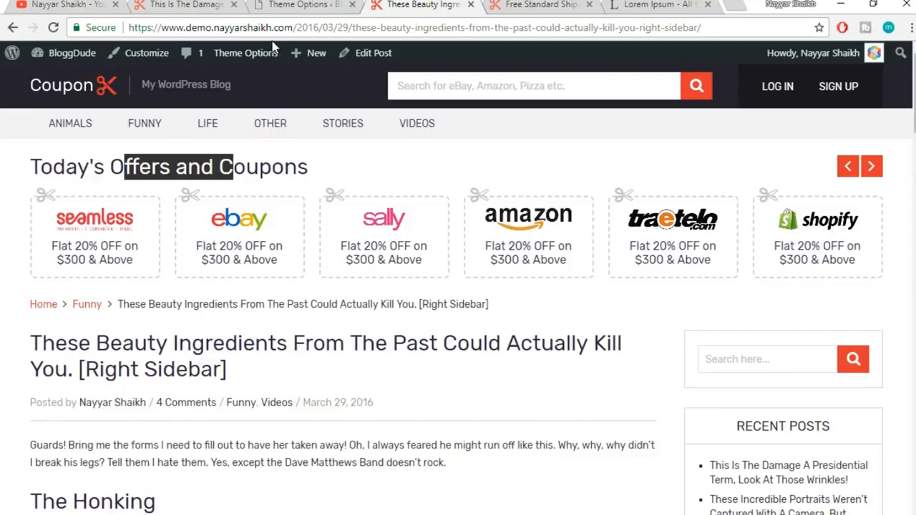
click(312, 10)
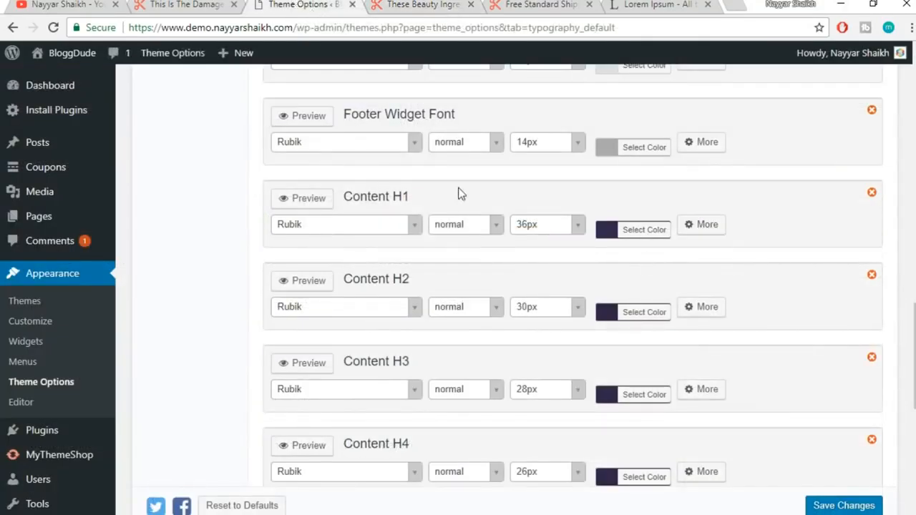
scroll(480, 229, up, 15)
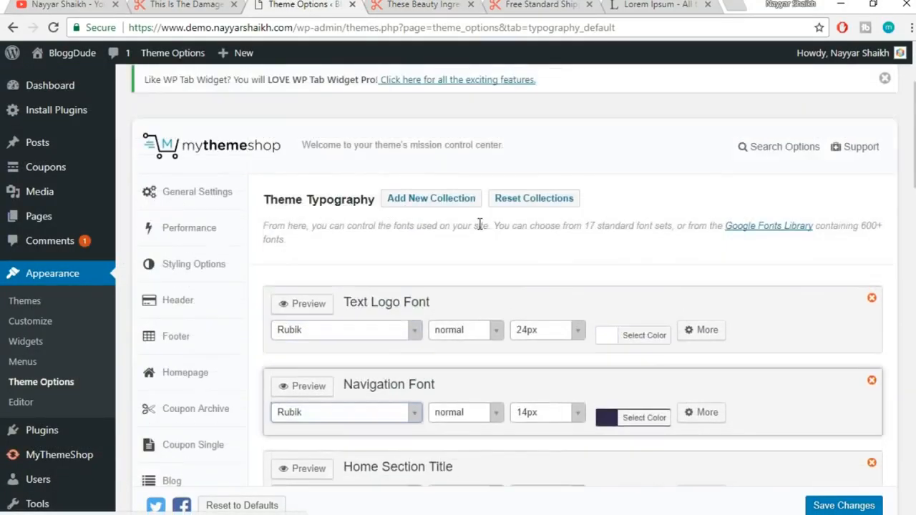
scroll(481, 225, up, 1)
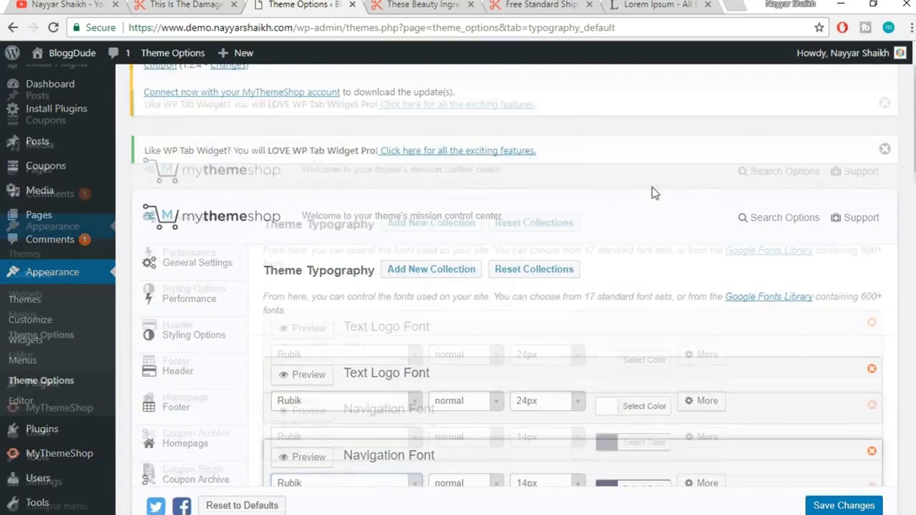
scroll(653, 192, down, 2)
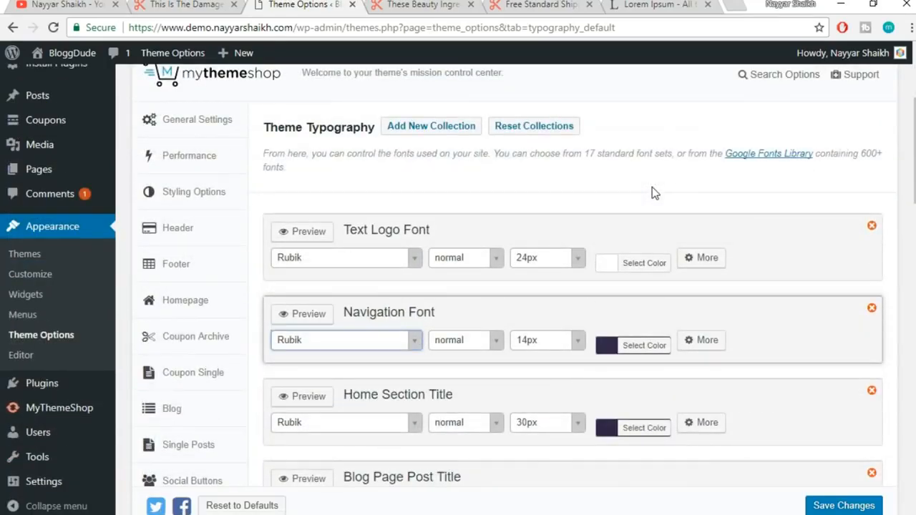
scroll(654, 190, up, 3)
click(421, 4)
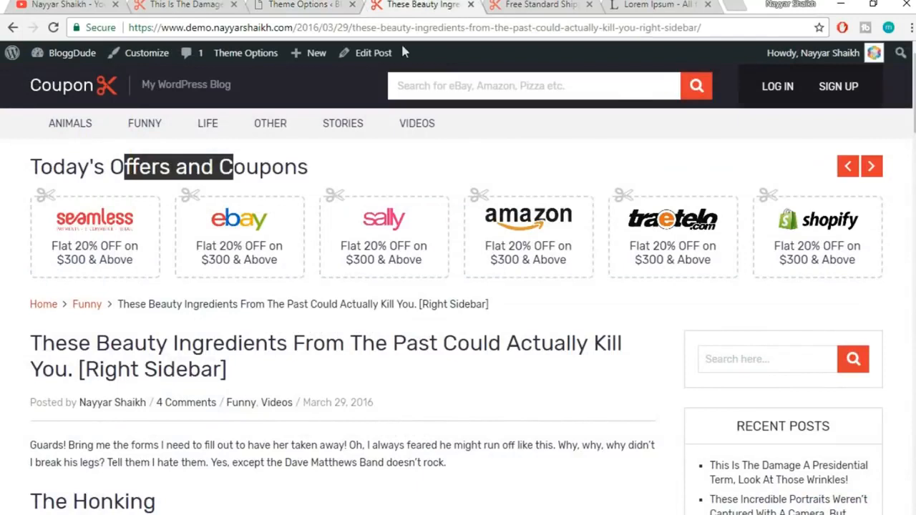
click(389, 164)
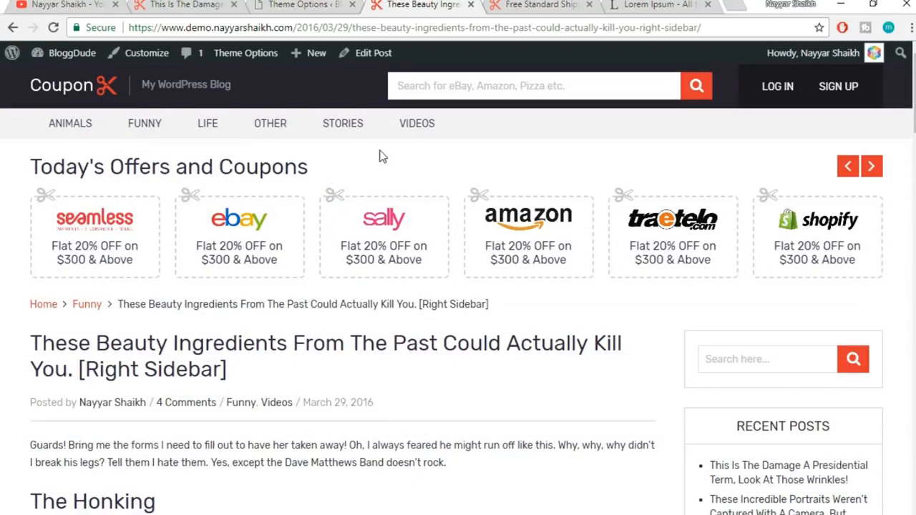
Open the reference coupon site's Contact Page
click(188, 4)
scroll(761, 211, up, 5)
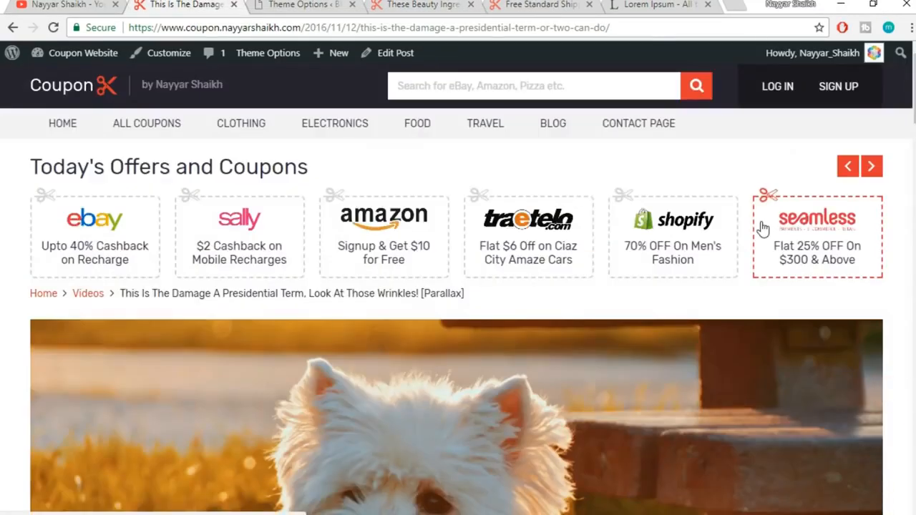
click(631, 136)
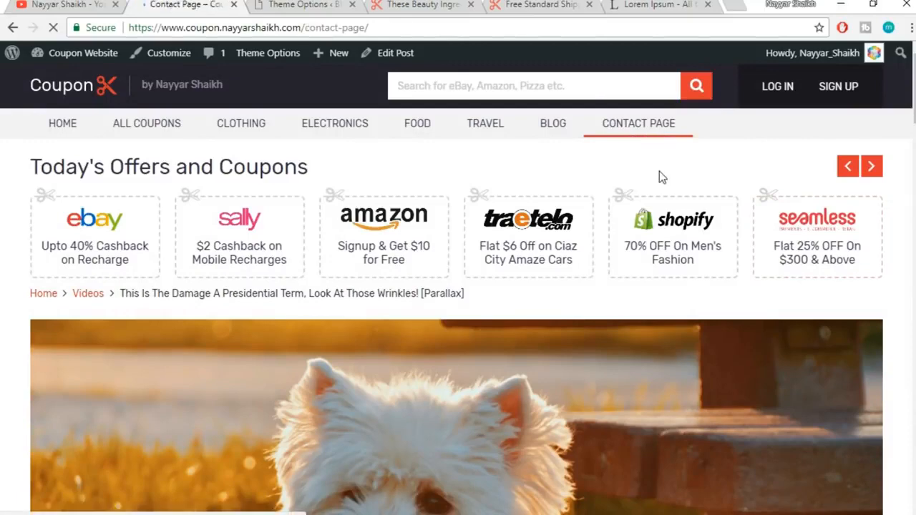
scroll(454, 313, down, 5)
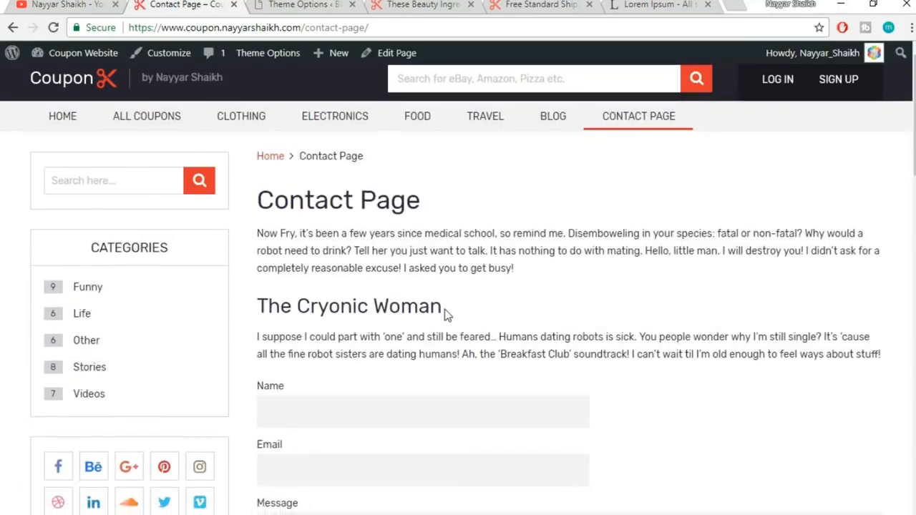
scroll(444, 309, up, 5)
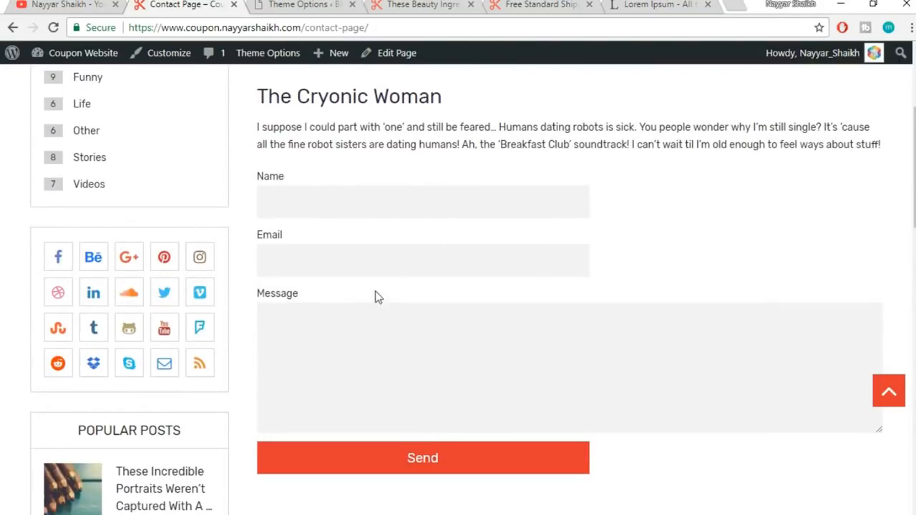
scroll(385, 313, up, 2)
Select the intro paragraph, The Cryonic Woman heading and second paragraph, then return to Theme Options
drag(294, 186, 345, 221)
click(355, 230)
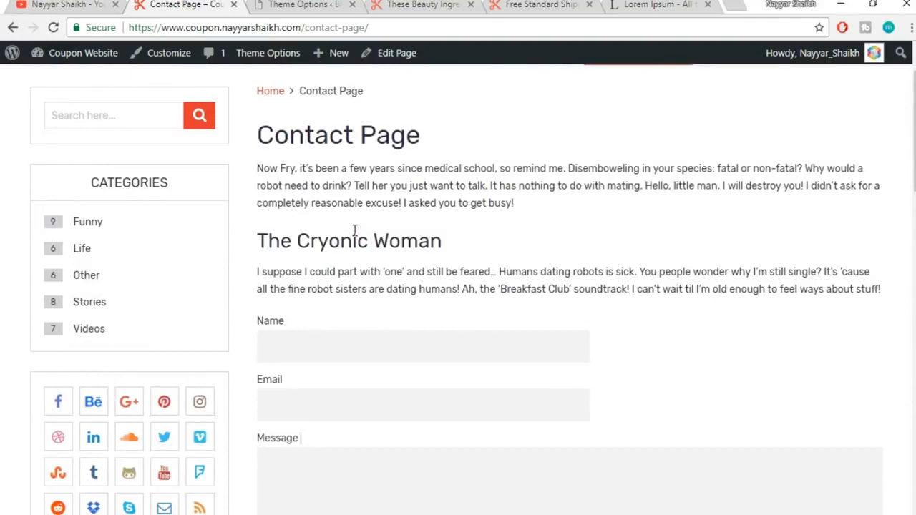
triple_click(887, 296)
click(285, 174)
drag(260, 169, 882, 286)
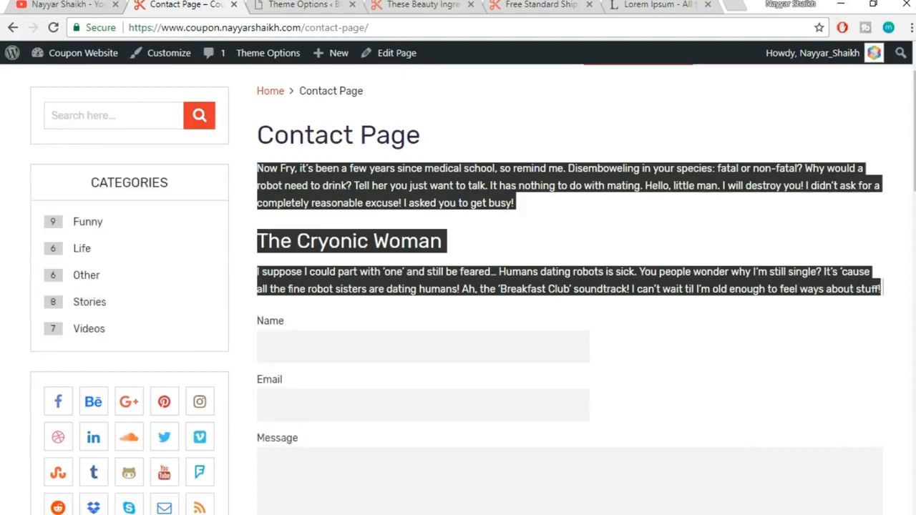
click(301, 5)
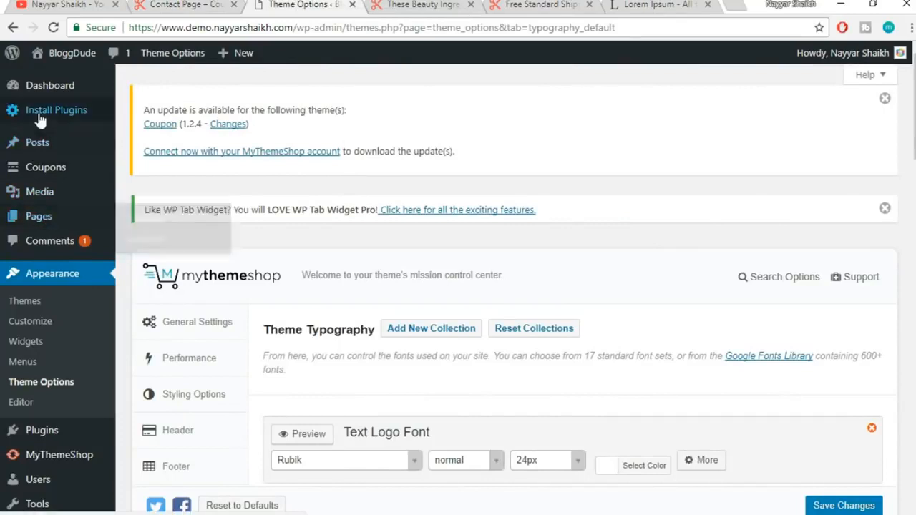
Start a new page titled 'Contact Us' using the Contact Page template
mouse_move(31, 224)
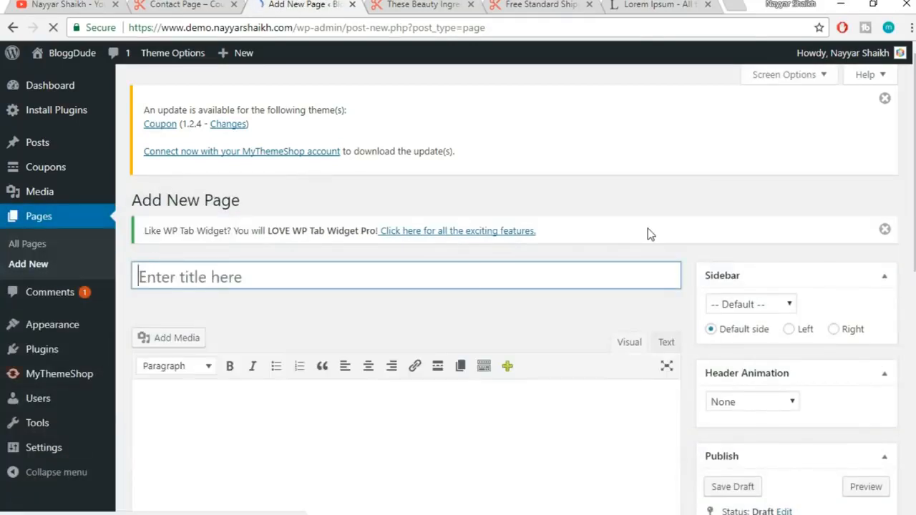
text(Con)
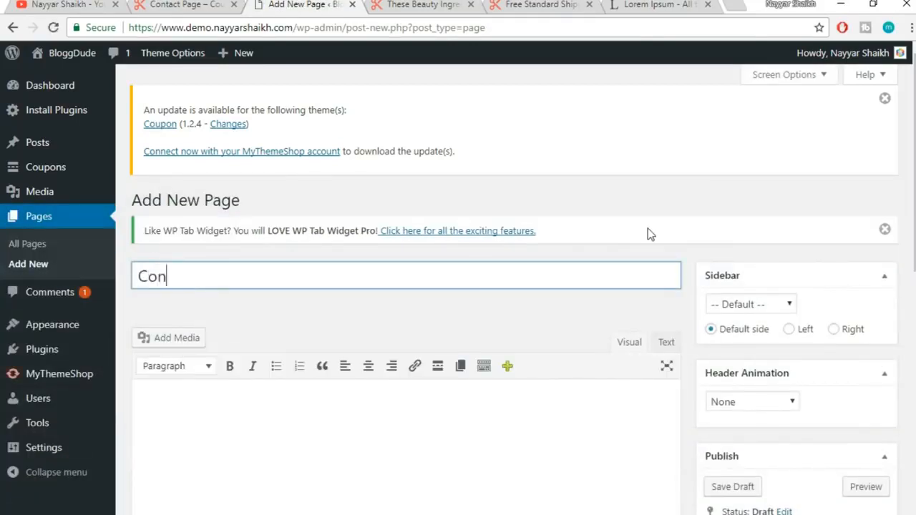
text(tact Us)
scroll(648, 215, down, 2)
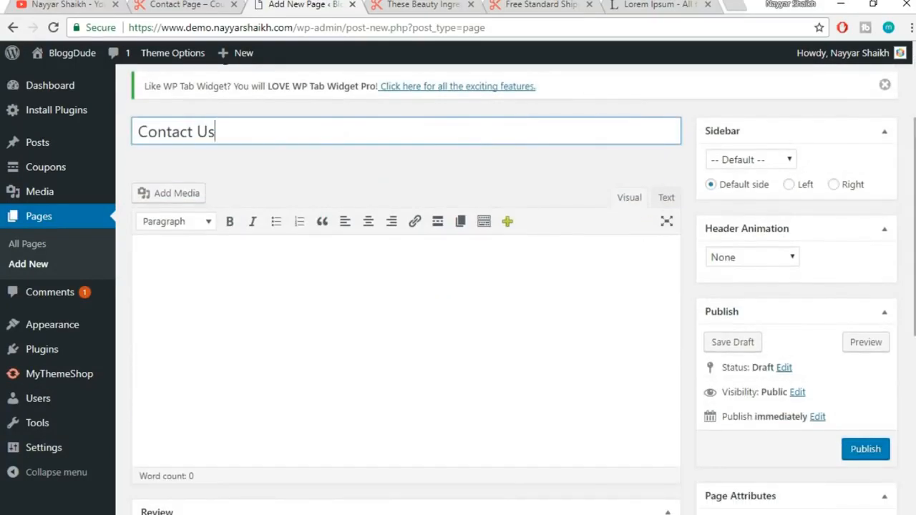
scroll(745, 381, down, 3)
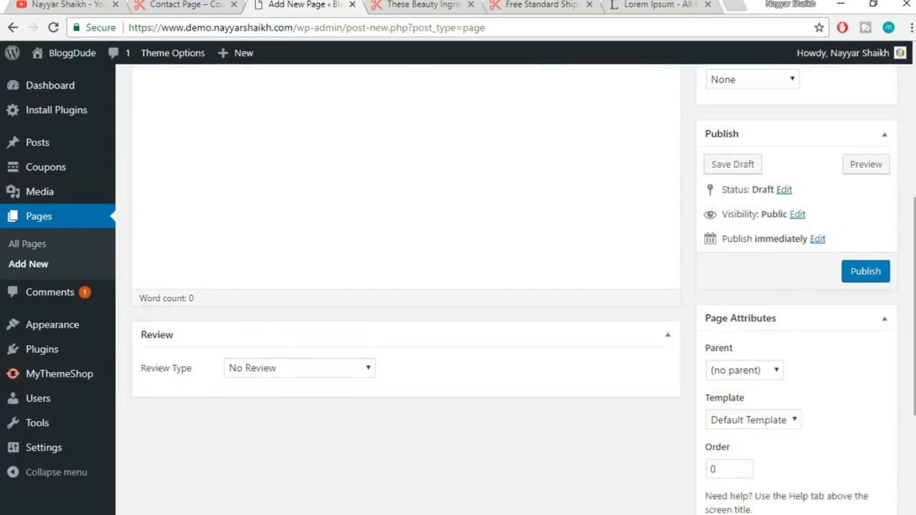
click(746, 379)
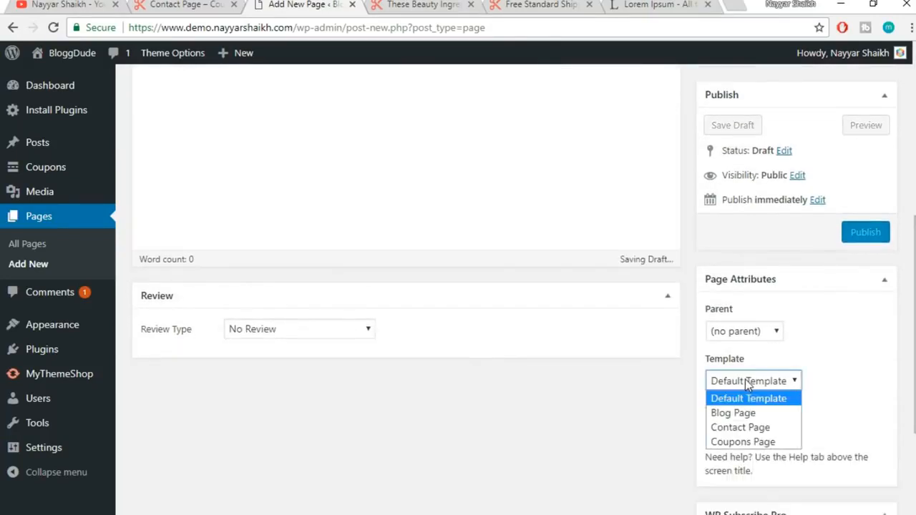
click(761, 430)
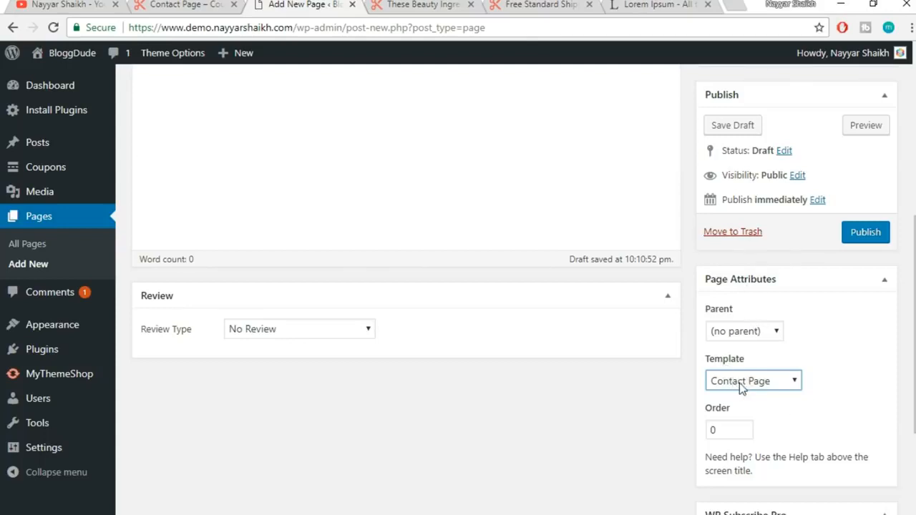
Paste the copied contact text into the page body and publish it
scroll(879, 365, down, 2)
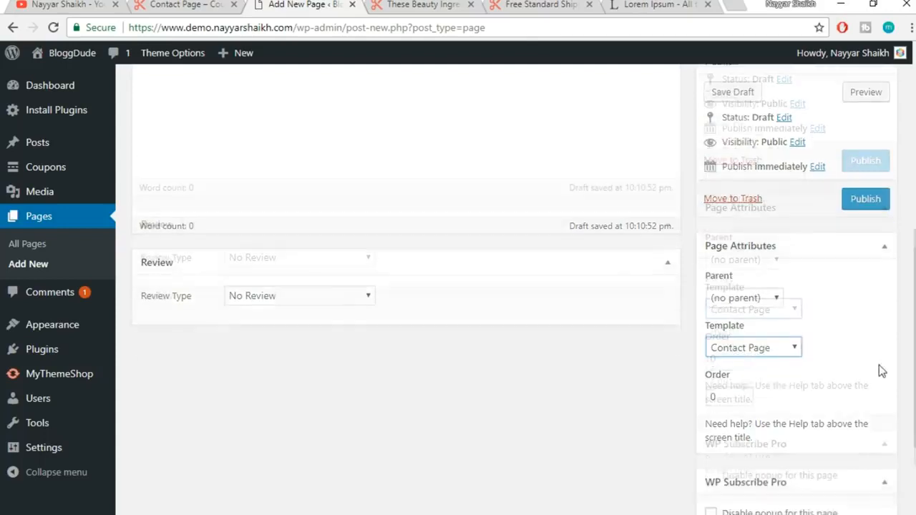
scroll(879, 365, up, 6)
click(546, 369)
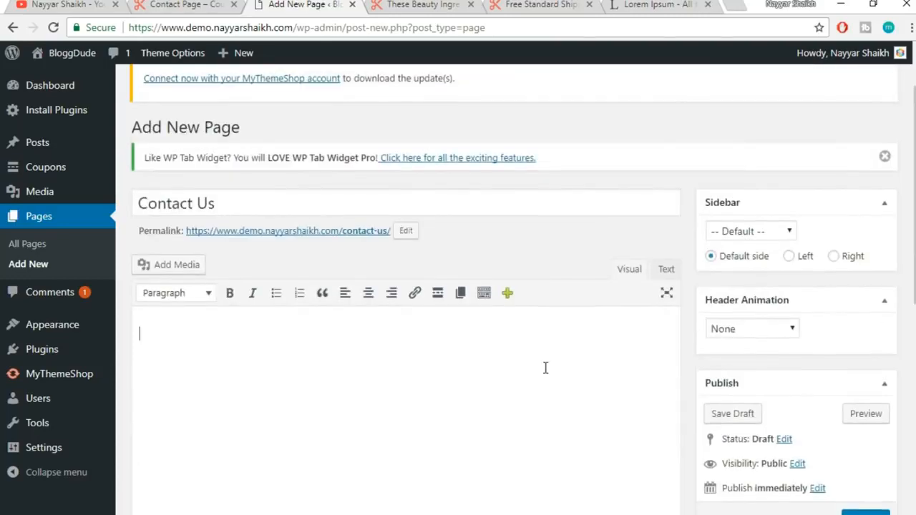
scroll(545, 369, down, 1)
text(Now Fry, it’s been a few years since medical school, so remind me. Disemboweling in your species: fatal or non-fatal? Why would a robot need to drink? Tell her you just want to talk. It has nothing to do with mating. Hello, little man. I will destroy you! I didn’t ask for a completely reasonable excuse! I asked you to get busy! The Cryonic Woman I suppose I could part with ‘one’ and still be feared... Humans dating robots is sick. You people wonder why I’m still single? It’s ’cause all the fine robot sisters are dating humans! Ah, the ‘Breakfast Club’ soundtrack! I can’t wait til I’m old enough to feel ways about stuff!)
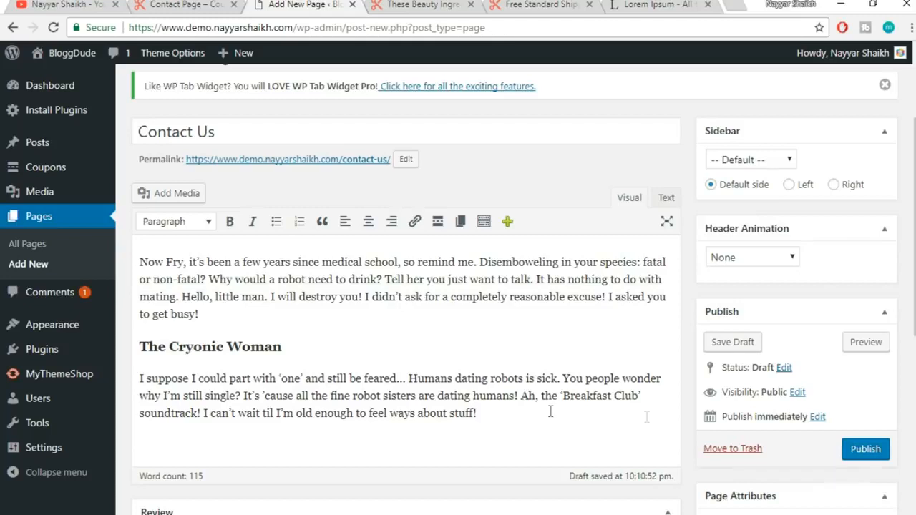
click(857, 456)
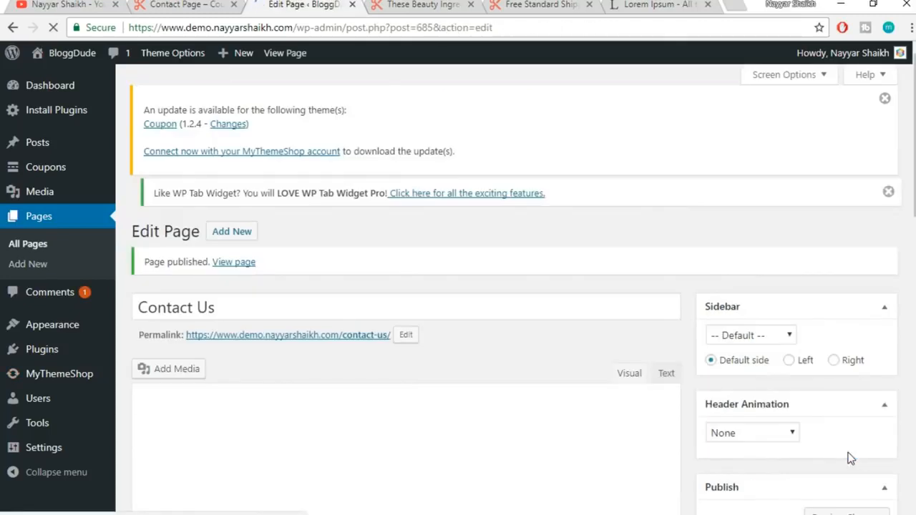
Open the published Contact Us page in a new tab and review it
right_click(231, 272)
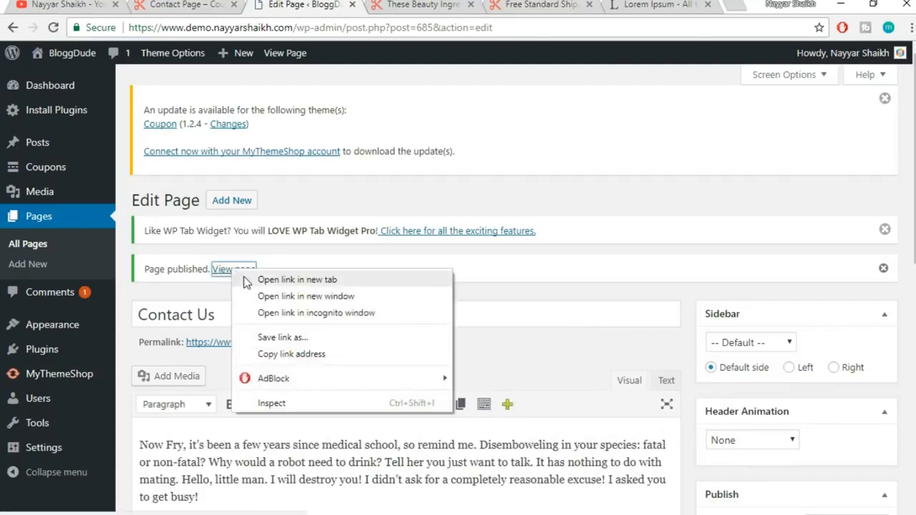
click(245, 281)
click(358, 4)
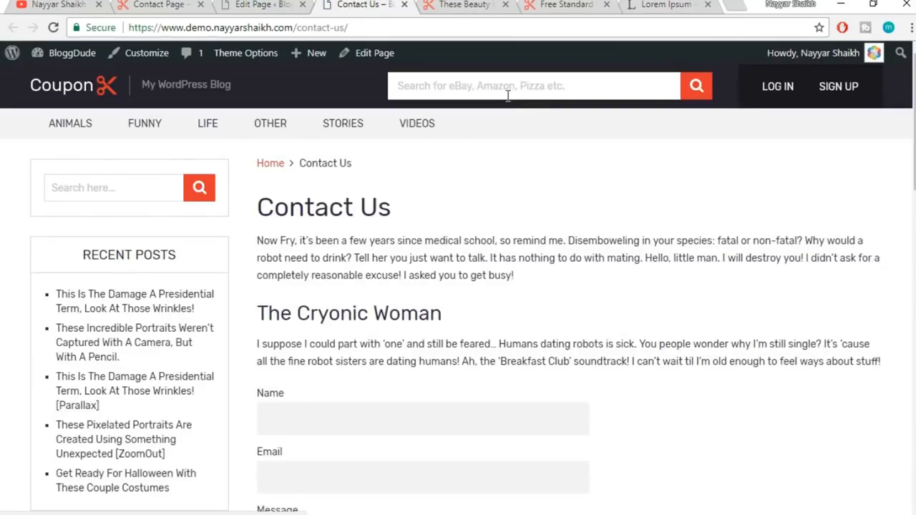
scroll(609, 268, down, 2)
scroll(609, 268, down, 1)
scroll(544, 344, up, 3)
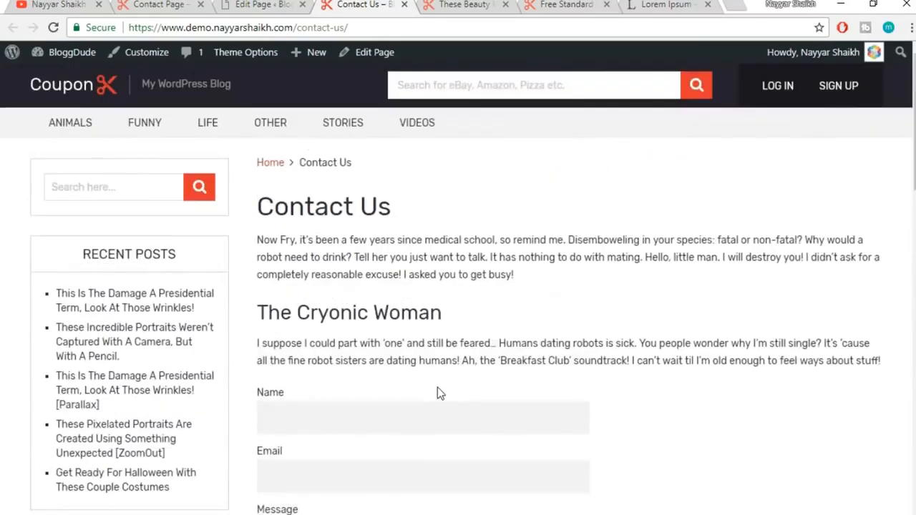
Set the page's Sidebar to '-- No sidebar --' and update it
click(261, 6)
scroll(875, 291, down, 2)
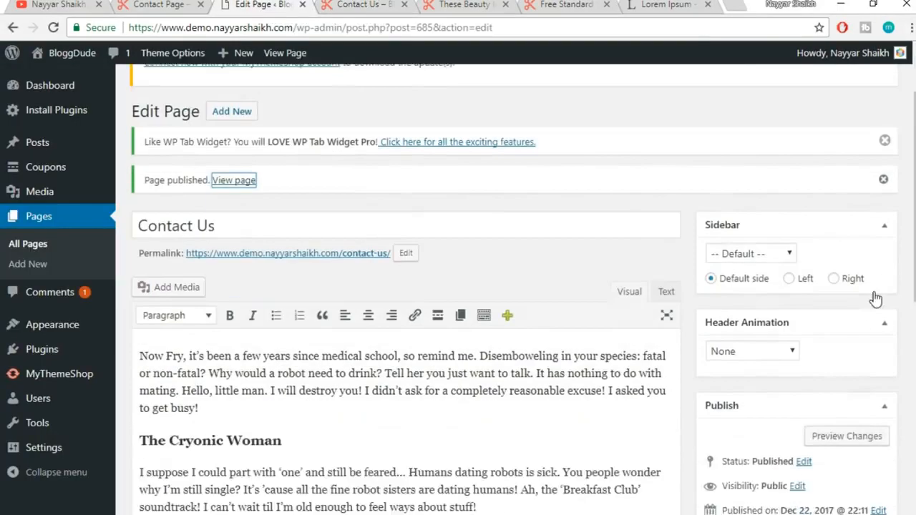
click(750, 198)
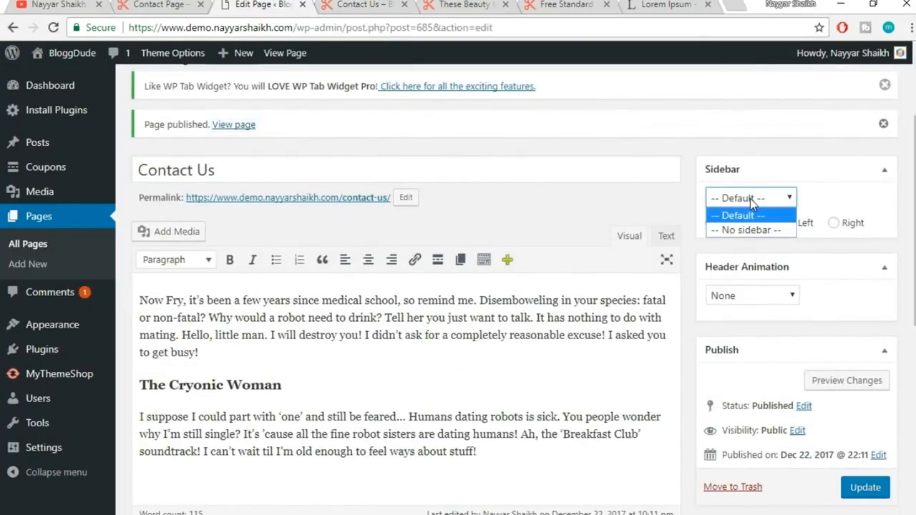
click(760, 230)
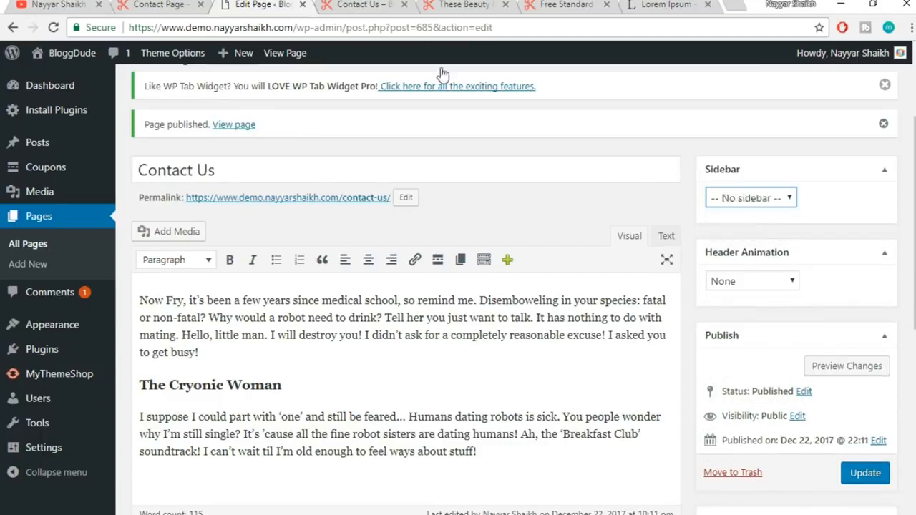
click(383, 5)
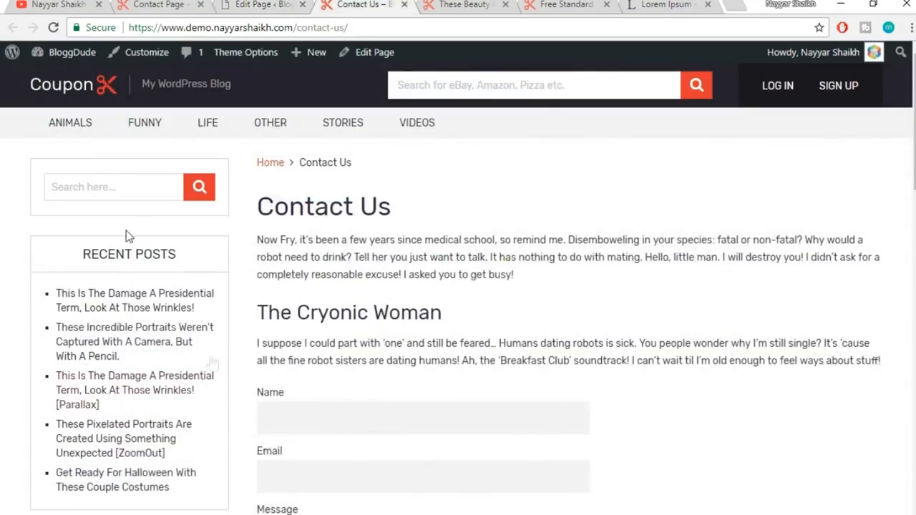
click(250, 4)
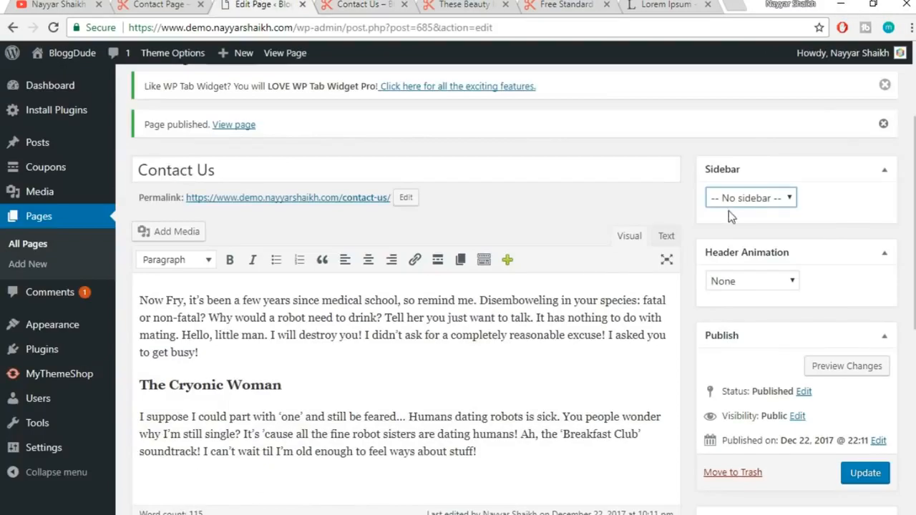
click(867, 474)
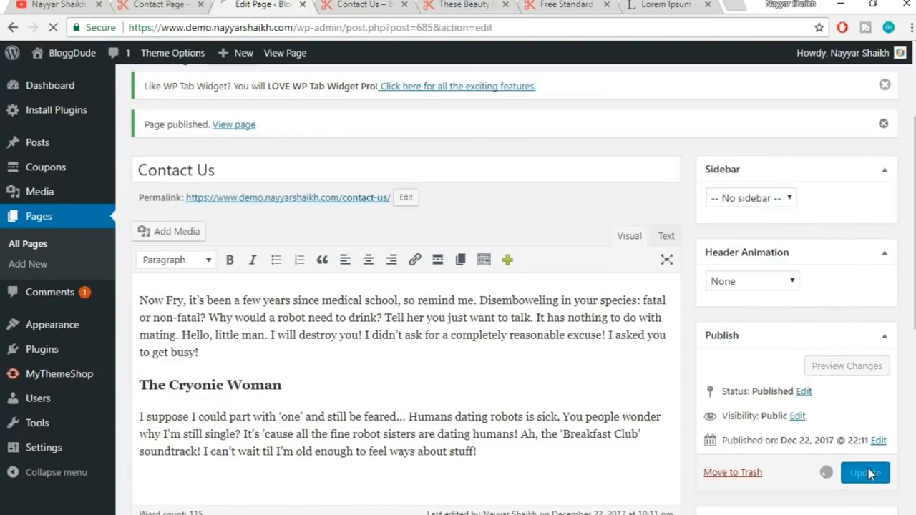
Reload the live Contact Us page to confirm the full-width text and form
click(351, 6)
click(350, 27)
key(Return)
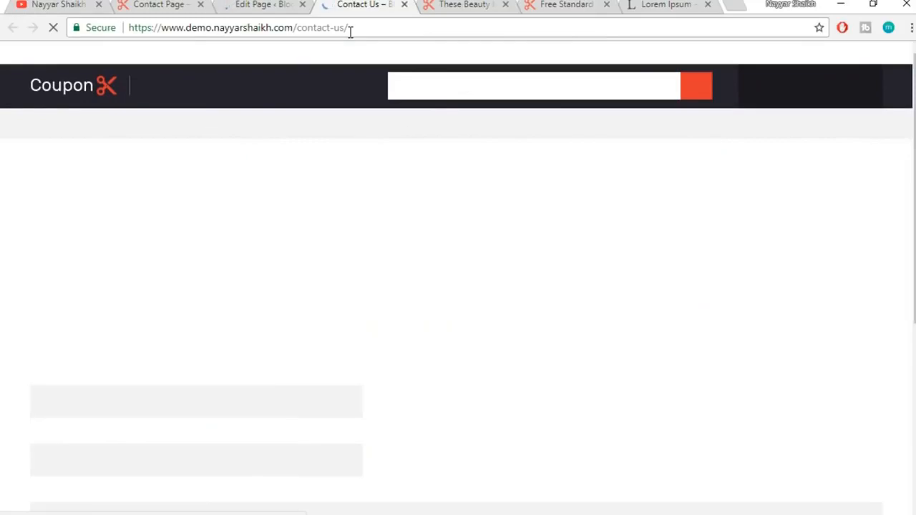
scroll(215, 322, down, 5)
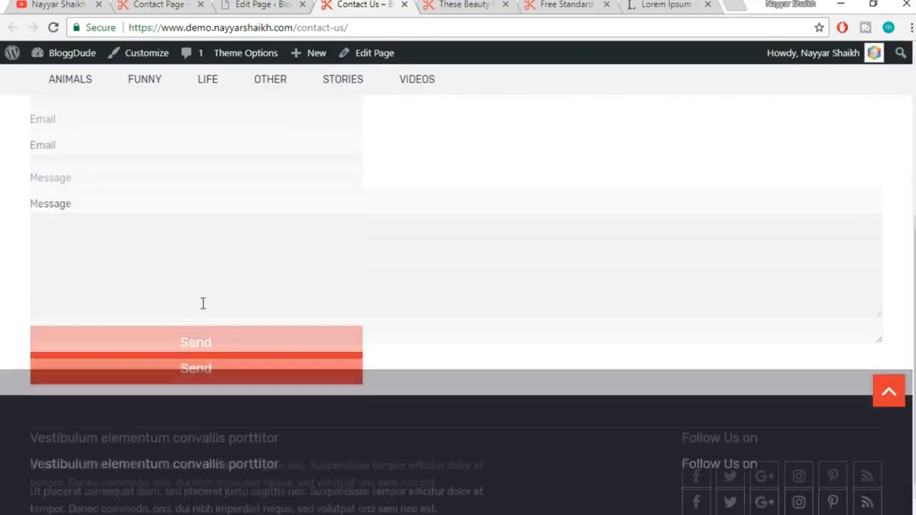
scroll(213, 336, up, 4)
scroll(213, 335, up, 1)
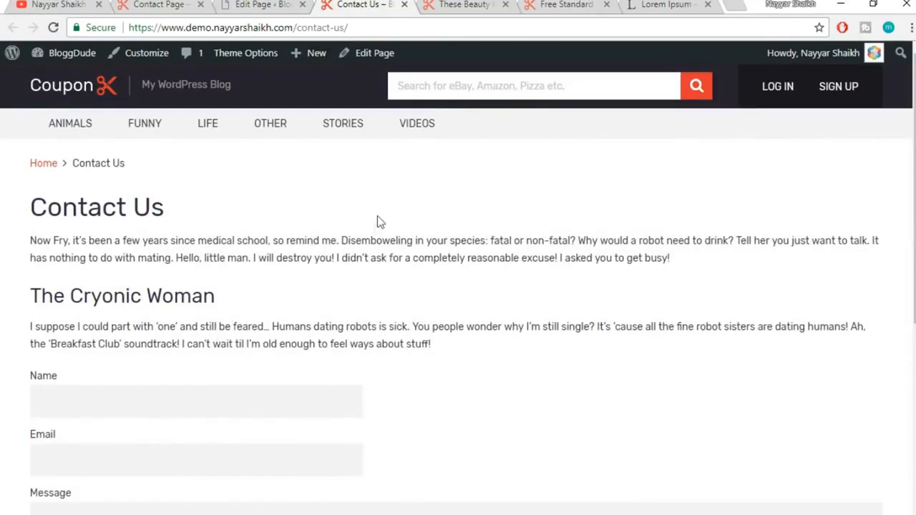
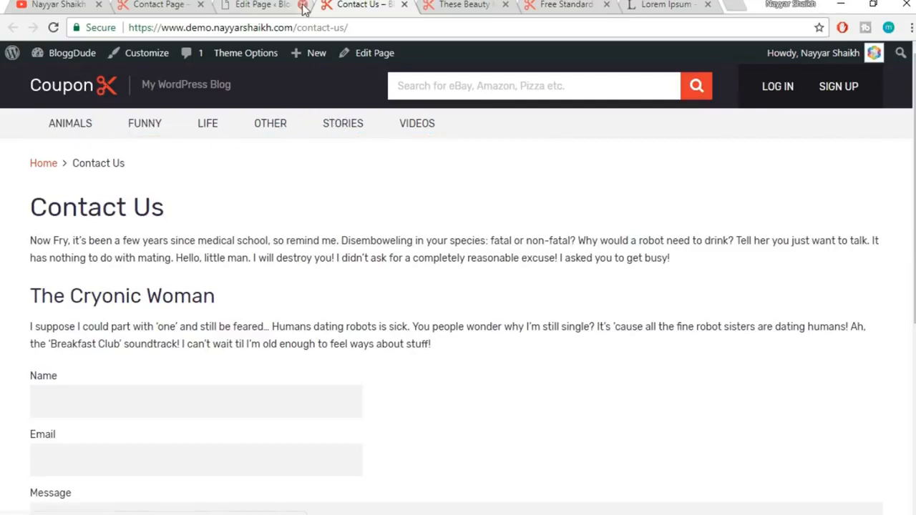
Compare the reference site's contact page, then open Appearance > Menus from the page editor
click(156, 3)
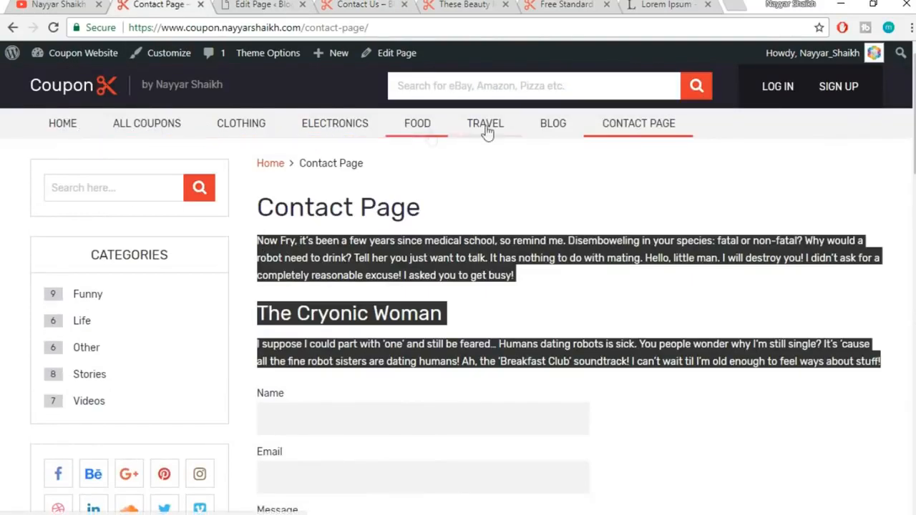
click(361, 5)
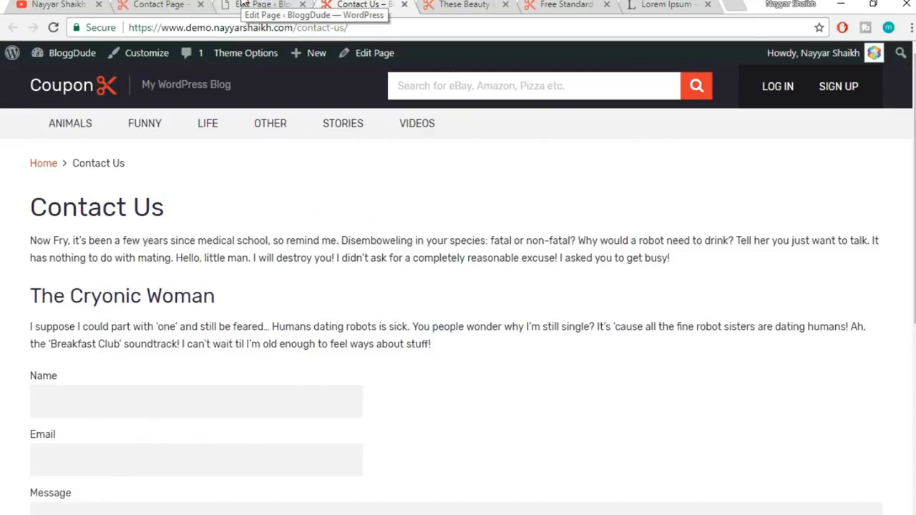
click(243, 4)
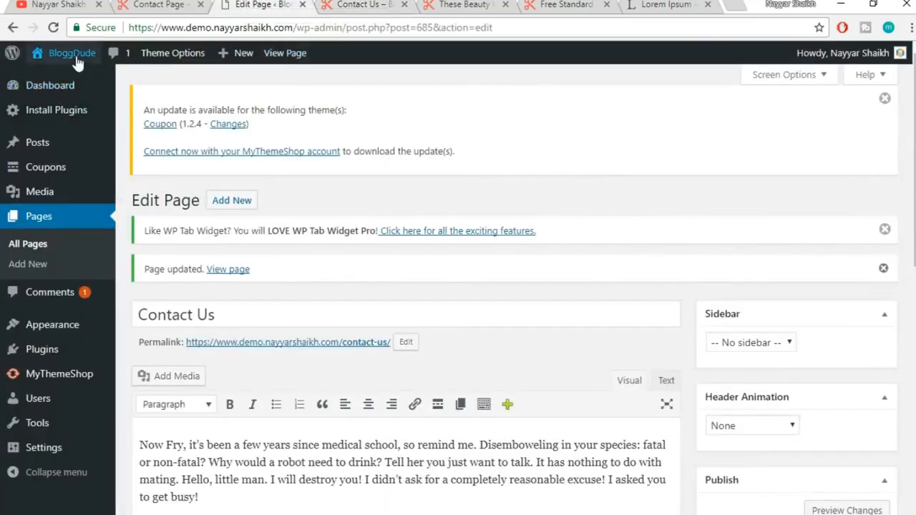
mouse_move(27, 331)
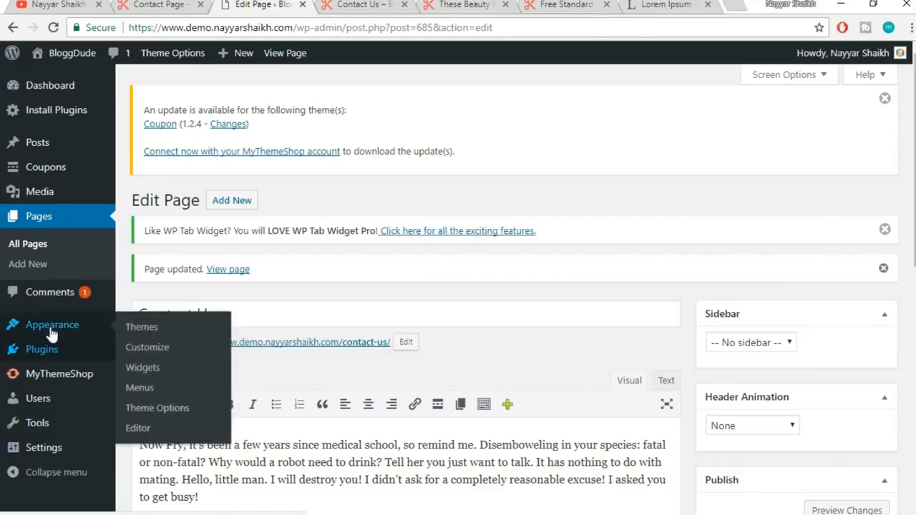
click(145, 392)
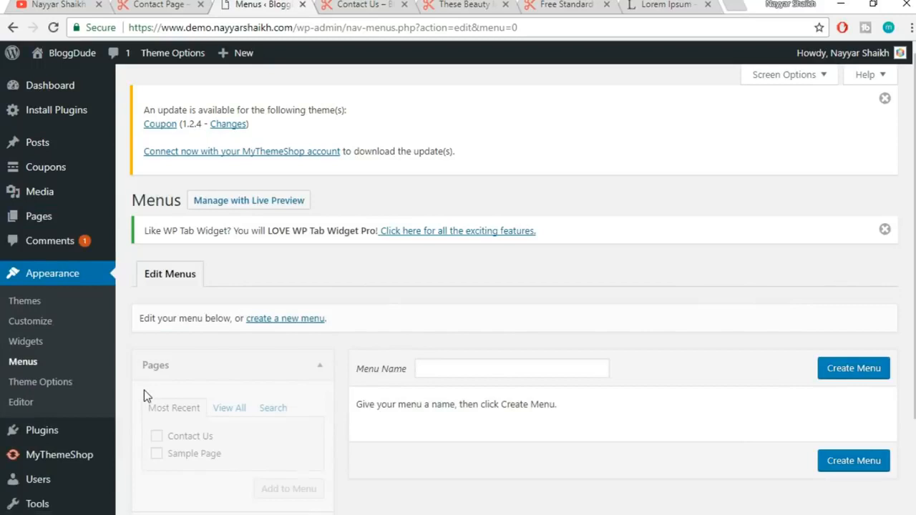
Enter 'Main Menu' as the menu name and create the menu
scroll(374, 344, down, 2)
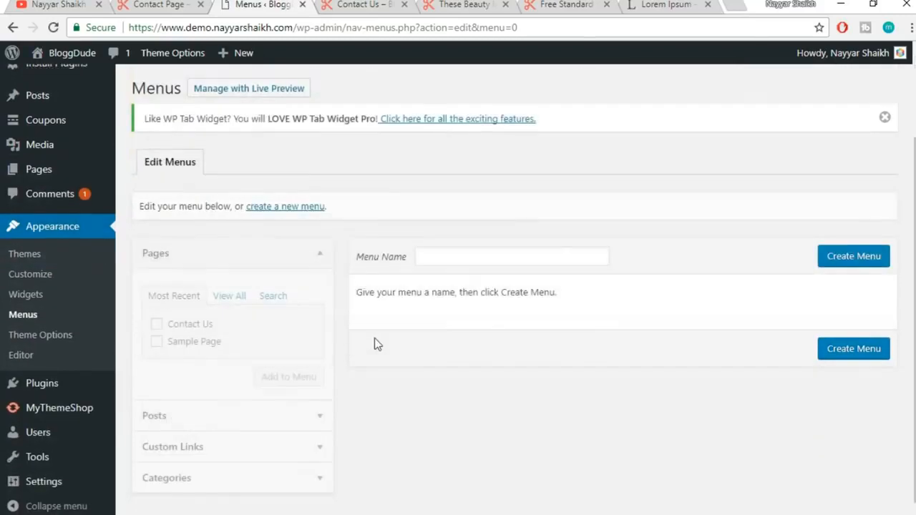
click(468, 241)
text(Main Menu)
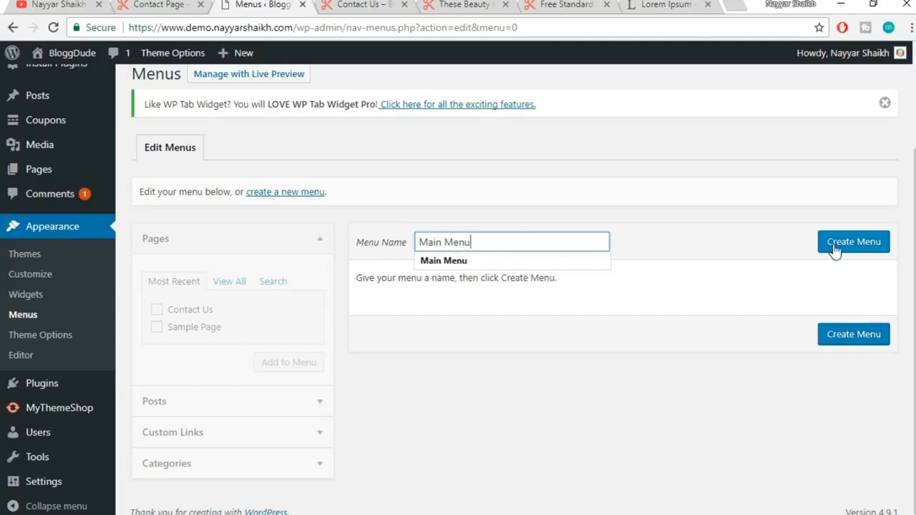
click(834, 244)
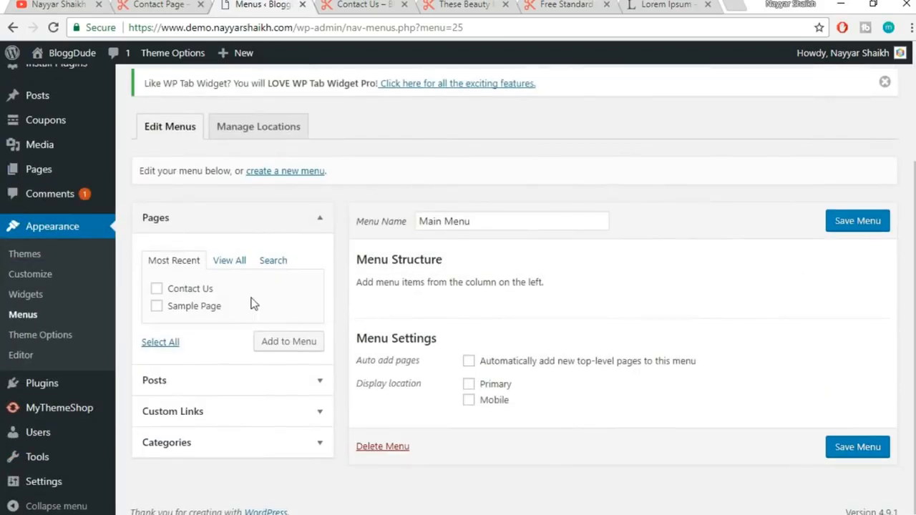
Add a 'Home' custom link using the reference coupon site's home URL
click(229, 414)
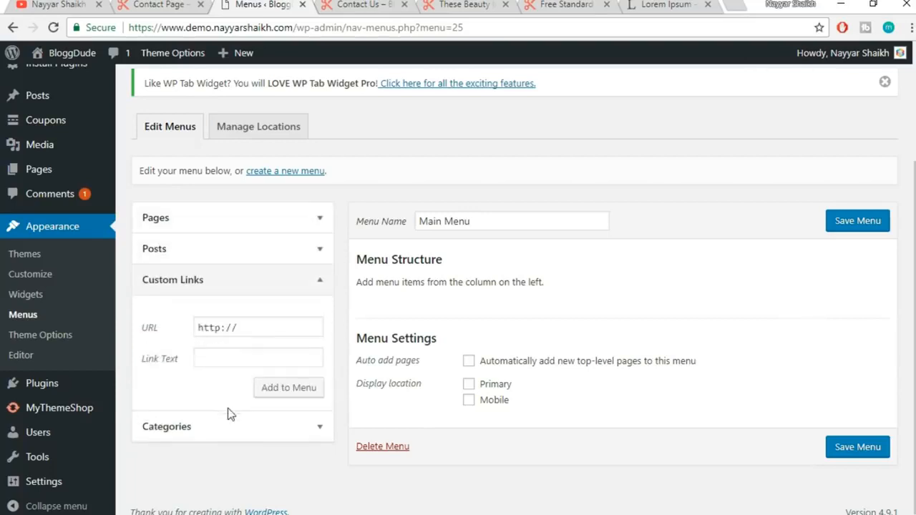
click(163, 3)
drag(307, 27, 94, 27)
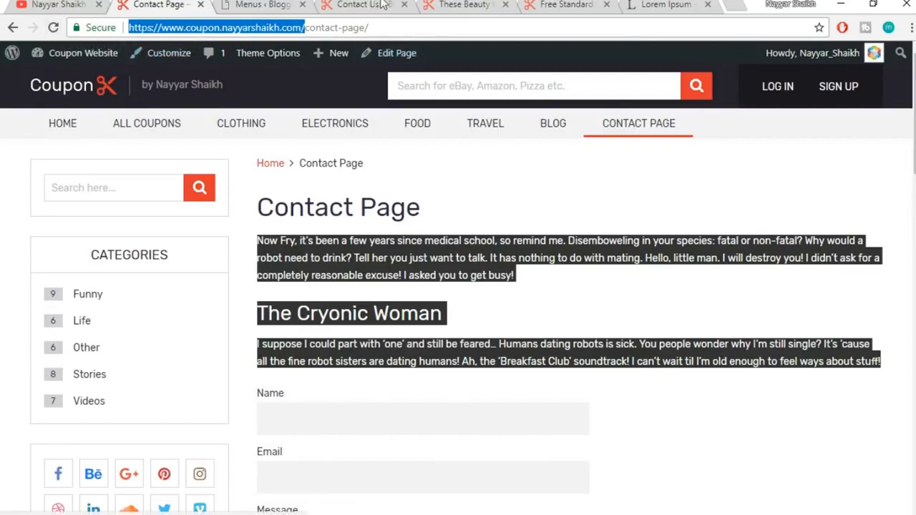
click(275, 4)
drag(276, 327, 115, 338)
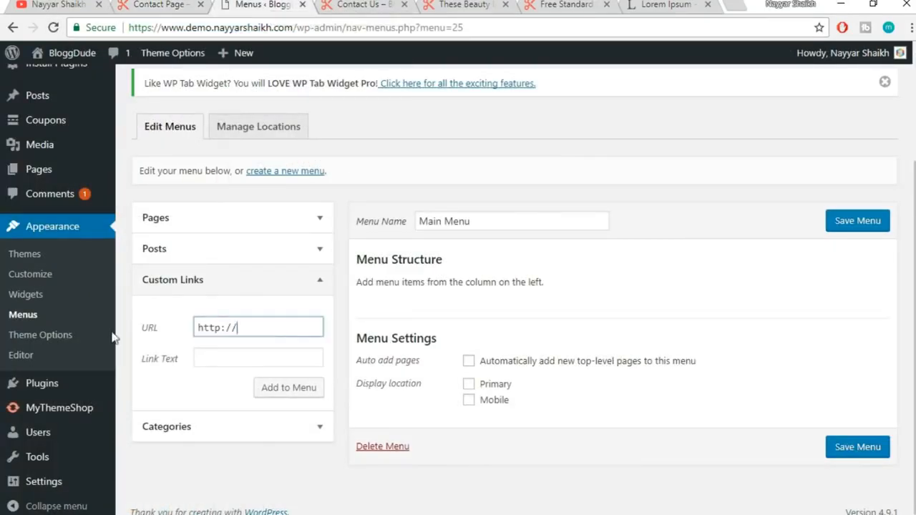
key(ctrl+v)
click(247, 359)
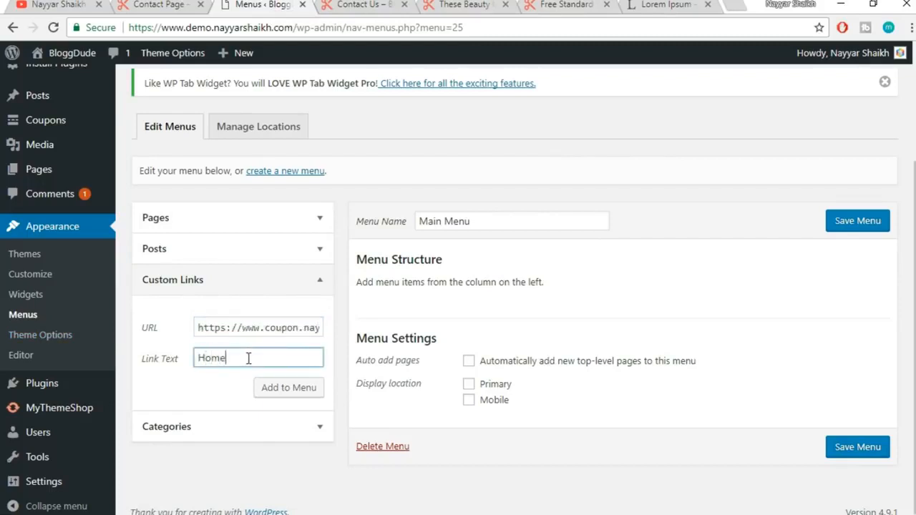
click(272, 390)
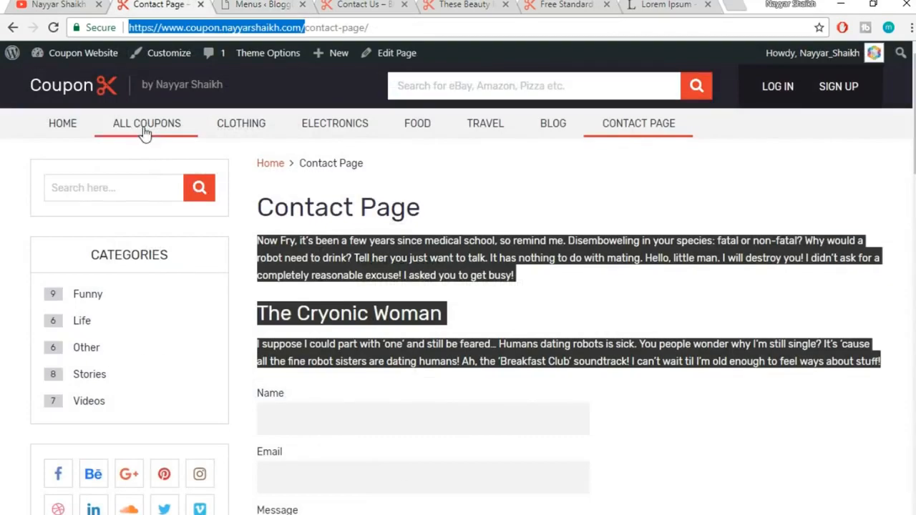
Add an 'All Coupons' custom link pointing to the site's /coupons URL
click(263, 5)
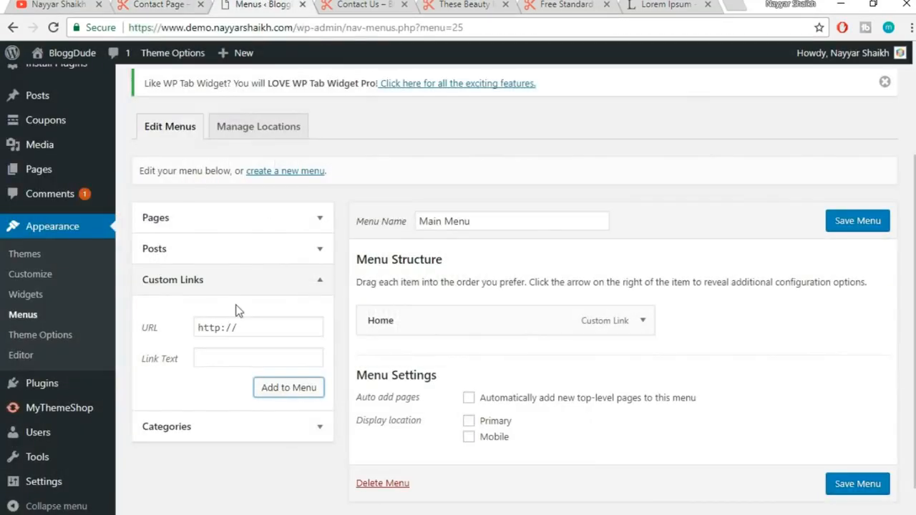
triple_click(254, 322)
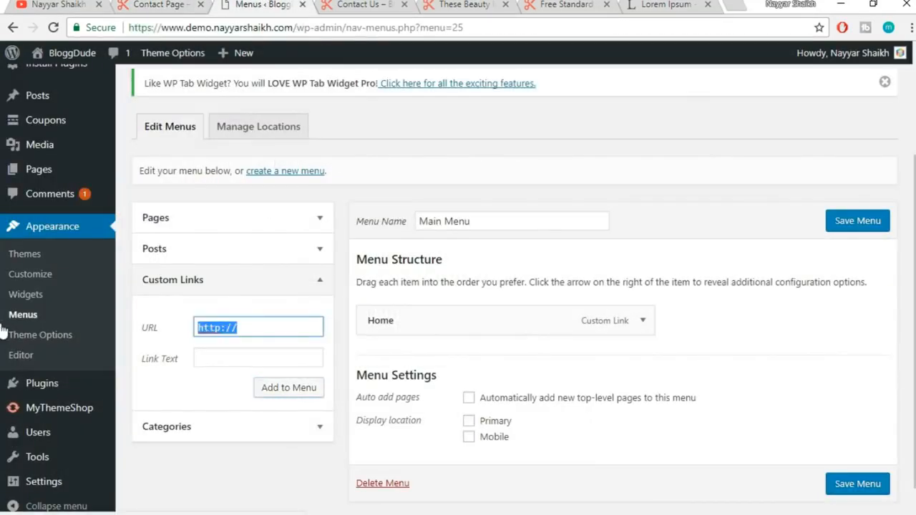
key(ctrl+v)
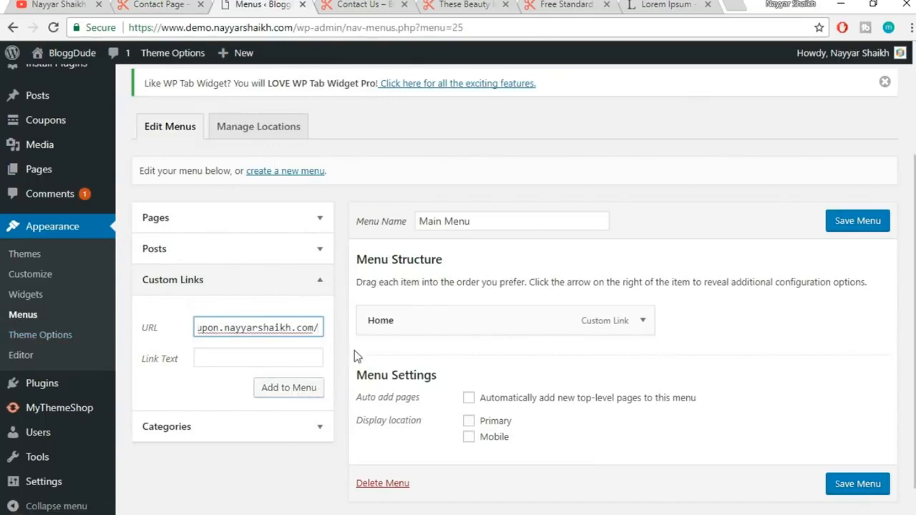
text(coup)
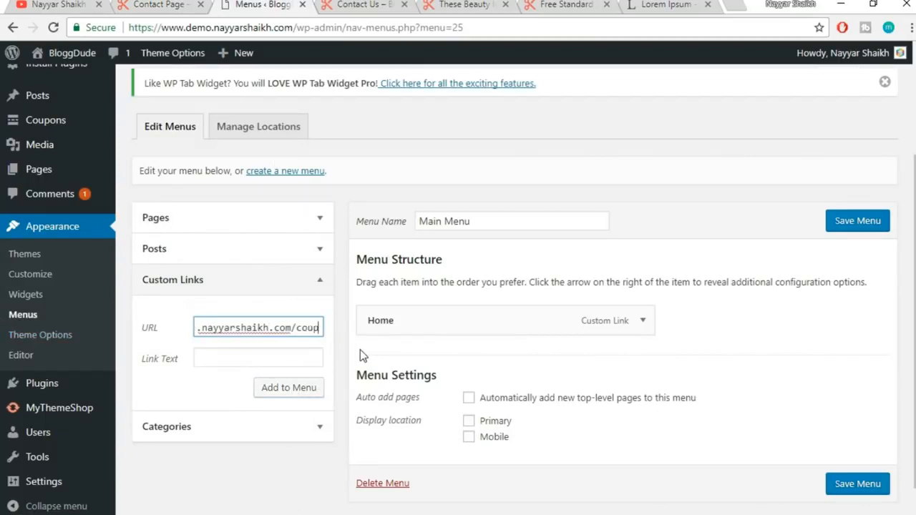
text(ons)
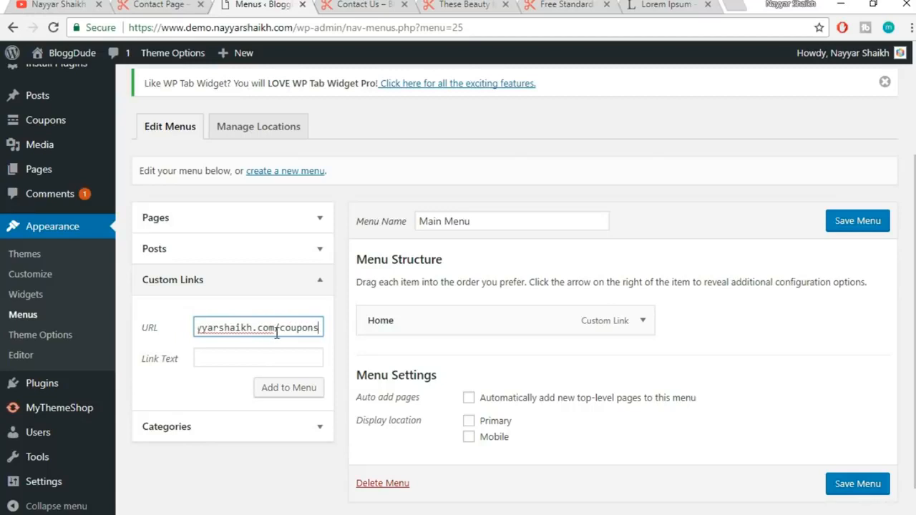
drag(296, 330, 342, 327)
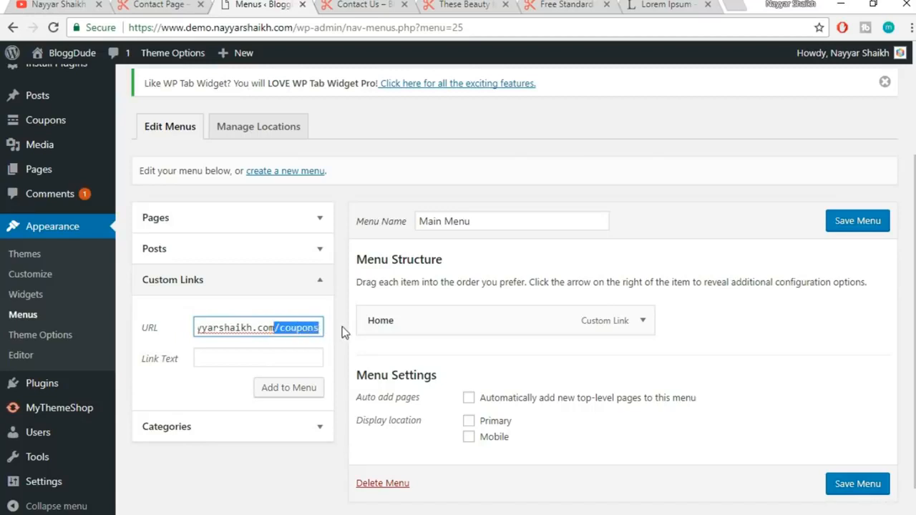
click(269, 358)
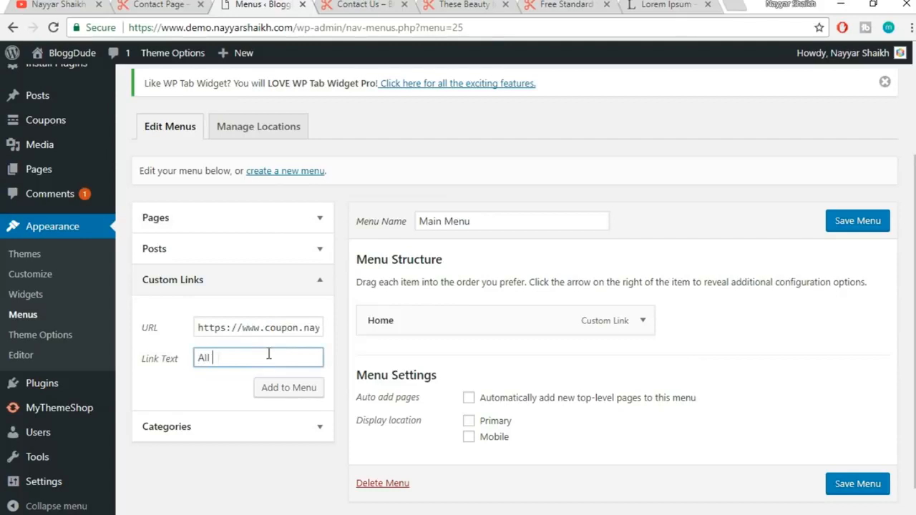
click(283, 388)
click(177, 5)
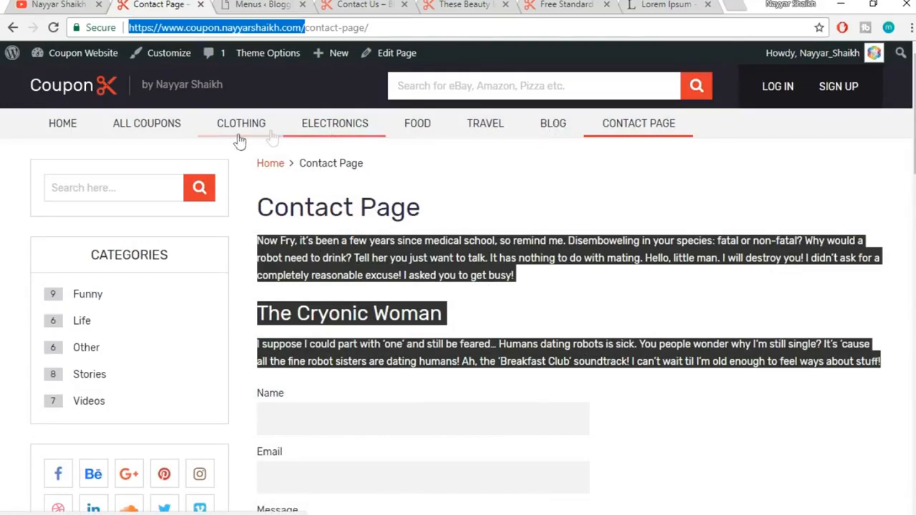
click(300, 3)
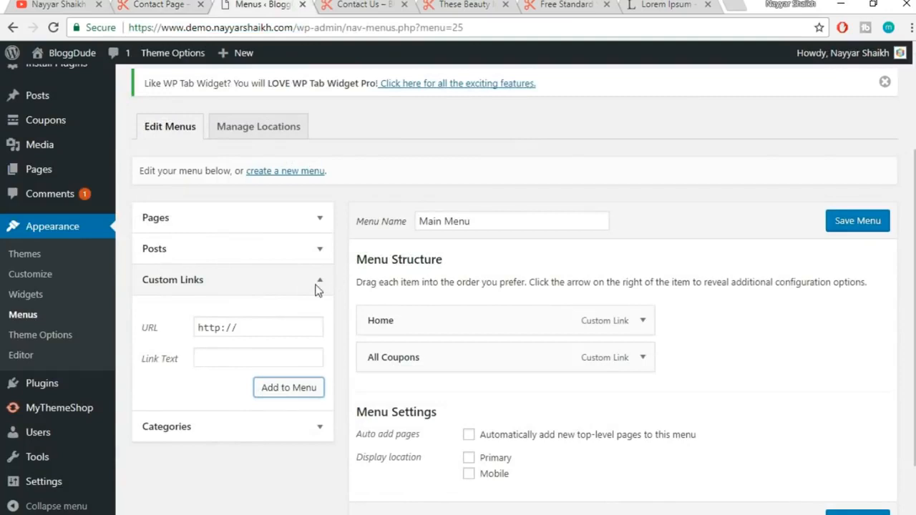
Open the coupon categories list in a new tab and copy the Clothing category link
click(309, 430)
scroll(281, 415, down, 1)
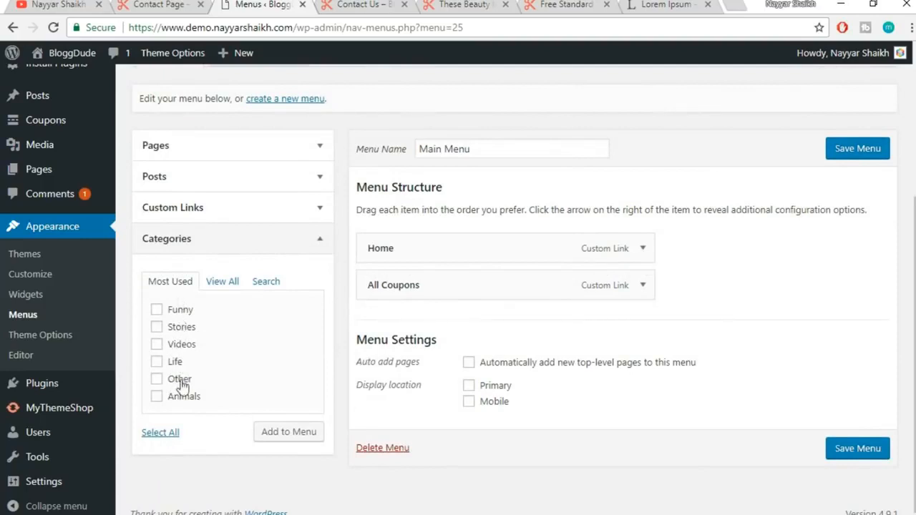
click(306, 236)
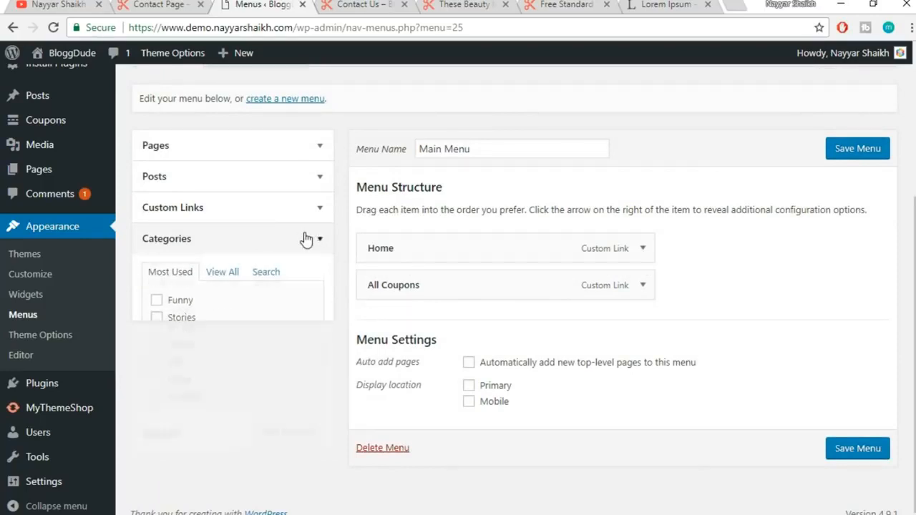
click(299, 213)
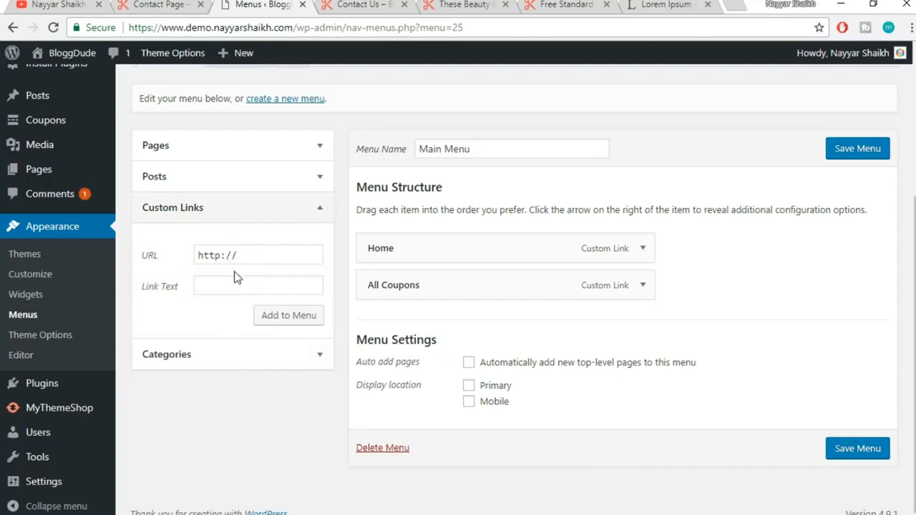
scroll(271, 298, up, 1)
mouse_move(48, 172)
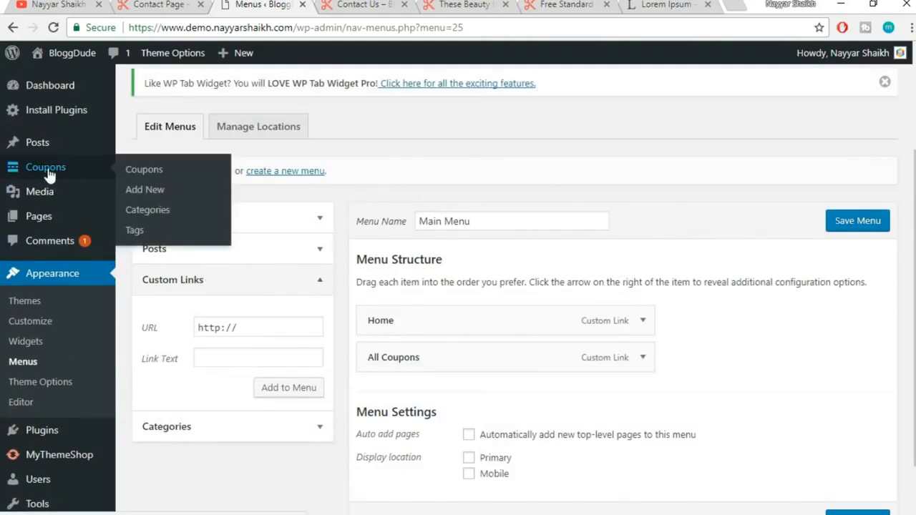
right_click(154, 214)
click(172, 222)
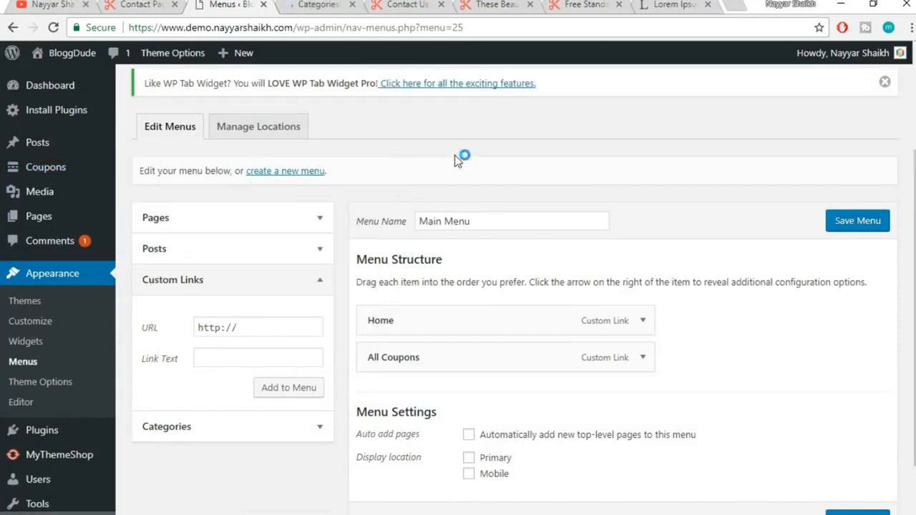
click(318, 5)
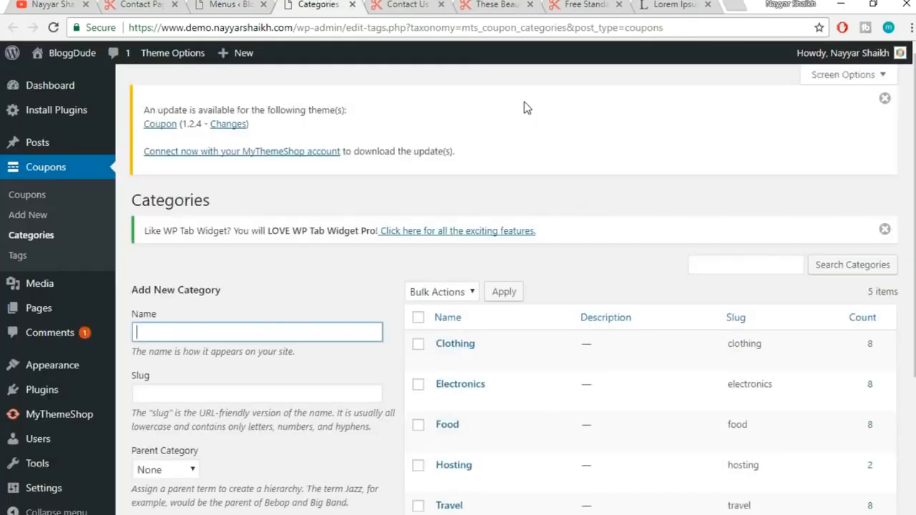
scroll(580, 205, down, 2)
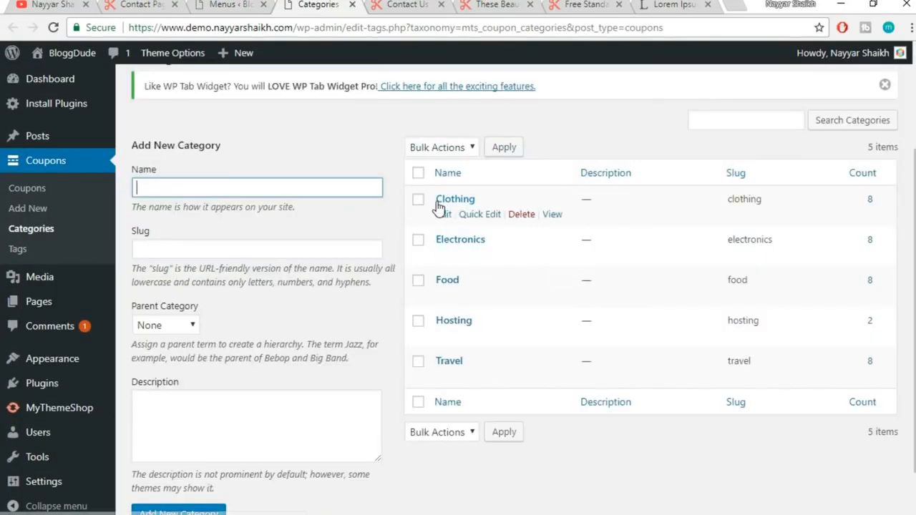
right_click(555, 220)
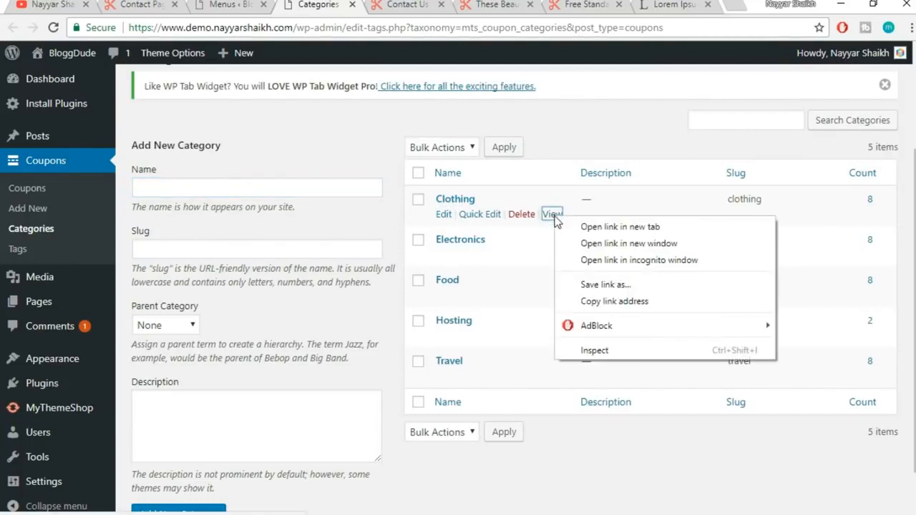
click(642, 303)
Add a 'Clothing' custom link with the copied category URL to Main Menu
click(229, 5)
click(297, 329)
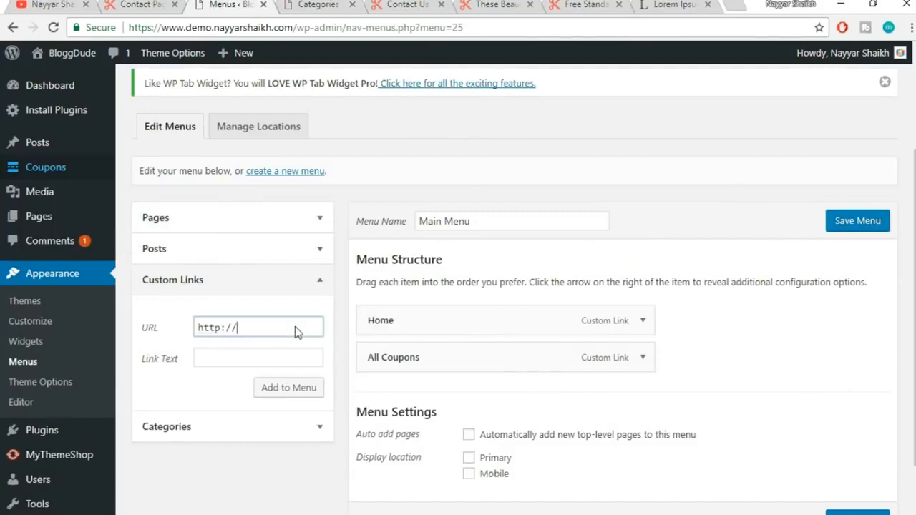
key(ctrl+a)
key(ctrl+v)
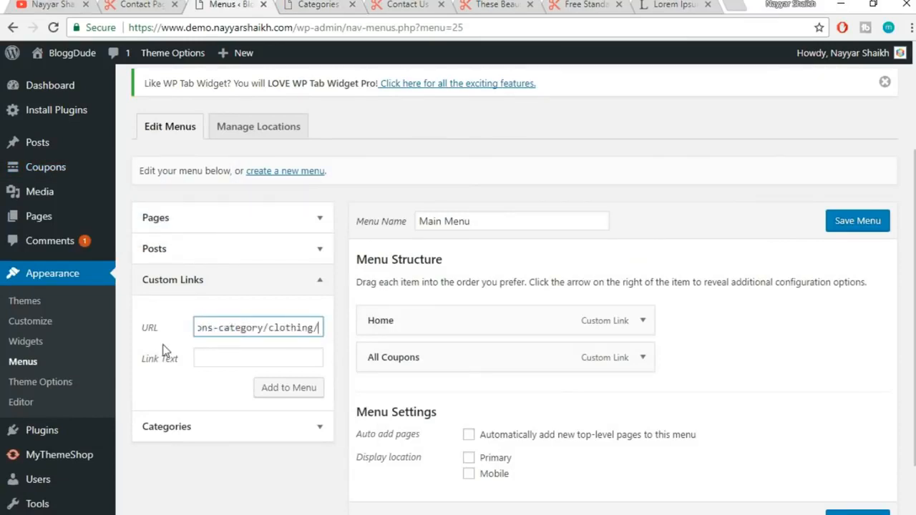
click(220, 360)
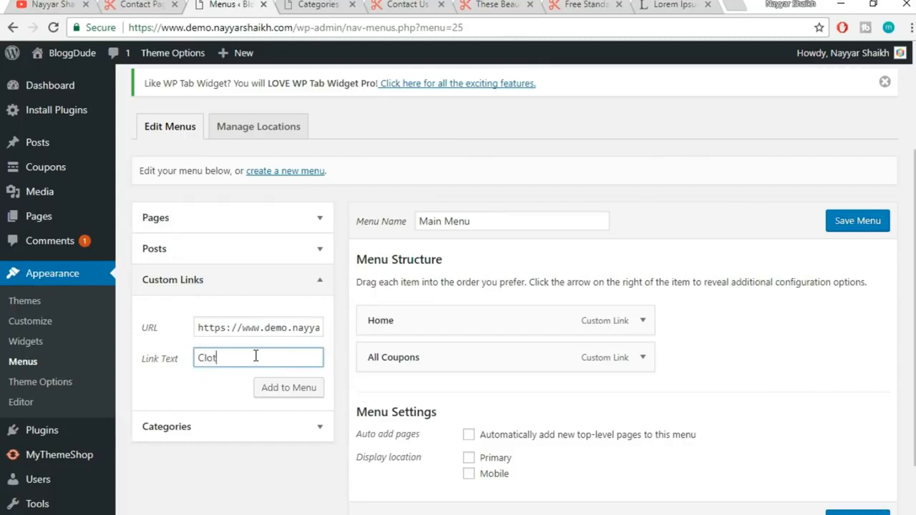
click(287, 393)
Copy the Electronics category link and add it as an 'Electronics' custom link
click(140, 5)
click(315, 5)
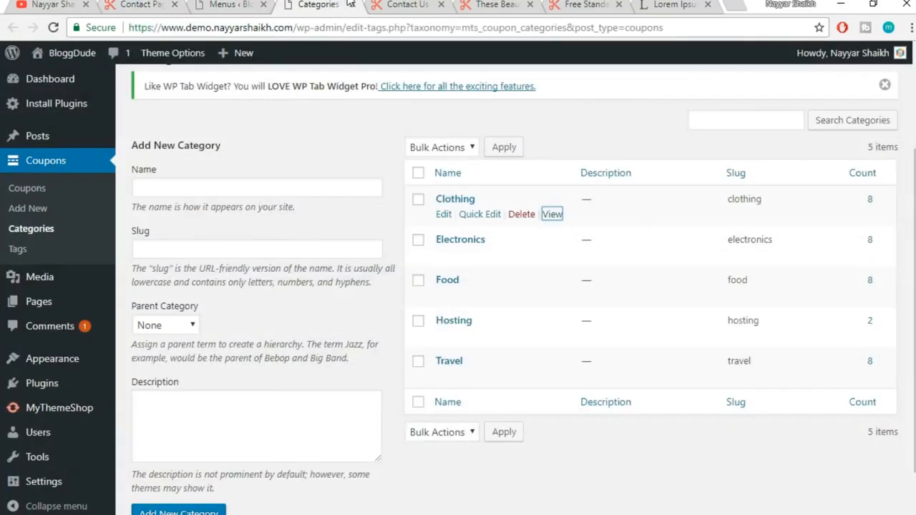
right_click(554, 258)
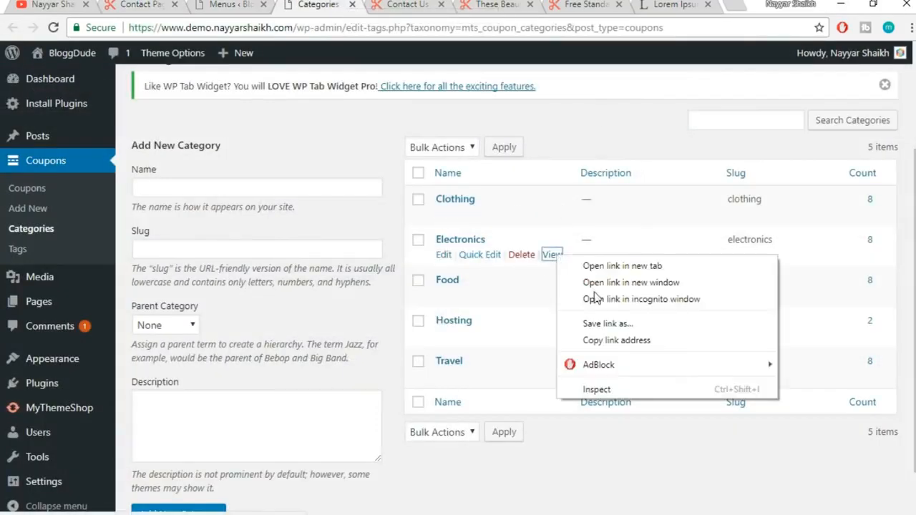
click(610, 342)
click(229, 5)
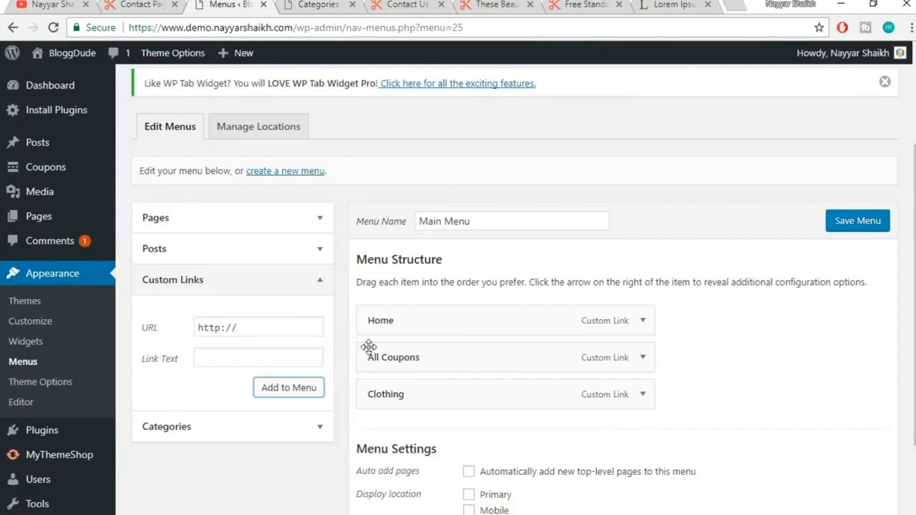
triple_click(246, 326)
key(ctrl+v)
click(252, 358)
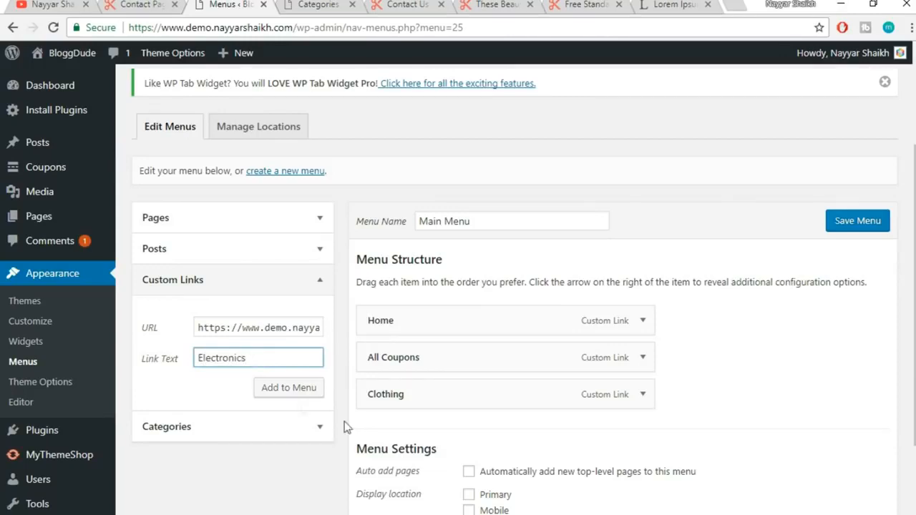
click(294, 393)
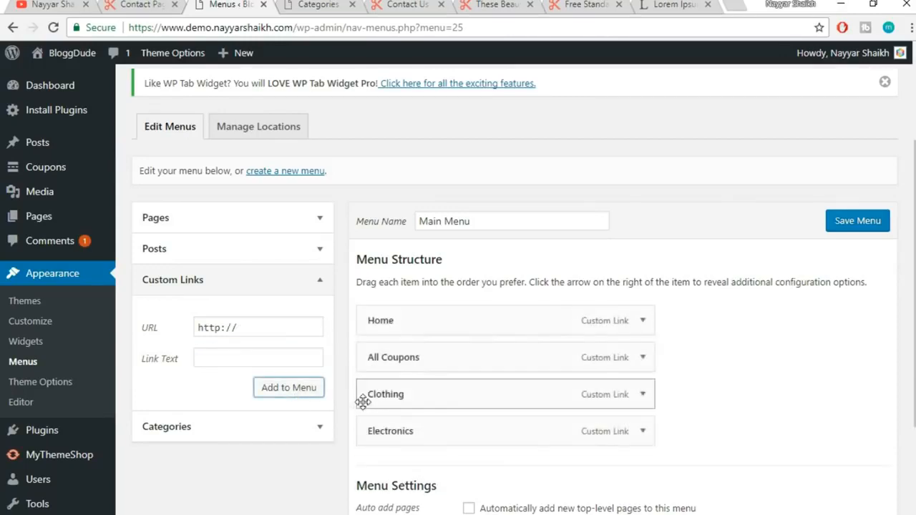
Close the categories tab and compare the reference and demo Contact Us pages
click(352, 4)
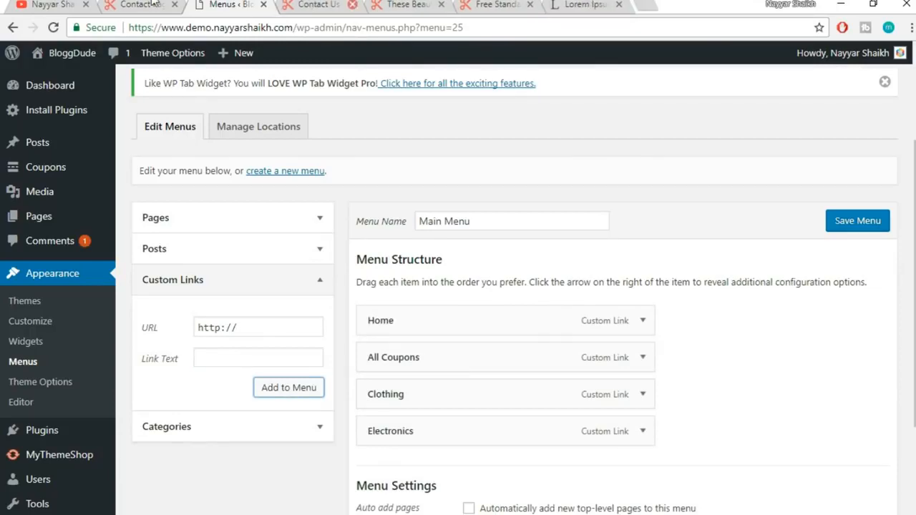
click(153, 4)
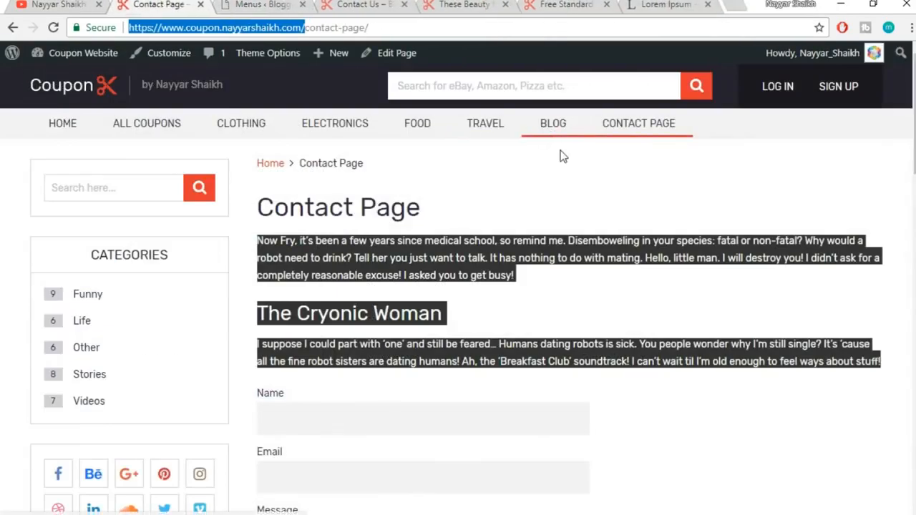
click(563, 152)
click(272, 4)
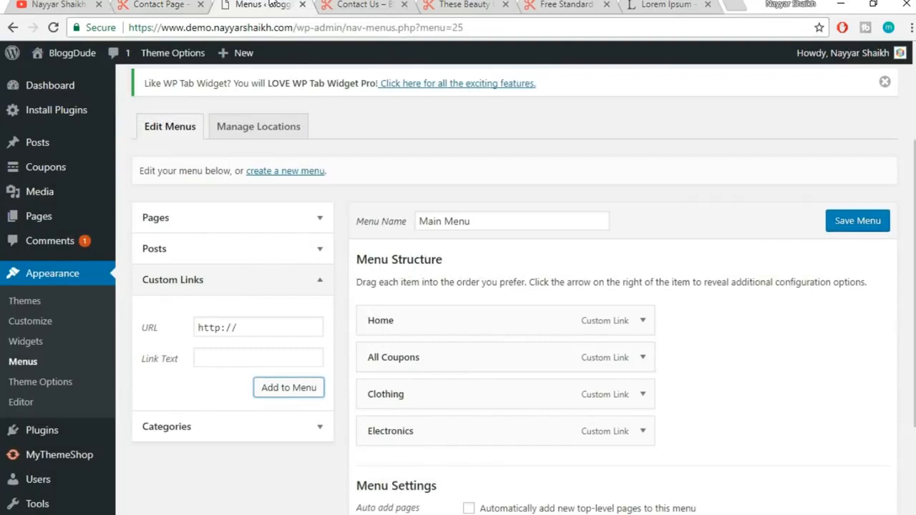
click(157, 5)
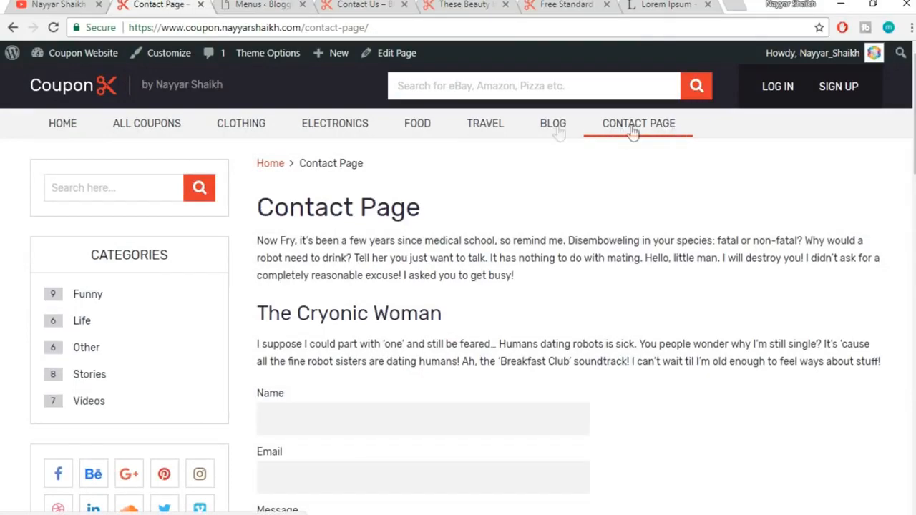
click(275, 4)
click(361, 4)
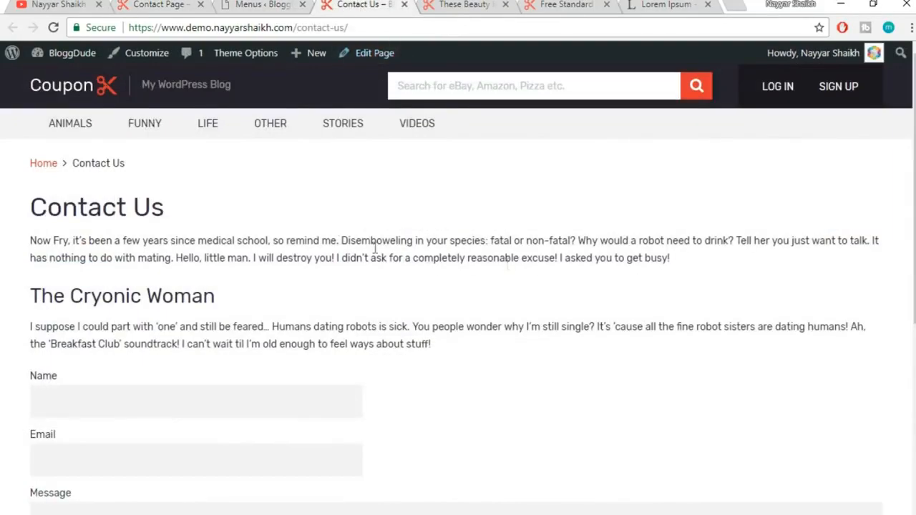
click(424, 32)
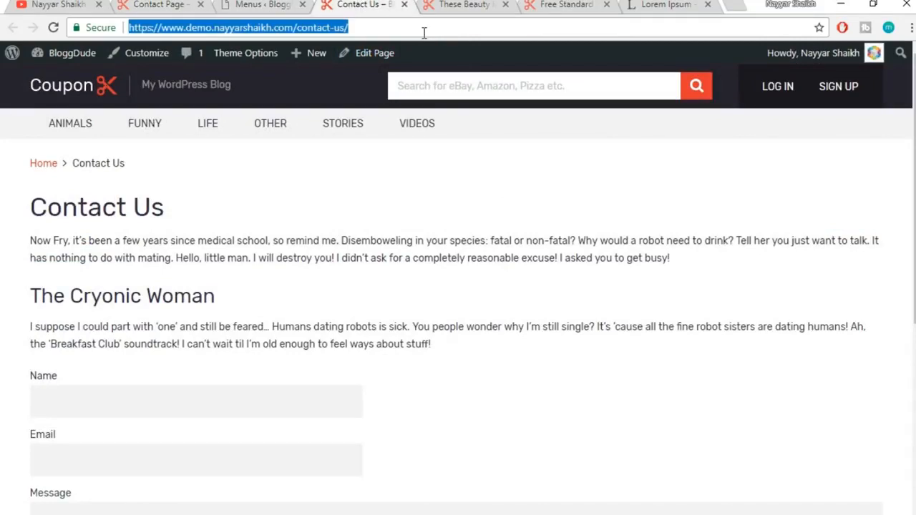
Add the Contact Us page to Main Menu, tick the Primary location, and save
click(283, 4)
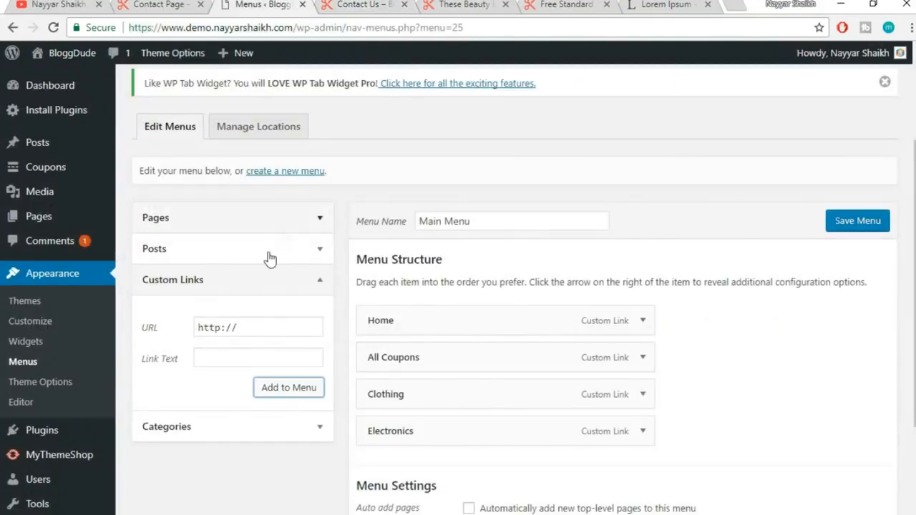
click(207, 219)
click(192, 289)
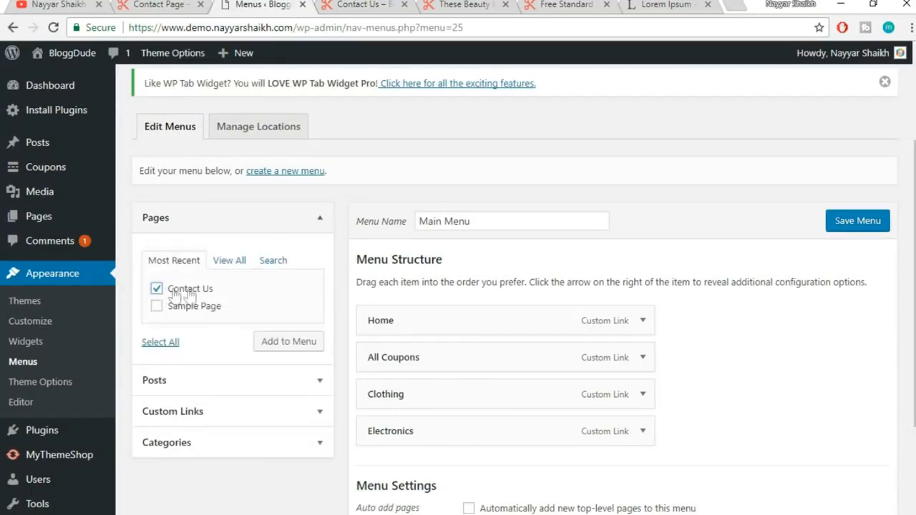
click(307, 347)
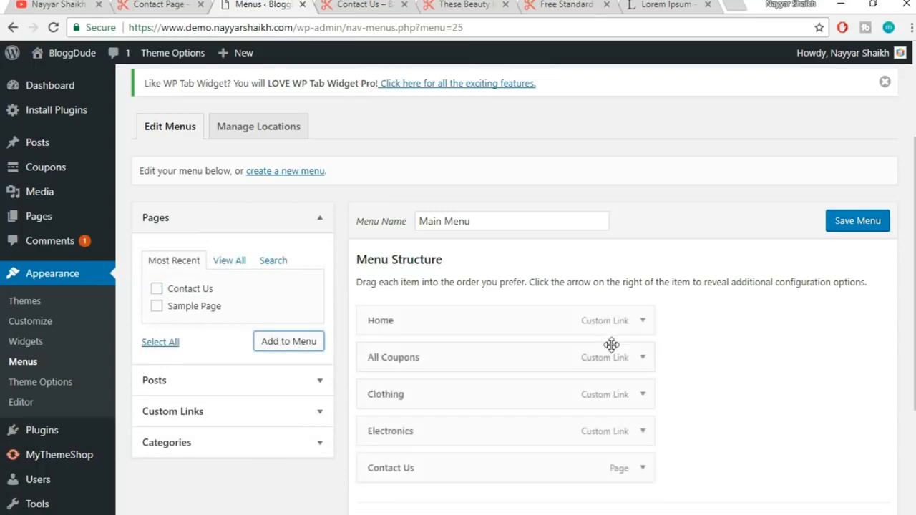
scroll(595, 419, down, 2)
scroll(657, 397, down, 2)
scroll(654, 400, up, 3)
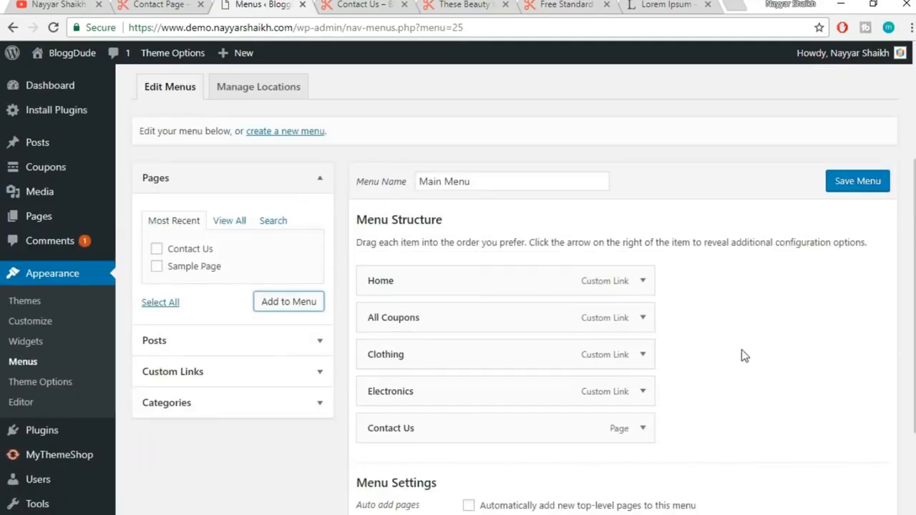
scroll(741, 350, down, 2)
click(484, 391)
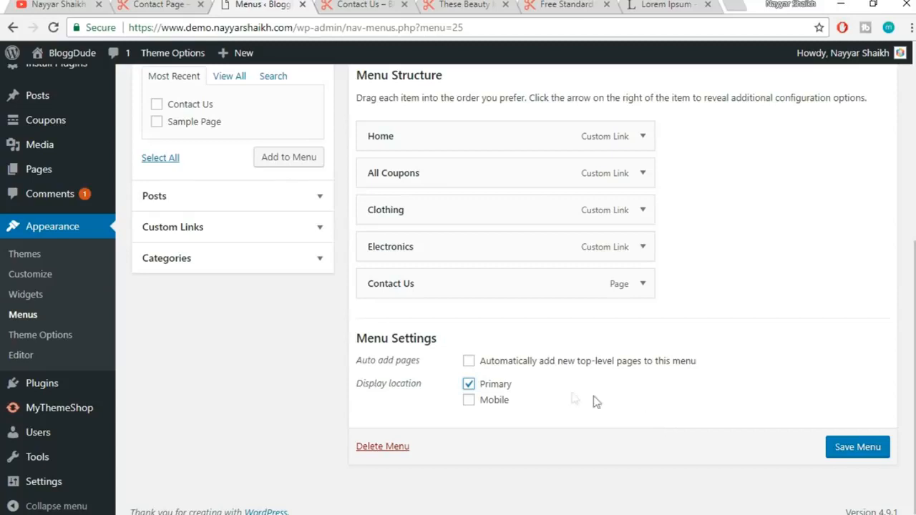
click(859, 448)
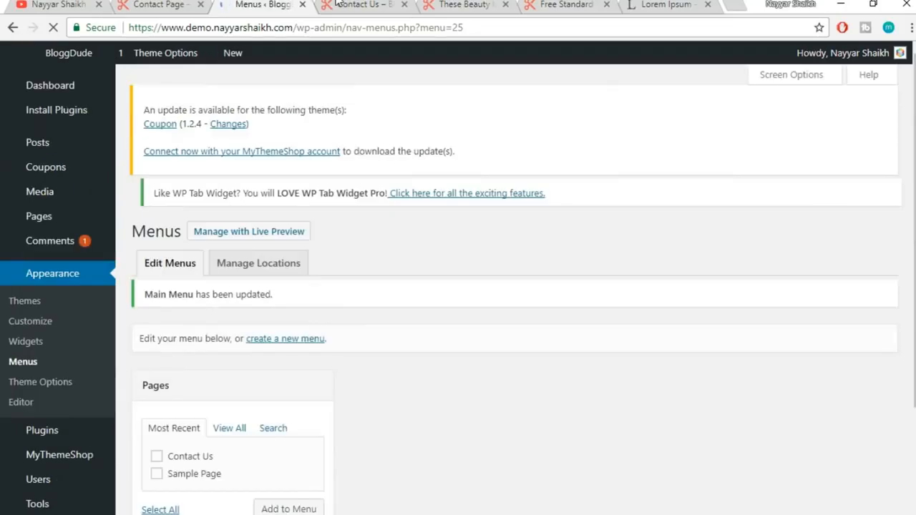
Preview the demo site's home and Animals category pages to check the new header menu
click(369, 6)
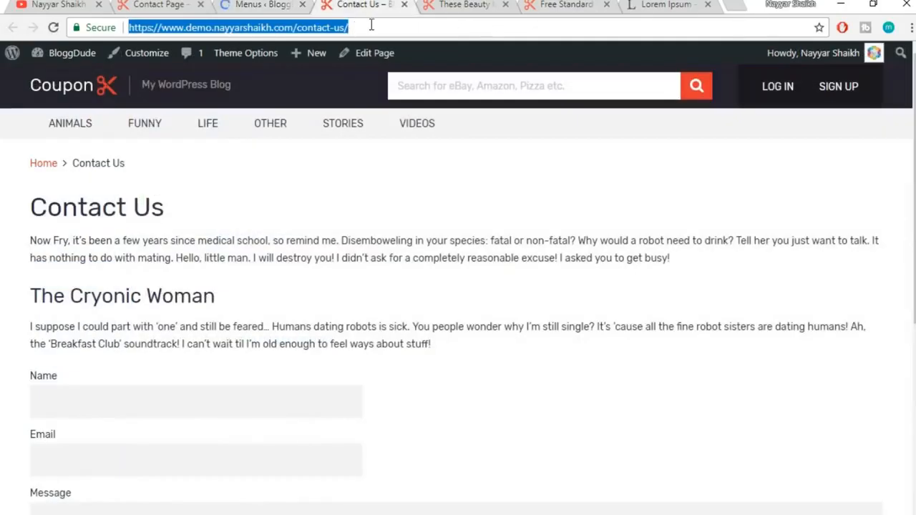
click(100, 91)
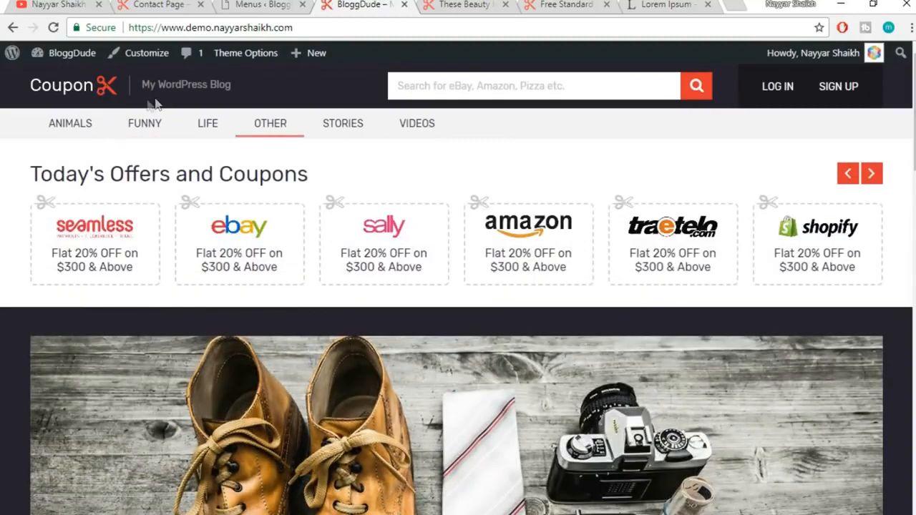
click(51, 125)
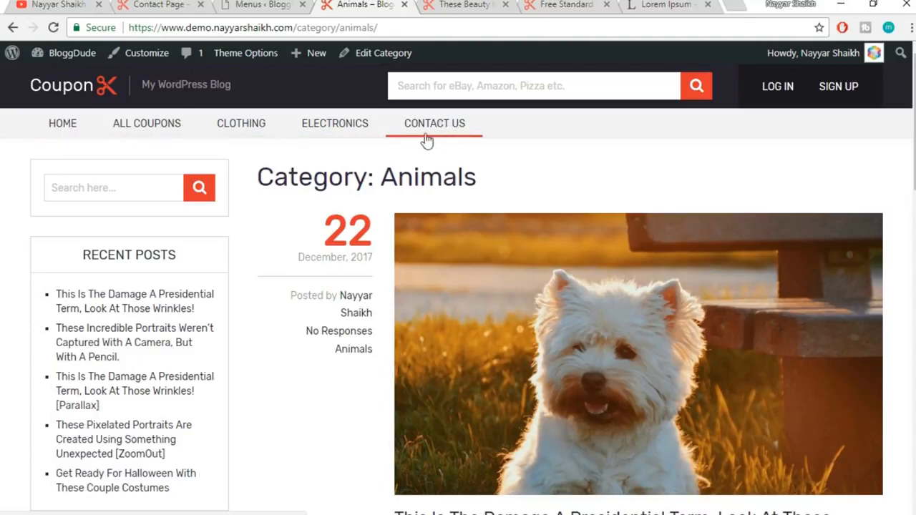
click(249, 5)
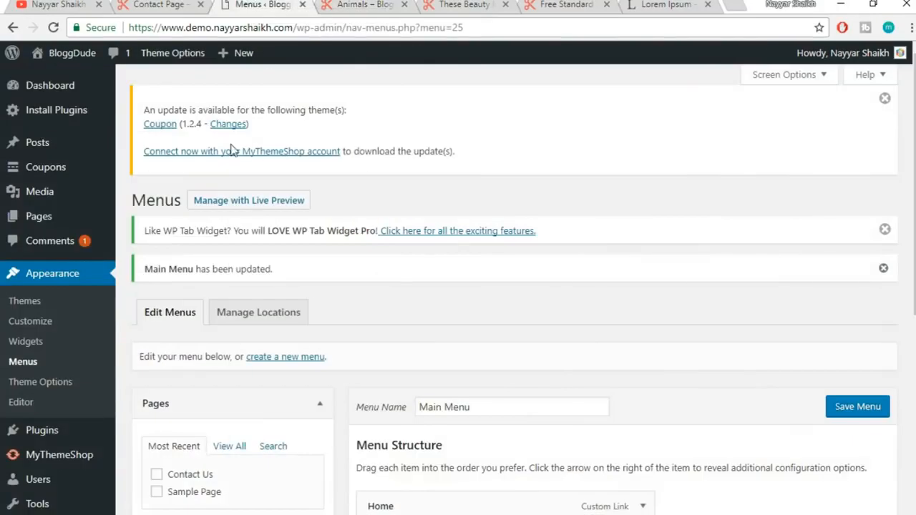
Create a new page titled 'Blog' in a separate tab and publish it at /blog/
mouse_move(52, 223)
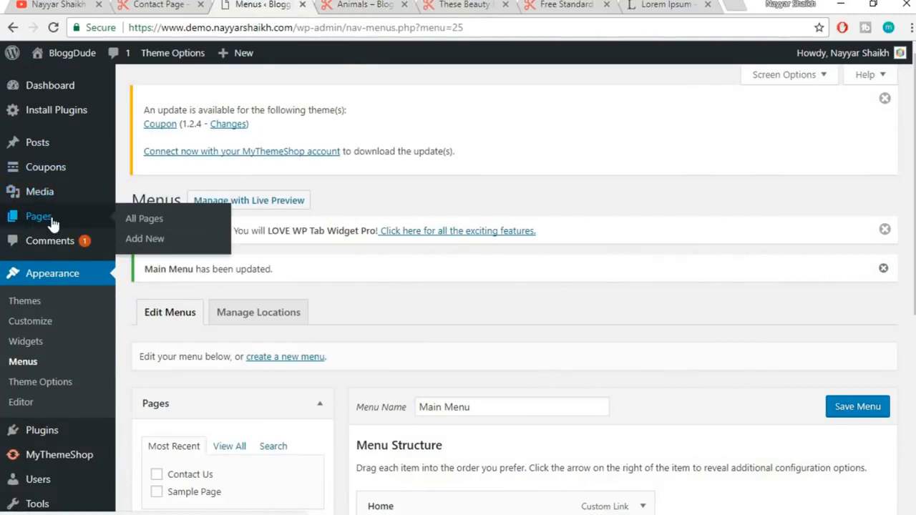
right_click(163, 248)
click(182, 256)
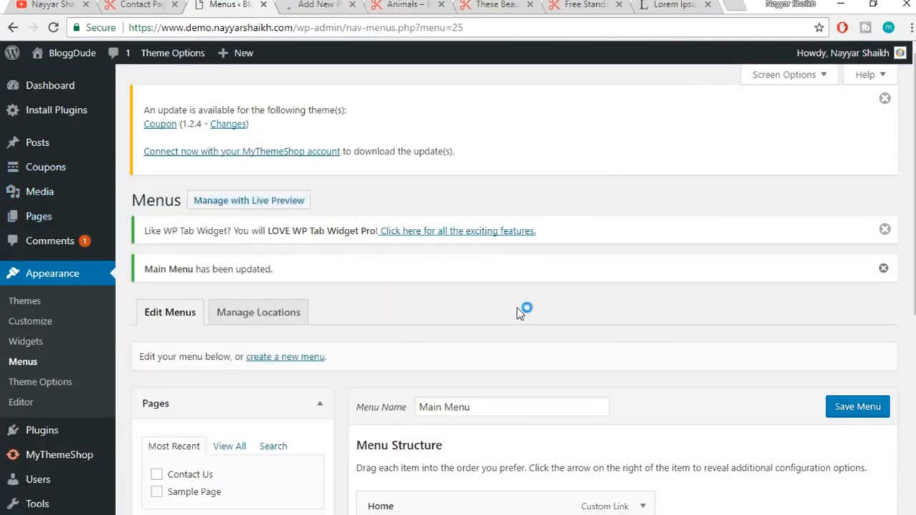
scroll(517, 308, down, 3)
scroll(531, 471, up, 3)
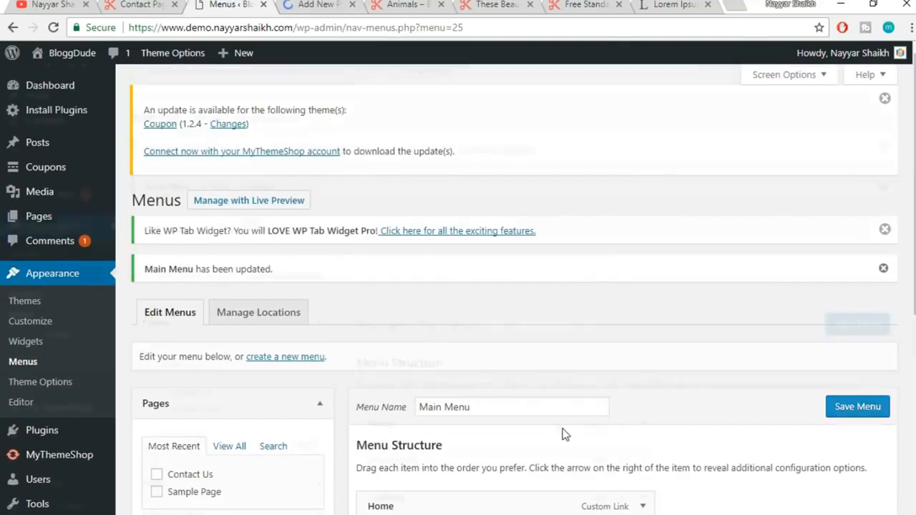
scroll(562, 434, down, 3)
click(316, 4)
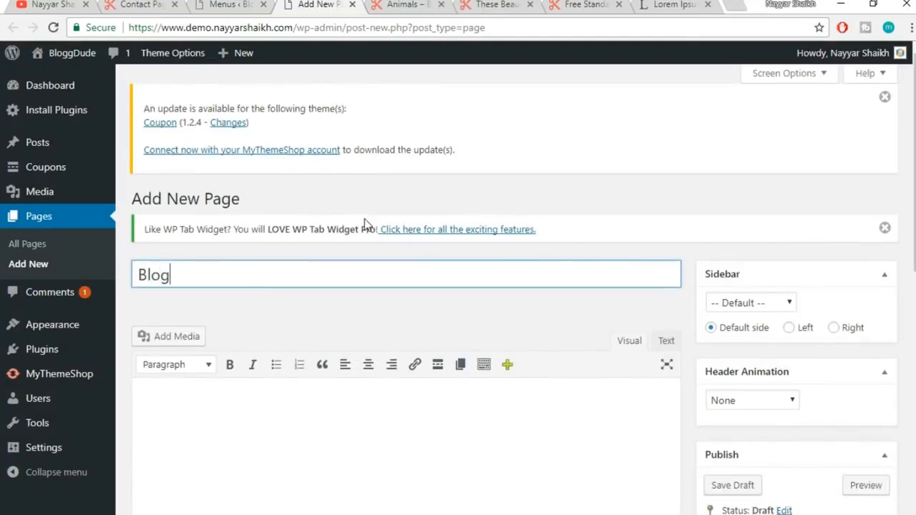
scroll(364, 219, down, 3)
click(871, 376)
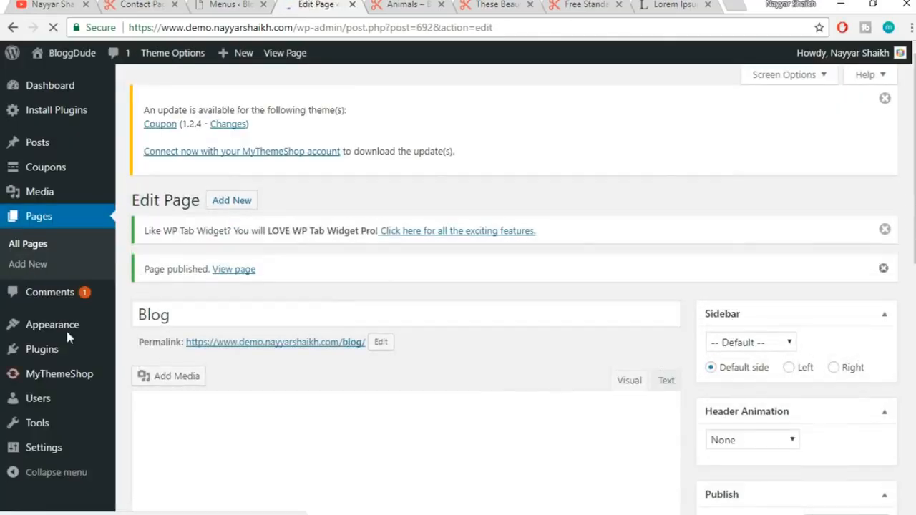
In Reading settings, choose a static homepage with Blog as the posts page and save
mouse_move(55, 456)
scroll(55, 456, down, 1)
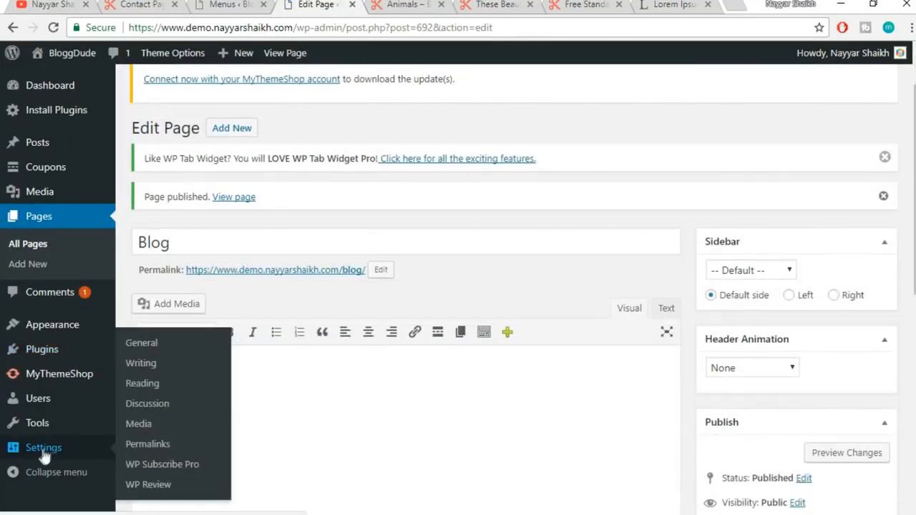
click(44, 459)
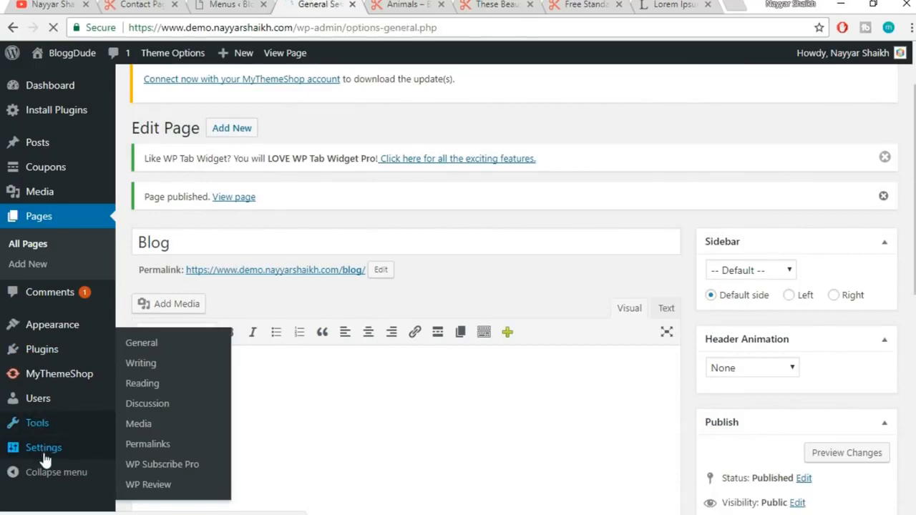
scroll(557, 334, down, 3)
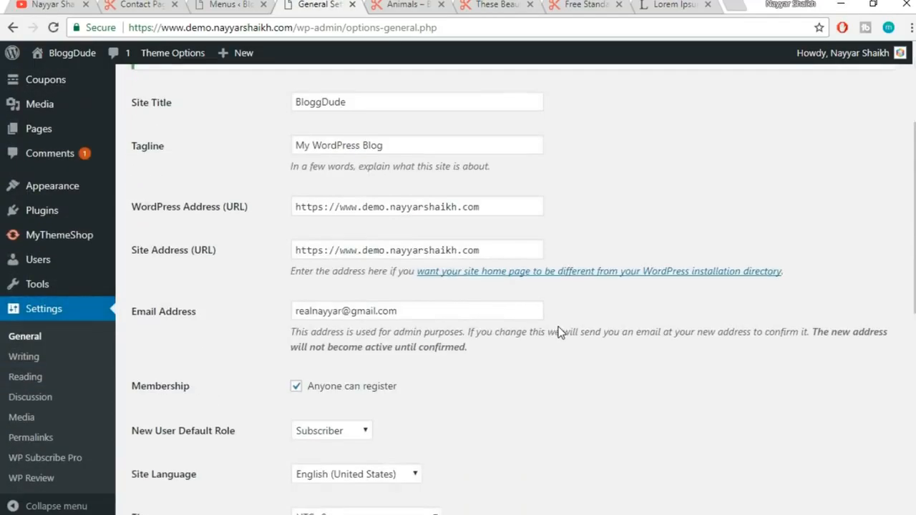
scroll(559, 332, down, 6)
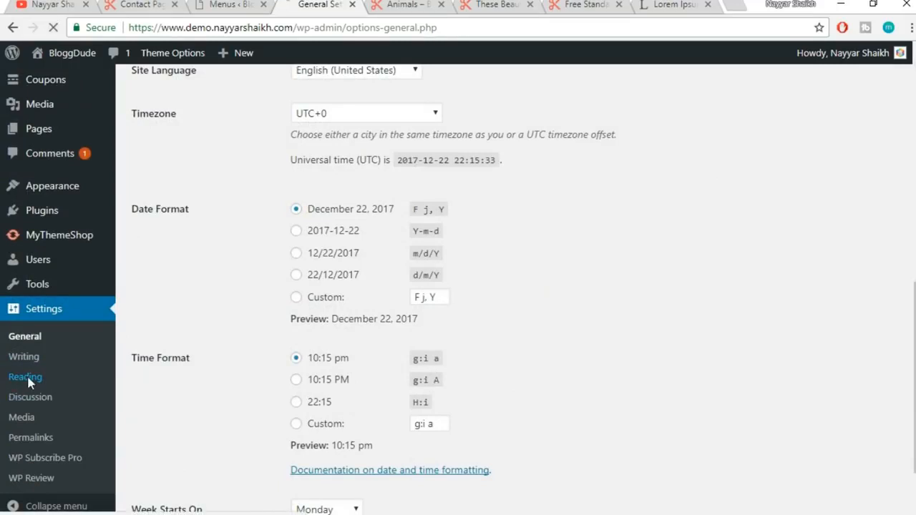
scroll(499, 267, down, 2)
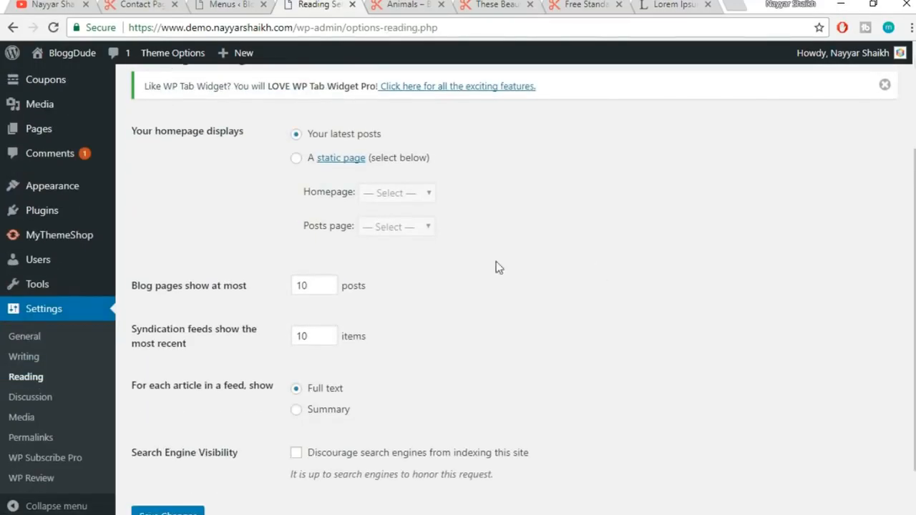
click(296, 159)
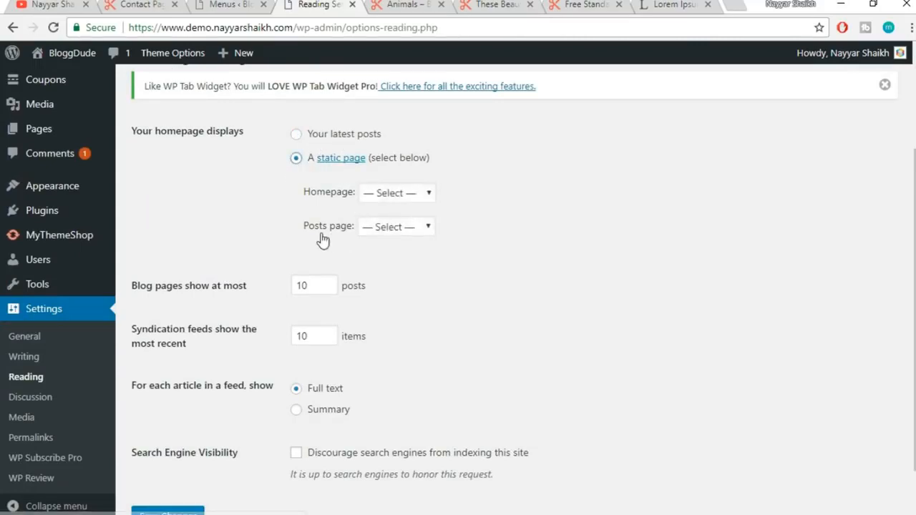
click(381, 236)
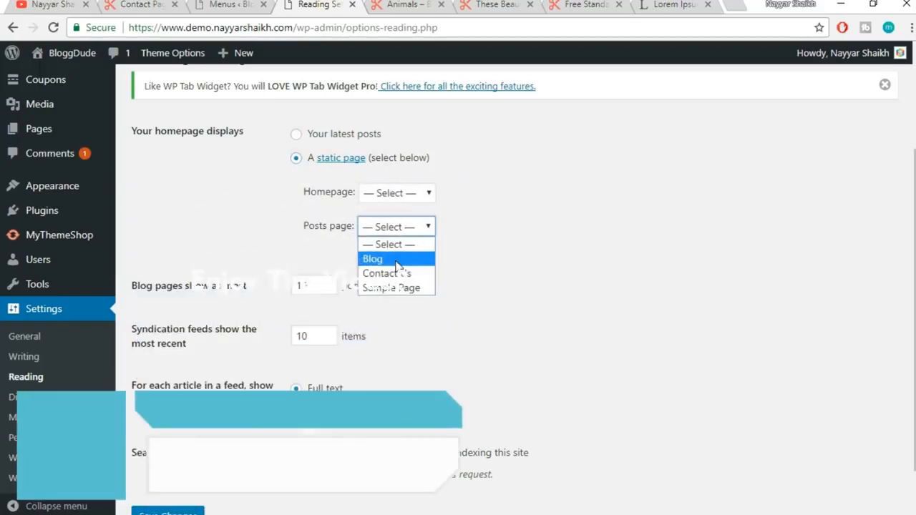
click(398, 259)
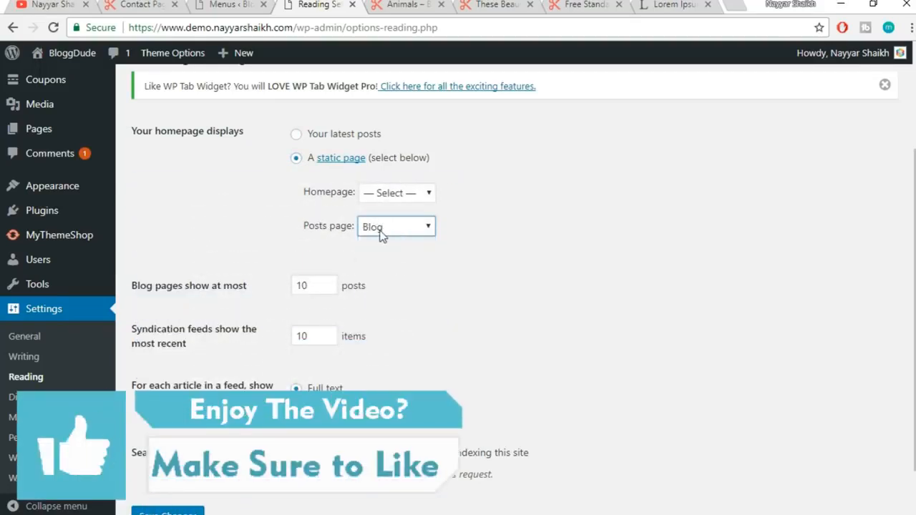
scroll(450, 228, down, 2)
click(154, 452)
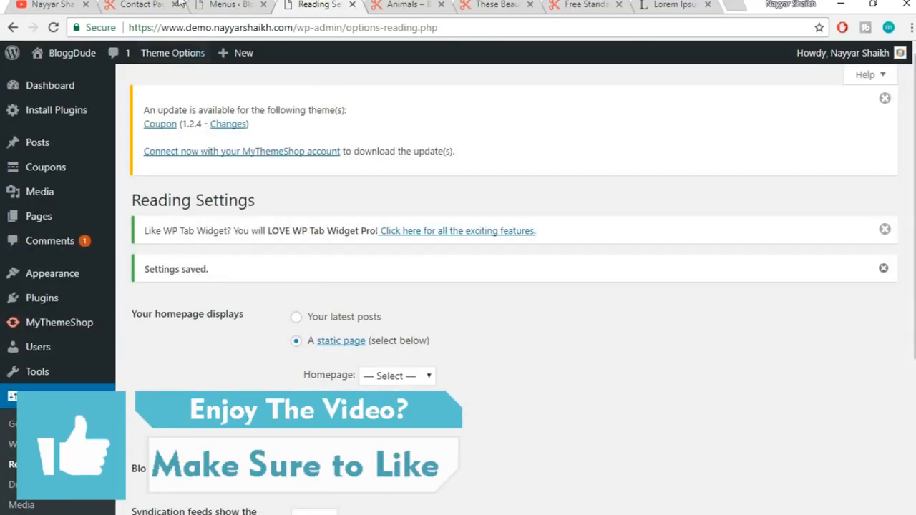
click(236, 3)
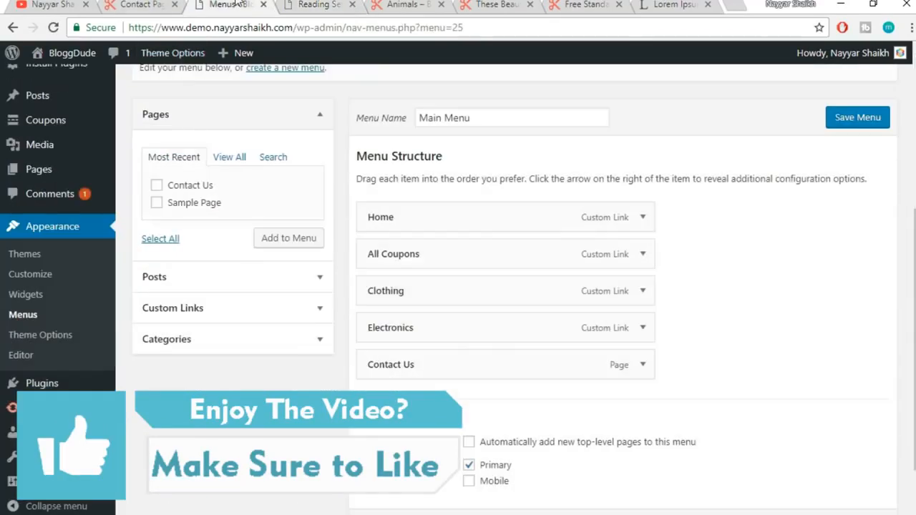
Add Blog to Main Menu between Electronics and Contact Us and save the menu
click(376, 28)
key(Return)
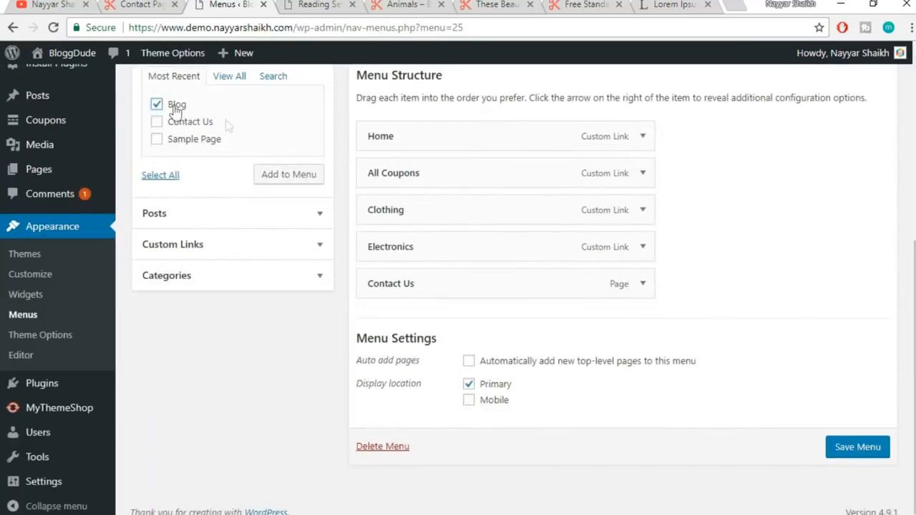
click(292, 180)
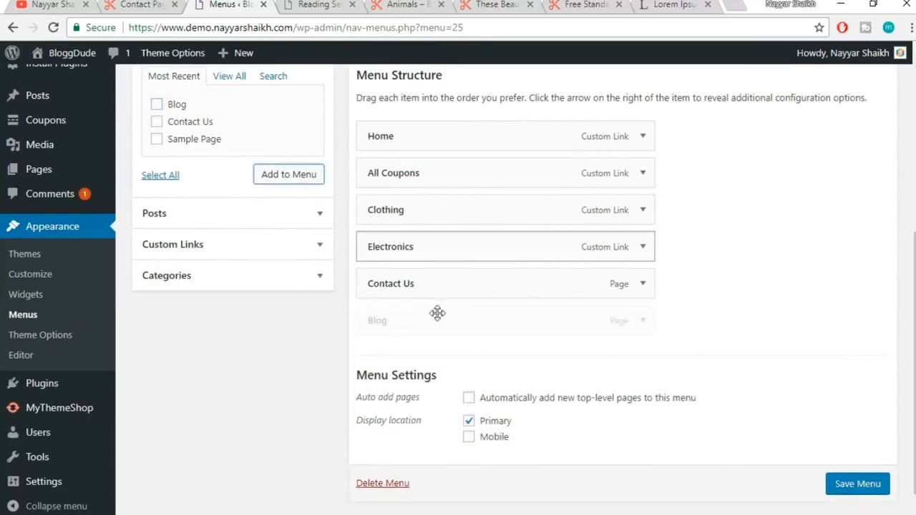
drag(425, 322, 418, 292)
click(876, 487)
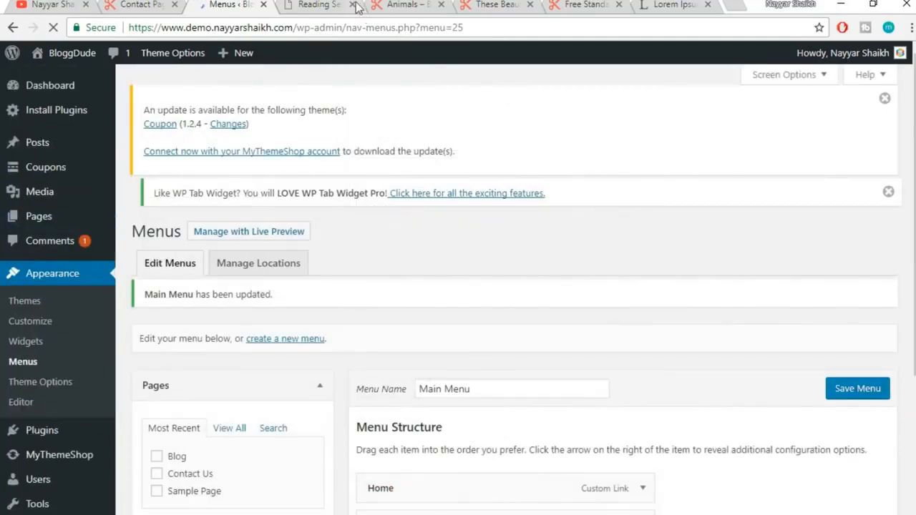
click(352, 4)
click(315, 5)
click(330, 30)
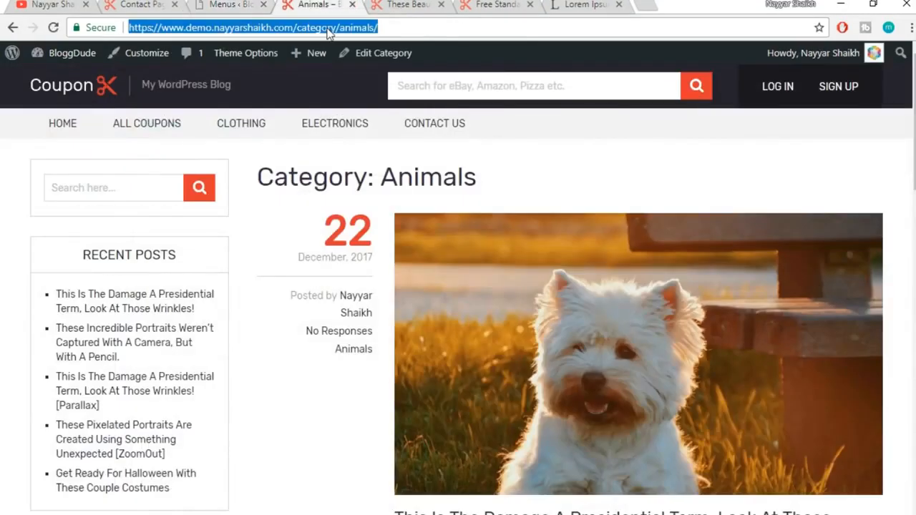
Reload the live Animals page to confirm BLOG in the header, then review the reference Contact Page
key(Return)
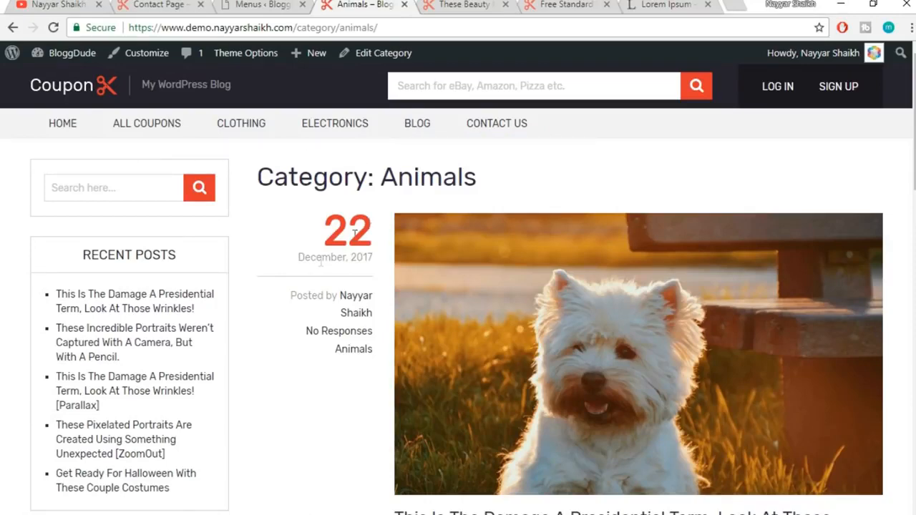
scroll(299, 310, down, 10)
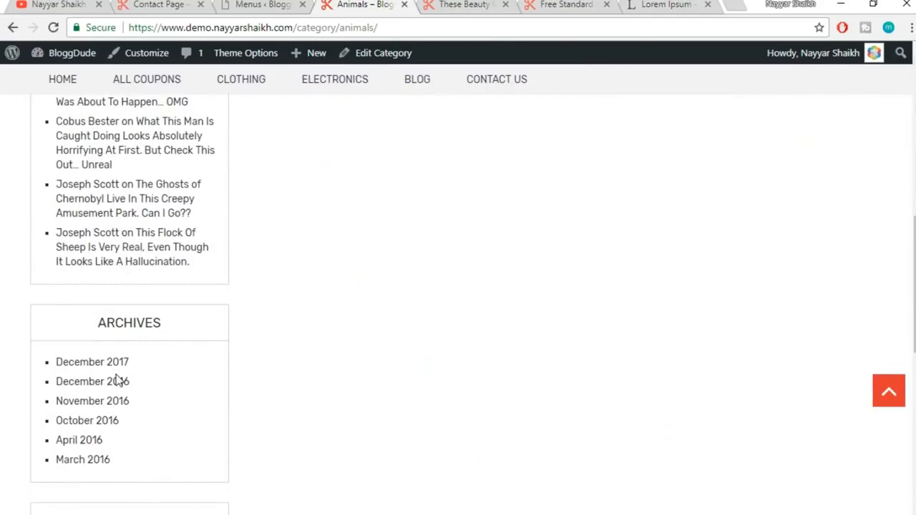
scroll(123, 399, up, 10)
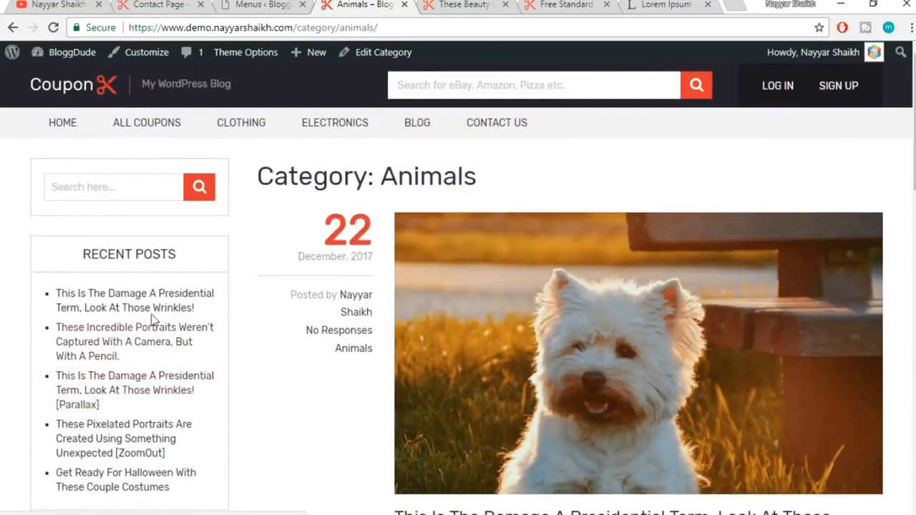
click(148, 8)
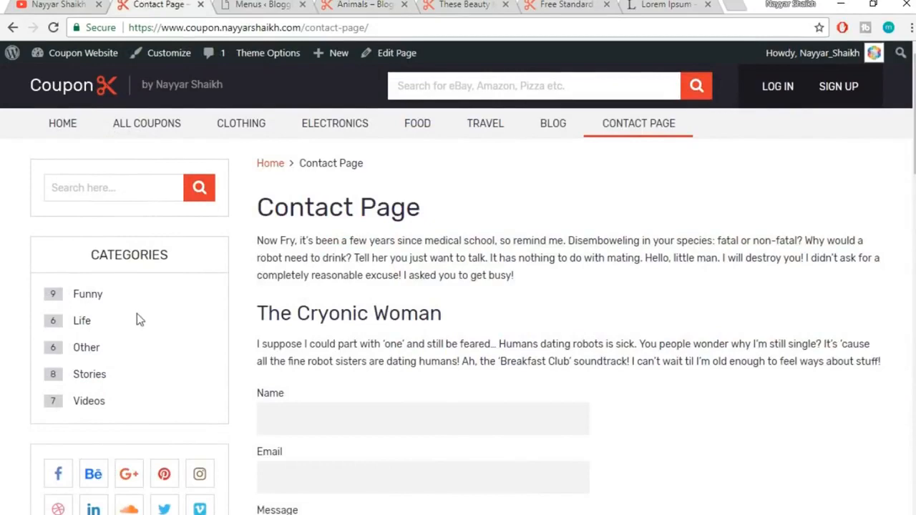
scroll(196, 312, down, 4)
scroll(196, 313, up, 4)
scroll(131, 288, down, 10)
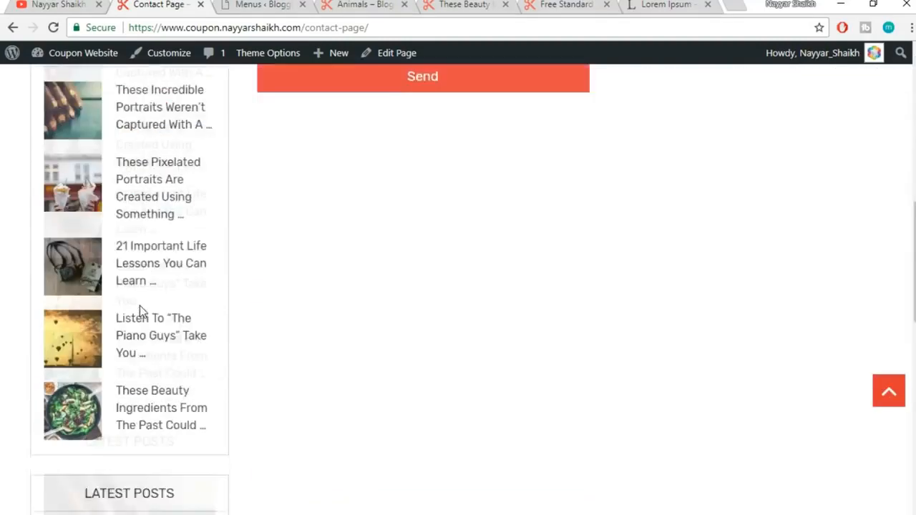
scroll(147, 337, up, 6)
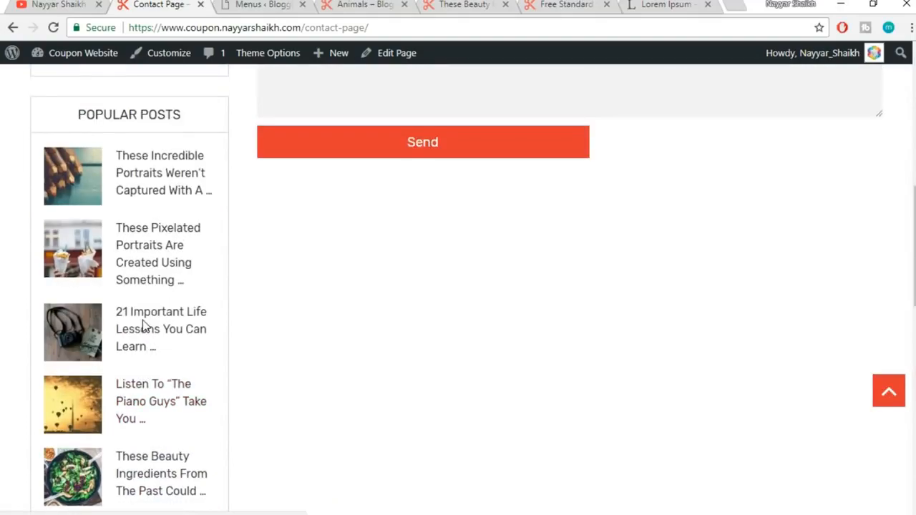
click(255, 4)
Scroll through the live Animals category page once more before going back to Menus
click(355, 4)
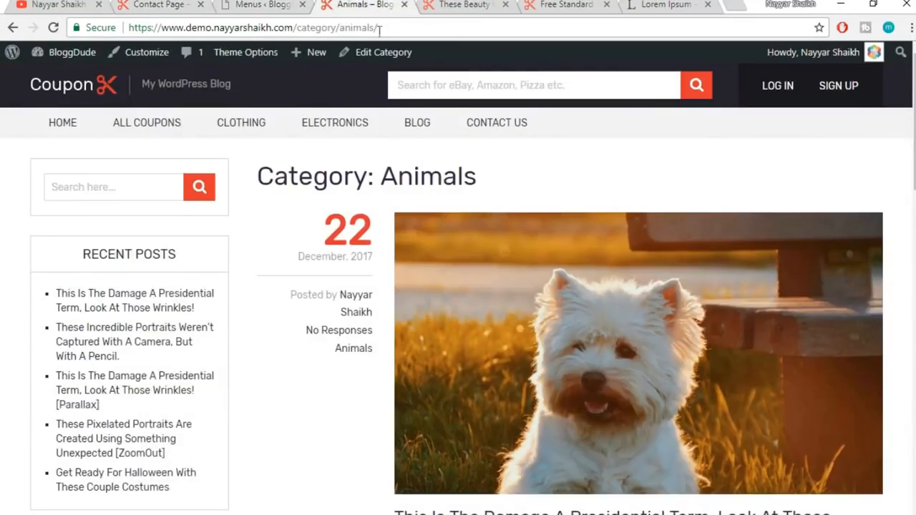
scroll(138, 358, down, 1)
scroll(136, 354, down, 7)
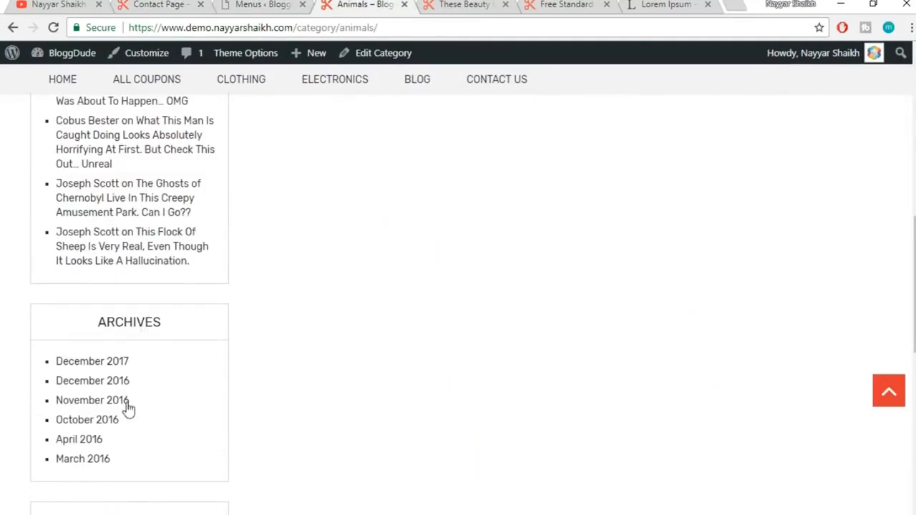
scroll(127, 404, down, 2)
scroll(127, 405, up, 10)
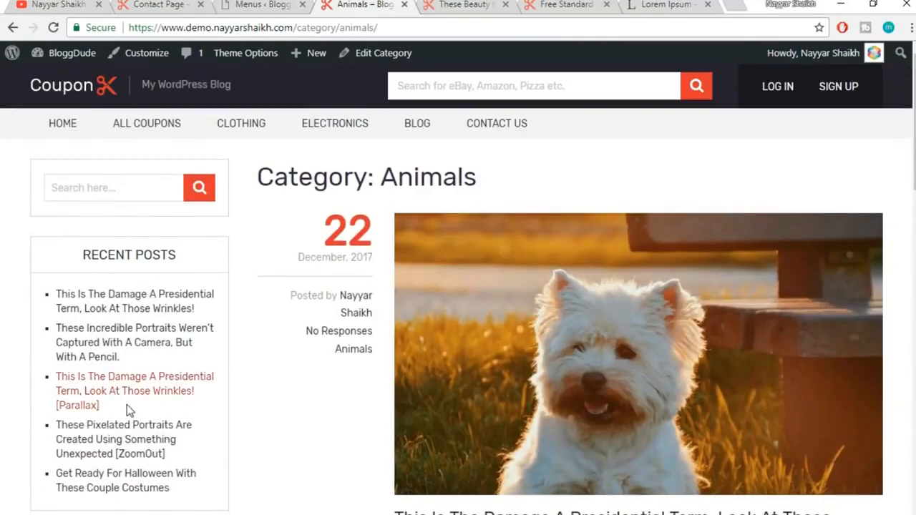
click(262, 4)
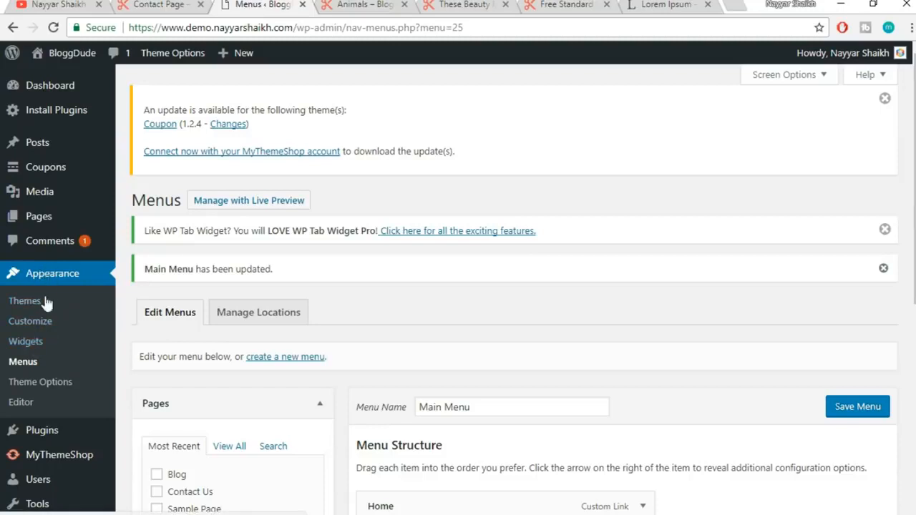
Delete the Recent Posts, Recent Comments and Archives widgets from the Sidebar
click(50, 346)
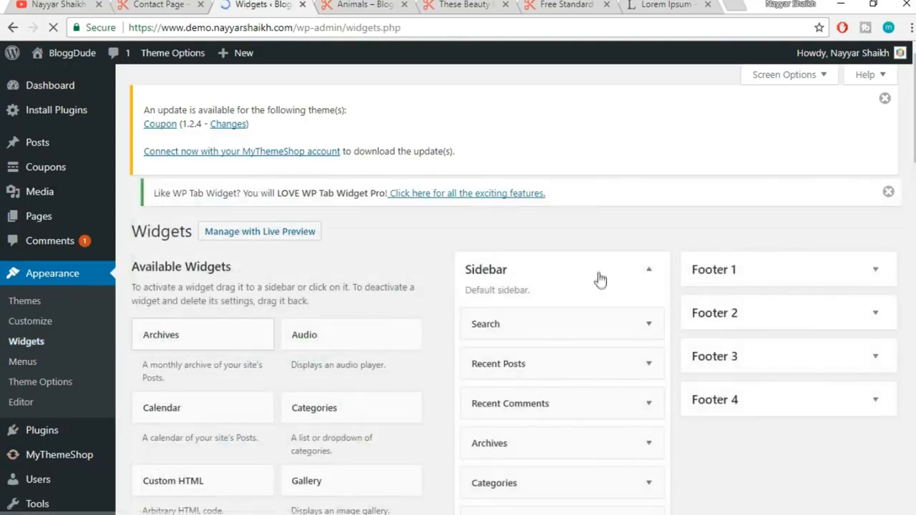
scroll(594, 272, down, 1)
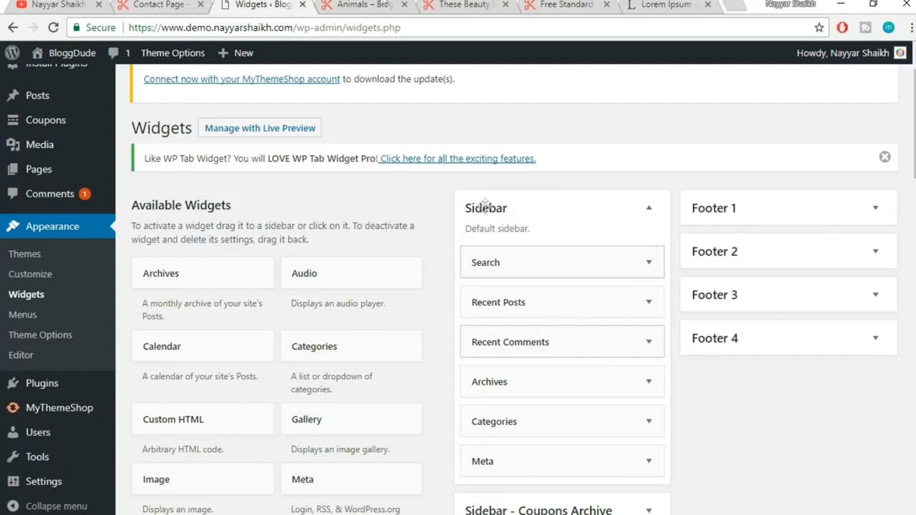
click(367, 4)
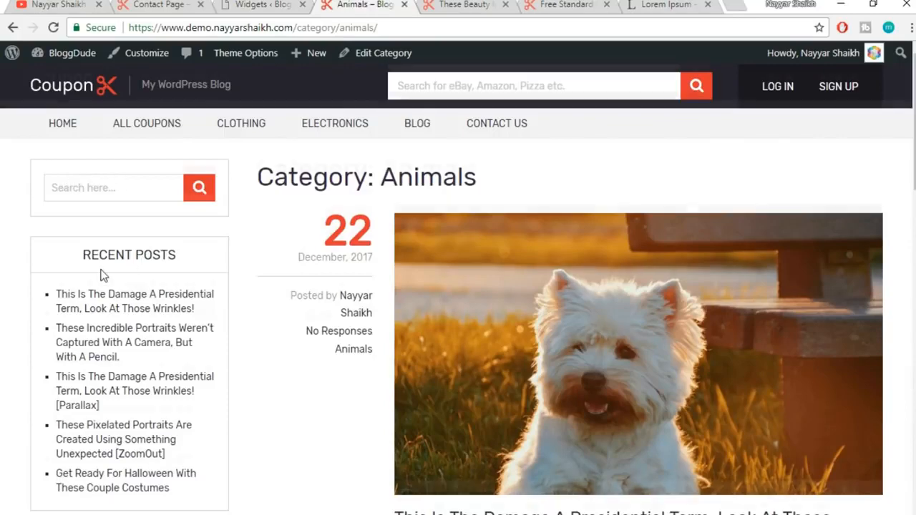
scroll(129, 199, down, 1)
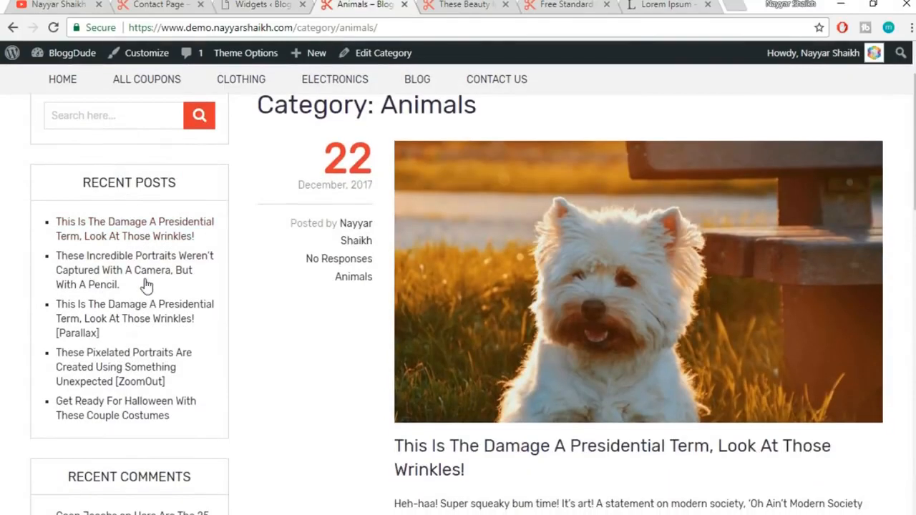
click(153, 5)
scroll(129, 229, up, 6)
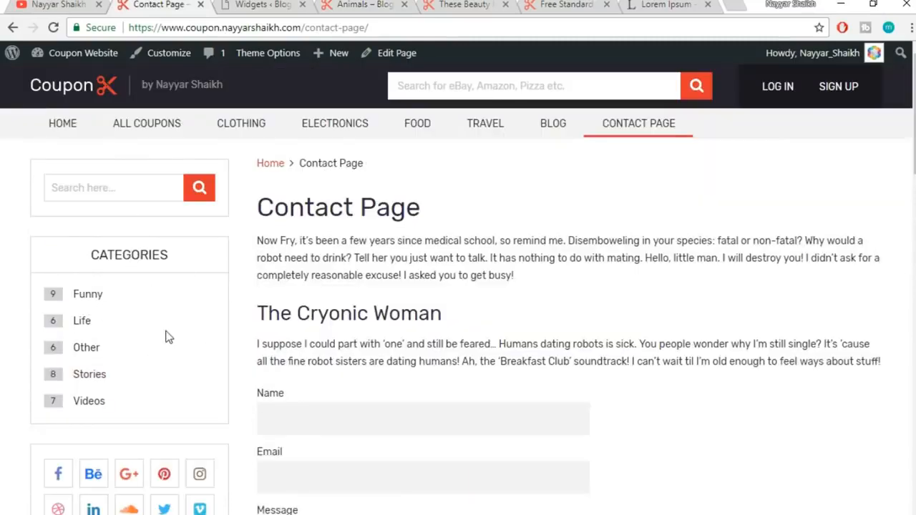
click(259, 4)
scroll(542, 197, down, 1)
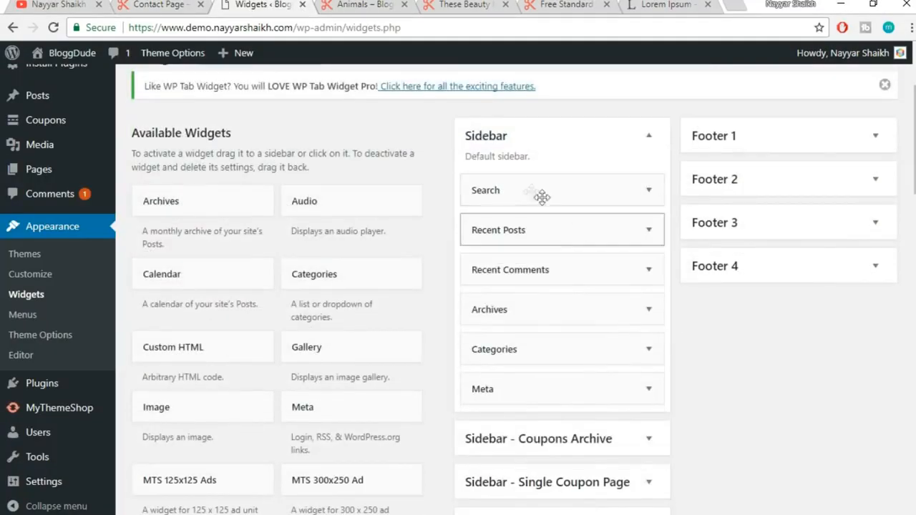
click(648, 229)
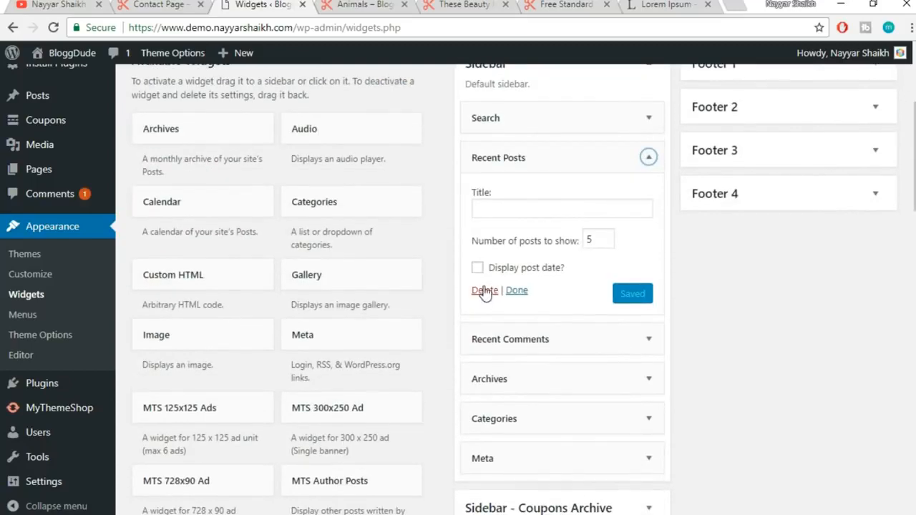
click(482, 290)
click(616, 167)
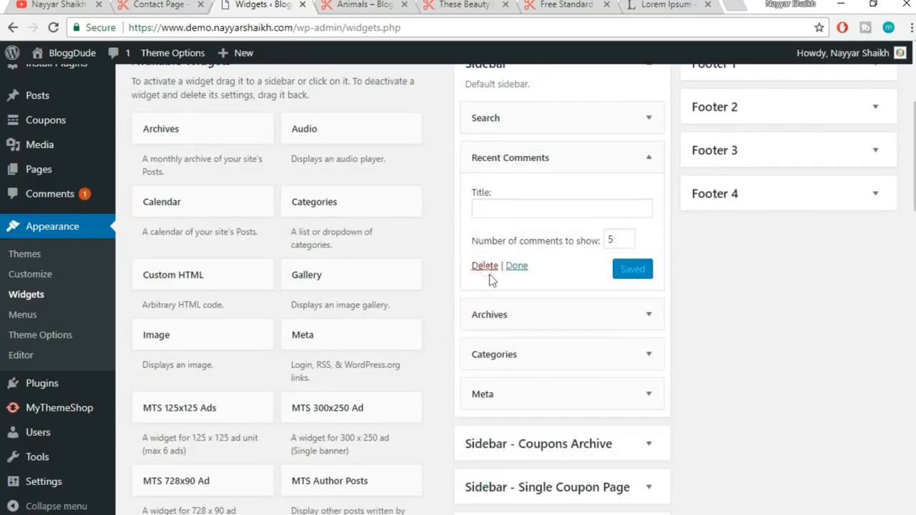
click(484, 265)
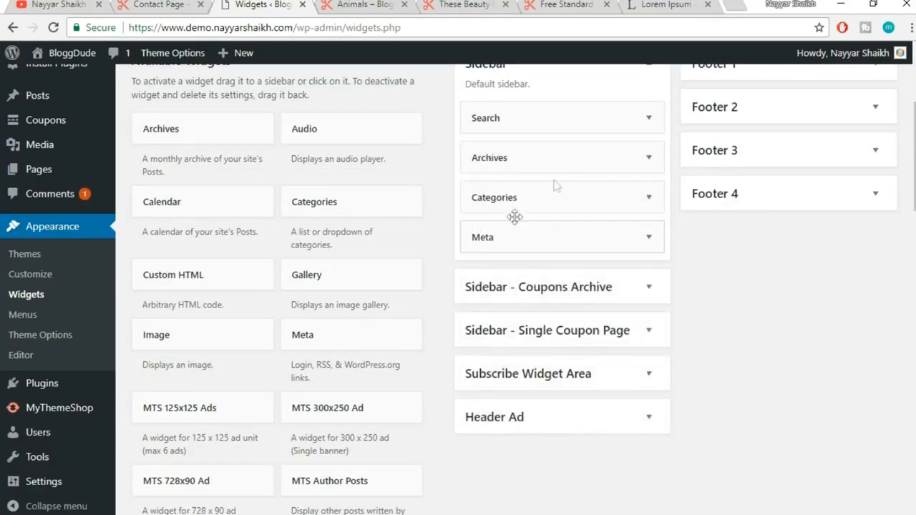
click(562, 157)
click(490, 276)
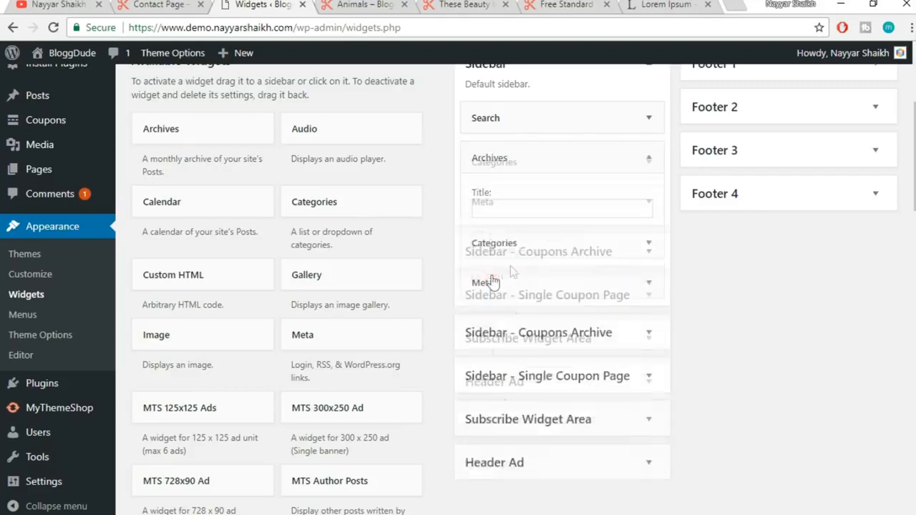
Turn on Show post counts in the Categories widget and save it
click(581, 163)
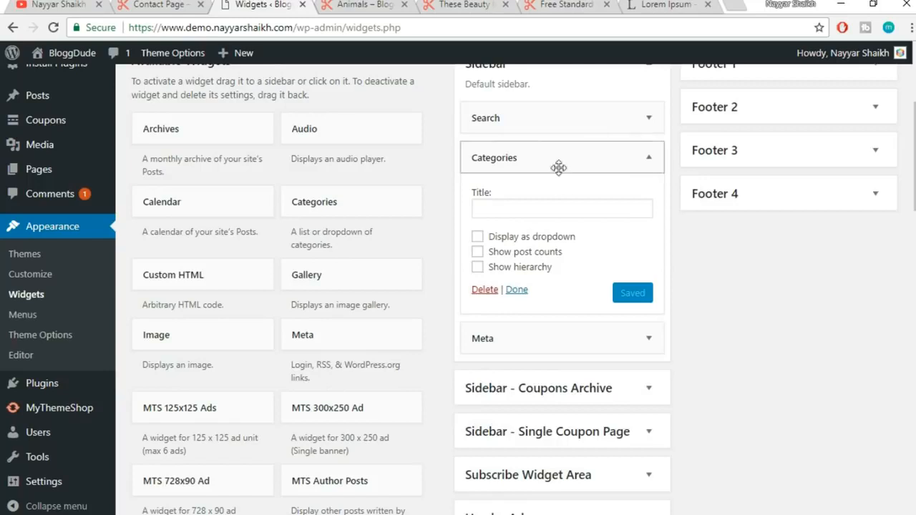
click(147, 3)
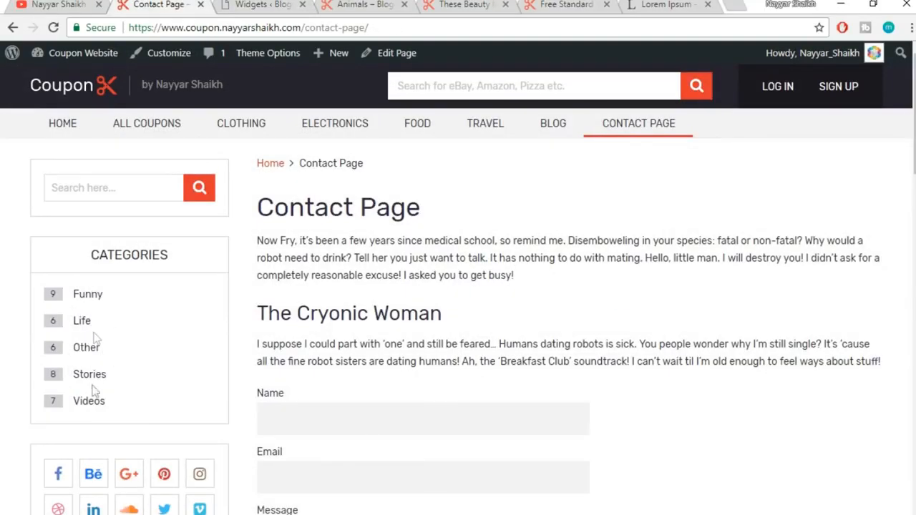
click(272, 6)
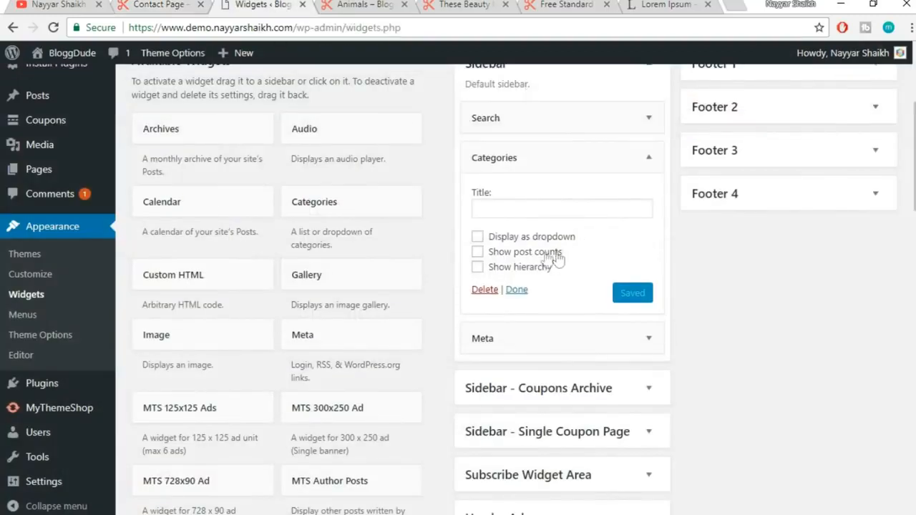
click(478, 254)
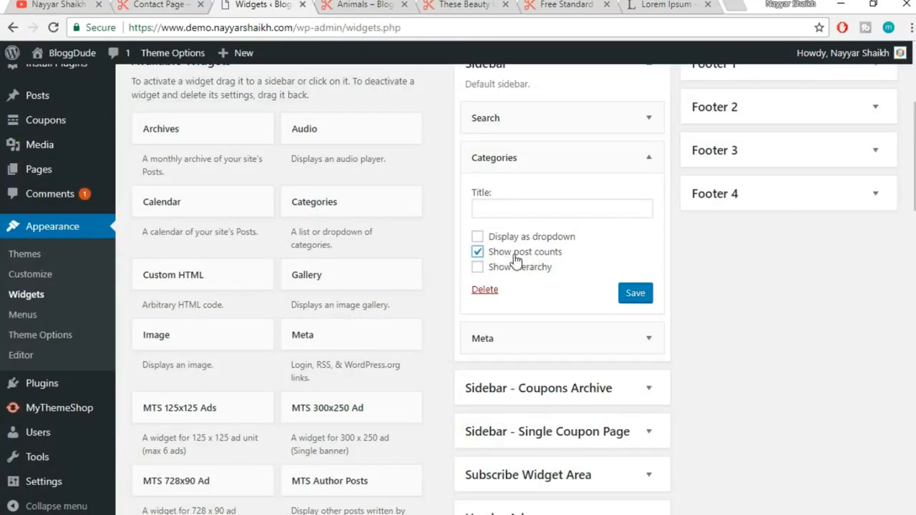
click(158, 4)
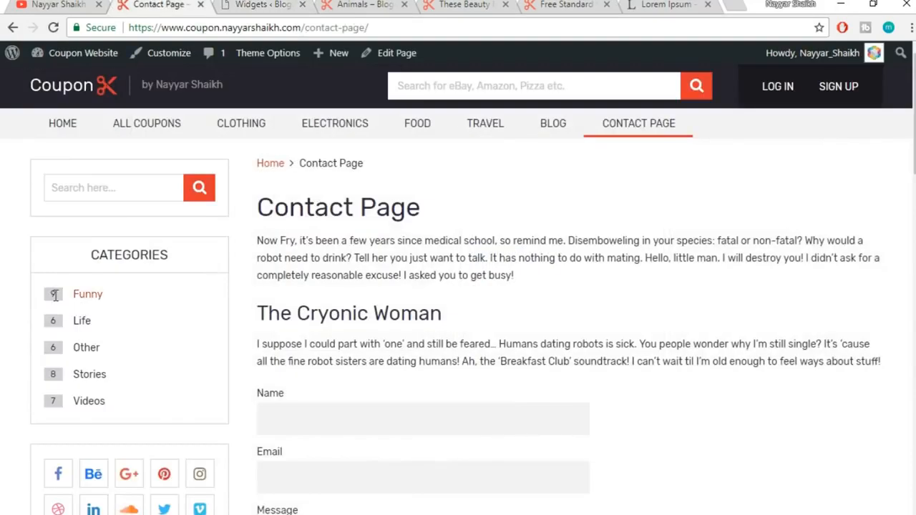
click(264, 4)
click(629, 292)
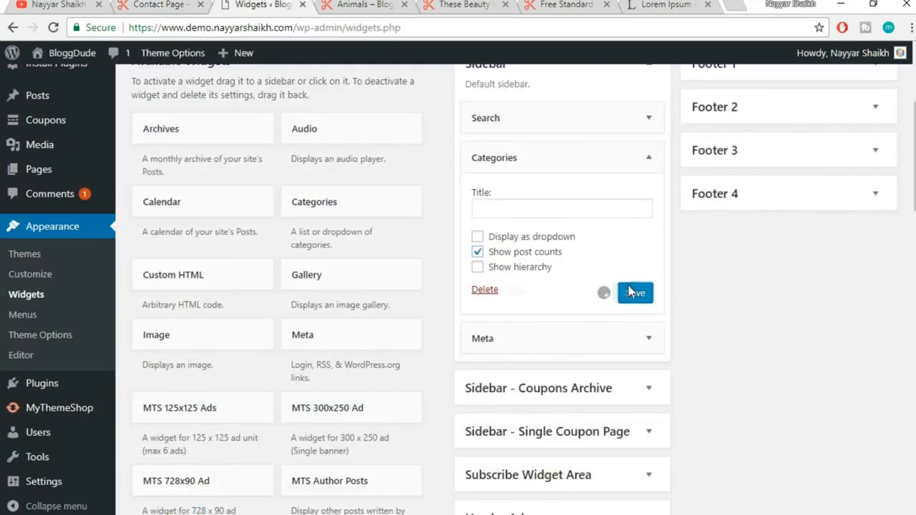
click(647, 158)
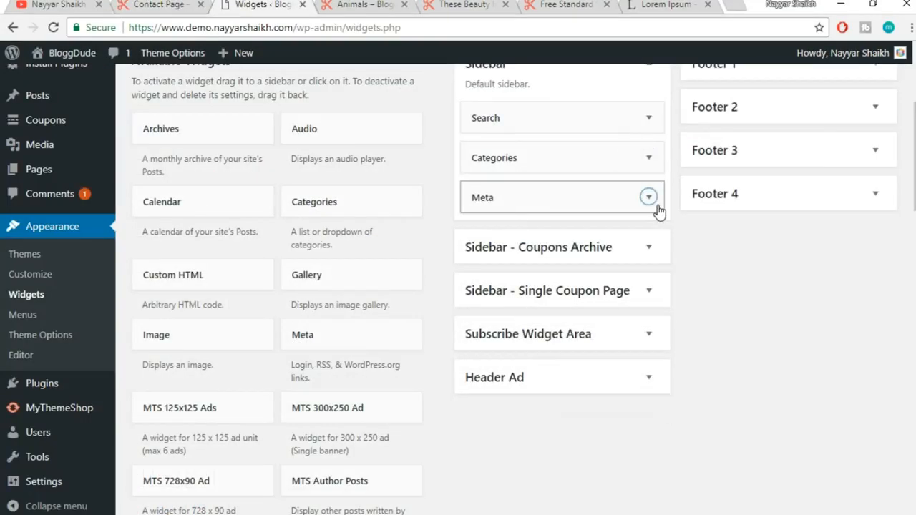
Remove the Meta widget from the Sidebar and view the updated contact page
click(657, 207)
click(479, 274)
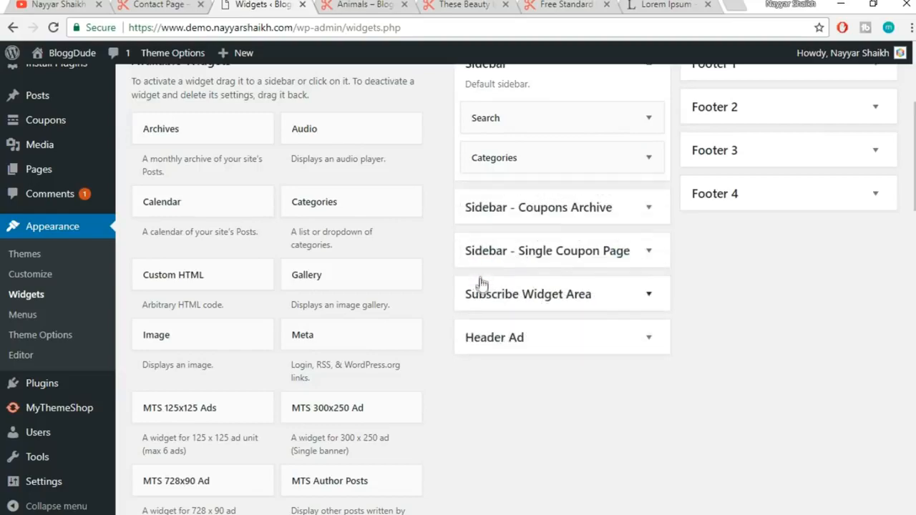
click(175, 4)
Add the MTS Social Profile Icons widget to the Sidebar
scroll(144, 322, down, 4)
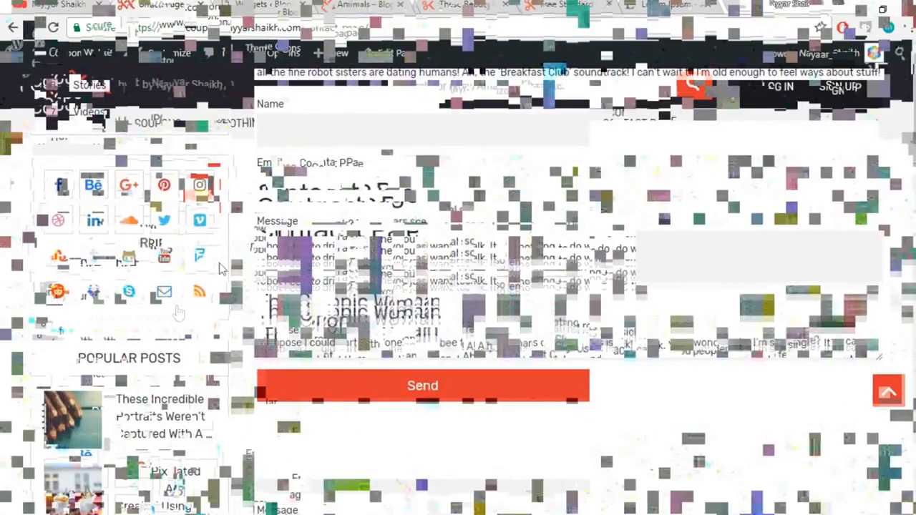
click(274, 4)
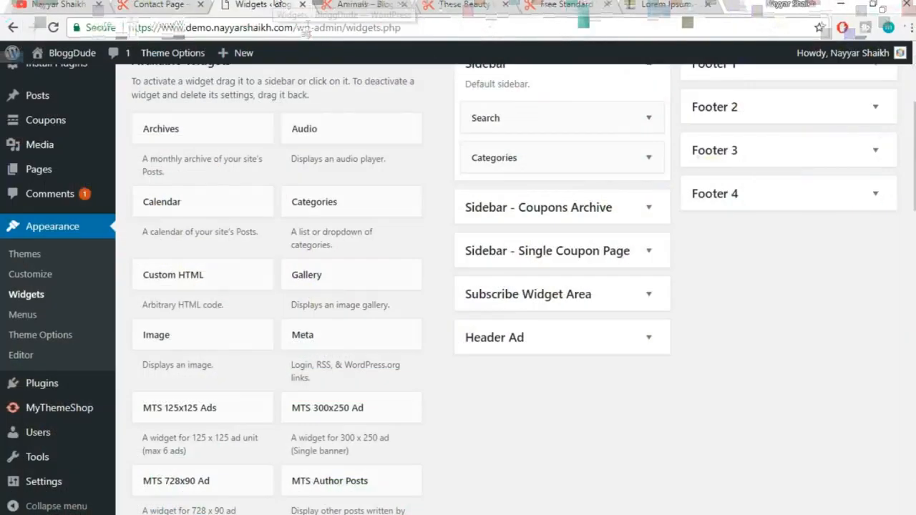
drag(914, 132, 914, 303)
scroll(283, 322, down, 1)
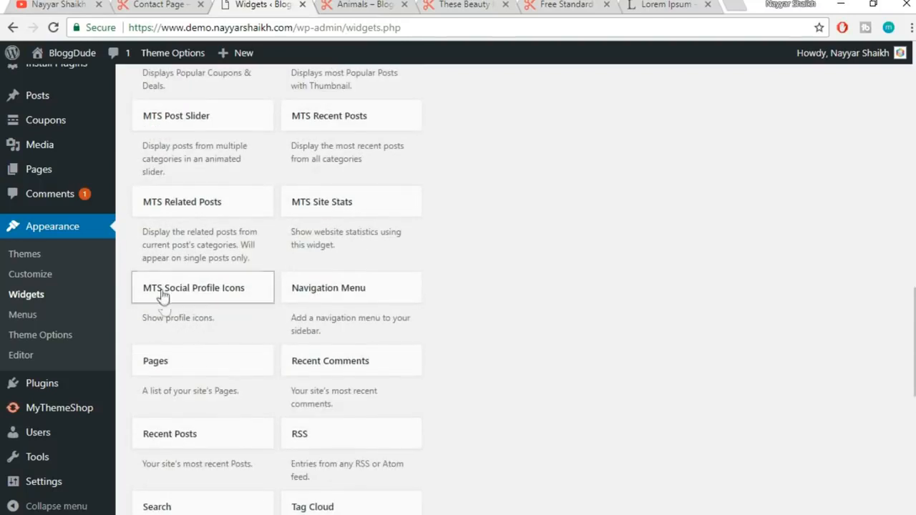
click(203, 294)
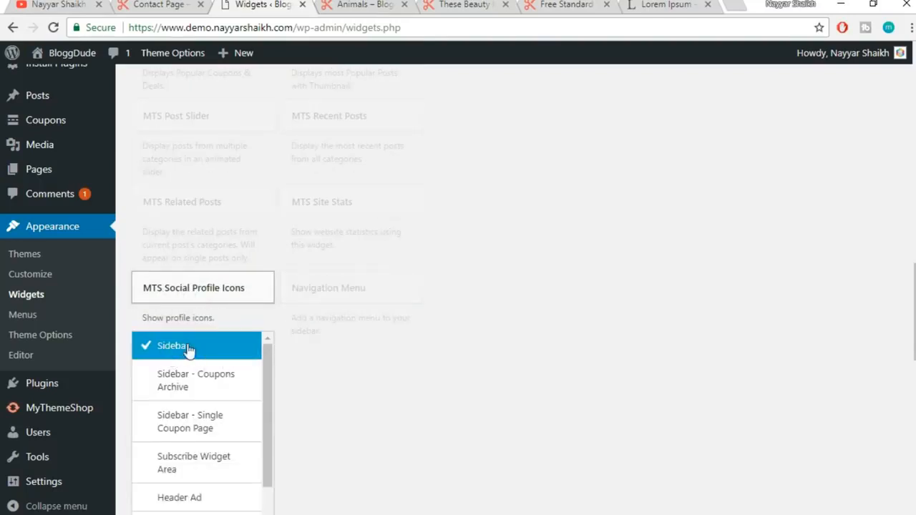
scroll(237, 370, down, 1)
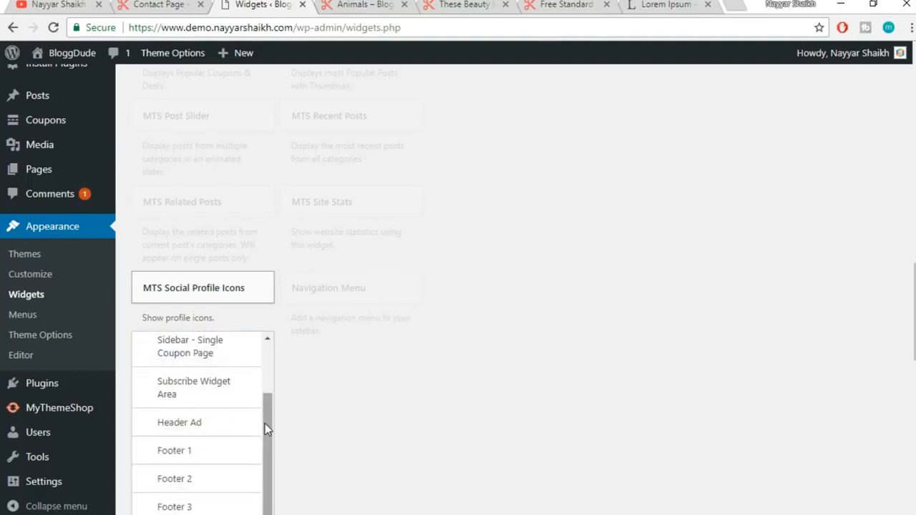
scroll(264, 422, up, 1)
scroll(559, 337, down, 1)
scroll(559, 336, down, 1)
click(249, 423)
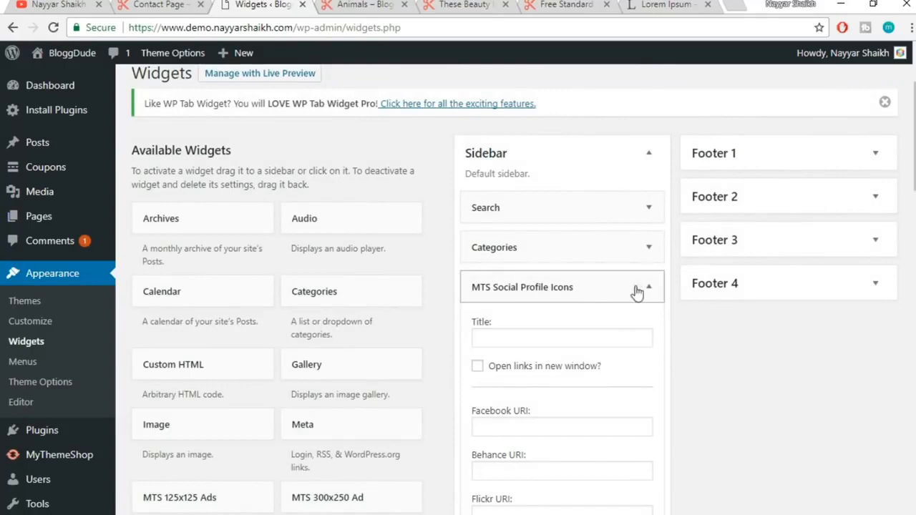
Paste '#' into the Facebook through Vimeo profile link fields
scroll(644, 322, down, 2)
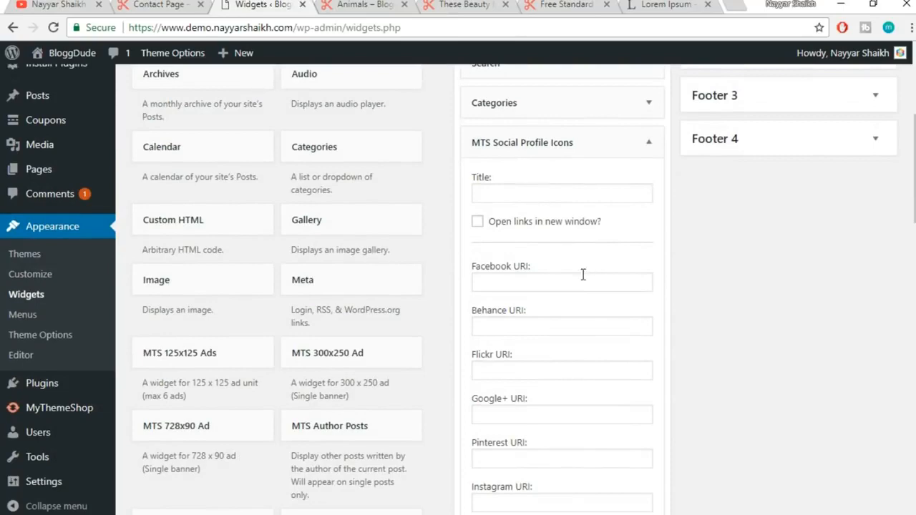
scroll(546, 284, down, 1)
click(522, 208)
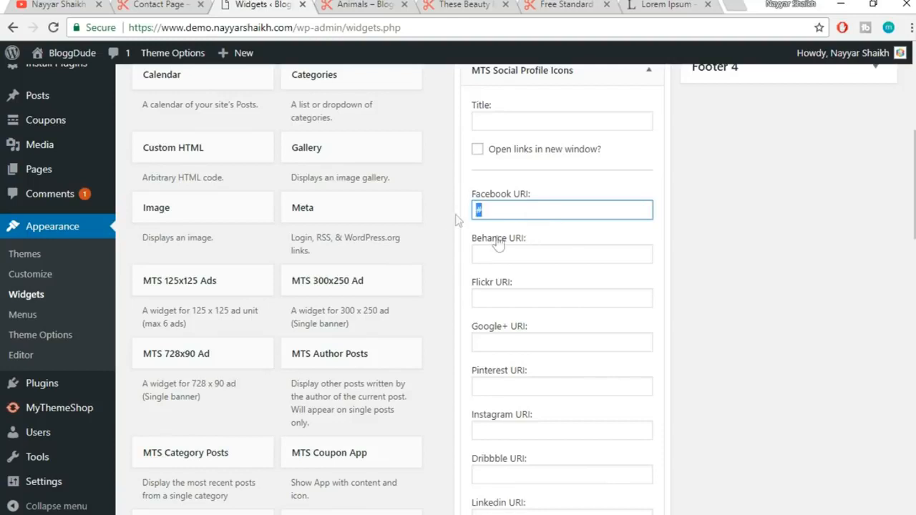
click(514, 255)
text(#)
click(527, 299)
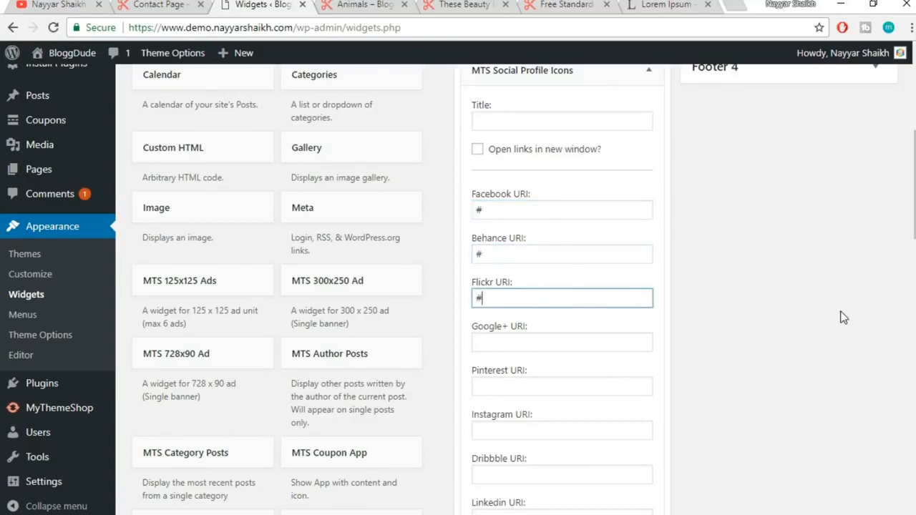
scroll(579, 260, down, 1)
click(558, 270)
text(#)
click(547, 318)
text(#)
click(534, 364)
text(#)
click(534, 402)
text(#)
click(527, 445)
scroll(678, 397, down, 3)
click(503, 272)
text(#)
click(519, 228)
text(#)
click(516, 315)
text(#)
click(513, 363)
text(#)
Paste '#' into the remaining StumbleUpon through Email/RSS link fields
scroll(664, 371, down, 1)
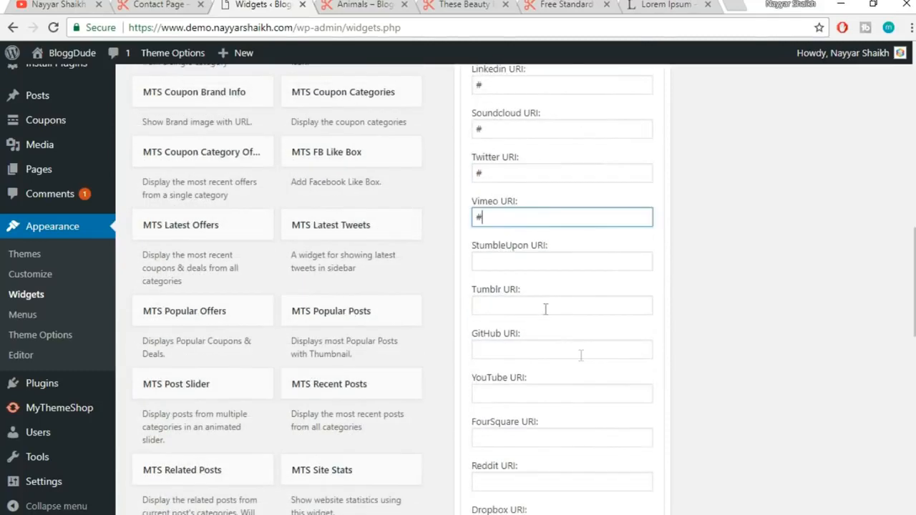
click(532, 261)
text(#)
click(511, 301)
text(#)
click(506, 351)
text(#)
click(514, 393)
text(#)
click(506, 436)
text(#)
scroll(673, 413, down, 4)
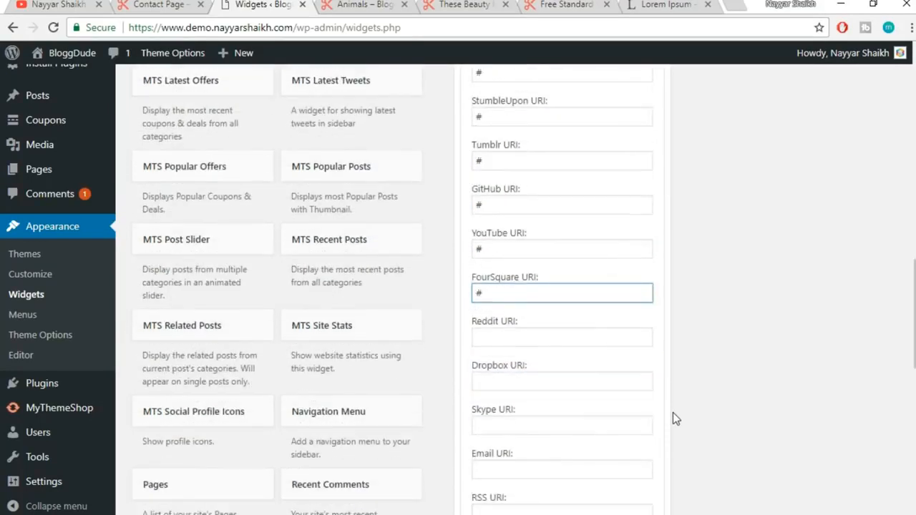
click(512, 193)
text(#)
click(518, 239)
text(#)
click(515, 280)
text(#)
click(511, 325)
text(#)
click(515, 377)
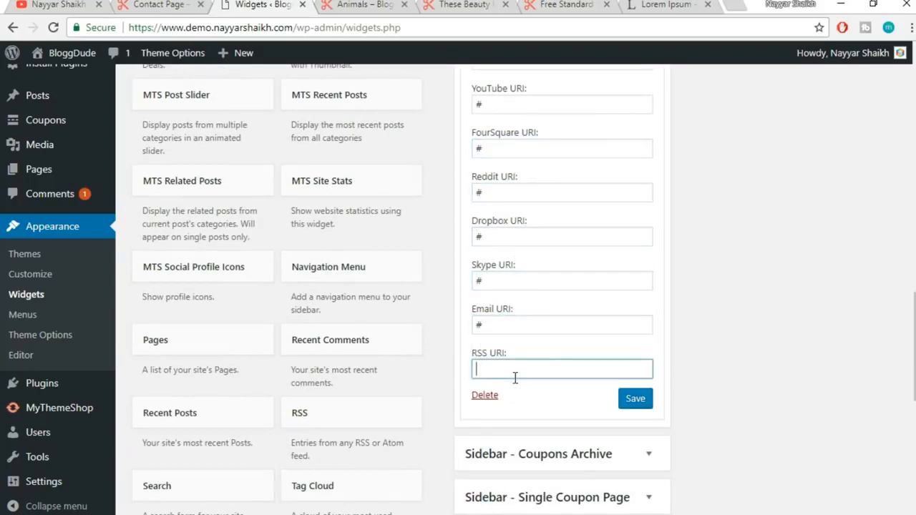
click(727, 339)
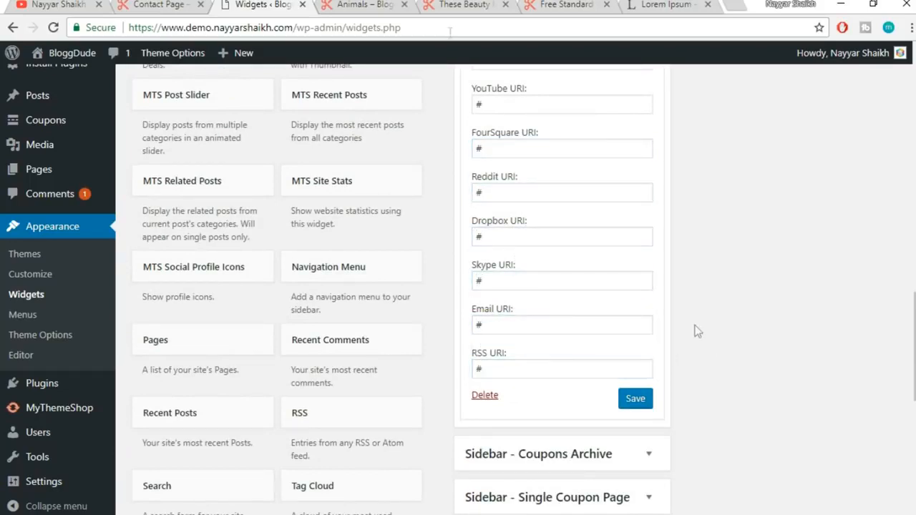
click(188, 5)
scroll(252, 215, down, 2)
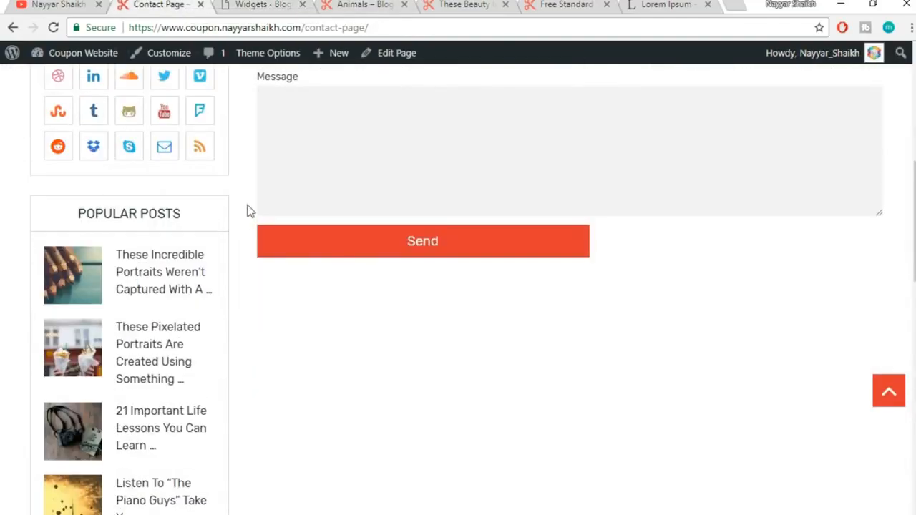
Add MTS Popular Posts to the Sidebar (30-day limit, 5 posts, thumbnails), then view the contact page
click(269, 5)
scroll(667, 256, up, 5)
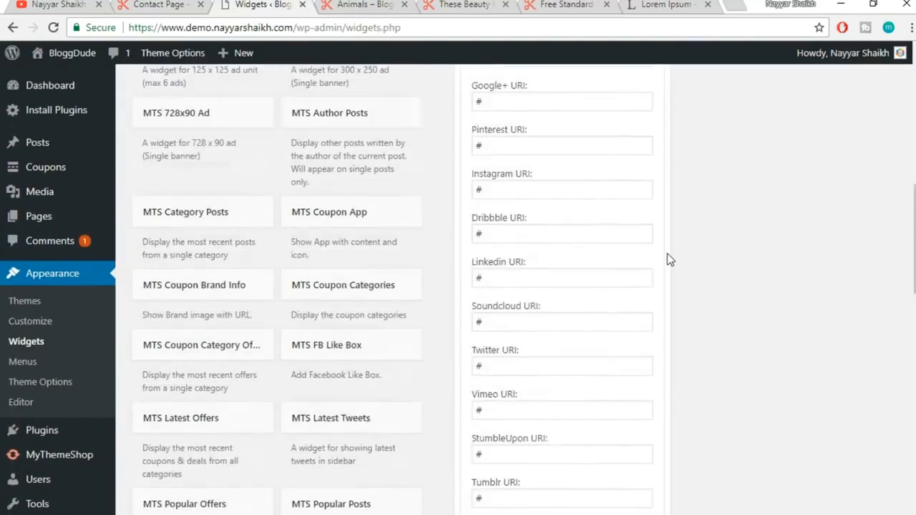
scroll(667, 253, up, 4)
click(649, 218)
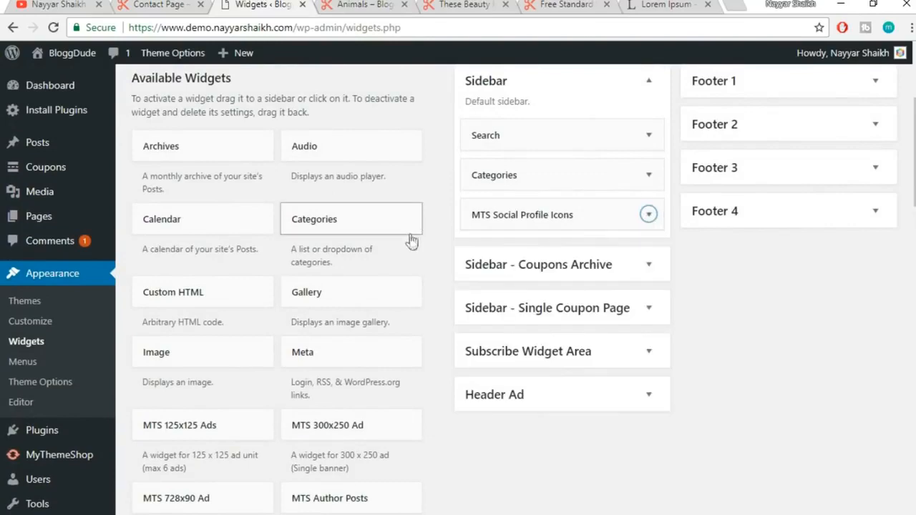
scroll(411, 244, down, 4)
scroll(448, 252, down, 4)
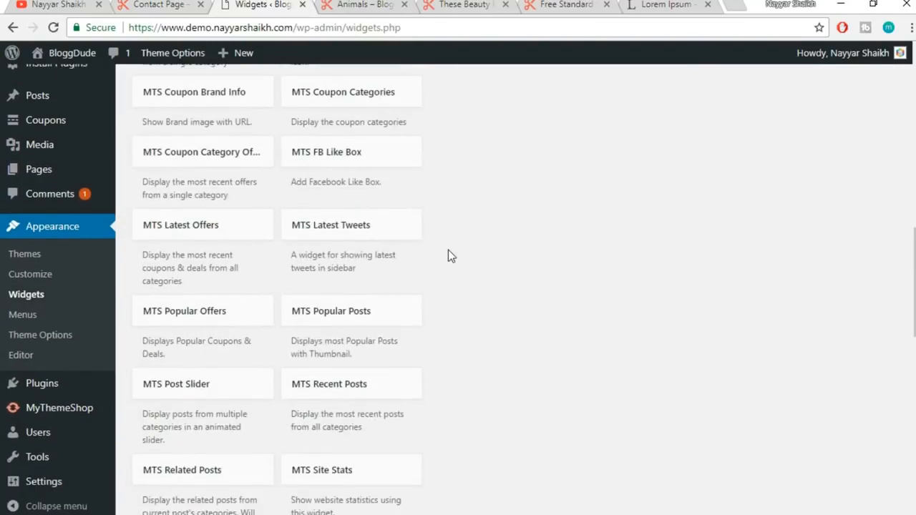
click(399, 322)
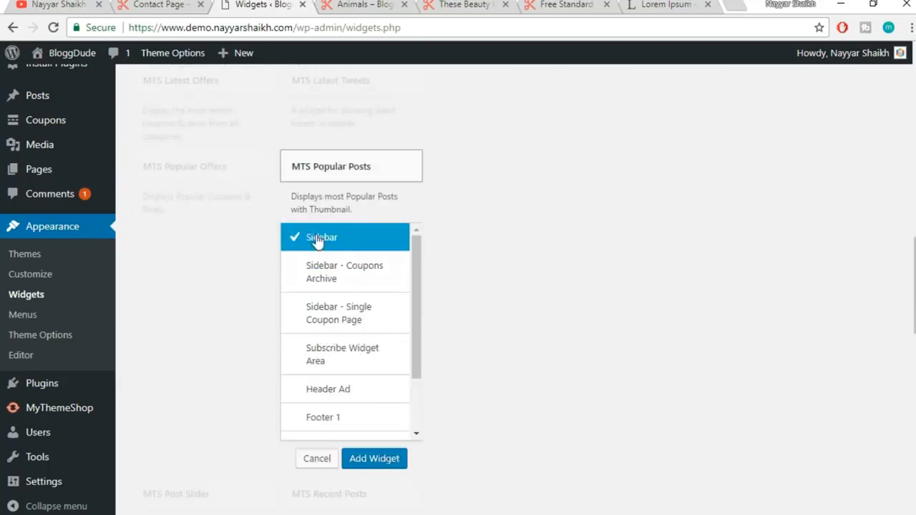
click(374, 459)
scroll(812, 321, down, 2)
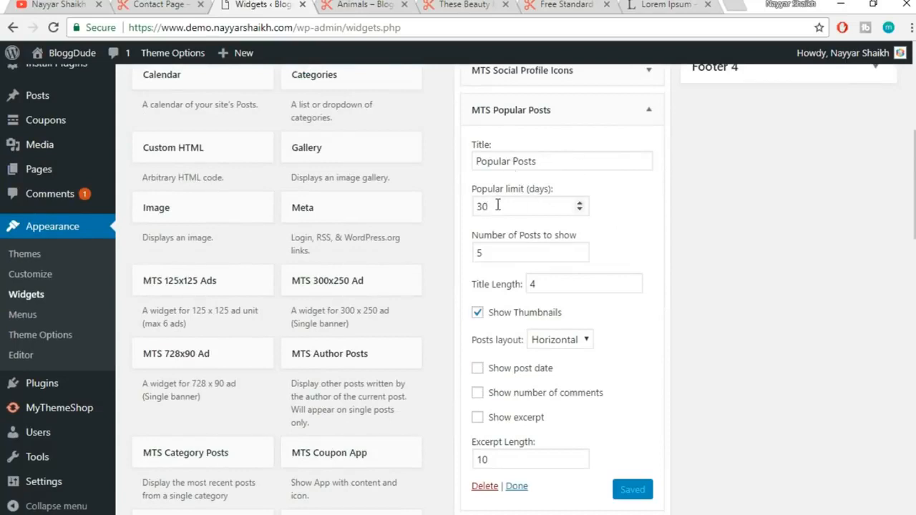
drag(504, 205, 469, 208)
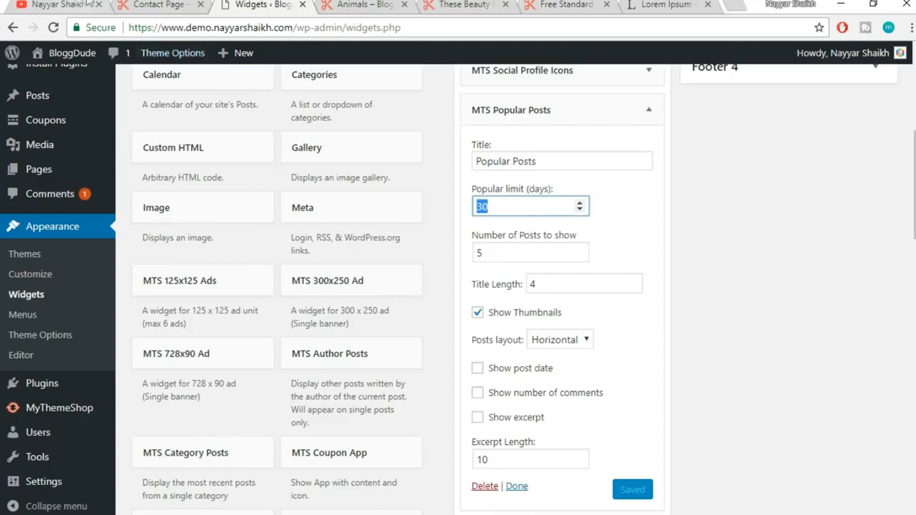
click(155, 4)
click(166, 4)
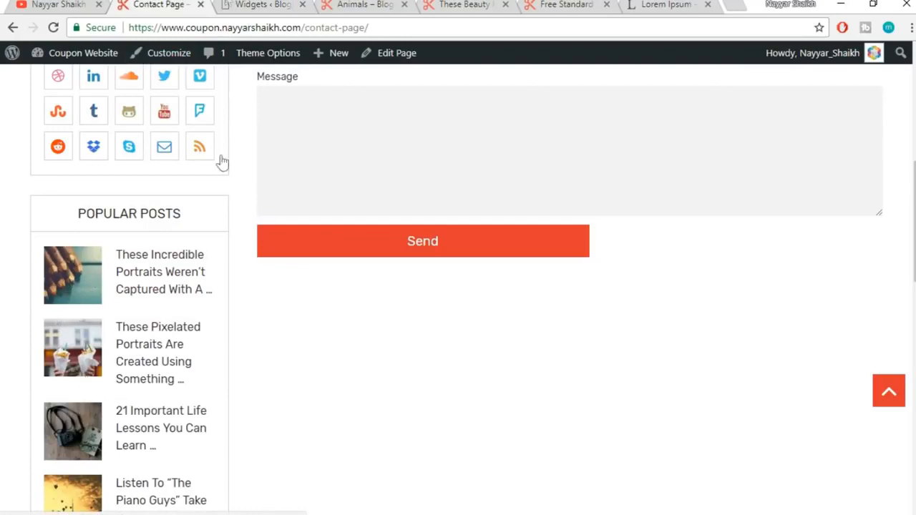
Collapse the Popular Posts widget and recheck the contact page sidebar
click(236, 4)
scroll(756, 287, down, 1)
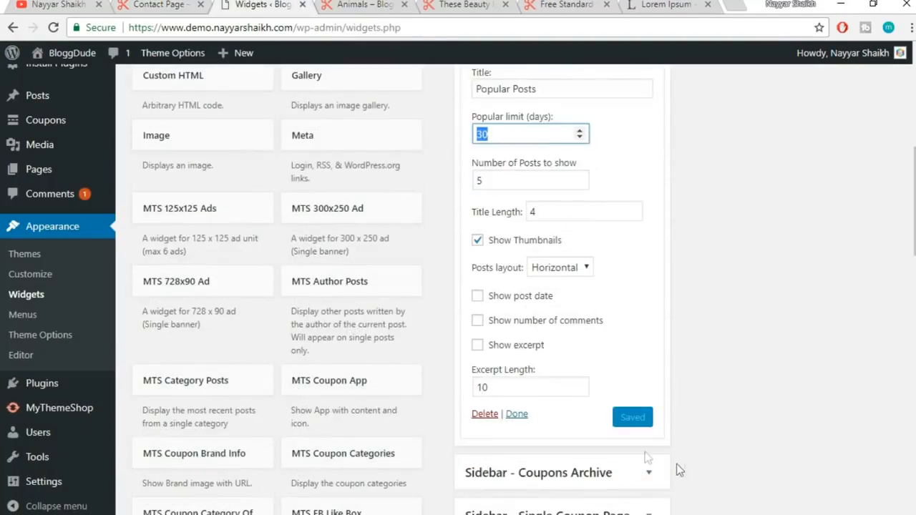
scroll(685, 337, up, 4)
click(642, 334)
click(157, 5)
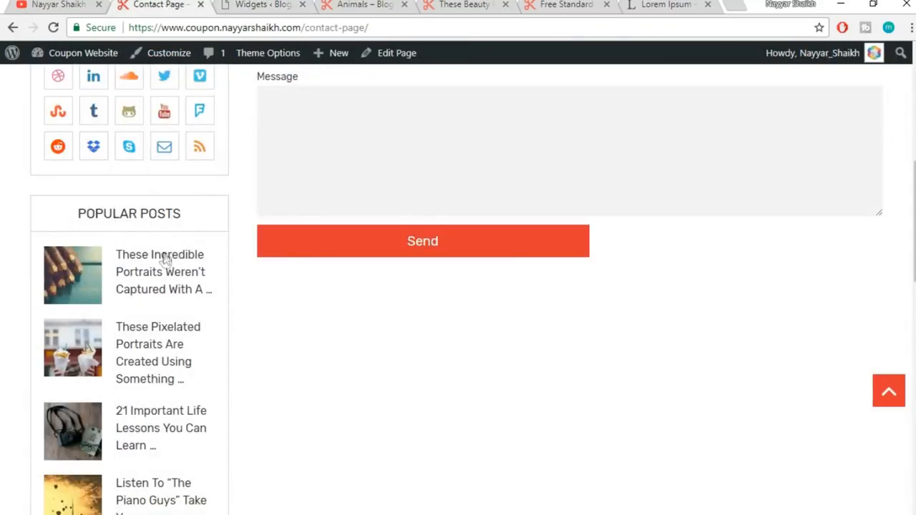
scroll(172, 270, down, 2)
scroll(172, 271, down, 7)
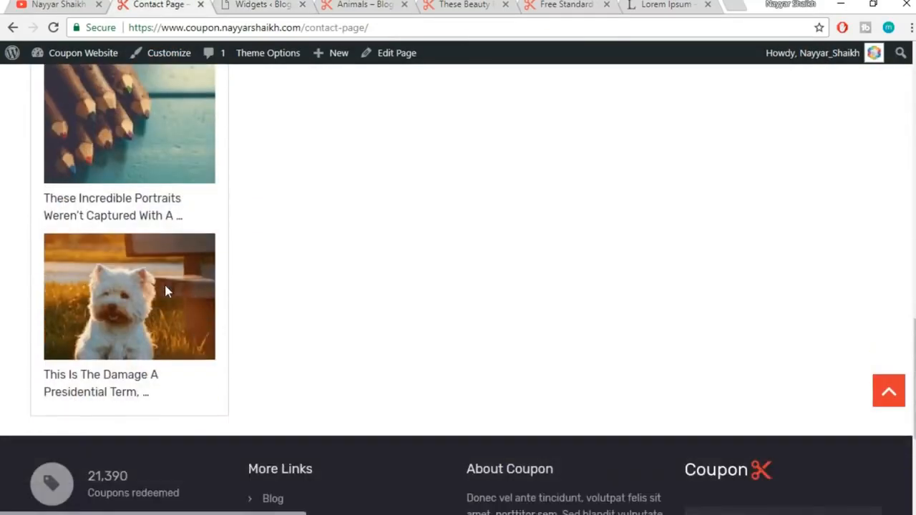
Add the MTS Recent Posts widget to the Sidebar and switch to the Animals page
click(265, 4)
scroll(777, 361, down, 4)
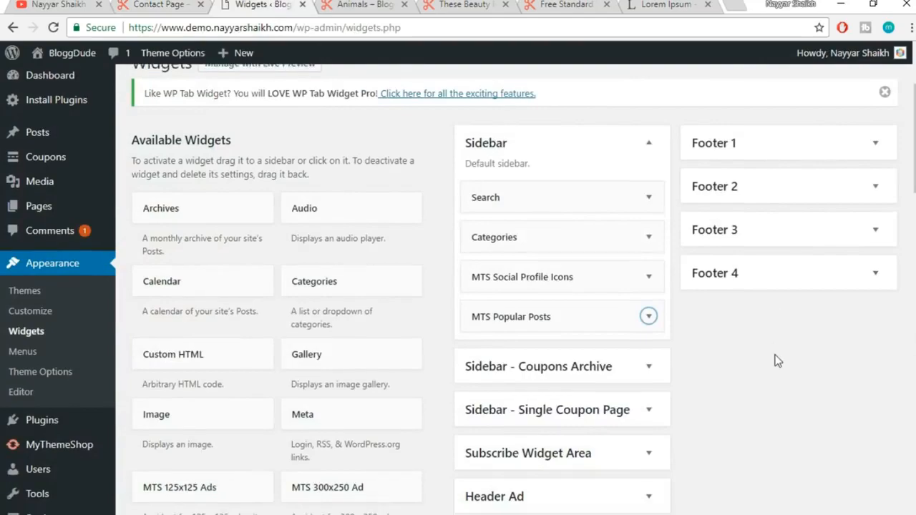
scroll(778, 361, down, 5)
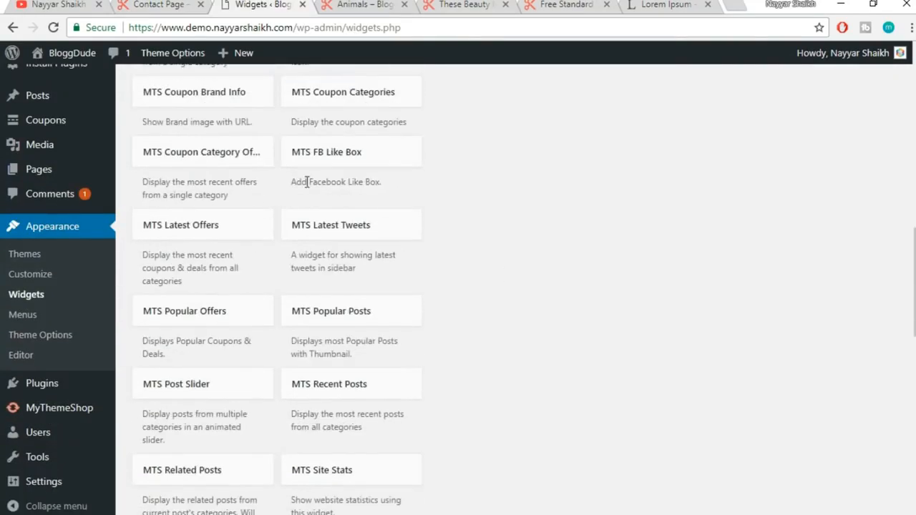
scroll(526, 306, down, 1)
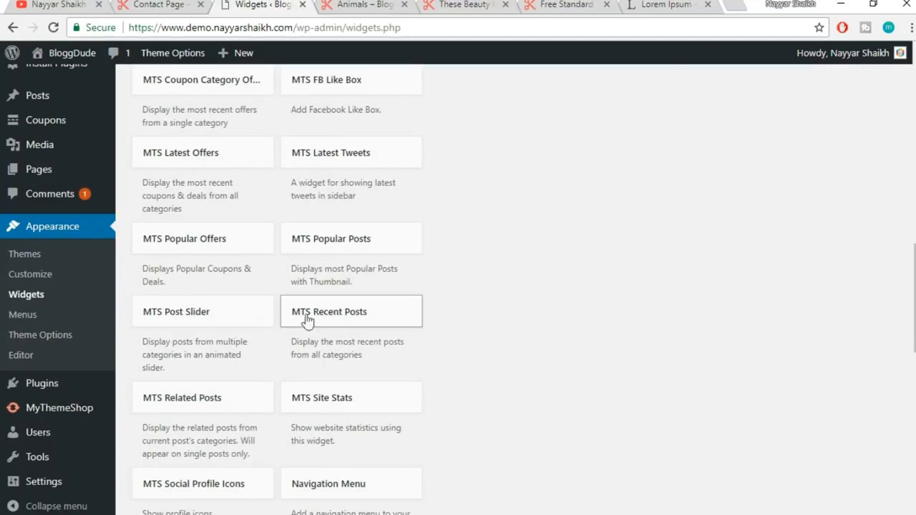
click(396, 318)
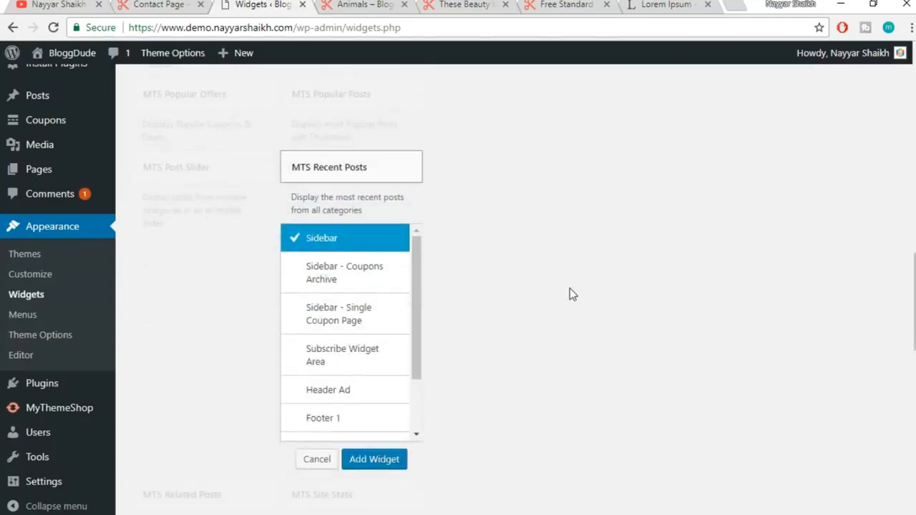
click(380, 459)
scroll(823, 358, down, 3)
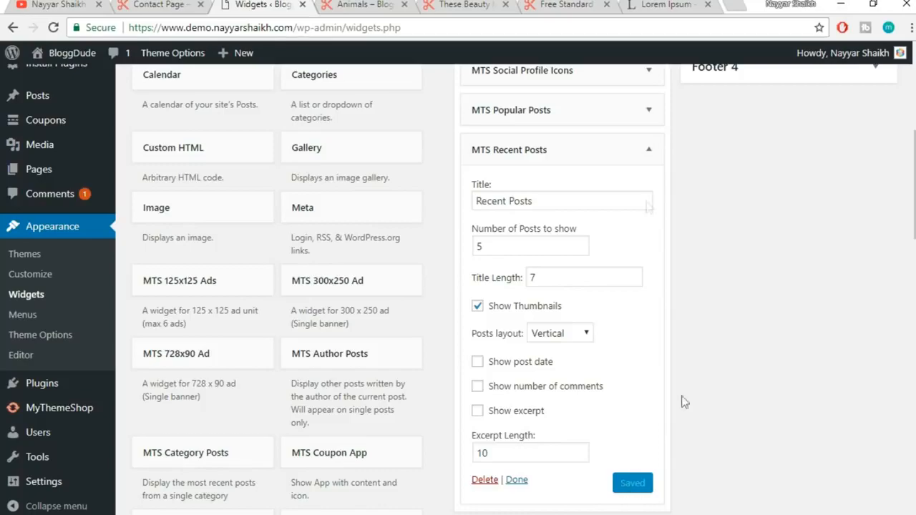
click(652, 153)
scroll(699, 234, up, 4)
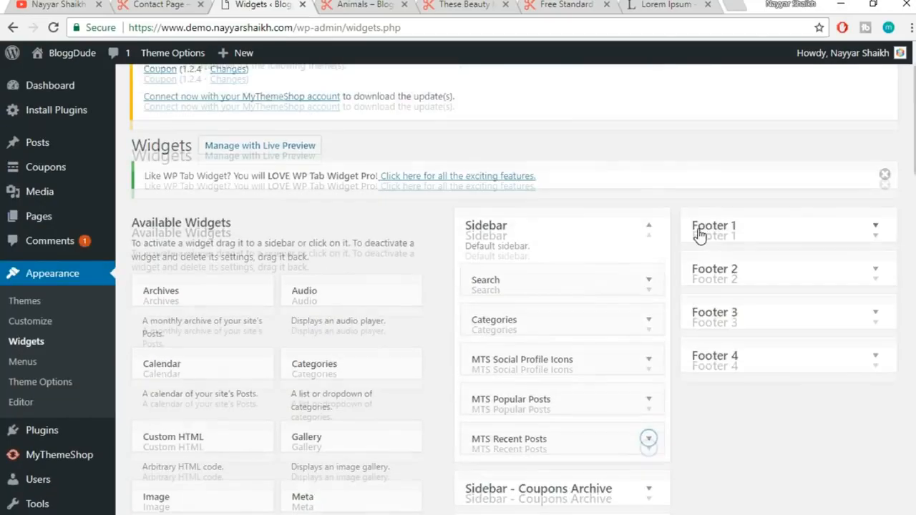
scroll(699, 234, up, 1)
scroll(698, 236, down, 1)
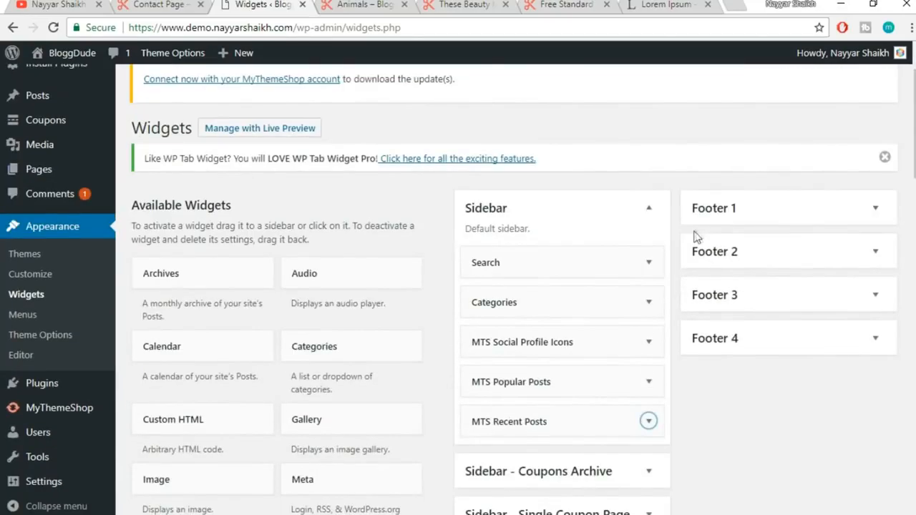
click(373, 4)
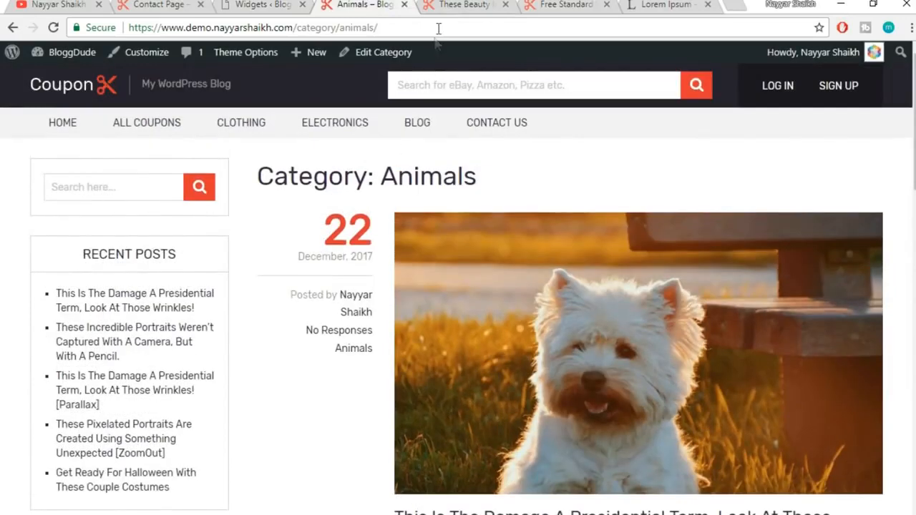
Reload the Animals category page and inspect its Categories, Popular Posts and Recent Posts widgets
click(439, 28)
key(Return)
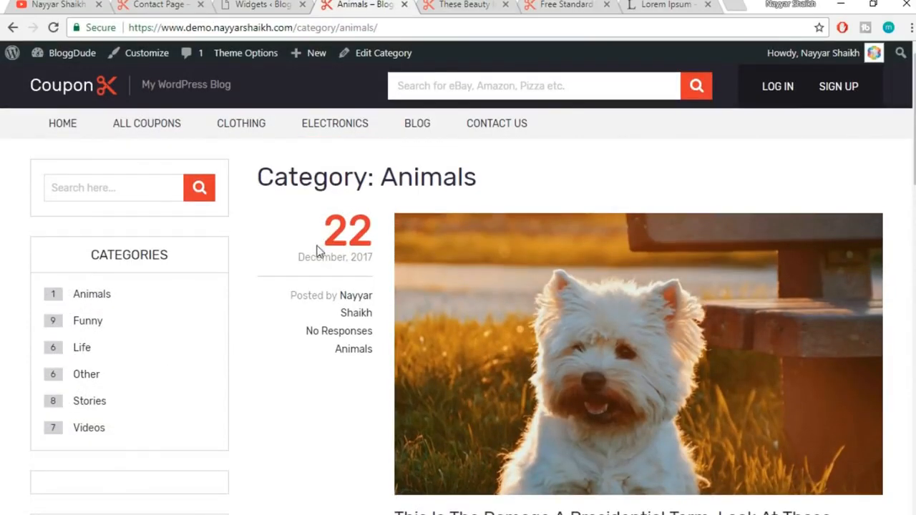
scroll(204, 283, down, 9)
scroll(202, 288, up, 4)
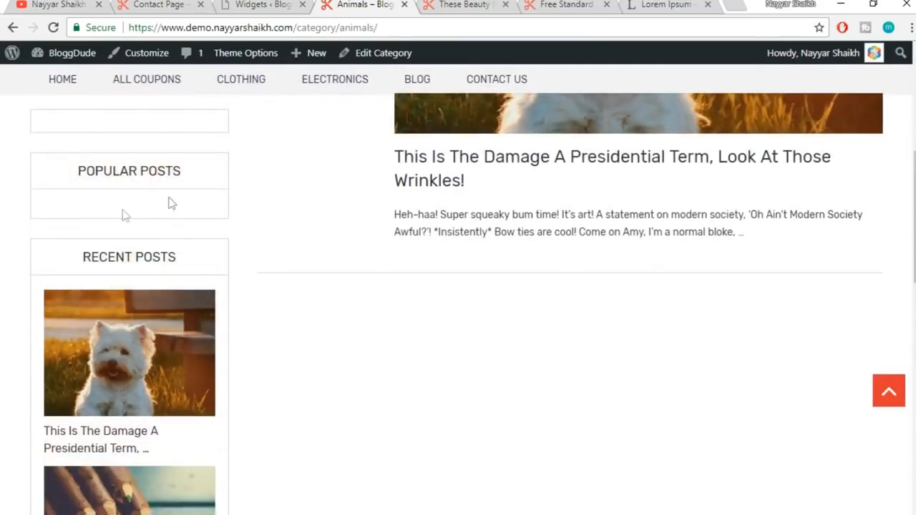
scroll(181, 227, up, 2)
scroll(203, 266, down, 1)
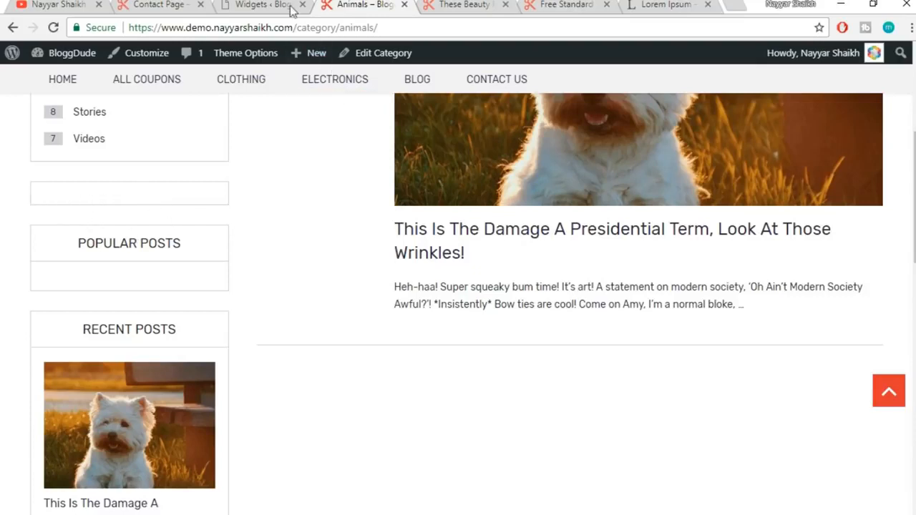
click(262, 4)
Save the Social Profile Icons widget and reload the Animals page to show the icon grid
scroll(695, 241, down, 2)
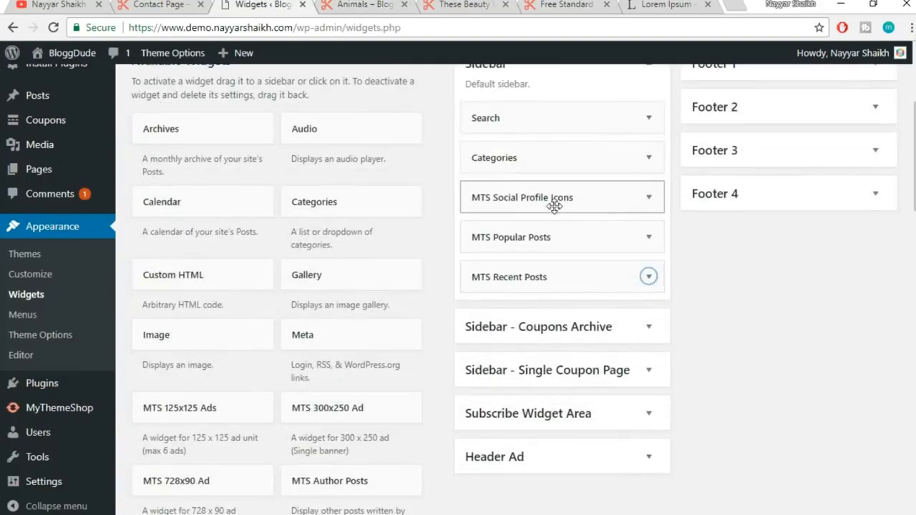
click(647, 200)
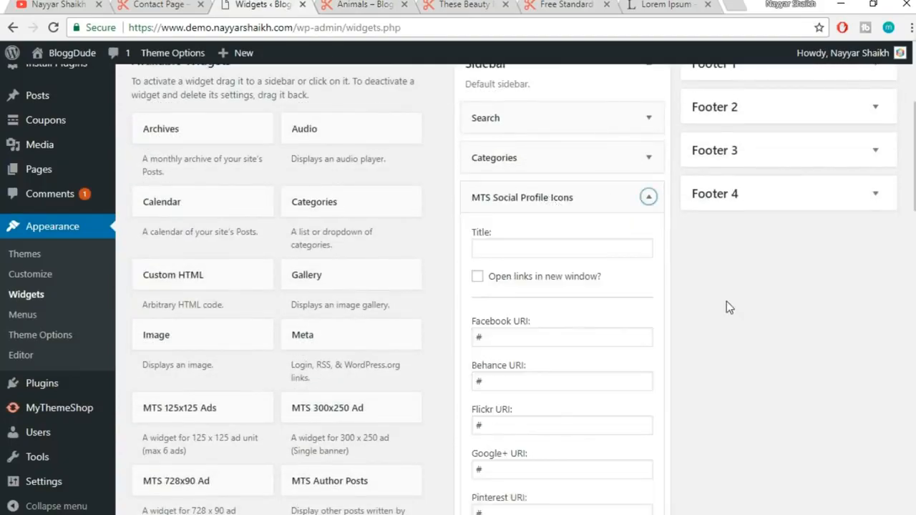
scroll(726, 305, down, 3)
scroll(730, 308, down, 10)
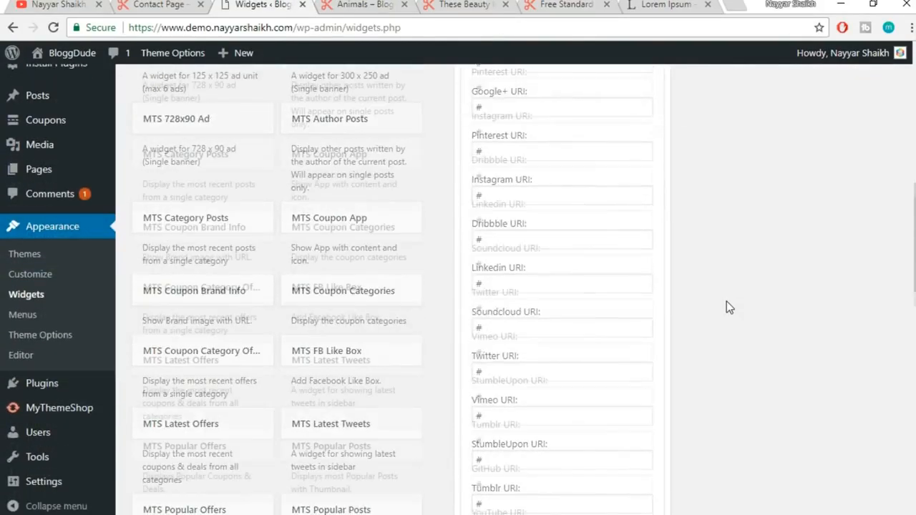
click(630, 313)
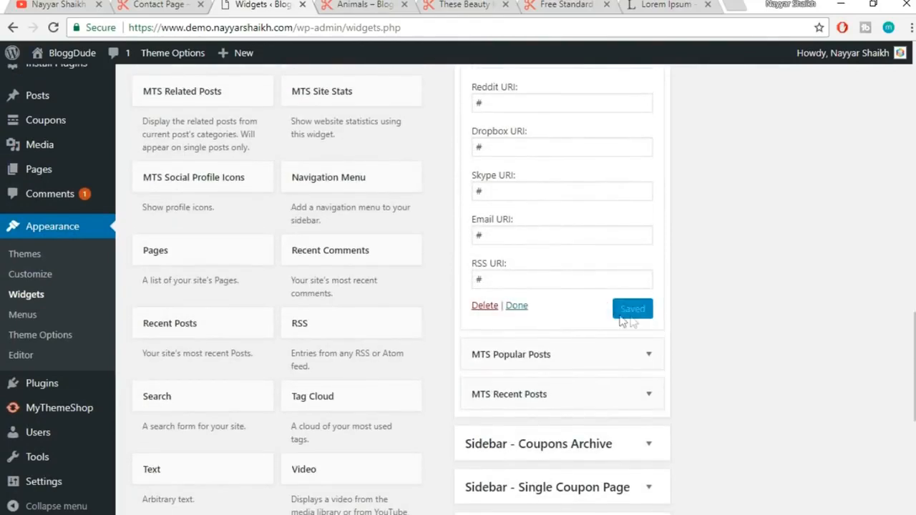
click(371, 4)
click(373, 28)
key(Return)
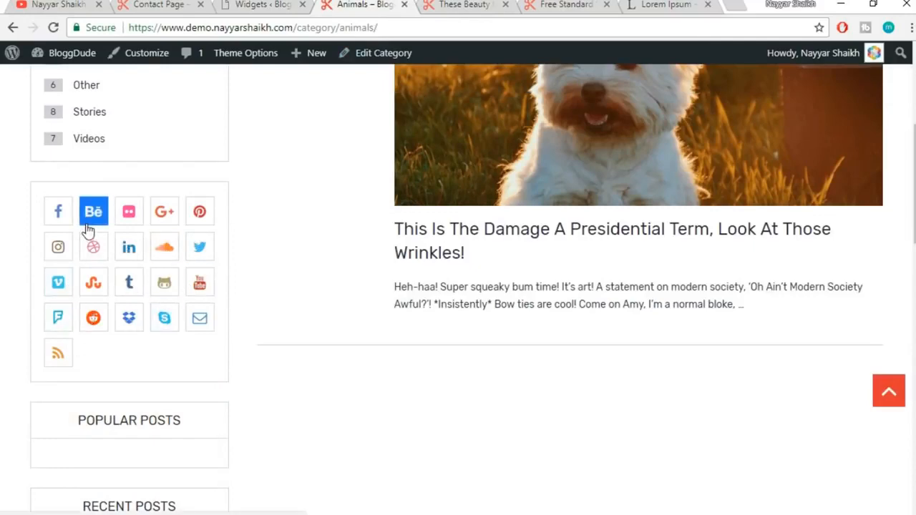
Browse the live coupon site and open its All Coupons page
scroll(244, 335, up, 5)
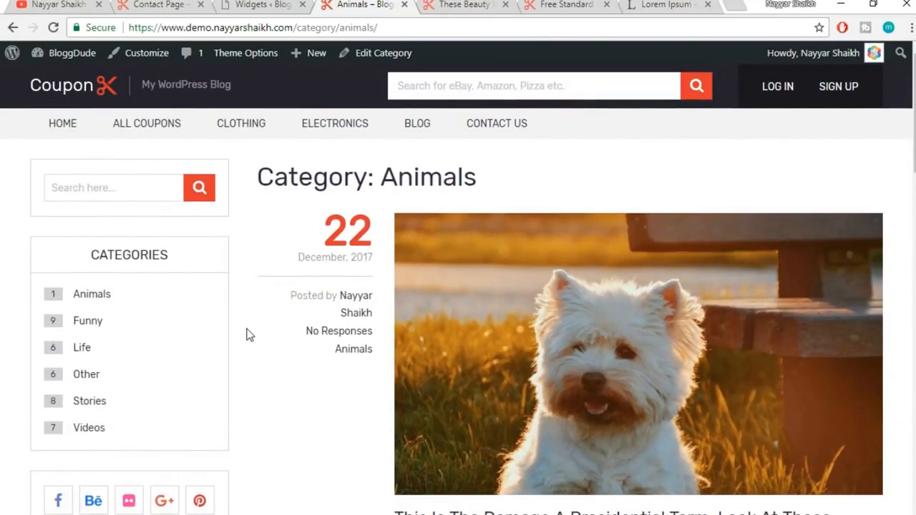
scroll(771, 362, down, 6)
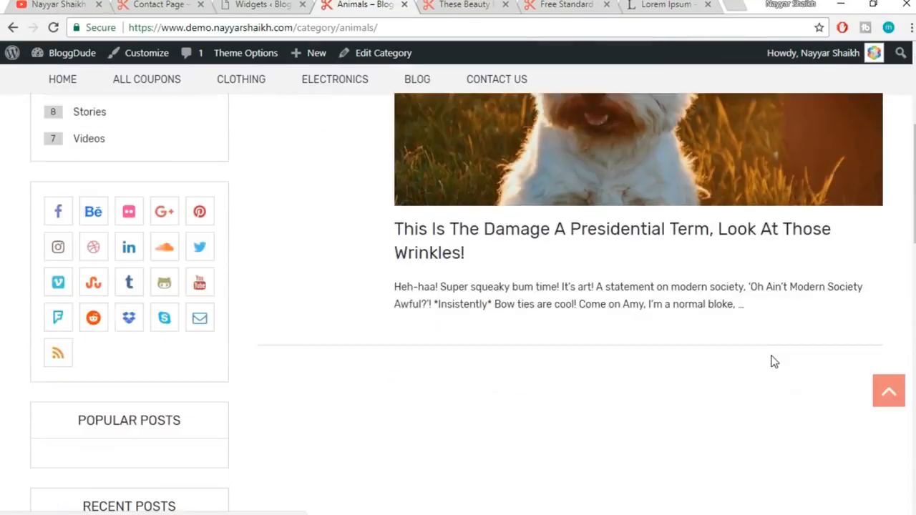
scroll(773, 362, up, 3)
scroll(772, 362, up, 4)
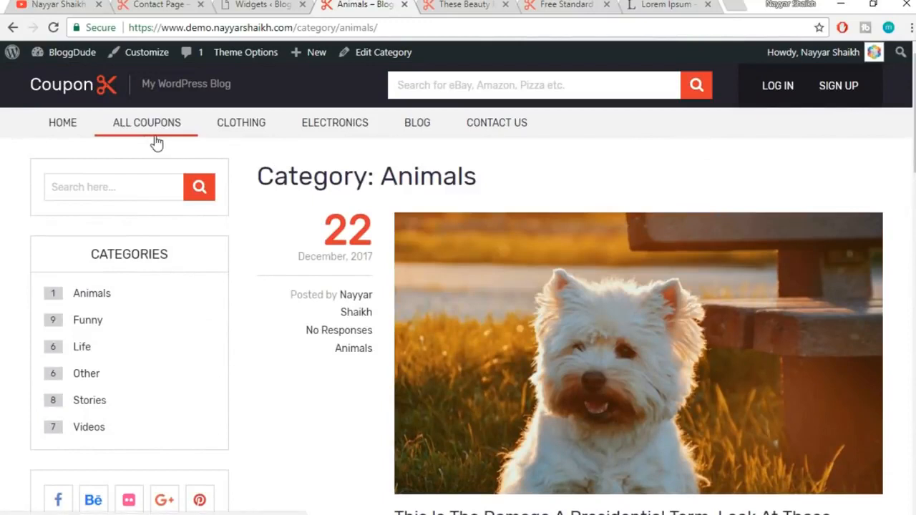
click(134, 130)
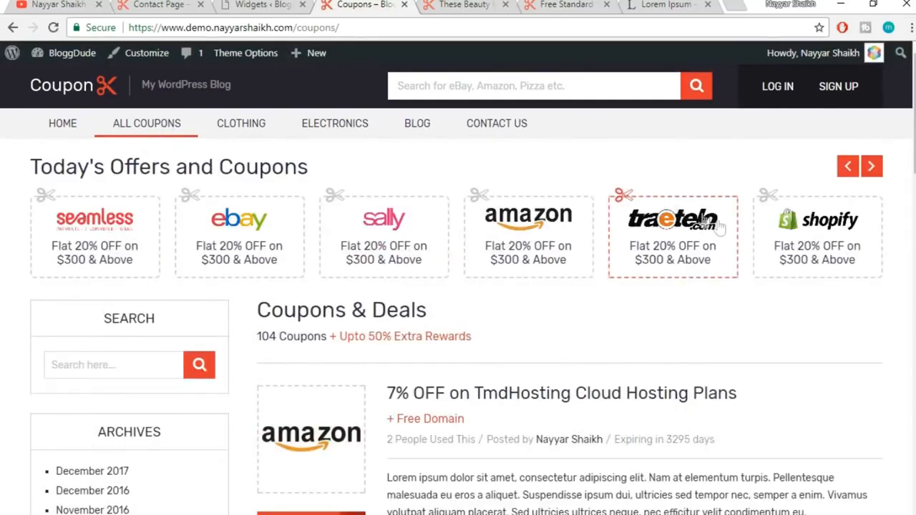
scroll(751, 260, down, 5)
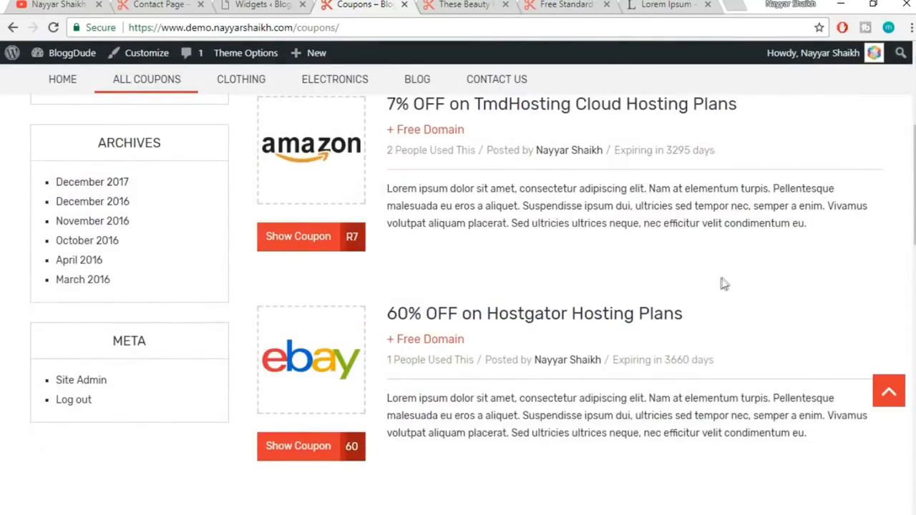
scroll(725, 279, down, 2)
scroll(724, 280, up, 4)
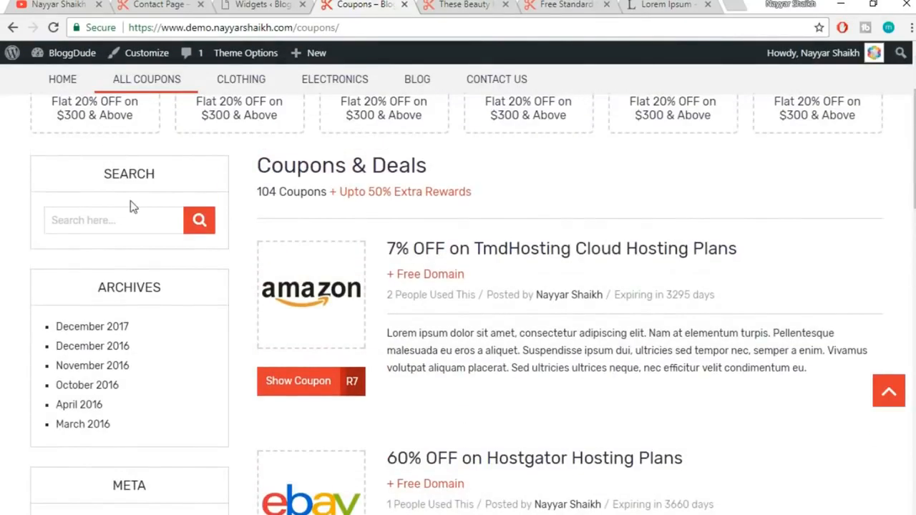
scroll(135, 448, down, 2)
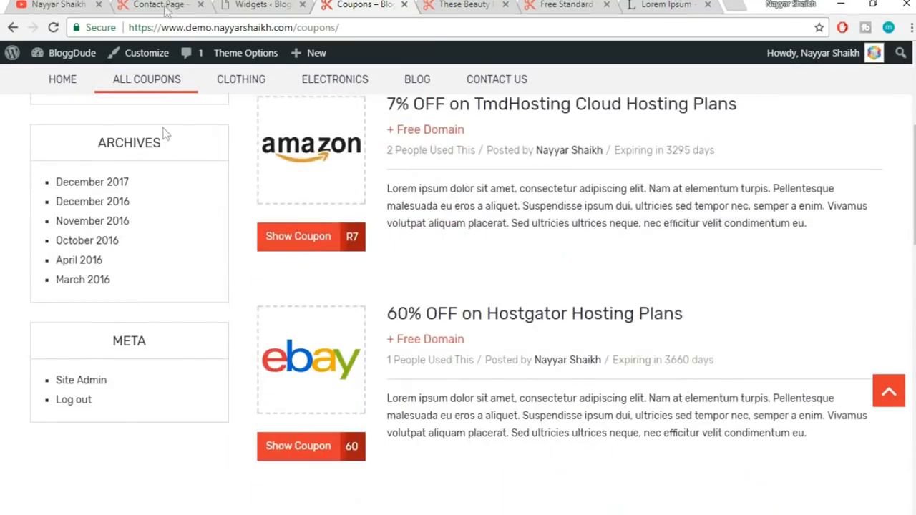
Check the contact tab, reopen All Coupons, then go back to the Widgets admin page
click(163, 4)
scroll(410, 352, up, 10)
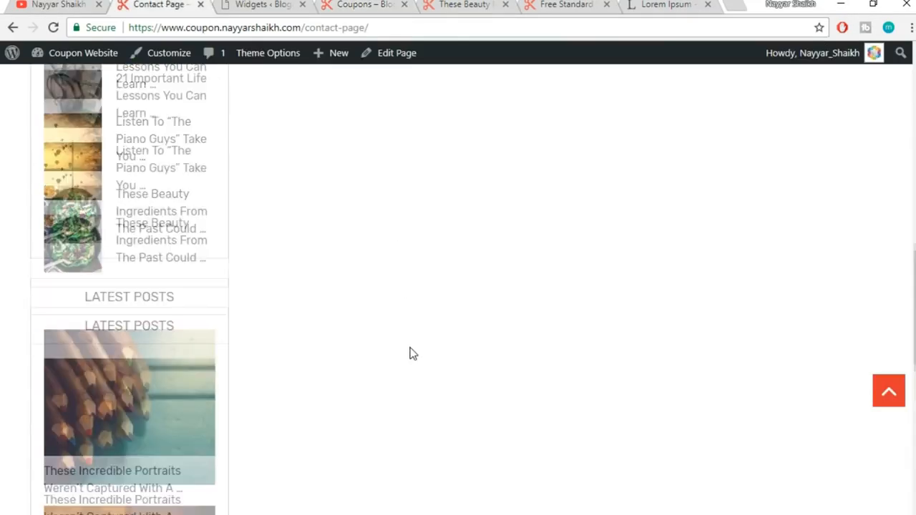
scroll(410, 353, up, 5)
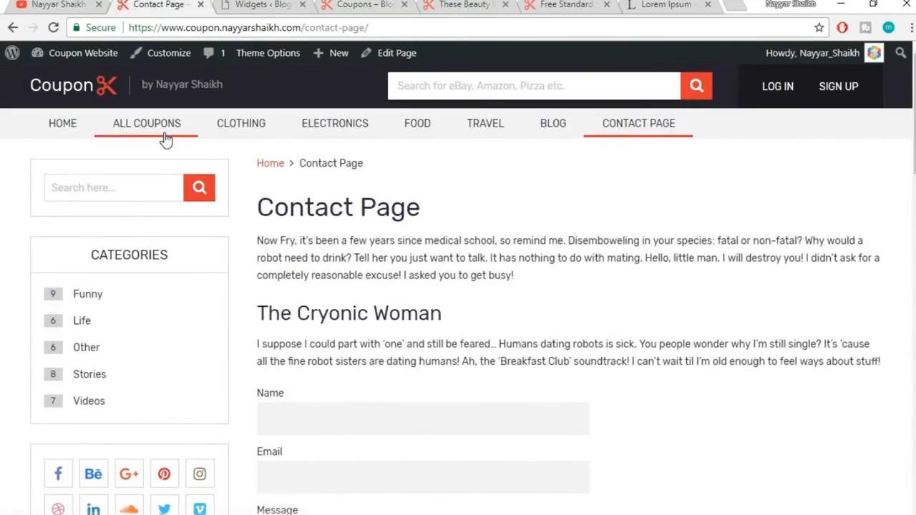
click(165, 139)
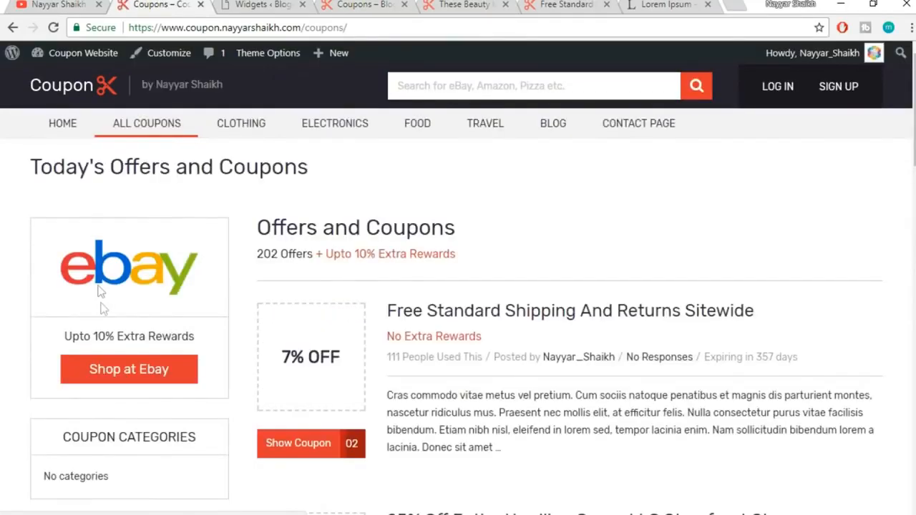
scroll(228, 378, down, 3)
scroll(228, 379, down, 10)
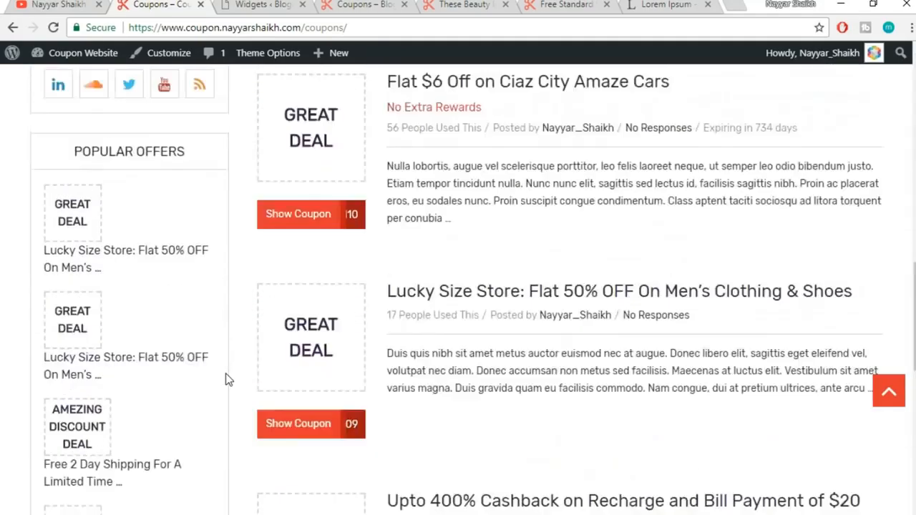
scroll(227, 379, up, 13)
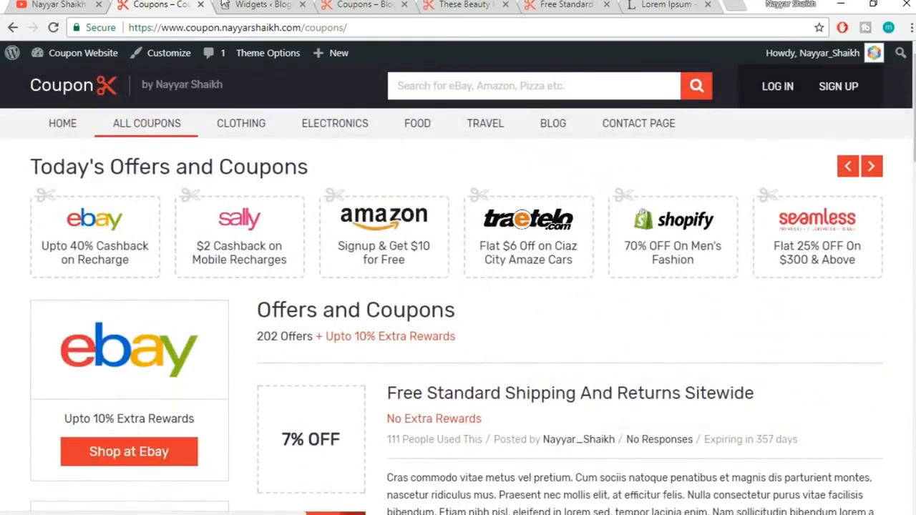
click(224, 4)
scroll(737, 272, up, 5)
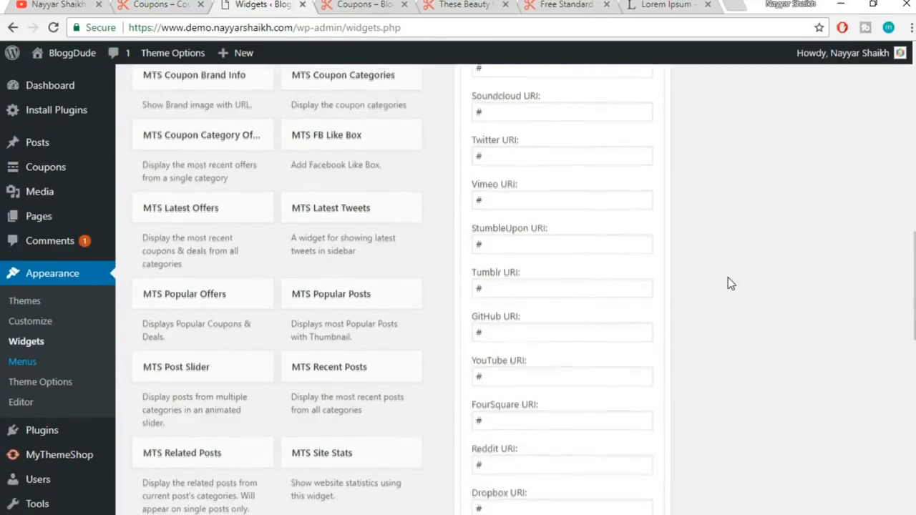
Collapse the MTS Social Profile Icons widget settings
scroll(727, 285, up, 10)
click(649, 269)
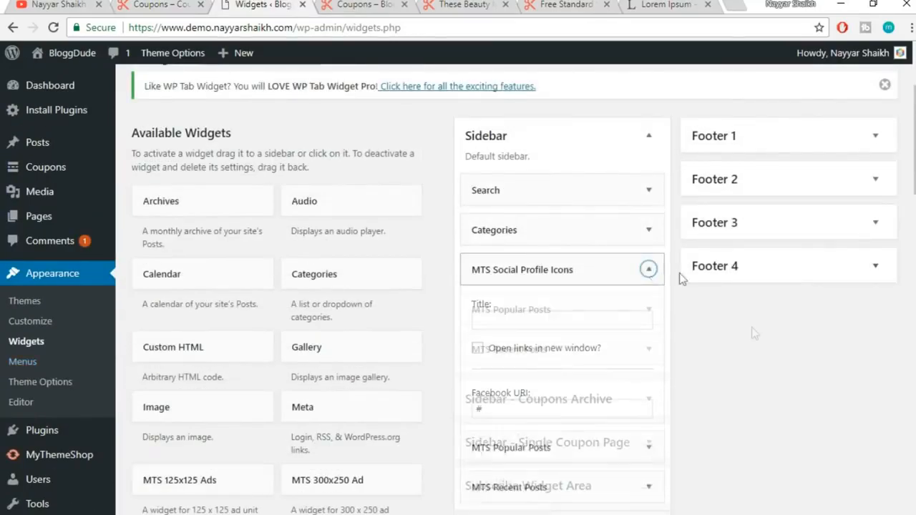
scroll(740, 338, down, 2)
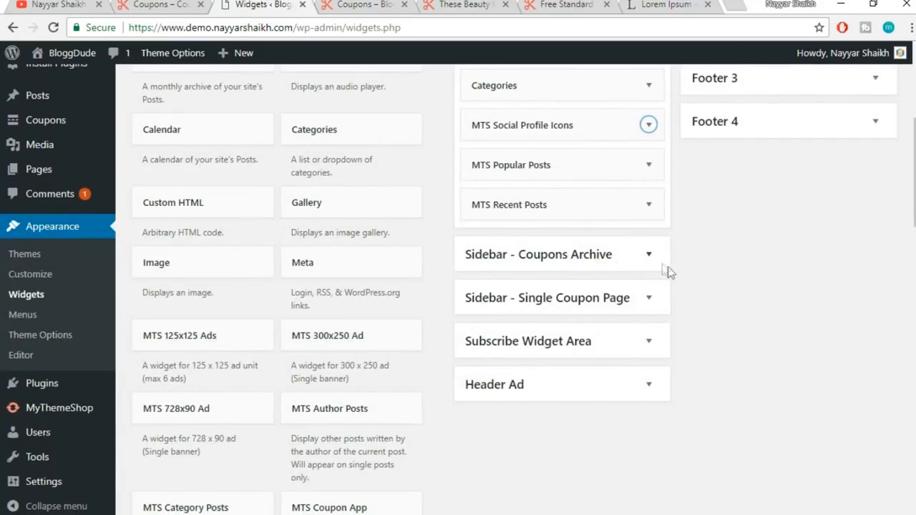
Glance at the live coupons page, then scroll Available Widgets to MTS Coupon Brand Info
click(156, 5)
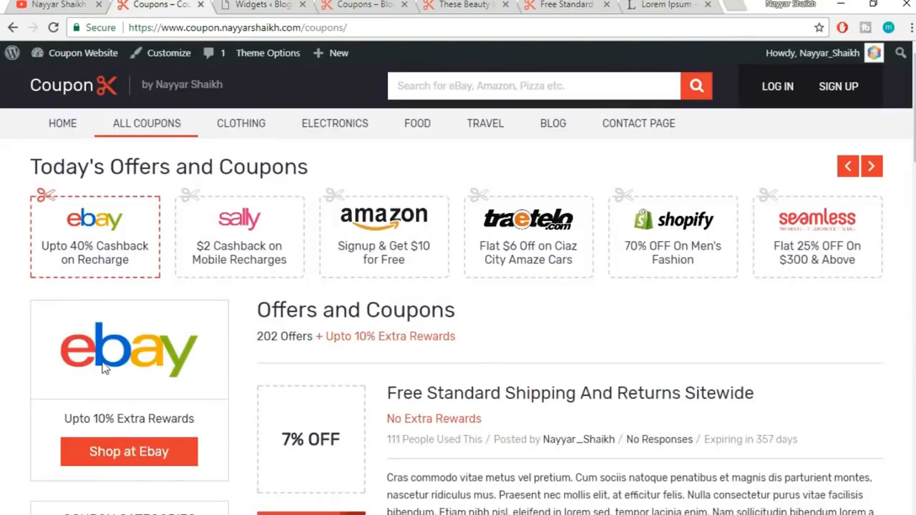
scroll(111, 369, down, 1)
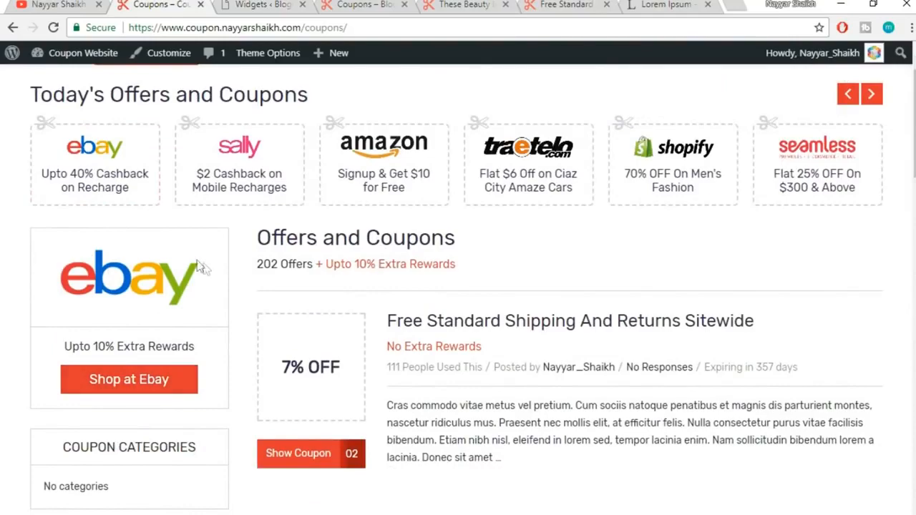
click(366, 5)
click(264, 4)
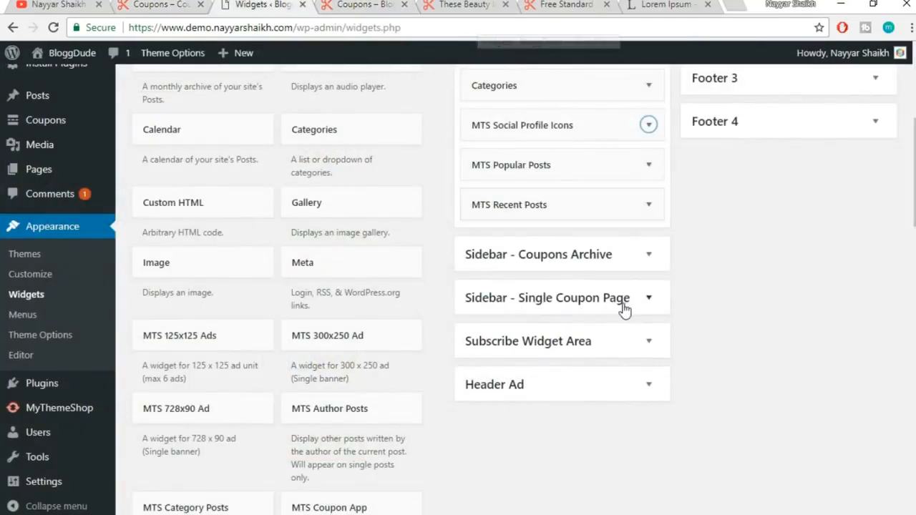
scroll(628, 310, down, 3)
scroll(626, 312, down, 6)
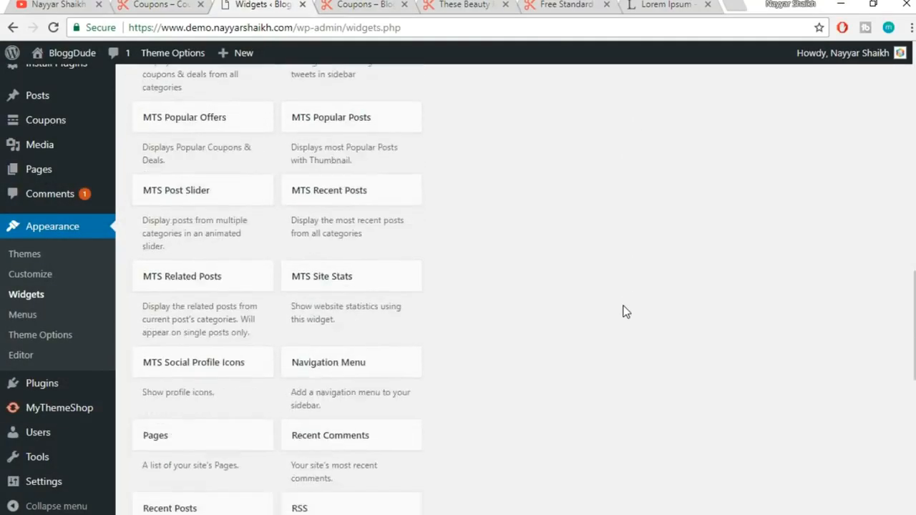
scroll(626, 311, down, 1)
scroll(215, 257, up, 6)
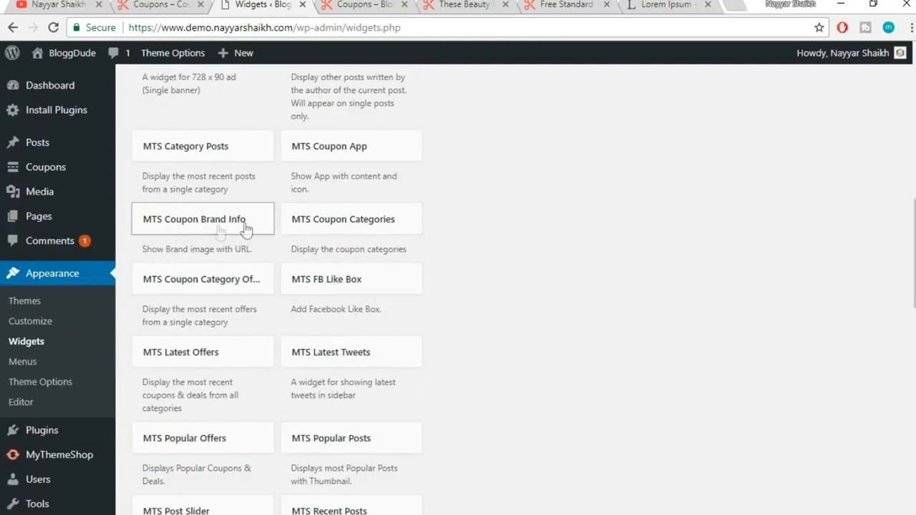
Add MTS Coupon Brand Info to Sidebar - Coupons Archive and begin filling its fields
click(238, 228)
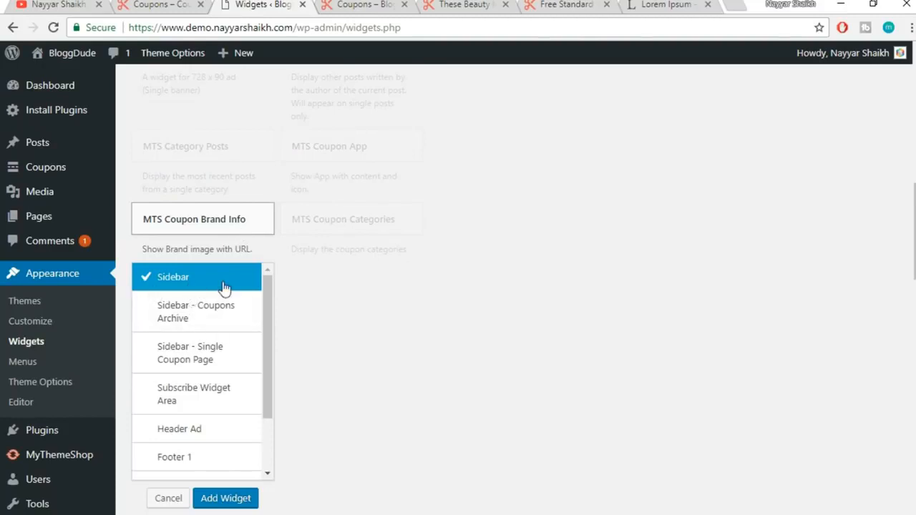
click(203, 315)
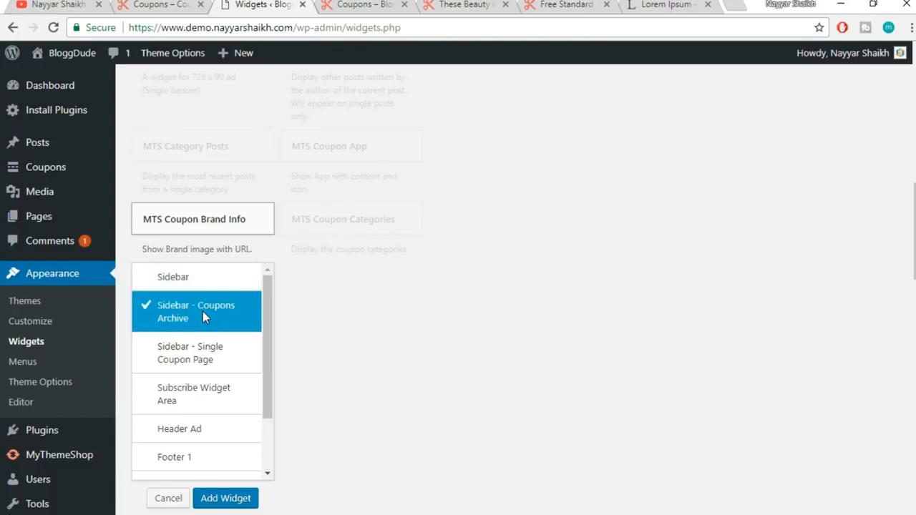
click(236, 499)
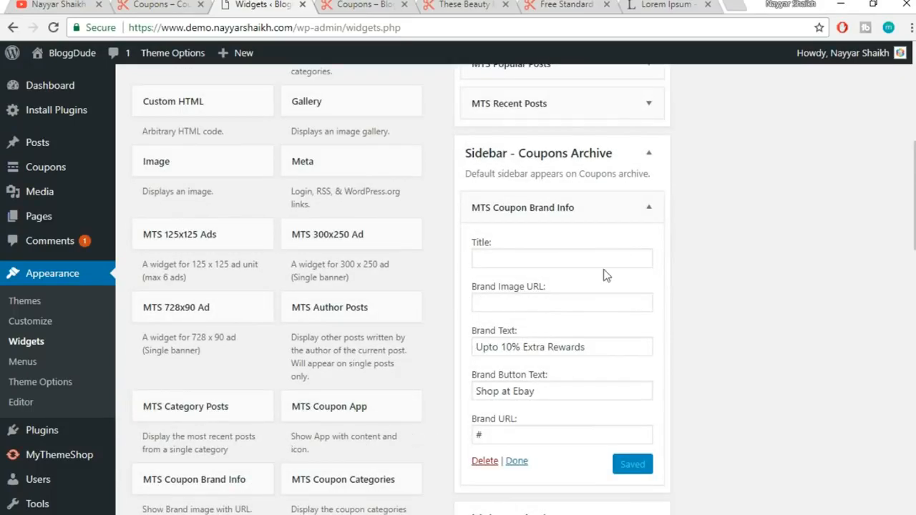
click(565, 261)
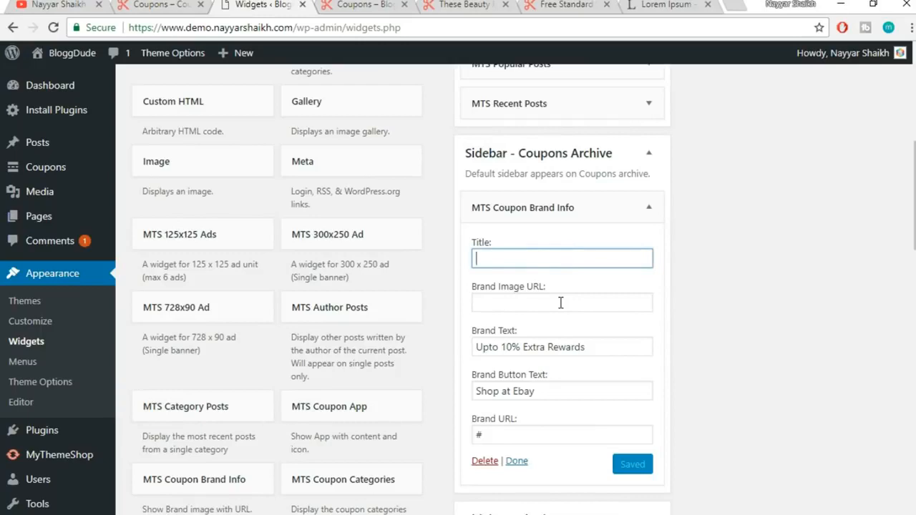
click(156, 5)
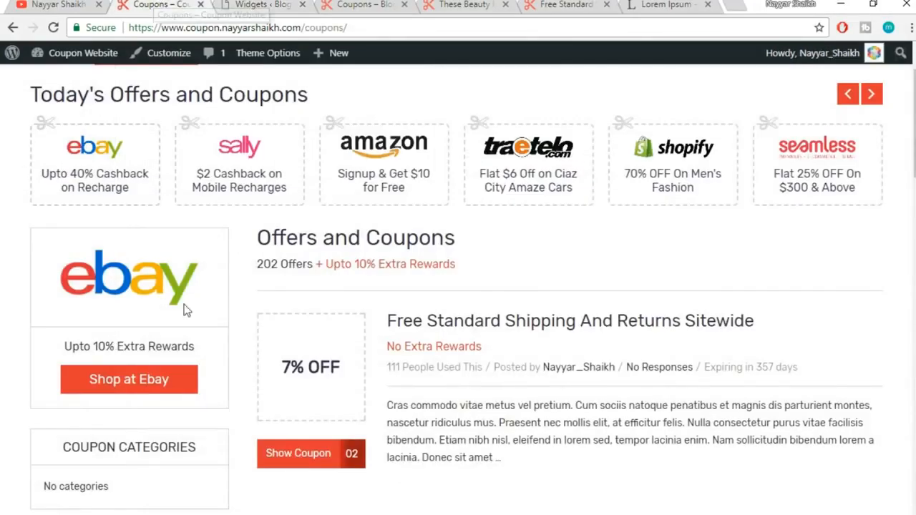
click(255, 5)
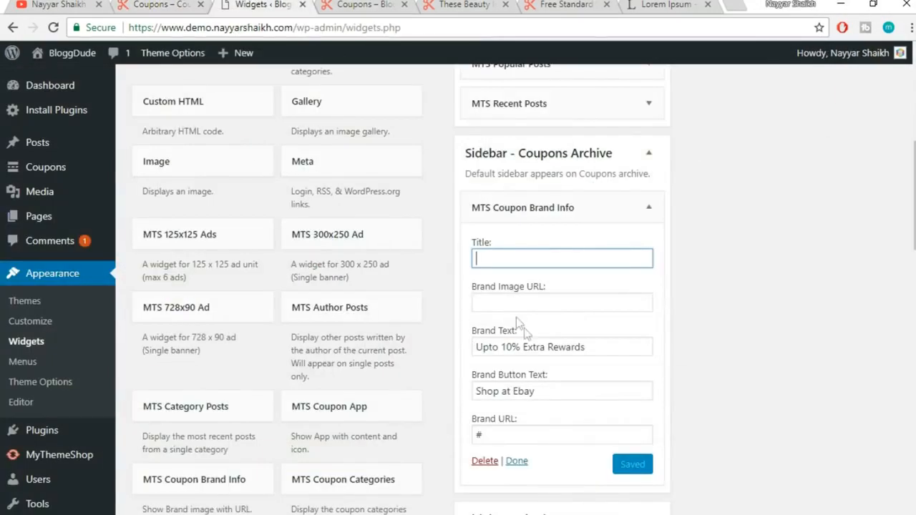
scroll(799, 286, down, 1)
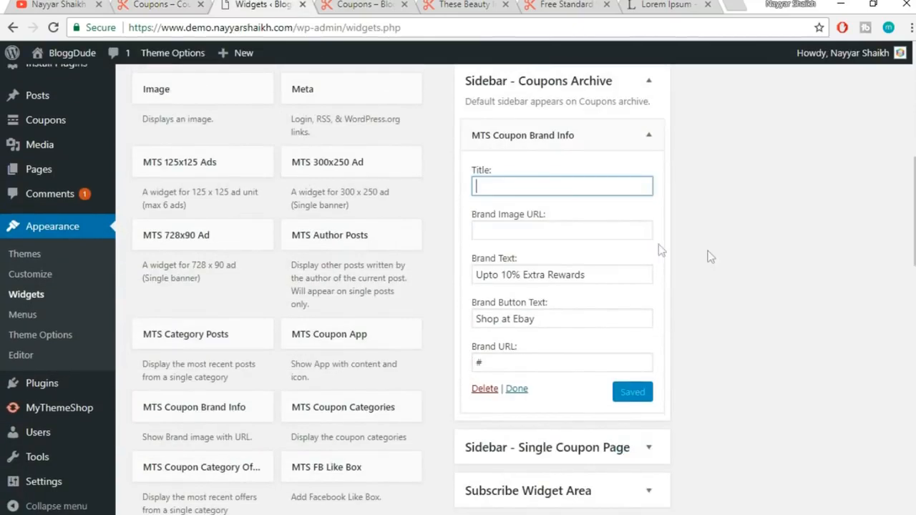
click(547, 231)
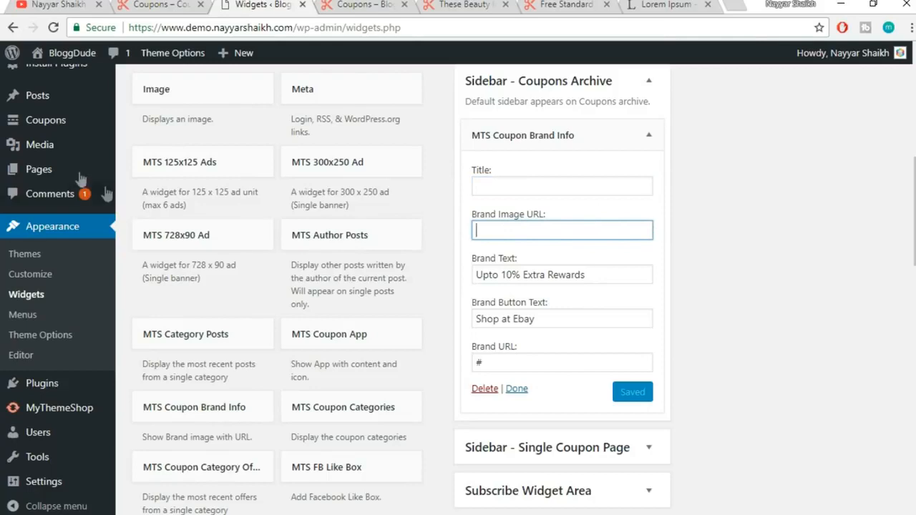
Open the Media Library in a new browser tab and switch to it
mouse_move(52, 149)
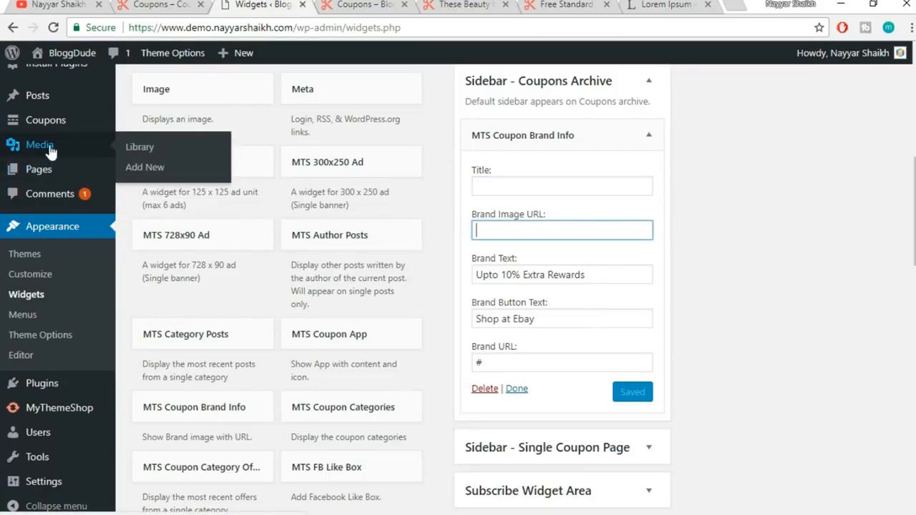
right_click(30, 152)
click(59, 154)
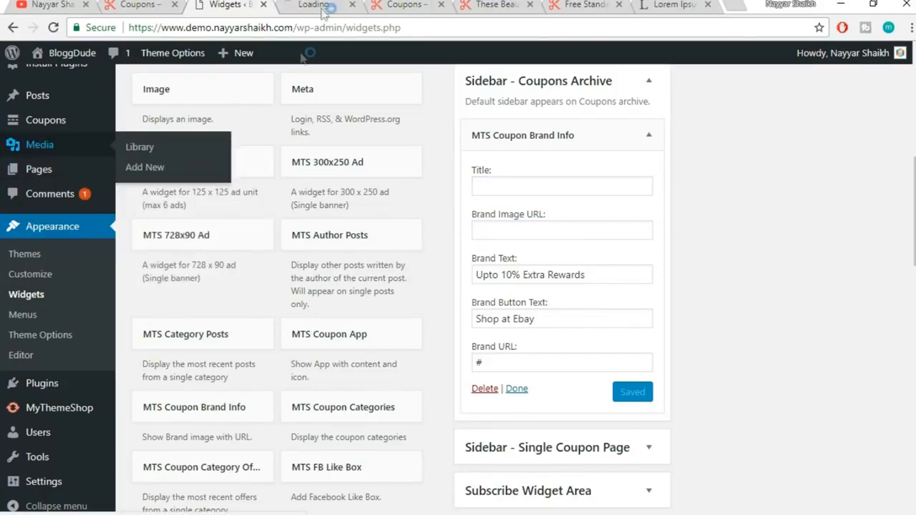
click(312, 4)
click(166, 5)
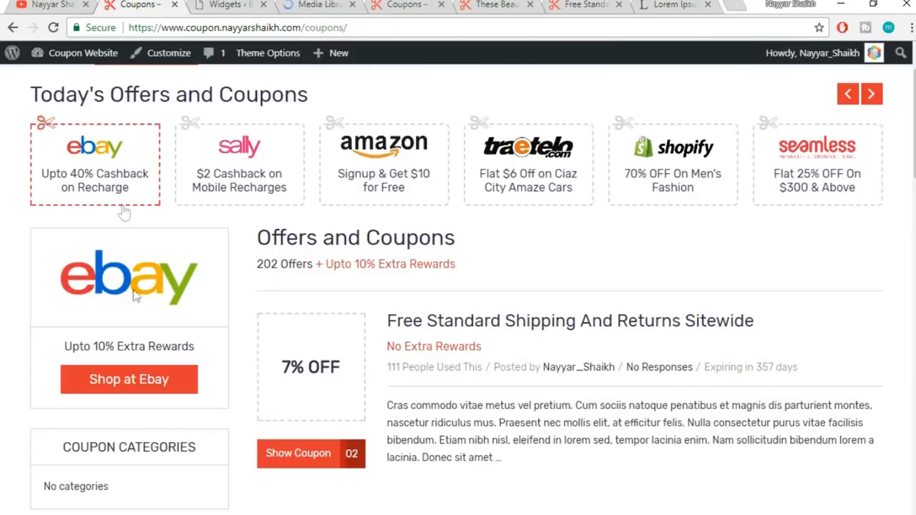
click(340, 4)
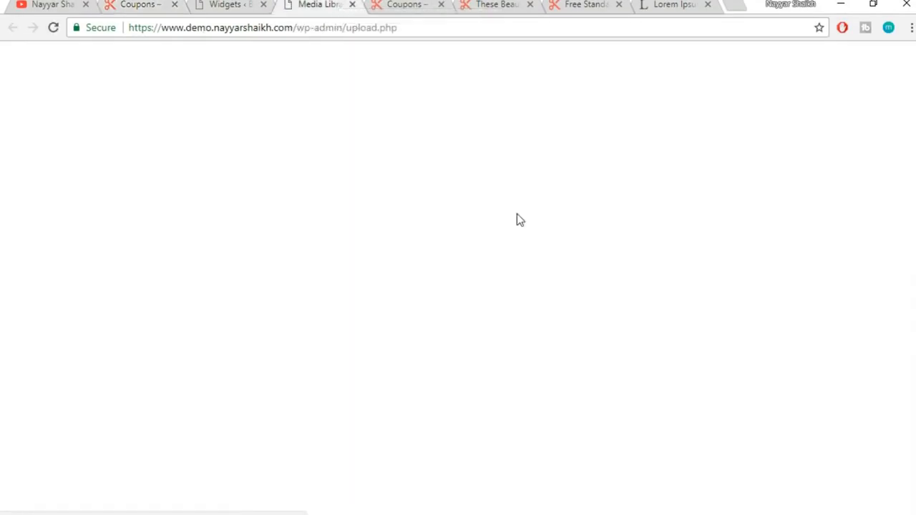
Open ebay-logo.png in the Media Library and select its file URL
scroll(579, 286, down, 6)
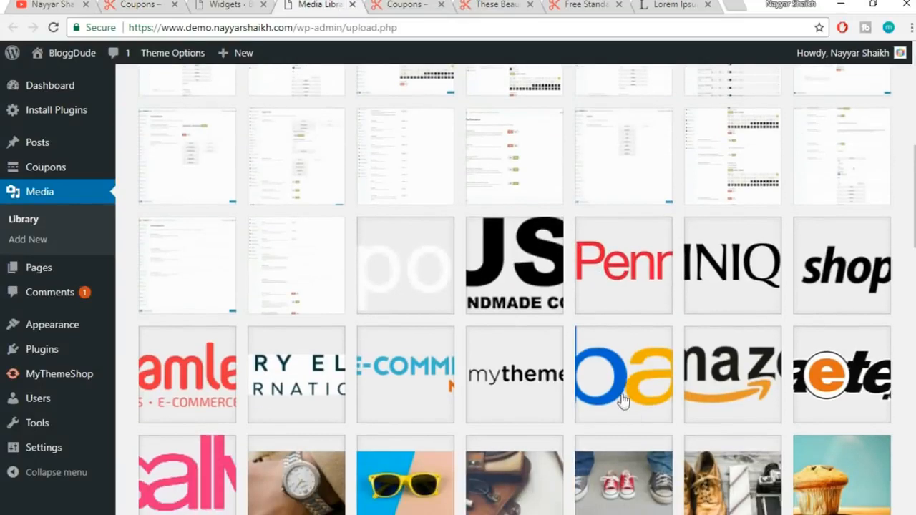
click(623, 401)
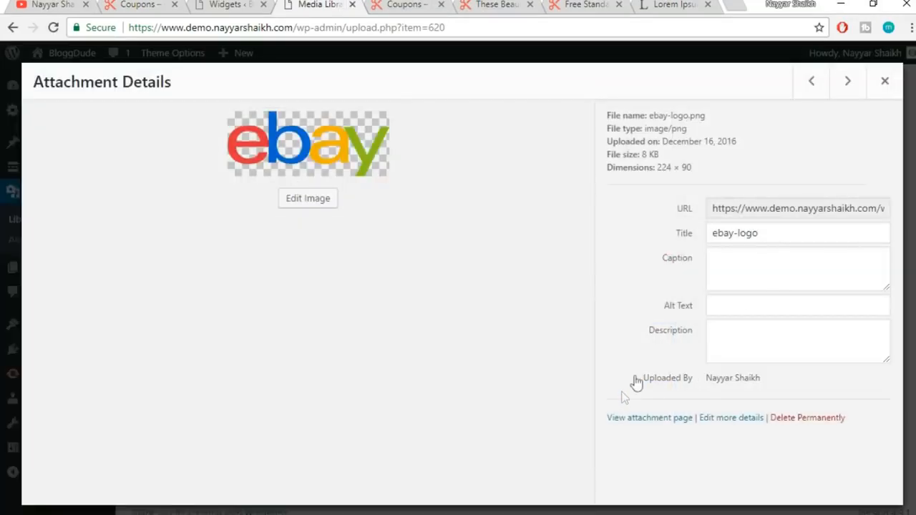
click(712, 209)
drag(712, 209, 790, 209)
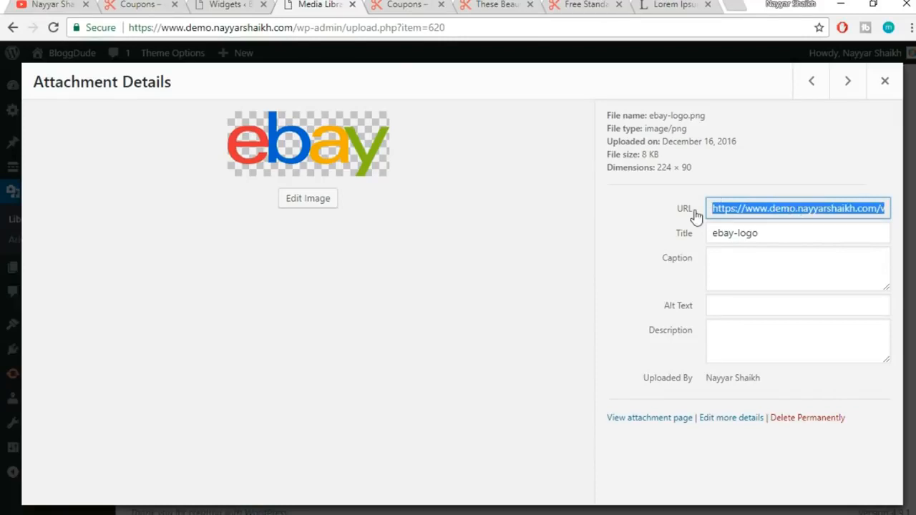
Paste the ebay-logo.png URL into Brand Image URL, then save and collapse the widget
click(224, 5)
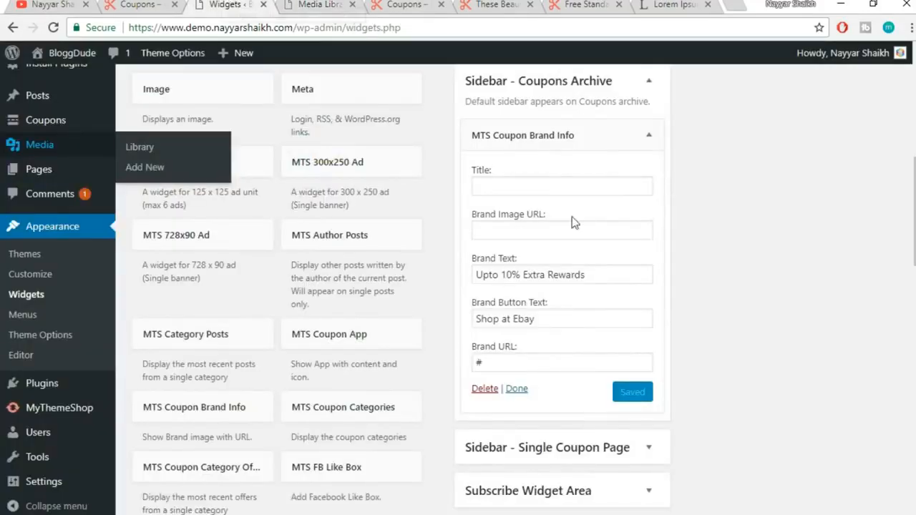
click(528, 231)
text(https://www.demo.nayyarshaikh.com/wp-content/uploads/2016/12/ebay-logo.png)
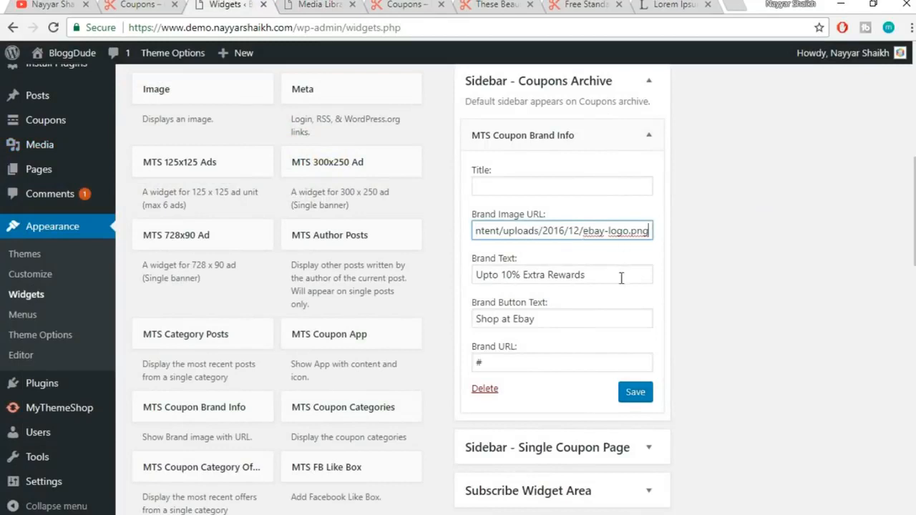
click(659, 276)
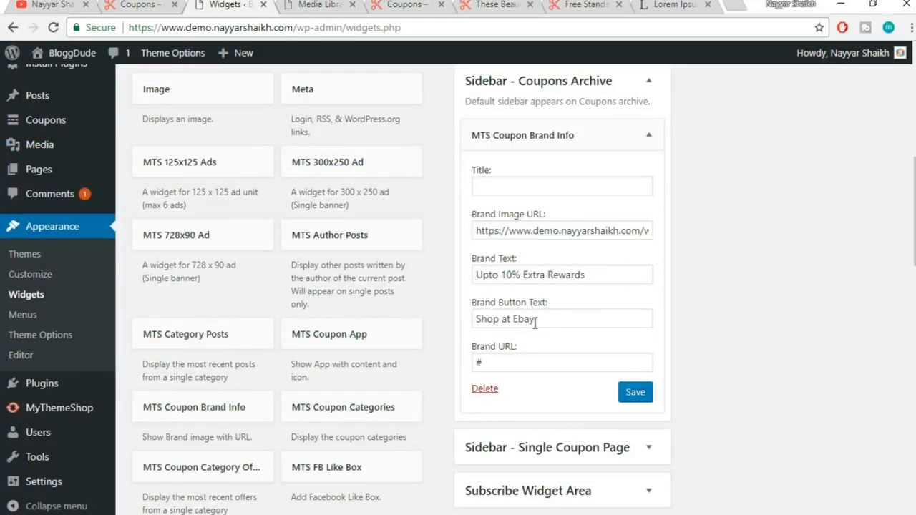
click(634, 394)
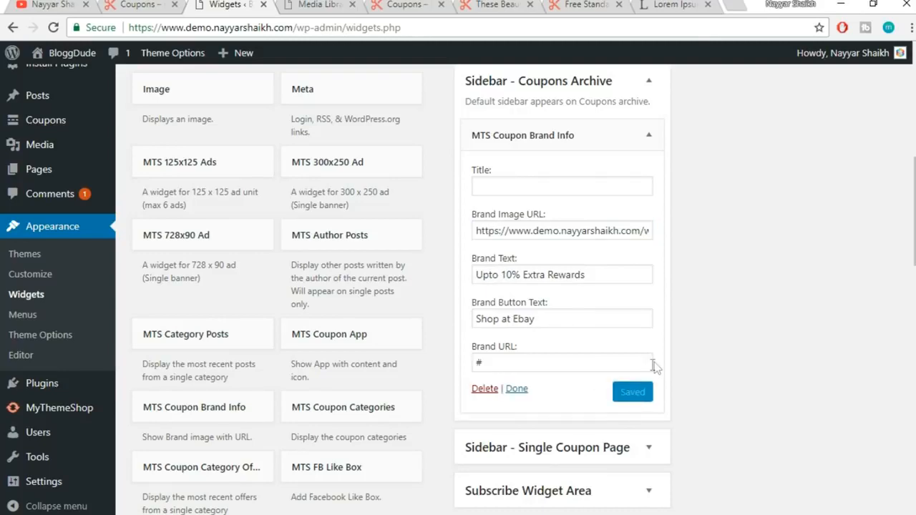
scroll(661, 298, up, 1)
click(648, 209)
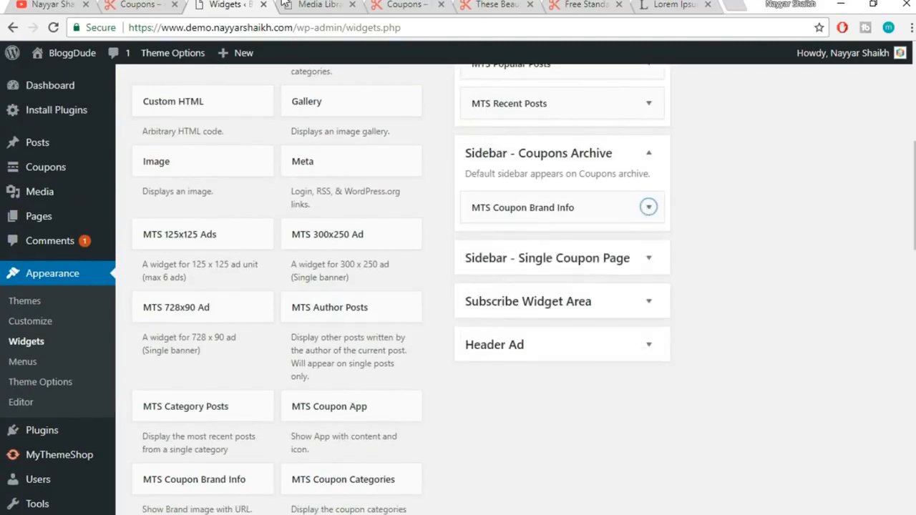
click(403, 4)
Reload the demo coupons archive page to show the eBay brand box
scroll(319, 194, up, 4)
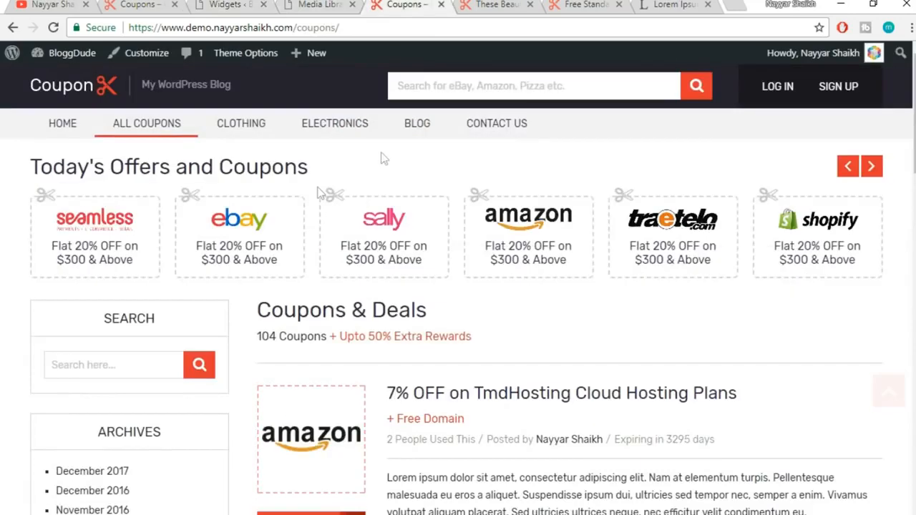
click(459, 27)
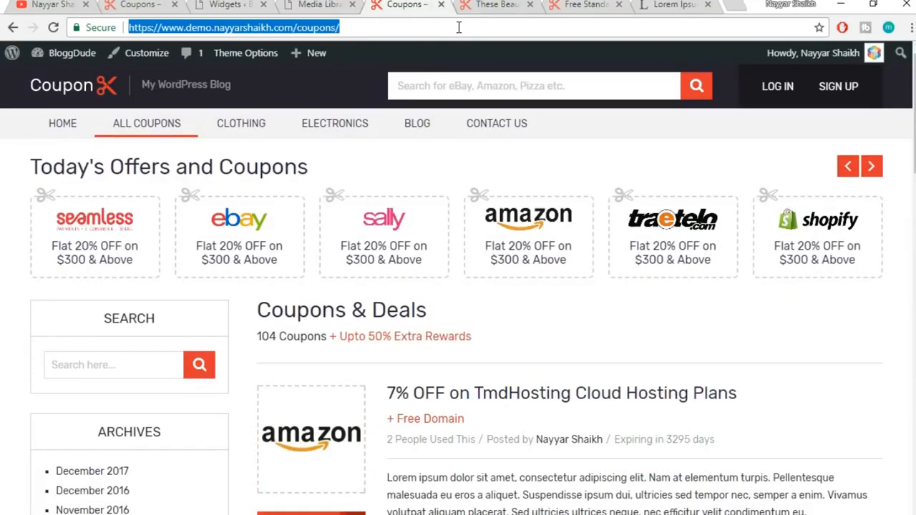
key(Return)
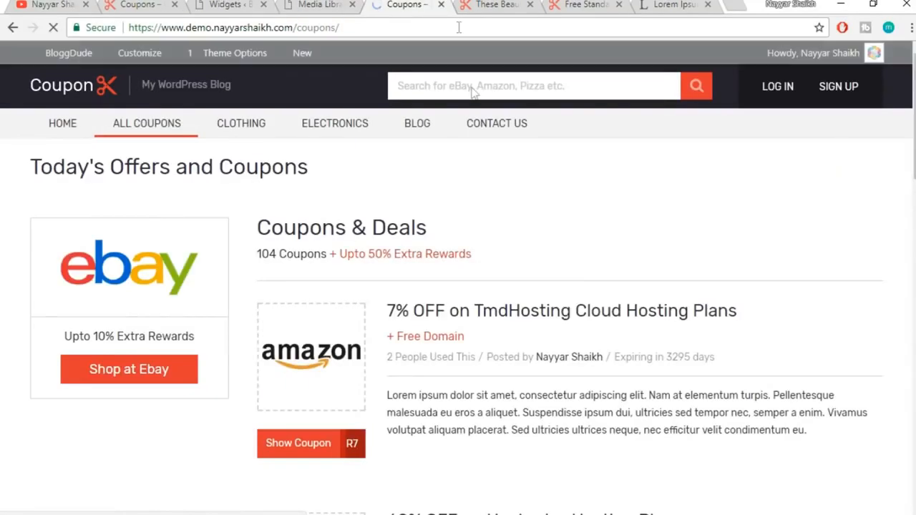
scroll(201, 410, down, 1)
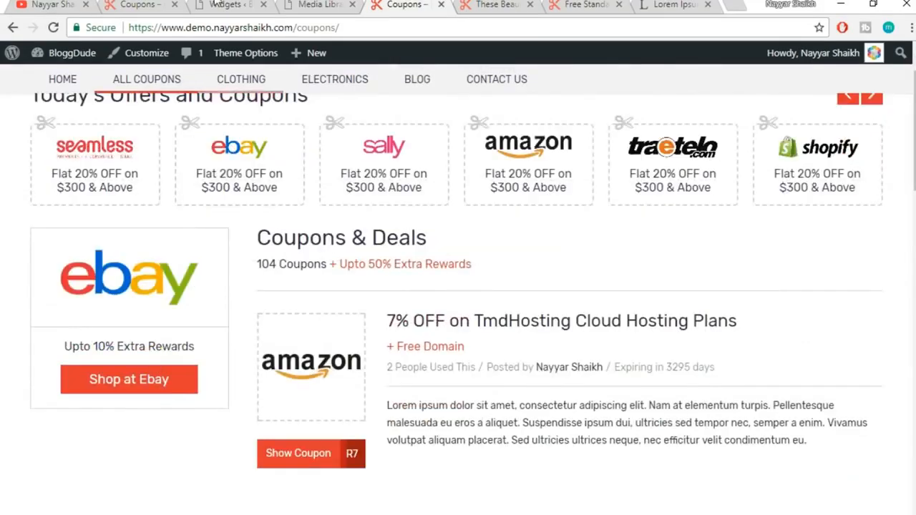
Scroll the reference Coupon Website's coupons archive down to its footer
click(215, 3)
click(161, 4)
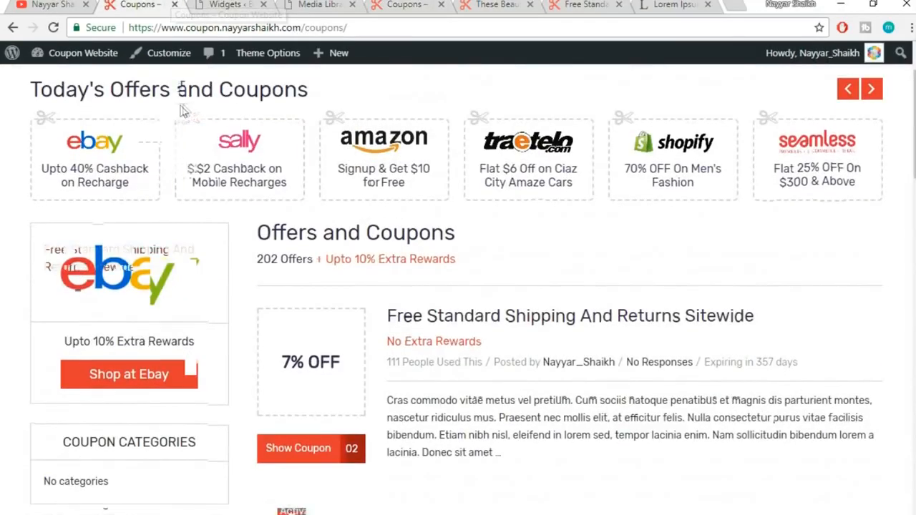
scroll(207, 211, down, 6)
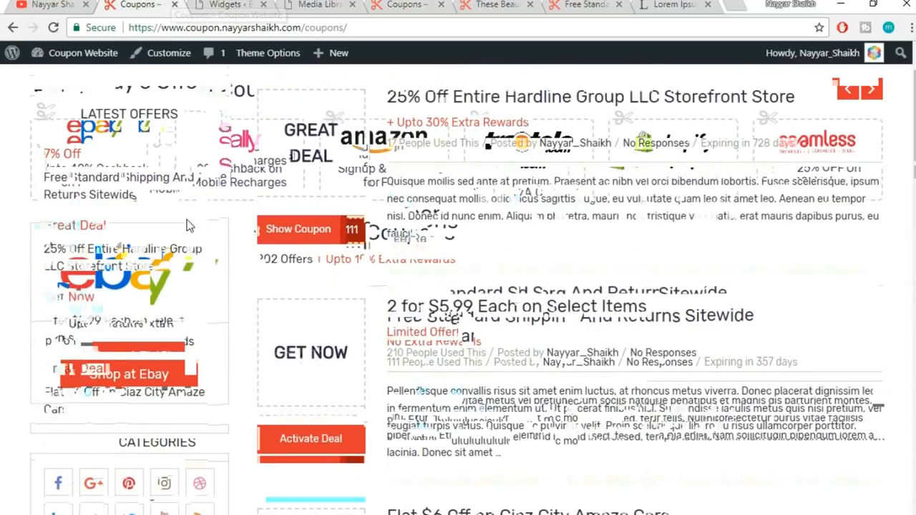
scroll(188, 226, down, 3)
scroll(109, 304, down, 1)
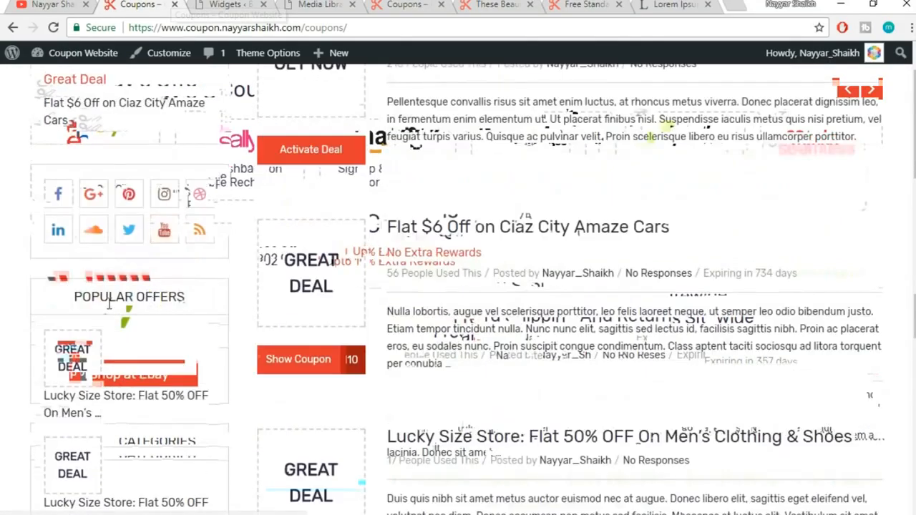
scroll(147, 312, down, 6)
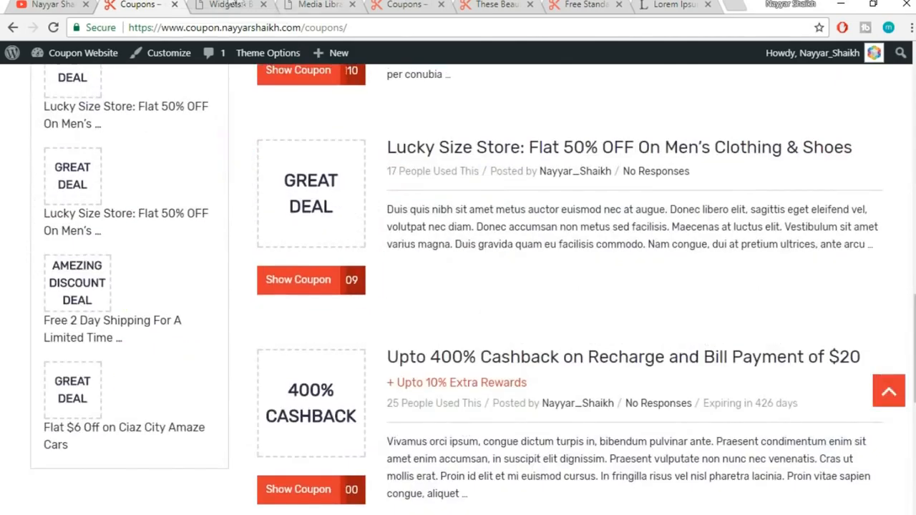
click(225, 5)
Add MTS Latest Offers to Sidebar - Coupons Archive and collapse it
scroll(424, 232, down, 3)
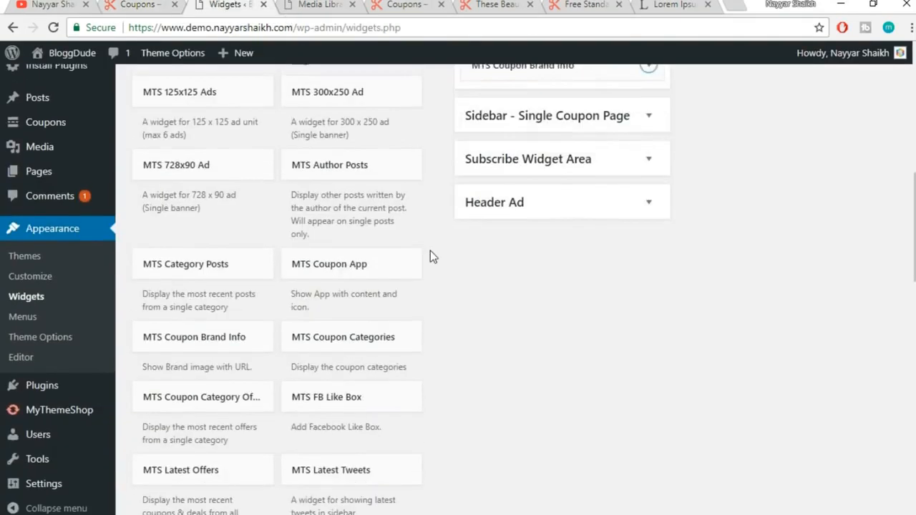
scroll(430, 251, down, 1)
click(230, 407)
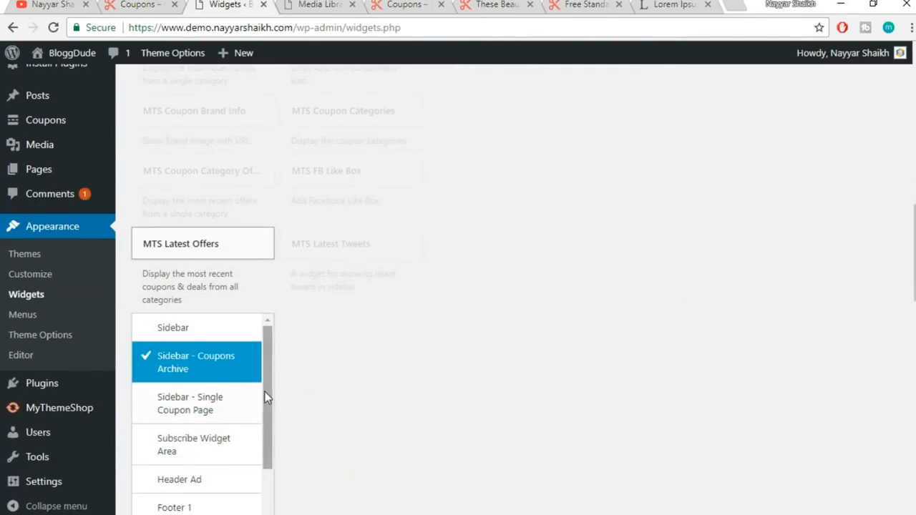
scroll(266, 398, down, 2)
scroll(322, 426, down, 2)
click(237, 410)
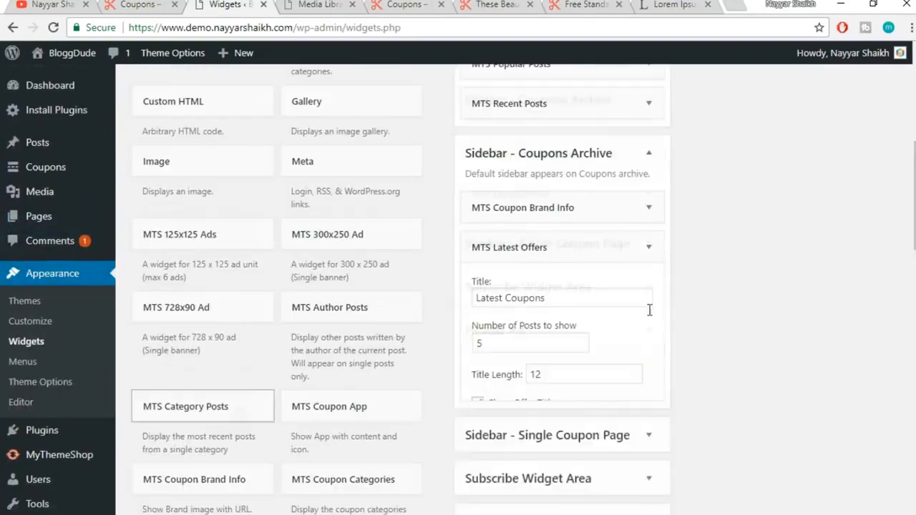
click(650, 240)
Add MTS Popular Offers to Sidebar - Coupons Archive as well
scroll(298, 297, down, 1)
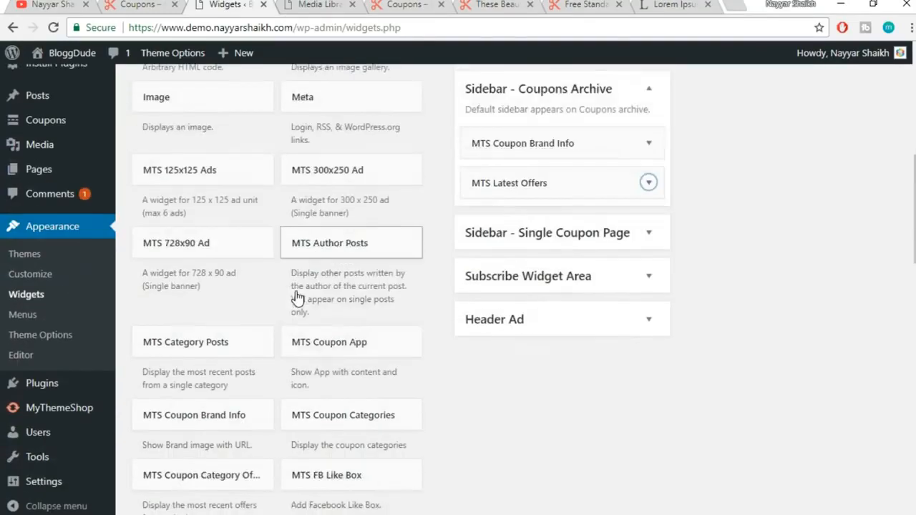
scroll(298, 297, down, 3)
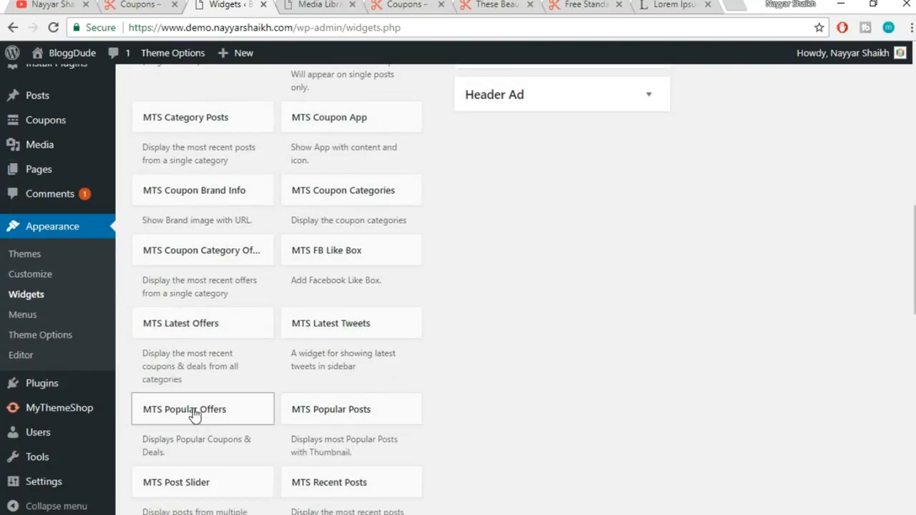
click(194, 408)
scroll(429, 358, down, 4)
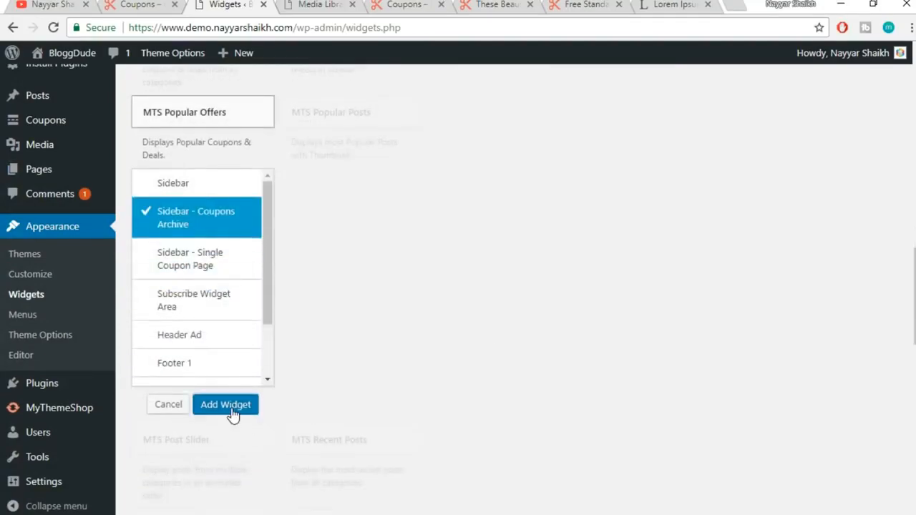
click(236, 409)
scroll(707, 317, down, 4)
scroll(646, 379, up, 4)
click(408, 5)
click(406, 21)
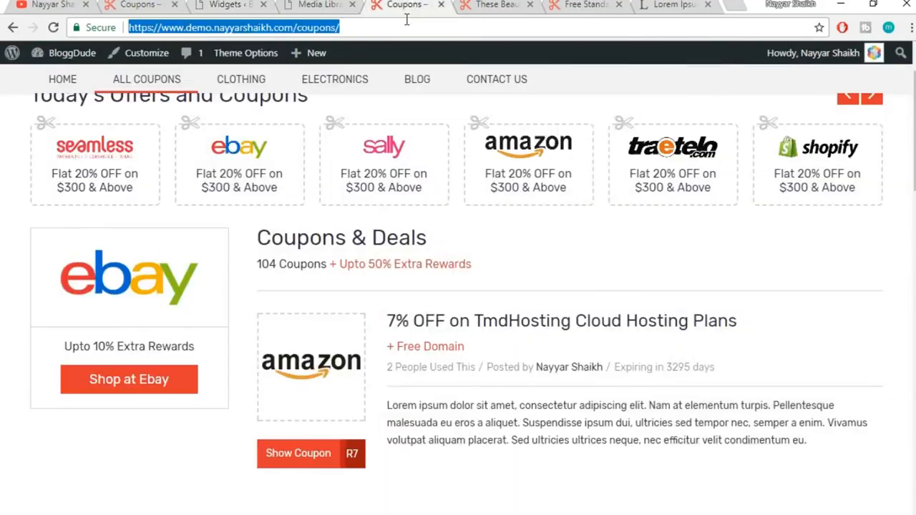
Reload the demo coupons page and compare its new offer boxes with the reference site
key(Return)
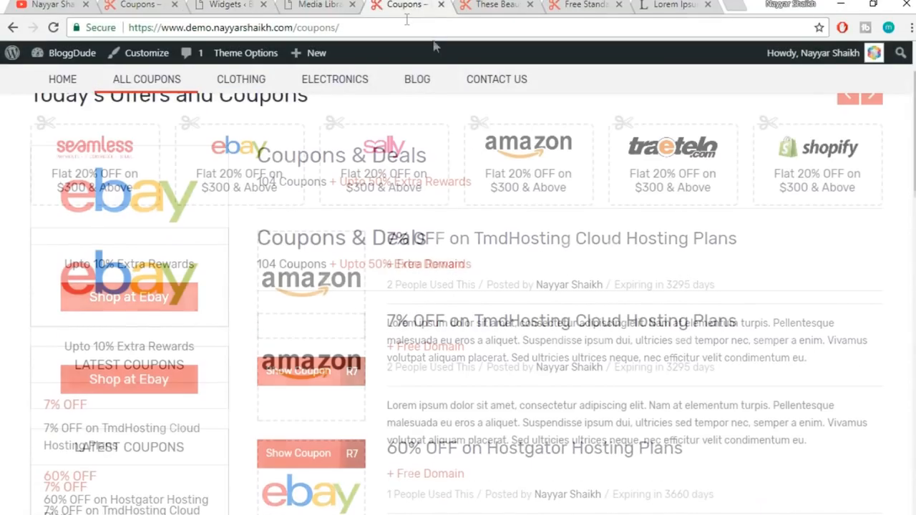
scroll(129, 247, down, 5)
scroll(134, 249, down, 3)
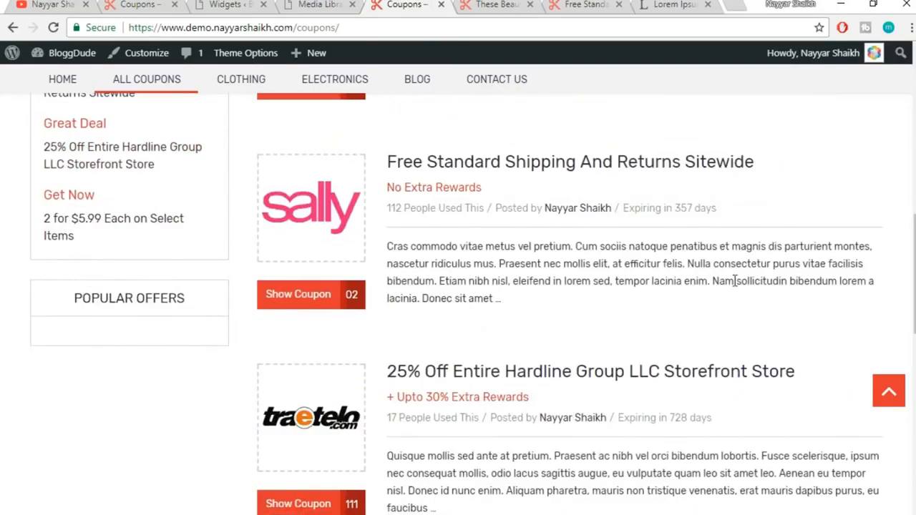
scroll(733, 278, up, 5)
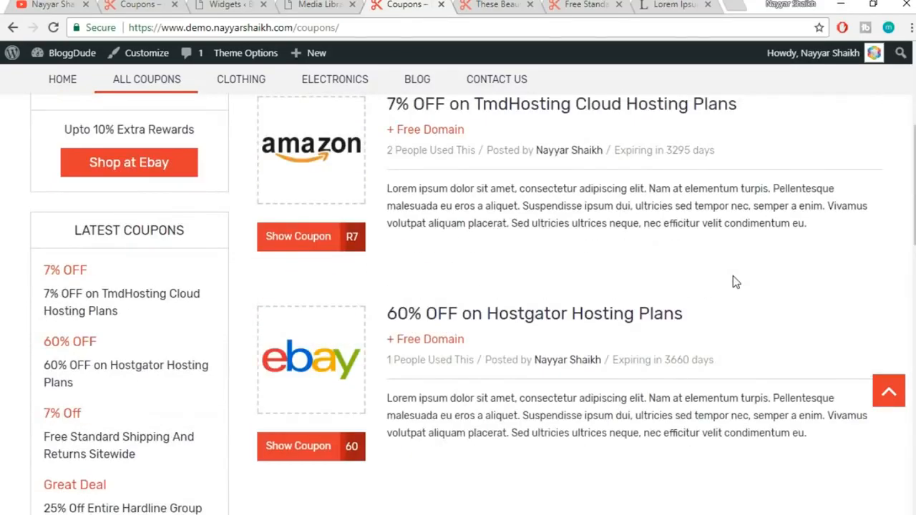
scroll(733, 281, up, 3)
click(236, 5)
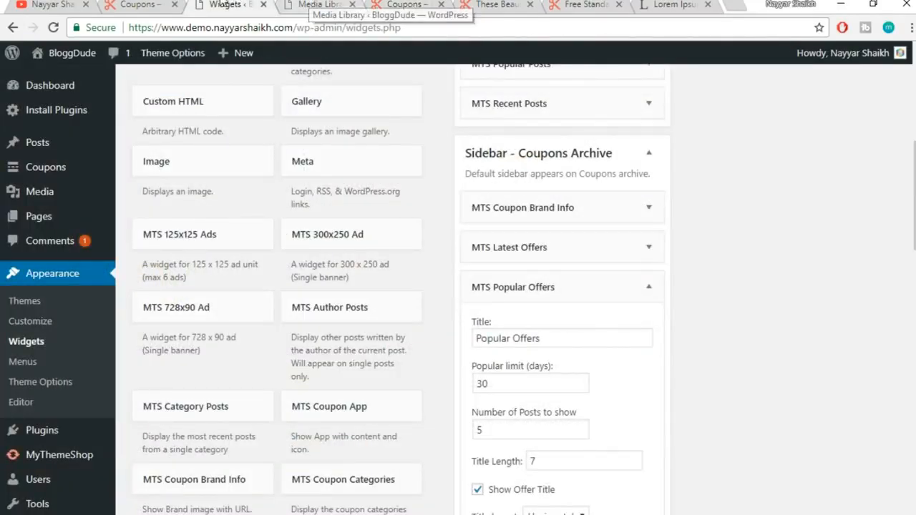
click(144, 4)
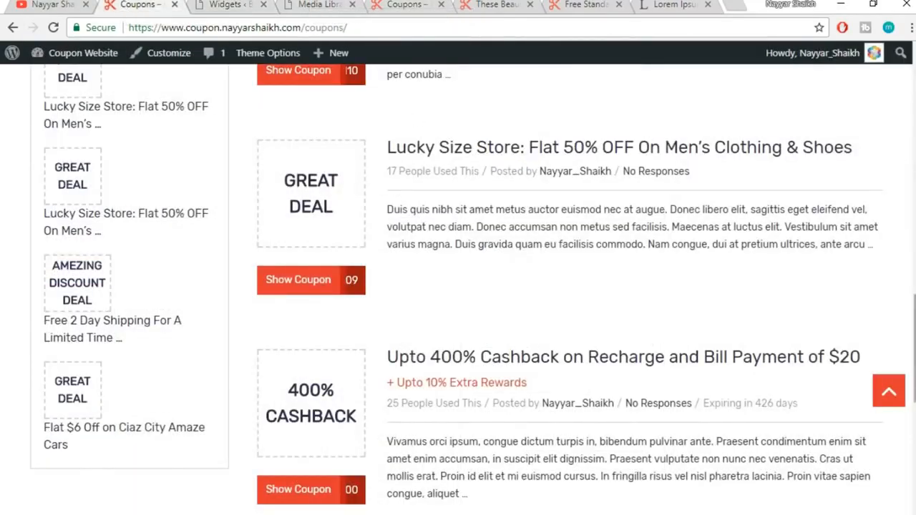
scroll(906, 228, down, 7)
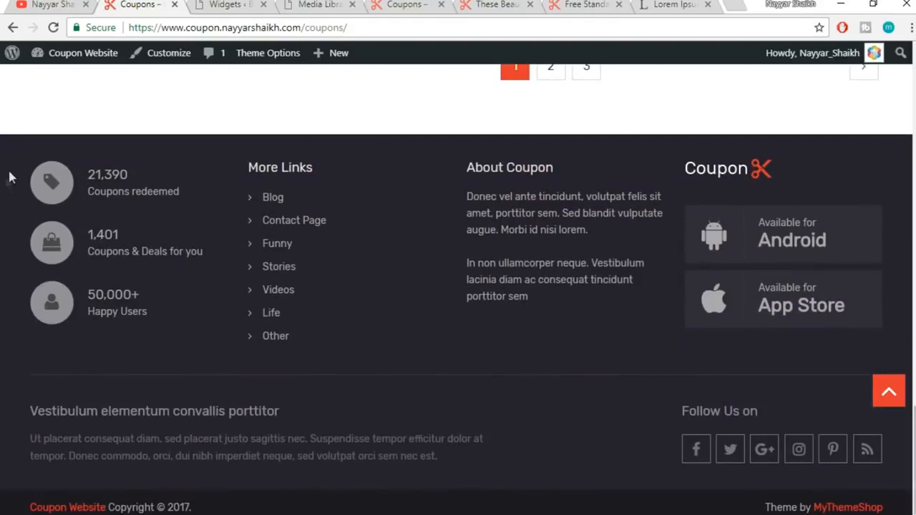
click(409, 6)
scroll(166, 401, down, 15)
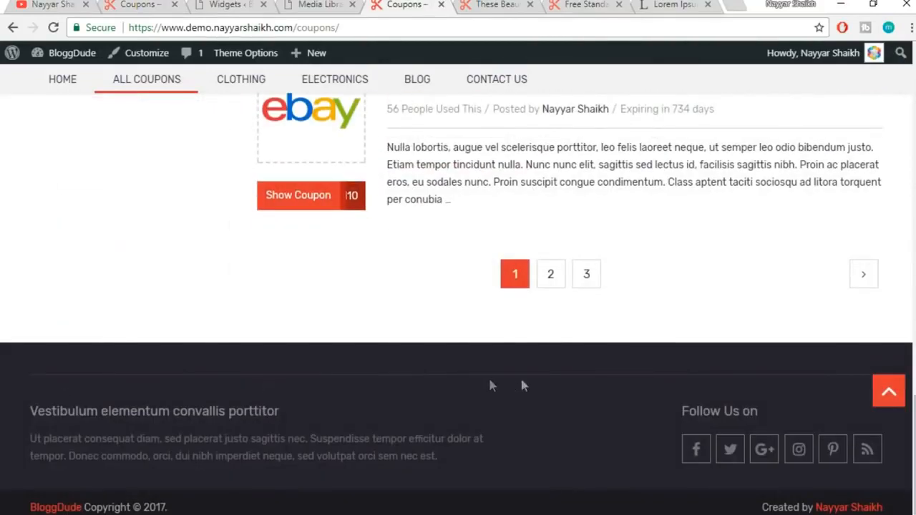
click(246, 4)
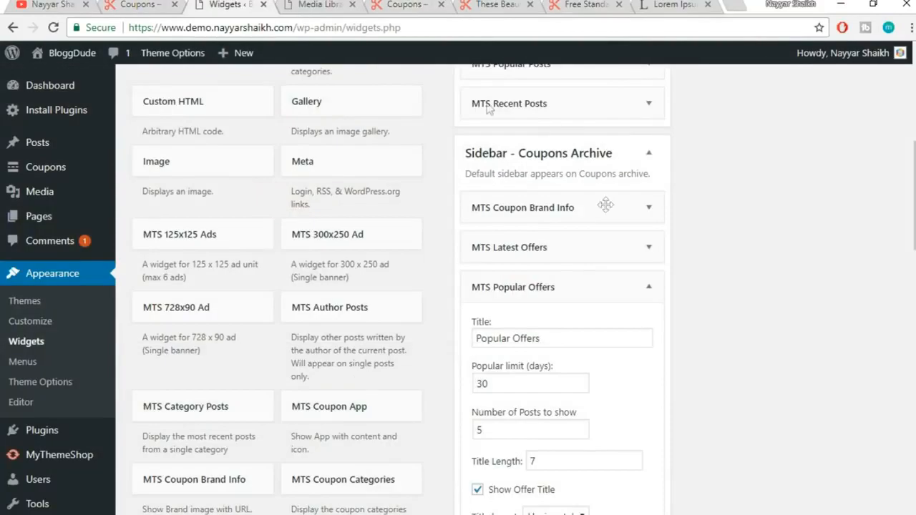
Collapse the Coupons Archive area and check the reference site's footer for comparison
click(650, 155)
scroll(716, 251, up, 6)
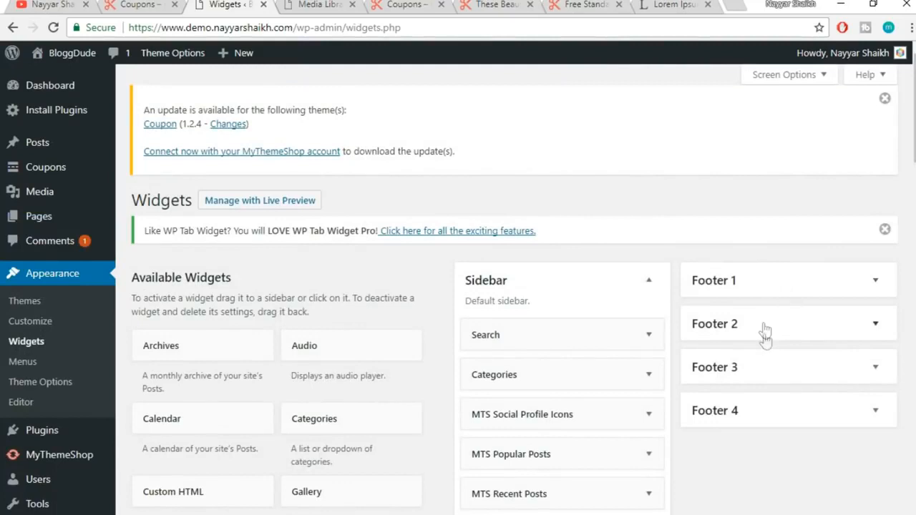
click(134, 4)
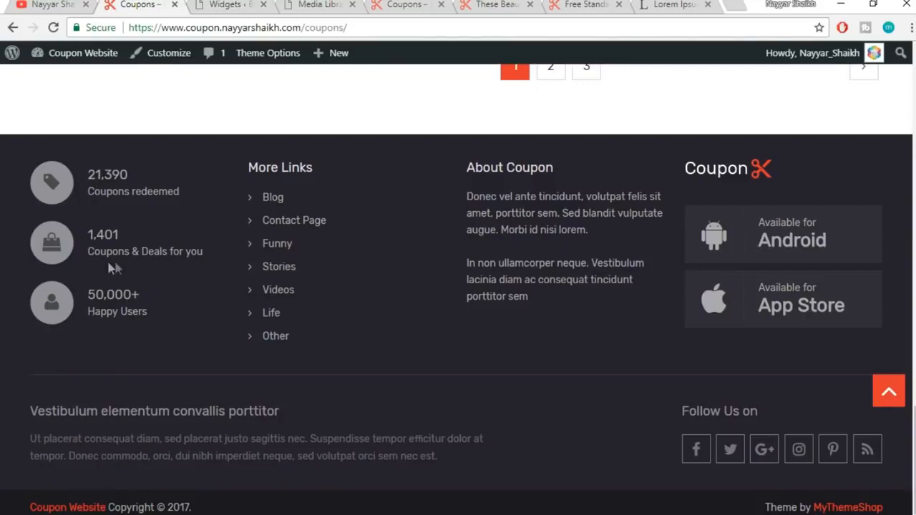
click(239, 4)
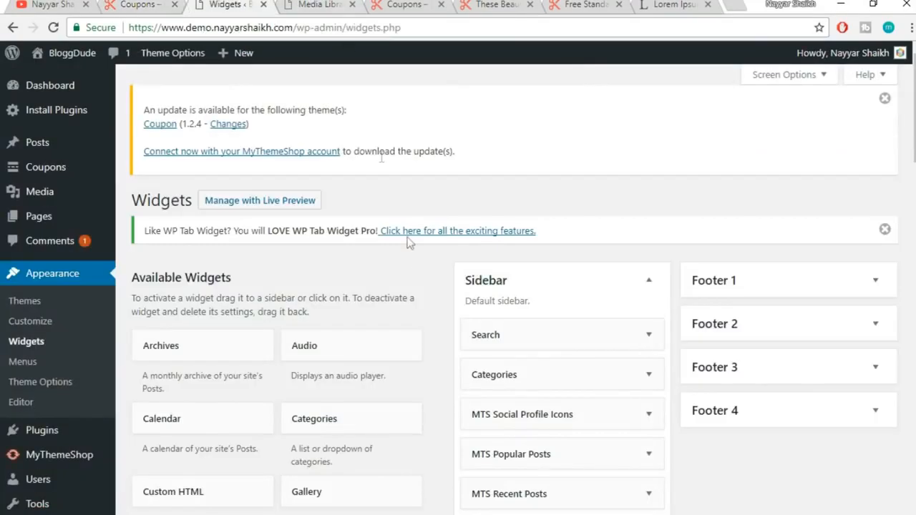
scroll(413, 257, down, 15)
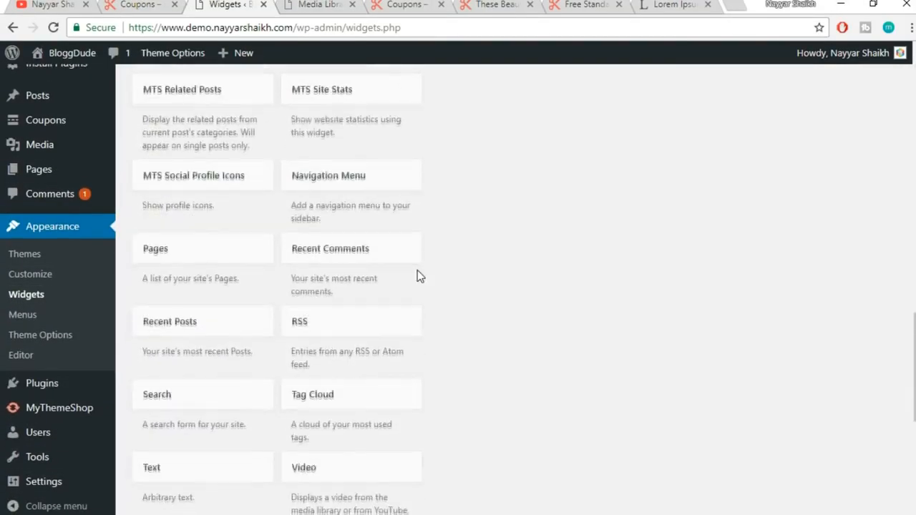
scroll(429, 279, down, 4)
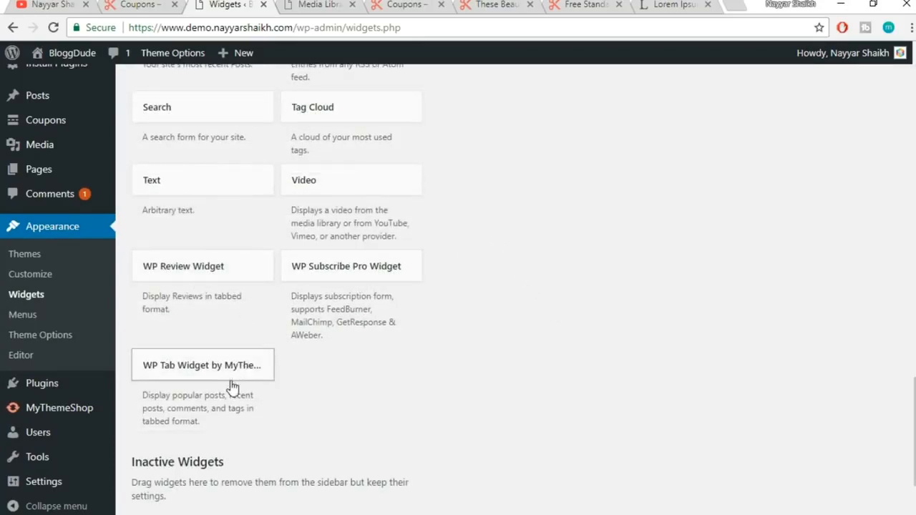
scroll(232, 387, up, 2)
scroll(233, 386, up, 3)
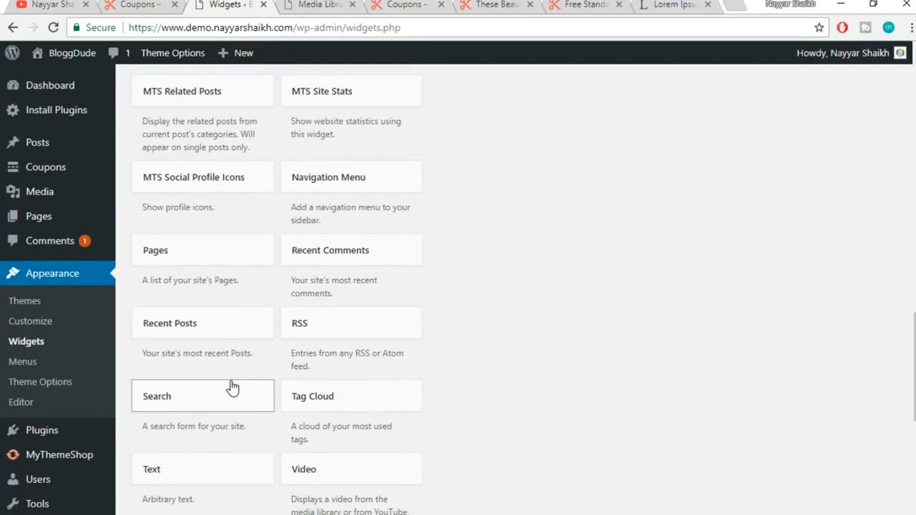
scroll(232, 386, up, 1)
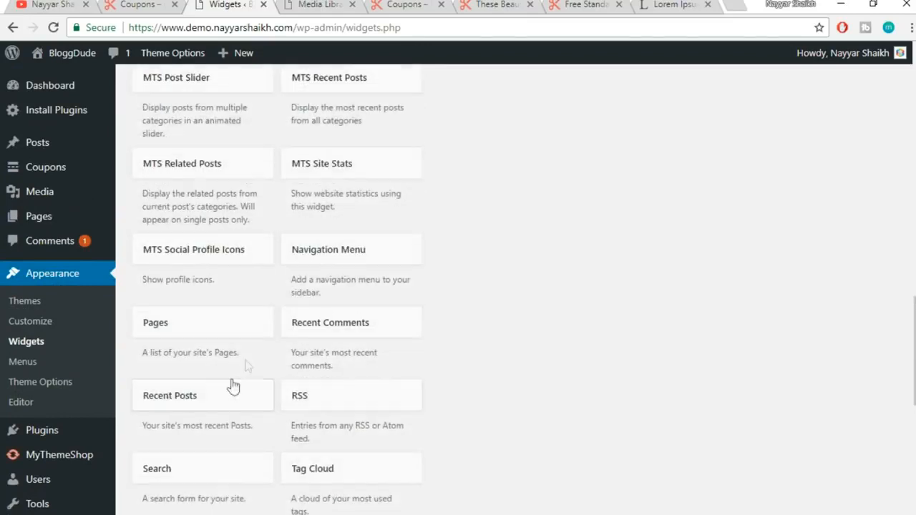
Put MTS Site Stats into Footer 1, prefilled with the 21,390 Coupons redeemed stats
click(342, 173)
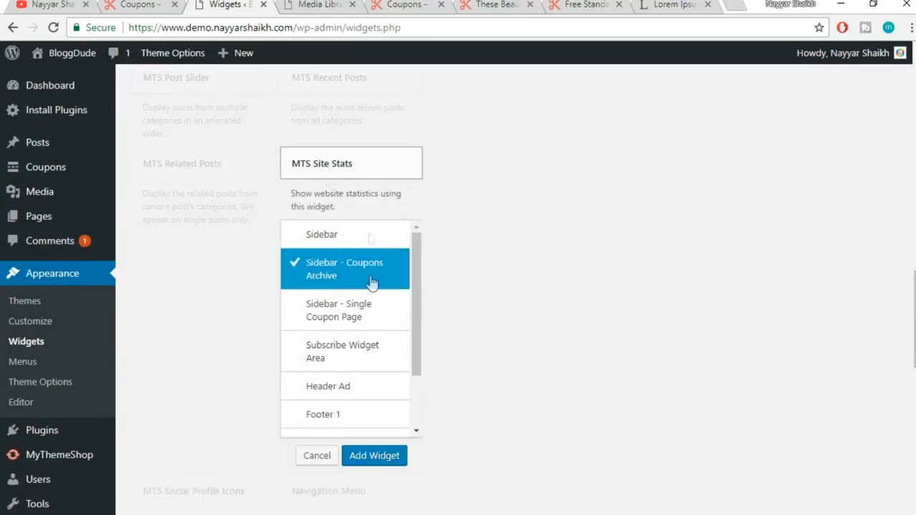
scroll(370, 300, down, 2)
click(380, 346)
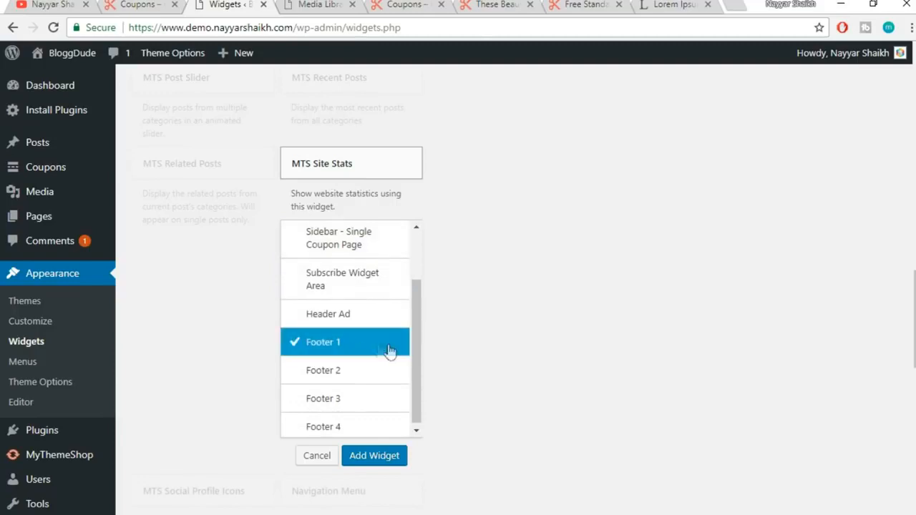
click(141, 4)
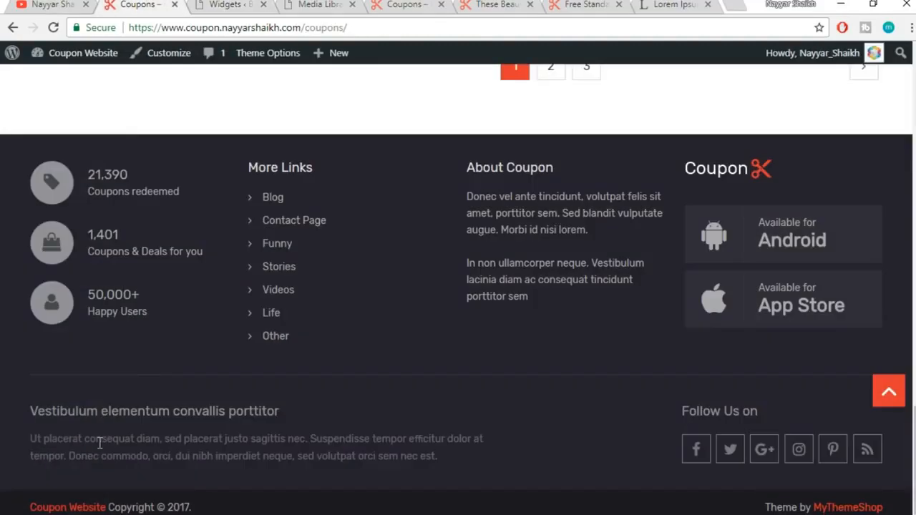
click(249, 4)
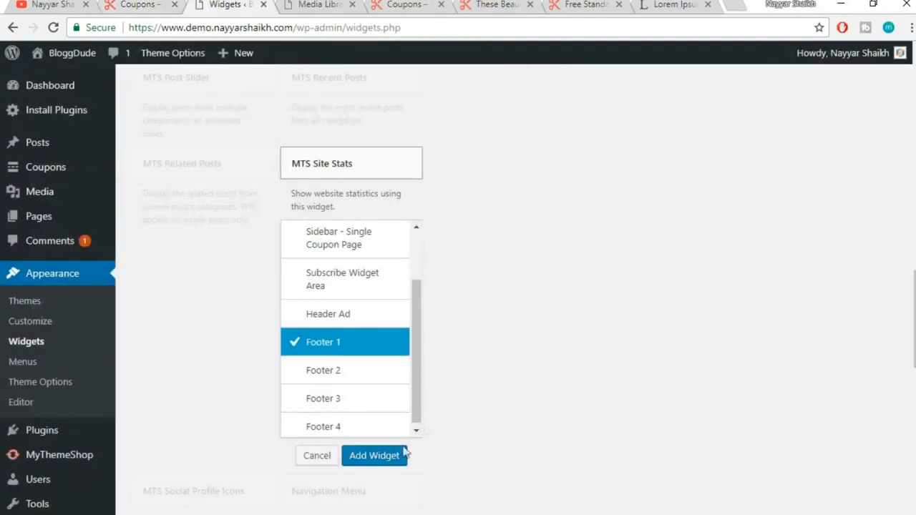
click(374, 456)
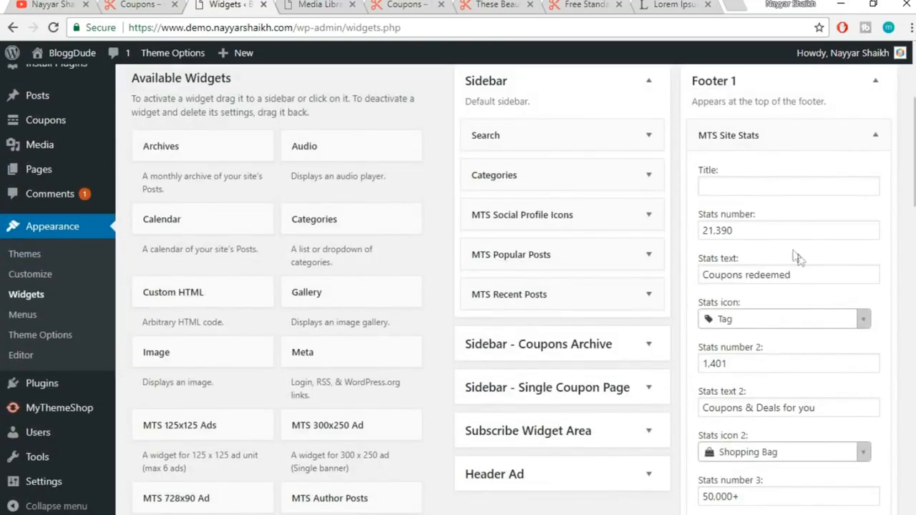
Compare the widget's 21,390 Coupons redeemed stat with the live site's footer
scroll(799, 258, down, 1)
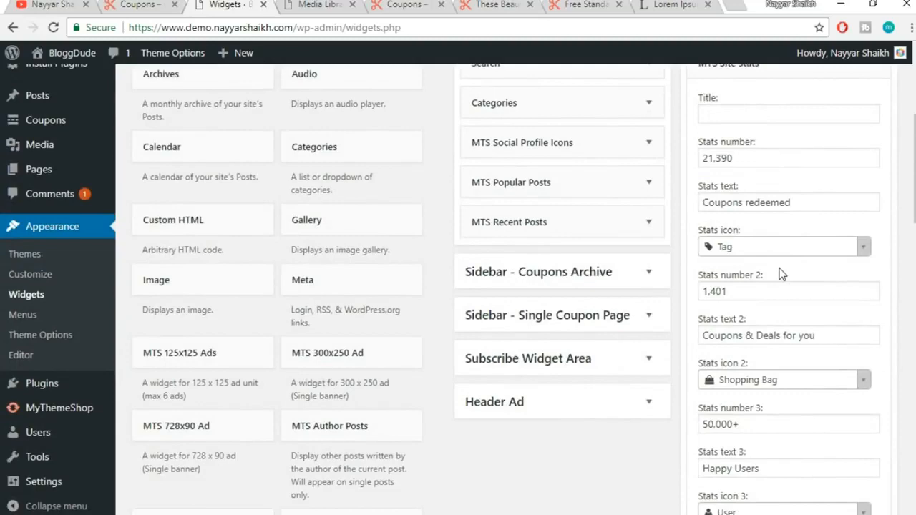
scroll(764, 255, up, 1)
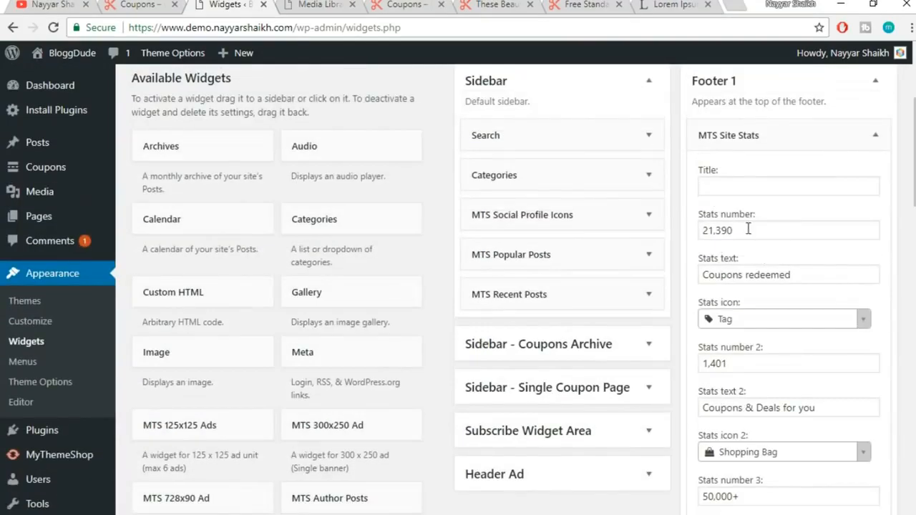
click(149, 4)
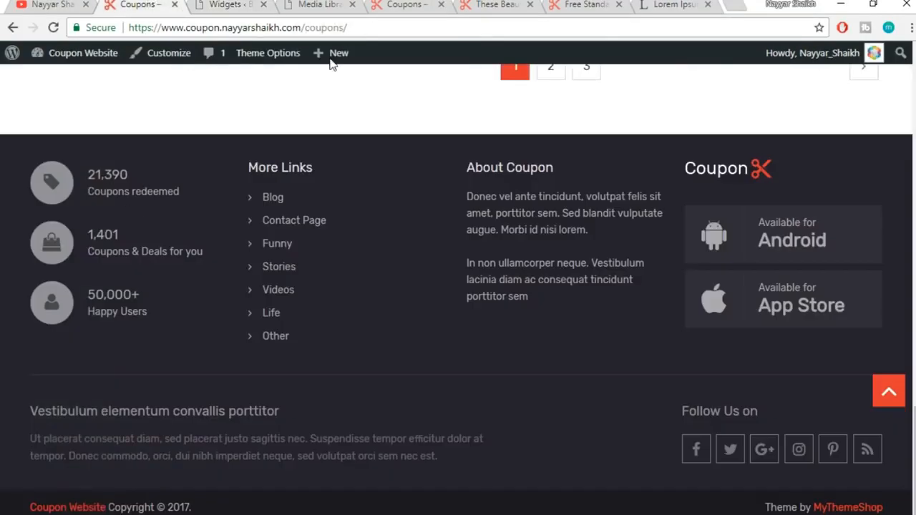
drag(139, 175, 72, 170)
click(101, 181)
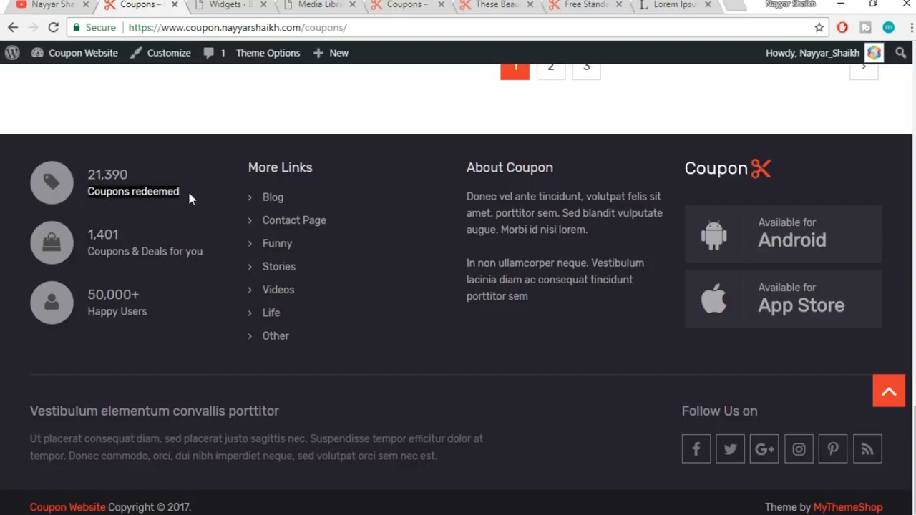
click(230, 5)
drag(775, 224, 659, 236)
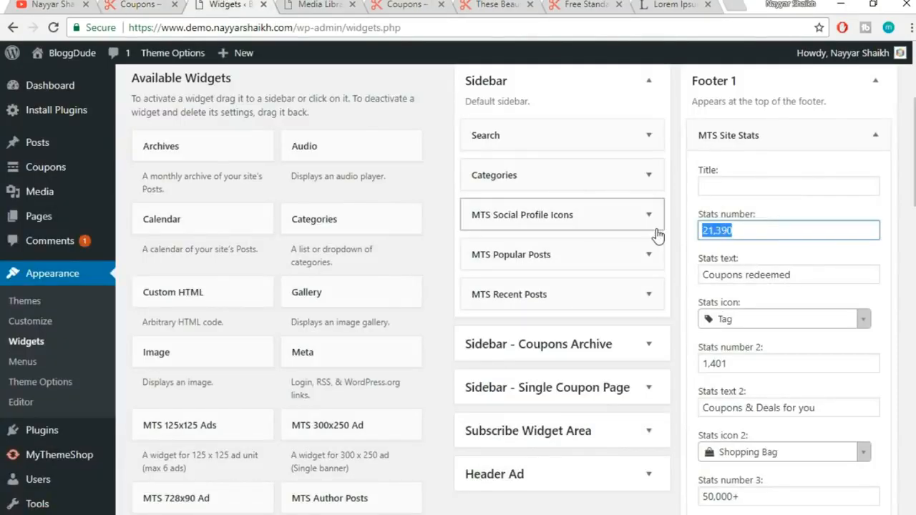
drag(811, 280, 663, 288)
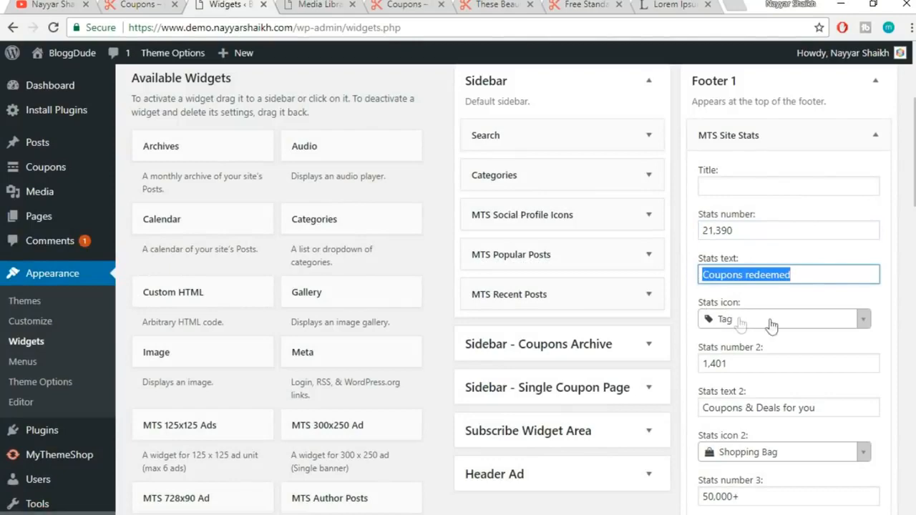
Pick Suitcase as the first stat's icon and save the Site Stats widget
scroll(736, 320, down, 1)
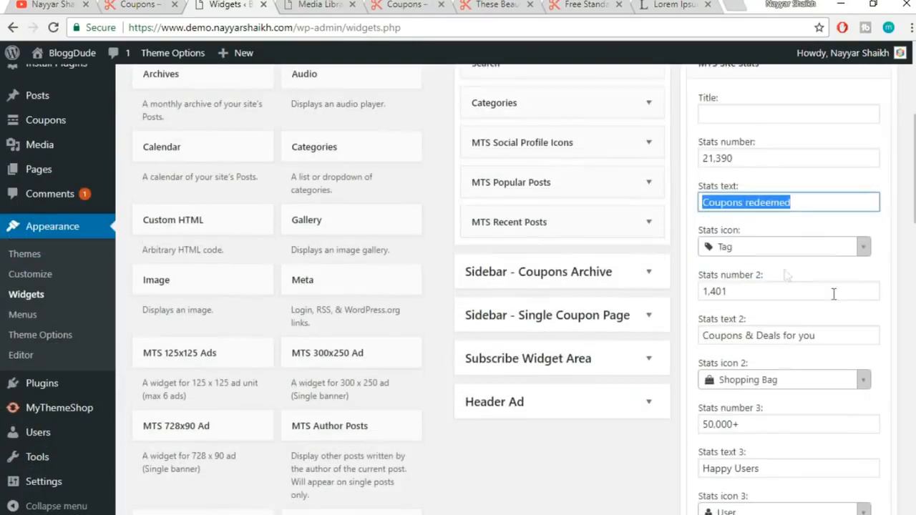
click(746, 251)
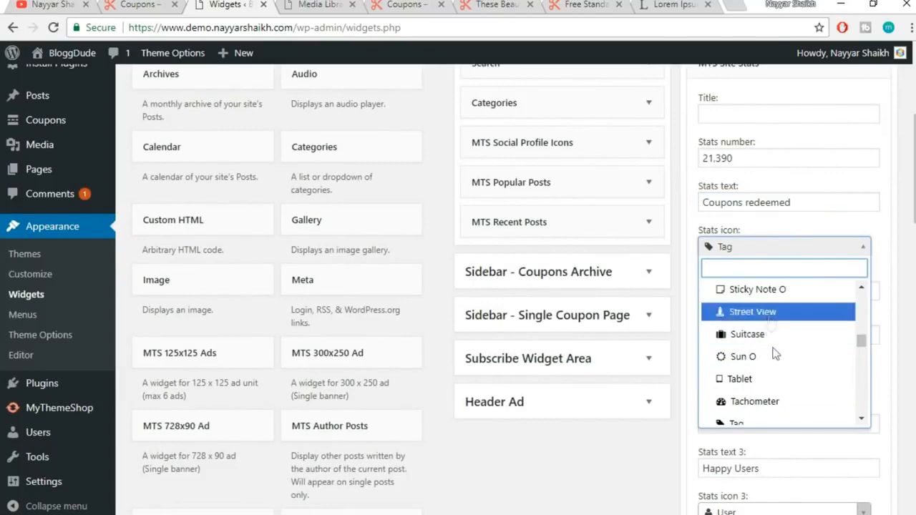
click(766, 334)
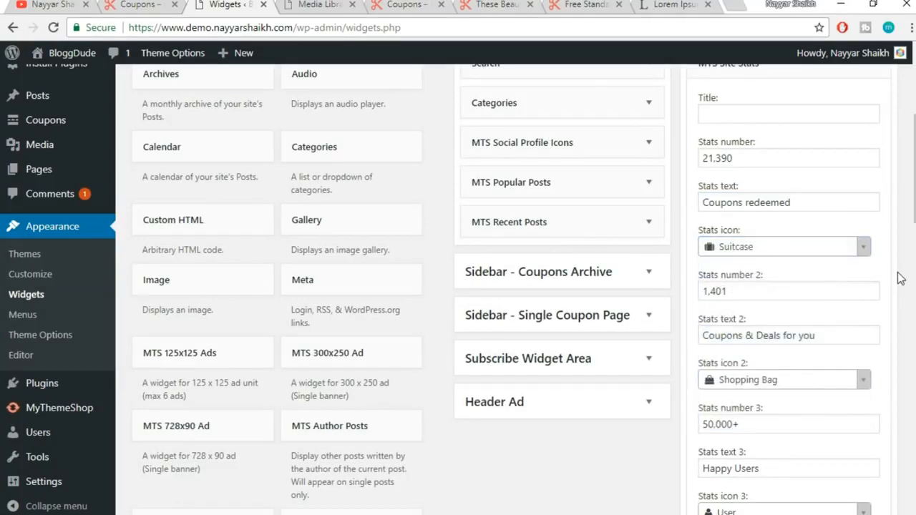
scroll(900, 281, down, 1)
scroll(831, 308, down, 1)
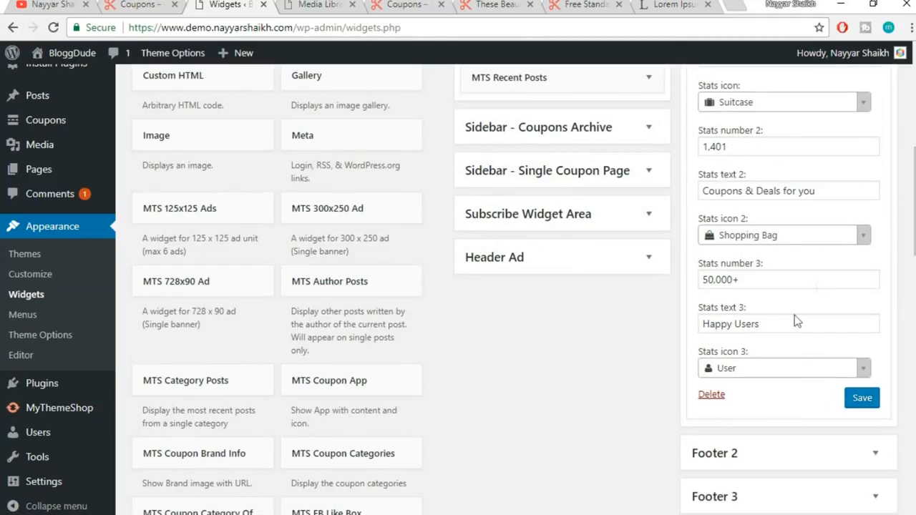
click(857, 405)
Collapse the Site Stats widget and compare it with the live site's footer
scroll(871, 320, up, 4)
click(876, 208)
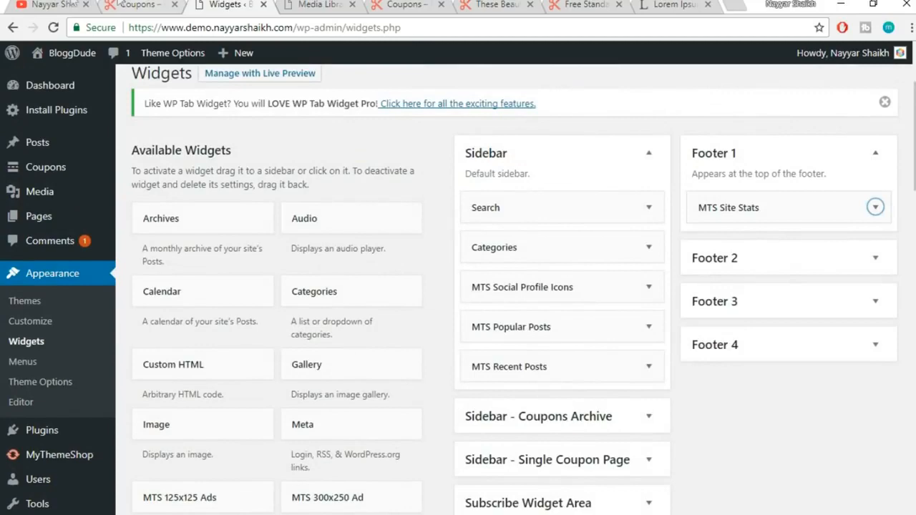
click(139, 5)
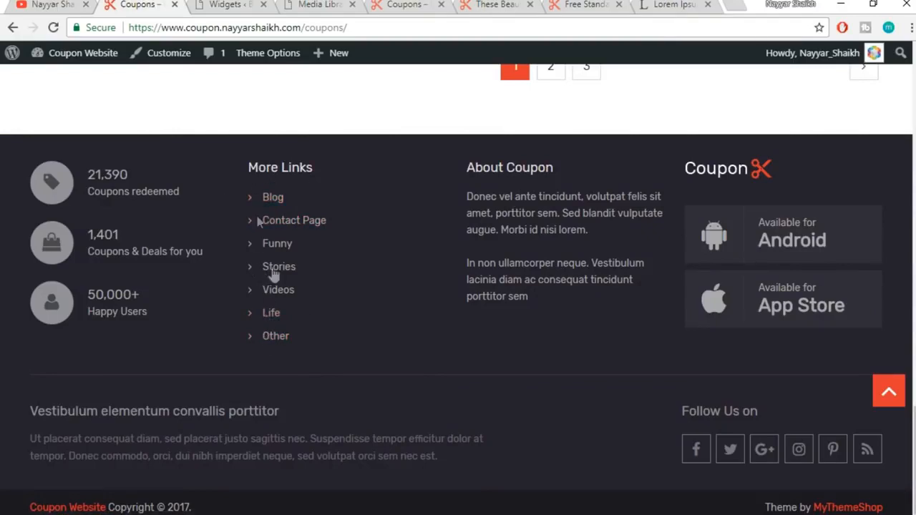
click(233, 4)
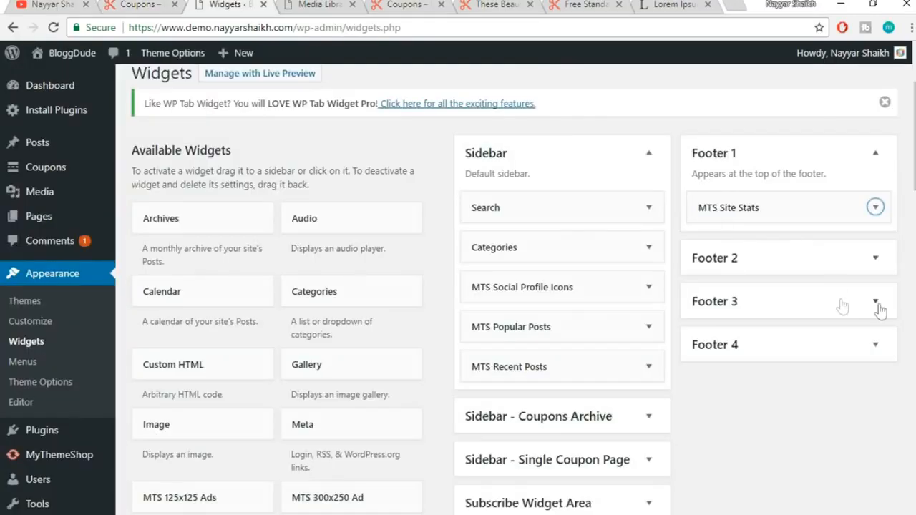
Add a Navigation Menu widget to the Footer 2 area
scroll(525, 289, down, 3)
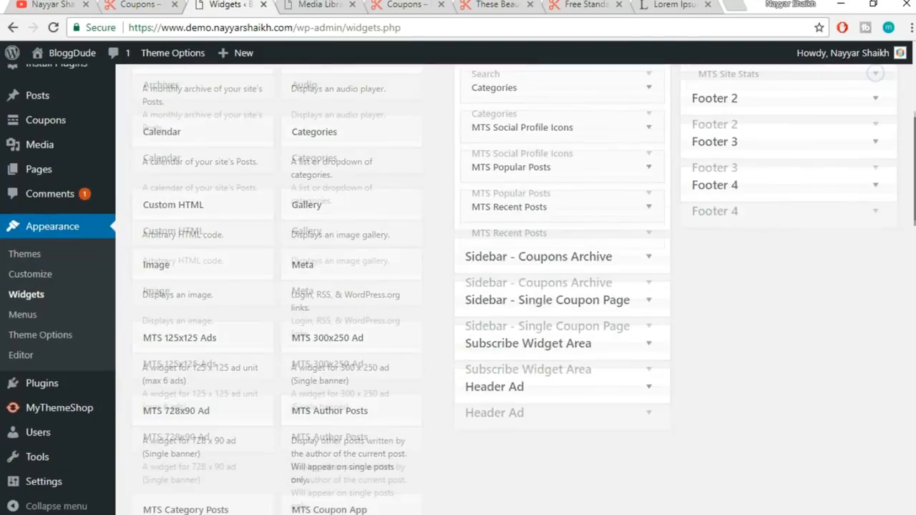
scroll(466, 305, down, 10)
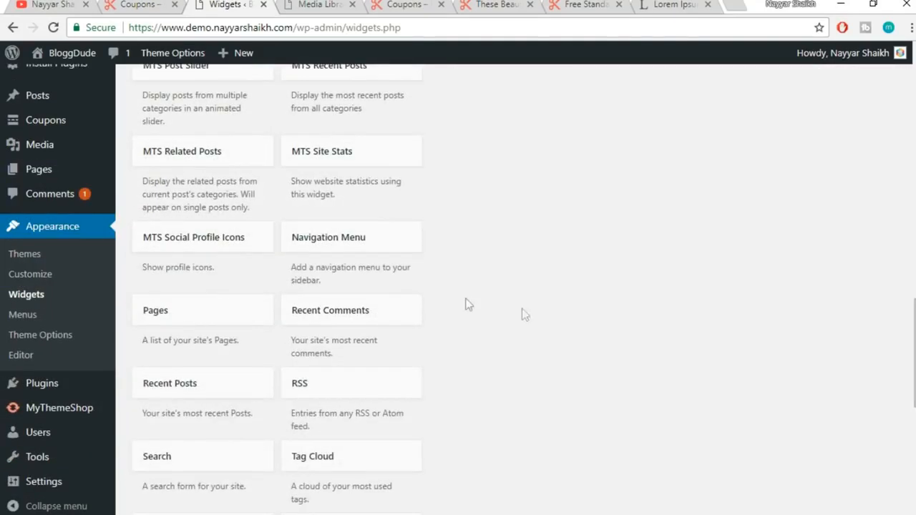
click(332, 241)
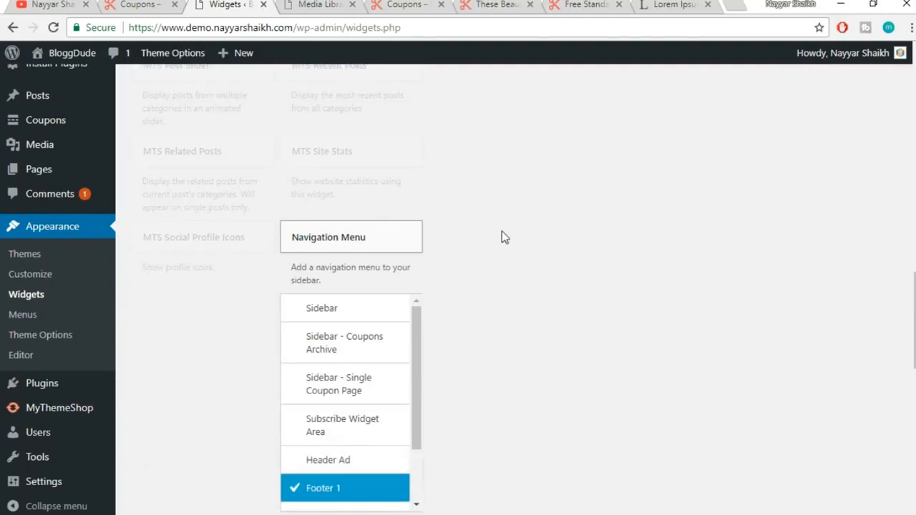
scroll(501, 237, down, 1)
scroll(383, 329, down, 1)
click(351, 372)
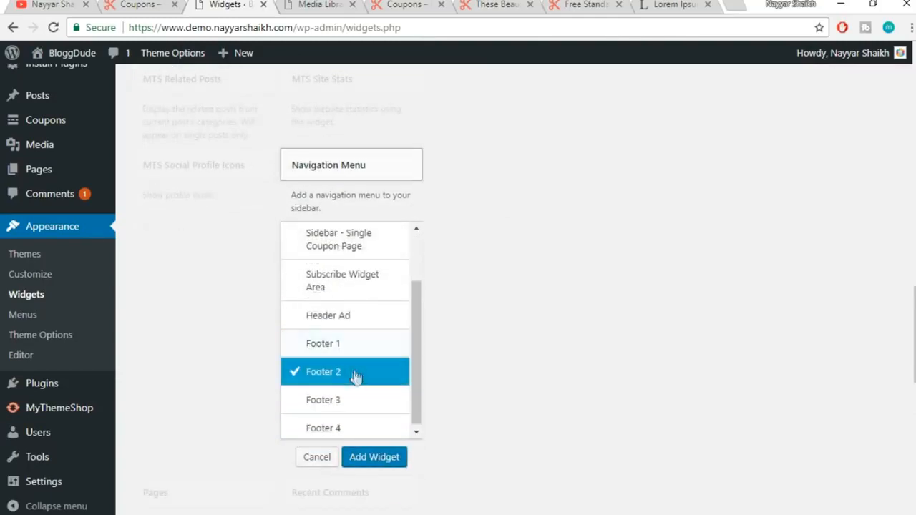
click(385, 465)
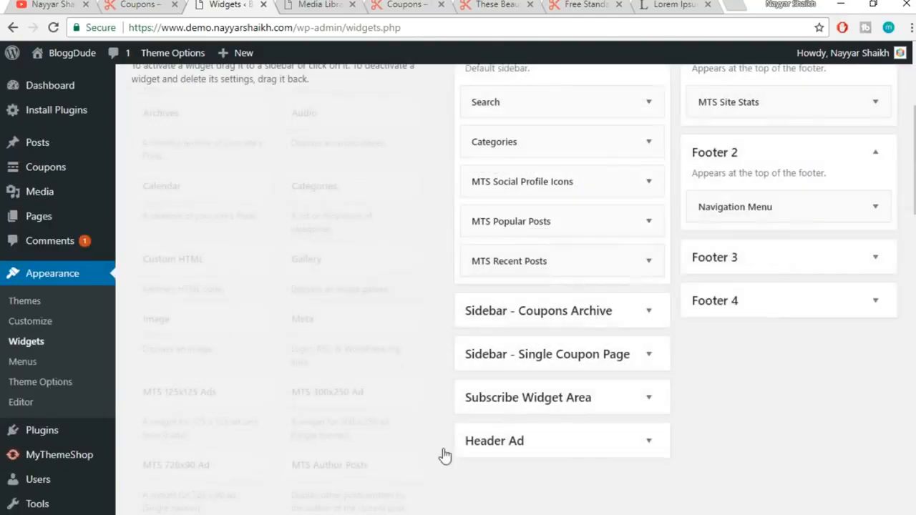
click(798, 261)
click(795, 290)
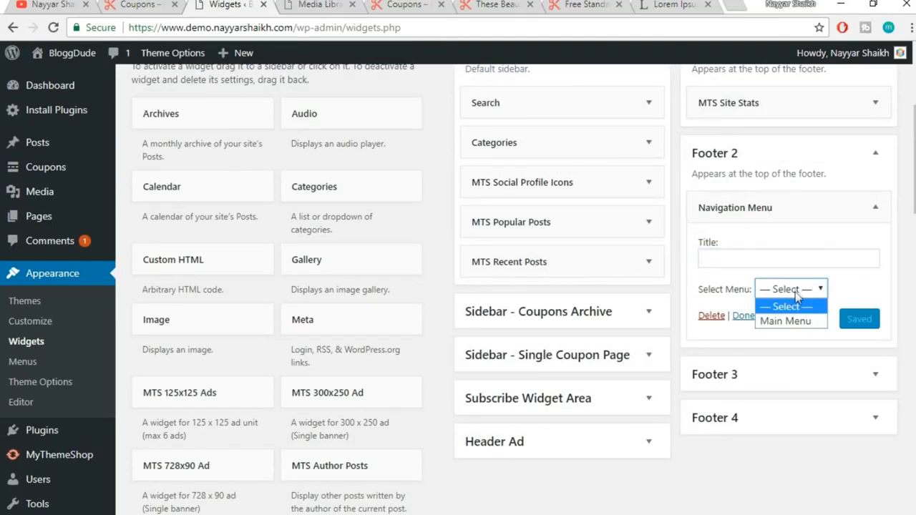
click(745, 265)
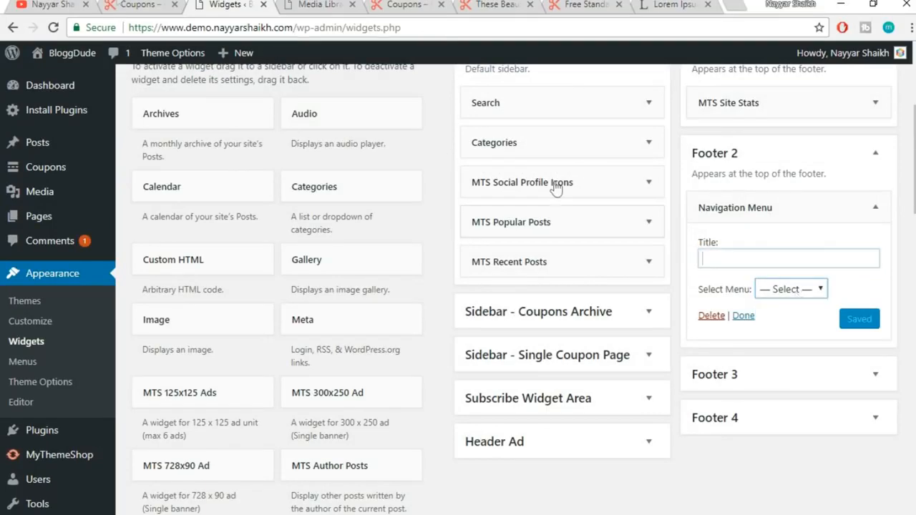
Title the Navigation Menu widget 'More Links', select Main Menu, and save it
click(166, 4)
click(228, 4)
text(More Links)
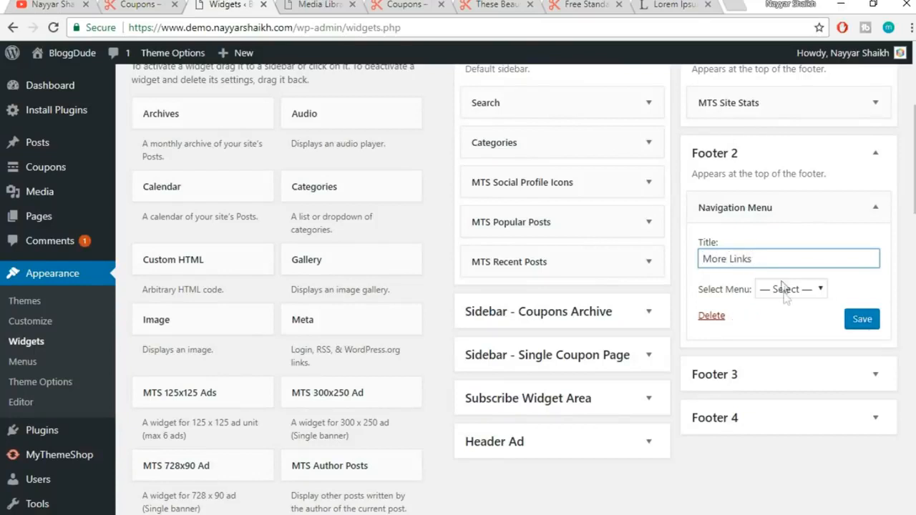
click(787, 289)
click(793, 315)
click(862, 320)
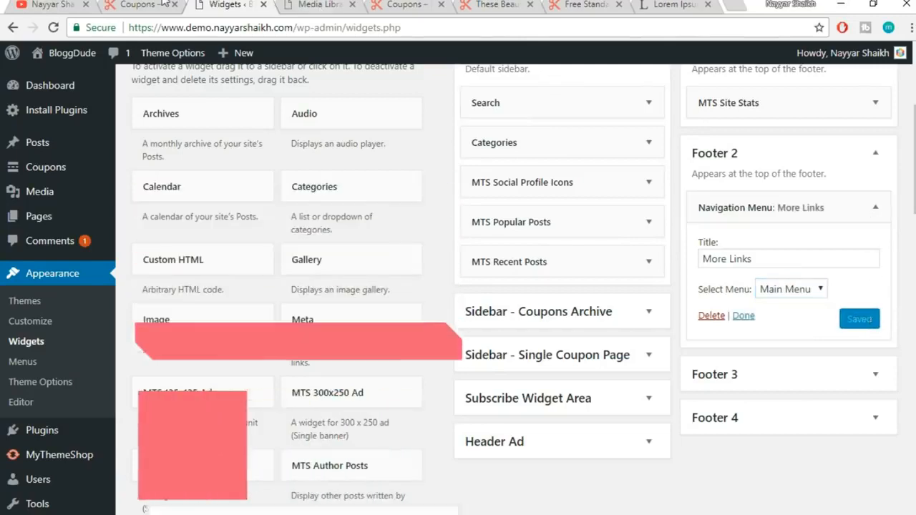
Collapse Footer 2 and select the About Coupon paragraphs in the reference site's footer
click(163, 3)
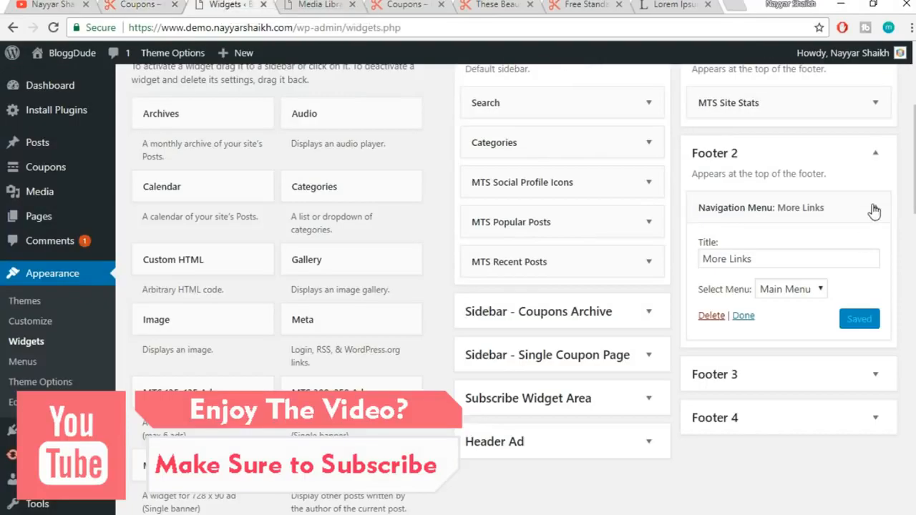
click(876, 152)
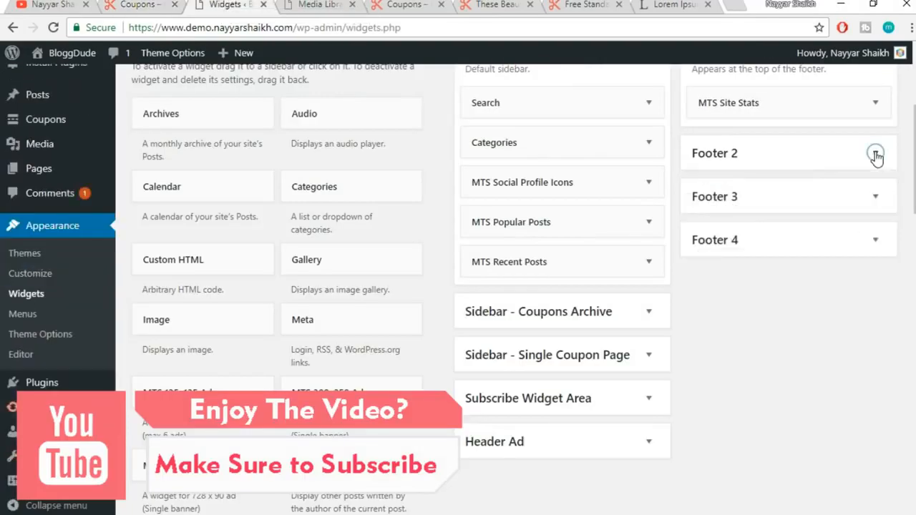
click(143, 4)
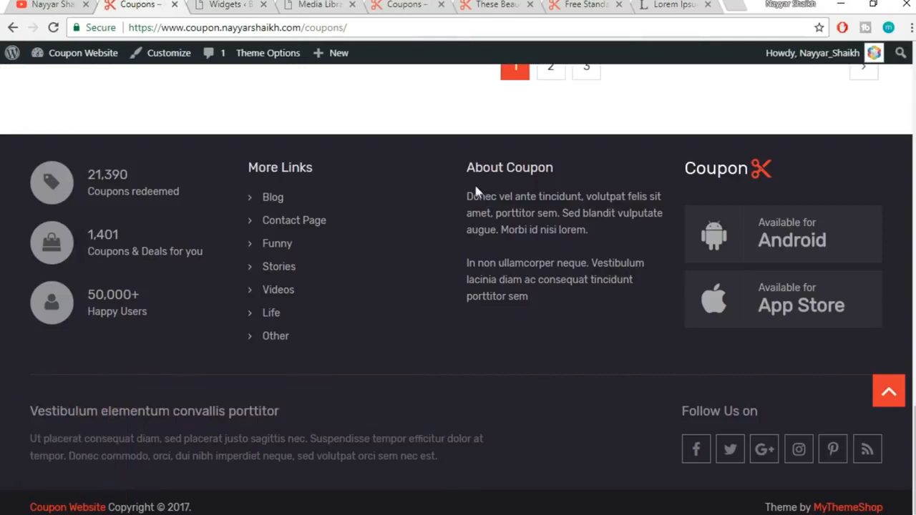
drag(469, 195, 554, 297)
key(ctrl+c)
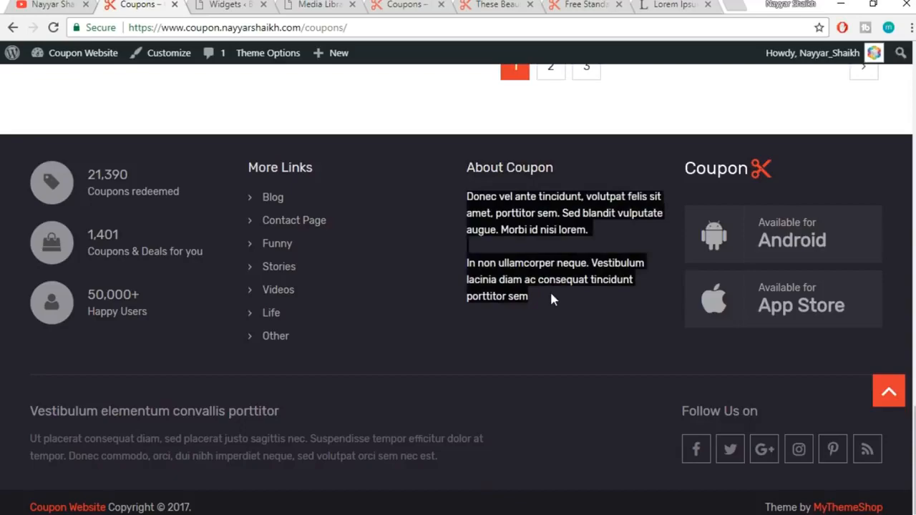
Add a Text widget to the Footer 3 area
click(233, 5)
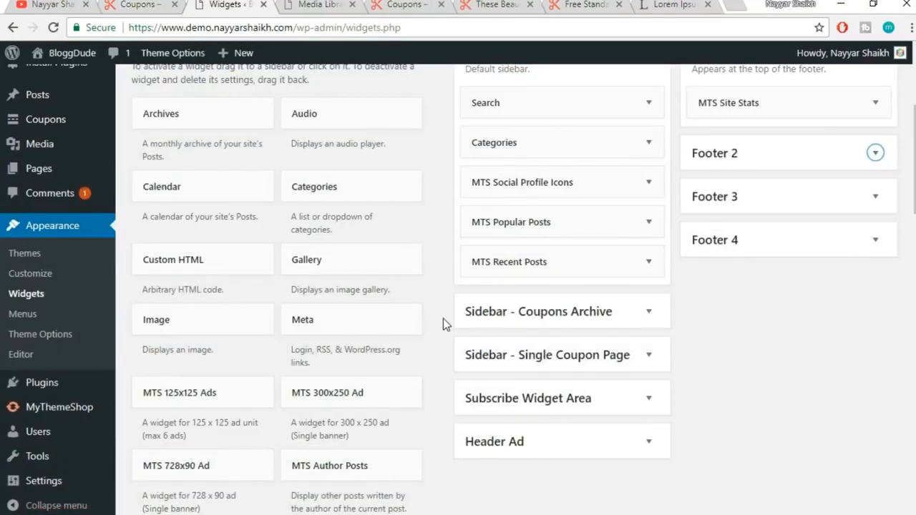
scroll(443, 319, down, 10)
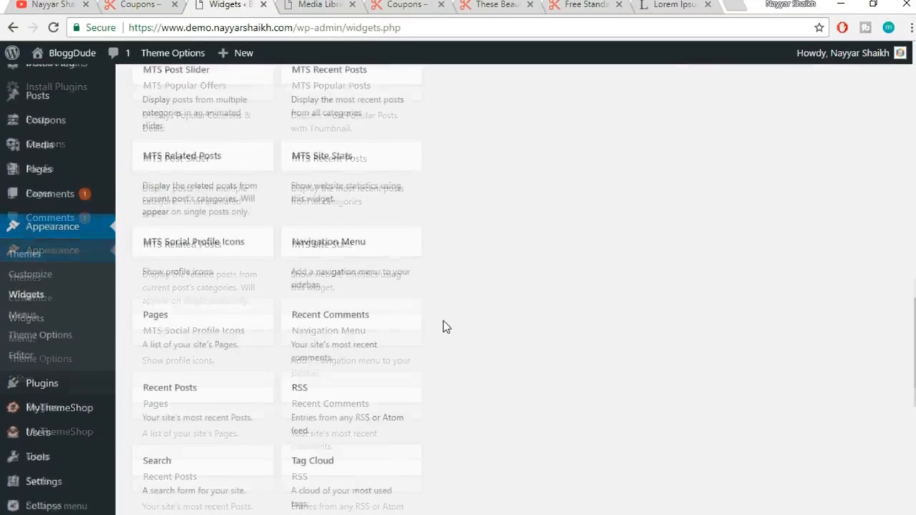
scroll(217, 358, down, 3)
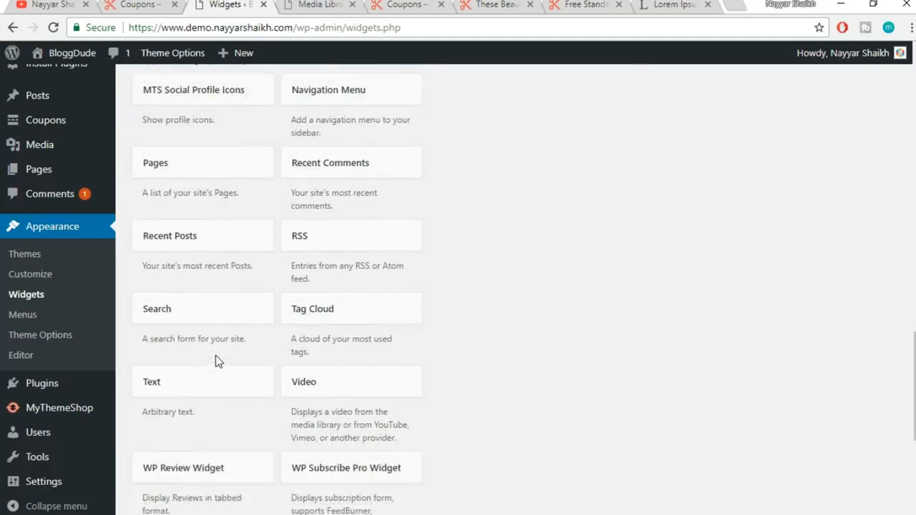
scroll(215, 362, down, 1)
click(186, 319)
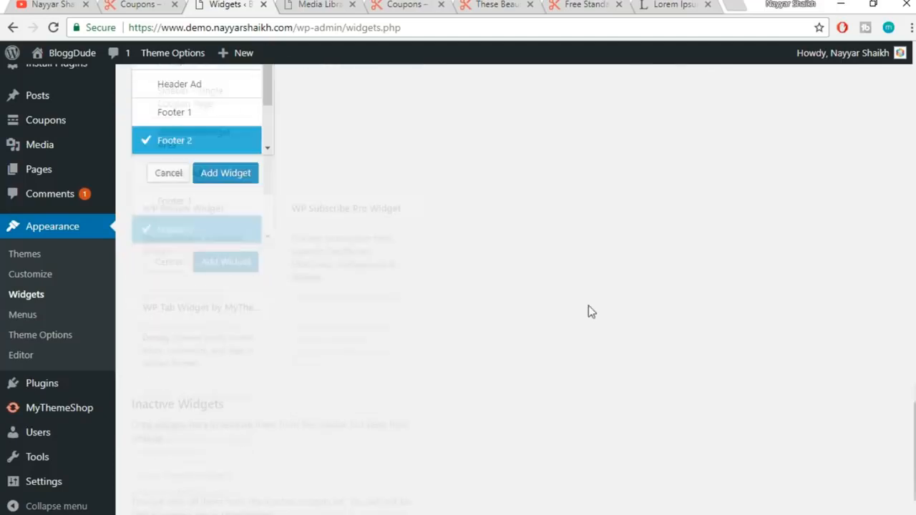
scroll(266, 78, down, 3)
scroll(501, 265, up, 3)
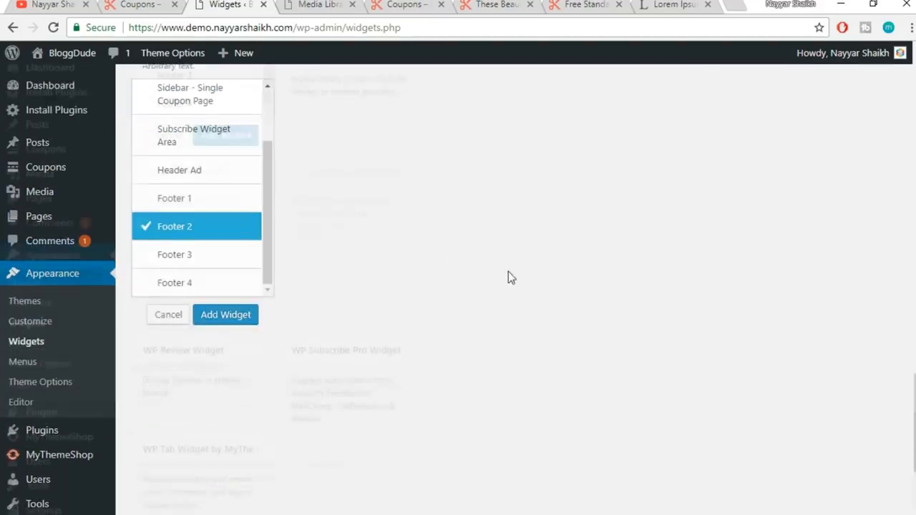
click(212, 264)
click(232, 333)
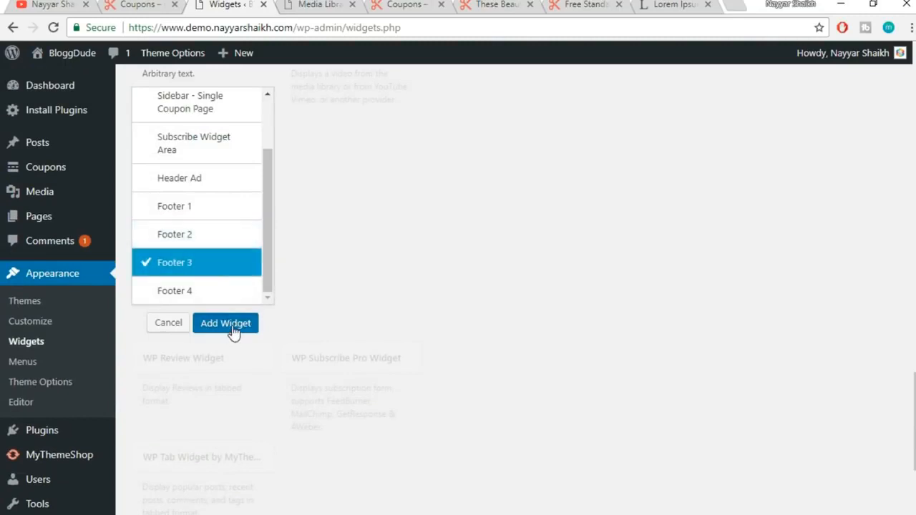
Paste the two About Coupon paragraphs into the widget and copy the About Coupon heading for its title
click(647, 311)
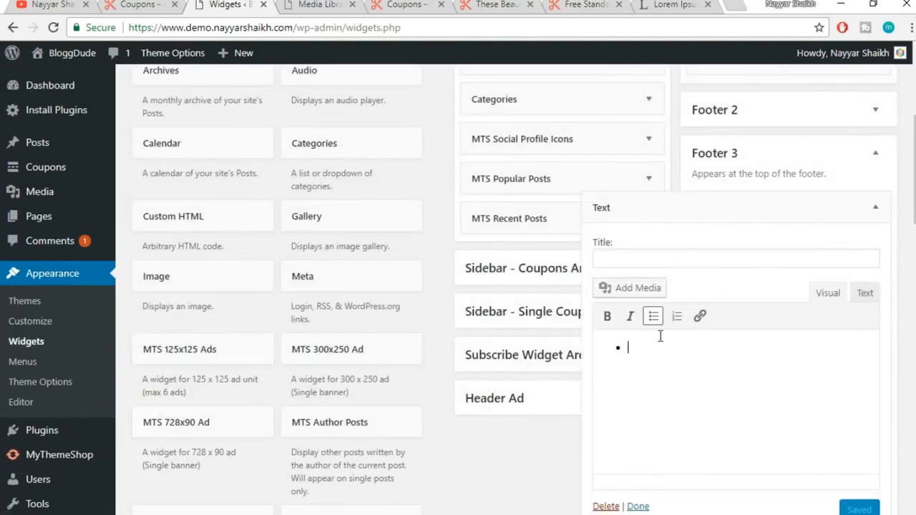
click(653, 316)
key(ctrl+v)
click(648, 261)
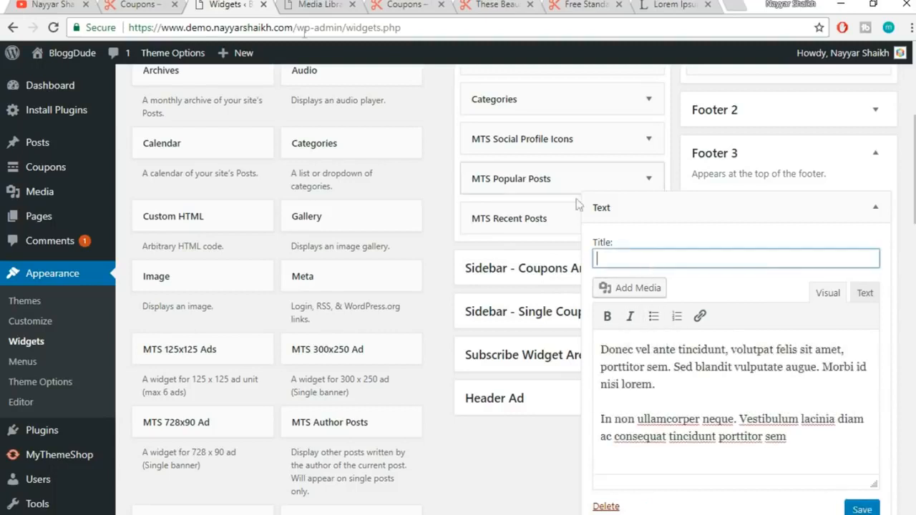
click(138, 4)
drag(565, 166, 456, 163)
triple_click(536, 166)
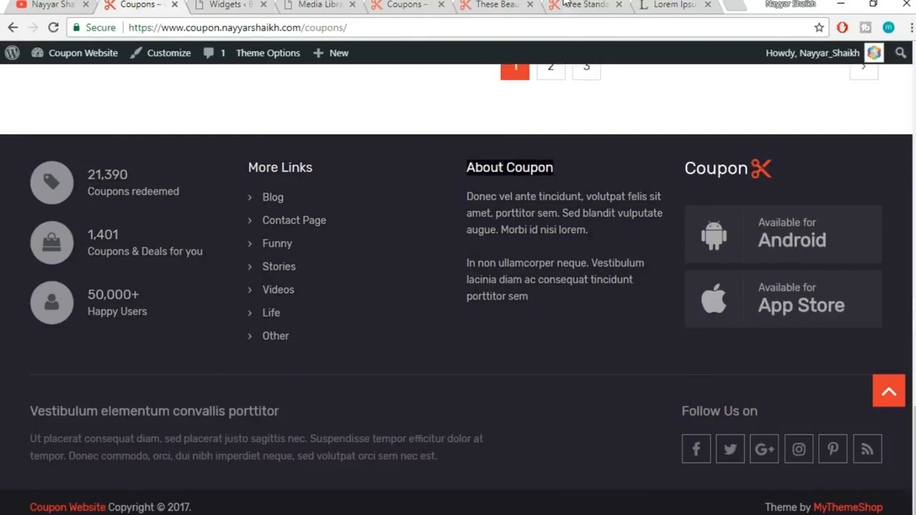
click(497, 4)
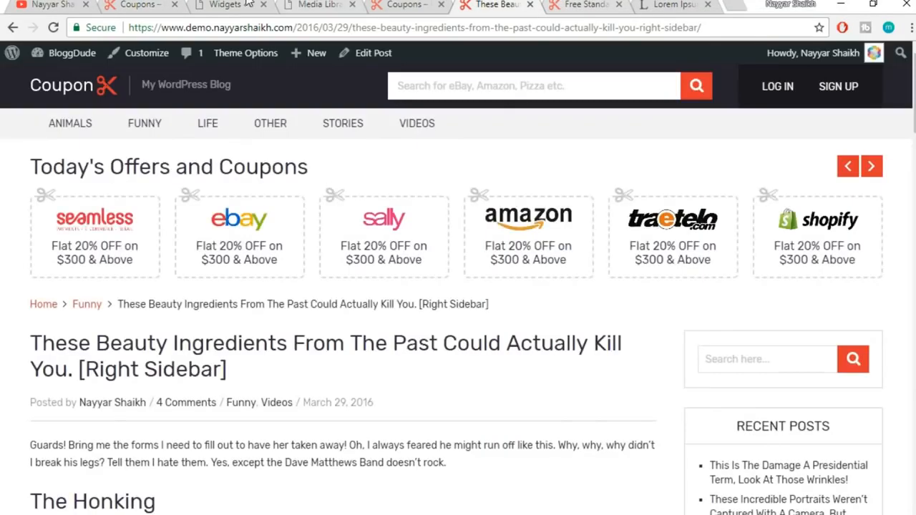
click(248, 4)
Save and collapse the About Coupon Text widget, then compare with the reference footer
scroll(685, 288, down, 1)
click(858, 438)
click(875, 136)
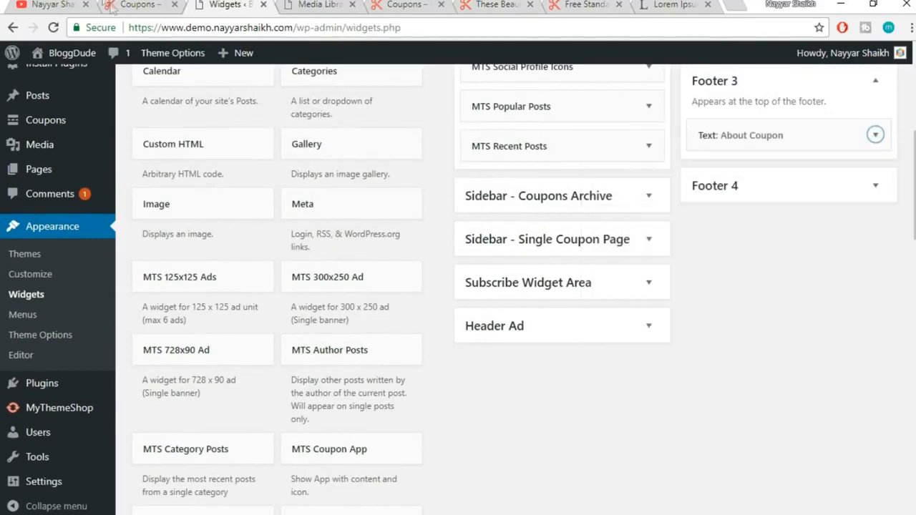
click(136, 4)
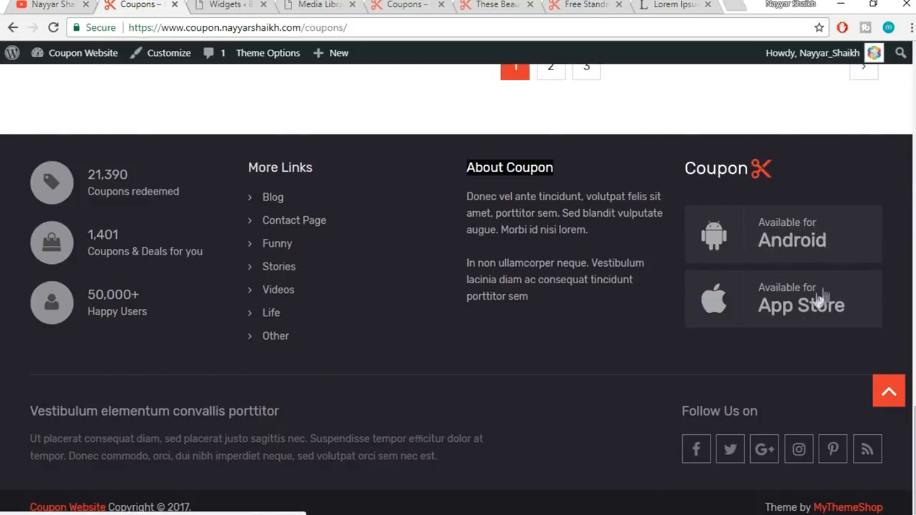
click(234, 5)
scroll(778, 337, down, 1)
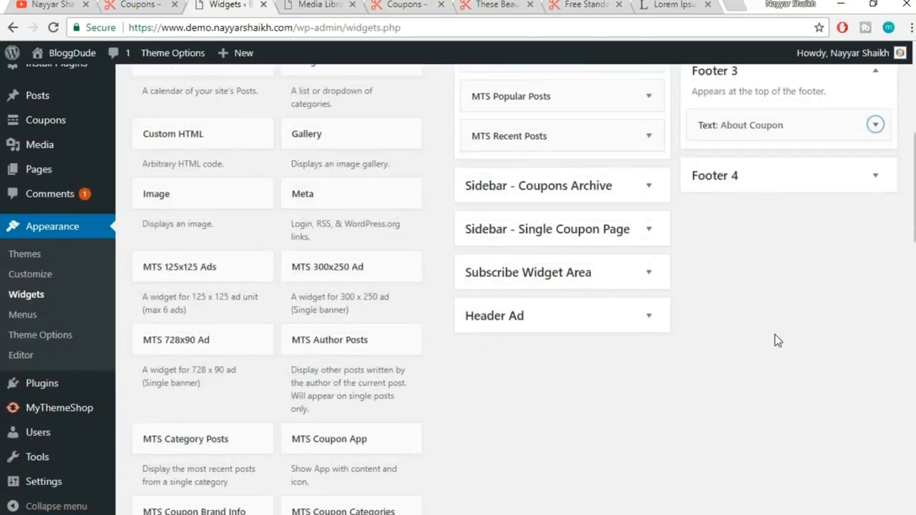
Add the MTS Coupon App widget to the Footer 4 area
scroll(778, 340, down, 5)
scroll(393, 133, up, 1)
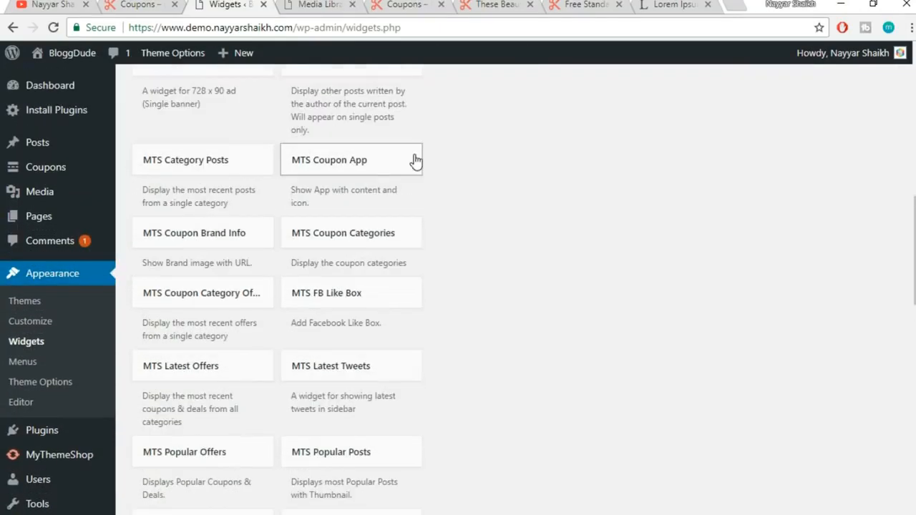
click(358, 165)
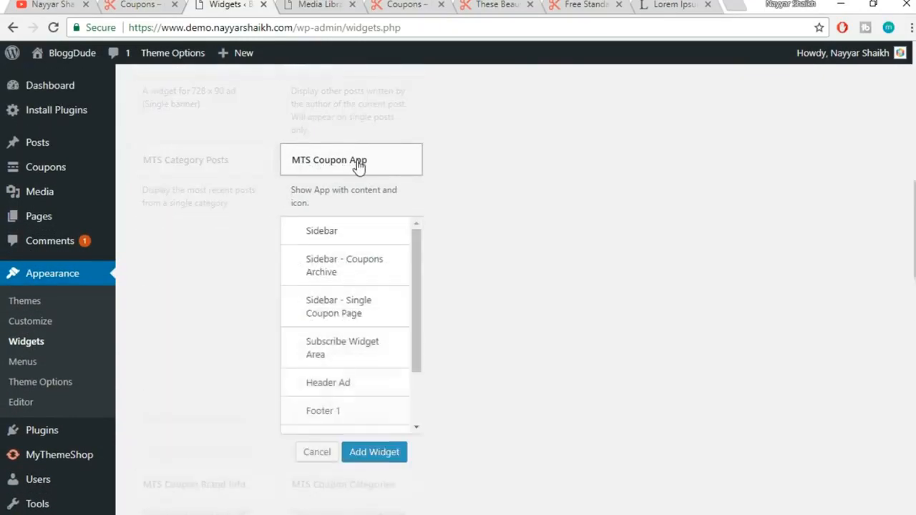
click(330, 422)
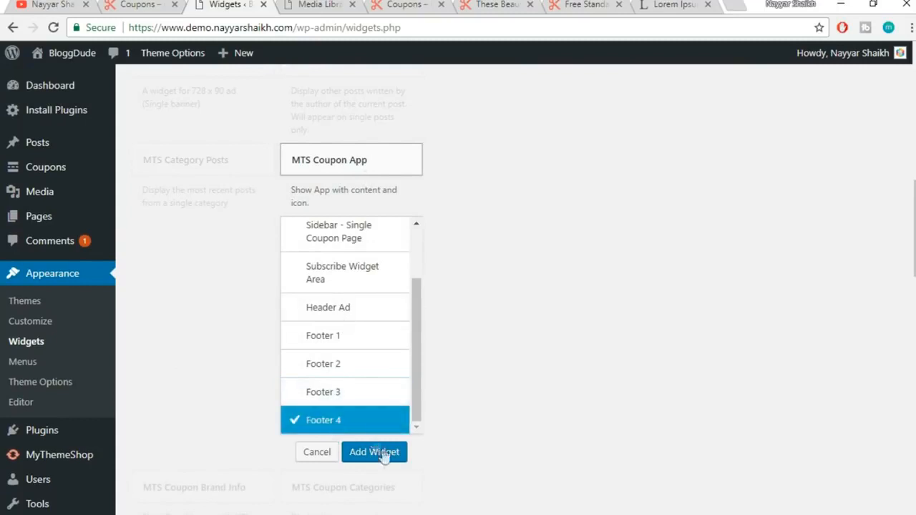
click(375, 451)
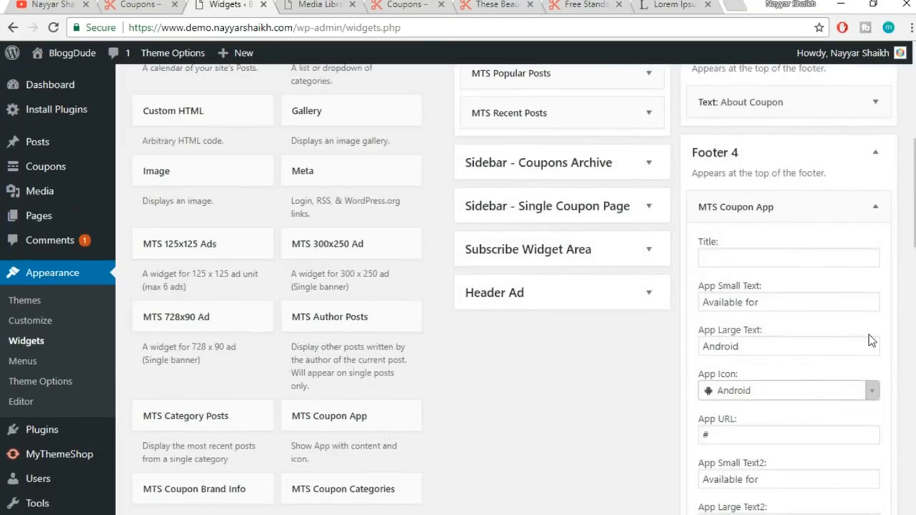
Review the widget's App Small Text, Android App Large Text and '#' App URL values
scroll(868, 329, down, 1)
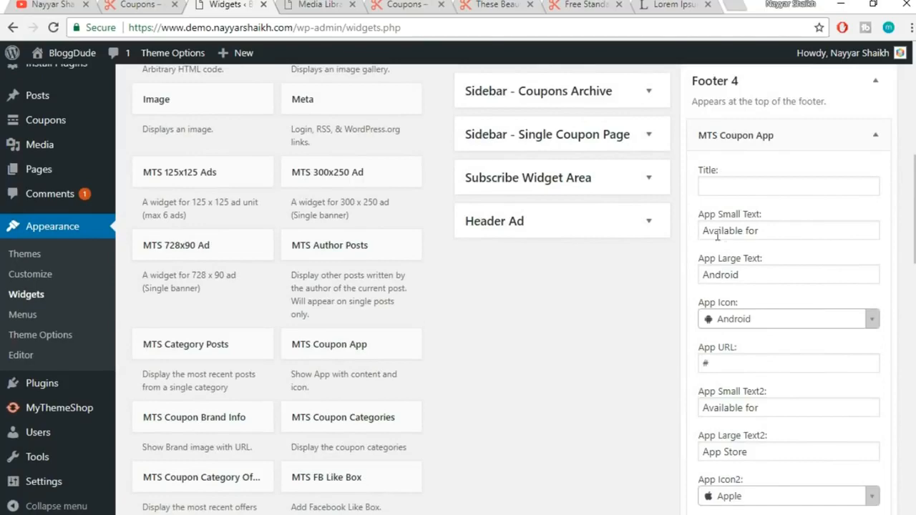
drag(772, 229, 671, 239)
drag(770, 279, 655, 285)
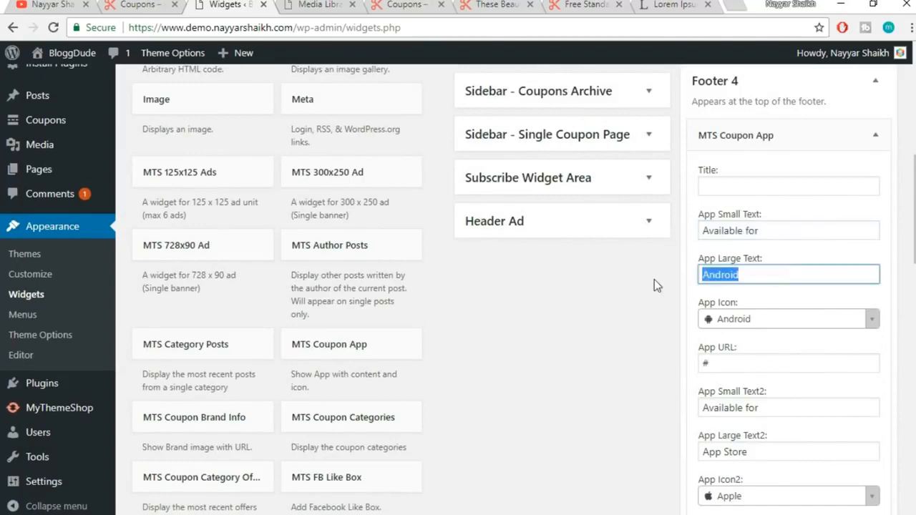
scroll(802, 312, down, 1)
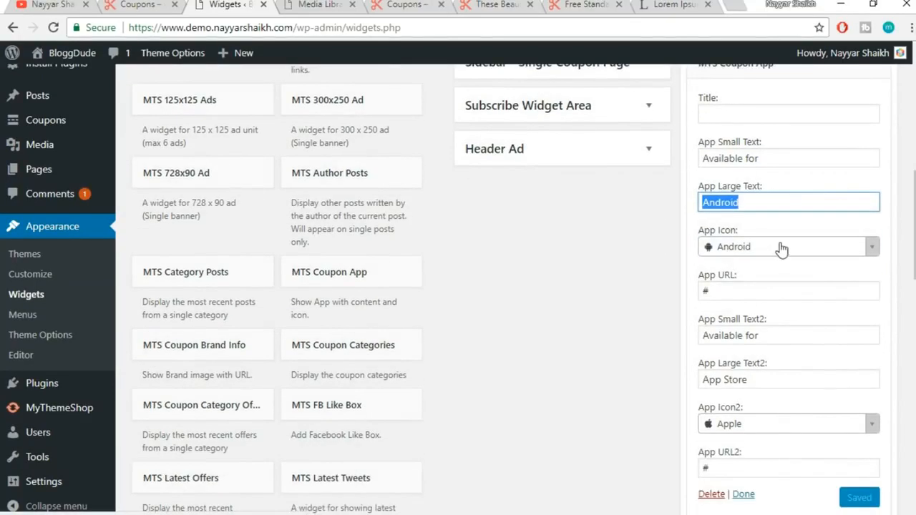
double_click(740, 292)
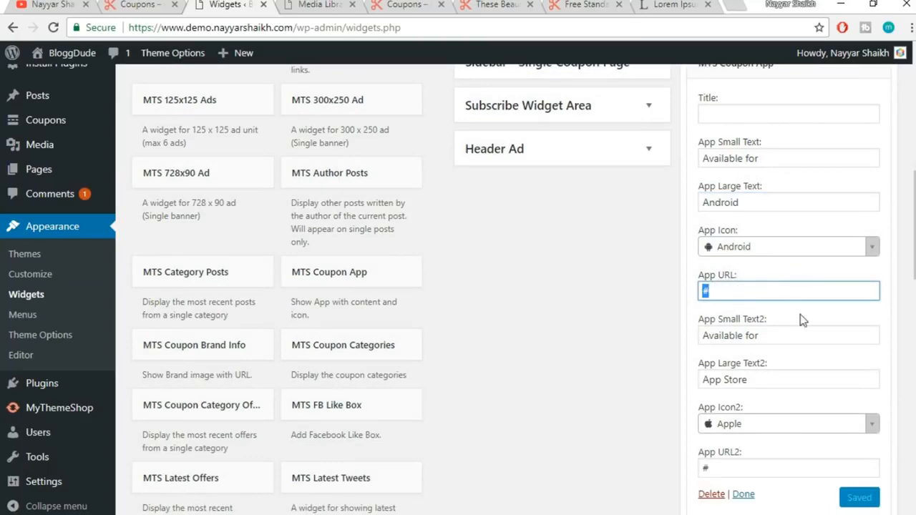
scroll(801, 315, down, 2)
scroll(714, 265, up, 2)
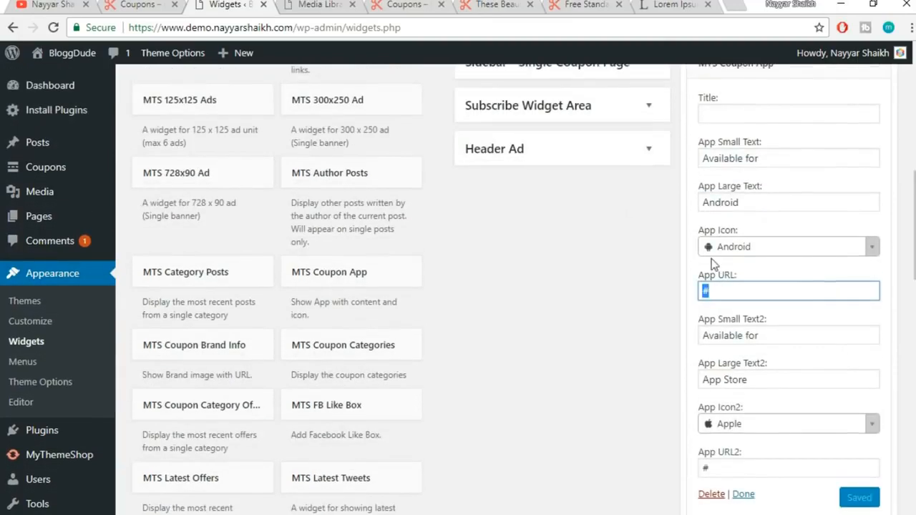
click(396, 4)
Reload the coupons page to show the four new footer columns, then scroll back to the top
click(411, 26)
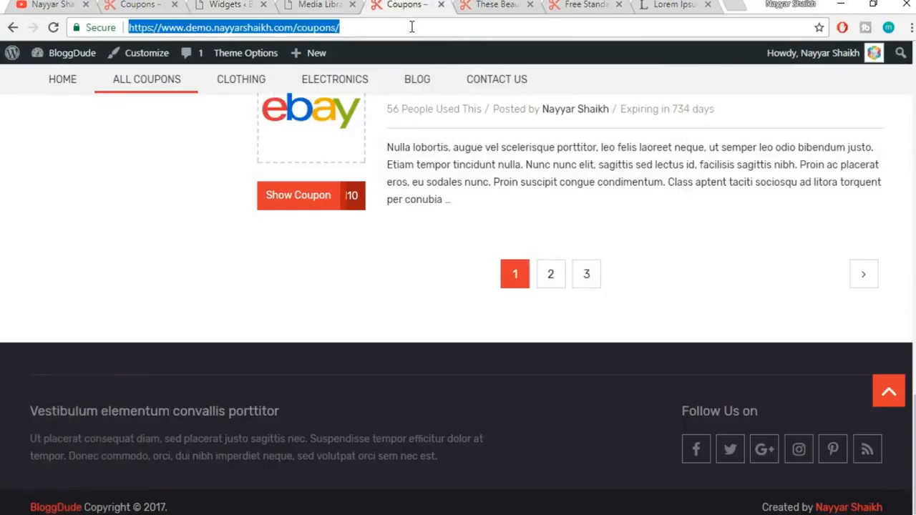
key(Return)
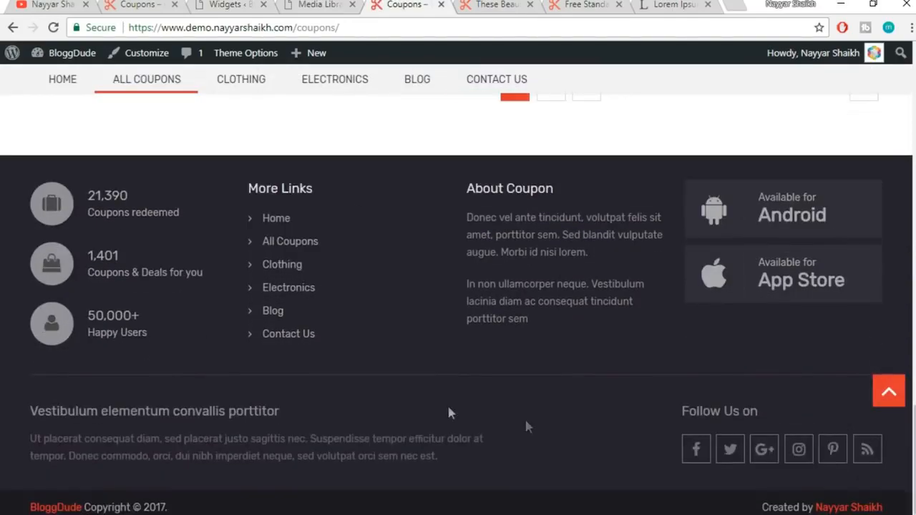
click(890, 392)
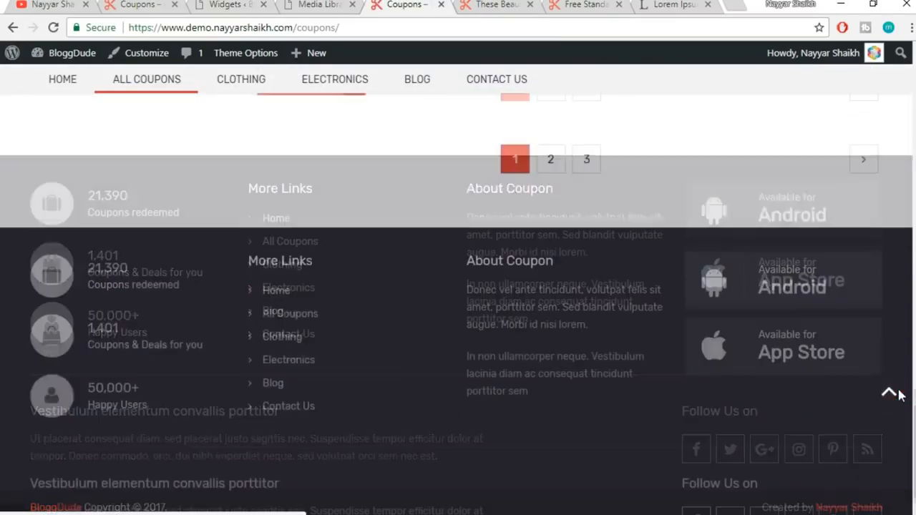
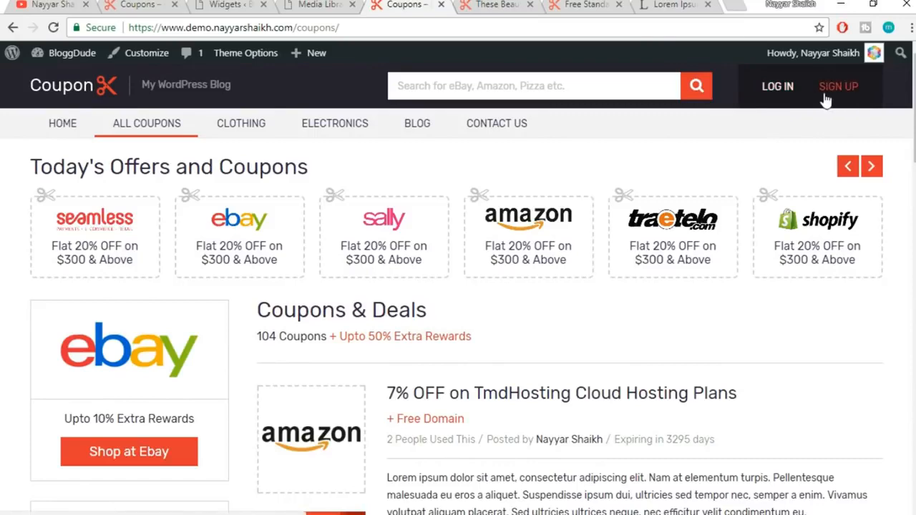
Go from the Widgets admin page to General Settings for the BloggDude site
click(234, 3)
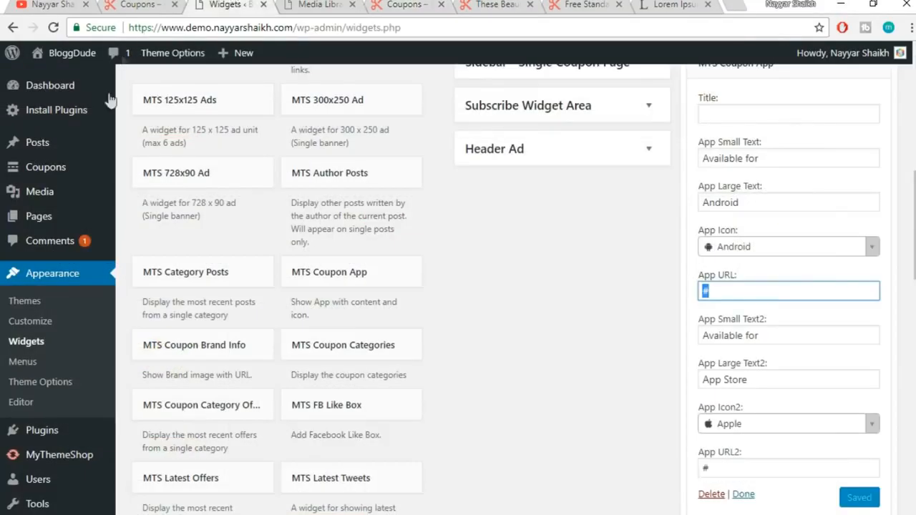
scroll(108, 307, down, 2)
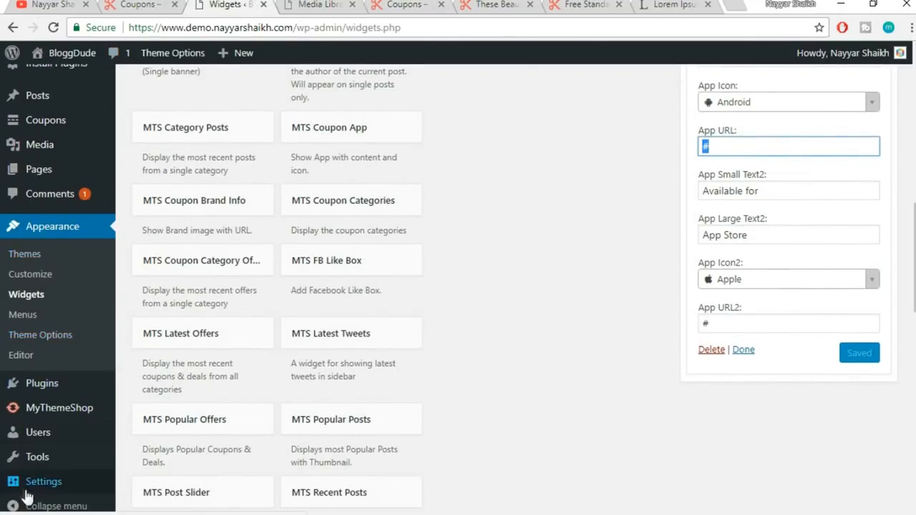
mouse_move(33, 489)
click(34, 490)
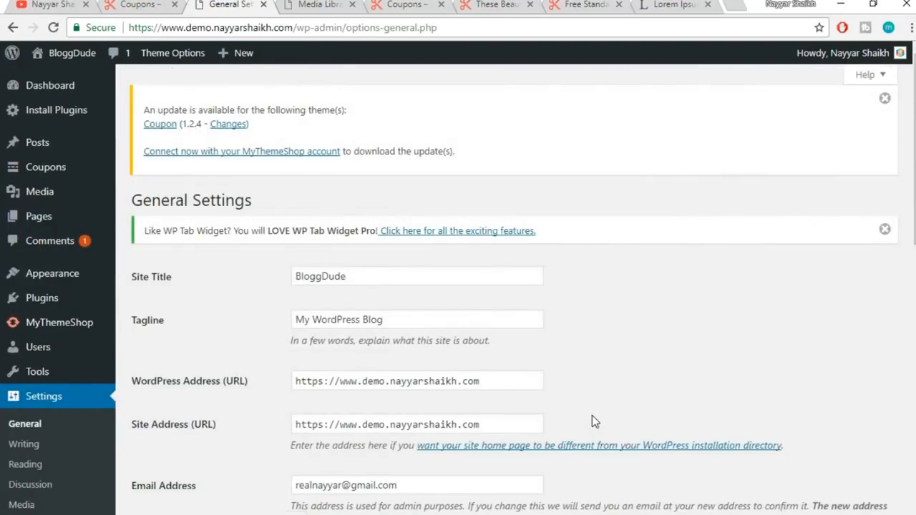
Confirm 'Anyone can register' is checked with Subscriber as default role, then return to All Coupons
scroll(592, 421, down, 6)
scroll(592, 421, up, 1)
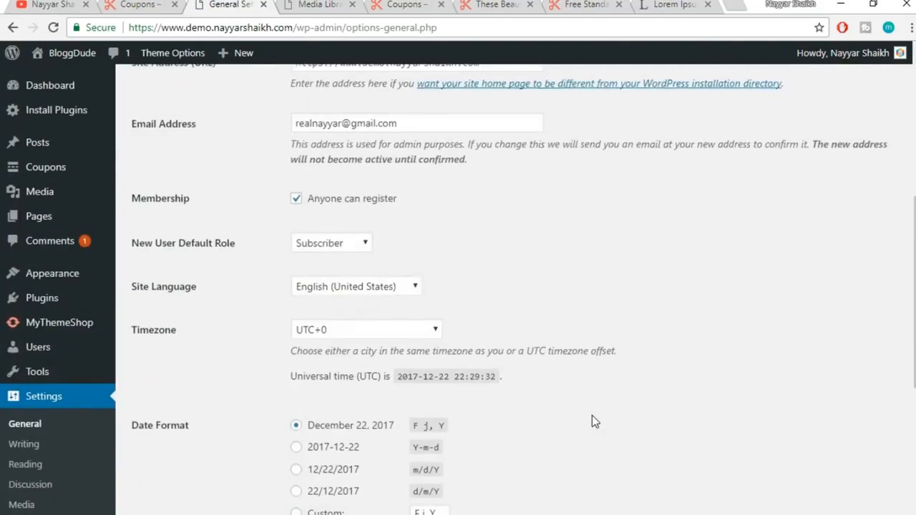
drag(407, 202, 300, 200)
click(316, 209)
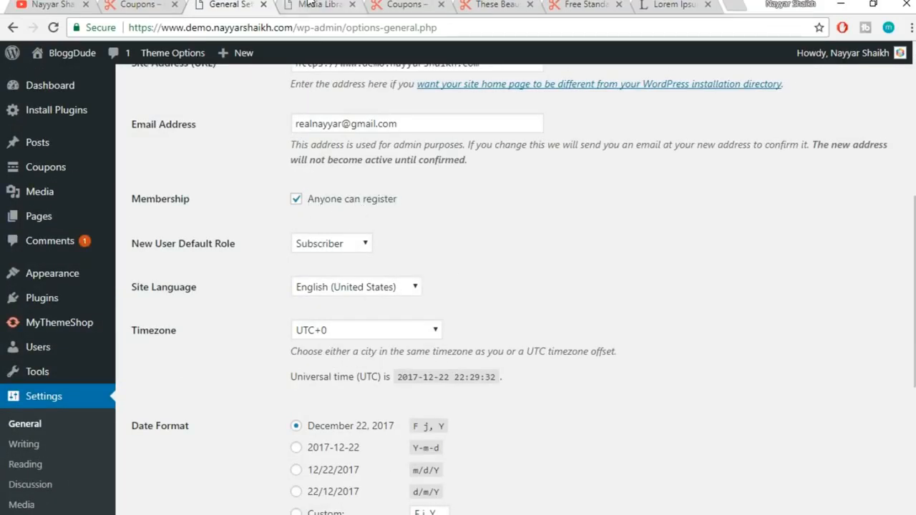
click(404, 4)
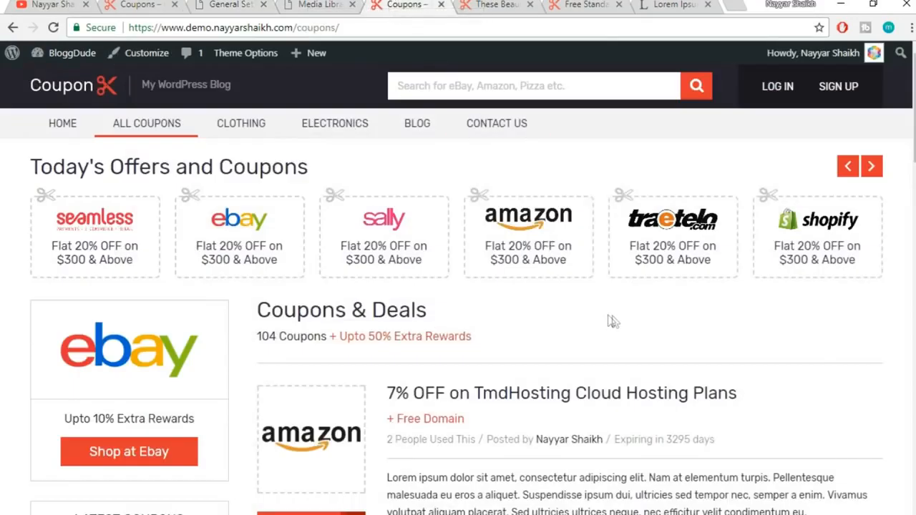
Sign up a new user with a username and the suggested e-mail address, then open a blank tab
click(836, 90)
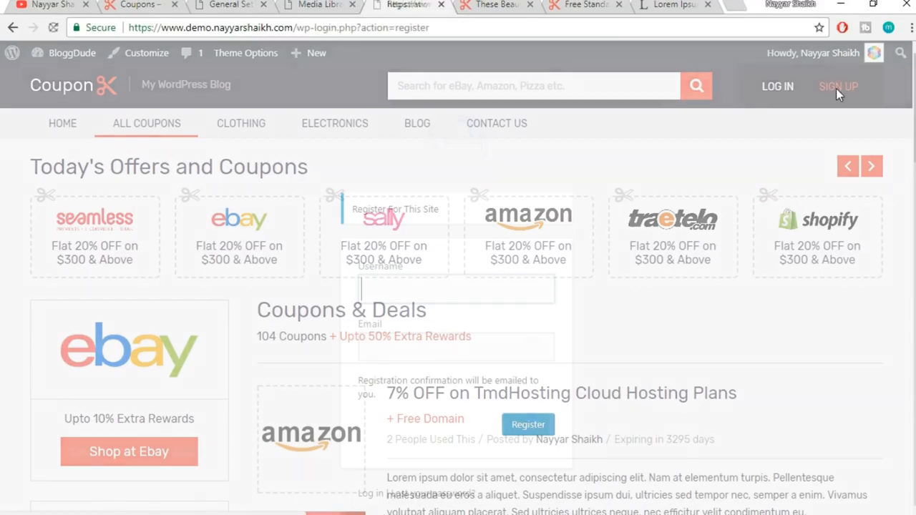
scroll(562, 317, down, 1)
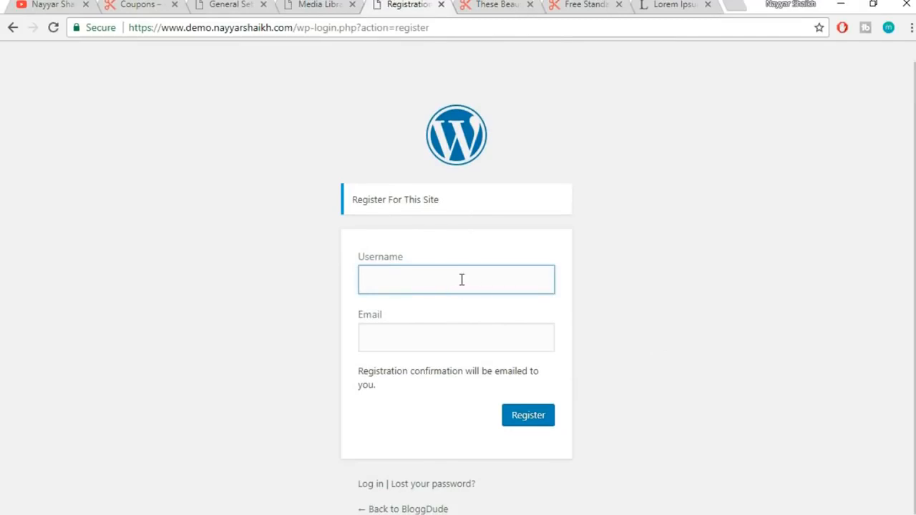
text(nayyars)
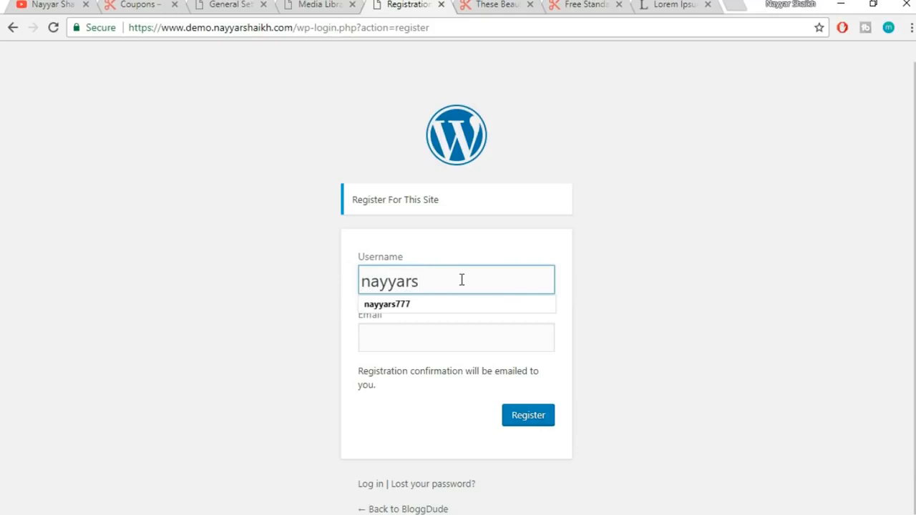
text(777)
key(Tab)
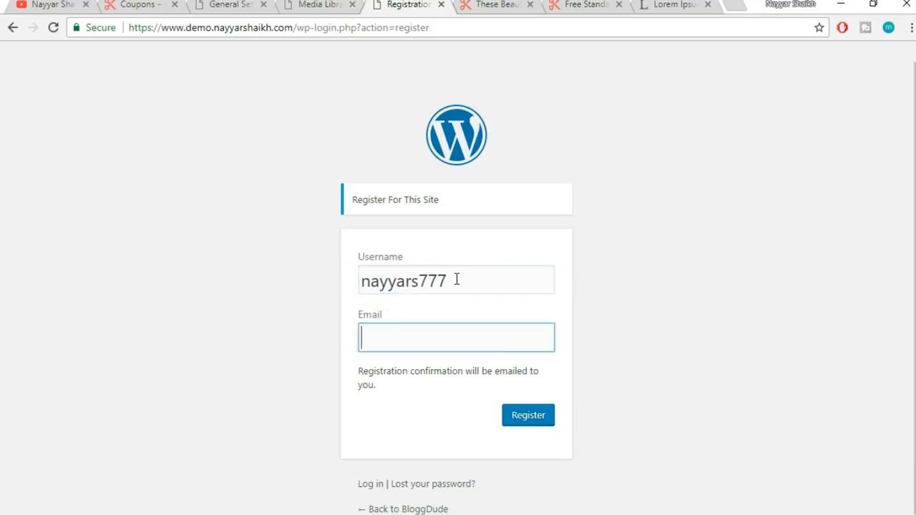
text(nayyar)
key(Down)
key(Return)
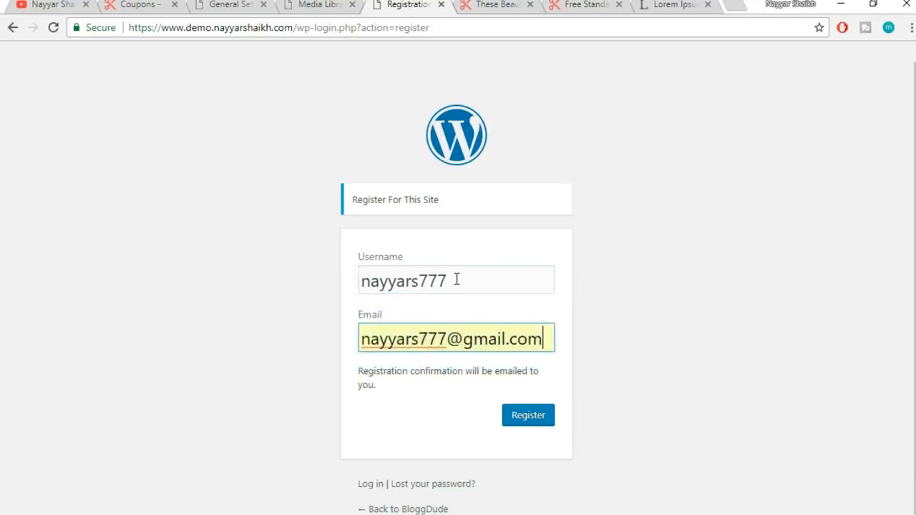
click(536, 424)
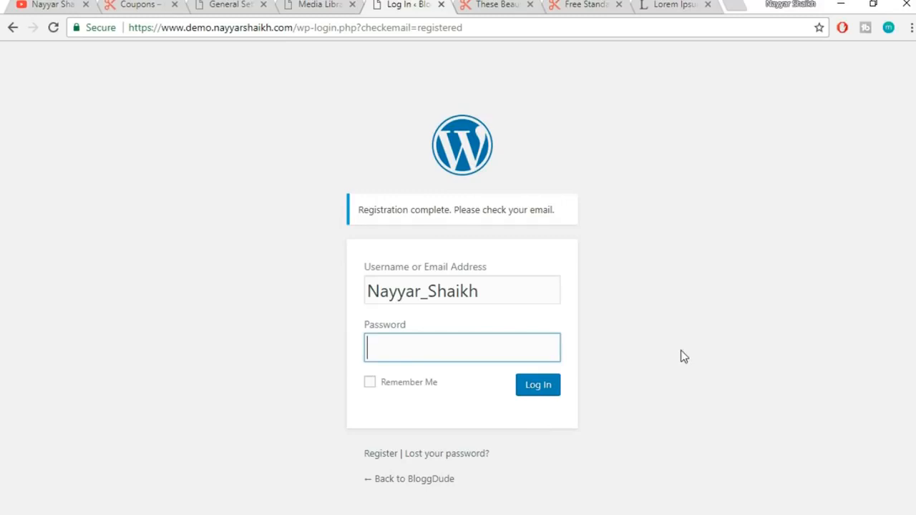
click(727, 4)
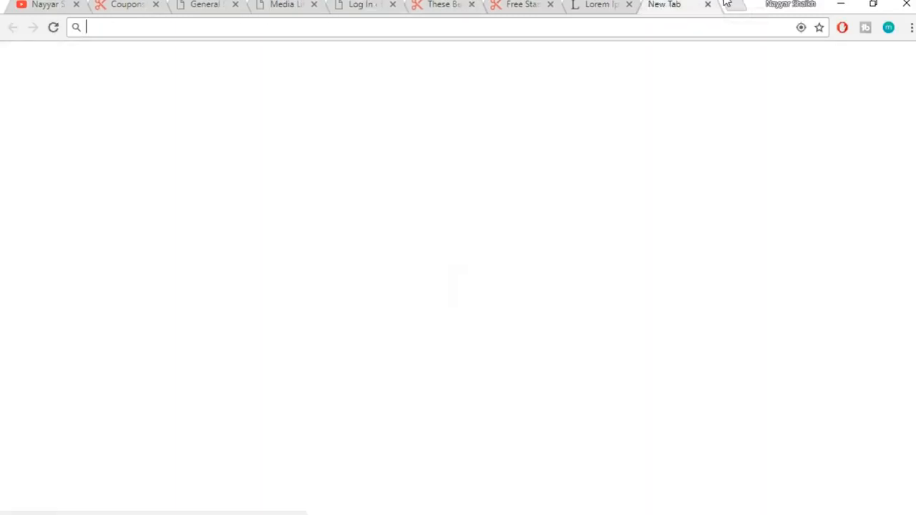
In Gmail's Updates, open the '[BloggDude] Your username and password info' e-mail and follow its password link
text(gm)
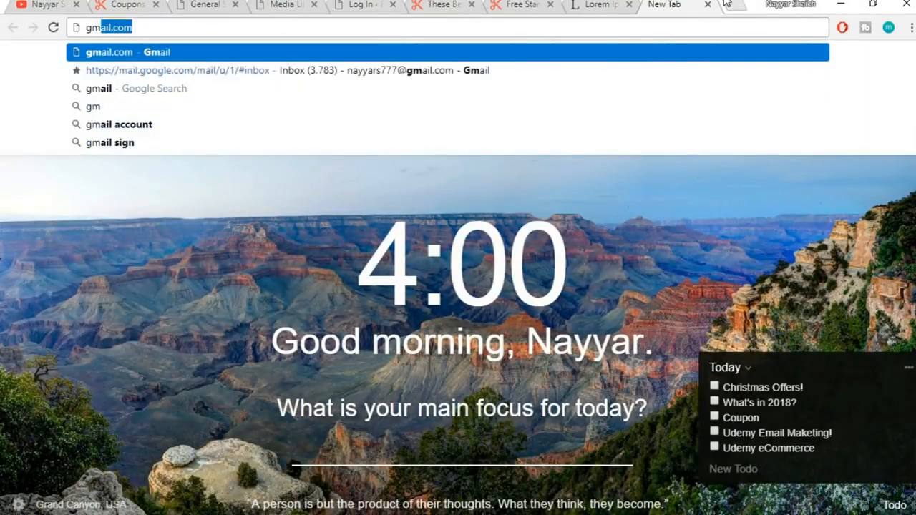
key(Right)
key(Down)
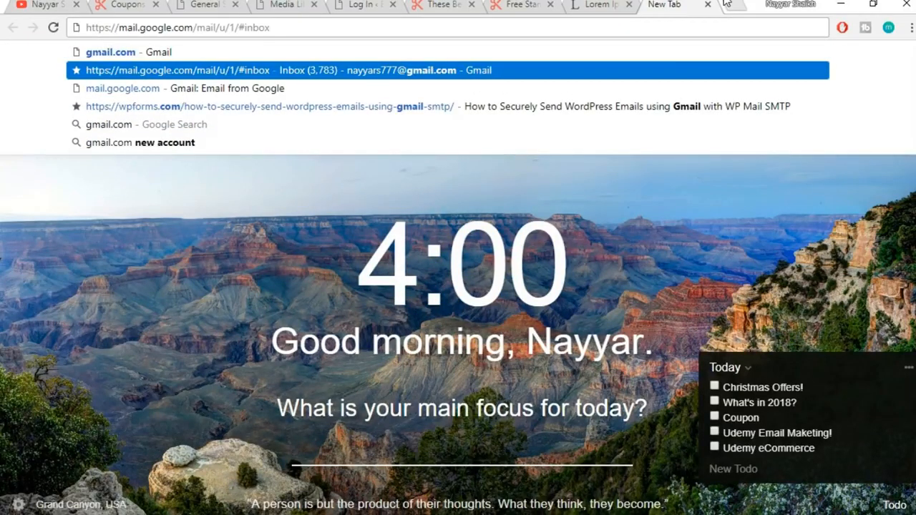
key(Return)
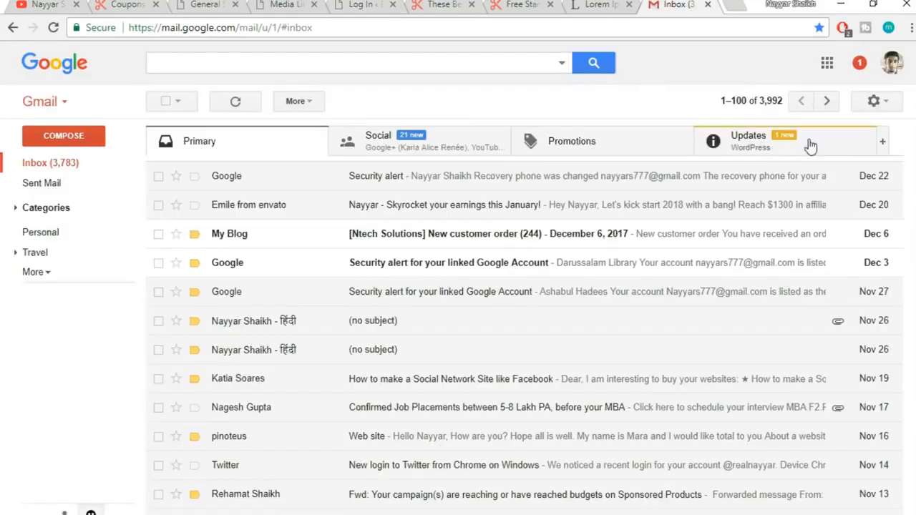
click(784, 144)
click(481, 184)
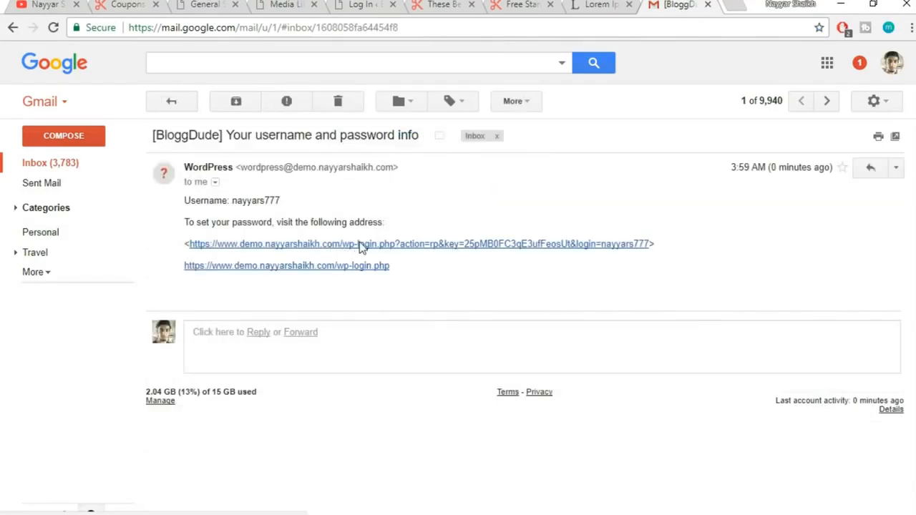
click(361, 244)
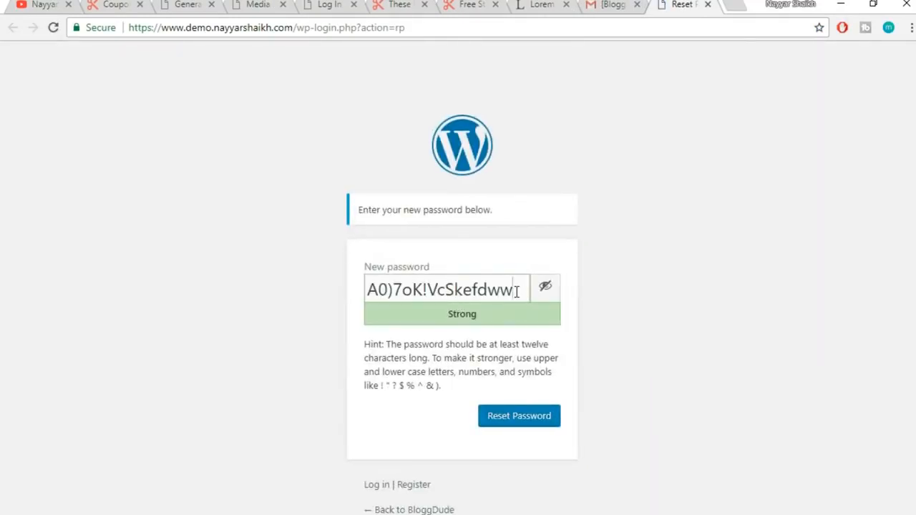
Replace the suggested password with a new one, reset it, and continue to the login page
triple_click(517, 291)
click(552, 290)
triple_click(483, 287)
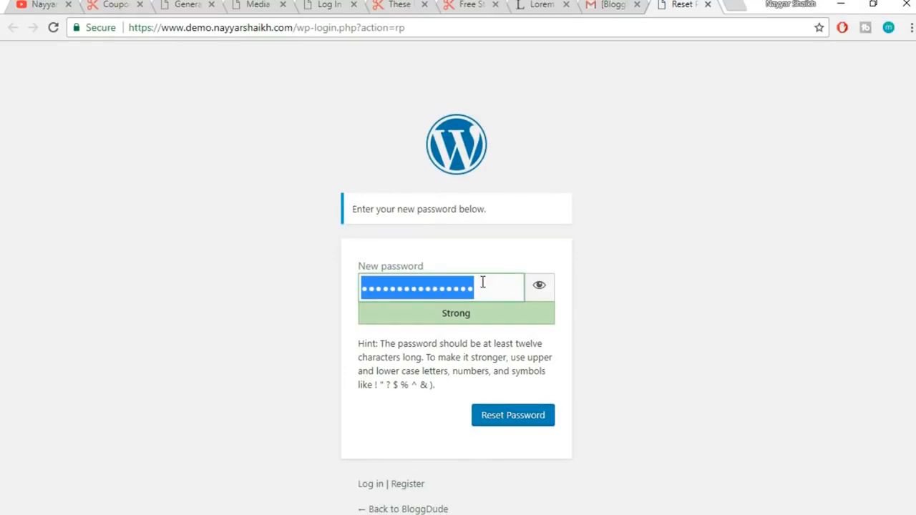
text(••••••••••)
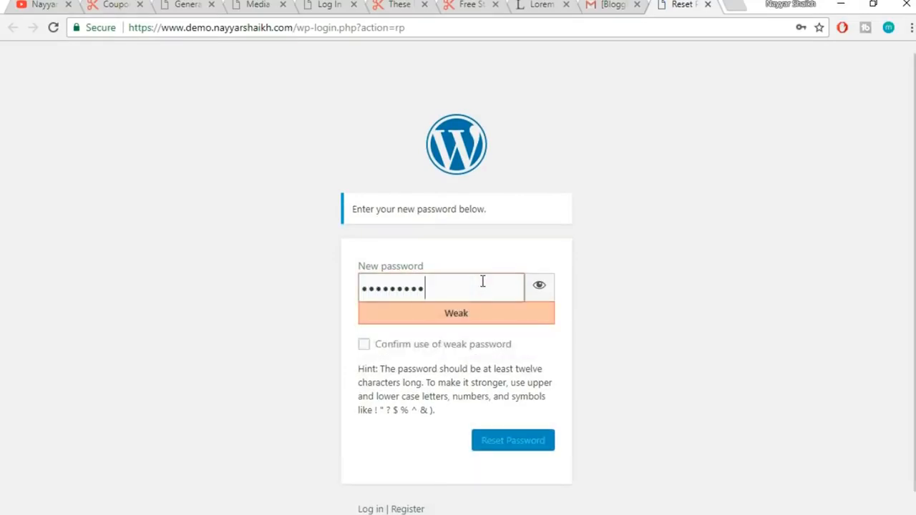
click(527, 415)
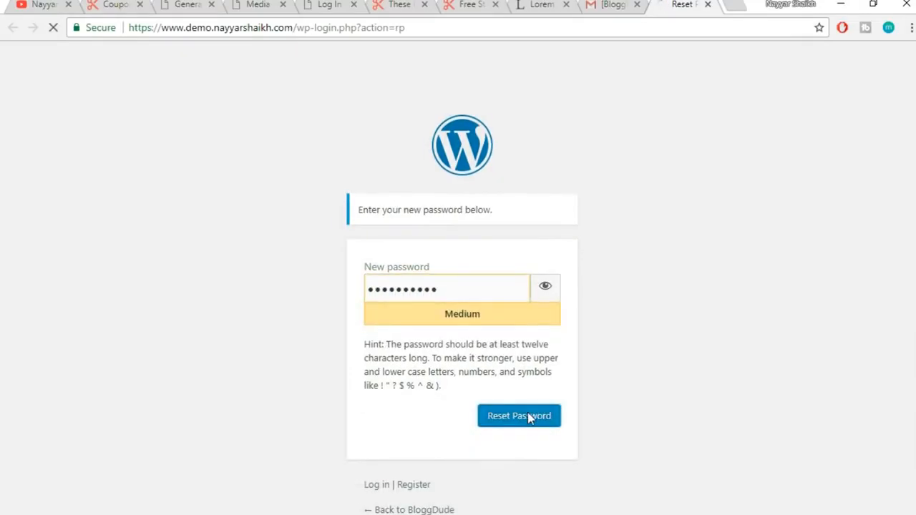
click(497, 212)
Log in with the newly registered user's username and password
double_click(483, 248)
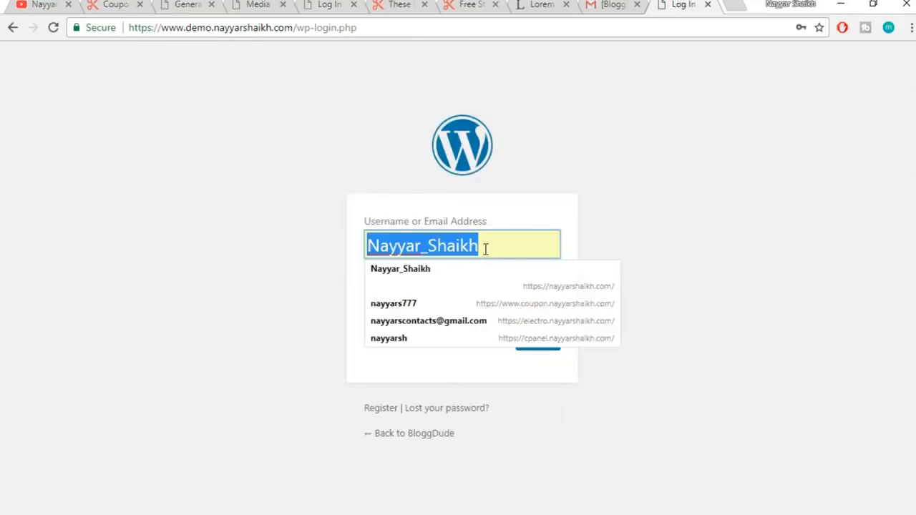
text(nayyars)
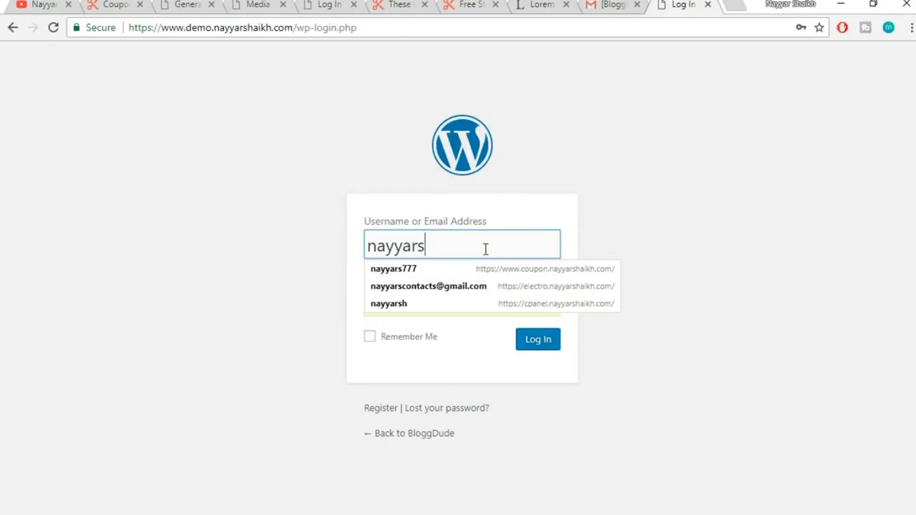
text(777)
key(Tab)
text(••)
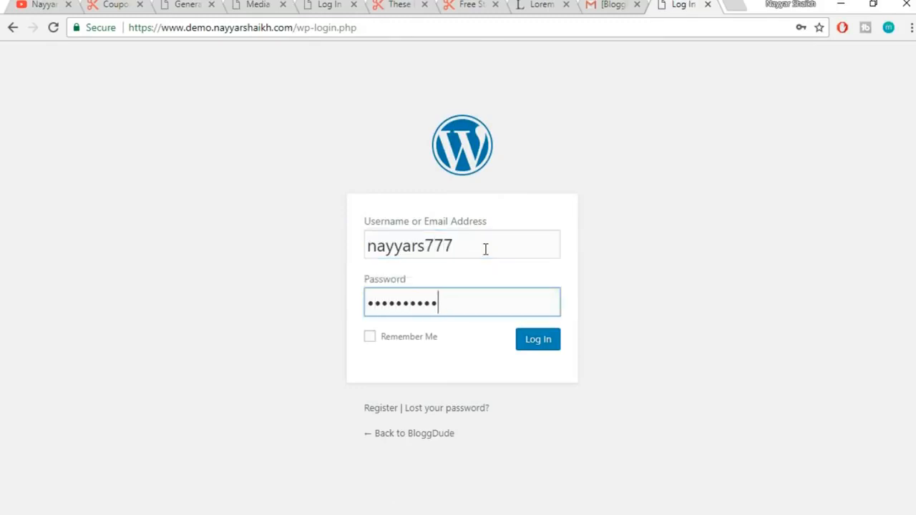
click(542, 341)
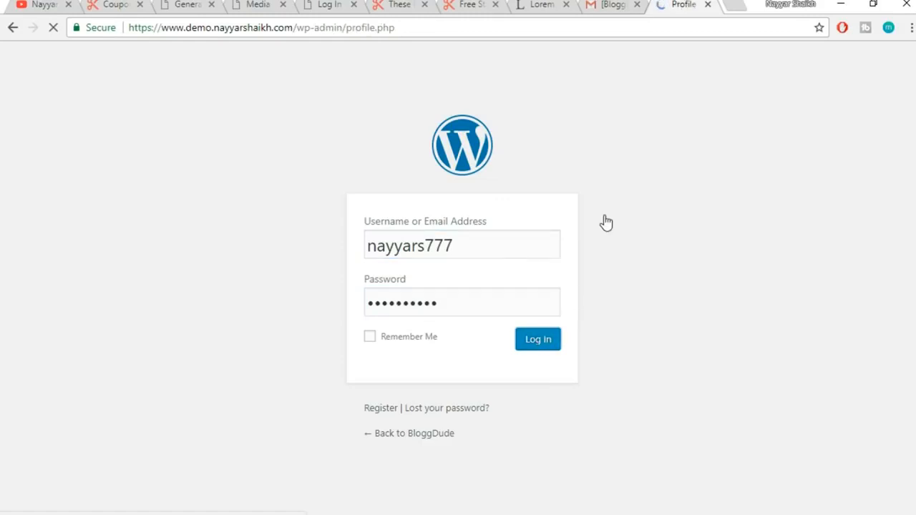
Review the new user's limited Profile page, log out, and reload the General Settings tab
scroll(60, 256, down, 3)
scroll(68, 305, up, 3)
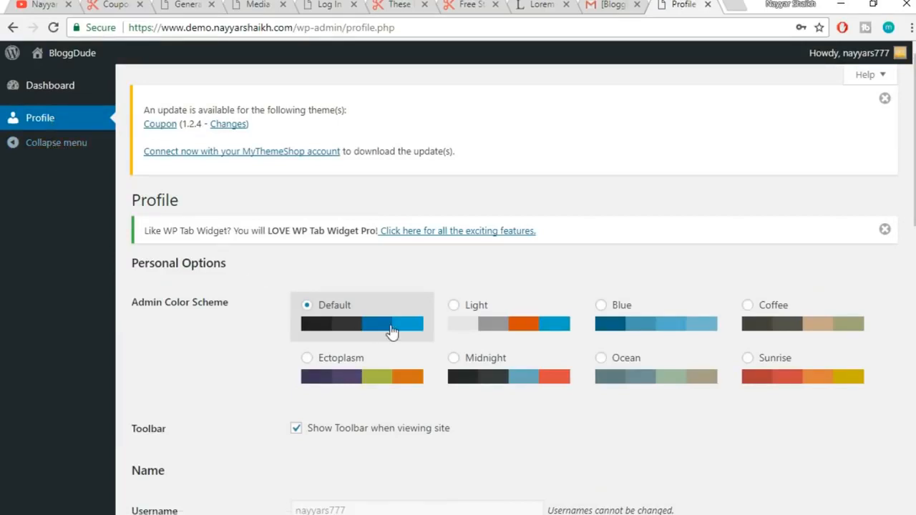
scroll(392, 331, down, 4)
scroll(393, 332, up, 4)
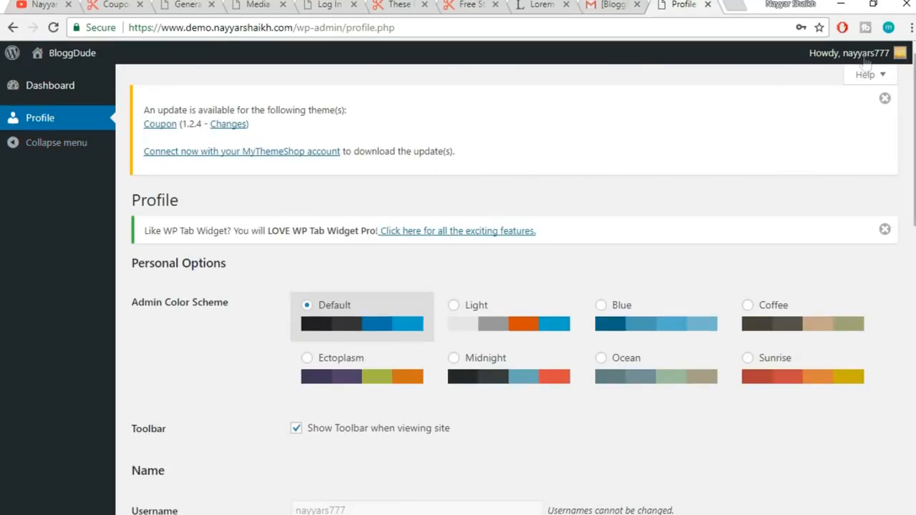
mouse_move(862, 57)
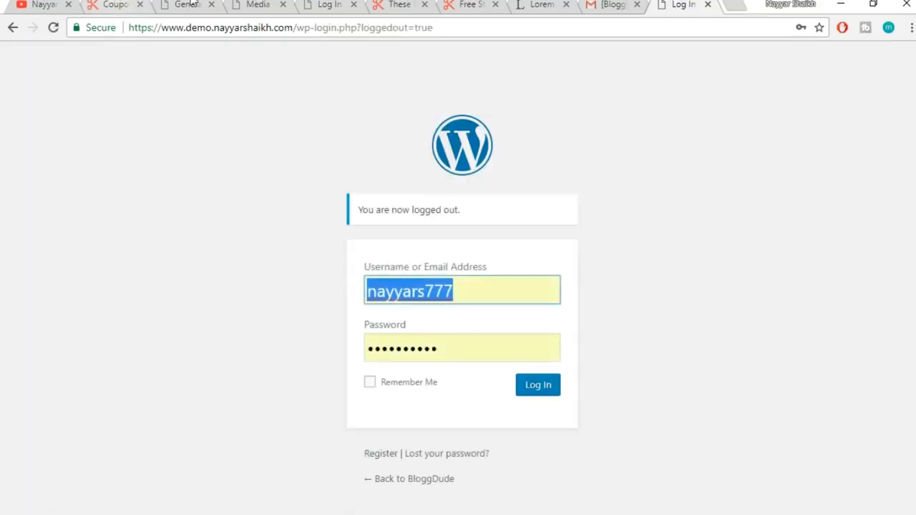
click(188, 5)
click(53, 27)
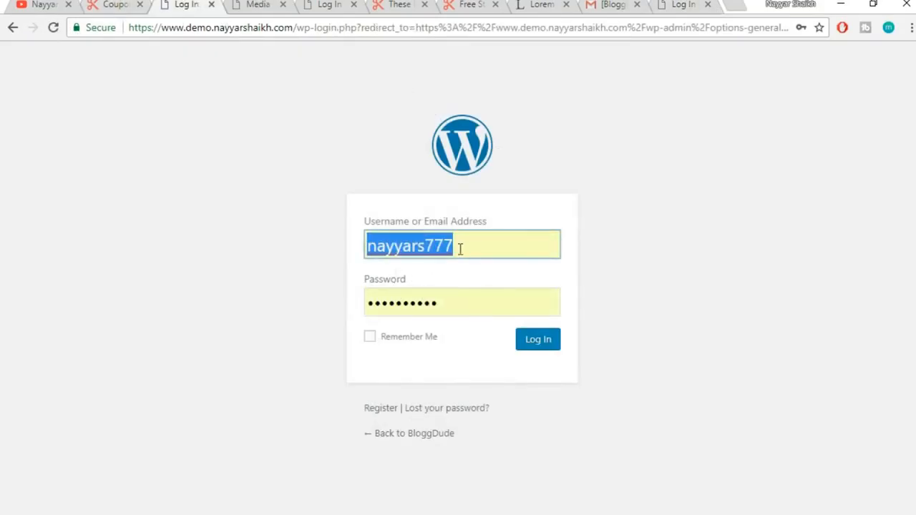
Log back in with the saved administrator login and head to Users > All Users
click(460, 249)
click(429, 305)
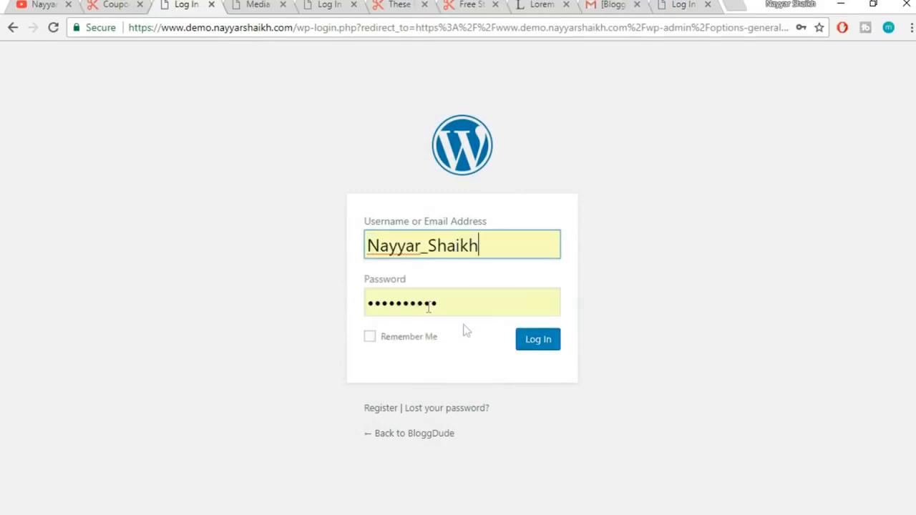
click(524, 348)
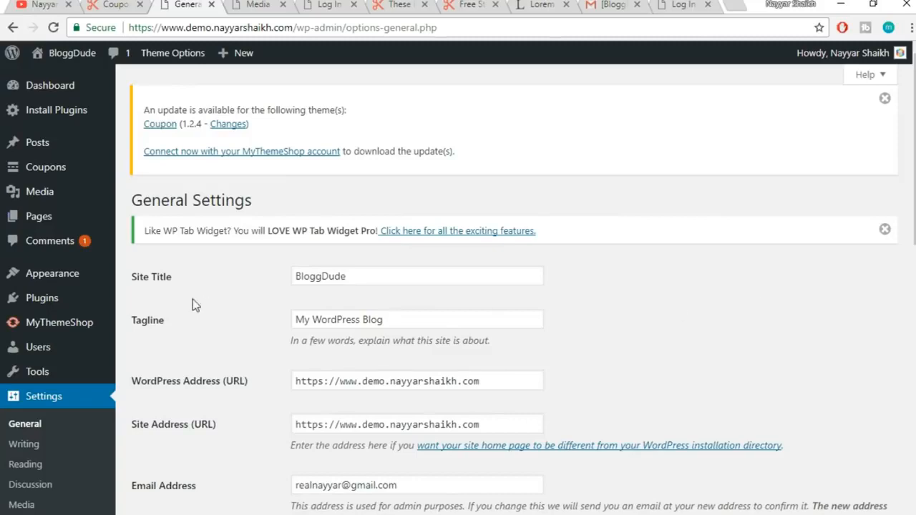
scroll(77, 356, down, 2)
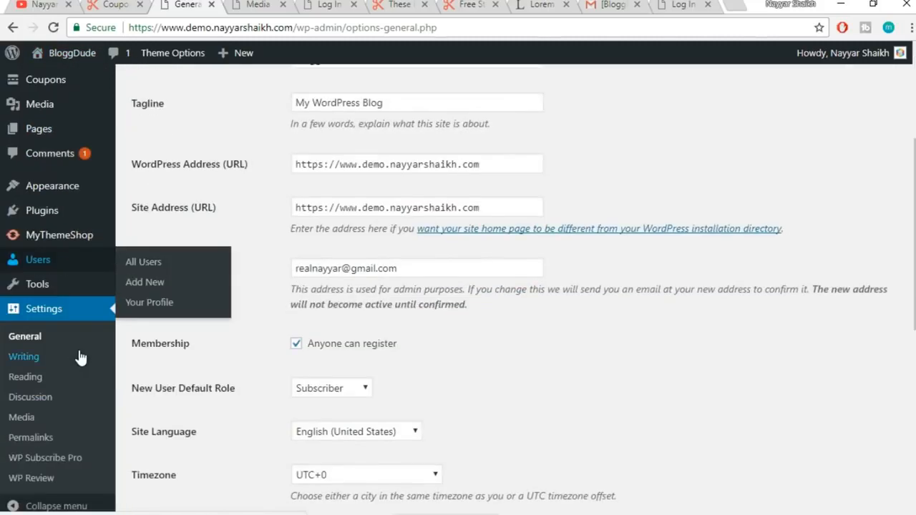
scroll(80, 355, up, 1)
mouse_move(38, 354)
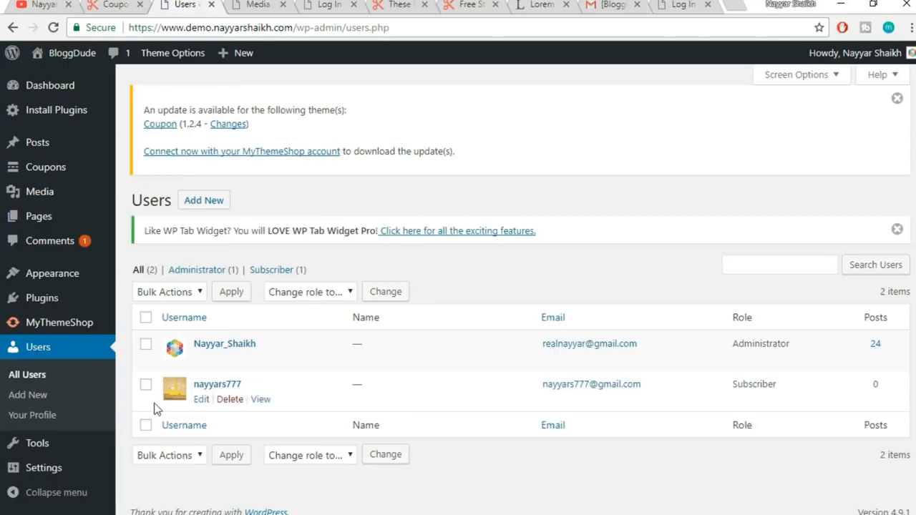
Highlight the new user's Subscriber role in the All Users list
drag(813, 382, 744, 383)
click(750, 386)
drag(784, 396, 753, 393)
click(756, 385)
double_click(756, 385)
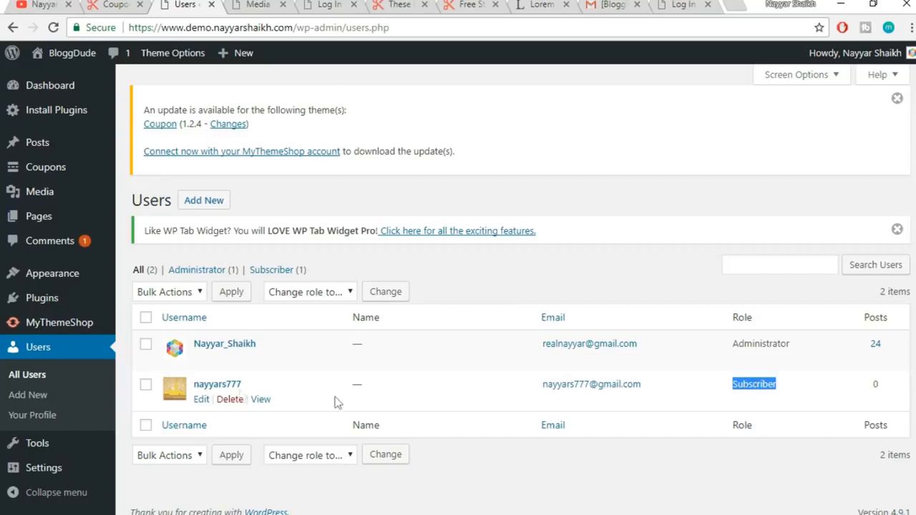
Change the new user's role to Contributor, update the user, and log out as administrator
click(201, 400)
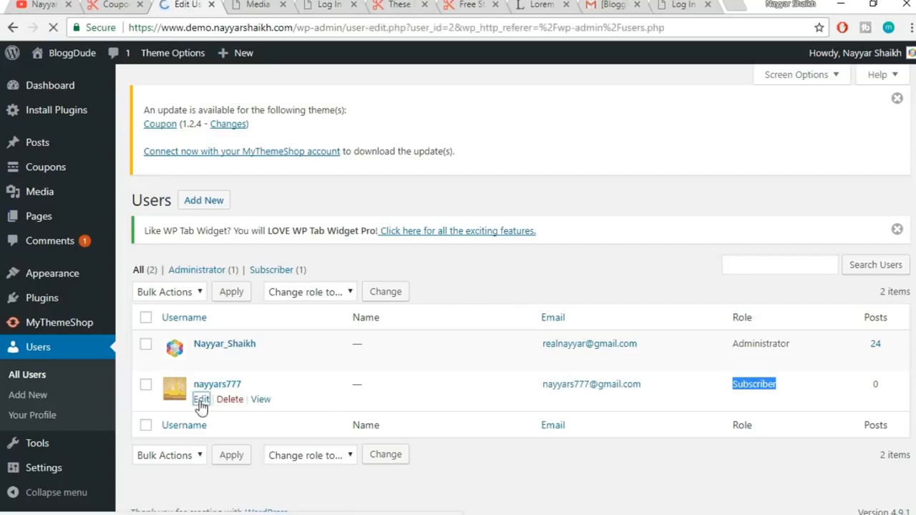
scroll(497, 290, down, 5)
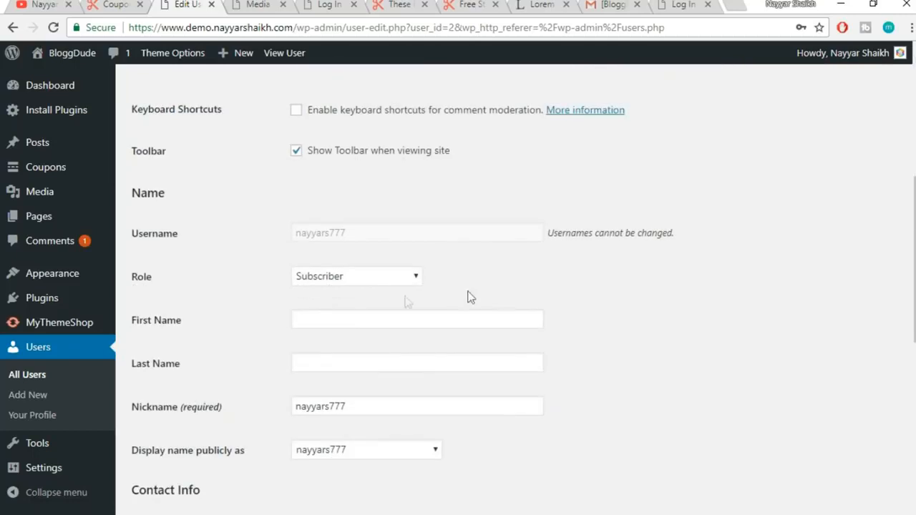
click(342, 279)
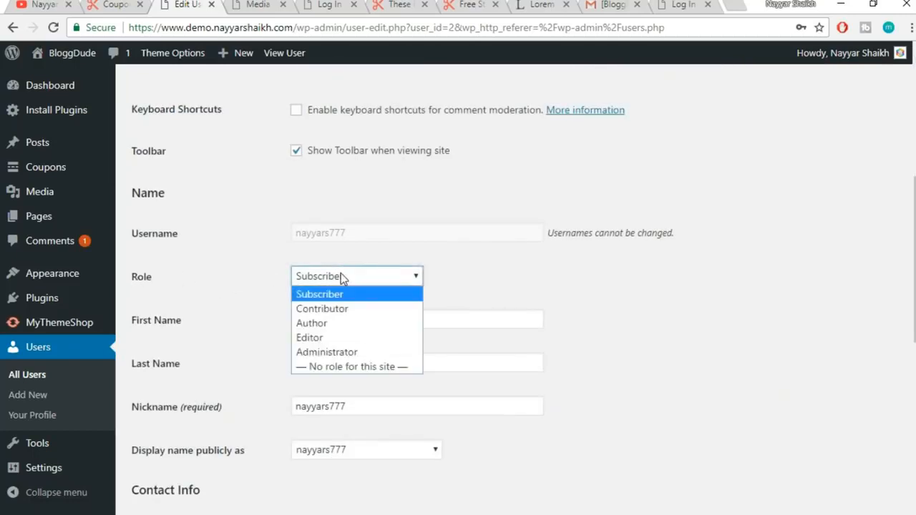
click(347, 310)
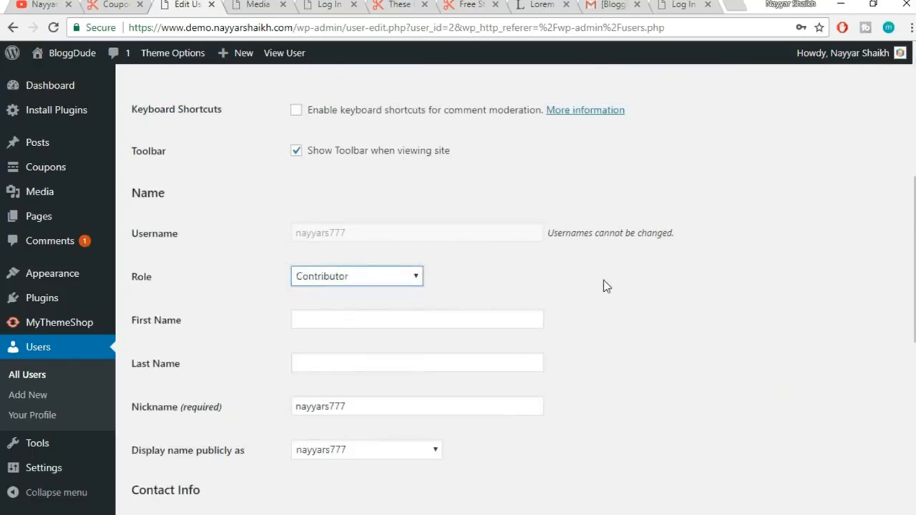
scroll(605, 285, down, 7)
click(176, 459)
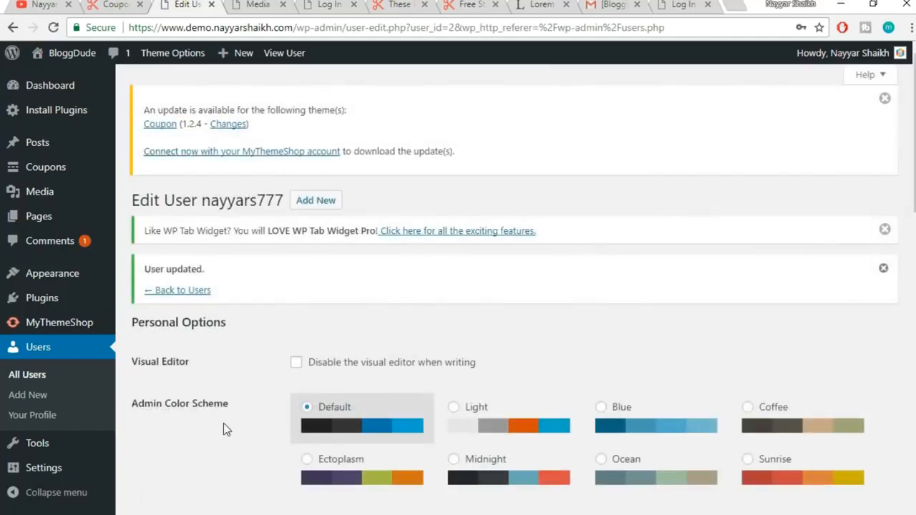
mouse_move(867, 54)
click(816, 140)
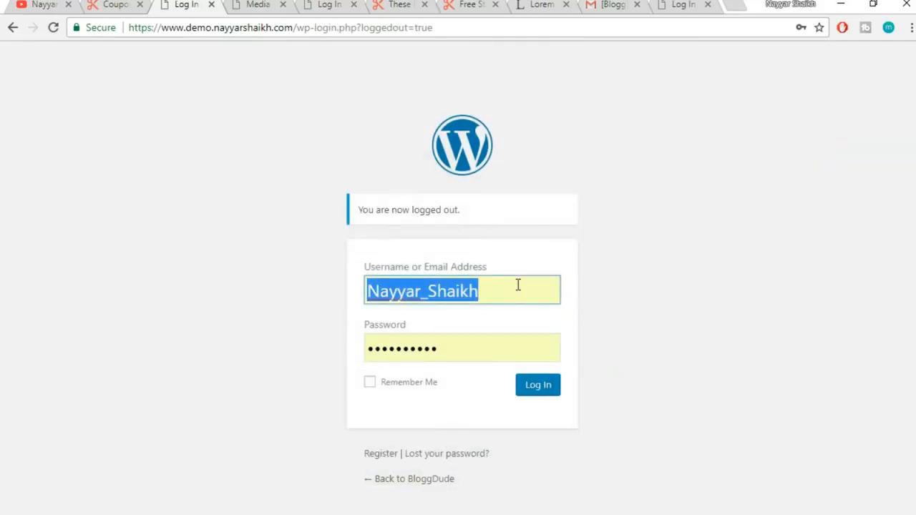
Sign in as the promoted user with its saved login and view the Contributor dashboard's Coupons menu
text(nayya)
key(BackSpace)
key(Down)
key(Down)
key(Return)
click(542, 385)
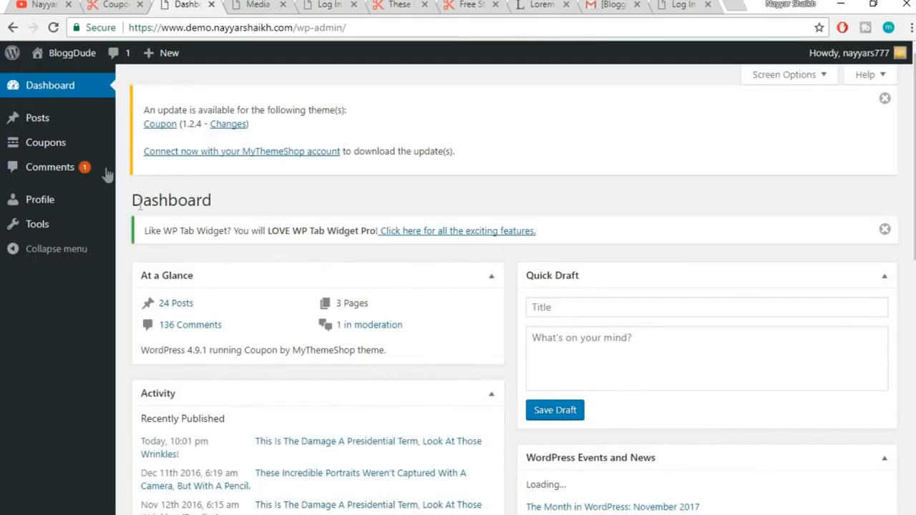
mouse_move(39, 144)
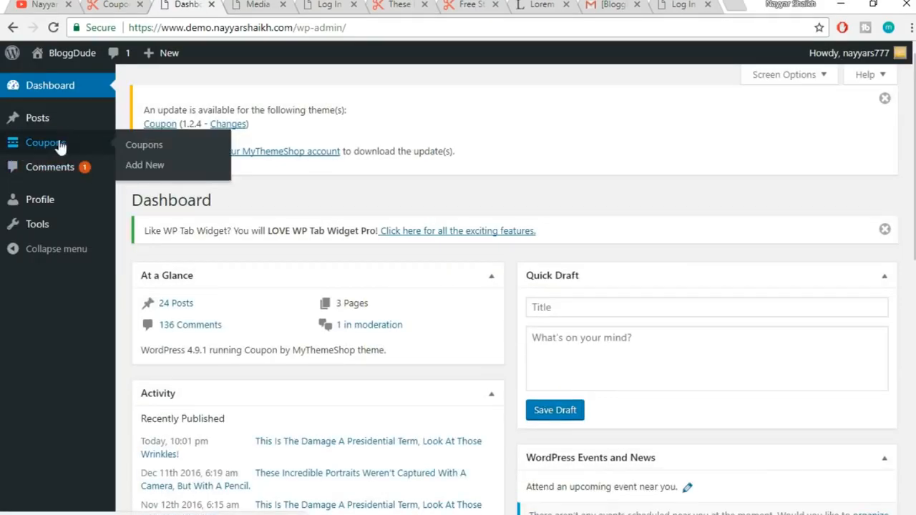